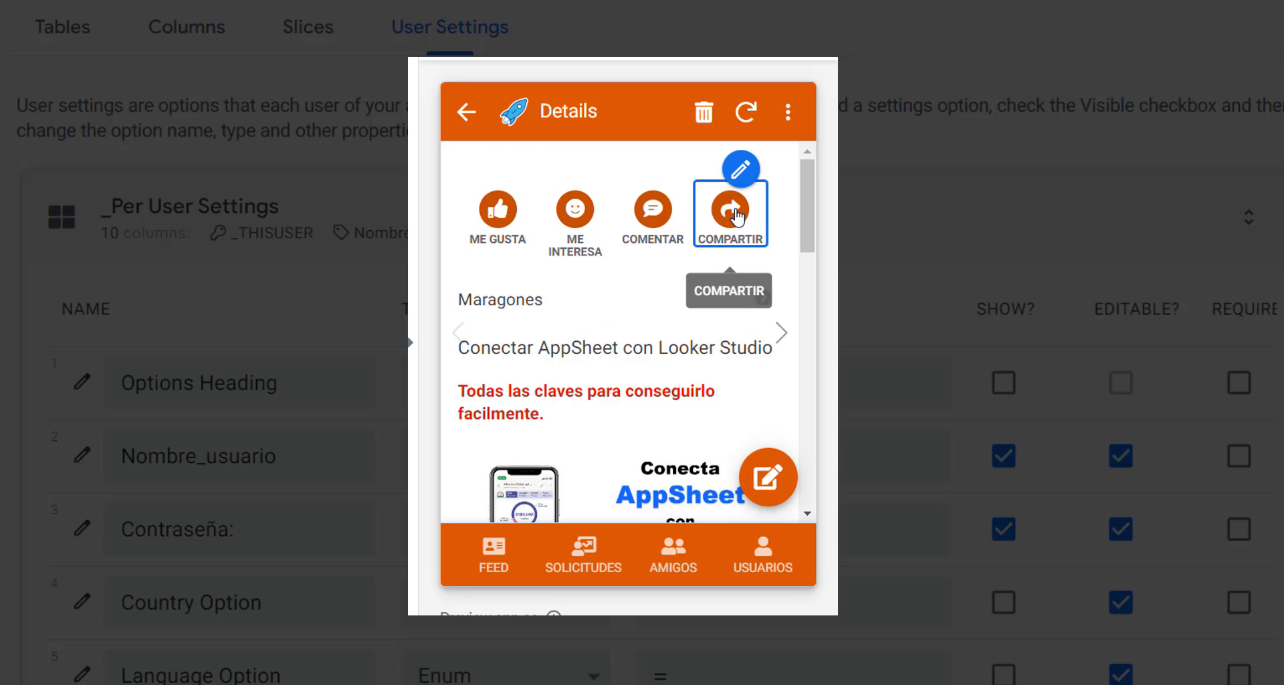
# Scroll down and back up through the post Details and FEED views in the app preview.
pyautogui.scroll(-2, 575, 384)
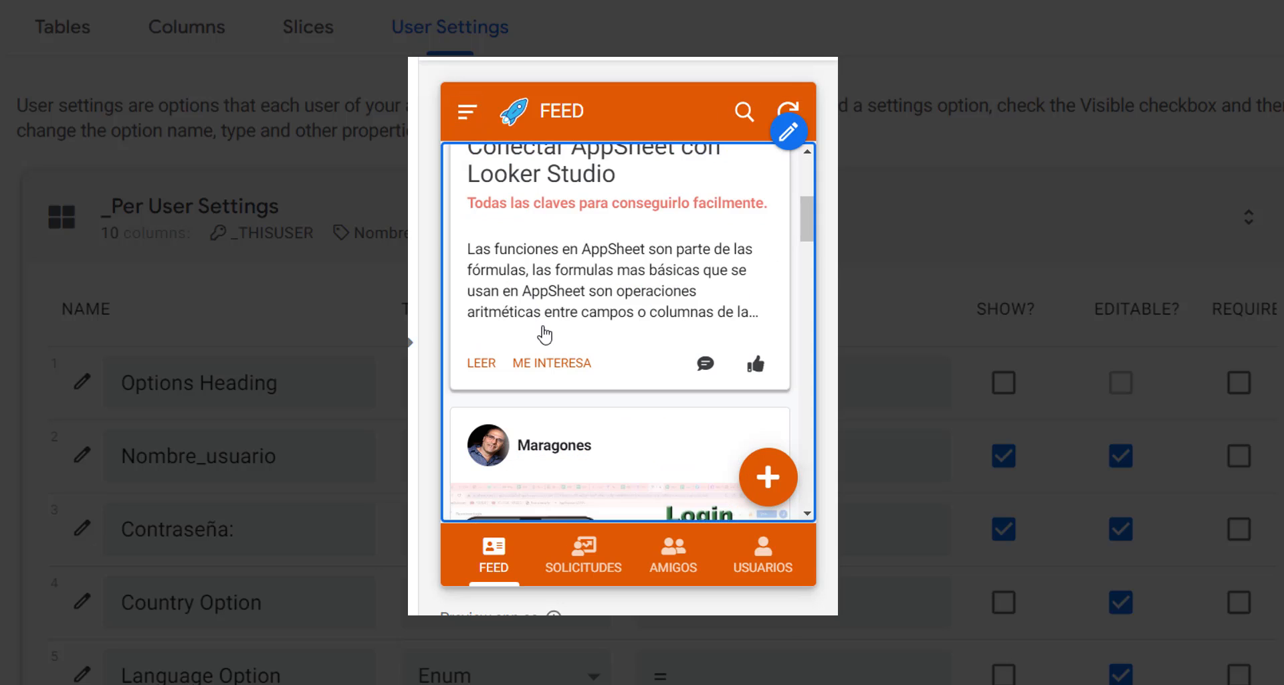
pyautogui.scroll(3, 546, 335)
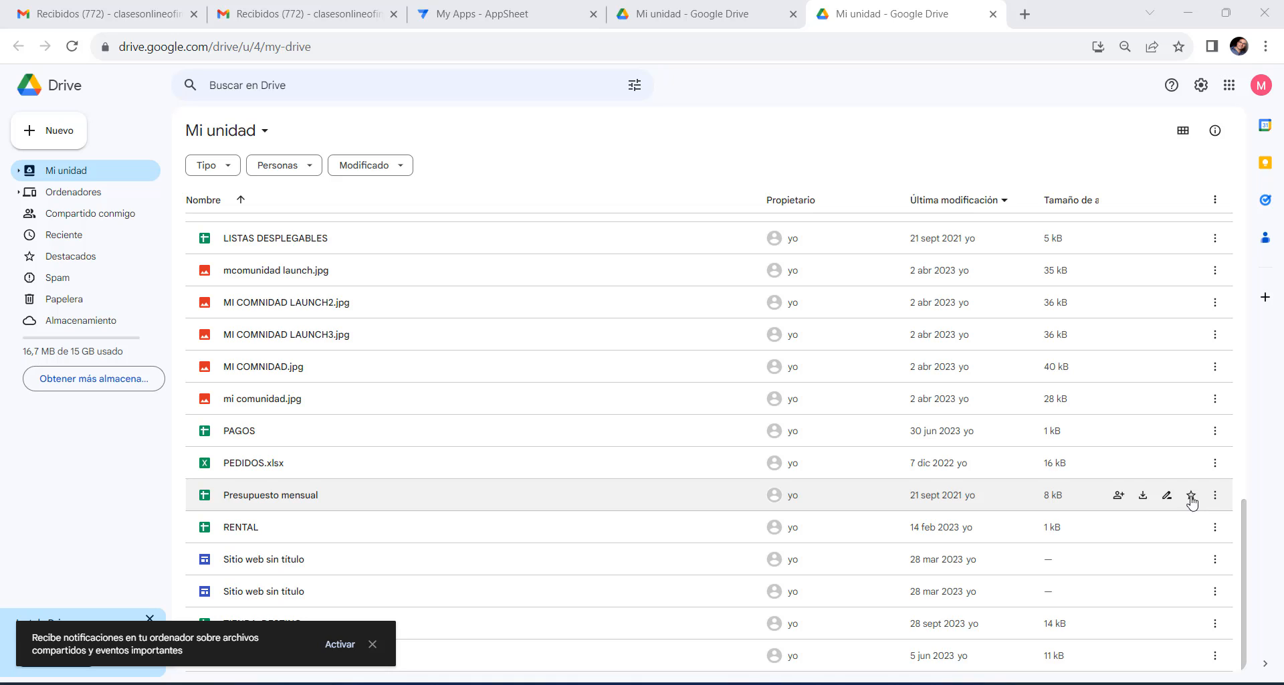
# Create a blank Google Sheets spreadsheet from Drive's Nuevo menu.
pyautogui.click(54, 139)
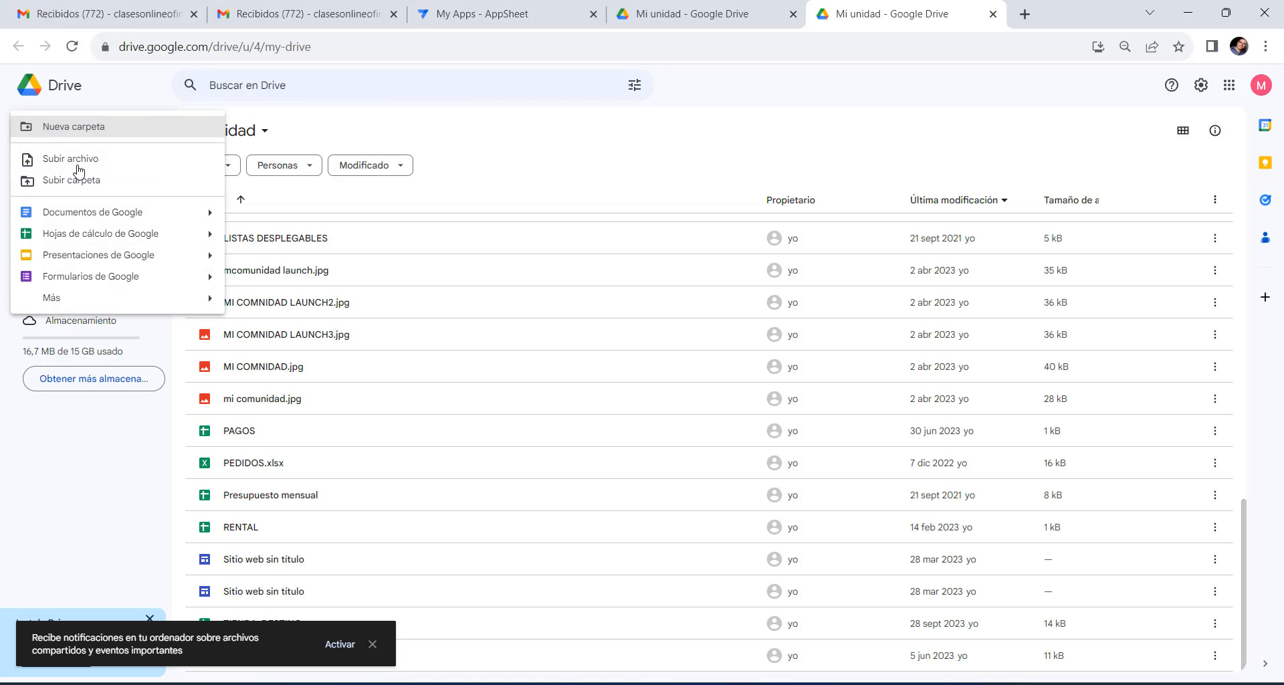
pyautogui.click(106, 236)
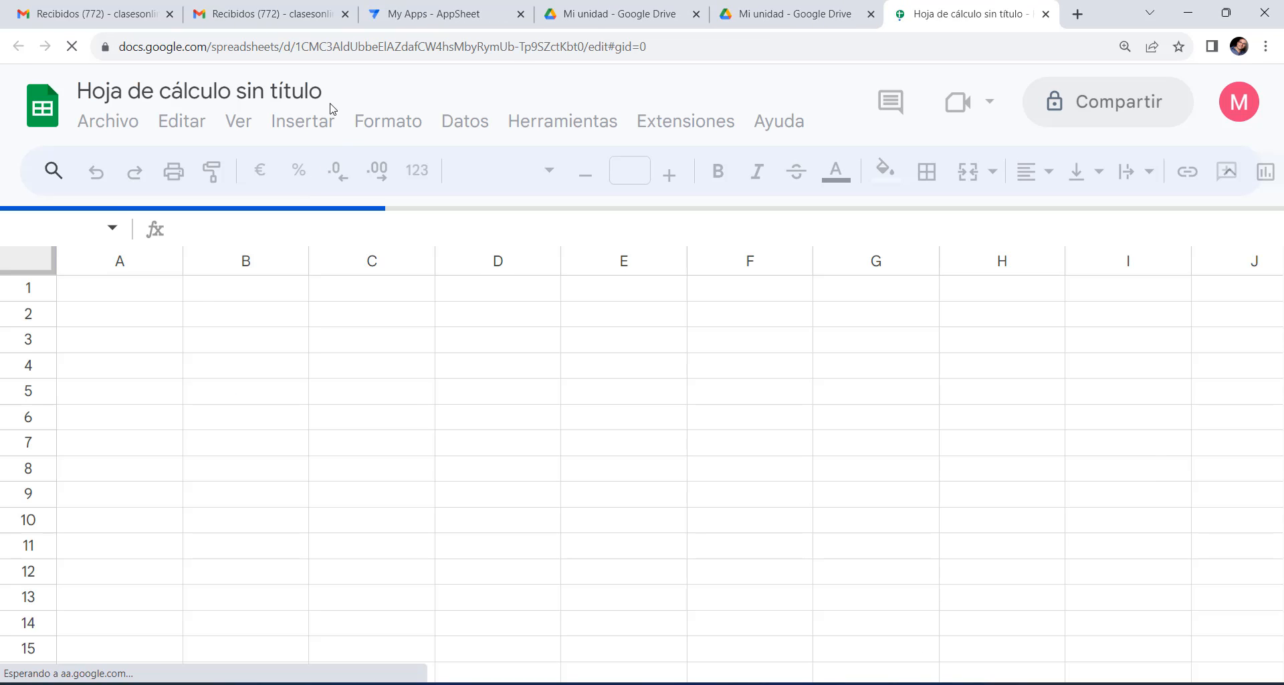
# Name the untitled spreadsheet 'red social'.
pyautogui.click(309, 99)
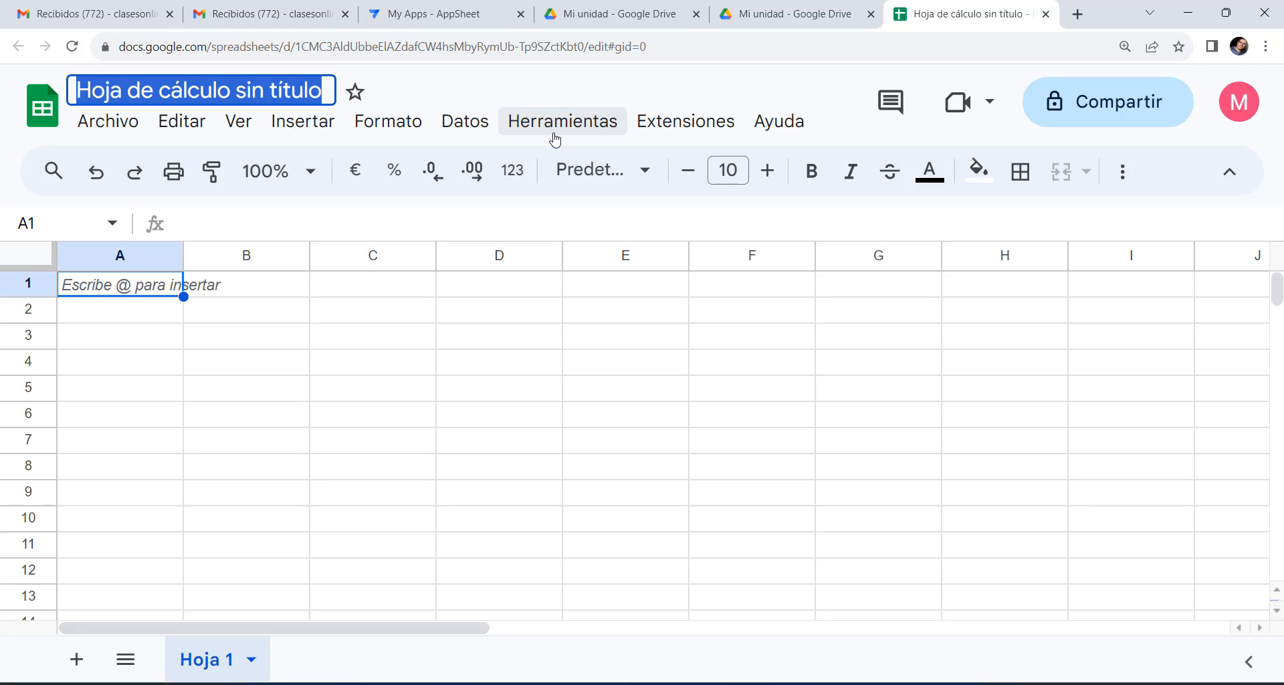
pyautogui.write('red ')
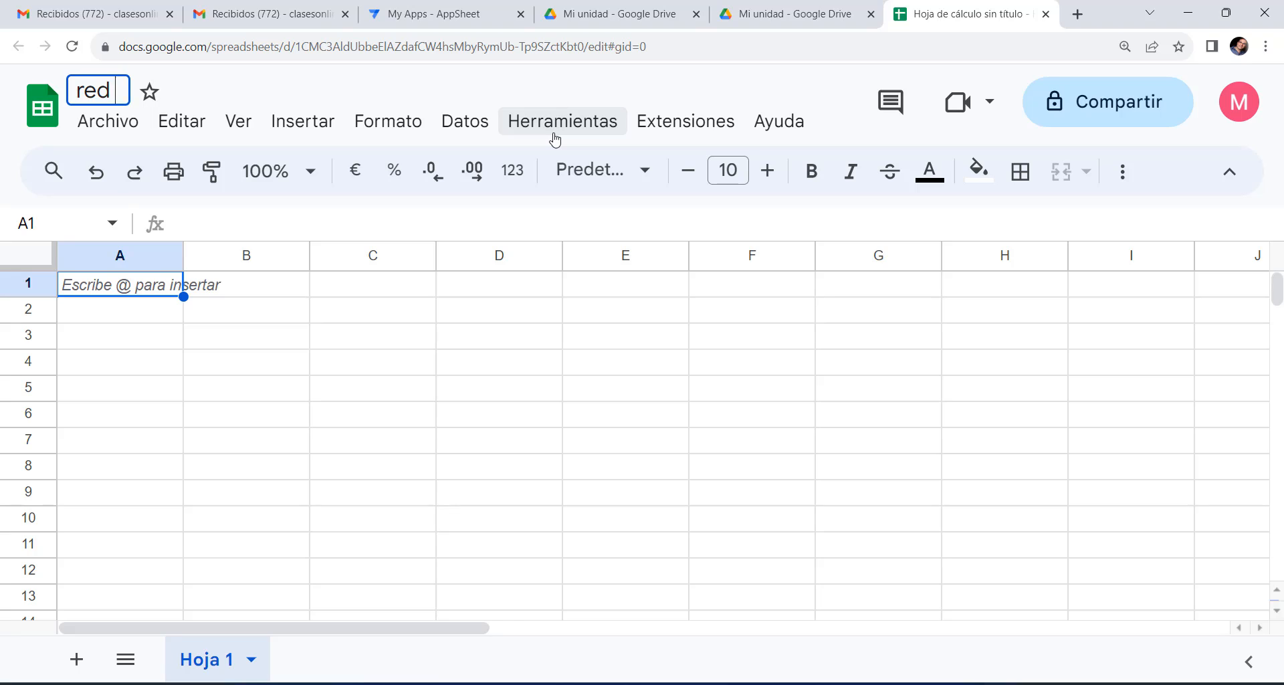
pyautogui.write('social')
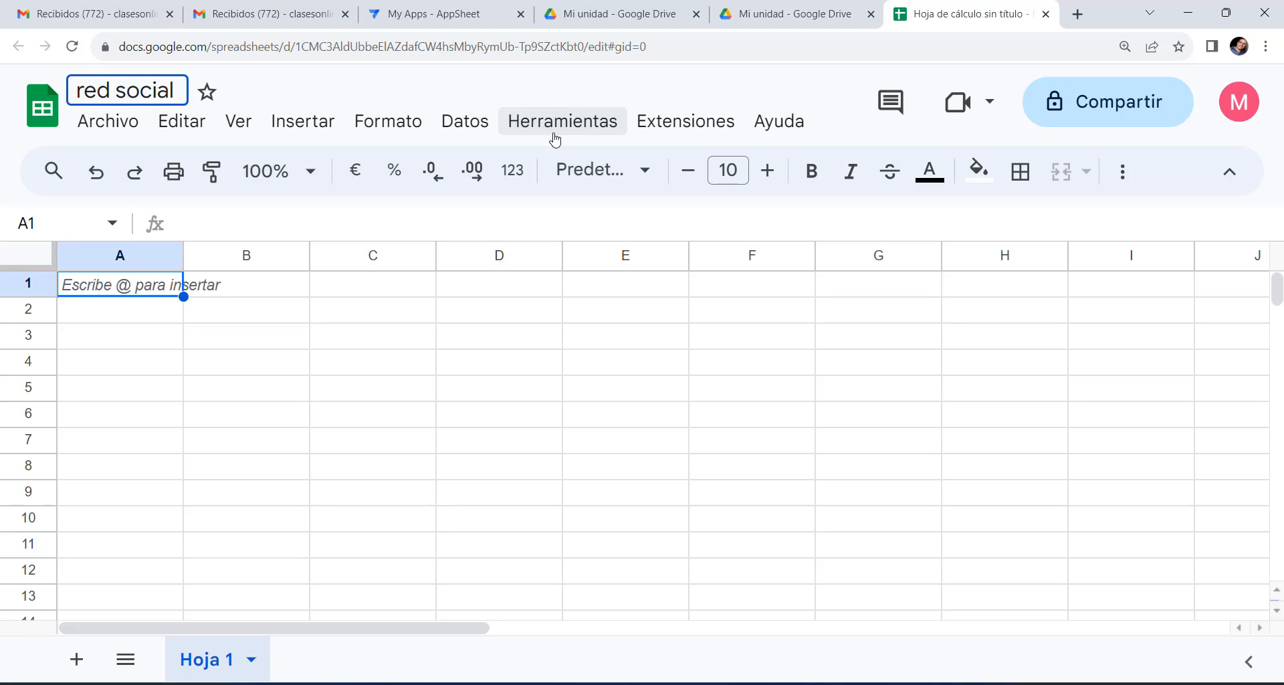
pyautogui.click(357, 337)
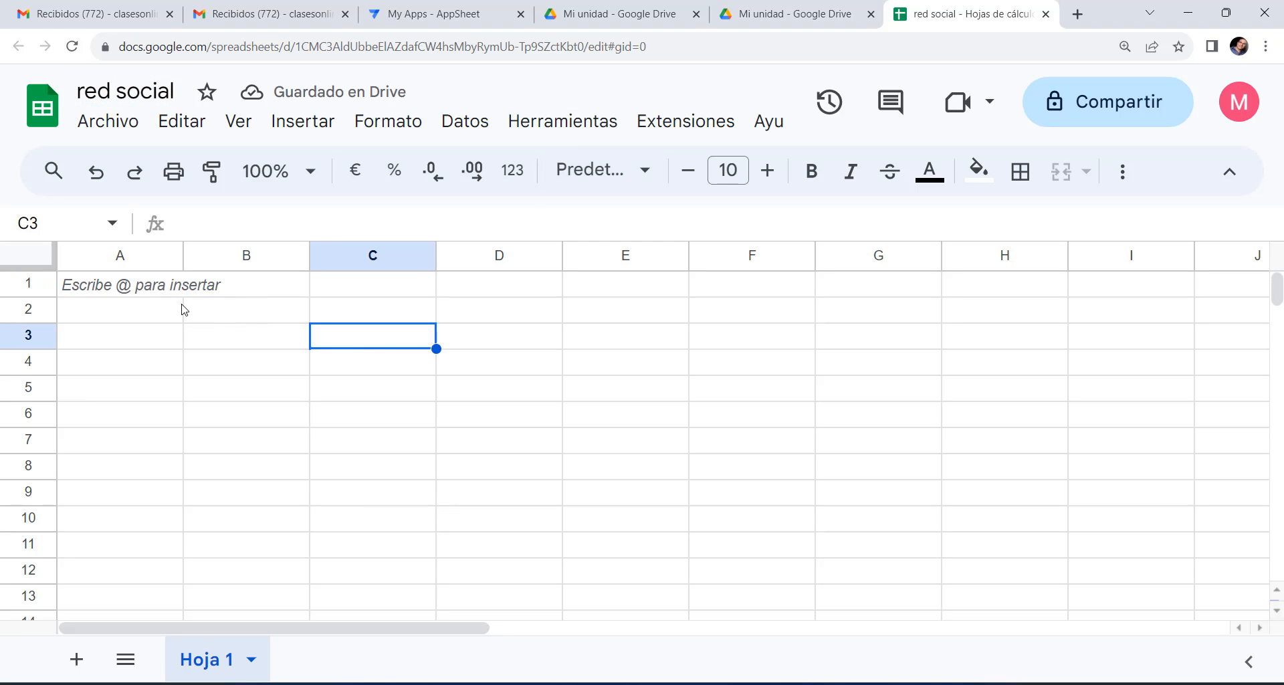
pyautogui.click(139, 289)
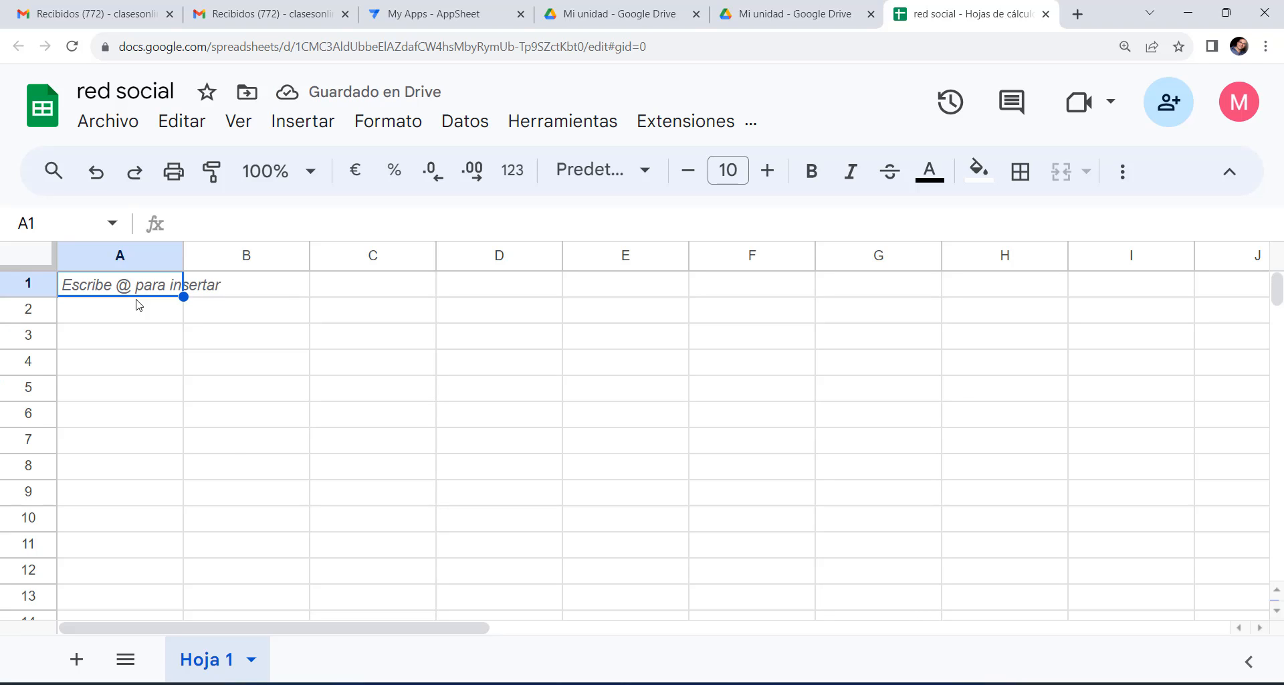
# Rename the first sheet from Hoja 1 to 'USUARIOS'.
pyautogui.doubleClick(215, 662)
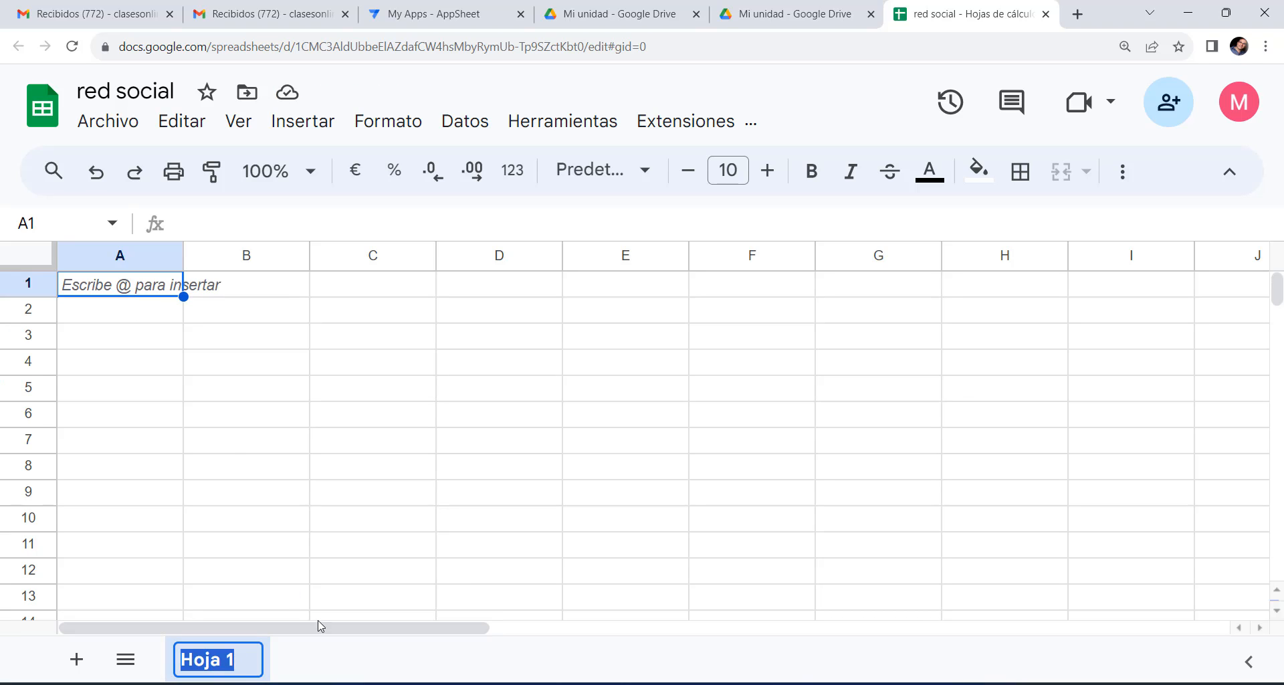
pyautogui.write('USUARIOS')
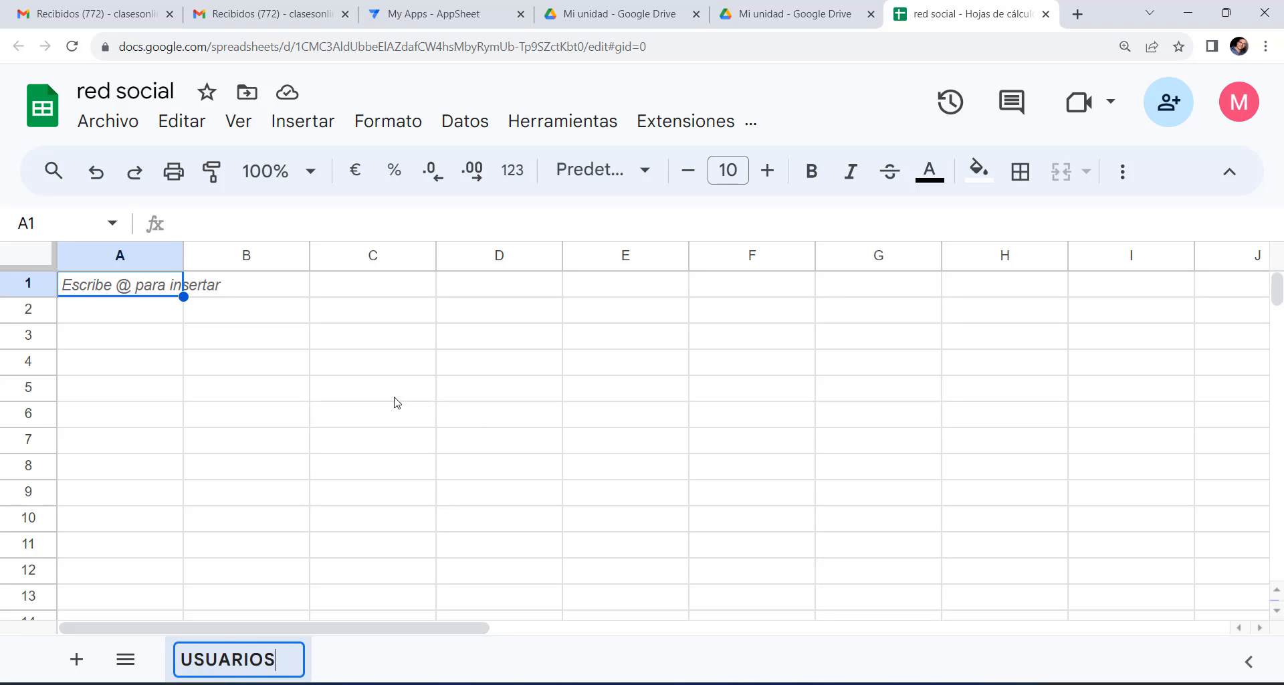
pyautogui.click(293, 390)
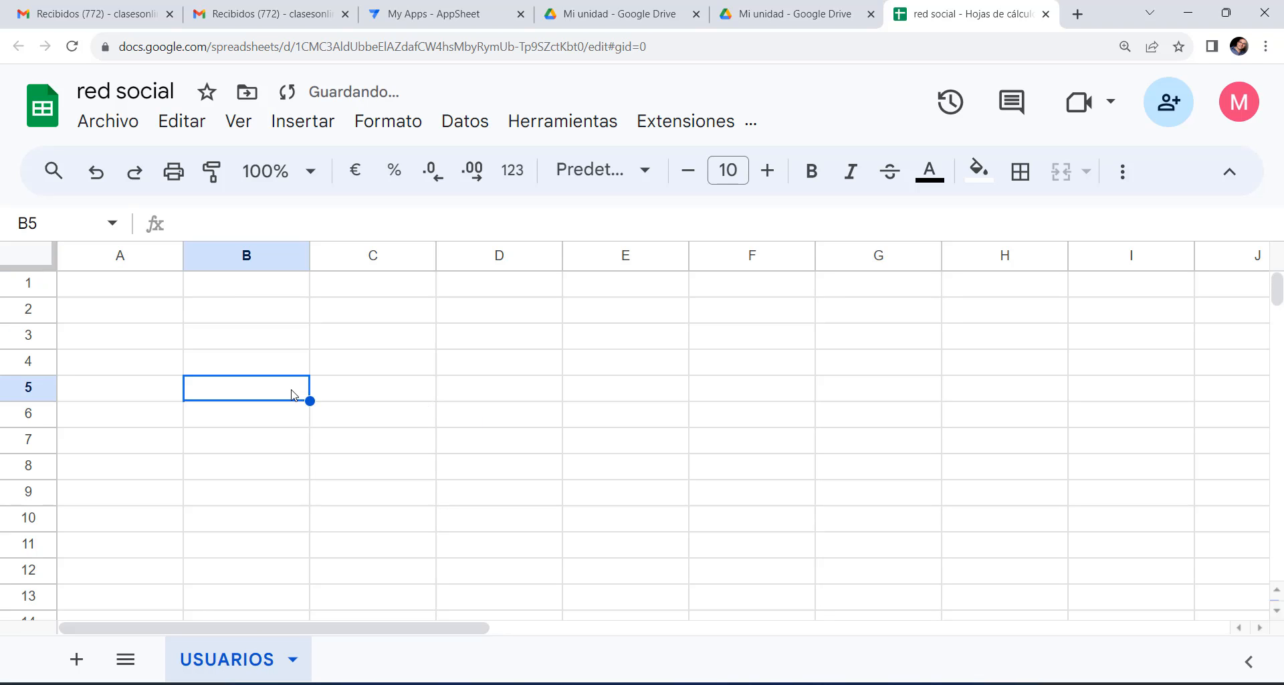
pyautogui.click(145, 289)
# Paste the copied headers into A1 using Pegado especial > Solo valores.
pyautogui.rightClick(145, 290)
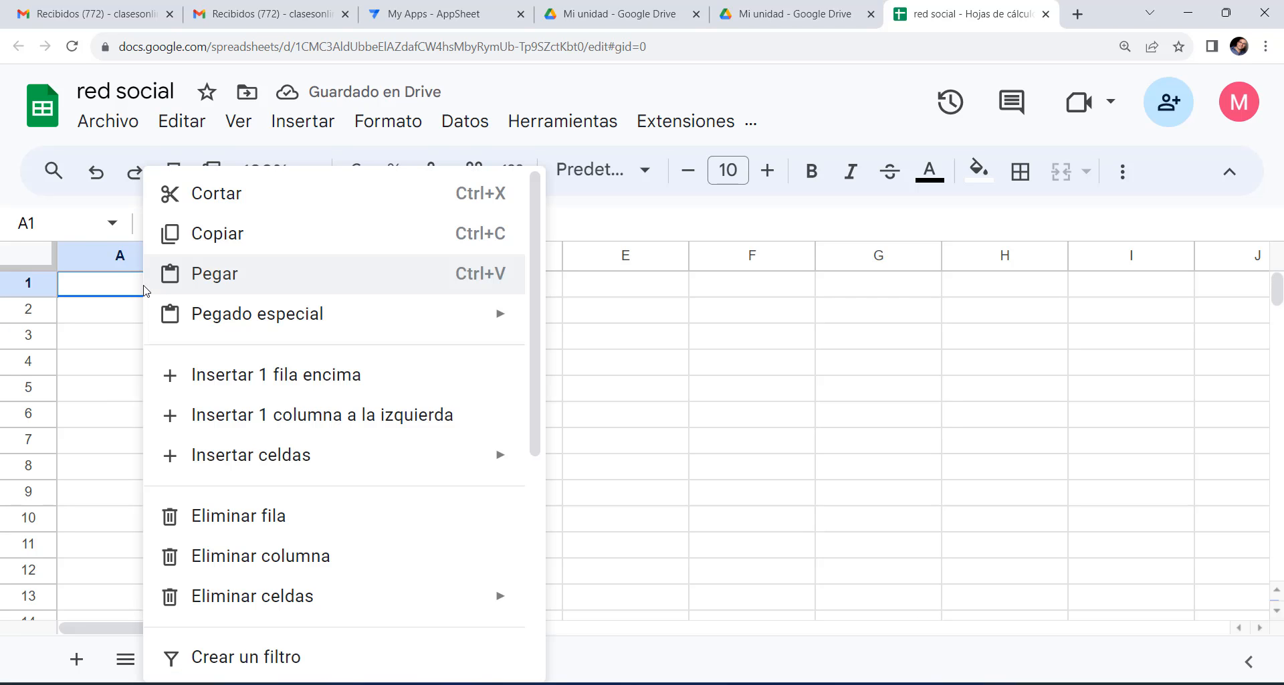
pyautogui.moveTo(324, 311)
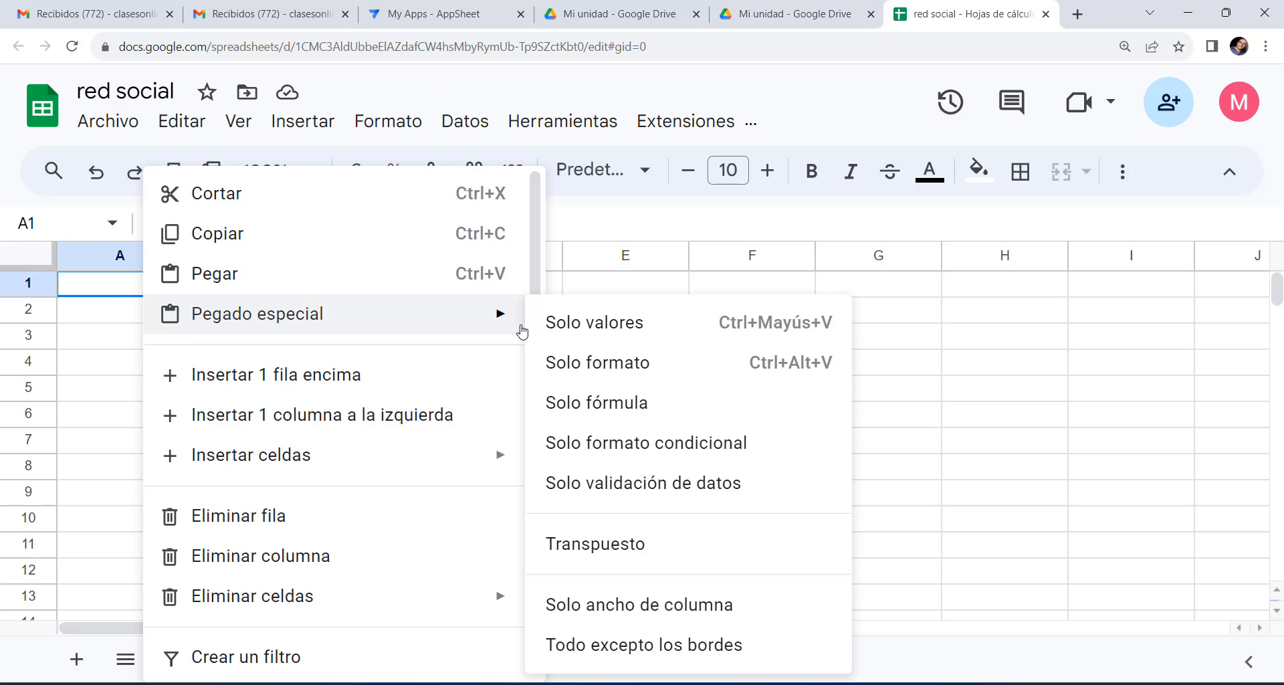
pyautogui.click(592, 321)
pyautogui.click(238, 390)
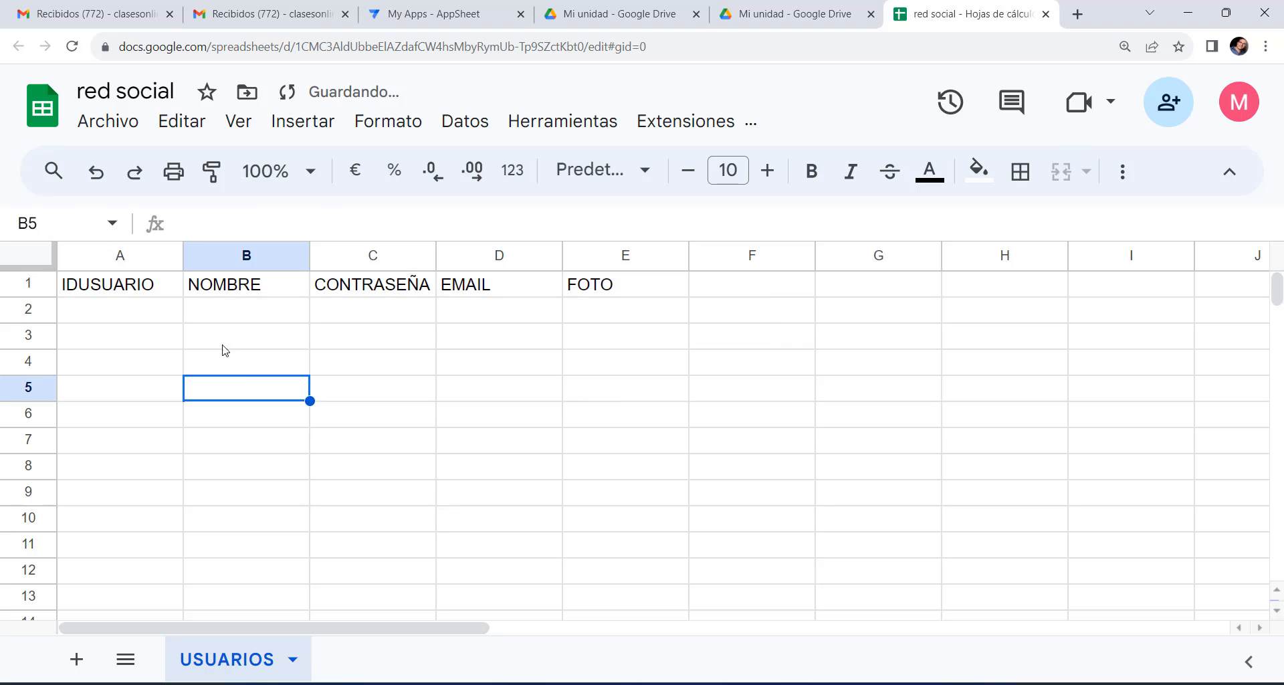
pyautogui.click(142, 292)
# Check the headers IDUSUARIO, NOMBRE, CONTRASEÑA, EMAIL and FOTO in A1–E1.
pyautogui.click(212, 292)
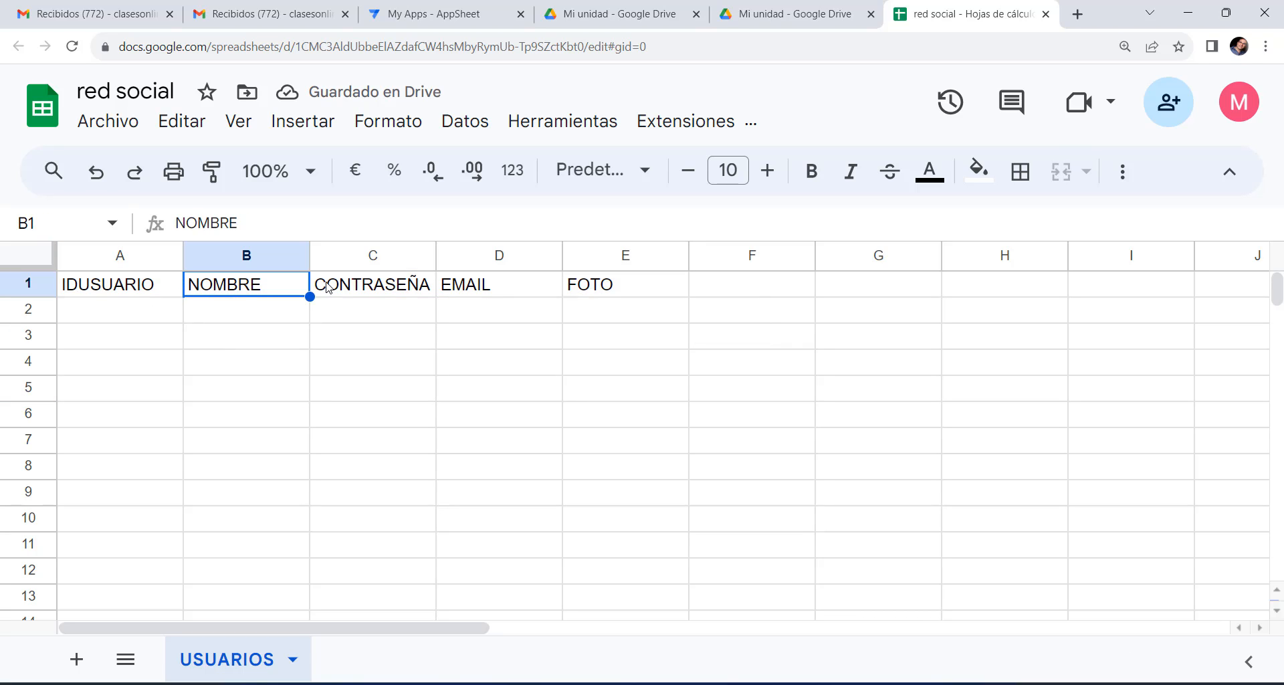
pyautogui.click(127, 286)
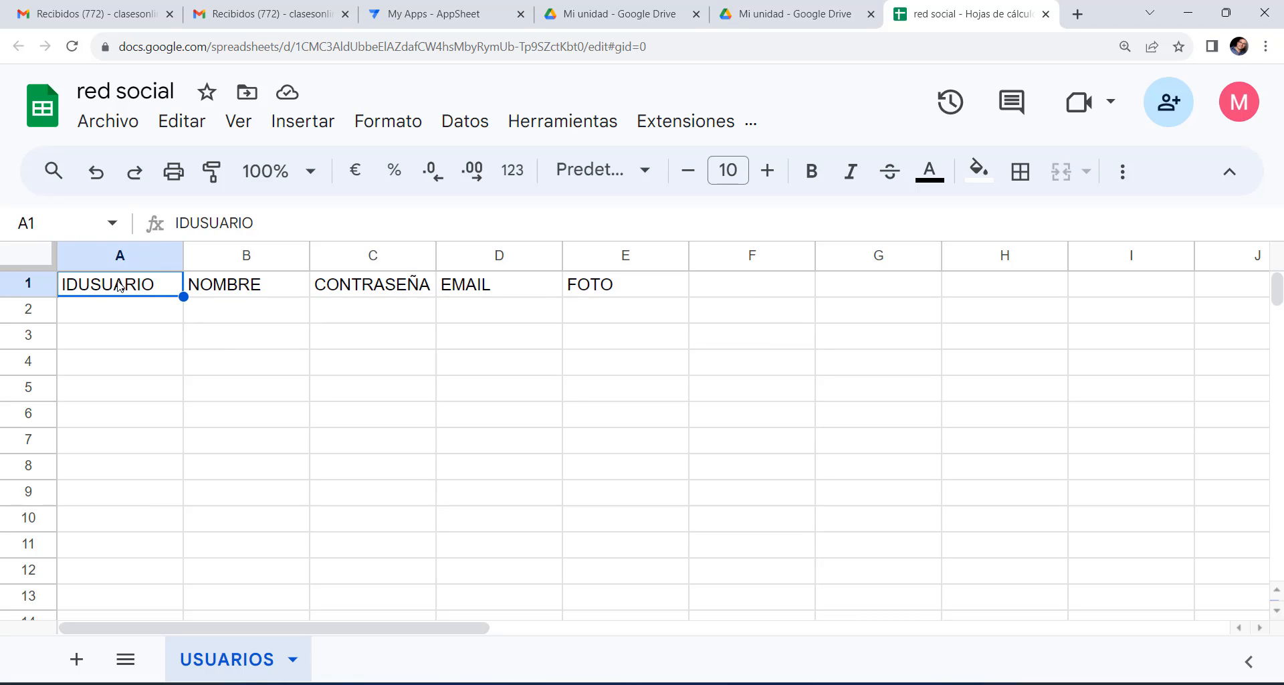
pyautogui.click(246, 278)
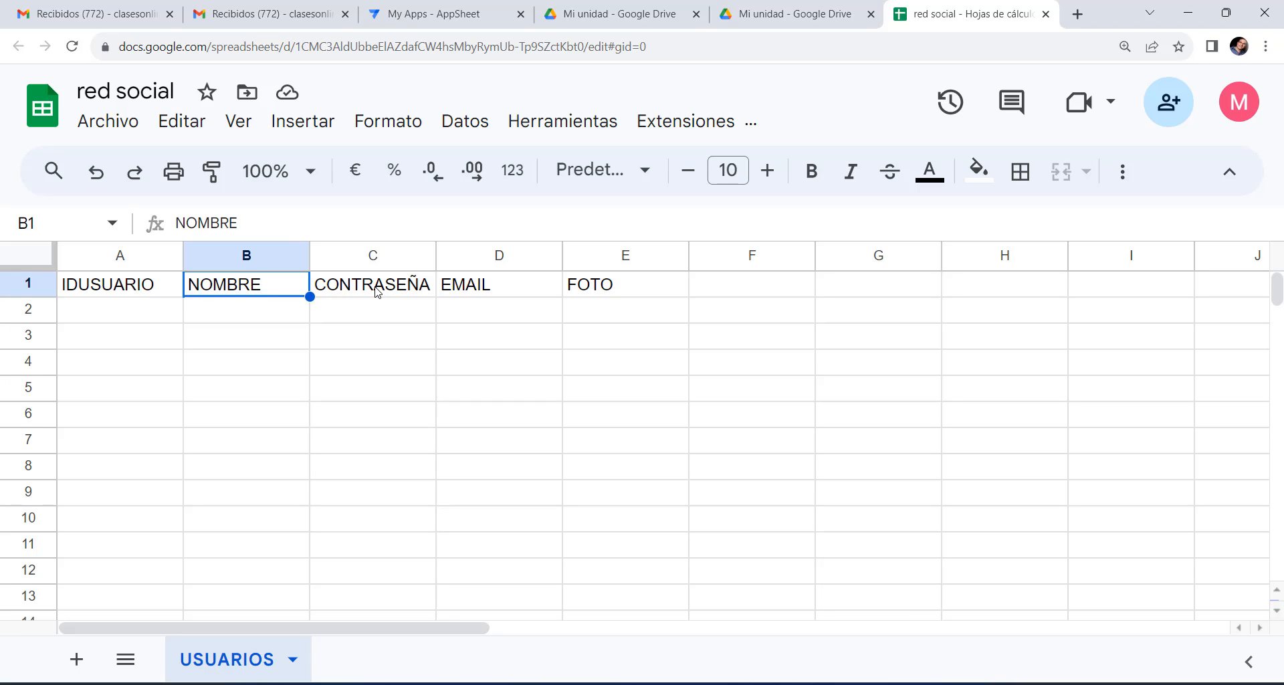
pyautogui.click(376, 289)
pyautogui.click(507, 294)
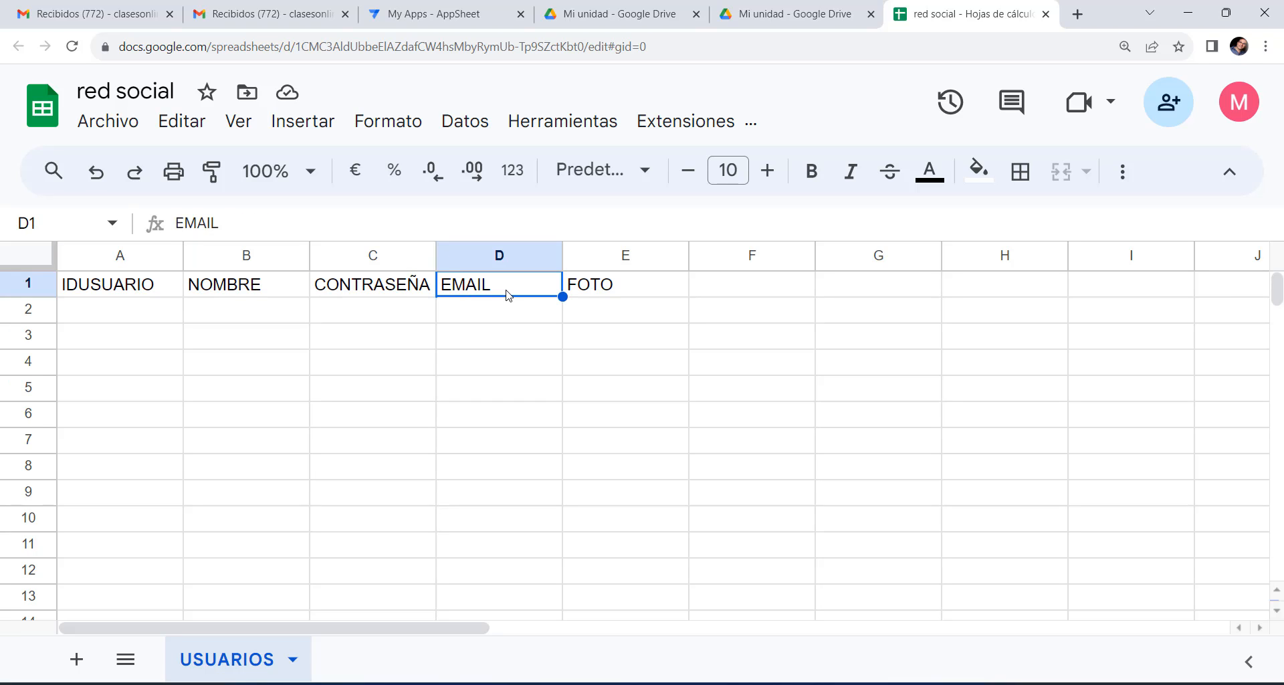
pyautogui.click(662, 291)
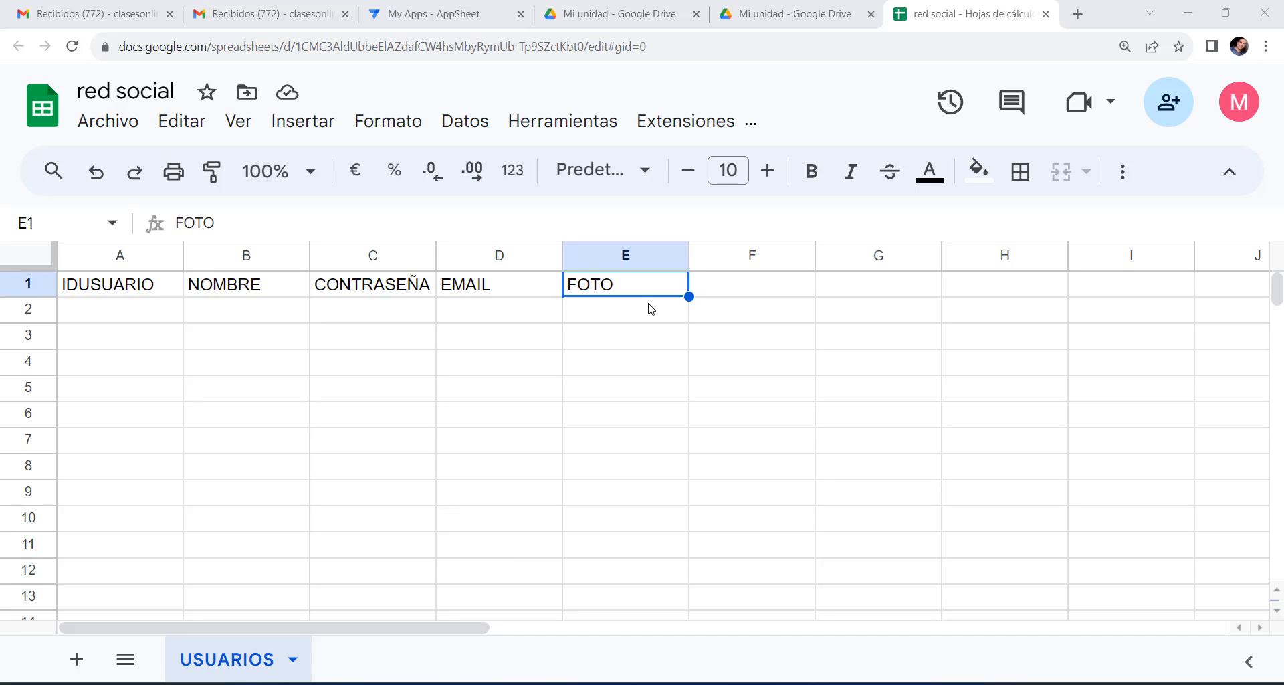
# Add the MURO sheet and paste its headers into A1 as values only.
pyautogui.click(77, 660)
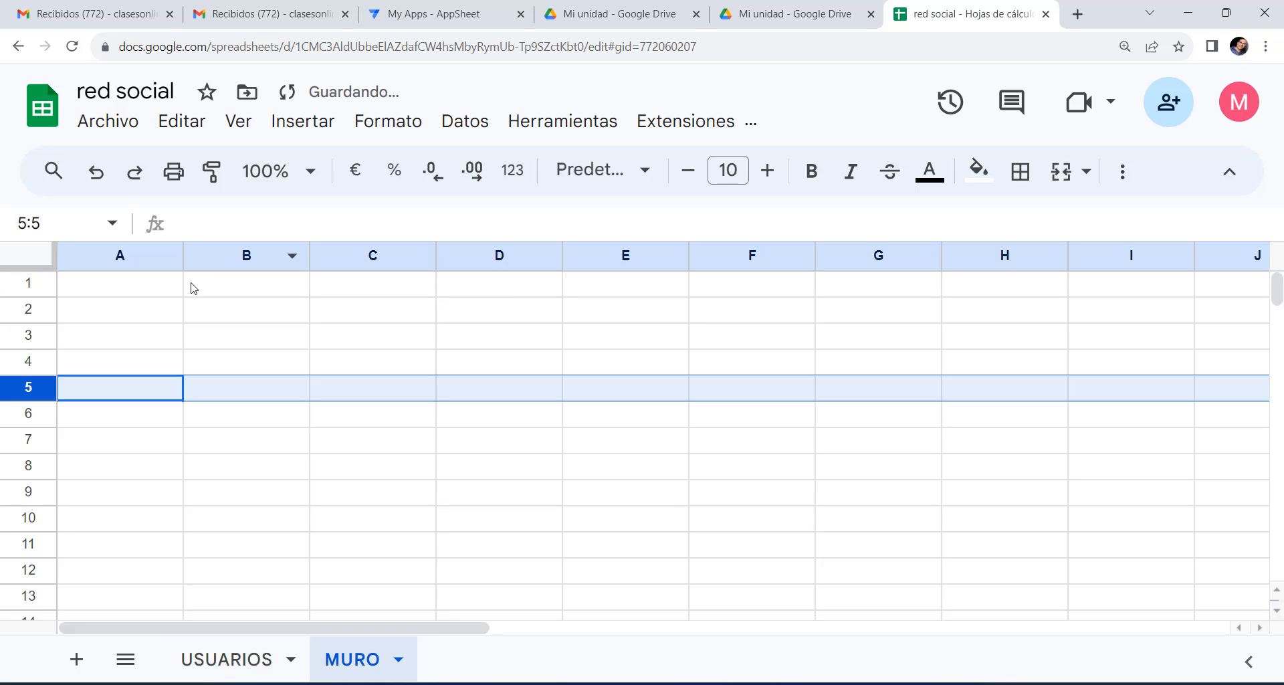
pyautogui.click(164, 287)
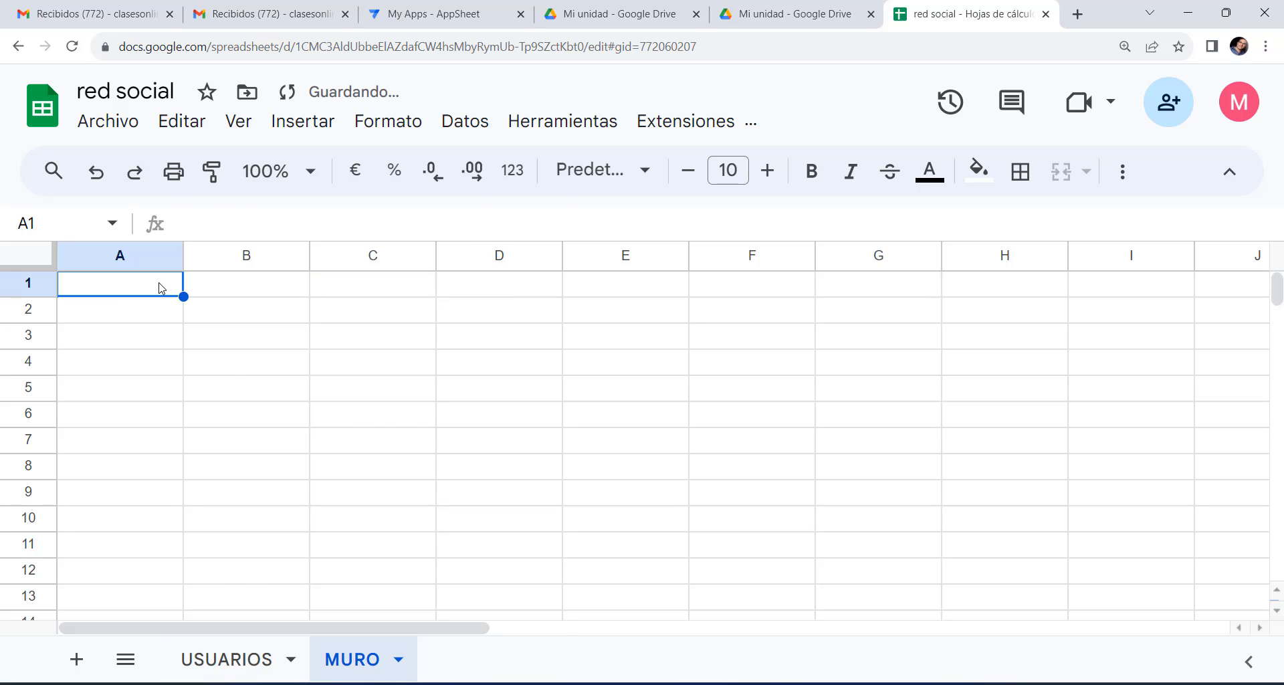
pyautogui.rightClick(166, 289)
pyautogui.moveTo(268, 314)
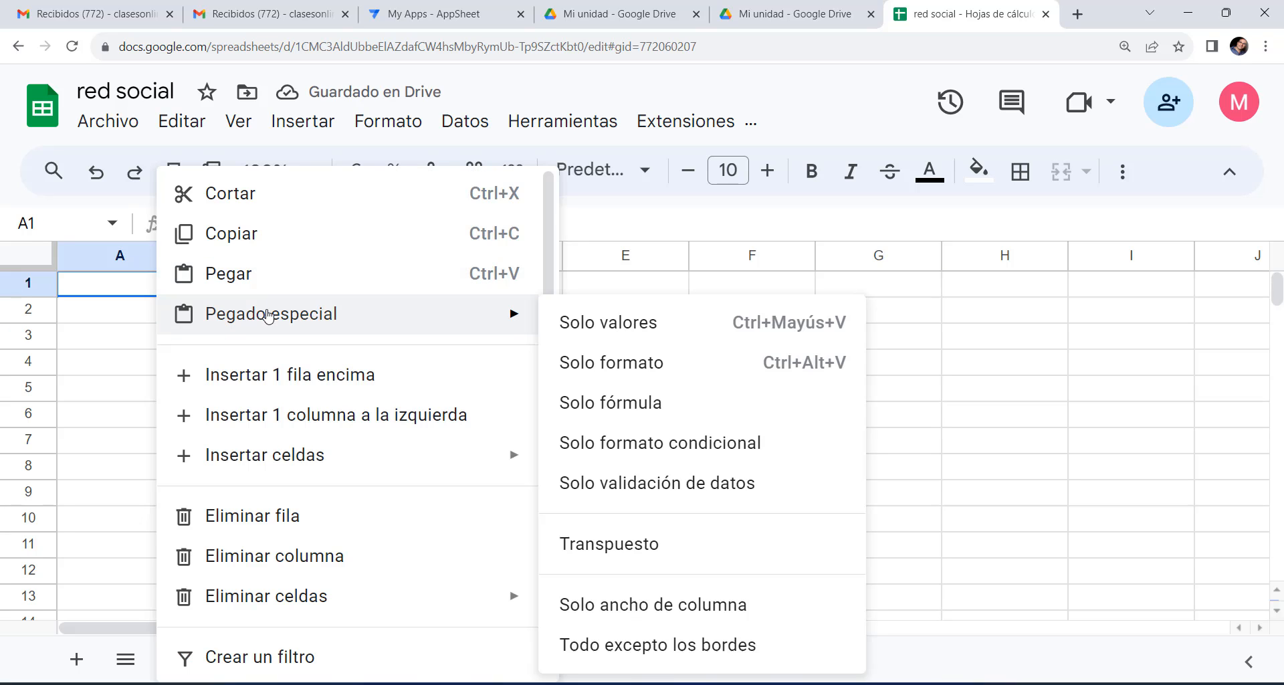
pyautogui.click(592, 324)
pyautogui.click(384, 388)
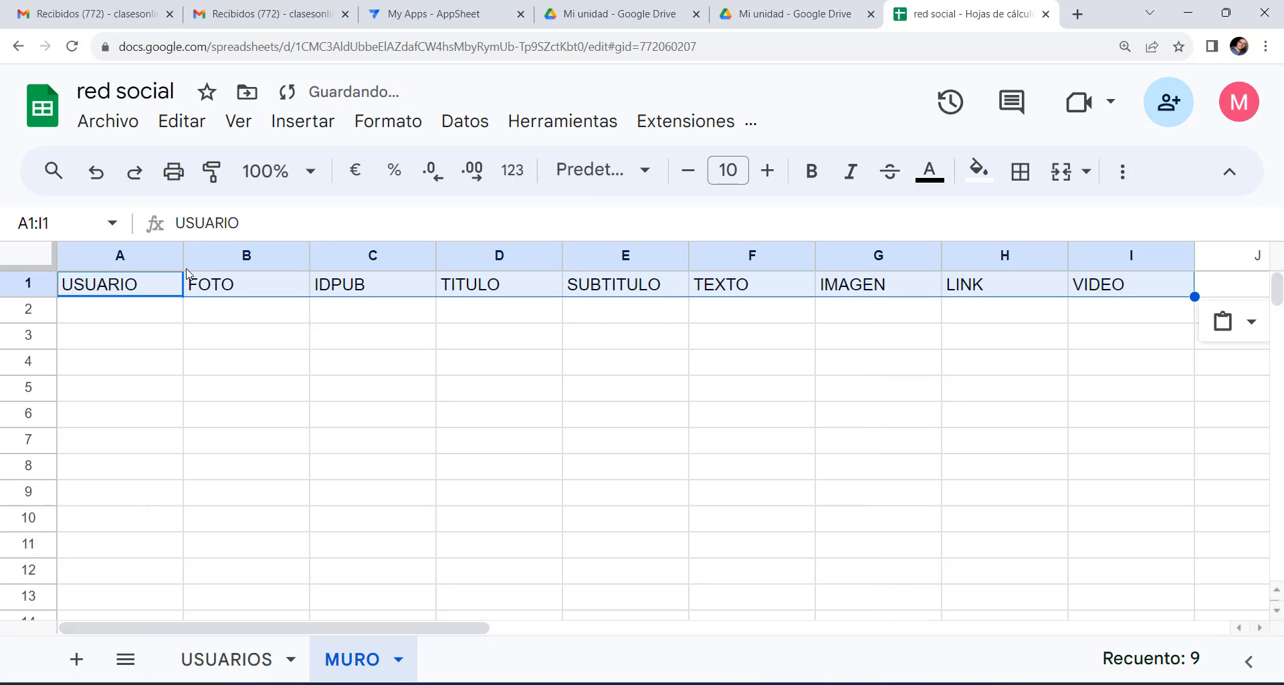
# Check the MURO headers USUARIO, FOTO, IDPUB, TITULO, SUBTITULO, TEXTO, IMAGEN, LINK, VIDEO in A1–I1.
pyautogui.click(139, 285)
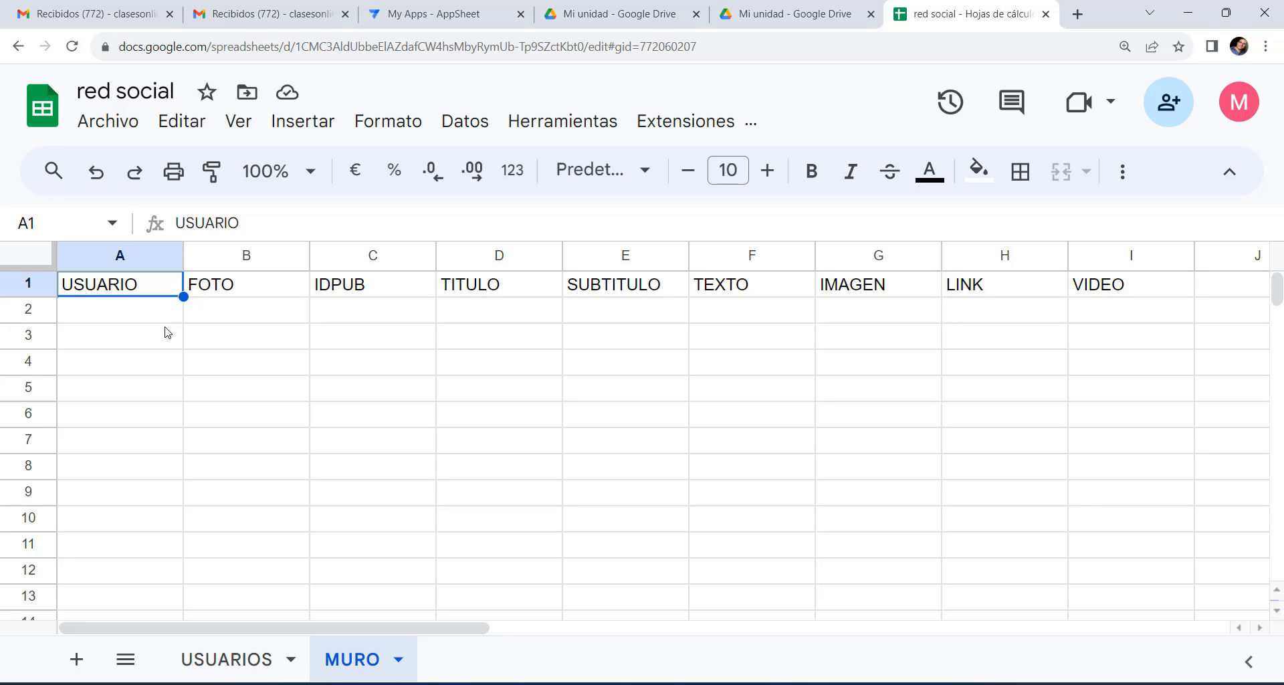
pyautogui.click(241, 293)
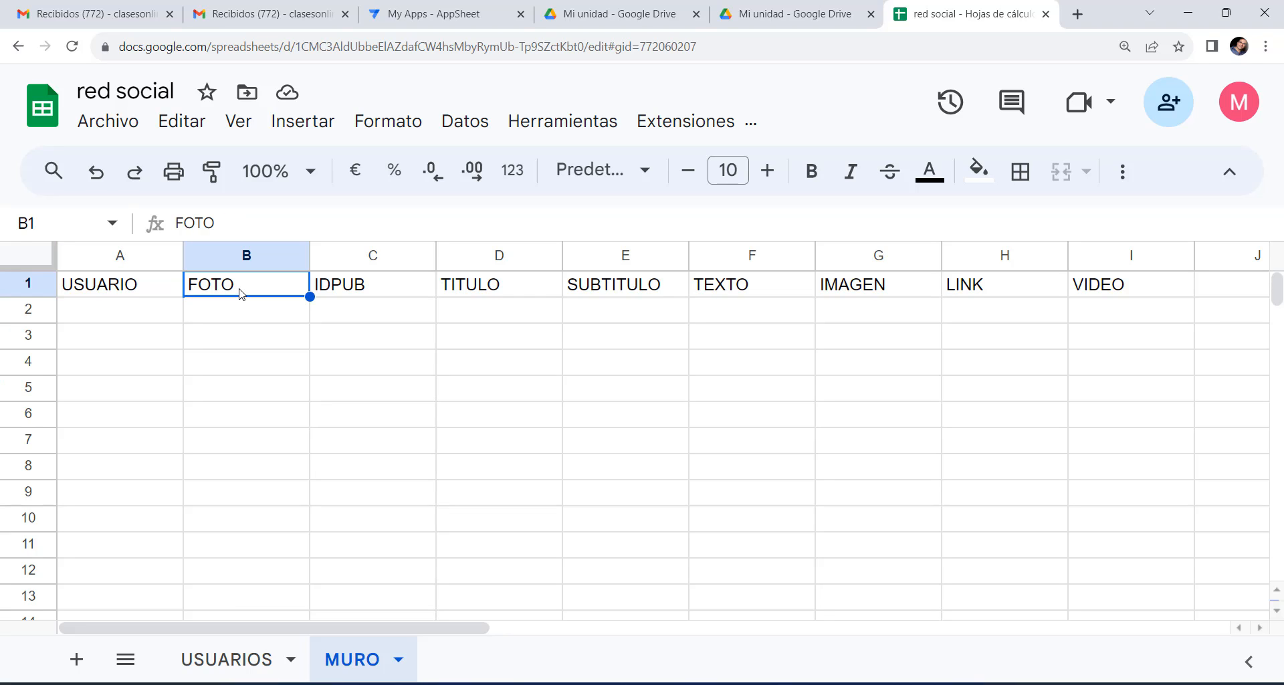
pyautogui.click(379, 293)
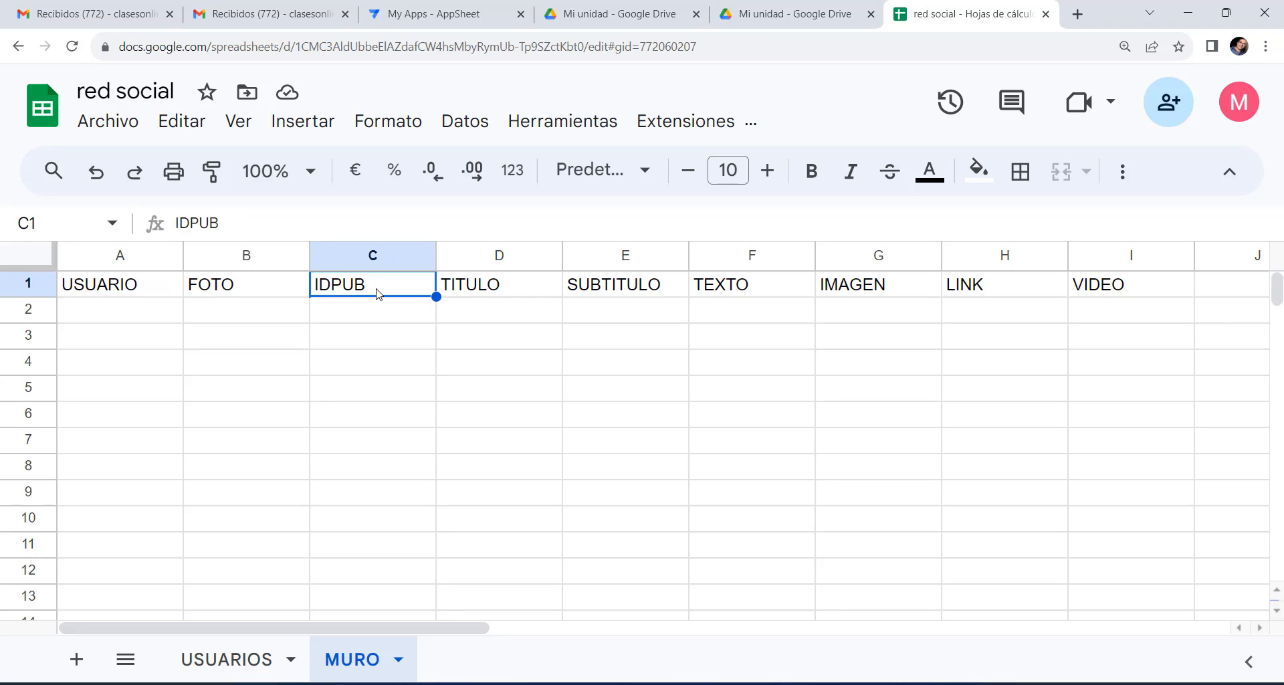
pyautogui.click(524, 293)
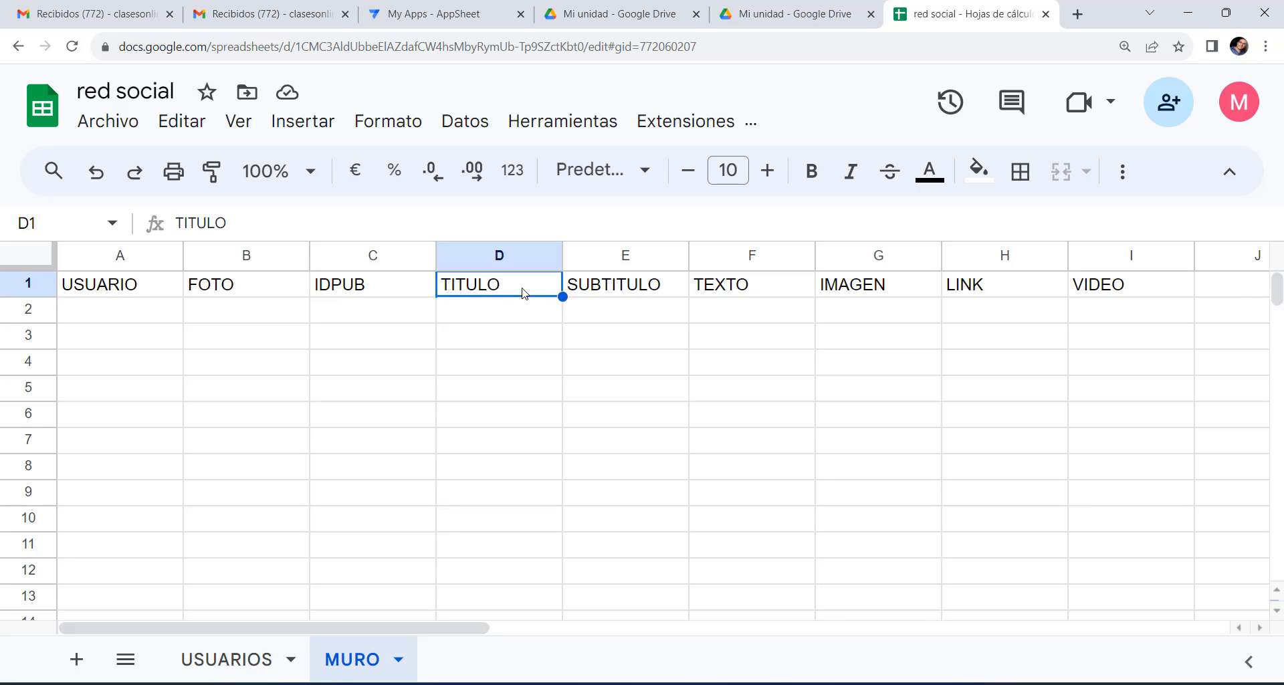
pyautogui.click(617, 294)
pyautogui.click(732, 285)
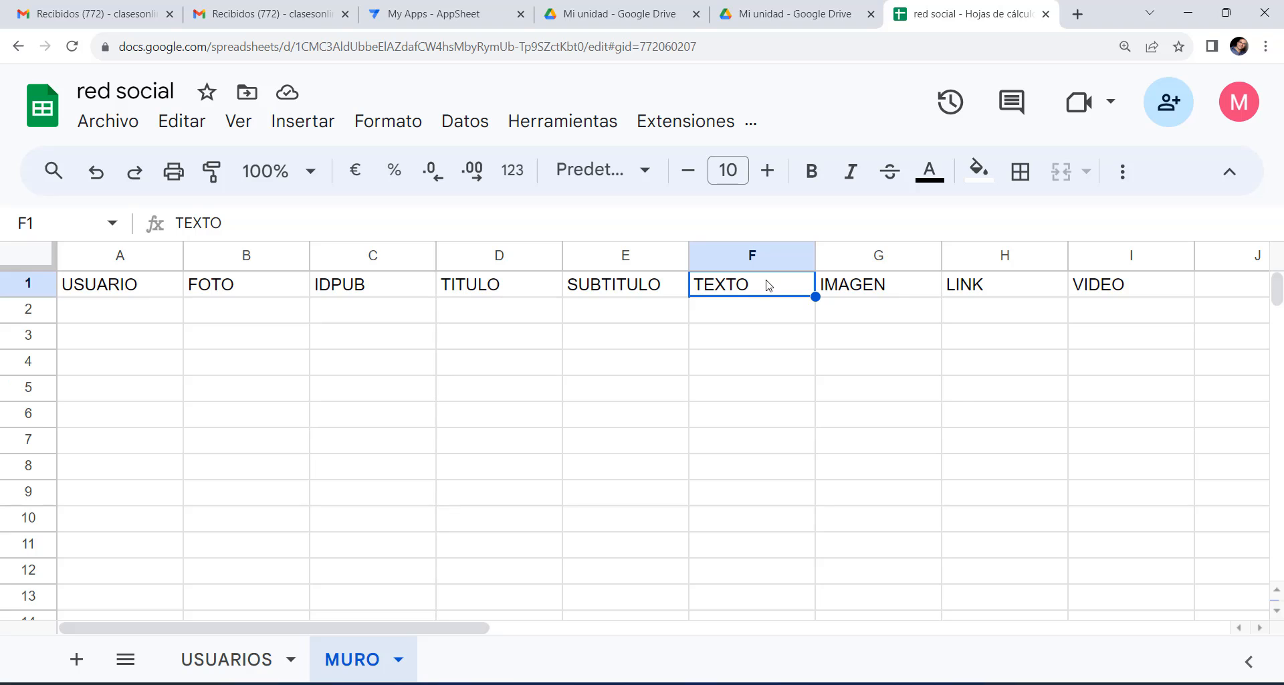
pyautogui.click(871, 289)
pyautogui.click(1010, 295)
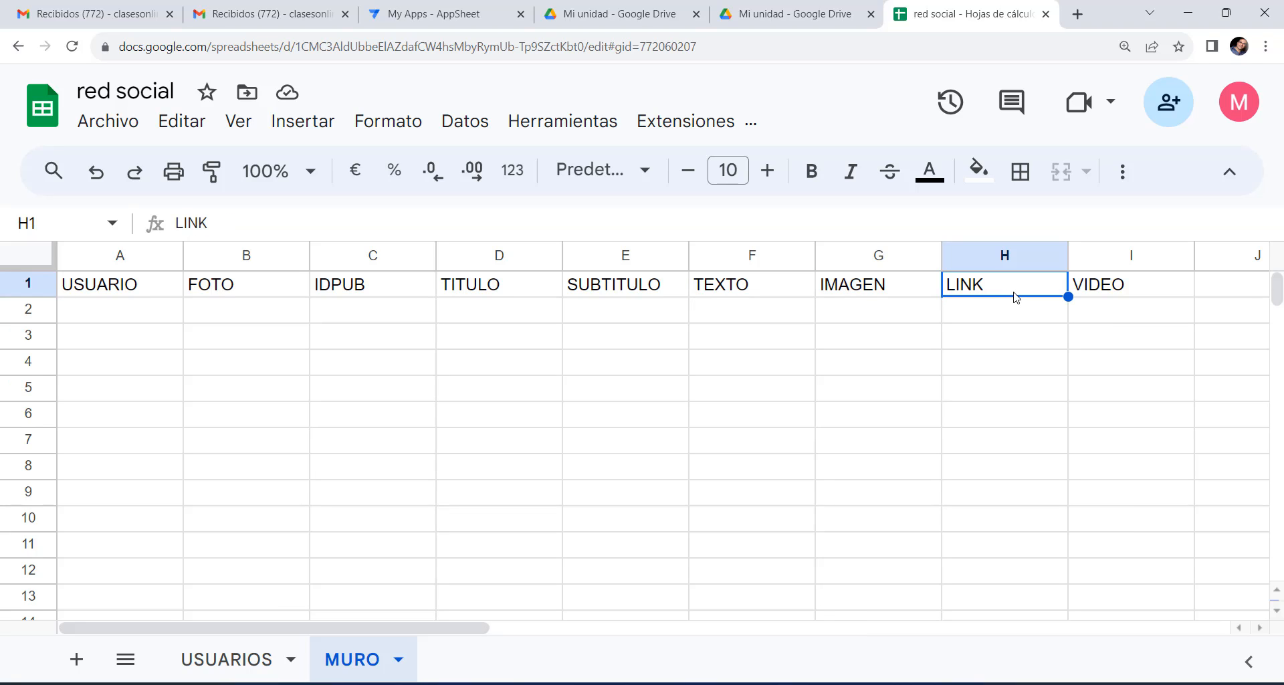
pyautogui.click(1153, 286)
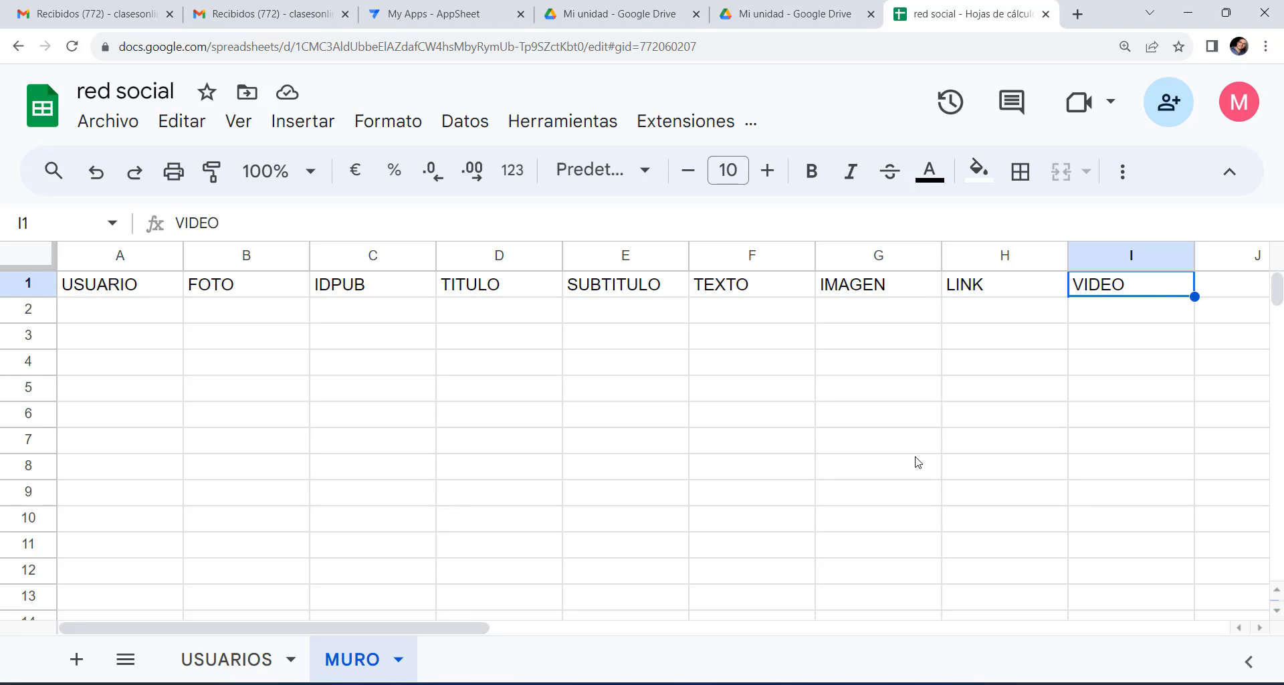
pyautogui.click(227, 658)
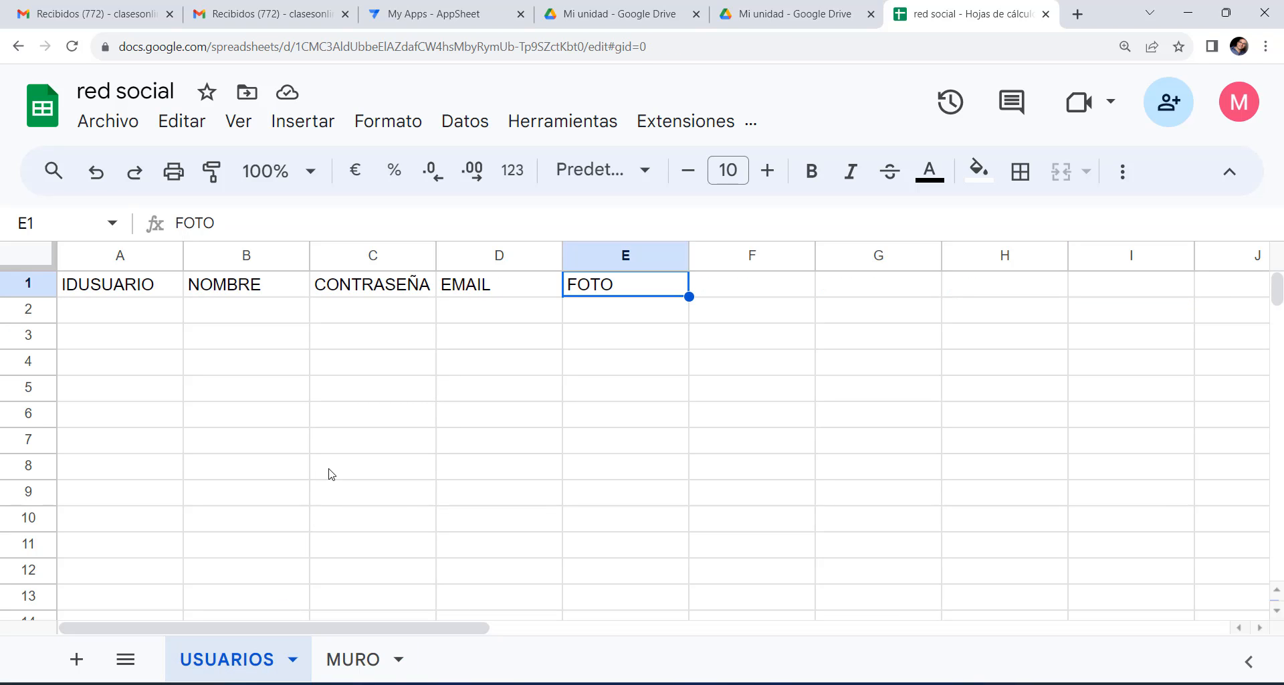
# Add a new sheet, move it after MURO and name it 'LIKES'.
pyautogui.click(750, 421)
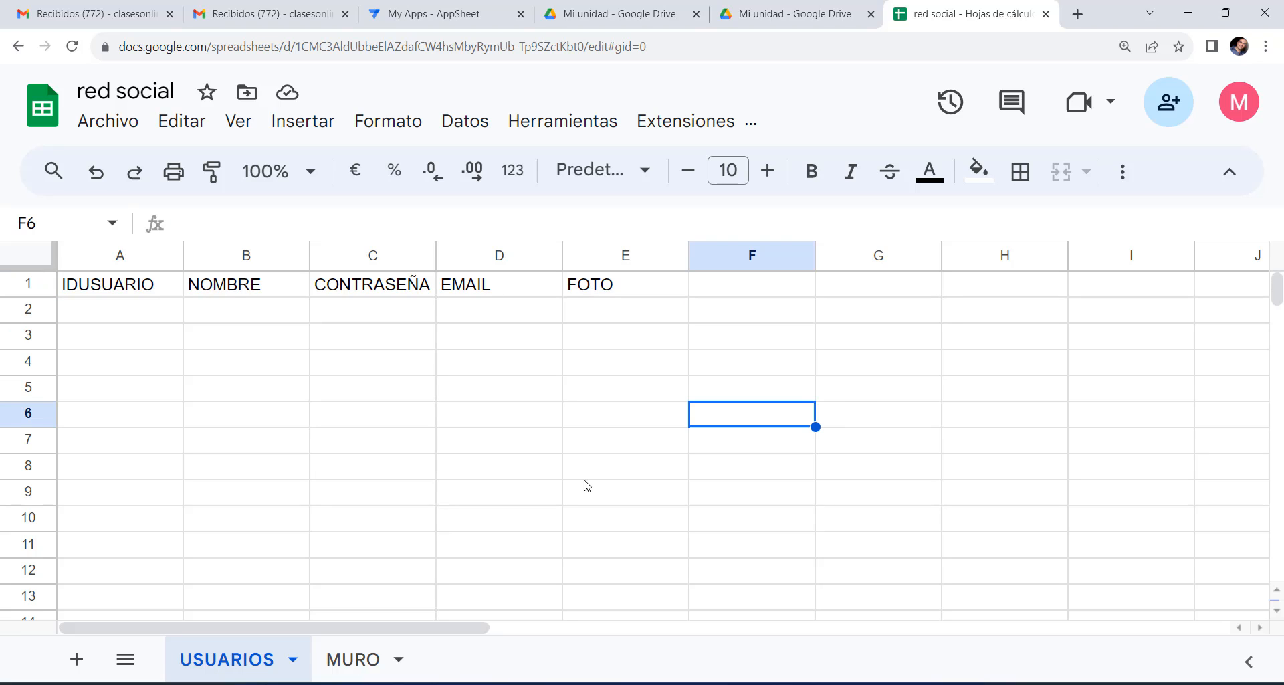
pyautogui.click(80, 661)
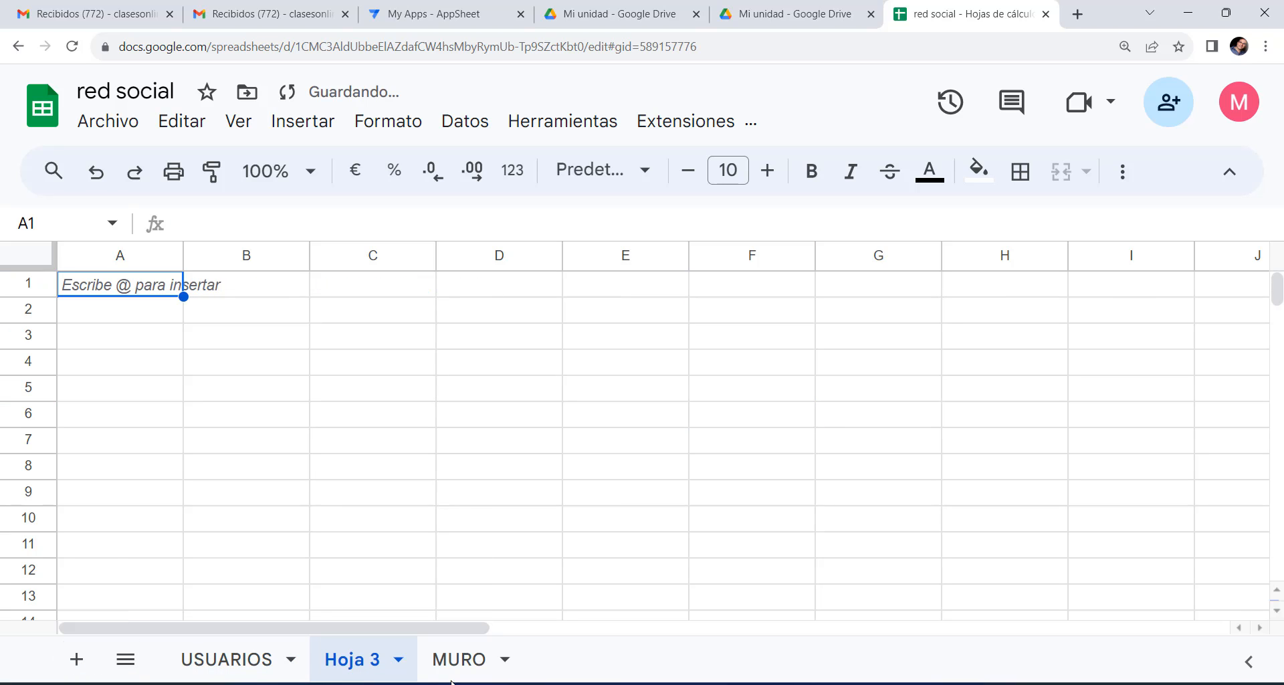
pyautogui.moveTo(367, 660); pyautogui.dragTo(495, 664)
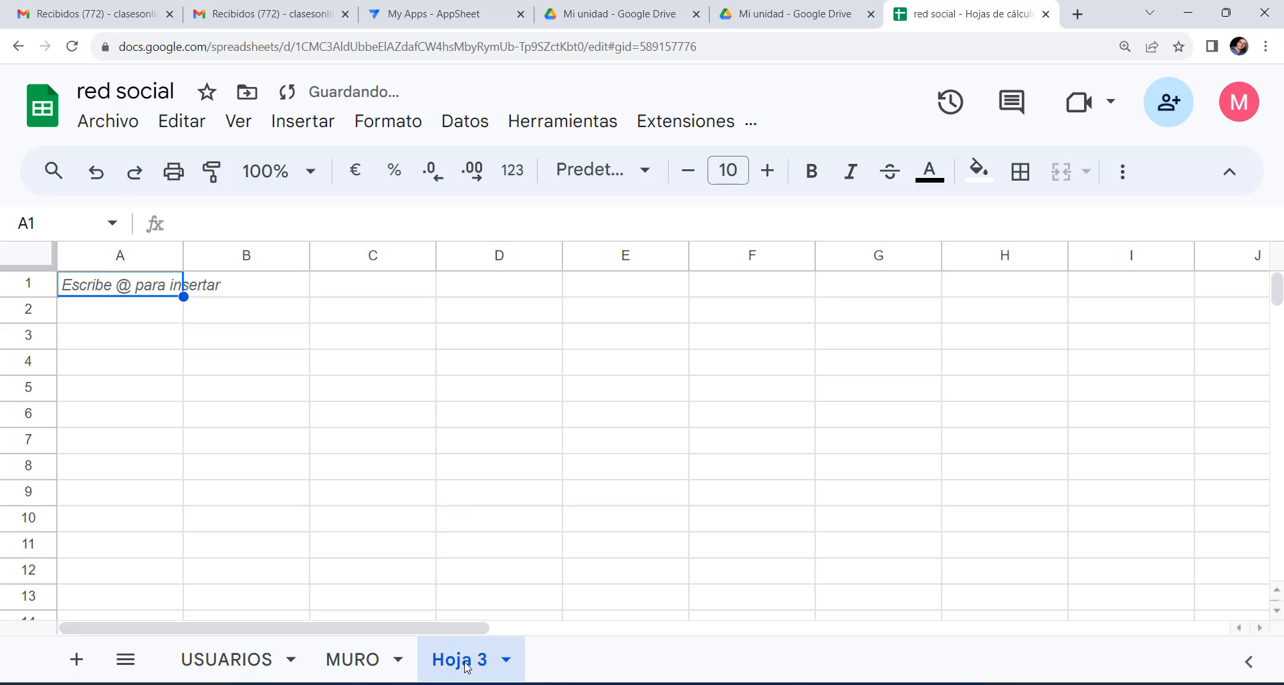
pyautogui.doubleClick(494, 663)
pyautogui.write('LIKES')
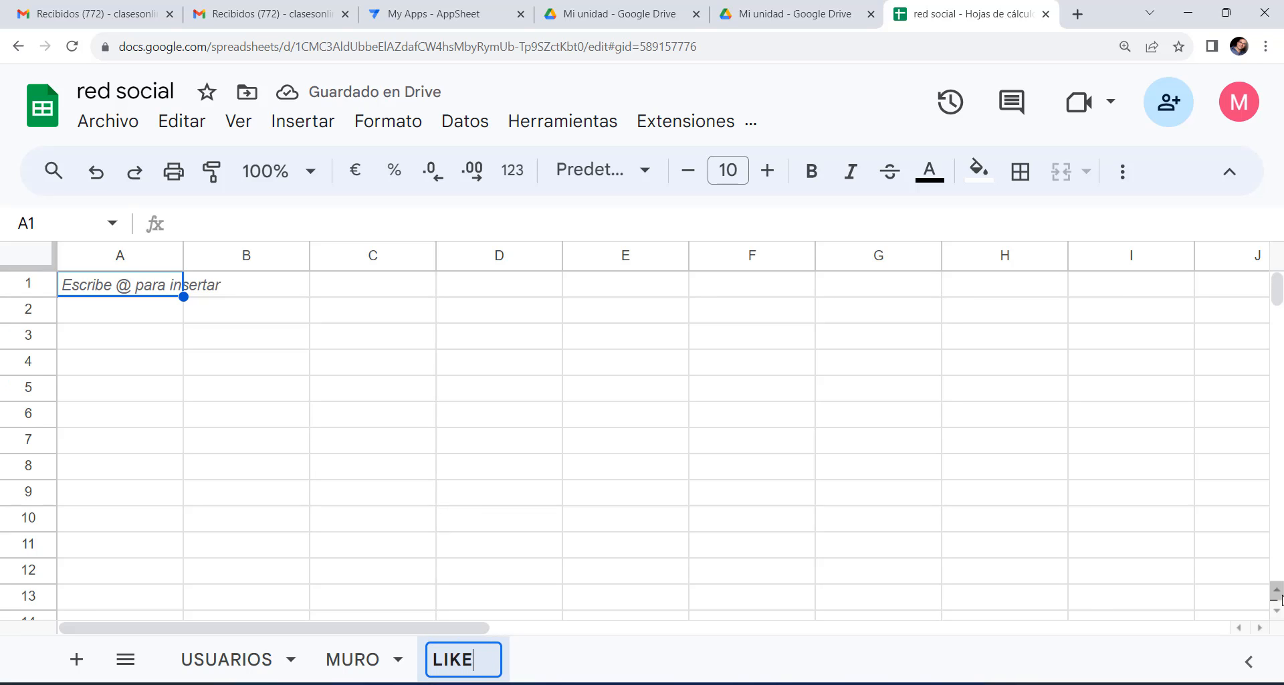
pyautogui.click(329, 347)
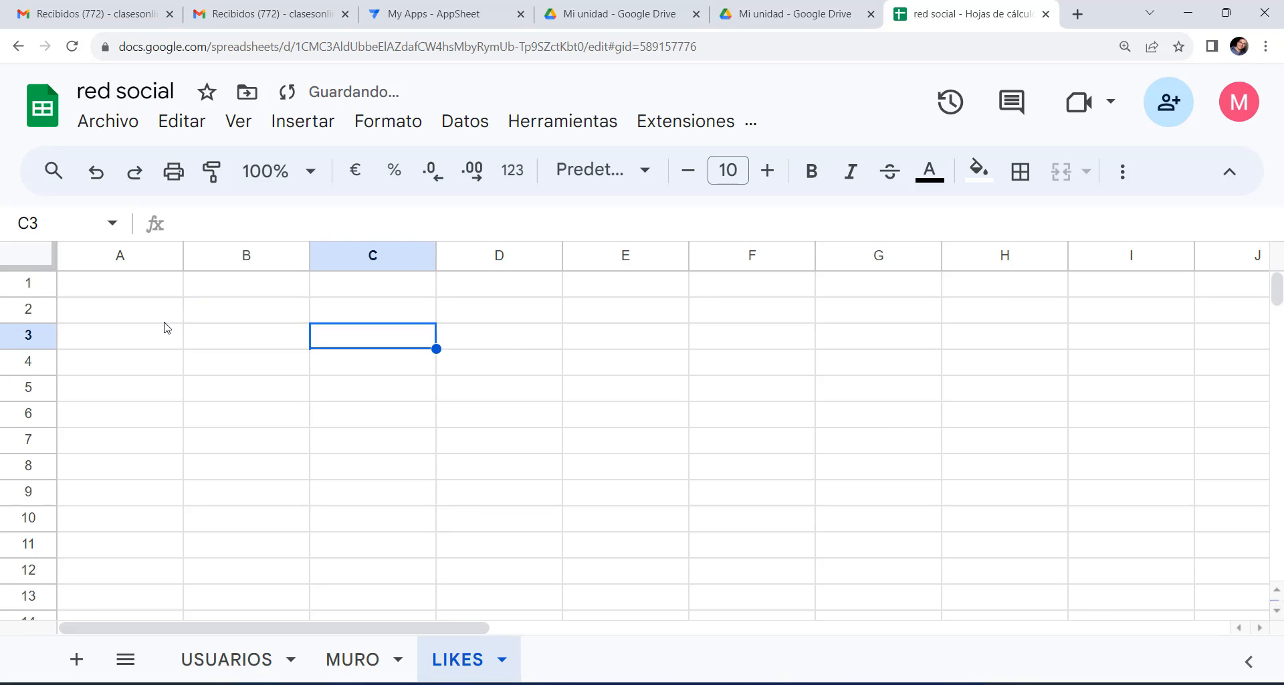
# Paste the LIKES headers into A1 as values only.
pyautogui.click(123, 287)
pyautogui.rightClick(124, 287)
pyautogui.moveTo(215, 320)
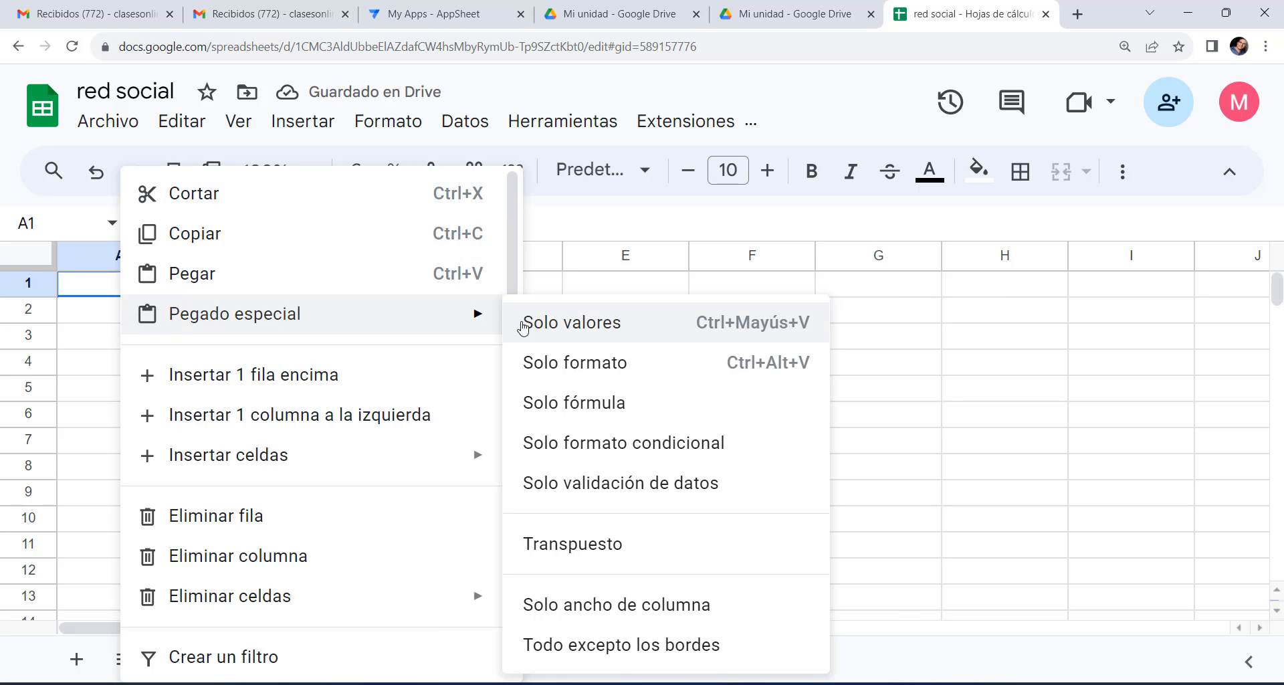
pyautogui.click(536, 324)
pyautogui.click(148, 333)
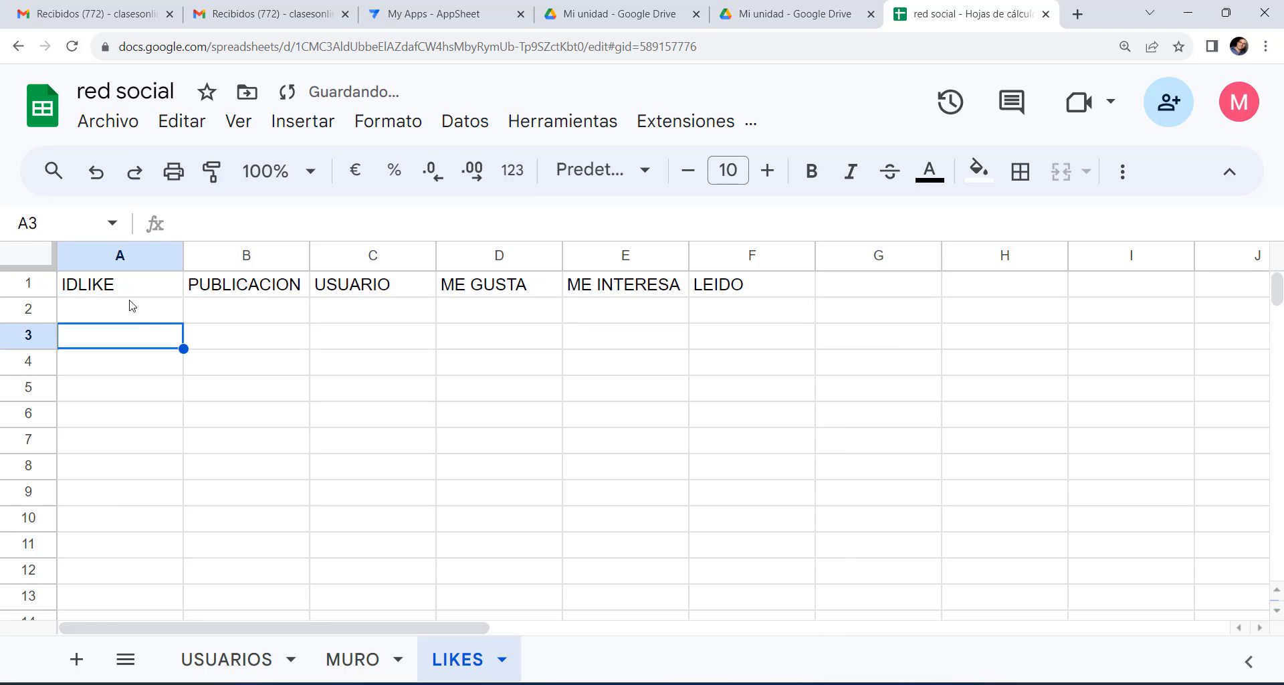
pyautogui.click(131, 294)
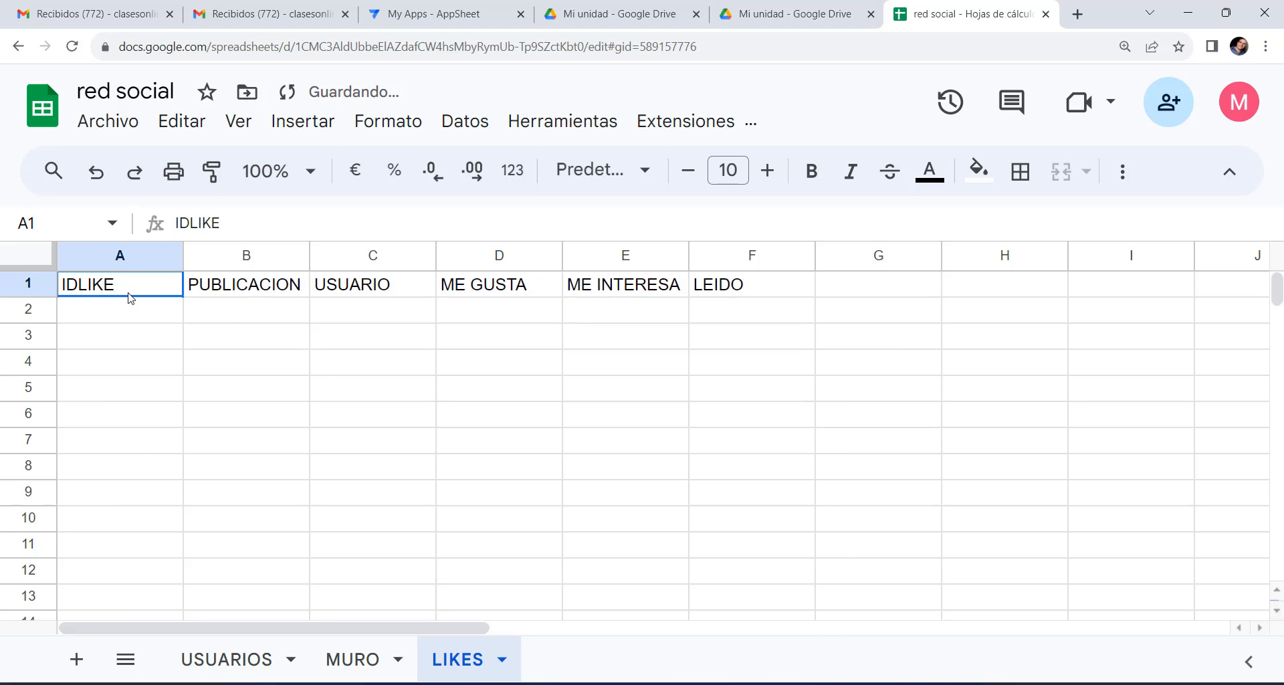
# Check the headers PUBLICACION, USUARIO, ME GUSTA, ME INTERESA and LEIDO.
pyautogui.click(264, 291)
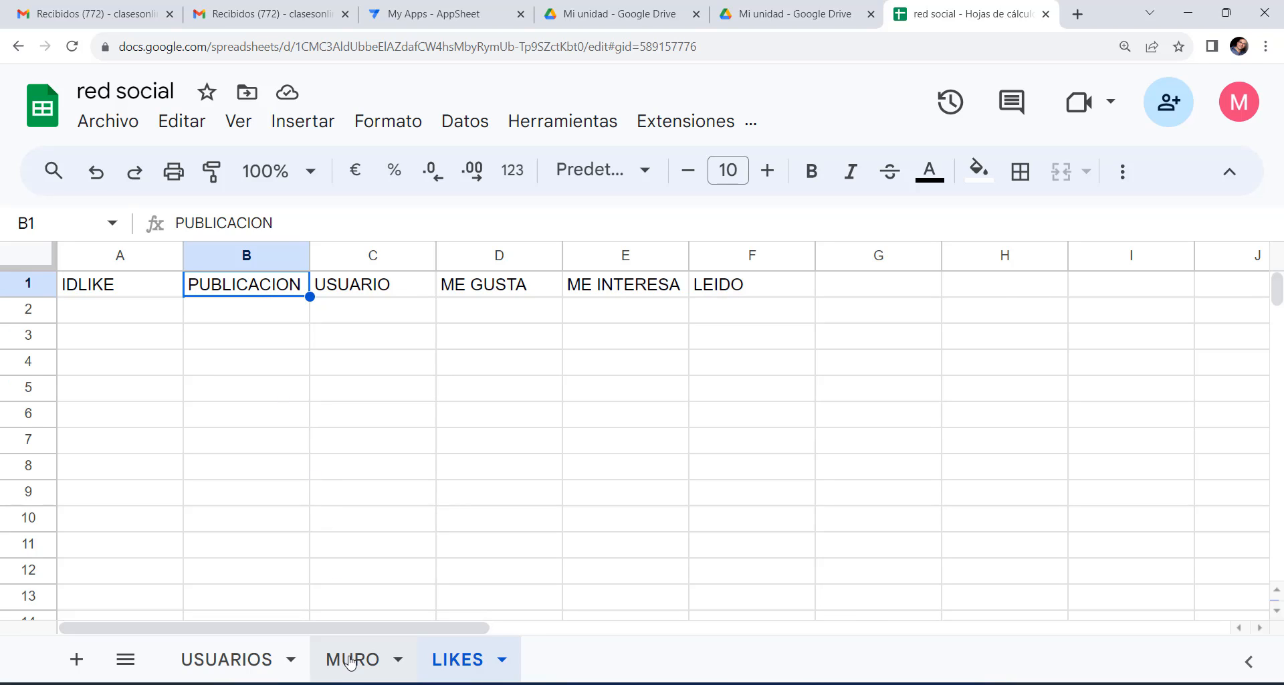
pyautogui.click(374, 283)
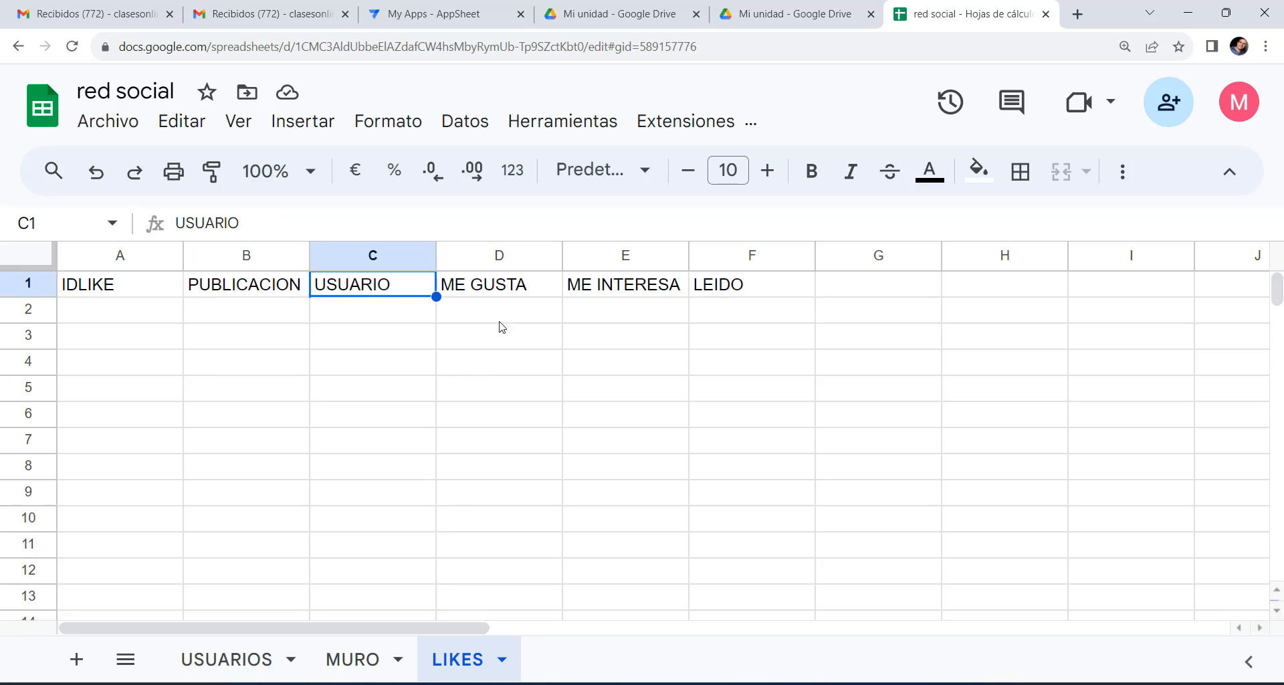
pyautogui.click(501, 289)
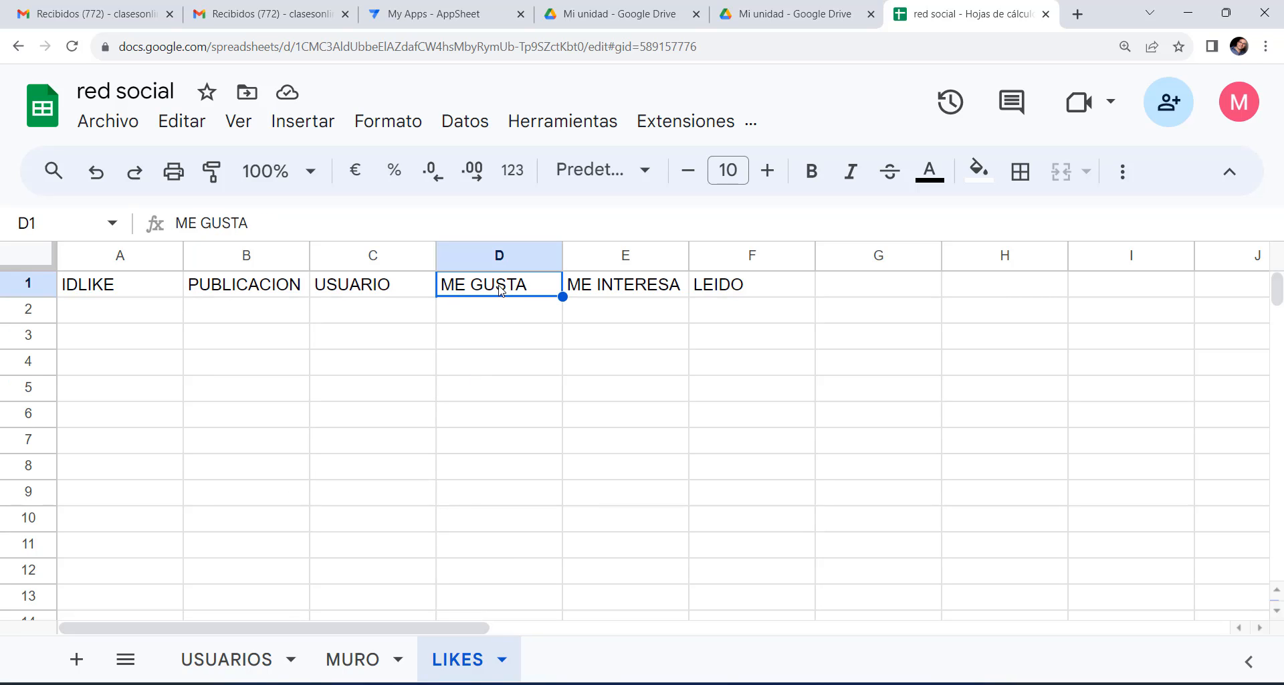
pyautogui.click(619, 288)
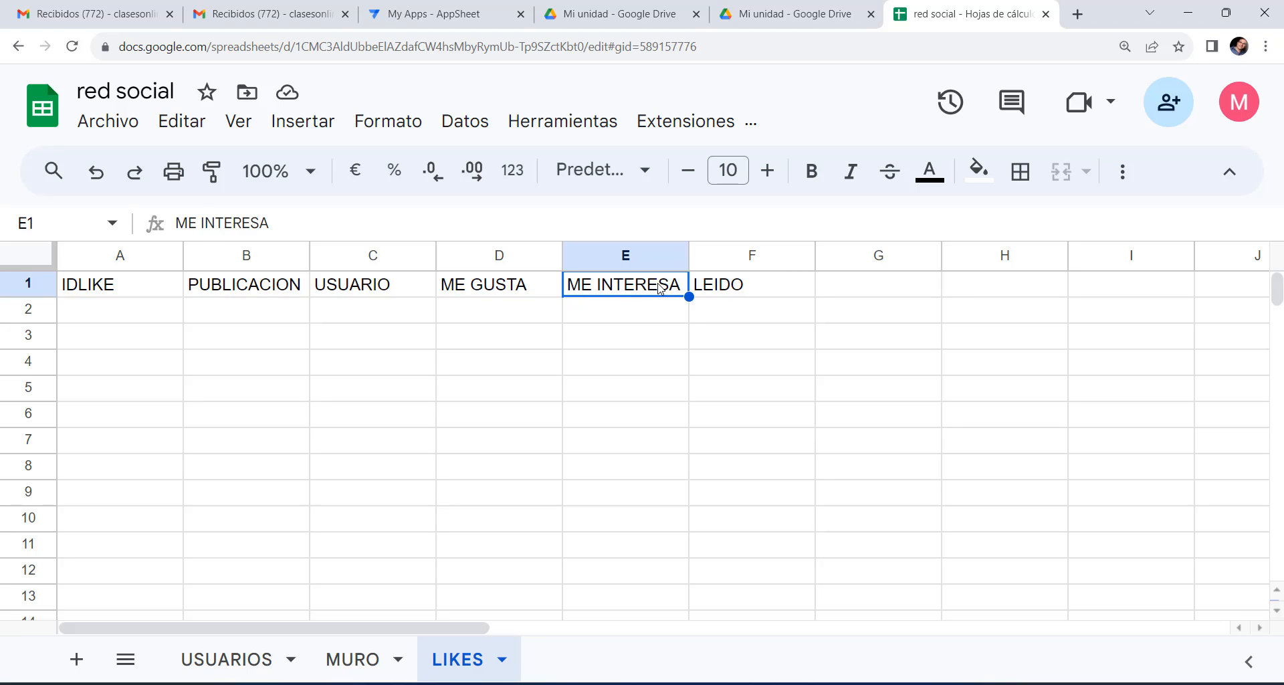
pyautogui.click(734, 291)
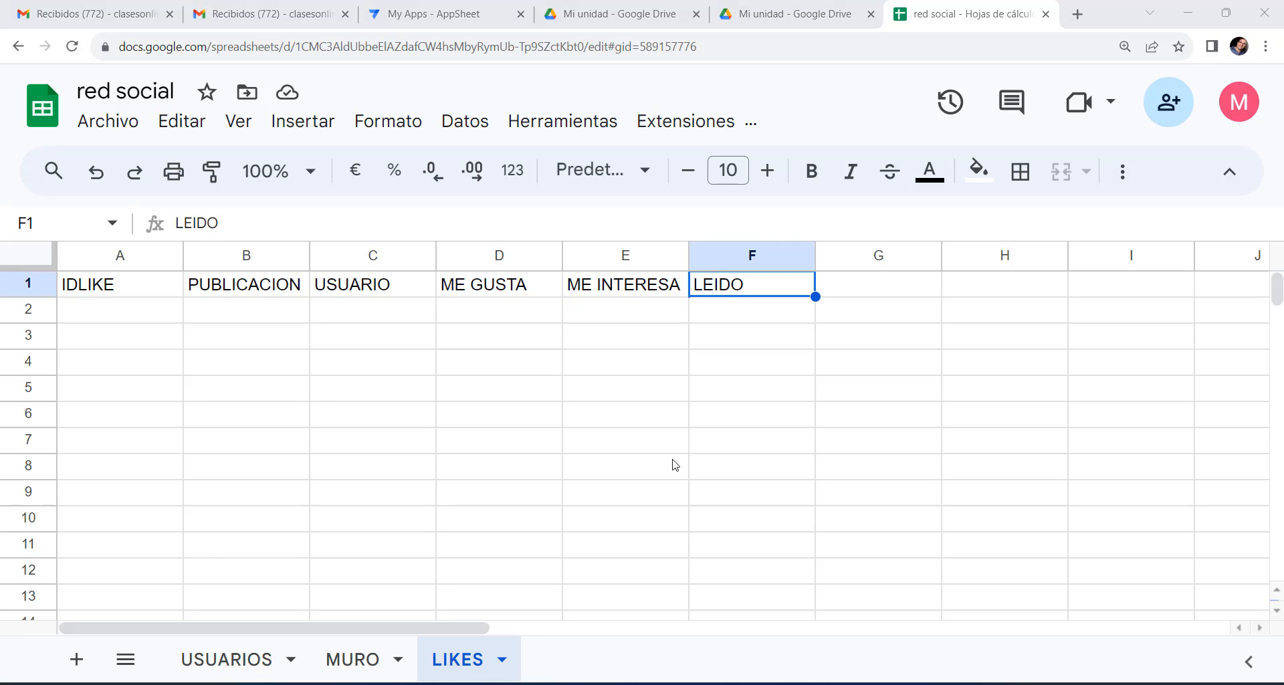
# Add another sheet and name it 'AMIGOS'.
pyautogui.click(77, 659)
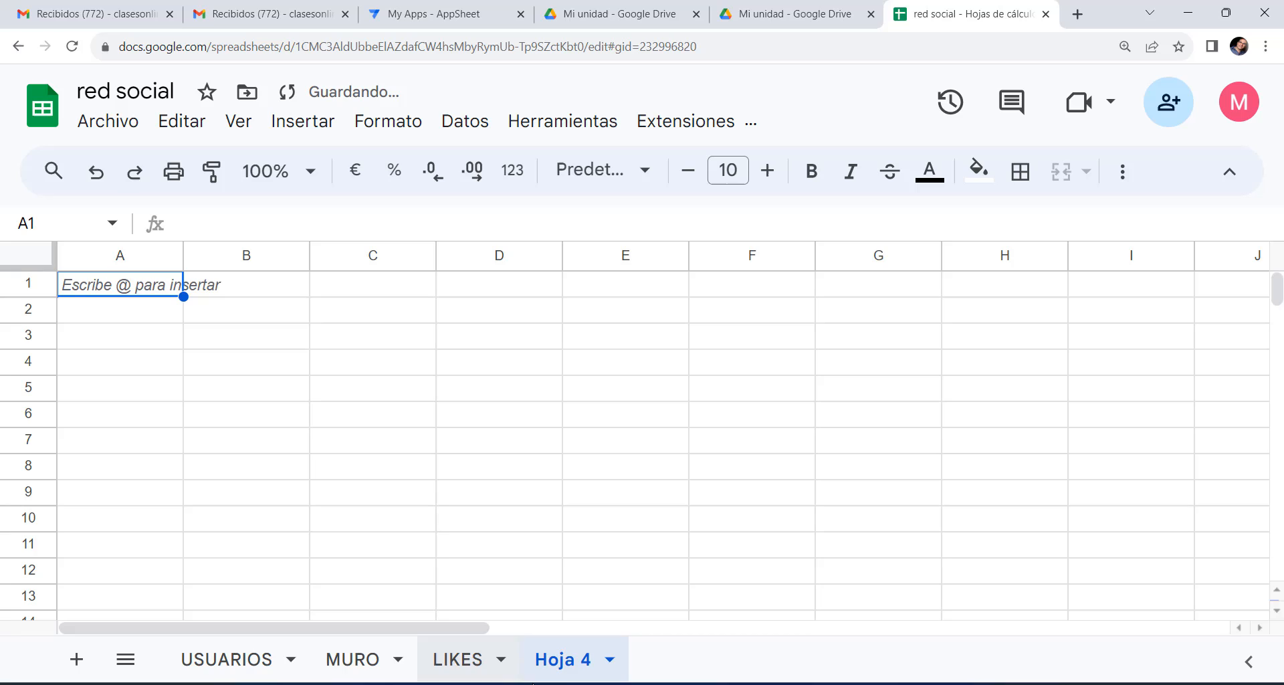
pyautogui.doubleClick(545, 659)
pyautogui.write('AMIGOS')
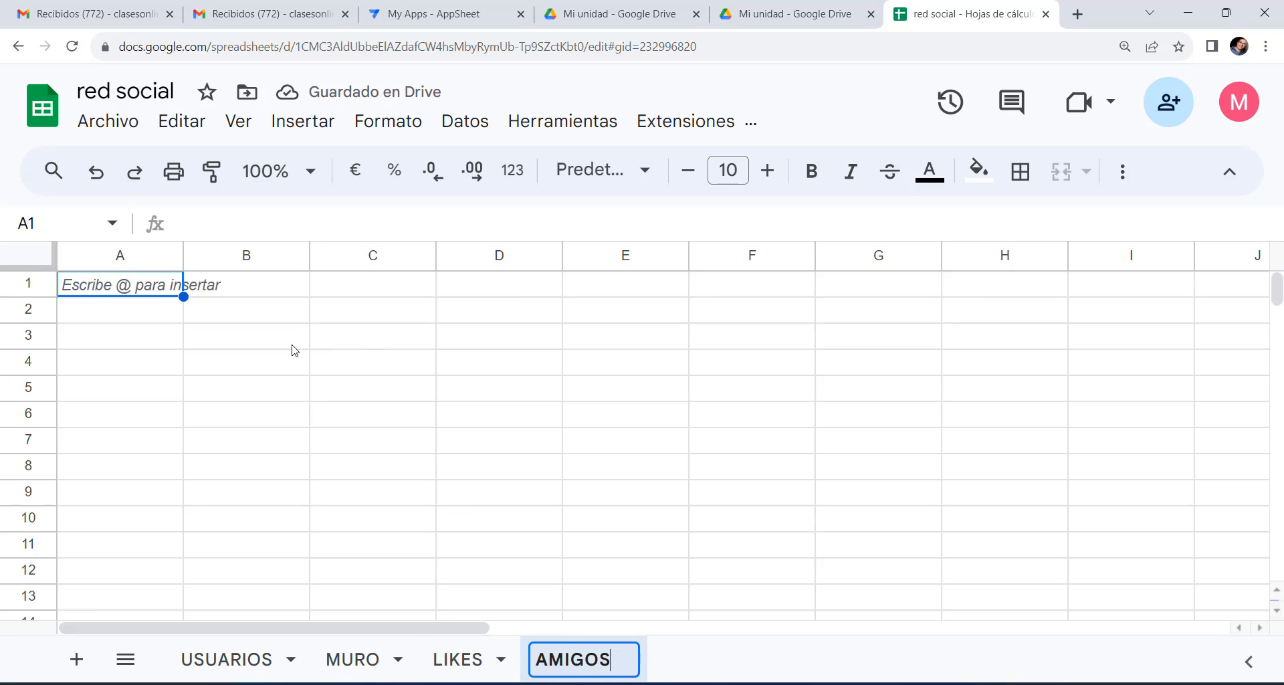
pyautogui.click(259, 344)
# Paste IDAMISTAD, SOLICITA, USER1, USER2 into A1:D1 as values and check each header.
pyautogui.click(136, 284)
pyautogui.rightClick(135, 284)
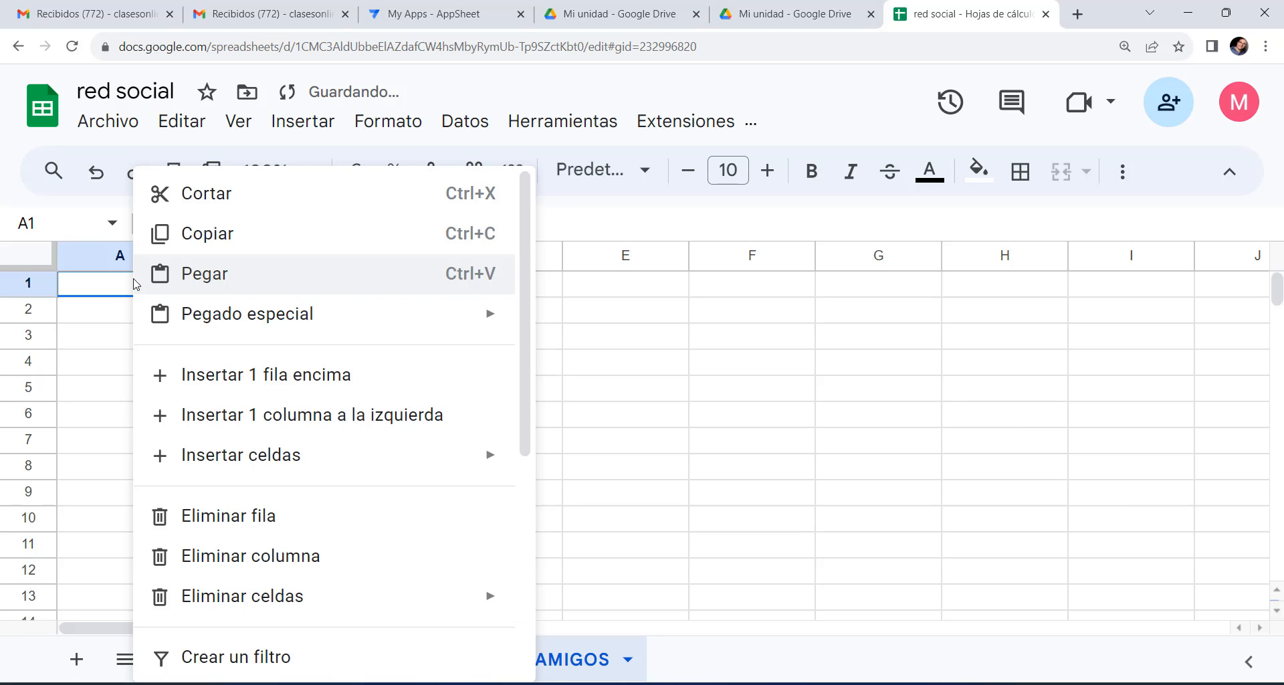
pyautogui.moveTo(241, 313)
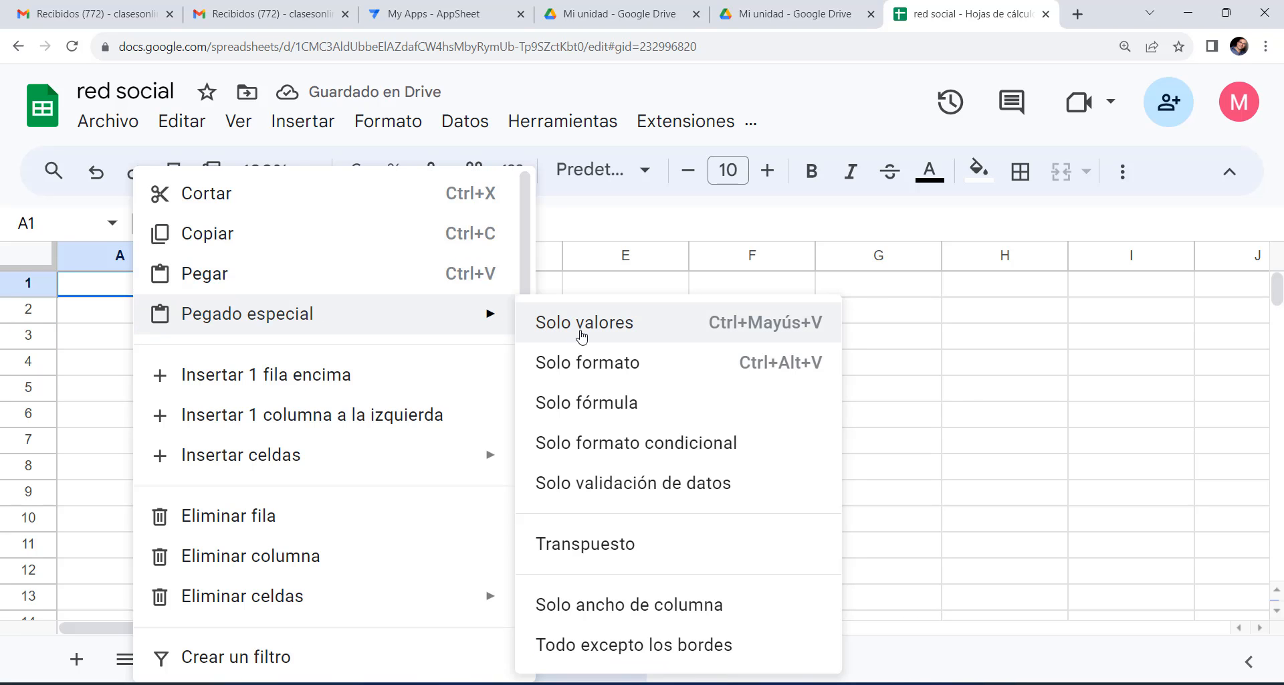
pyautogui.click(538, 324)
pyautogui.click(499, 361)
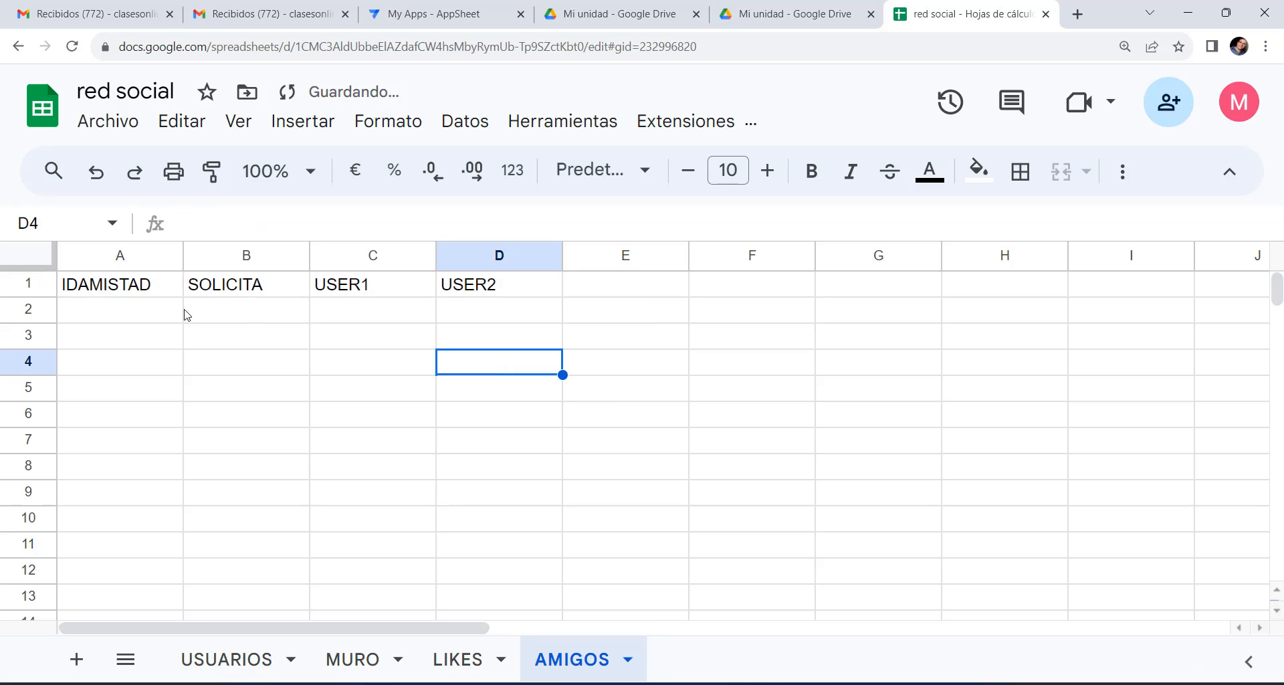
pyautogui.click(155, 293)
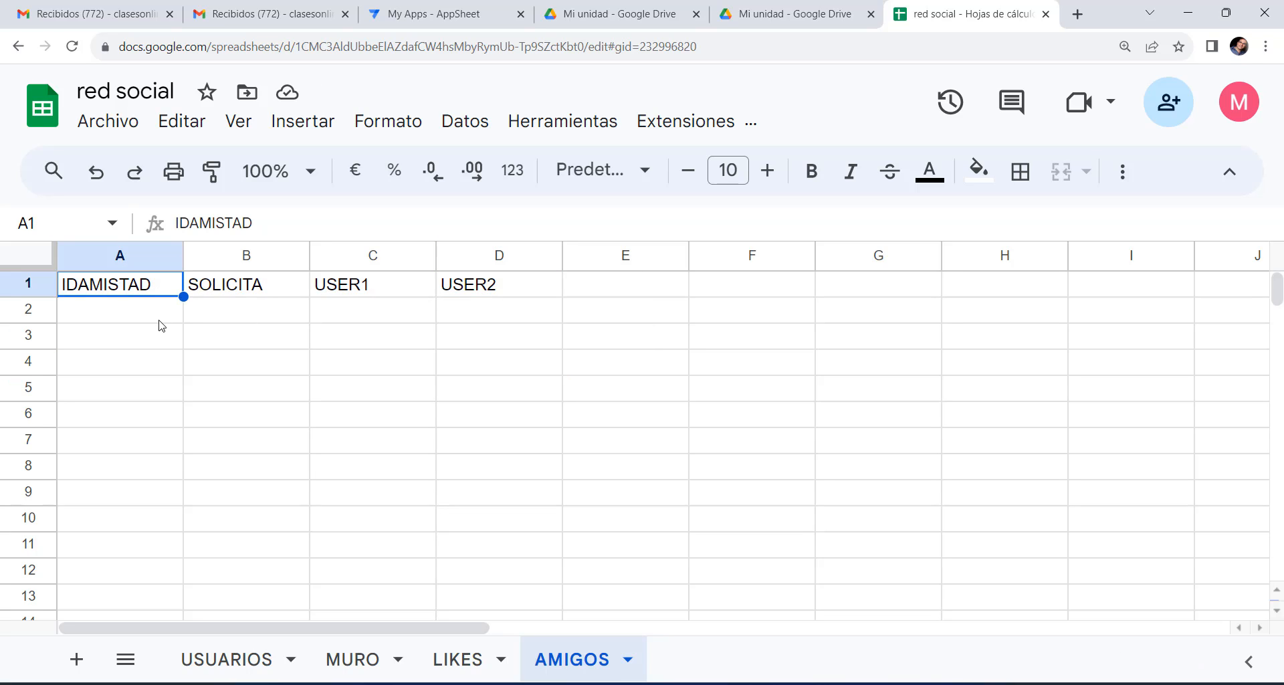
pyautogui.click(274, 282)
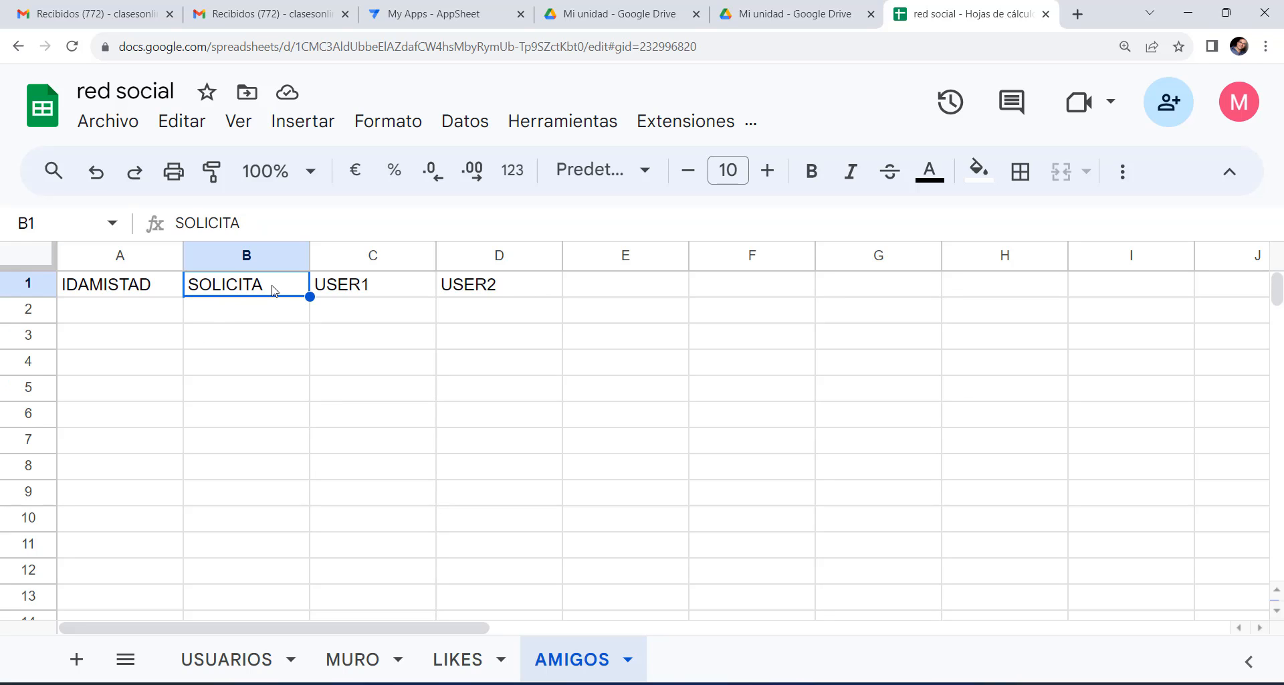
pyautogui.click(393, 294)
pyautogui.click(509, 293)
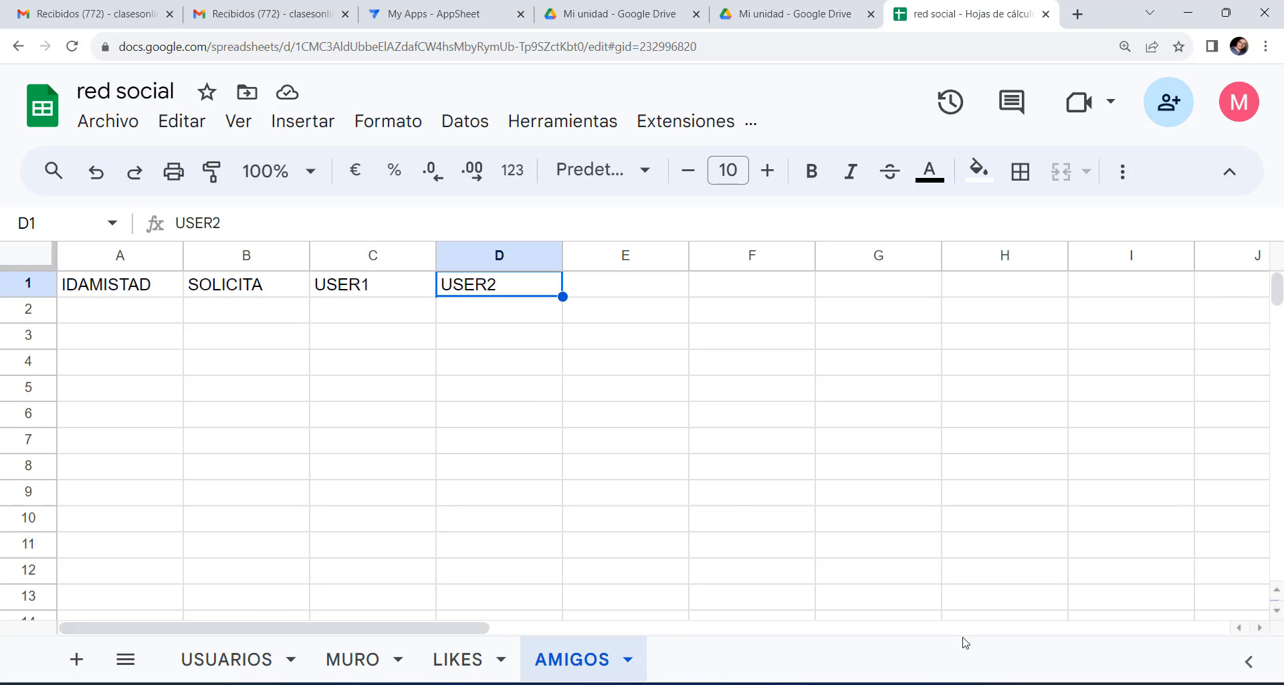
# Add another sheet and name it 'COMENTARIOS'.
pyautogui.click(77, 659)
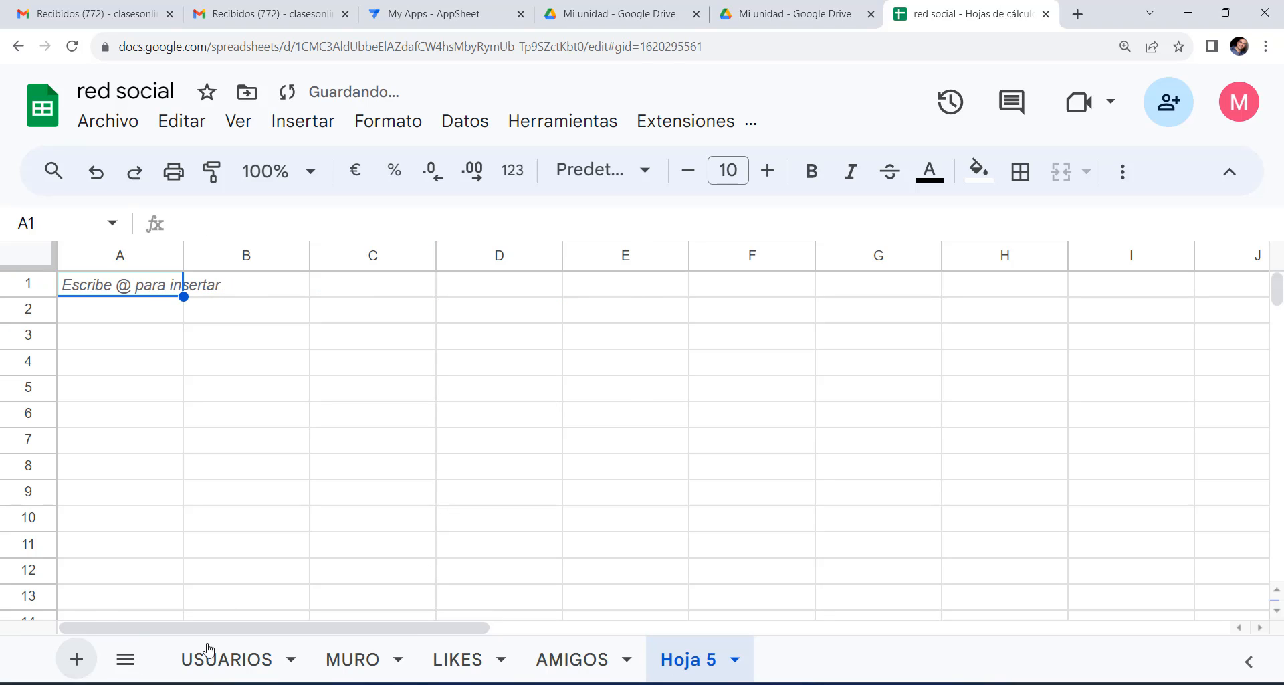
pyautogui.doubleClick(699, 664)
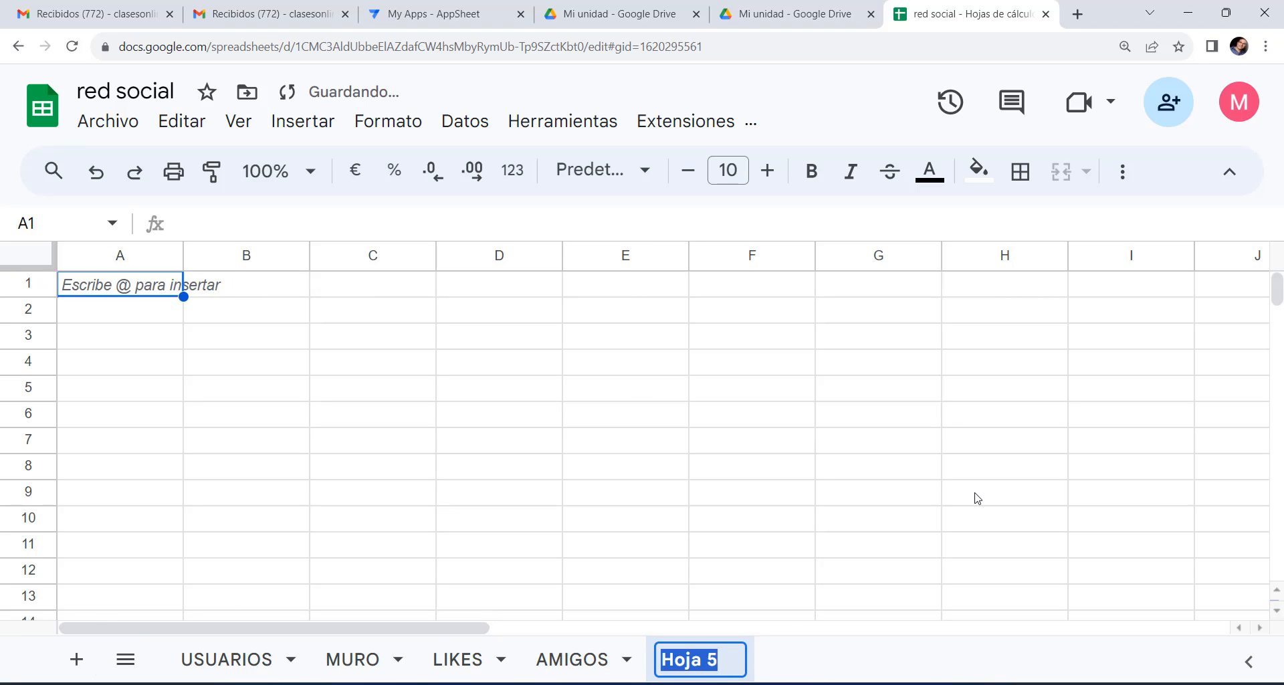
pyautogui.write('COMENTARIOS')
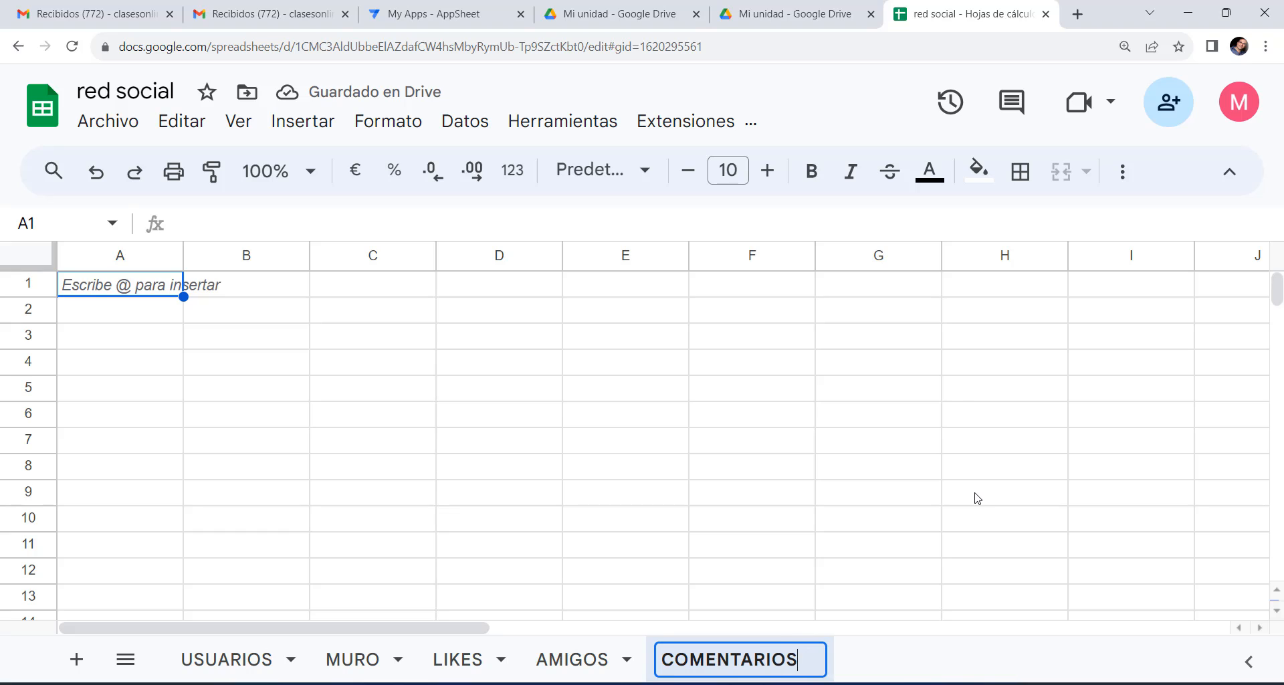
pyautogui.click(198, 367)
# Paste IDCOMENTARIO, USUARIO, ARTICULO, COMENTARIO into A1:D1 as values and check each header.
pyautogui.click(107, 287)
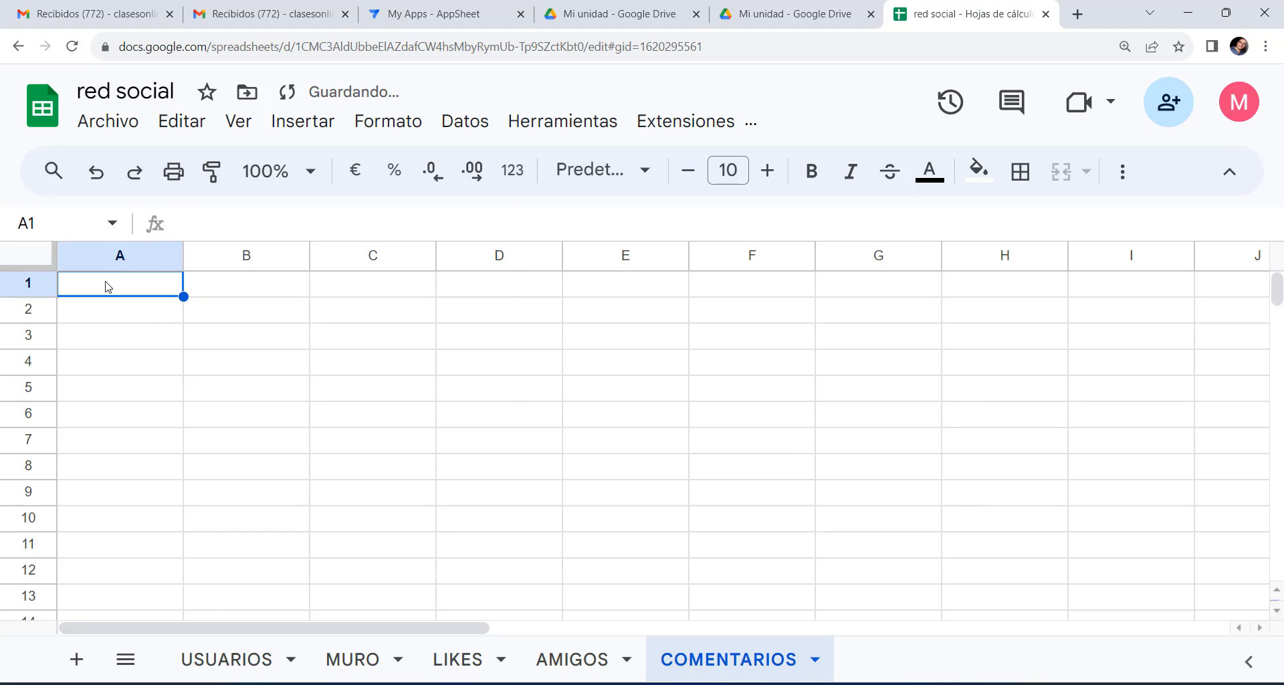
pyautogui.rightClick(107, 286)
pyautogui.moveTo(412, 325)
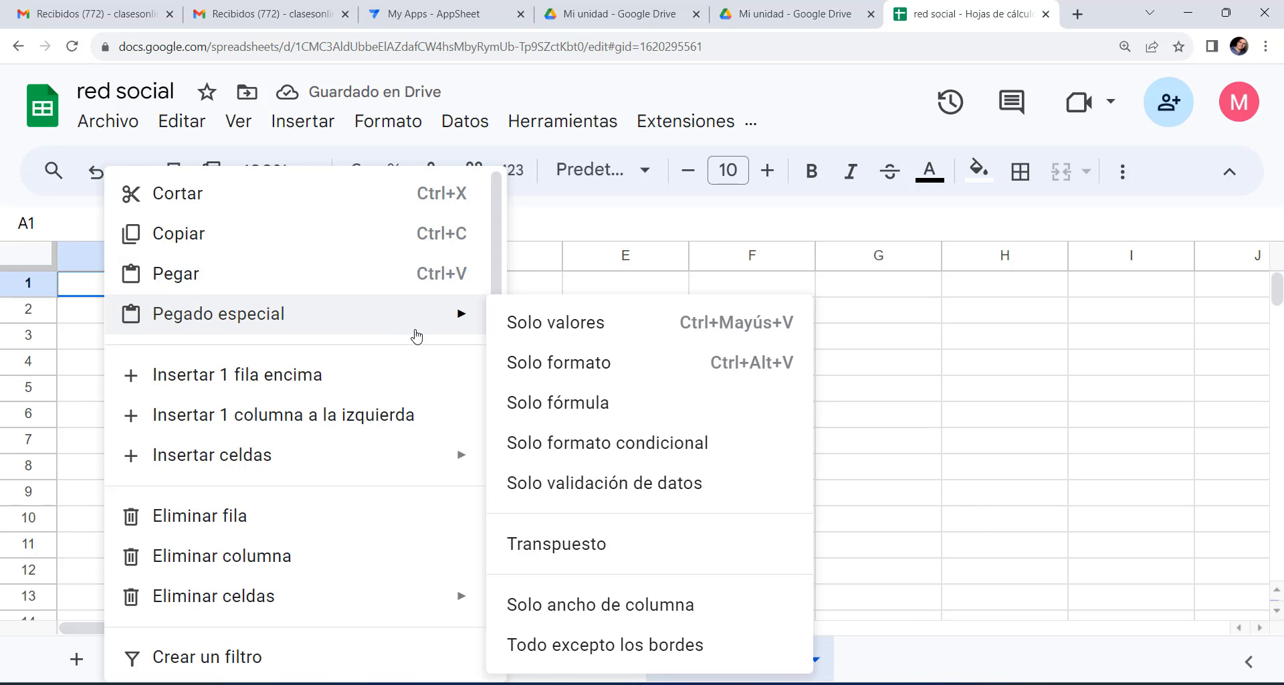
pyautogui.click(532, 332)
pyautogui.click(151, 311)
pyautogui.click(167, 293)
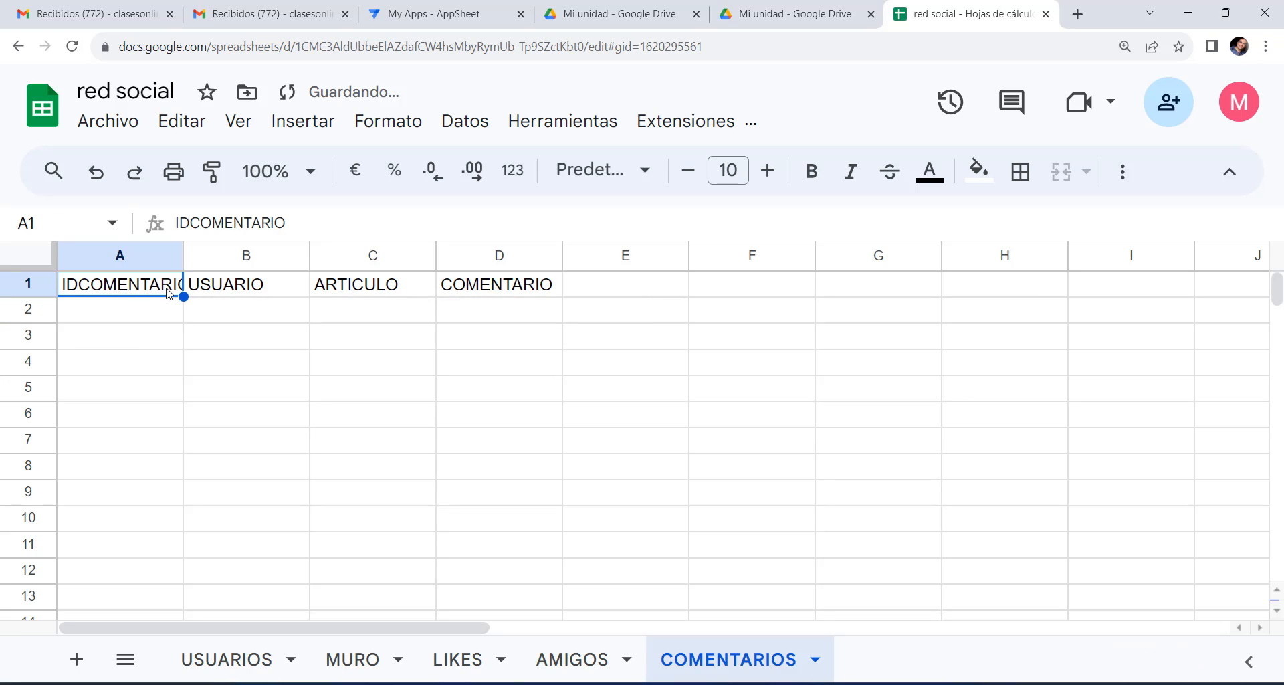
pyautogui.click(240, 288)
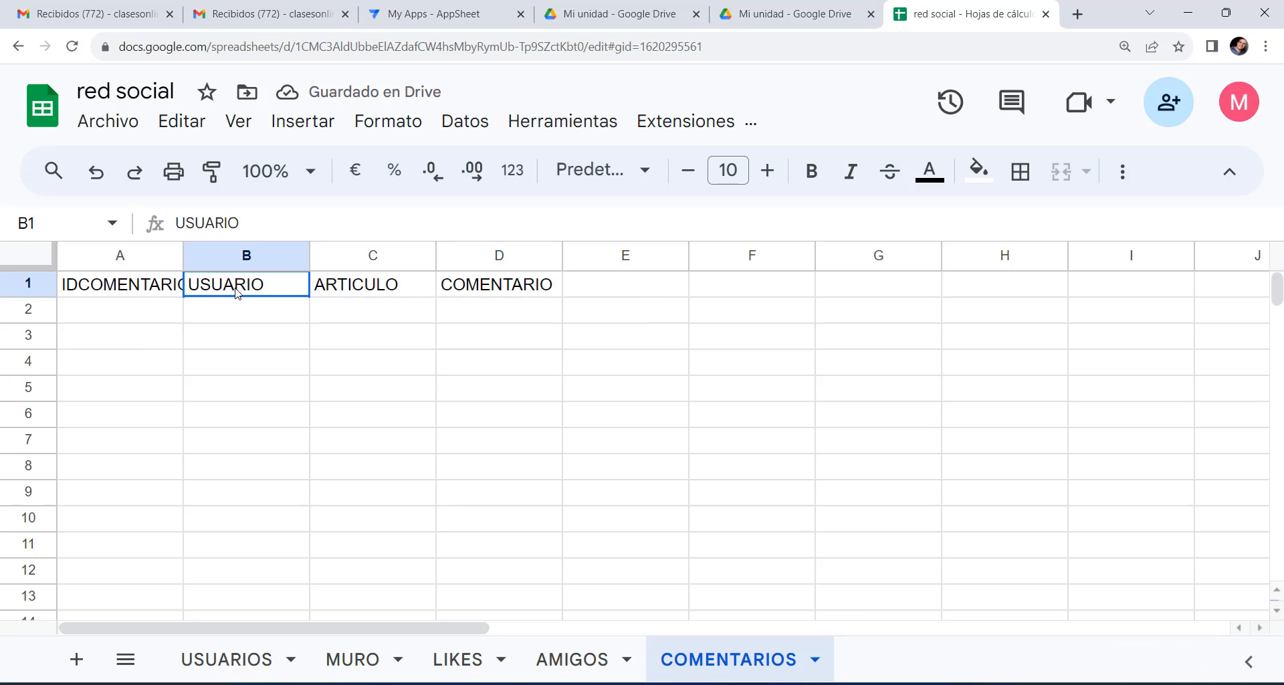
pyautogui.click(375, 289)
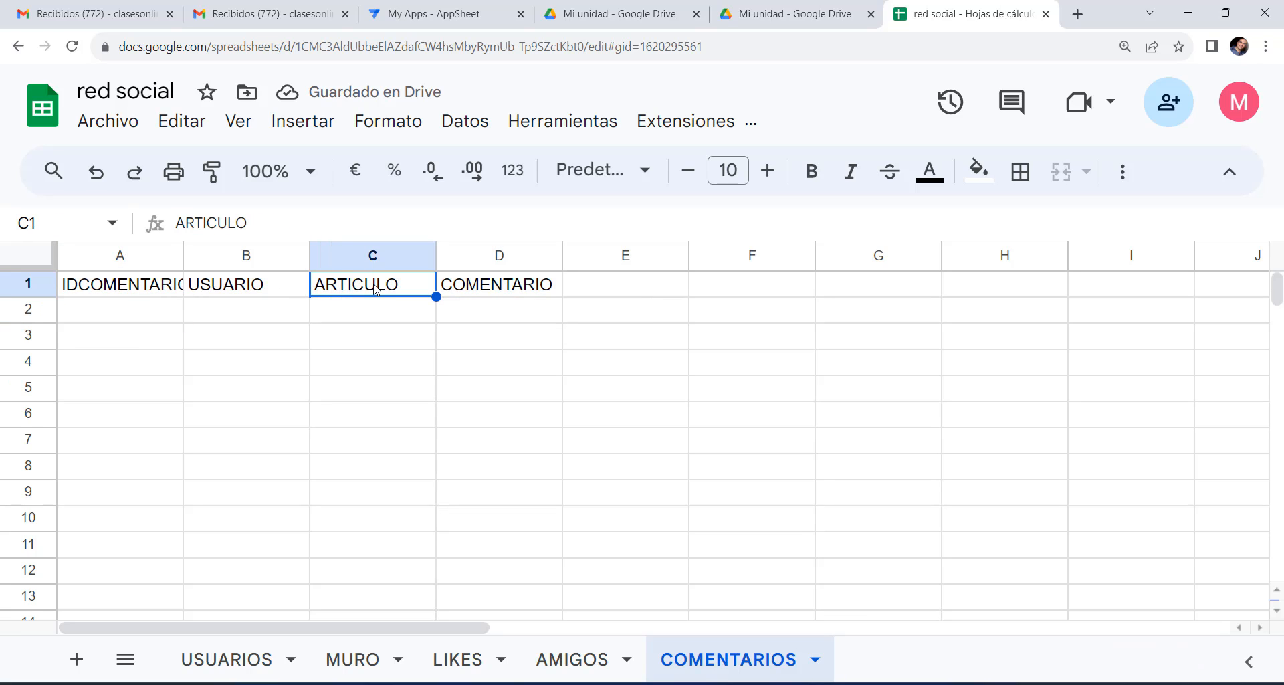
pyautogui.click(499, 286)
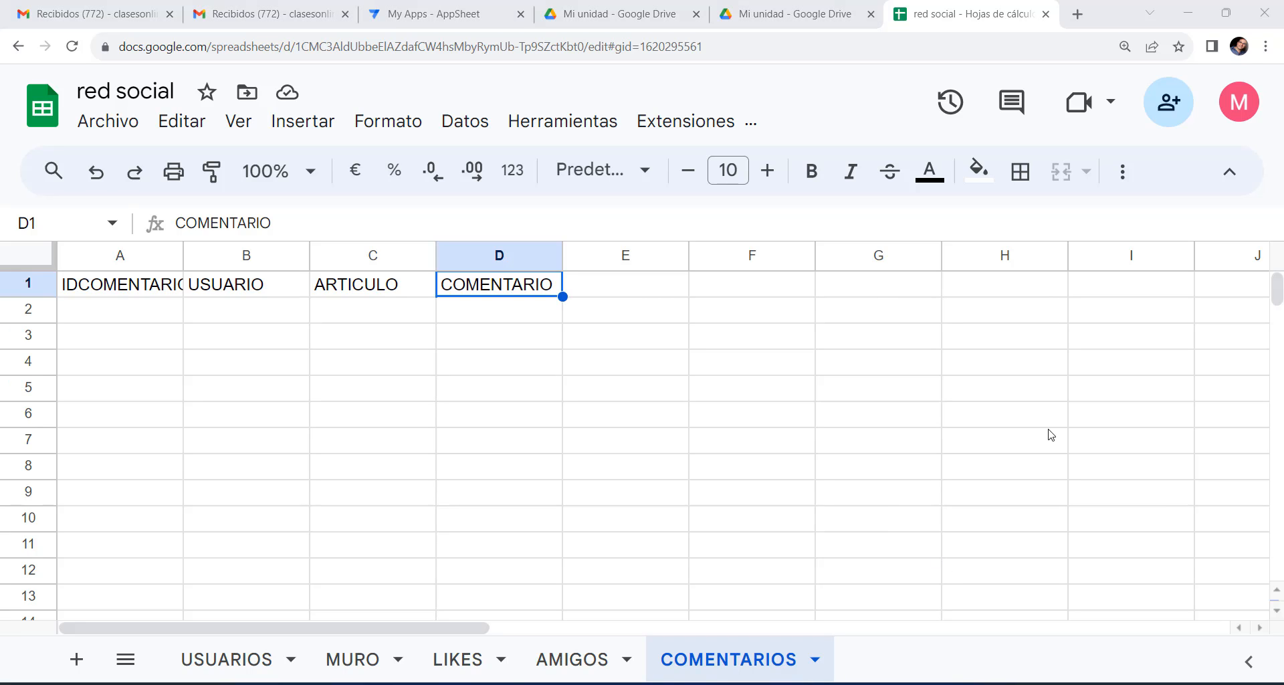
# Start creating an app via Extensiones > AppSheet > Crear una aplicación.
pyautogui.click(676, 127)
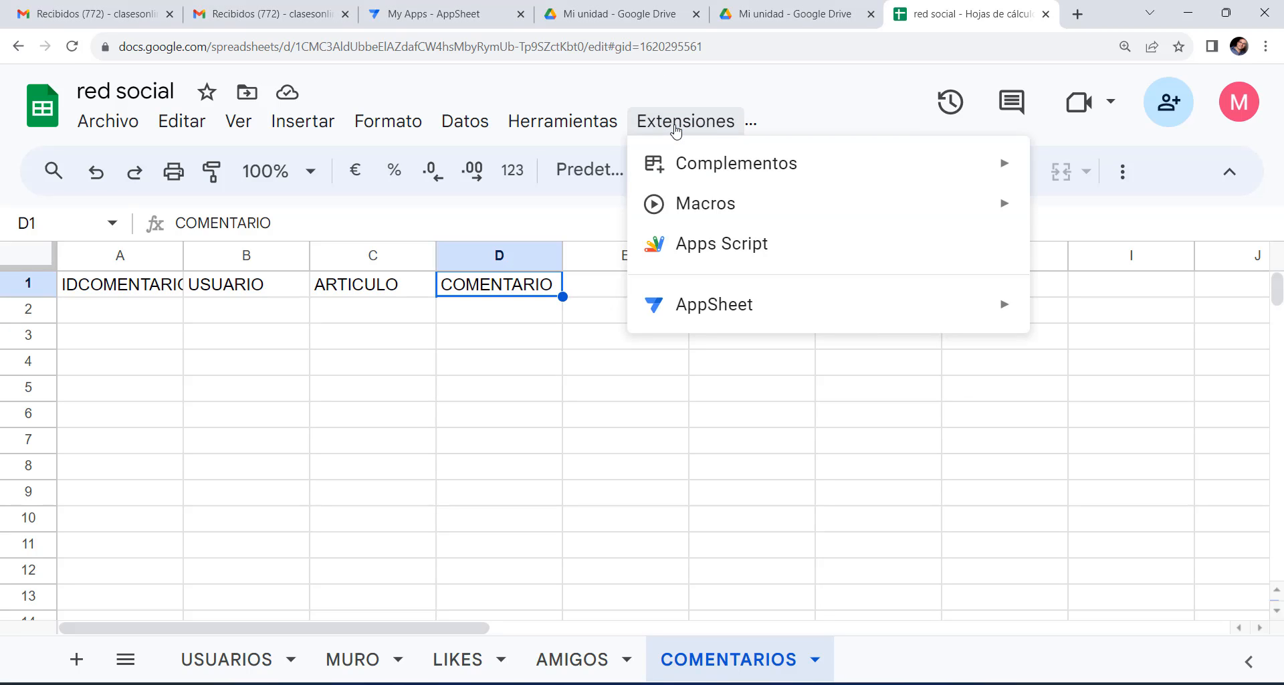
pyautogui.moveTo(756, 311)
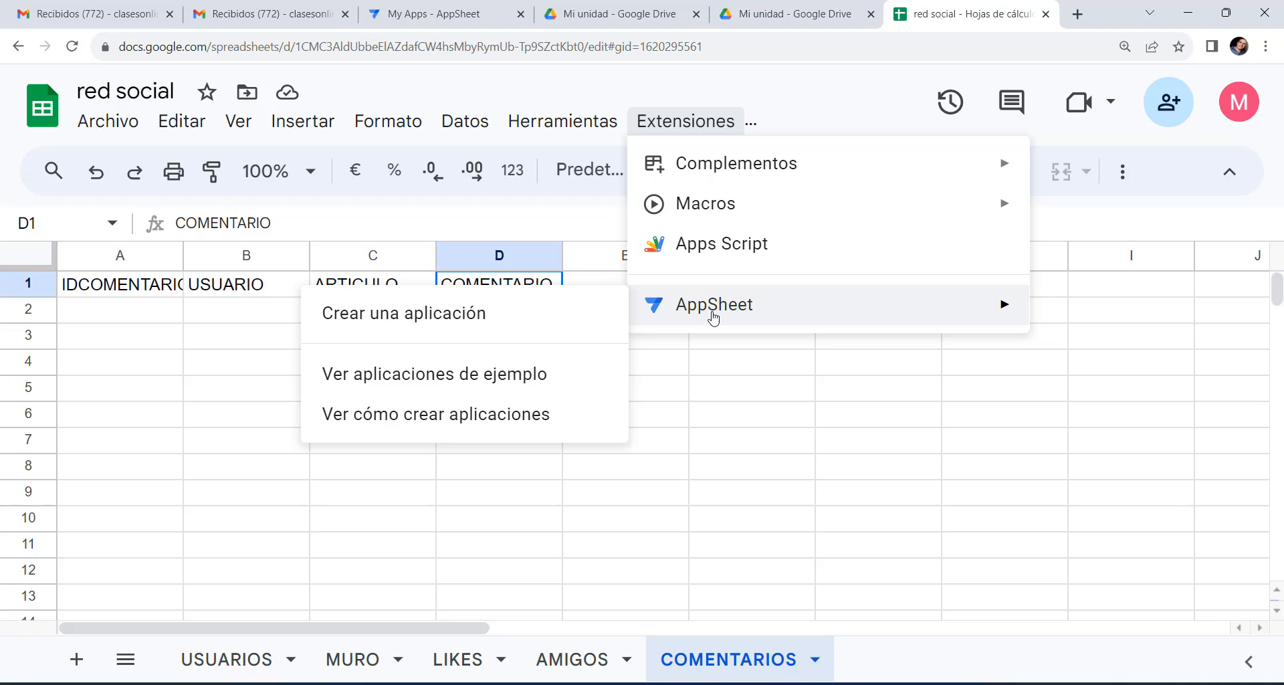
pyautogui.click(442, 320)
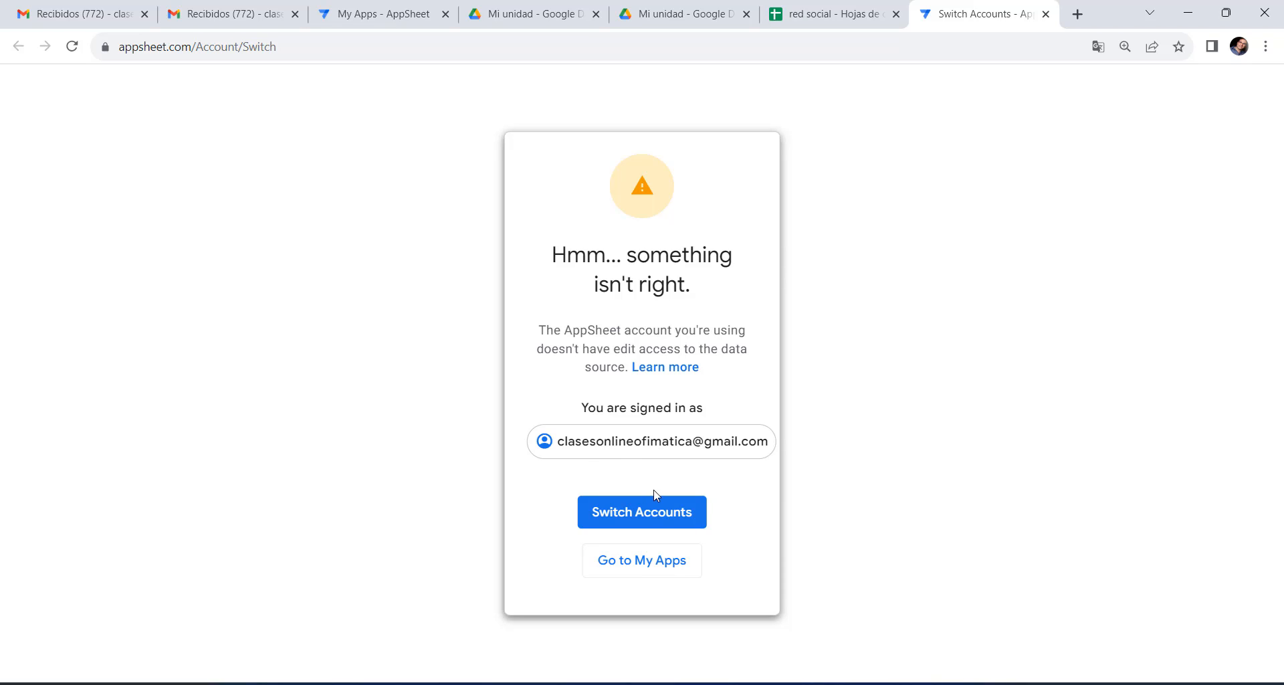
# Switch accounts on the access error page, sign in with Google, and return to red social.
pyautogui.click(641, 518)
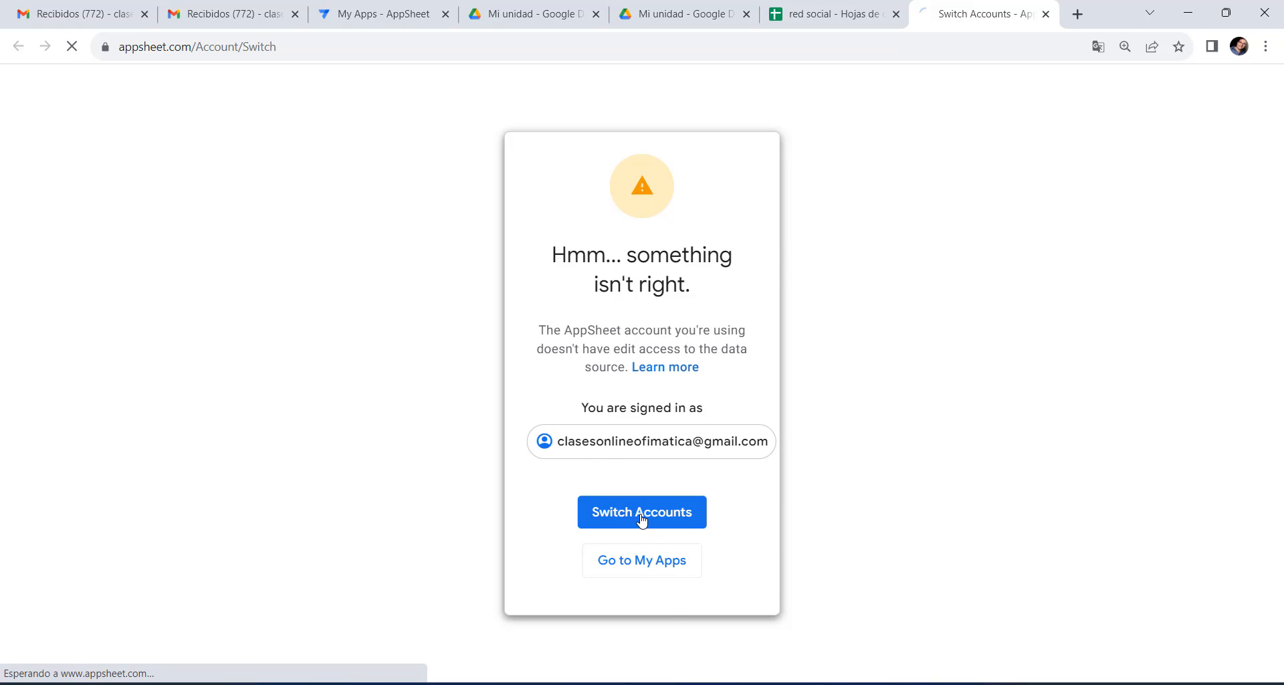
pyautogui.click(607, 242)
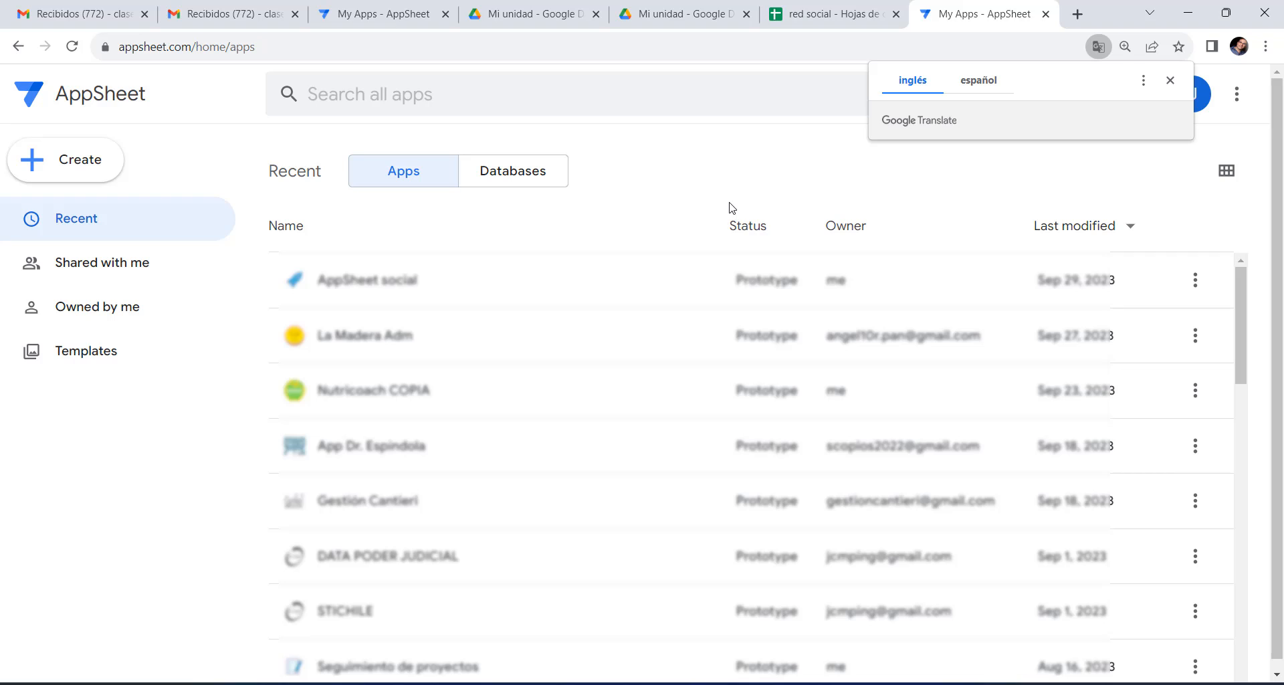
pyautogui.click(859, 10)
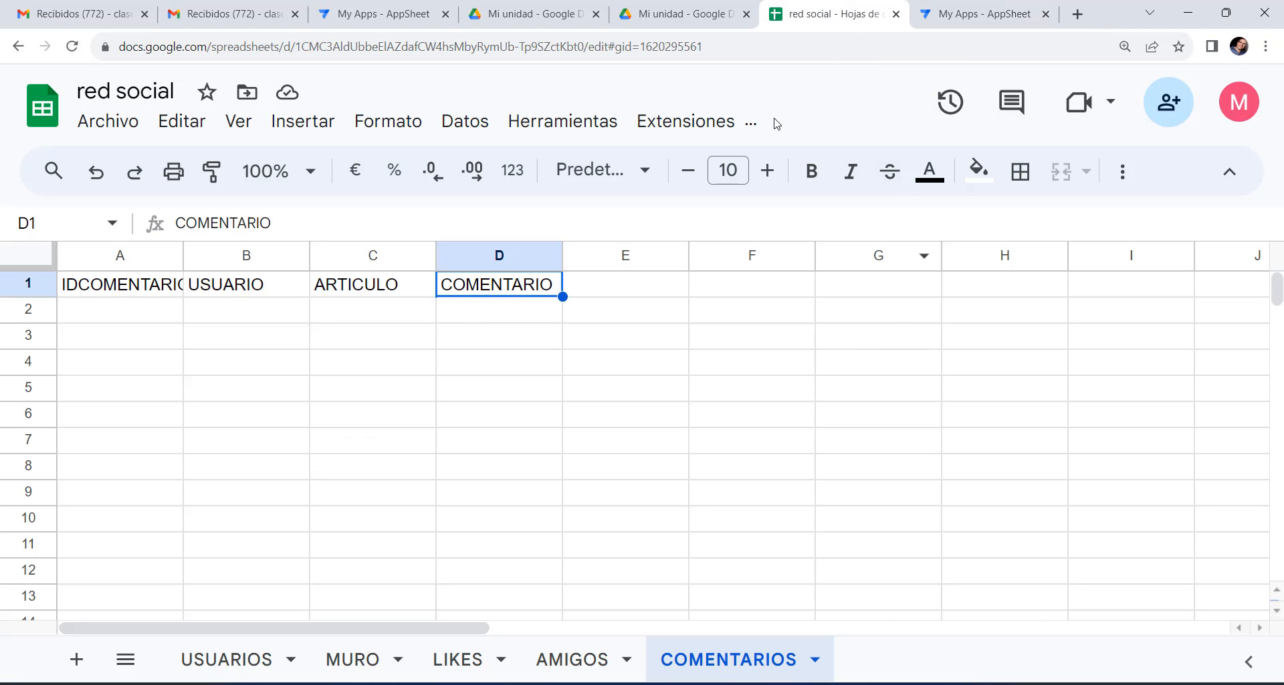
# Rerun Extensiones > AppSheet > Crear una aplicación and dismiss the page translation offer.
pyautogui.click(689, 124)
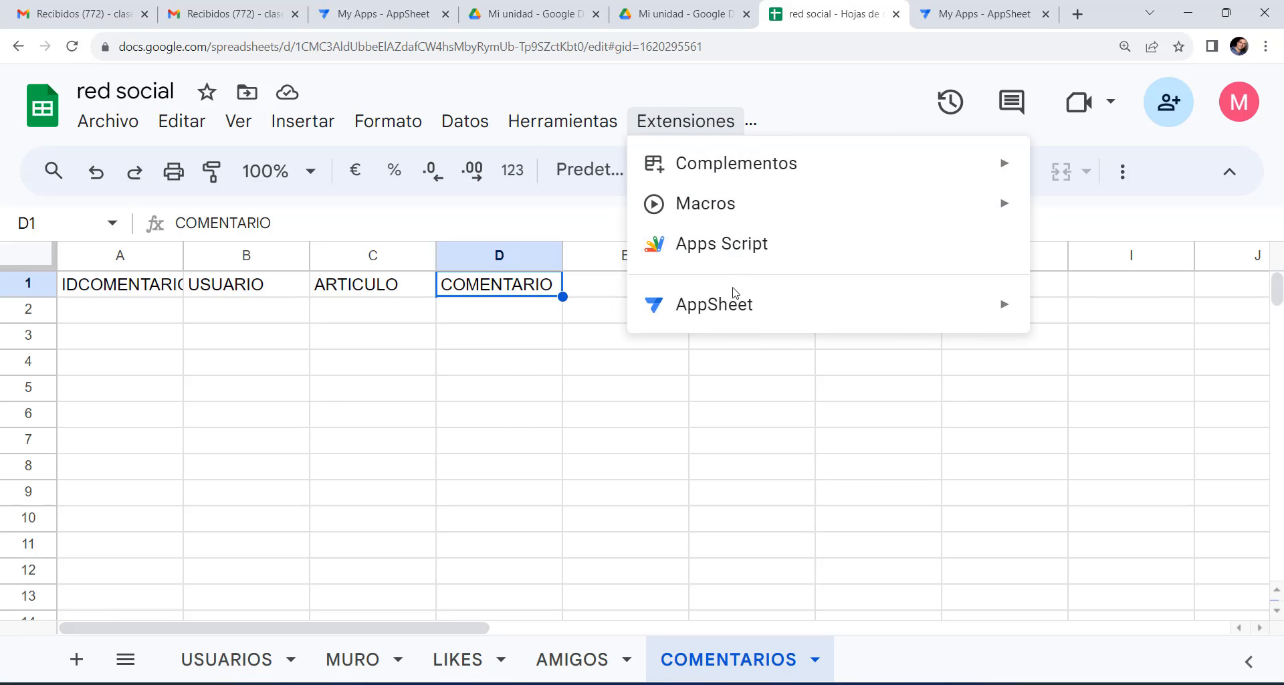
pyautogui.moveTo(733, 302)
pyautogui.click(508, 311)
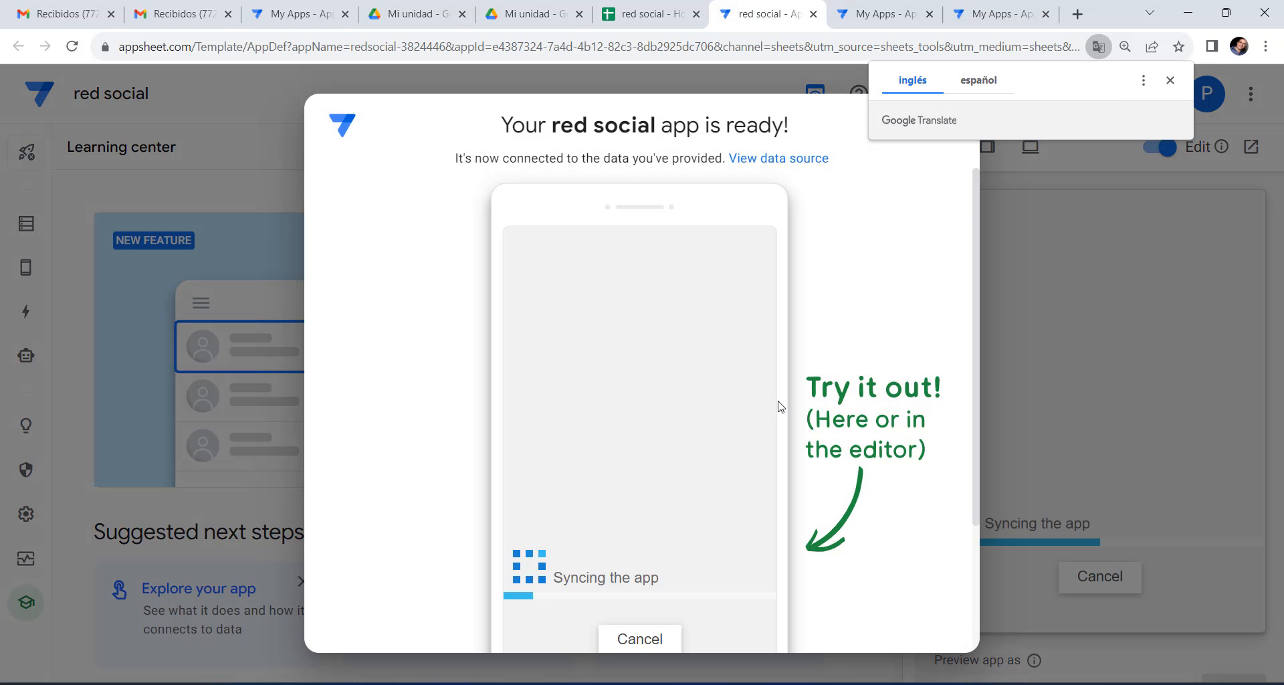
pyautogui.click(1171, 80)
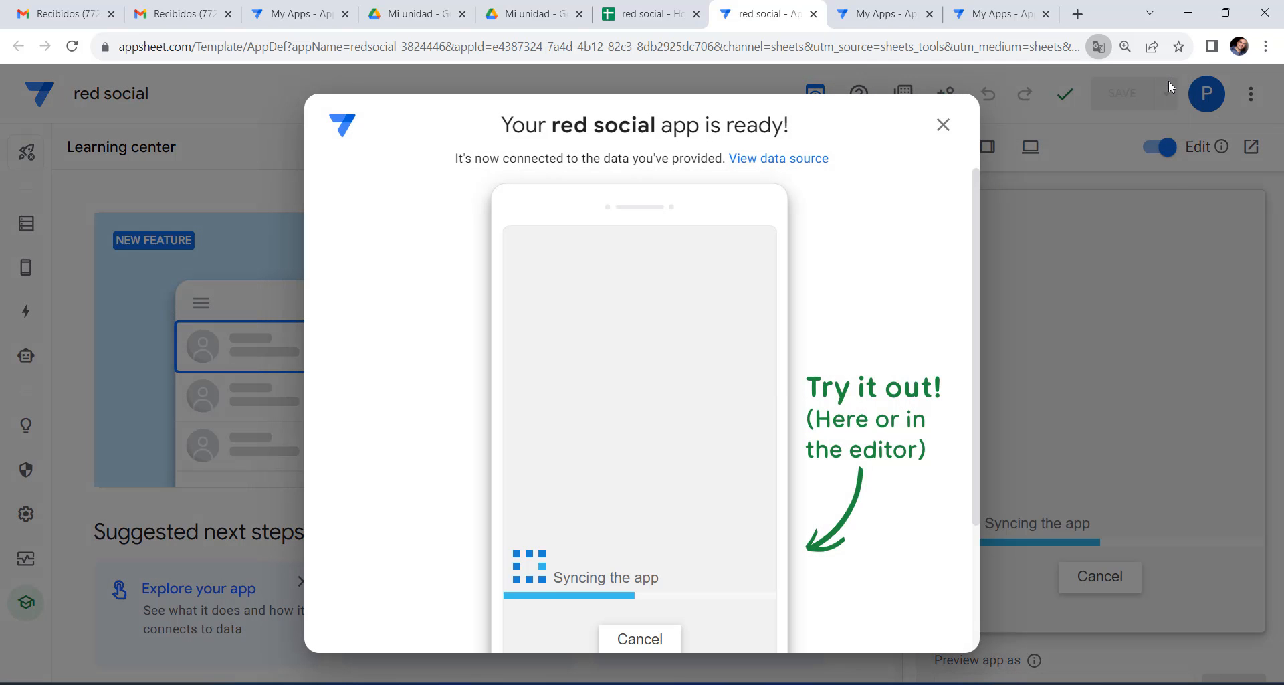
# Add the MURO and LIKES sheets as new tables in the Data section.
pyautogui.click(943, 126)
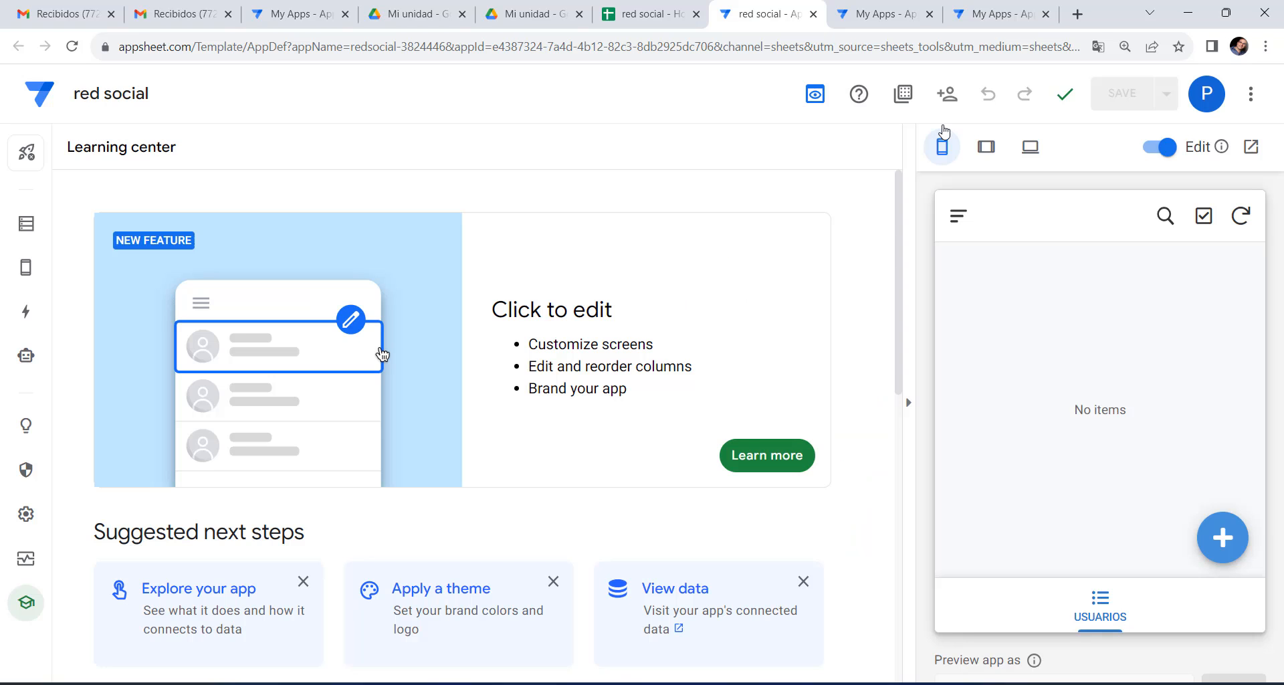
pyautogui.click(26, 226)
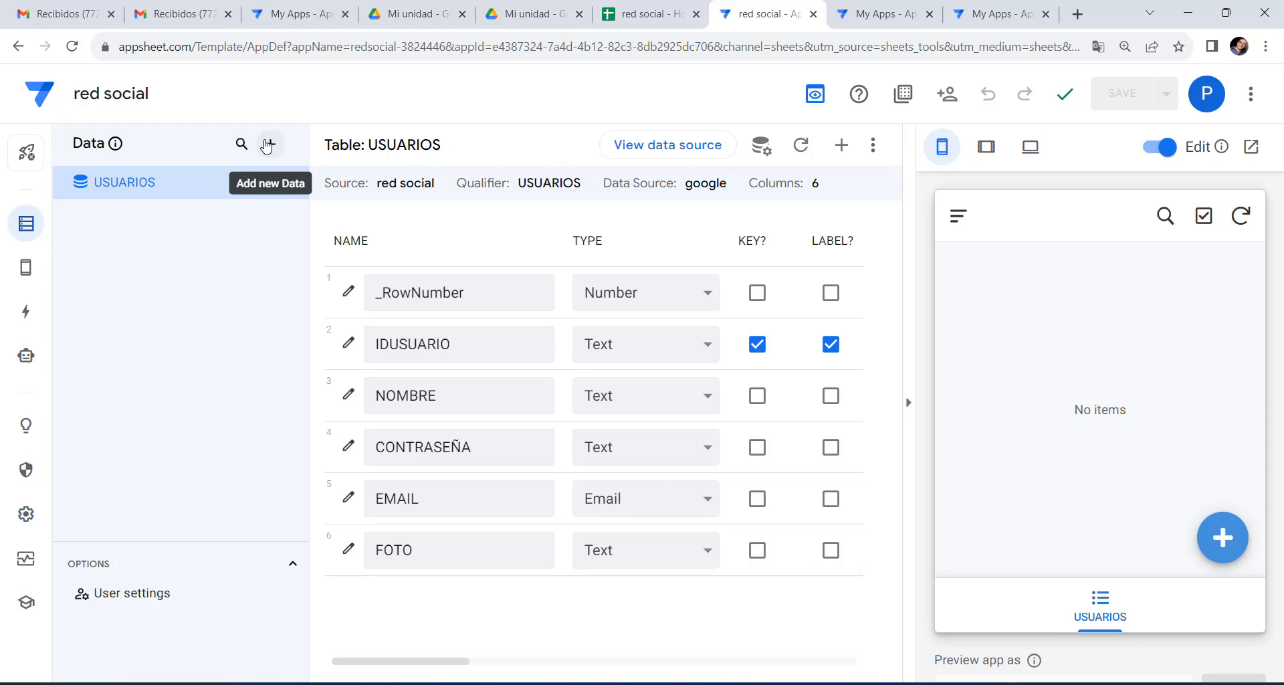
pyautogui.click(270, 144)
pyautogui.click(460, 210)
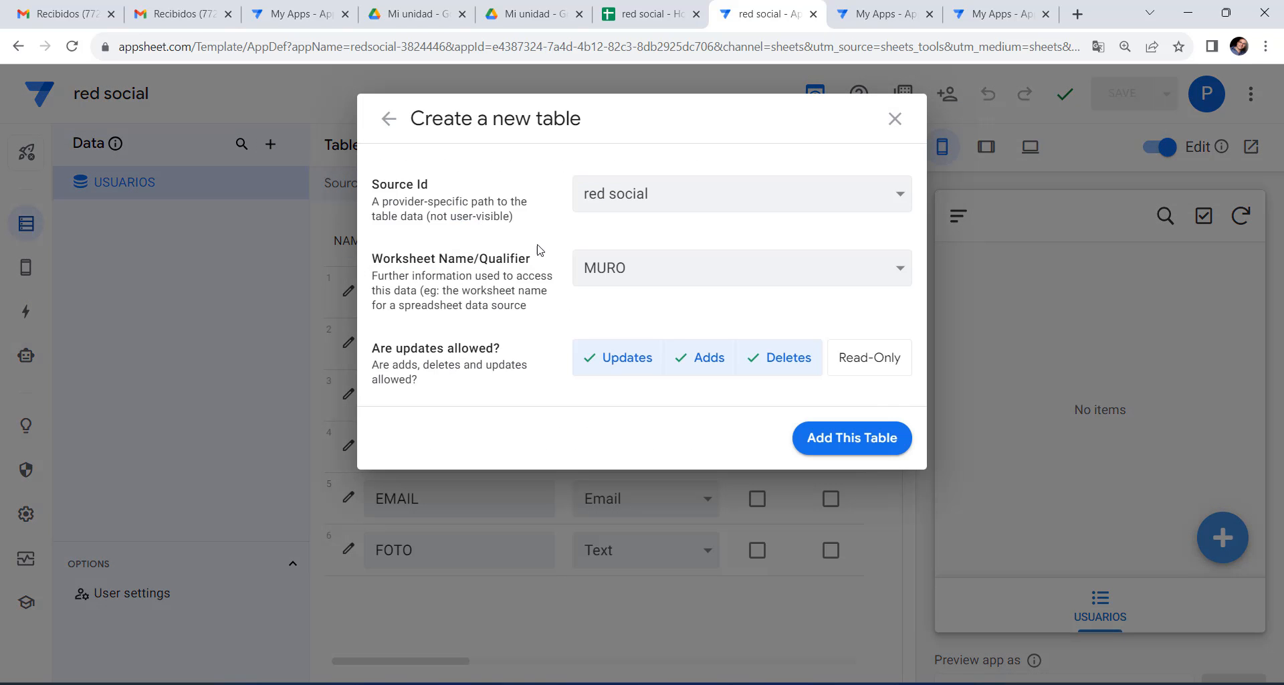
pyautogui.click(863, 439)
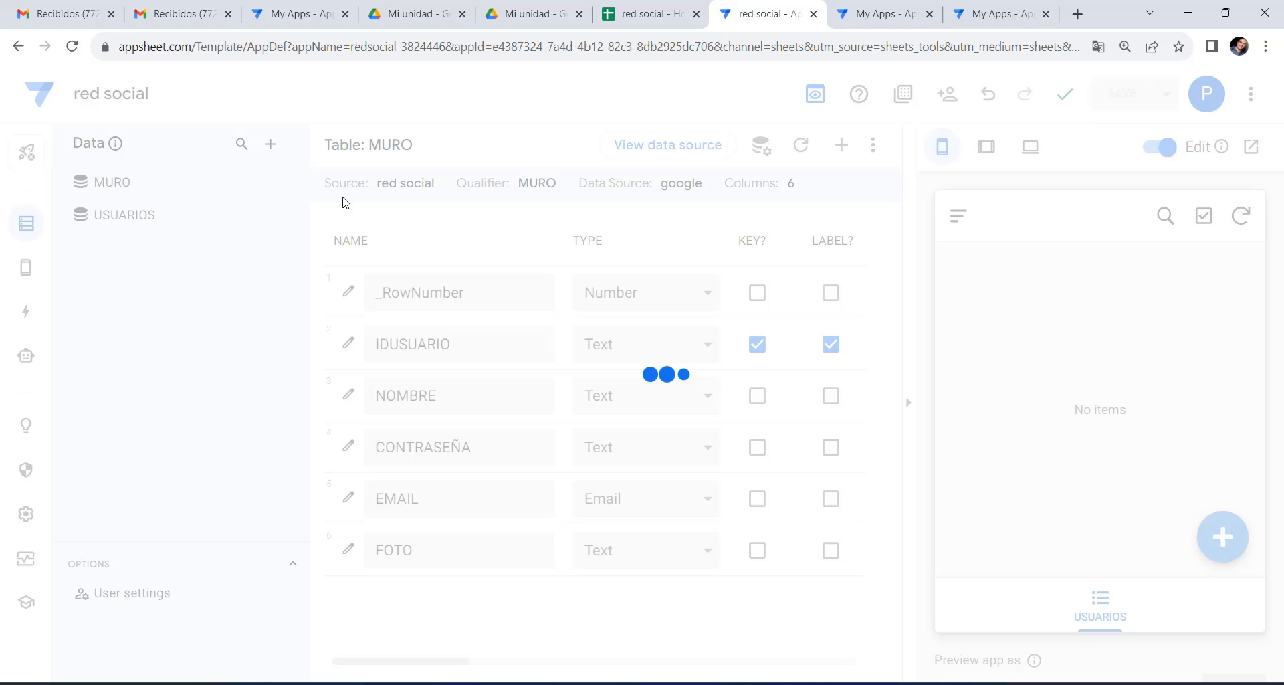
pyautogui.click(271, 144)
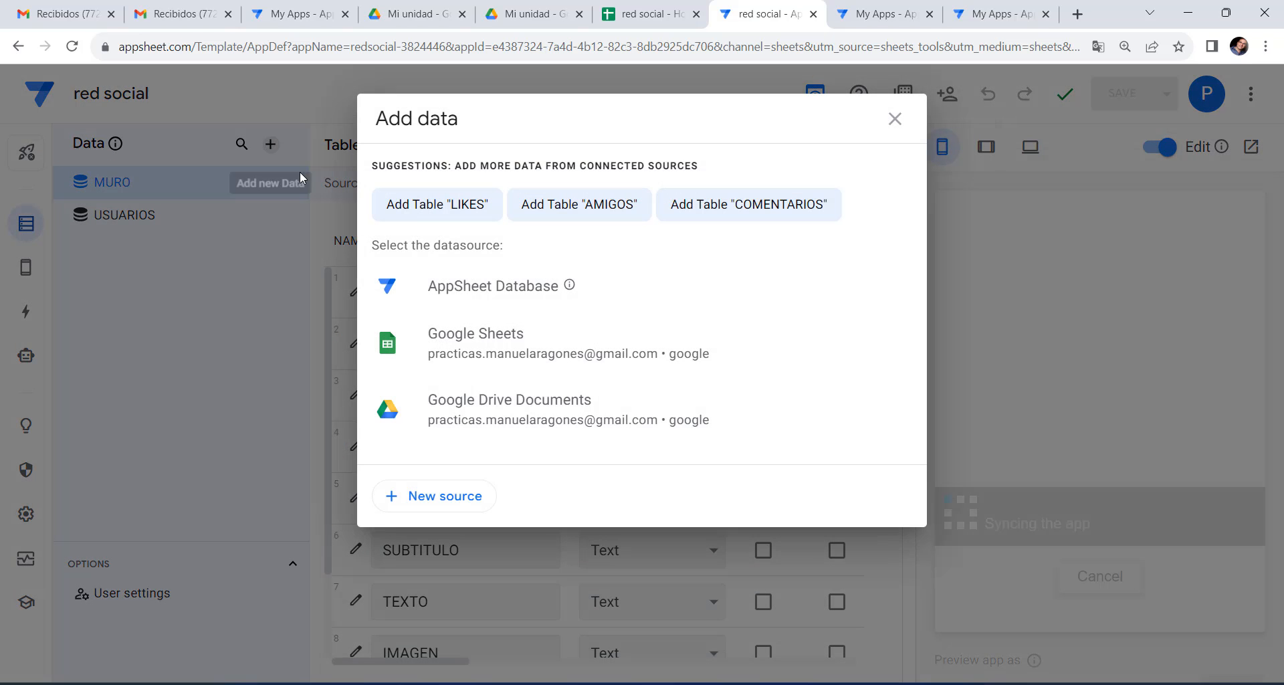
pyautogui.click(455, 204)
pyautogui.click(836, 437)
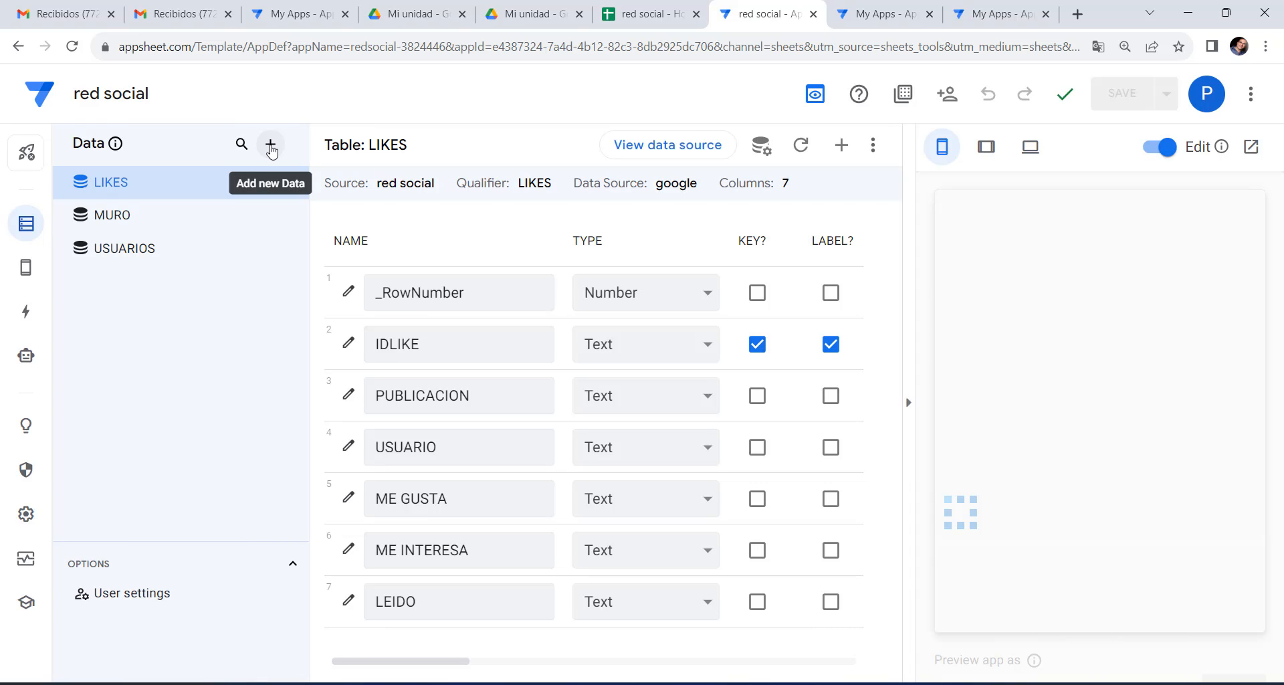
# Add the AMIGOS and COMENTARIOS sheets as new tables.
pyautogui.click(271, 144)
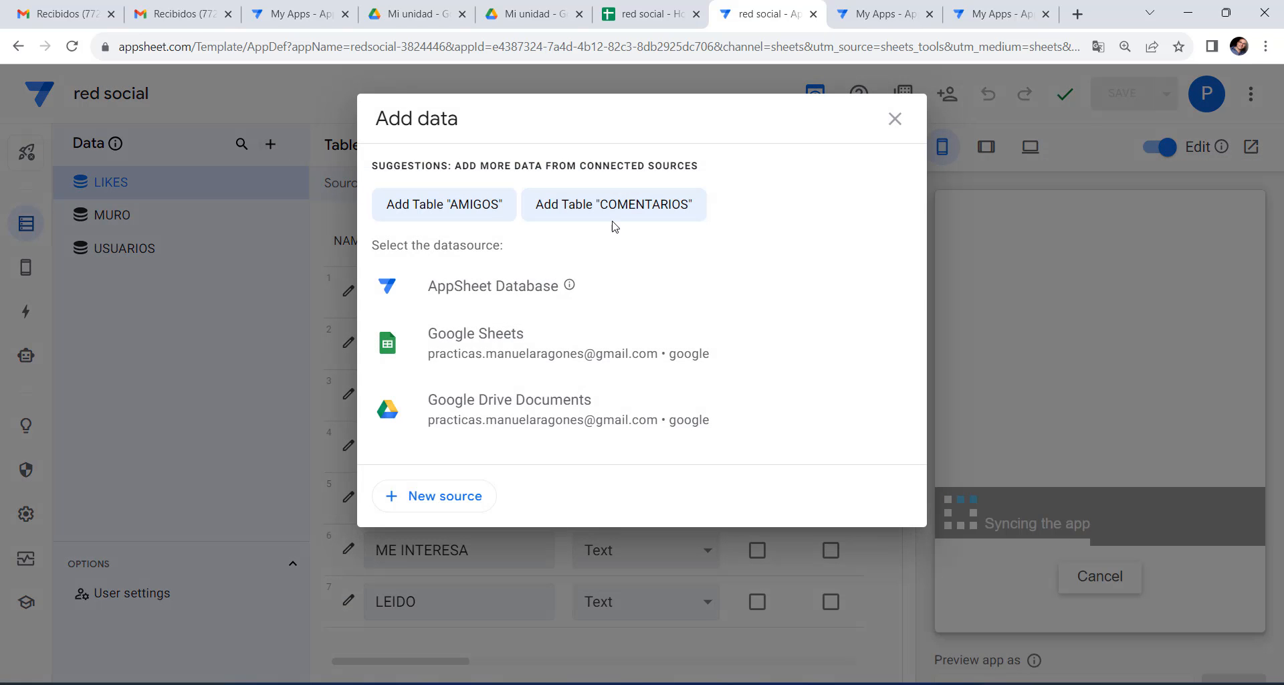
pyautogui.click(454, 206)
pyautogui.click(842, 436)
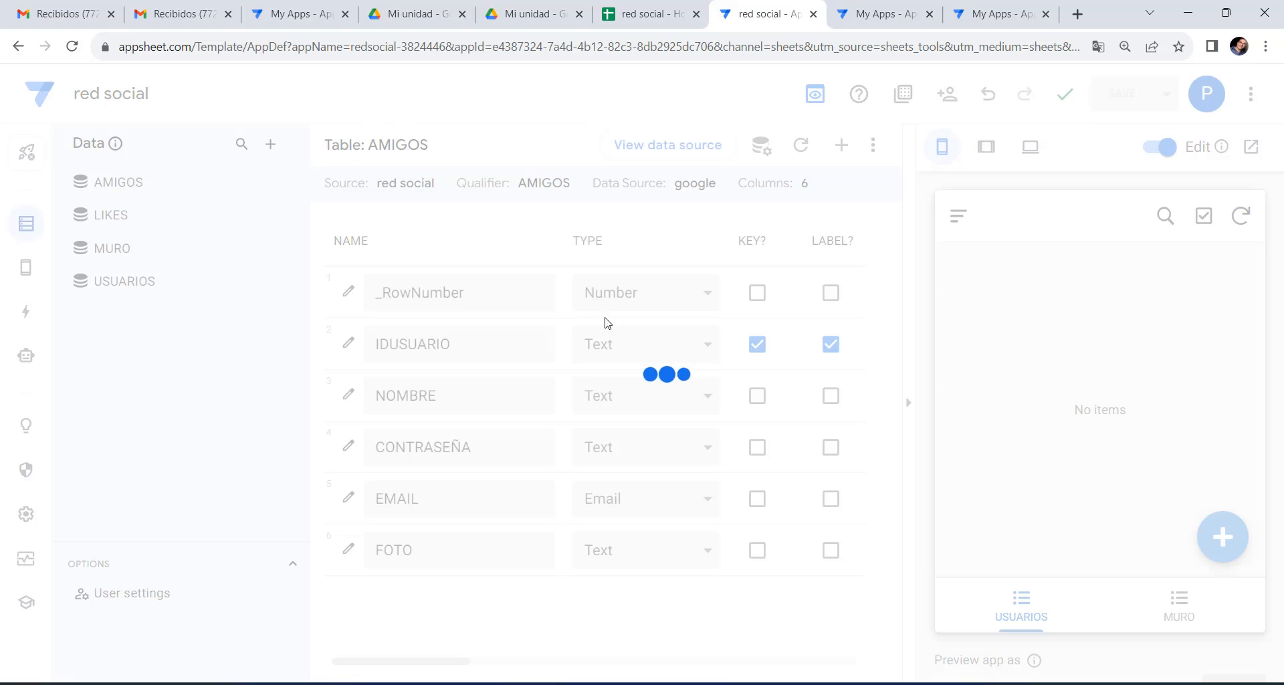
pyautogui.click(277, 152)
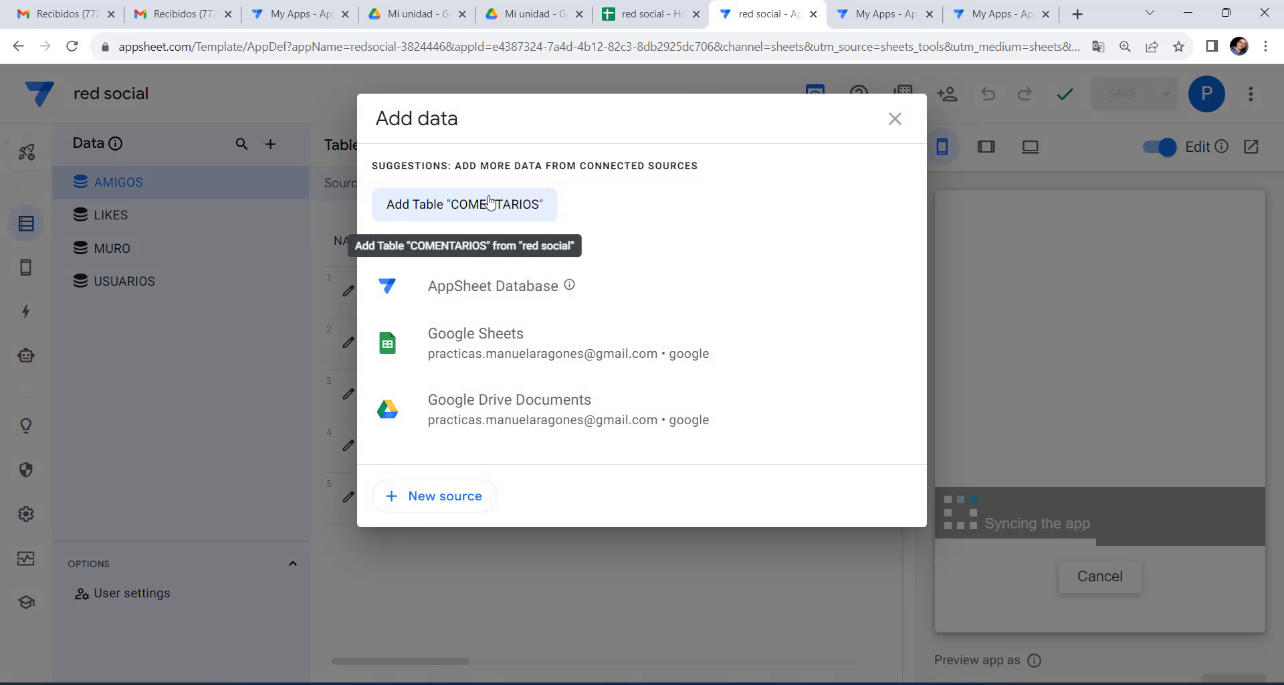
pyautogui.click(444, 201)
pyautogui.click(868, 435)
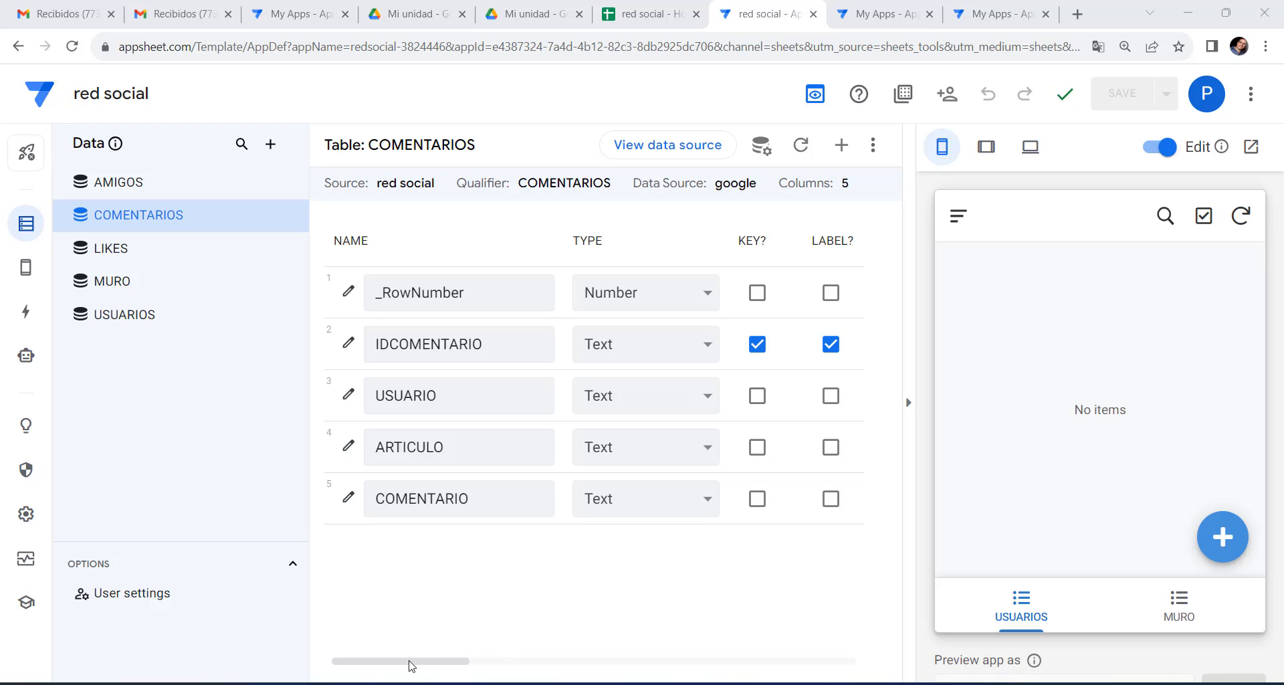
pyautogui.moveTo(410, 665)
pyautogui.mouseDown()
pyautogui.moveTo(608, 666)
pyautogui.moveTo(381, 663)
pyautogui.moveTo(625, 671)
pyautogui.moveTo(401, 653)
pyautogui.mouseUp()
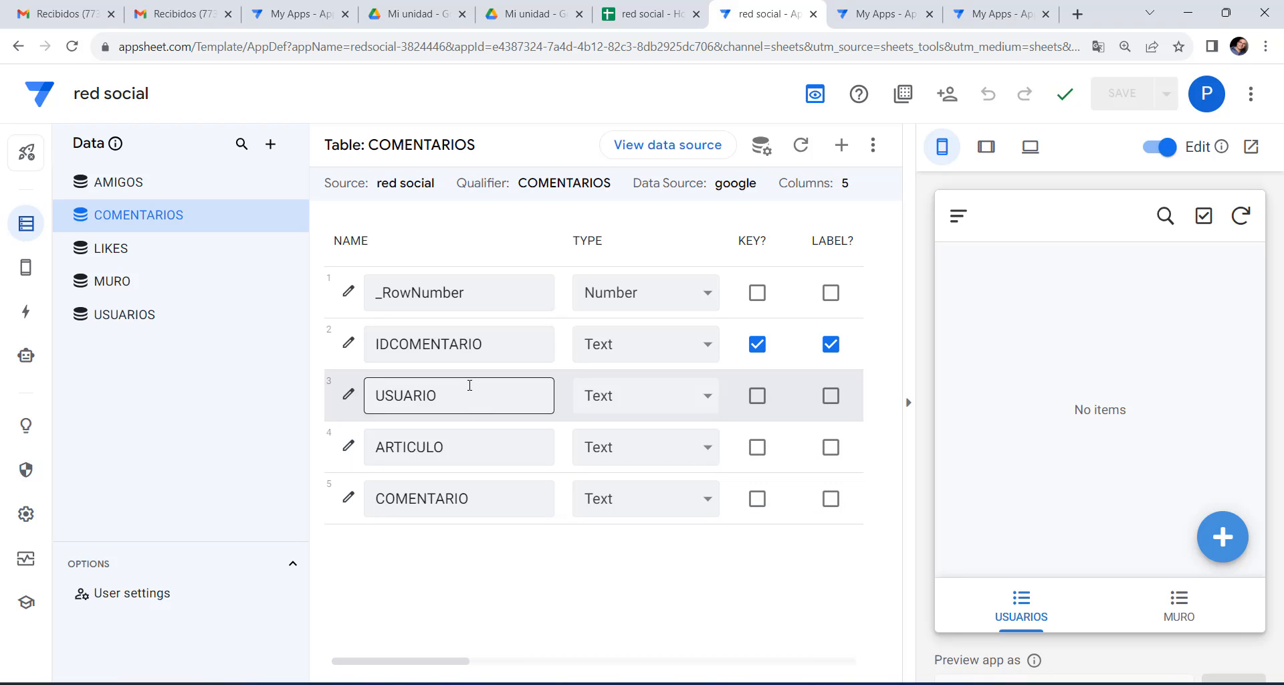
# Make COMENTARIOS' USUARIO column a Ref to the USUARIOS table.
pyautogui.click(702, 396)
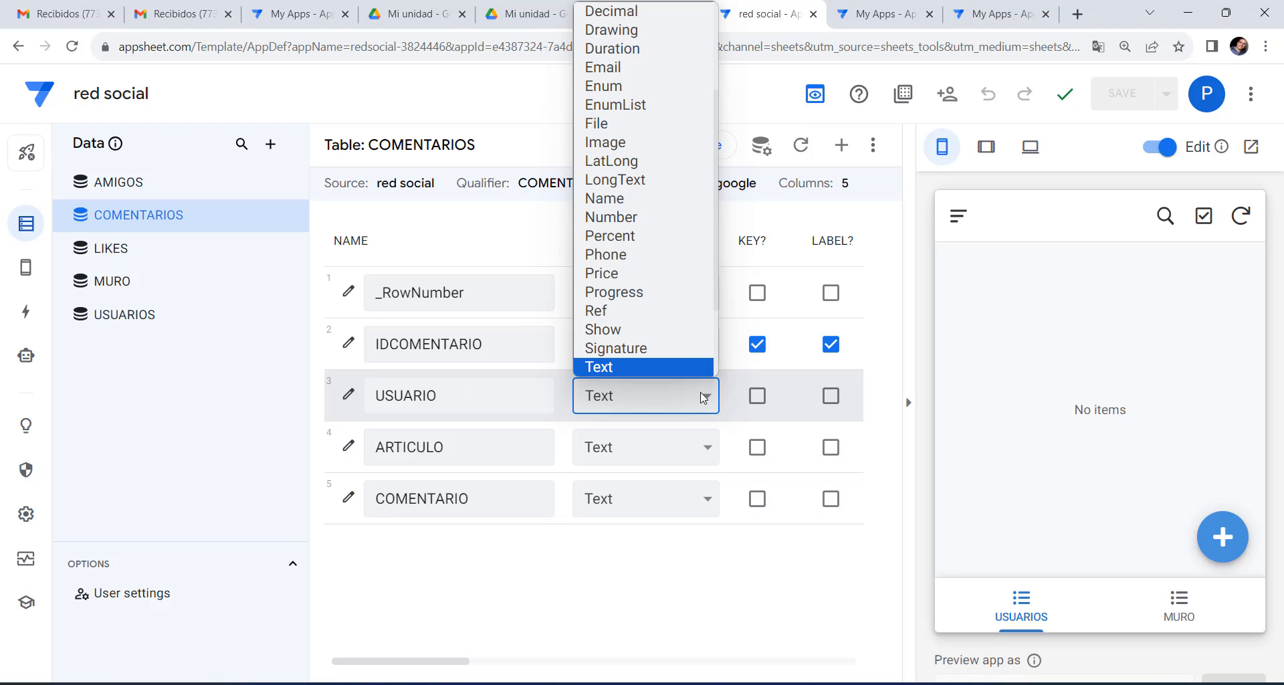
pyautogui.scroll(-1, 639, 333)
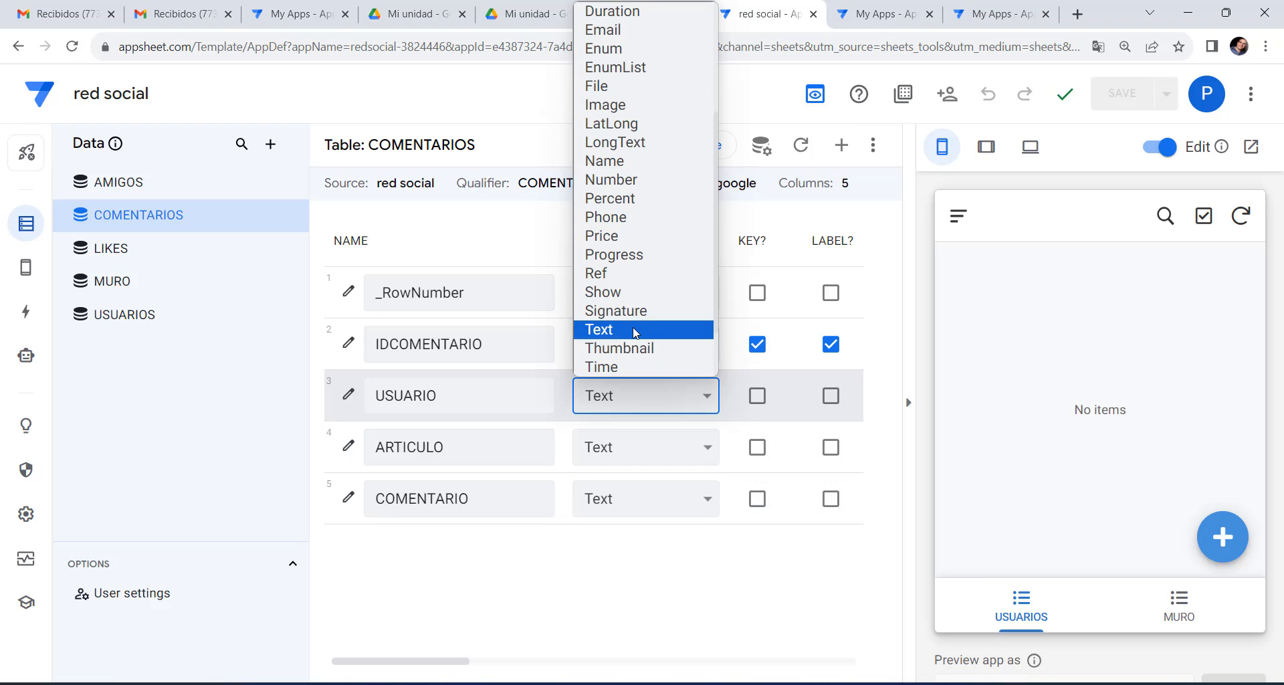
pyautogui.click(616, 280)
pyautogui.click(635, 571)
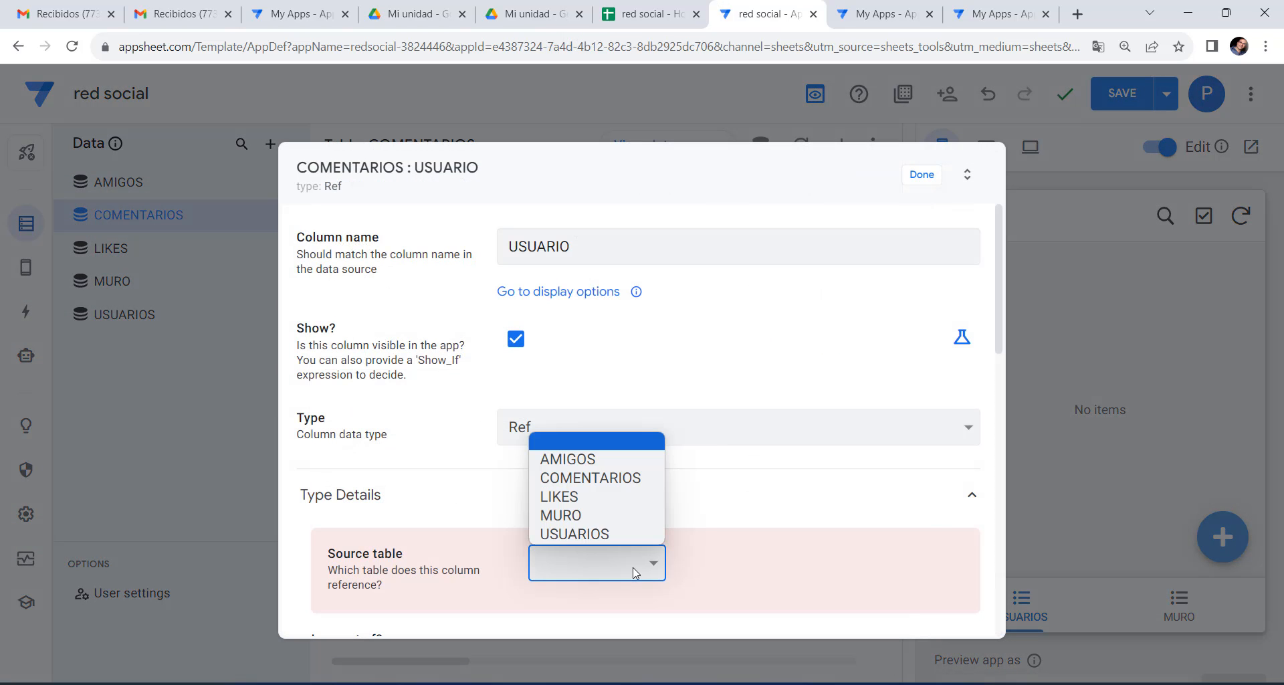
pyautogui.click(592, 535)
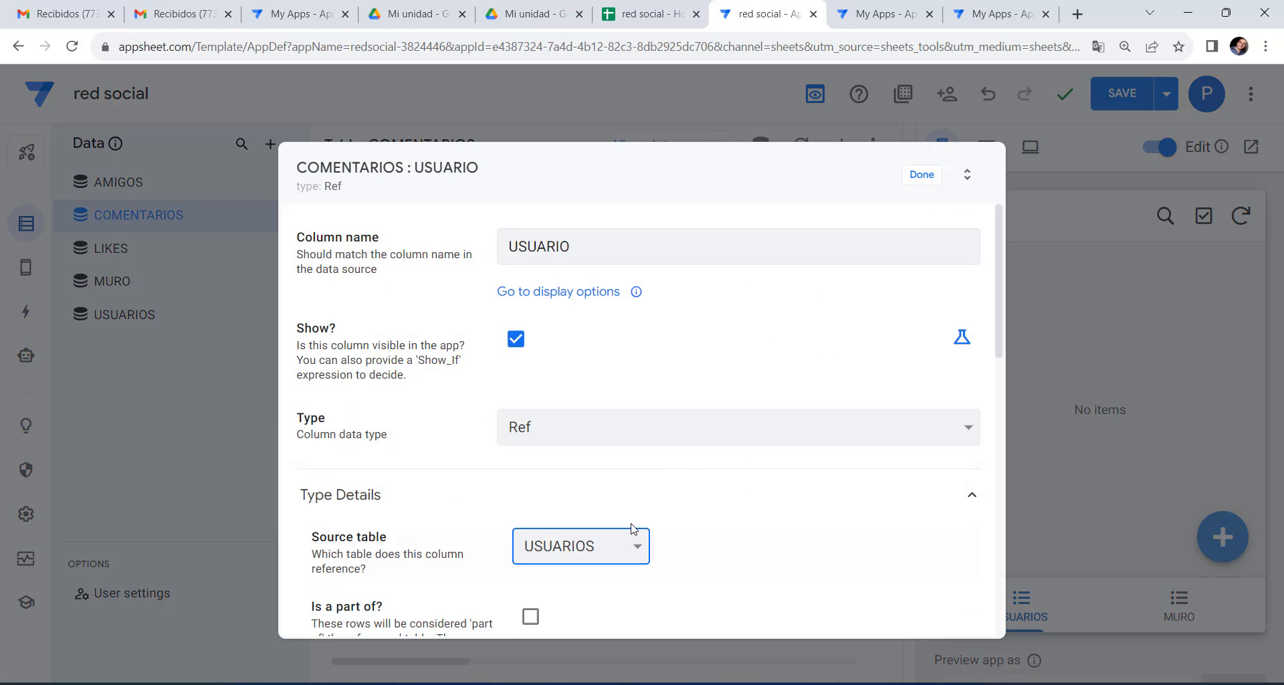
pyautogui.click(923, 176)
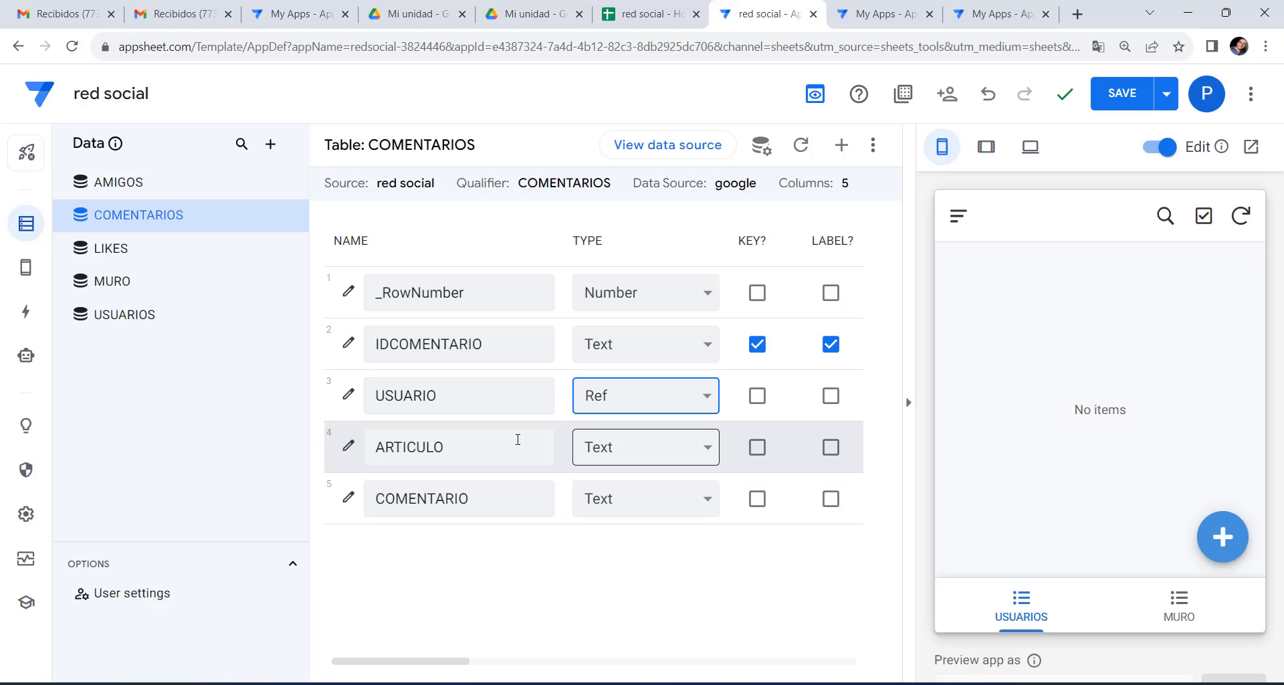
# Make the ARTICULO column a Ref to the MURO table.
pyautogui.click(679, 450)
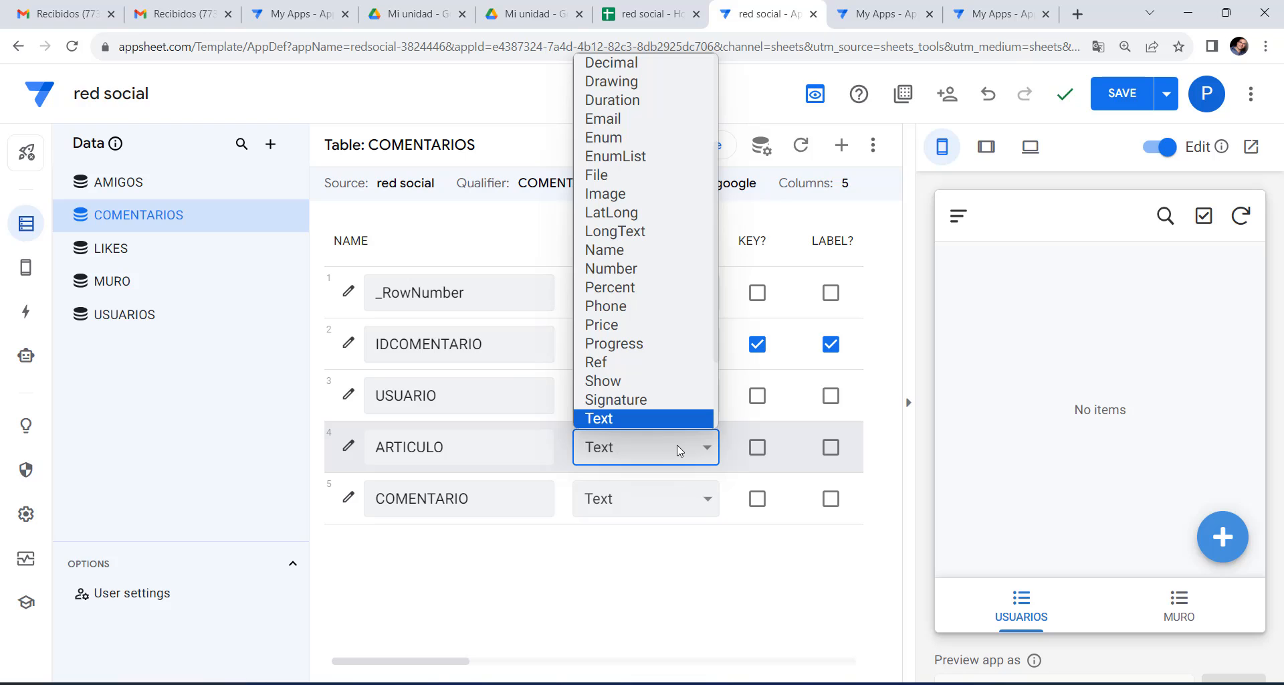
pyautogui.scroll(-1, 680, 442)
pyautogui.click(616, 325)
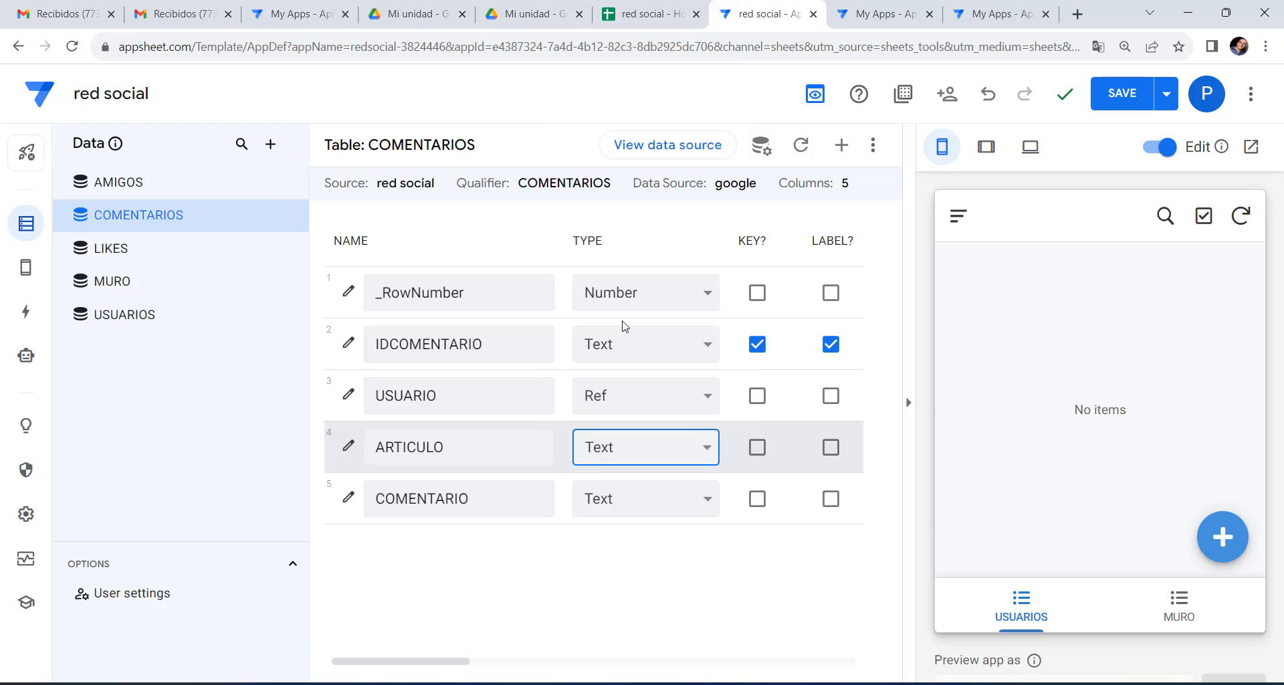
pyautogui.click(626, 563)
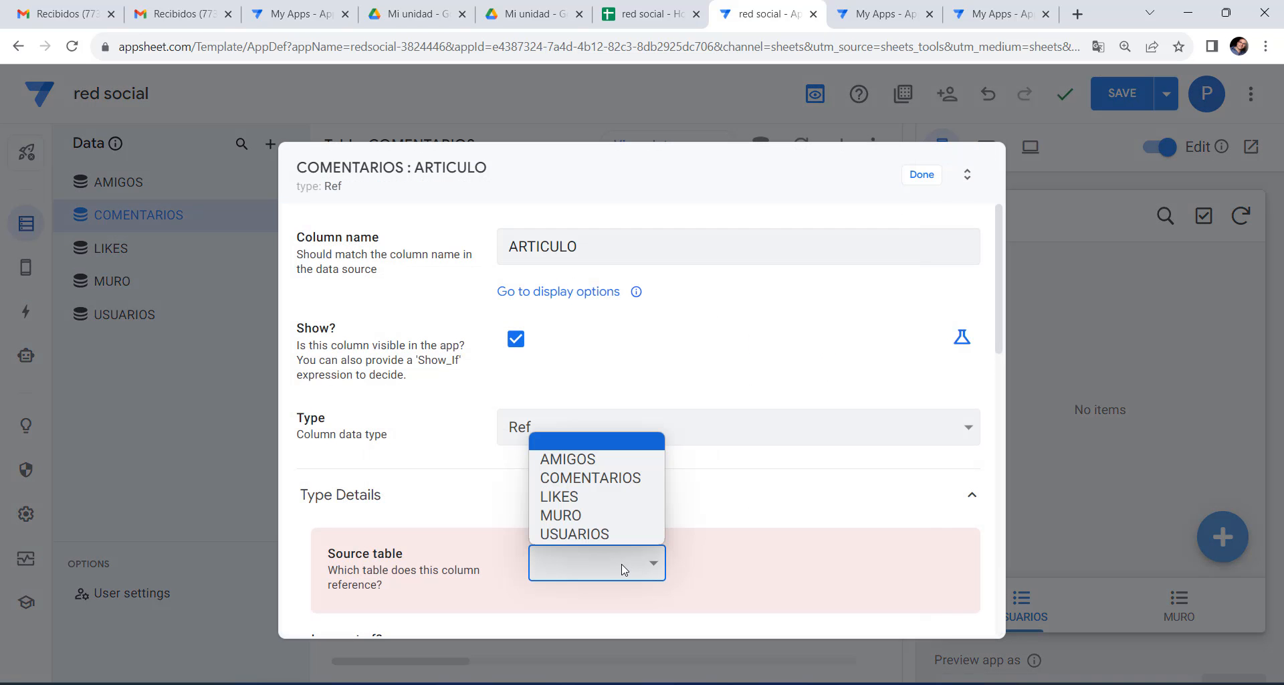
pyautogui.click(594, 518)
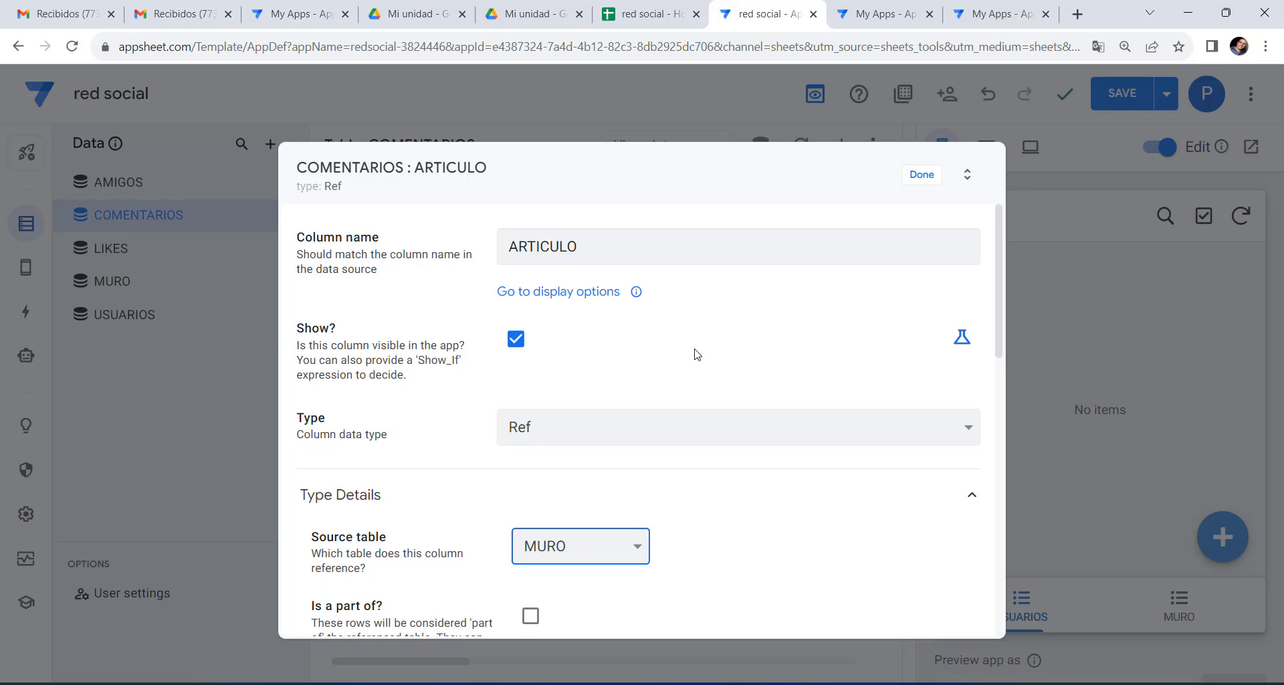
pyautogui.click(921, 175)
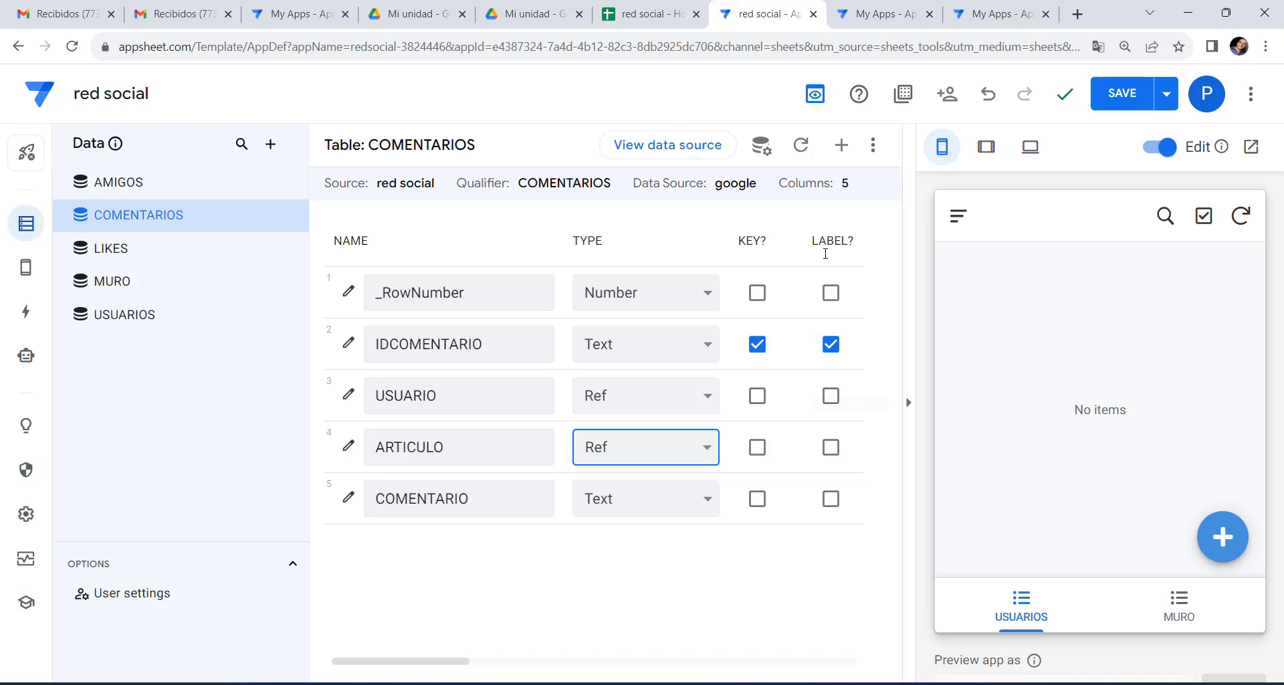
# Change the COMENTARIO column's type to LongText.
pyautogui.click(615, 501)
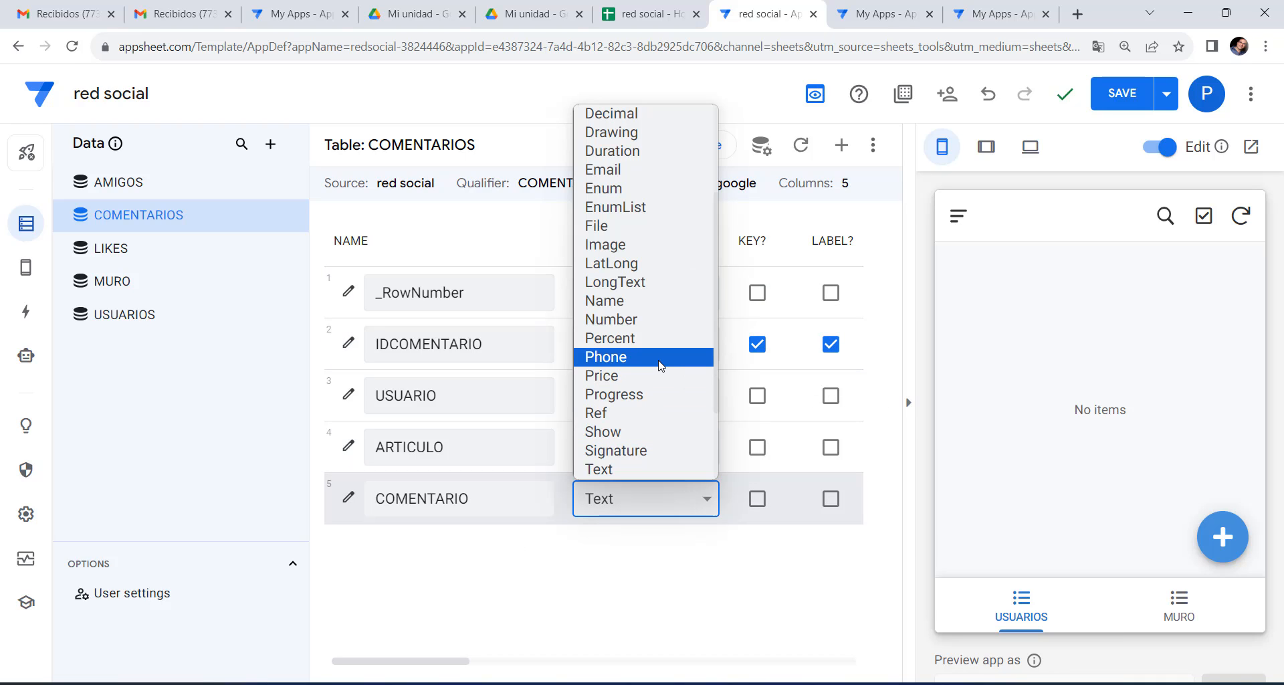
pyautogui.scroll(-2, 660, 365)
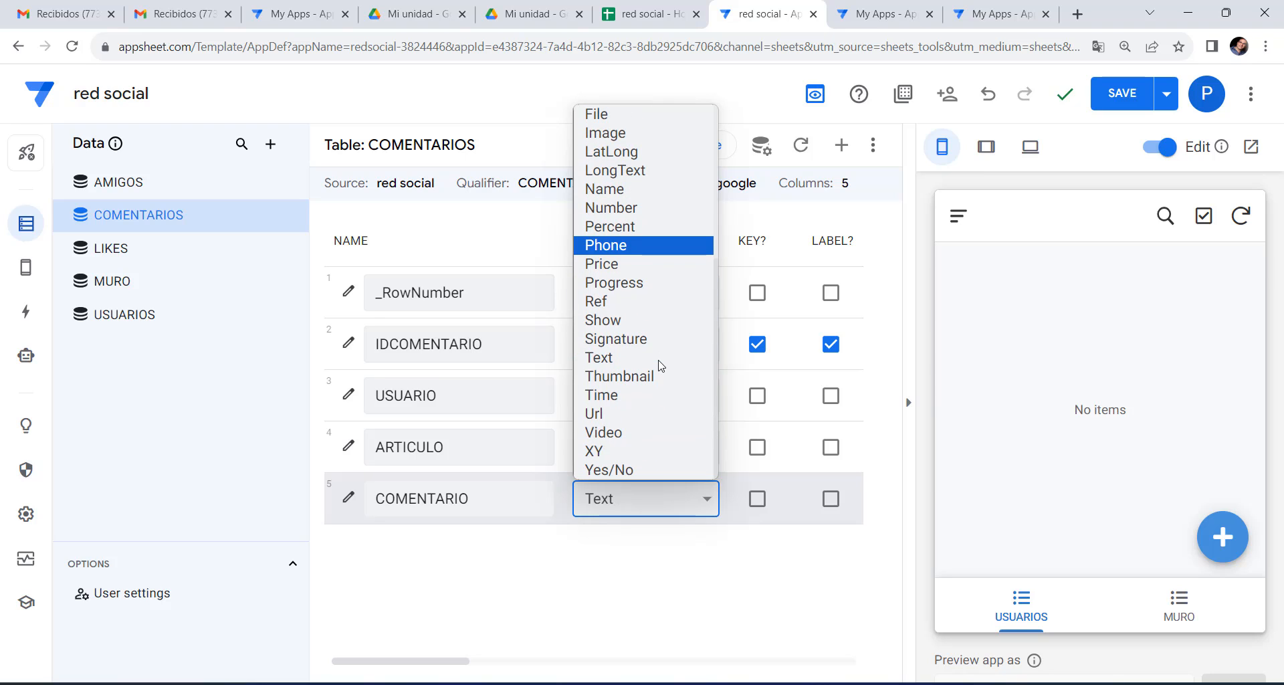
pyautogui.scroll(4, 661, 365)
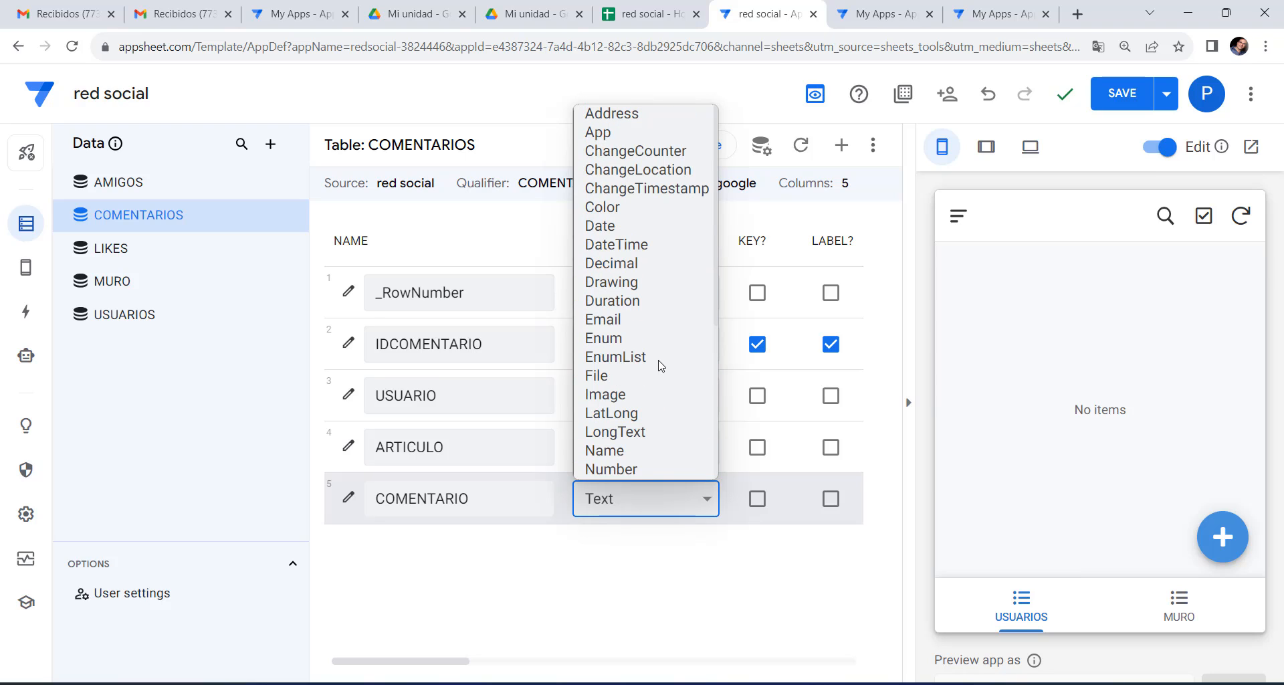
pyautogui.click(625, 432)
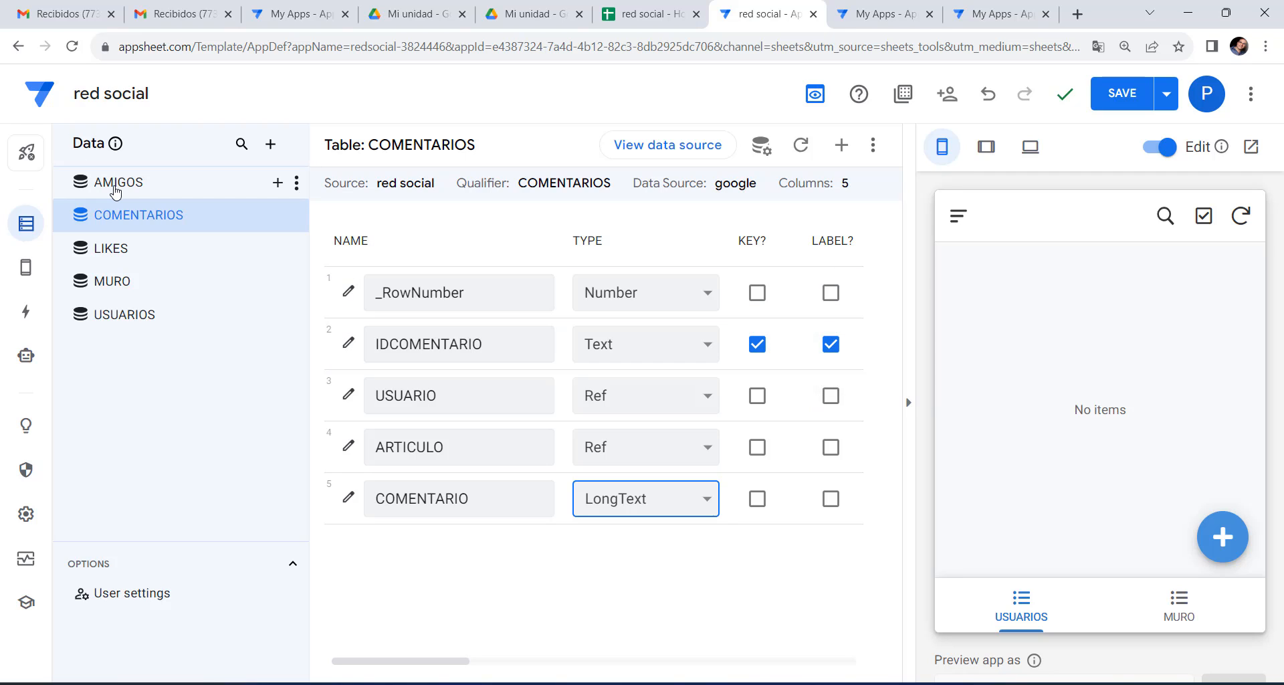
# In the AMIGOS table, make SOLICITA a Ref to USUARIOS.
pyautogui.click(116, 192)
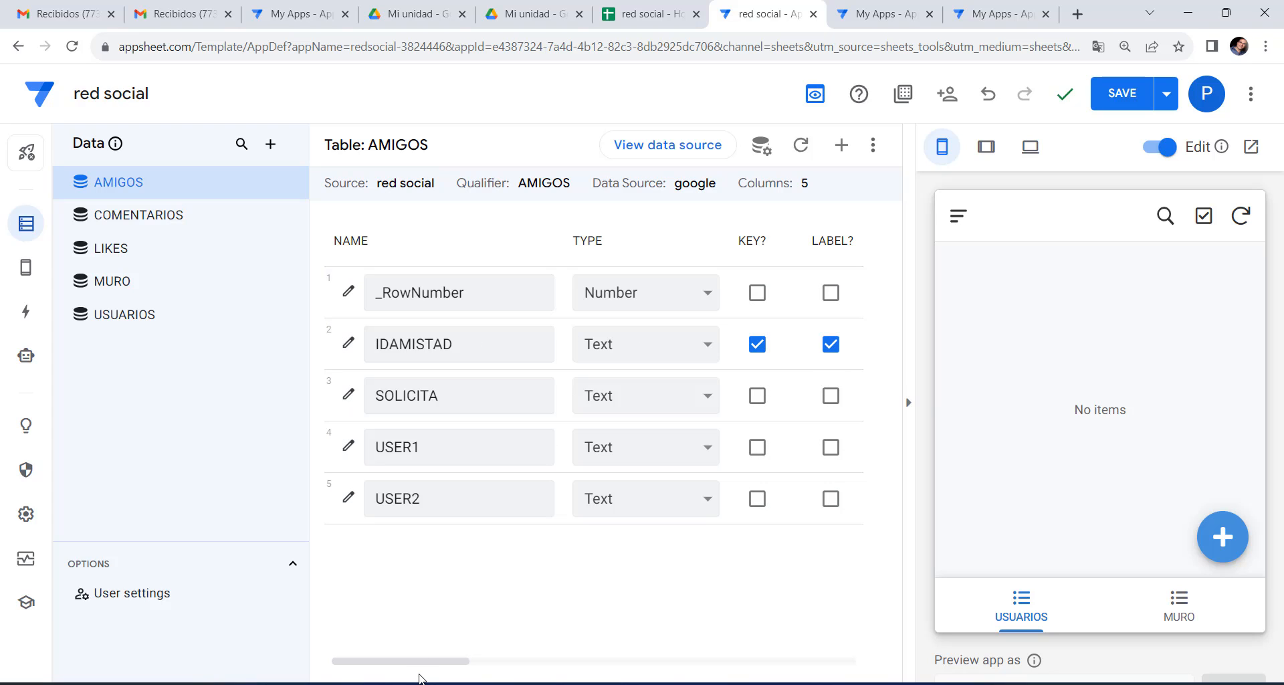
pyautogui.moveTo(413, 662); pyautogui.dragTo(620, 663)
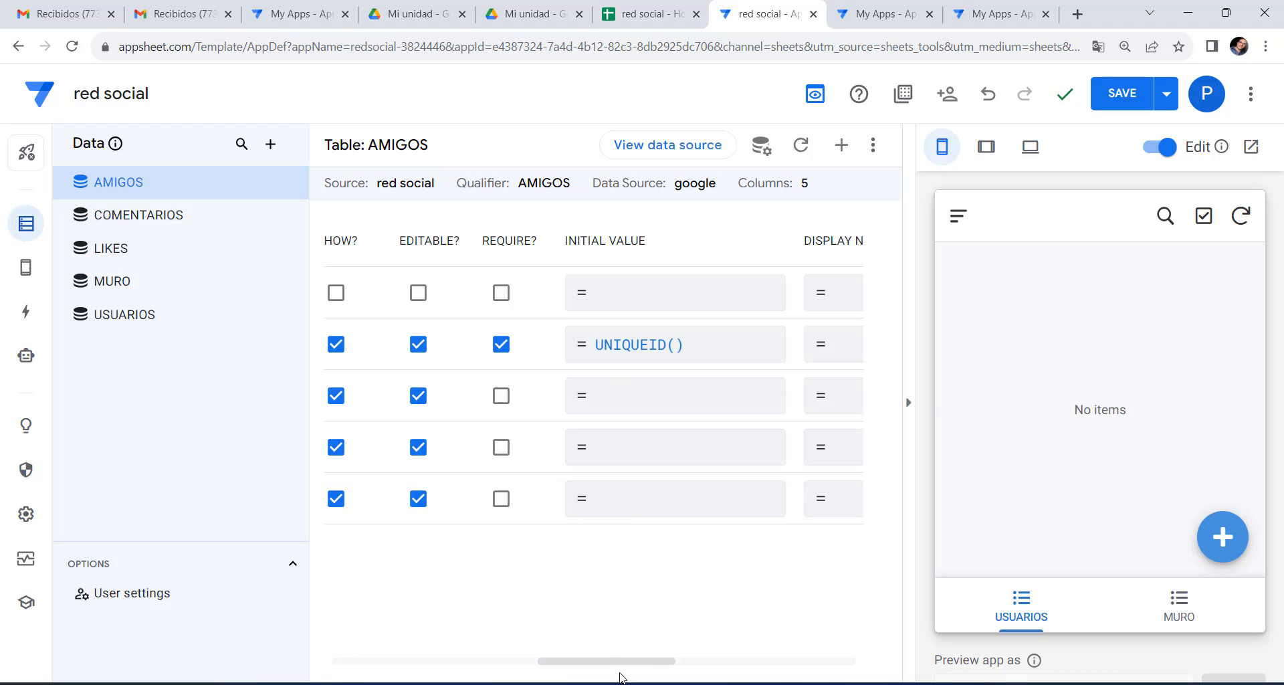
pyautogui.moveTo(617, 664); pyautogui.dragTo(375, 659)
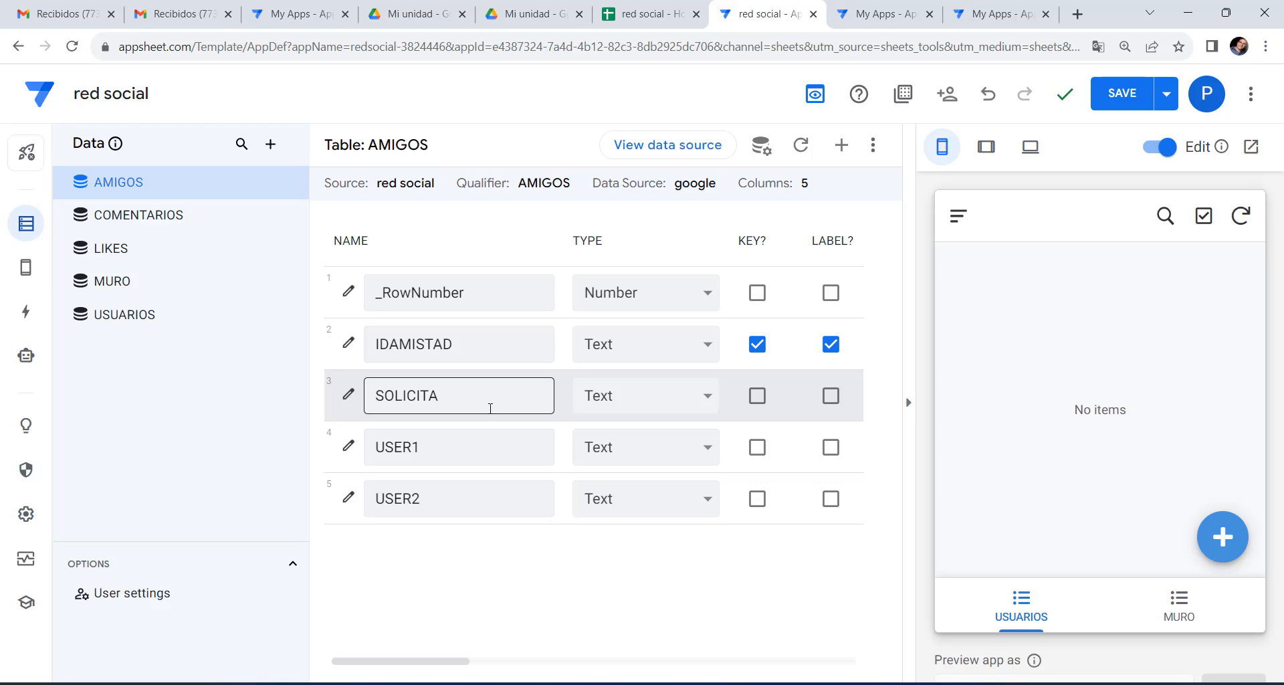
pyautogui.click(687, 401)
pyautogui.click(631, 318)
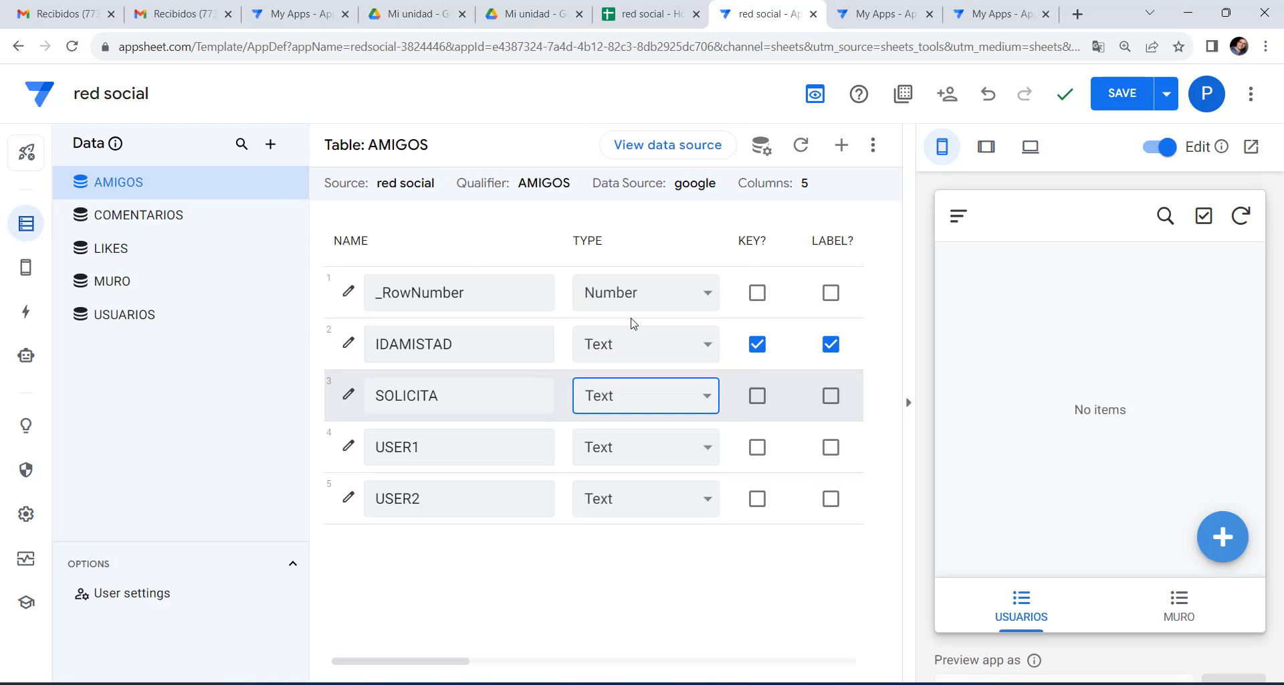
pyautogui.click(590, 570)
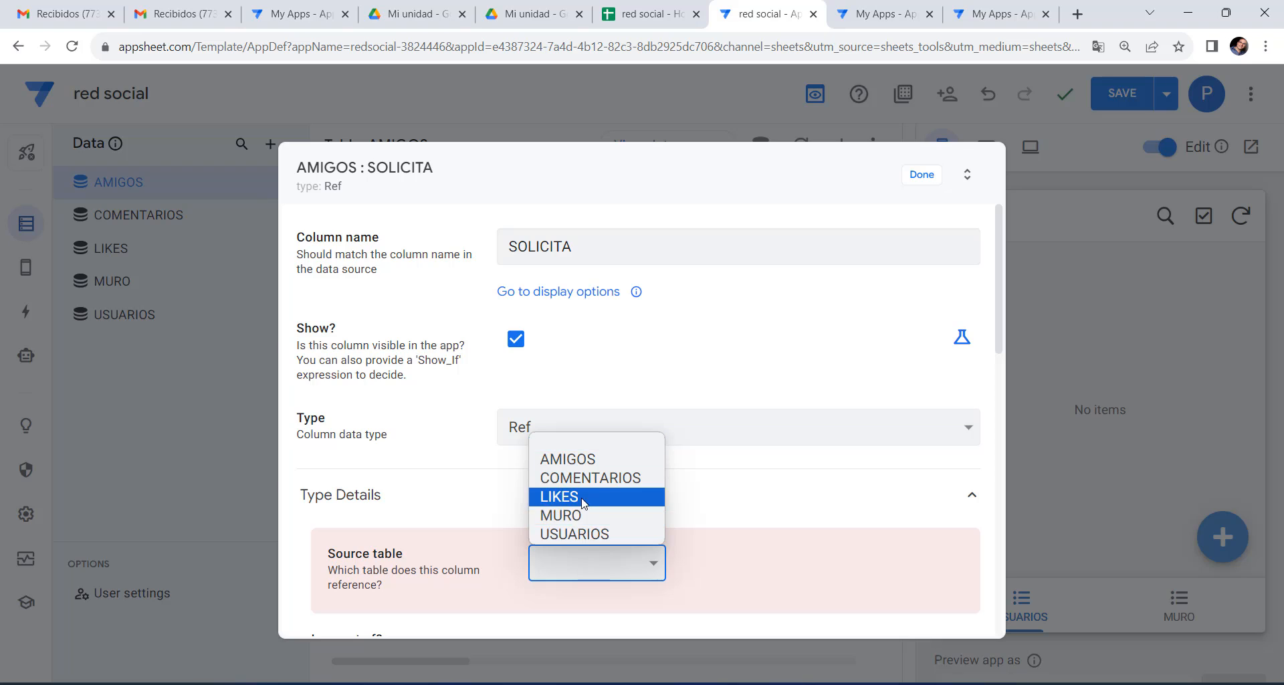
pyautogui.click(576, 533)
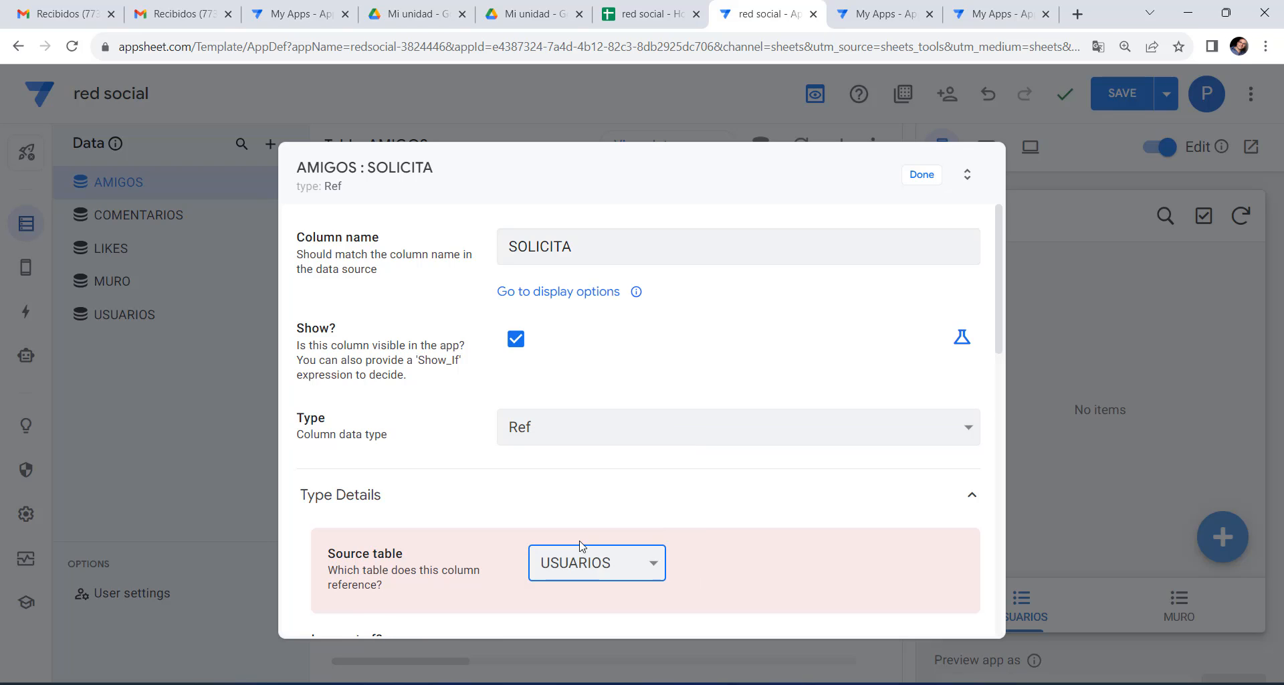
pyautogui.click(918, 182)
# Make USER1 and USER2 Ref columns pointing to USUARIOS.
pyautogui.click(615, 456)
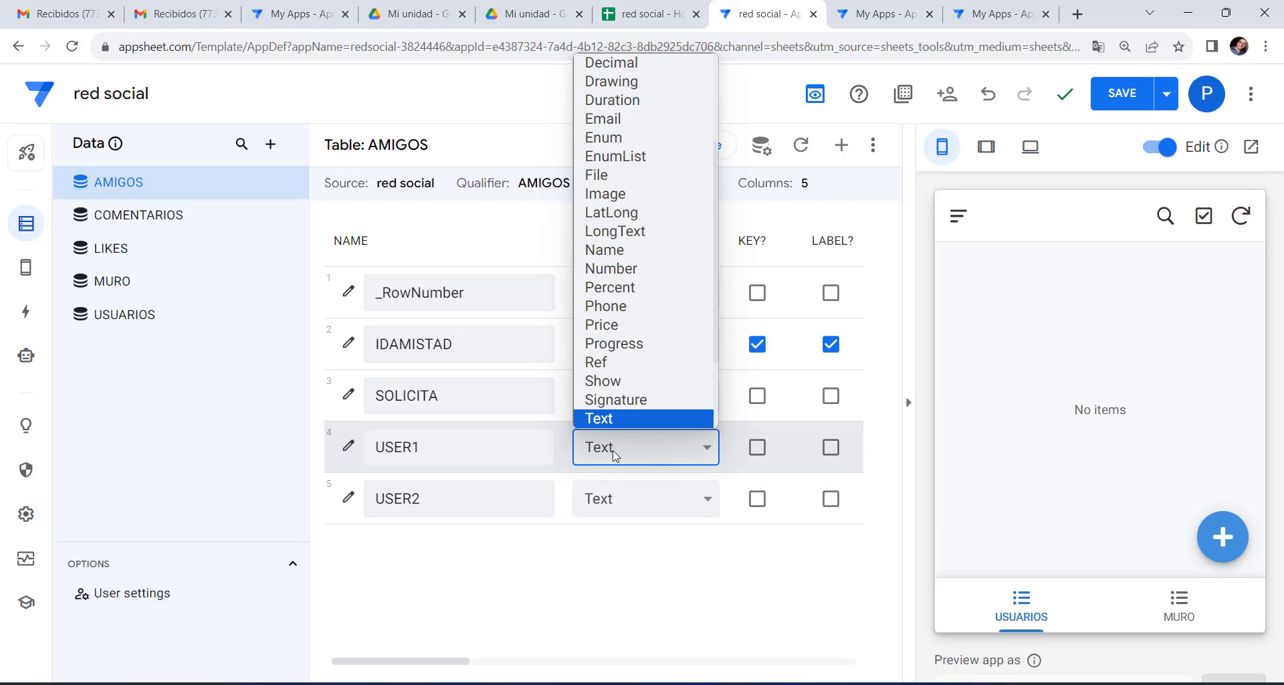
pyautogui.scroll(-2, 628, 372)
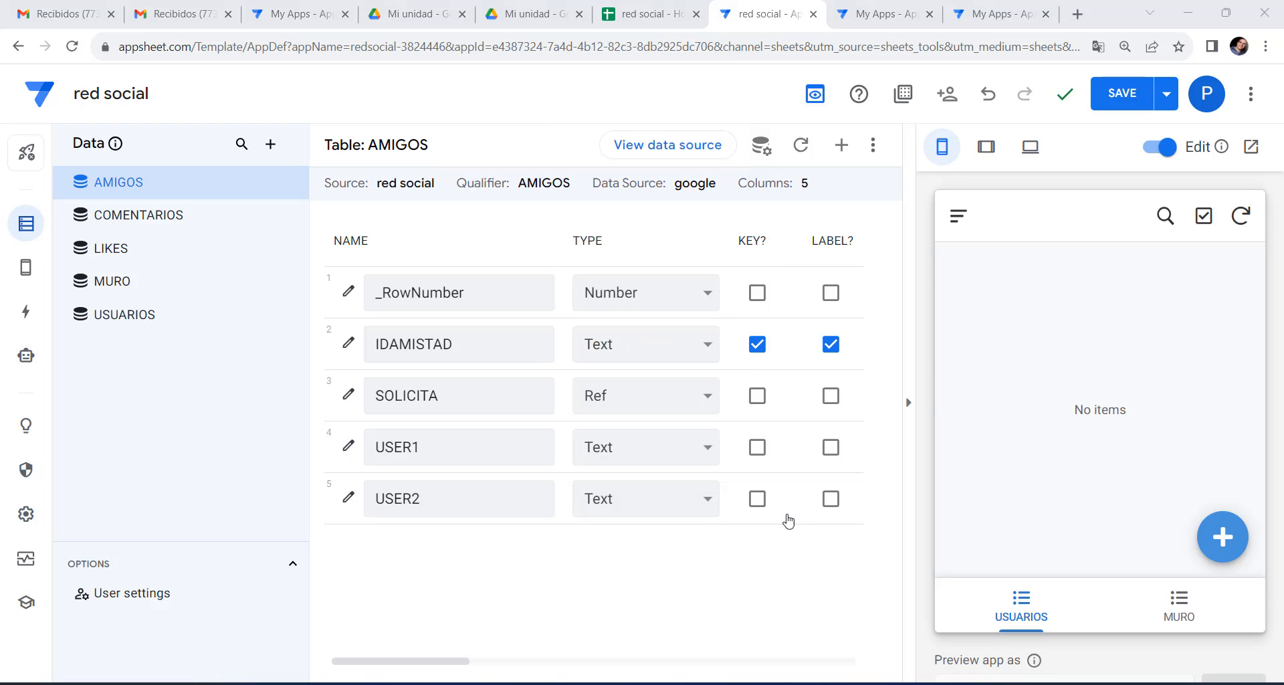
pyautogui.click(706, 453)
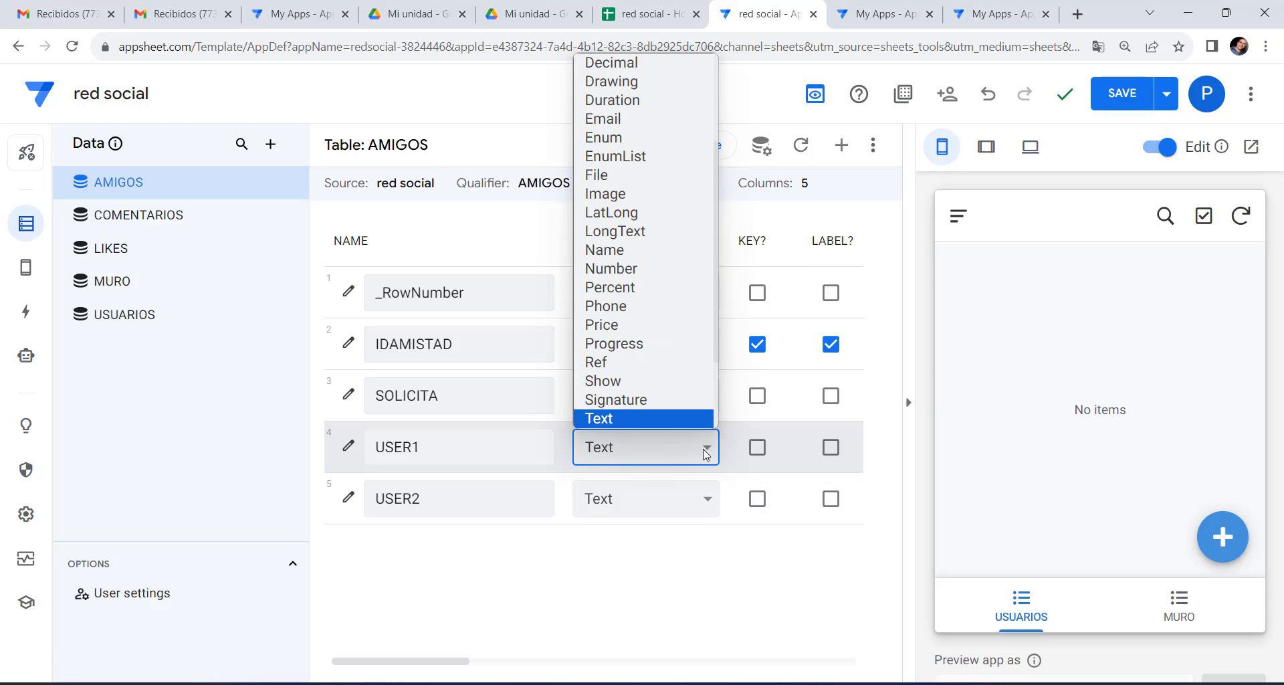
pyautogui.click(684, 365)
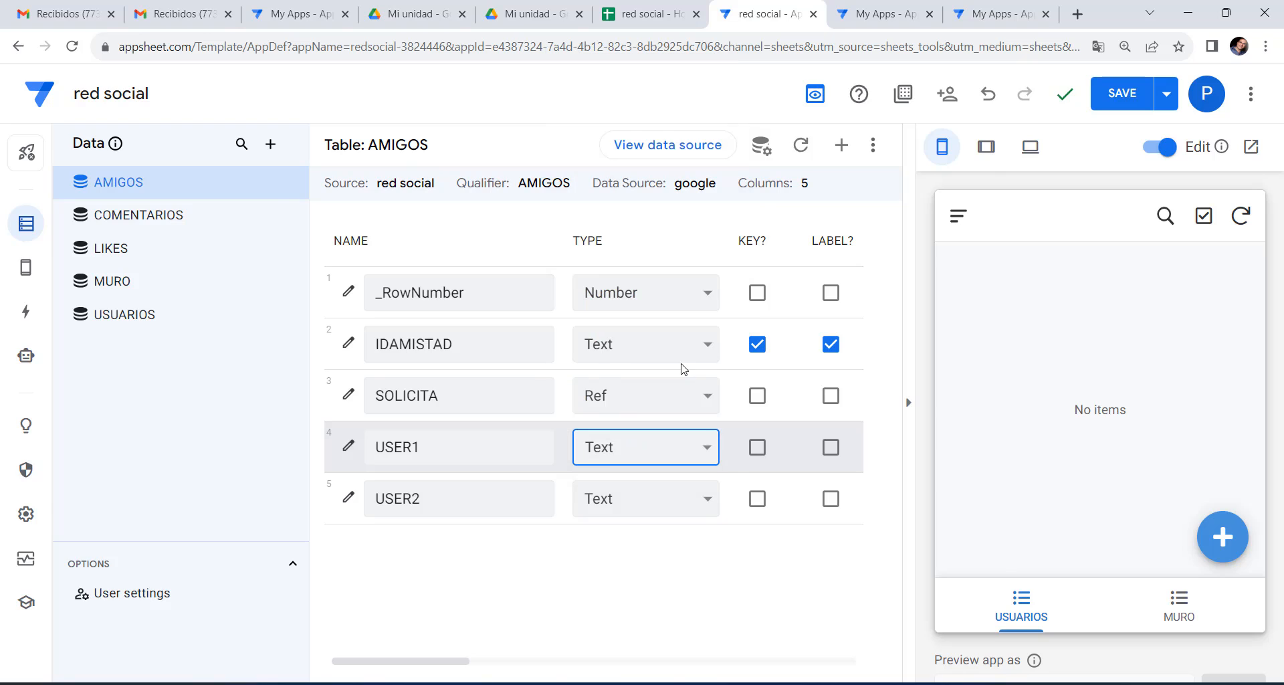
pyautogui.click(598, 572)
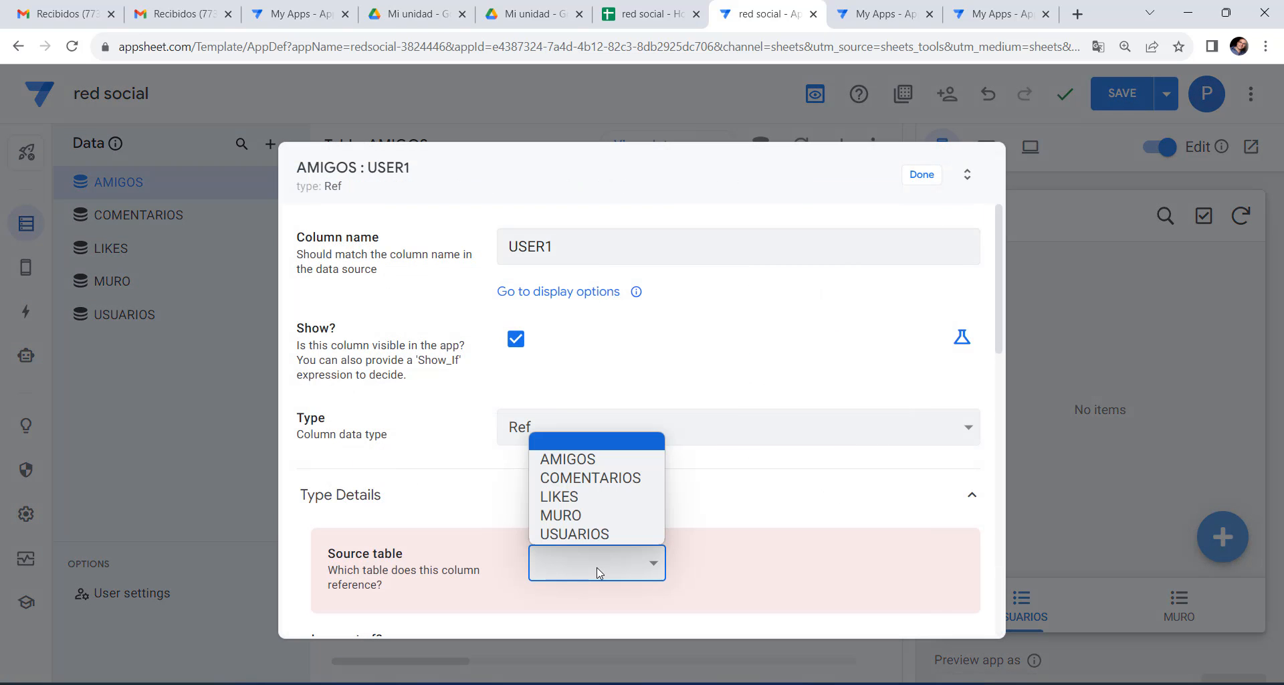
pyautogui.click(588, 533)
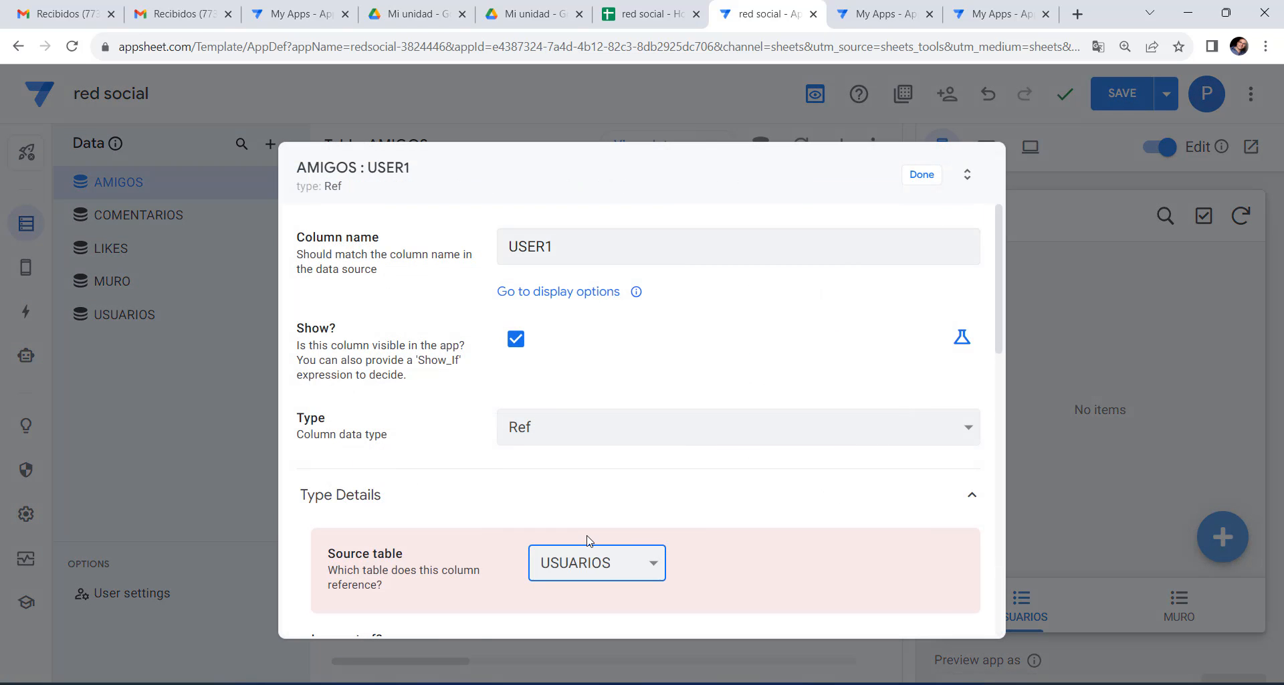
pyautogui.click(929, 177)
pyautogui.click(654, 498)
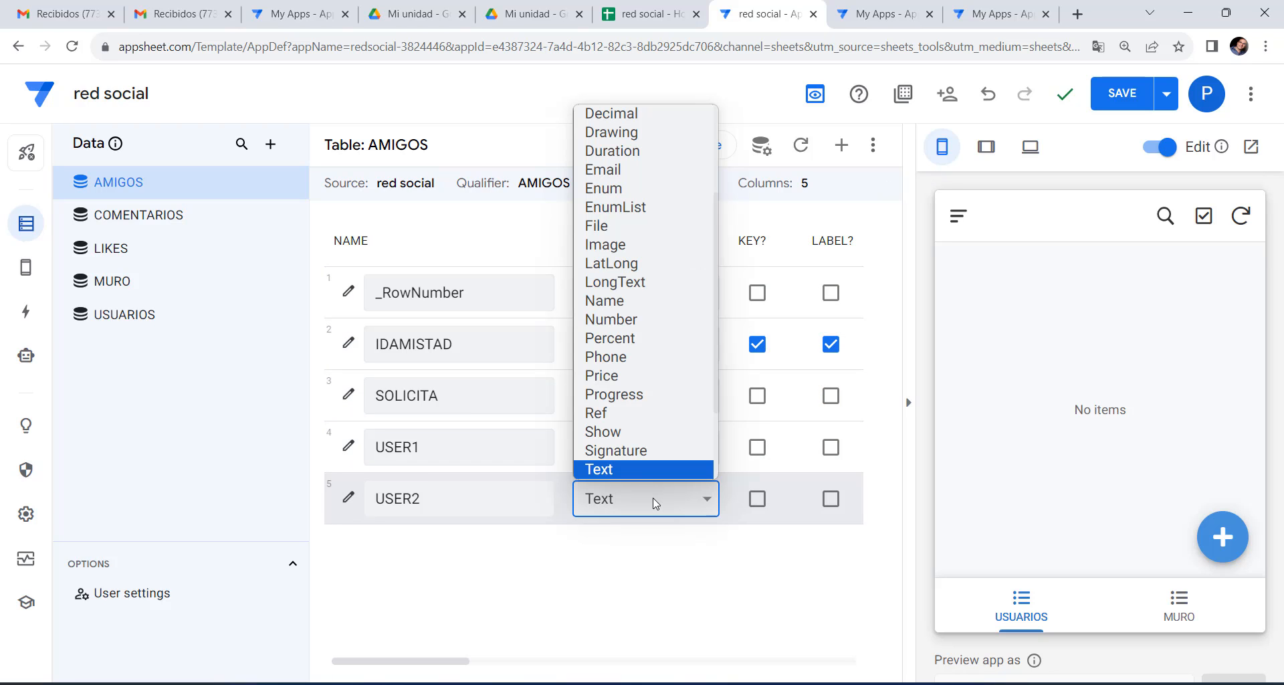
pyautogui.click(598, 413)
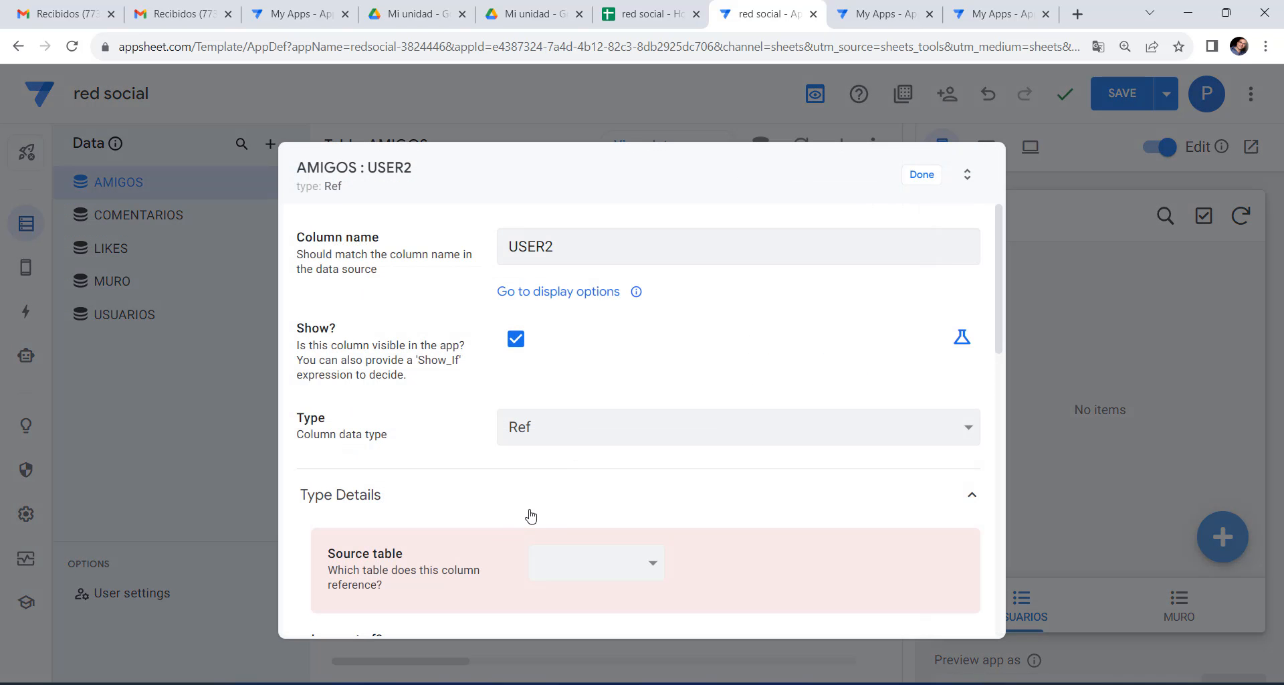
pyautogui.click(575, 569)
pyautogui.click(575, 533)
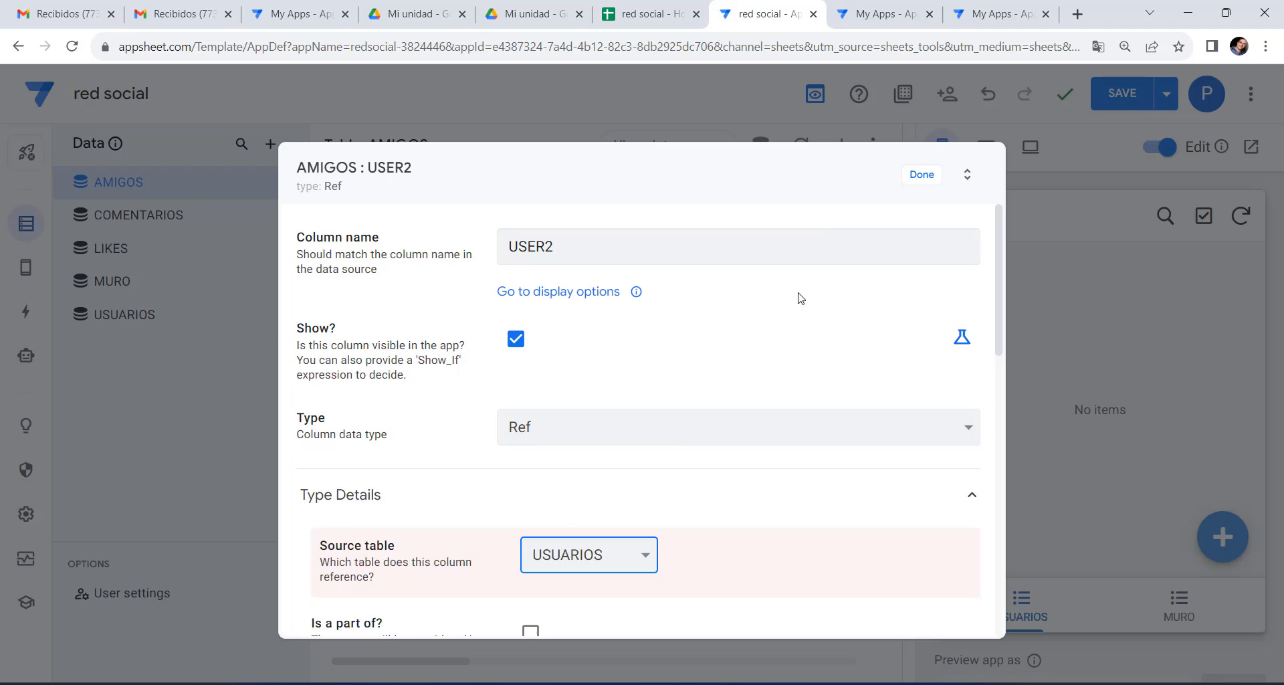
pyautogui.click(916, 176)
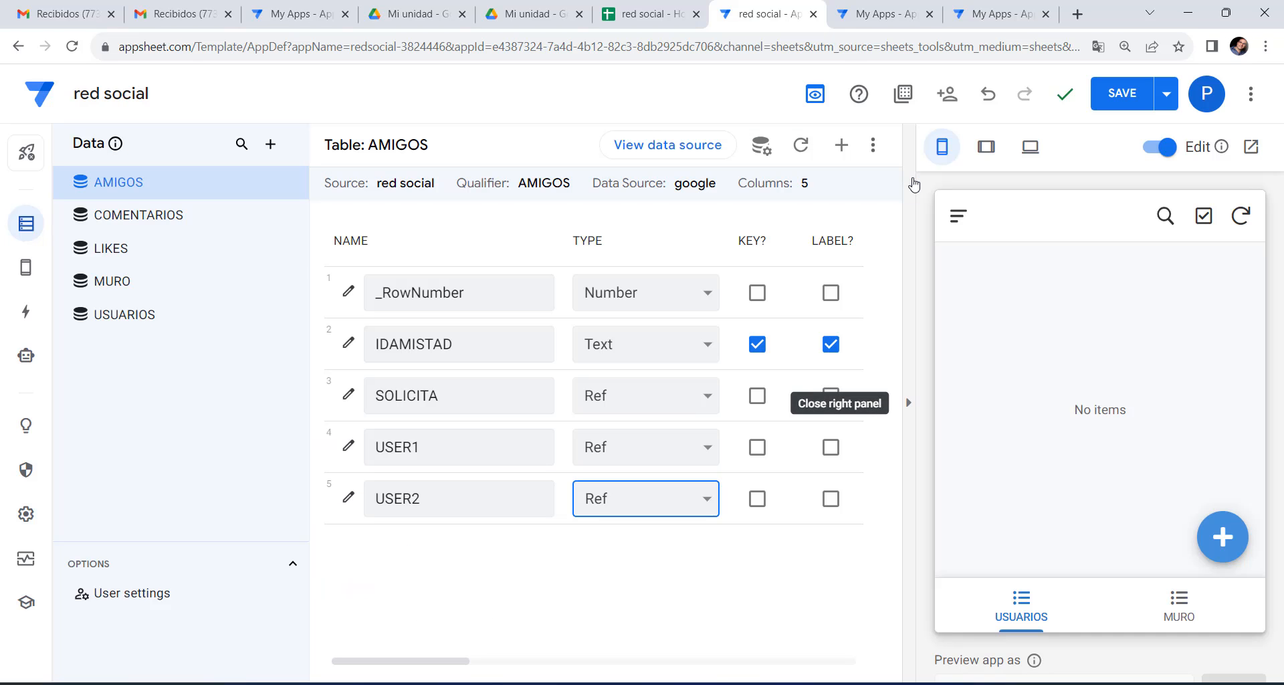
# In the LIKES table, make PUBLICACION a Ref to the MURO table.
pyautogui.click(146, 248)
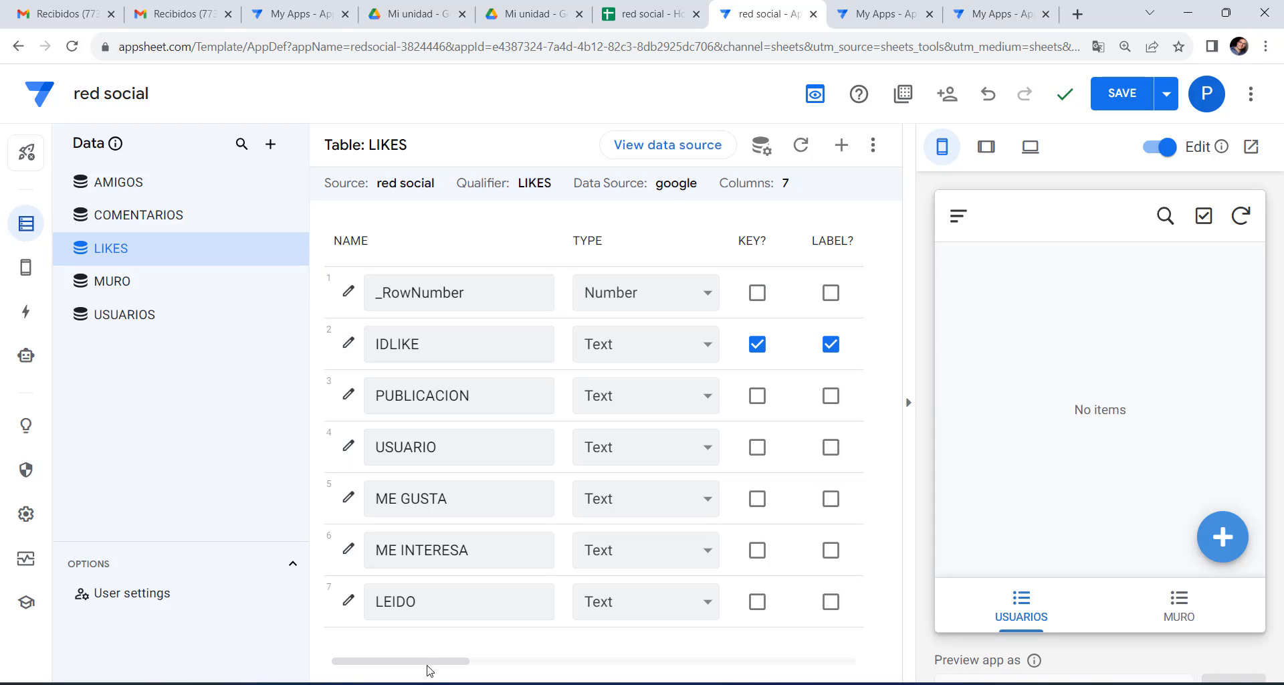
pyautogui.moveTo(427, 662); pyautogui.dragTo(401, 674)
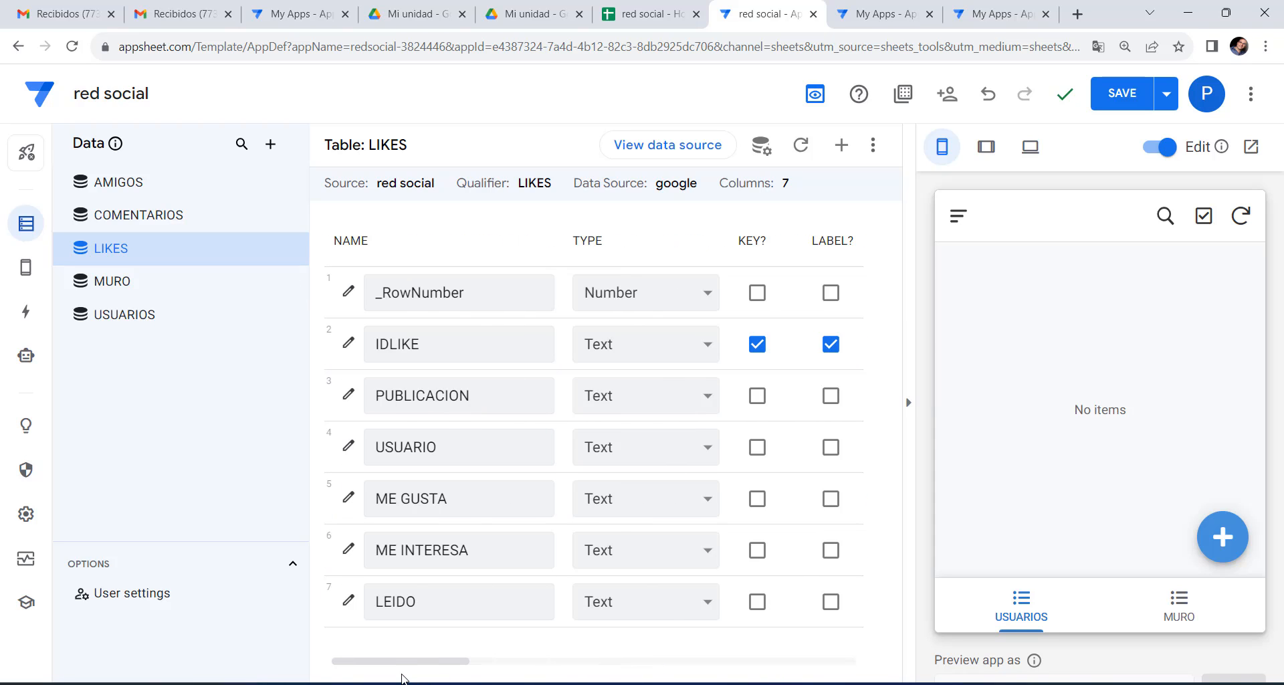
pyautogui.click(708, 397)
pyautogui.click(640, 311)
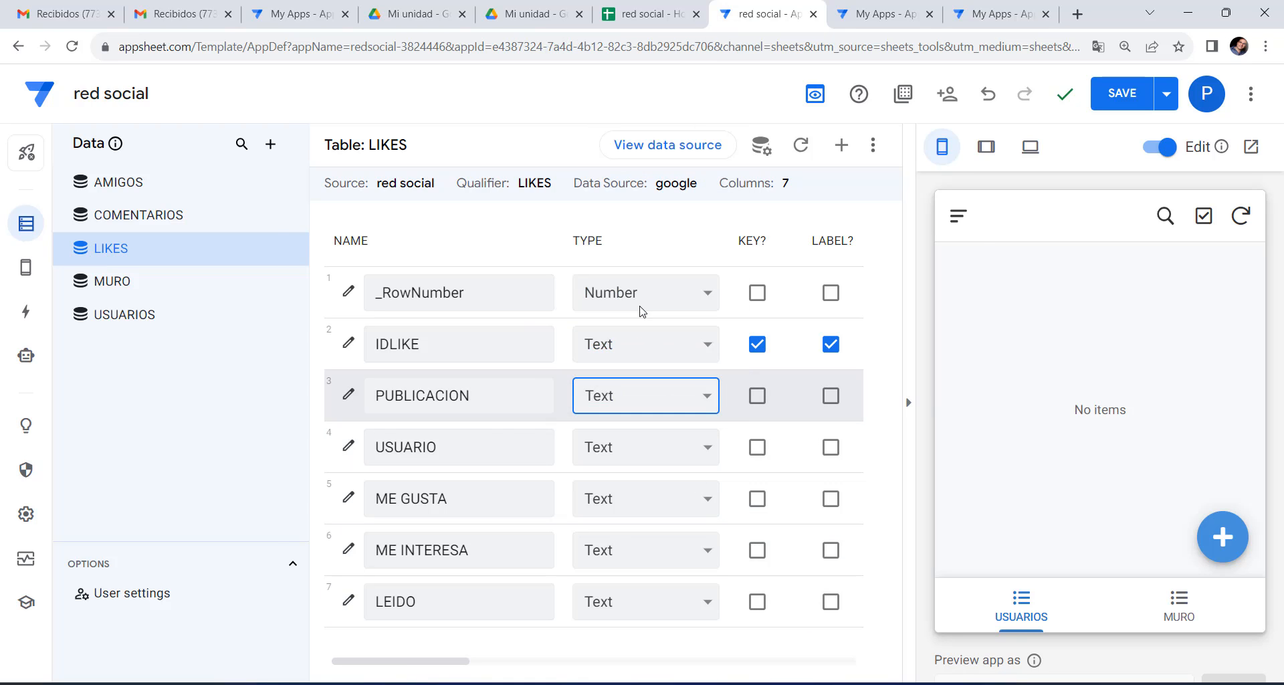
pyautogui.click(564, 574)
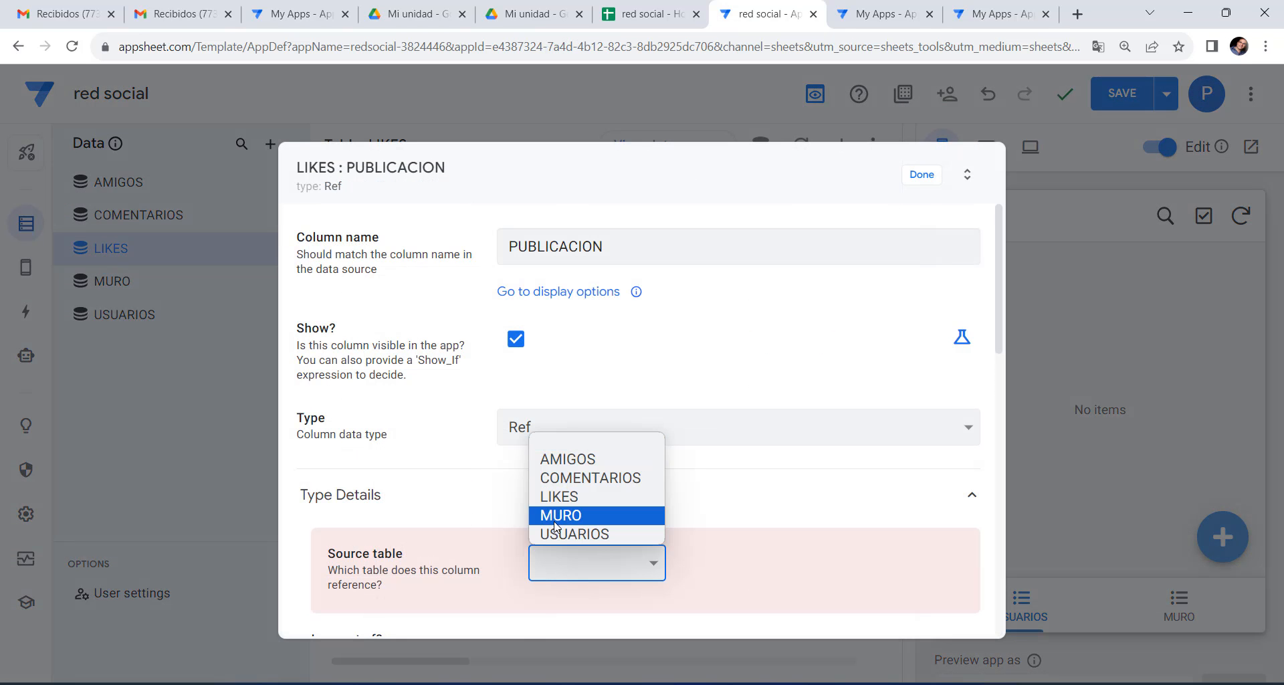
pyautogui.click(561, 515)
pyautogui.click(924, 181)
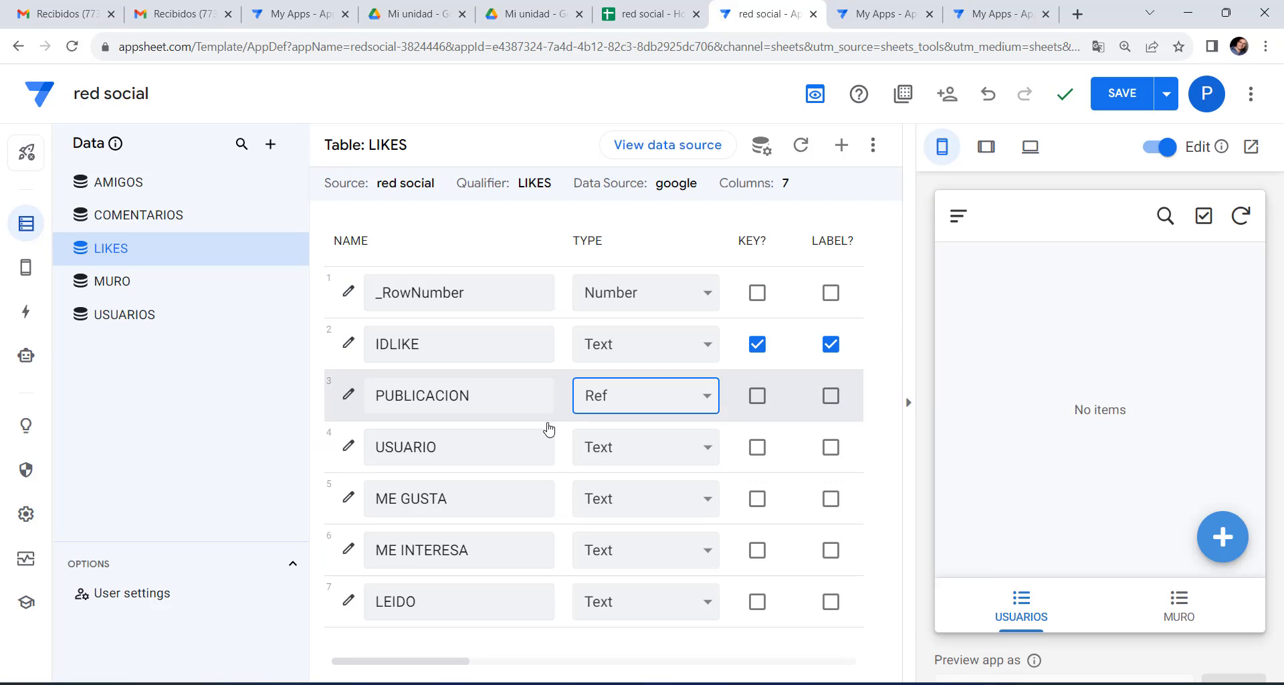
# Make the USUARIO column a Ref to the USUARIOS table.
pyautogui.click(610, 454)
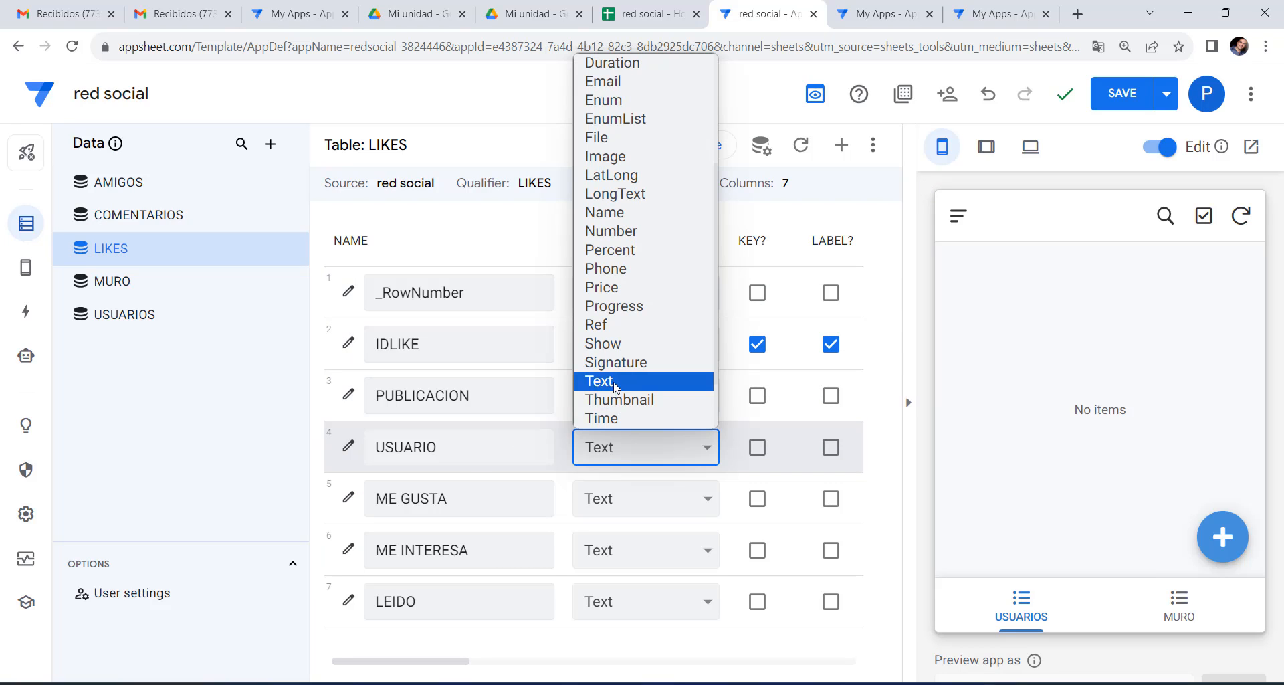
pyautogui.click(598, 324)
pyautogui.click(609, 565)
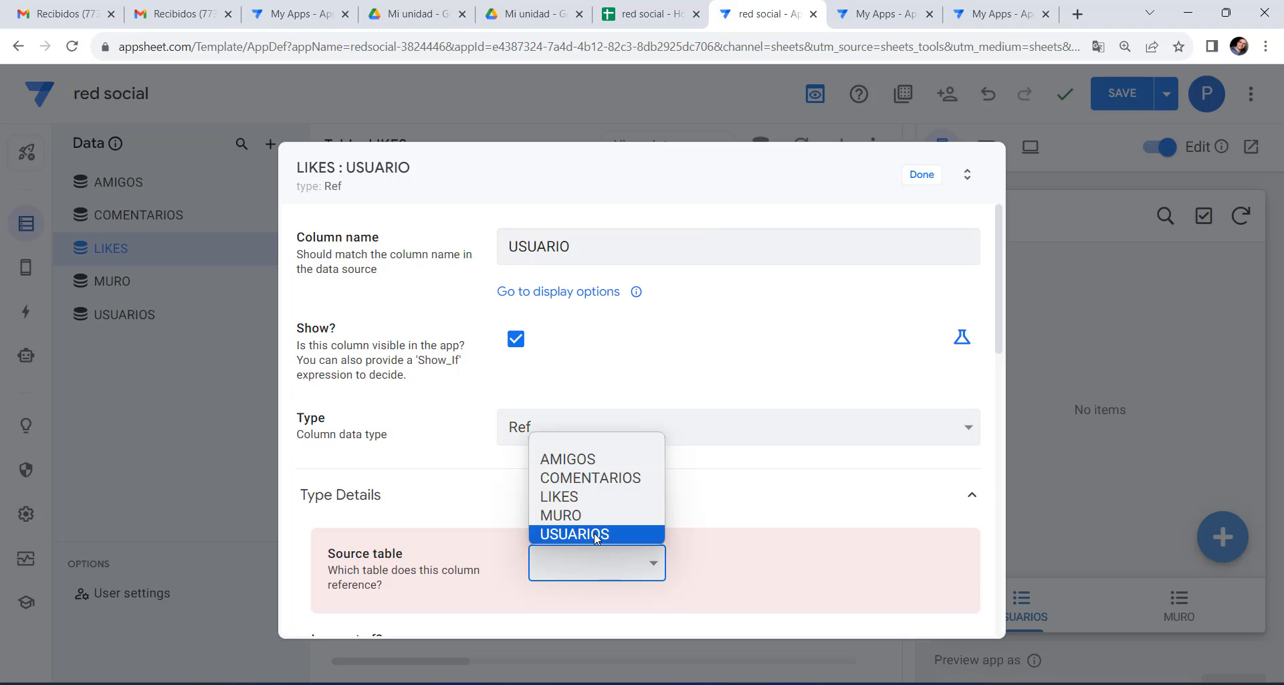
pyautogui.click(602, 535)
pyautogui.press('Escape')
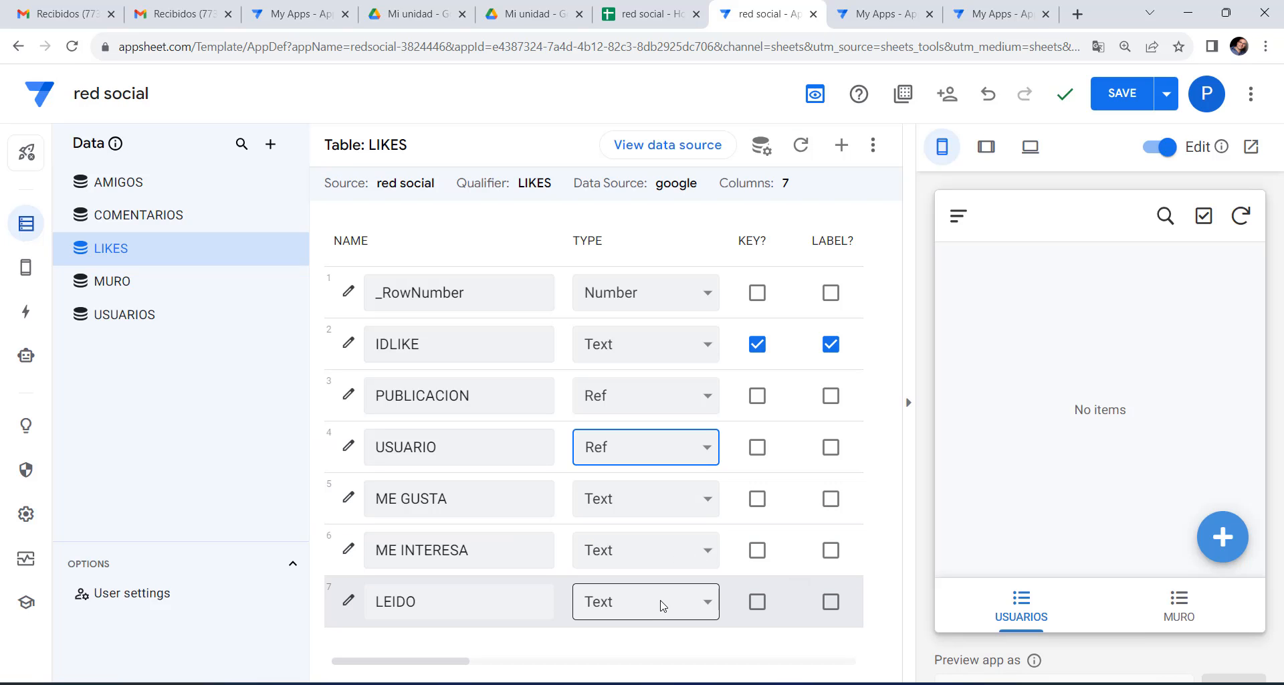
# In the MURO table, make USUARIO a Ref to USUARIOS.
pyautogui.click(132, 282)
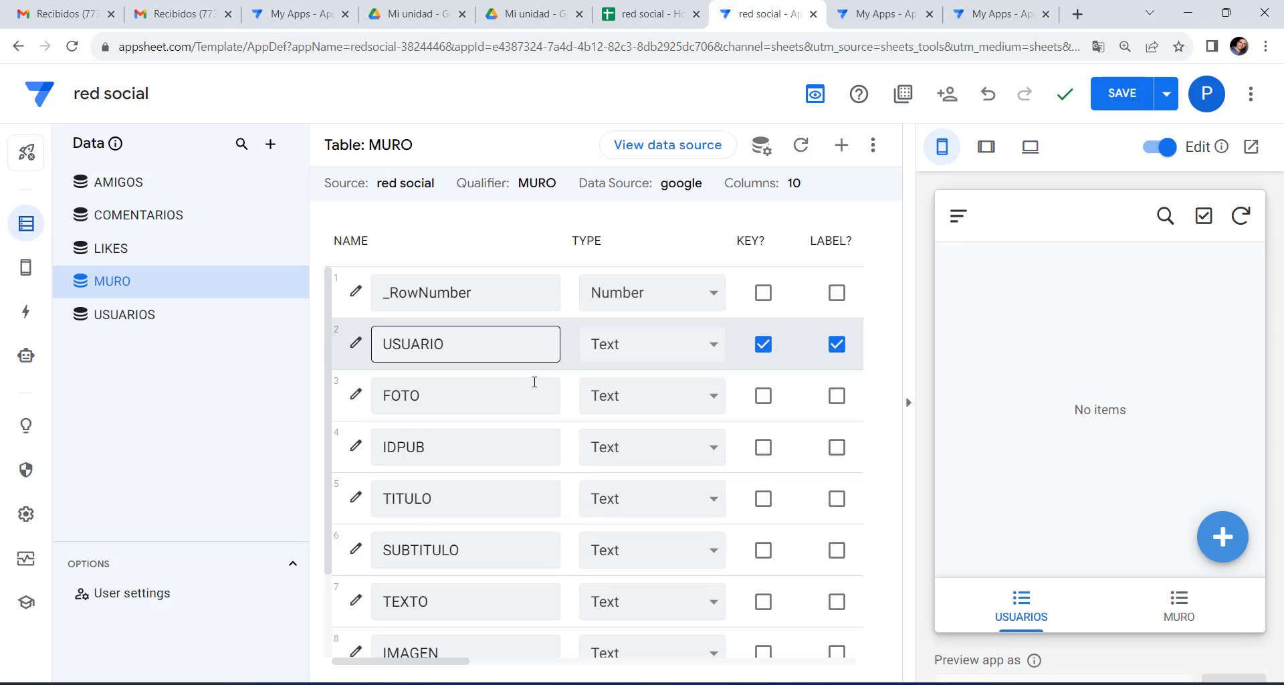
pyautogui.click(638, 344)
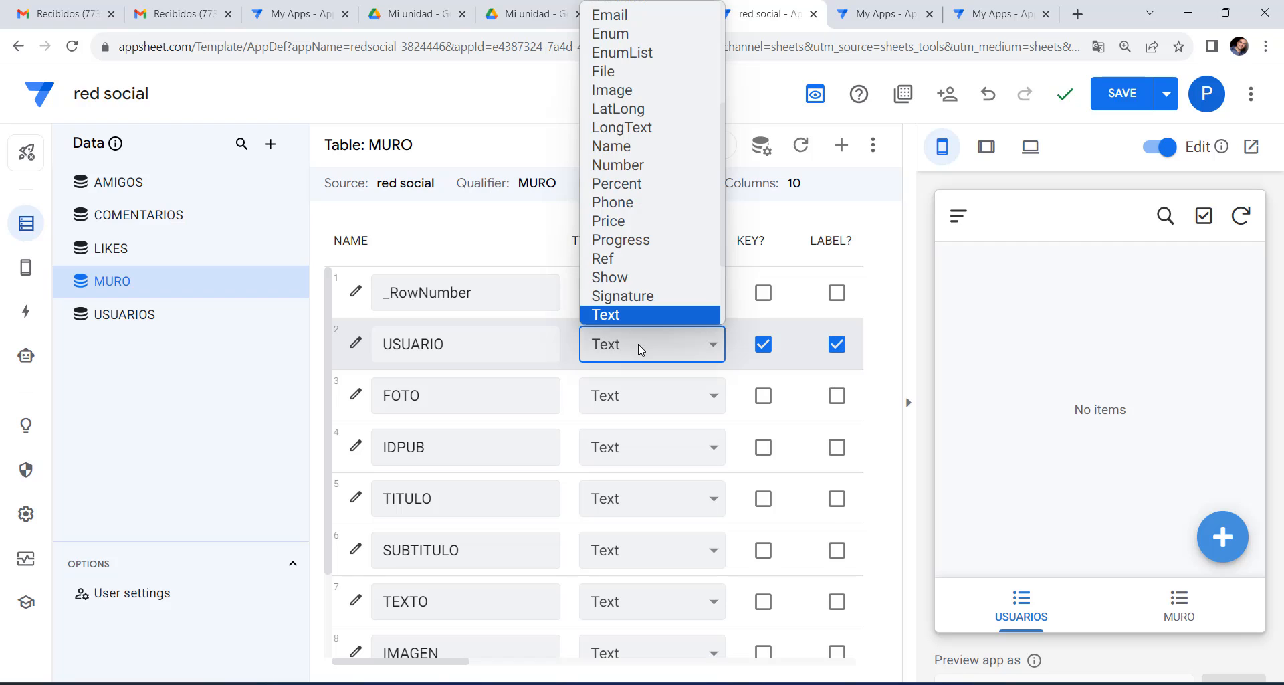
pyautogui.click(613, 260)
pyautogui.click(616, 561)
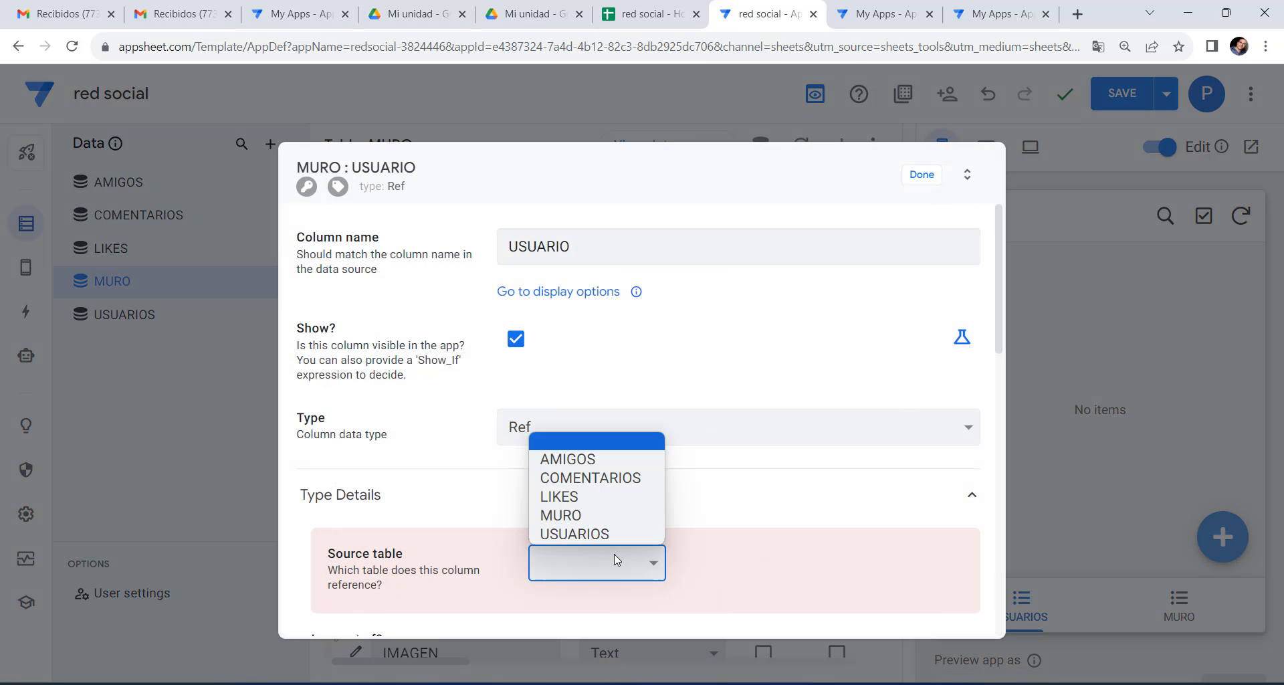
pyautogui.click(602, 534)
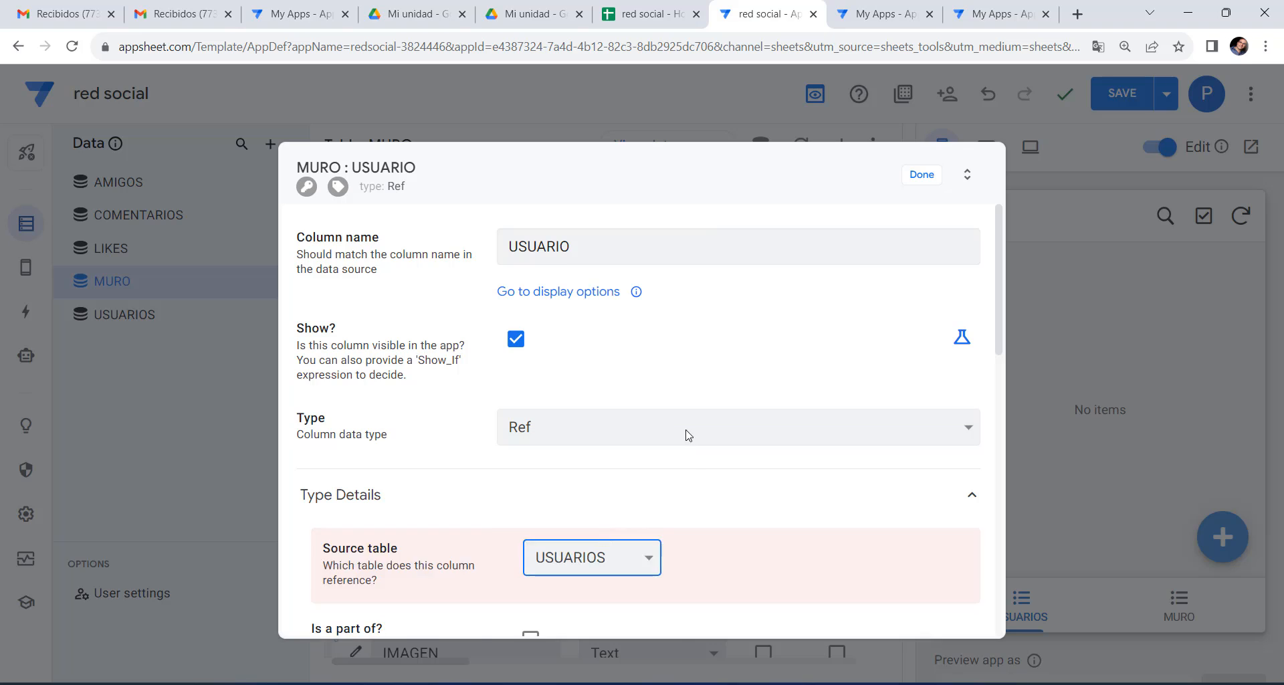
pyautogui.click(912, 175)
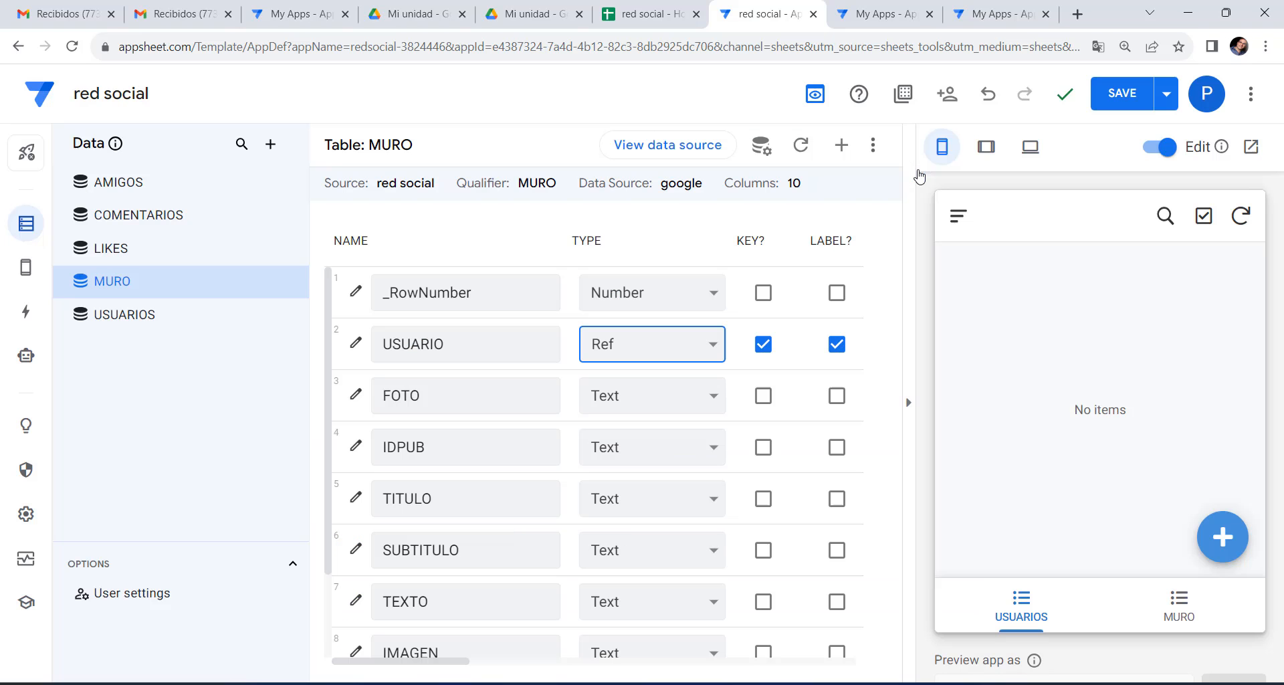
# Set FOTO to Image type and give IDPUB the initial value UNIQUEID().
pyautogui.click(691, 399)
pyautogui.scroll(-1, 699, 281)
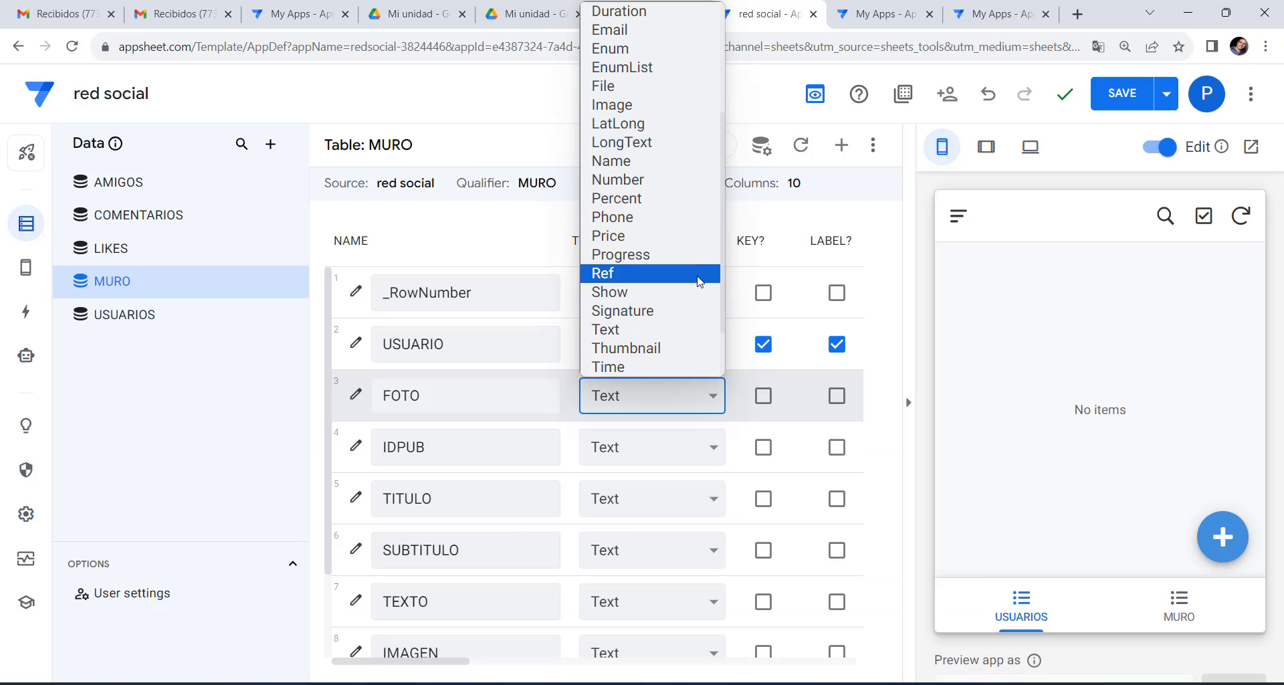
pyautogui.click(658, 105)
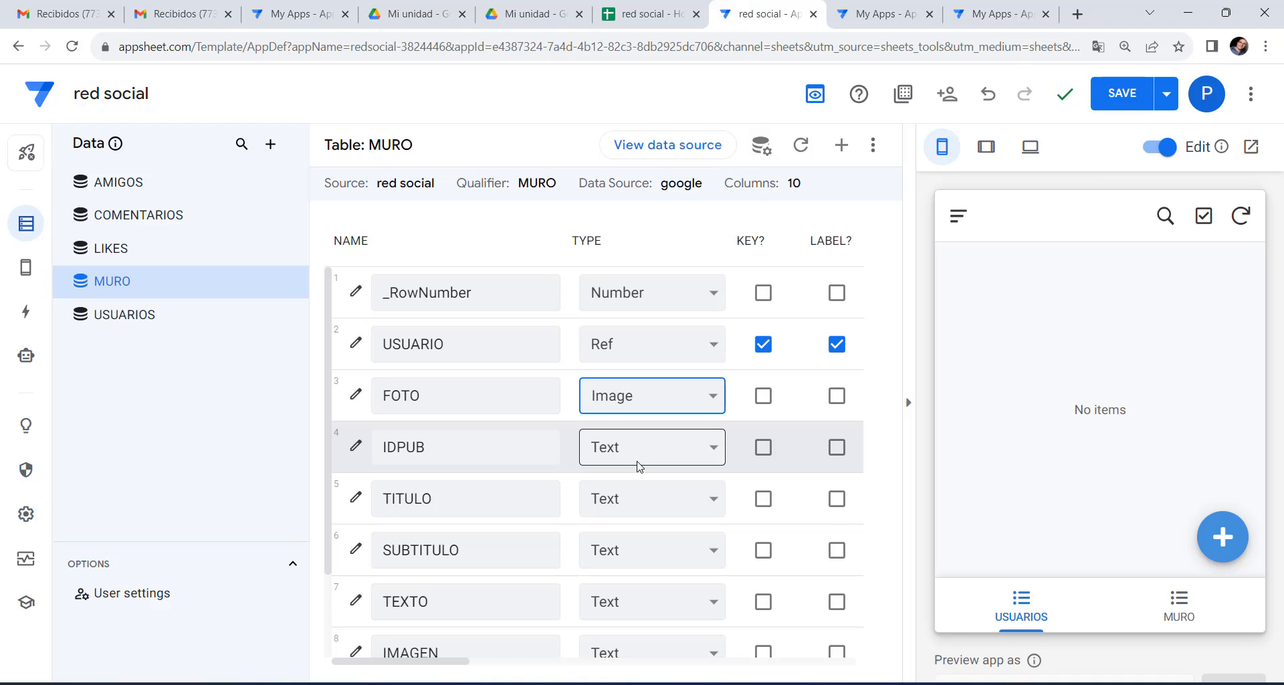
pyautogui.moveTo(460, 665); pyautogui.dragTo(666, 679)
pyautogui.click(664, 446)
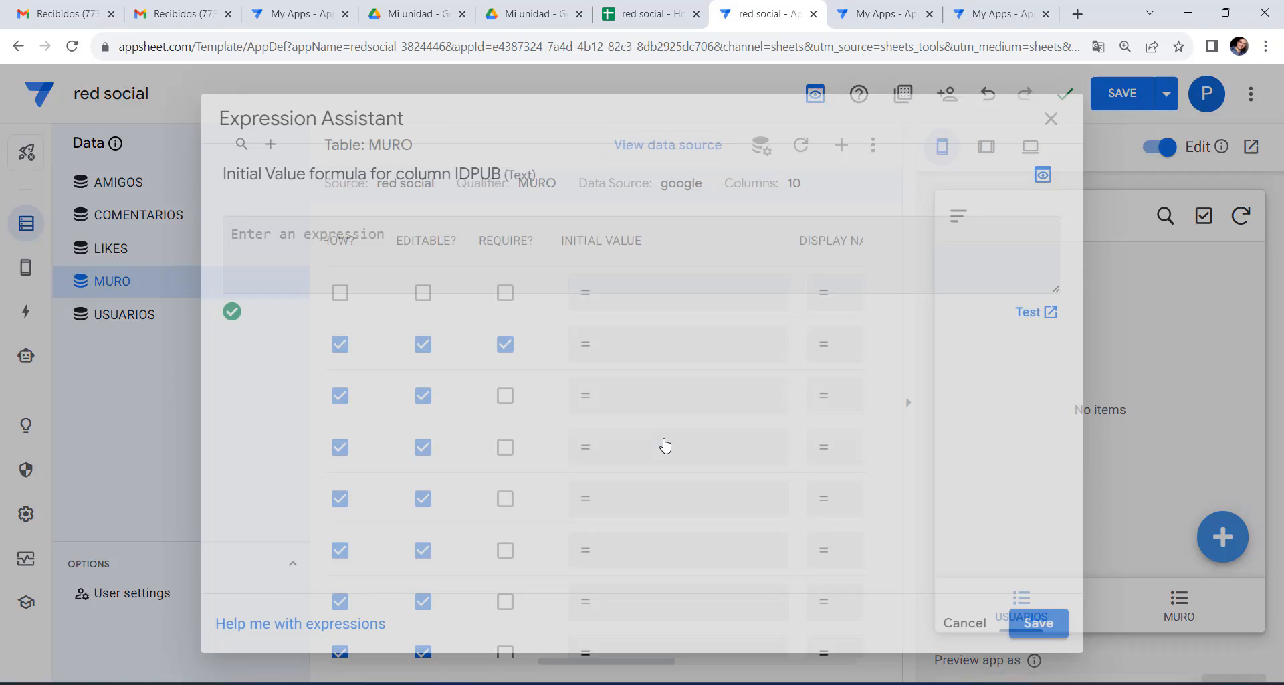
pyautogui.write('UNI')
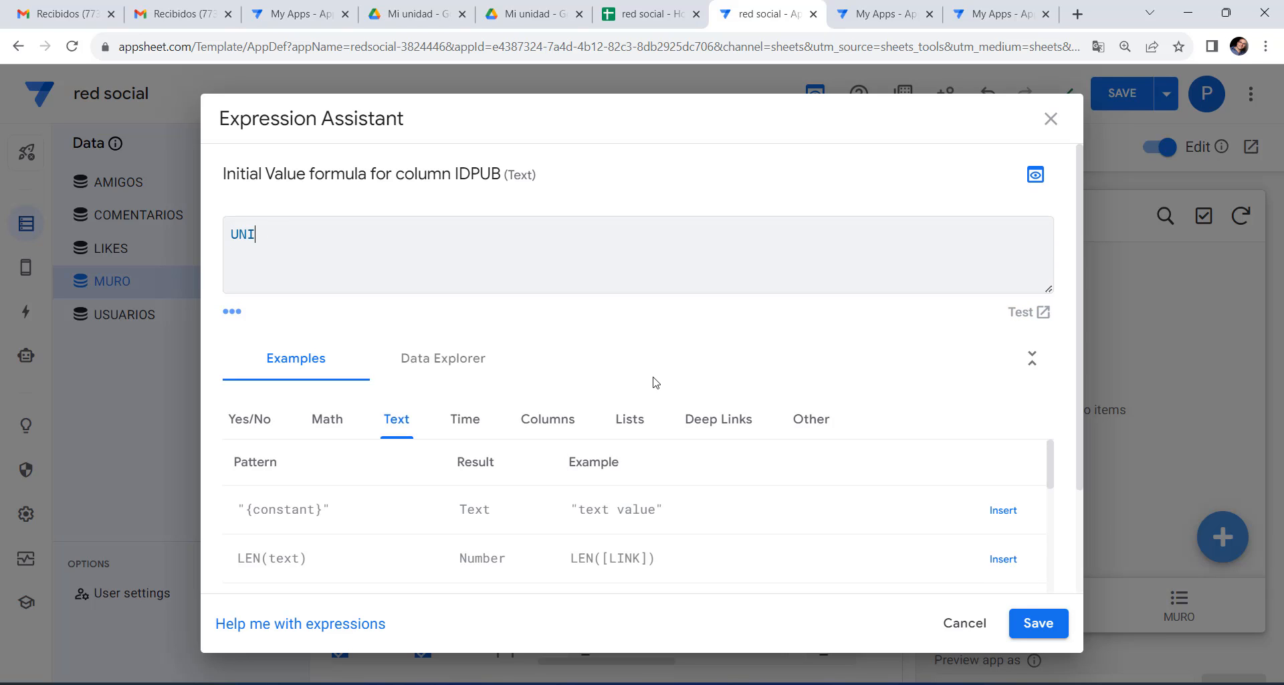
pyautogui.write('QUEID()')
pyautogui.click(1029, 623)
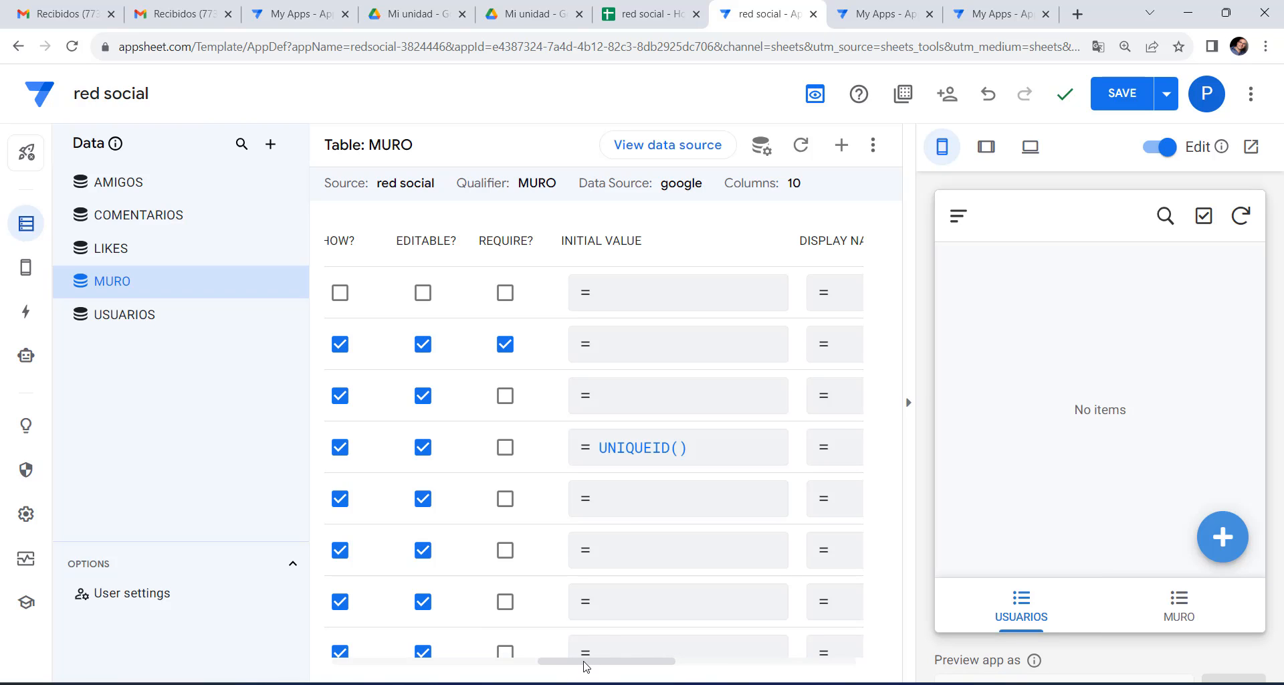
# Set TEXTO to LongText and IMAGEN to Image.
pyautogui.moveTo(586, 666); pyautogui.dragTo(347, 658)
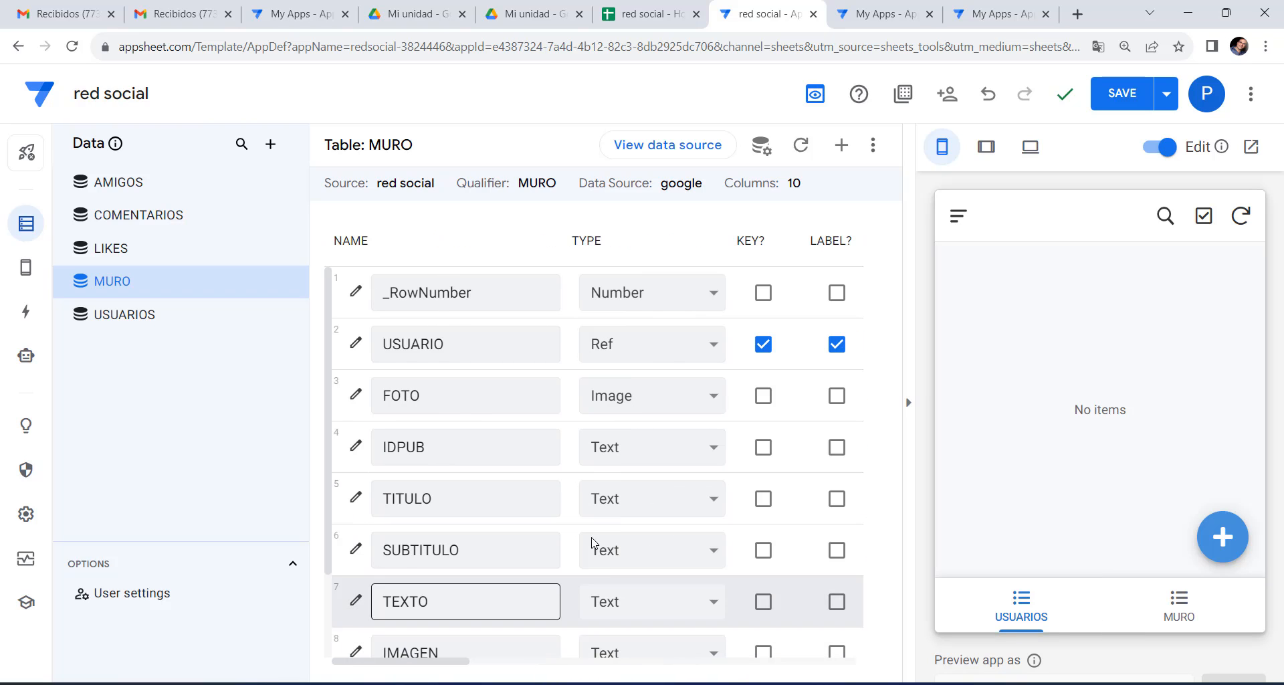
pyautogui.scroll(-2, 642, 568)
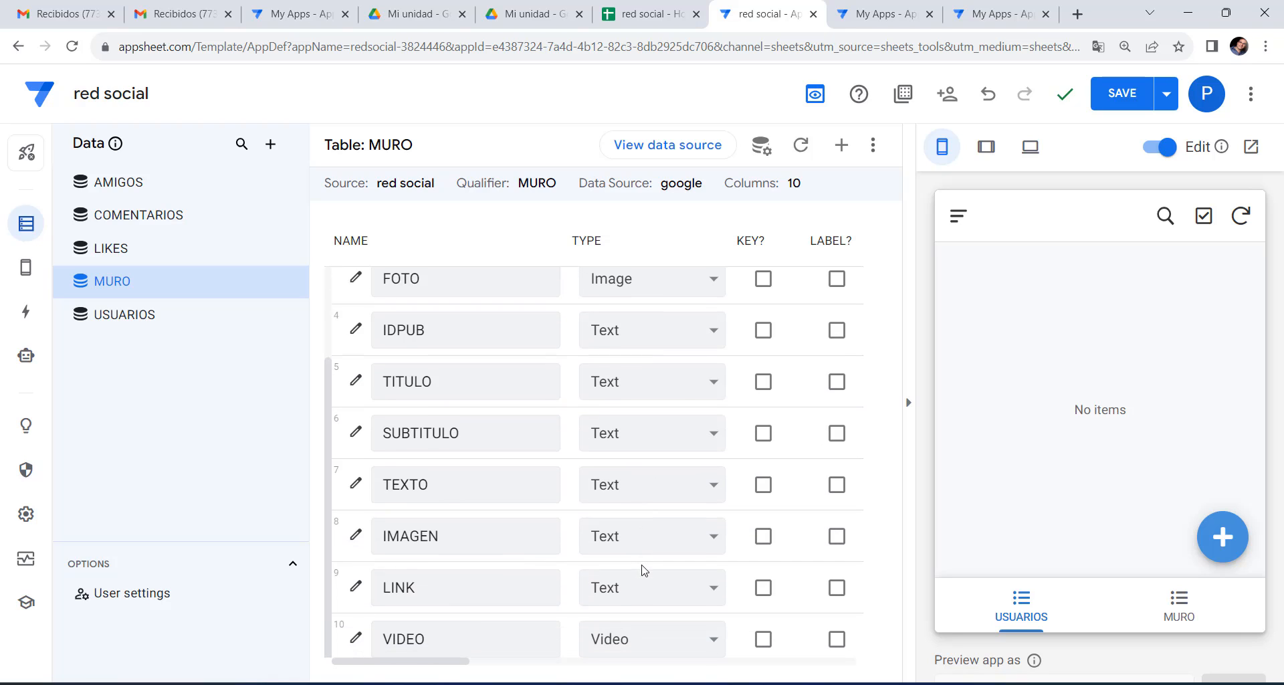
pyautogui.click(640, 501)
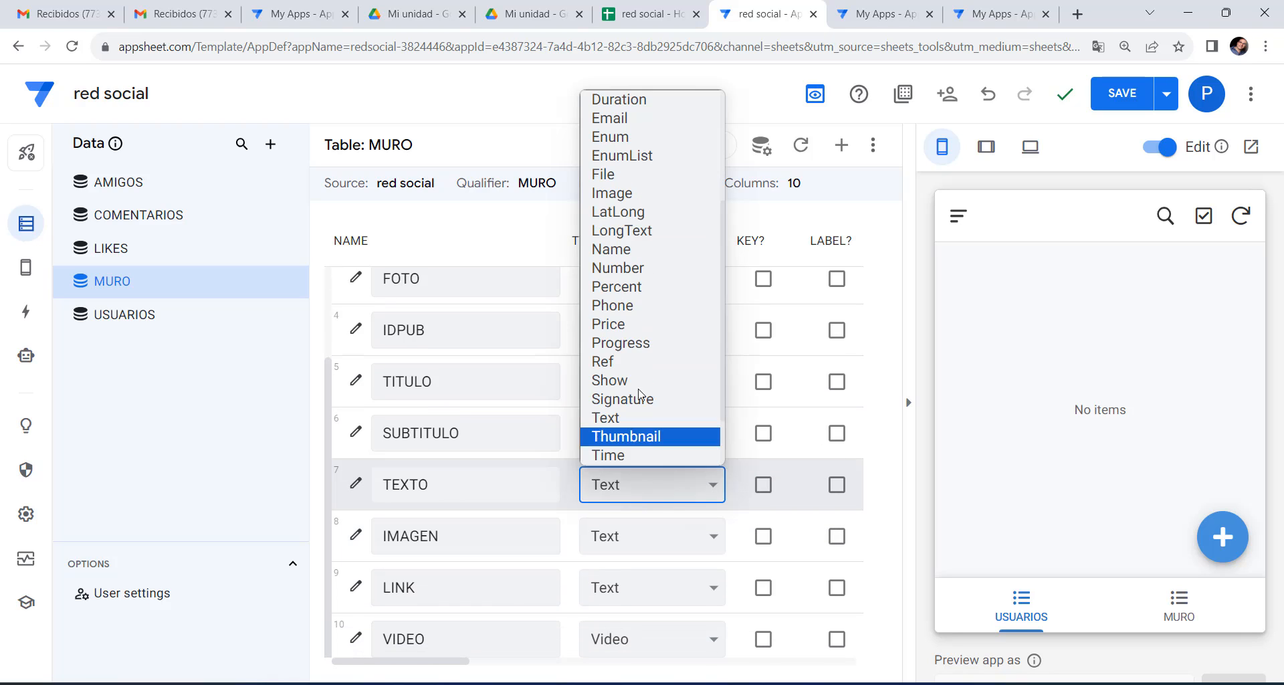
pyautogui.click(653, 231)
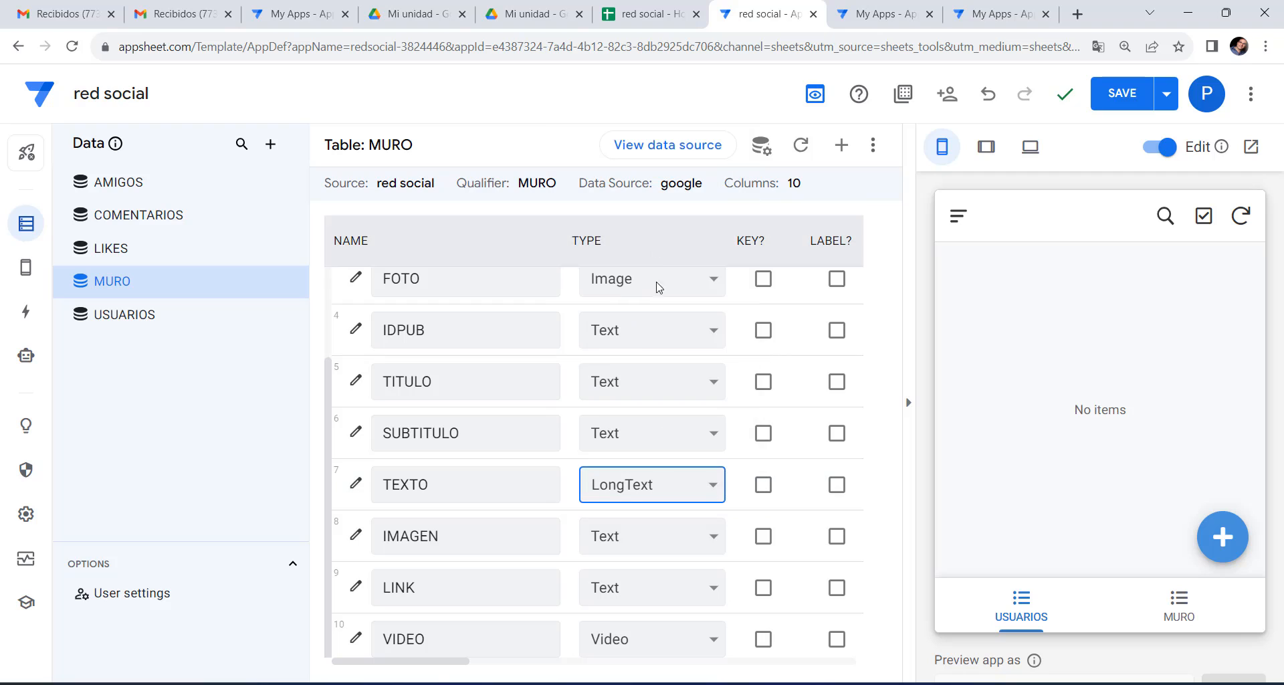
pyautogui.click(682, 533)
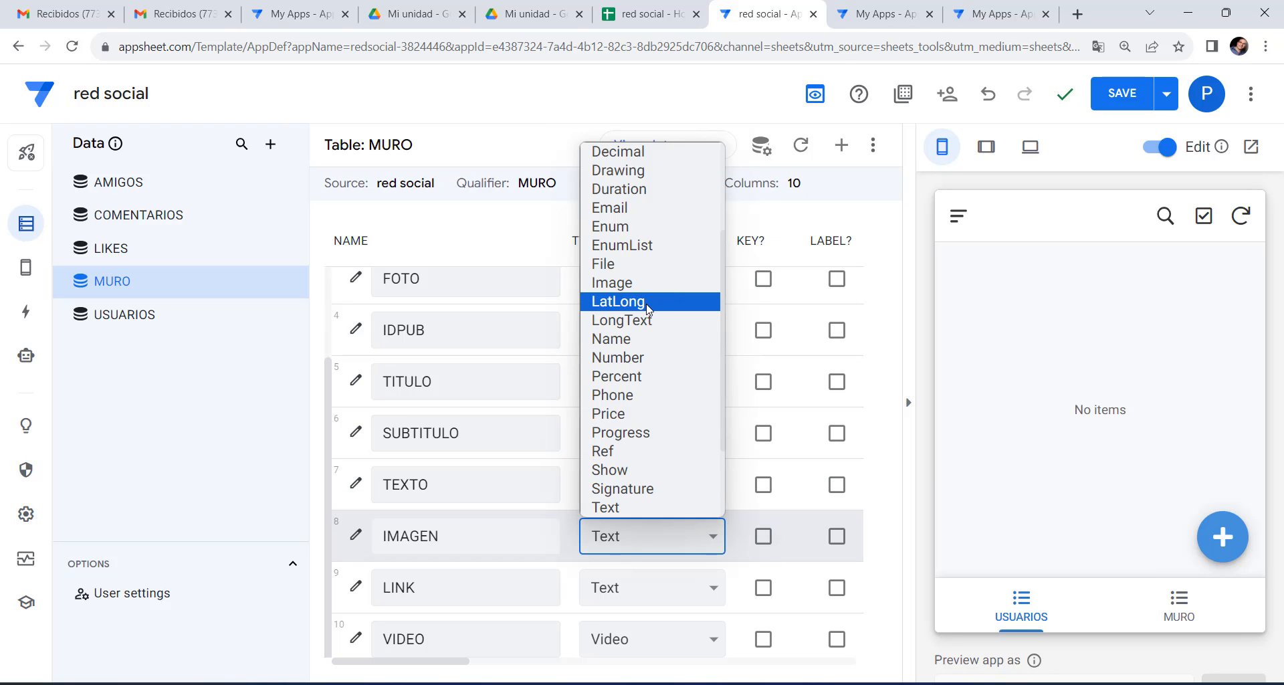
pyautogui.click(645, 282)
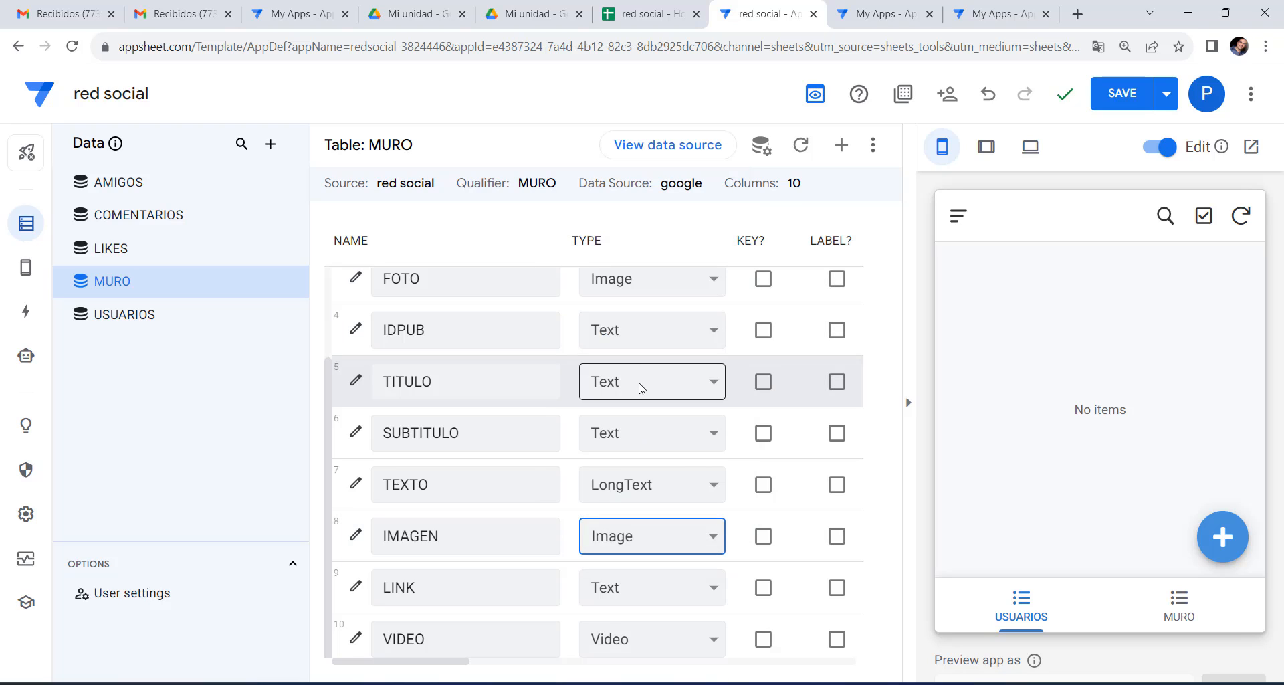
# Change the LINK column's type to Url.
pyautogui.scroll(2, 640, 389)
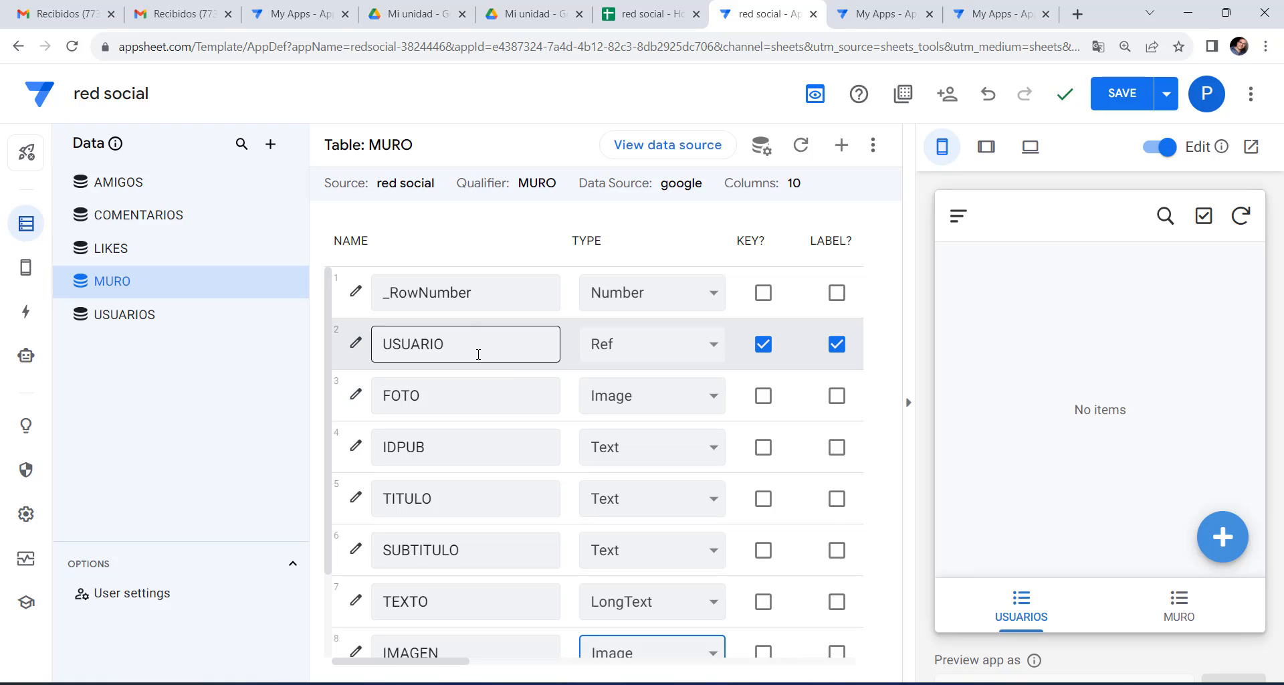
pyautogui.scroll(-2, 662, 542)
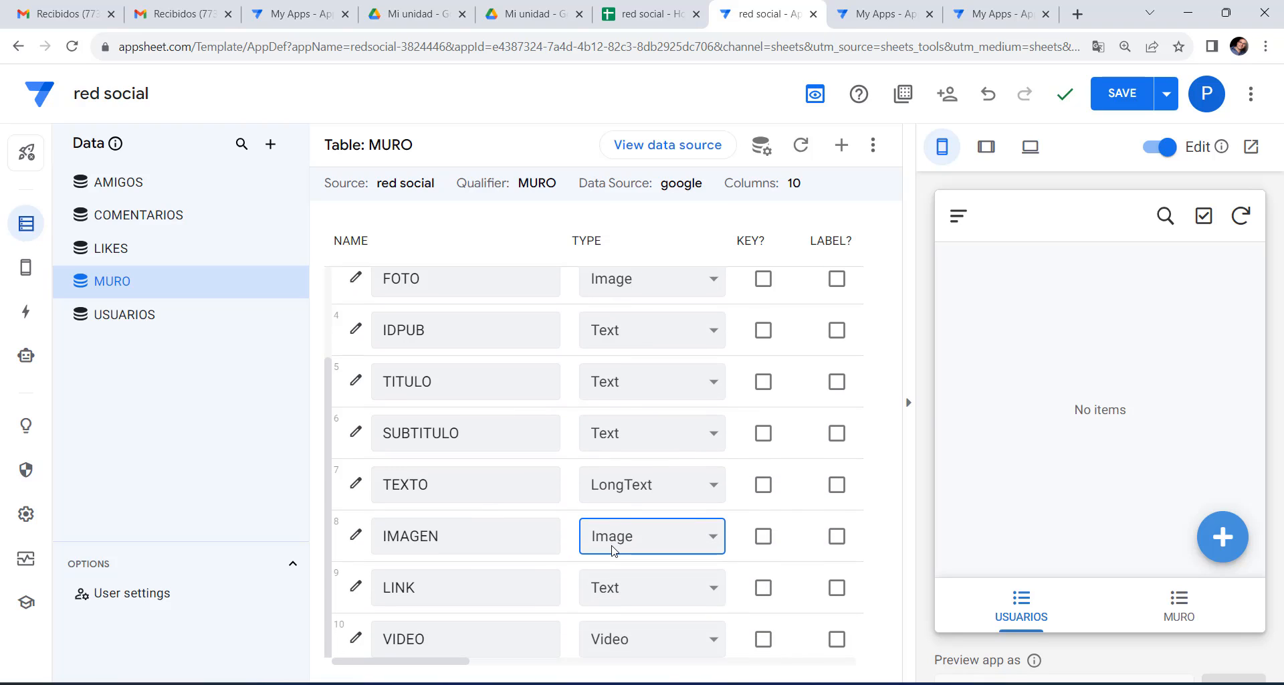
pyautogui.click(643, 594)
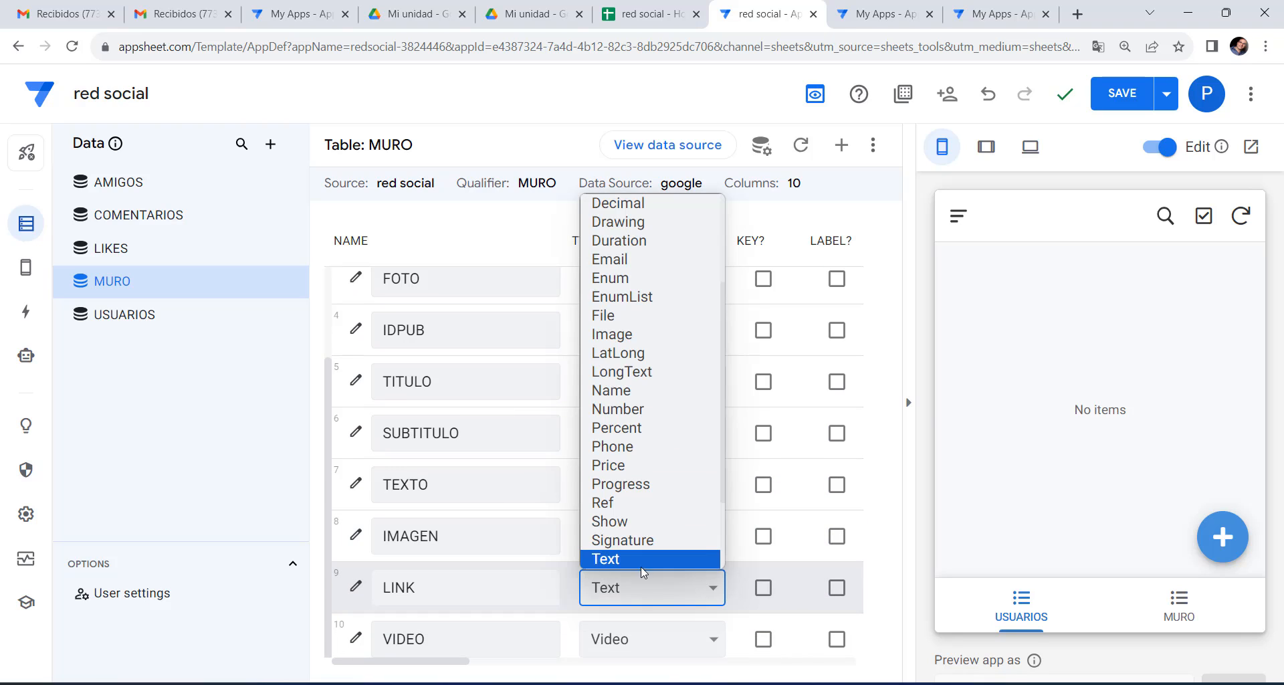
pyautogui.scroll(-2, 642, 522)
pyautogui.click(635, 502)
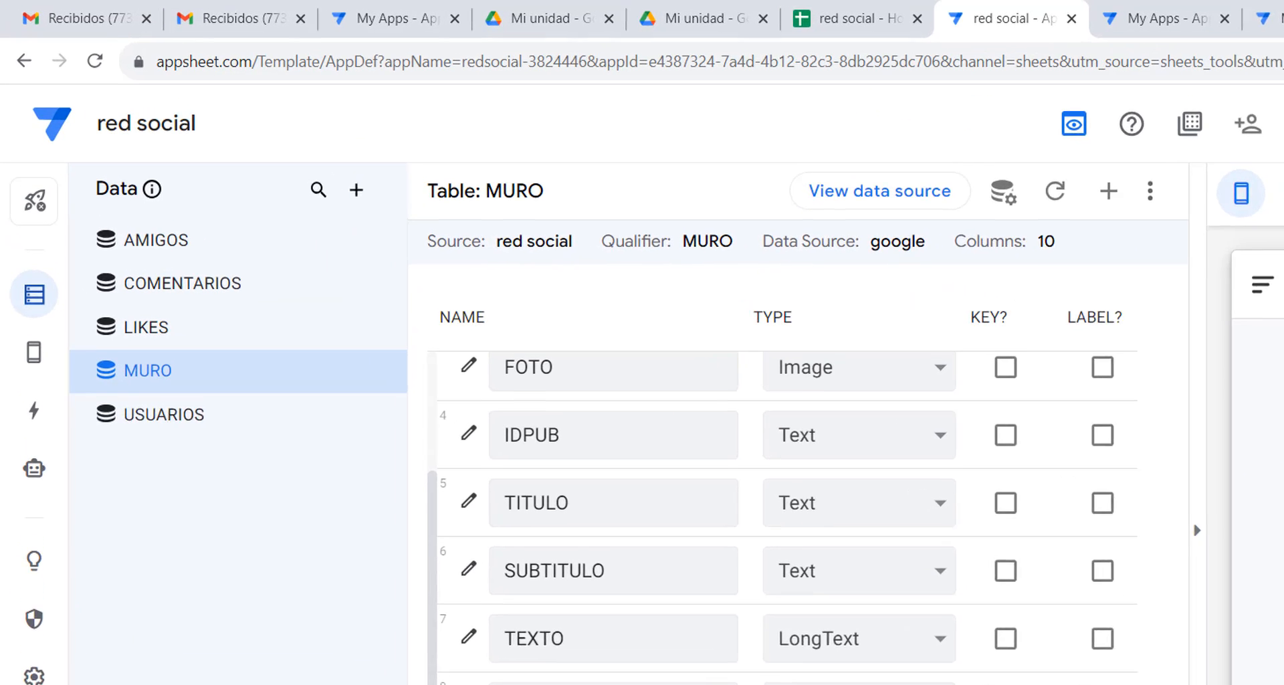
# Clear the UNIQUEID() initial value from IDUSUARIO in the USUARIOS table.
pyautogui.click(173, 436)
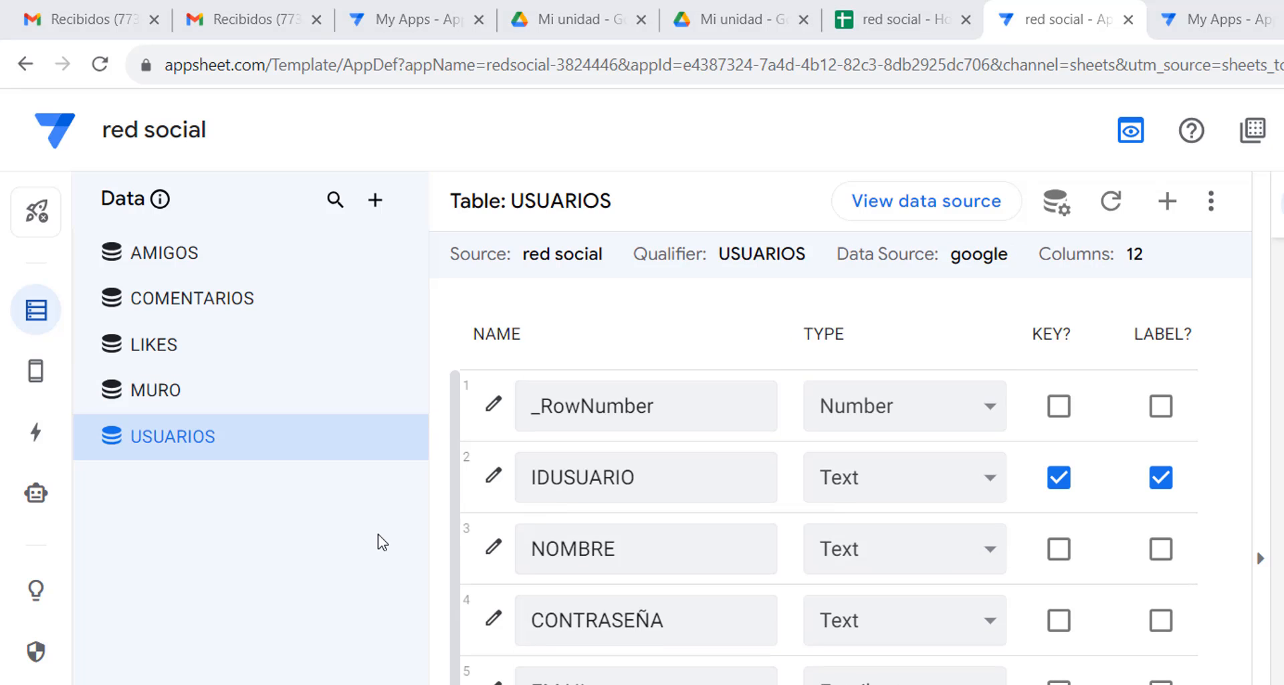
pyautogui.hscroll(10, 822, 508)
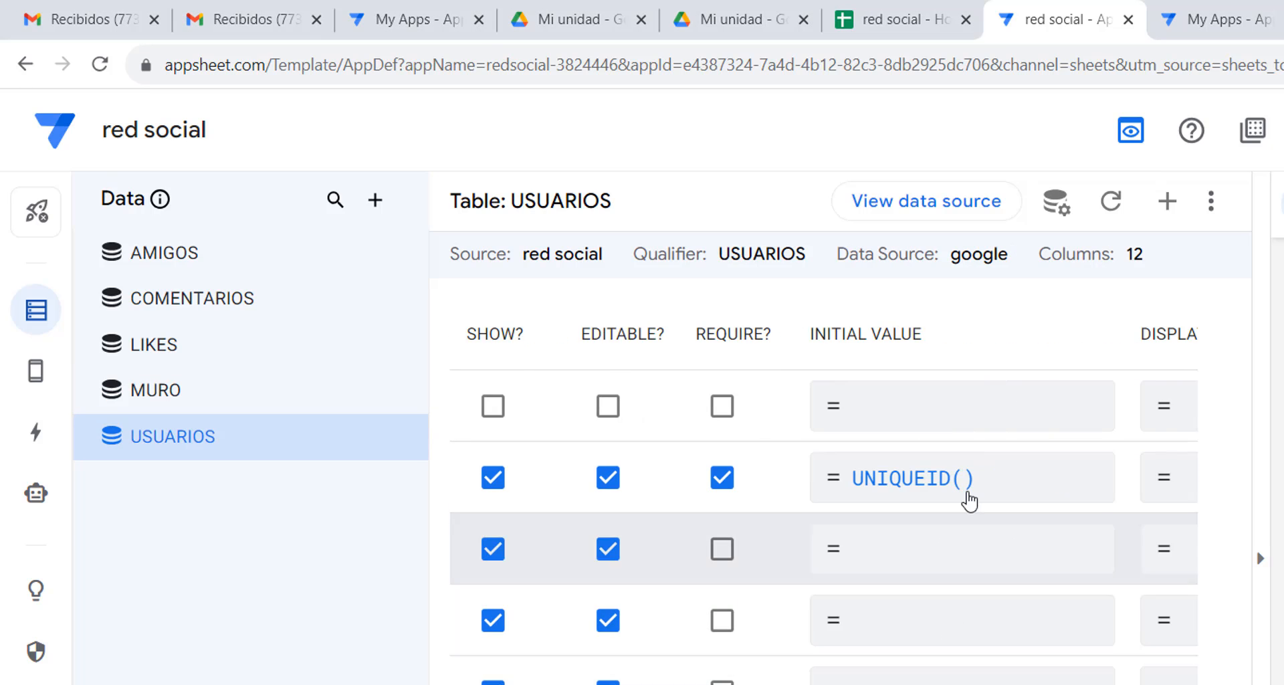
pyautogui.click(970, 497)
pyautogui.moveTo(519, 330); pyautogui.dragTo(268, 320)
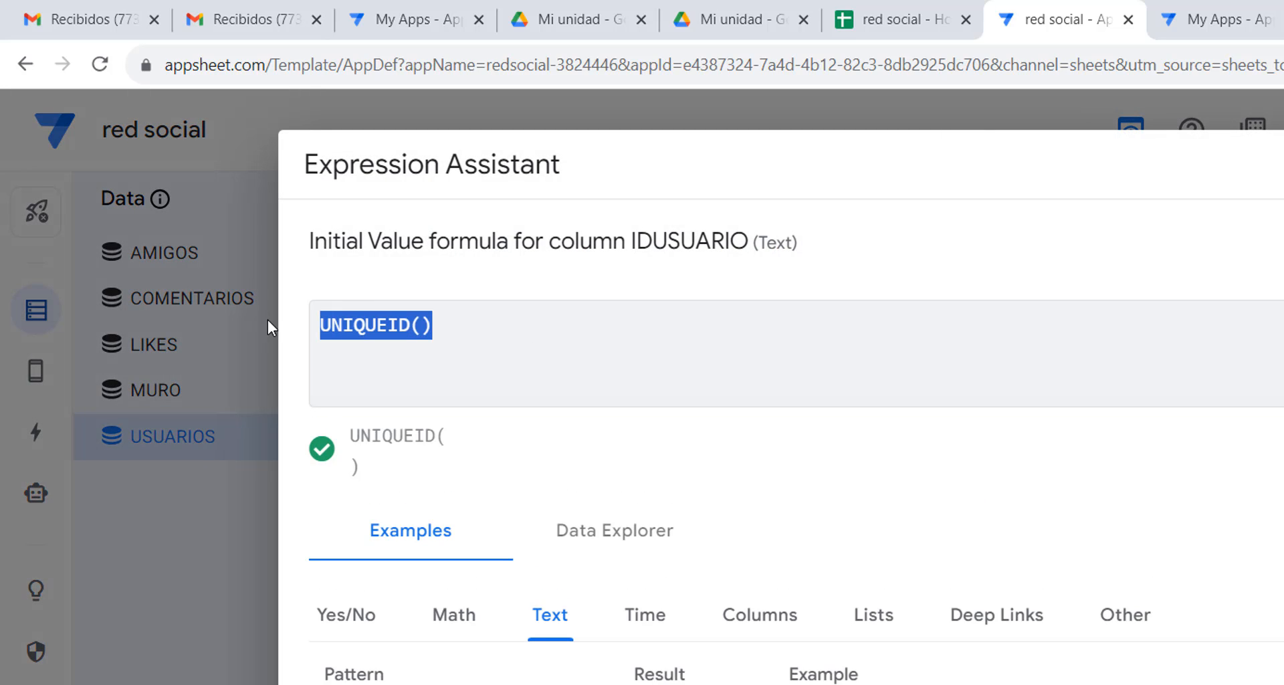
pyautogui.press('BackSpace')
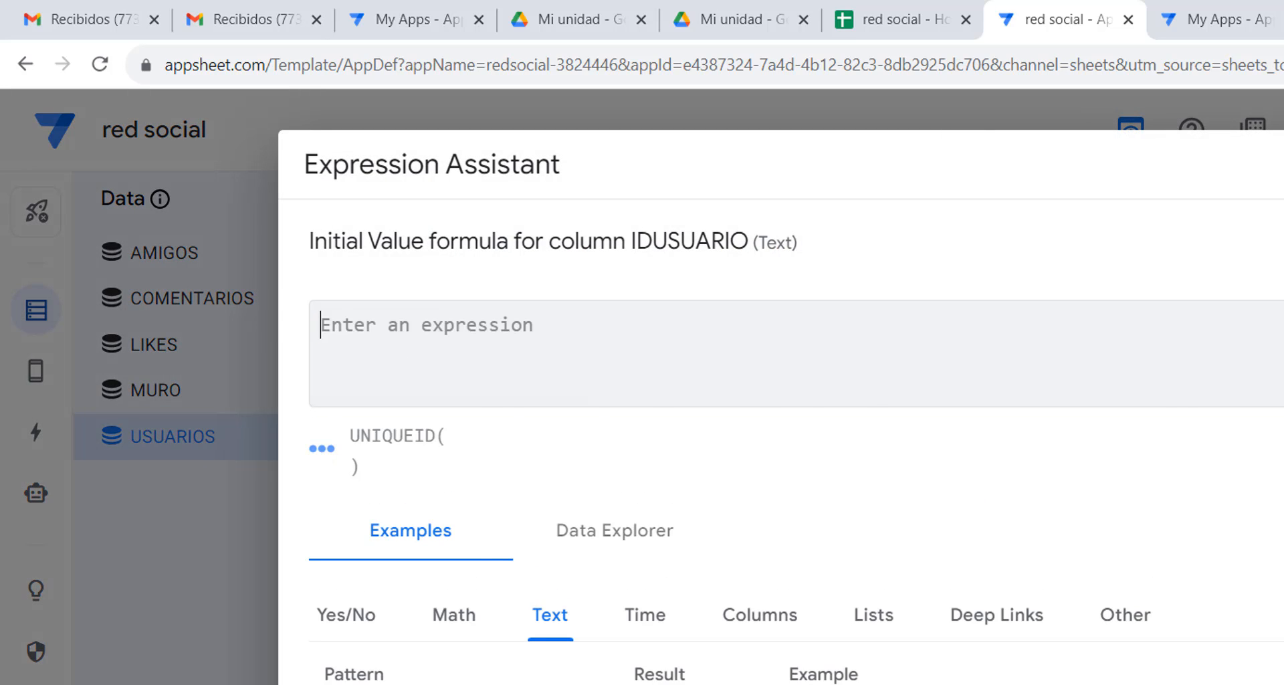
pyautogui.click(1283, 683)
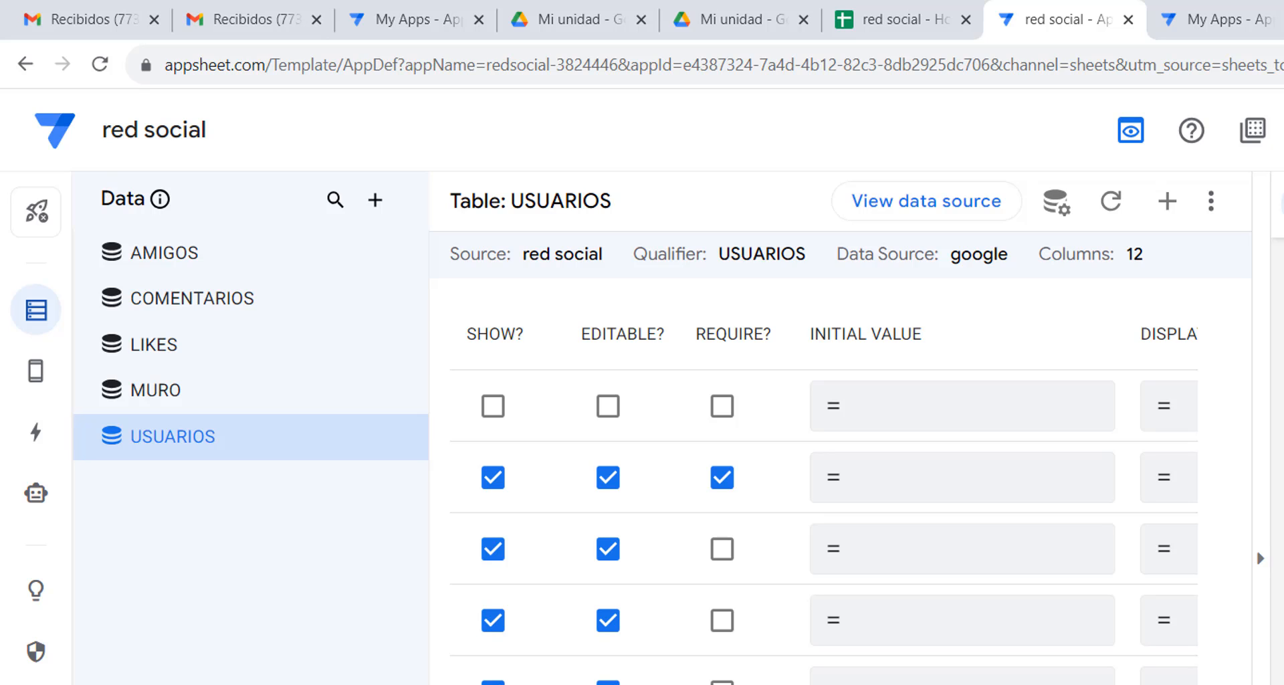
pyautogui.hscroll(-10, 824, 509)
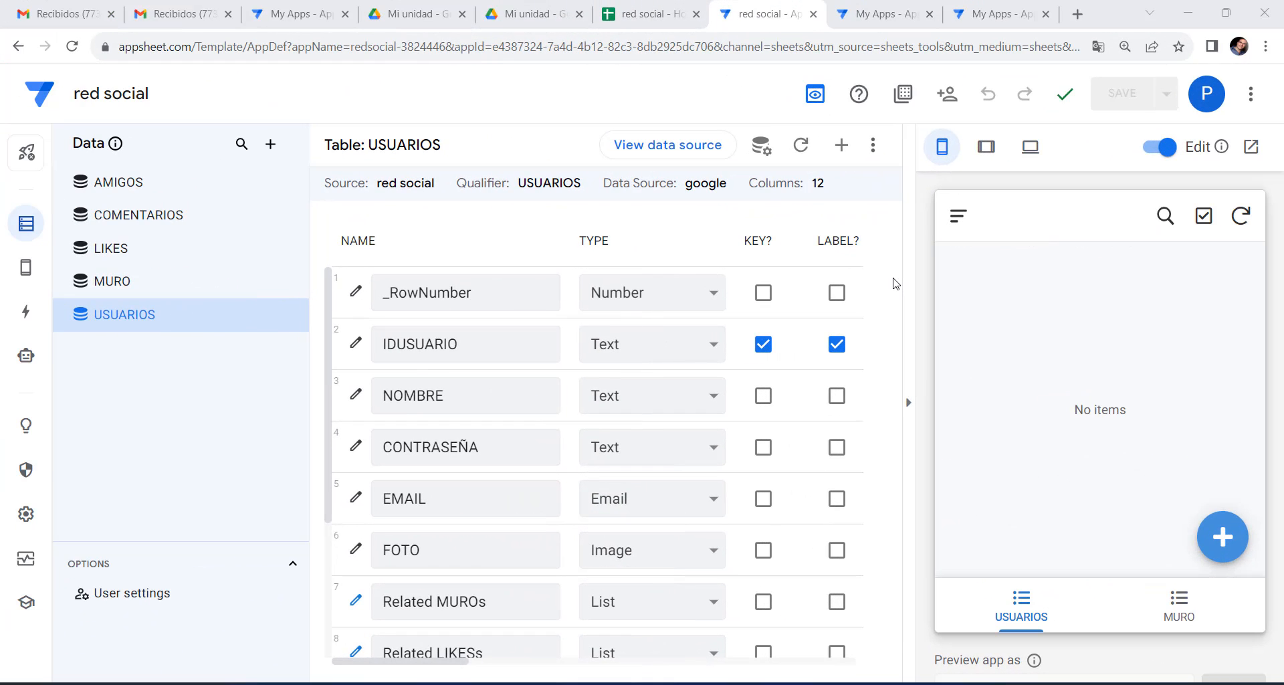
# Switch the MURO view's type from deck to card in the Views settings.
pyautogui.moveTo(24, 268)
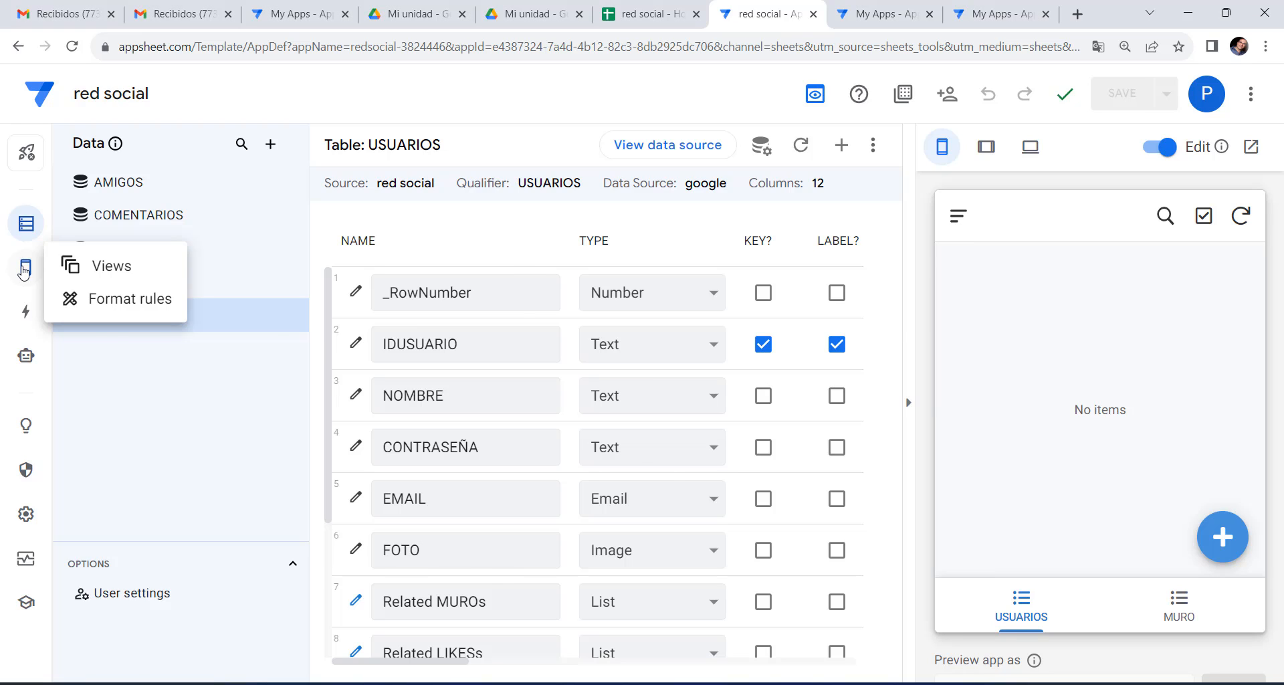
pyautogui.click(24, 269)
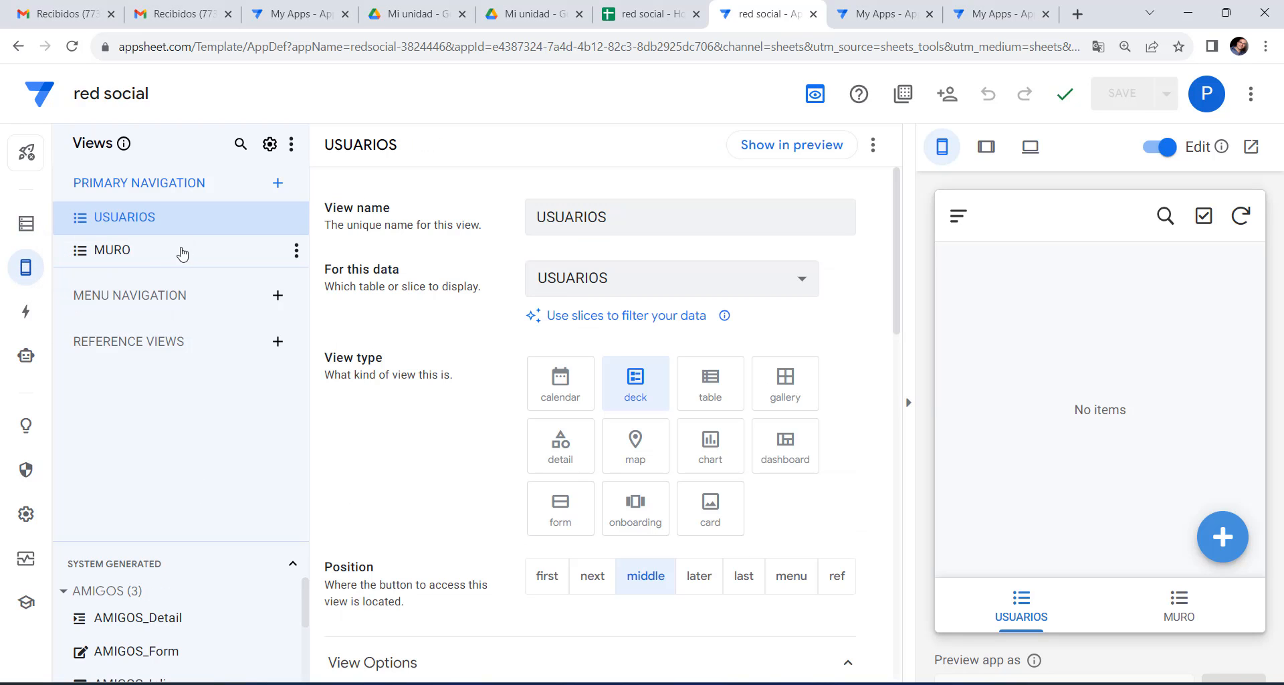
pyautogui.click(144, 258)
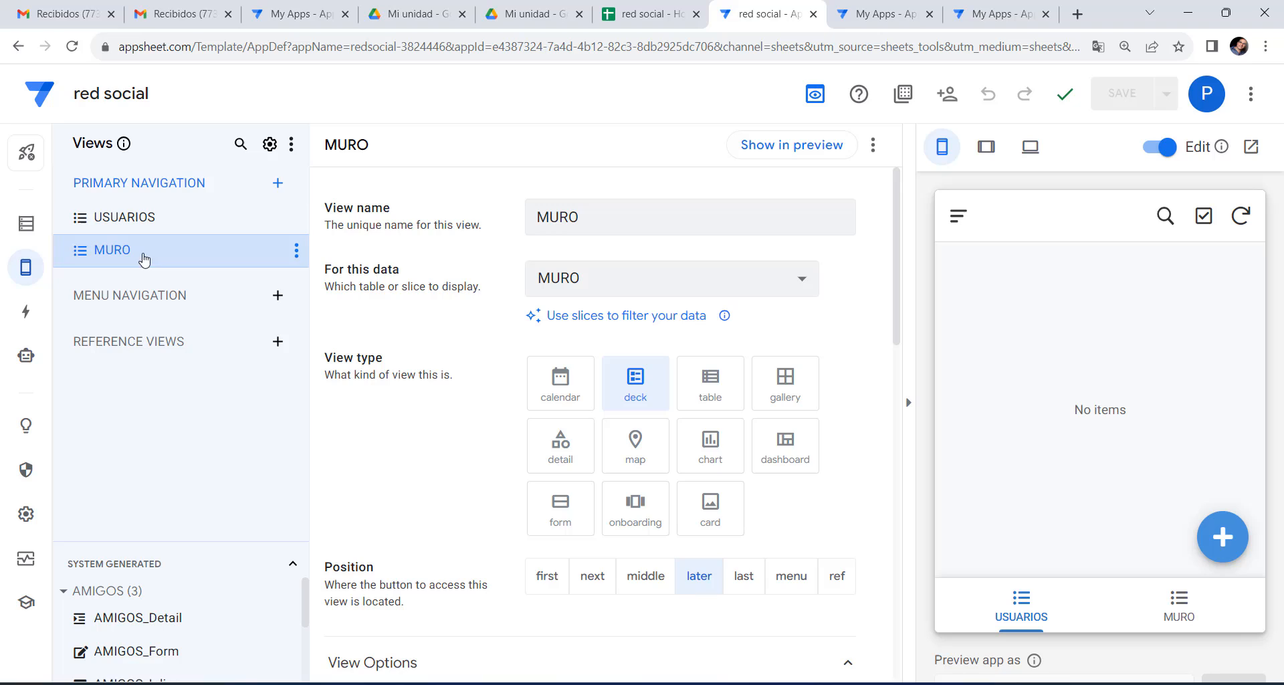
pyautogui.click(153, 215)
pyautogui.click(136, 256)
pyautogui.click(716, 521)
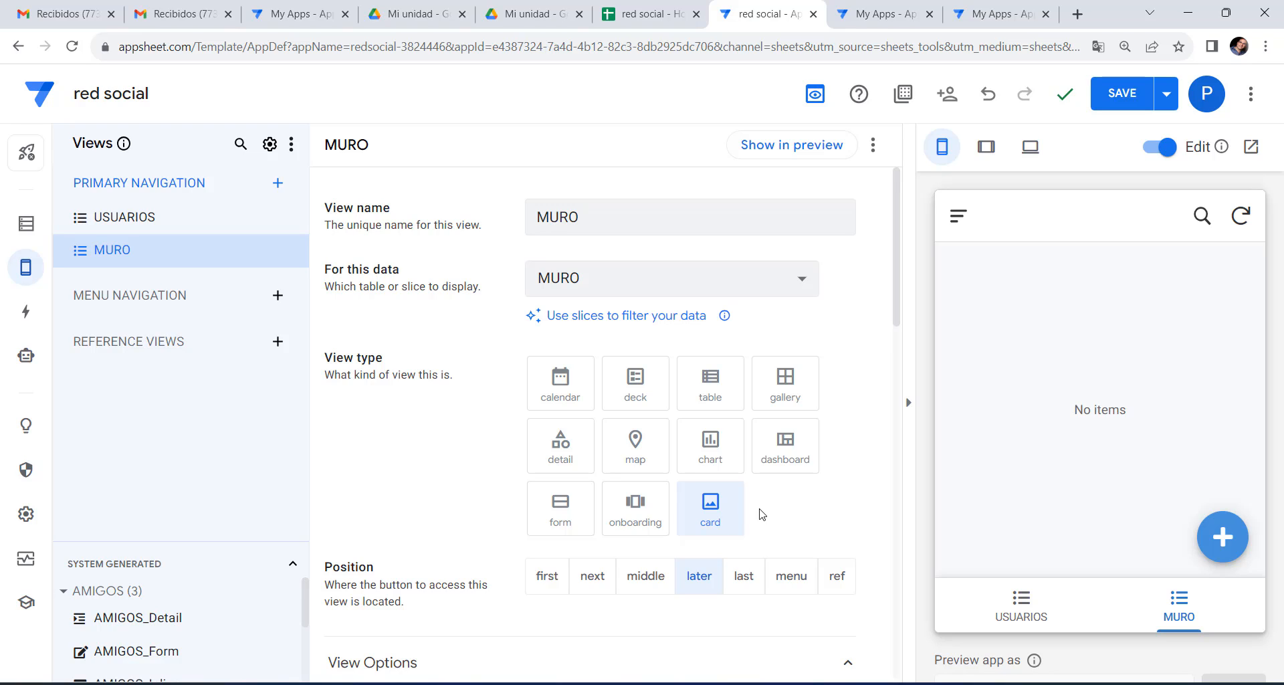
# Start a new wall post in the preview with image maxresdefault (2).jpg.
pyautogui.click(1230, 535)
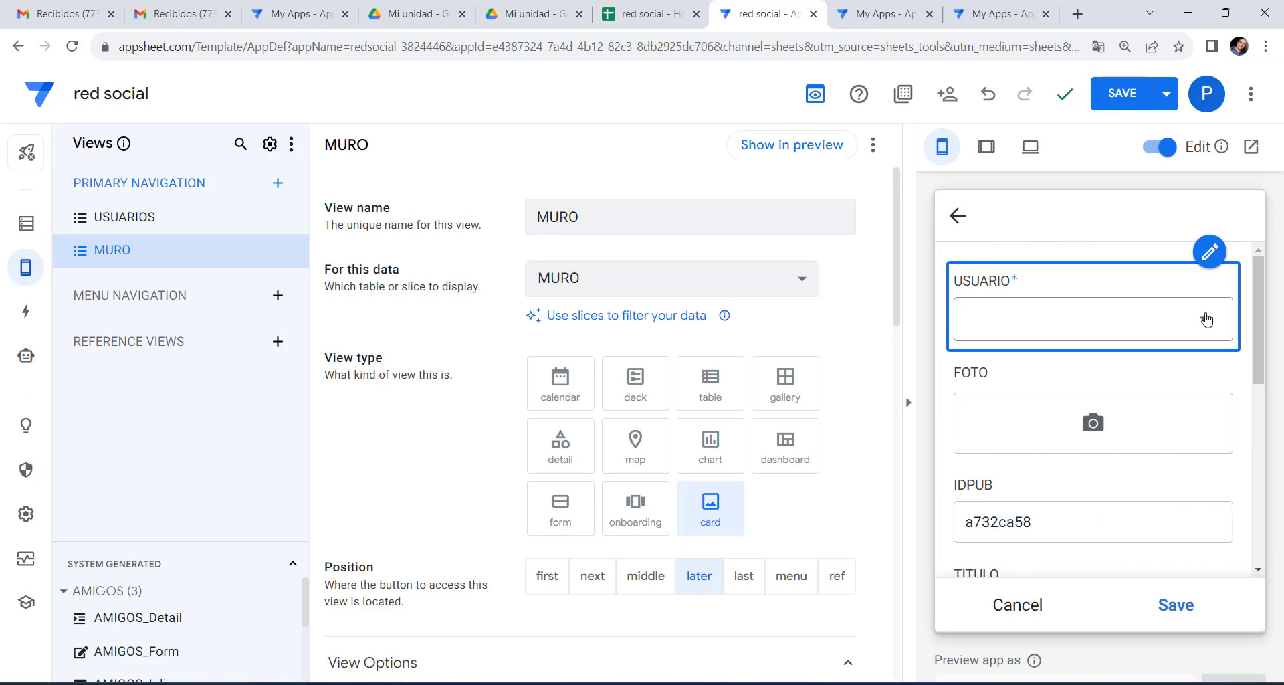
pyautogui.scroll(-5, 1110, 335)
pyautogui.click(1094, 428)
pyautogui.click(69, 217)
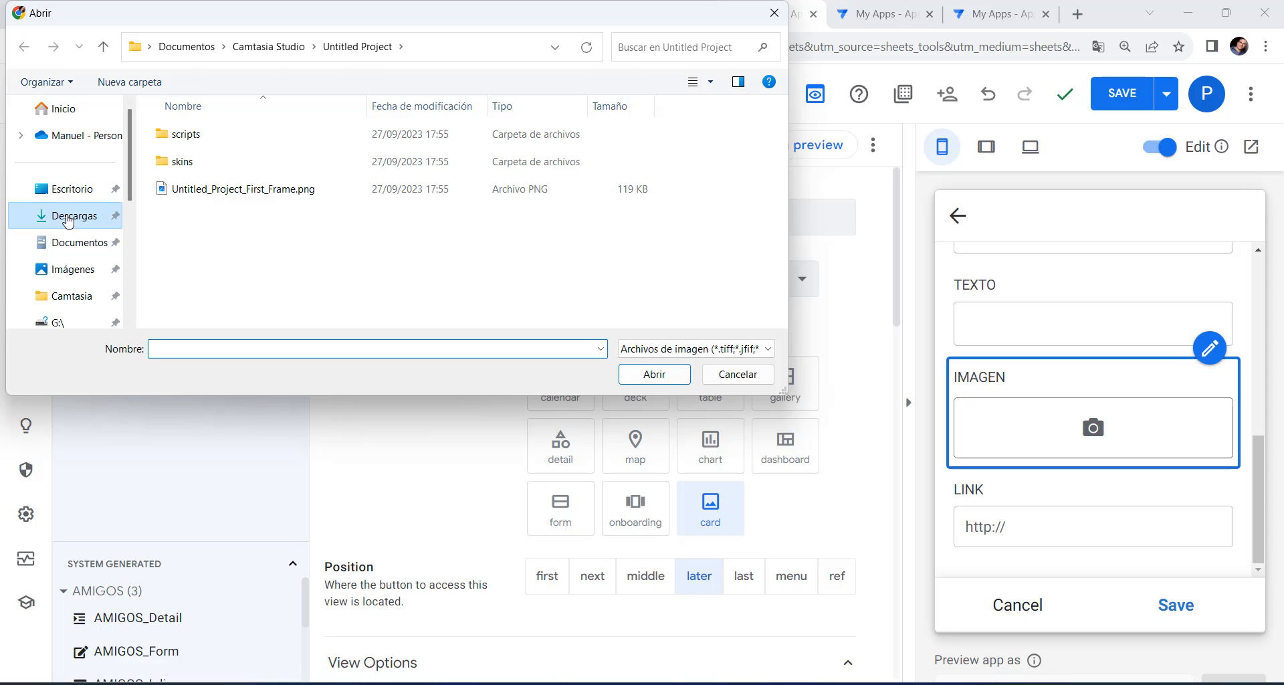
pyautogui.doubleClick(195, 161)
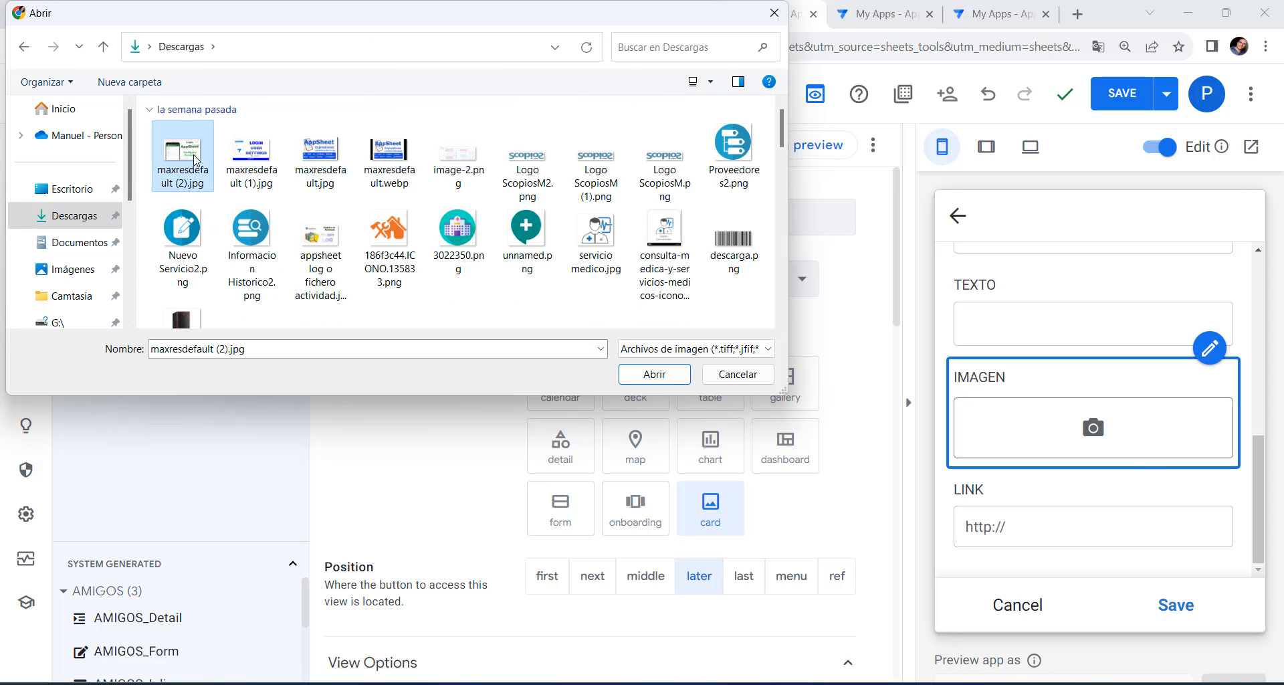
# Enter text PRUEBA and link APPSHEET.ES, then attempt to save the post.
pyautogui.click(1017, 329)
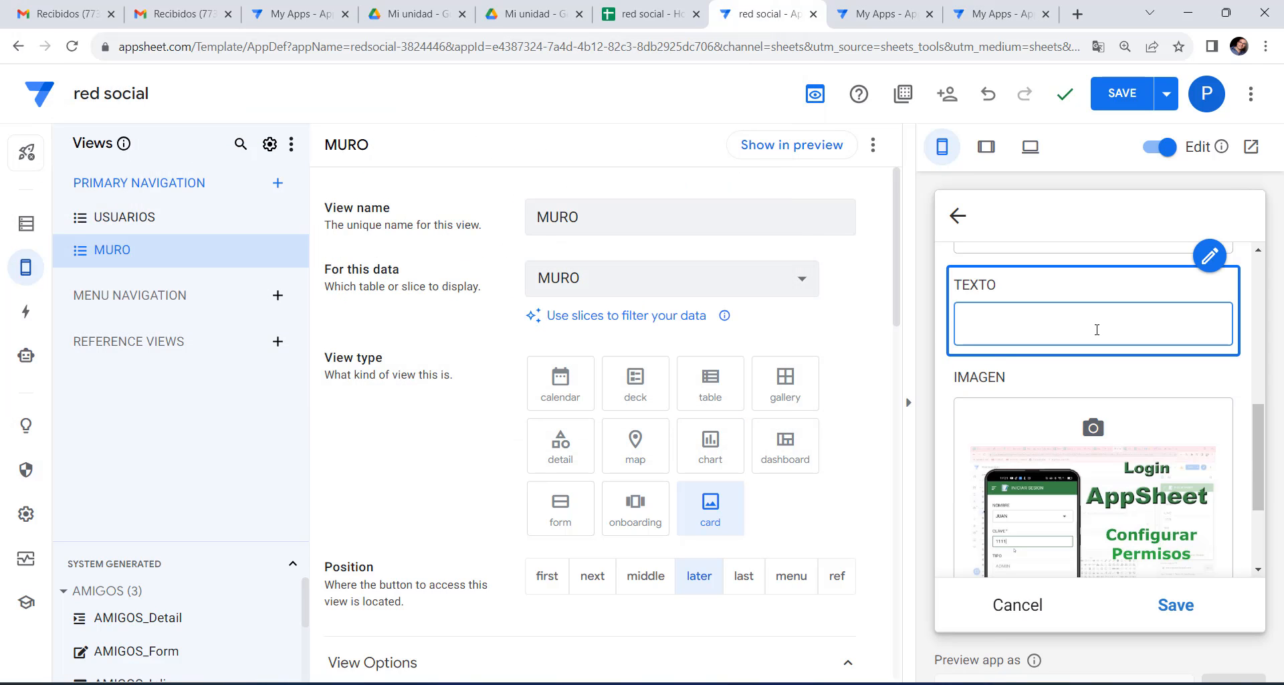
pyautogui.write('PRUEBA')
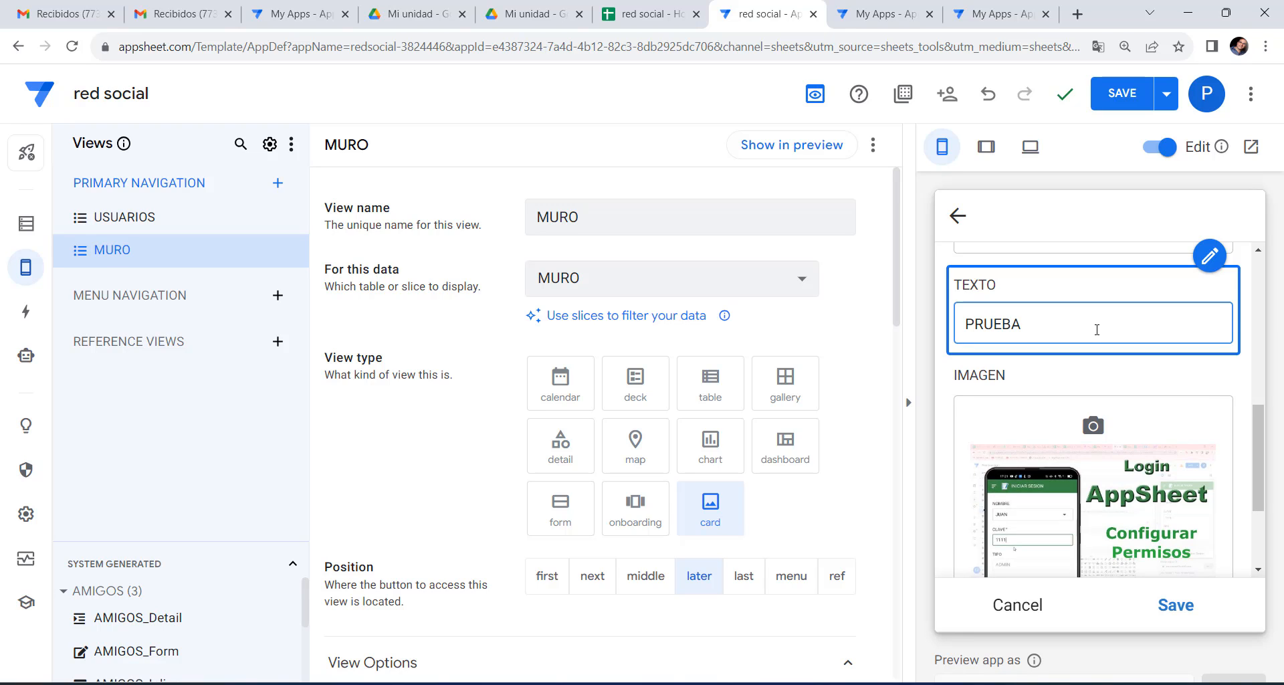
pyautogui.scroll(3, 1096, 329)
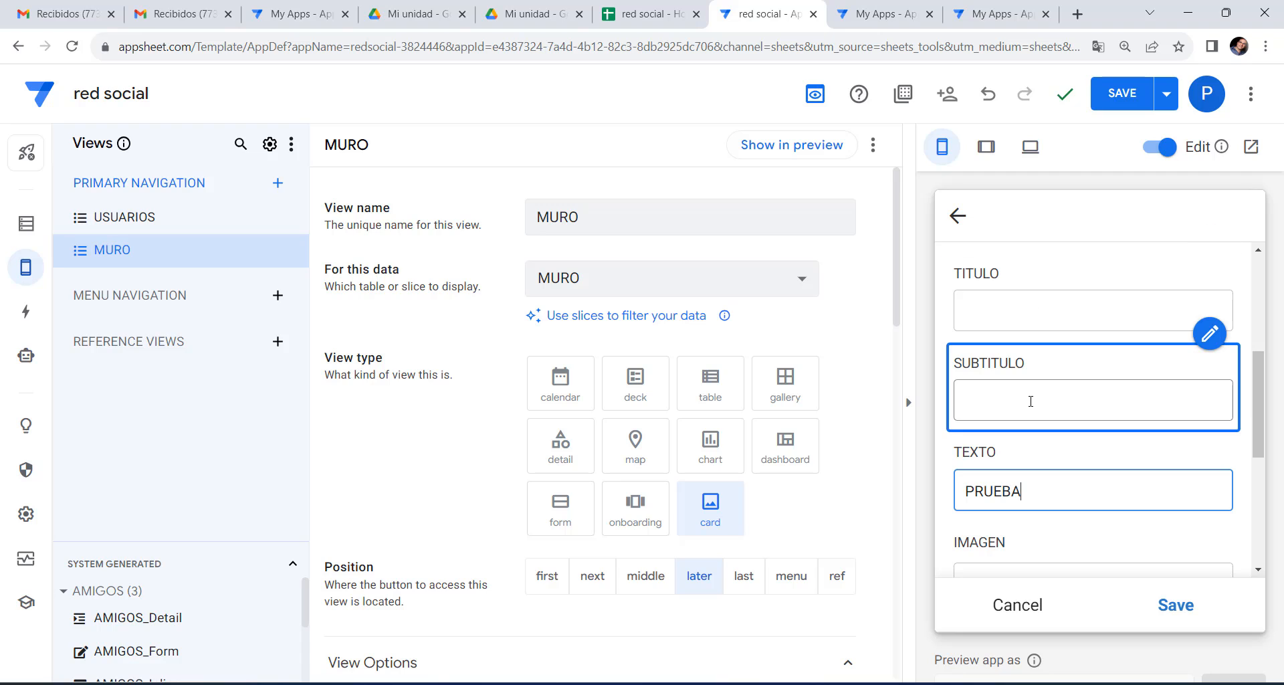
pyautogui.scroll(-5, 1032, 404)
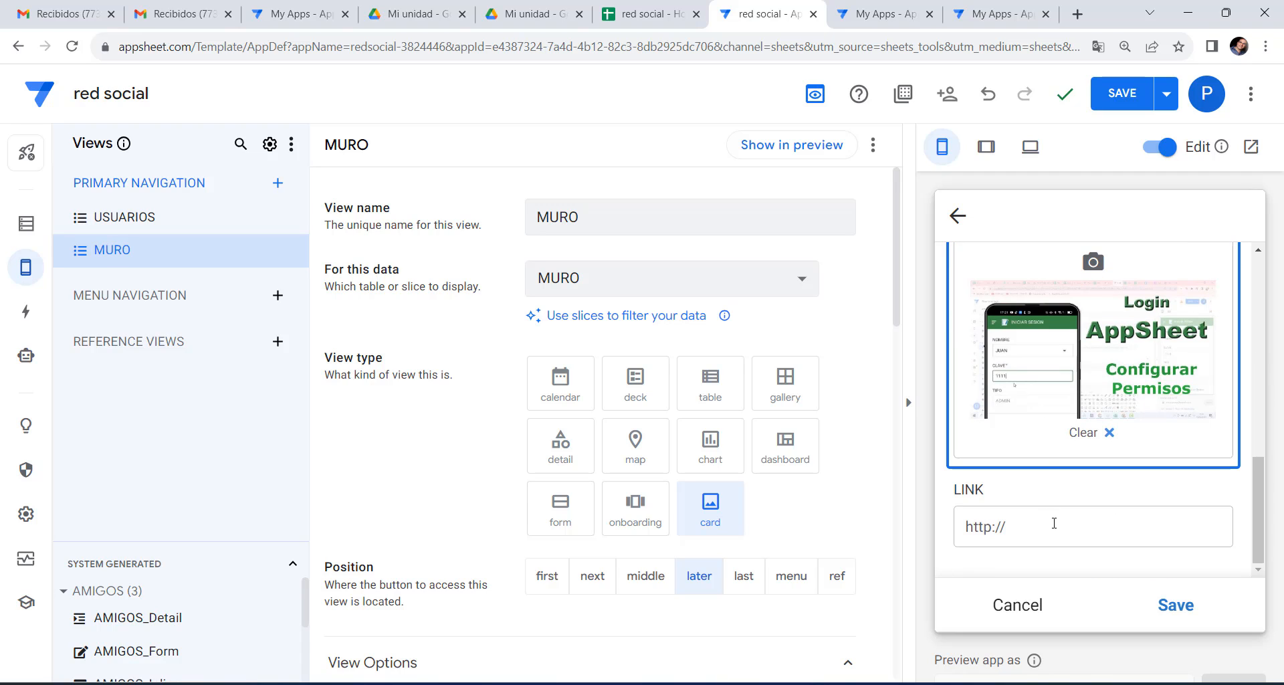
pyautogui.click(1059, 530)
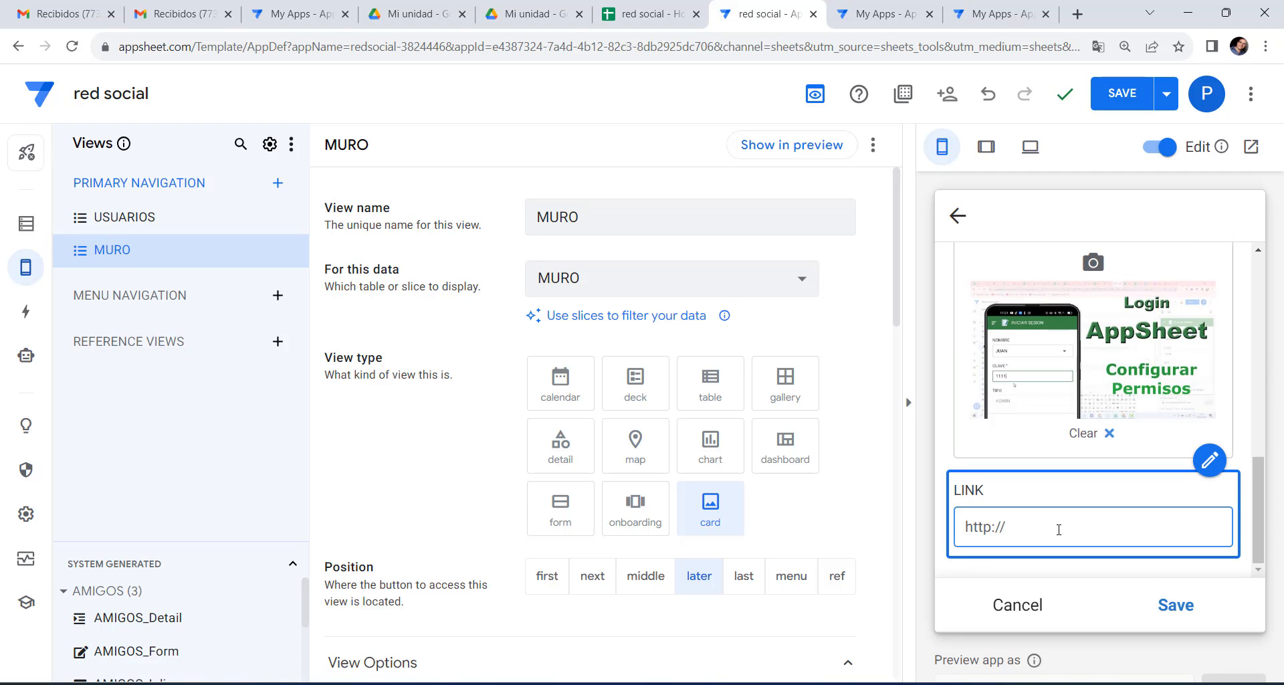
pyautogui.write('APPSHEET.ES')
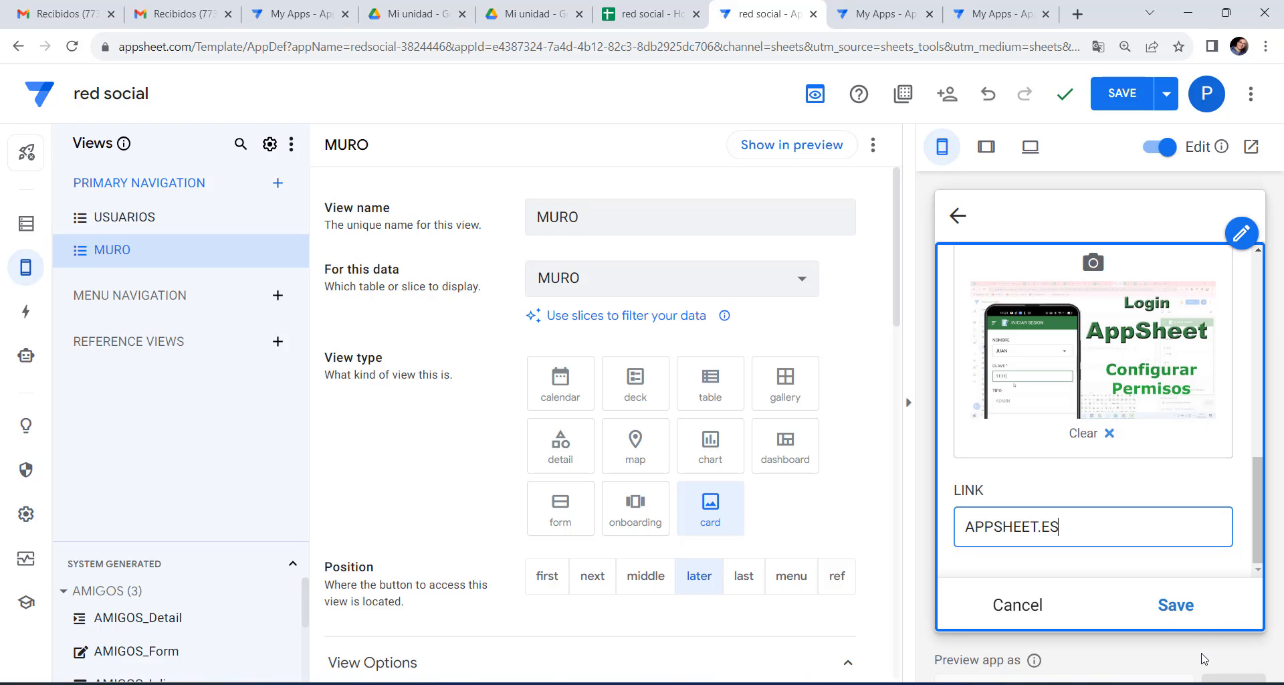
pyautogui.click(1176, 605)
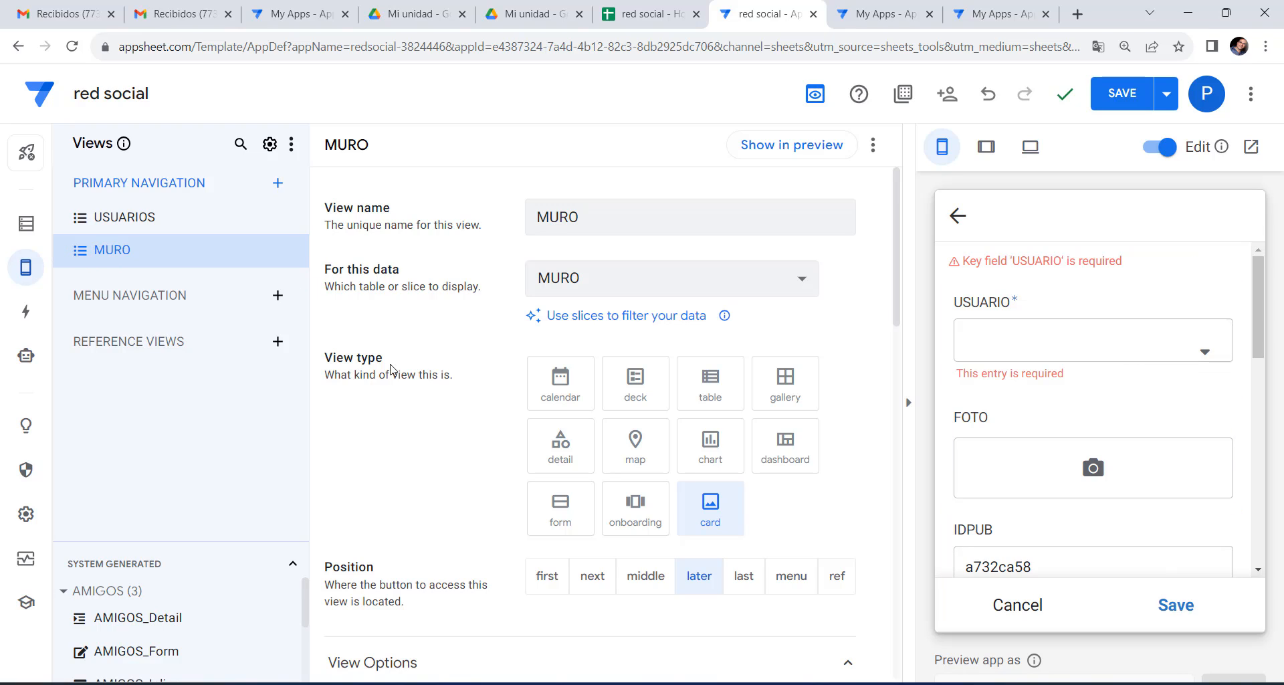
# In the MURO table, make IDPUB the key instead of USUARIO and hide IDPUB.
pyautogui.click(27, 224)
pyautogui.moveTo(432, 661)
pyautogui.mouseDown()
pyautogui.moveTo(560, 679)
pyautogui.moveTo(440, 668)
pyautogui.mouseUp()
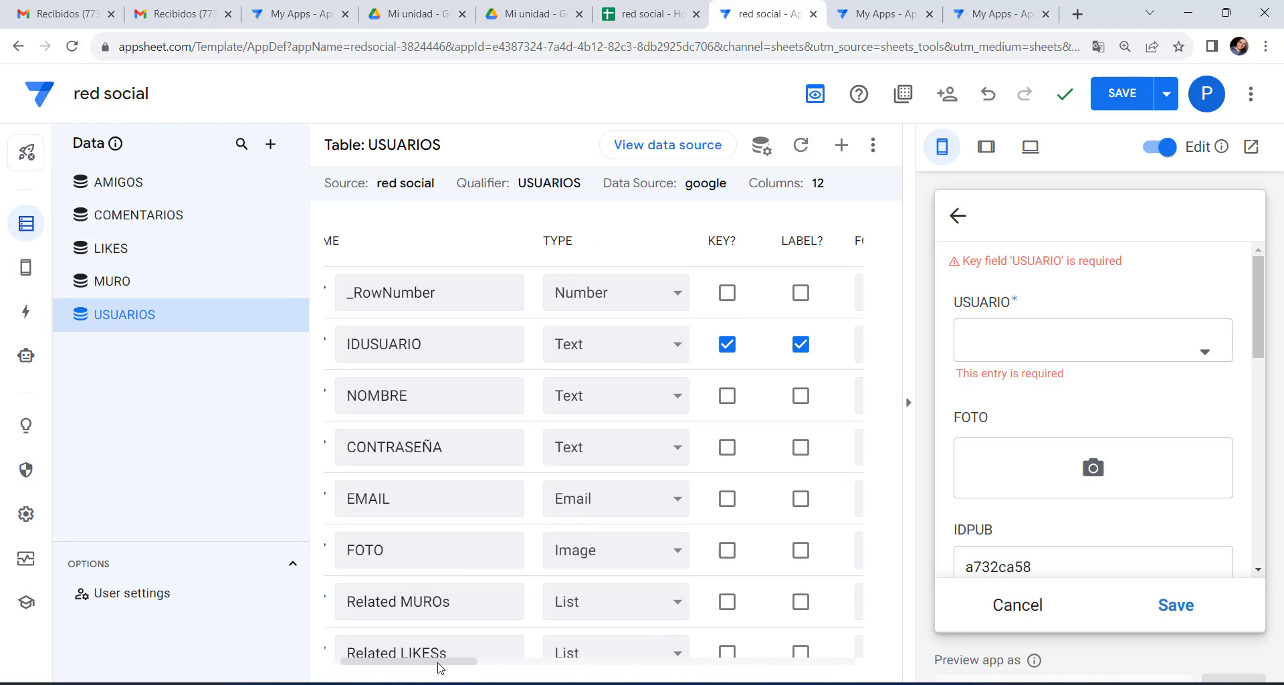
pyautogui.click(135, 280)
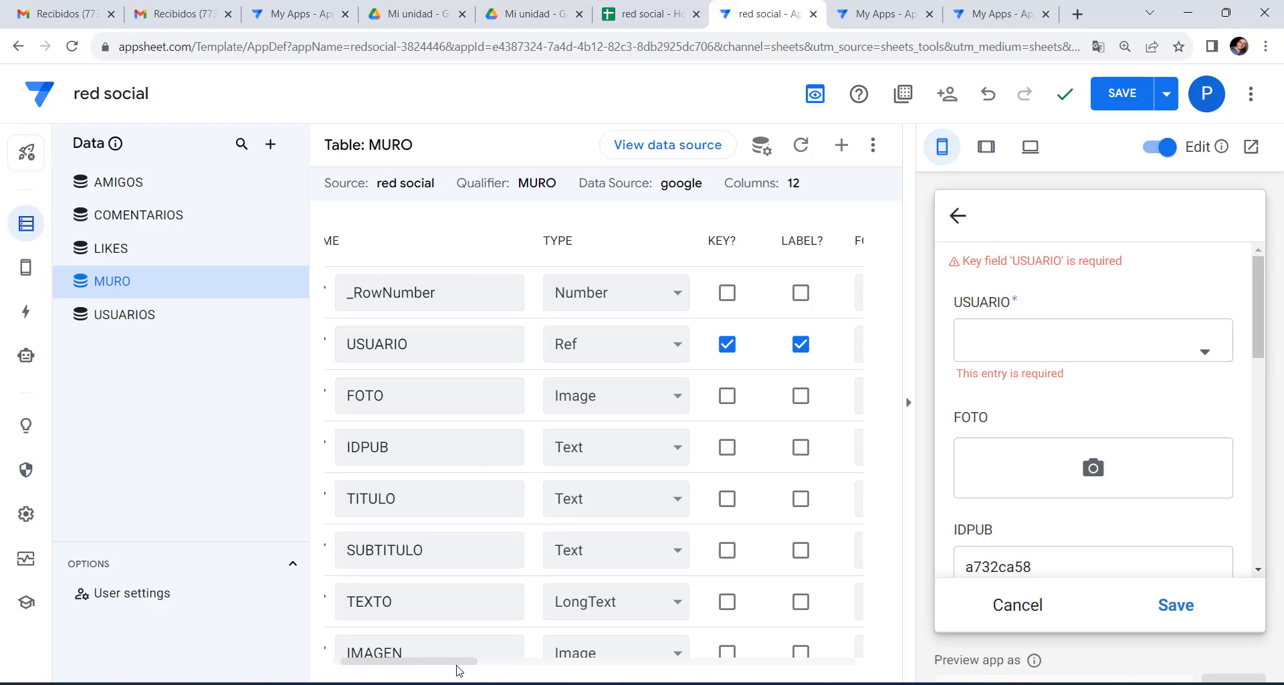
pyautogui.click(727, 447)
pyautogui.click(727, 343)
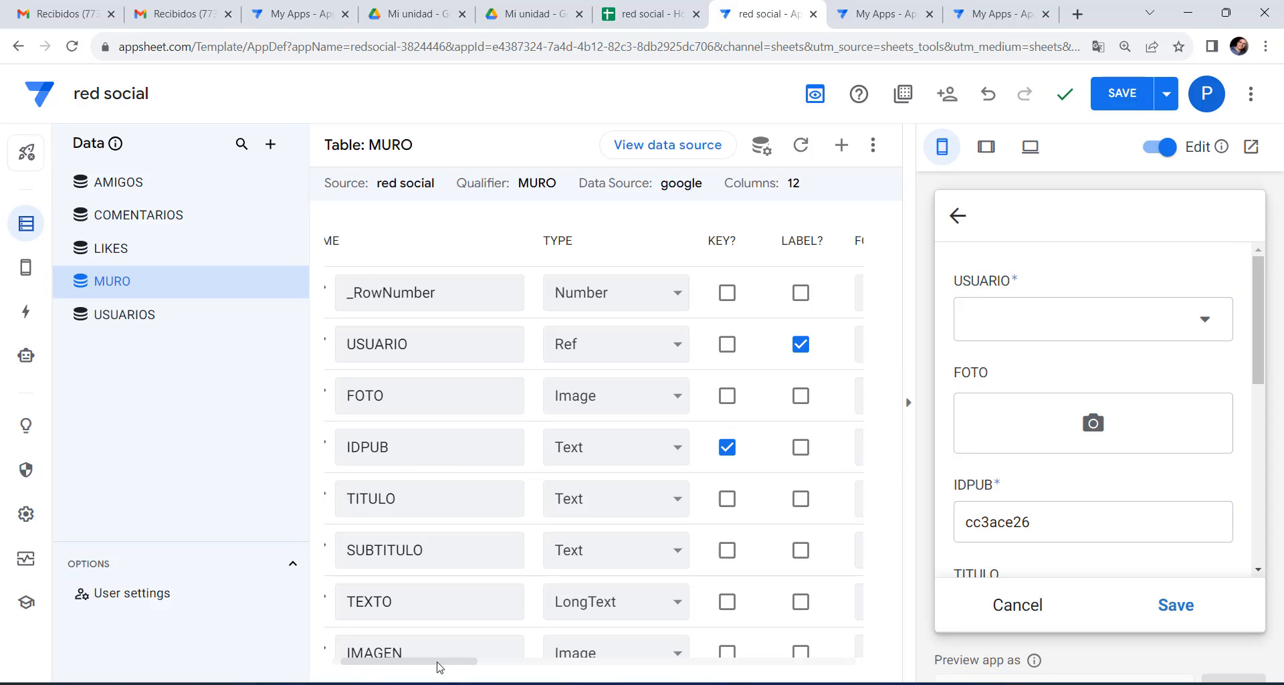
pyautogui.moveTo(439, 667); pyautogui.dragTo(532, 667)
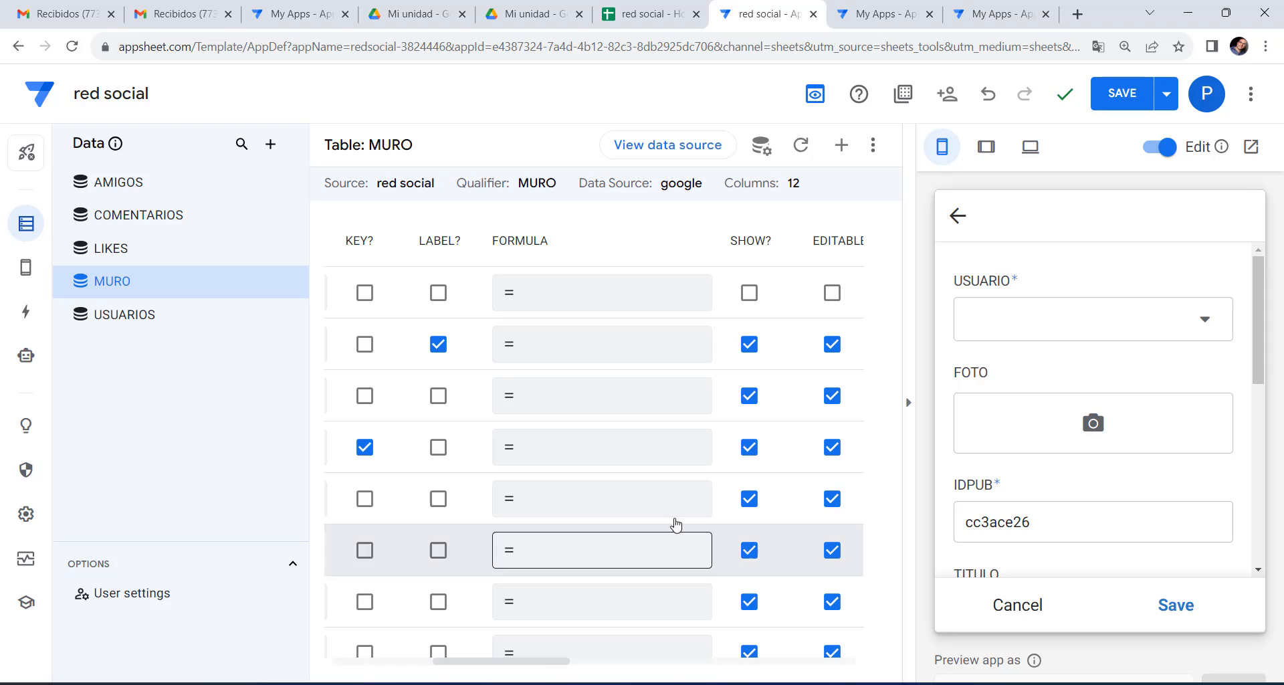
pyautogui.click(749, 447)
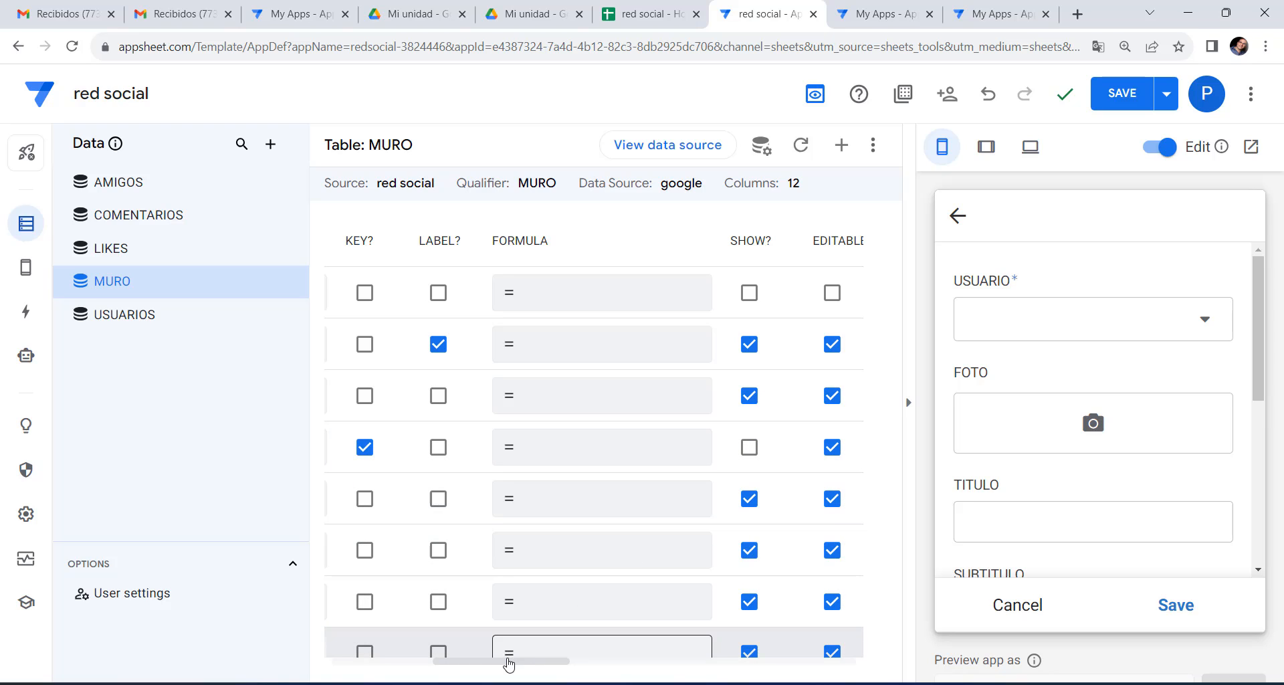
pyautogui.moveTo(504, 668); pyautogui.dragTo(402, 667)
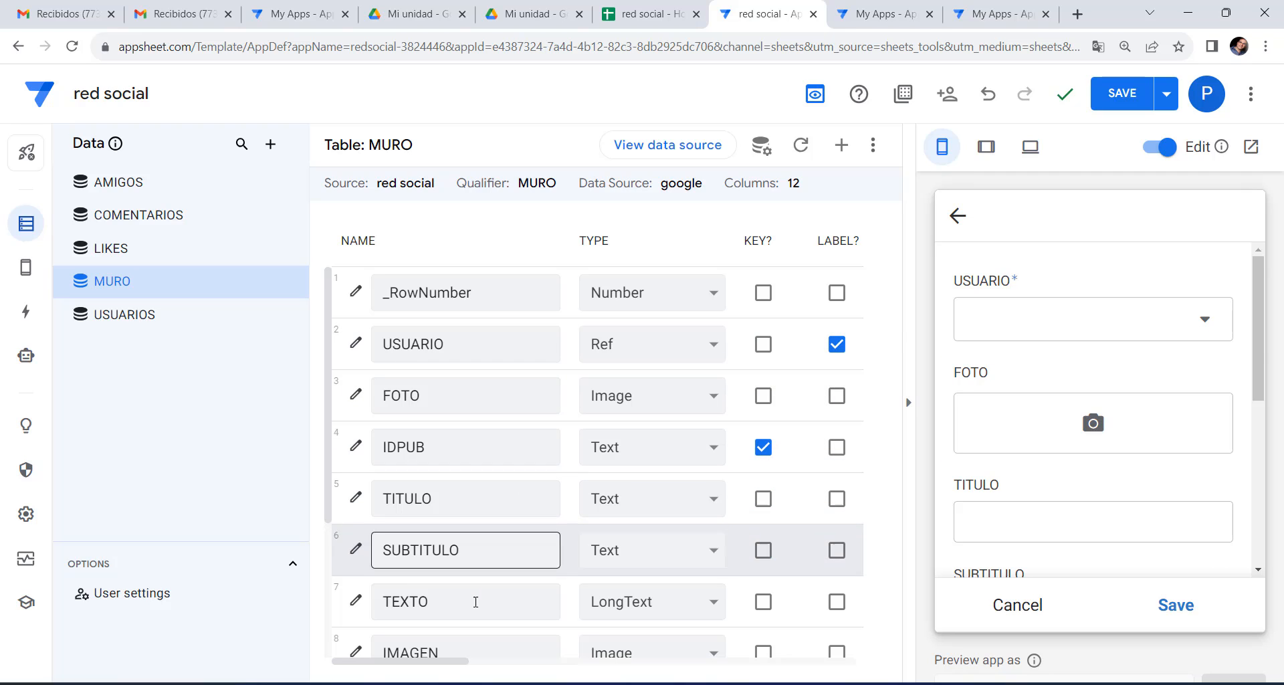
pyautogui.moveTo(433, 666); pyautogui.dragTo(353, 664)
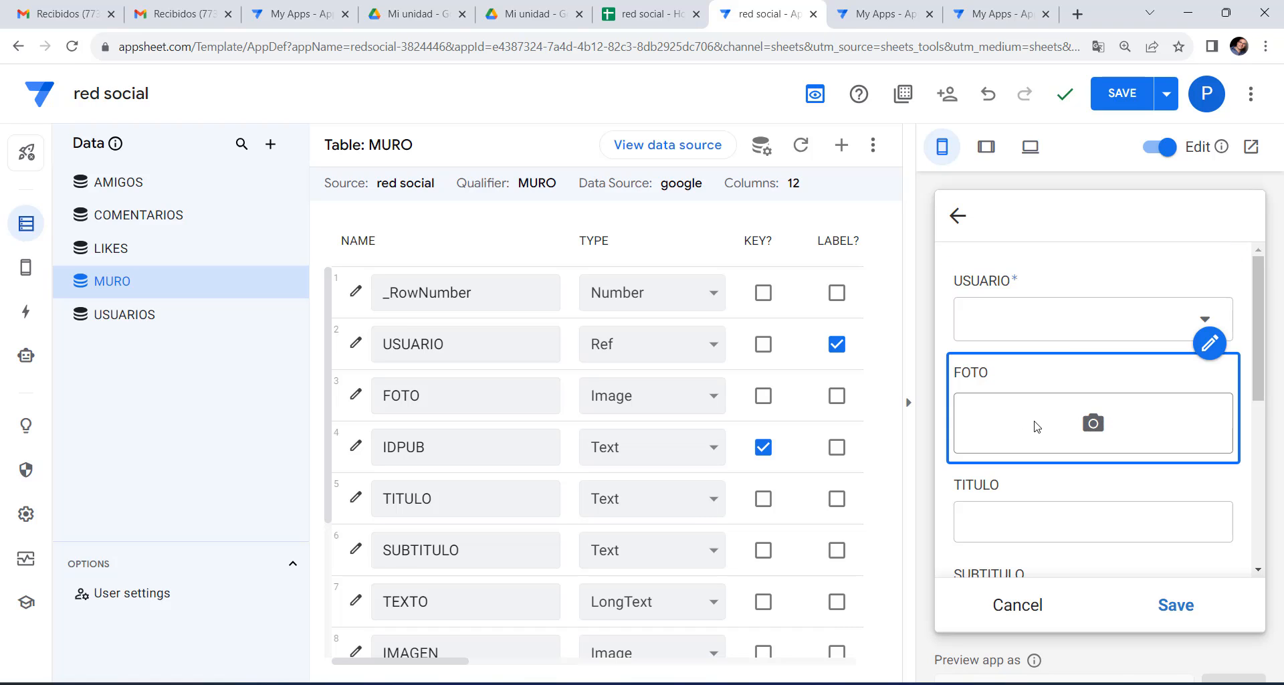
pyautogui.scroll(-3, 1081, 471)
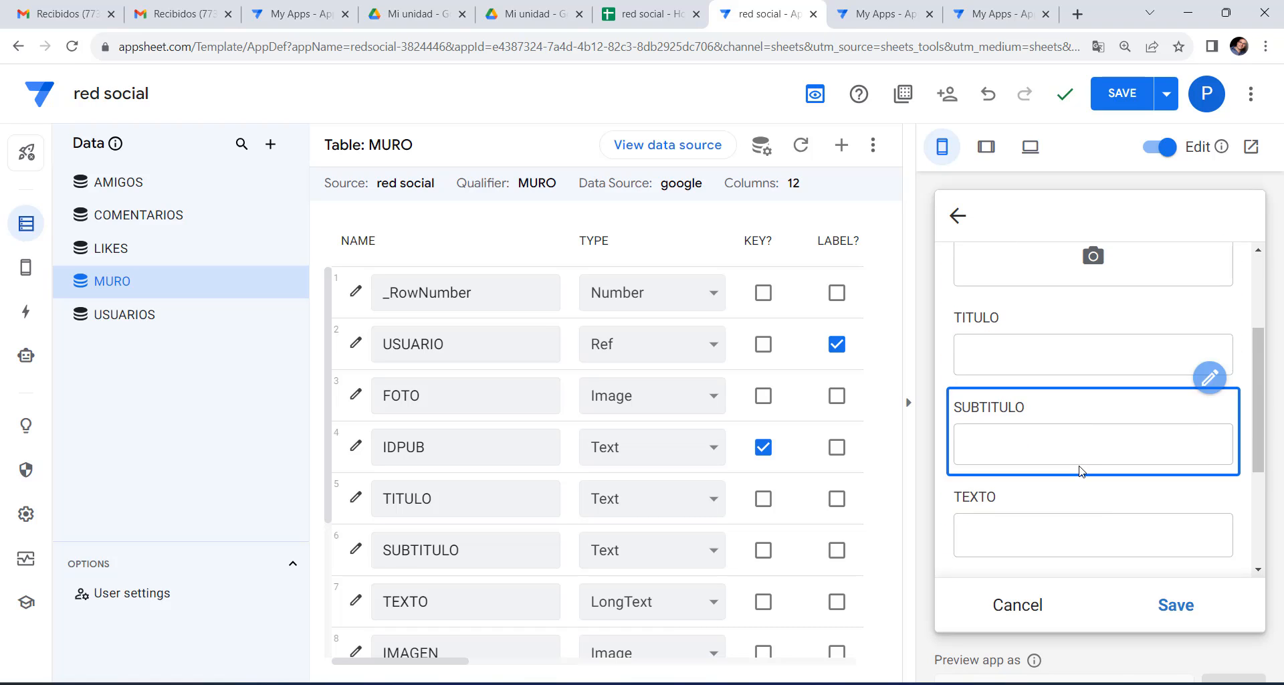
pyautogui.scroll(-3, 1081, 471)
# Cancel the unsaved test post and scroll through MURO's column settings to review them.
pyautogui.click(1036, 610)
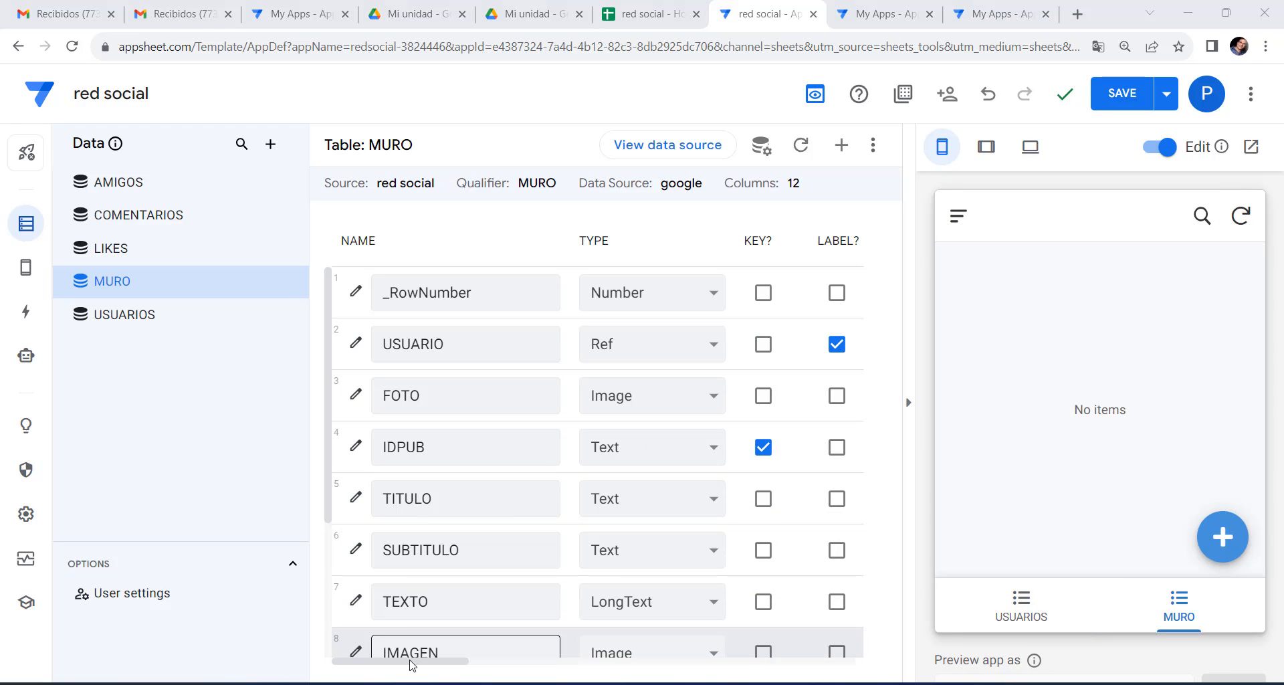
pyautogui.moveTo(414, 663); pyautogui.dragTo(580, 667)
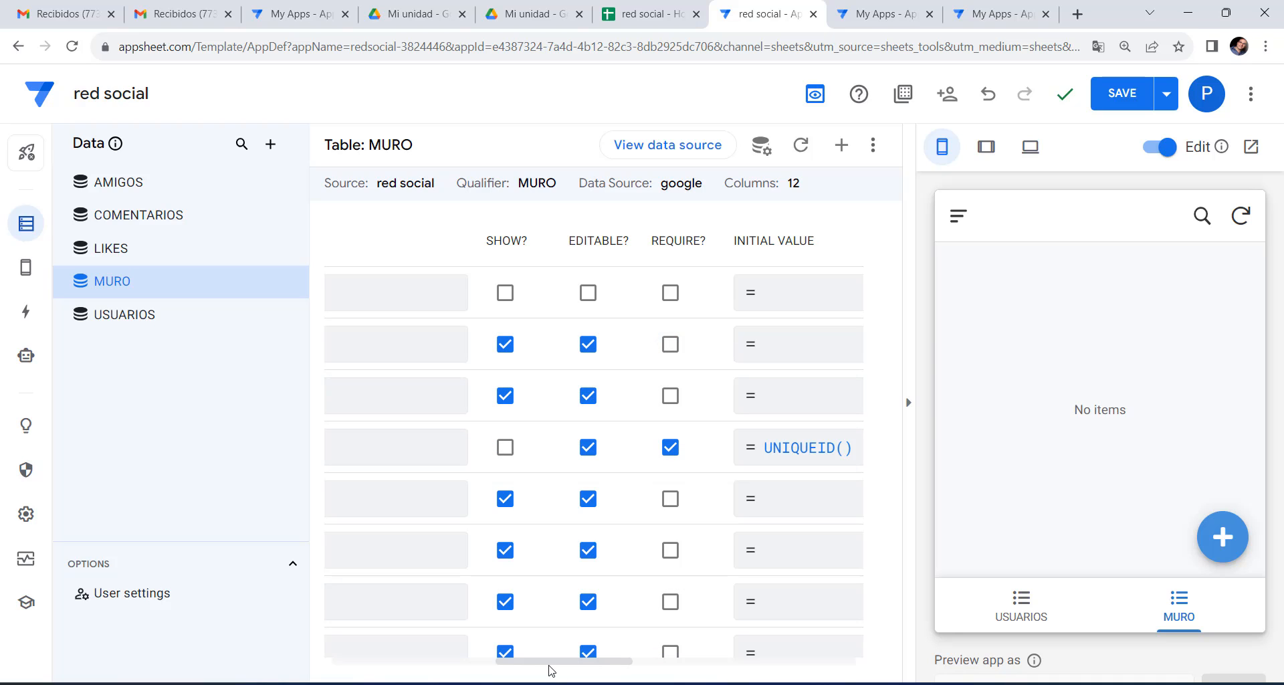
pyautogui.moveTo(535, 664); pyautogui.dragTo(358, 662)
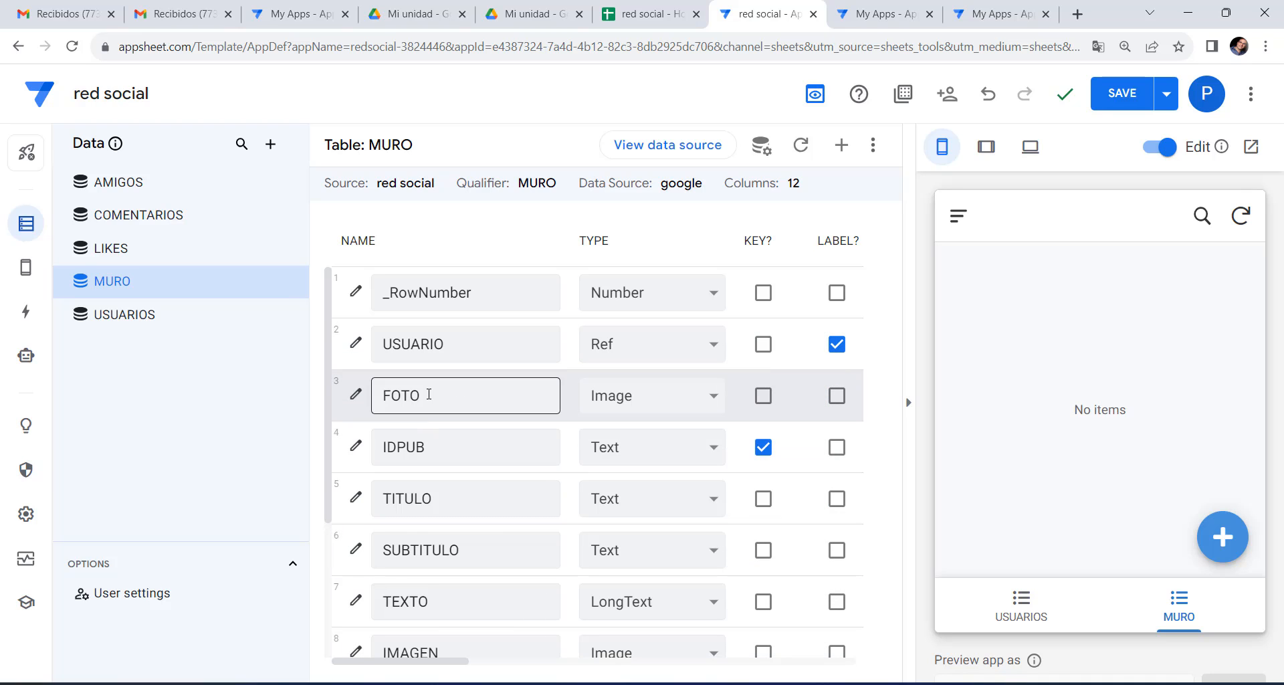
pyautogui.moveTo(424, 662); pyautogui.dragTo(503, 665)
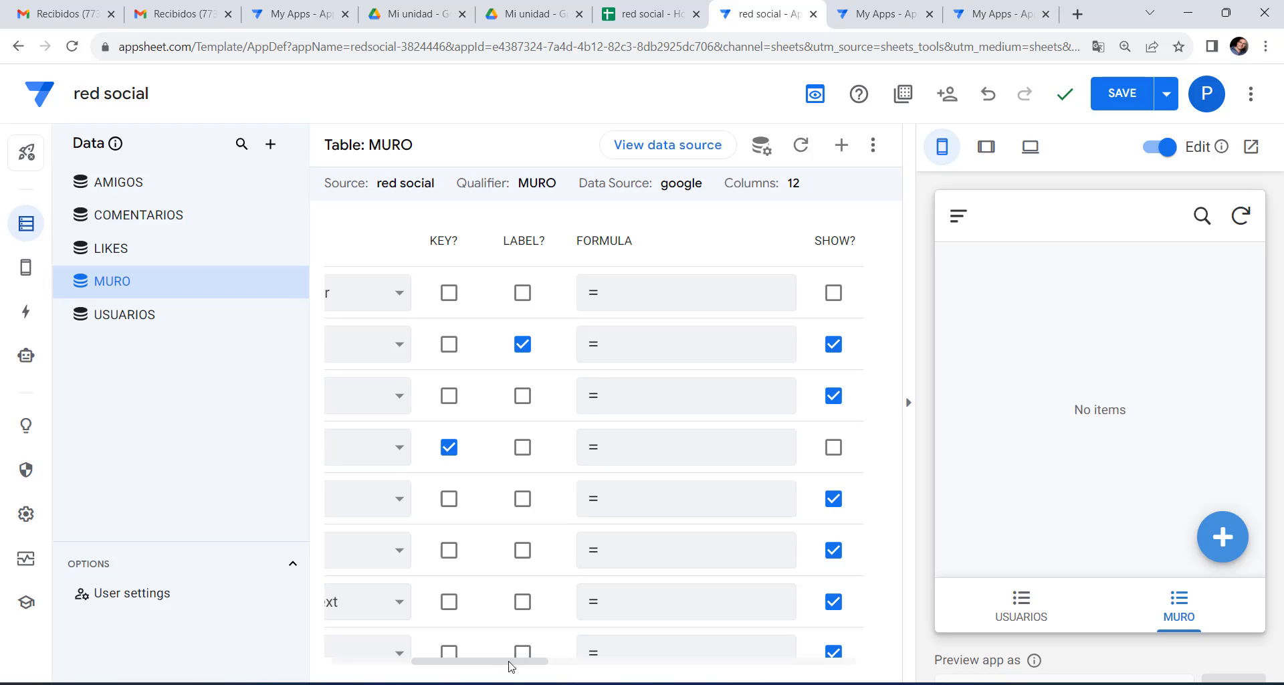
pyautogui.moveTo(511, 662); pyautogui.dragTo(545, 660)
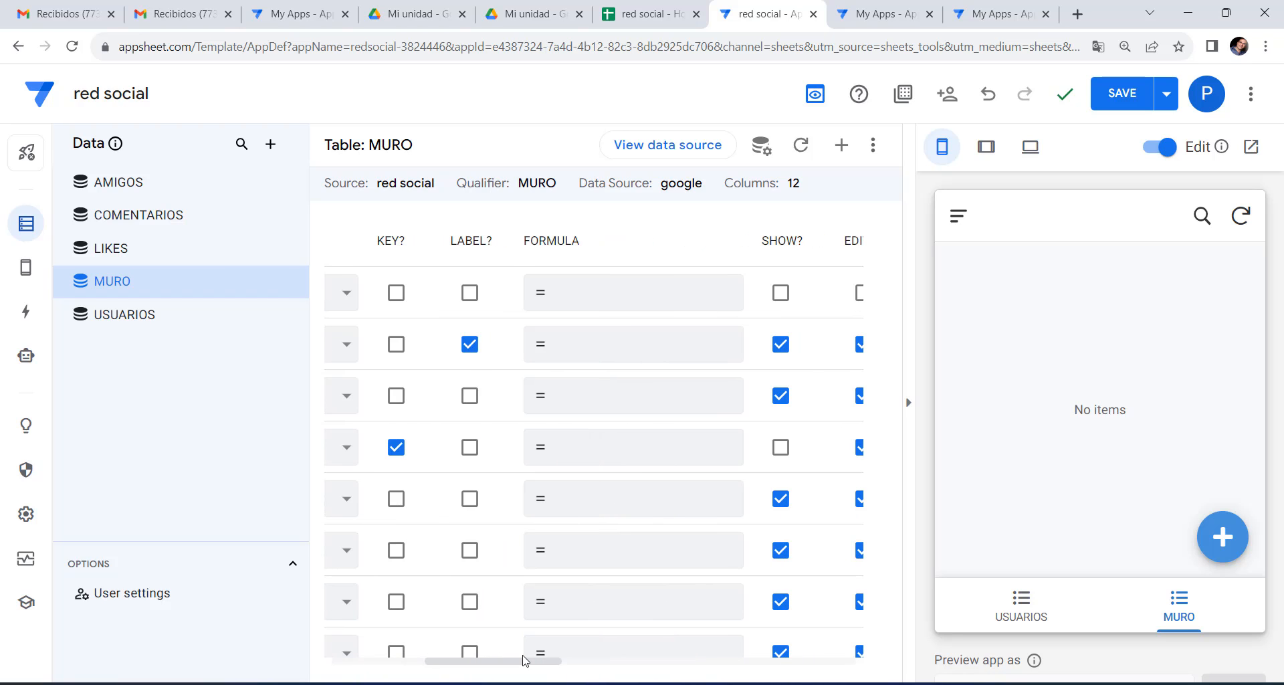
# Paste LOOKUP(USEREMAIL(),"USUARIOS","EMAIL","IDUSUARIO") as the USUARIO column's app formula and save it.
pyautogui.click(600, 347)
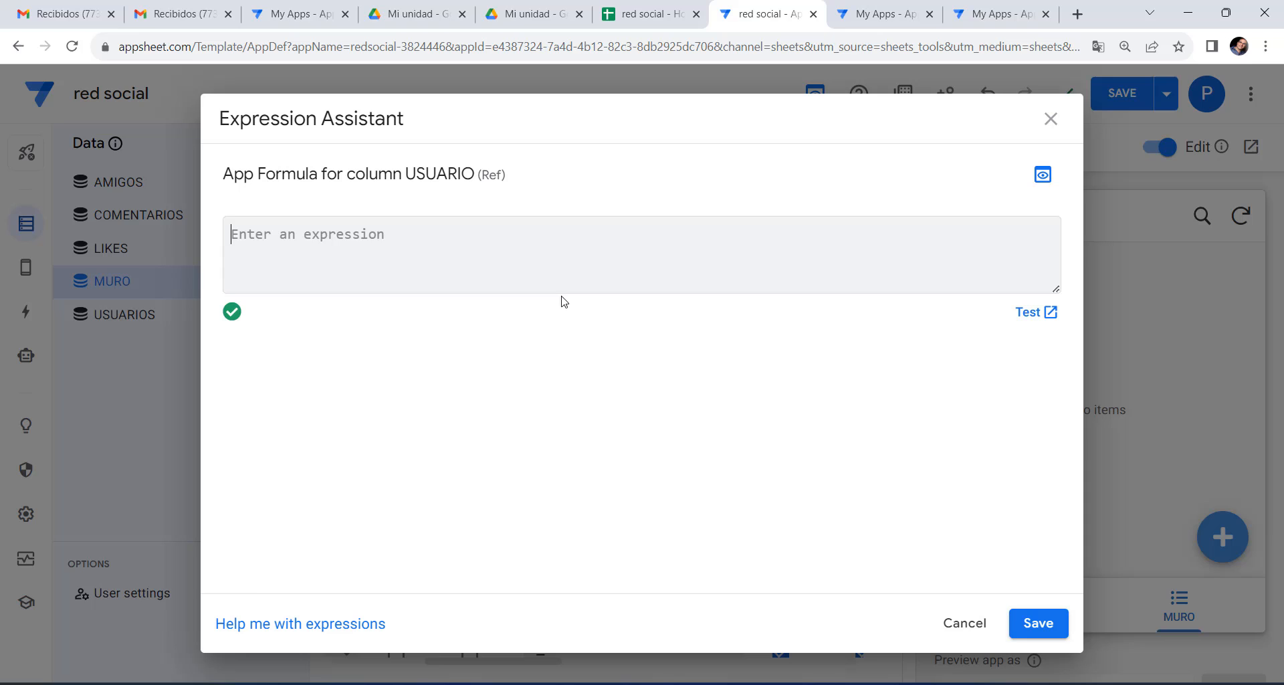
pyautogui.rightClick(315, 237)
pyautogui.click(348, 378)
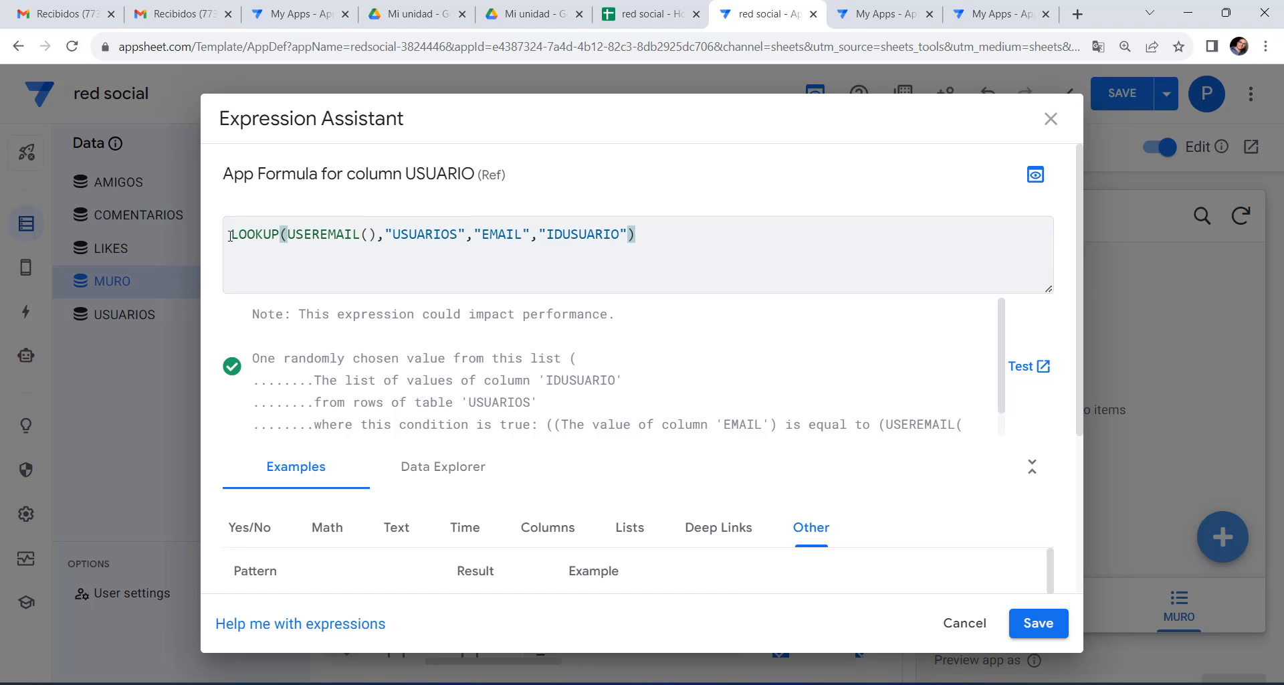
pyautogui.moveTo(230, 235); pyautogui.dragTo(376, 234)
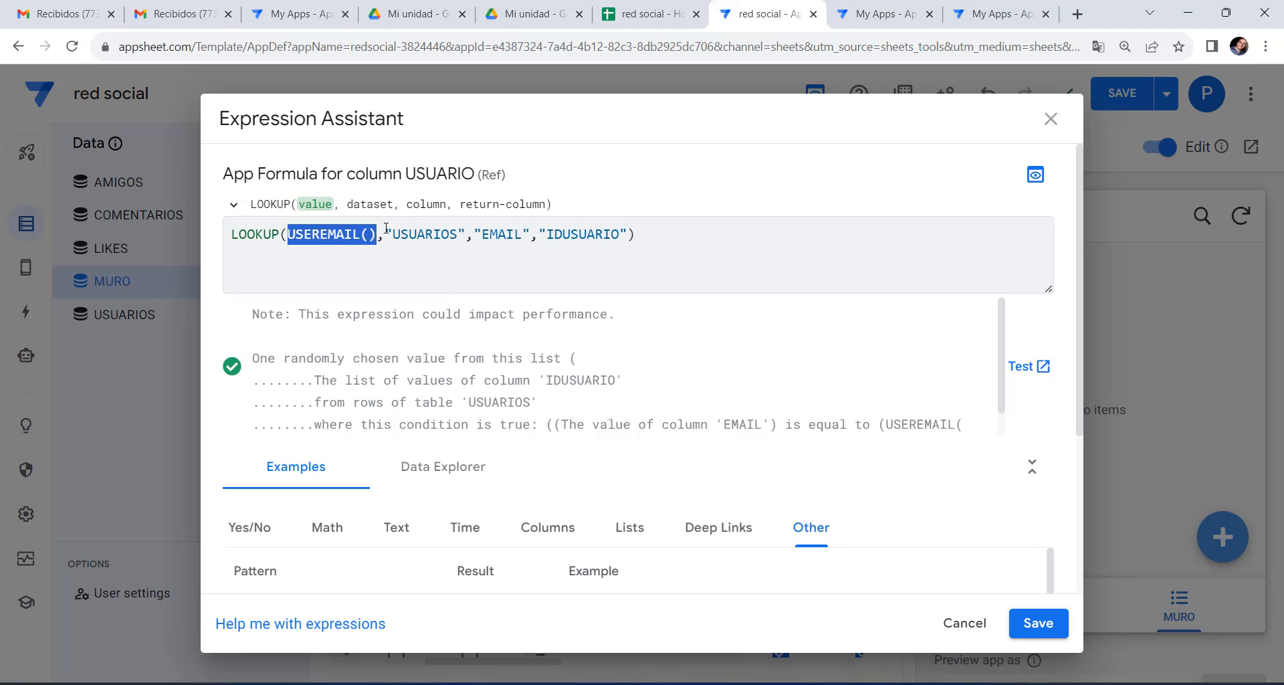
pyautogui.moveTo(386, 234); pyautogui.dragTo(630, 234)
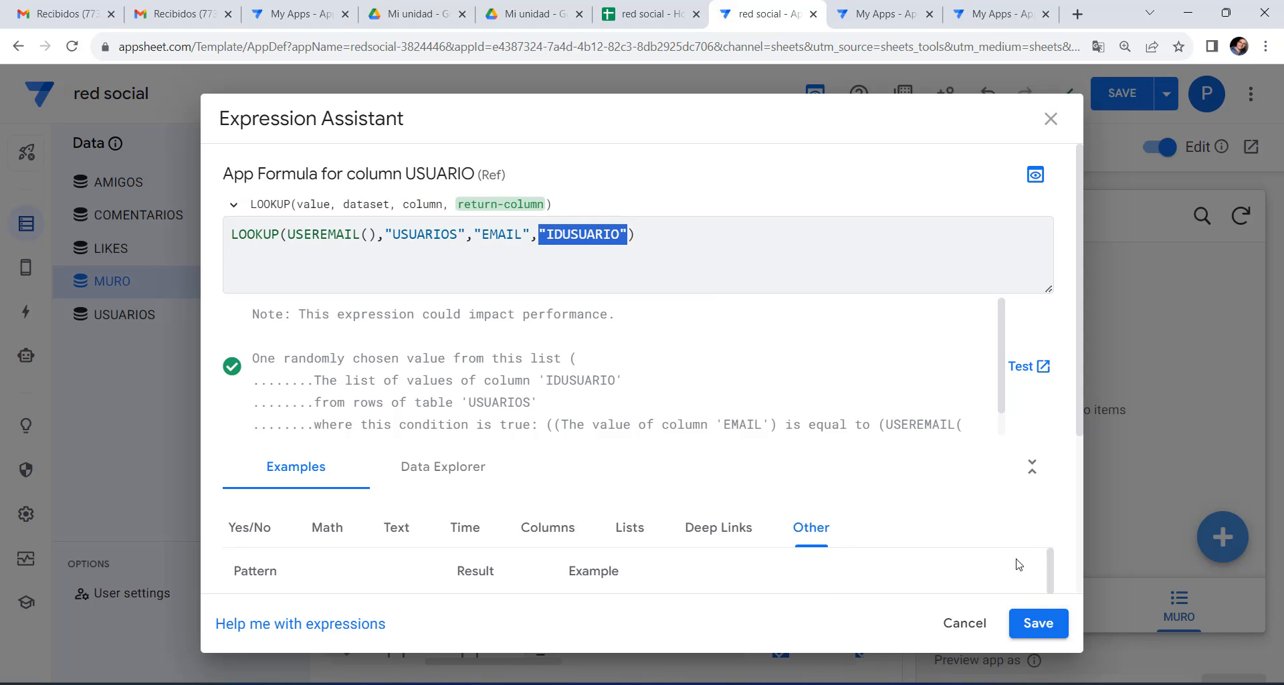
pyautogui.click(1041, 626)
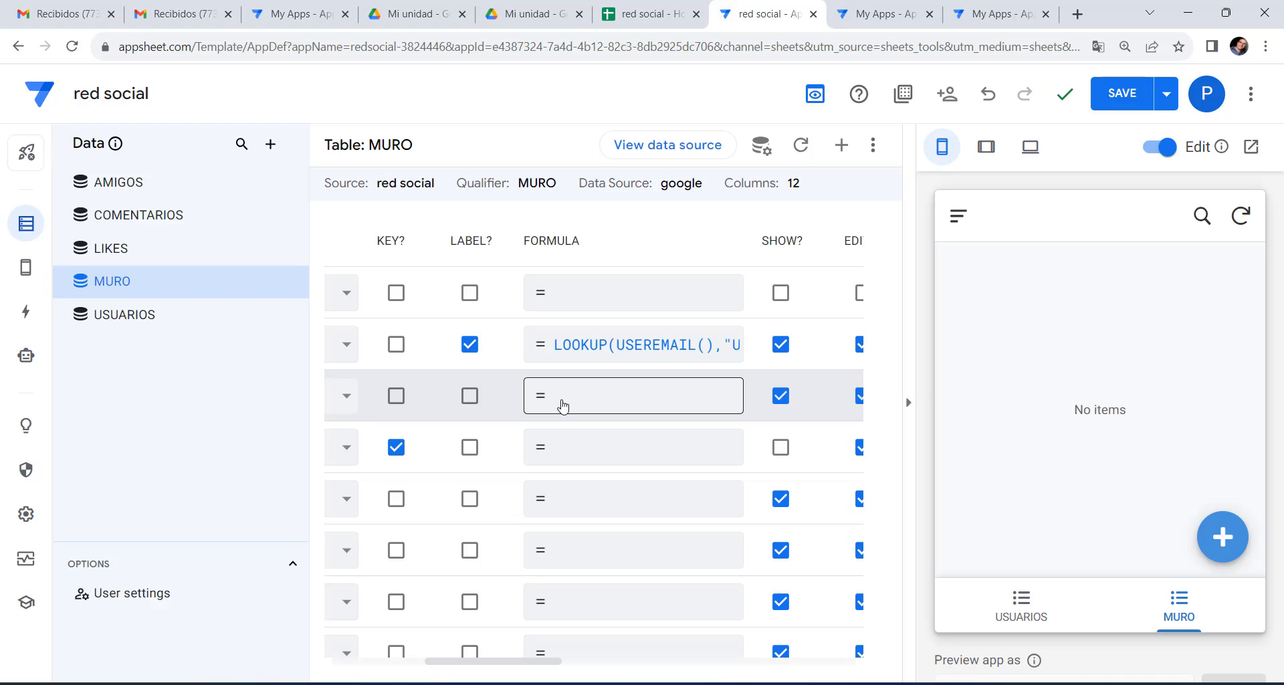
# Set the MURO FOTO column's app formula to [USUARIO].[FOTO] and save it.
pyautogui.moveTo(475, 660); pyautogui.dragTo(533, 660)
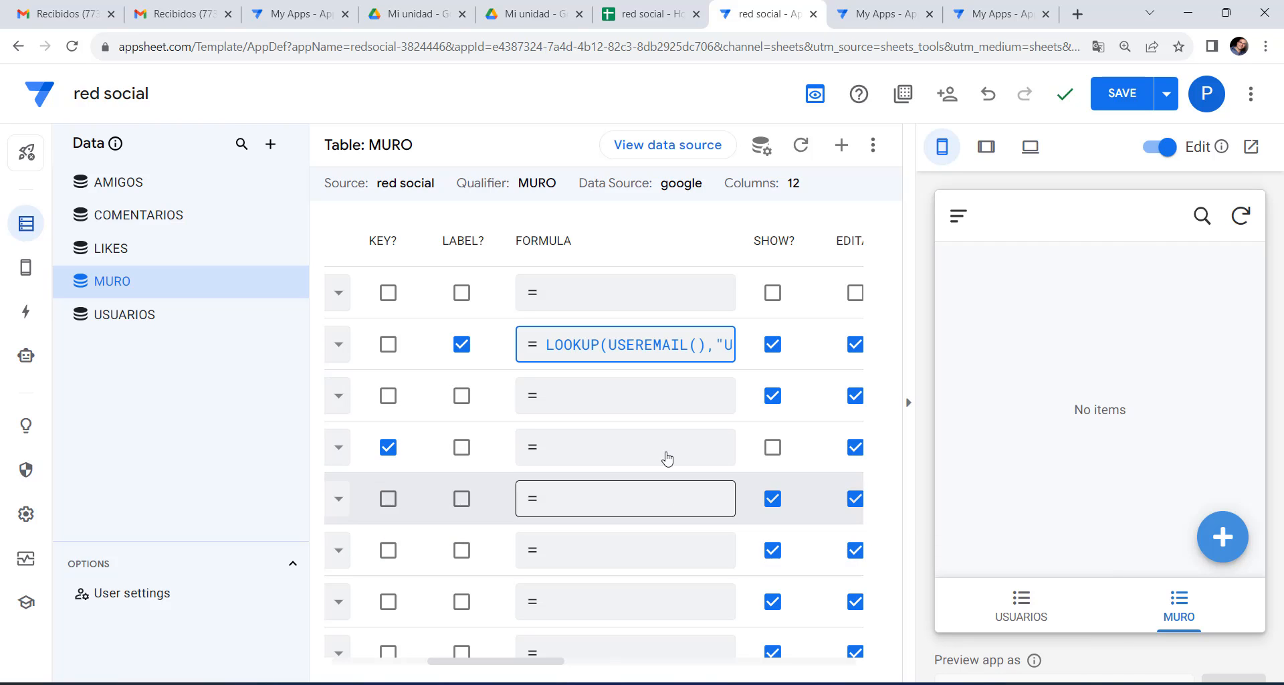
pyautogui.click(611, 400)
pyautogui.rightClick(354, 237)
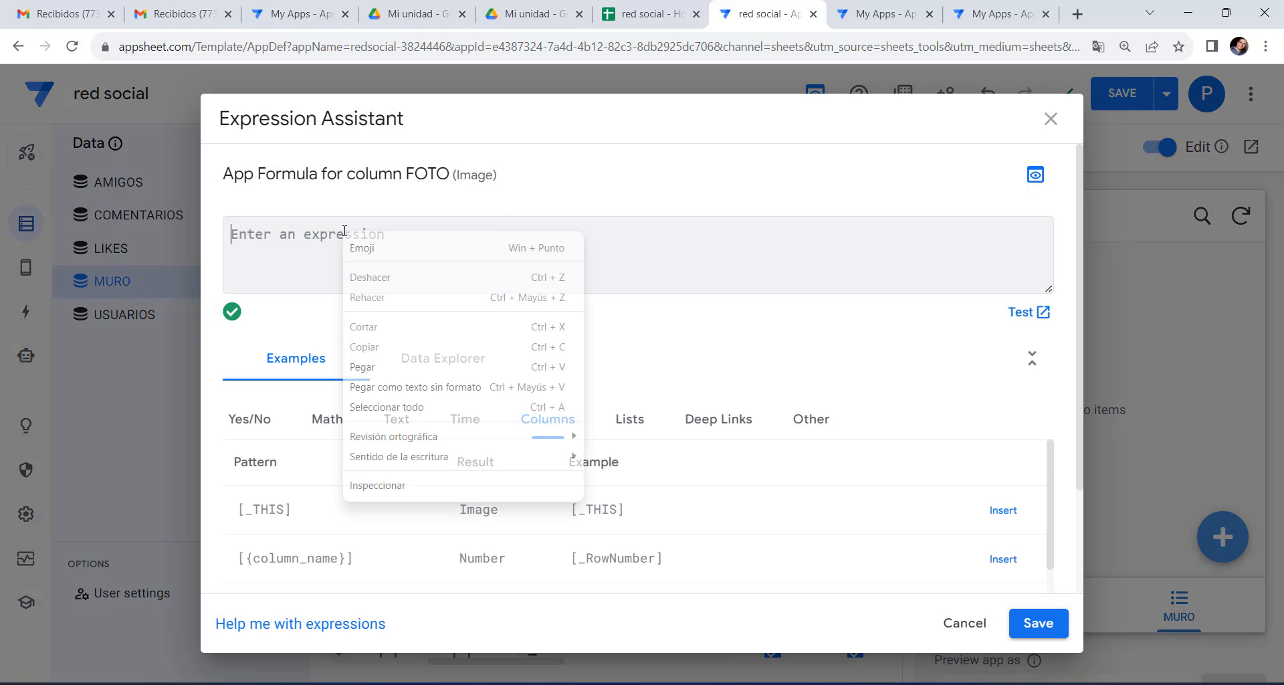
pyautogui.click(376, 368)
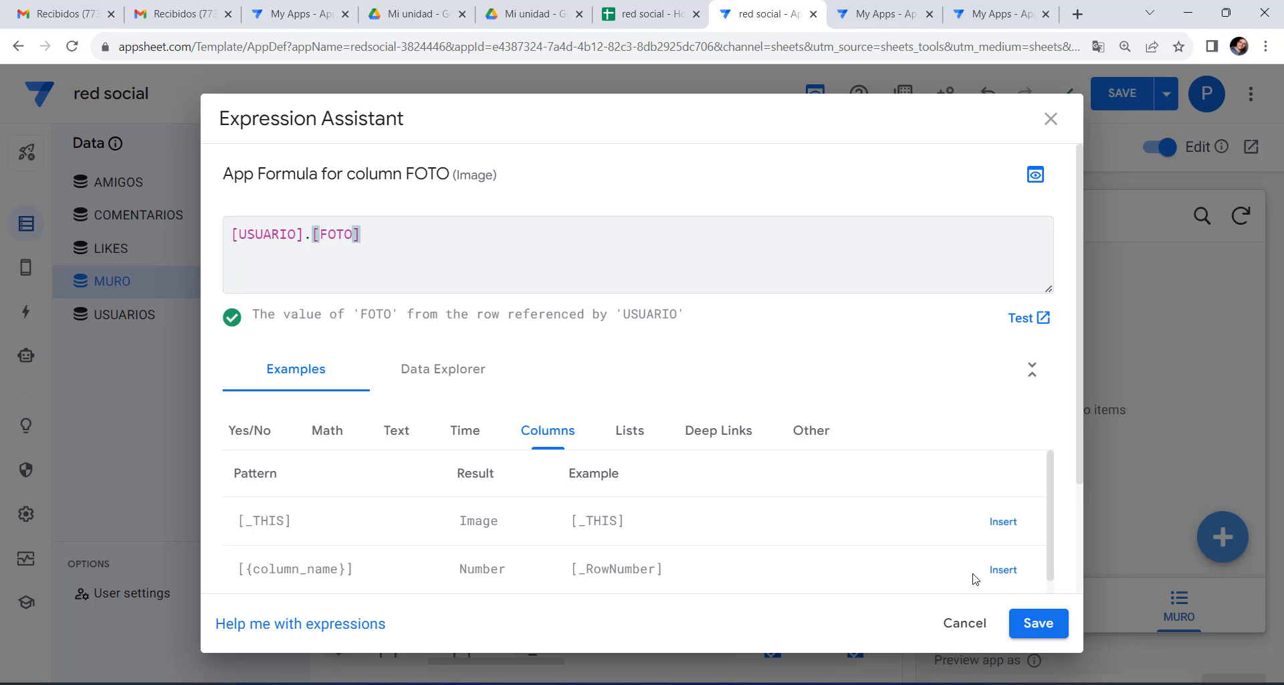
pyautogui.click(1039, 624)
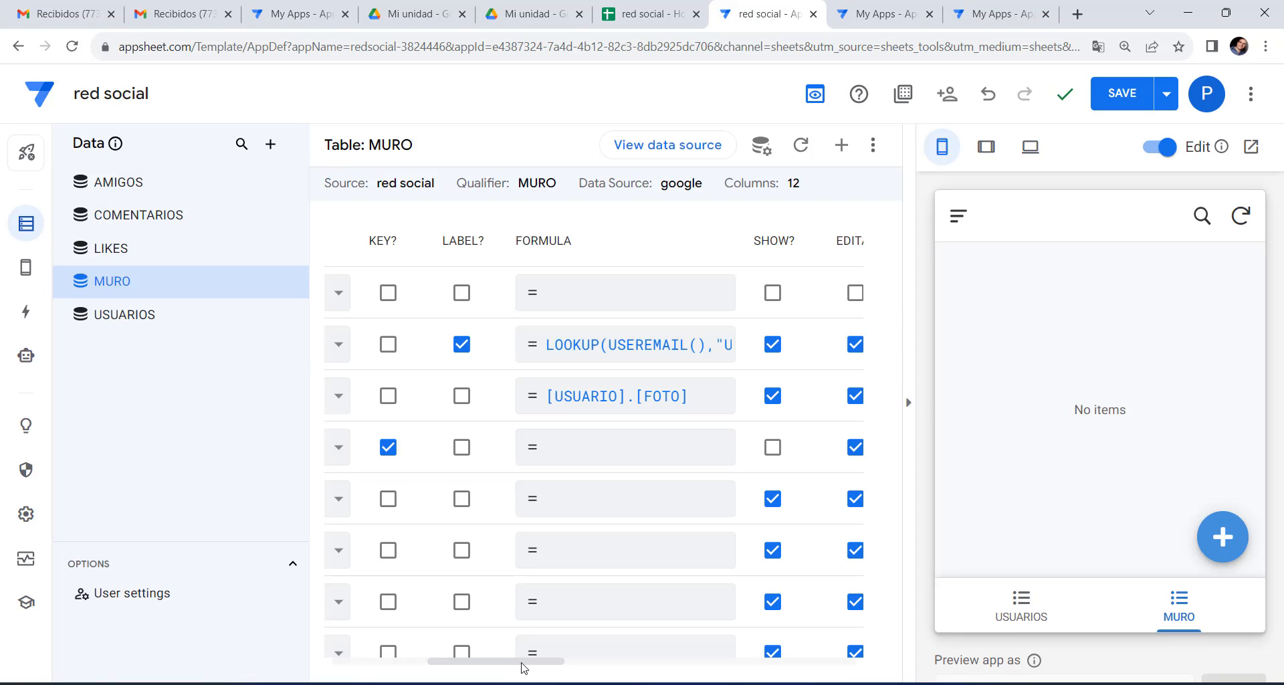
pyautogui.moveTo(524, 668); pyautogui.dragTo(428, 666)
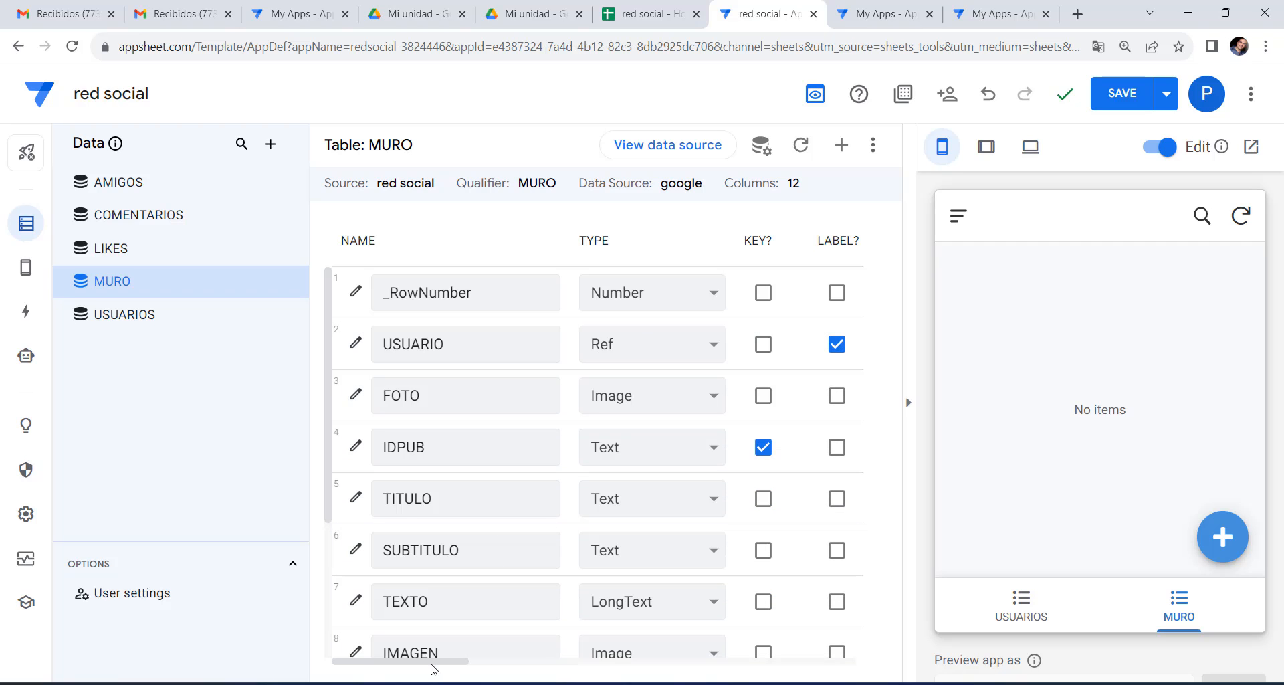
pyautogui.moveTo(431, 665); pyautogui.dragTo(521, 666)
pyautogui.click(682, 343)
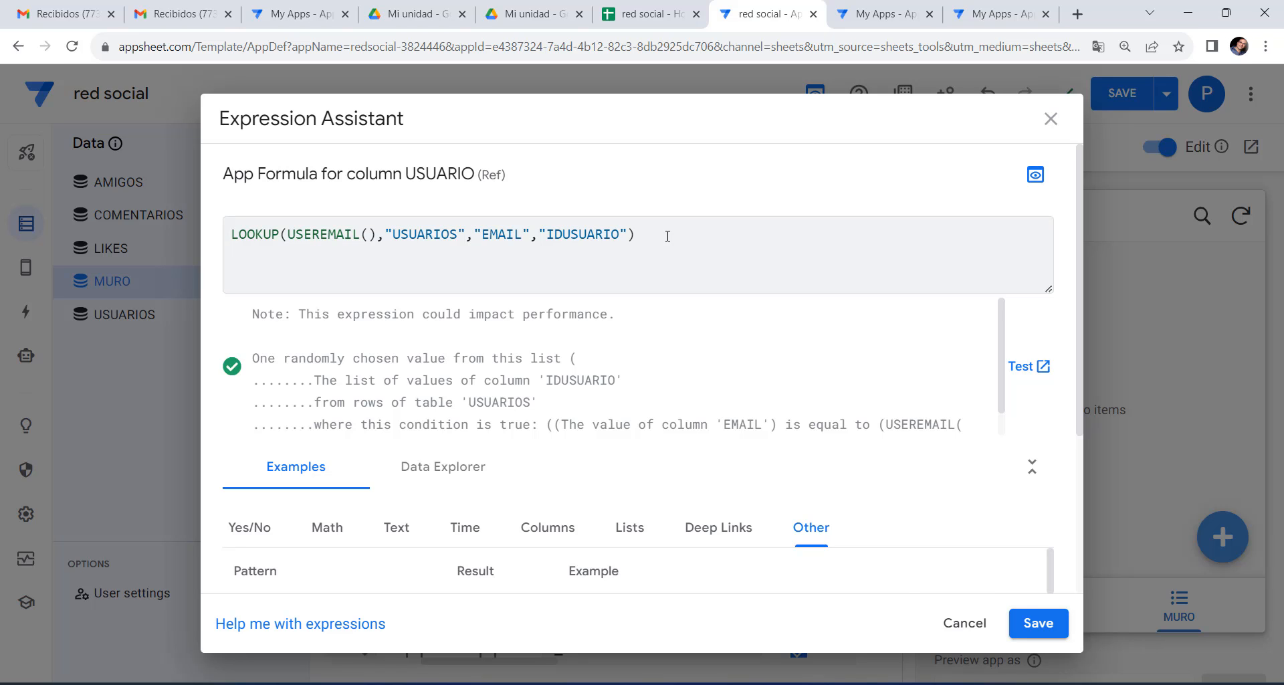
pyautogui.click(1039, 622)
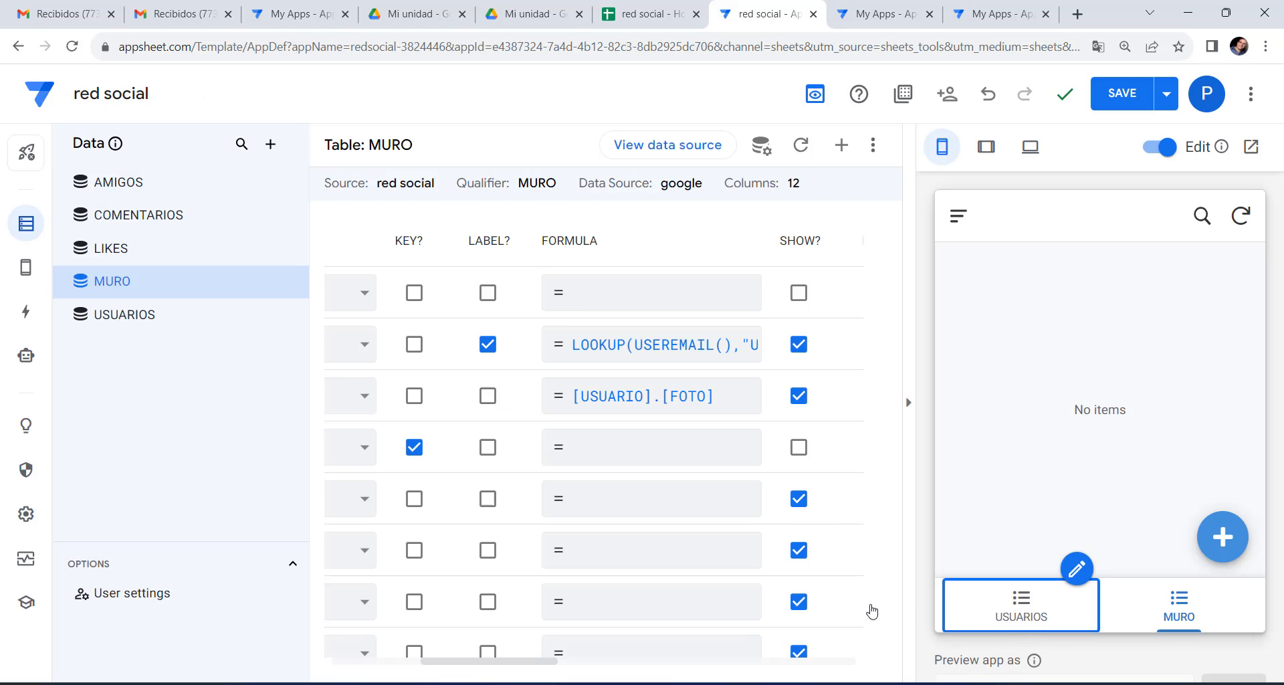
pyautogui.moveTo(524, 666); pyautogui.dragTo(361, 662)
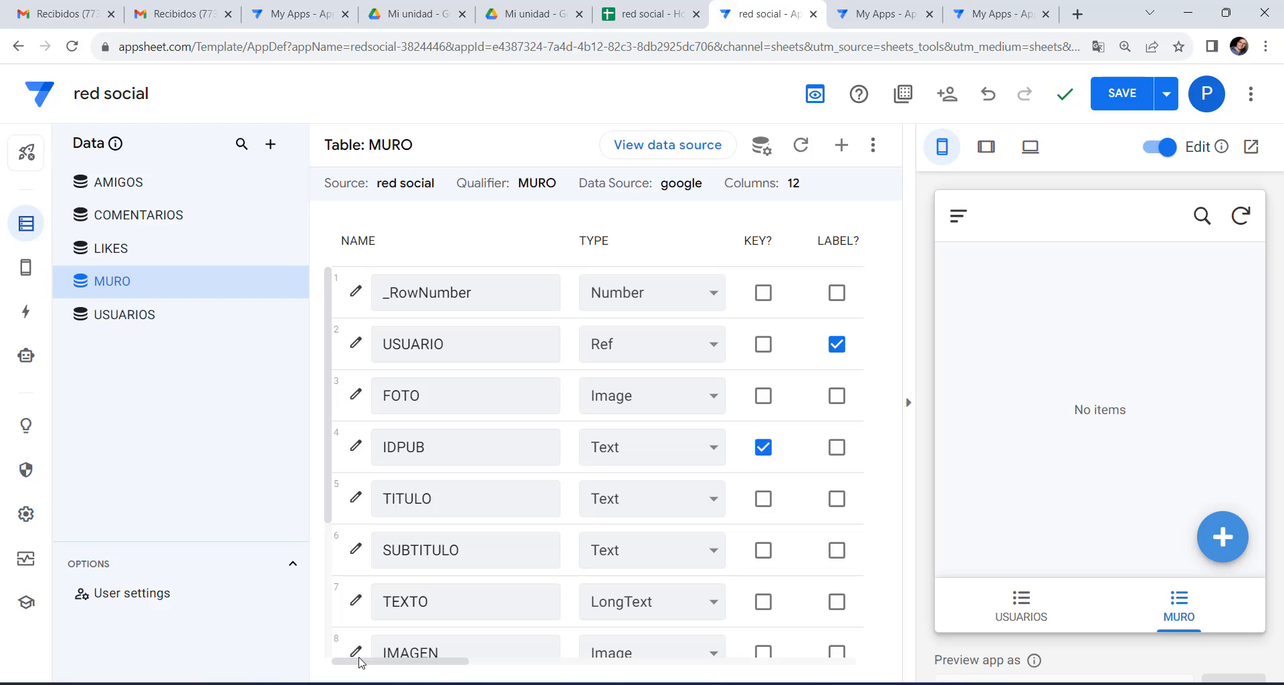
pyautogui.moveTo(467, 664); pyautogui.dragTo(525, 675)
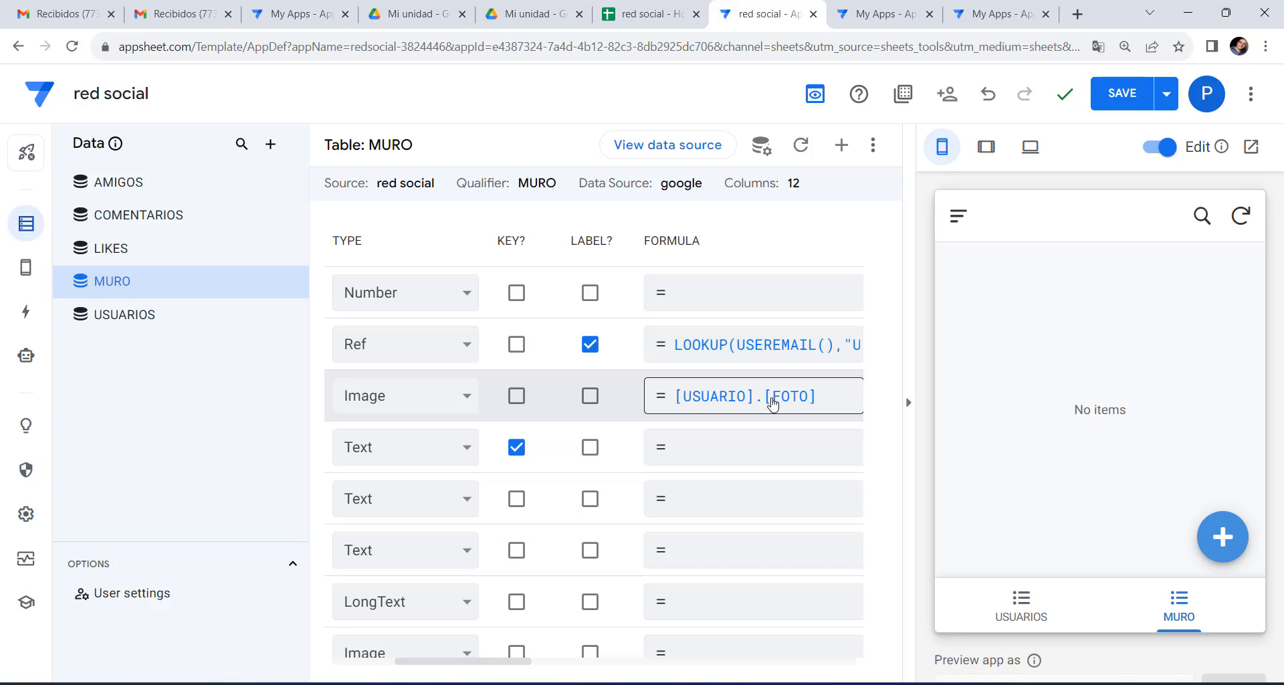
pyautogui.click(153, 319)
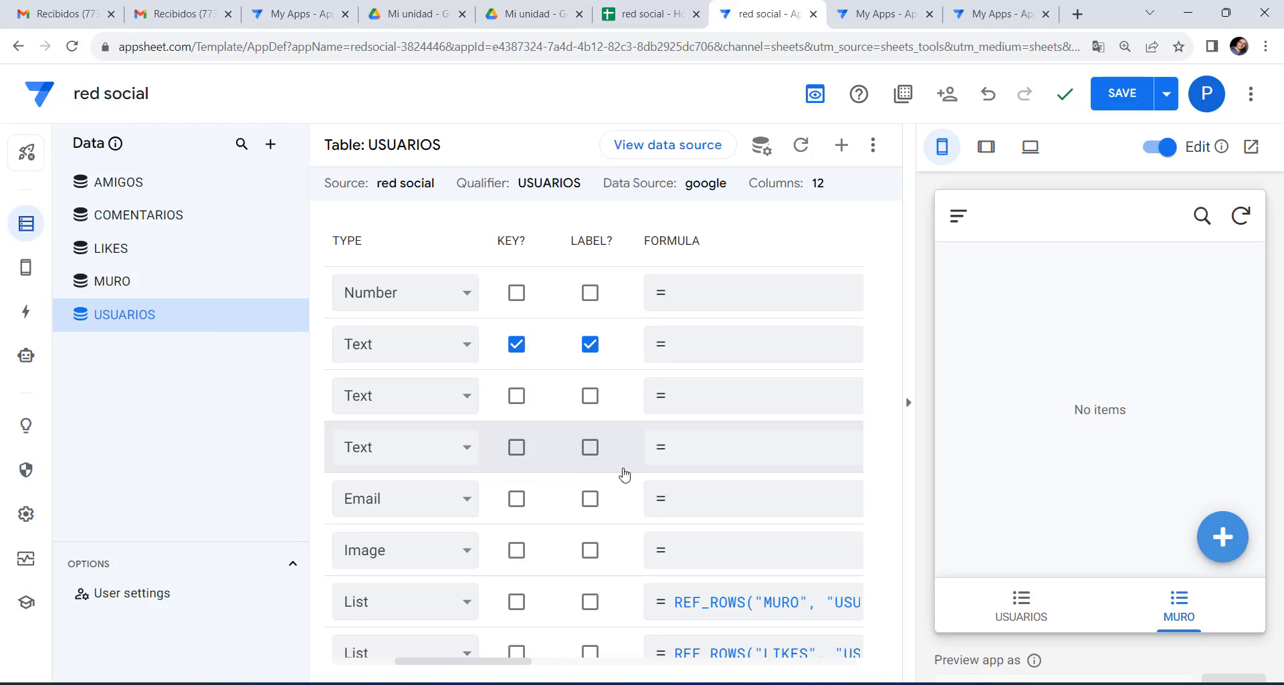
pyautogui.scroll(-3, 624, 475)
pyautogui.scroll(1, 625, 473)
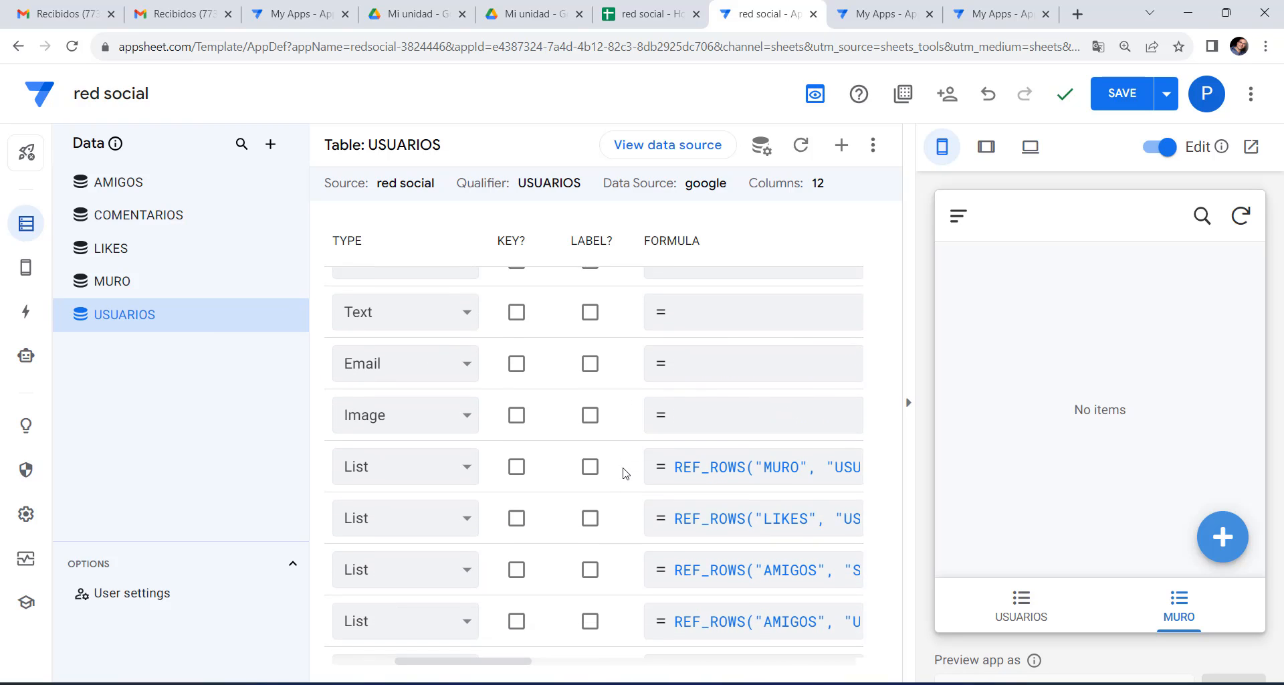
pyautogui.scroll(2, 624, 472)
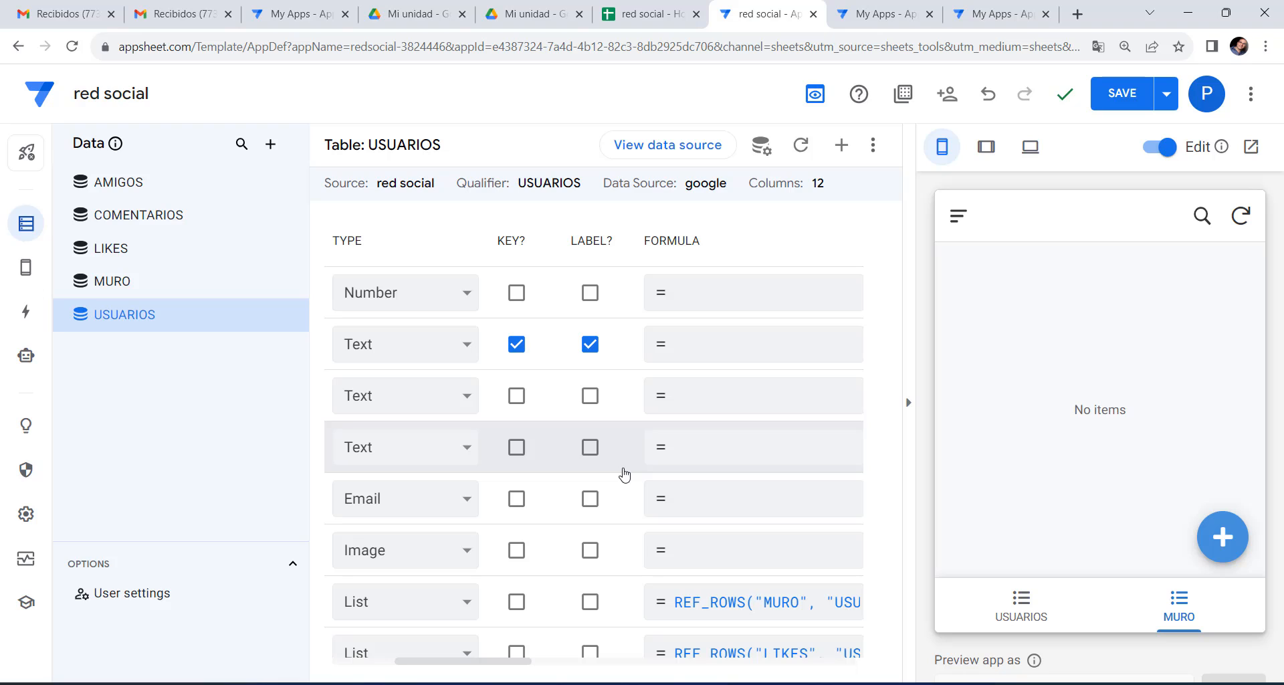
pyautogui.moveTo(493, 667); pyautogui.dragTo(408, 668)
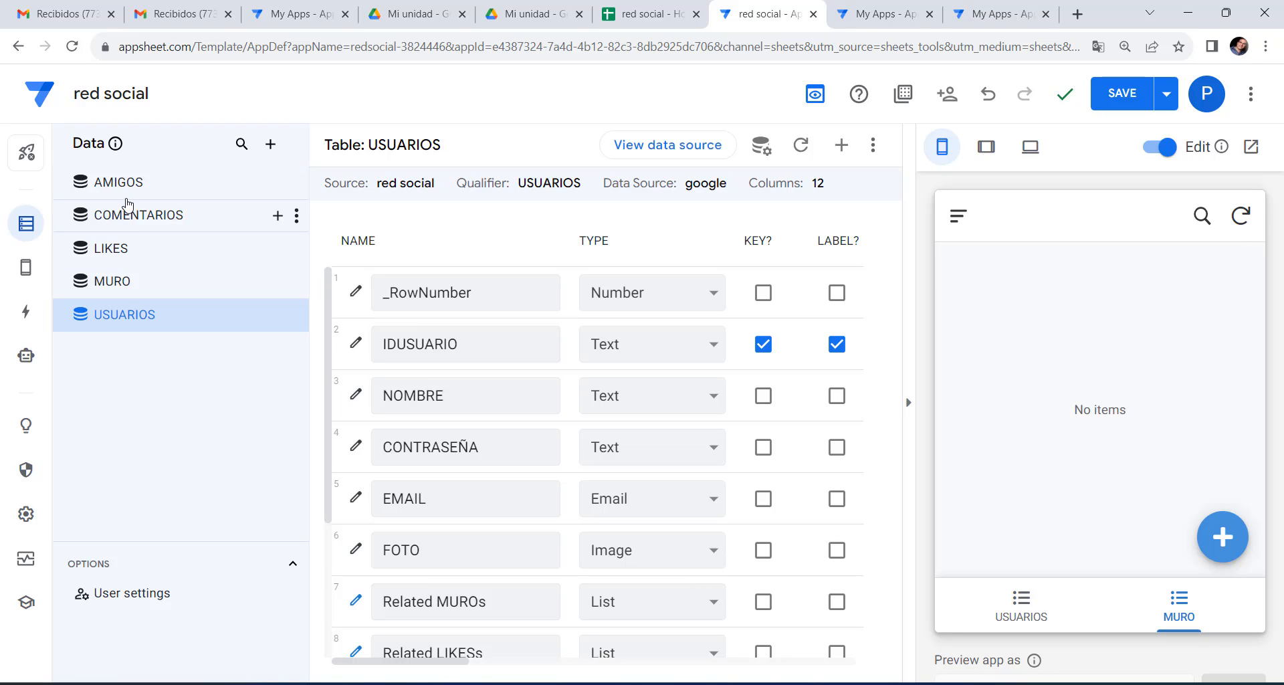
pyautogui.click(126, 286)
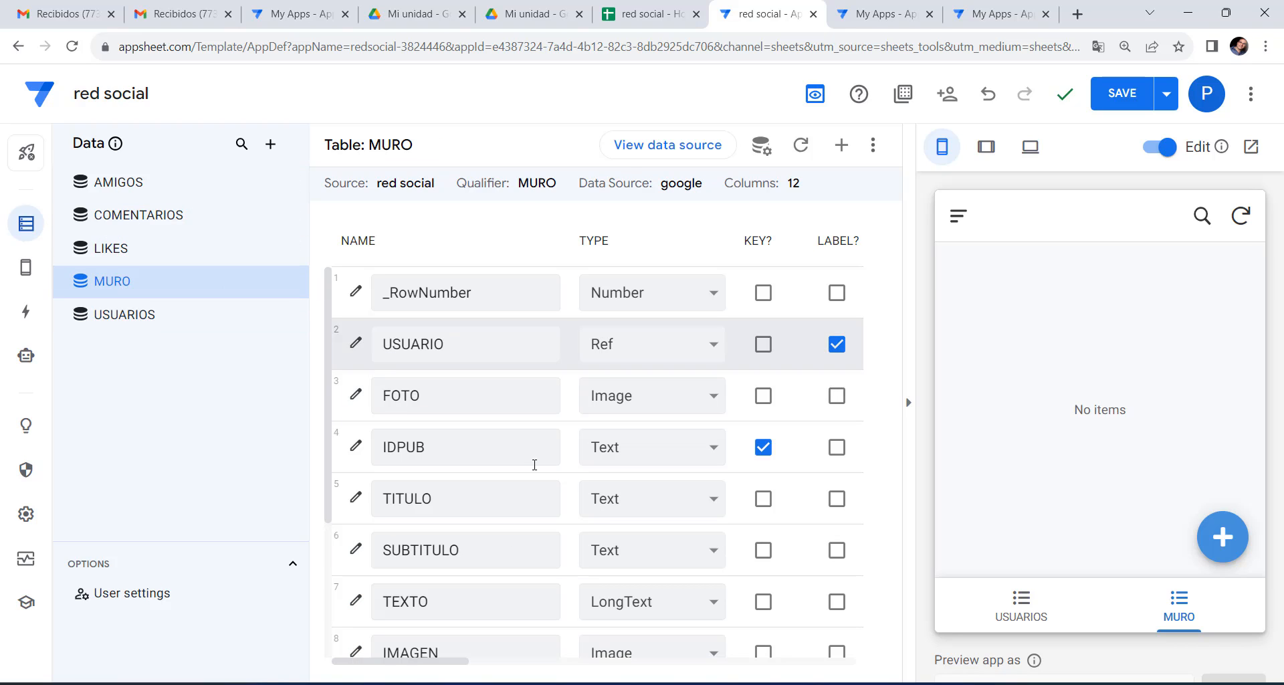
pyautogui.moveTo(424, 663); pyautogui.dragTo(389, 666)
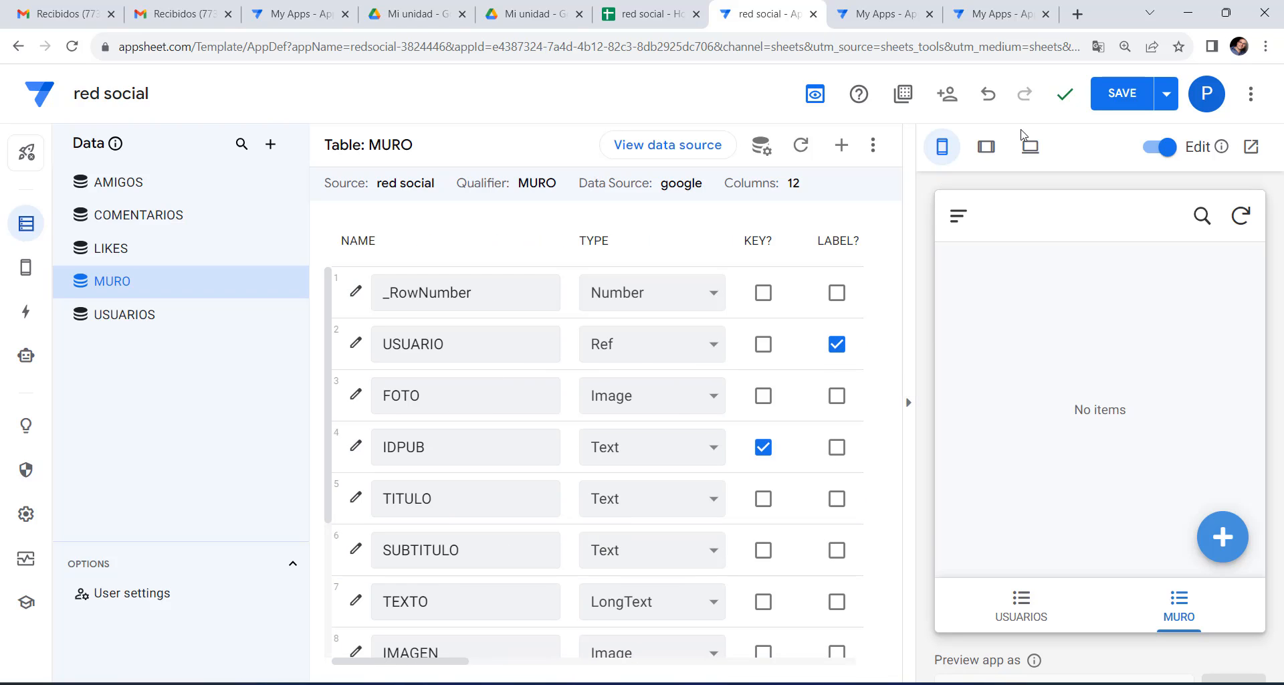
# Save the app and start a new record in the USUARIOS preview view.
pyautogui.click(1110, 106)
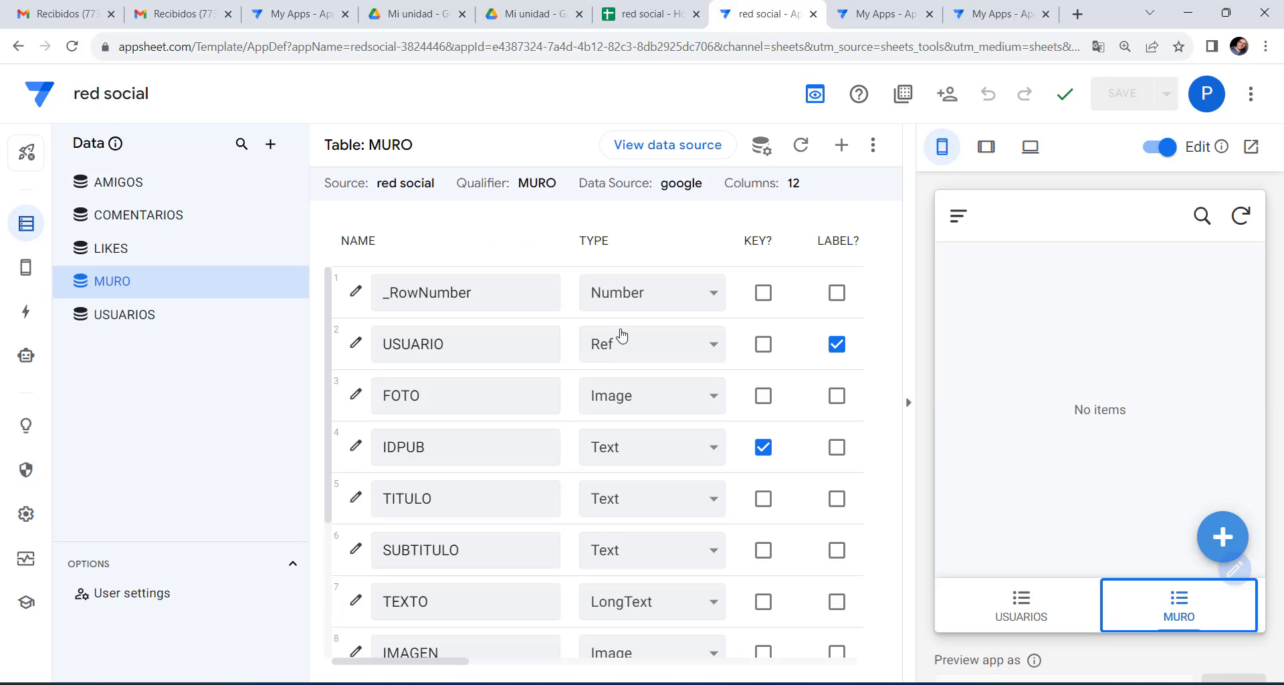
pyautogui.click(142, 324)
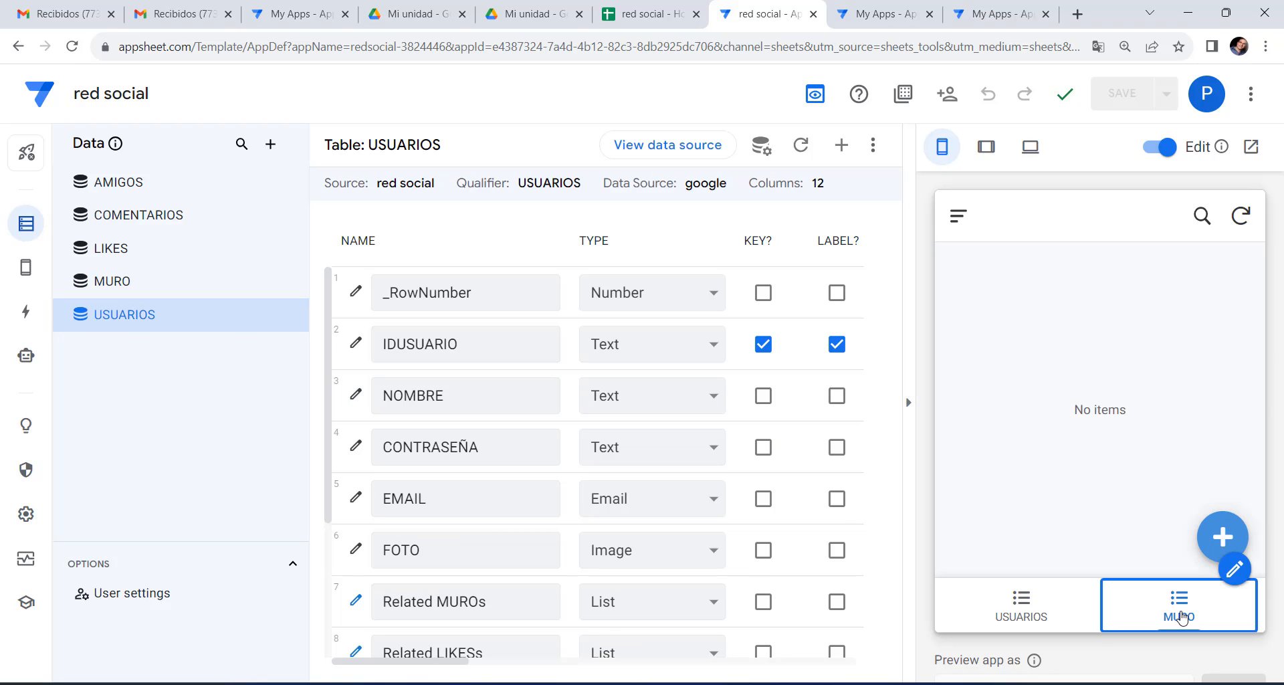
pyautogui.click(1005, 609)
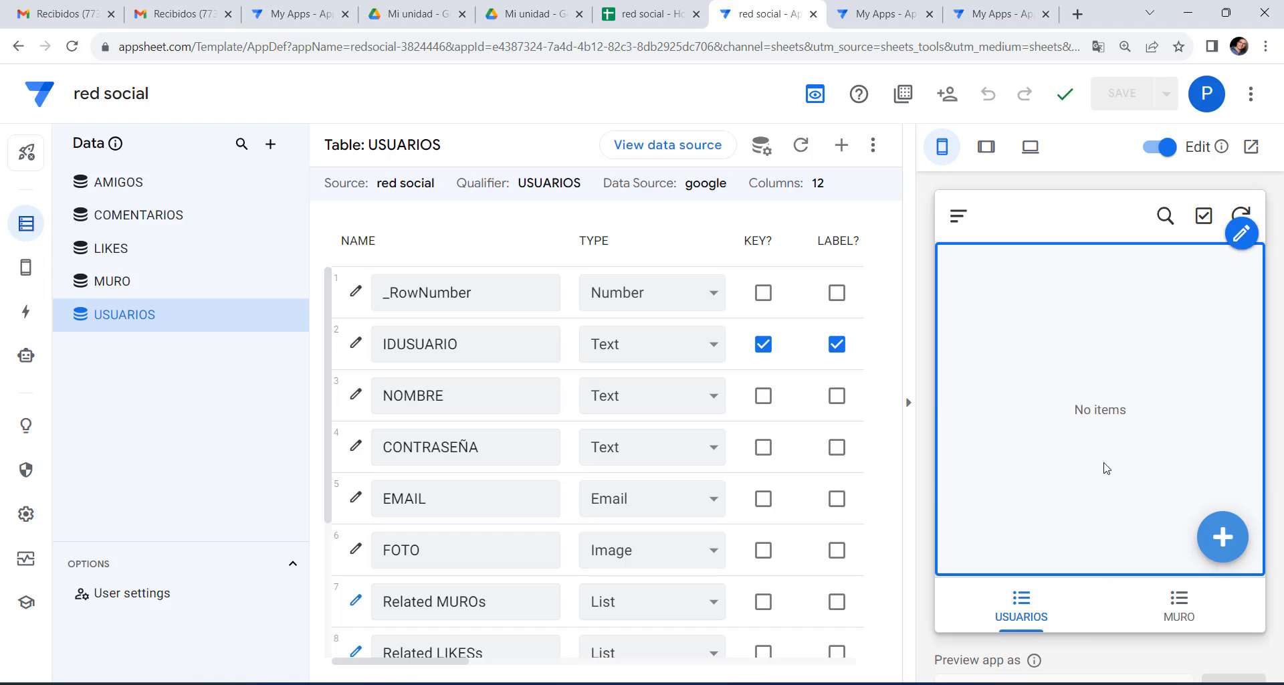
pyautogui.click(1231, 537)
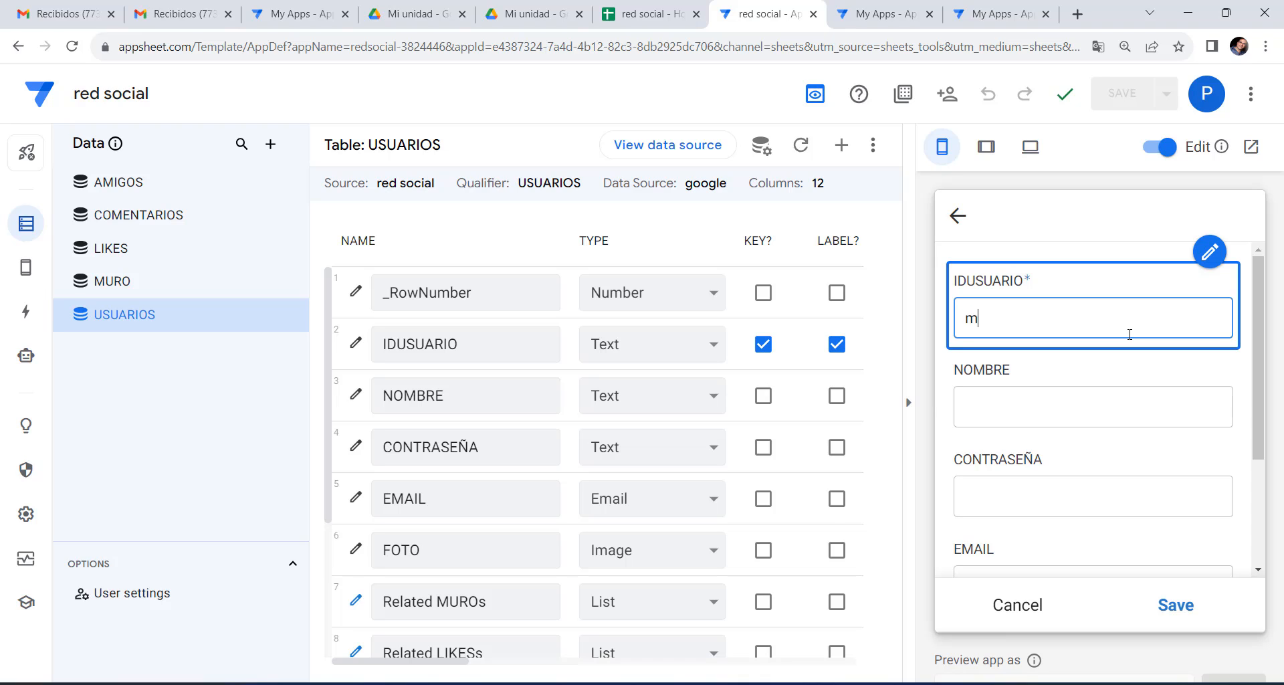
# Fill in the new user's ID, full name and e-mail address.
pyautogui.write('Maragones')
pyautogui.click(1097, 408)
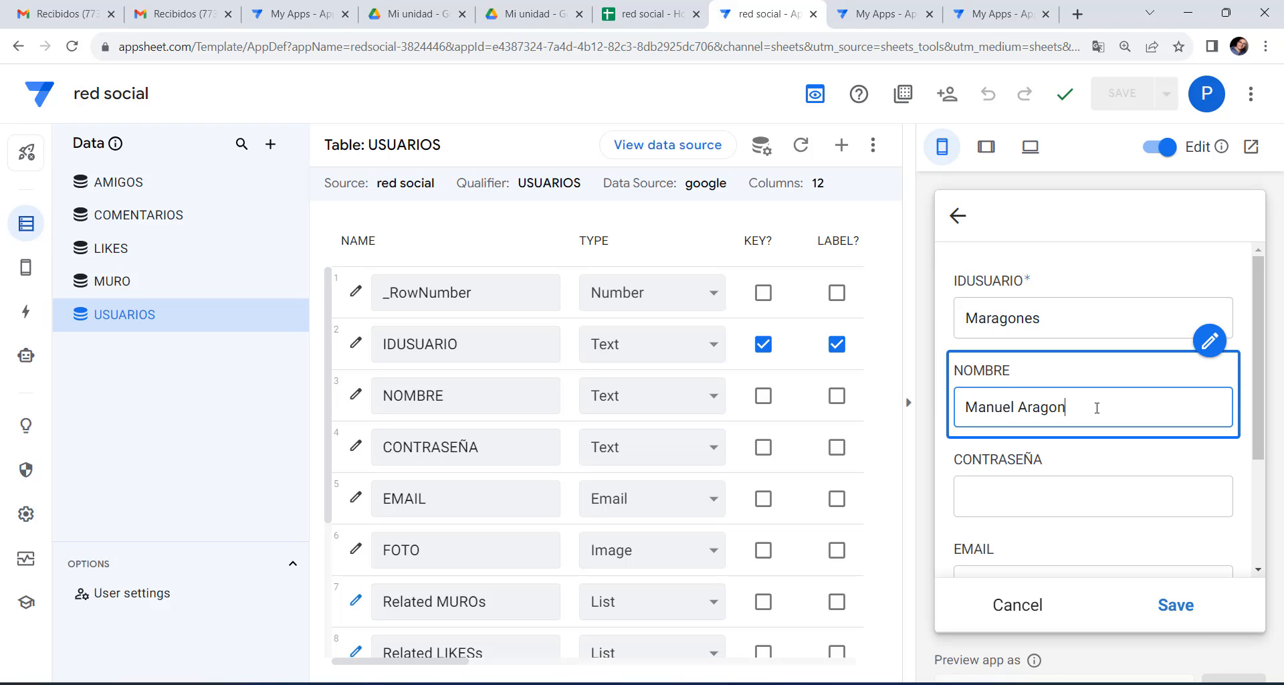
pyautogui.click(1120, 499)
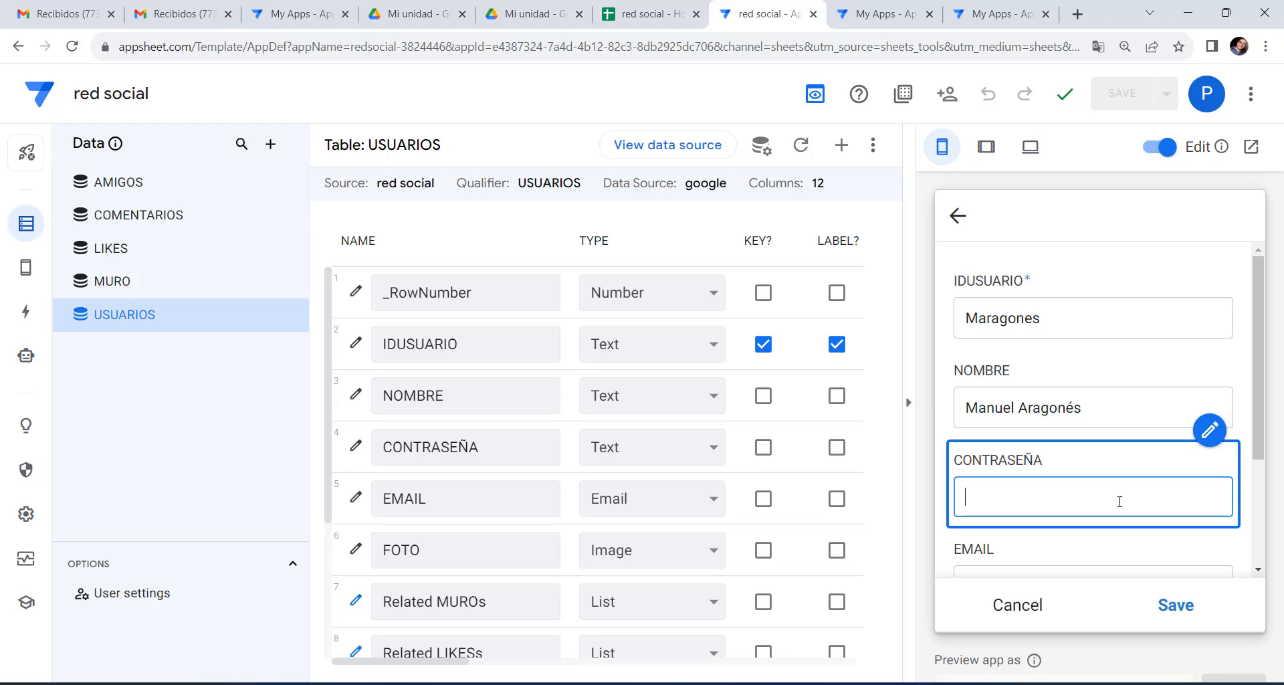
pyautogui.scroll(-2, 1117, 517)
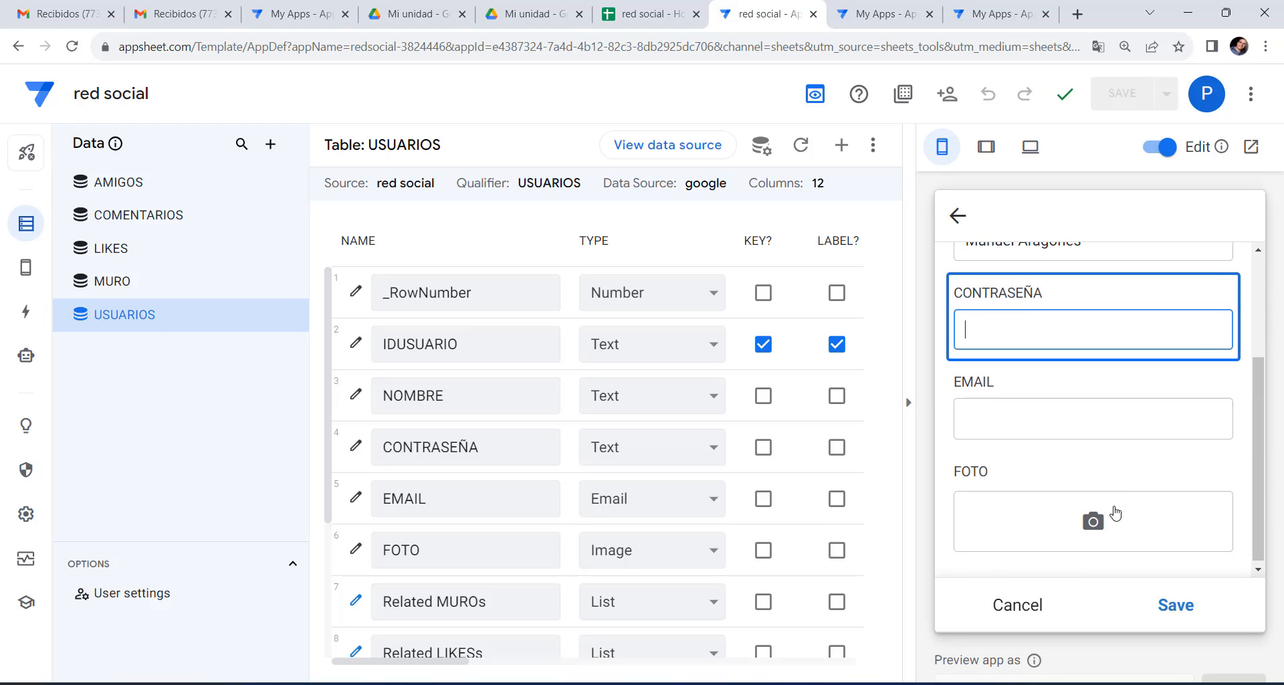
pyautogui.click(1081, 418)
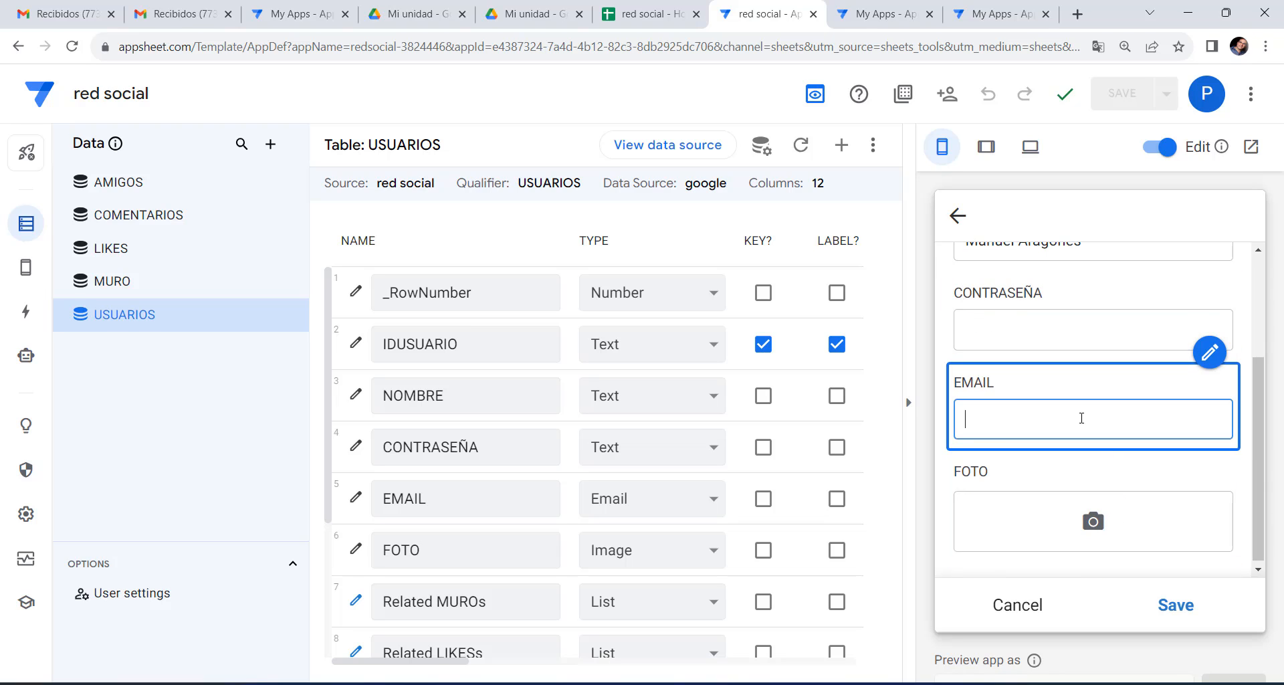
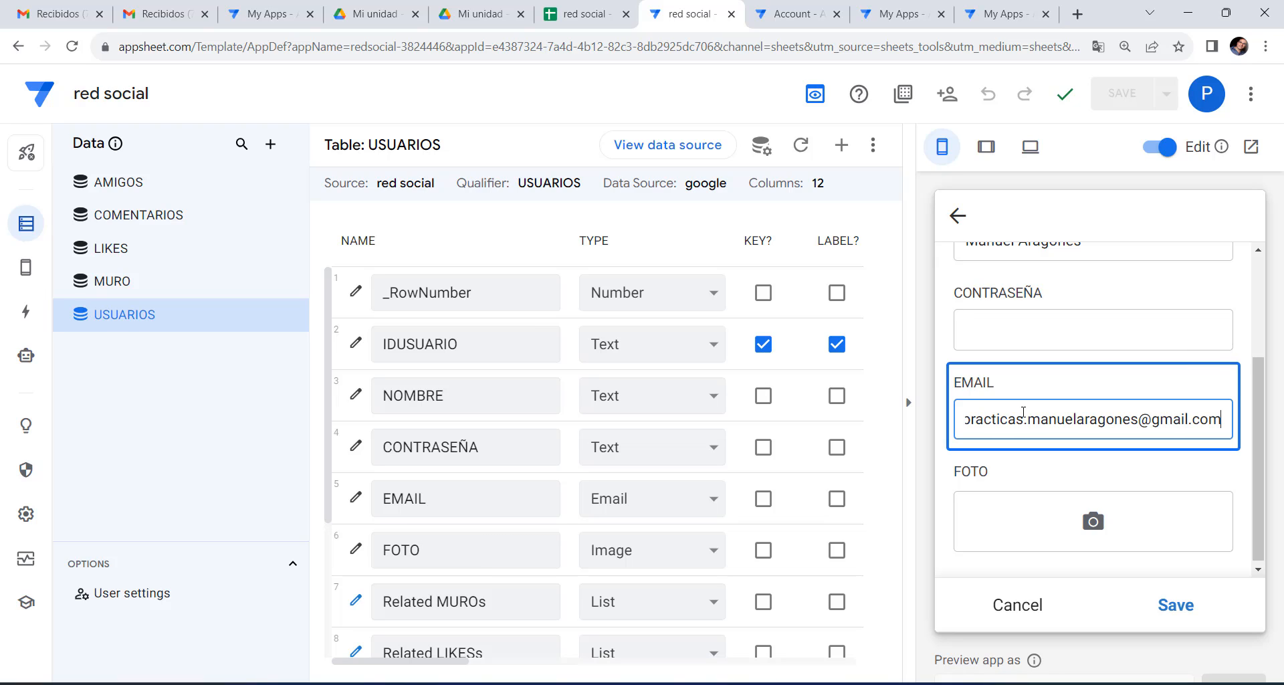
pyautogui.press('Tab')
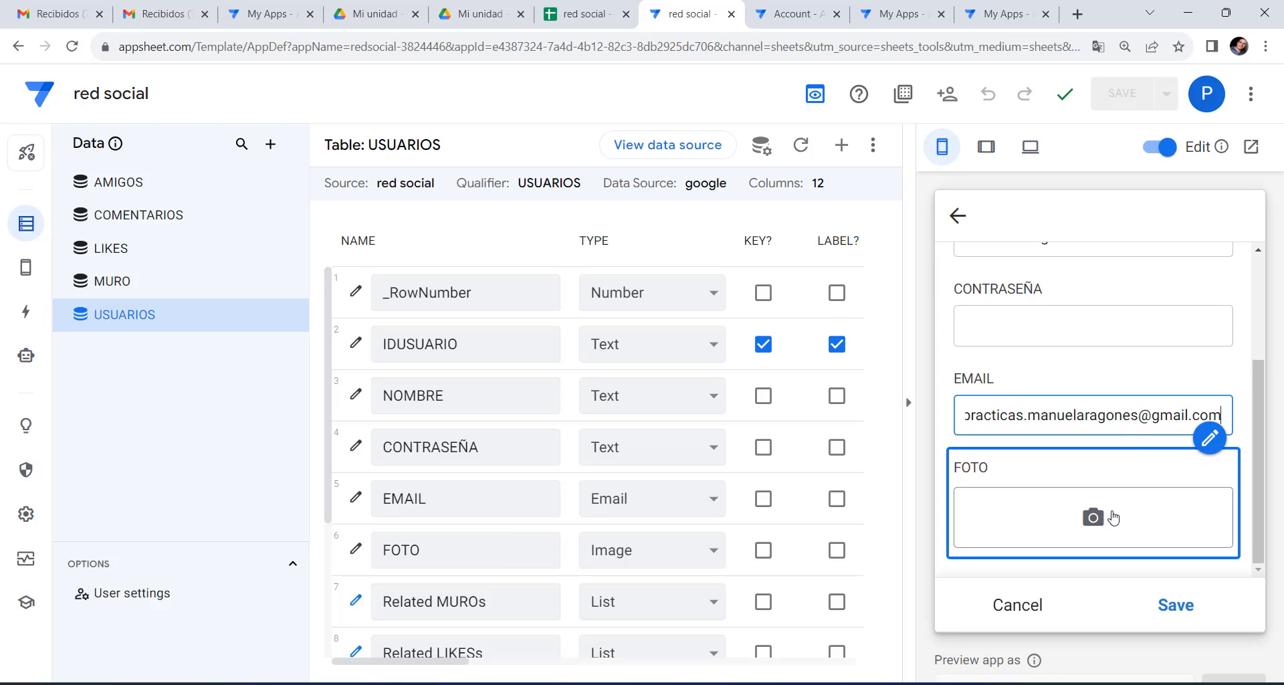
# Choose the user's portrait image as FOTO and save the new user record.
pyautogui.click(1095, 519)
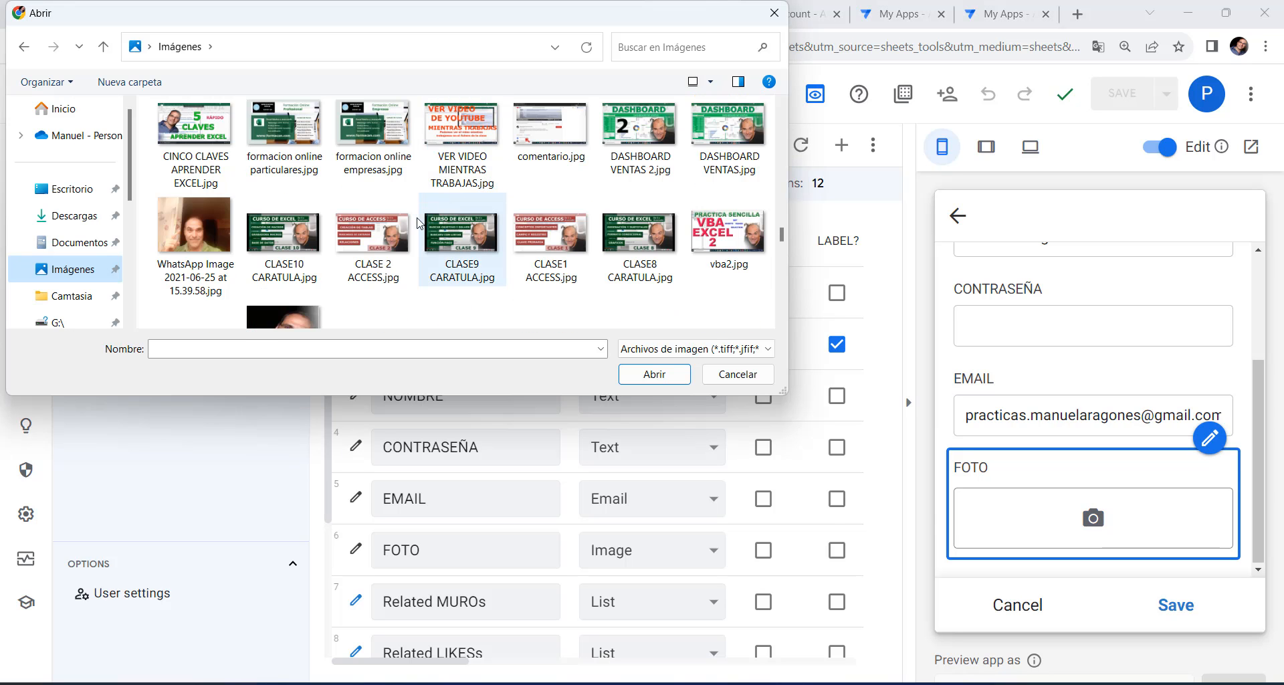
pyautogui.scroll(-3, 479, 191)
pyautogui.doubleClick(287, 186)
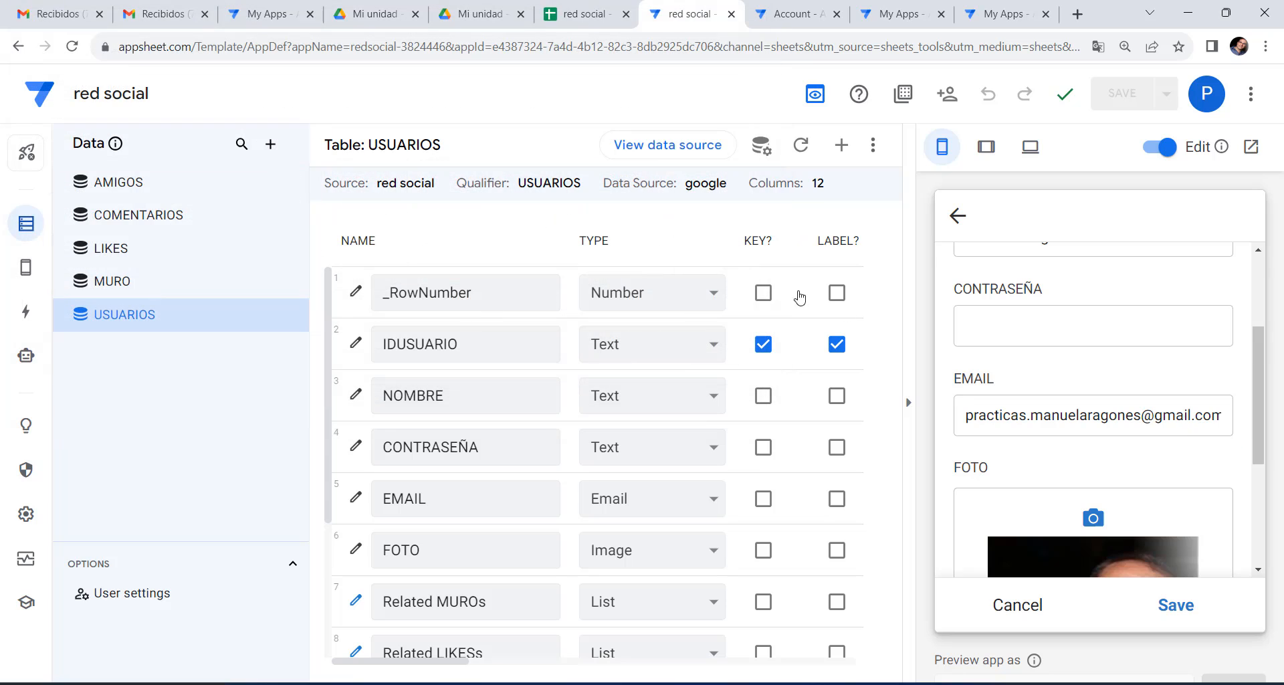
pyautogui.scroll(-4, 1222, 486)
pyautogui.click(1171, 618)
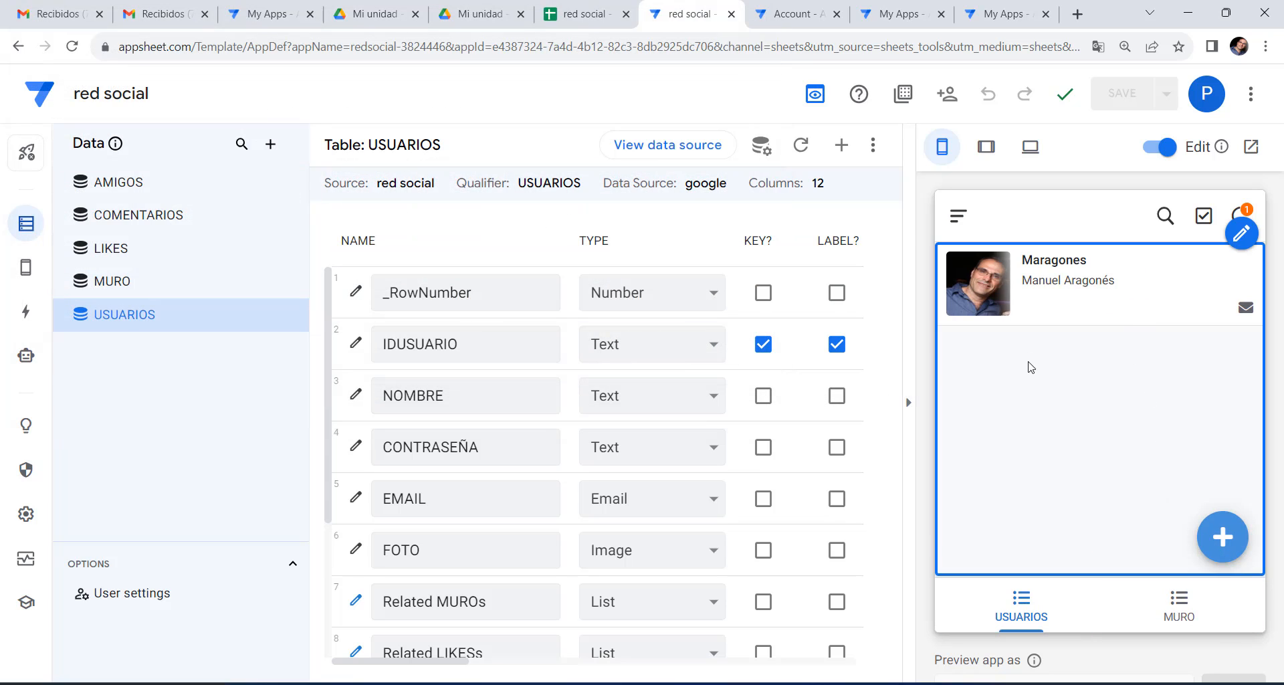
# Start a new MURO post and paste 'Conectar AppSheet con Looker Studio' as its TITULO.
pyautogui.click(1192, 610)
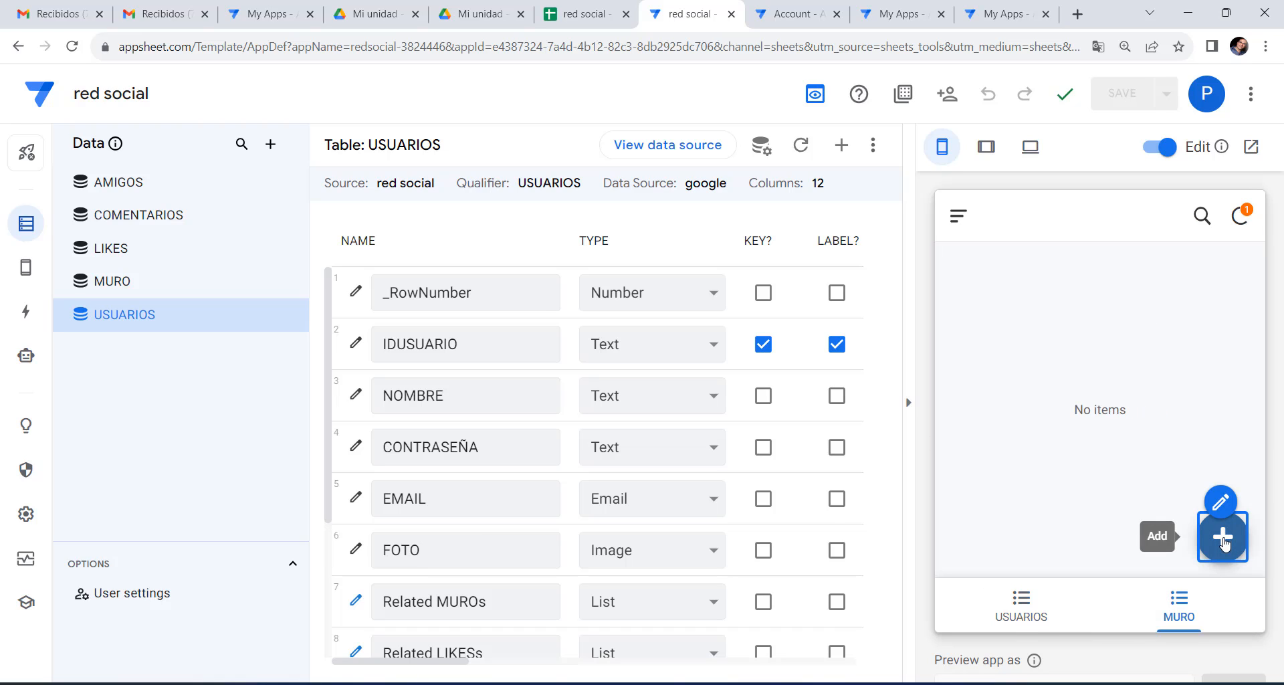
pyautogui.click(1224, 539)
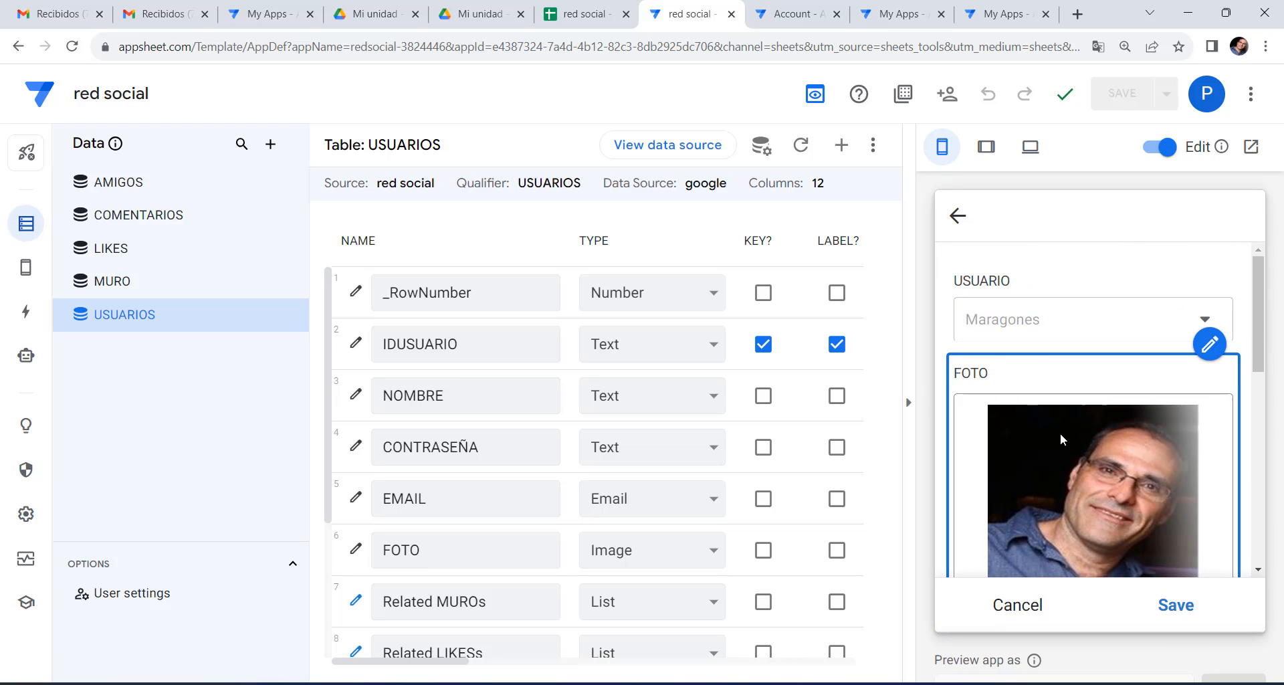
pyautogui.scroll(-5, 1061, 432)
pyautogui.click(1057, 352)
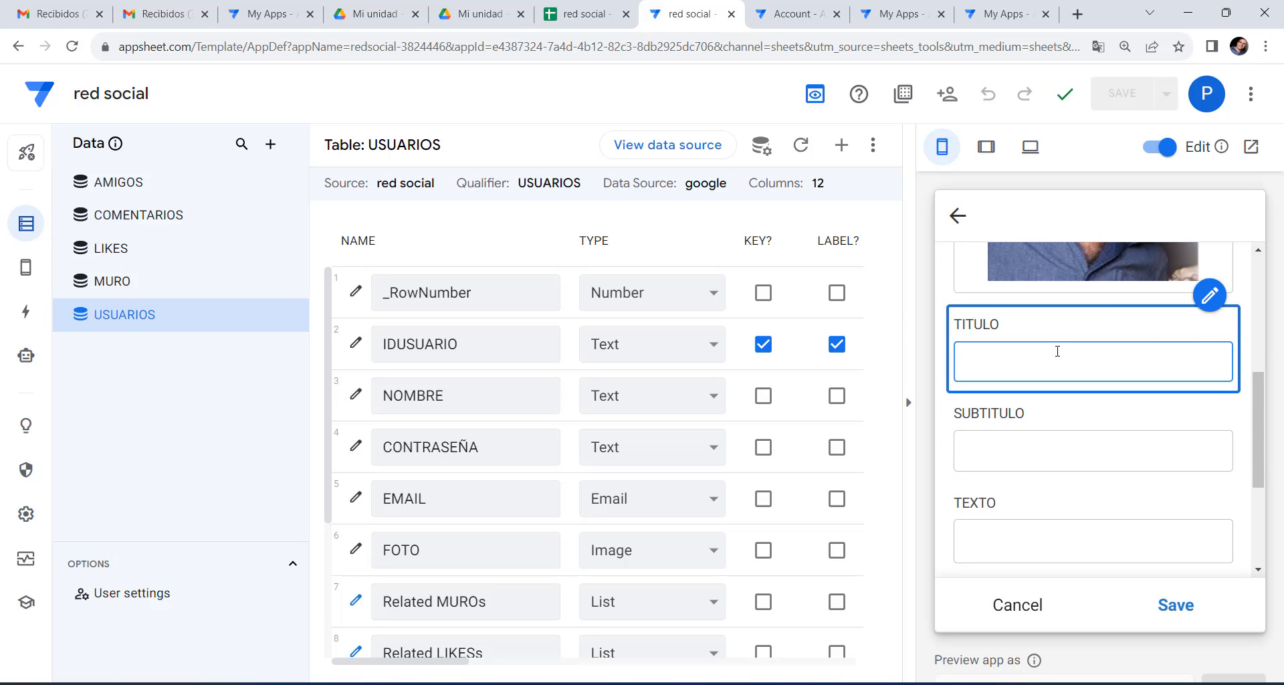
pyautogui.rightClick(995, 372)
pyautogui.click(1031, 499)
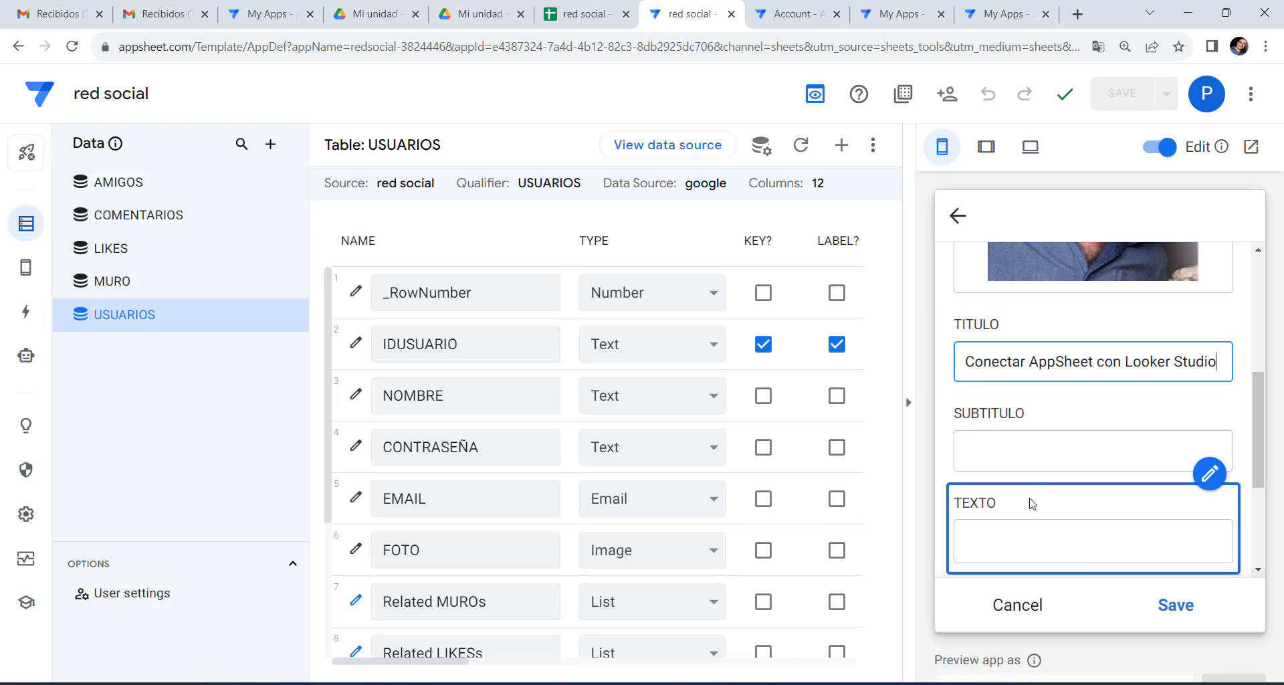
# Copy the post's paragraph from the other window and paste it into TEXTO.
pyautogui.click(1026, 458)
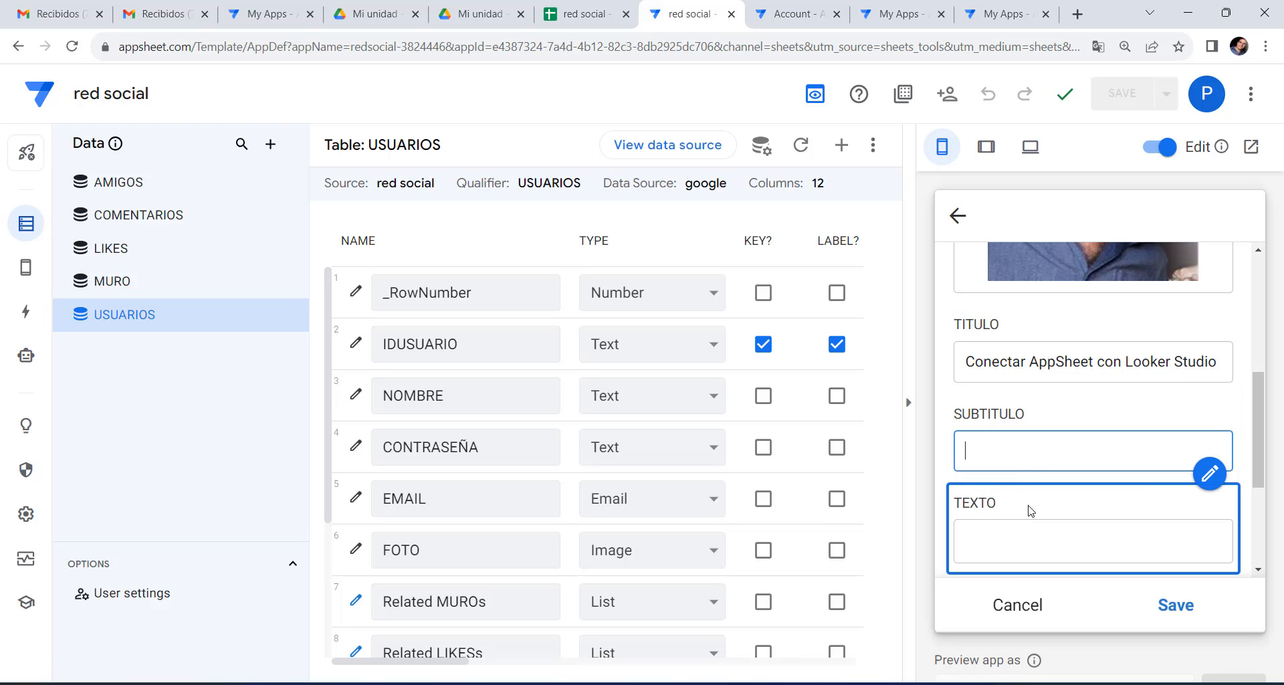
pyautogui.click(1034, 530)
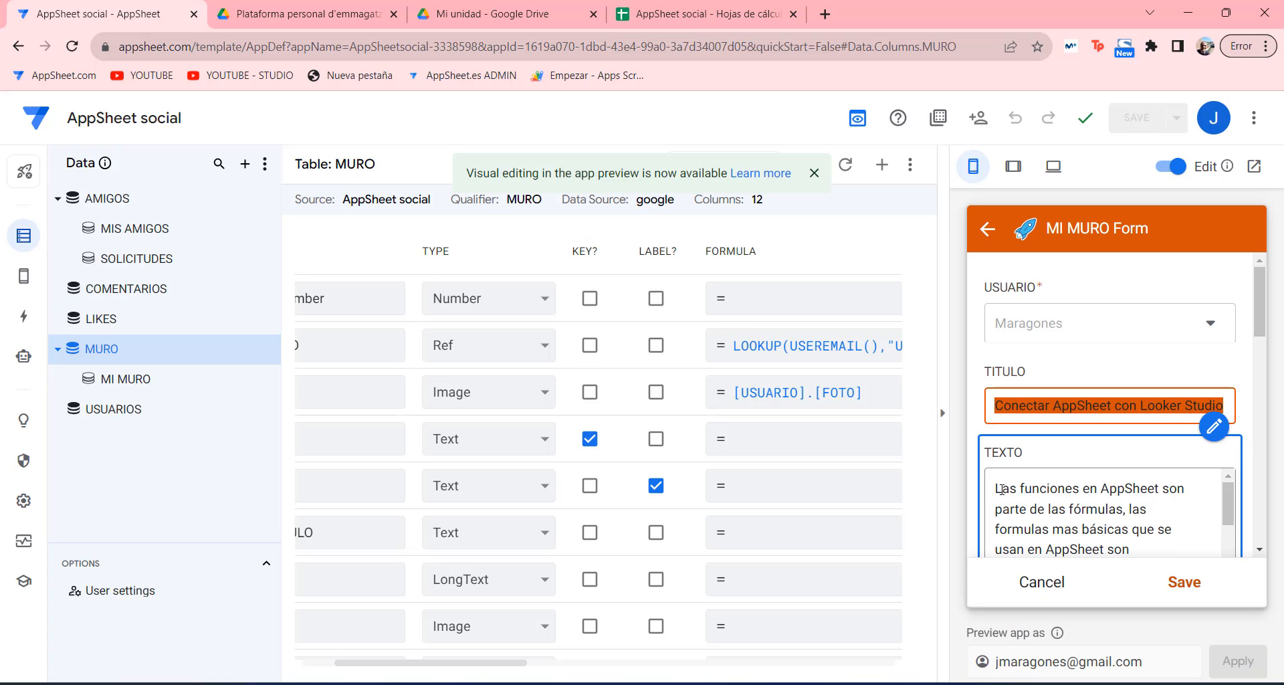
pyautogui.moveTo(996, 486); pyautogui.dragTo(1107, 438)
pyautogui.rightClick(1108, 438)
pyautogui.click(733, 209)
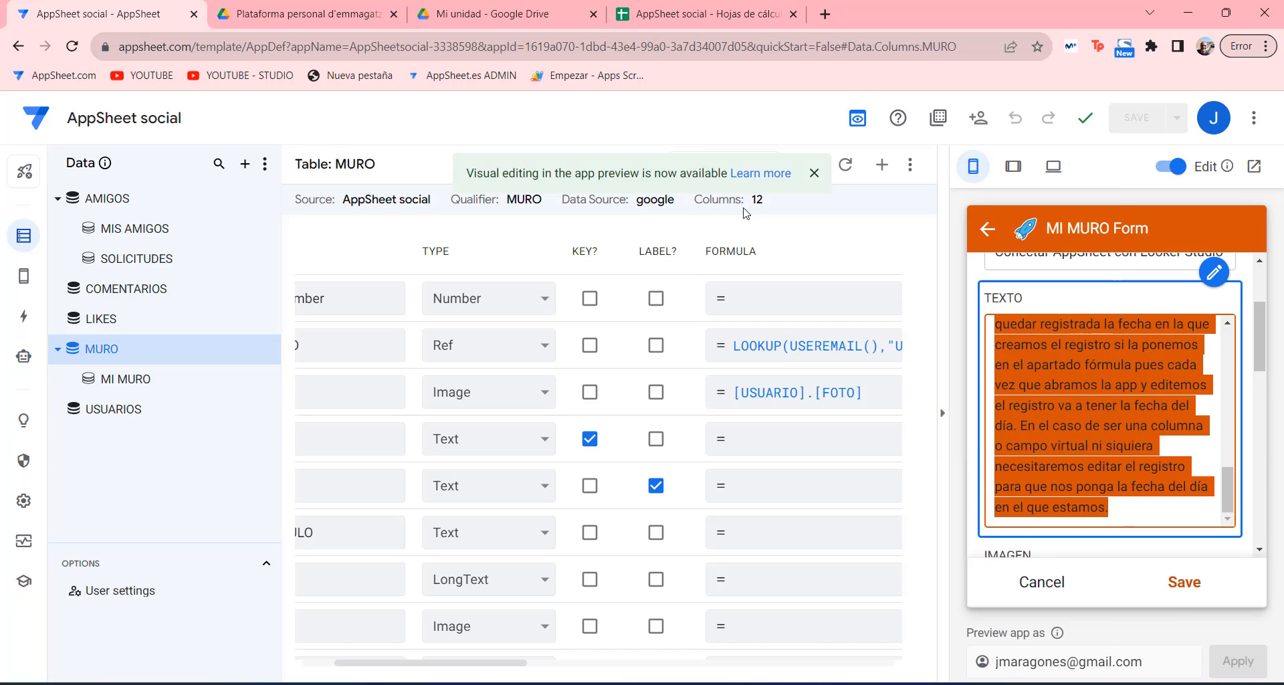
pyautogui.click(598, 684)
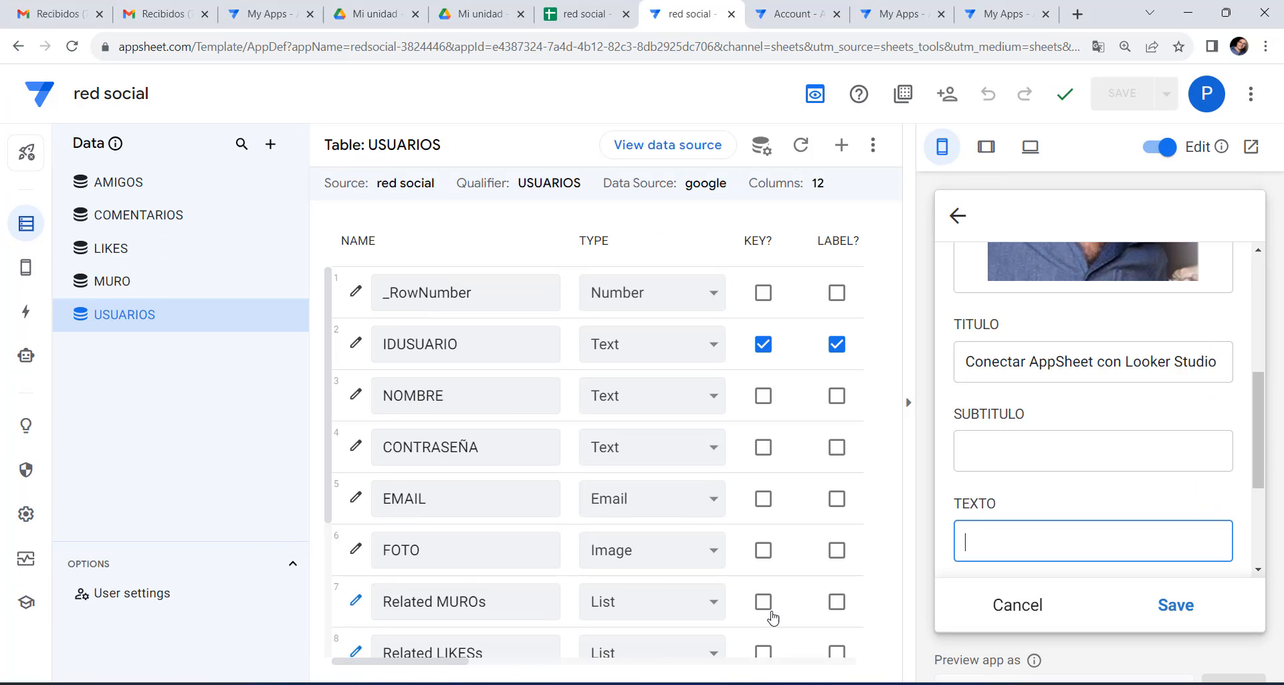
pyautogui.click(1027, 552)
pyautogui.rightClick(1026, 550)
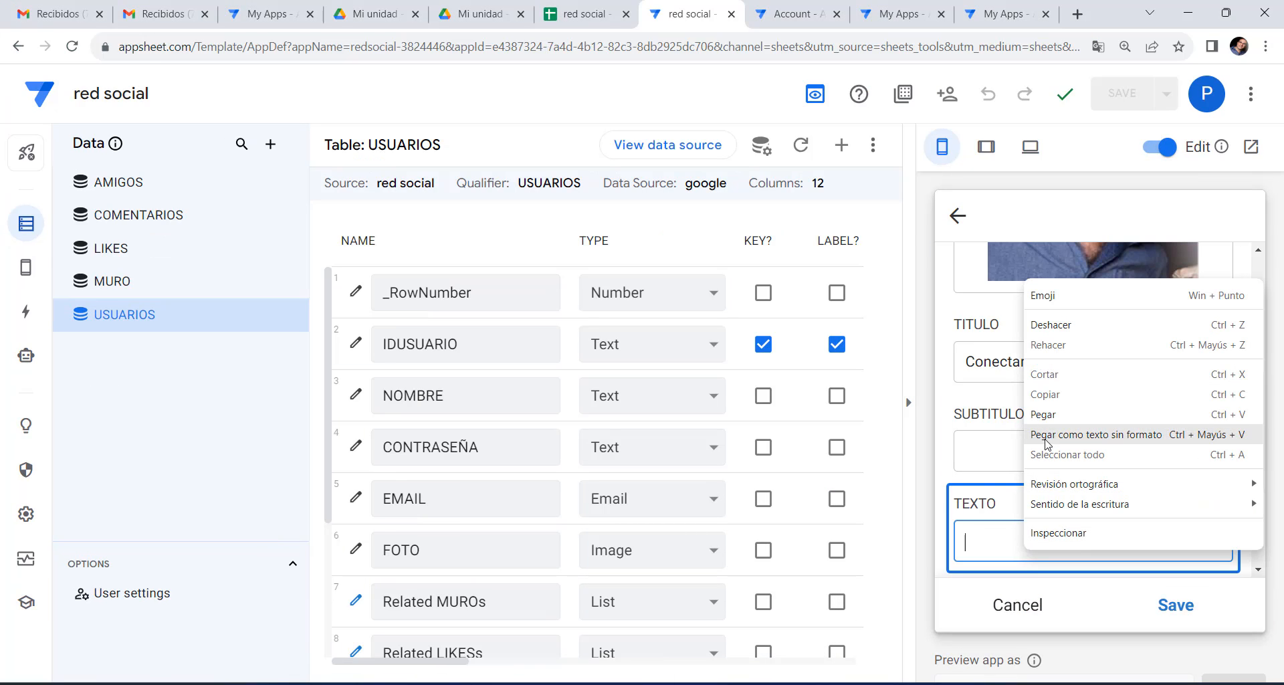
pyautogui.click(1046, 425)
pyautogui.scroll(-4, 1070, 499)
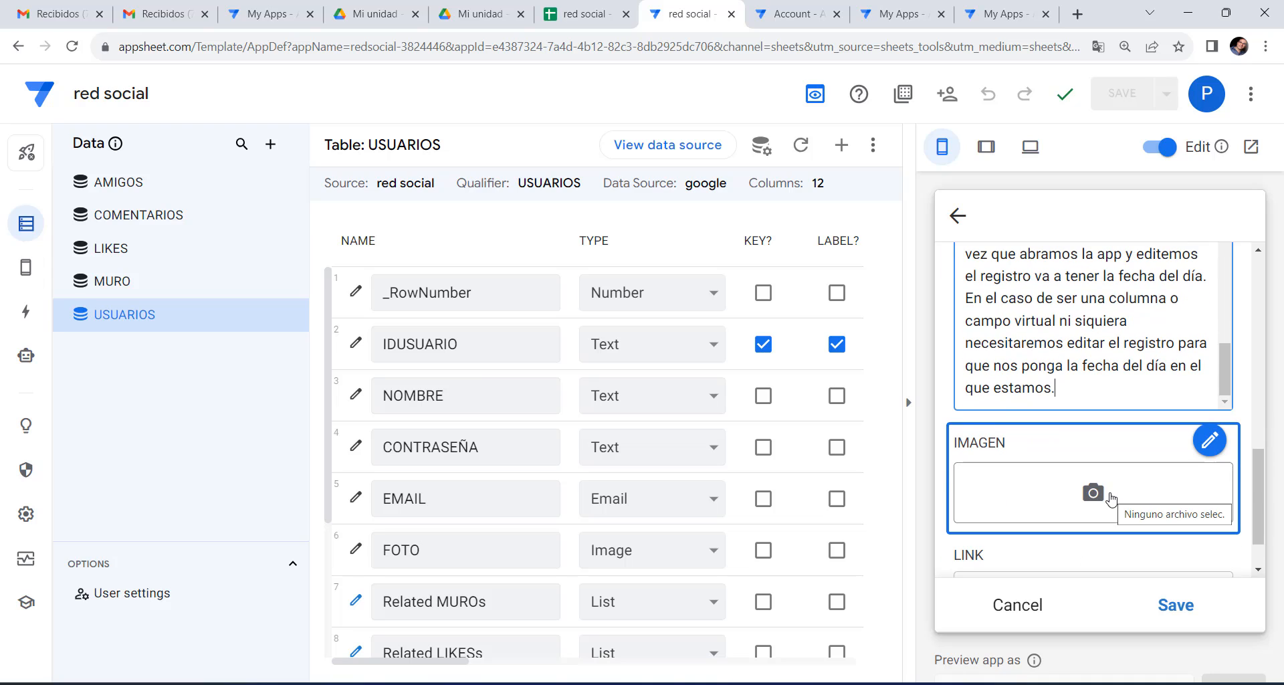
pyautogui.click(1100, 495)
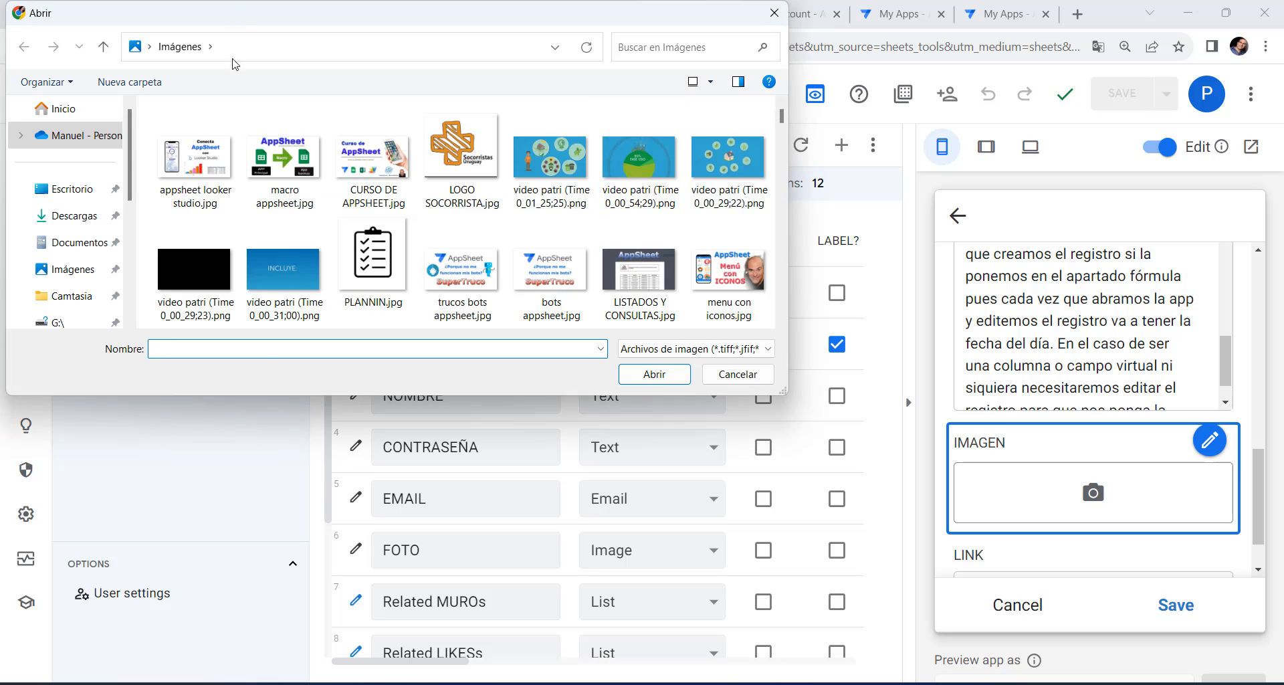
pyautogui.doubleClick(194, 164)
pyautogui.scroll(-3, 1141, 520)
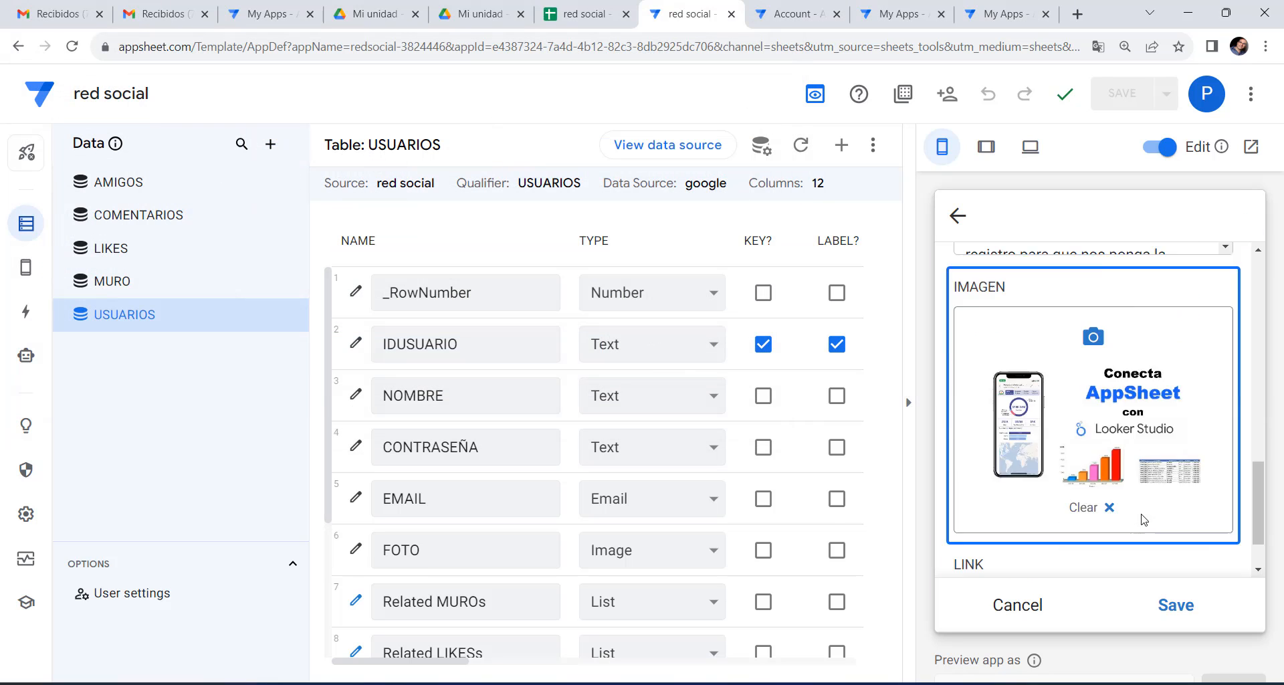
pyautogui.click(1100, 526)
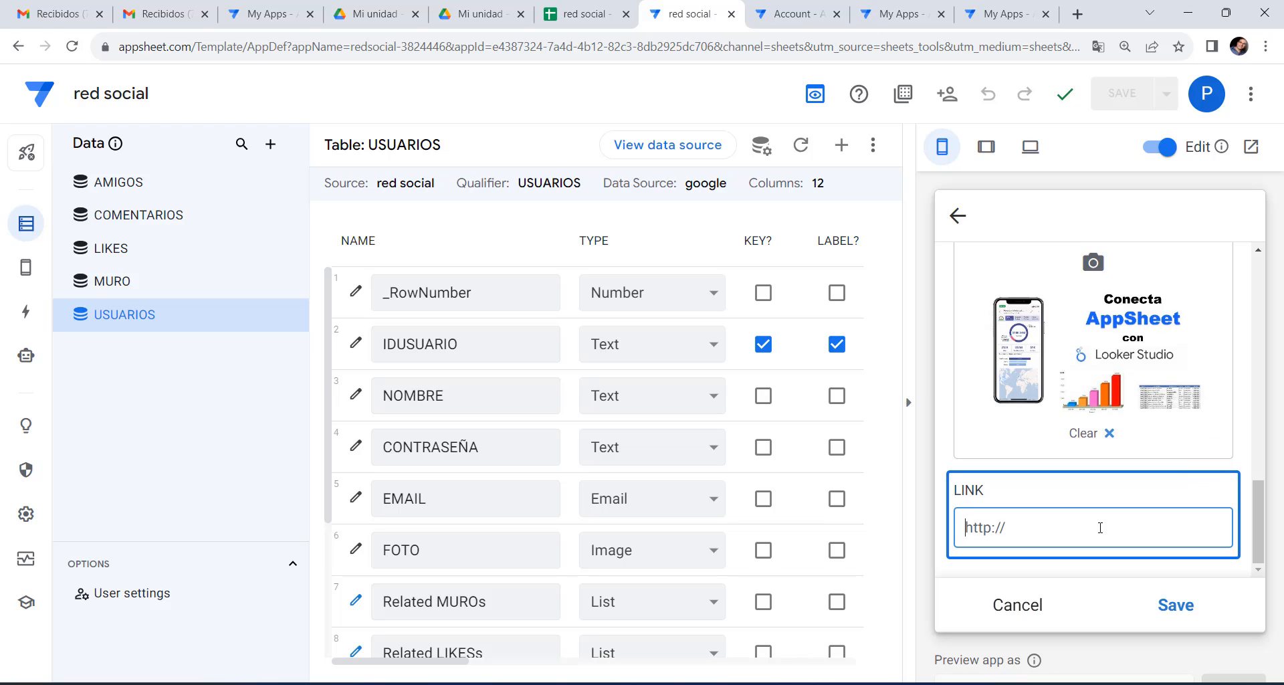
pyautogui.write('appsheet.es')
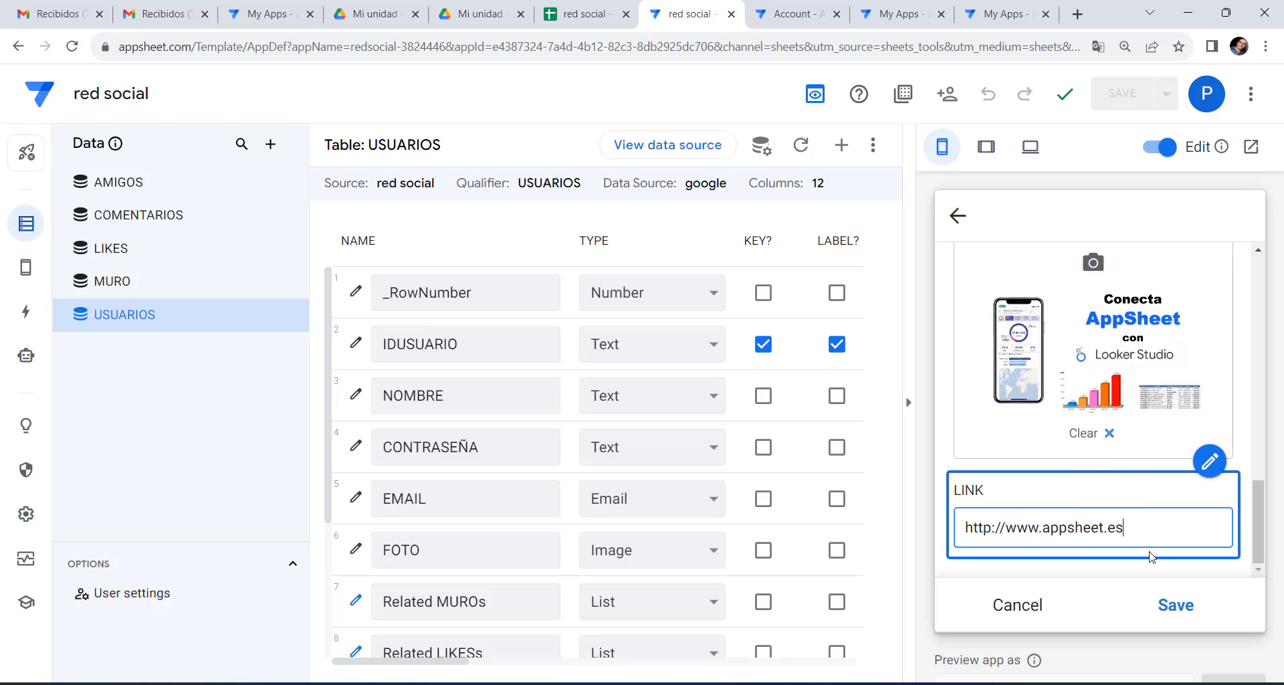
pyautogui.click(1175, 605)
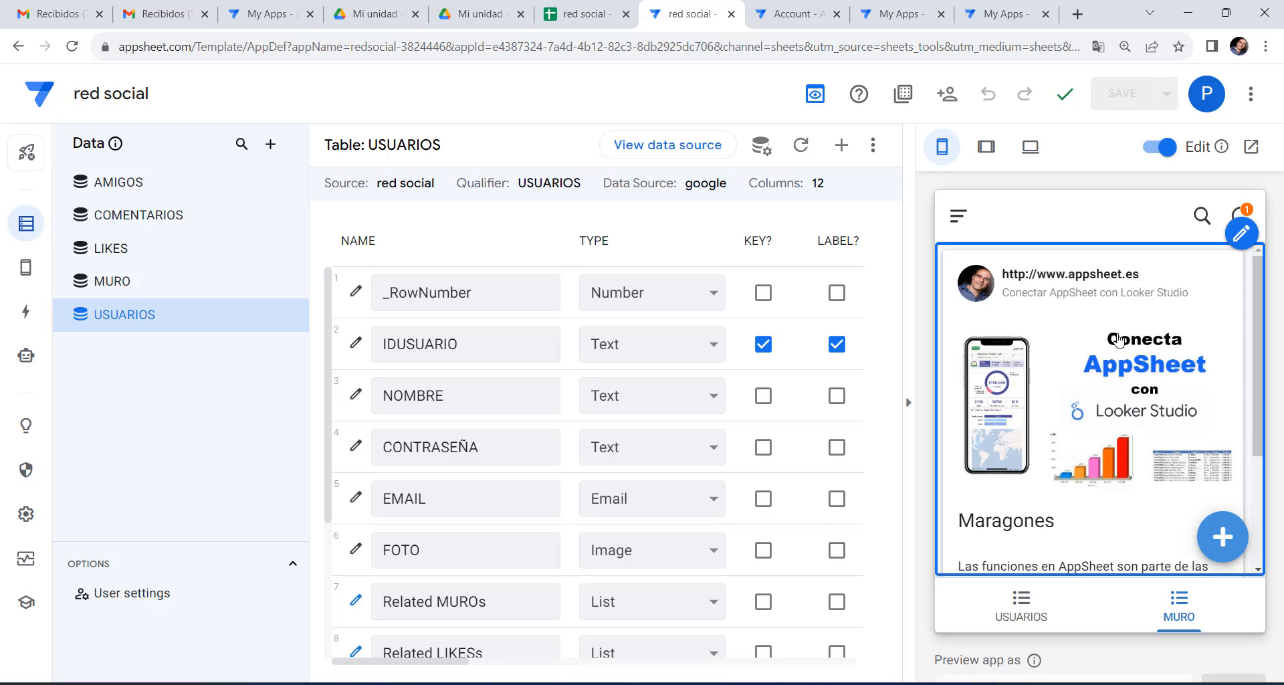
pyautogui.scroll(-2, 1120, 341)
pyautogui.scroll(2, 1121, 345)
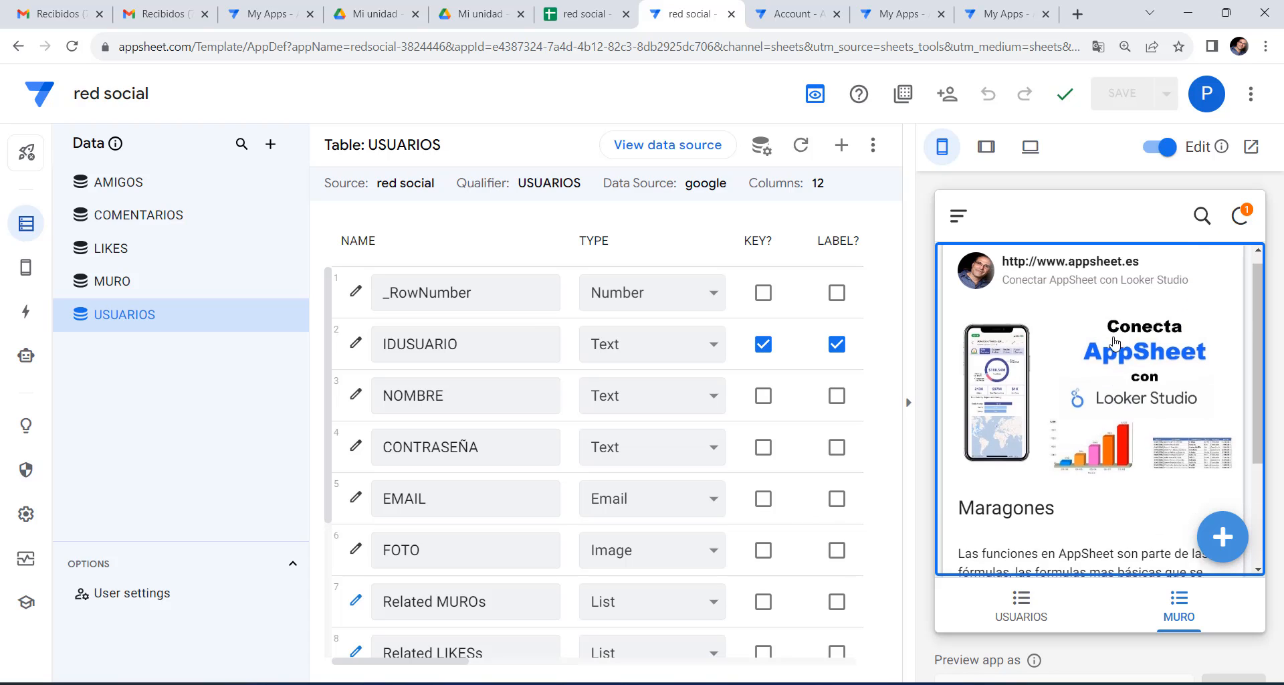
pyautogui.scroll(-2, 1121, 349)
pyautogui.scroll(2, 1121, 349)
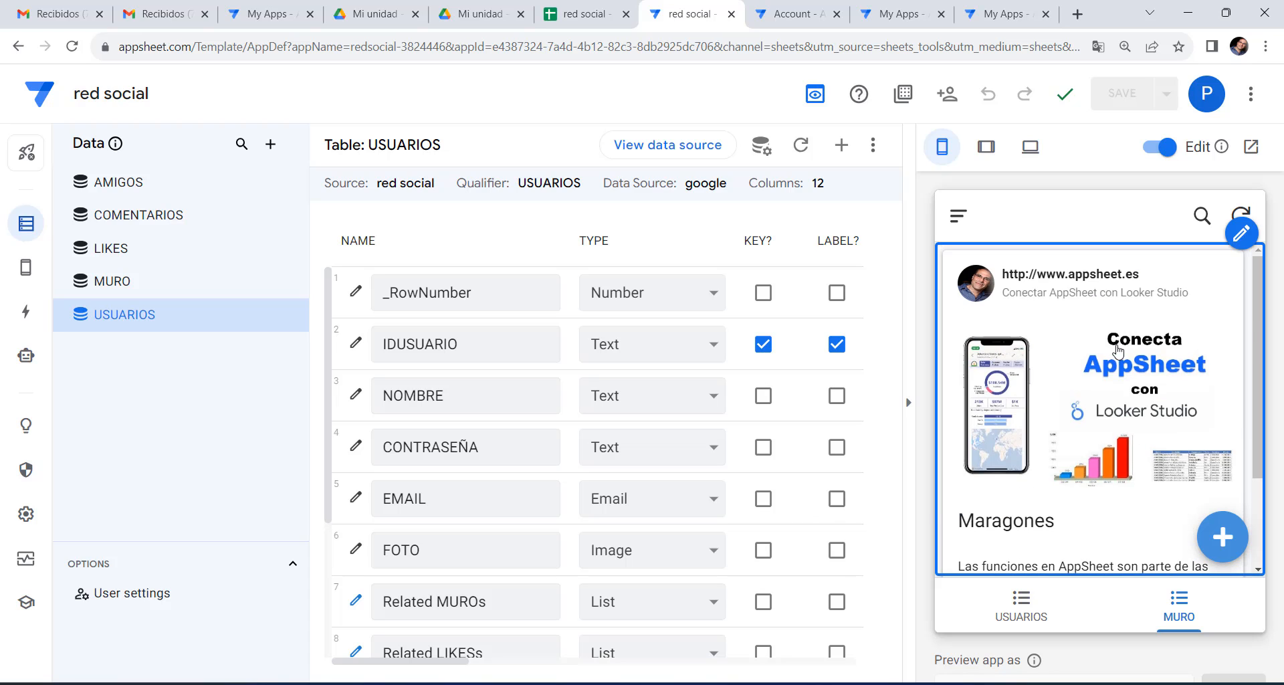
# Open the MURO view's settings and scroll to its large card layout section.
pyautogui.click(25, 270)
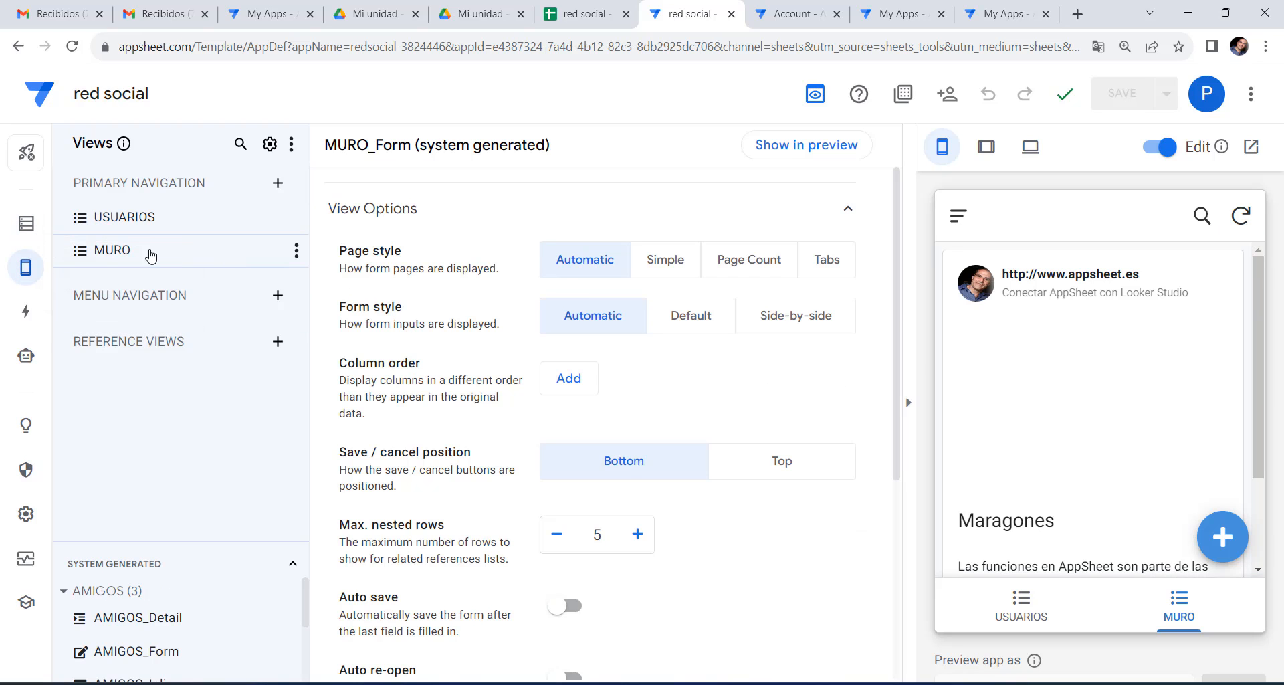
pyautogui.click(150, 252)
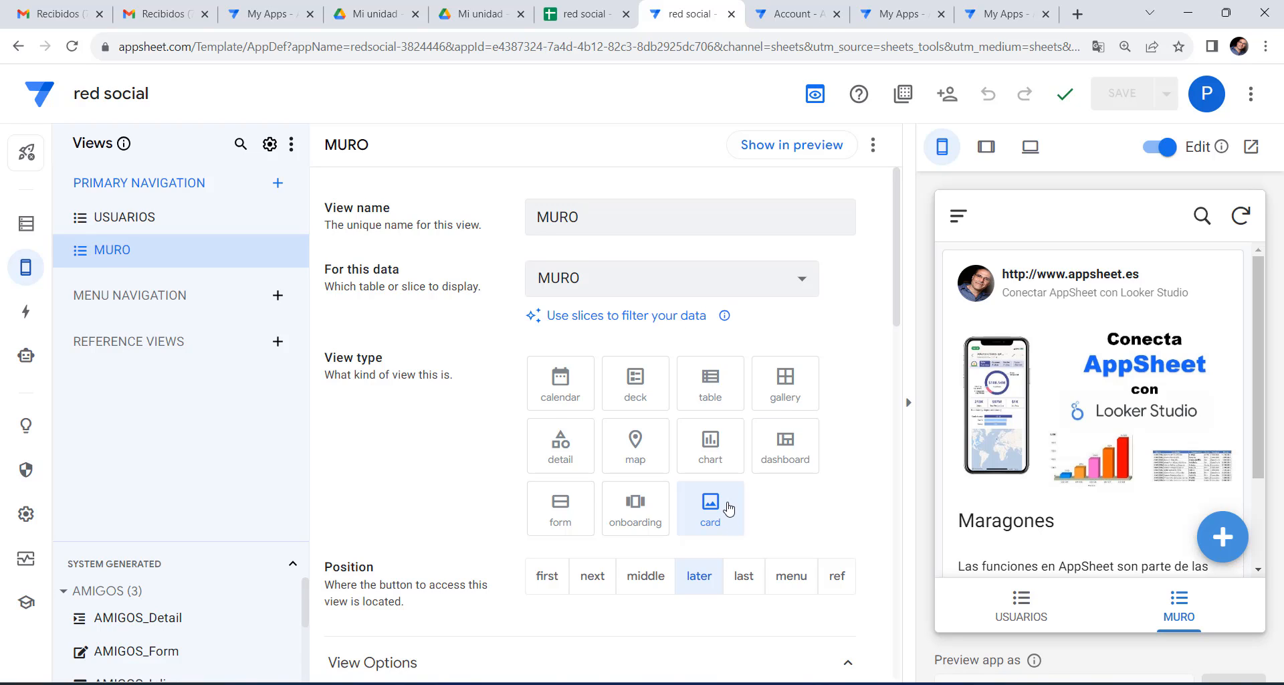
pyautogui.scroll(-9, 729, 508)
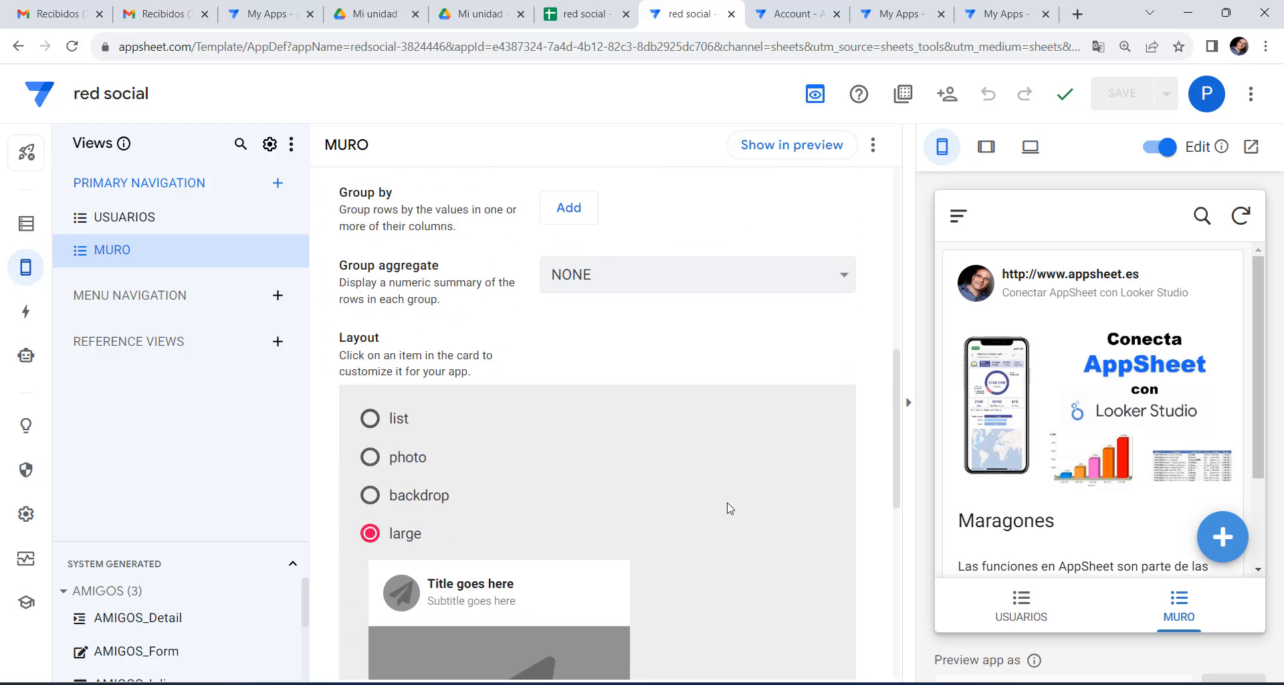
pyautogui.scroll(-10, 729, 508)
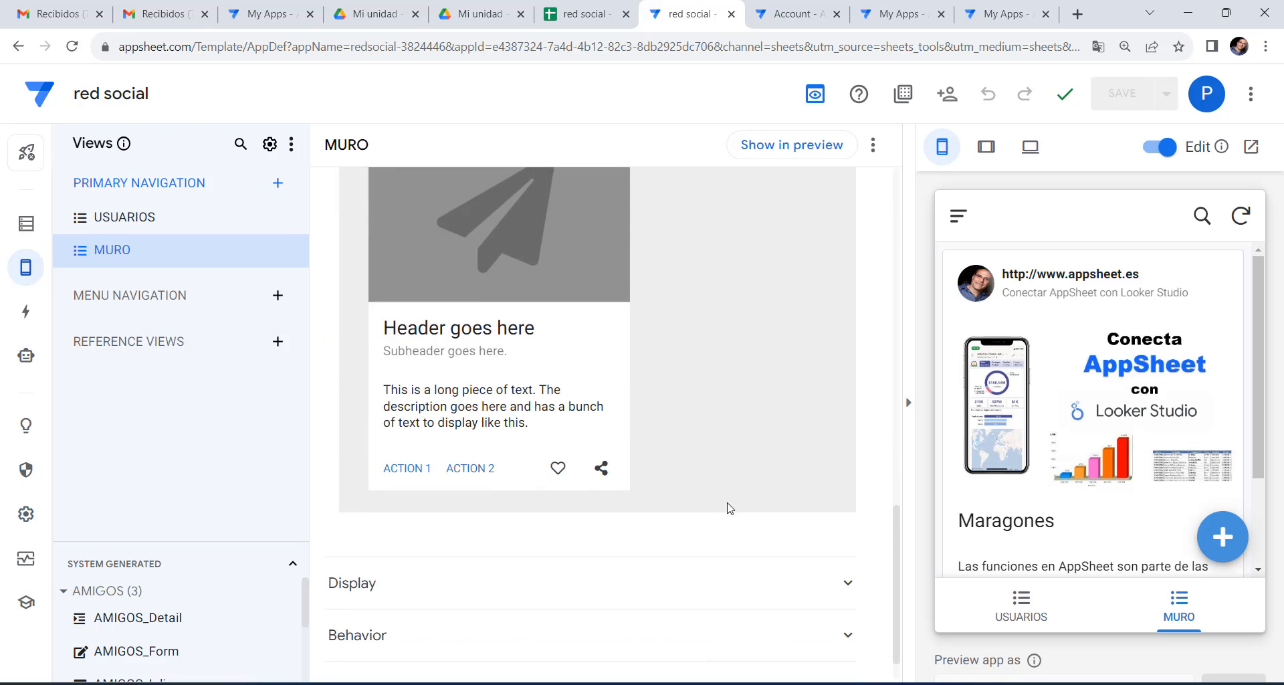
pyautogui.scroll(3, 728, 509)
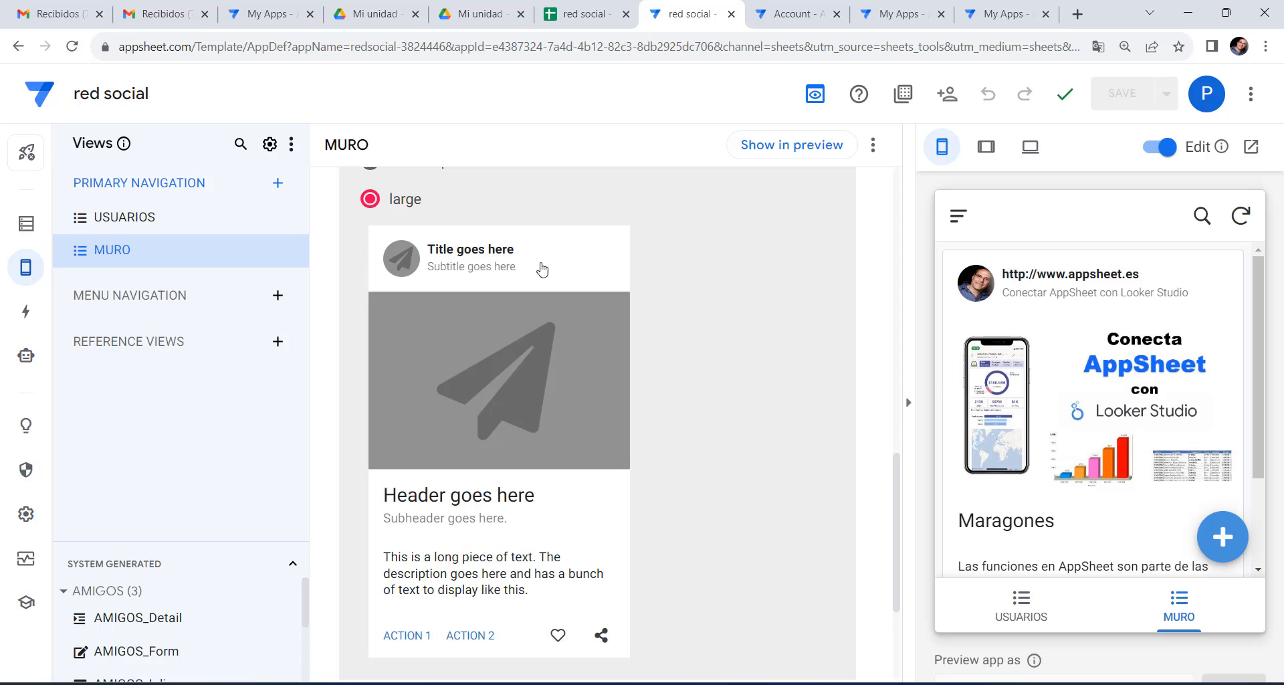
pyautogui.scroll(3, 528, 270)
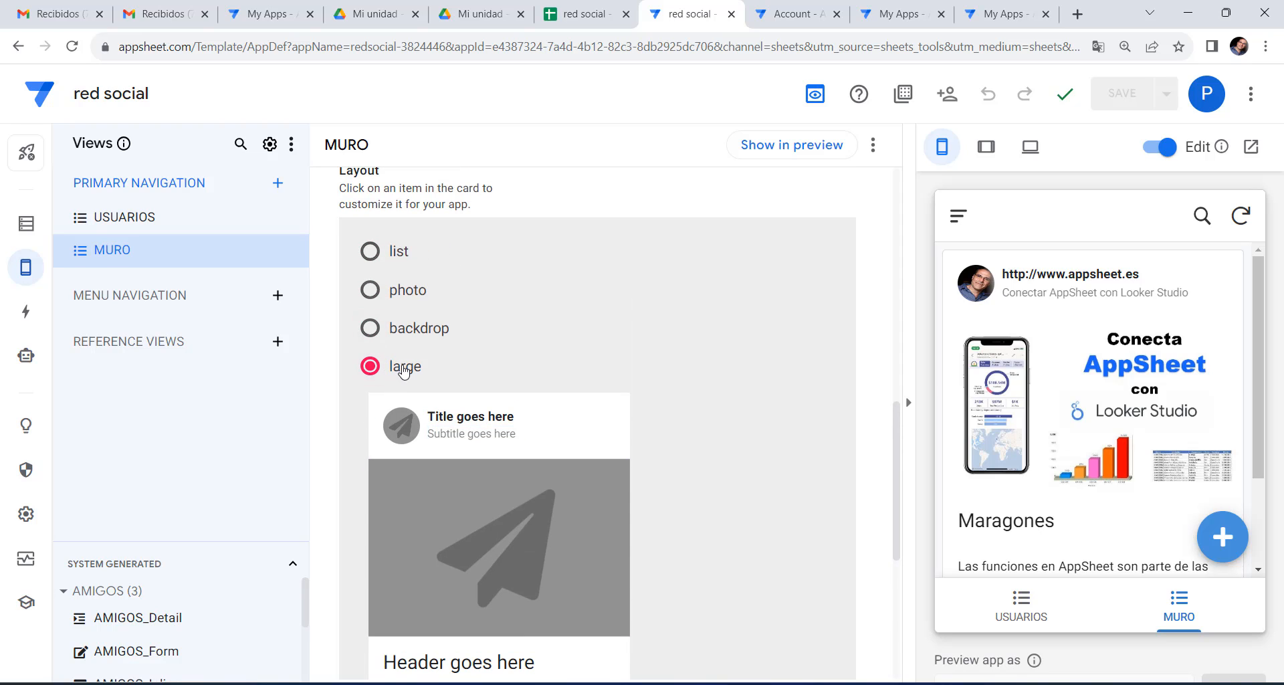
pyautogui.scroll(-3, 569, 367)
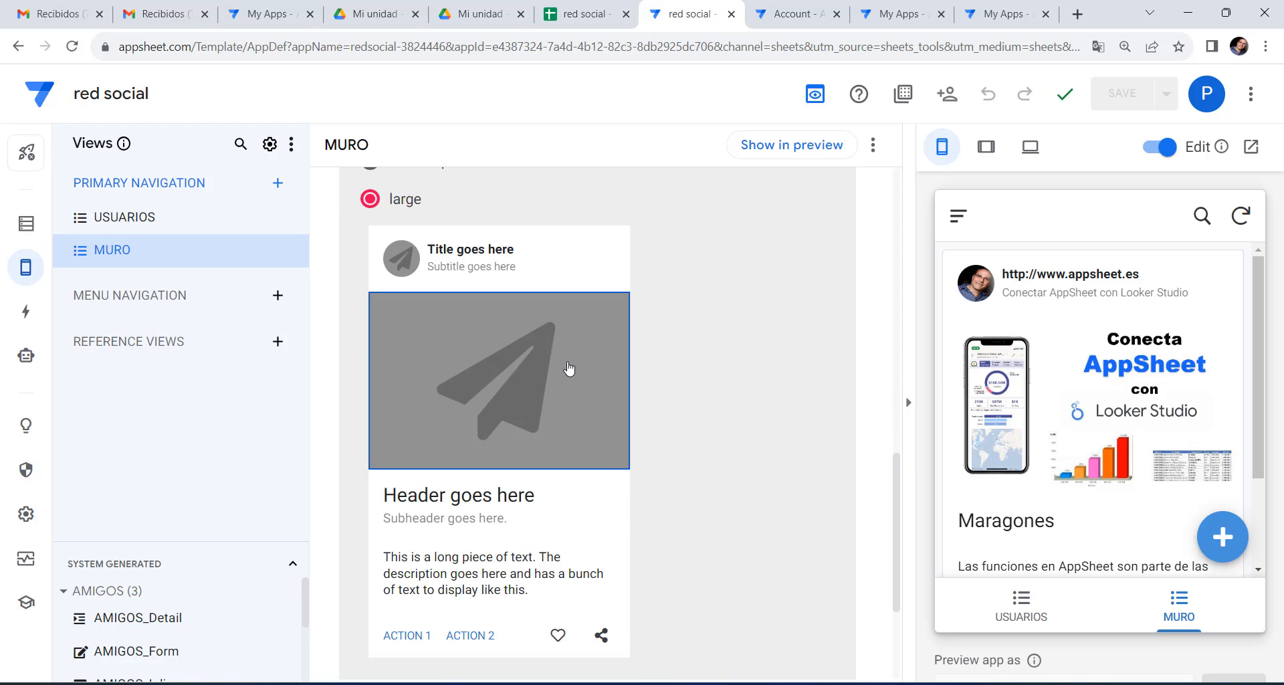
# Show the USUARIO column as the card title and FOTO as its avatar.
pyautogui.click(477, 257)
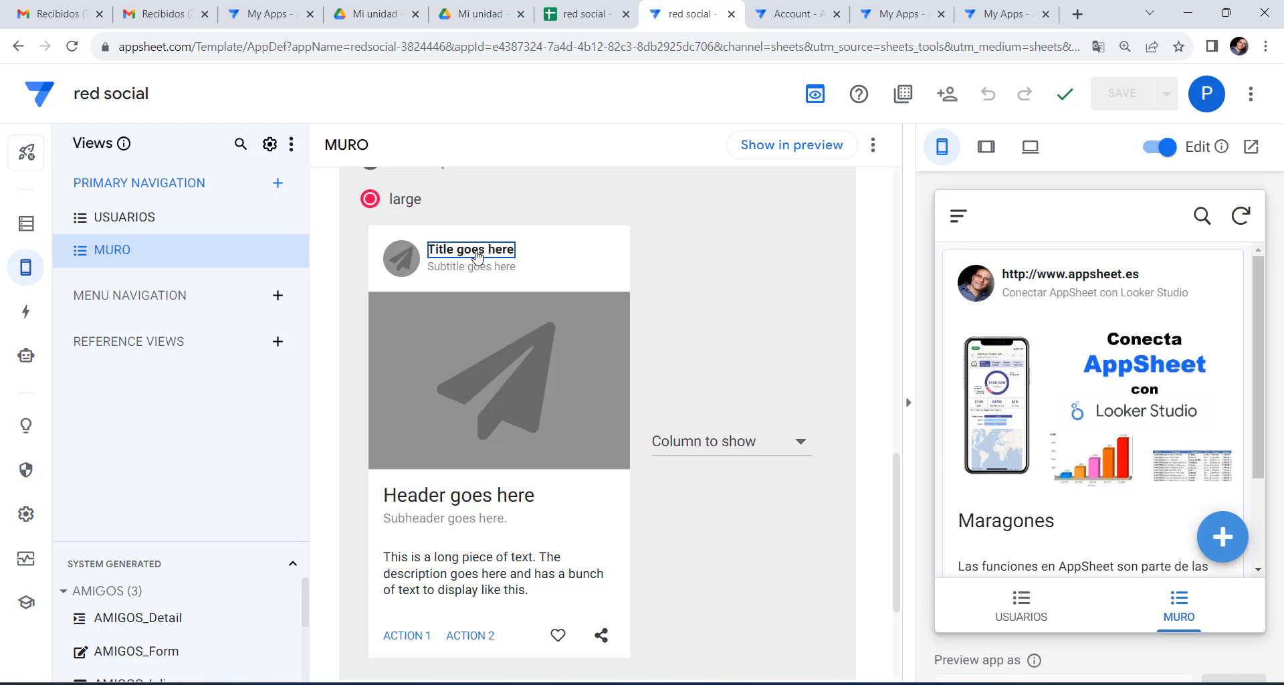
pyautogui.click(797, 443)
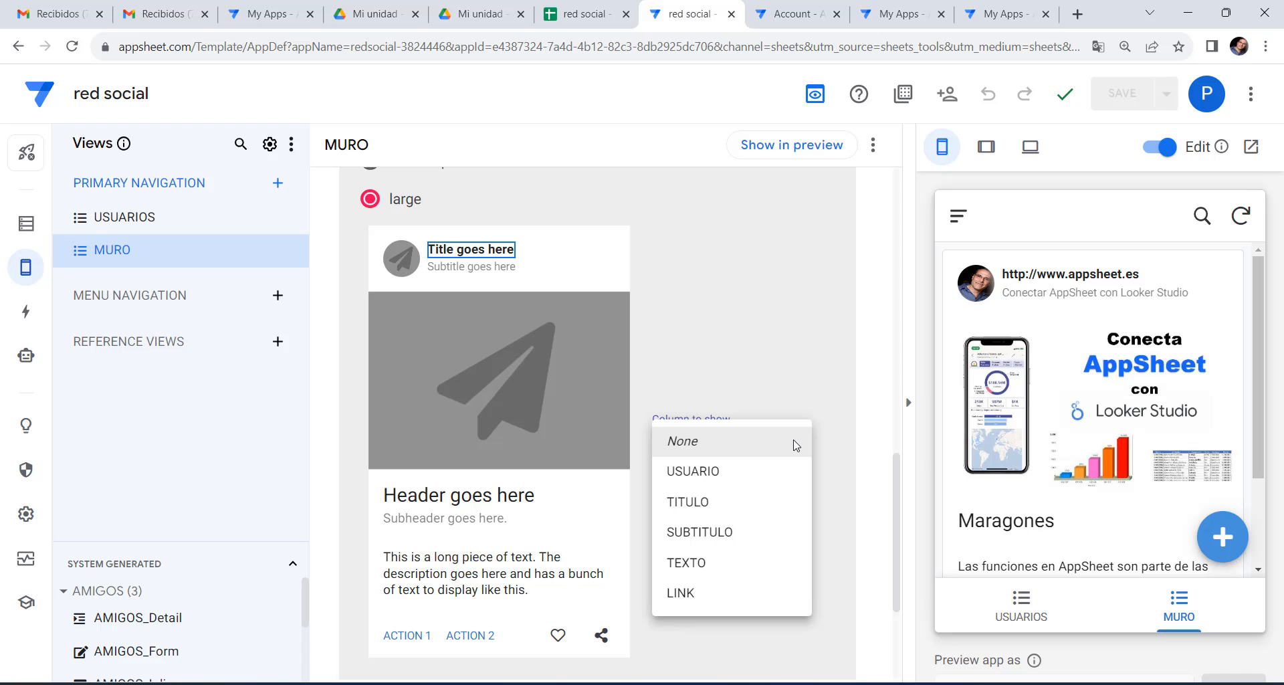
pyautogui.click(711, 471)
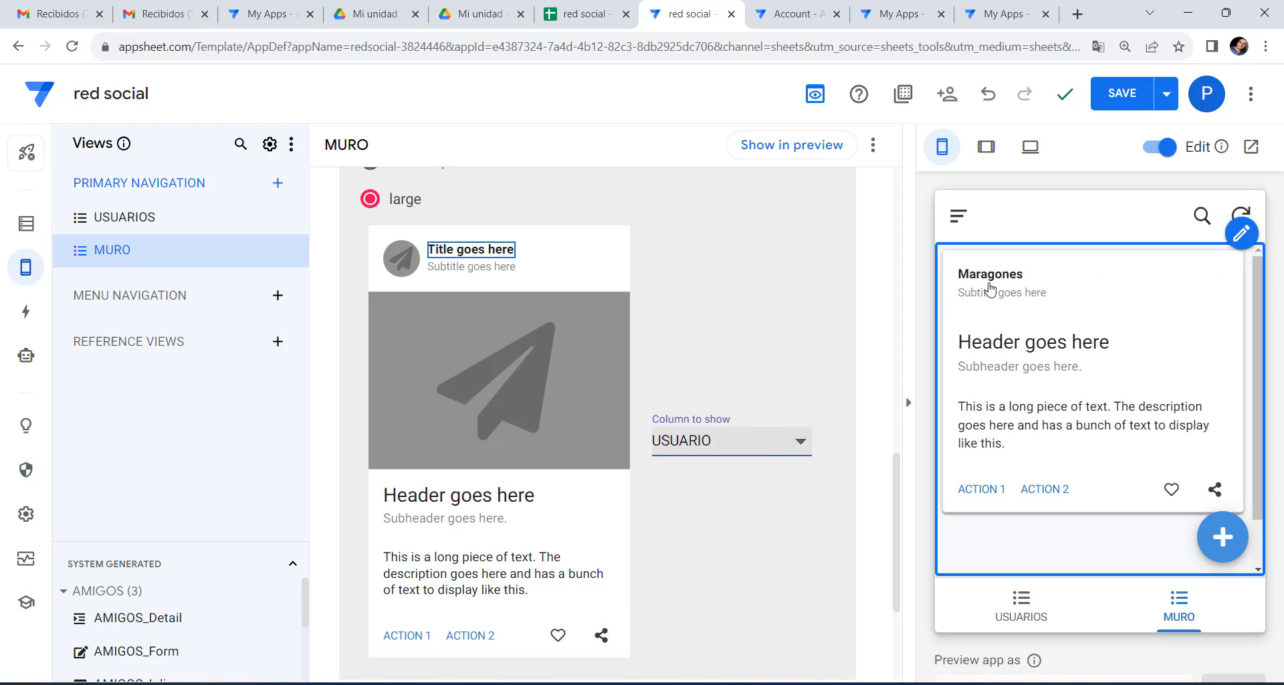
pyautogui.click(401, 258)
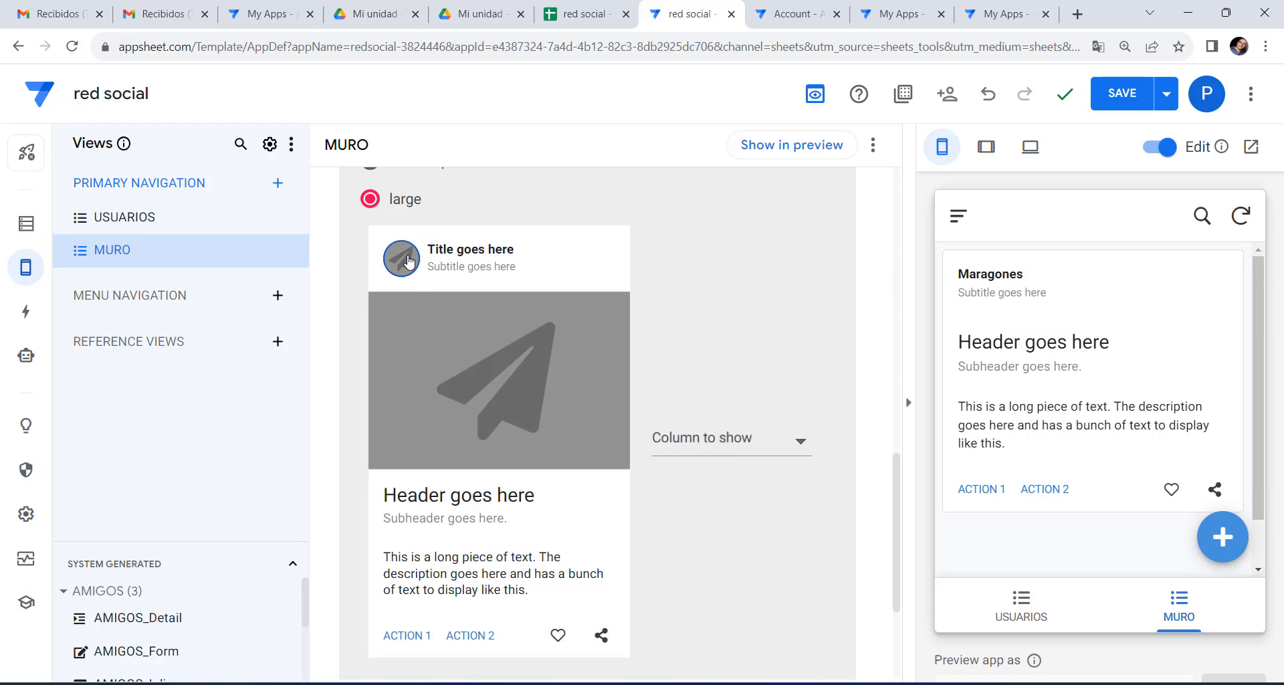
pyautogui.click(787, 441)
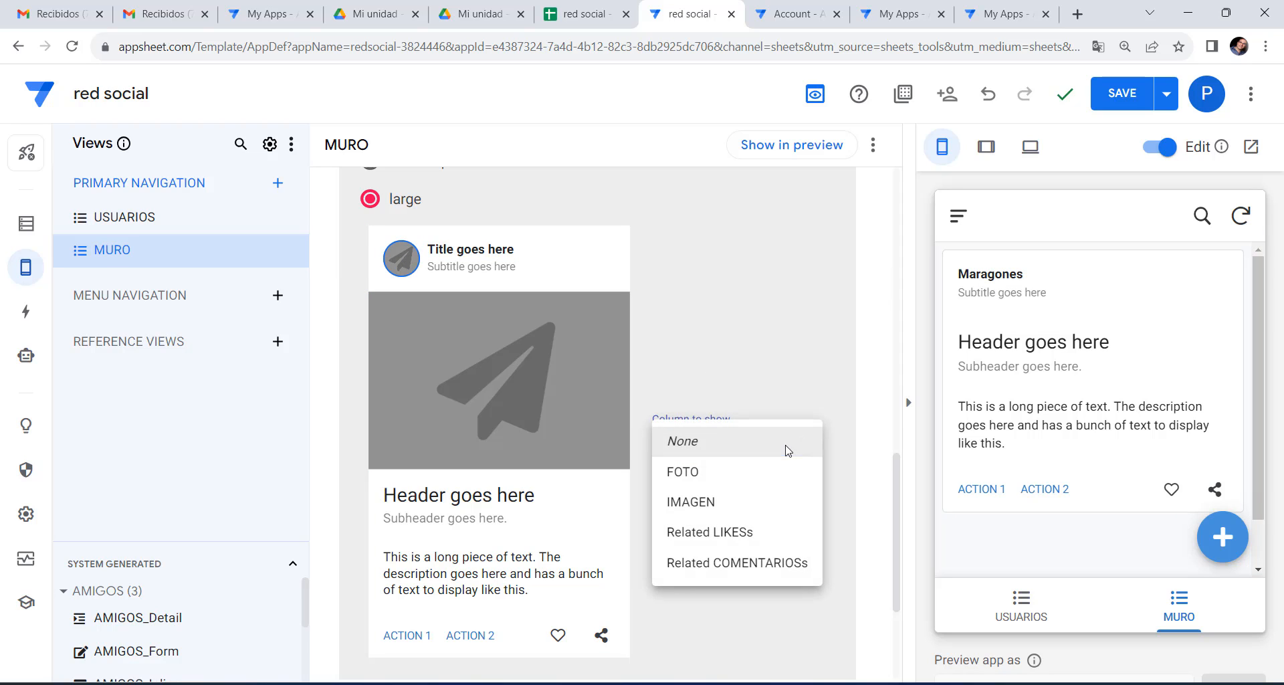
pyautogui.click(714, 479)
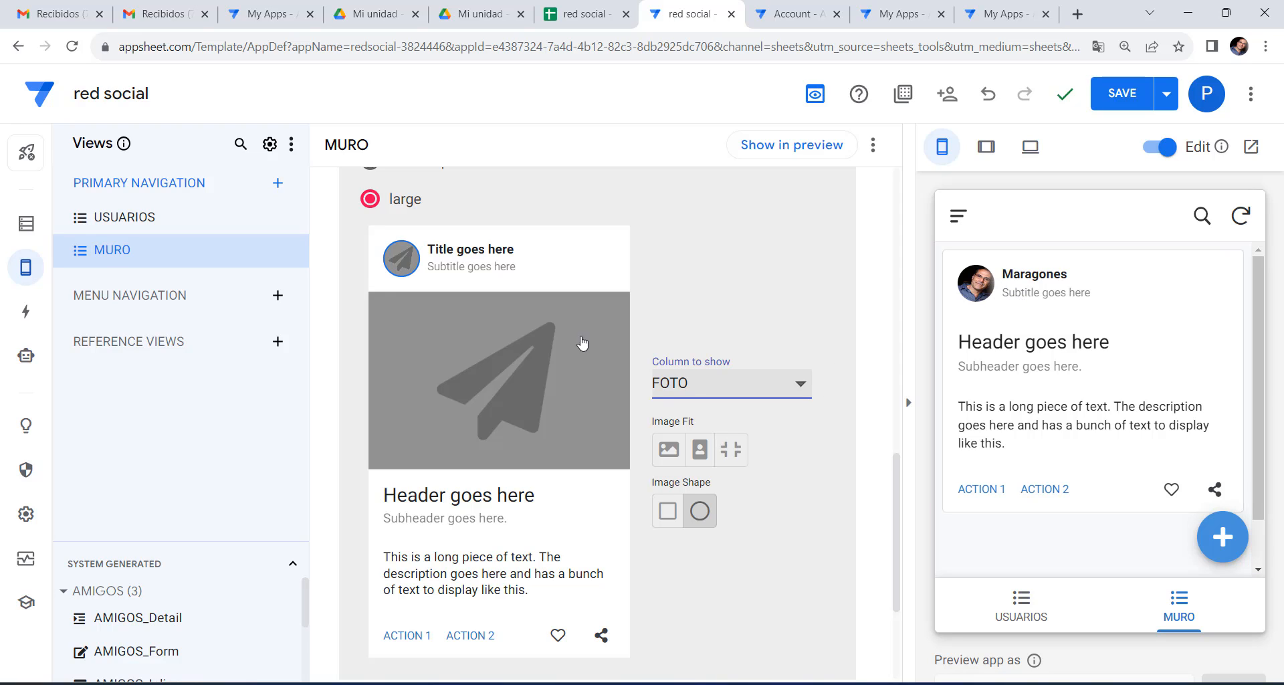
# Set the card subtitle to no column and leave the card's tap action as none.
pyautogui.click(492, 277)
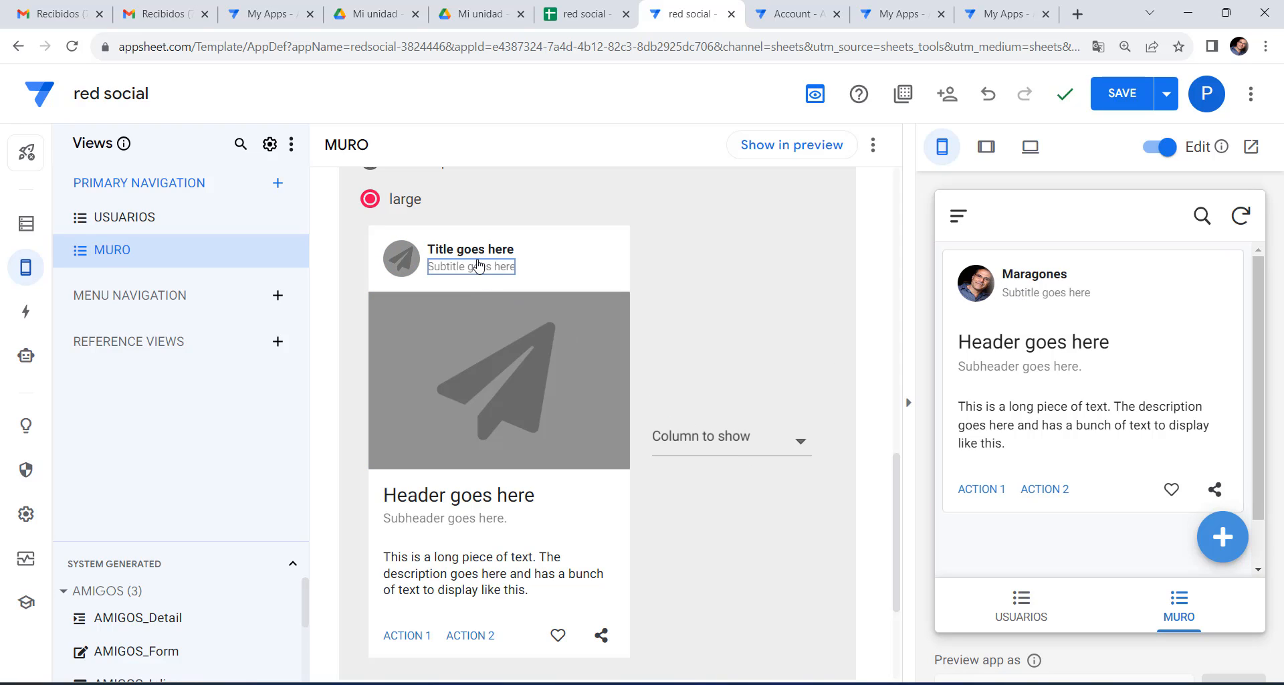
pyautogui.click(749, 446)
pyautogui.click(696, 443)
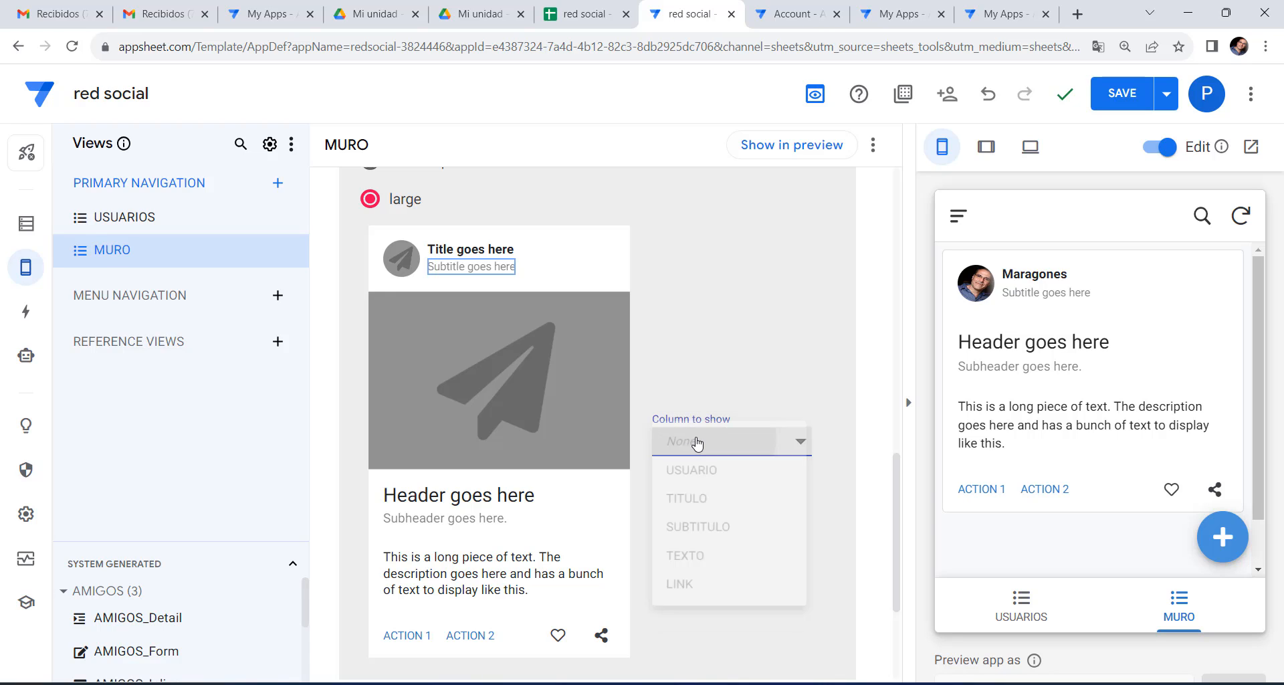
pyautogui.click(739, 318)
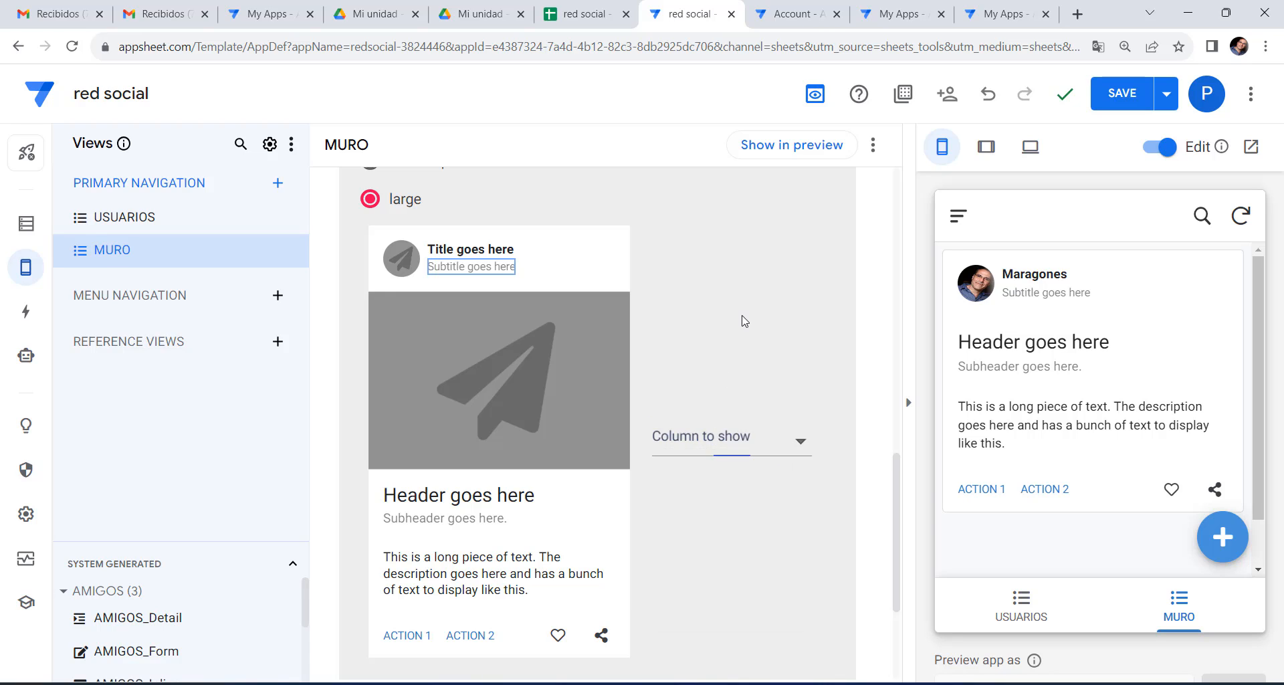
pyautogui.click(800, 445)
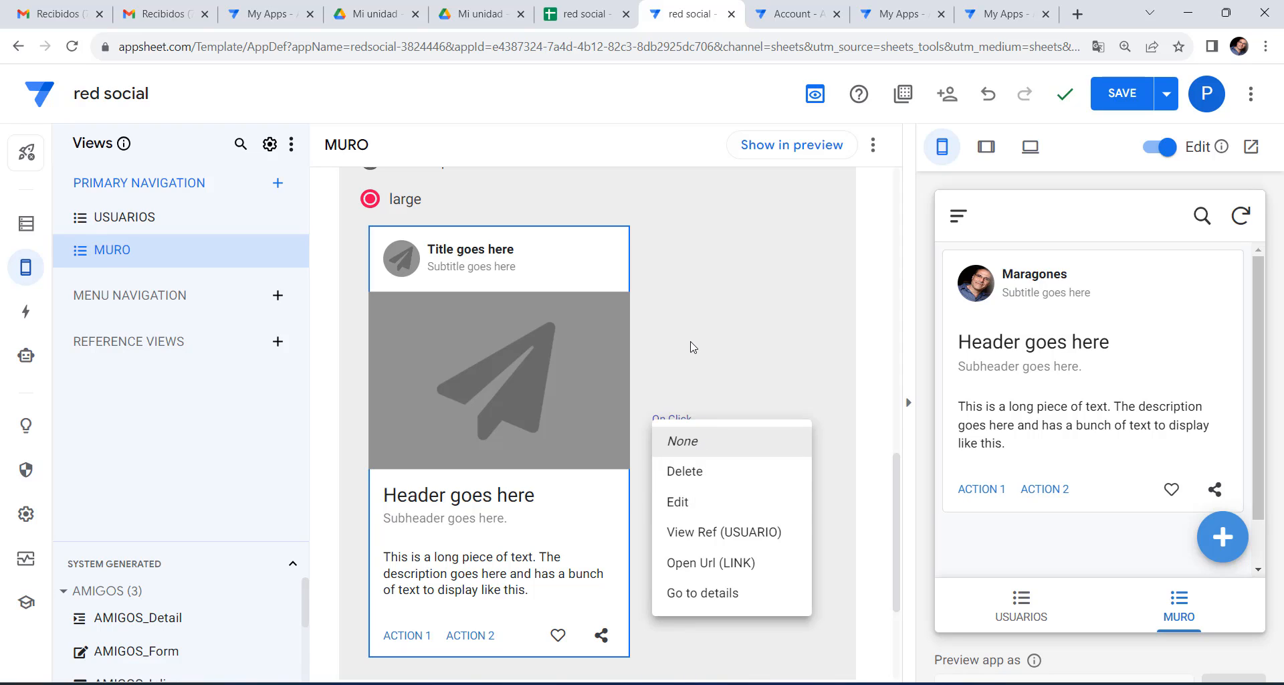
pyautogui.click(541, 264)
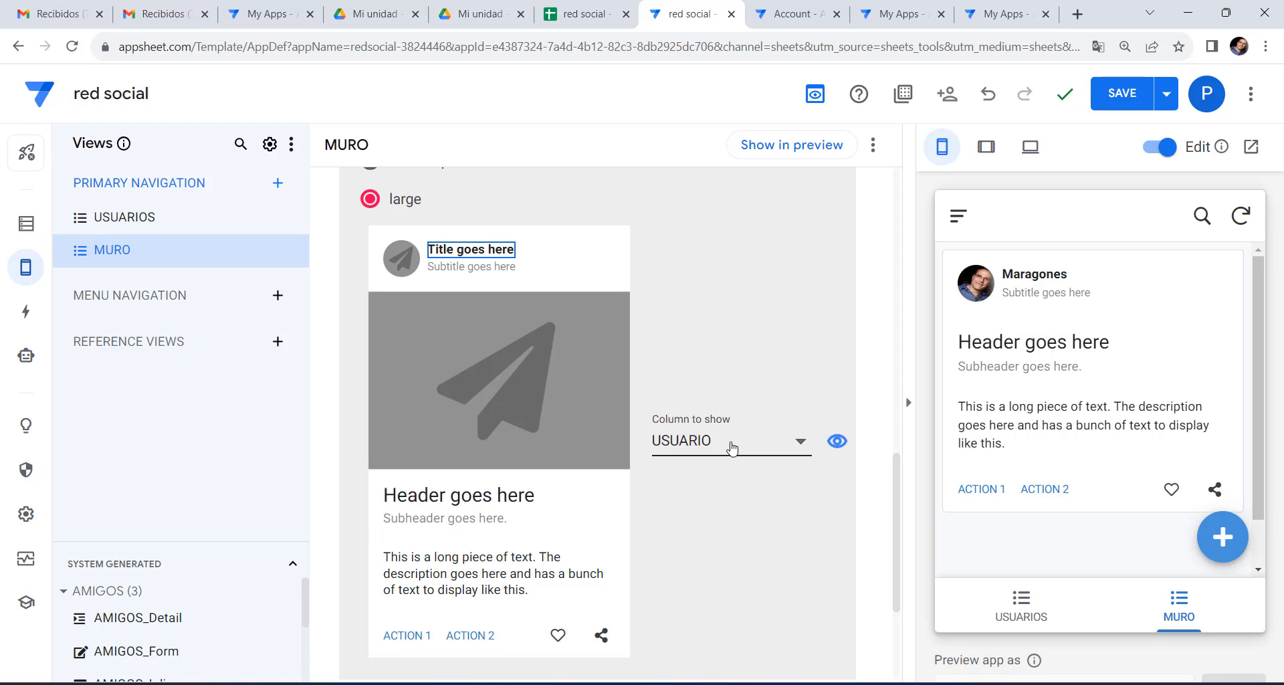
# Try SUBTITULO in the card subtitle, then set it back to None.
pyautogui.click(479, 267)
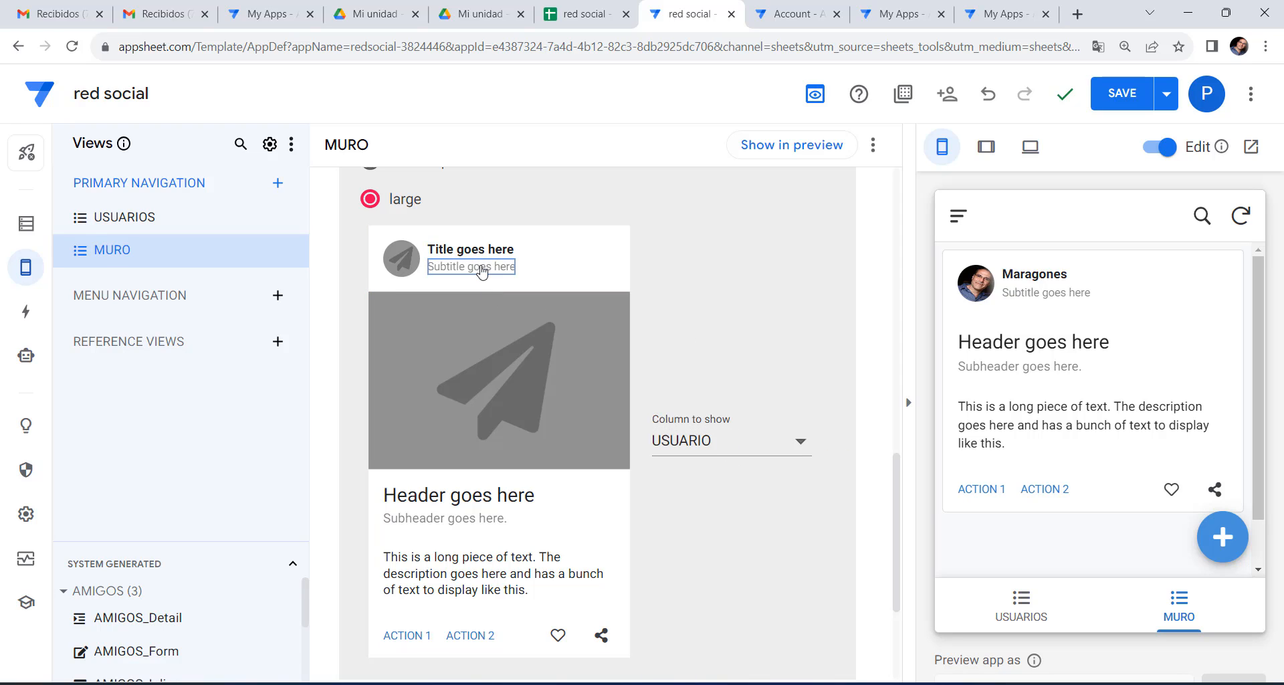
pyautogui.click(756, 442)
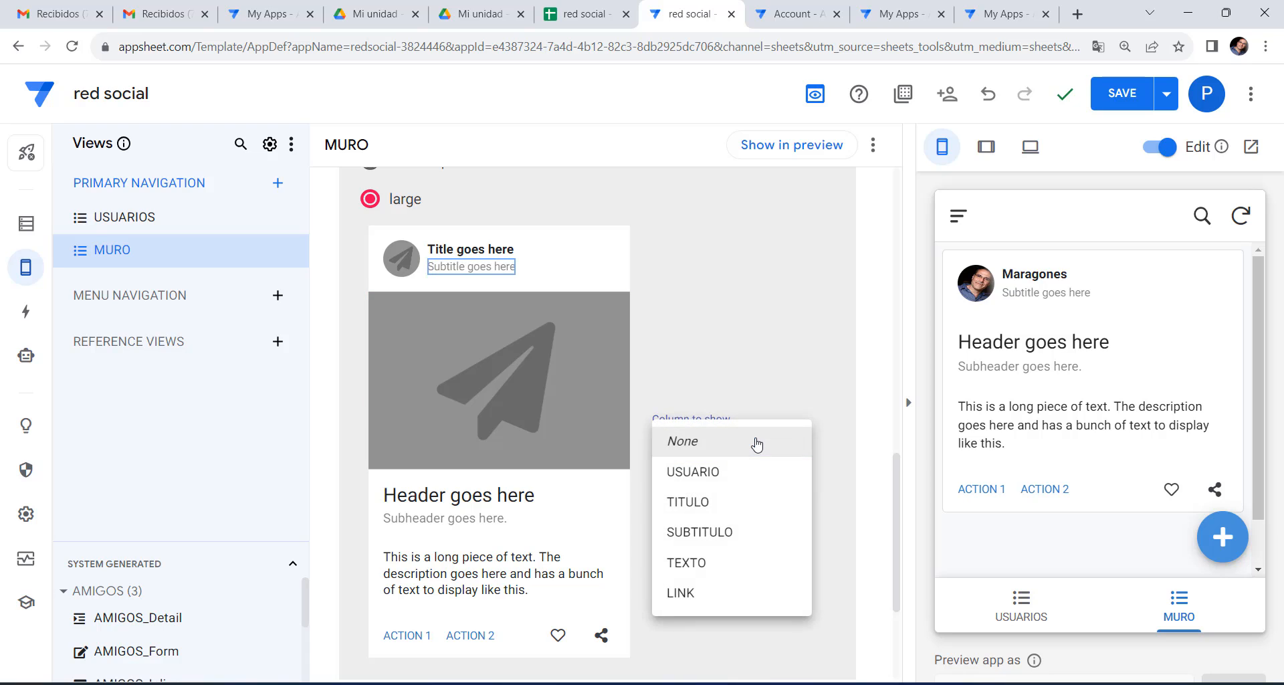
pyautogui.click(723, 533)
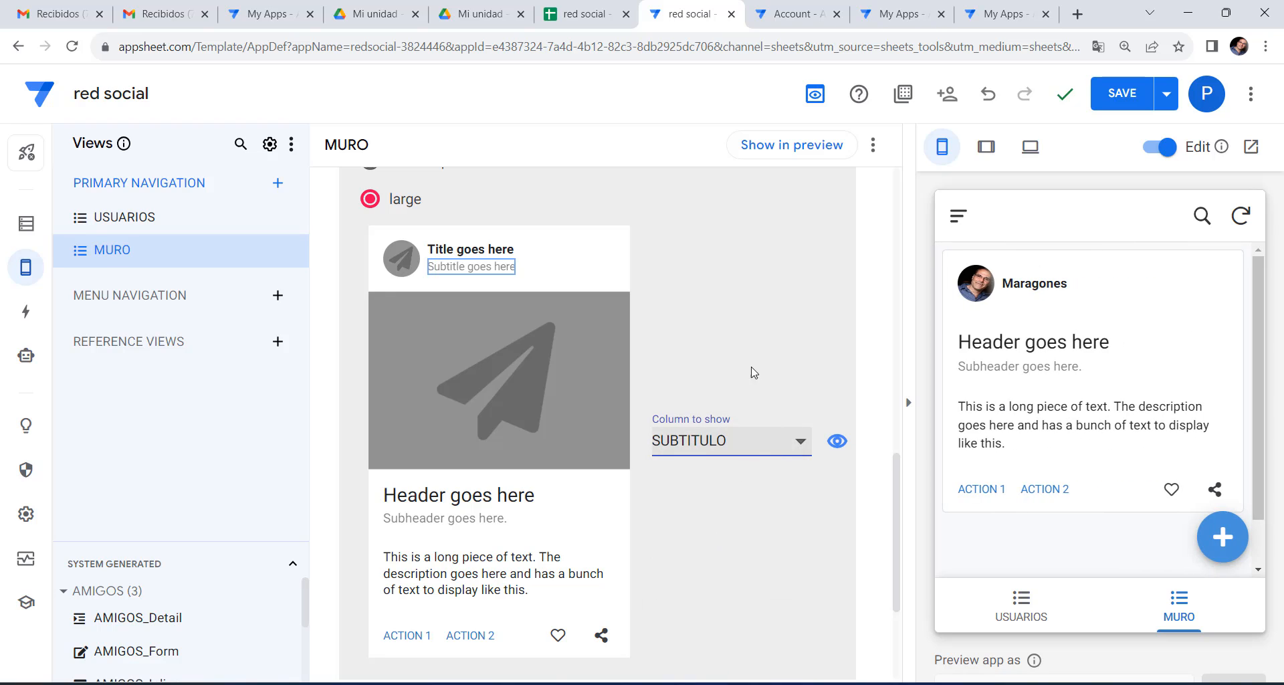
pyautogui.click(766, 446)
pyautogui.click(699, 360)
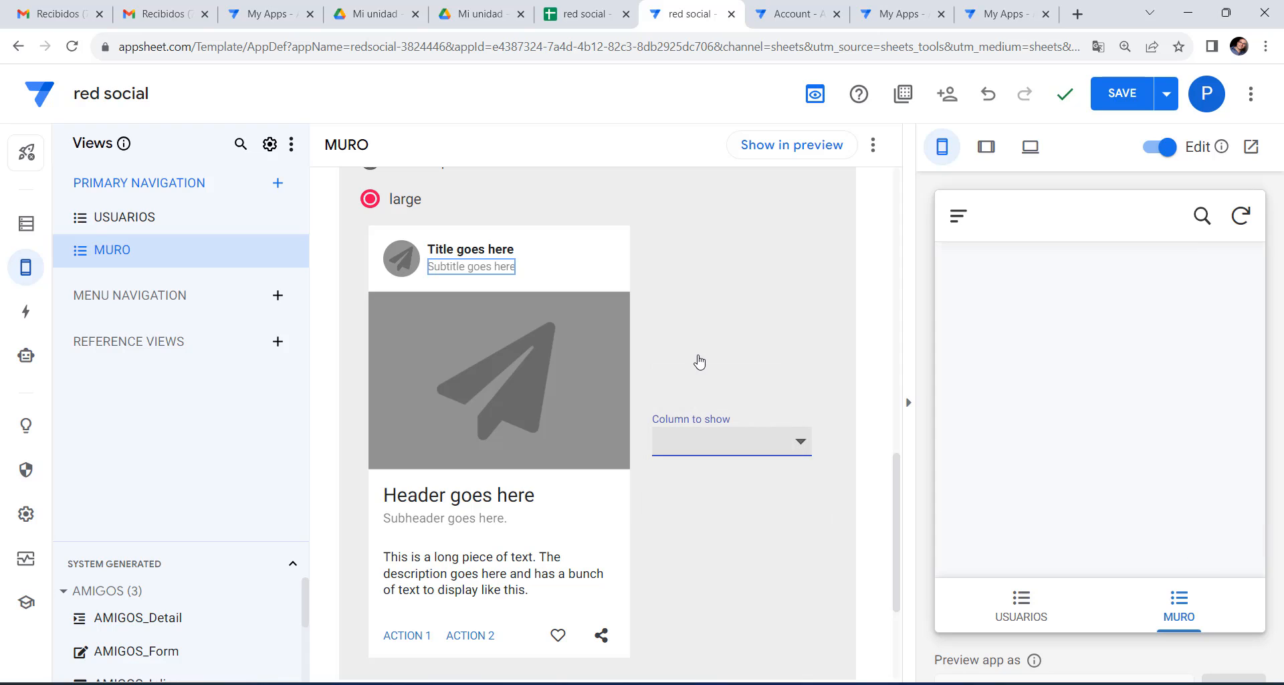
pyautogui.moveTo(1085, 300)
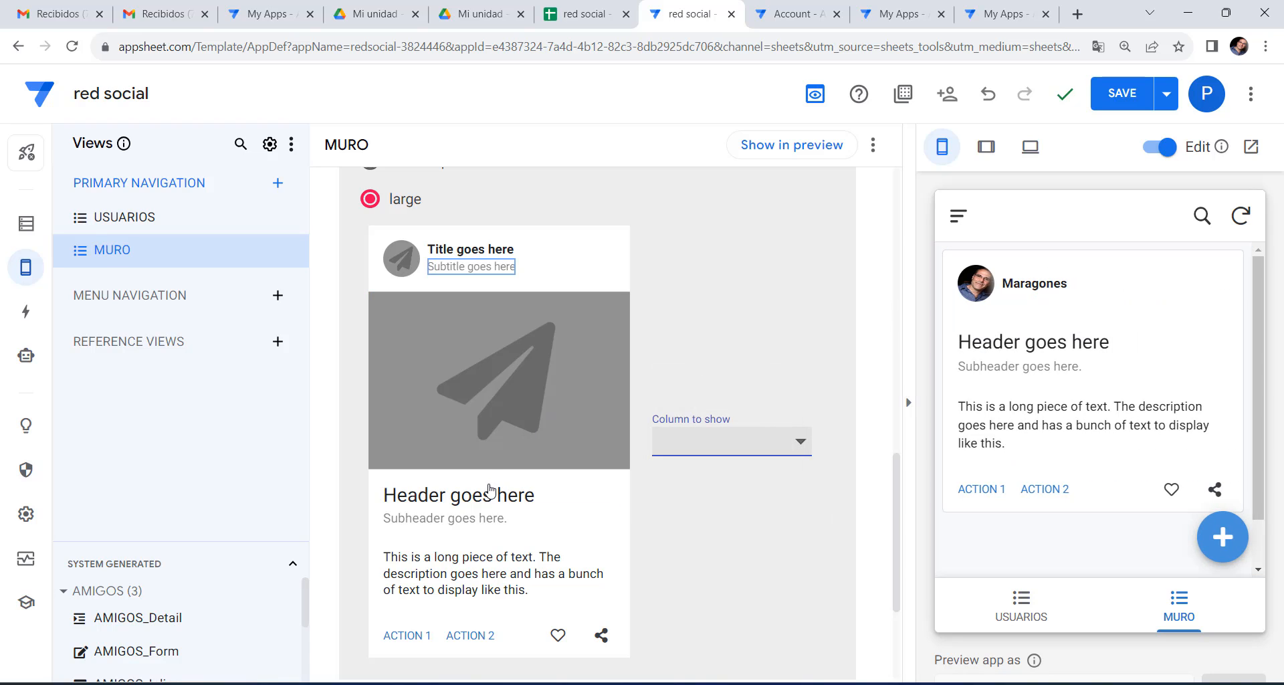
pyautogui.click(481, 410)
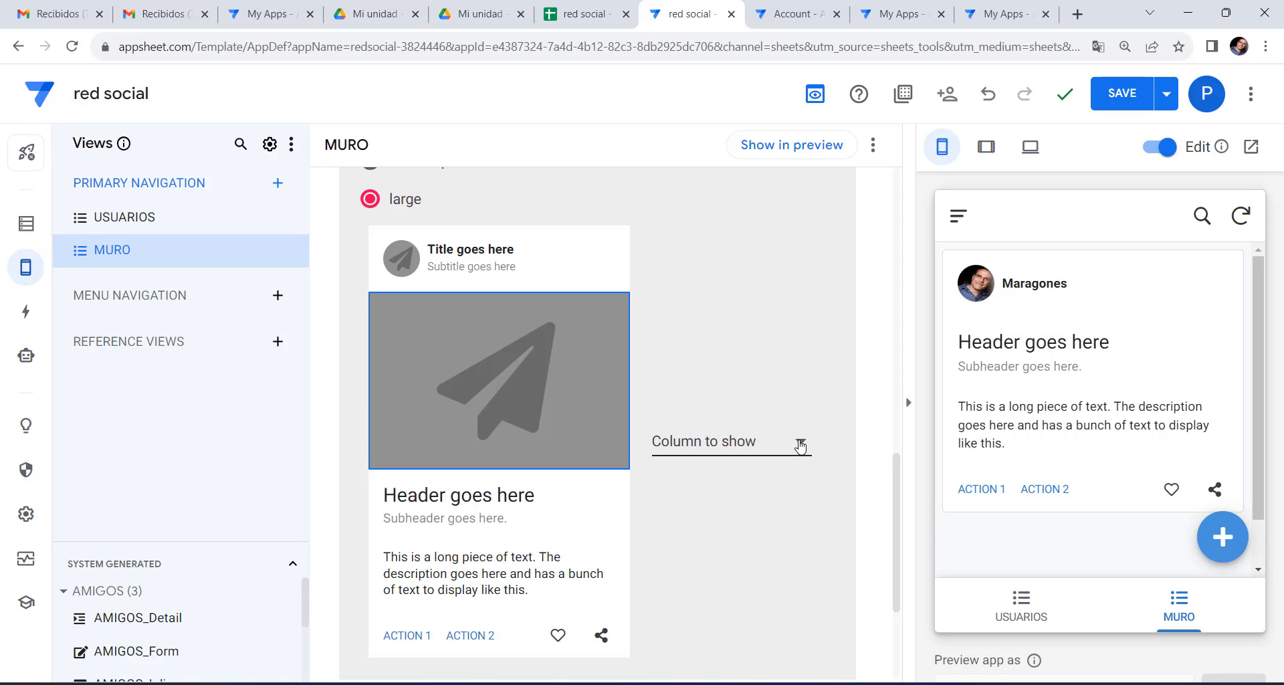
# Show the IMAGEN column as the card image and TITULO as its header.
pyautogui.click(801, 445)
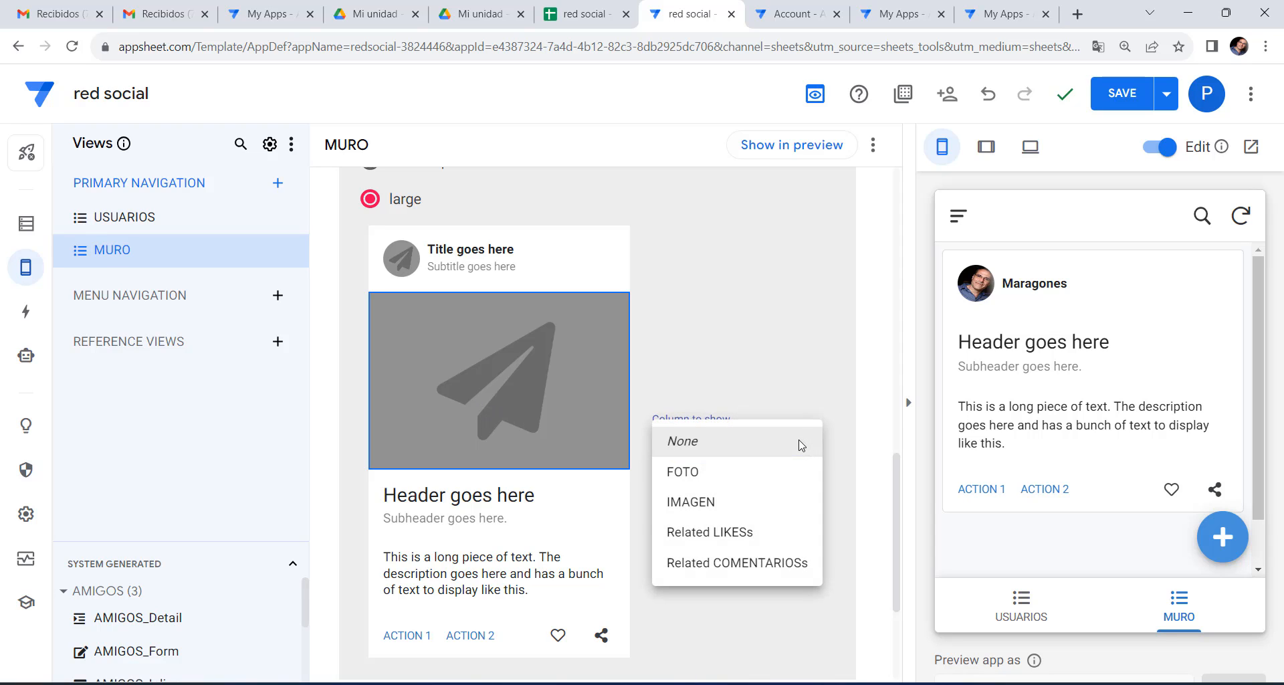
pyautogui.click(708, 501)
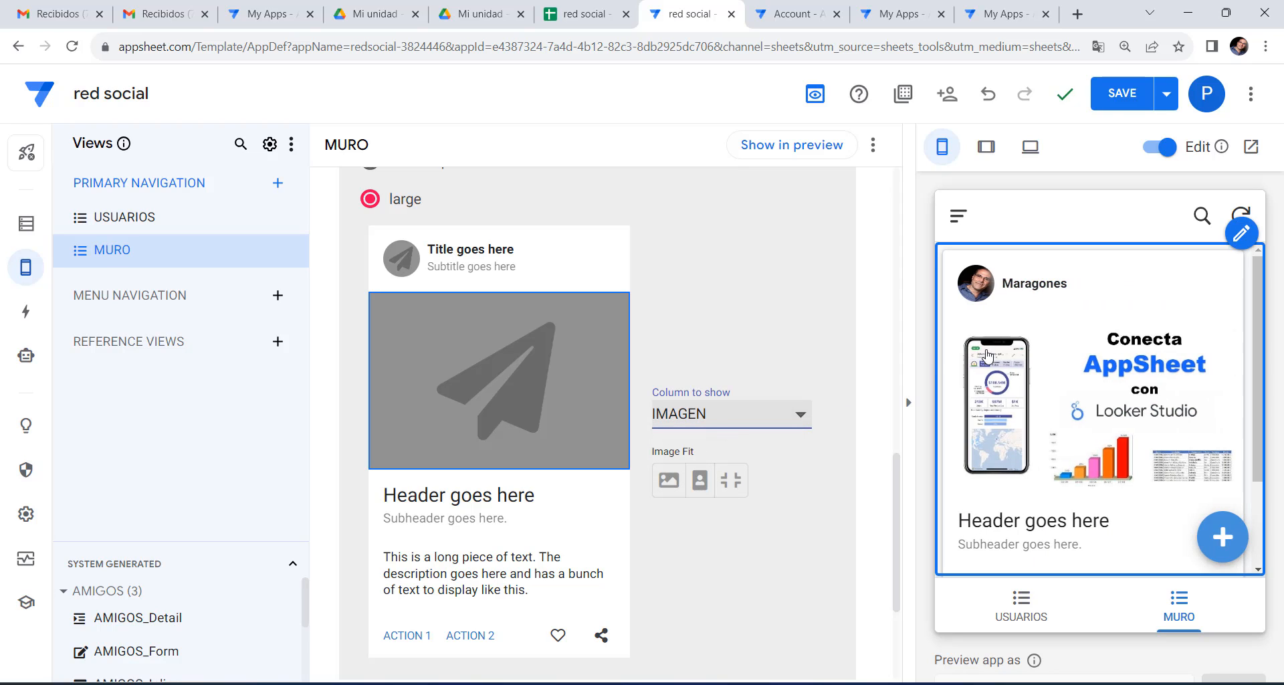
pyautogui.click(500, 496)
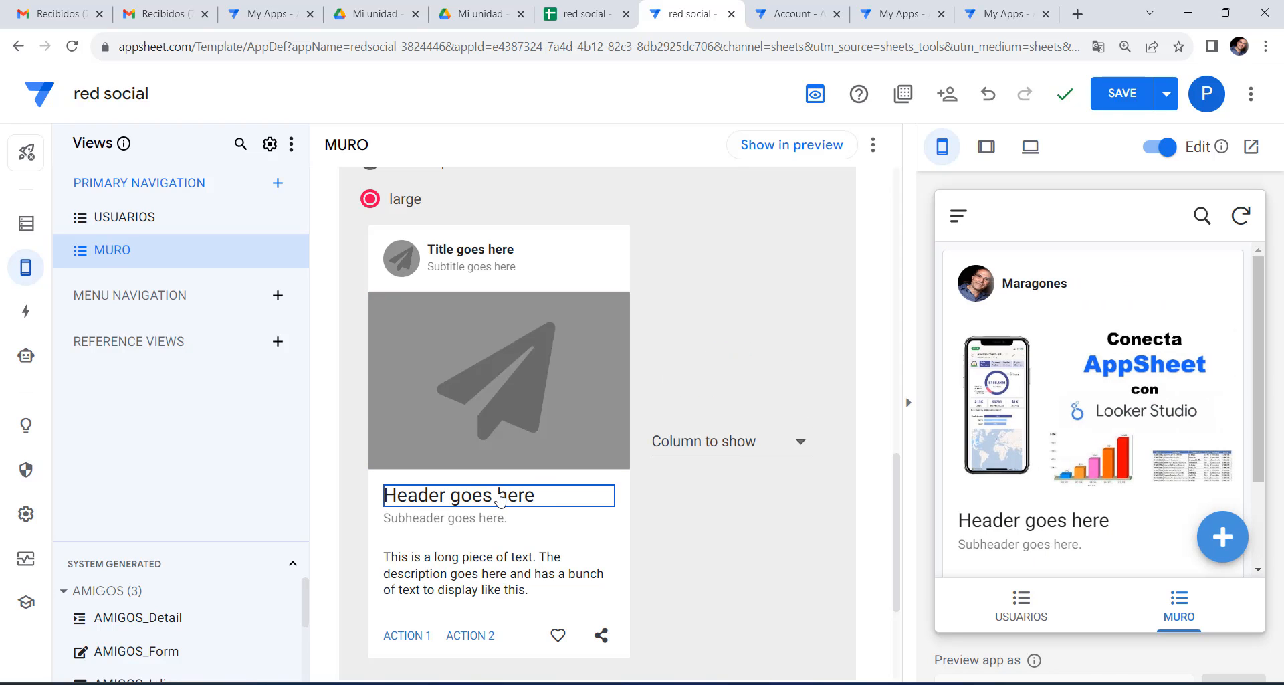
pyautogui.click(765, 447)
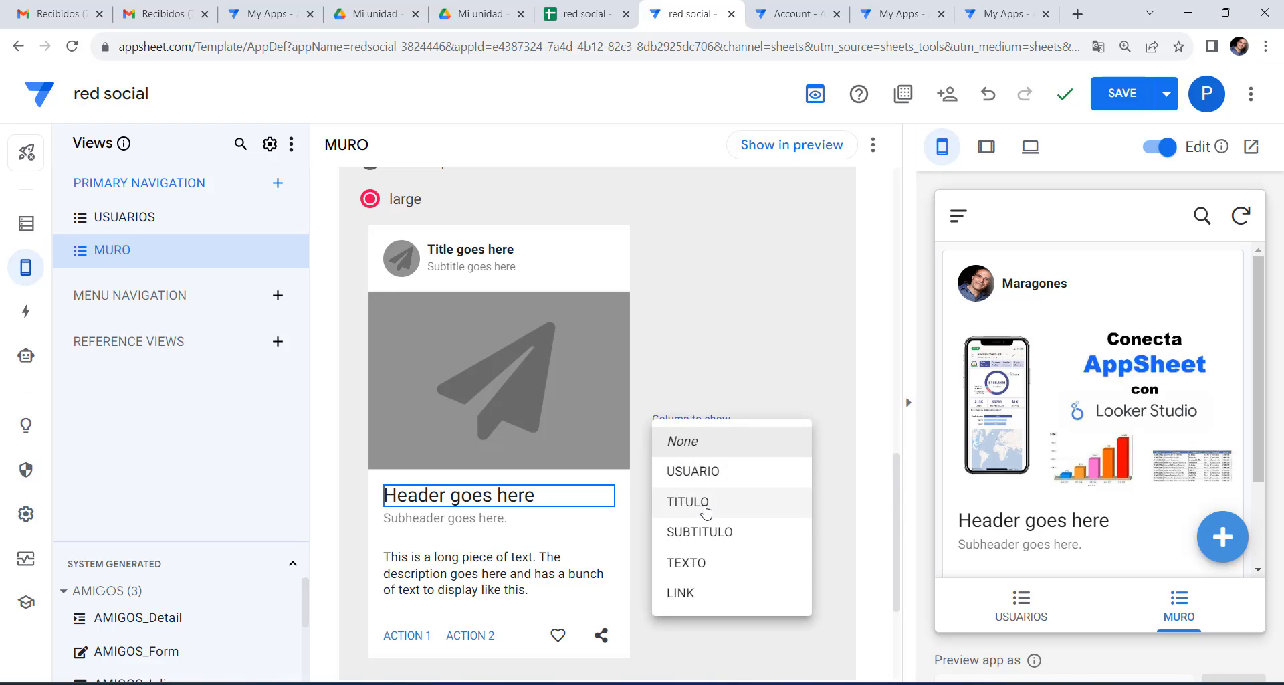
pyautogui.click(707, 511)
# Set the card description to the TEXTO column and save the app.
pyautogui.scroll(-3, 679, 490)
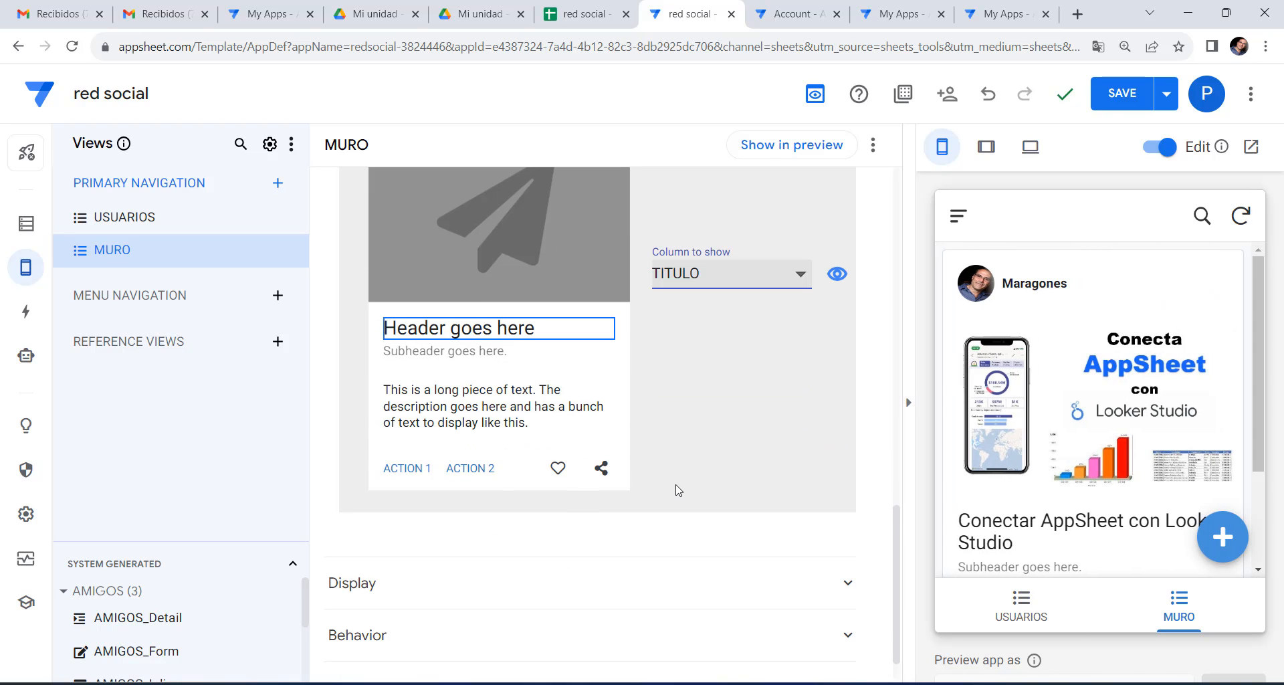
pyautogui.click(455, 352)
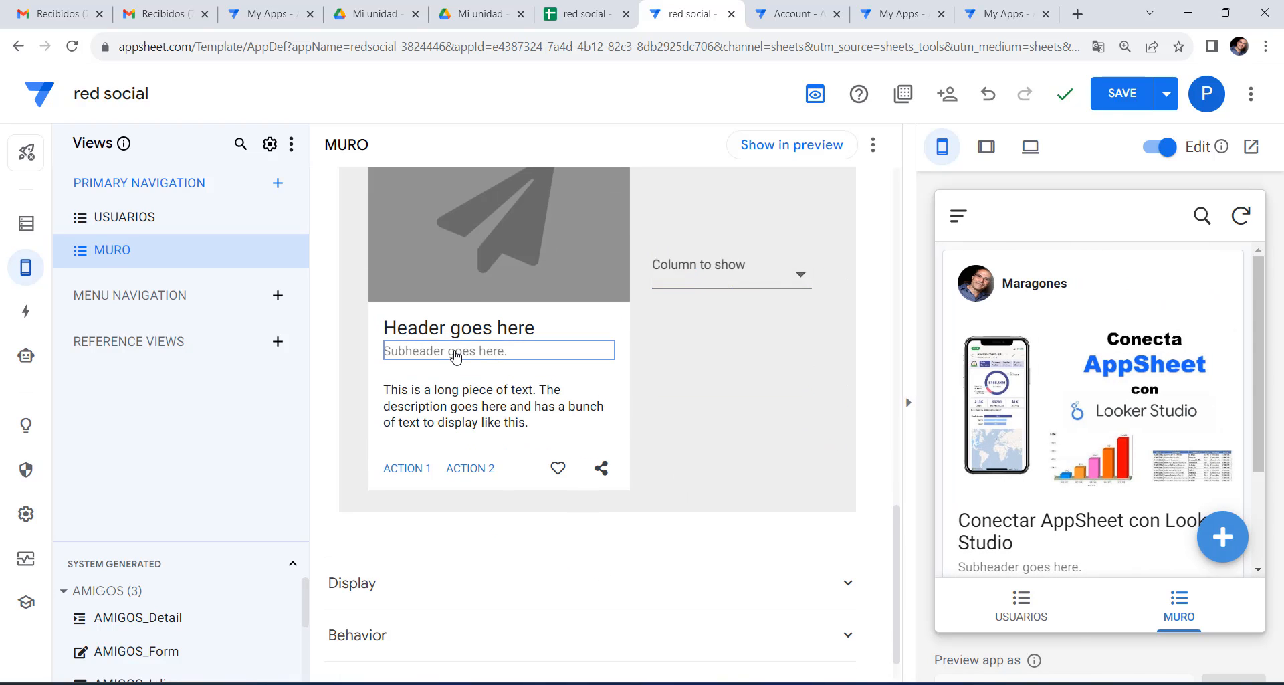
pyautogui.click(731, 275)
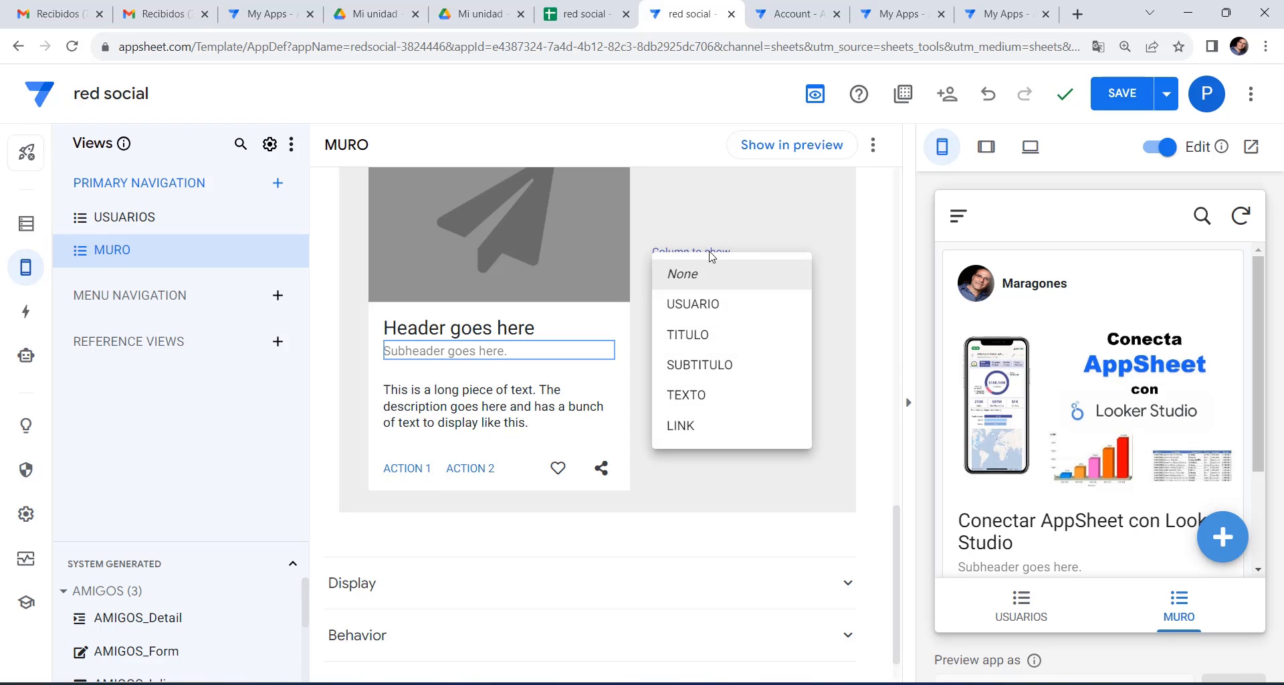
pyautogui.click(540, 402)
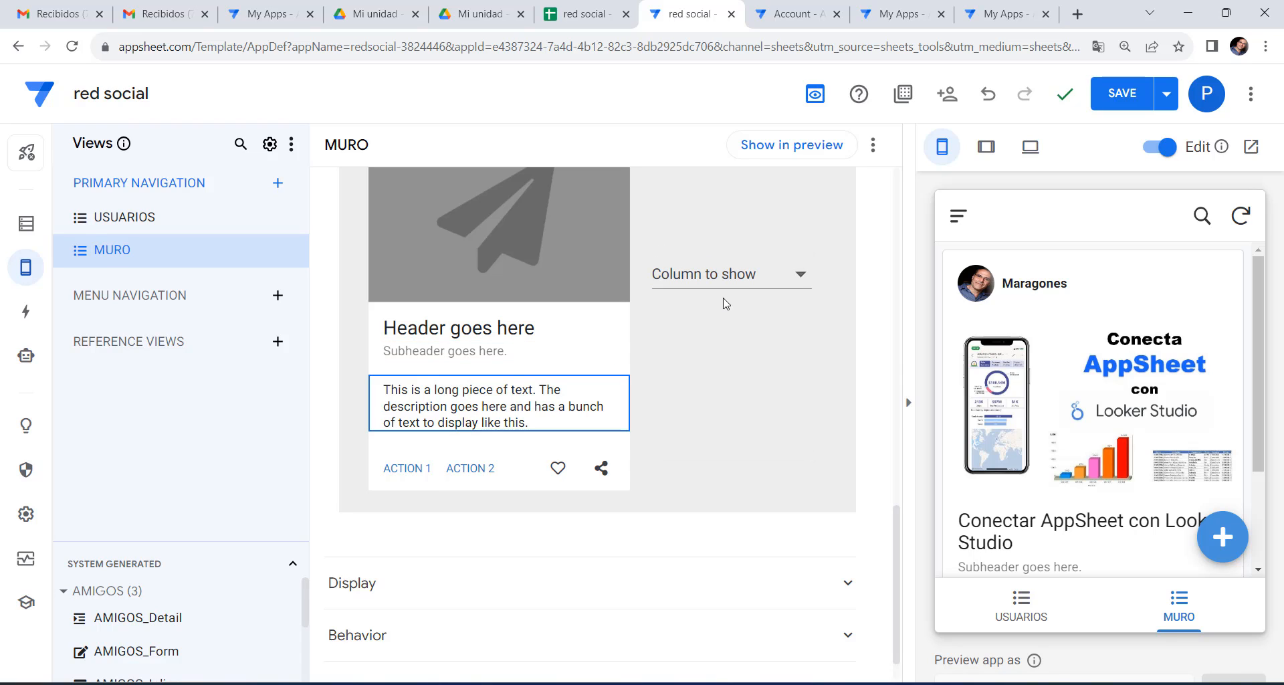
pyautogui.click(736, 275)
pyautogui.click(687, 395)
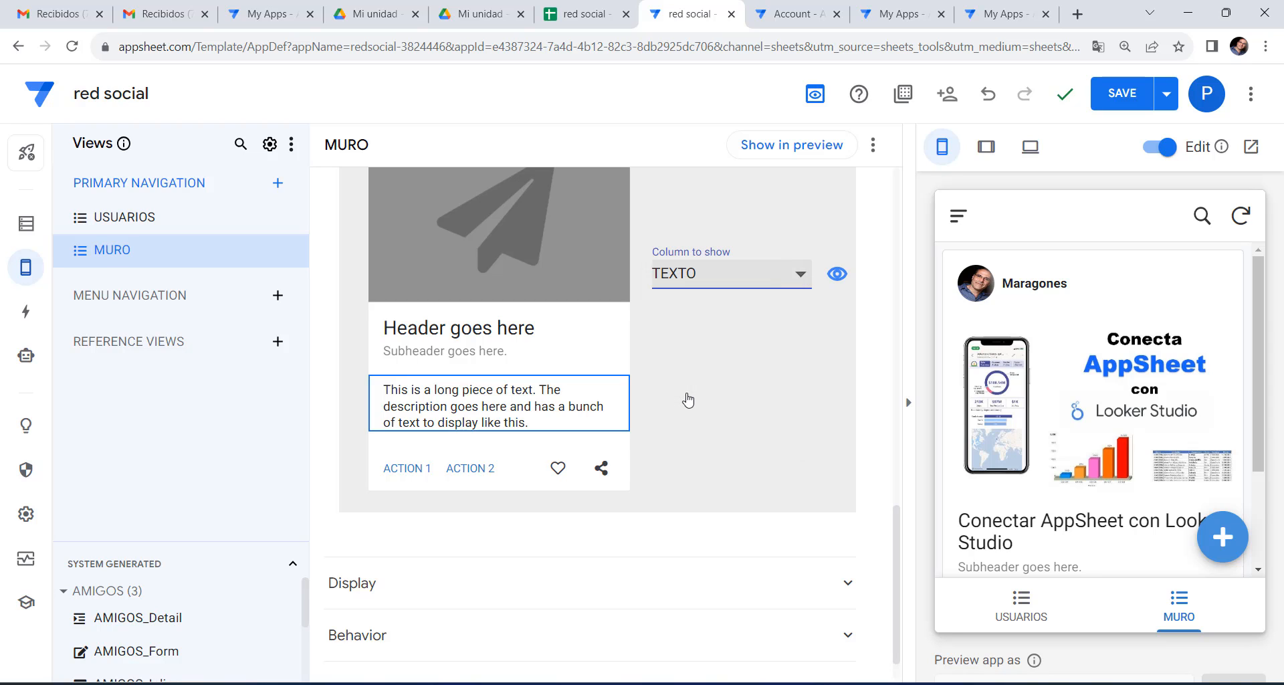
pyautogui.scroll(-3, 1064, 420)
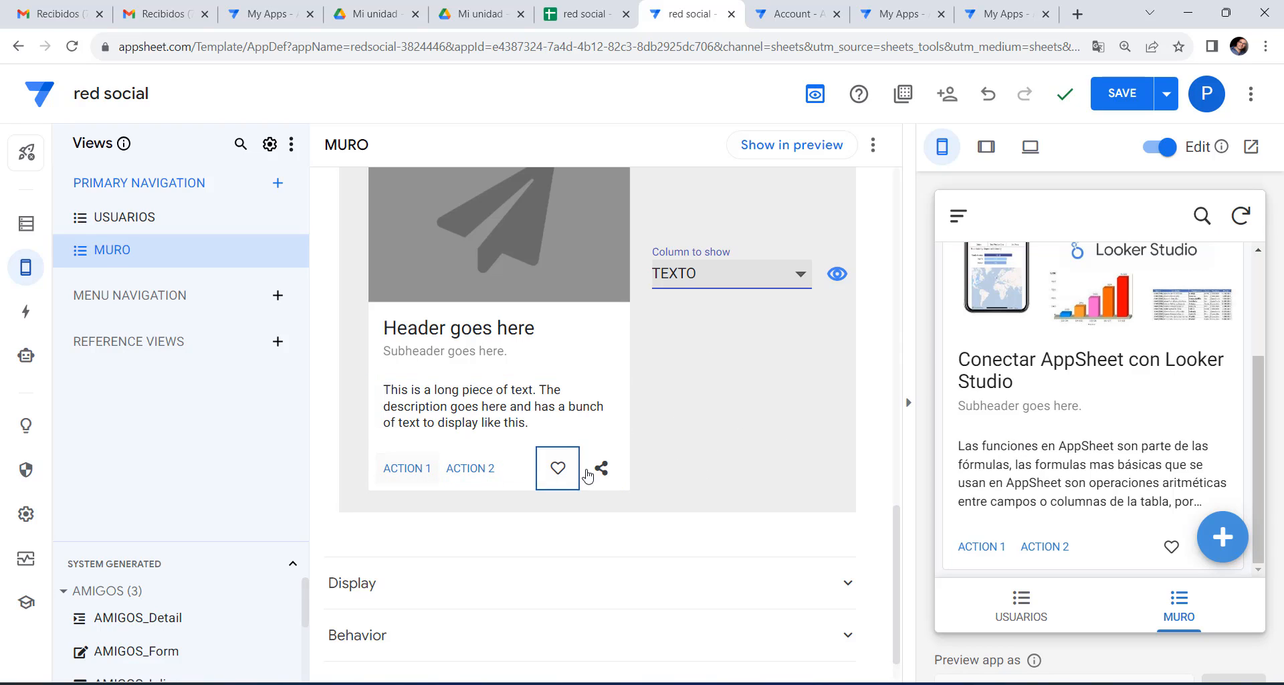
pyautogui.scroll(5, 803, 212)
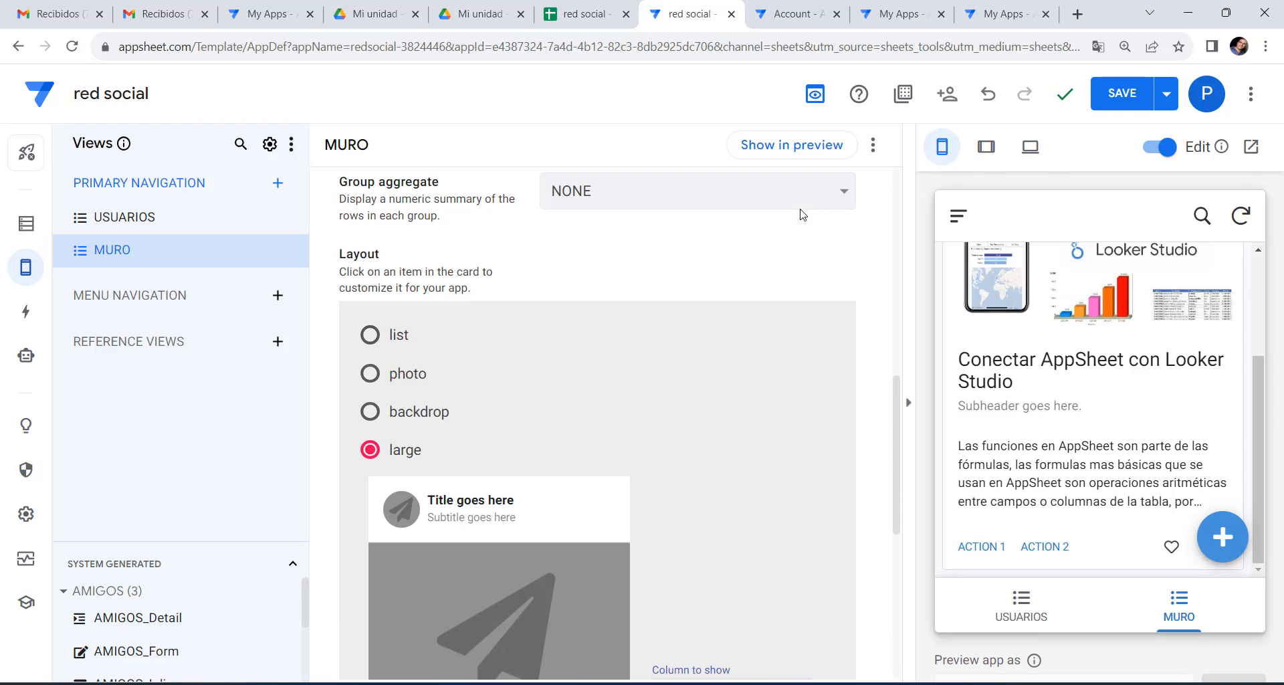
pyautogui.click(1120, 99)
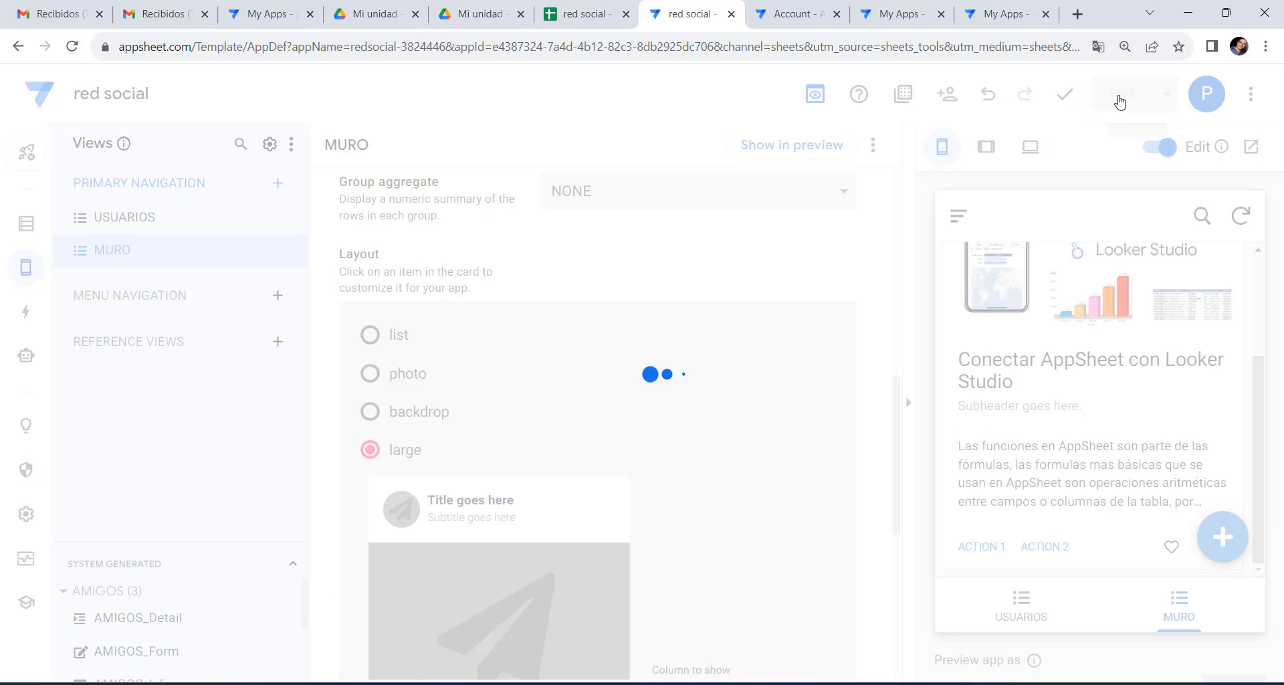
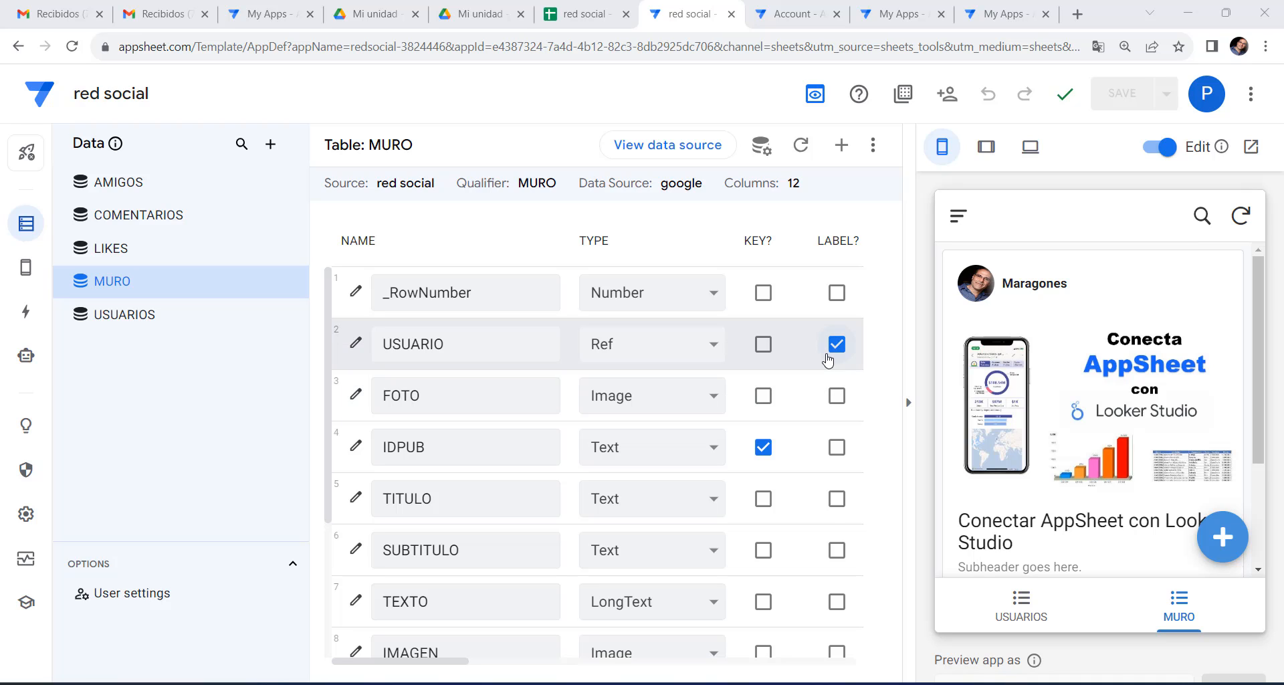
# Try a post's Leer action in the preview to open its detail page.
pyautogui.scroll(-3, 1084, 461)
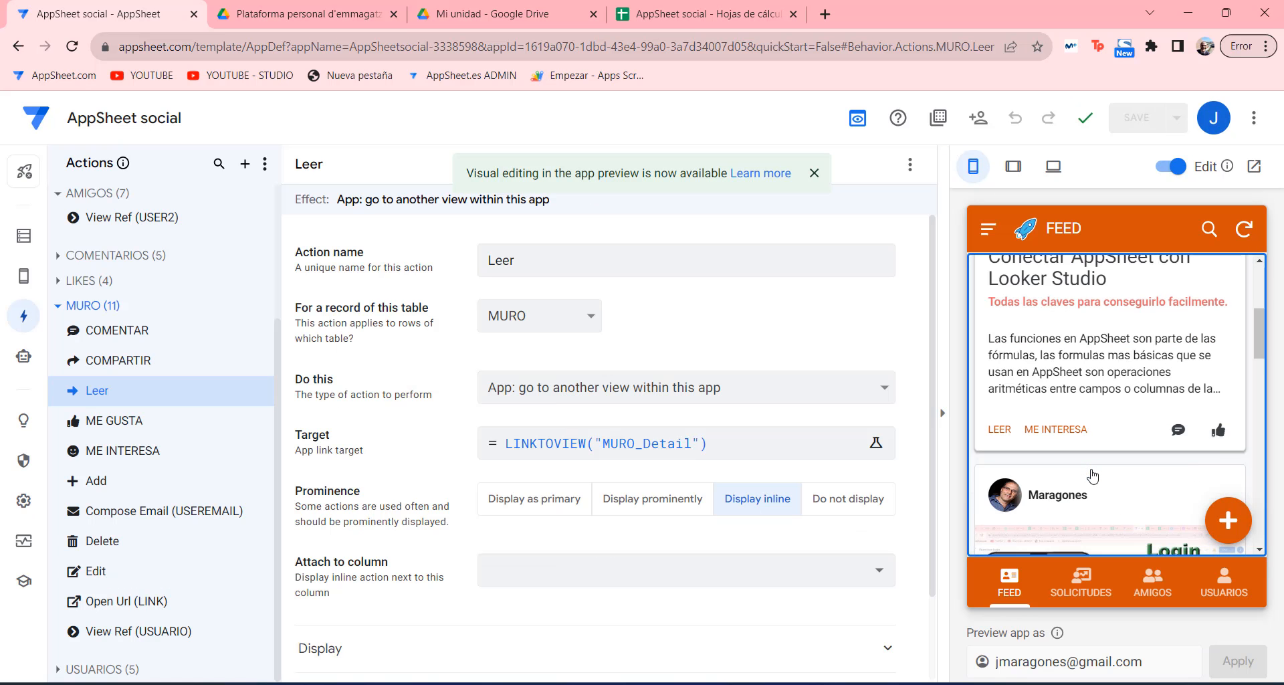
pyautogui.scroll(2, 1091, 475)
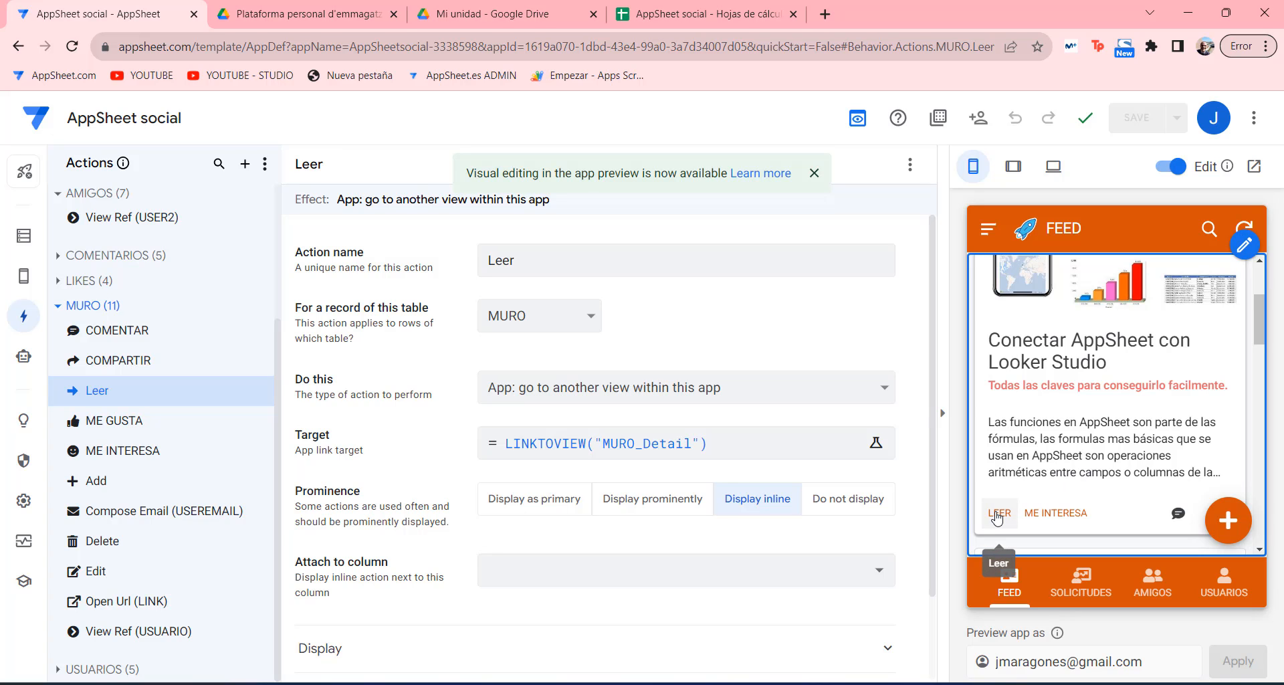
pyautogui.click(998, 517)
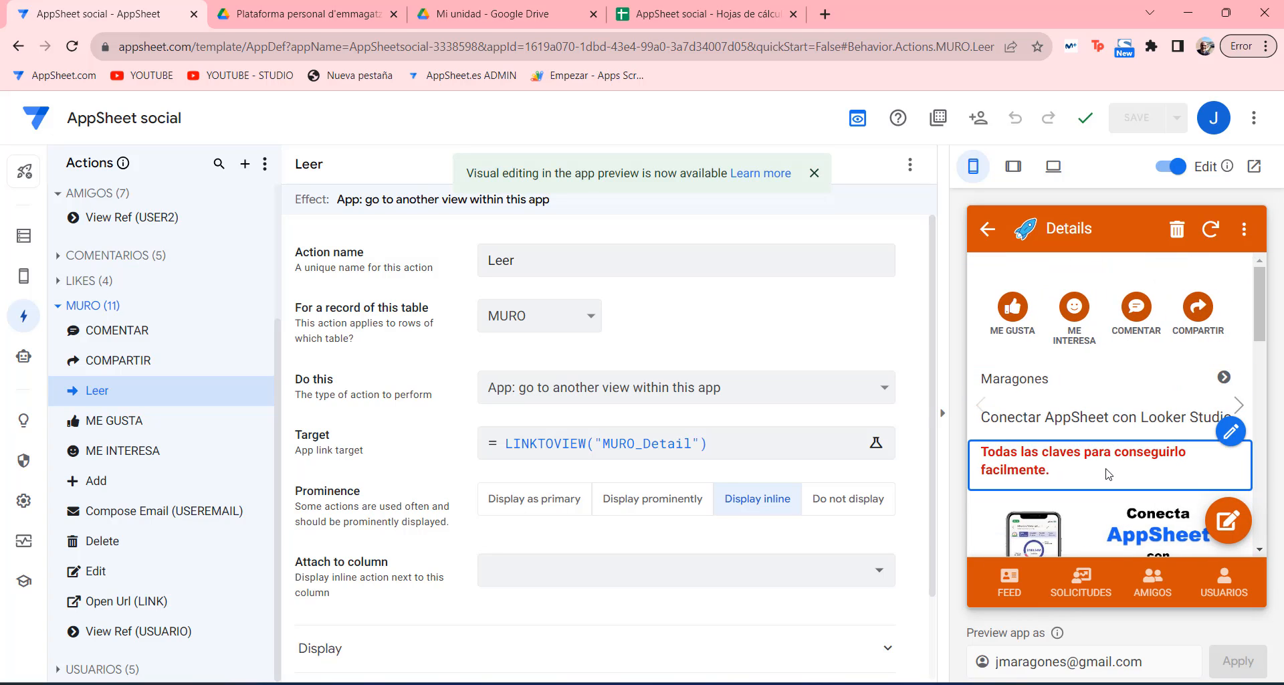
pyautogui.scroll(-4, 1108, 473)
pyautogui.scroll(-4, 1107, 474)
pyautogui.scroll(10, 1070, 401)
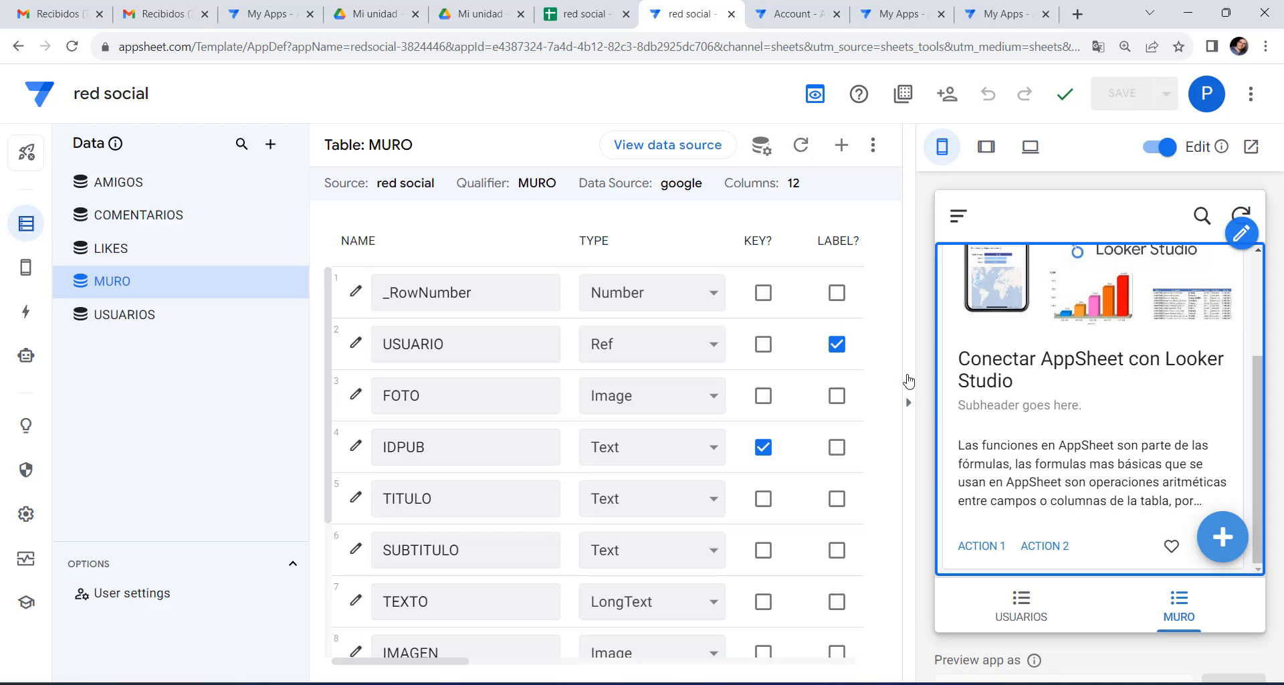
# Create a new action on the MURO table named Leer.
pyautogui.click(26, 315)
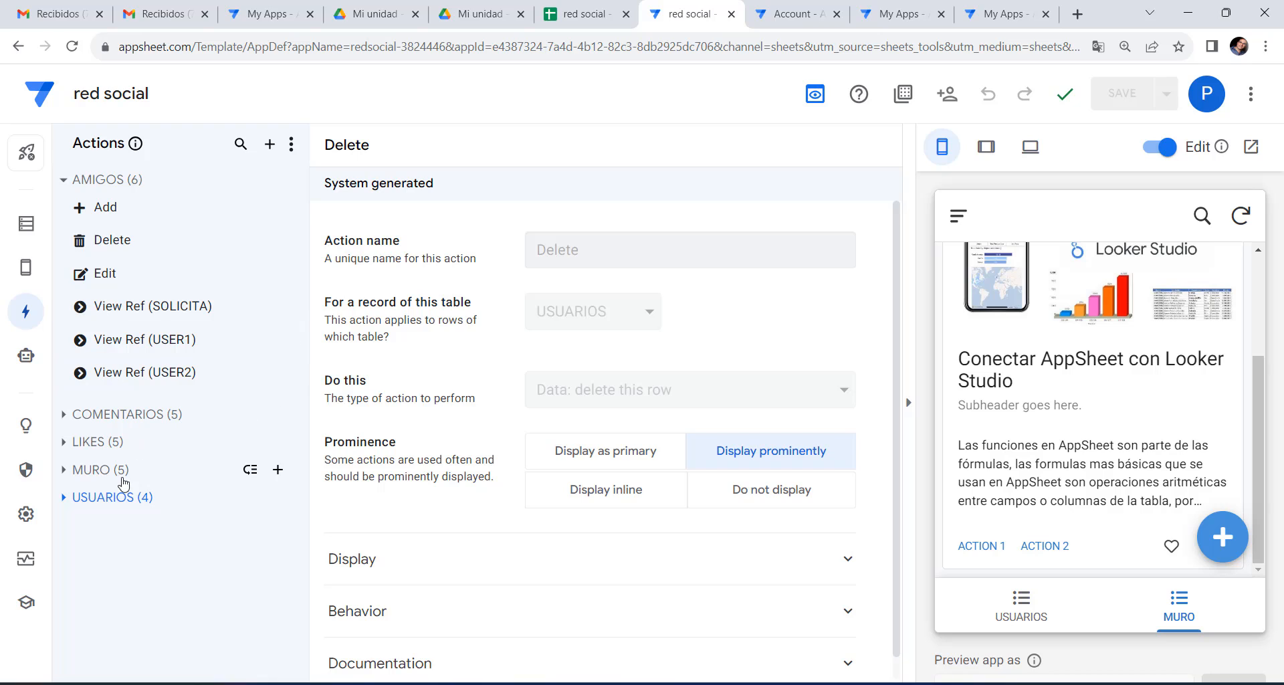
pyautogui.click(67, 471)
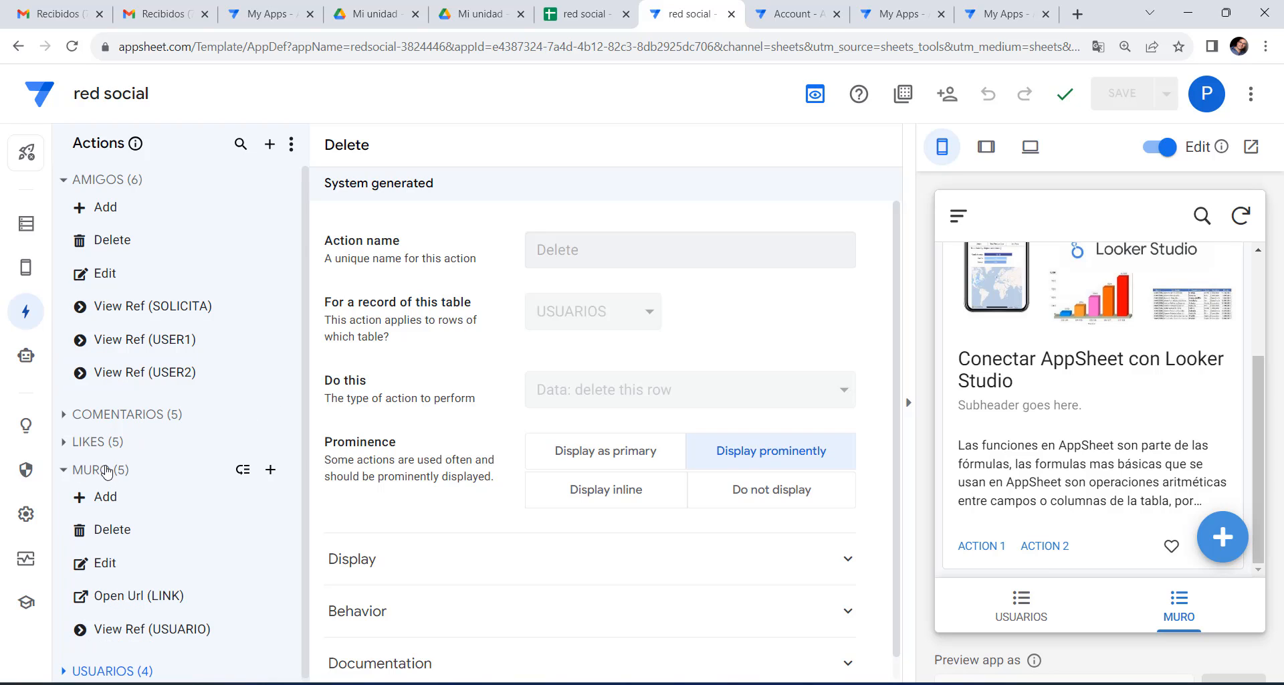
pyautogui.click(271, 470)
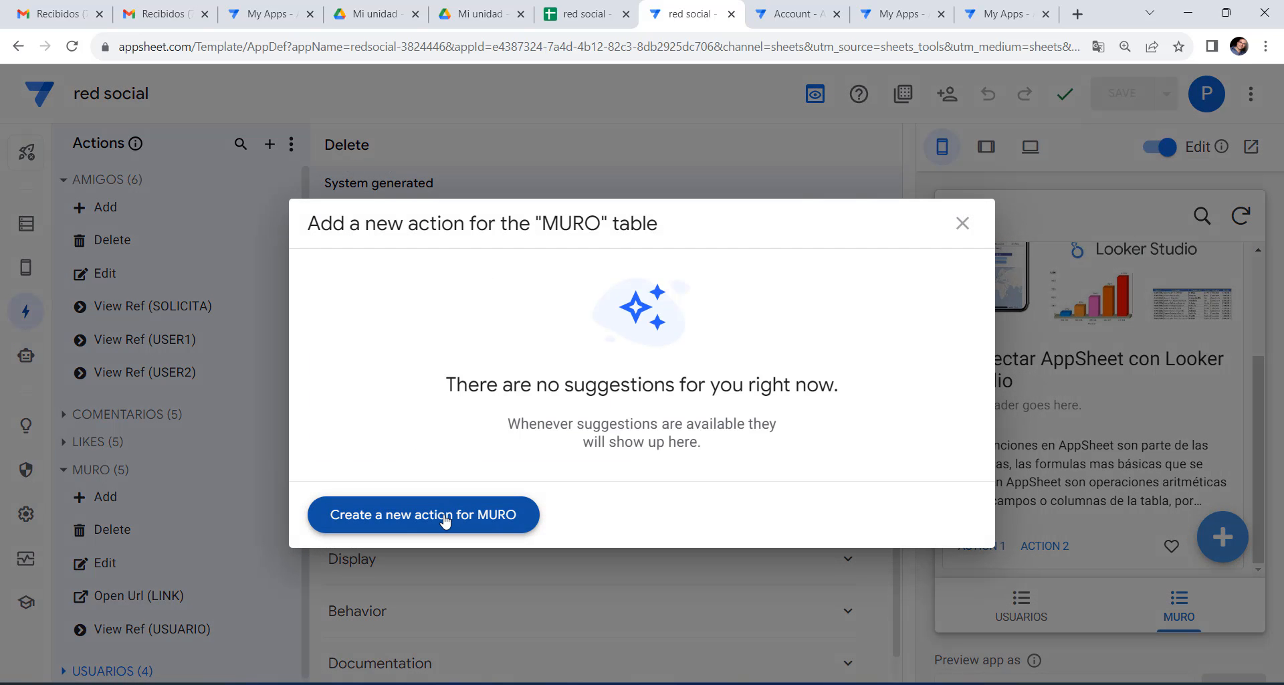
pyautogui.click(430, 517)
pyautogui.moveTo(688, 246); pyautogui.dragTo(525, 257)
pyautogui.write('Leer')
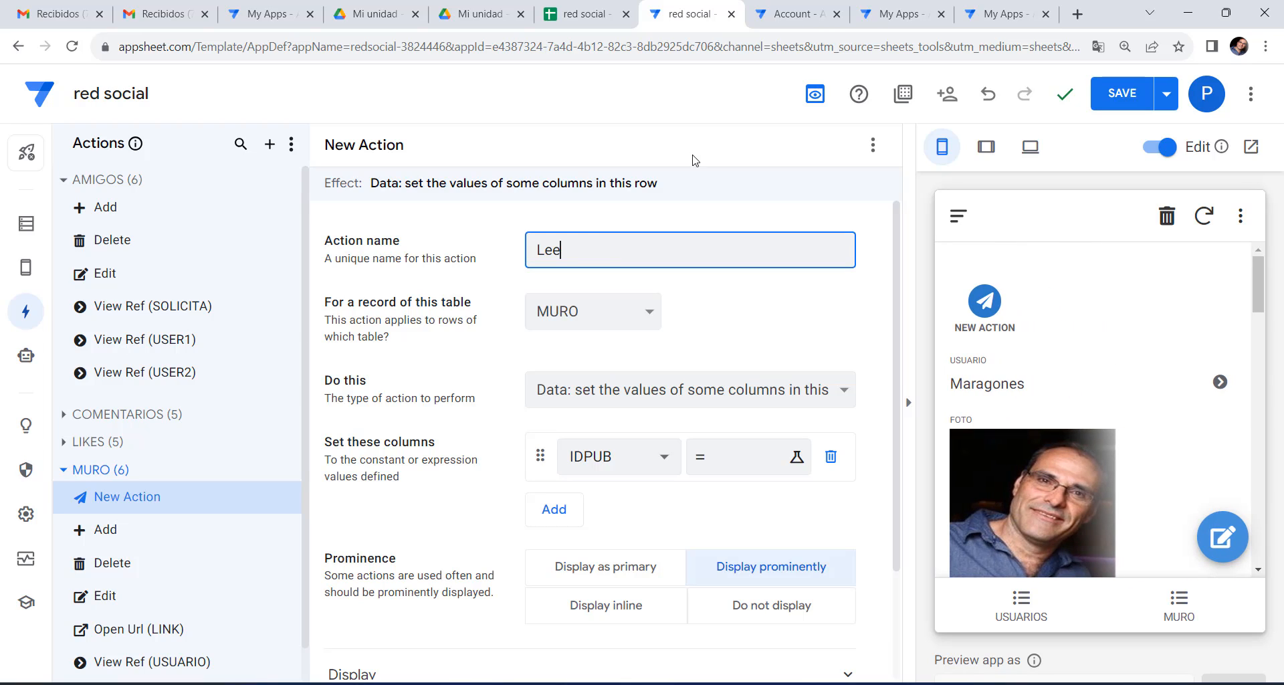
# Make Leer go to another view with target LINKTOVIEW("MURO_Detail").
pyautogui.click(655, 389)
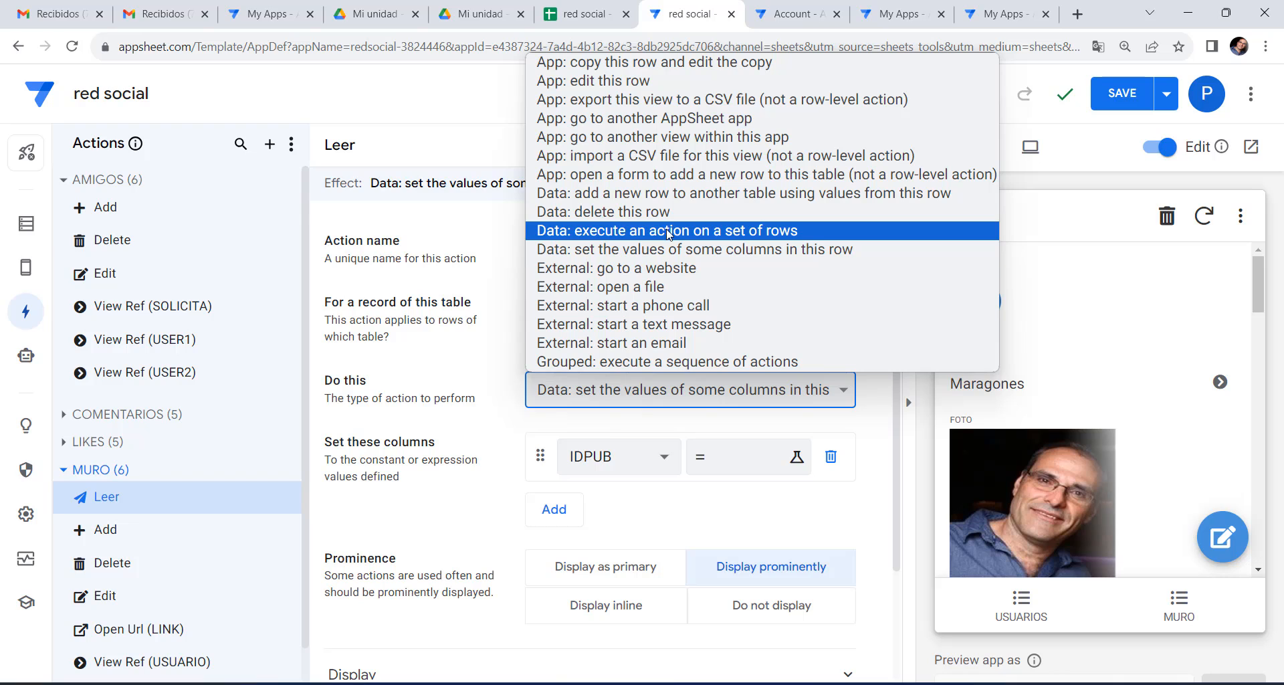
pyautogui.click(678, 137)
pyautogui.click(623, 462)
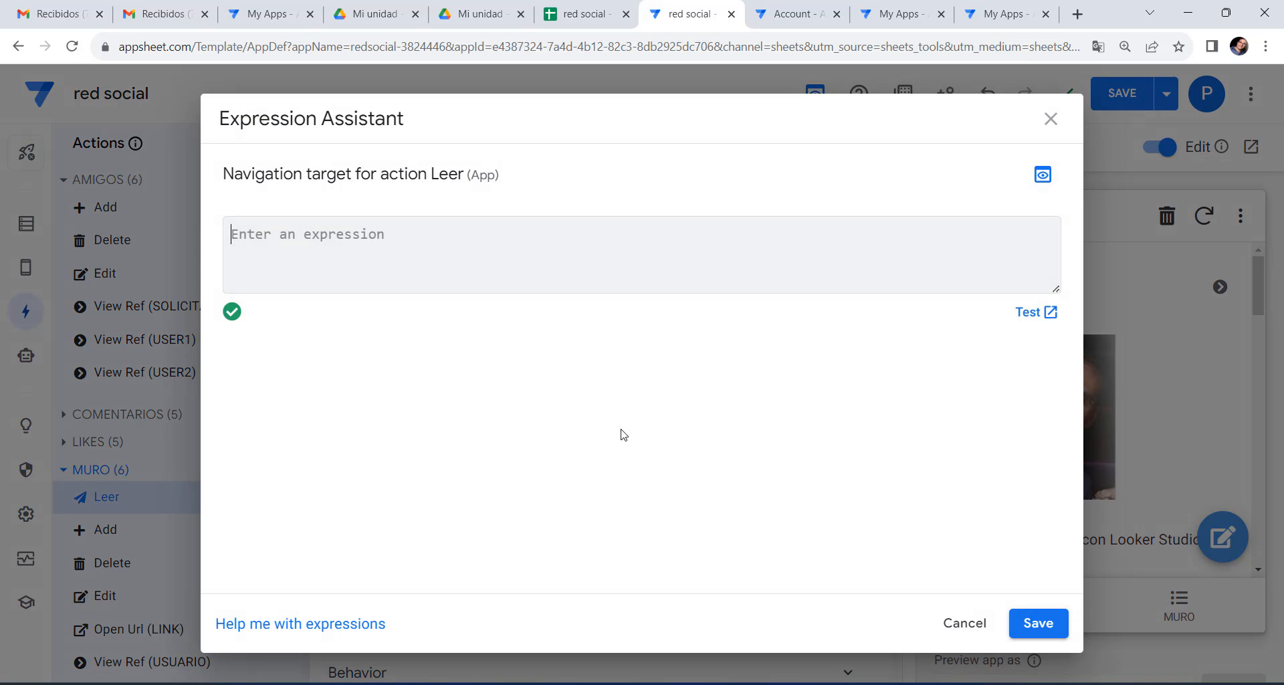
pyautogui.rightClick(321, 237)
pyautogui.click(345, 375)
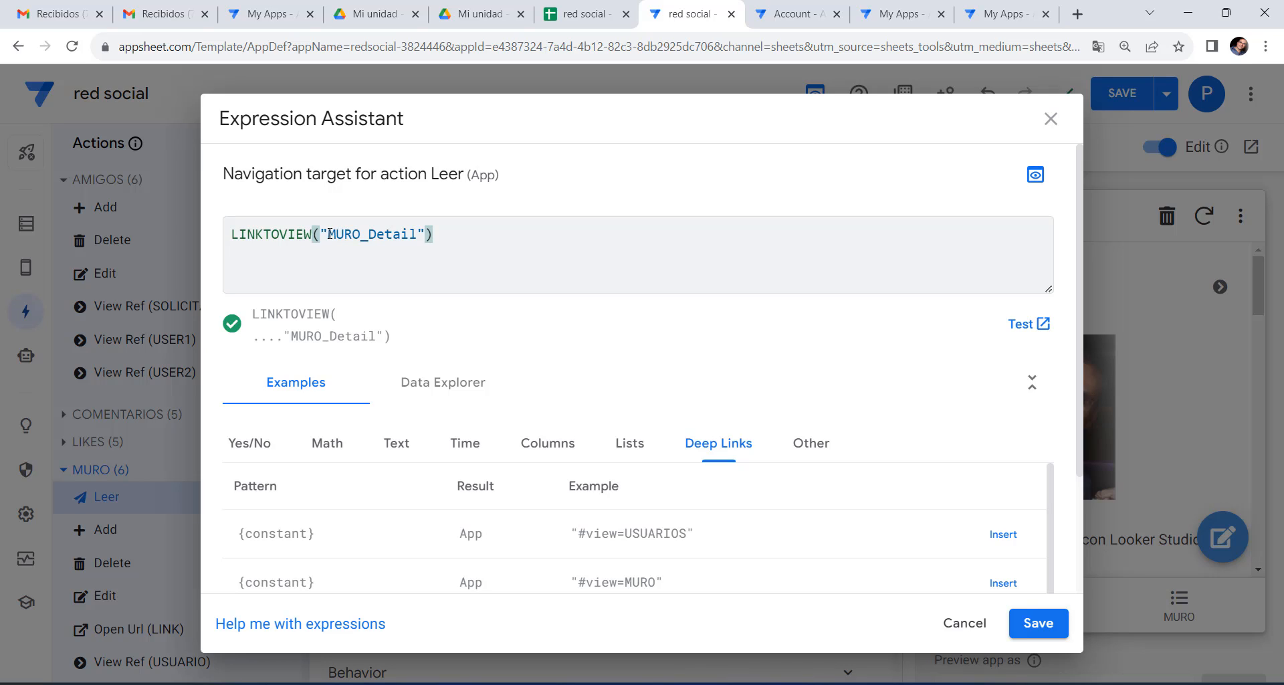
pyautogui.moveTo(330, 233); pyautogui.dragTo(417, 232)
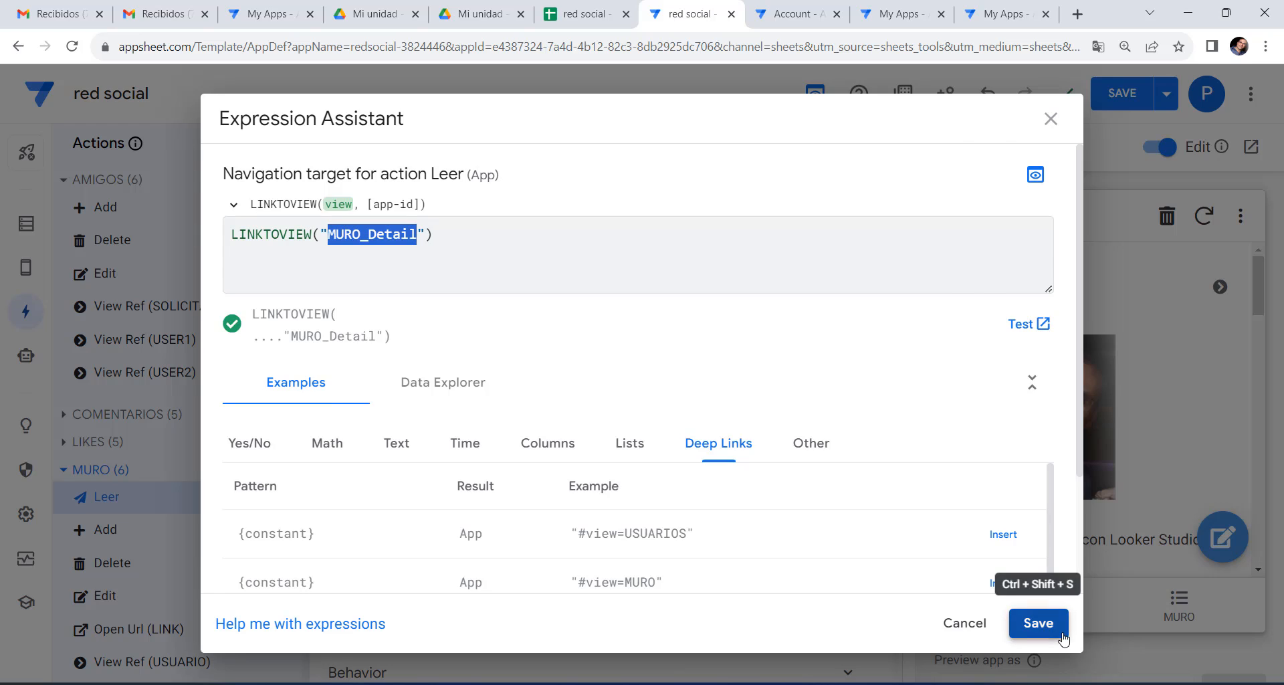
pyautogui.click(1038, 623)
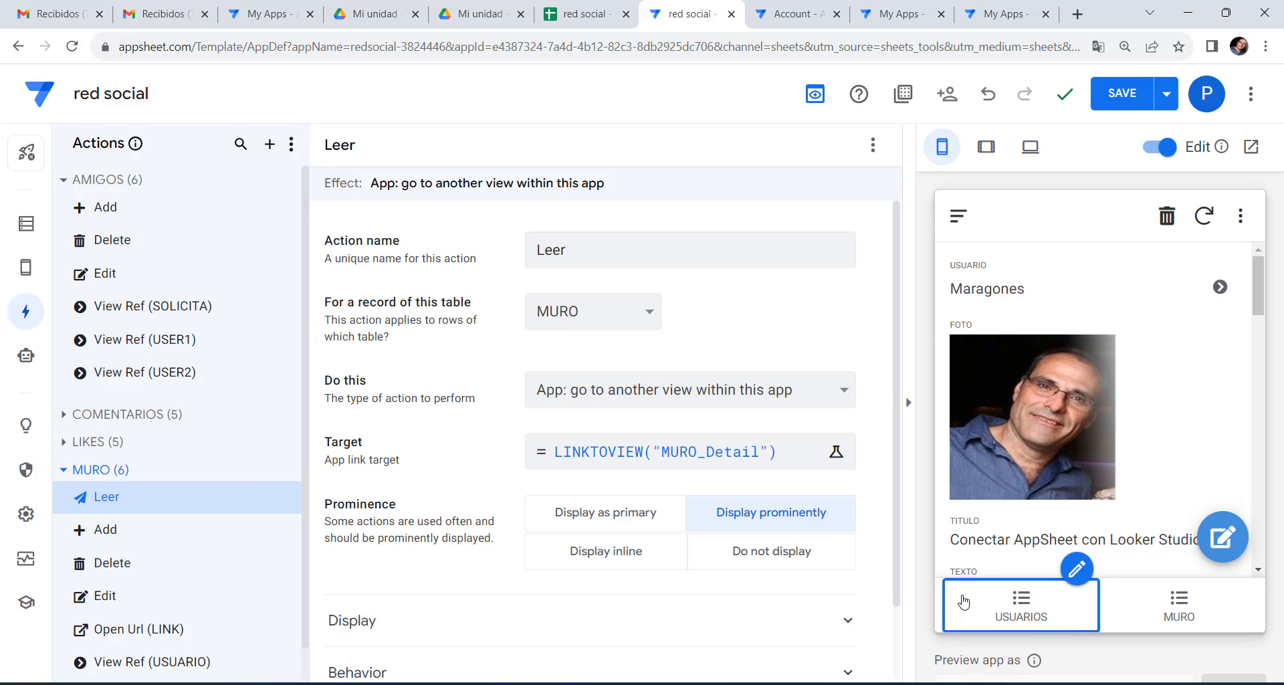
pyautogui.click(25, 267)
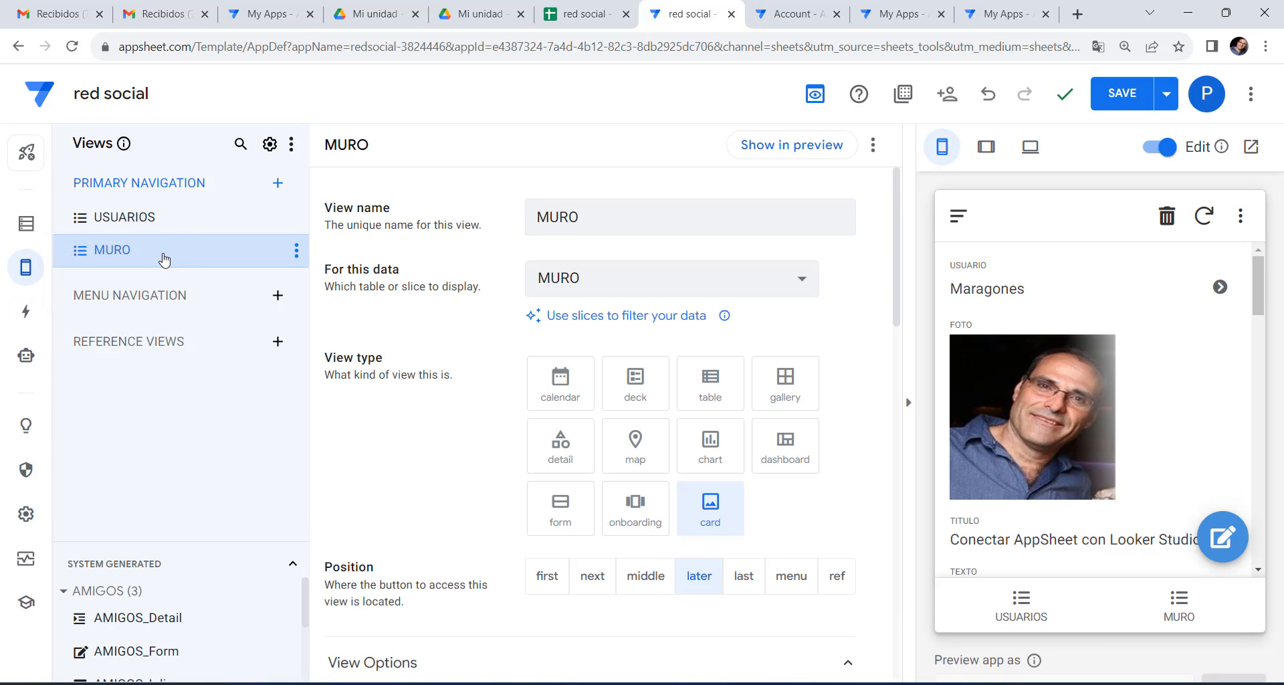
# Open the system-generated MURO_Detail view's settings and return the preview to the post list.
pyautogui.moveTo(186, 544); pyautogui.dragTo(186, 289)
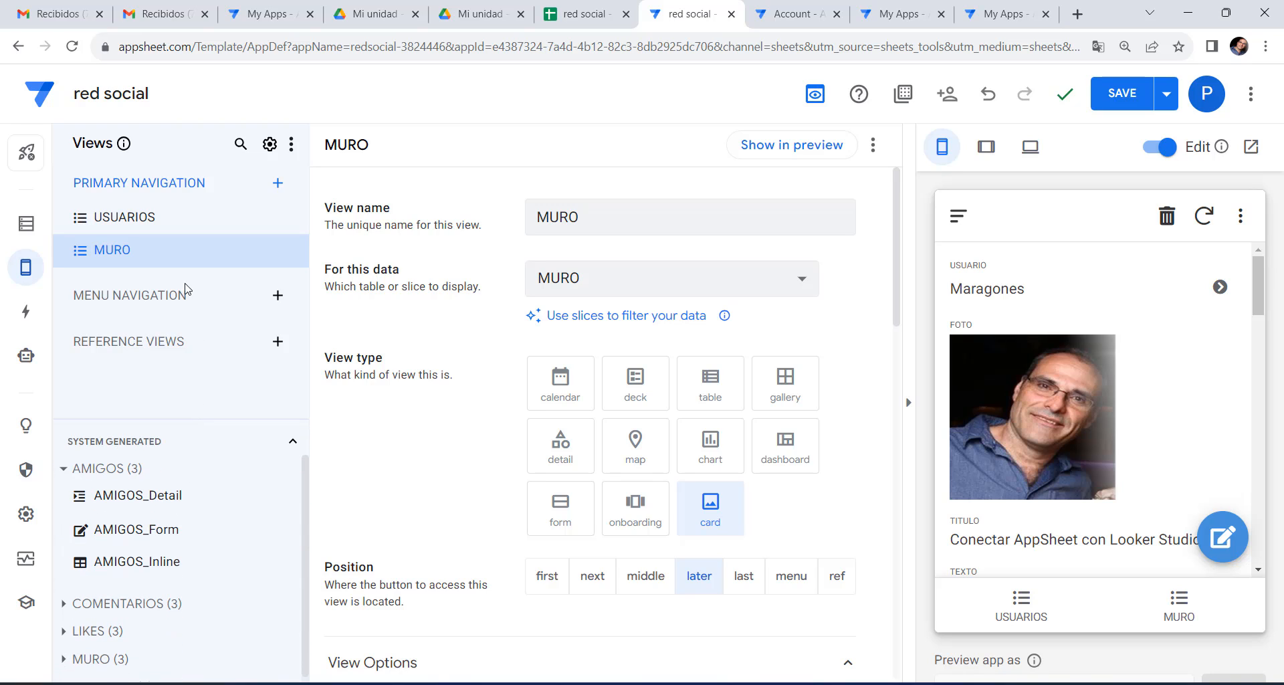
pyautogui.click(114, 660)
pyautogui.click(147, 568)
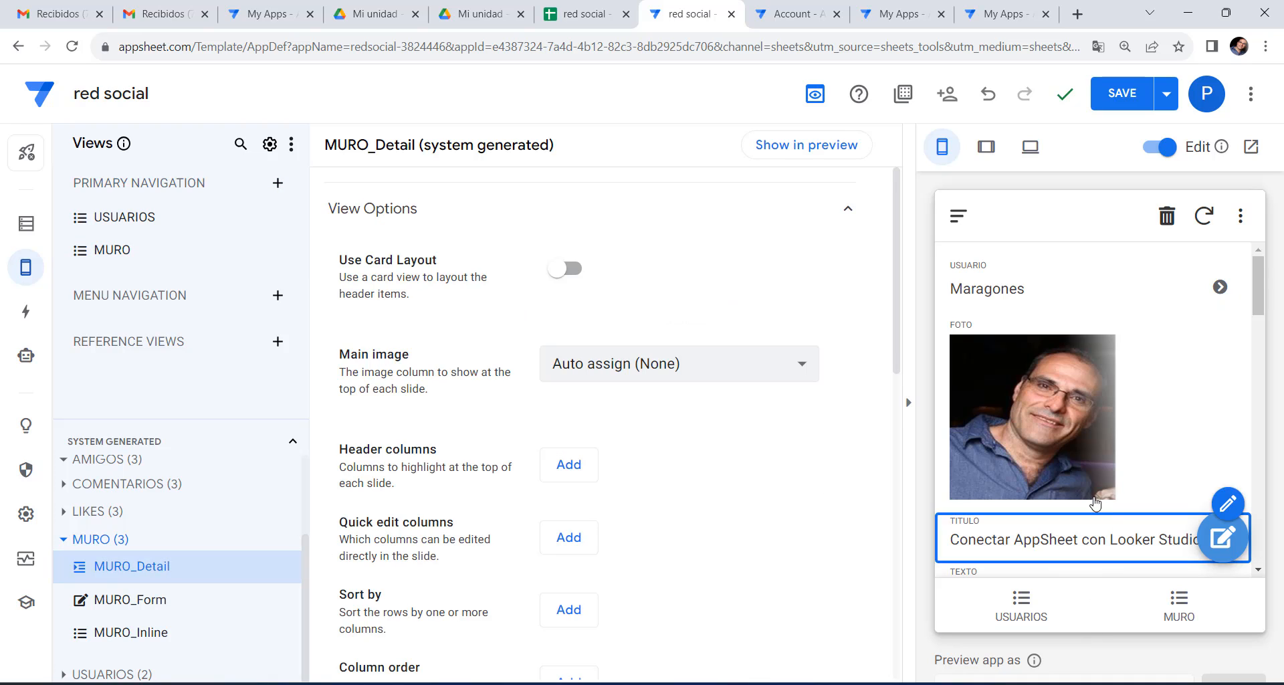
pyautogui.click(1169, 602)
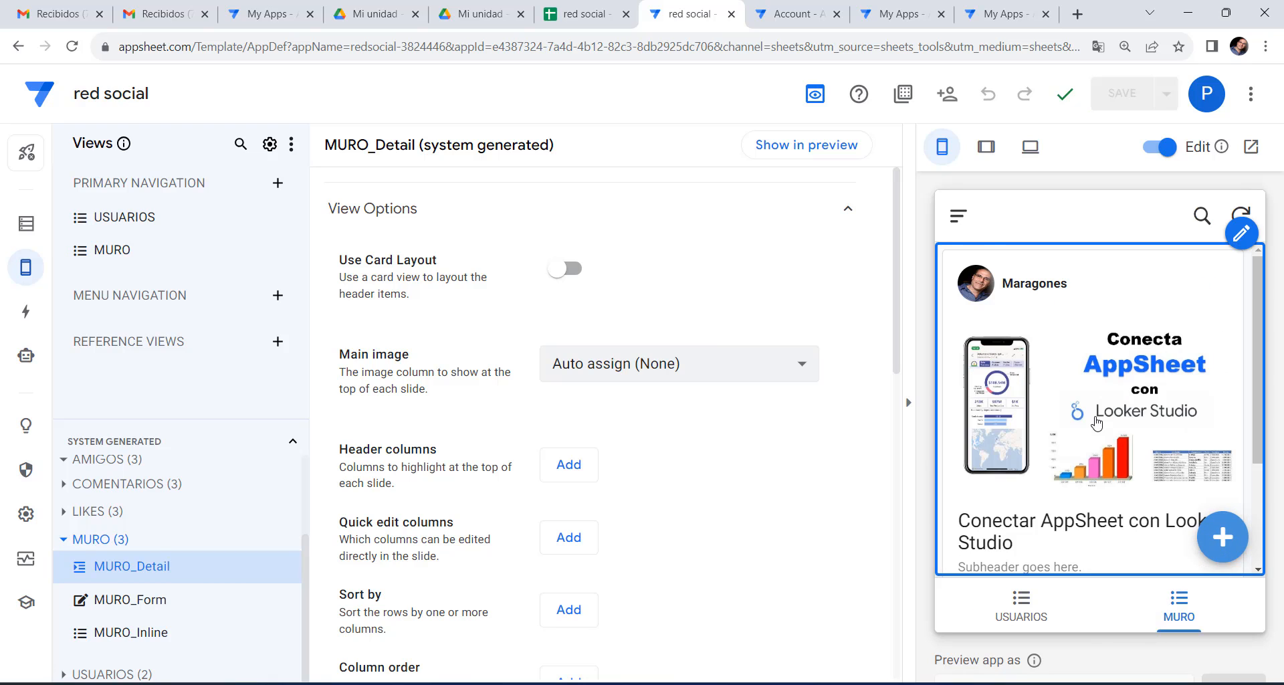
pyautogui.scroll(-3, 1068, 420)
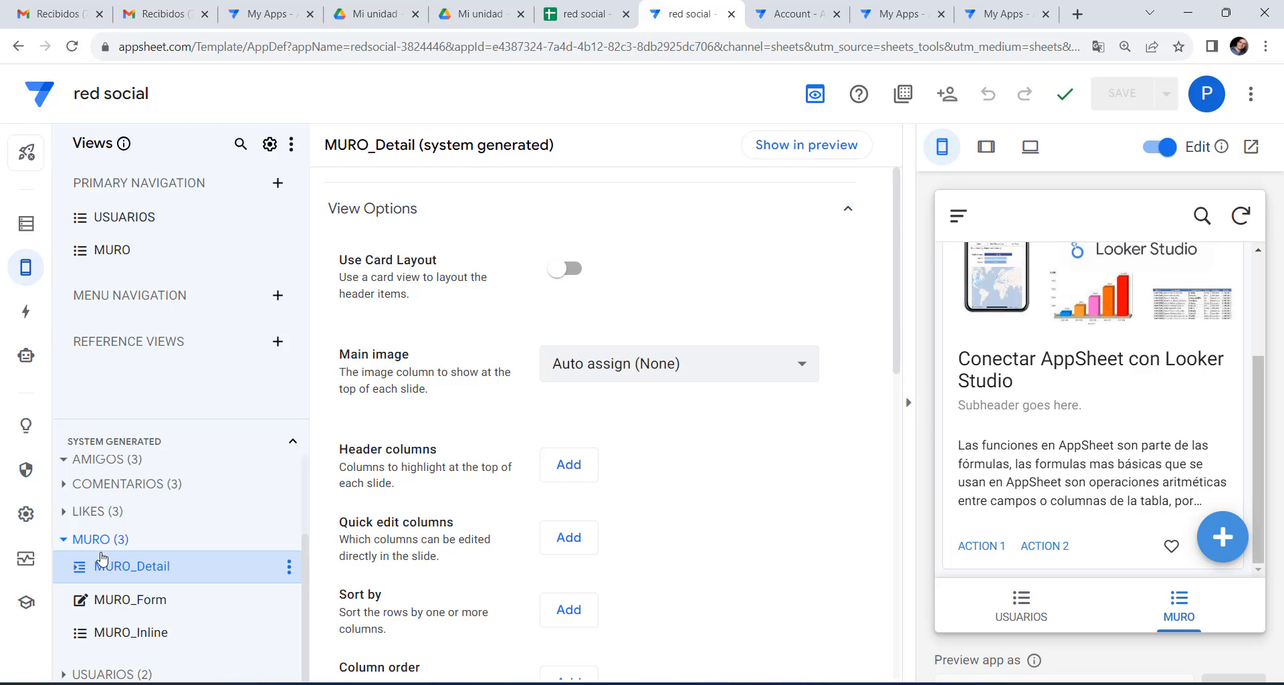
# Confirm the MURO Leer action targets the MURO_Detail view.
pyautogui.click(26, 311)
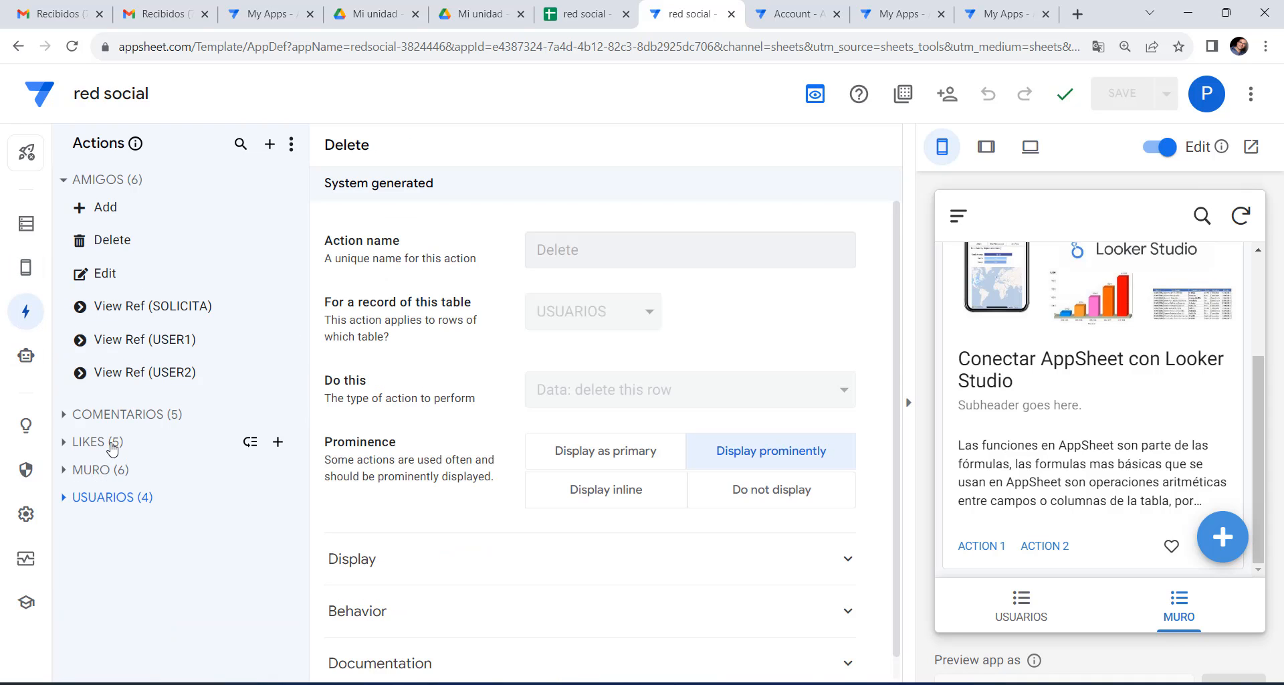
pyautogui.click(105, 471)
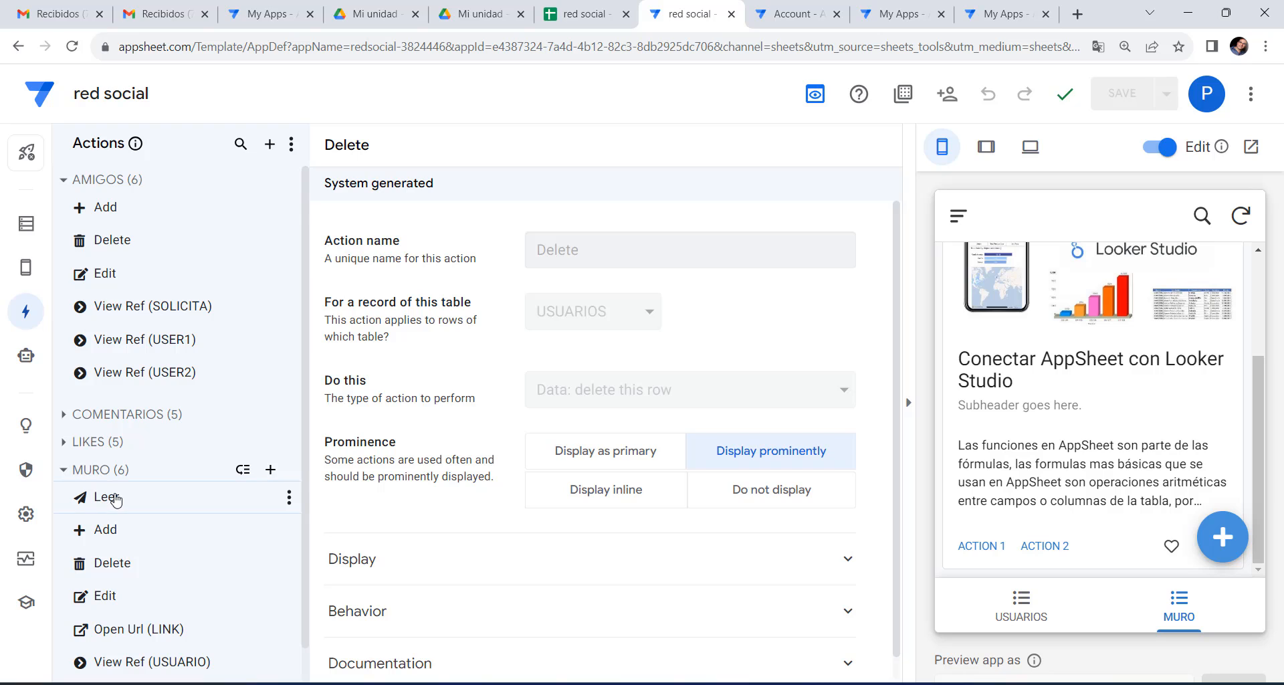
pyautogui.click(114, 498)
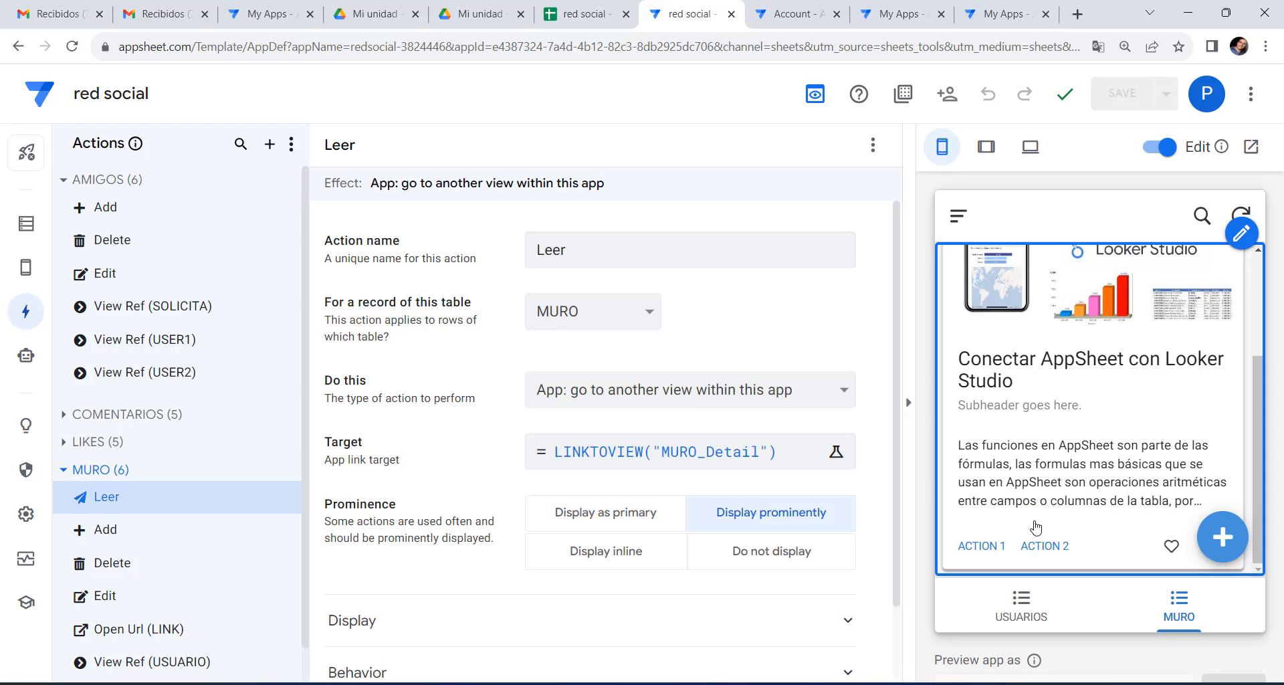
pyautogui.click(23, 269)
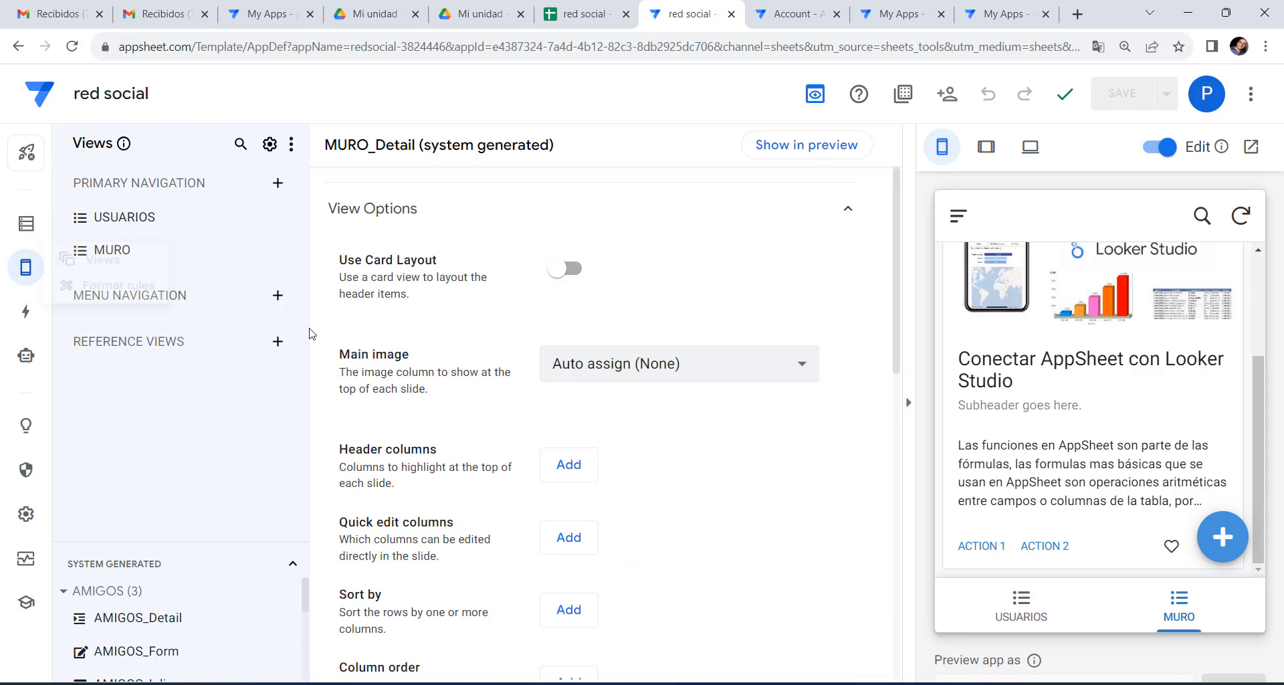
# Set the MURO card's first action to Leer, save, and check LEER on the preview card.
pyautogui.click(106, 251)
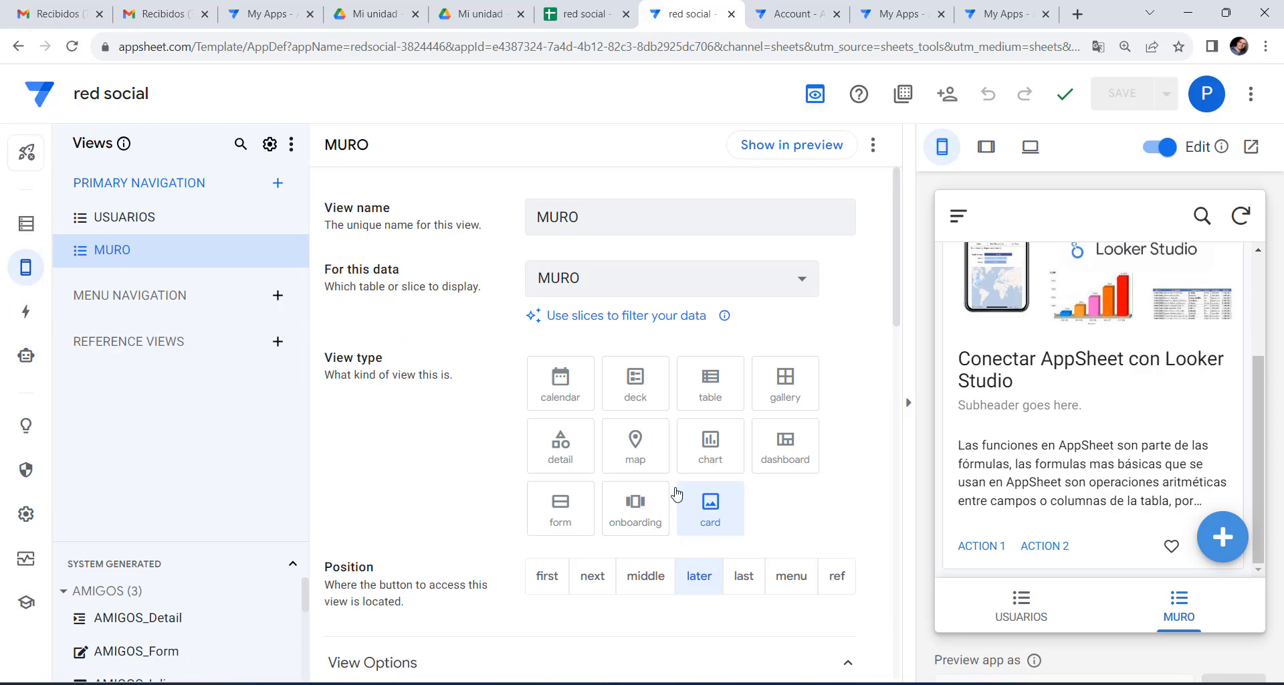
pyautogui.scroll(-15, 677, 495)
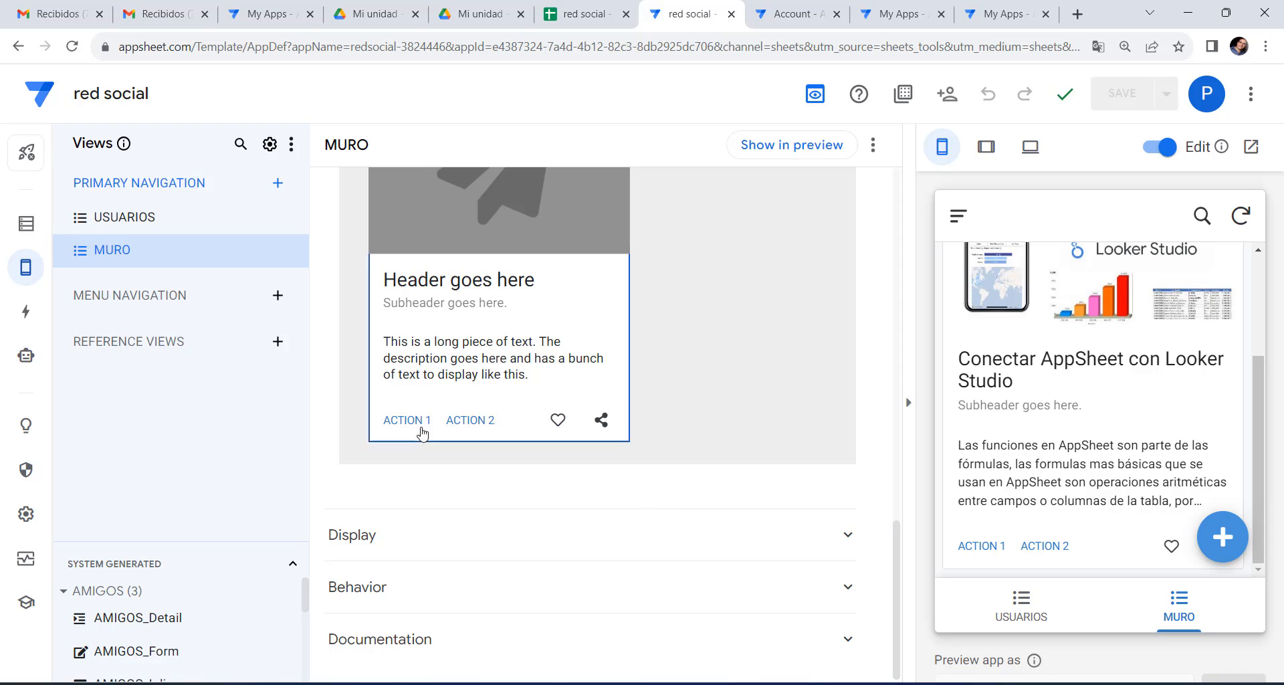
pyautogui.click(422, 431)
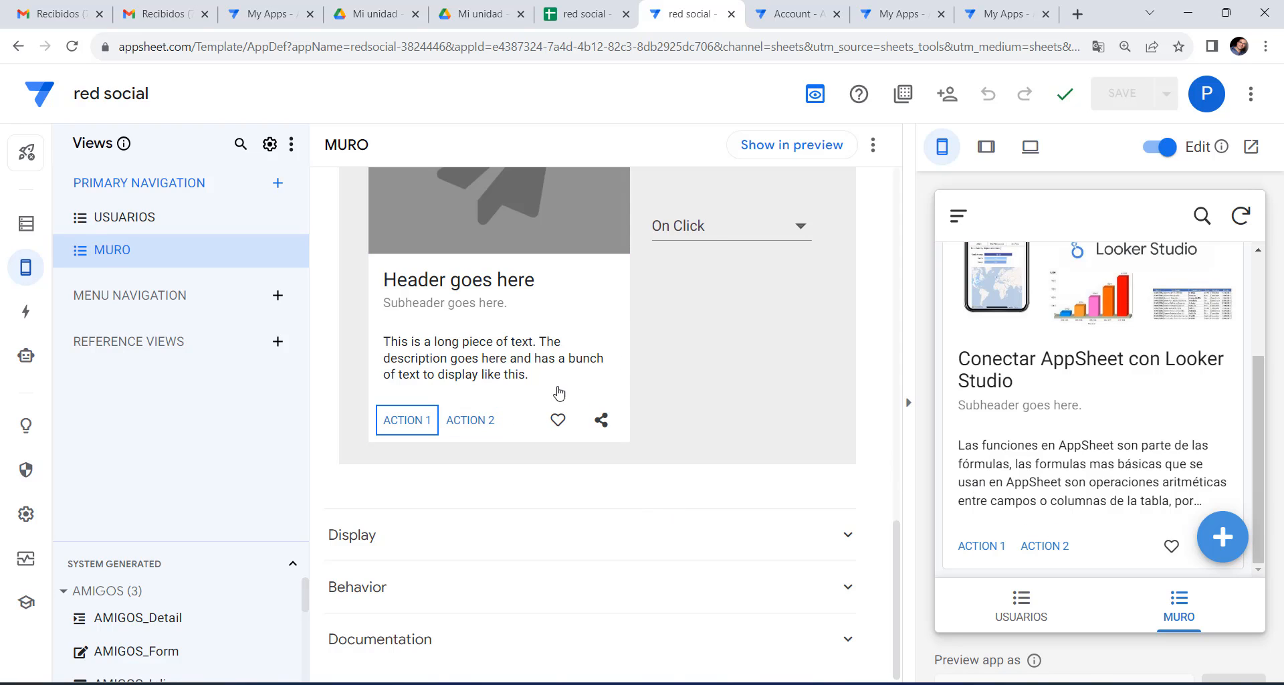
pyautogui.click(722, 224)
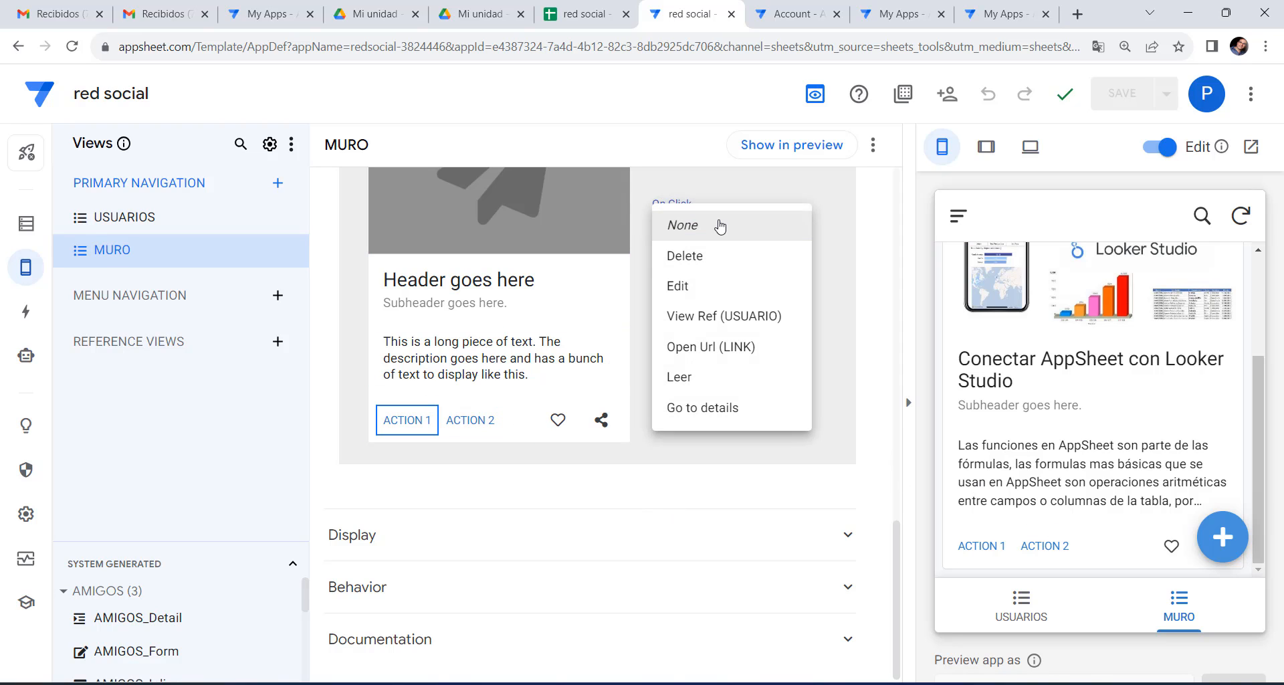
pyautogui.click(679, 377)
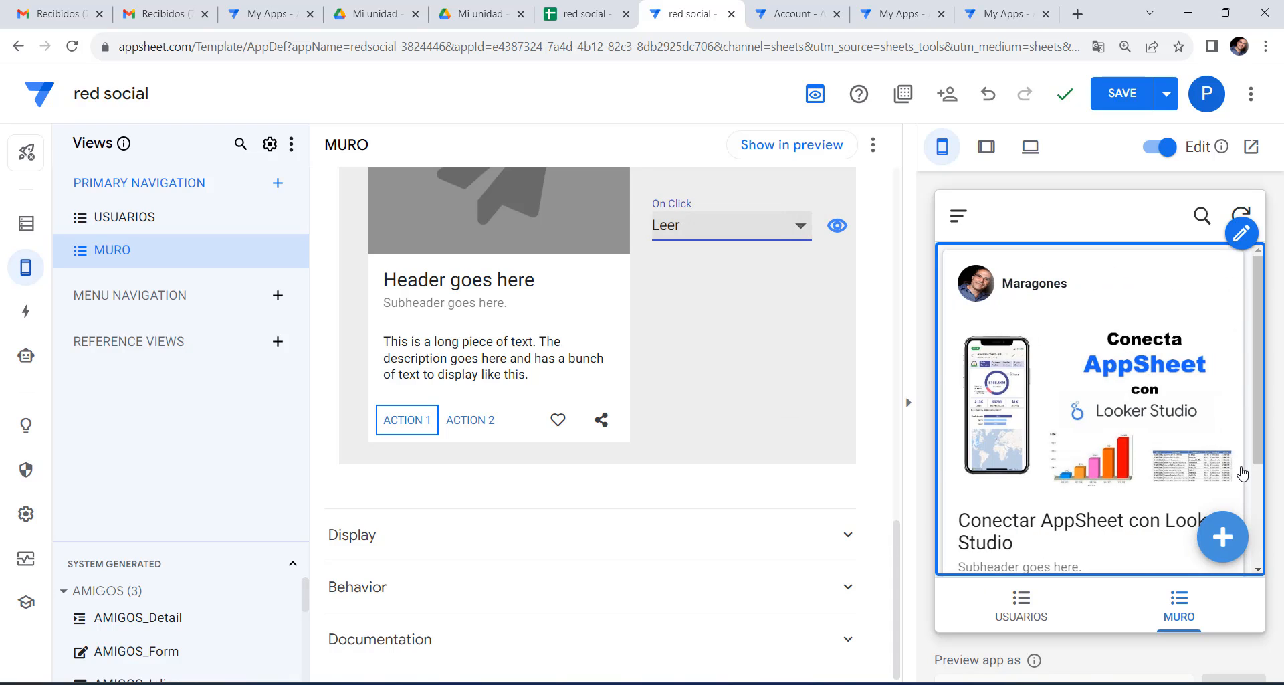
pyautogui.scroll(-3, 1242, 473)
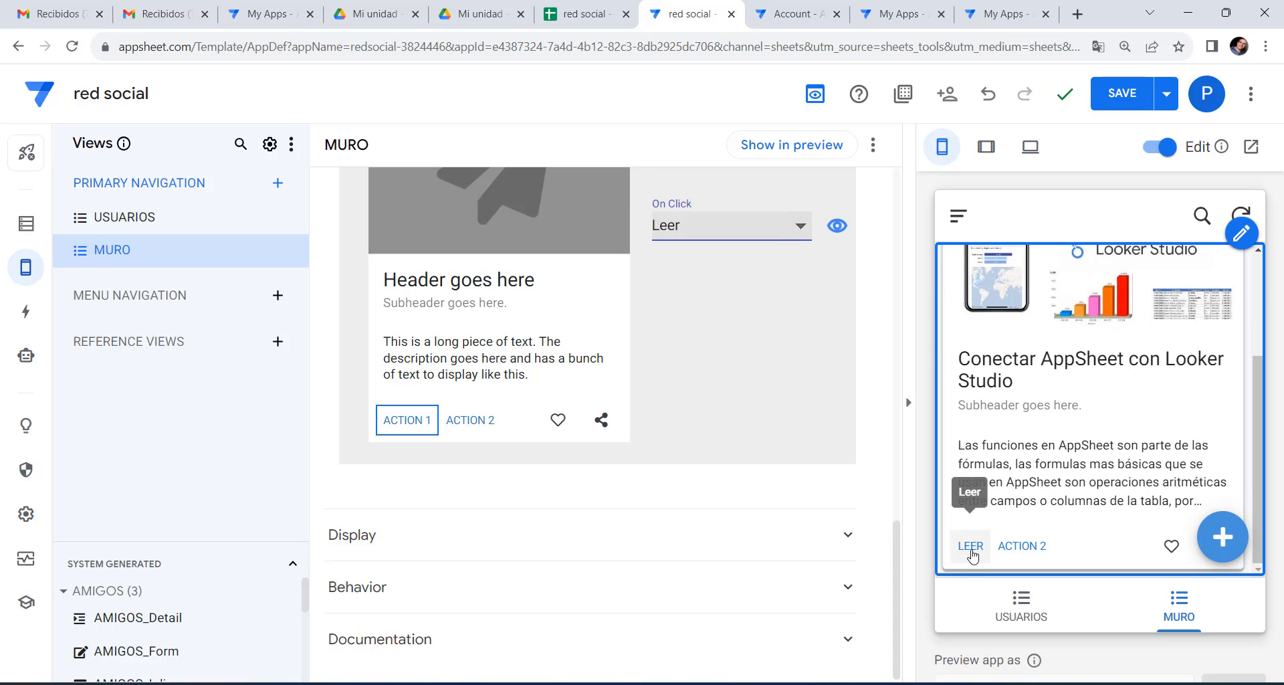
pyautogui.click(1125, 97)
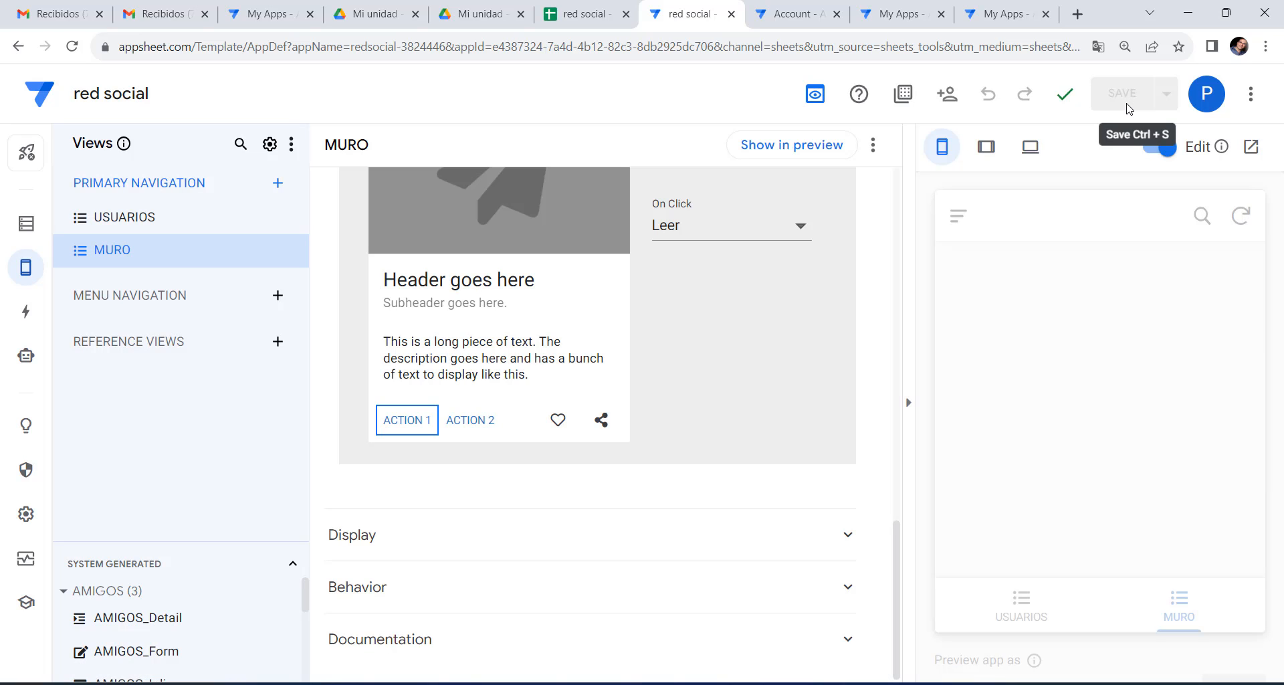
pyautogui.scroll(-3, 1048, 491)
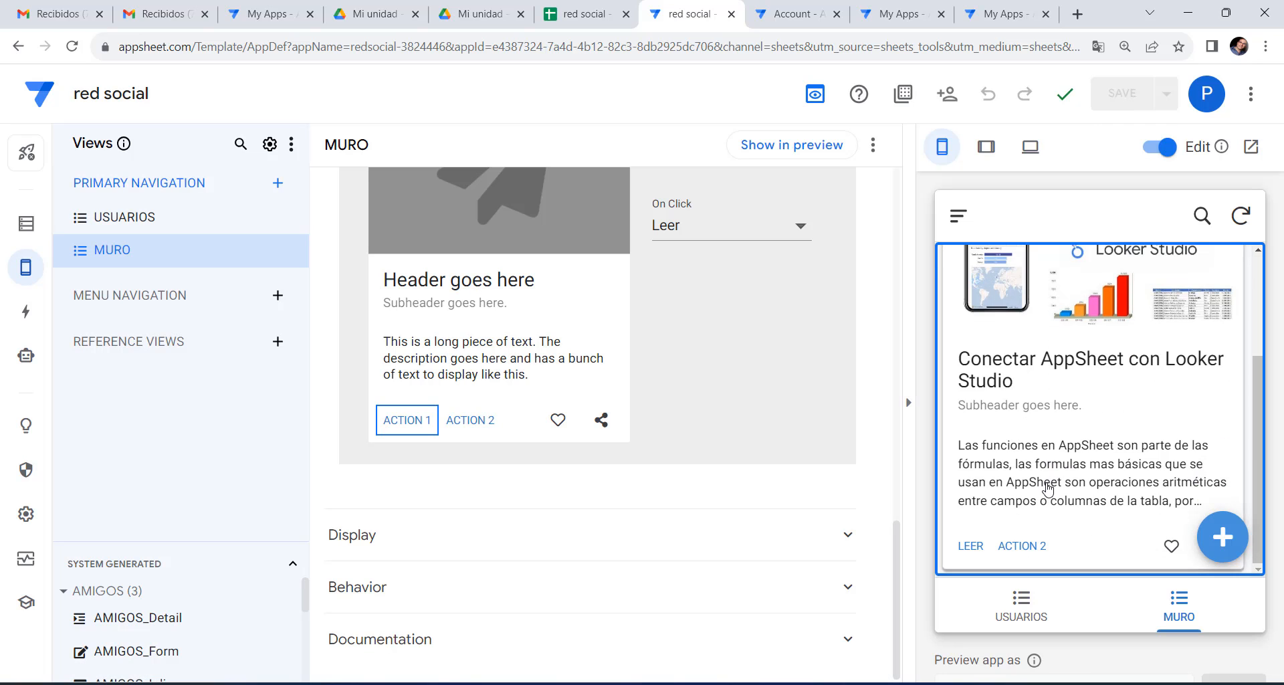
pyautogui.click(965, 547)
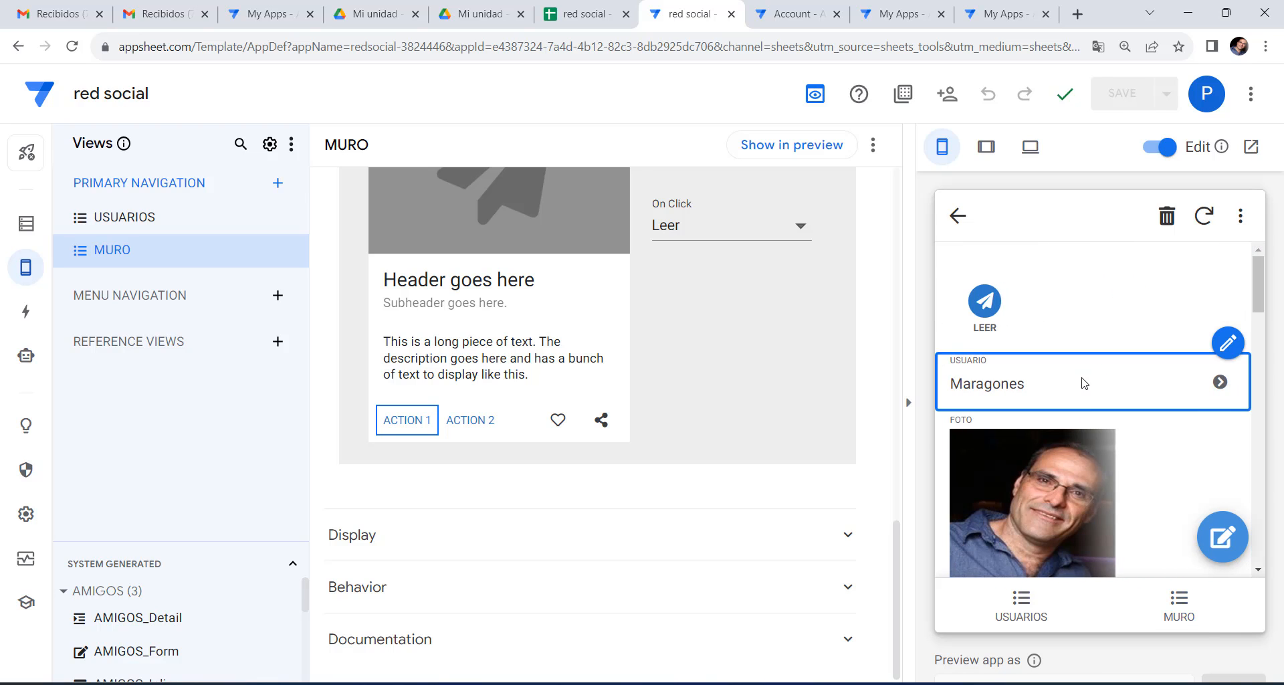
pyautogui.scroll(-10, 1082, 380)
pyautogui.scroll(-5, 1082, 378)
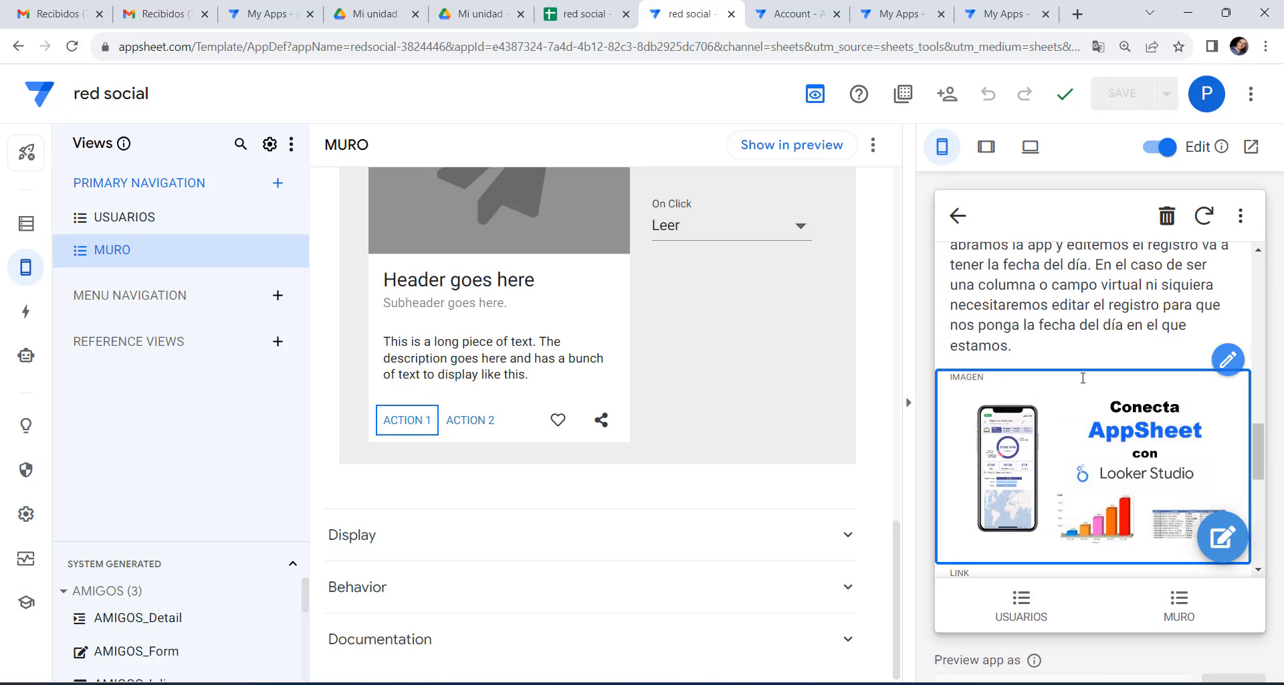
pyautogui.scroll(10, 1084, 382)
pyautogui.scroll(5, 1084, 382)
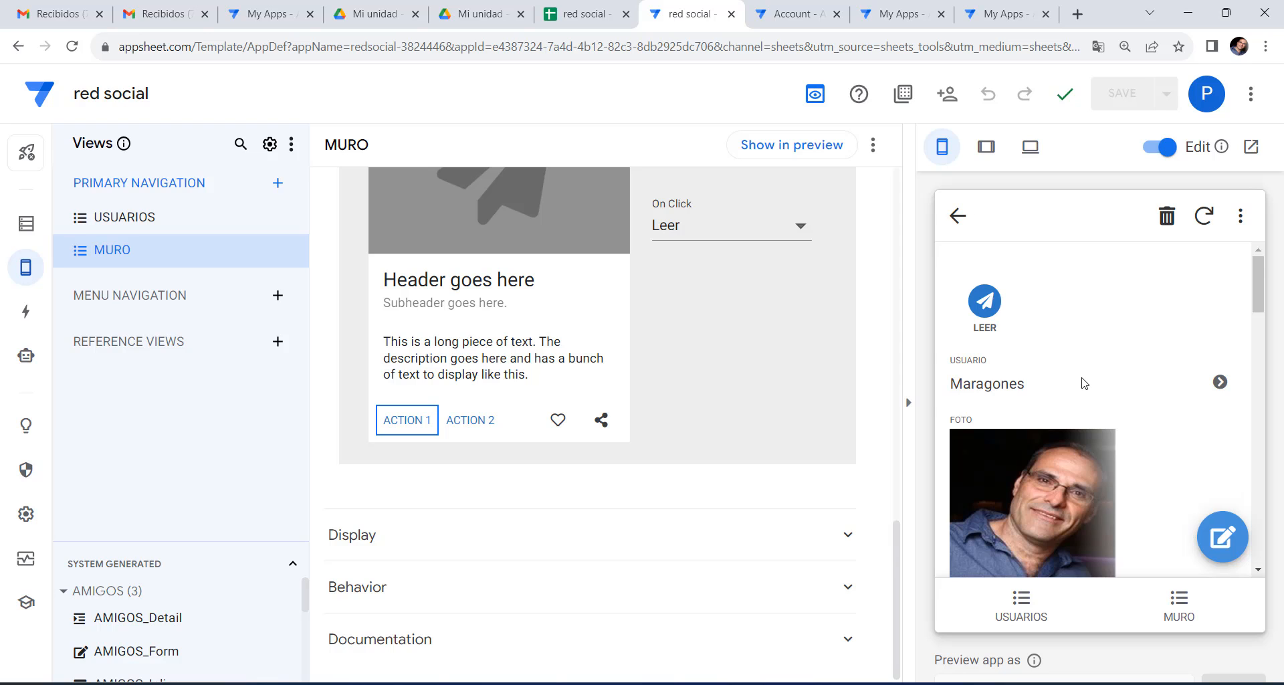
pyautogui.scroll(-15, 1084, 382)
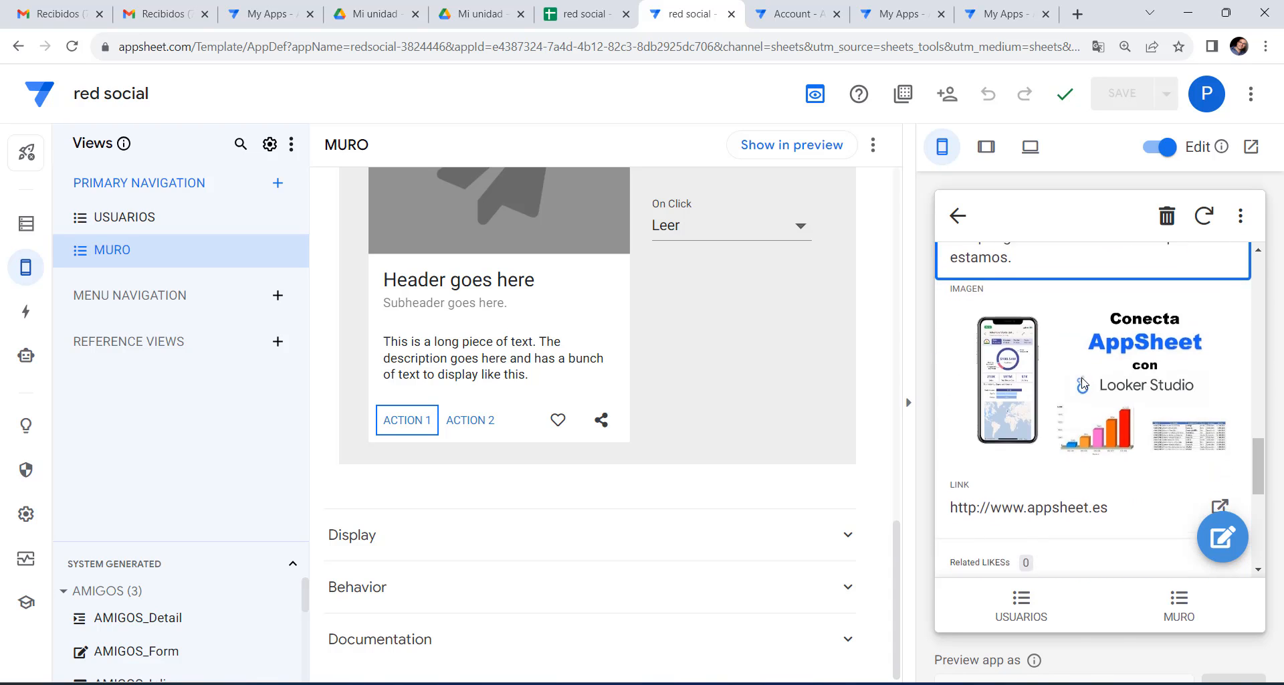
pyautogui.scroll(-3, 1083, 383)
pyautogui.scroll(10, 1084, 382)
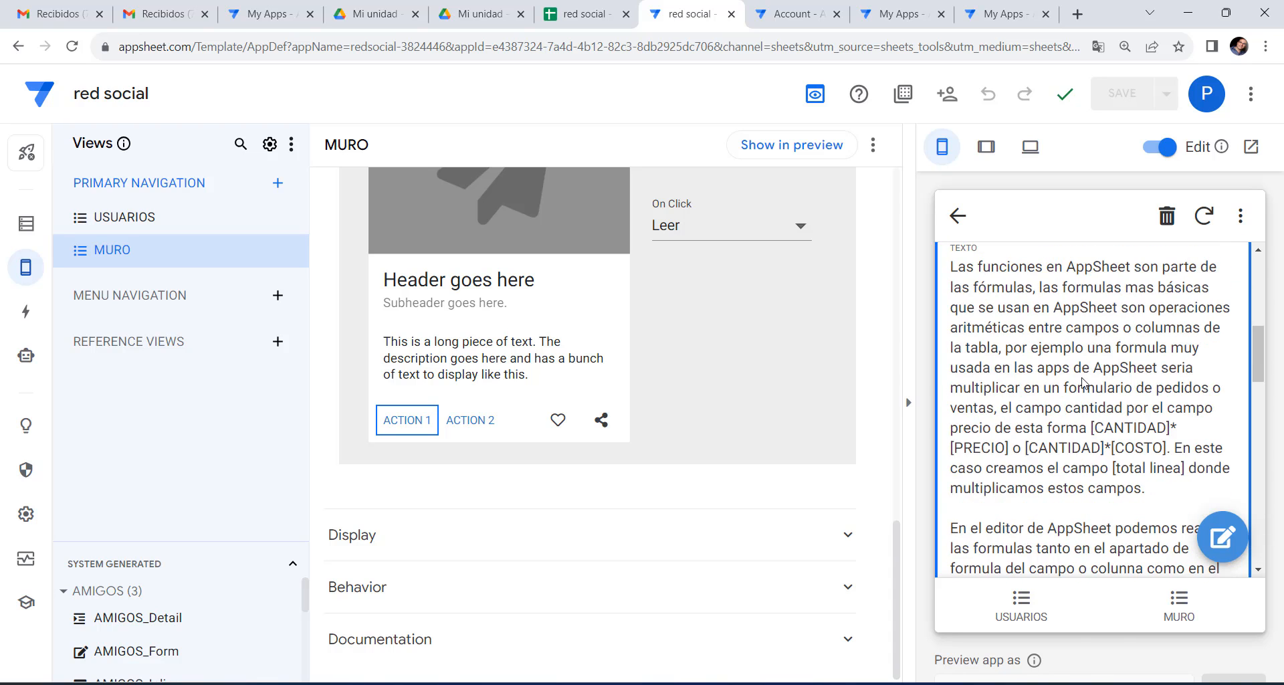
pyautogui.scroll(5, 1083, 382)
pyautogui.scroll(-8, 1082, 379)
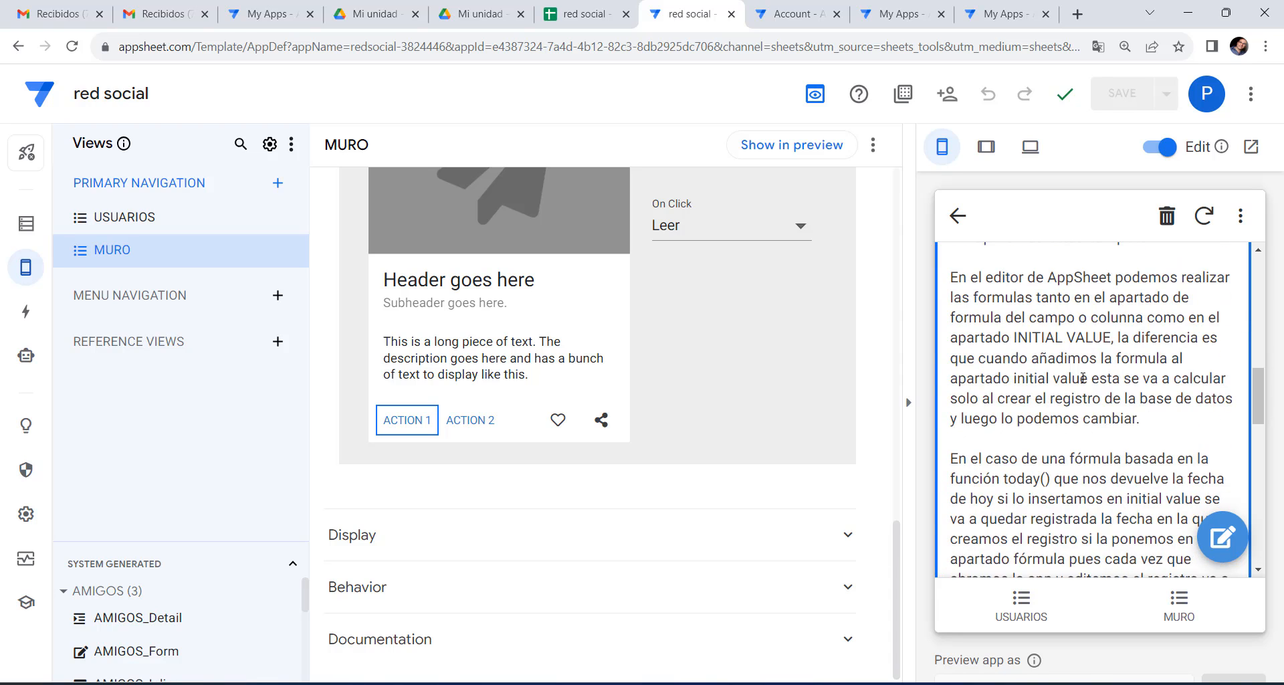
pyautogui.scroll(9, 1083, 379)
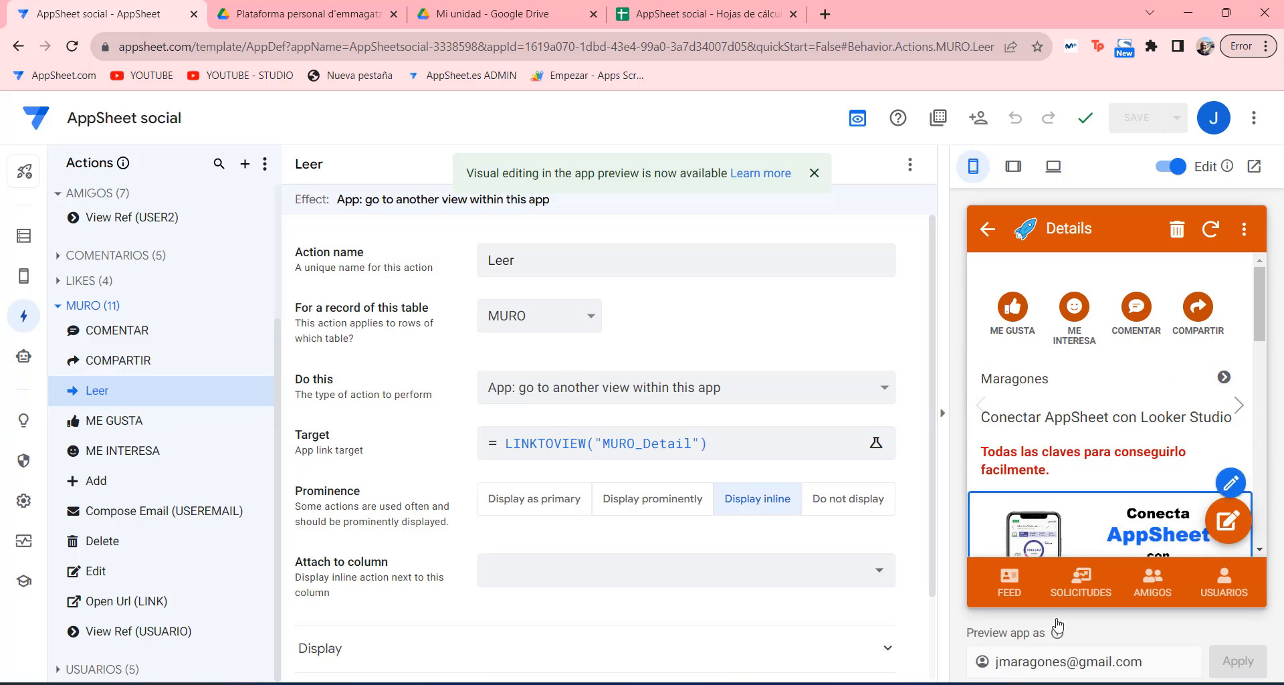
pyautogui.click(998, 683)
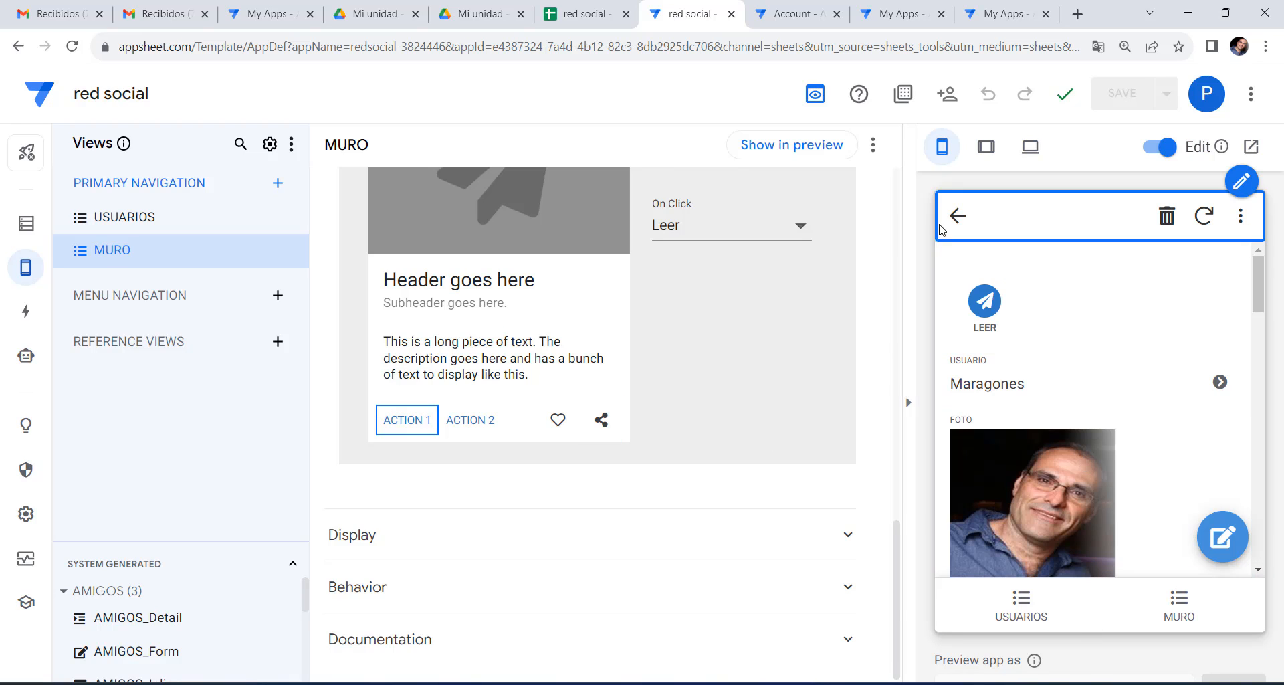
pyautogui.click(957, 216)
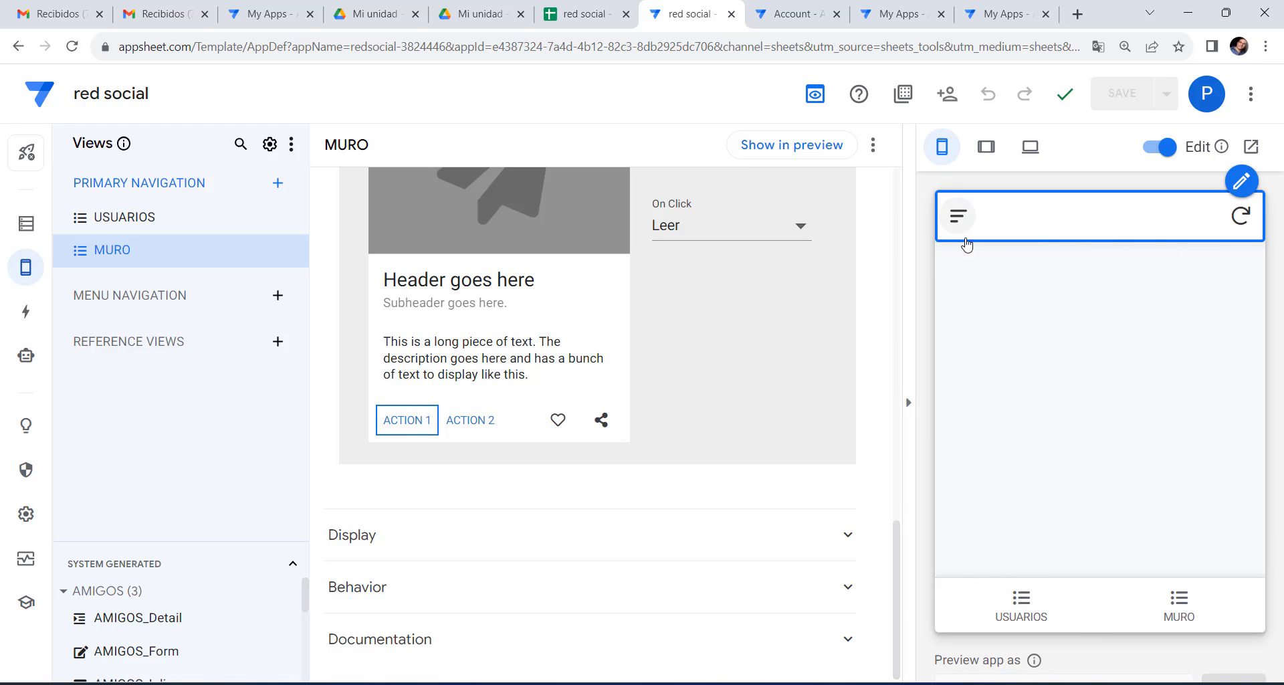
pyautogui.click(1207, 616)
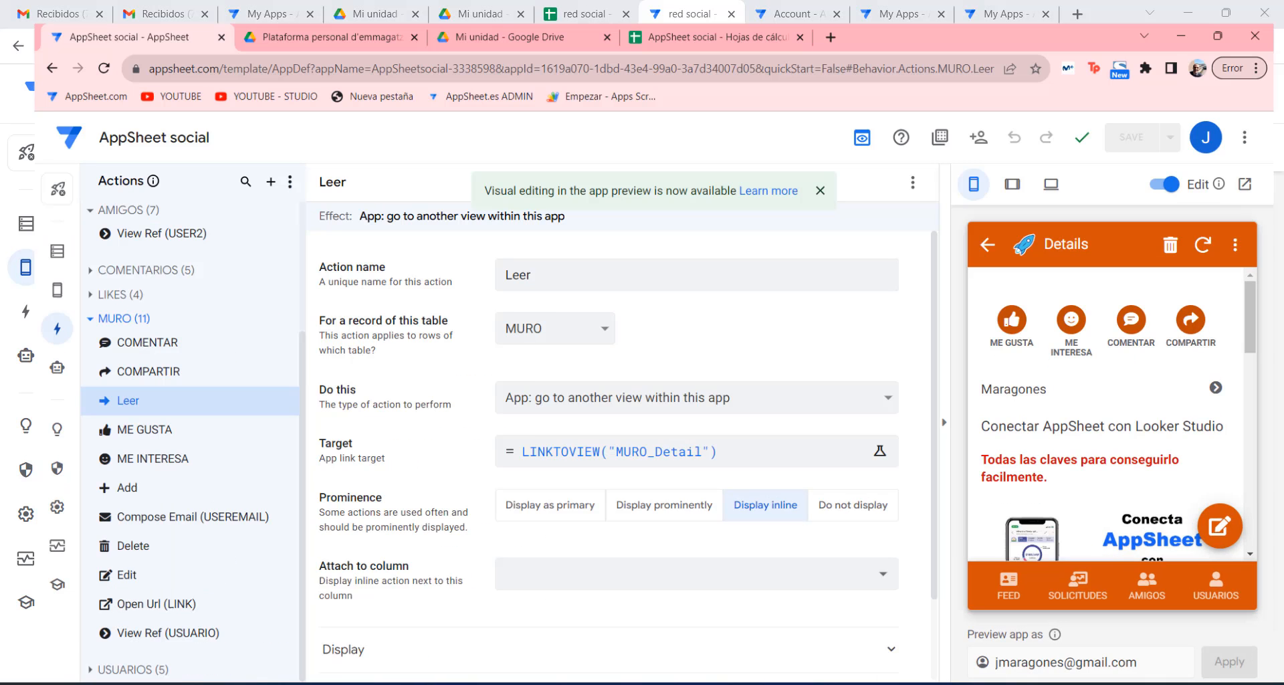
pyautogui.scroll(-5, 1085, 428)
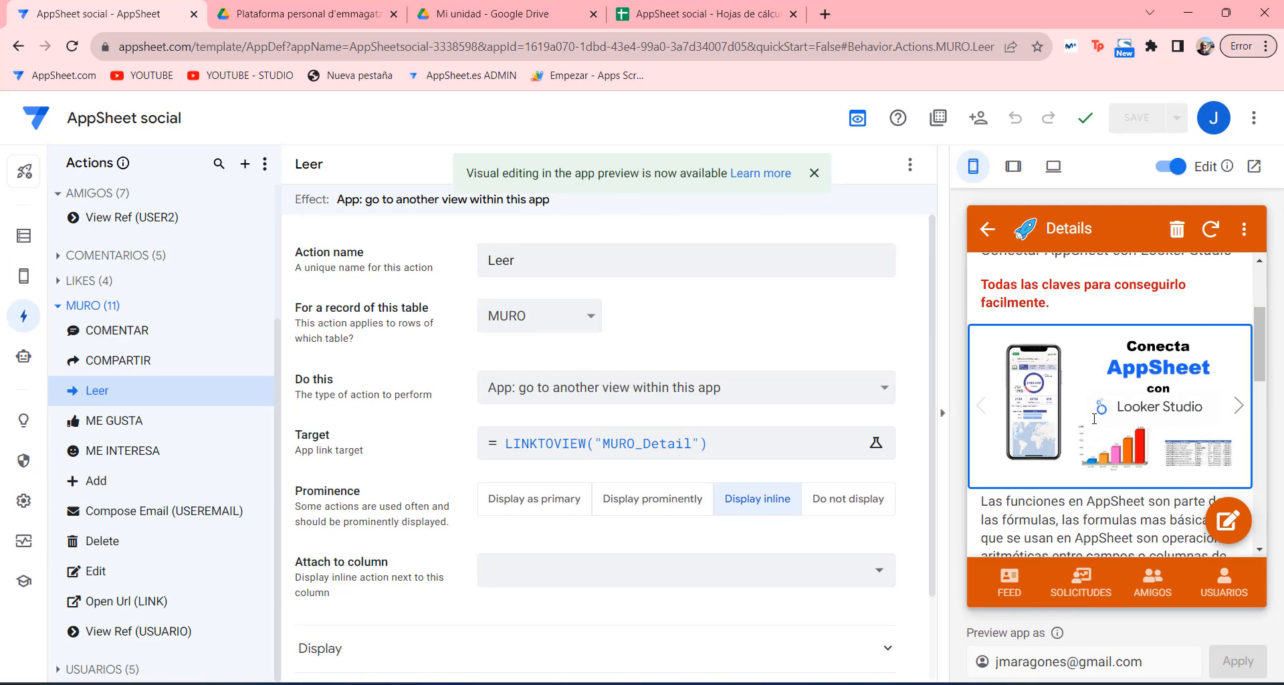
pyautogui.click(987, 229)
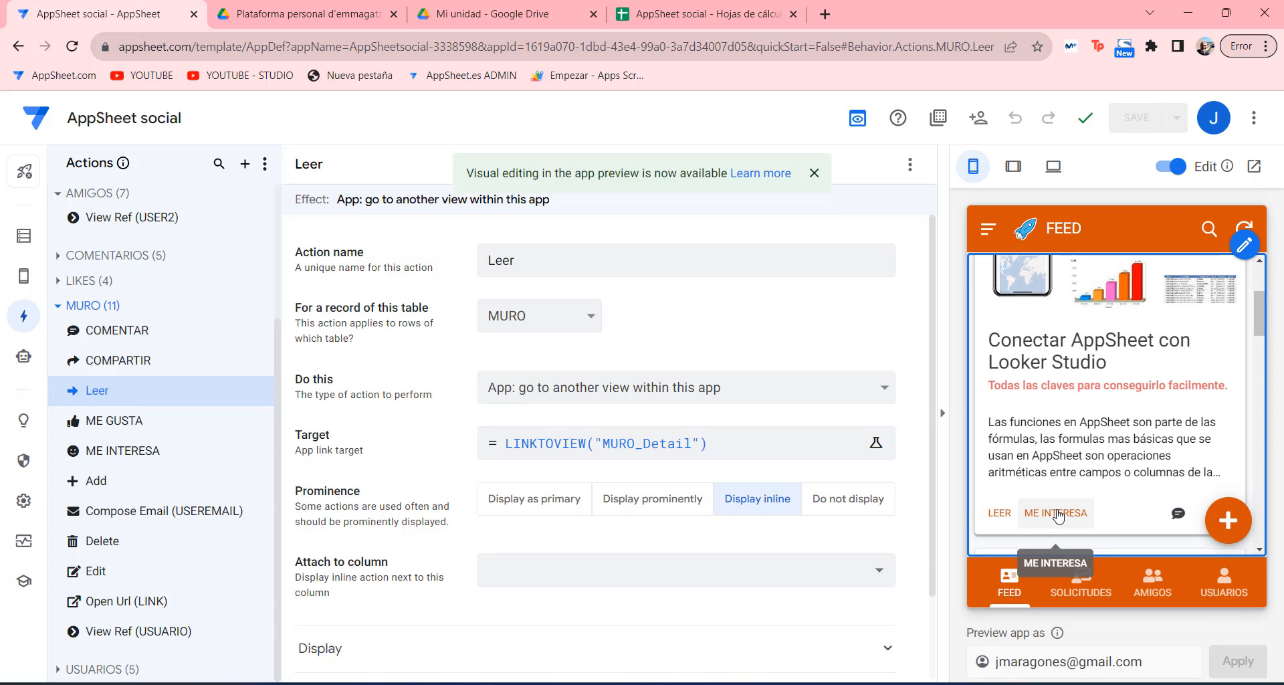
pyautogui.scroll(-3, 1177, 362)
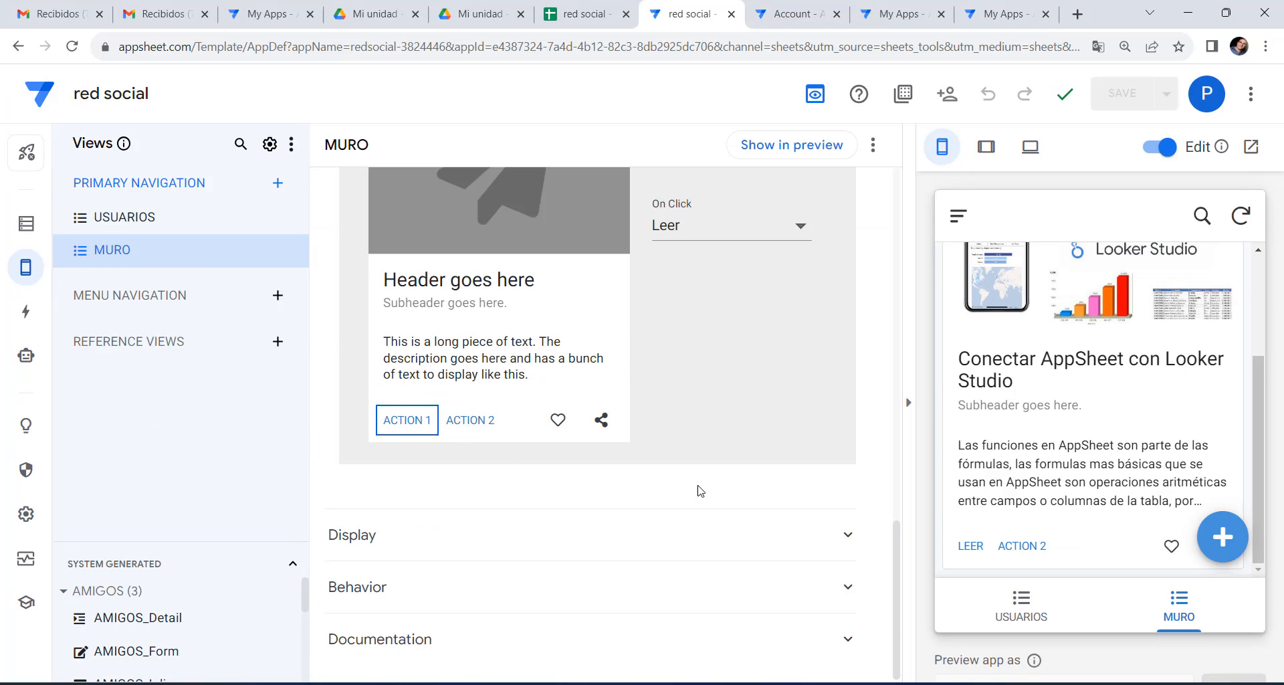
# Create a new MURO action named ME INTERESA.
pyautogui.click(25, 311)
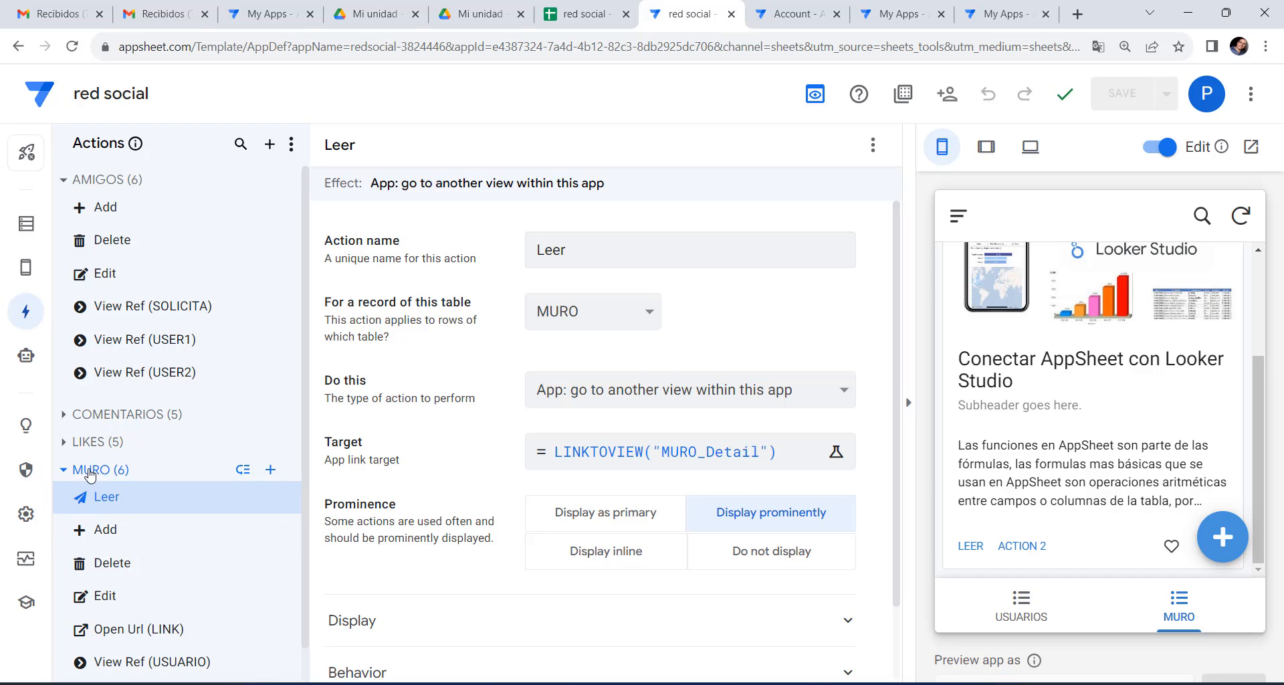
pyautogui.moveTo(1033, 368)
pyautogui.scroll(3, 1097, 412)
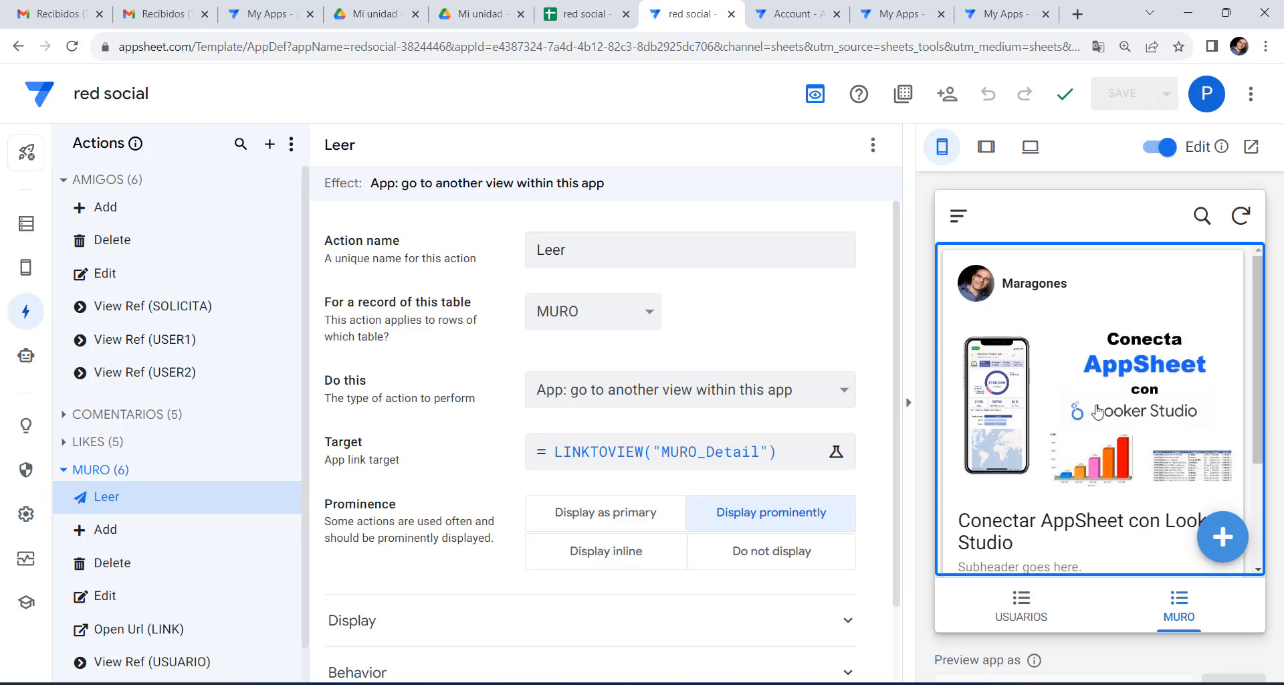
pyautogui.scroll(-3, 1070, 391)
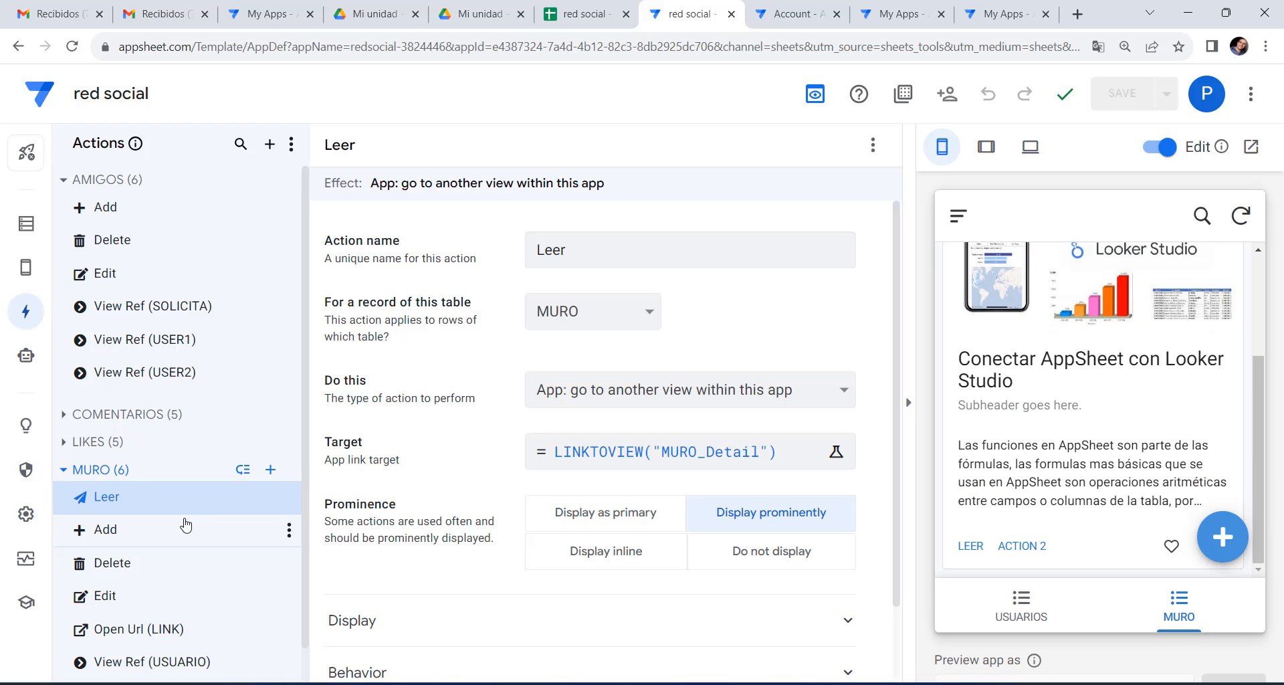
pyautogui.click(270, 469)
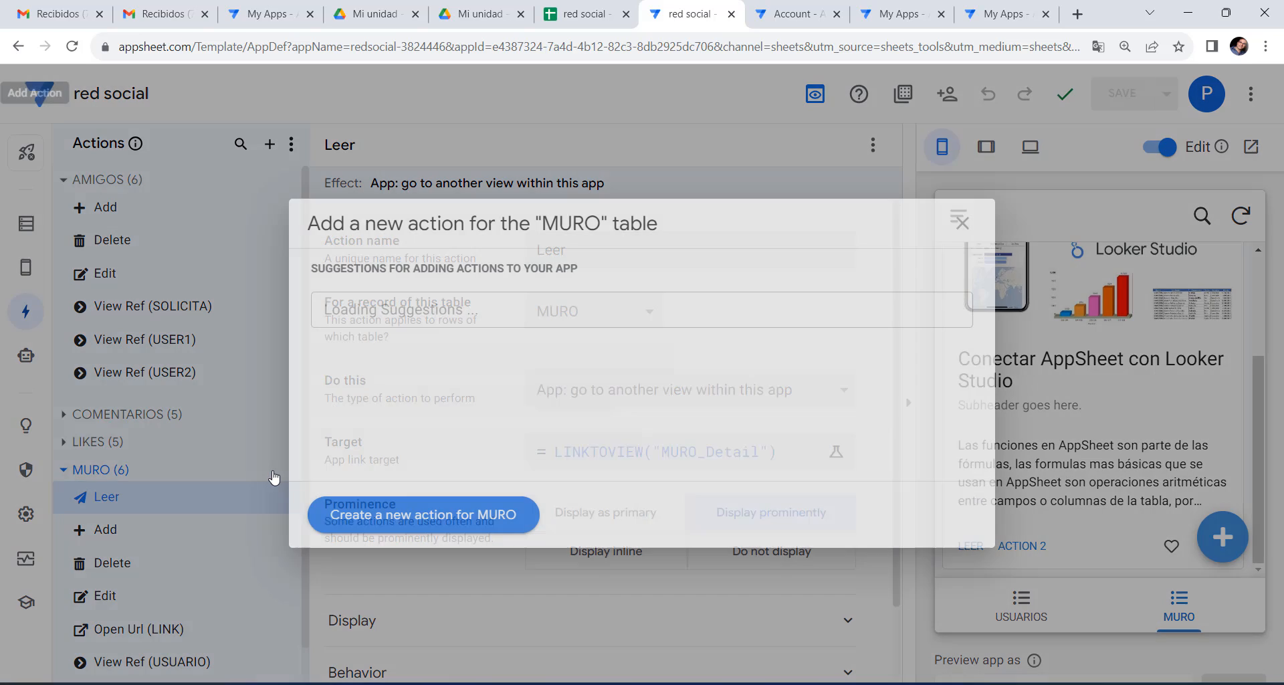
pyautogui.click(484, 529)
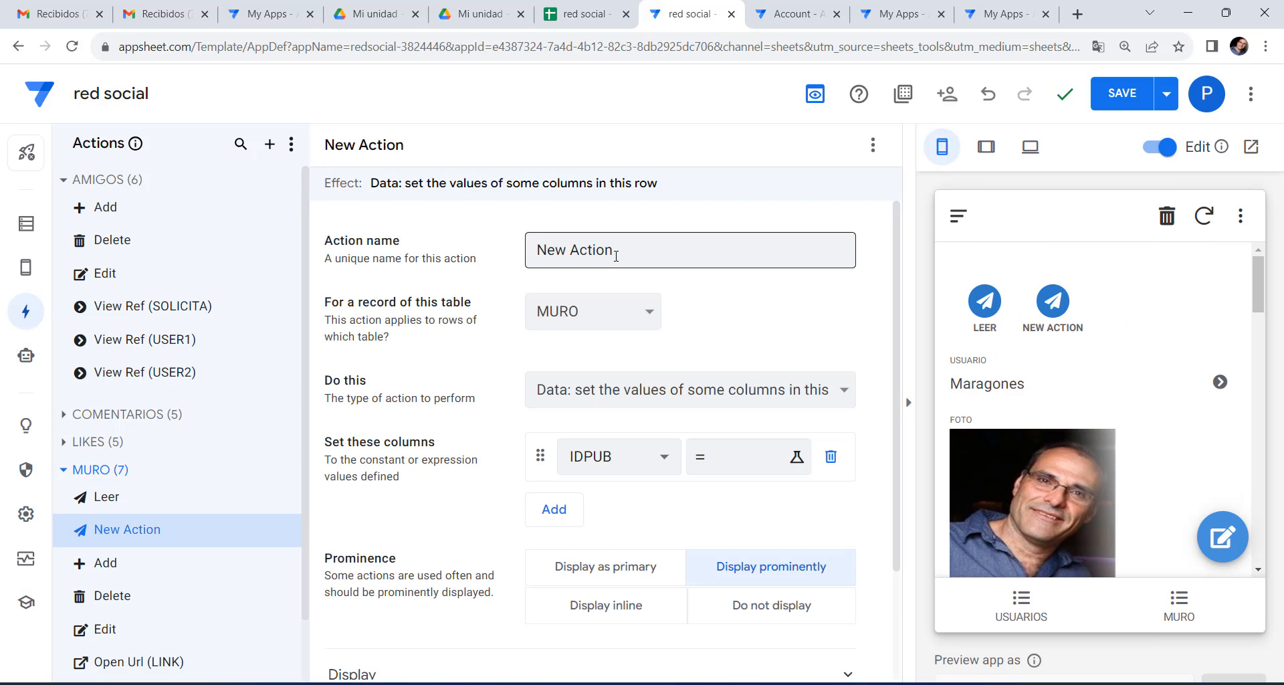
pyautogui.write('e')
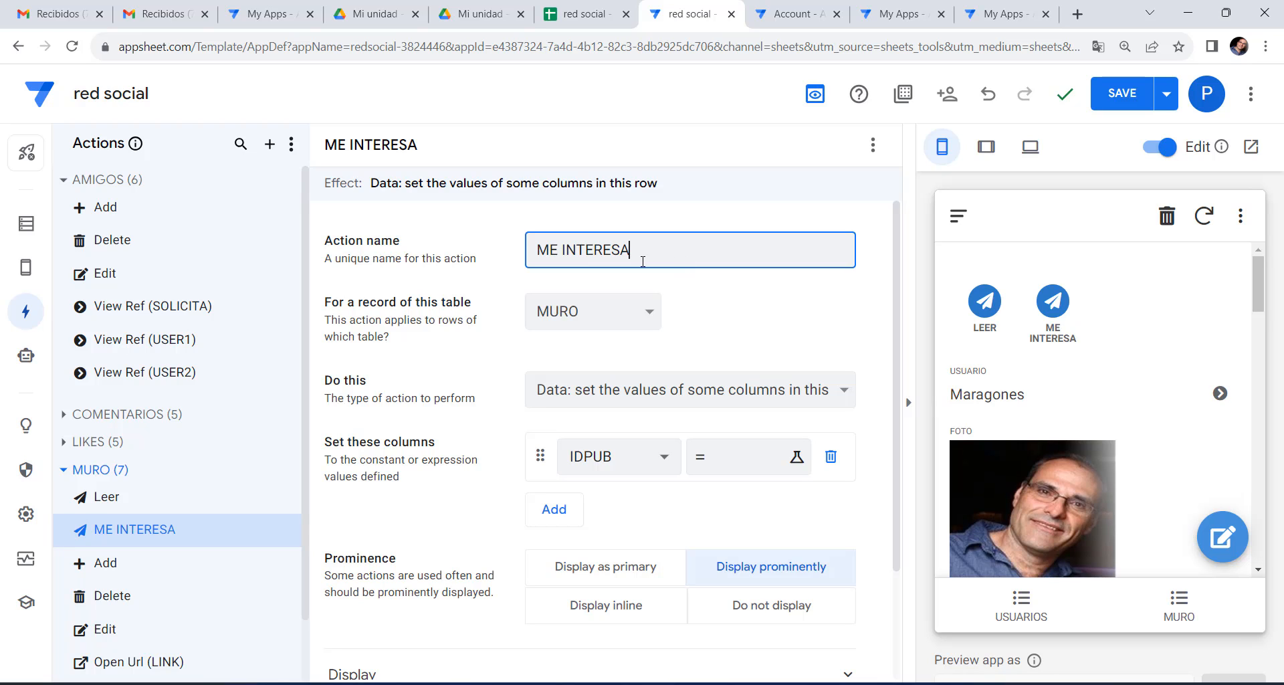
# Make ME INTERESA add a new row to the LIKES table.
pyautogui.click(709, 389)
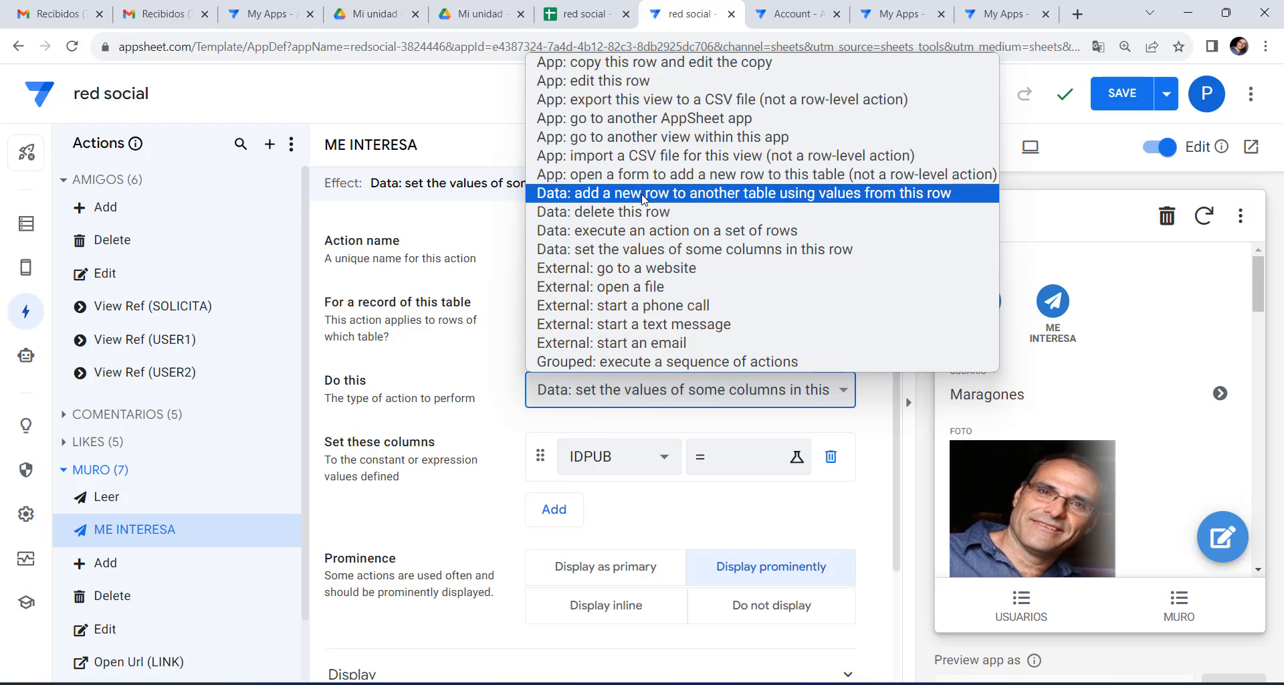
pyautogui.click(701, 194)
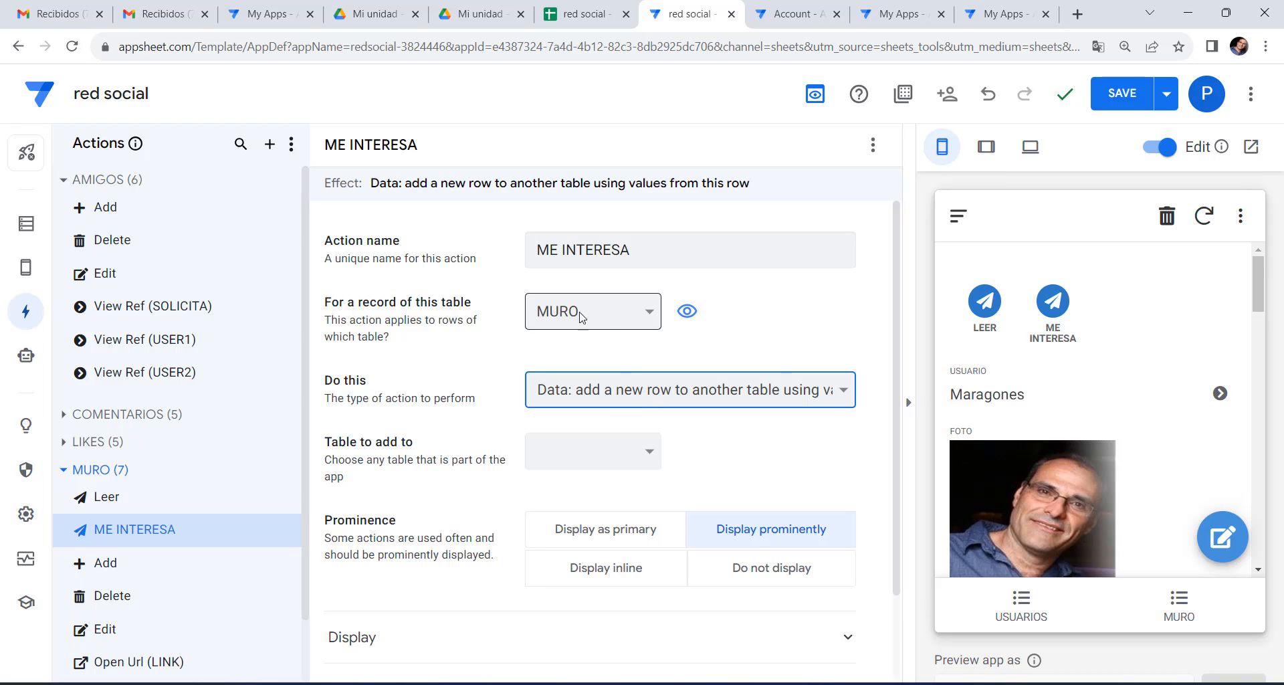
pyautogui.click(646, 460)
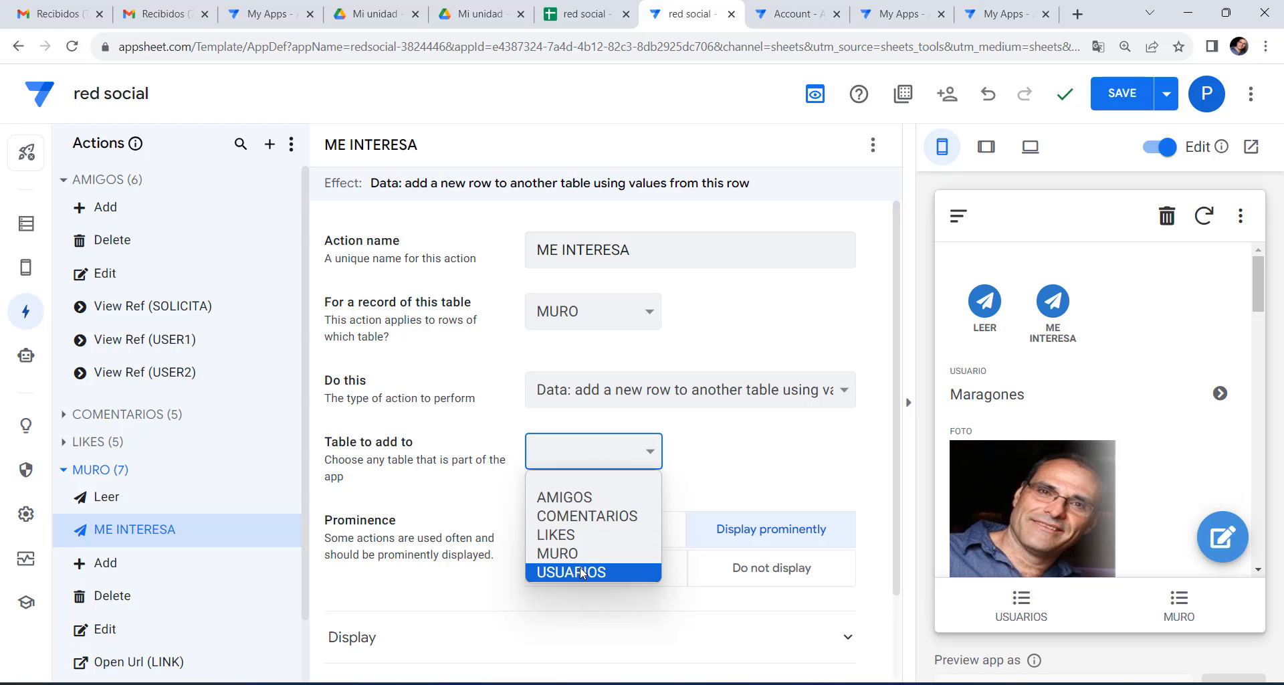
pyautogui.click(568, 535)
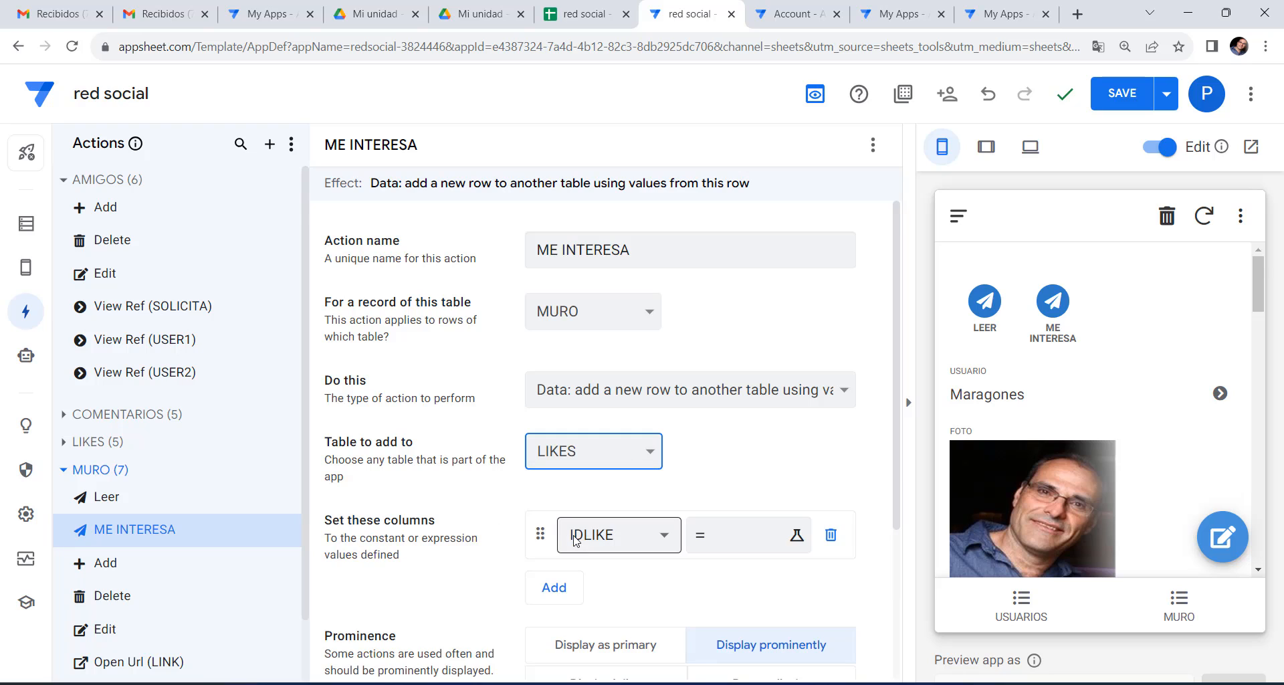
pyautogui.click(582, 13)
# Review the LIKES columns IDLIKE, PUBLICACION, USUARIO, ME GUSTA, ME INTERESA and LEIDO.
pyautogui.click(435, 661)
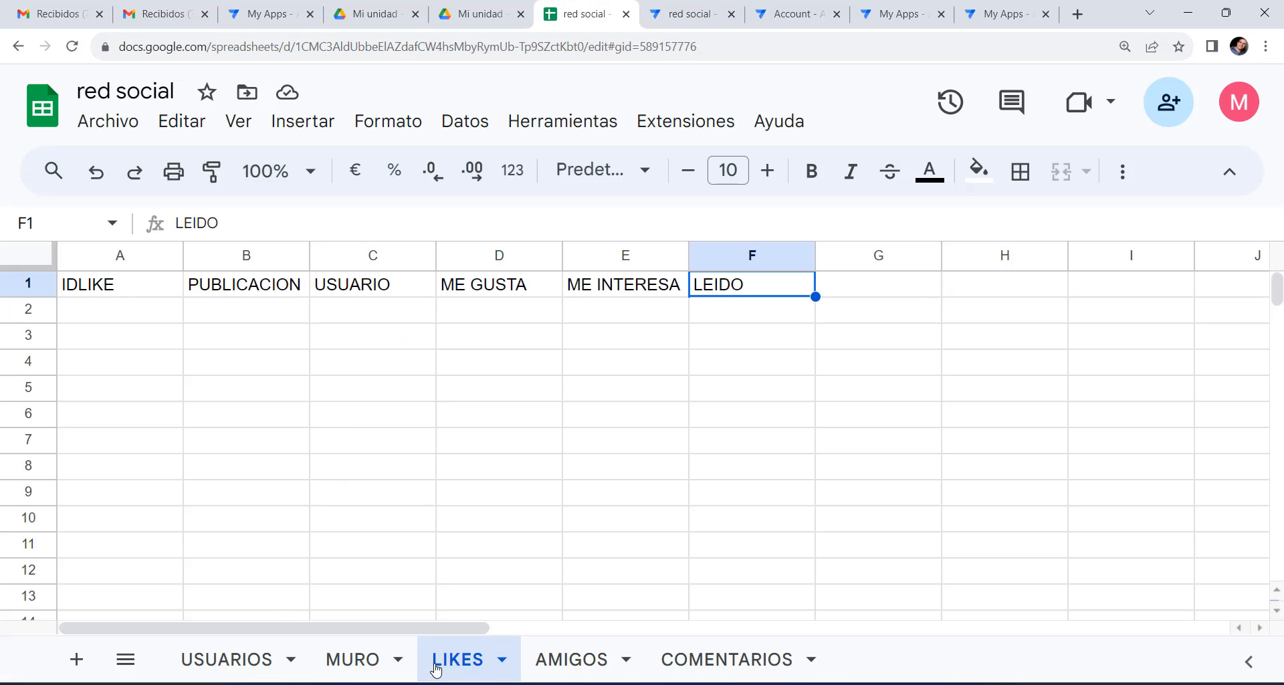
pyautogui.click(98, 284)
pyautogui.click(247, 288)
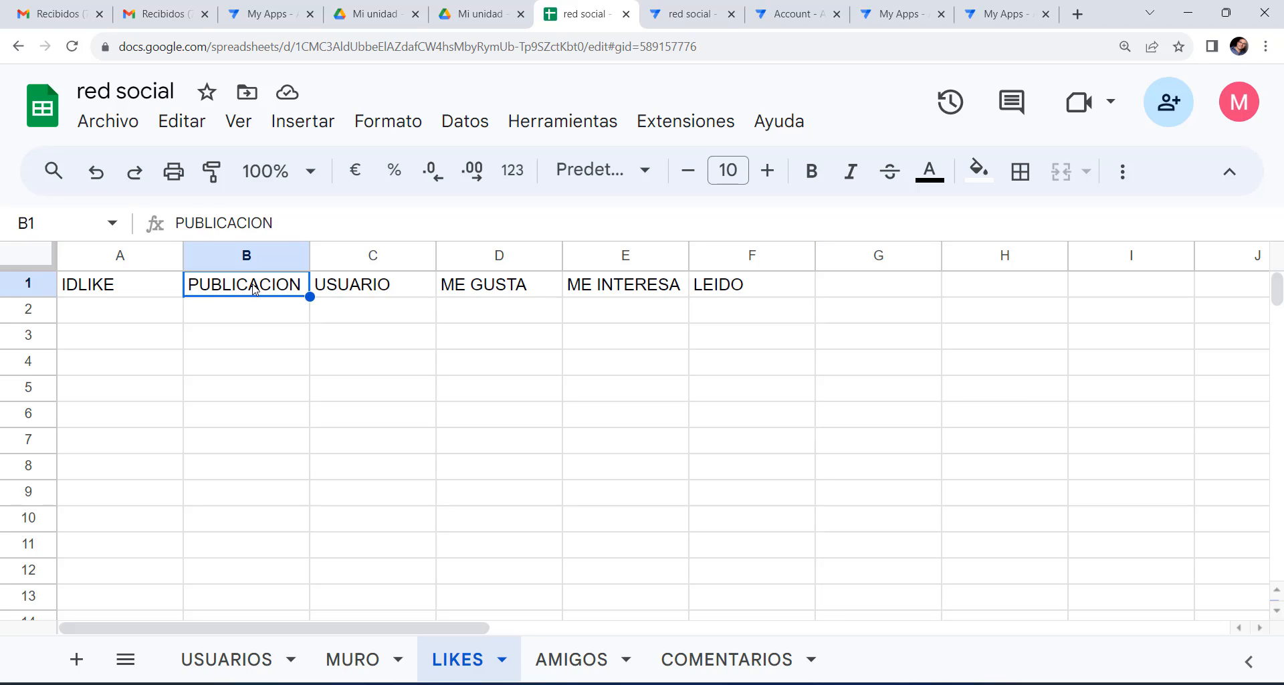
pyautogui.click(329, 290)
pyautogui.click(486, 291)
pyautogui.click(591, 291)
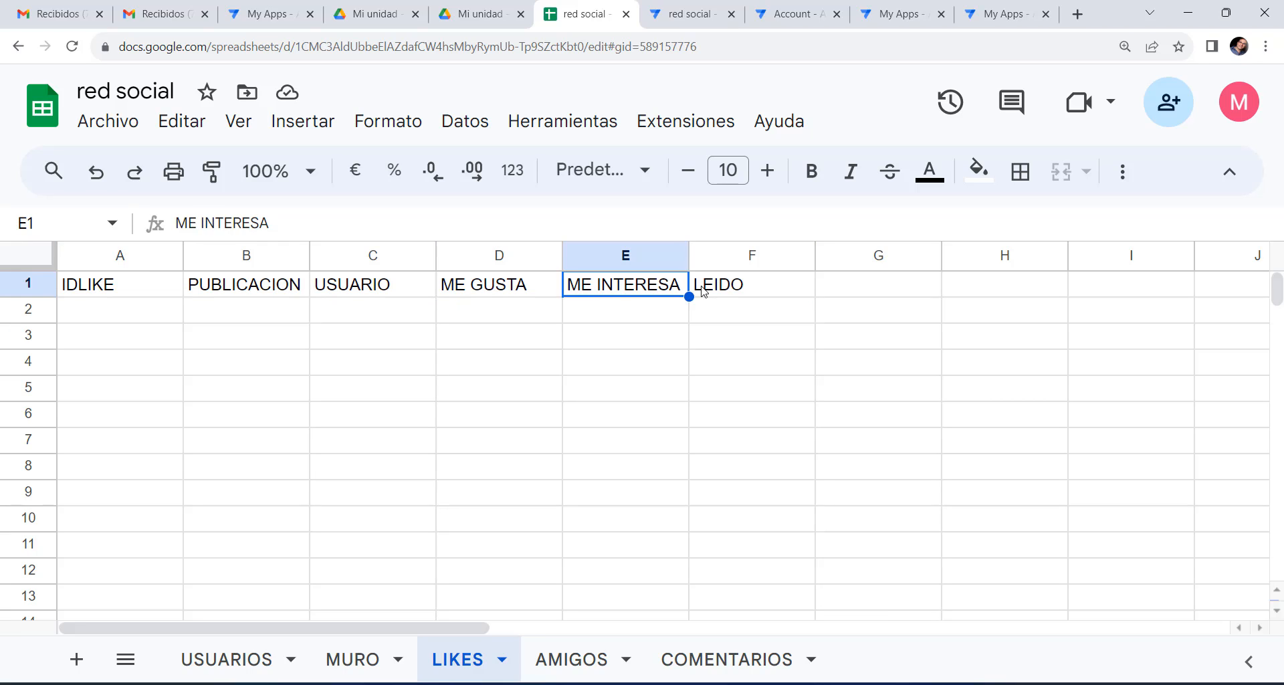
pyautogui.click(720, 289)
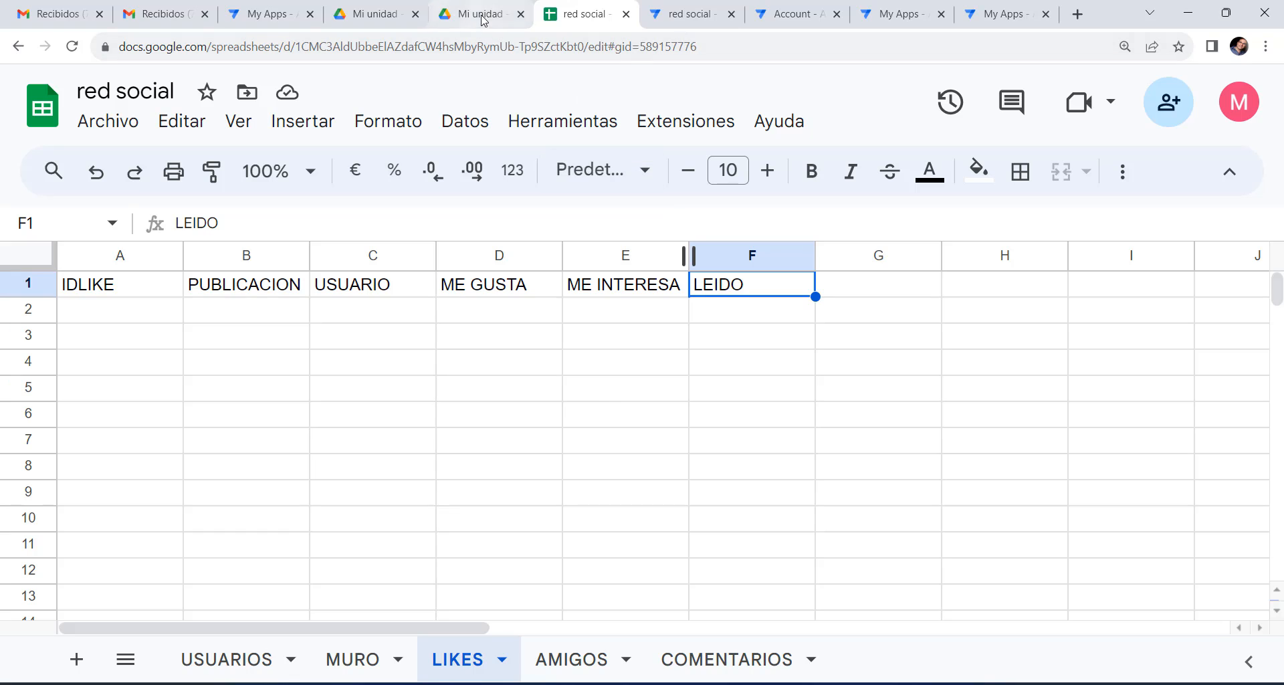
pyautogui.click(692, 17)
# Set the PUBLICACION value to [IDPUB].
pyautogui.scroll(-1, 635, 476)
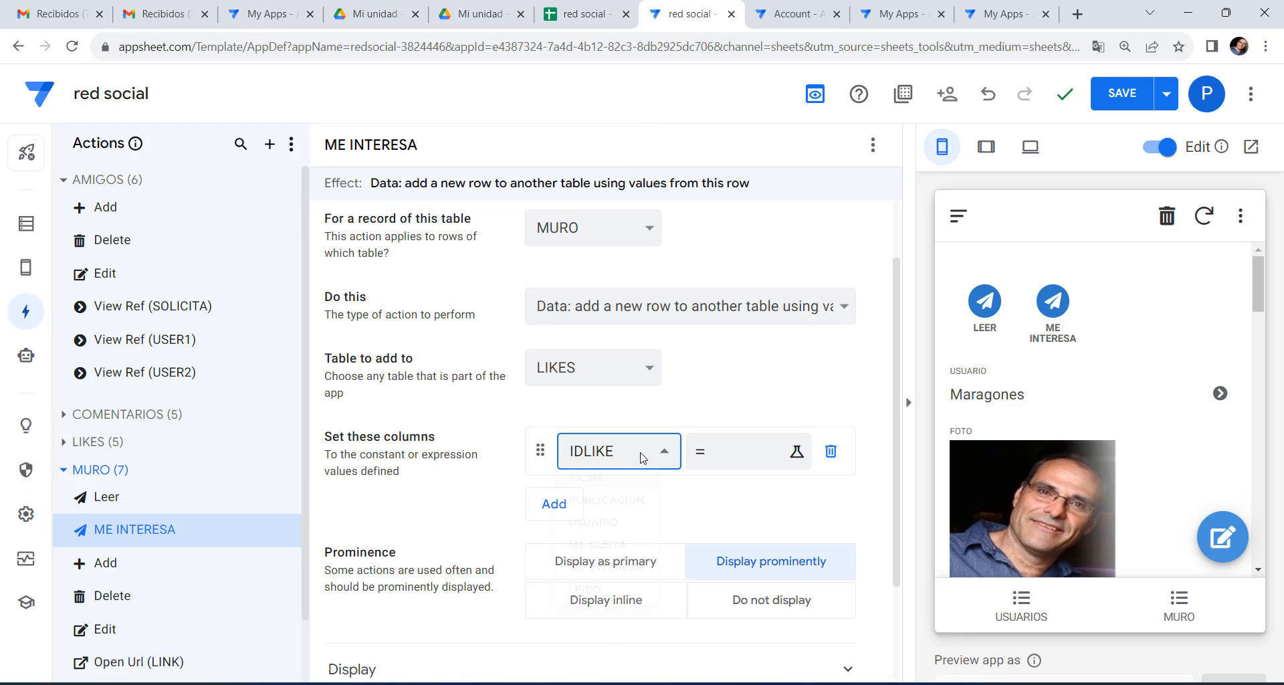
pyautogui.click(625, 455)
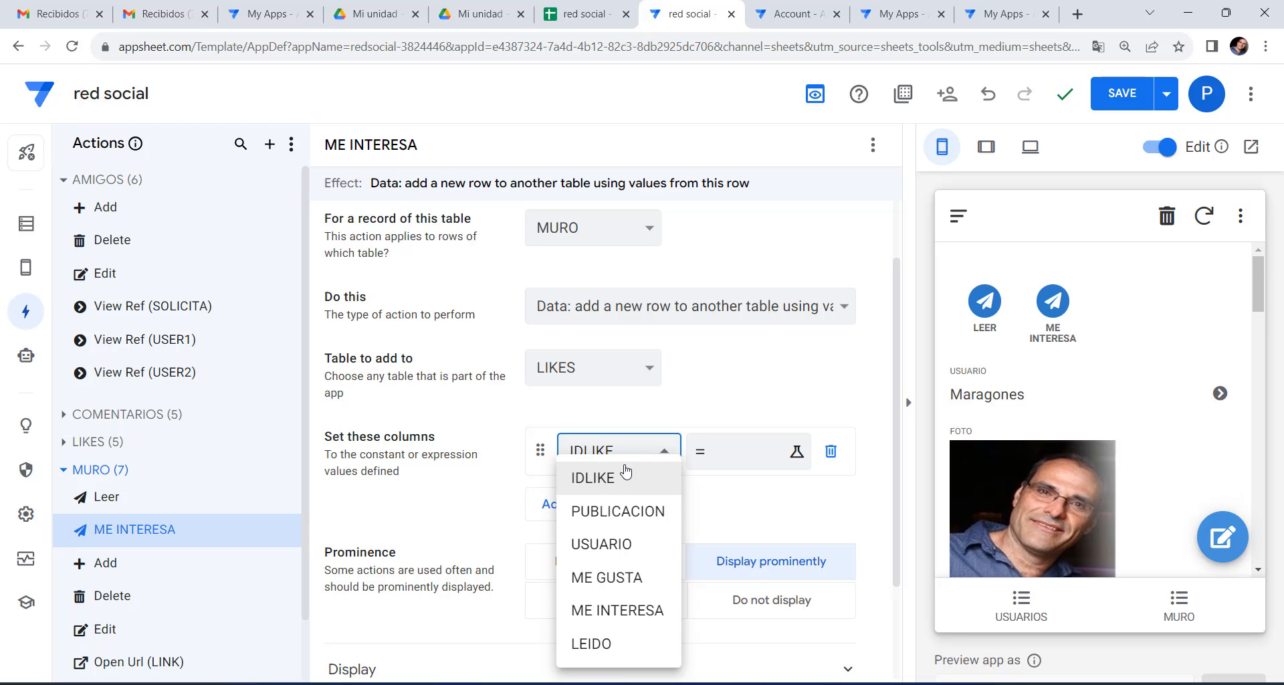
pyautogui.click(621, 518)
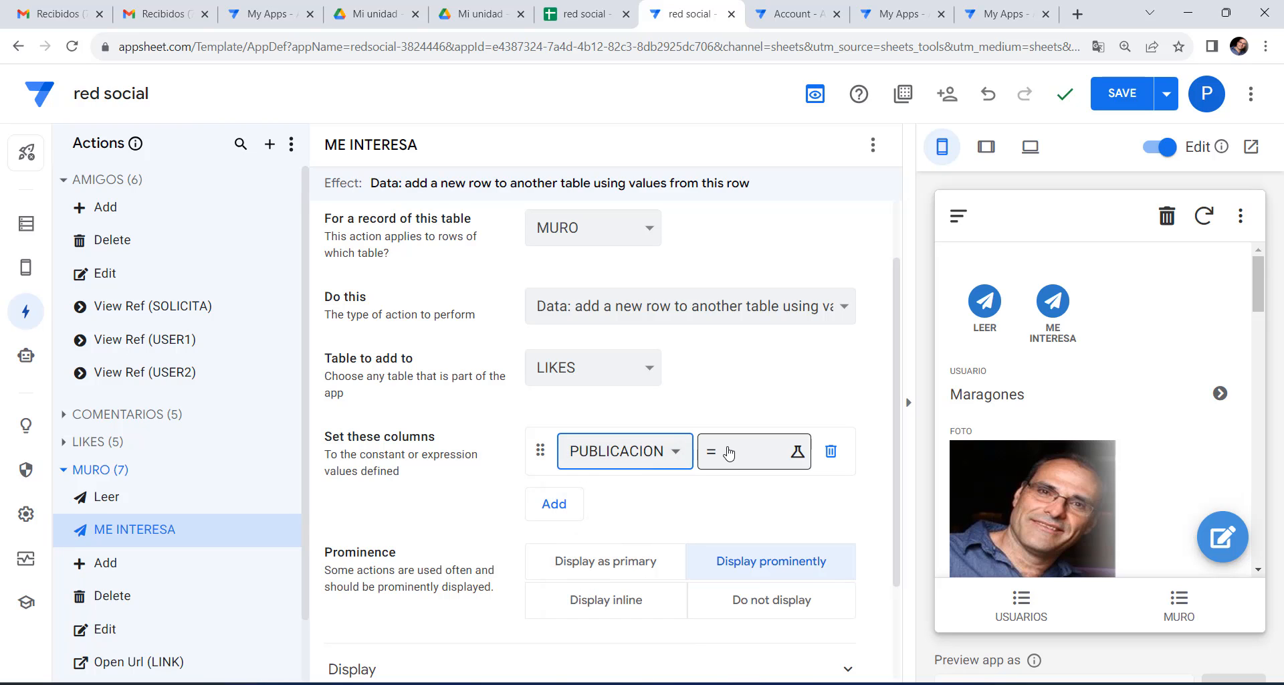
pyautogui.click(727, 452)
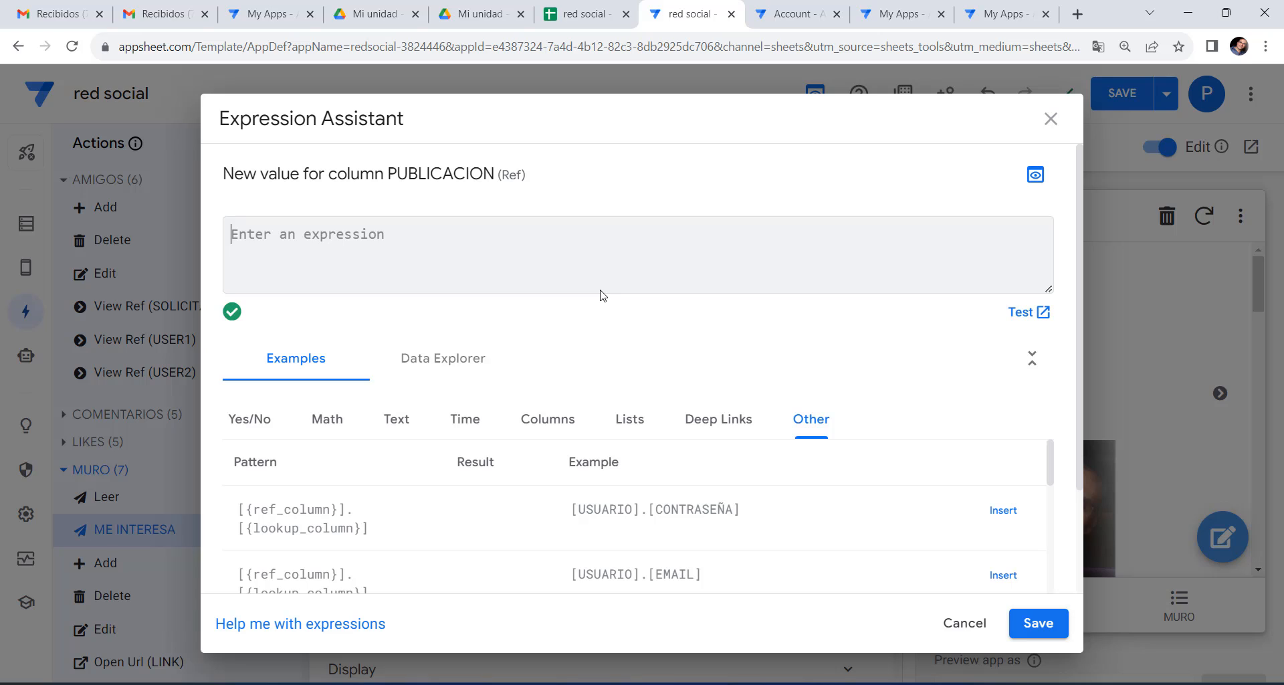
pyautogui.write('[IDP')
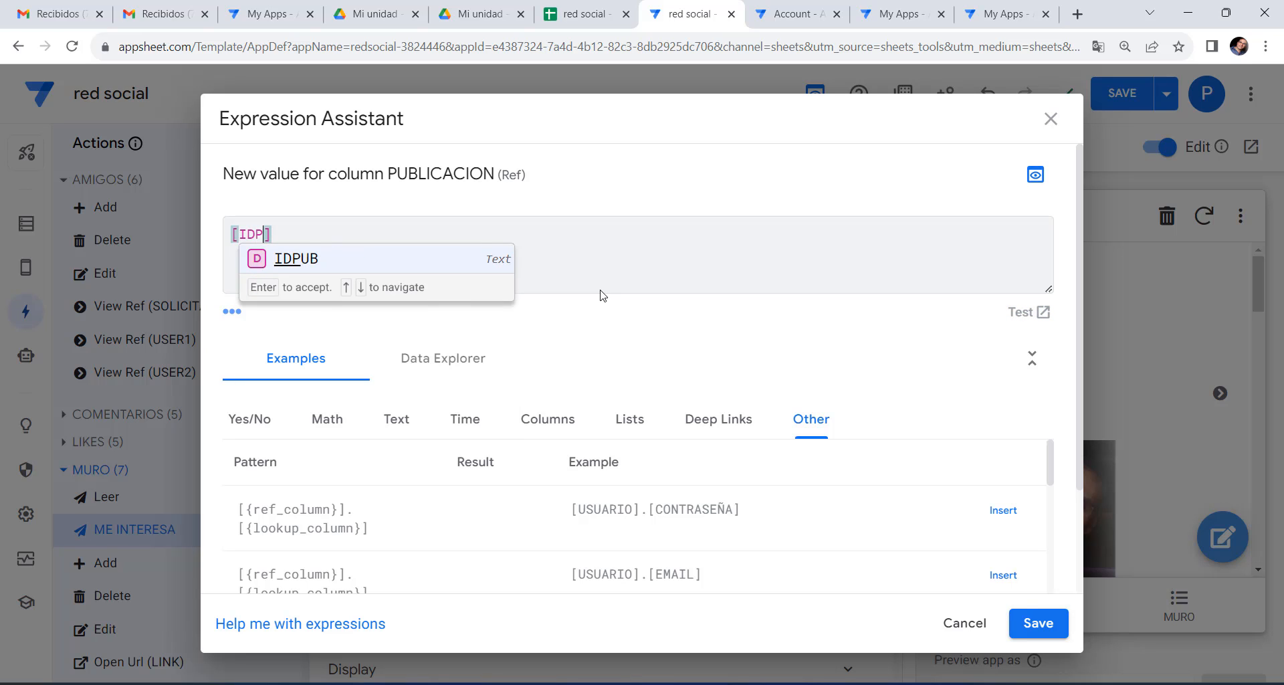
pyautogui.click(309, 258)
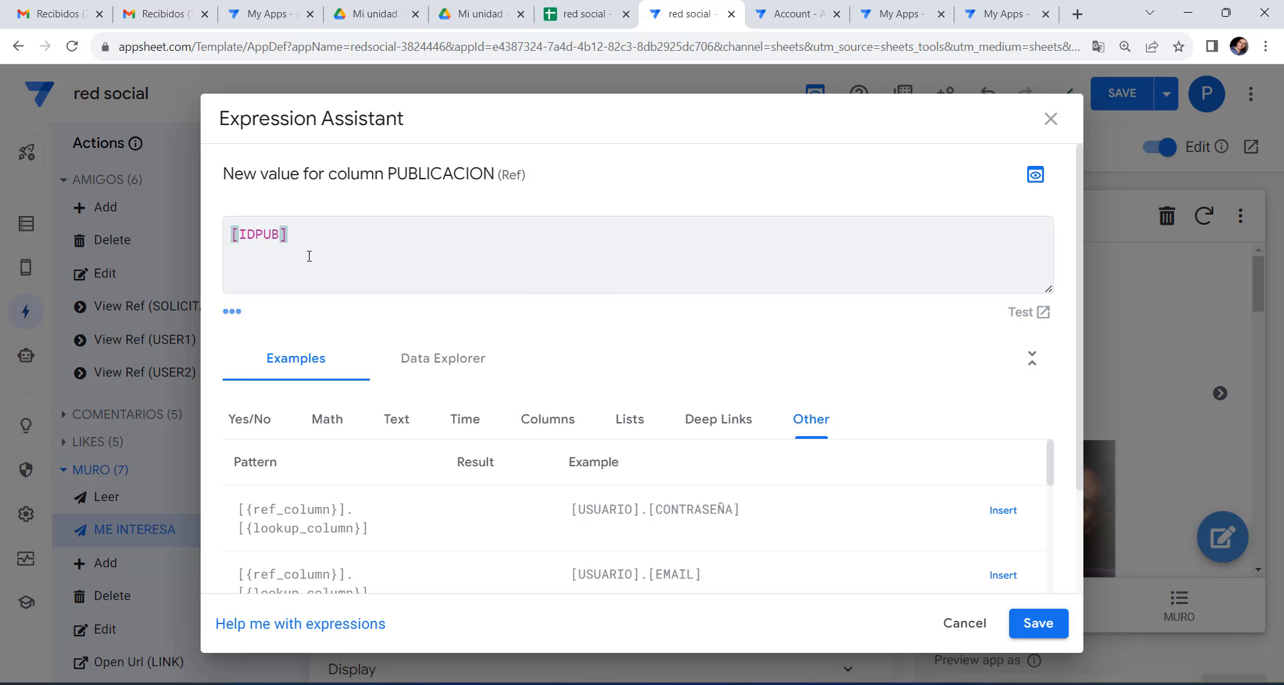
pyautogui.click(1039, 624)
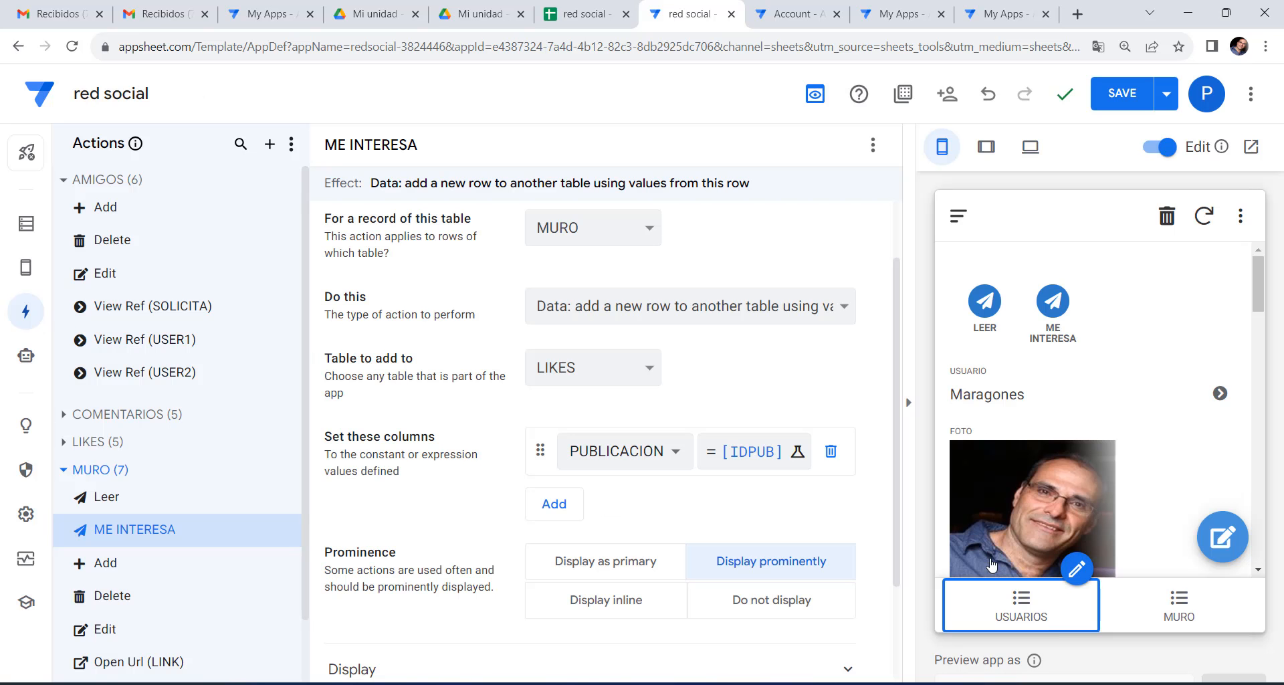
# Set USUARIO to LOOKUP(USEREMAIL(),"USUARIOS","EMAIL","IDUSUARIO").
pyautogui.click(554, 504)
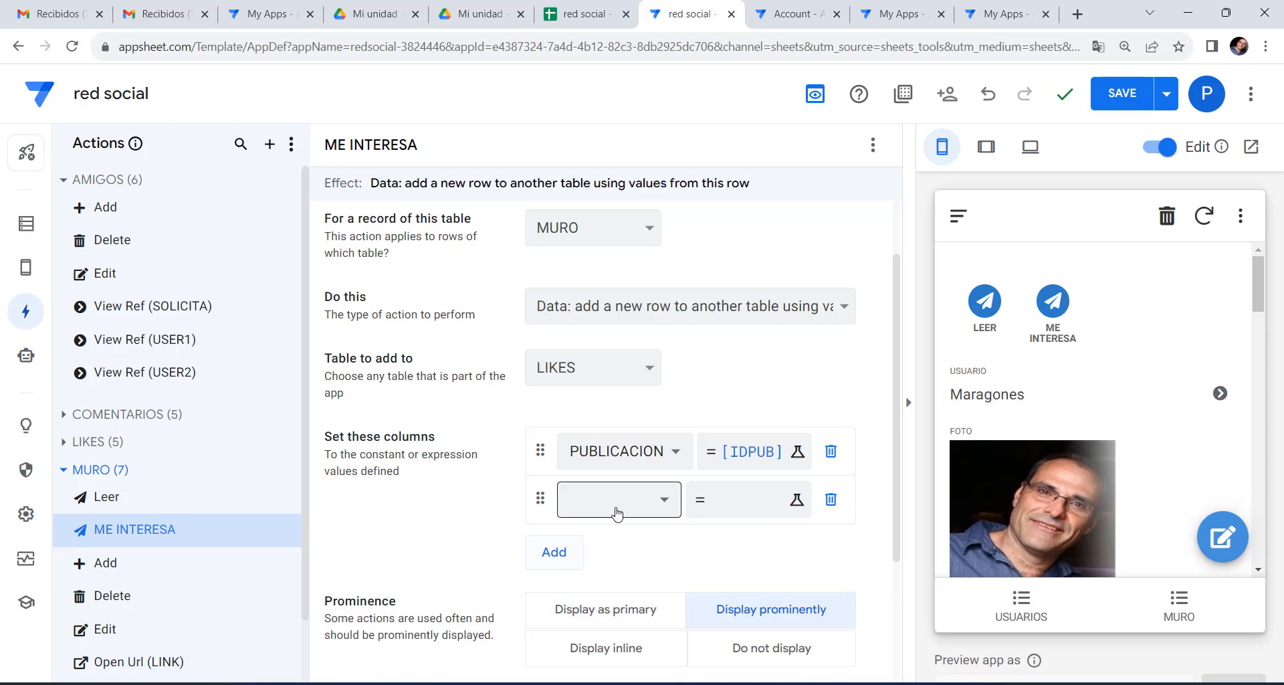
pyautogui.click(616, 499)
pyautogui.click(607, 543)
pyautogui.click(736, 501)
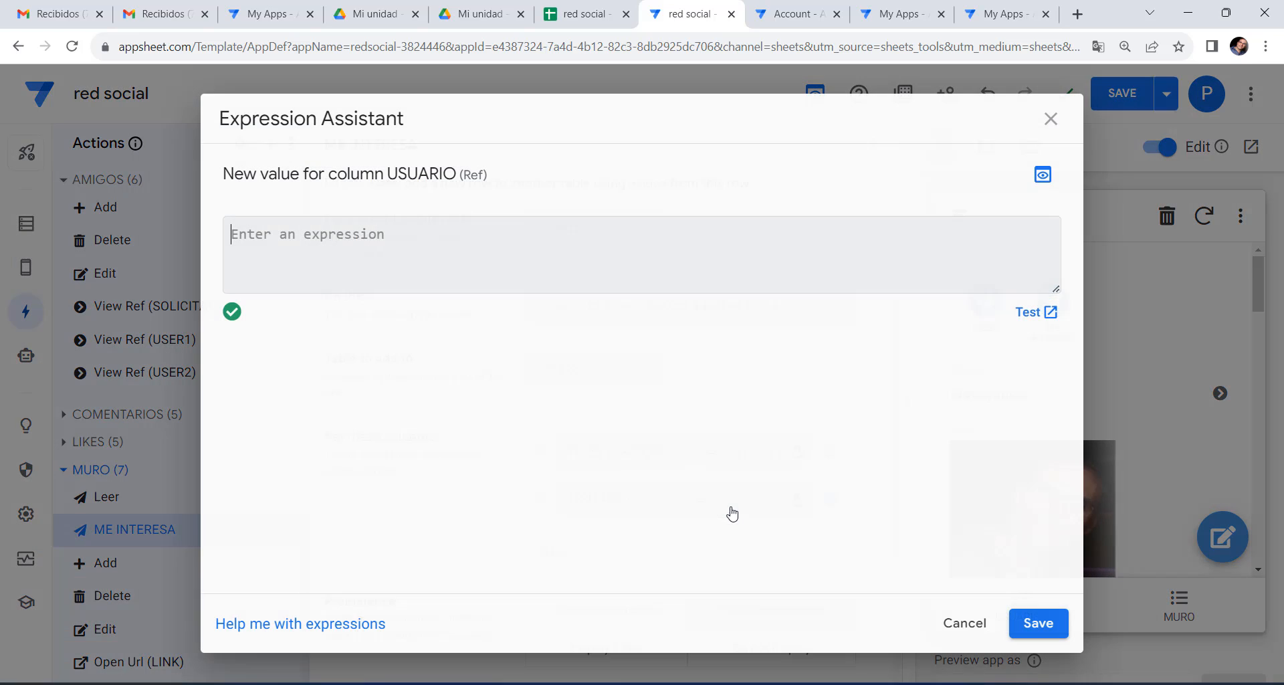
pyautogui.rightClick(379, 239)
pyautogui.click(418, 376)
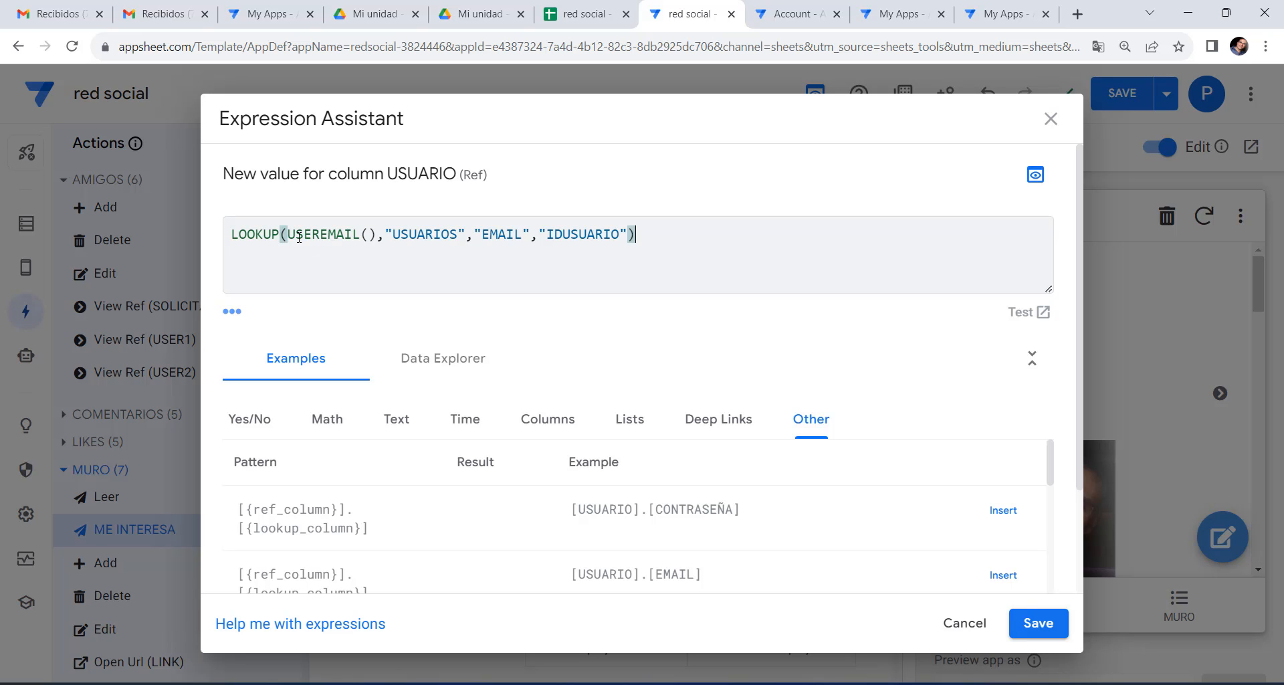
pyautogui.moveTo(289, 234); pyautogui.dragTo(373, 234)
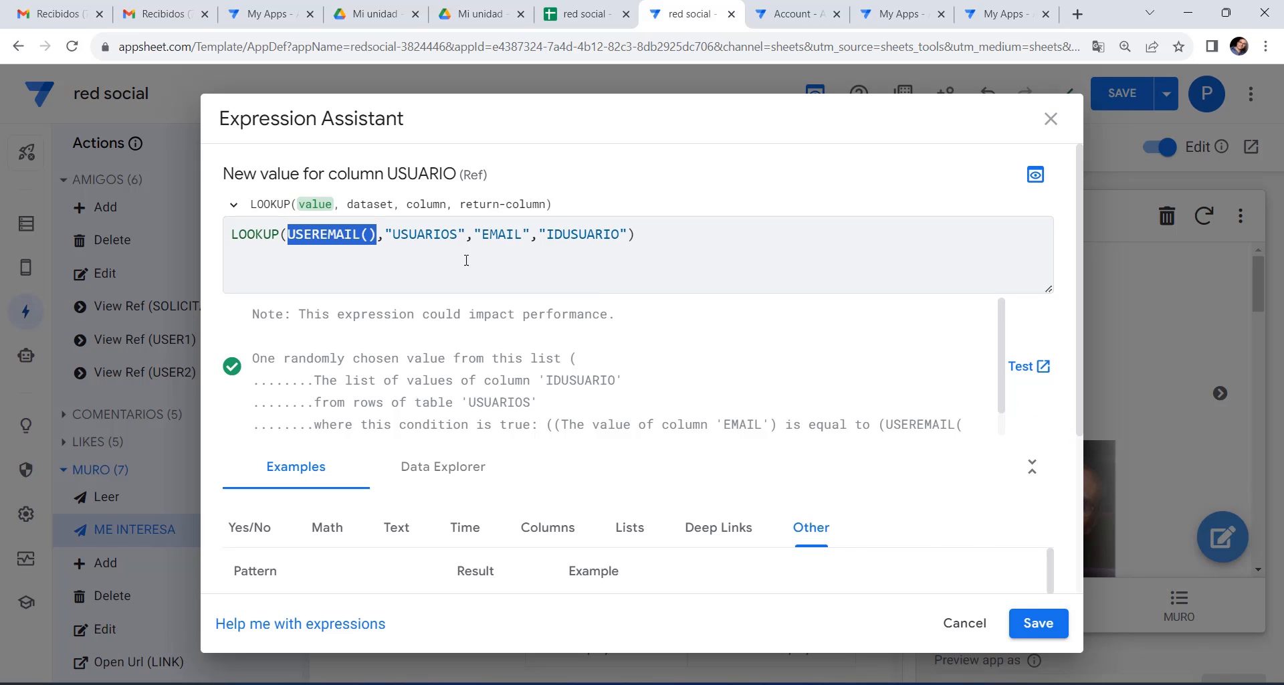
pyautogui.moveTo(392, 232); pyautogui.dragTo(619, 235)
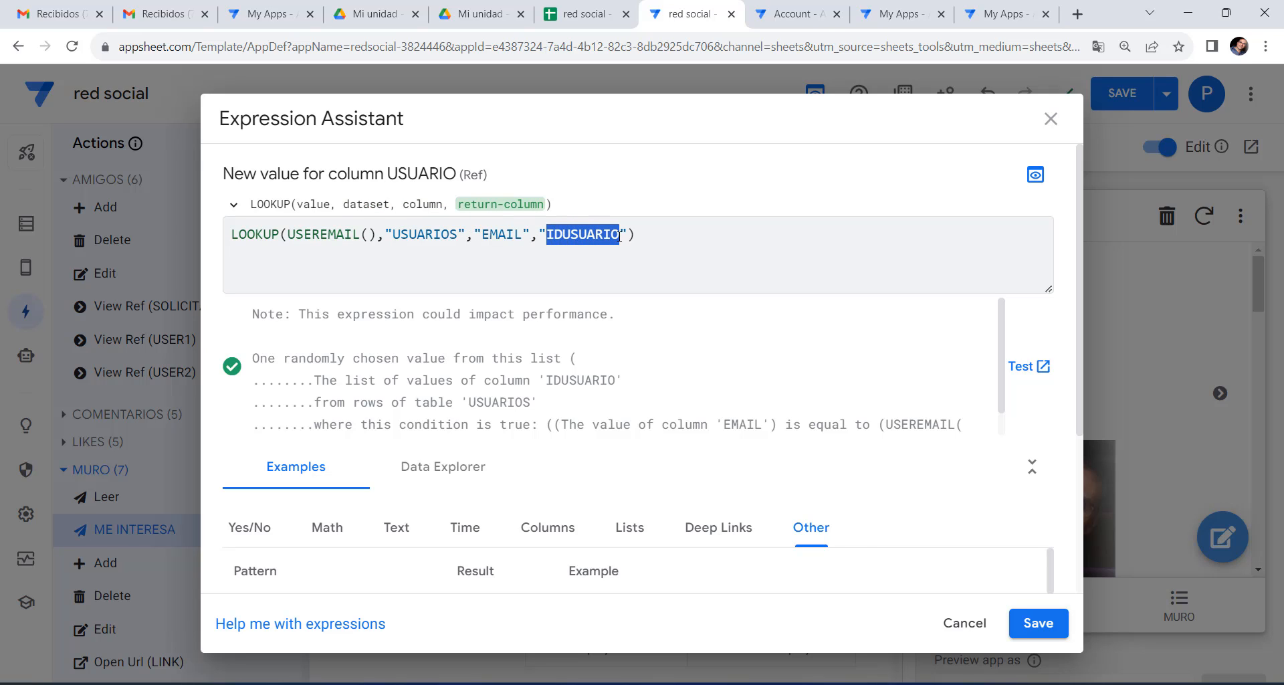
pyautogui.click(1055, 634)
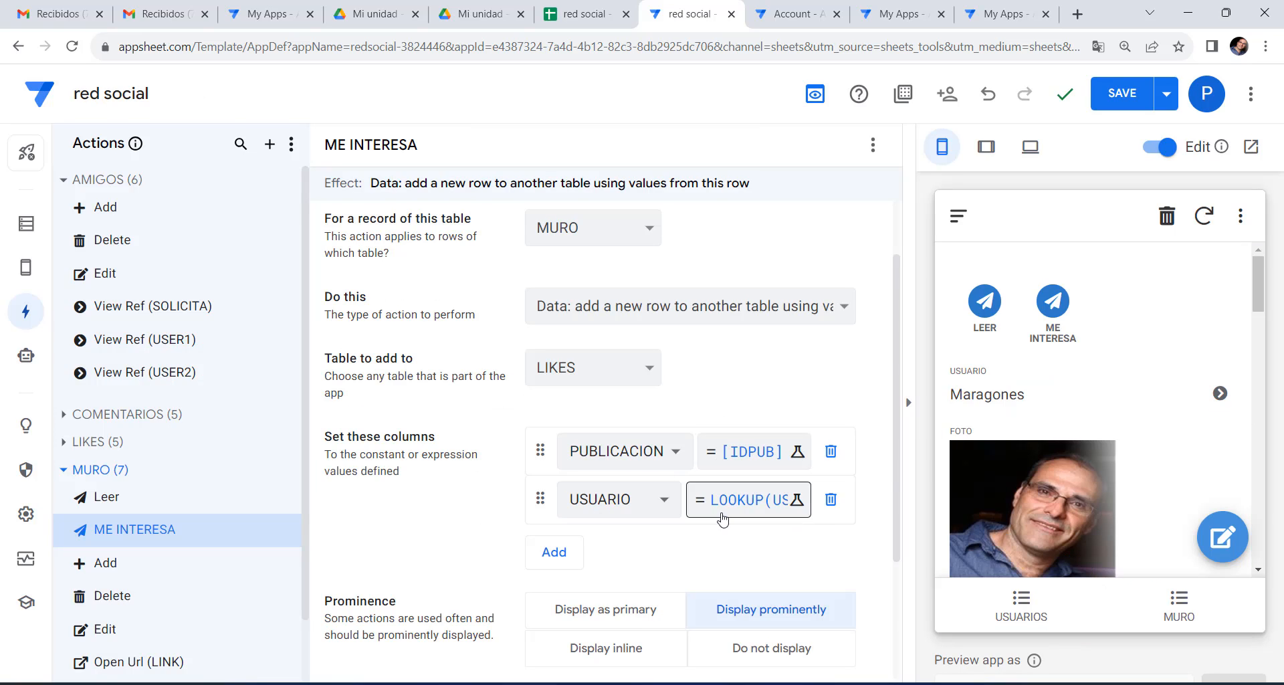
# Set the ME INTERESA column to "ME INTERESA" and save the app.
pyautogui.click(553, 552)
pyautogui.click(621, 560)
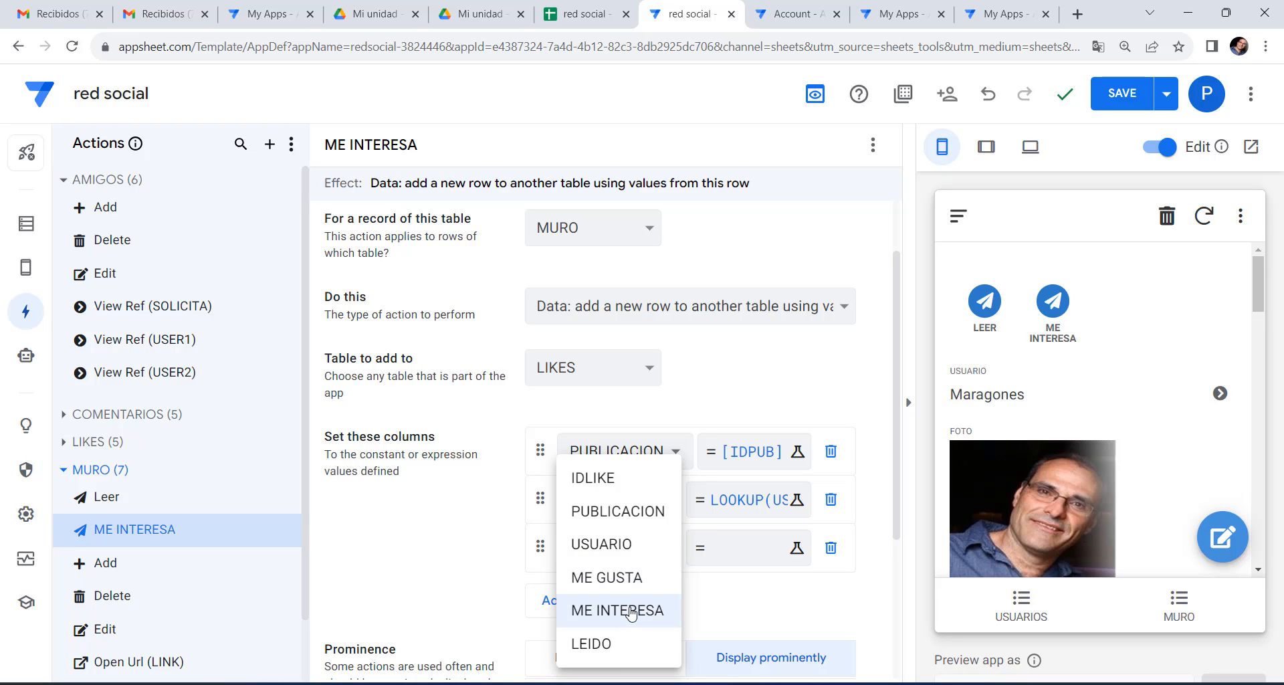
pyautogui.click(632, 611)
pyautogui.click(737, 554)
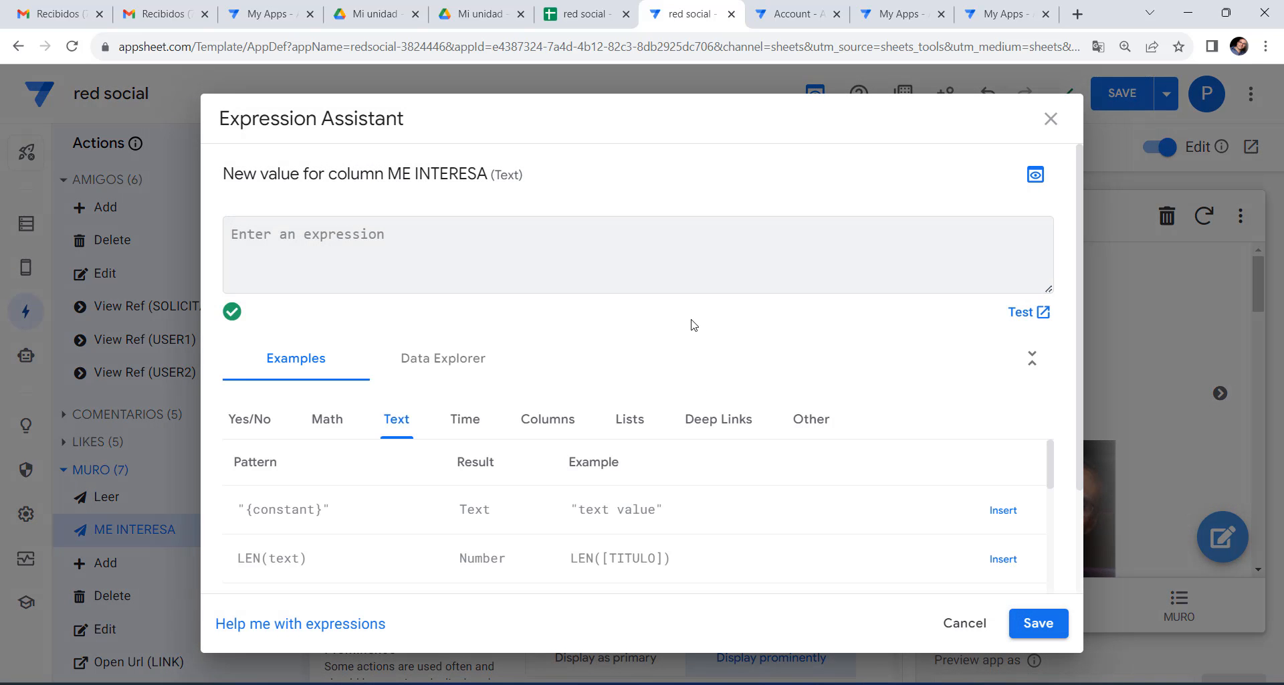
pyautogui.write('"')
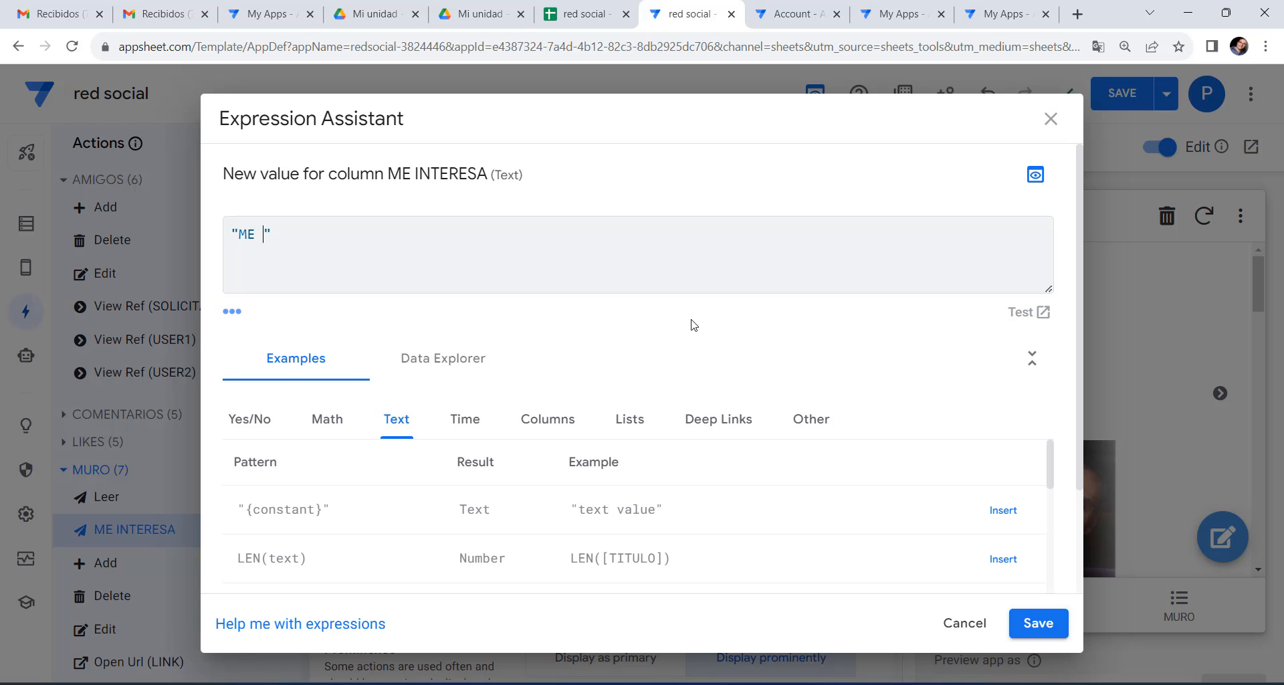
pyautogui.write('"ME INTERESA')
pyautogui.click(1037, 623)
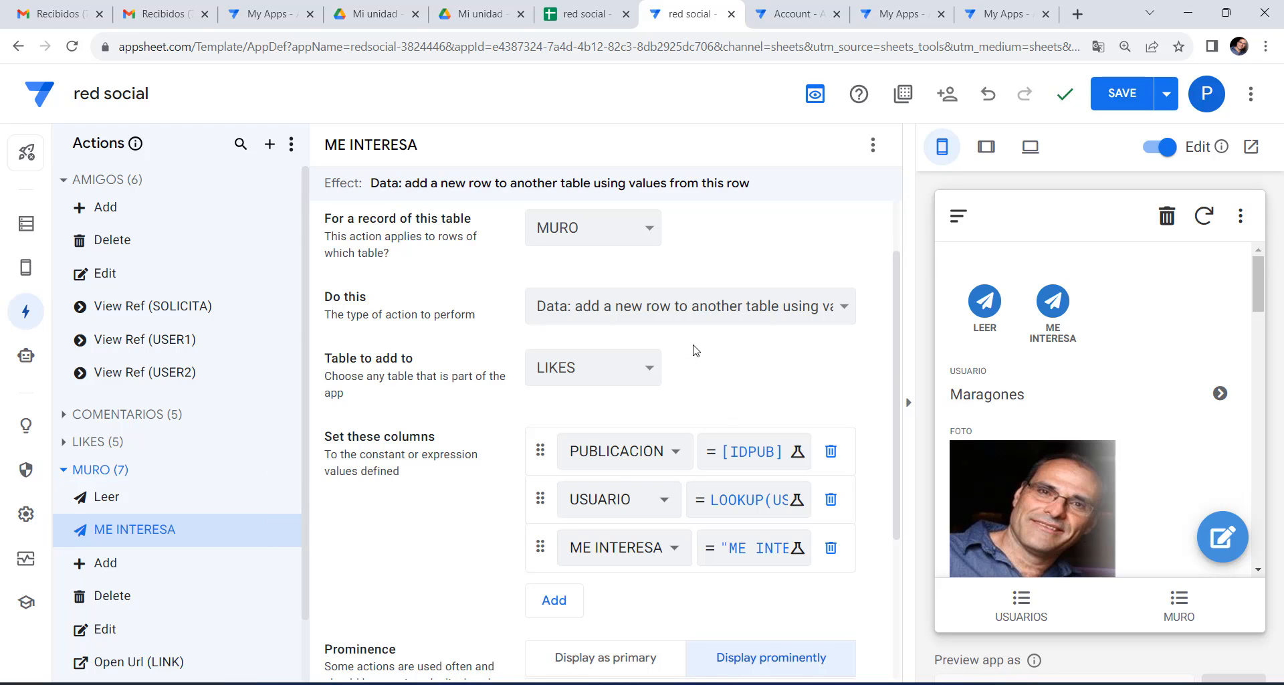
pyautogui.click(1122, 93)
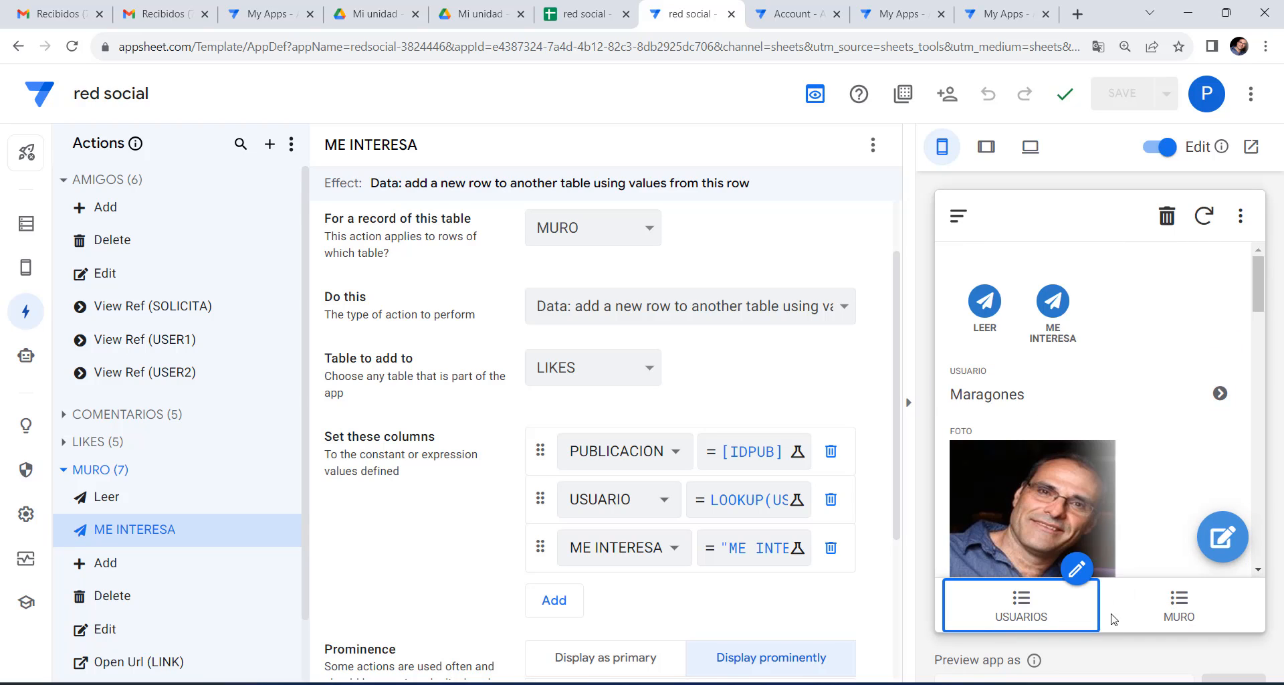
# Assign ME INTERESA to the MURO card's second action and save the app.
pyautogui.click(1178, 605)
pyautogui.scroll(-3, 1047, 404)
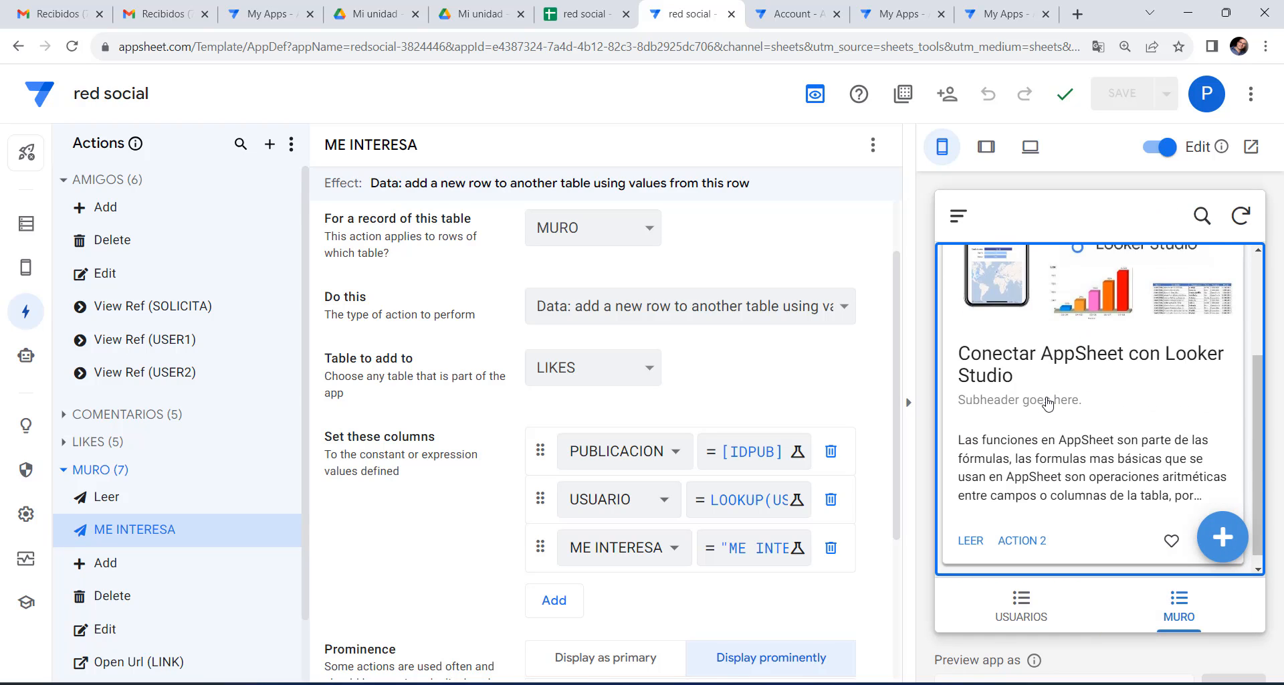
pyautogui.click(21, 266)
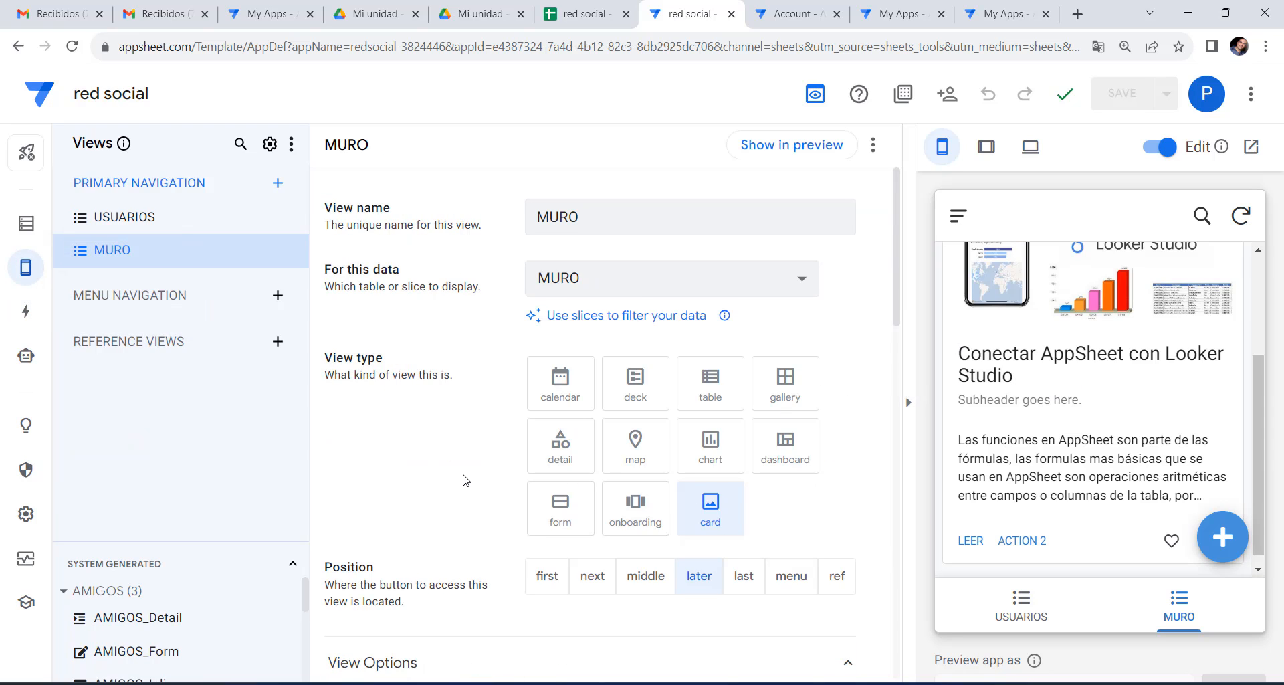
pyautogui.scroll(-10, 465, 480)
pyautogui.scroll(-4, 463, 473)
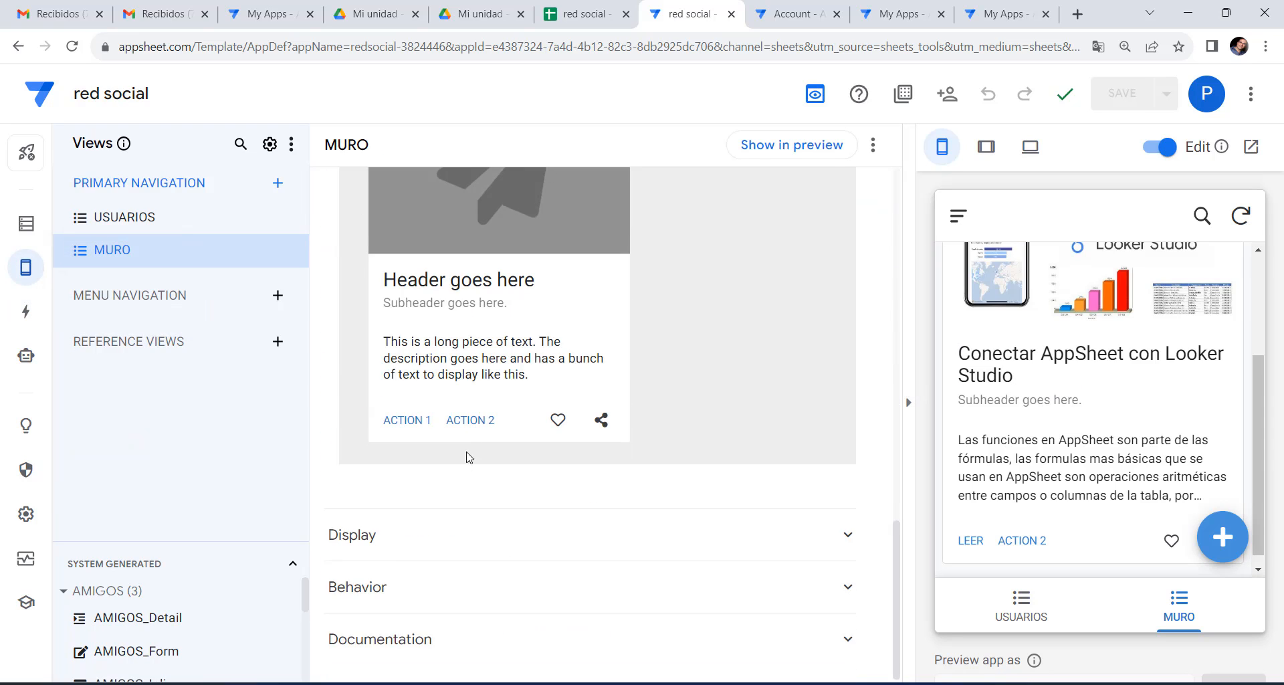
pyautogui.click(469, 419)
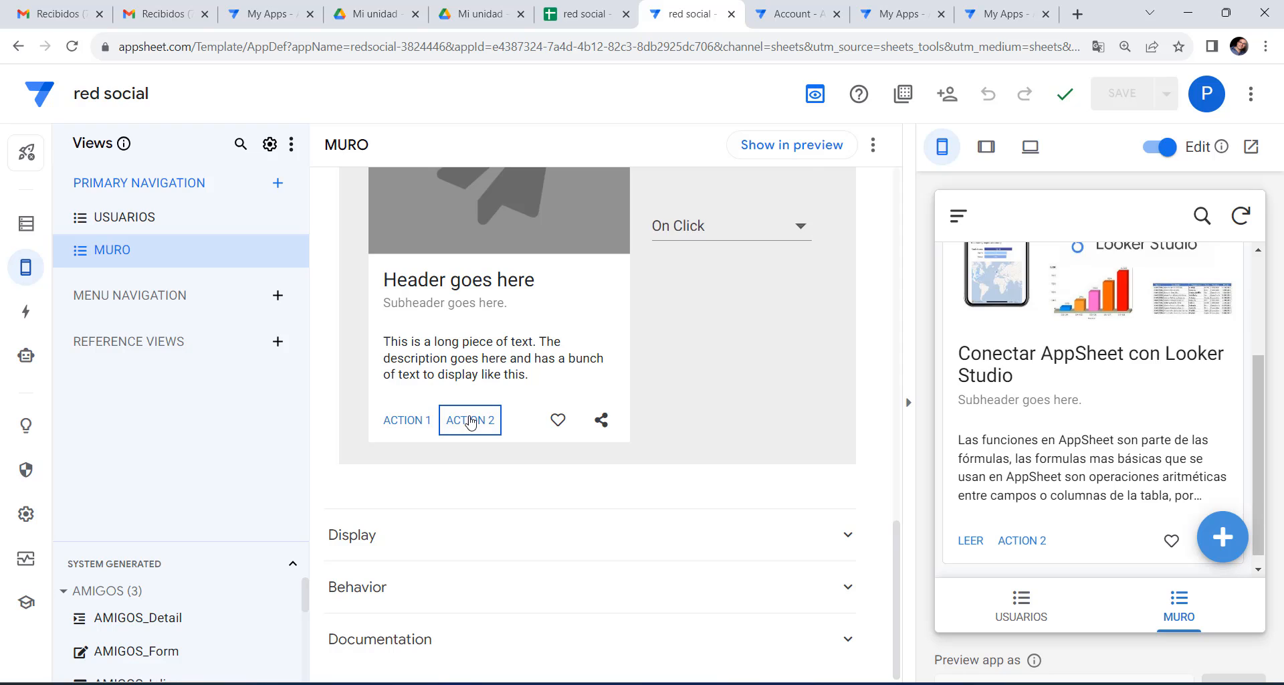
pyautogui.click(772, 225)
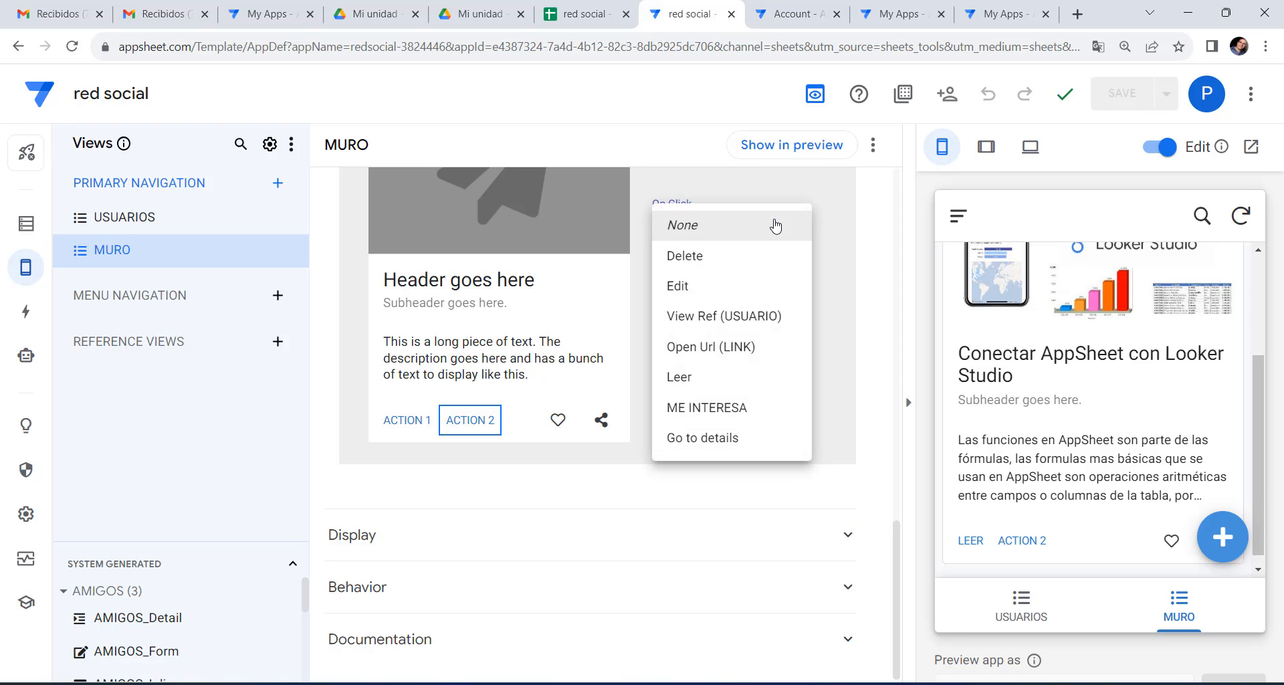
pyautogui.click(747, 416)
pyautogui.scroll(-3, 1043, 441)
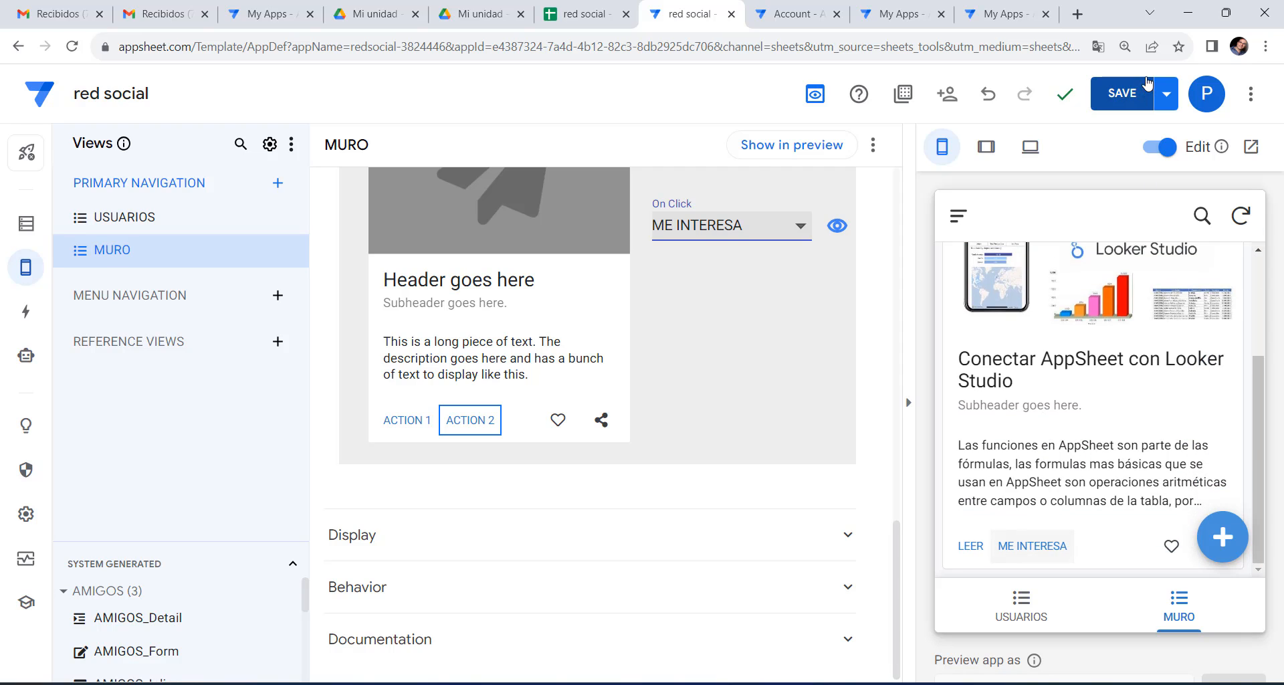
pyautogui.click(1121, 95)
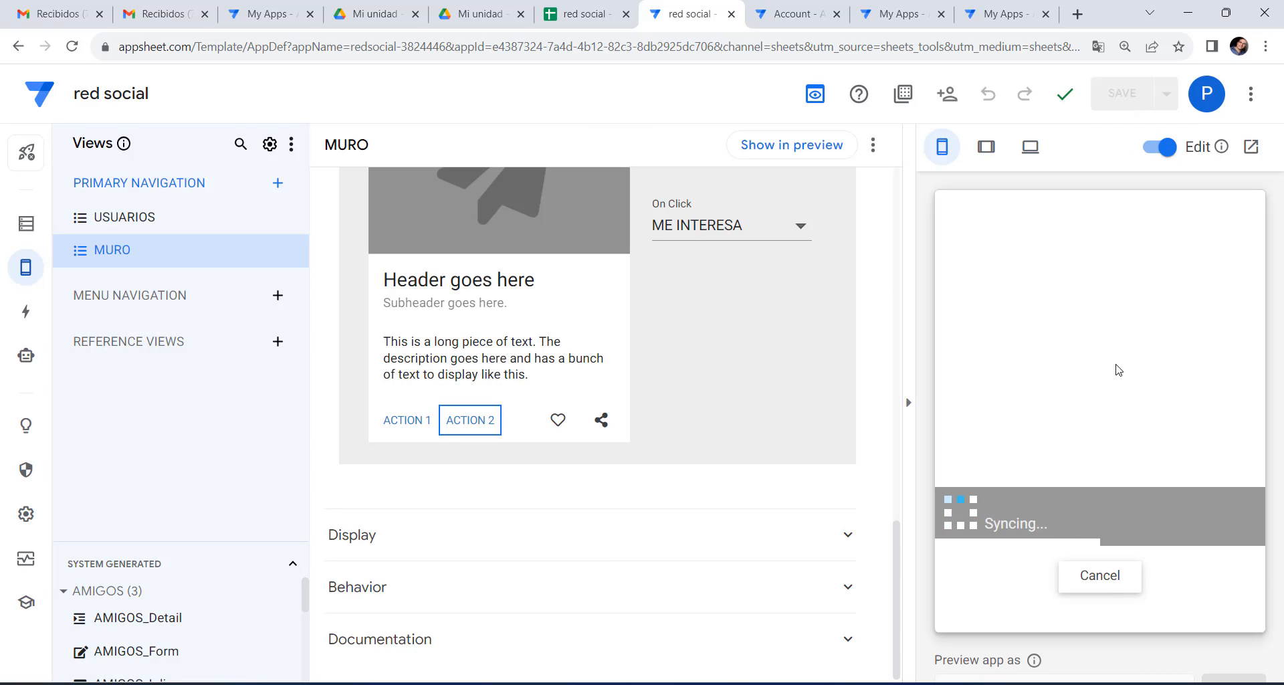
# Tap ME INTERESA on a post in the preview to test it.
pyautogui.scroll(-2, 1117, 368)
pyautogui.scroll(-1, 1117, 368)
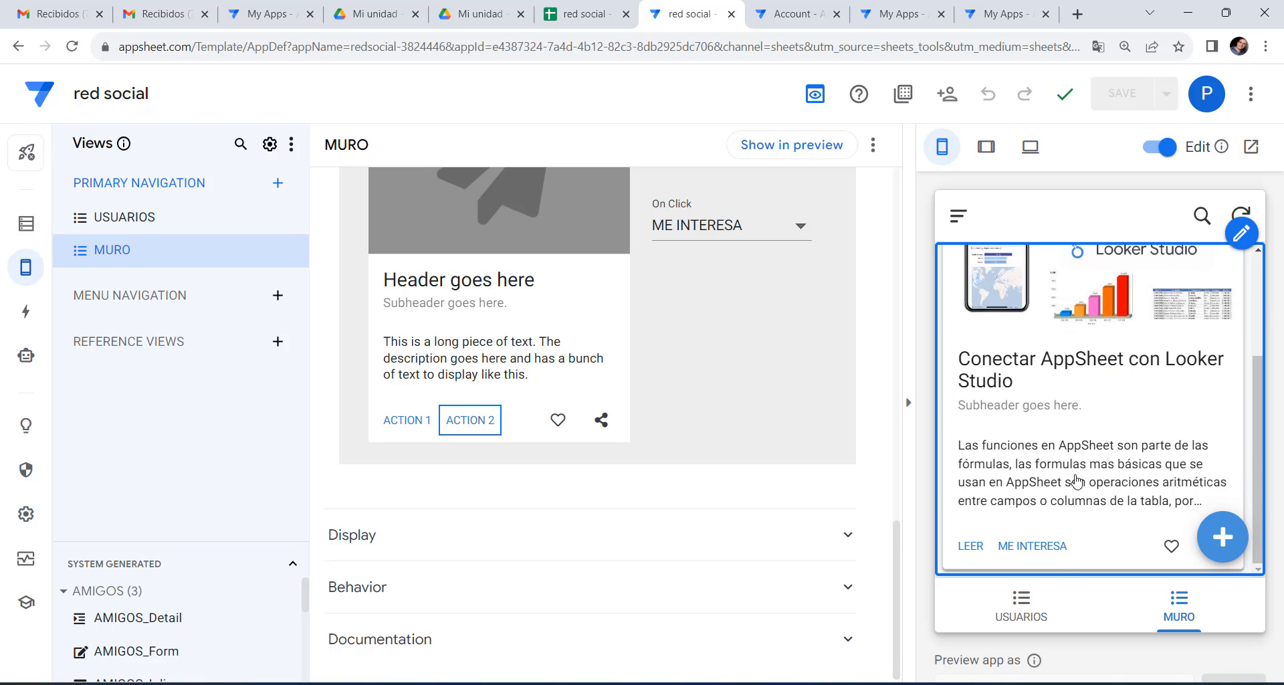
pyautogui.click(1033, 547)
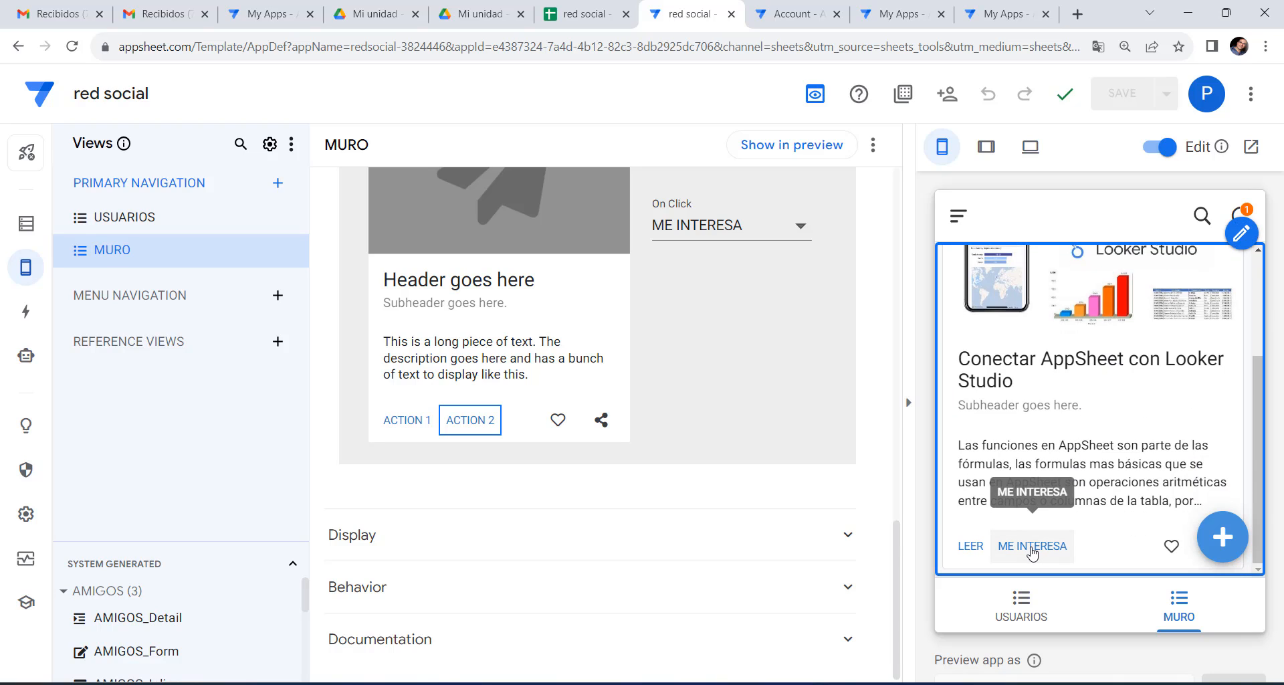
pyautogui.click(588, 15)
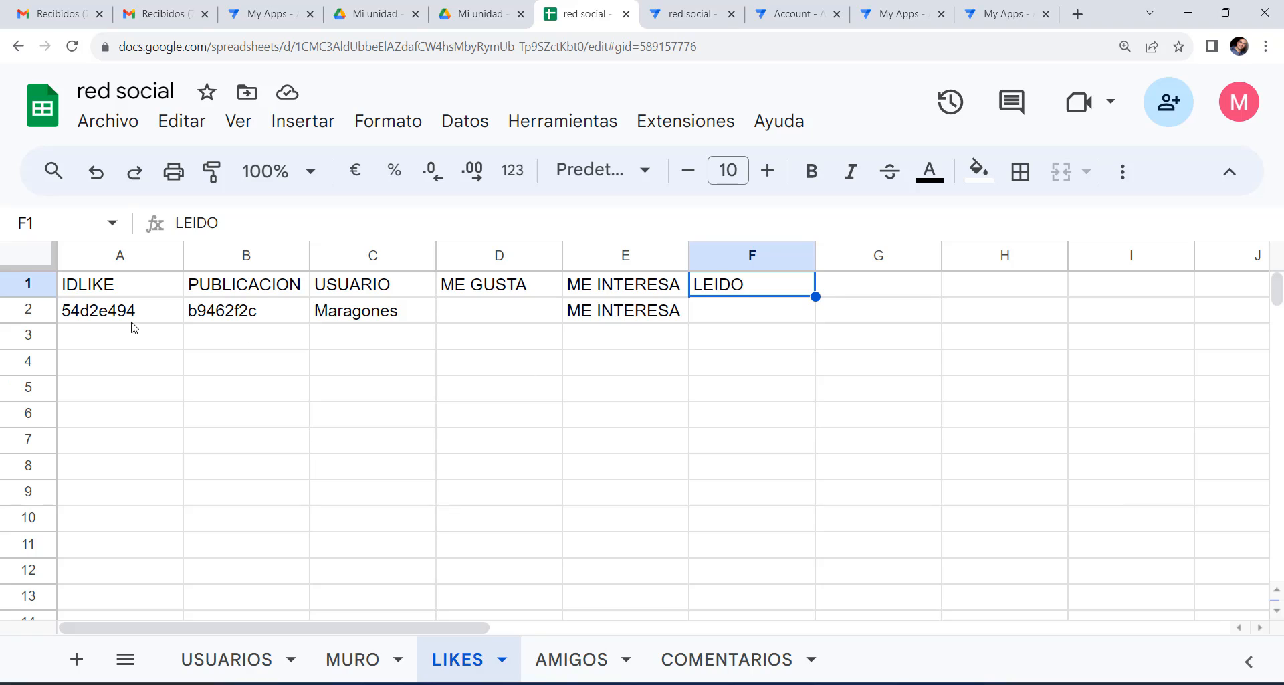
pyautogui.click(99, 315)
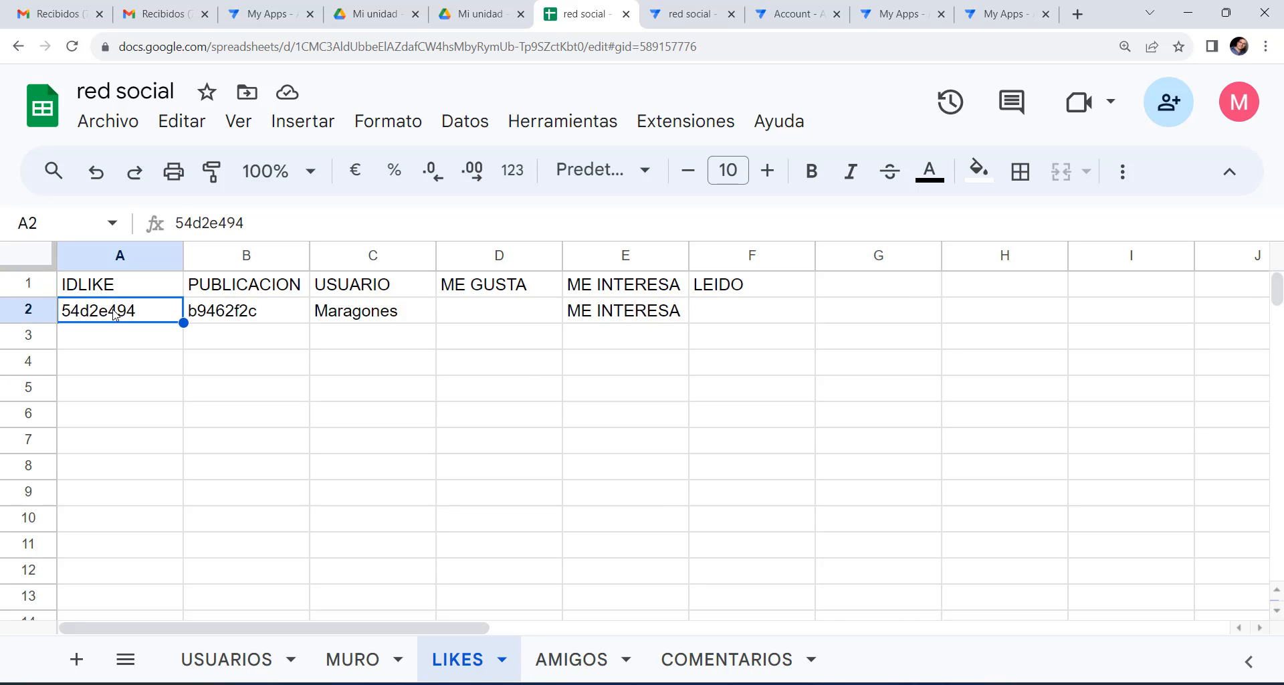
pyautogui.click(274, 323)
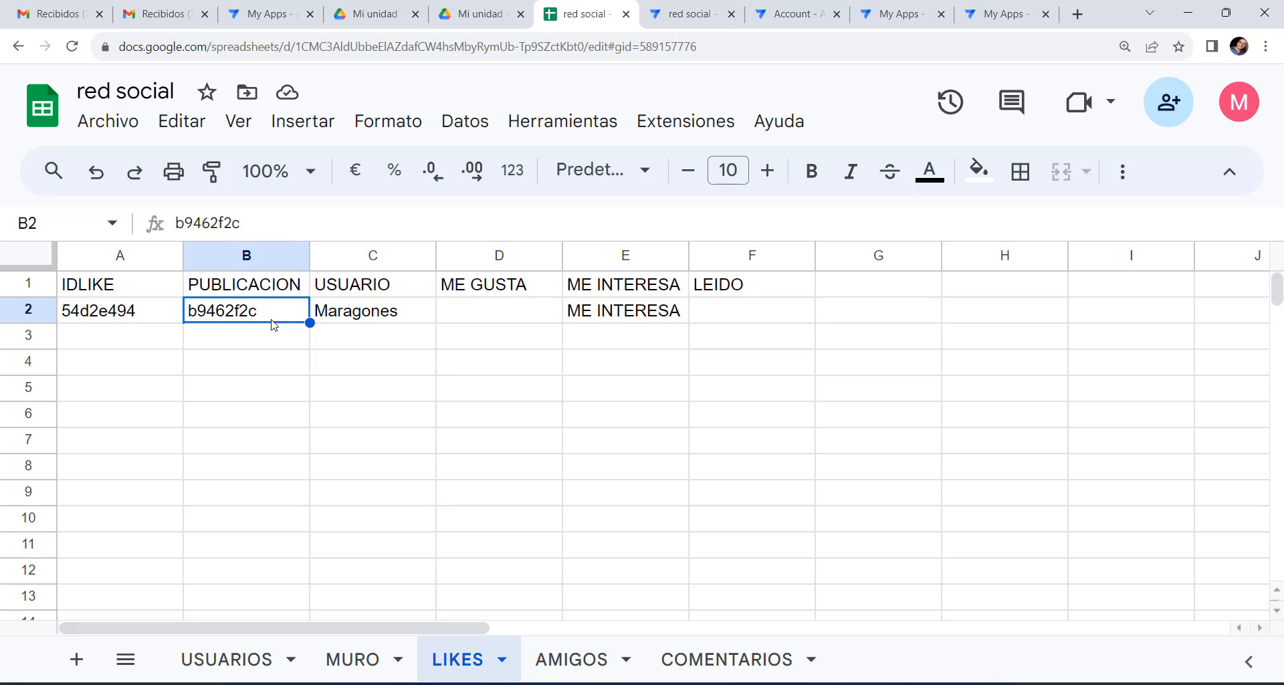
pyautogui.click(380, 316)
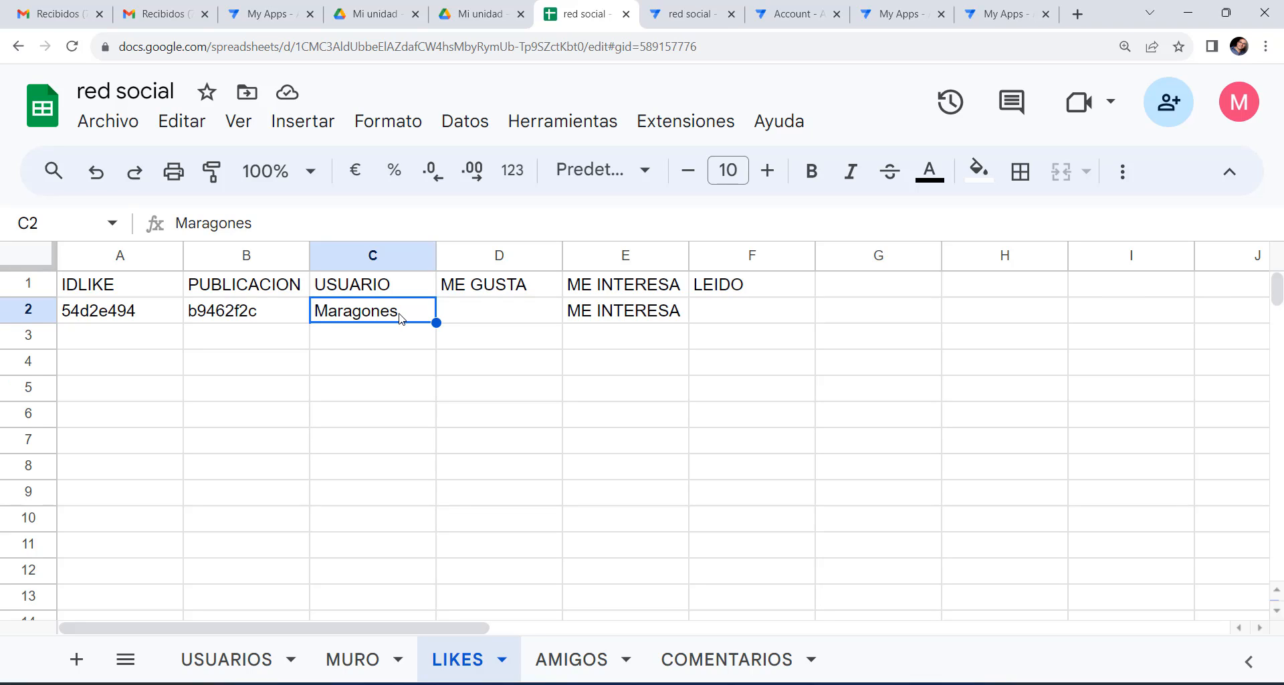
pyautogui.click(652, 320)
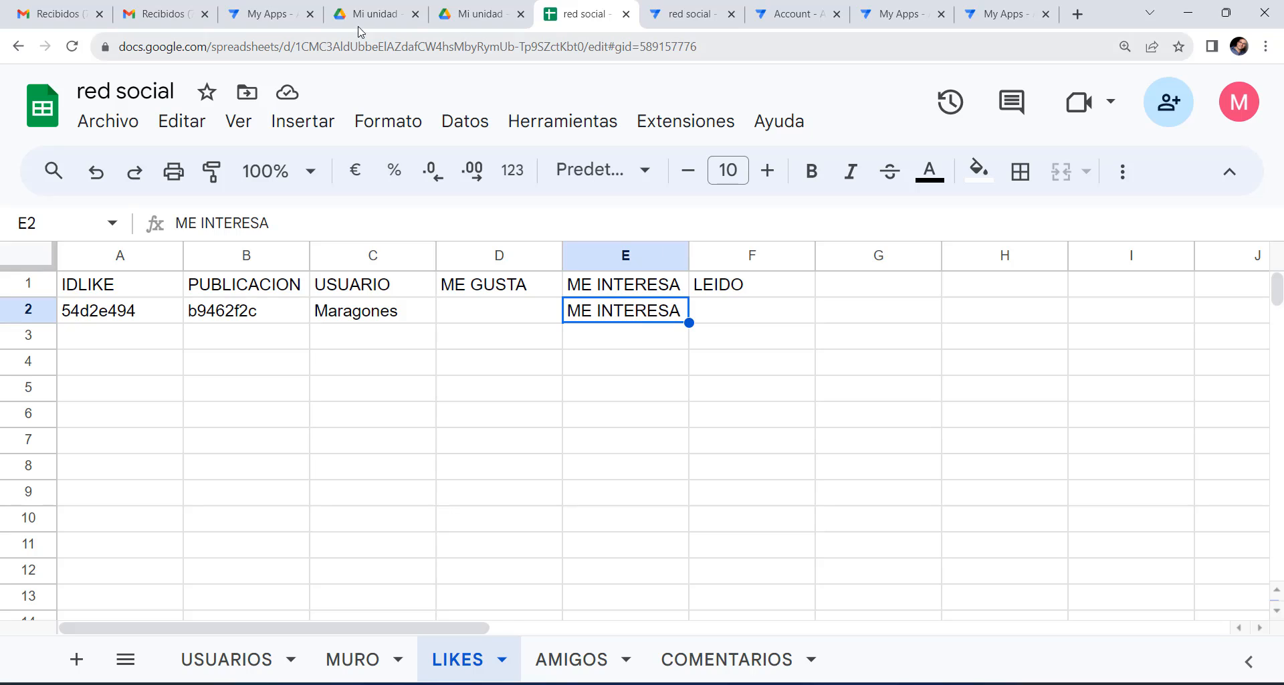
pyautogui.click(689, 18)
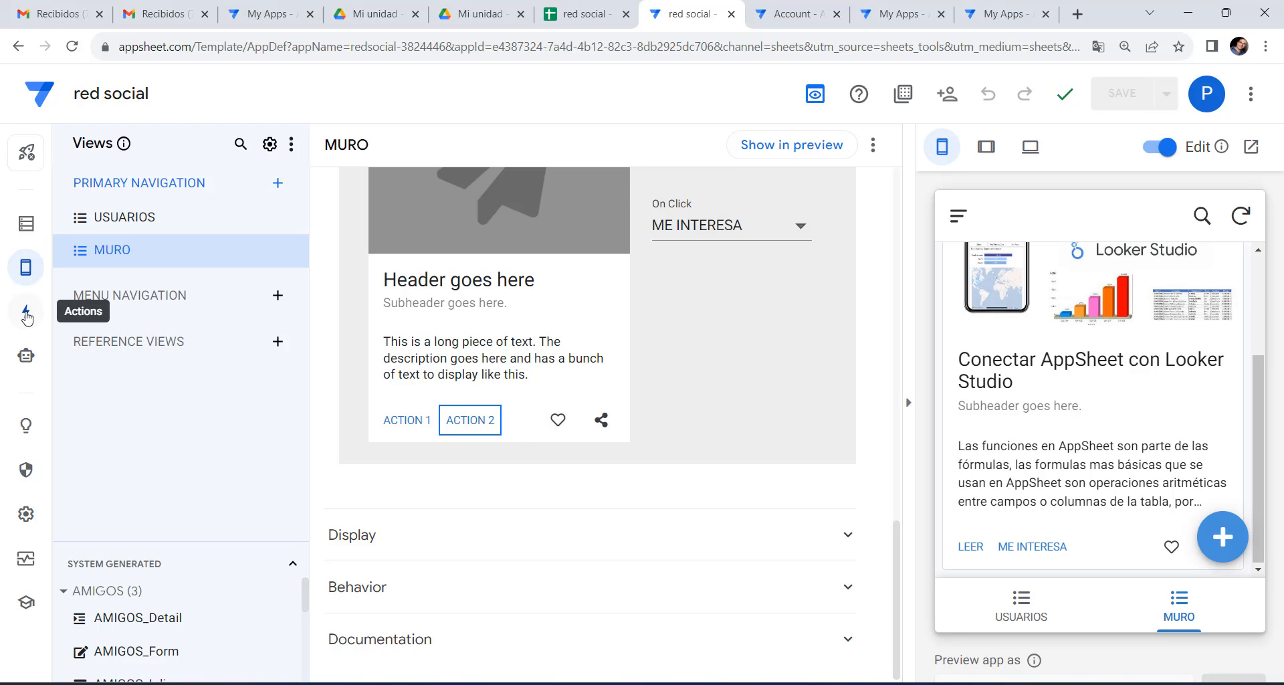
# Create a new MURO action named ME GUSTA.
pyautogui.click(26, 313)
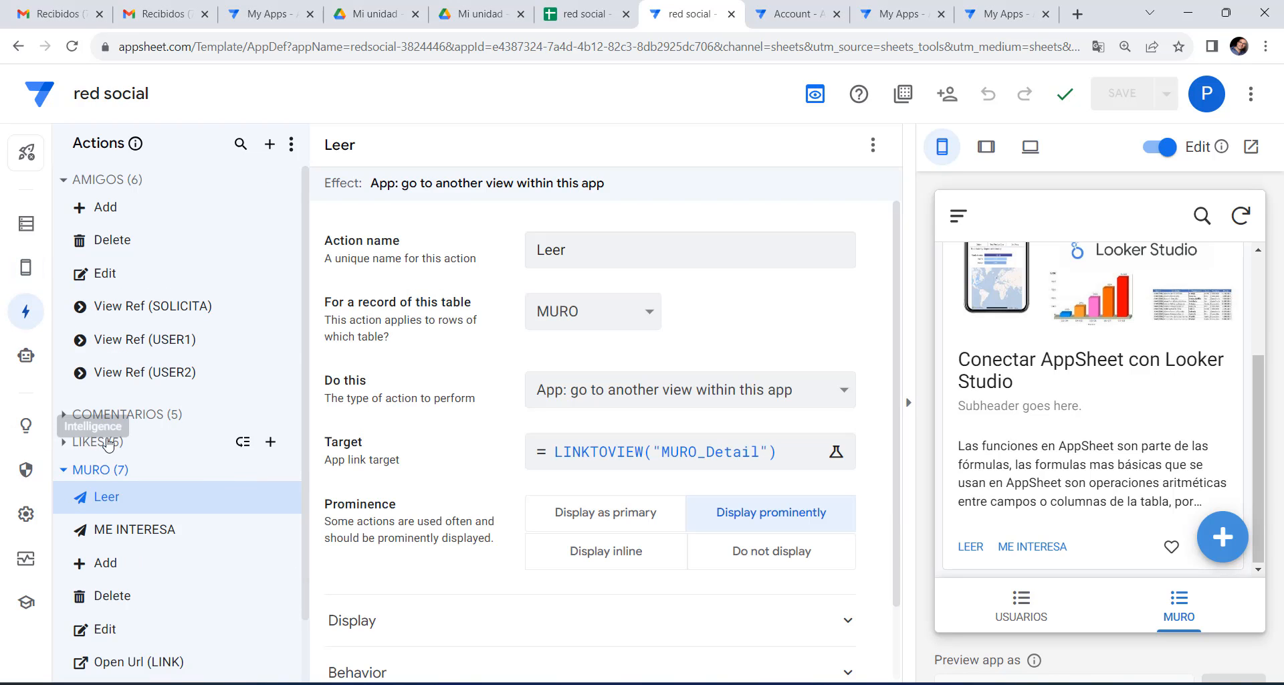
pyautogui.click(270, 470)
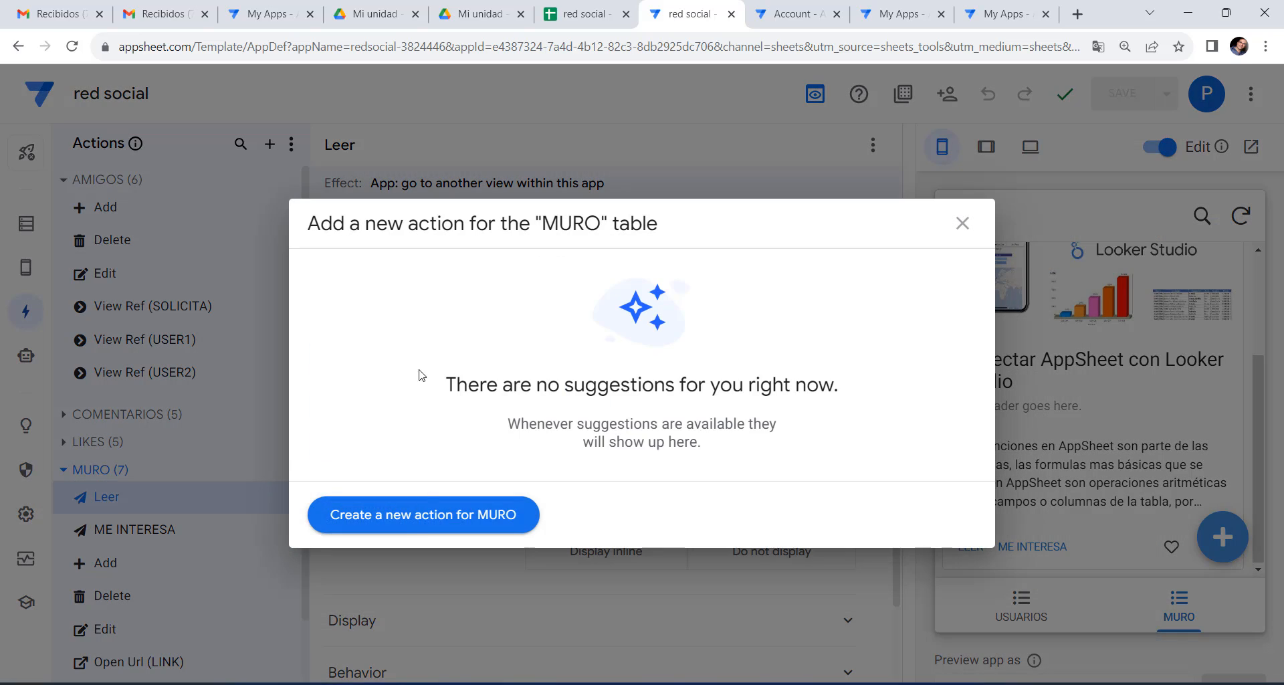
pyautogui.click(412, 518)
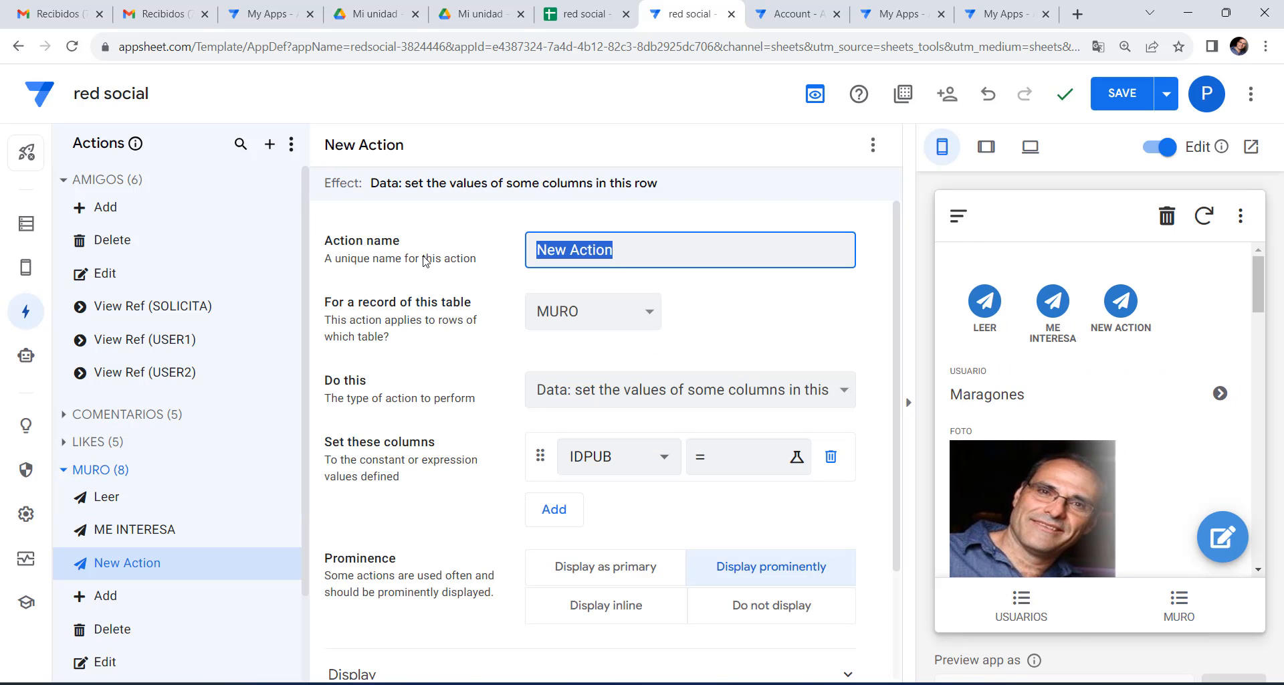
pyautogui.write('ME')
pyautogui.press('super')
pyautogui.write('GUS')
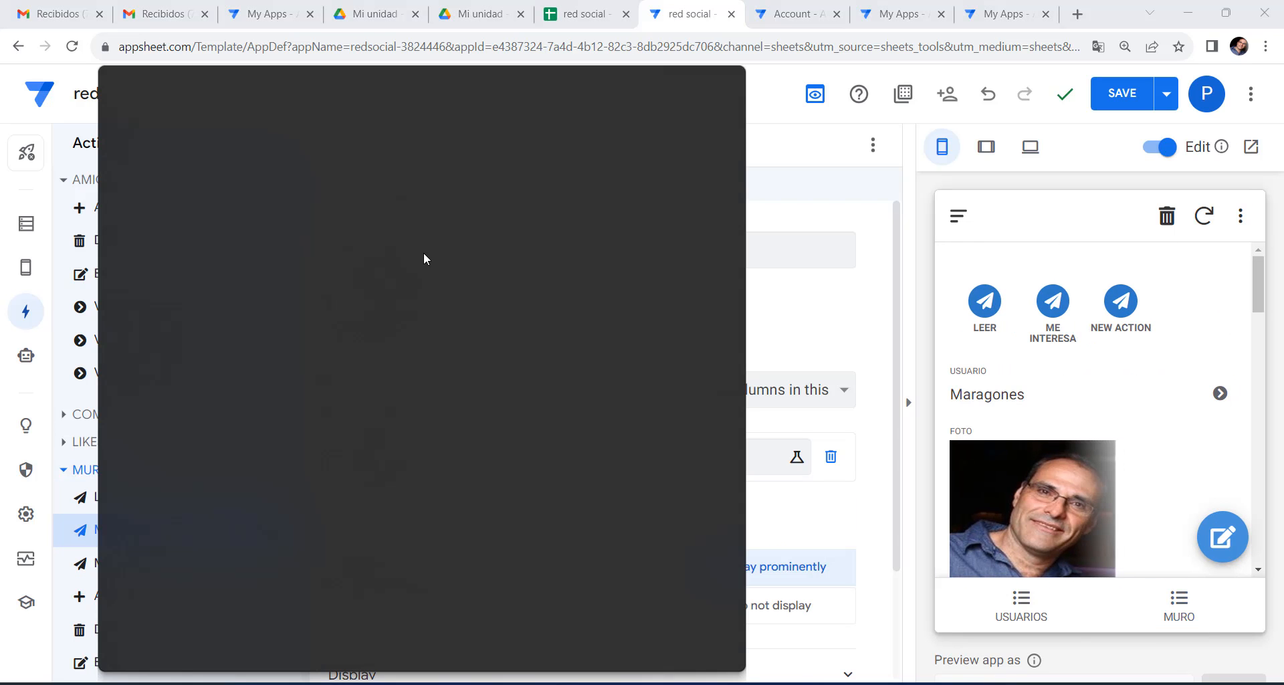
pyautogui.press('Escape')
pyautogui.click(582, 248)
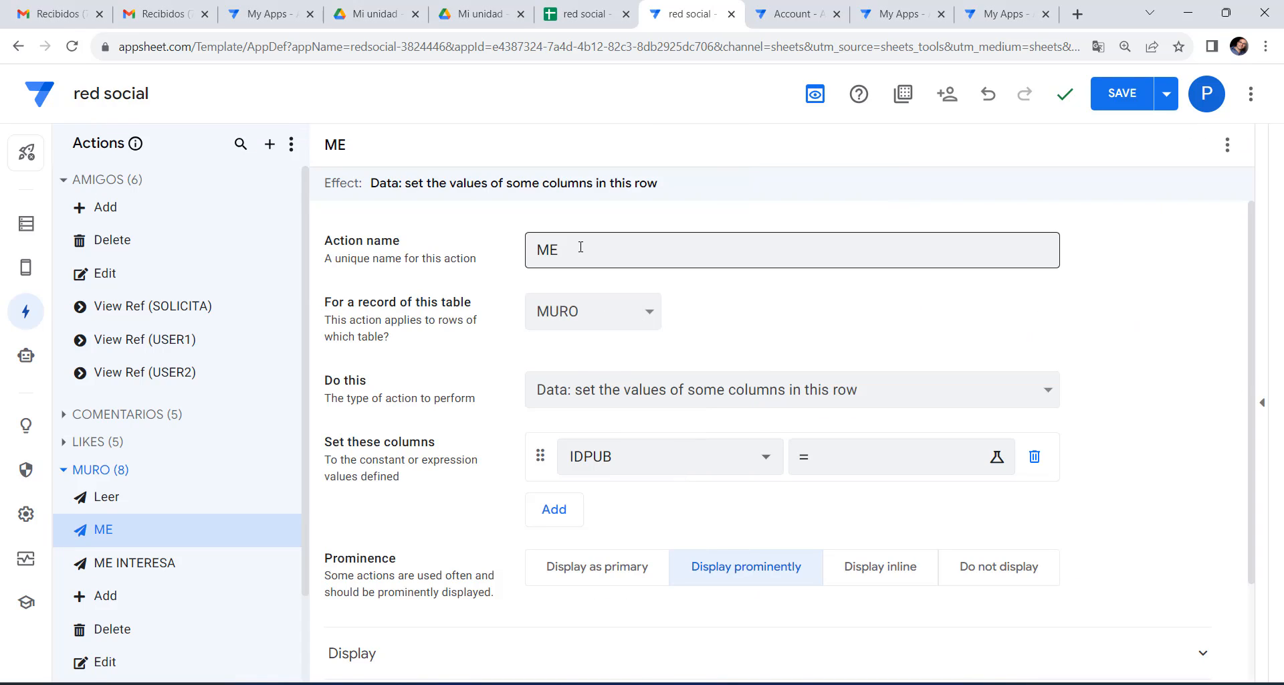
pyautogui.write('GUSTA')
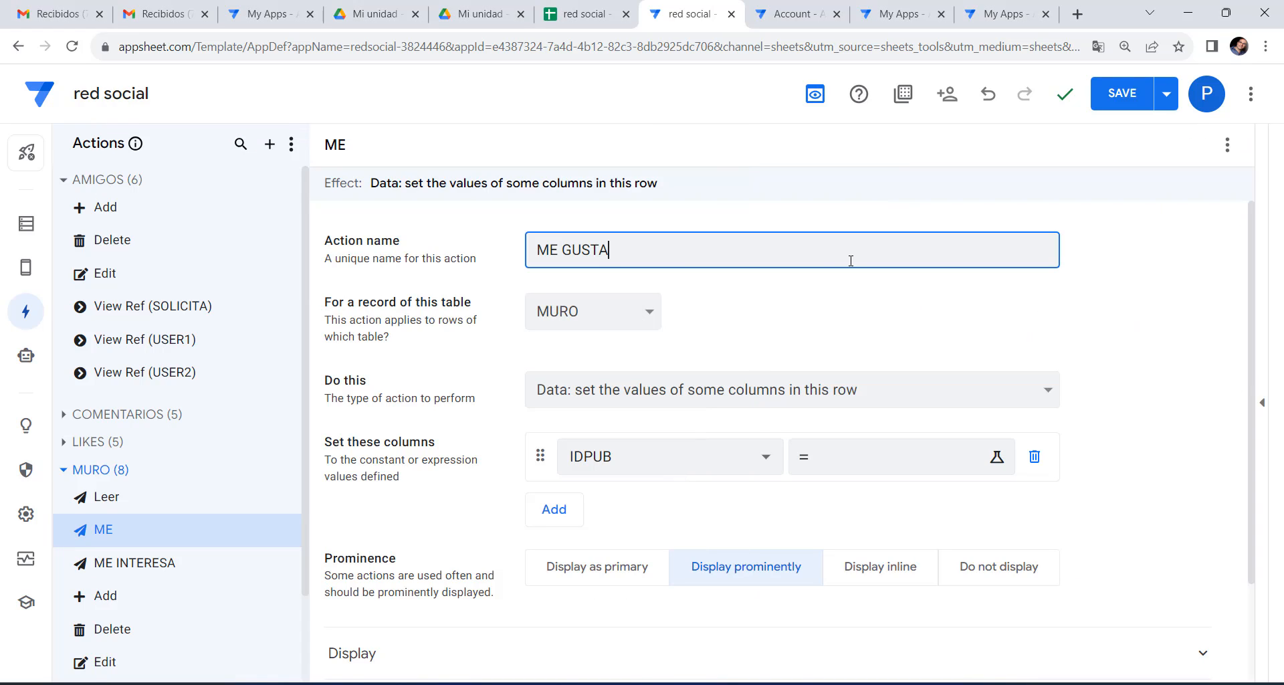
# Make ME GUSTA add a new row to the LIKES table.
pyautogui.click(689, 391)
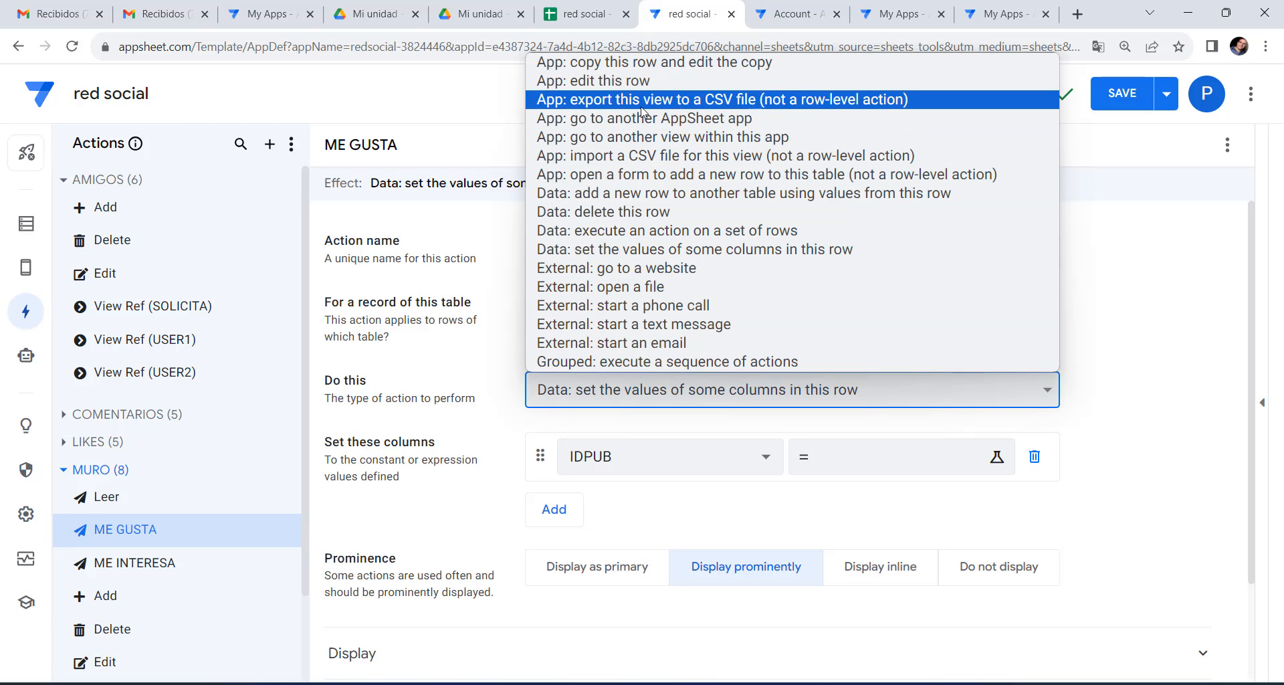
pyautogui.click(666, 194)
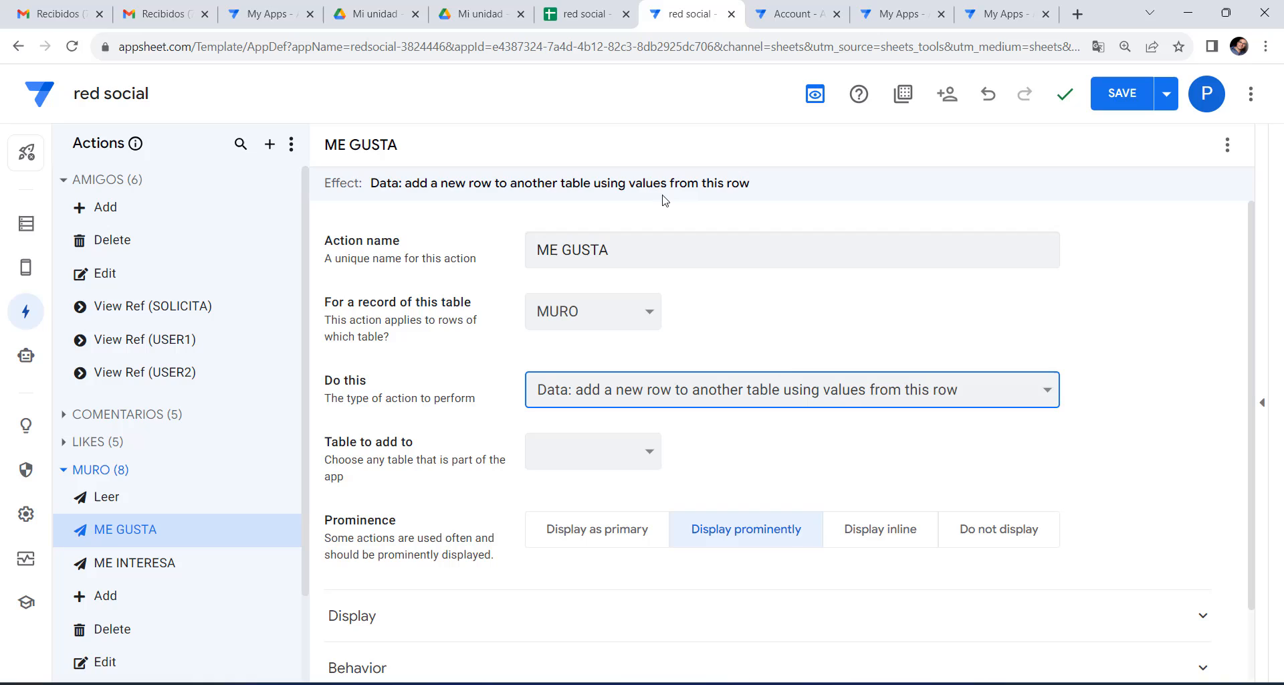
pyautogui.click(652, 458)
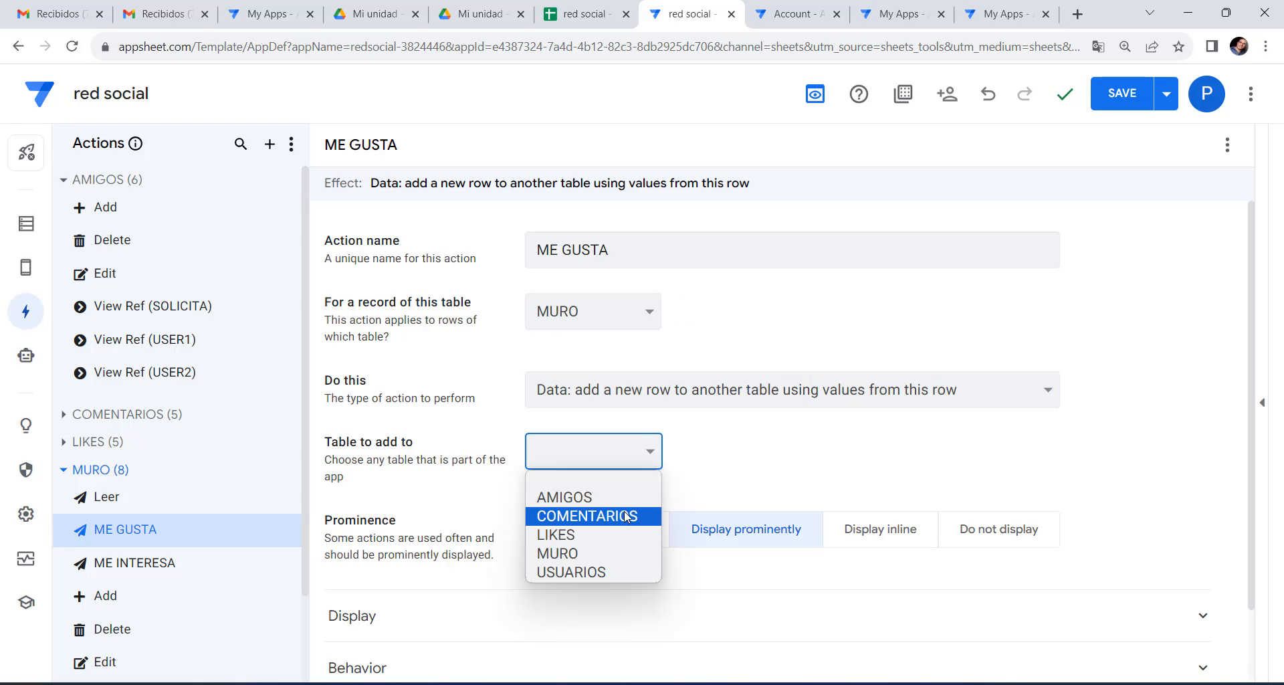
pyautogui.click(608, 535)
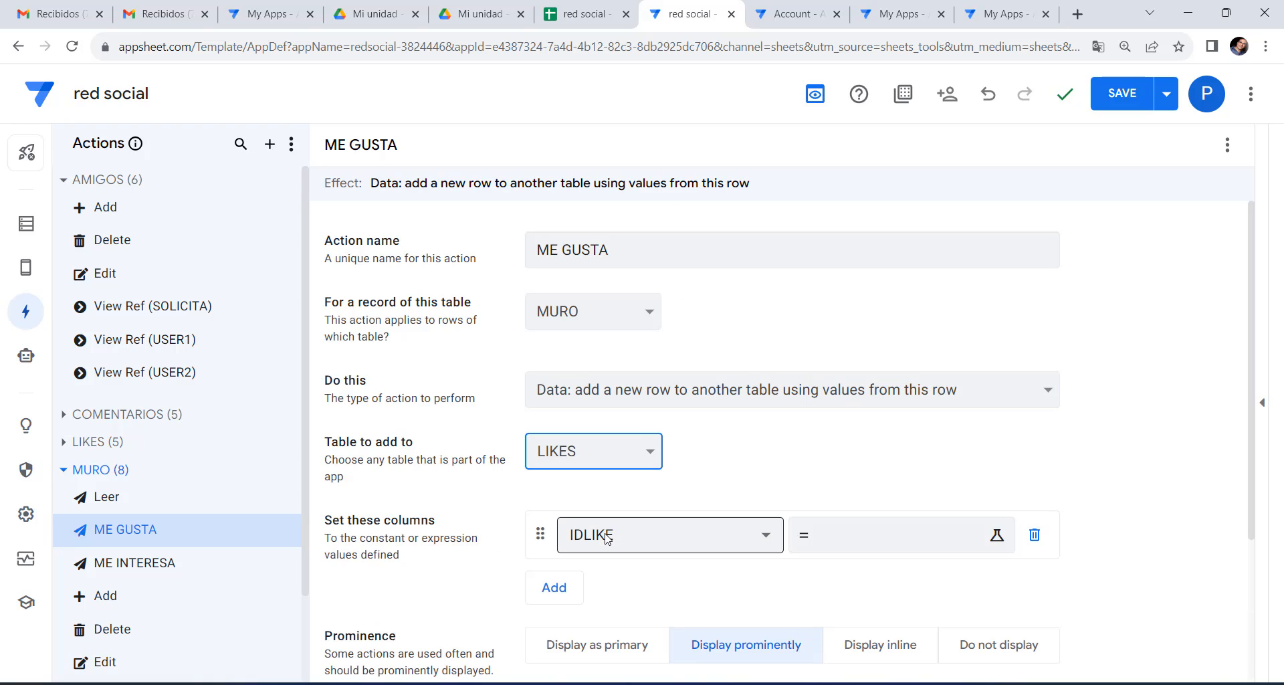
# Set the PUBLICACION value to [IDPUB].
pyautogui.click(639, 541)
pyautogui.click(685, 525)
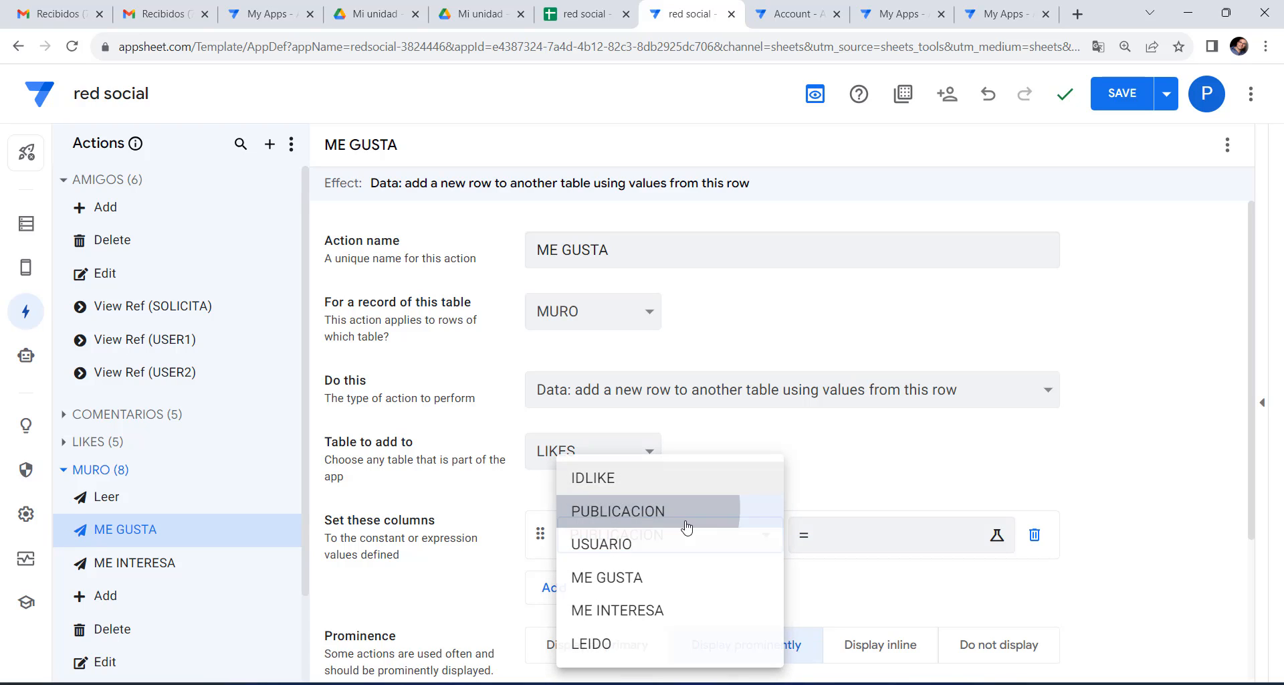
pyautogui.click(844, 552)
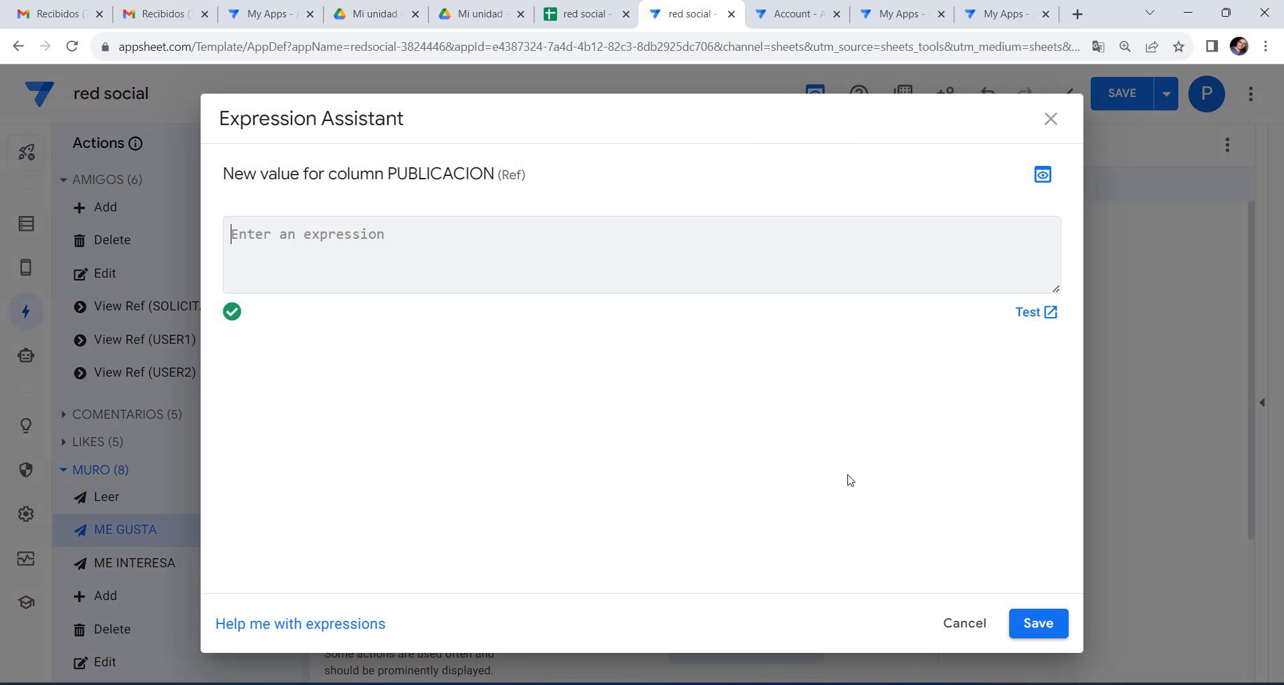
pyautogui.write('[IDP')
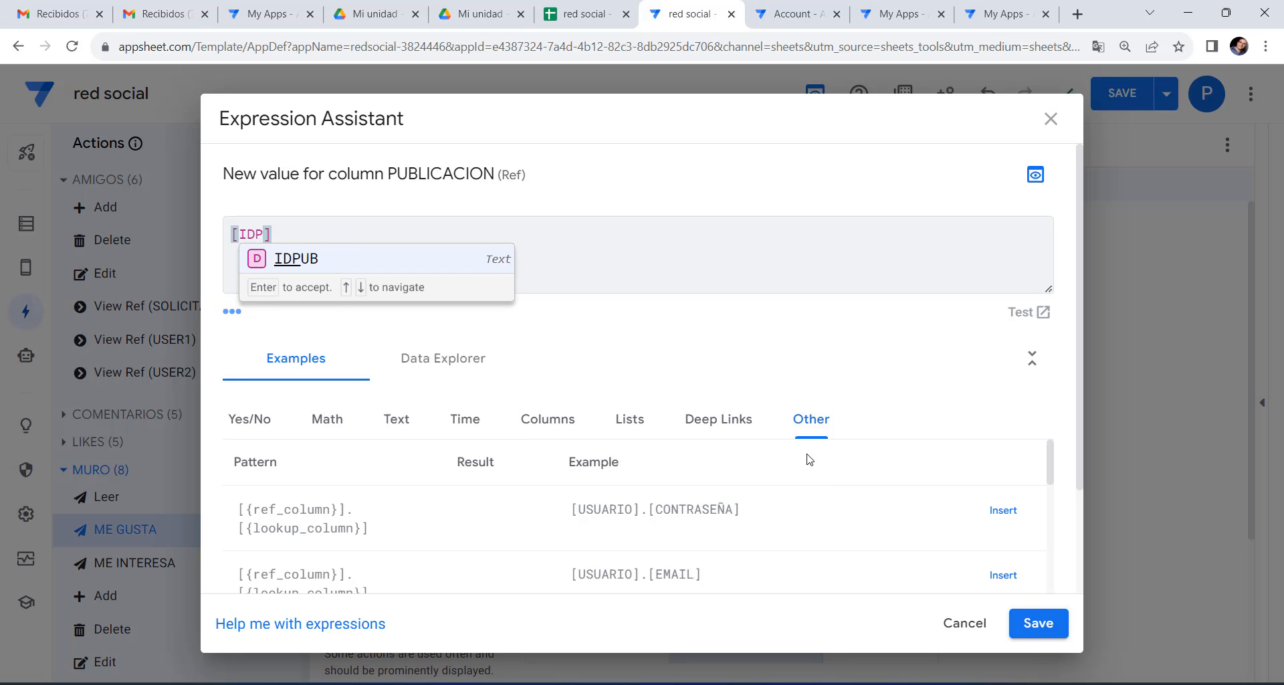
pyautogui.click(288, 257)
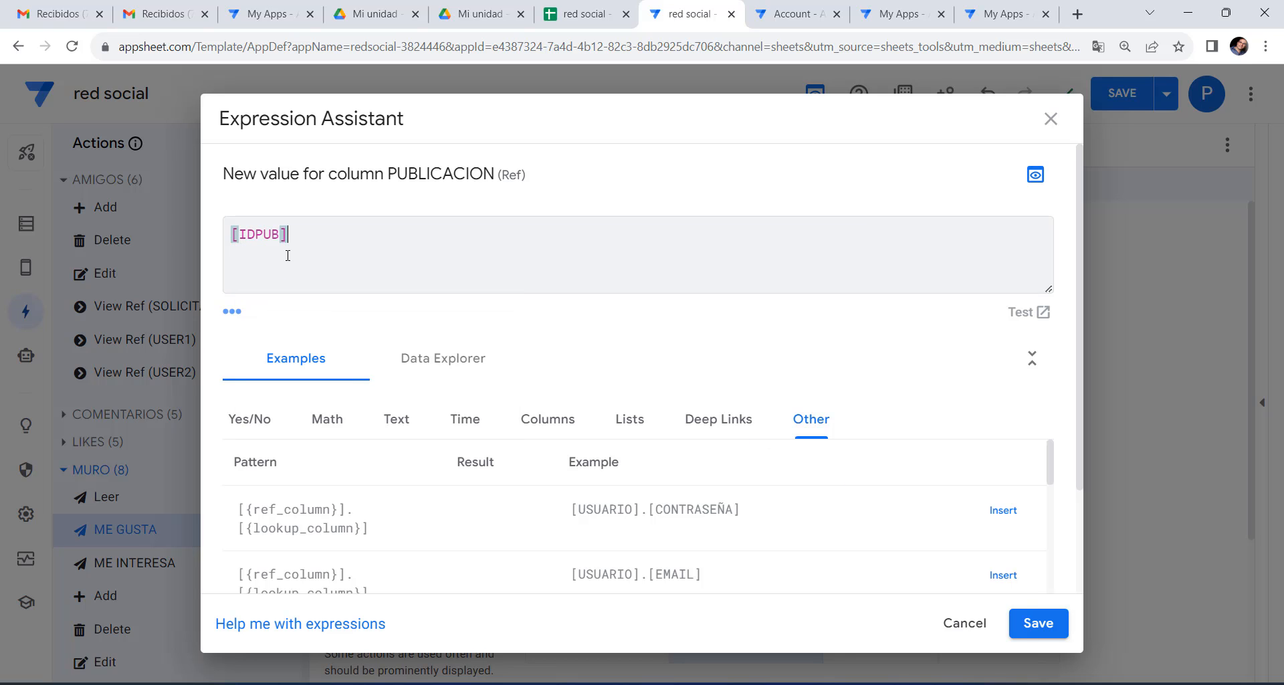
pyautogui.click(1038, 622)
# Set USUARIO to the pasted LOOKUP expression for the current user's ID.
pyautogui.click(568, 593)
pyautogui.click(595, 594)
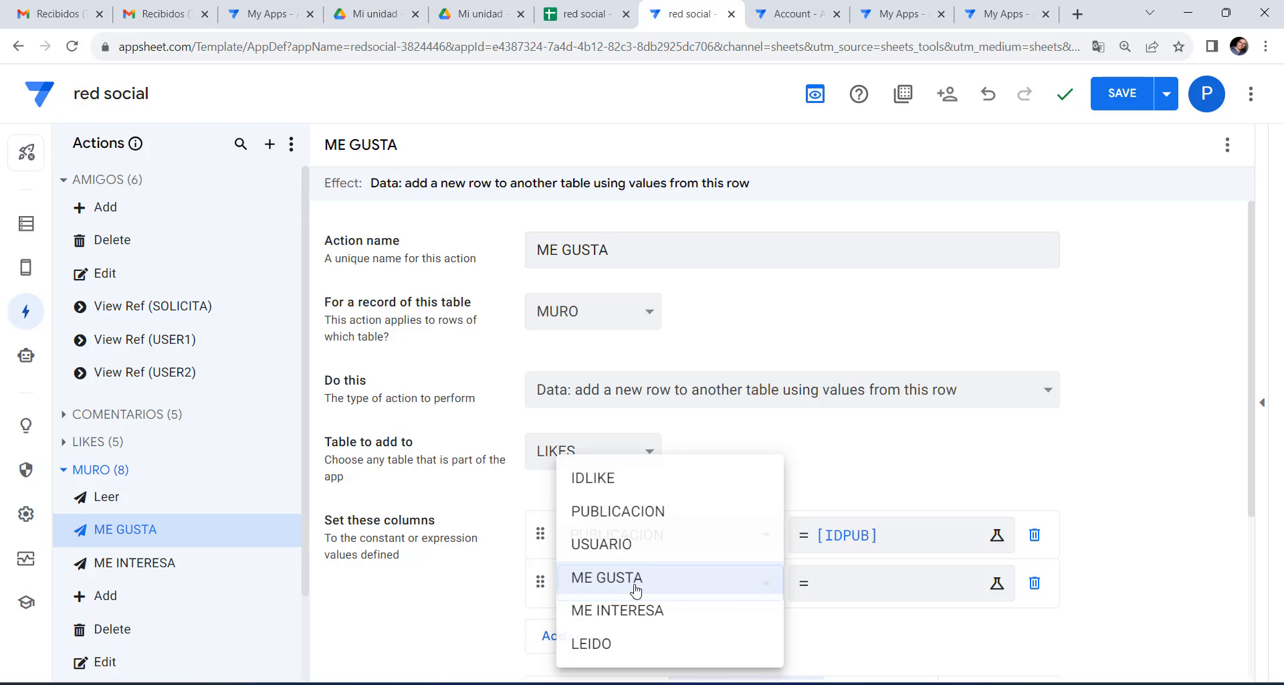
pyautogui.click(652, 543)
pyautogui.click(879, 594)
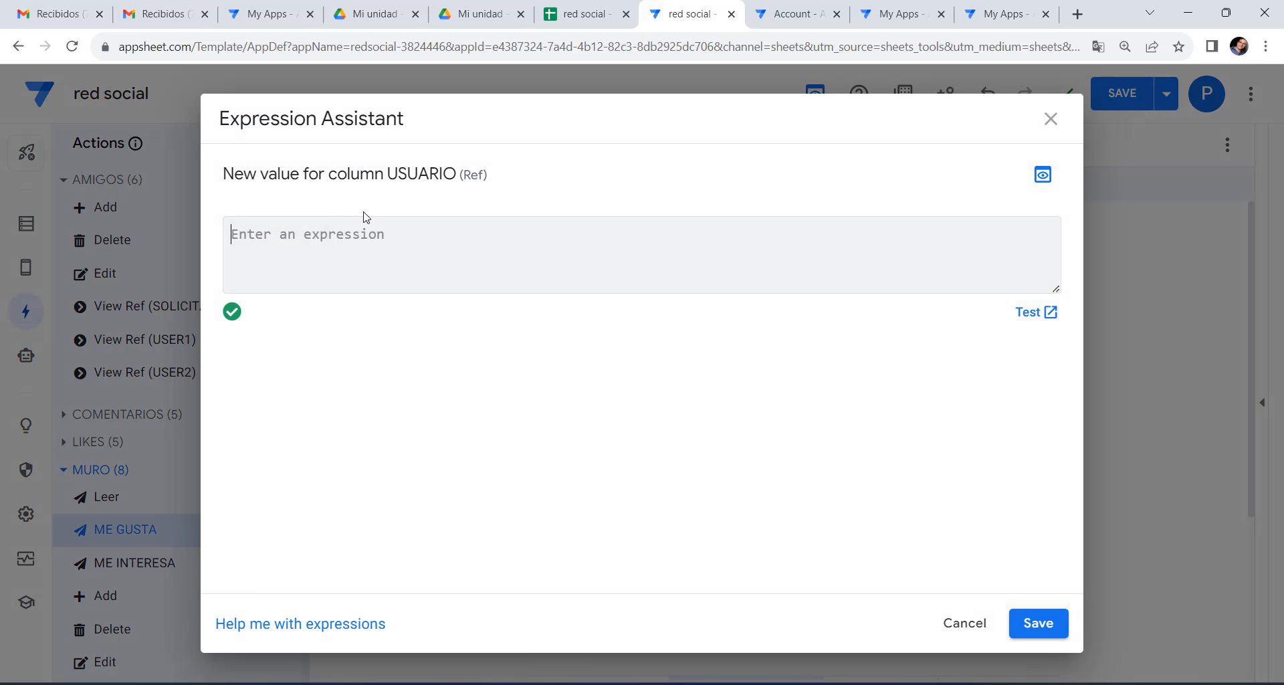
pyautogui.rightClick(329, 234)
pyautogui.click(350, 371)
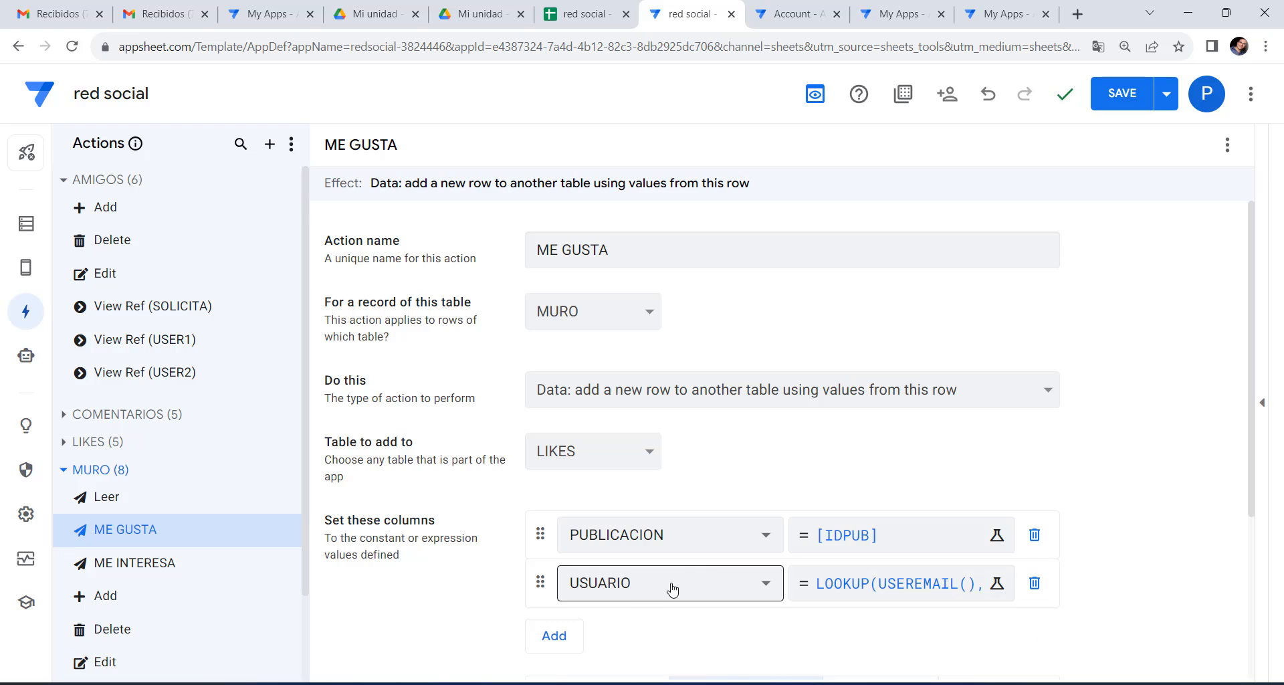
# Set the ME GUSTA column to "ME GUSTA".
pyautogui.click(553, 635)
pyautogui.click(635, 629)
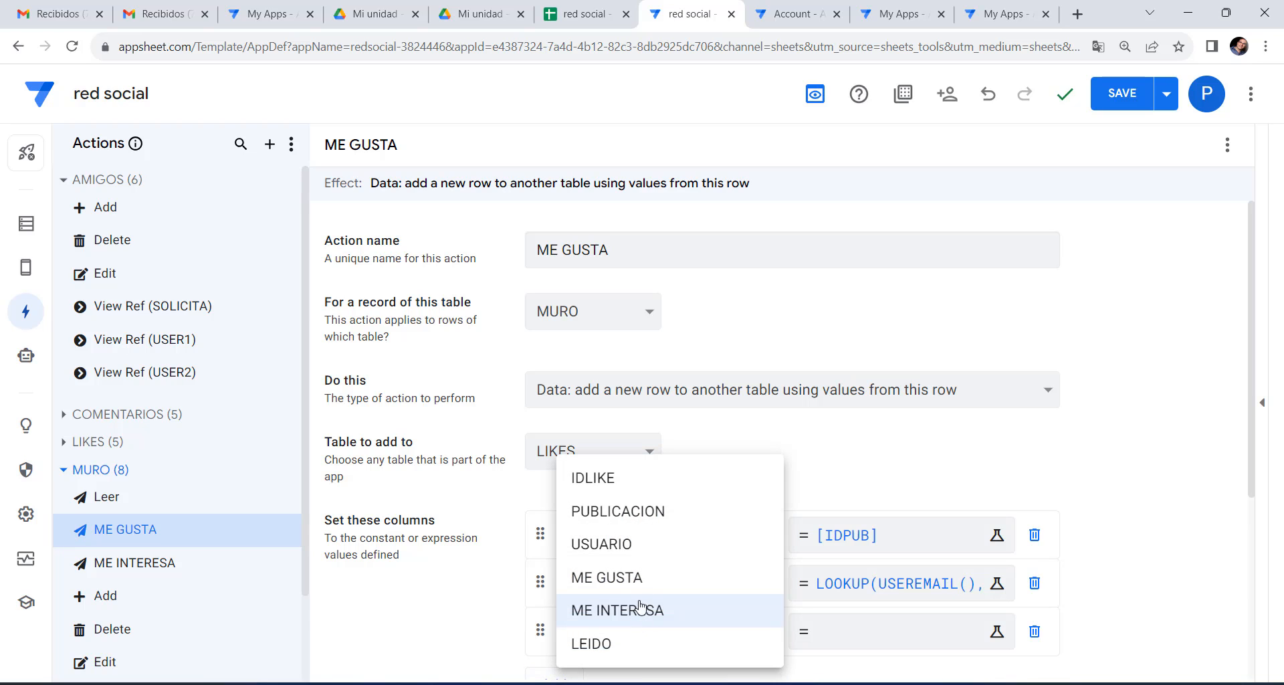
pyautogui.click(628, 576)
pyautogui.click(803, 632)
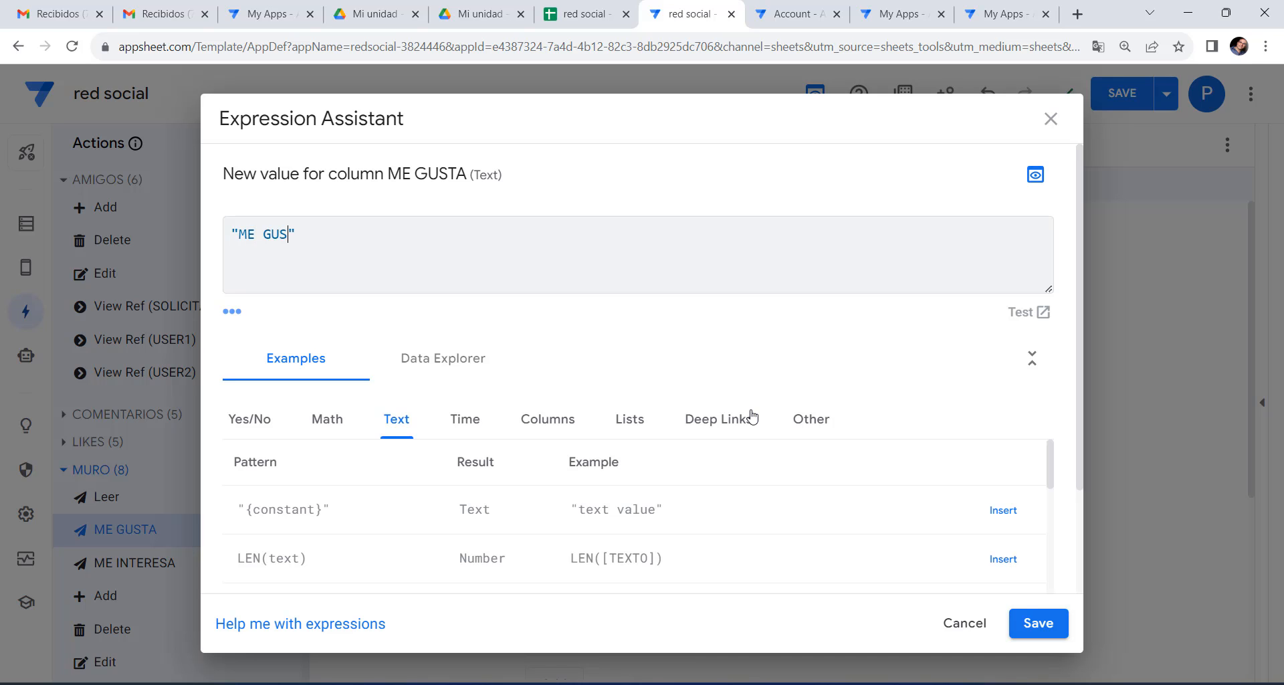
pyautogui.click(1036, 625)
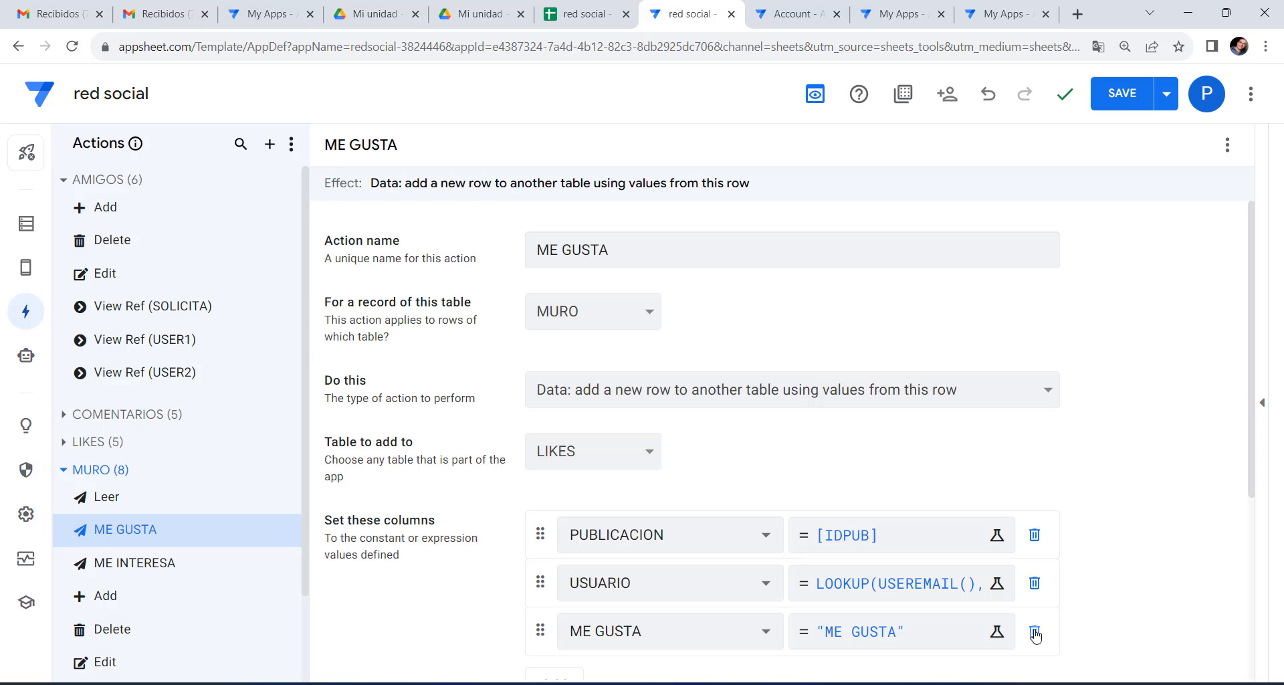
# Save the app and set the MURO card's share icon to run ME GUSTA.
pyautogui.click(1121, 95)
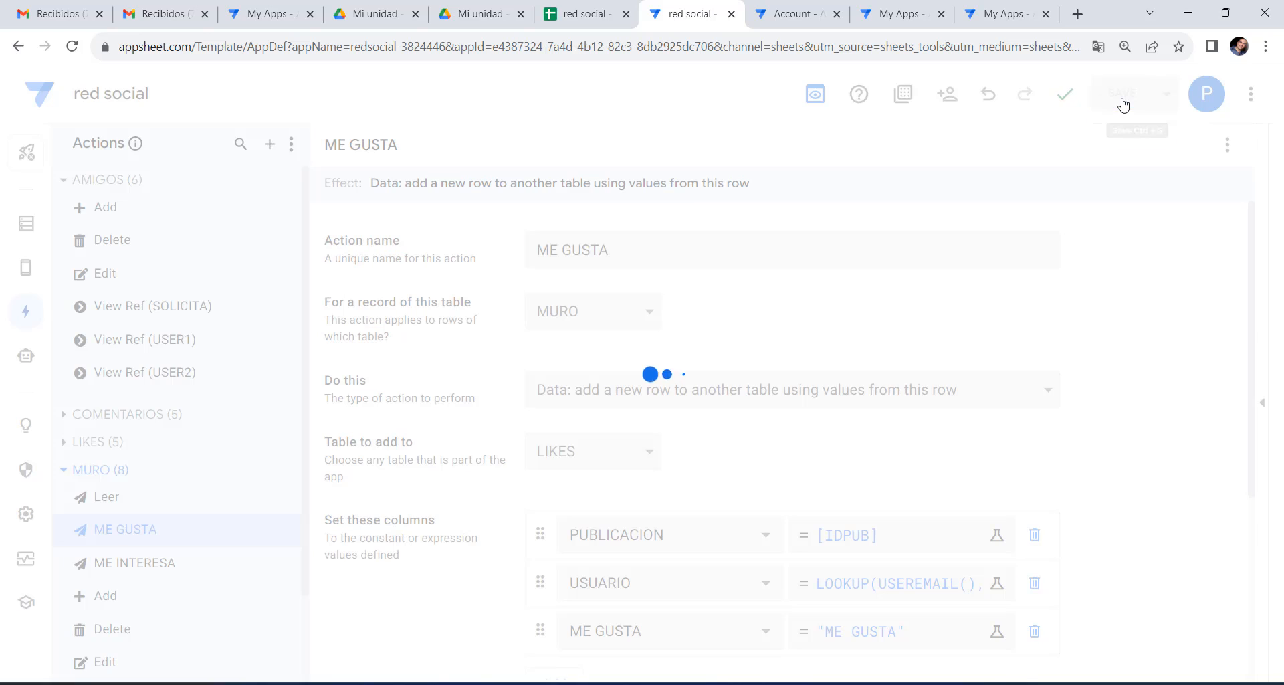
pyautogui.scroll(-3, 1146, 454)
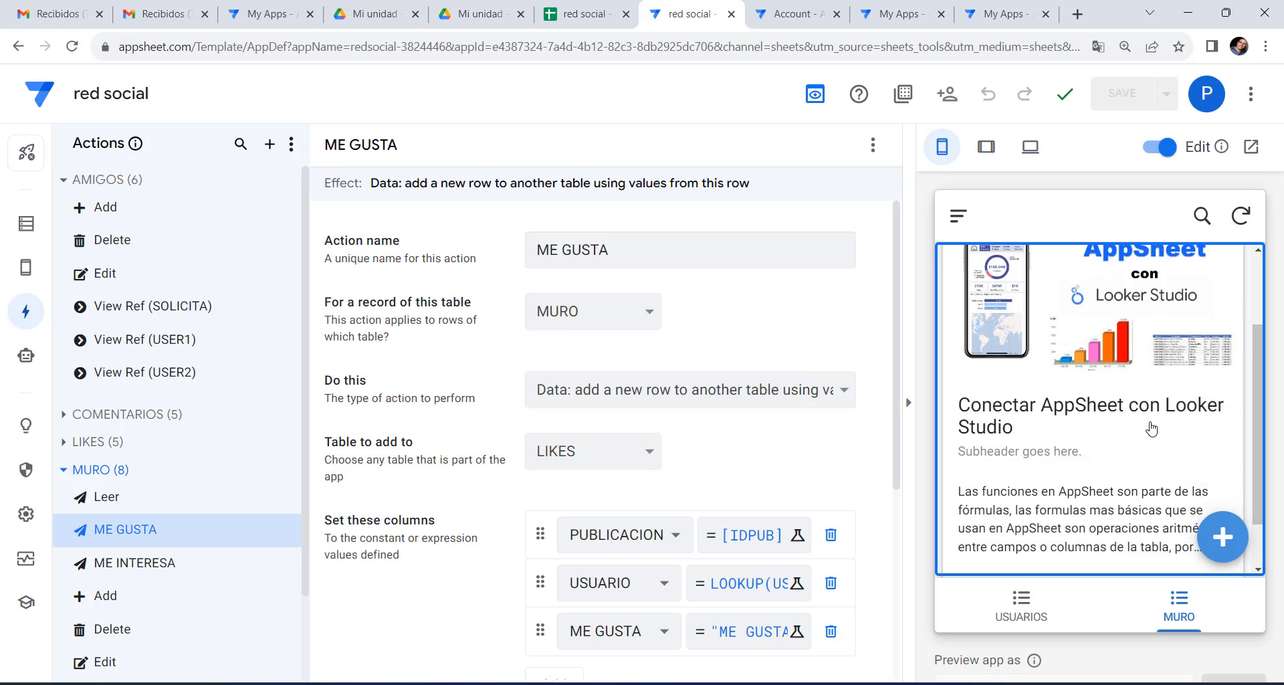
pyautogui.click(17, 274)
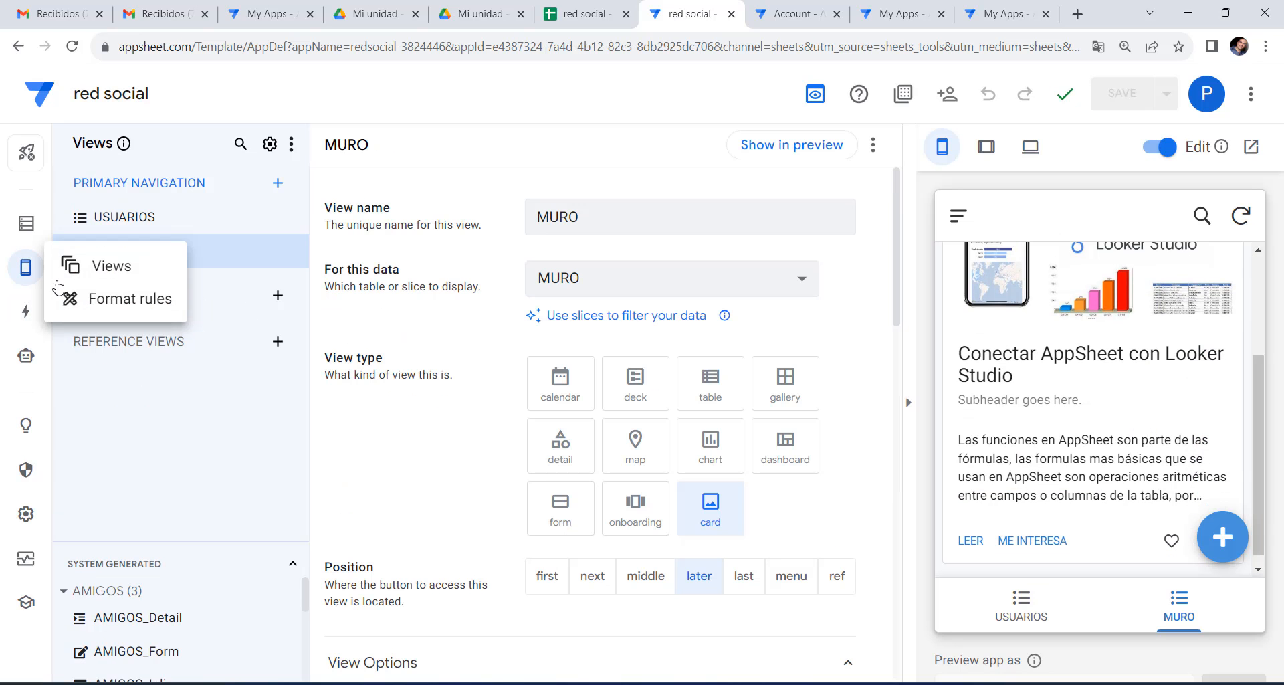
pyautogui.scroll(-3, 640, 574)
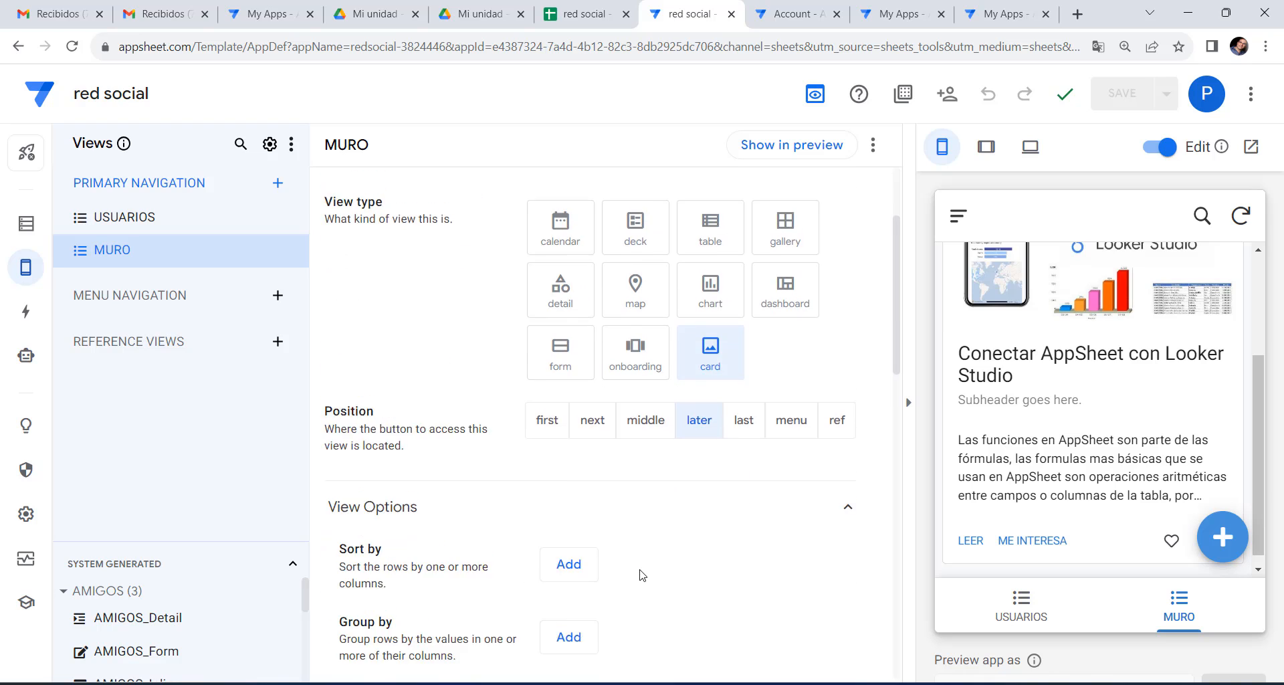
pyautogui.scroll(3, 640, 575)
pyautogui.scroll(-15, 549, 466)
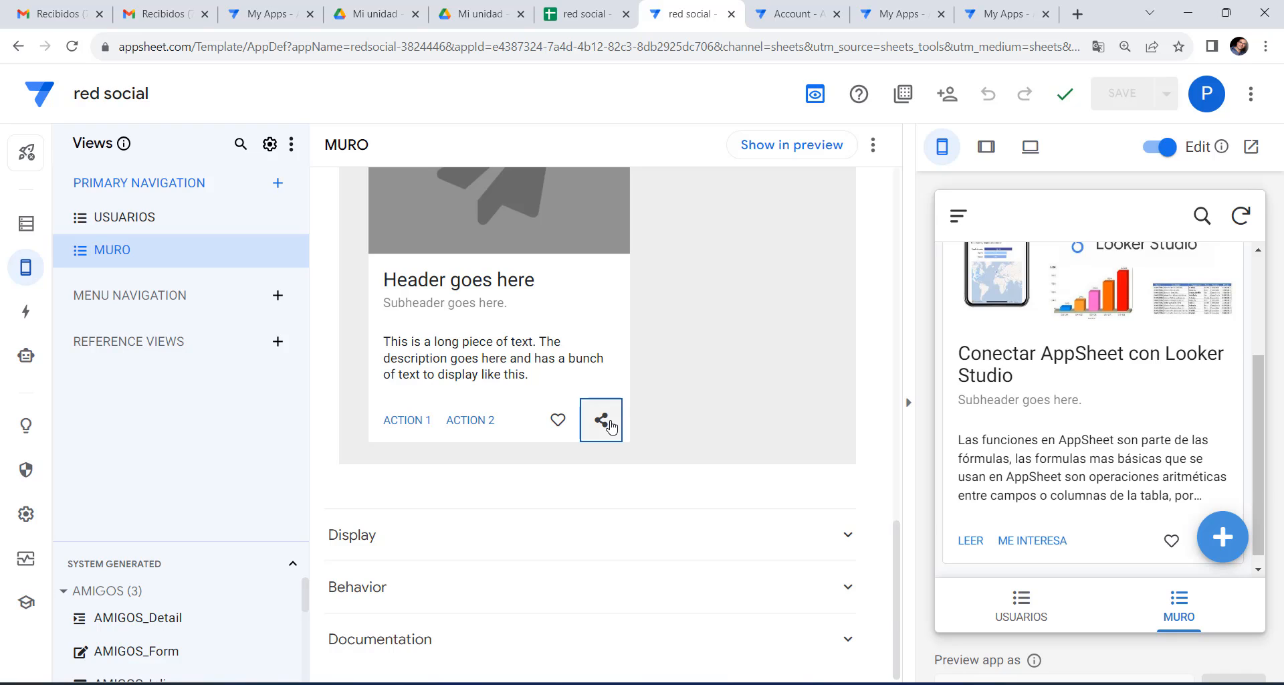
pyautogui.click(601, 420)
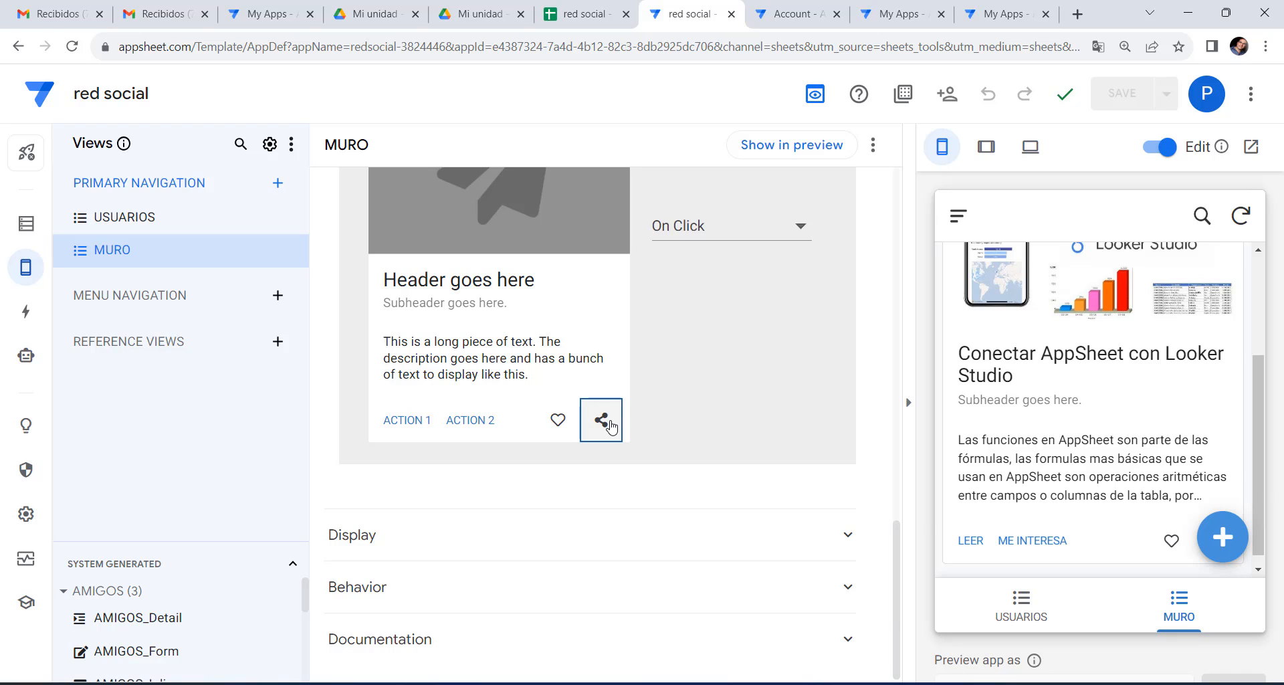
pyautogui.click(801, 228)
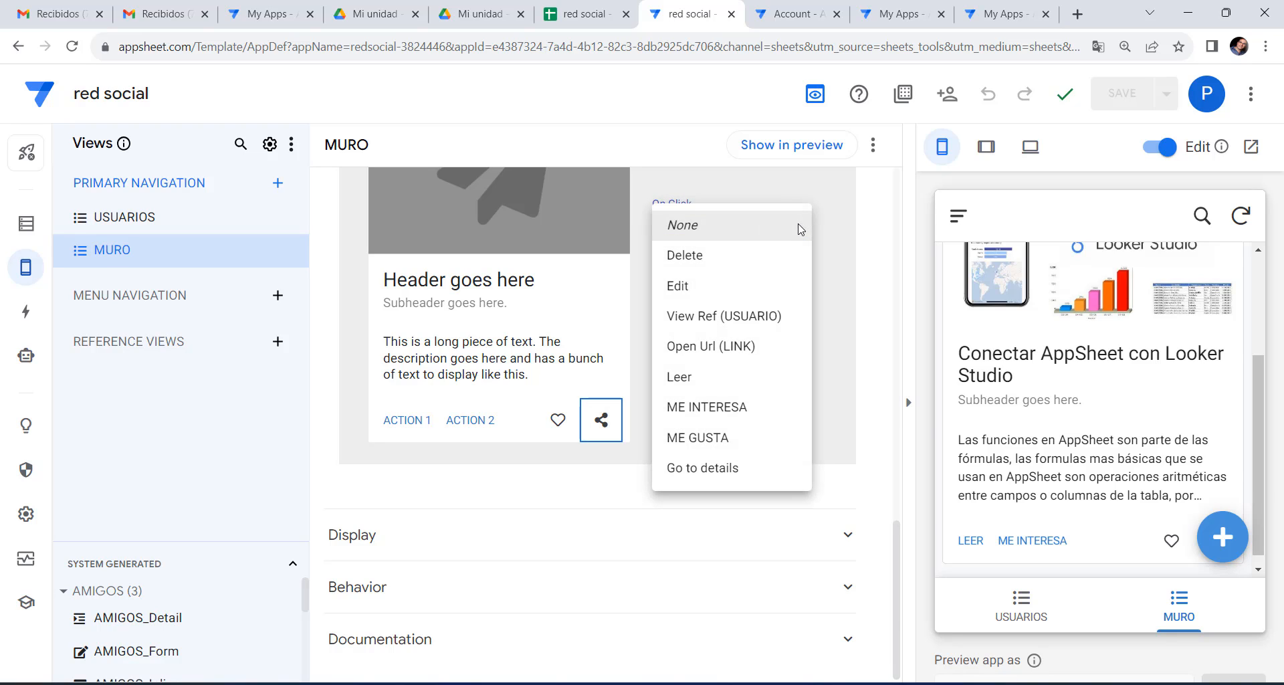
pyautogui.click(719, 439)
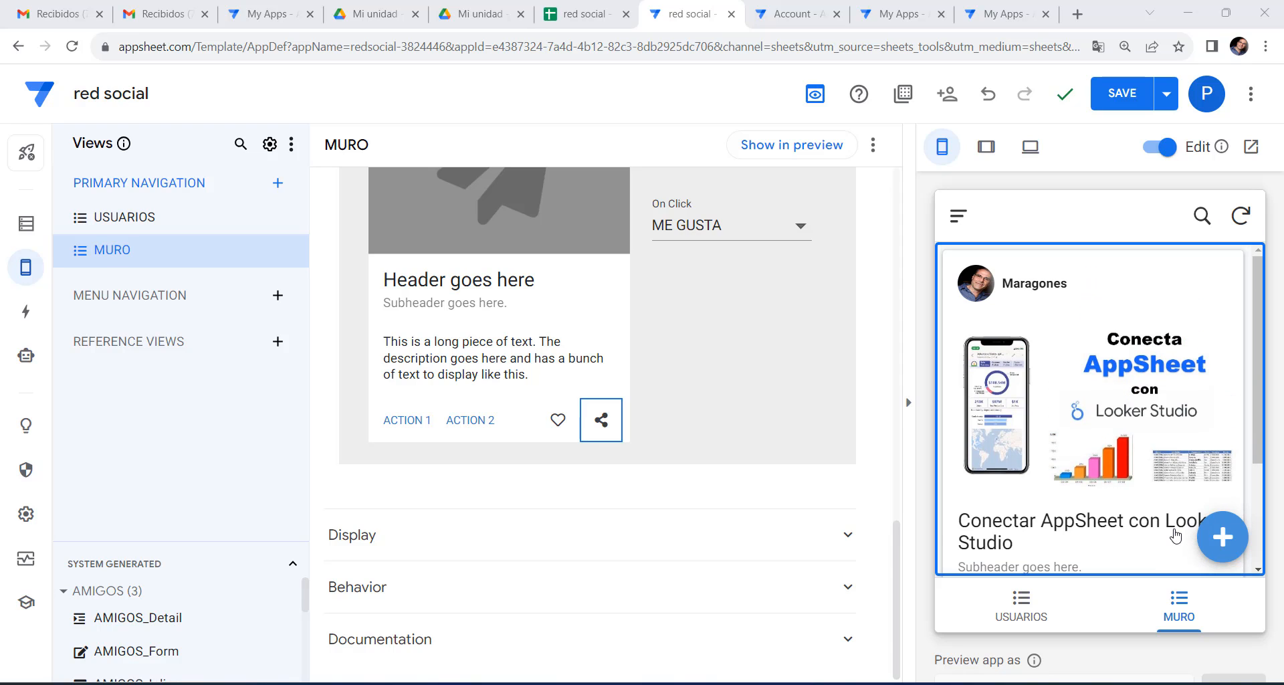
pyautogui.scroll(-2, 1175, 535)
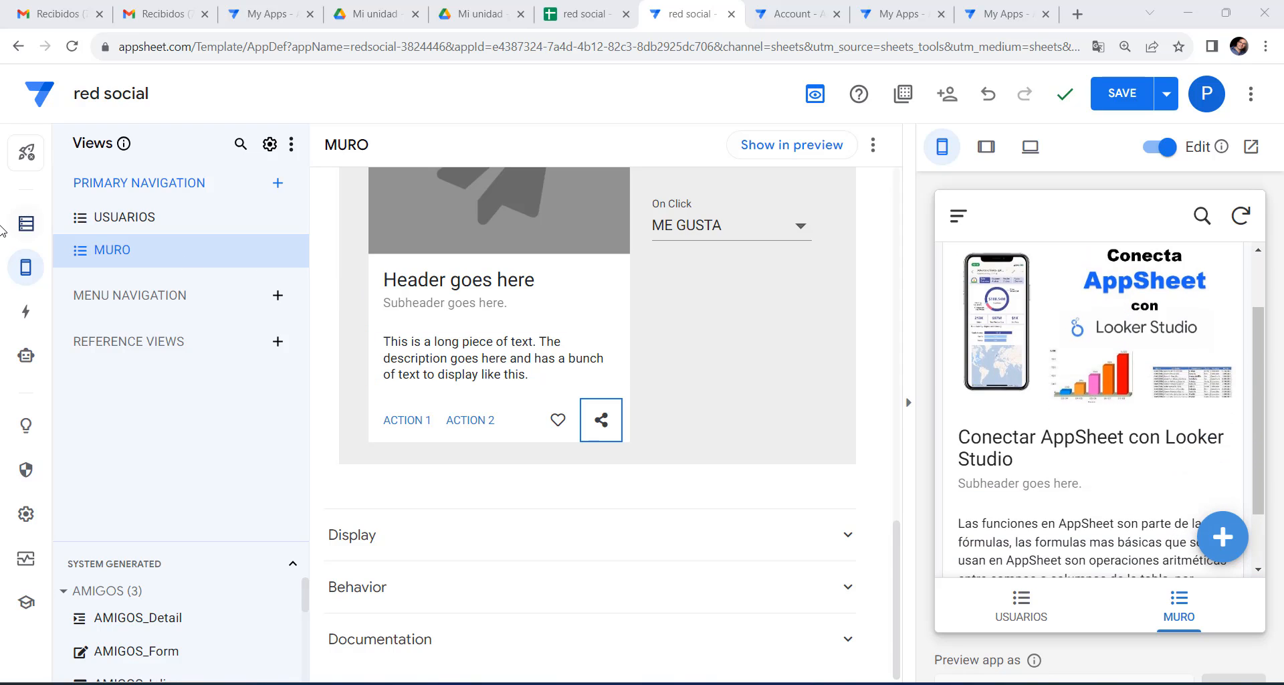
pyautogui.click(26, 224)
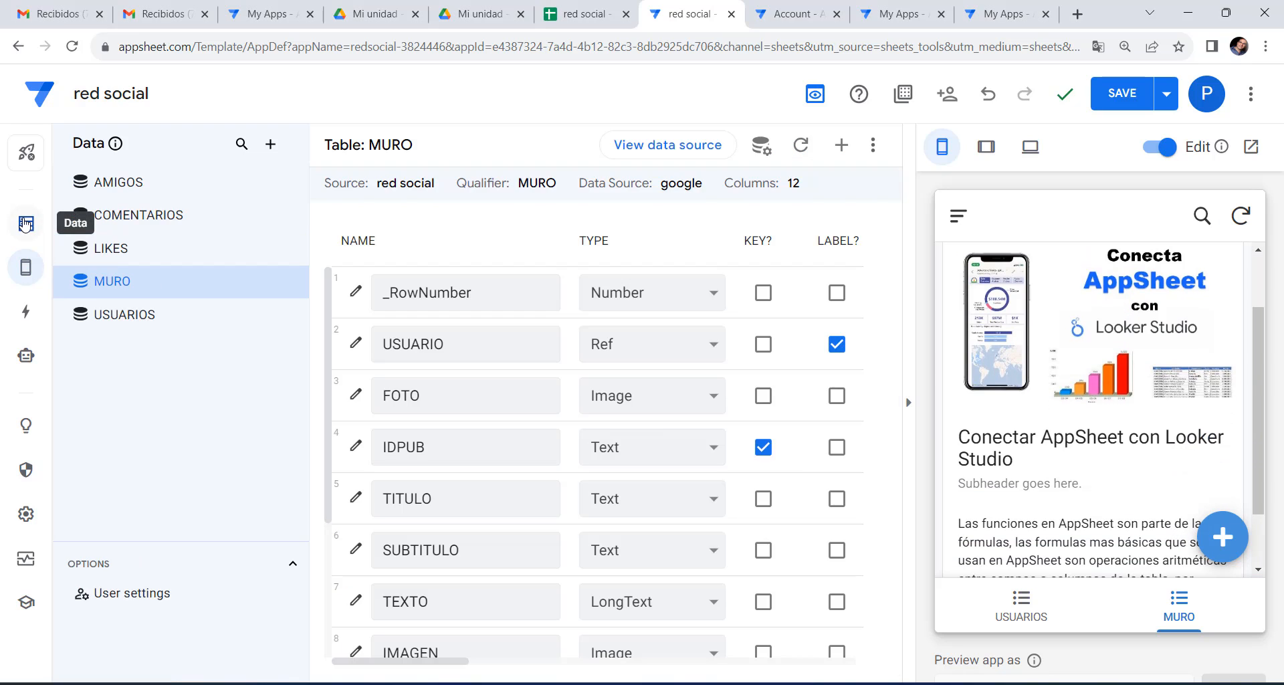
# Set the MURO table's Add action prominence to 'Do not display'.
pyautogui.click(27, 312)
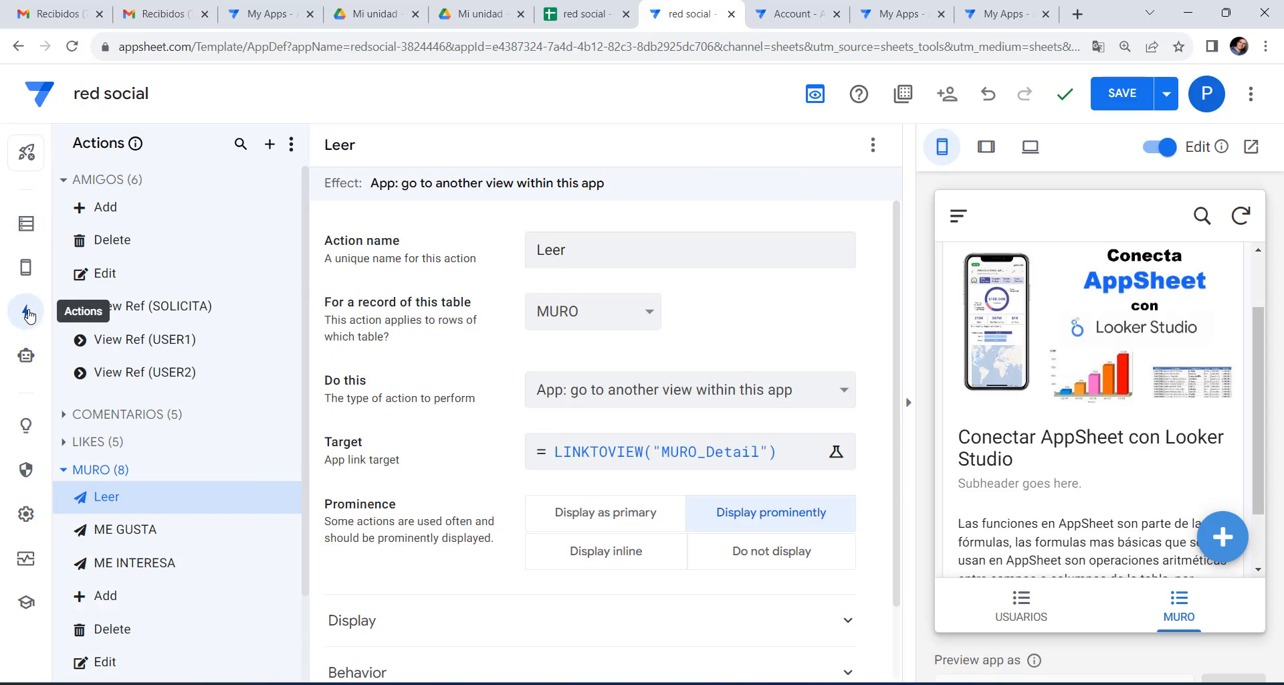
pyautogui.click(135, 606)
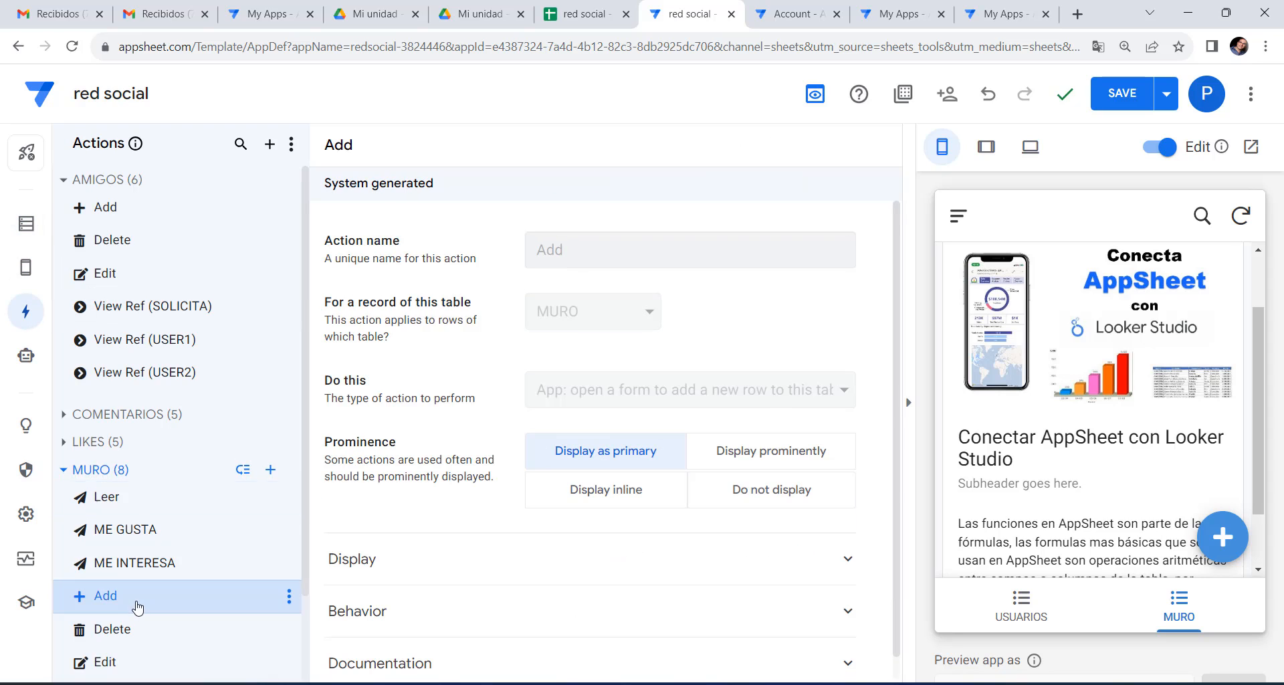
pyautogui.click(789, 493)
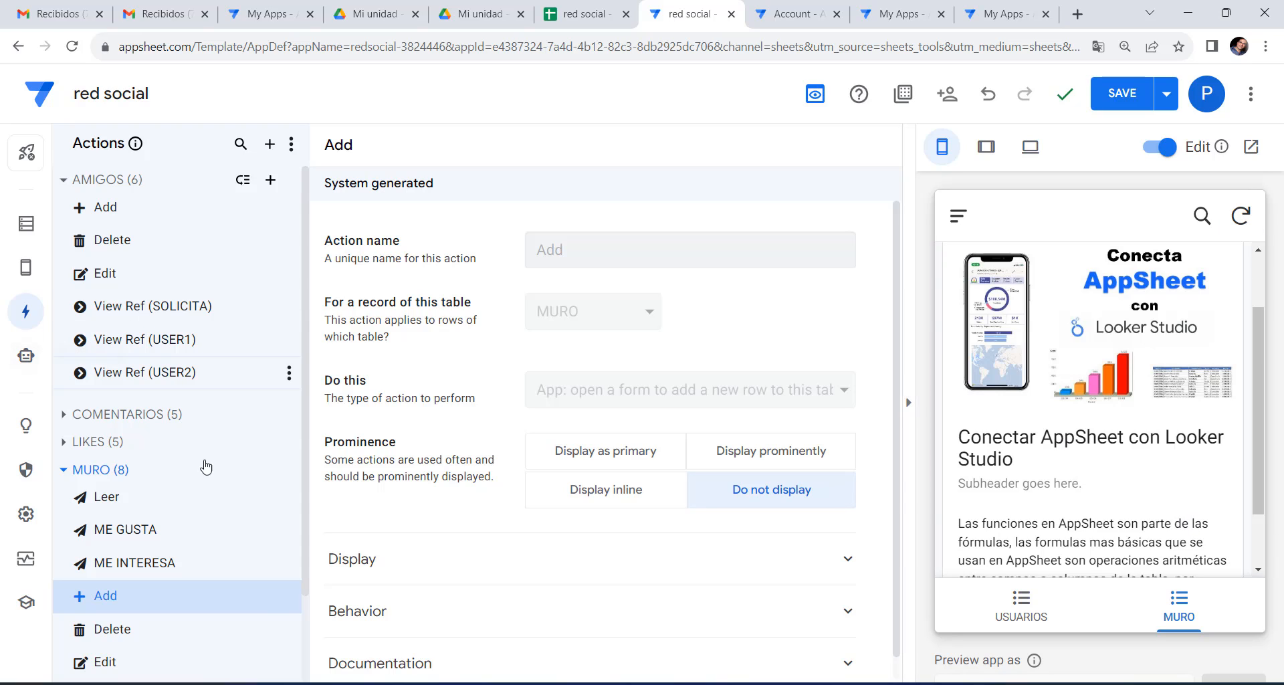
pyautogui.scroll(-1, 1050, 428)
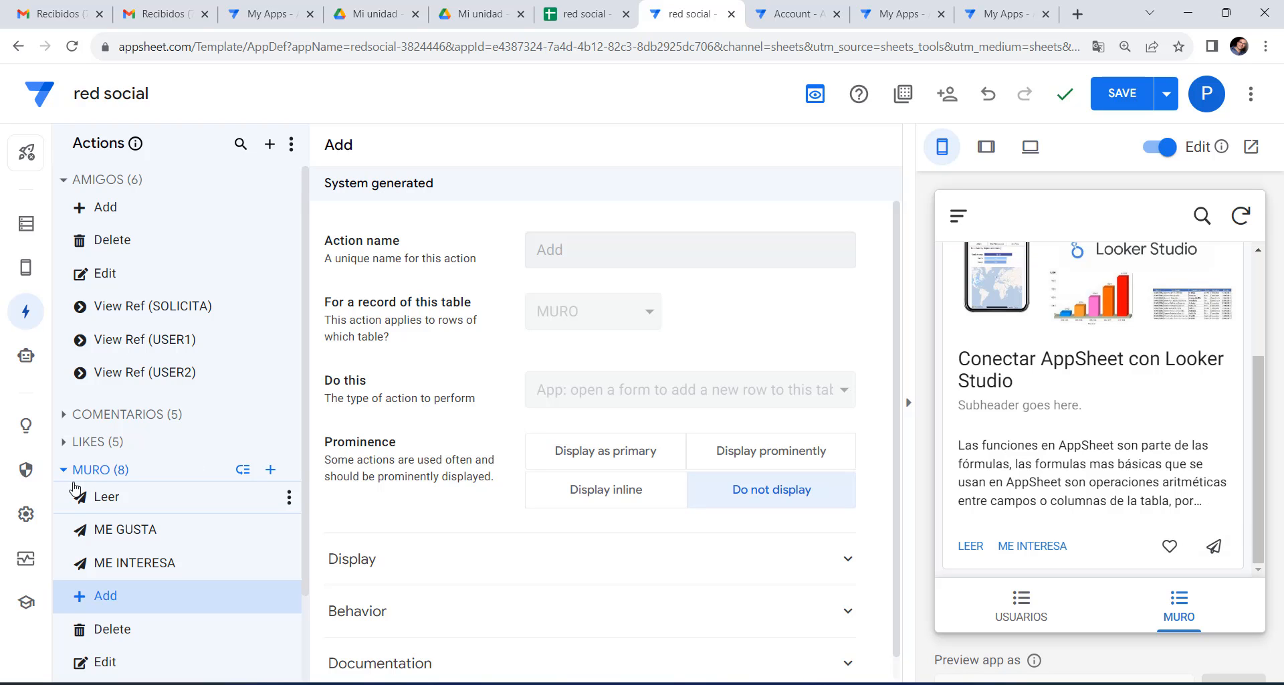
# Give the ME GUSTA action a thumbs-up icon, found by searching 'lik', and save the app.
pyautogui.click(142, 530)
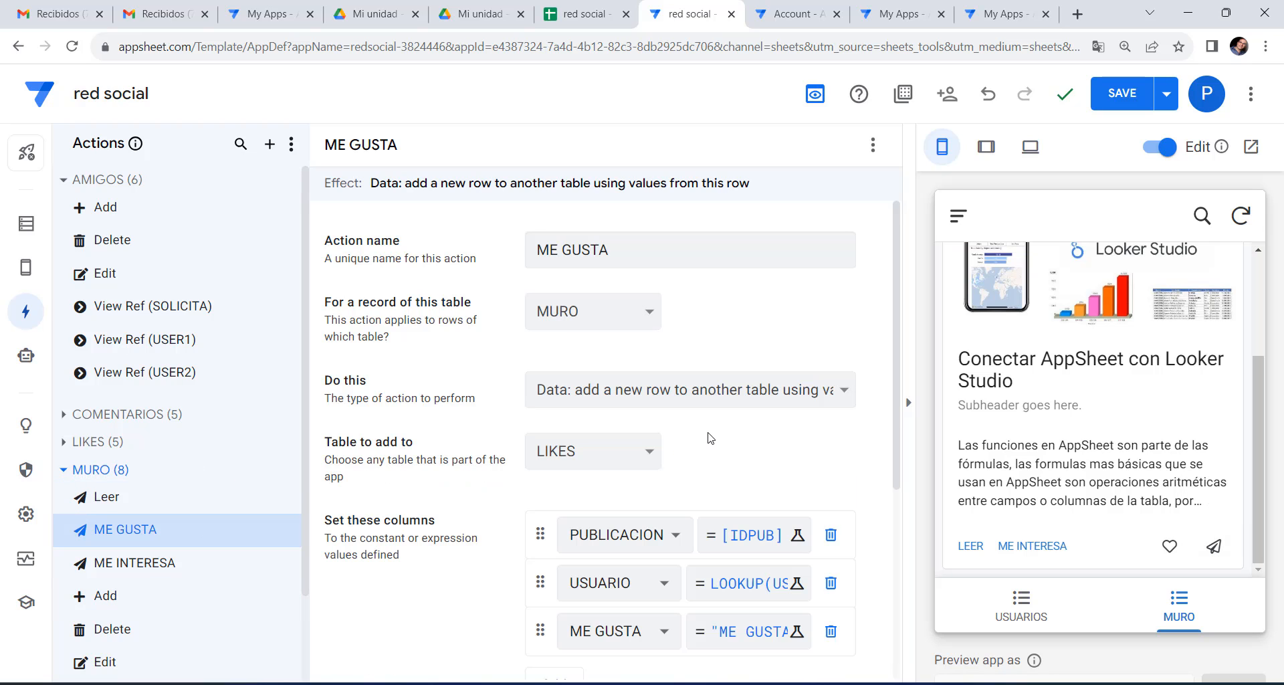
pyautogui.scroll(-3, 709, 436)
pyautogui.click(441, 545)
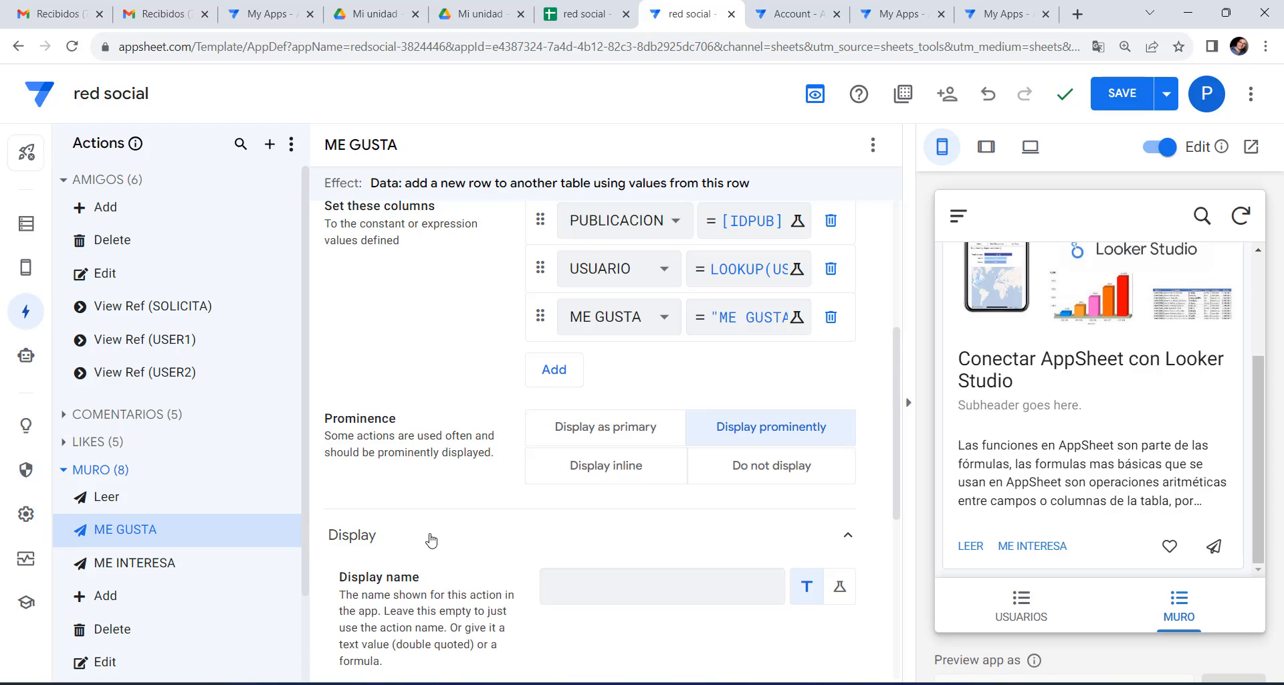
pyautogui.scroll(-6, 515, 519)
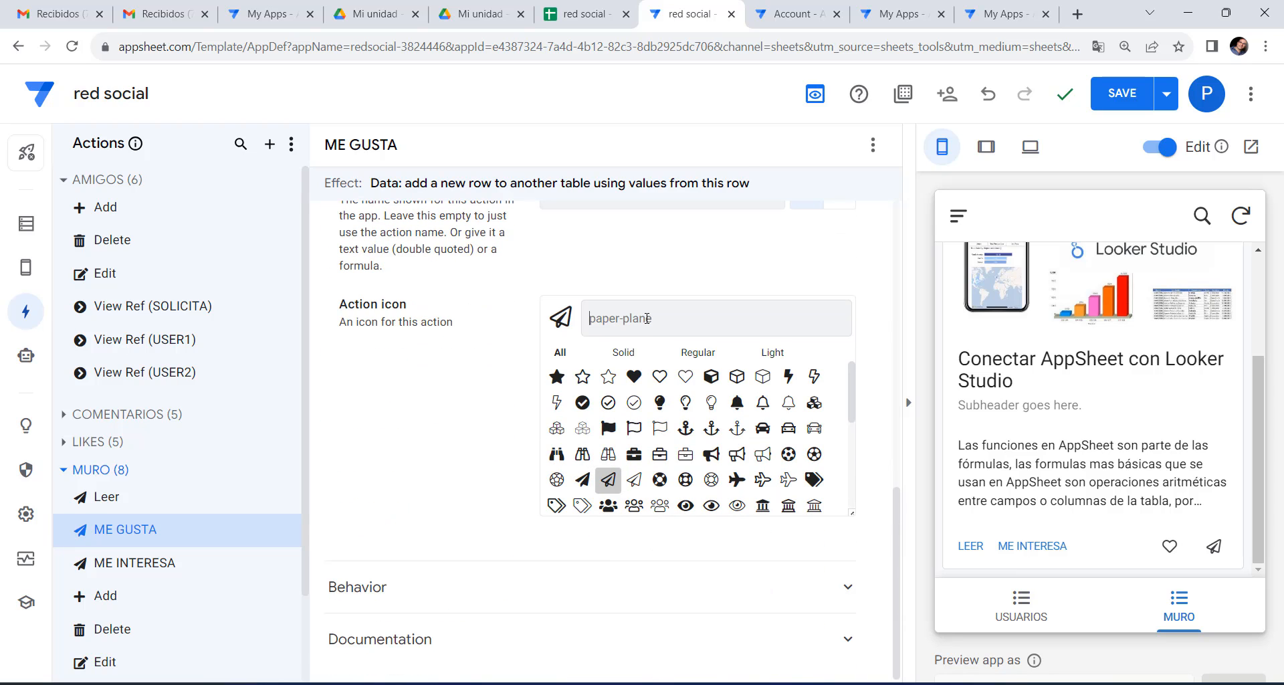
pyautogui.click(647, 318)
pyautogui.write('lik')
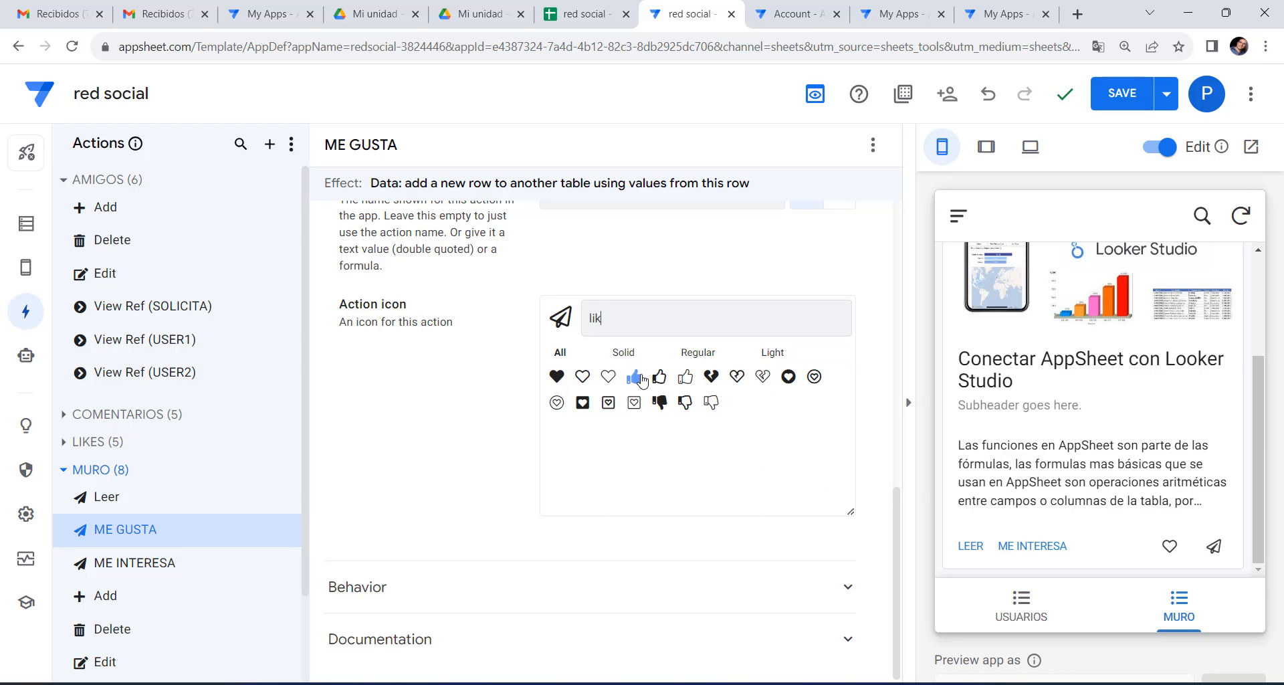
pyautogui.click(659, 379)
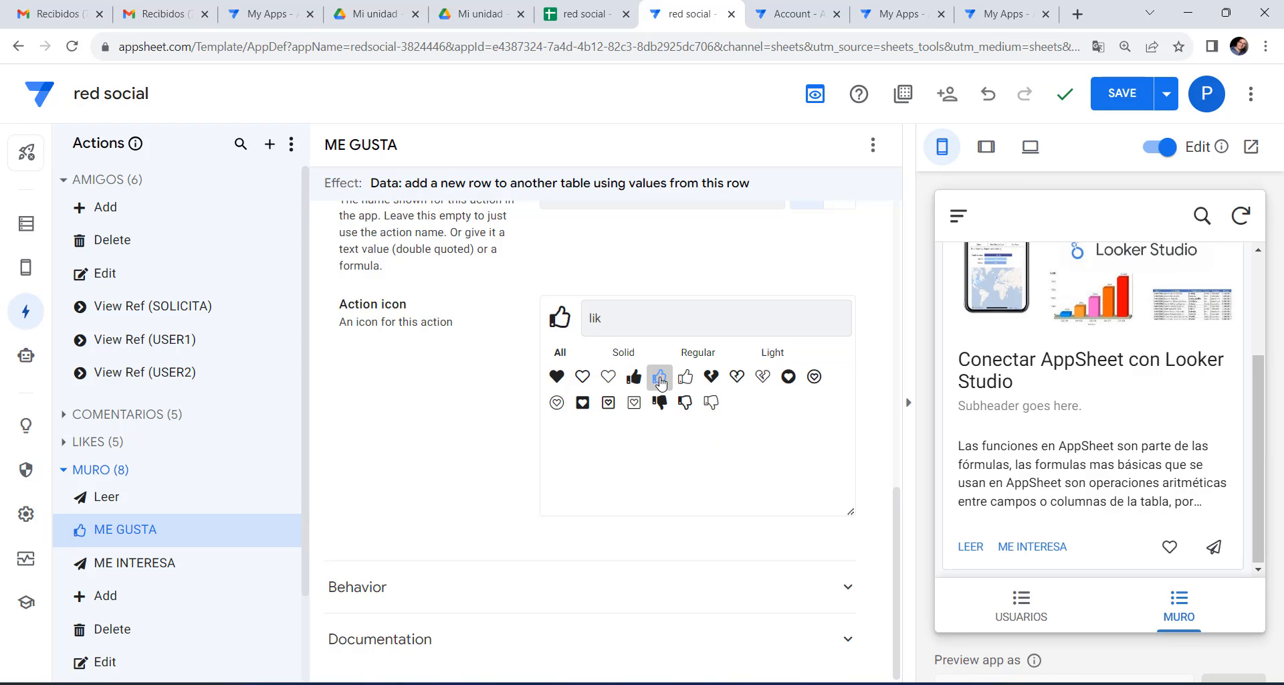
pyautogui.click(1116, 96)
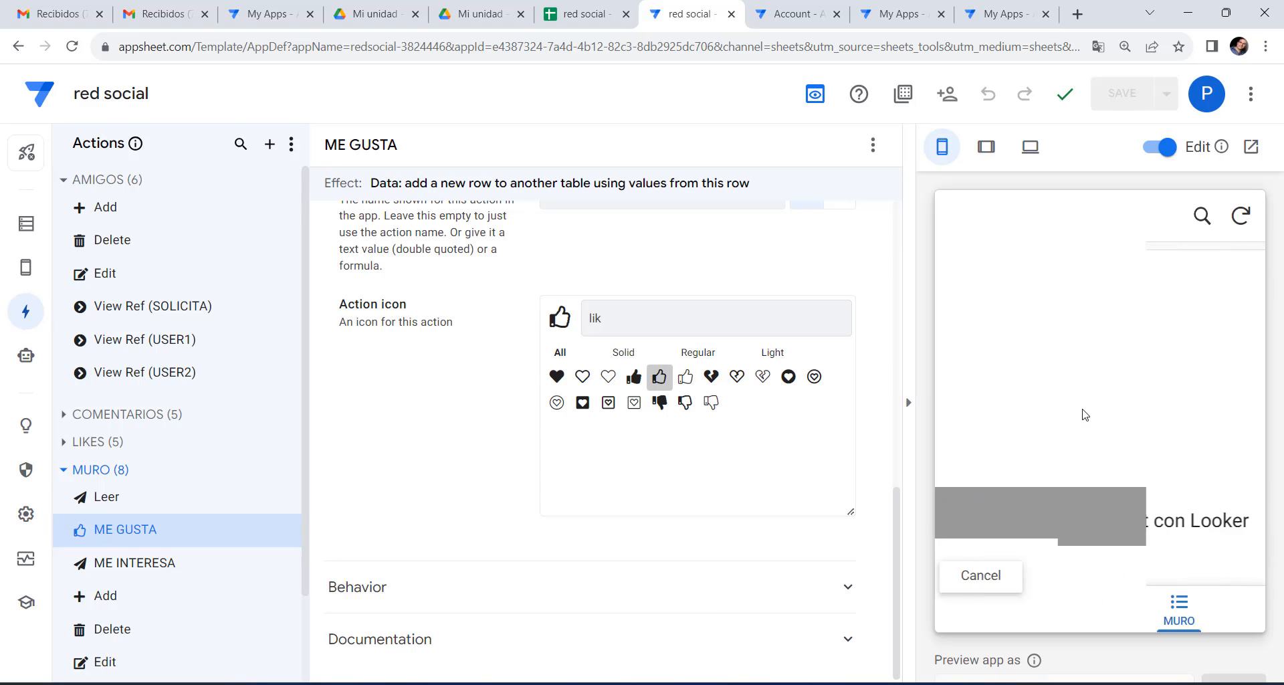
pyautogui.scroll(-3, 1087, 438)
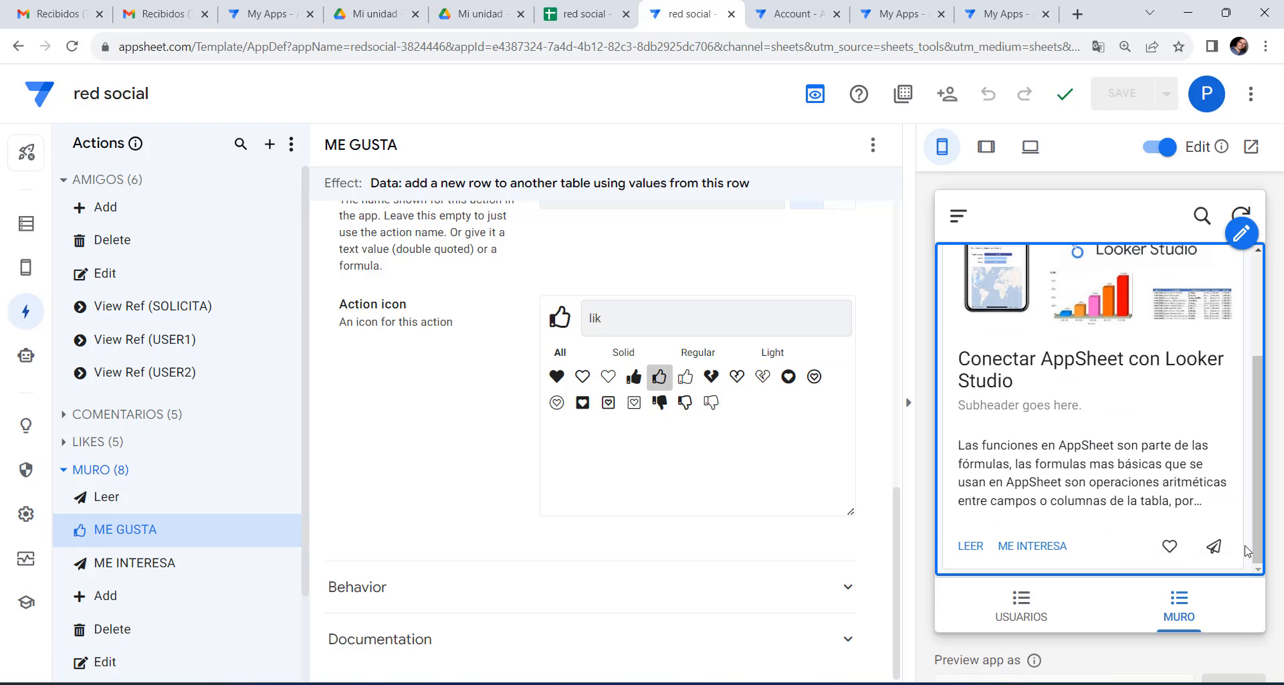
# Keep ME GUSTA as the MURO card's share-icon action and open the Looker Studio post's detail in the preview.
pyautogui.click(25, 272)
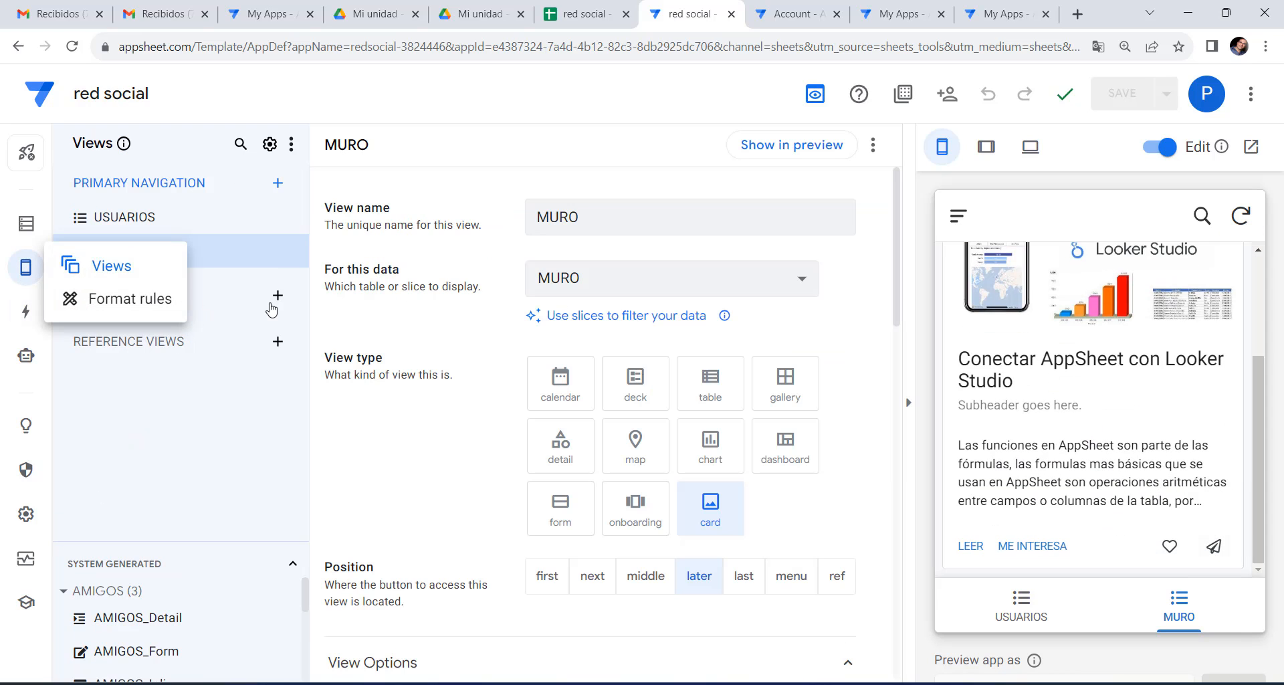
pyautogui.scroll(-5, 662, 374)
pyautogui.scroll(-7, 662, 376)
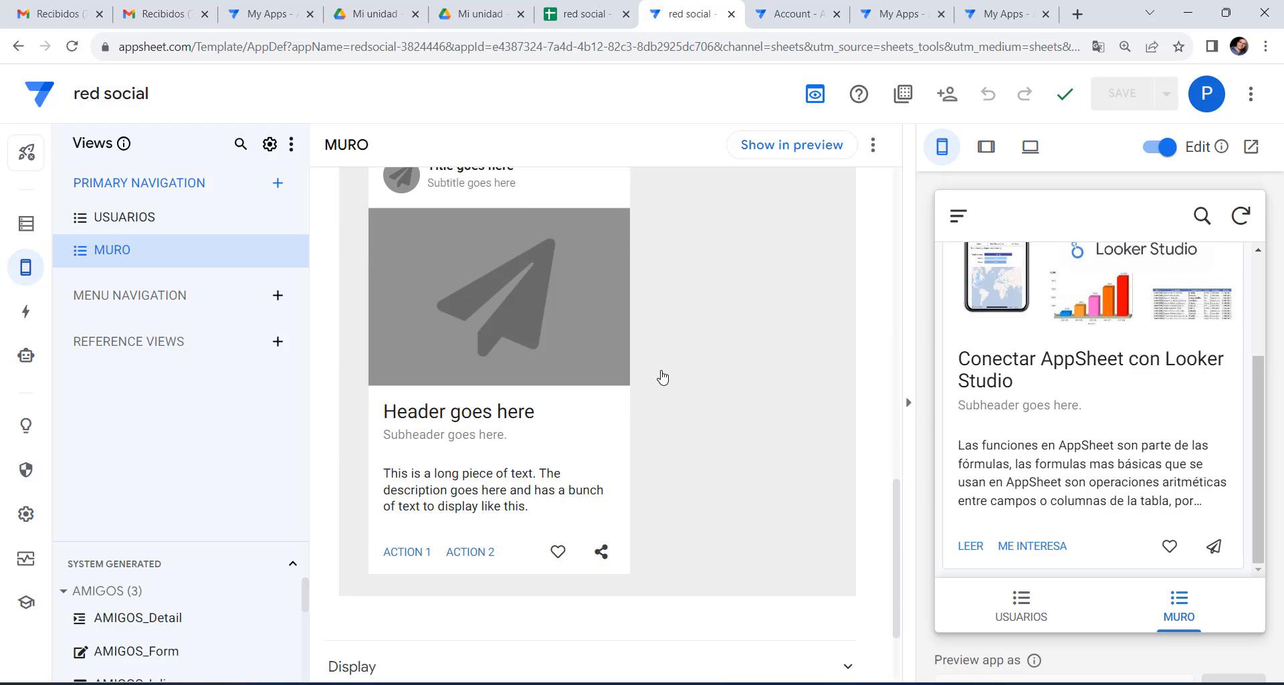
pyautogui.click(601, 551)
pyautogui.click(697, 357)
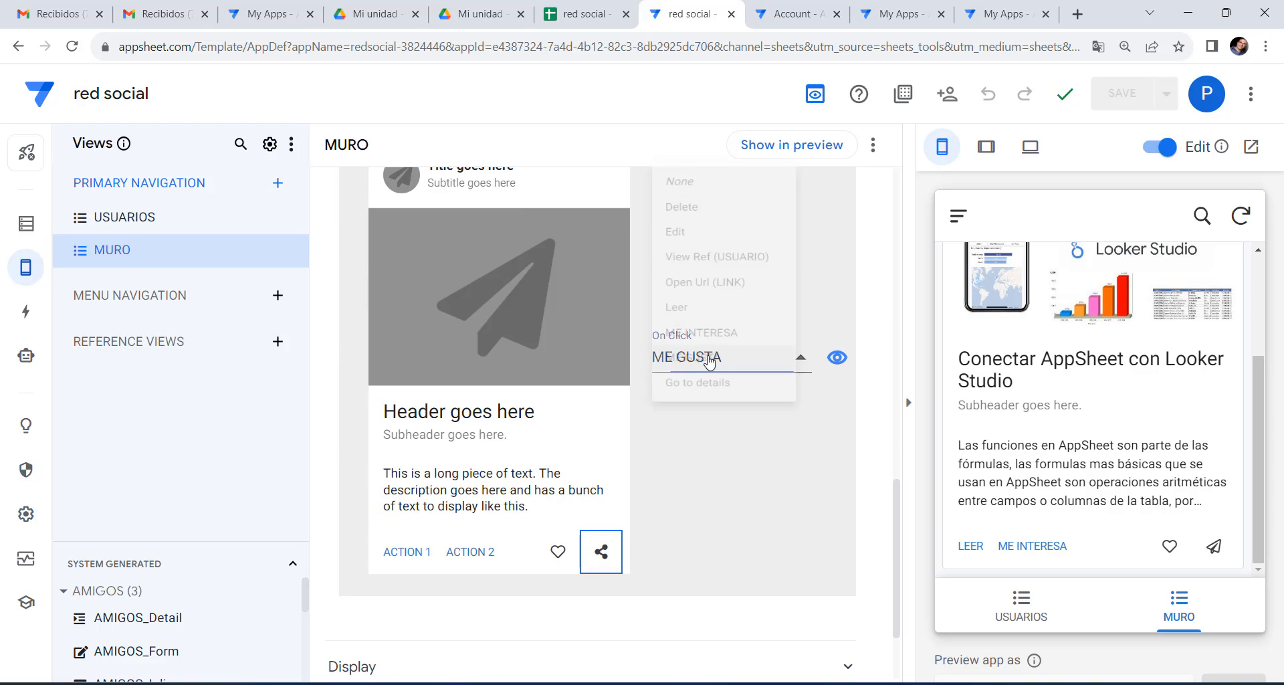
pyautogui.click(696, 327)
pyautogui.click(706, 361)
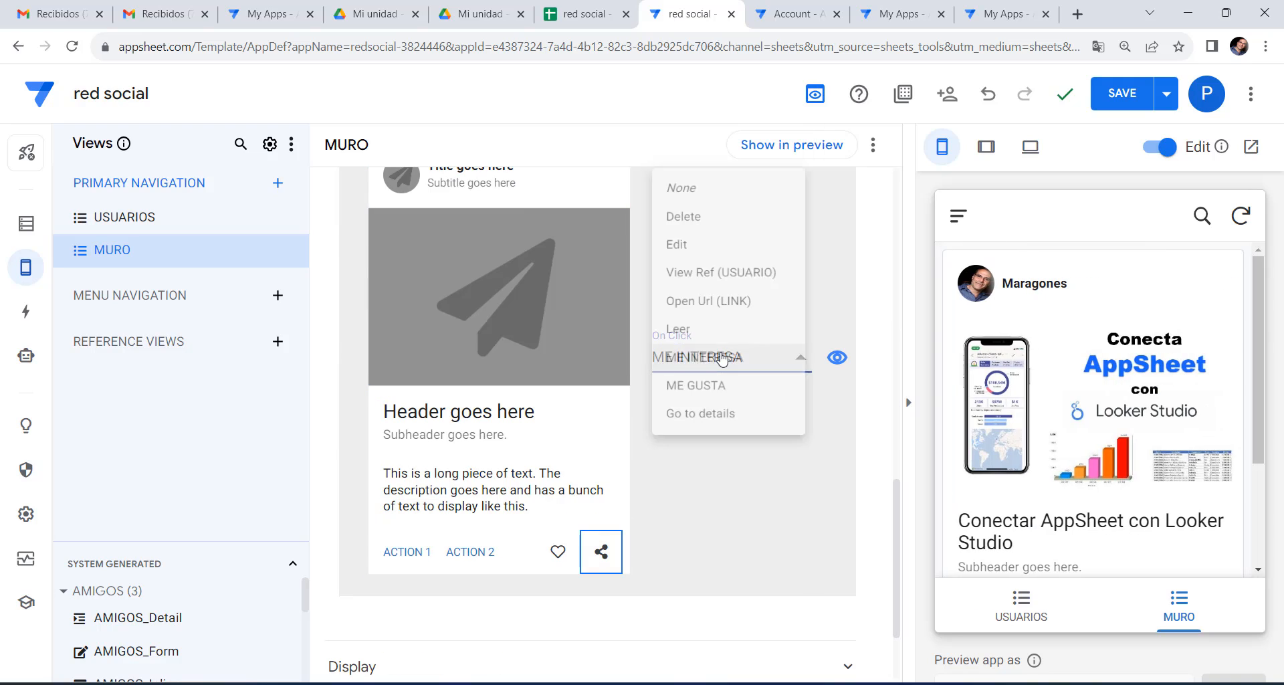
pyautogui.click(711, 387)
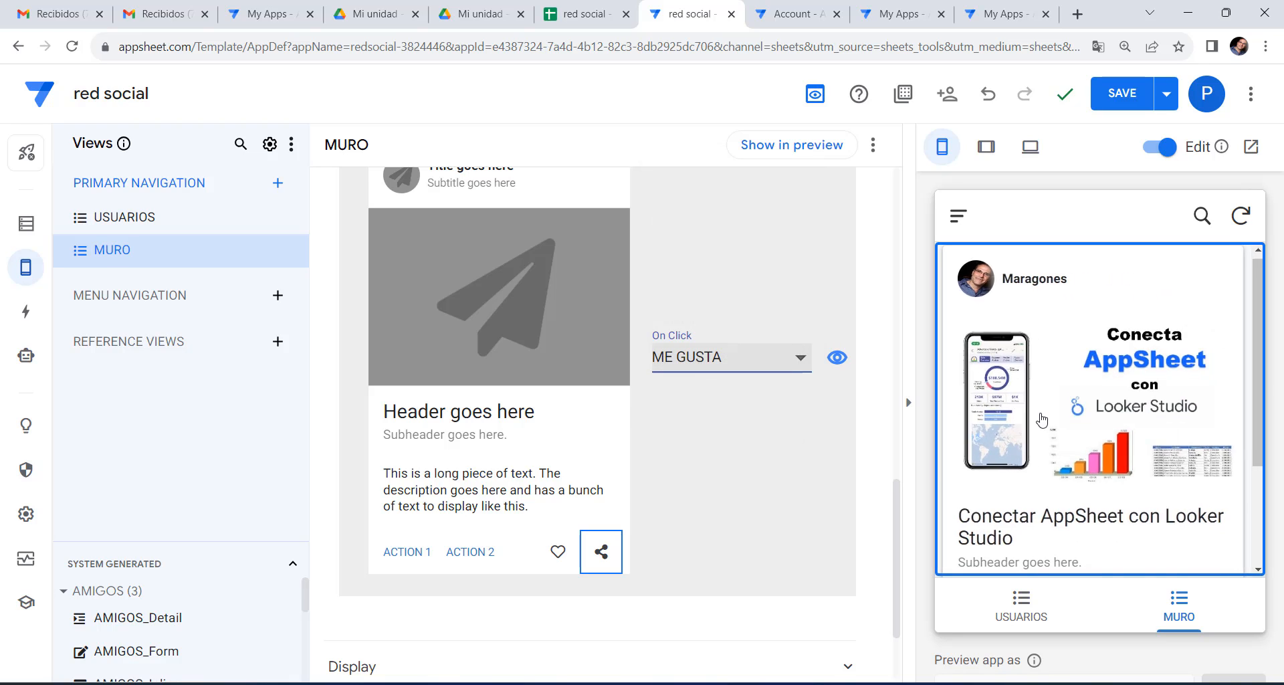
pyautogui.scroll(-2, 1042, 420)
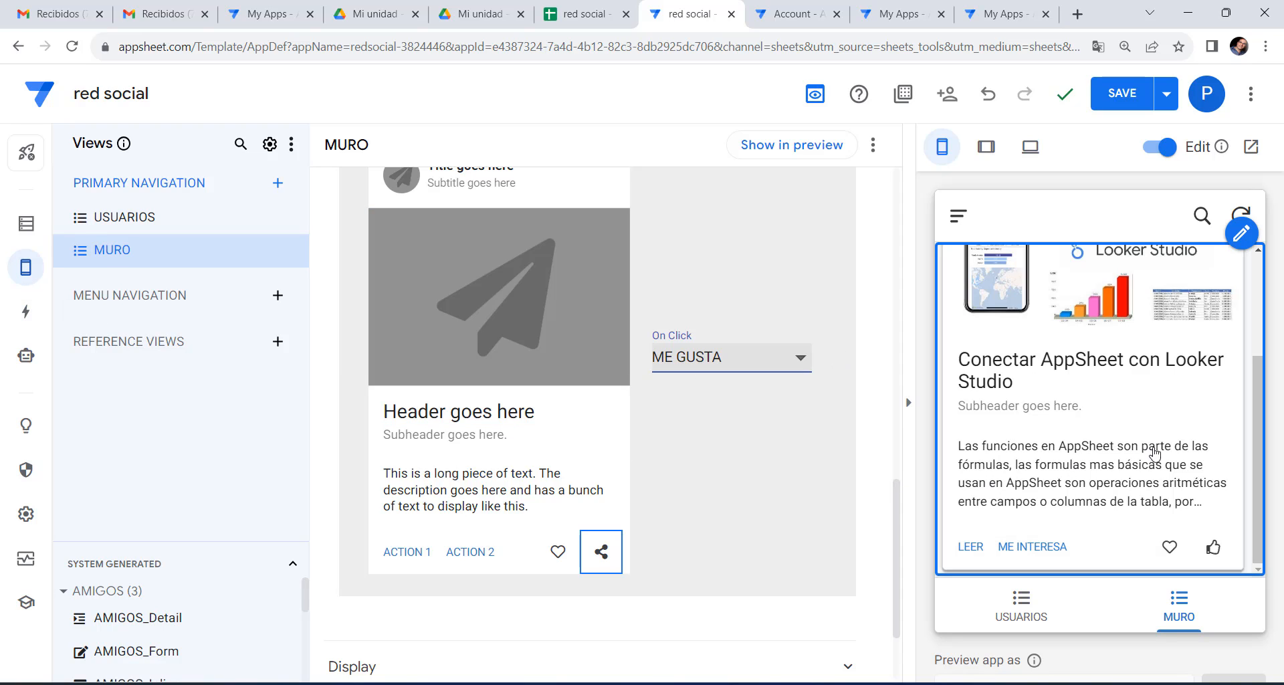
pyautogui.click(969, 553)
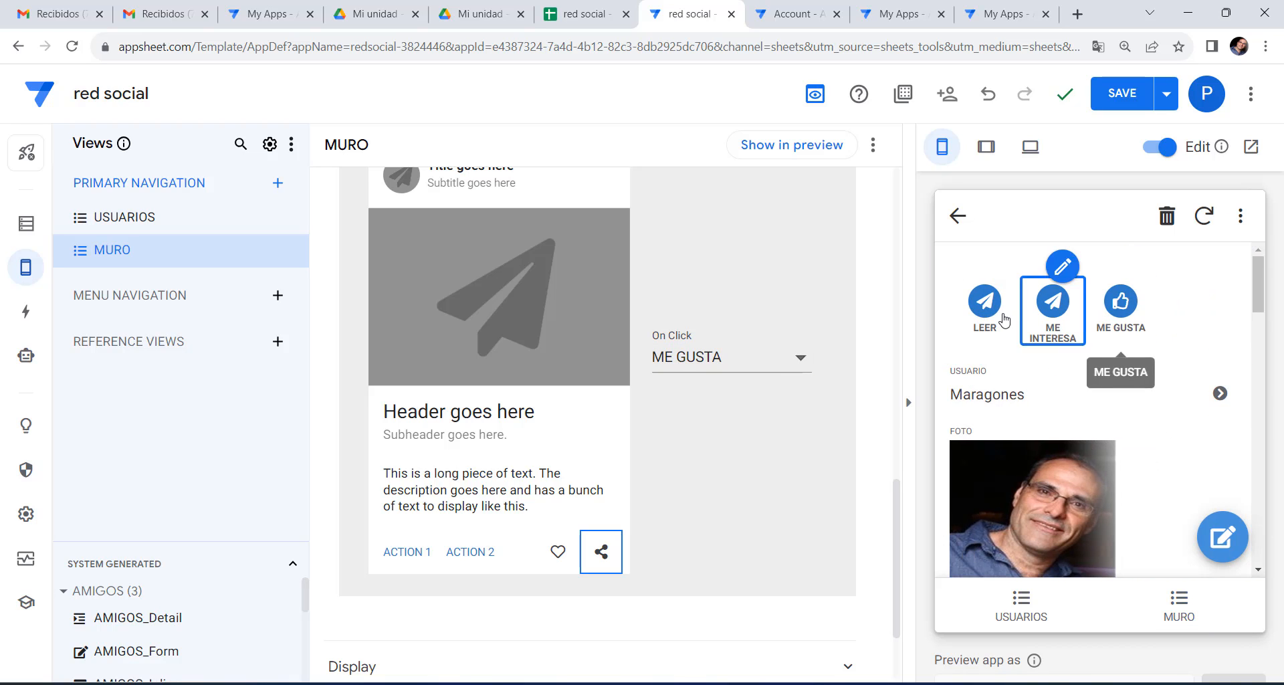
pyautogui.click(25, 311)
pyautogui.click(151, 496)
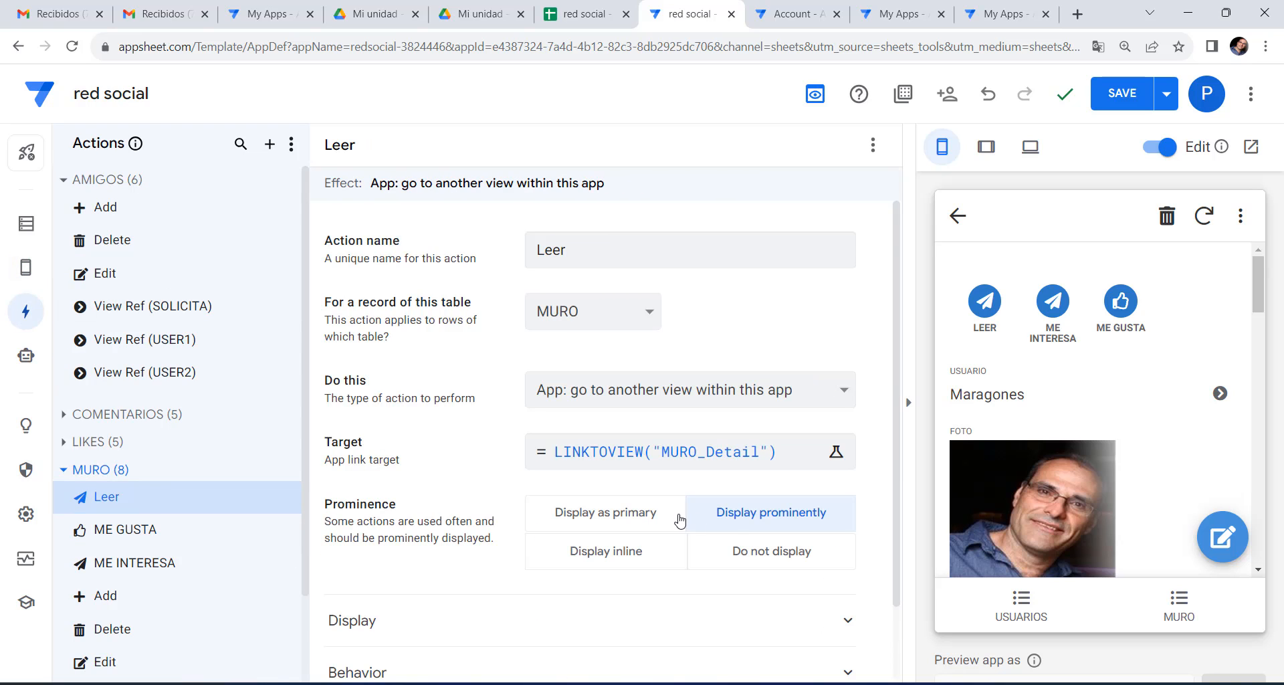
pyautogui.scroll(-1, 775, 515)
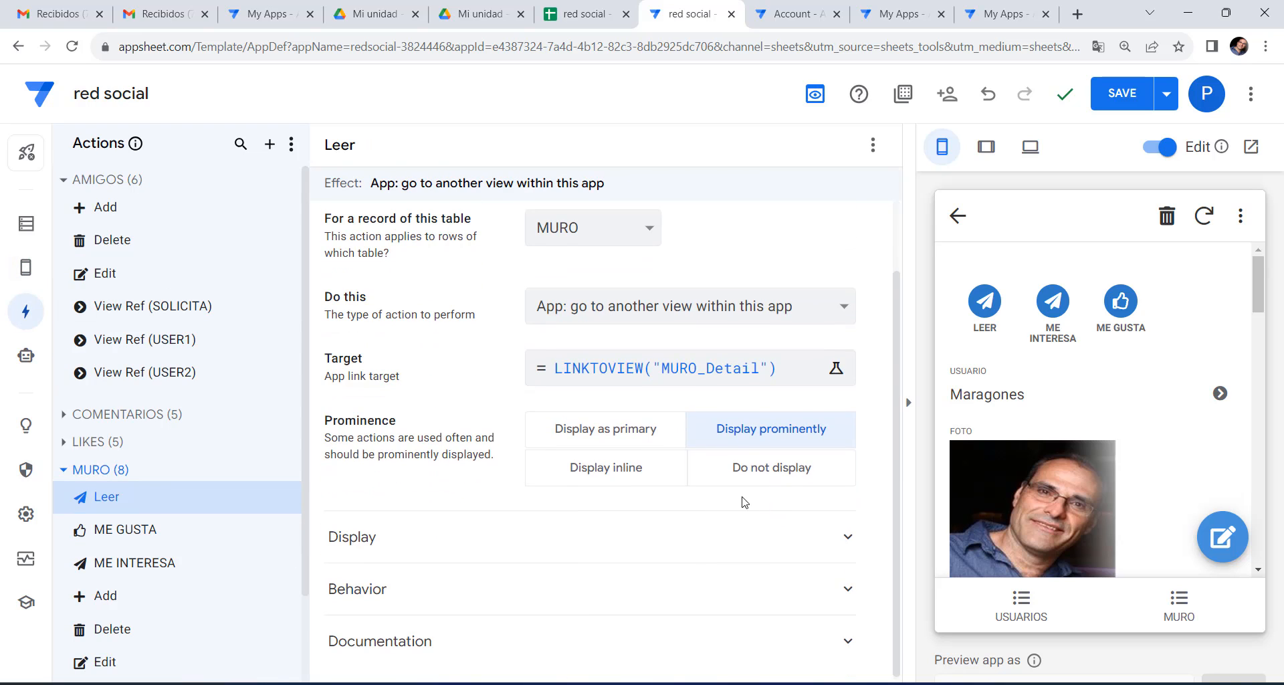
pyautogui.click(573, 545)
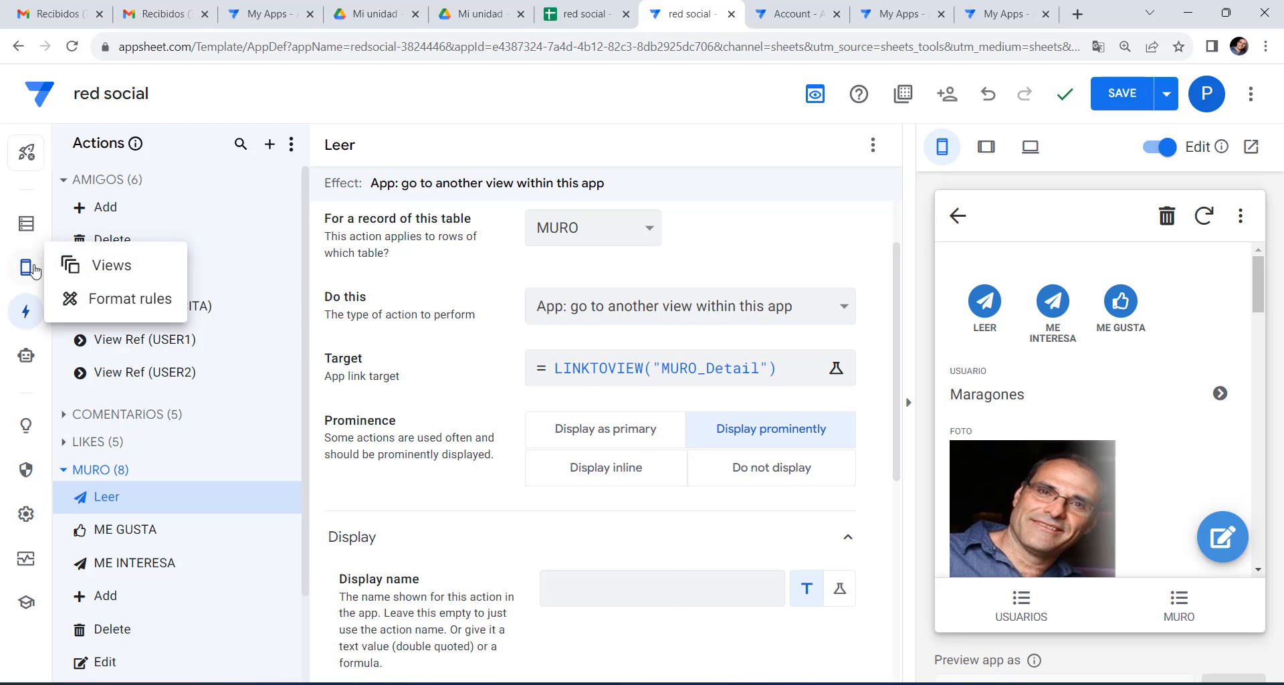
pyautogui.click(107, 261)
pyautogui.scroll(-12, 625, 404)
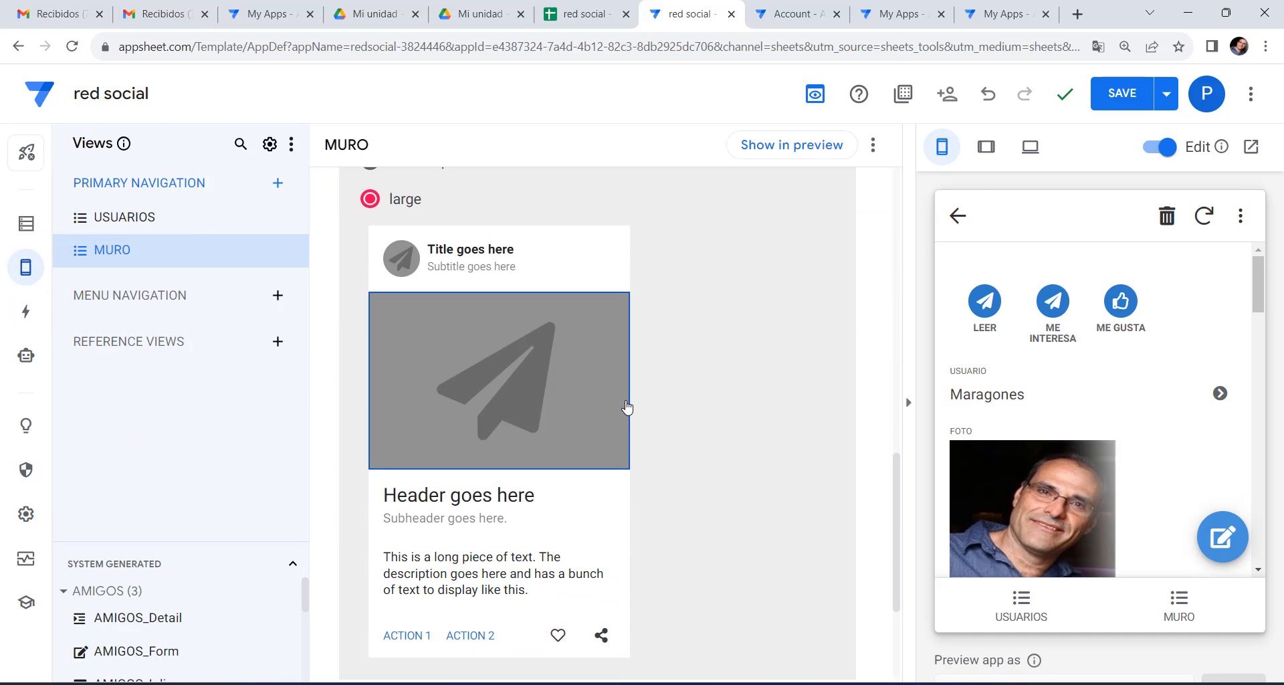
pyautogui.scroll(-3, 1033, 355)
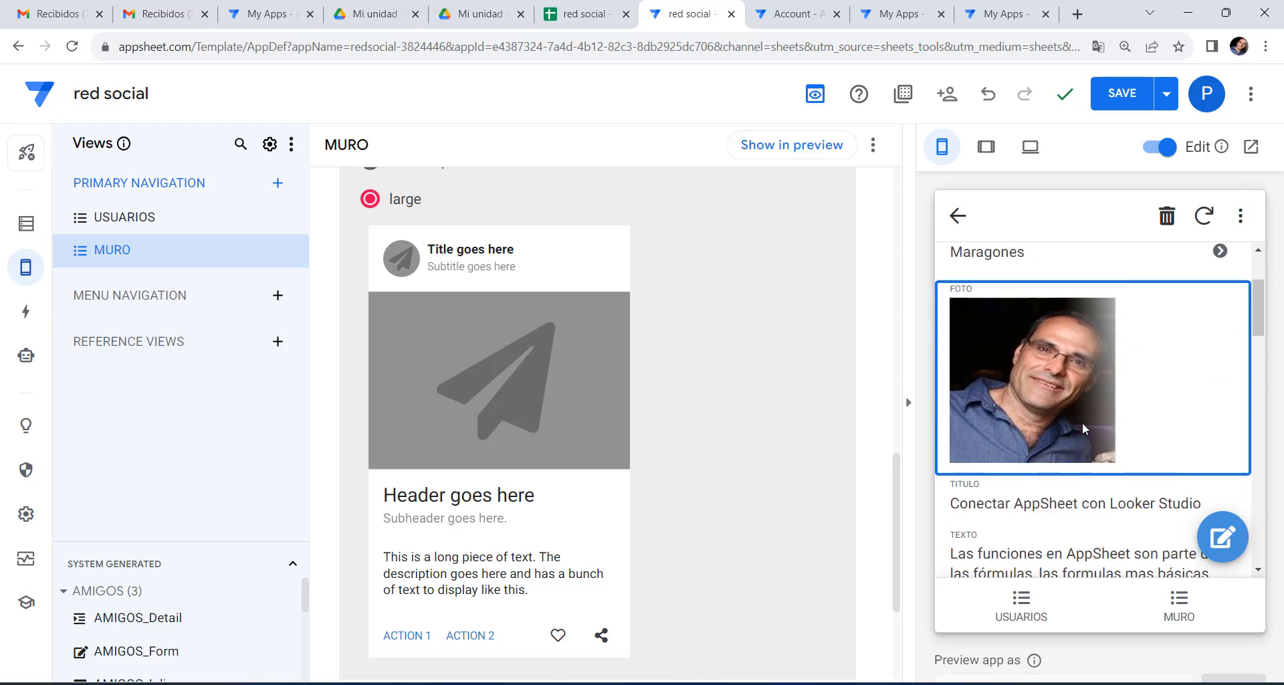
pyautogui.click(957, 216)
# View the Looker Studio post in the preview, return to the MURO list, and bring up the Leer action settings.
pyautogui.click(1181, 605)
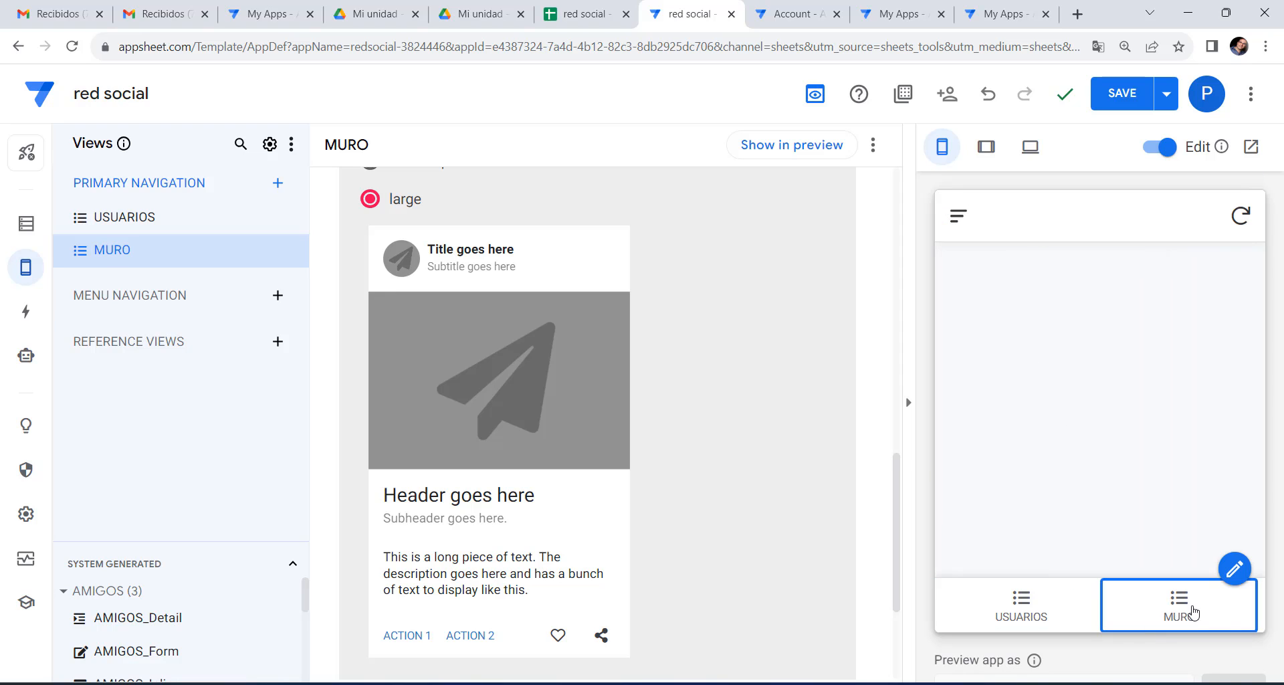
pyautogui.click(970, 547)
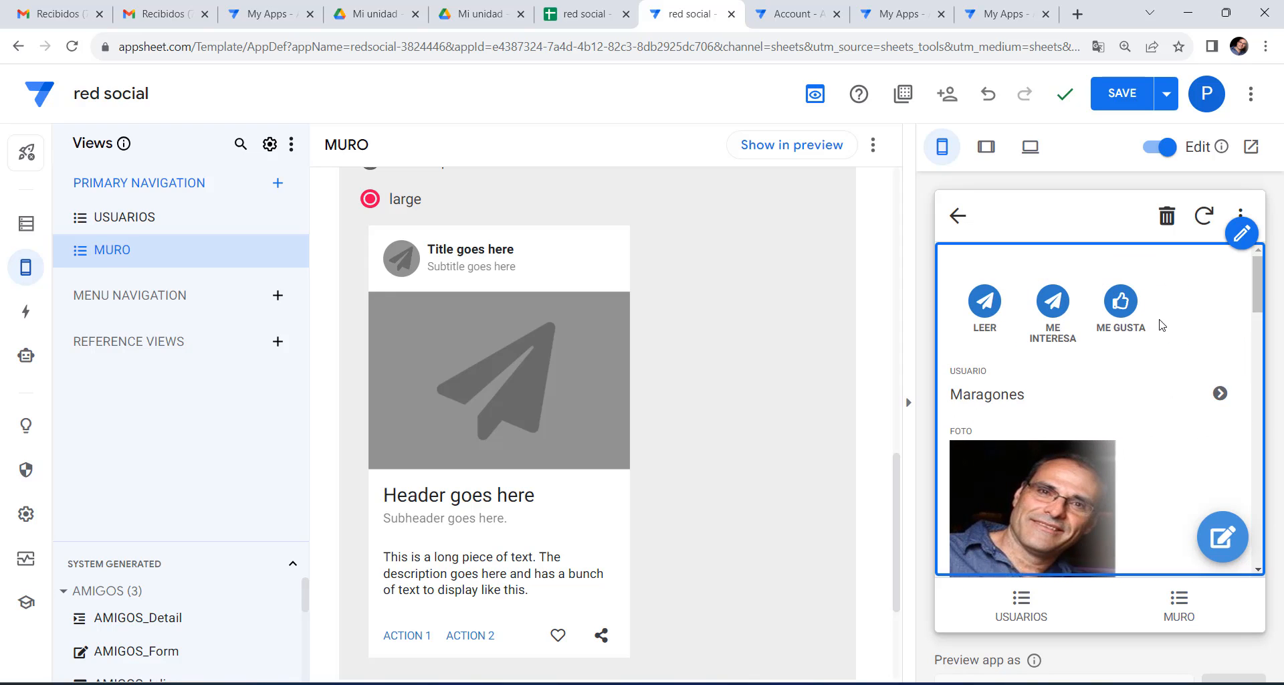
pyautogui.click(958, 216)
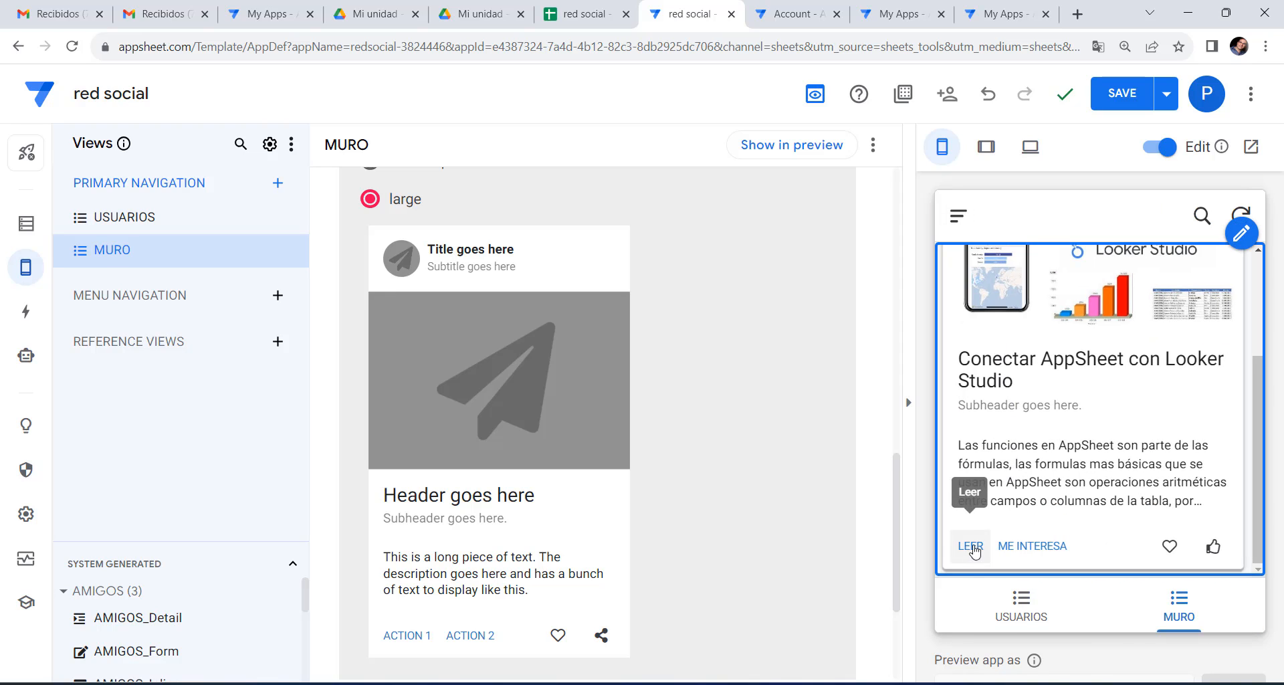
pyautogui.click(38, 318)
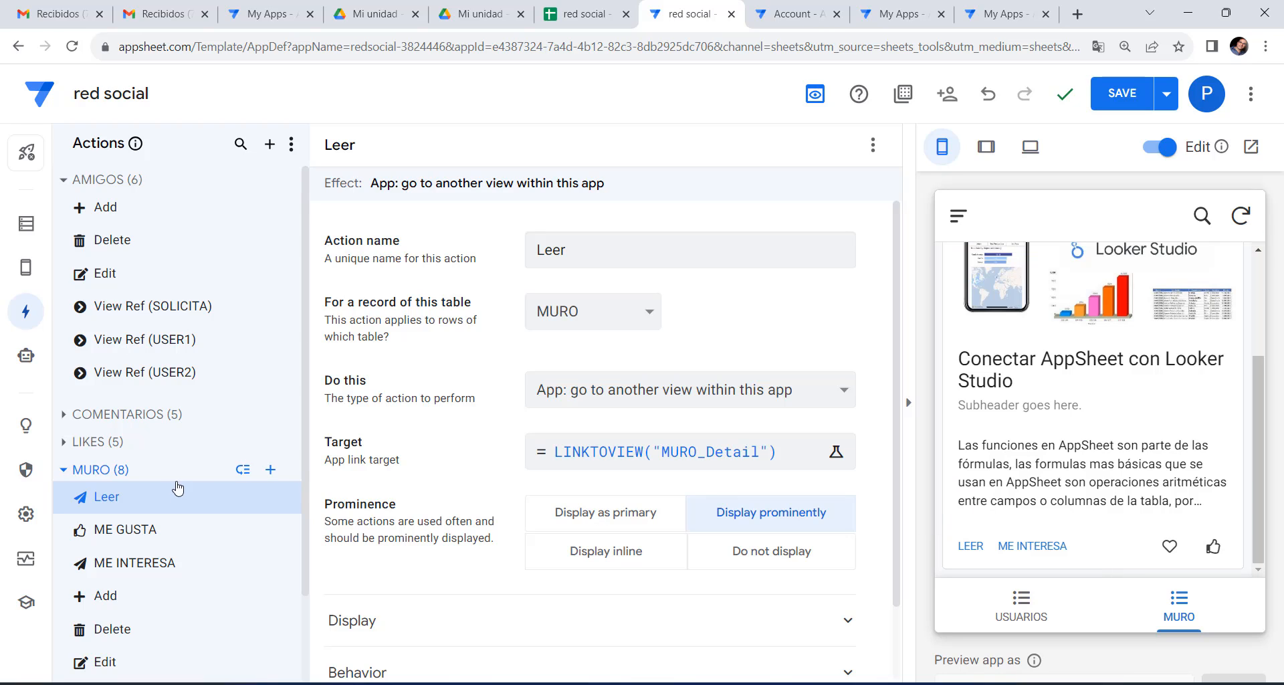
# Change the Leer action's prominence to Display inline, check a post's detail, and save.
pyautogui.click(600, 561)
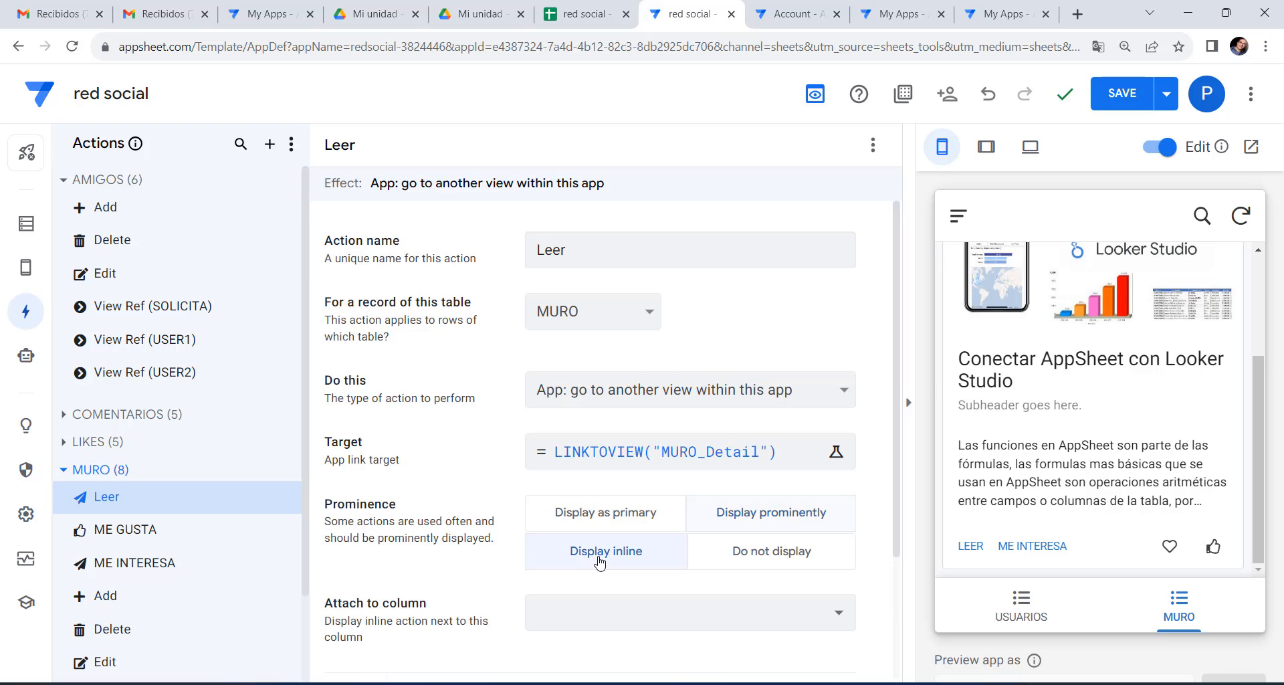
pyautogui.click(968, 548)
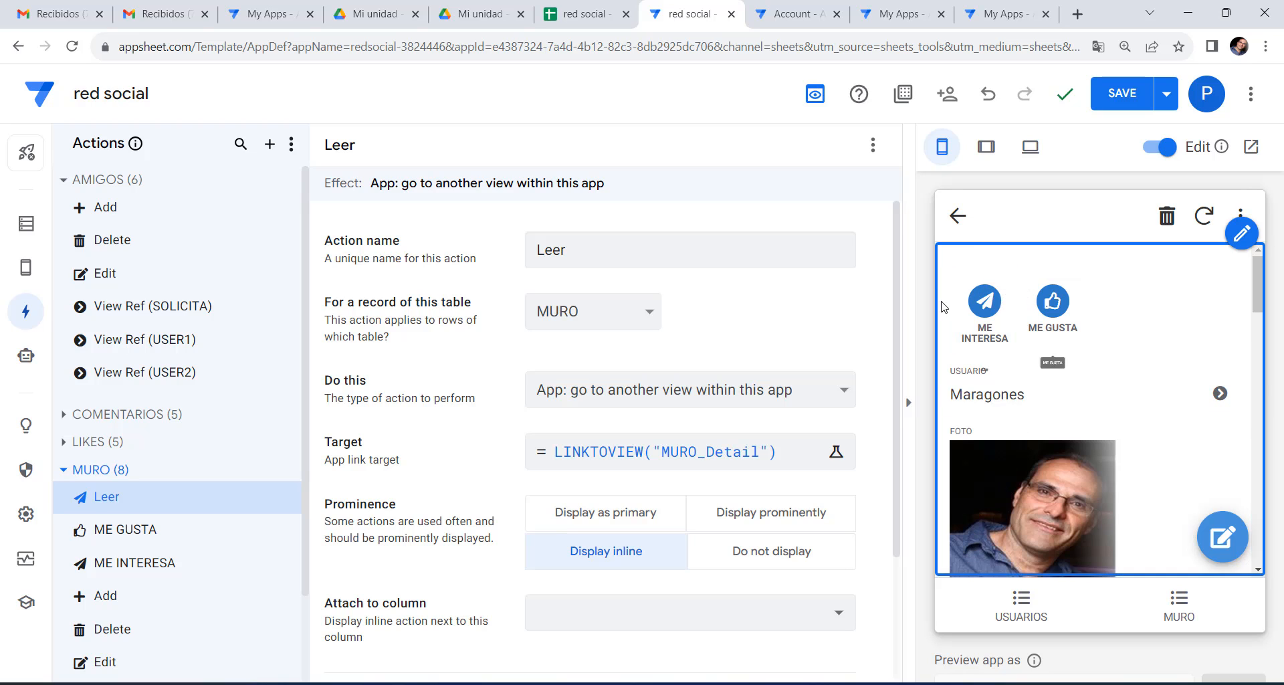
pyautogui.click(1120, 95)
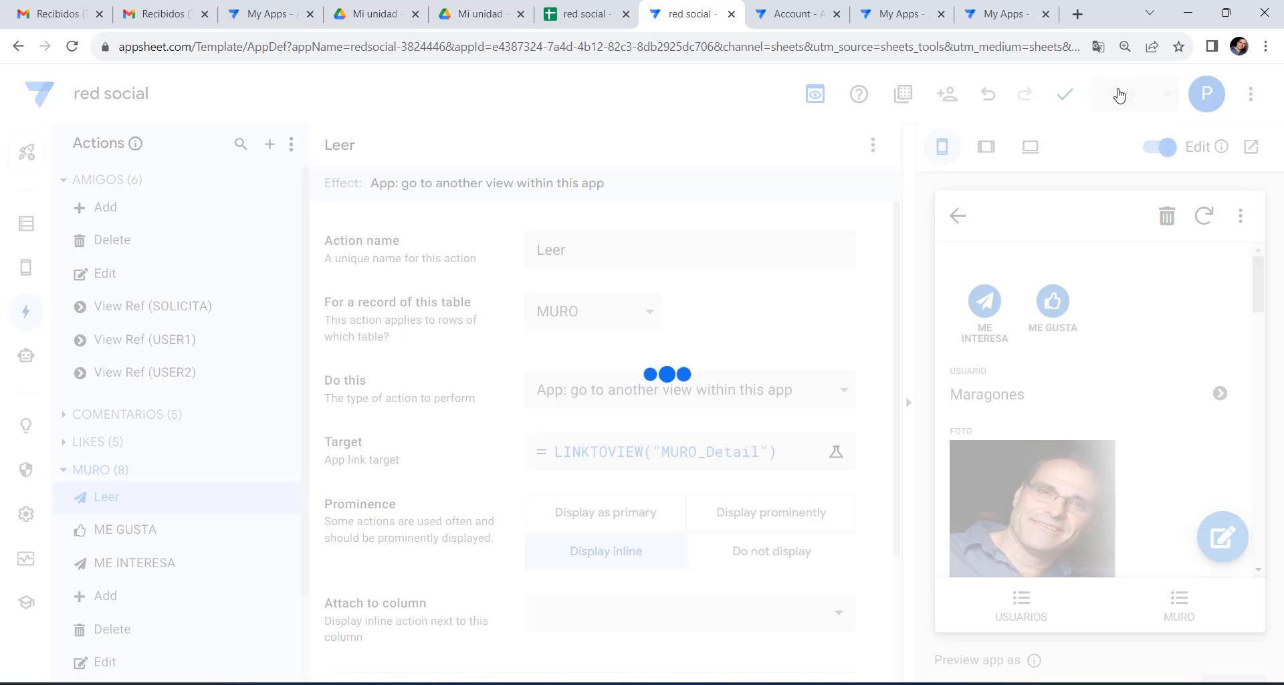
# Test LEER on a MURO card in the preview, go back, and reopen the post's detail.
pyautogui.scroll(-10, 1034, 428)
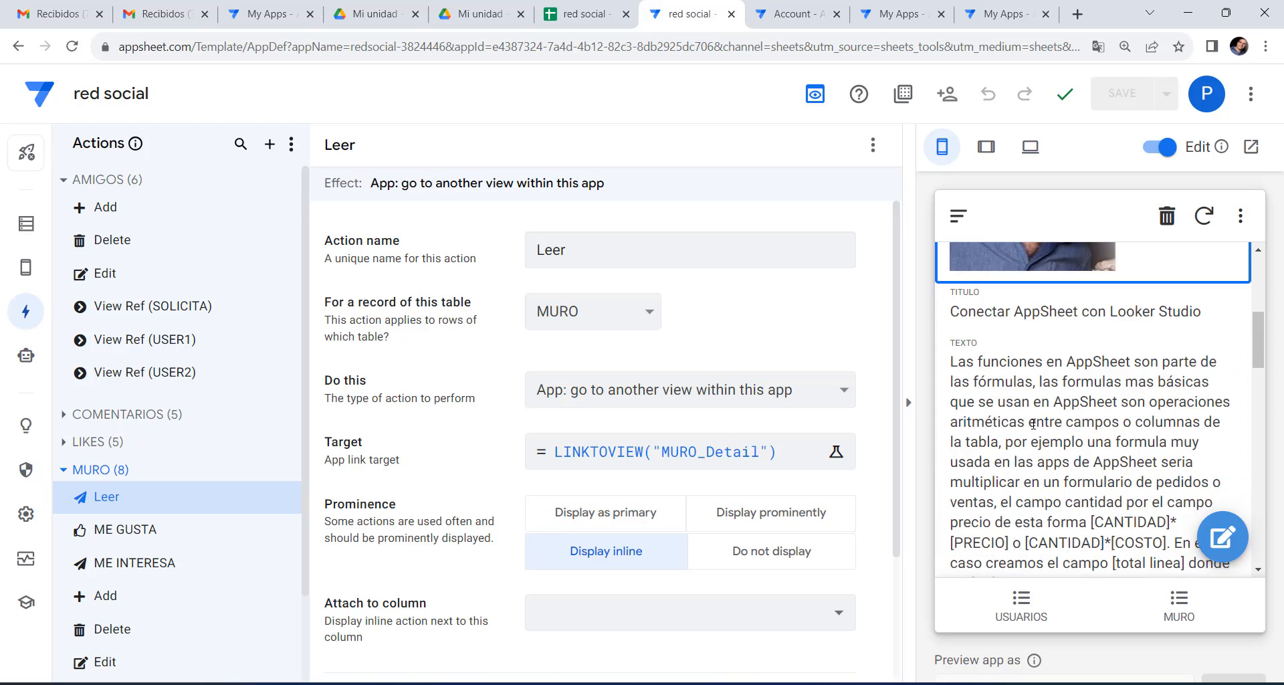
pyautogui.click(1177, 609)
pyautogui.scroll(-3, 1027, 483)
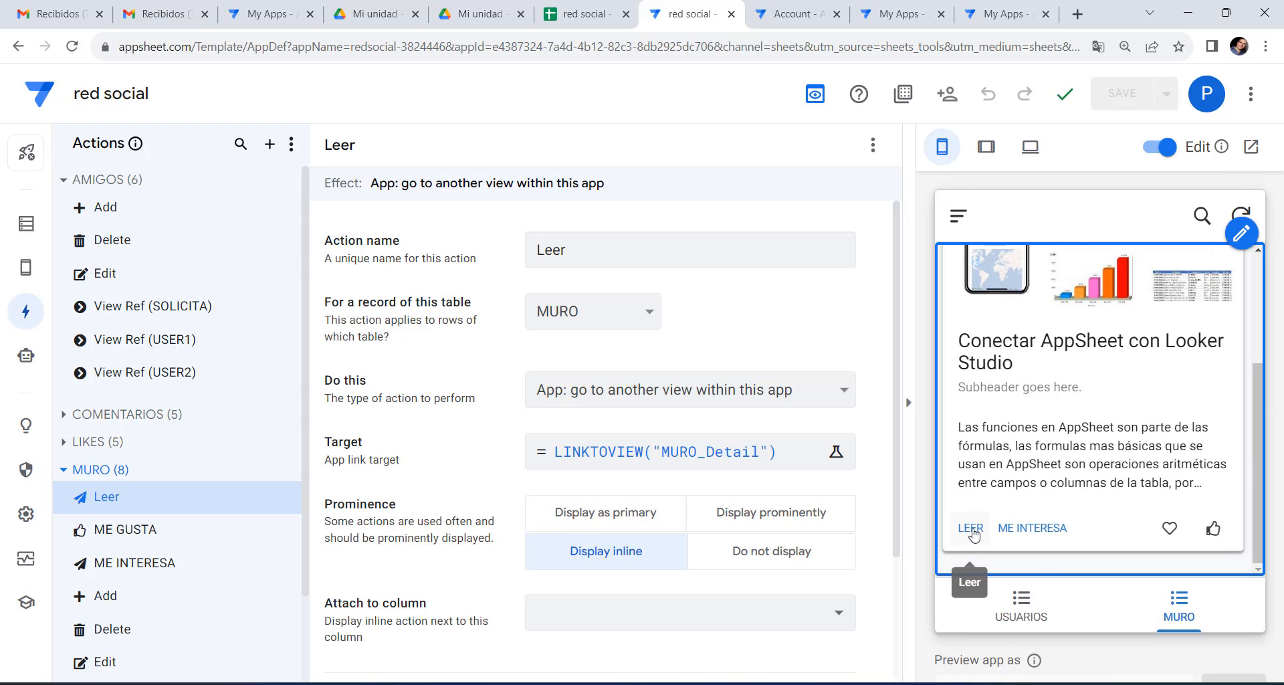
pyautogui.click(971, 532)
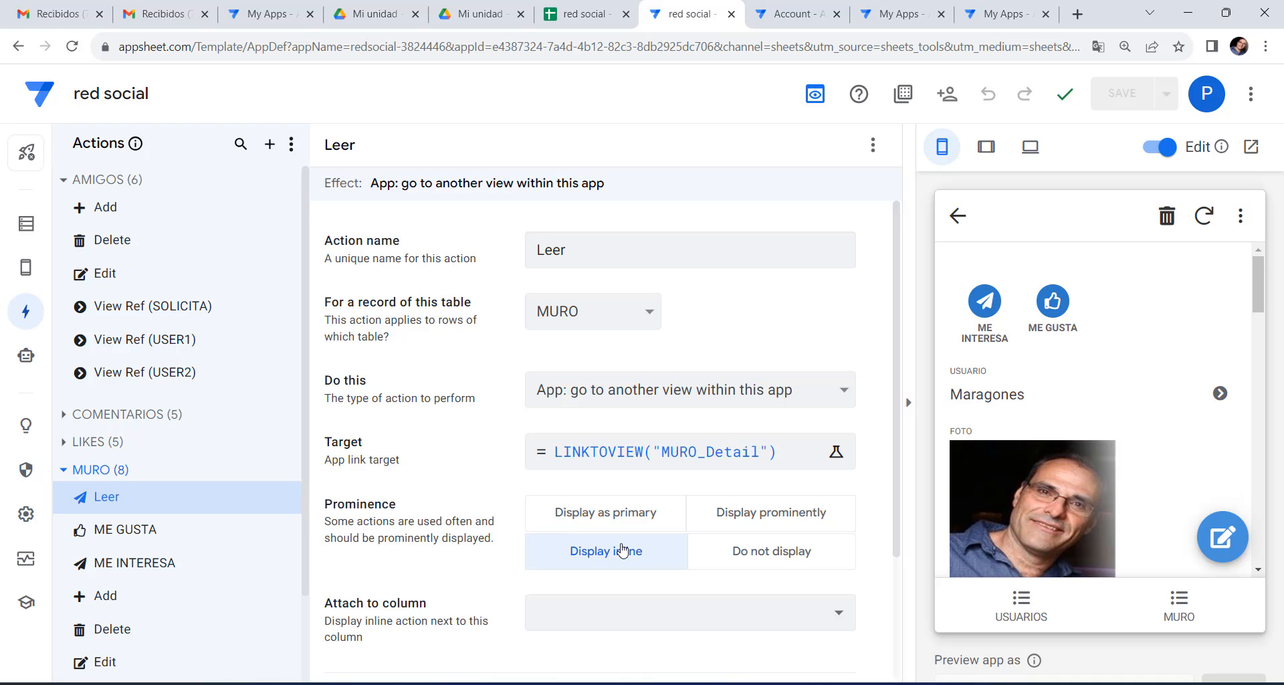
pyautogui.scroll(-2, 622, 549)
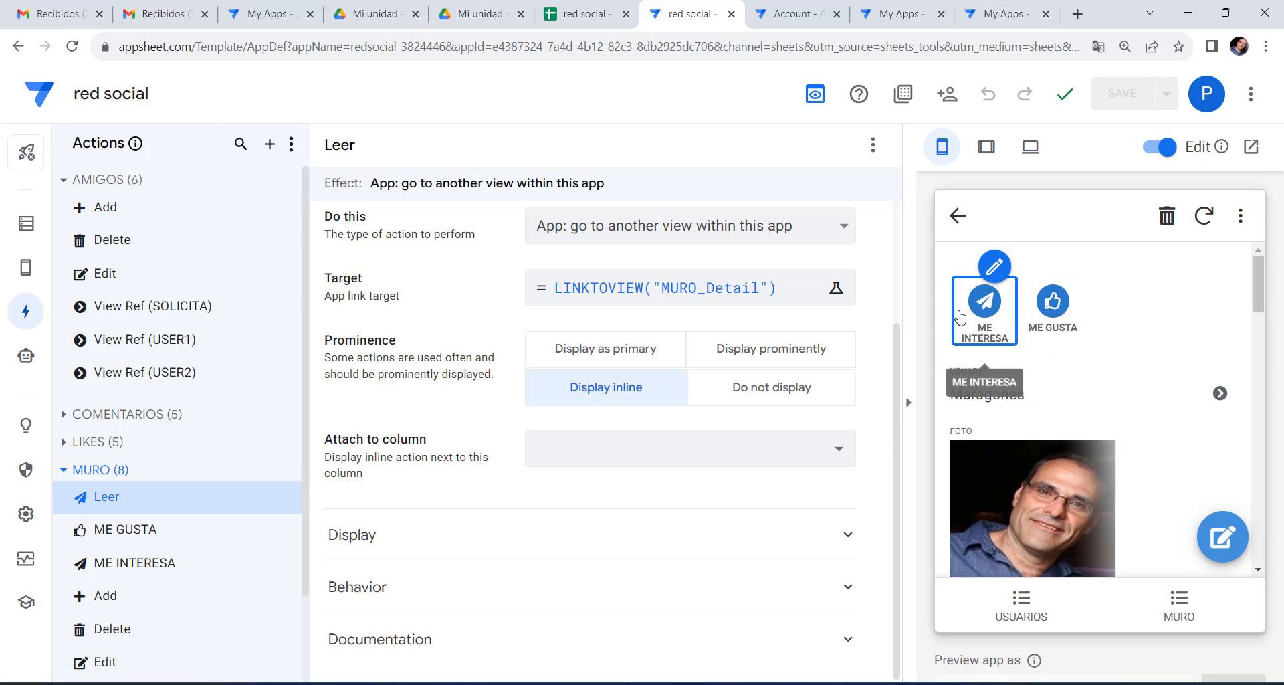
pyautogui.click(951, 229)
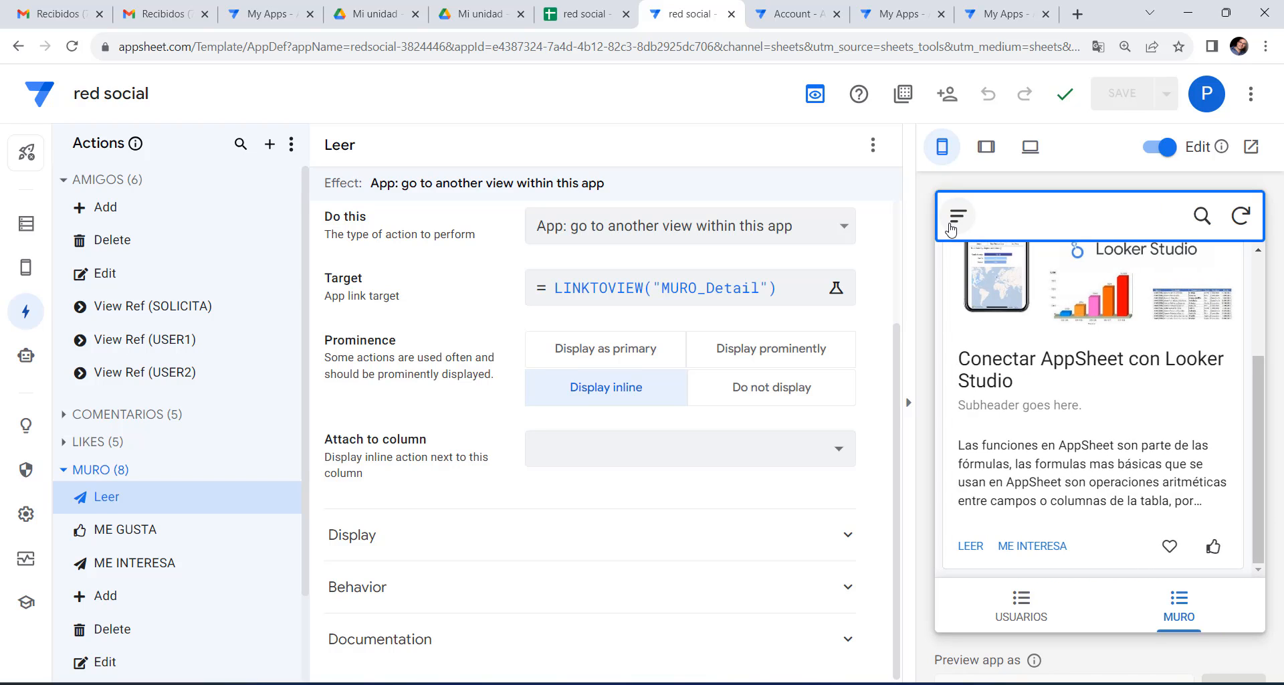
pyautogui.click(973, 547)
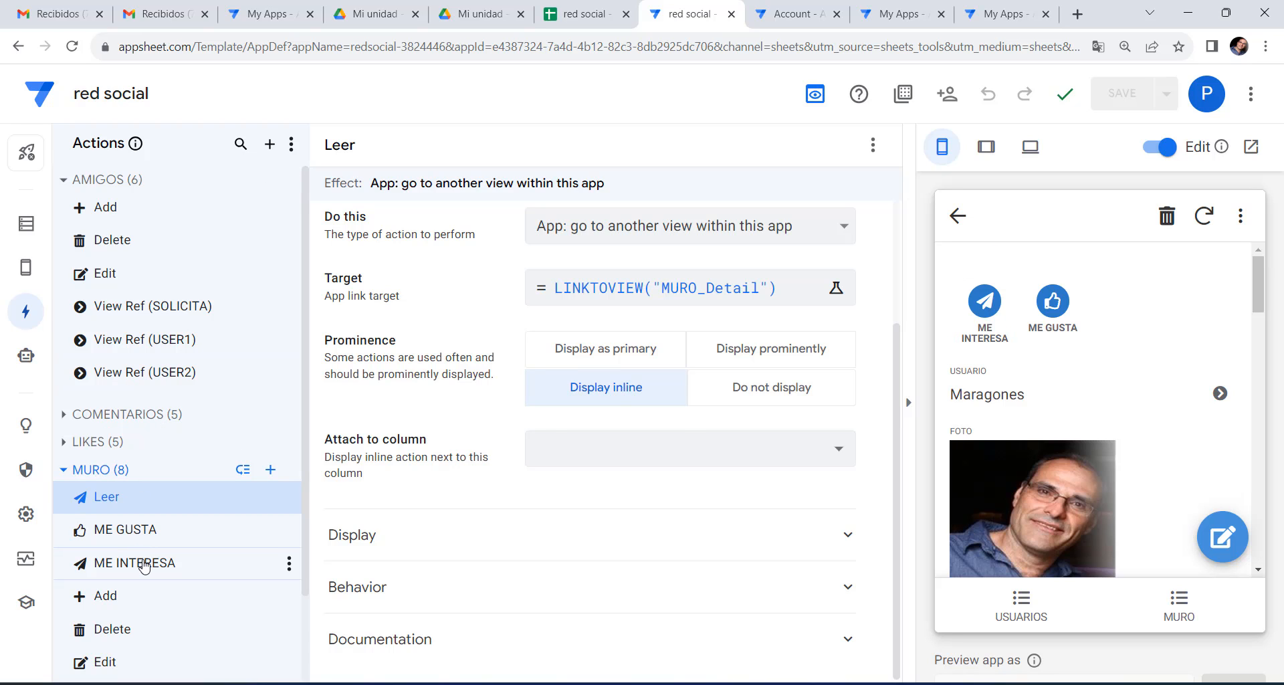
# Give the ME INTERESA action a smiley icon, found by searching 'smi' in Action icon.
pyautogui.click(172, 562)
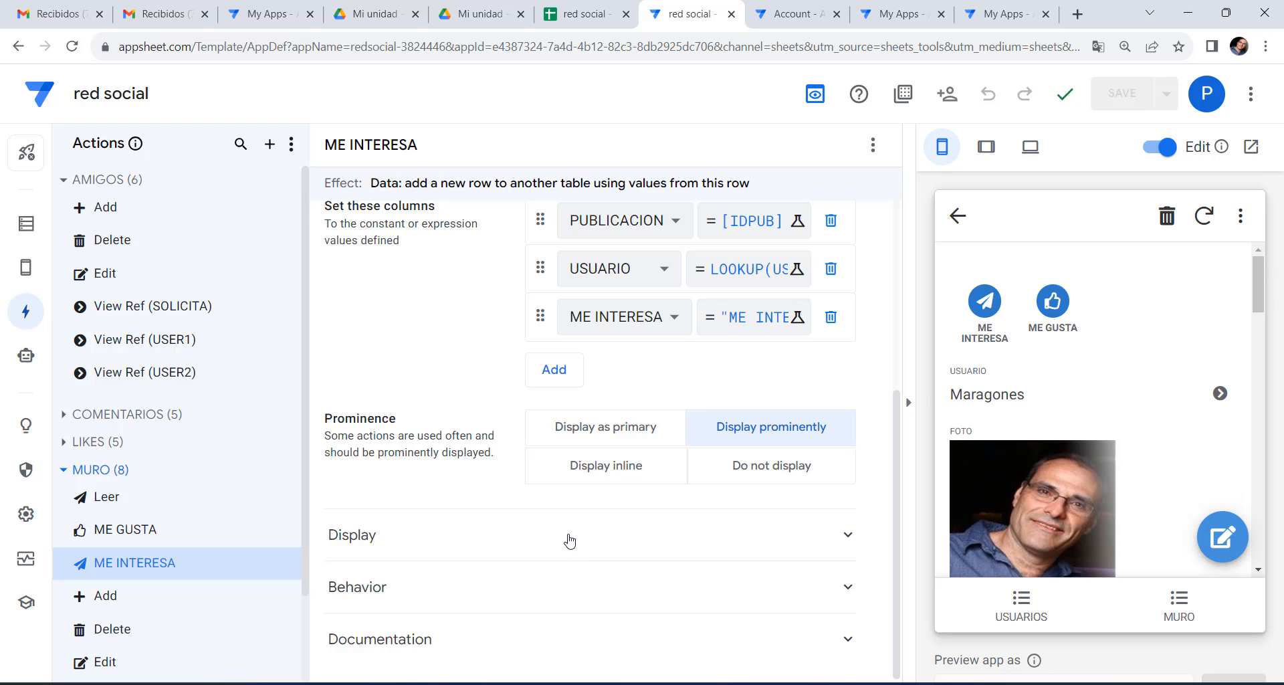
pyautogui.click(565, 535)
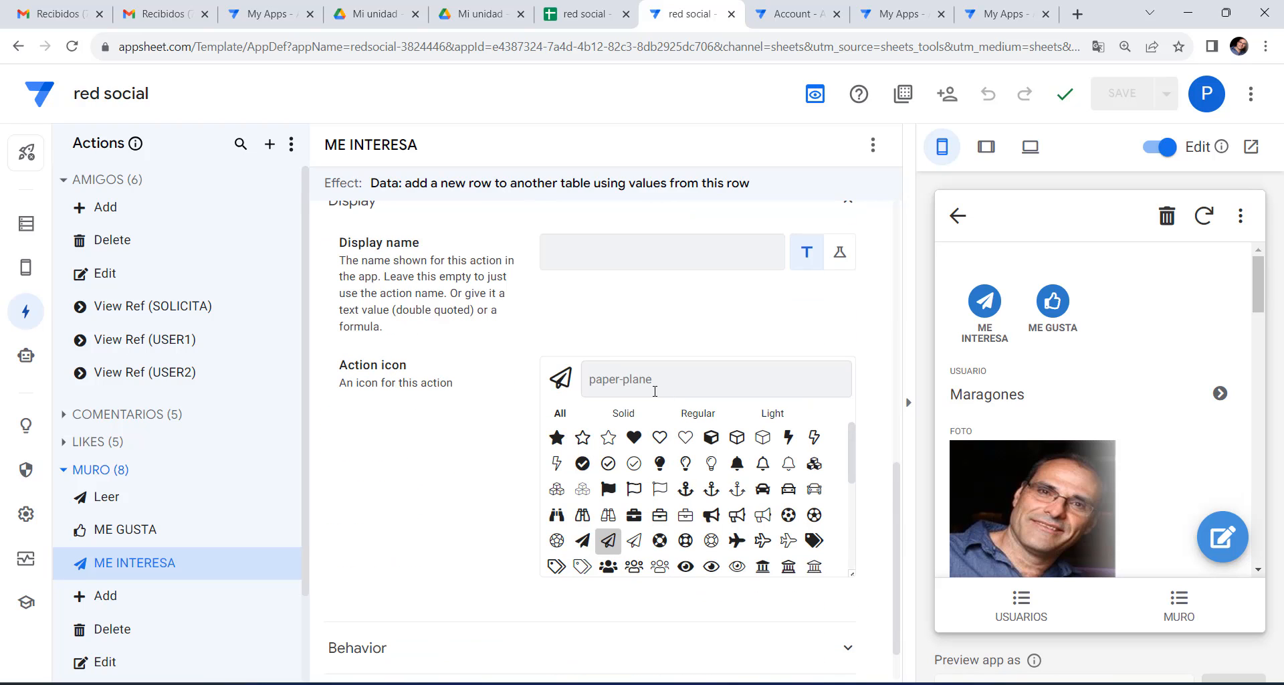
pyautogui.write('smi')
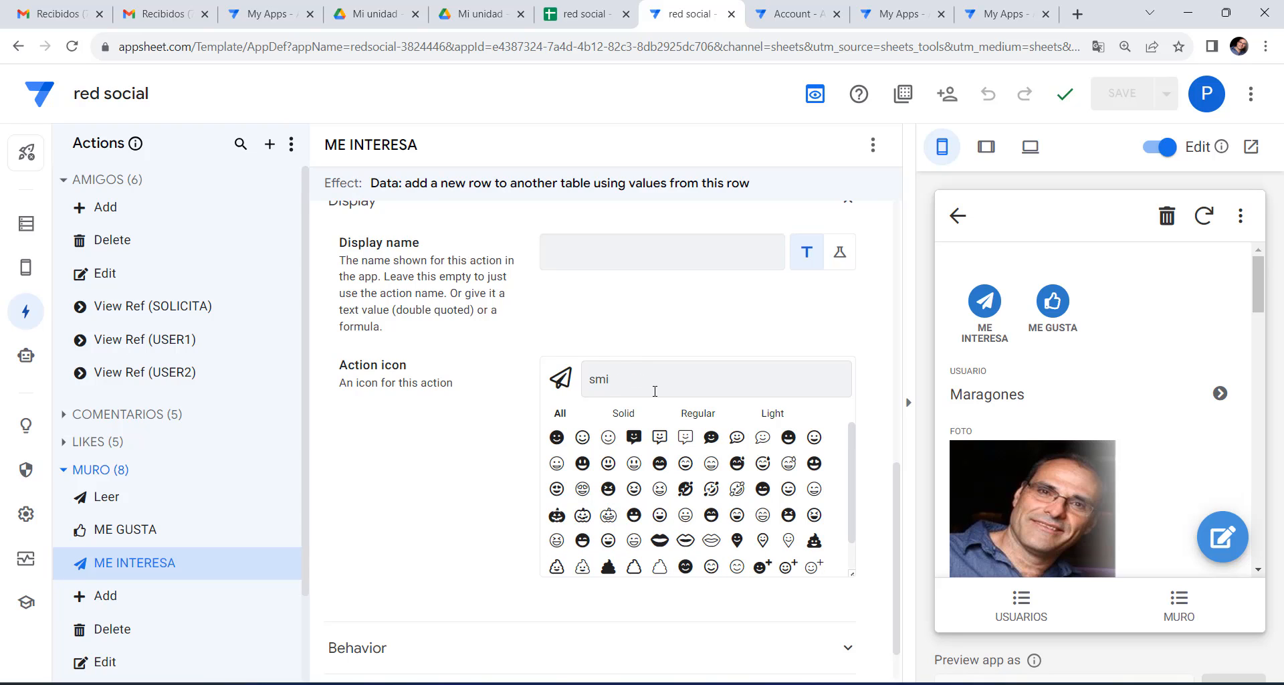
pyautogui.click(557, 437)
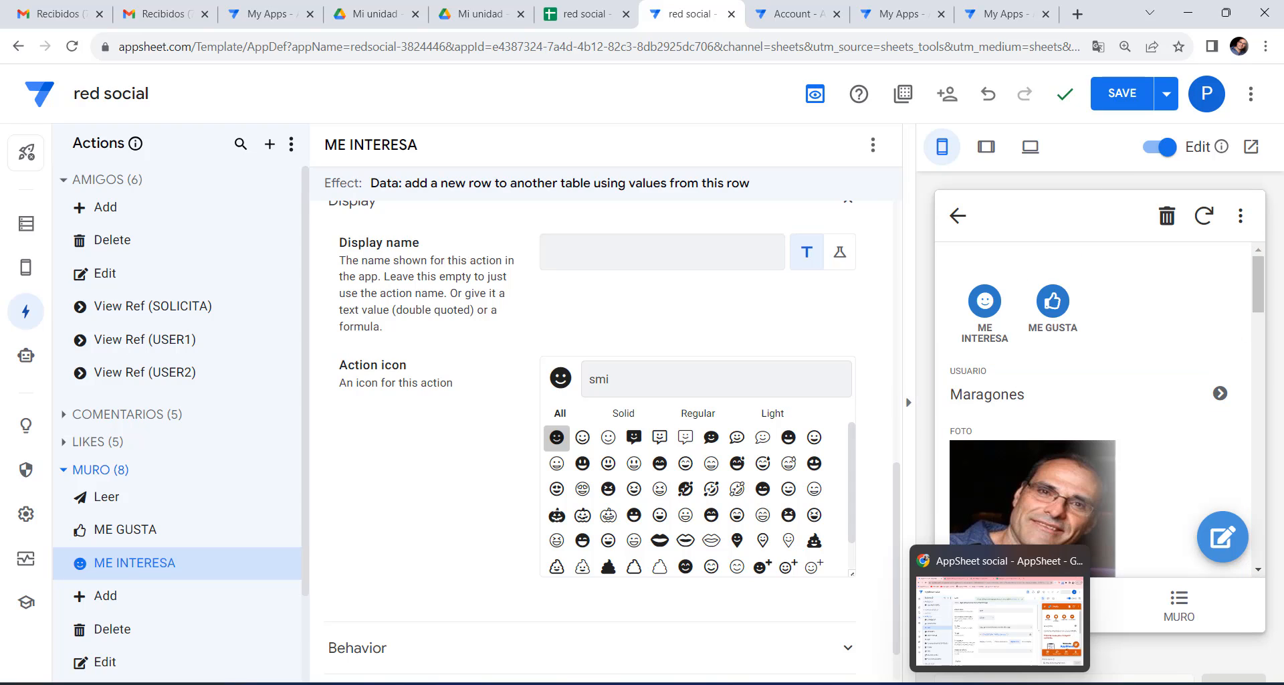
pyautogui.click(999, 684)
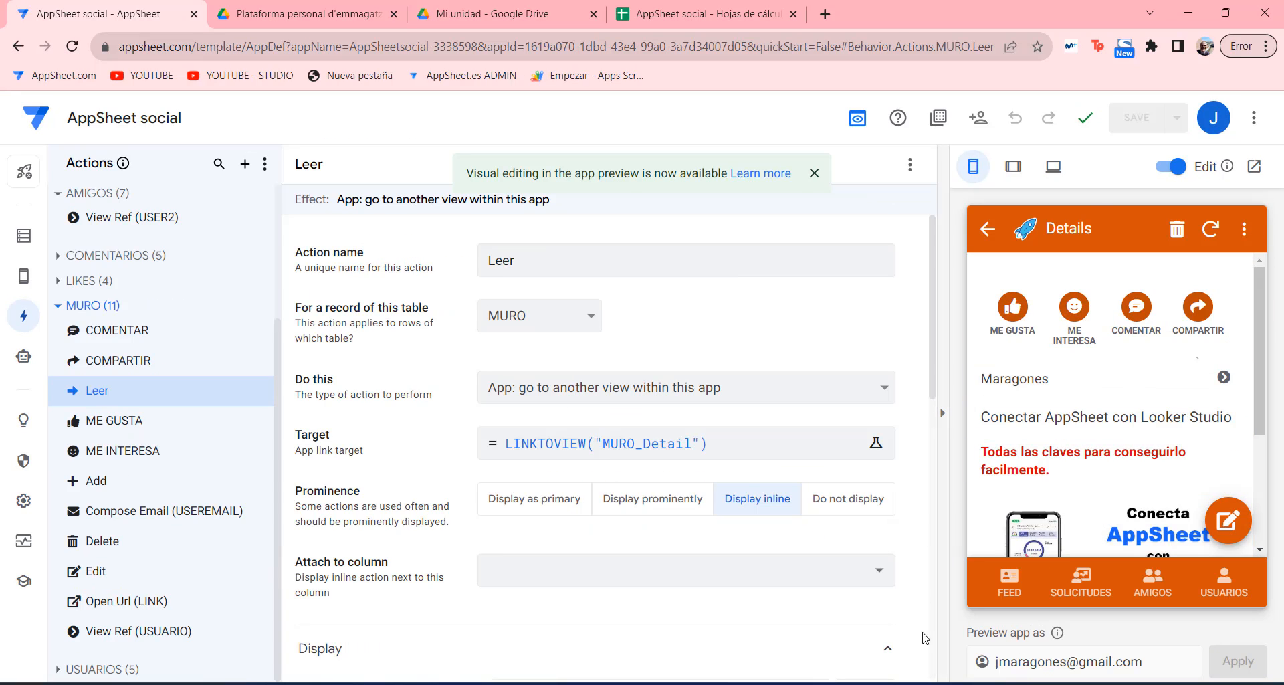
# Copy the COMENTAR action's LINKTOFORM target expression from the AppSheet social app.
pyautogui.click(999, 684)
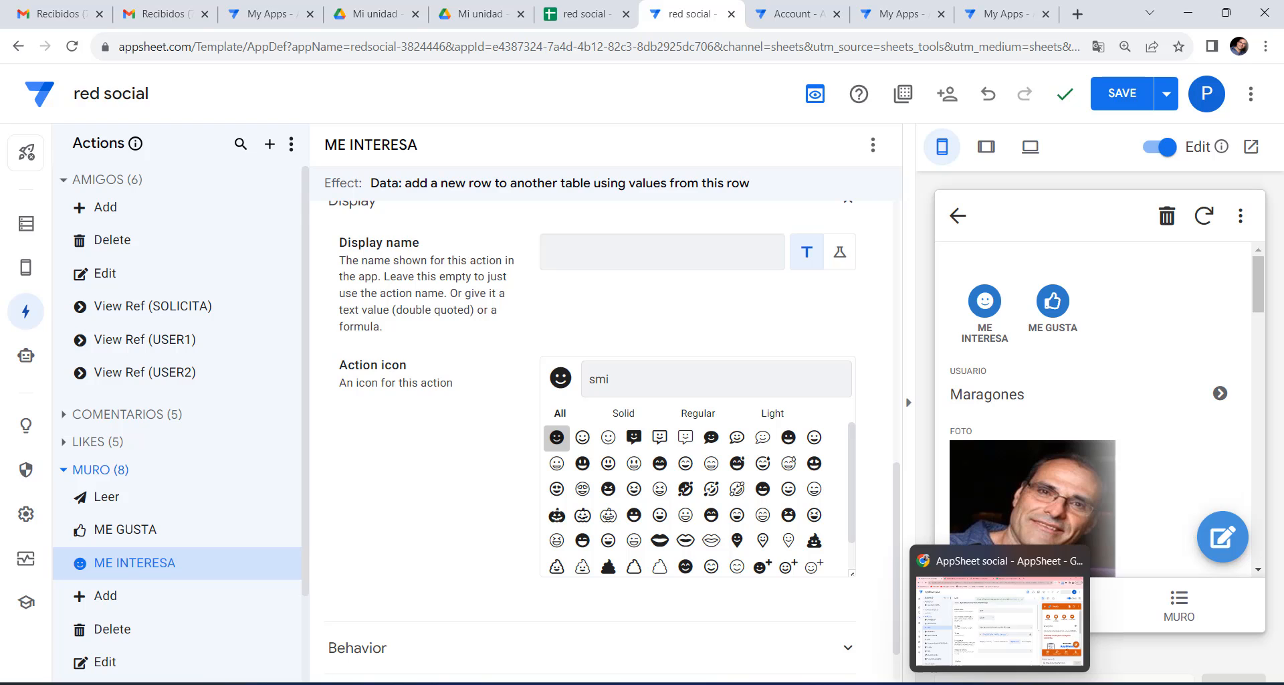
pyautogui.click(999, 683)
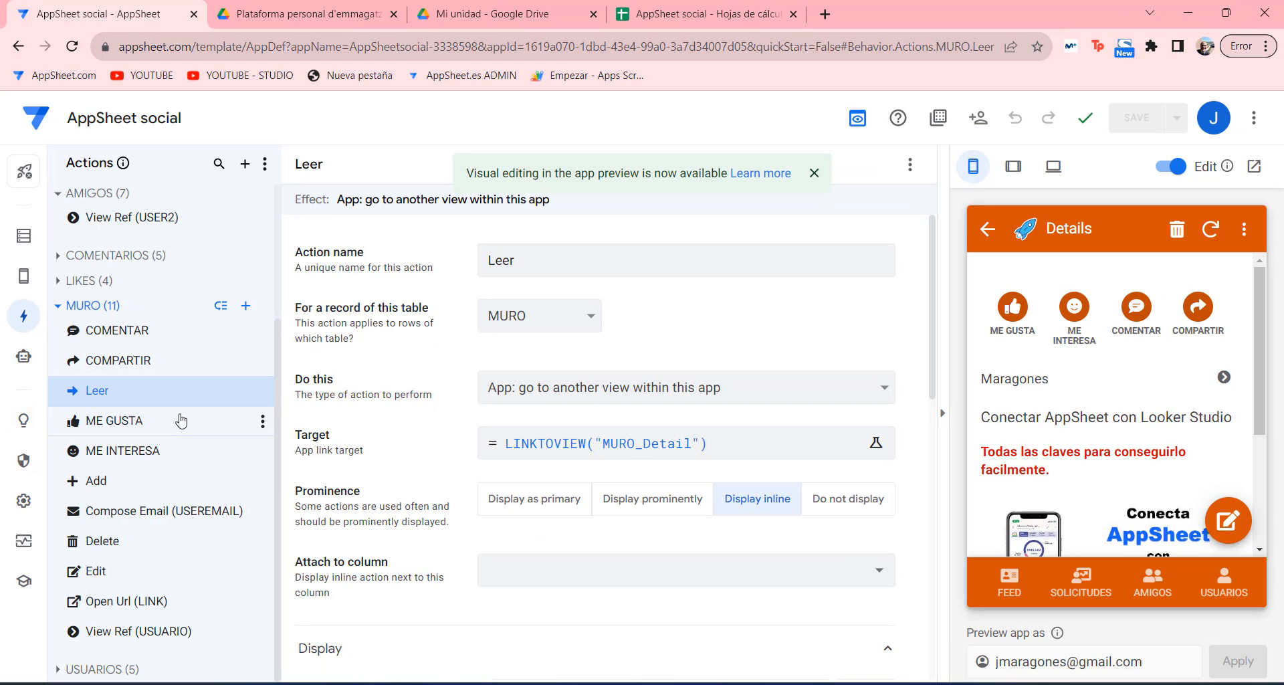
pyautogui.click(137, 332)
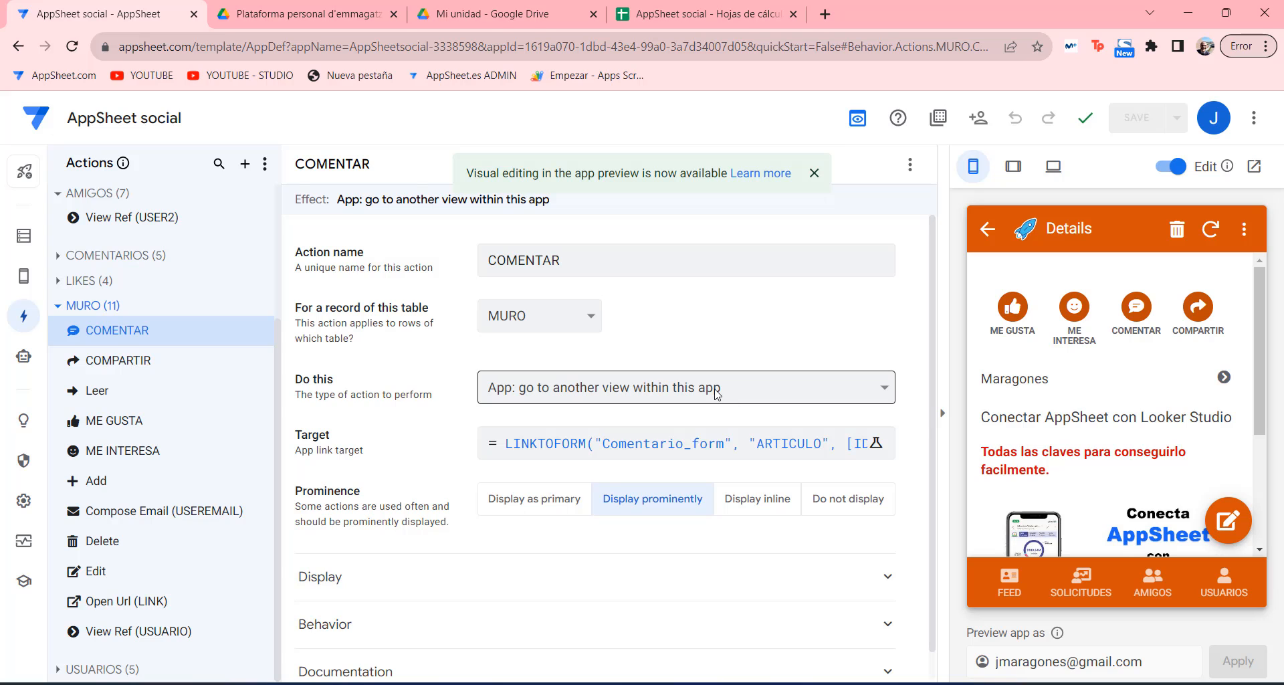
pyautogui.click(596, 445)
pyautogui.click(646, 247)
pyautogui.moveTo(646, 247); pyautogui.dragTo(246, 246)
pyautogui.rightClick(314, 239)
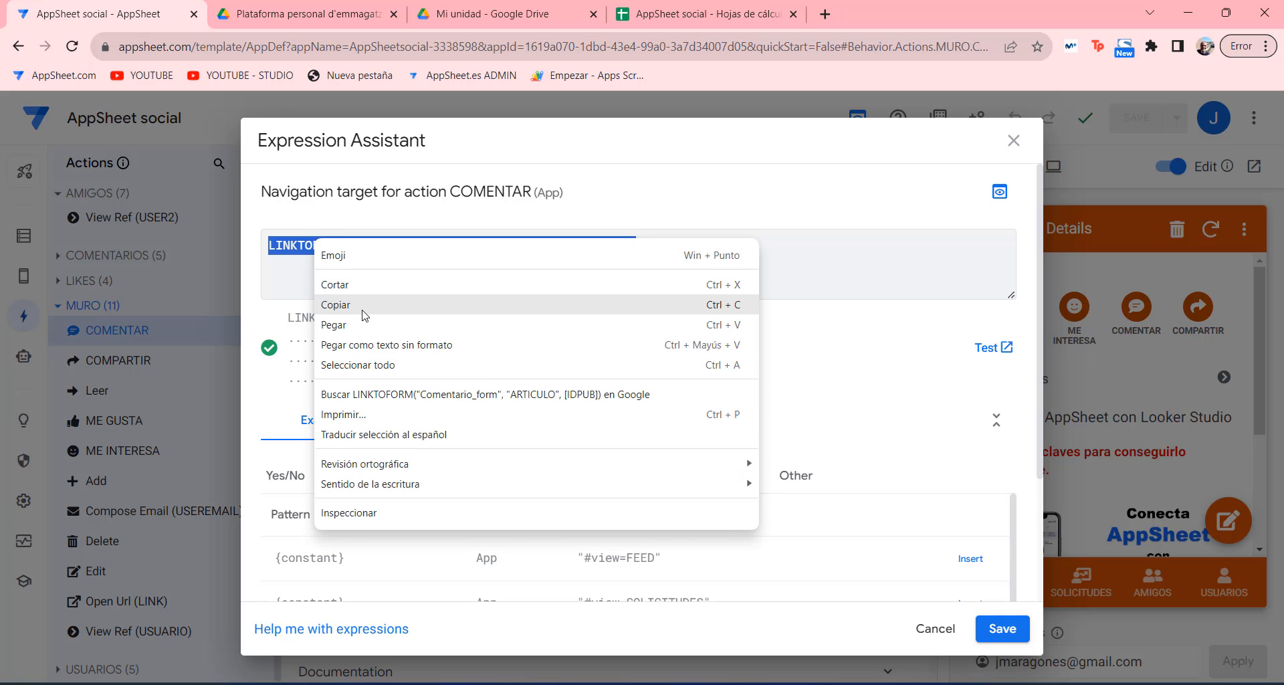
pyautogui.click(372, 305)
pyautogui.click(979, 629)
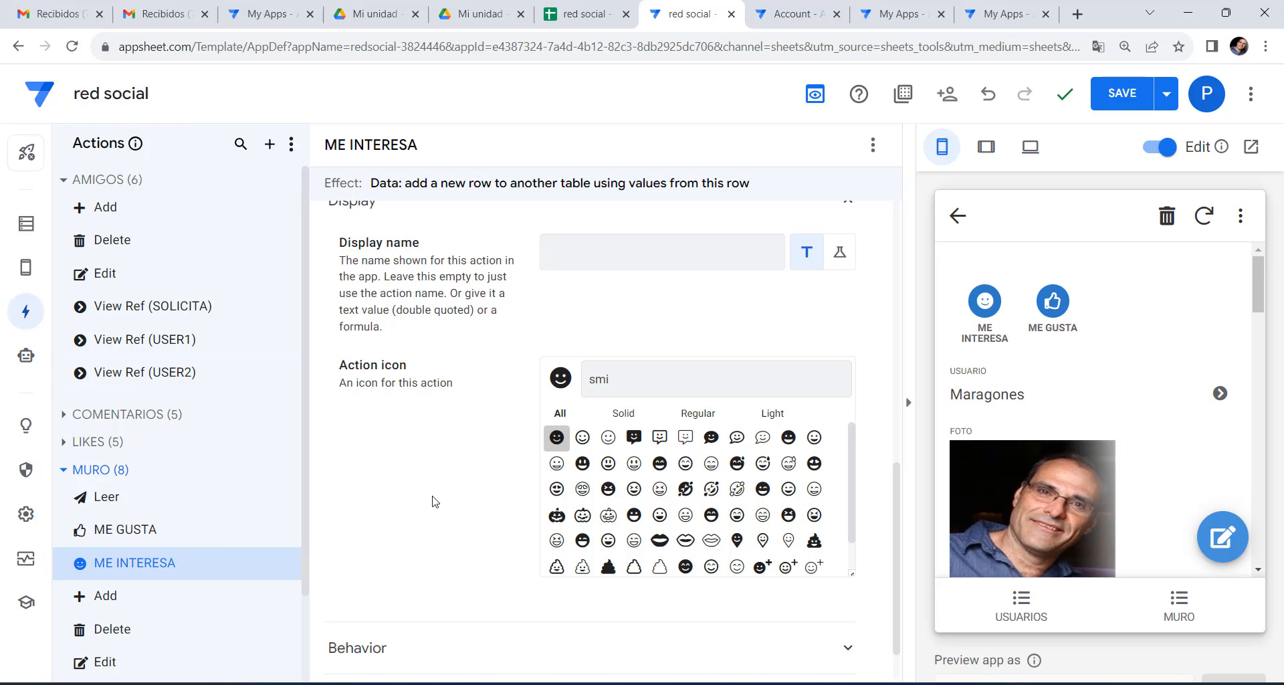
# Create a MURO action named COMENTAR with Do this set to 'App: go to another view within this app'.
pyautogui.click(271, 471)
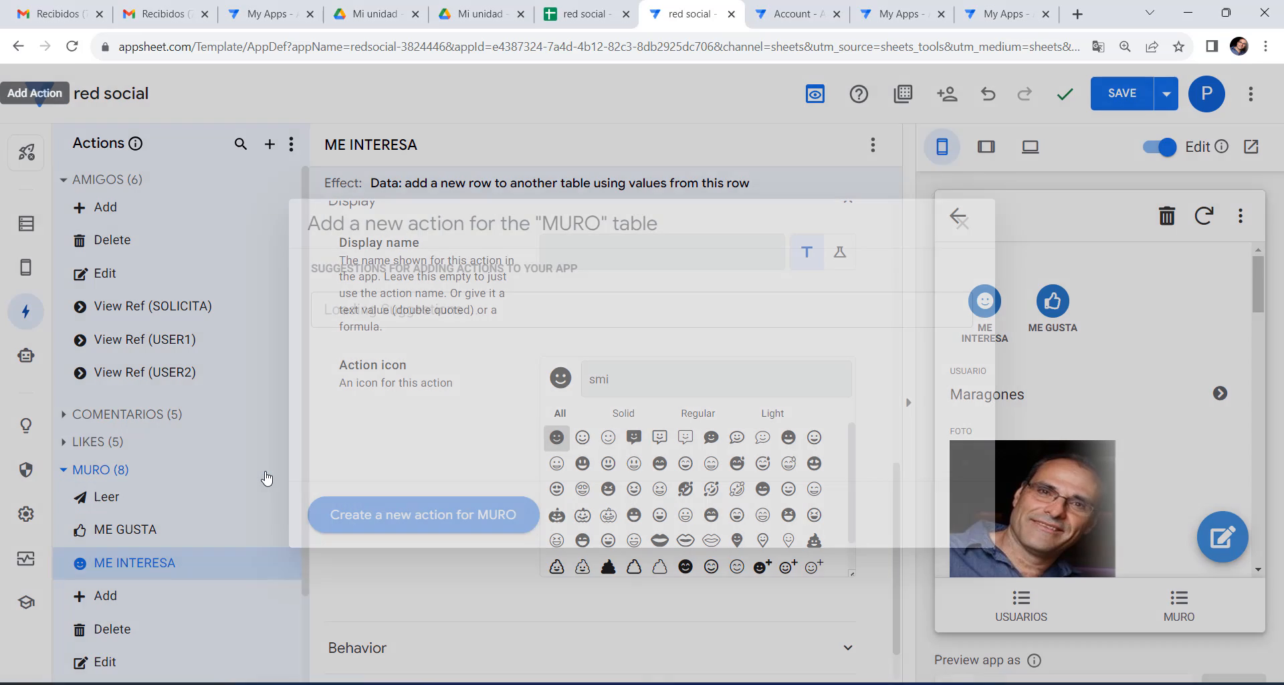
pyautogui.click(418, 515)
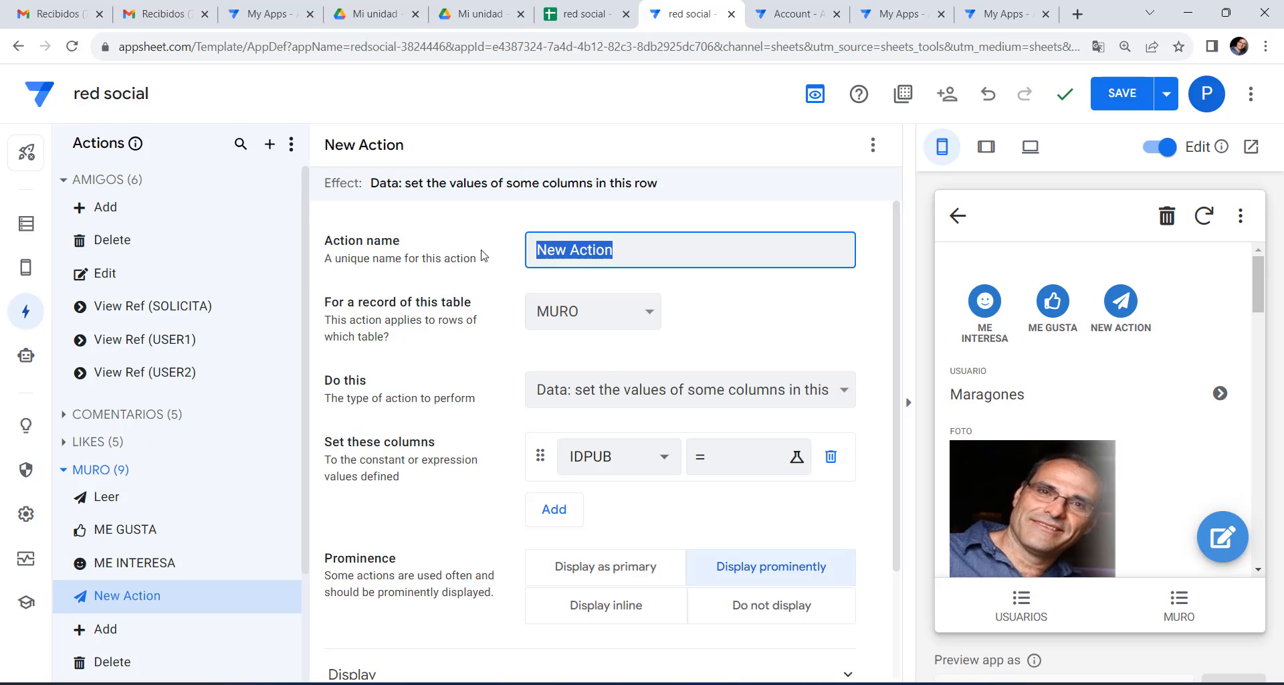
pyautogui.write('COMENTAR')
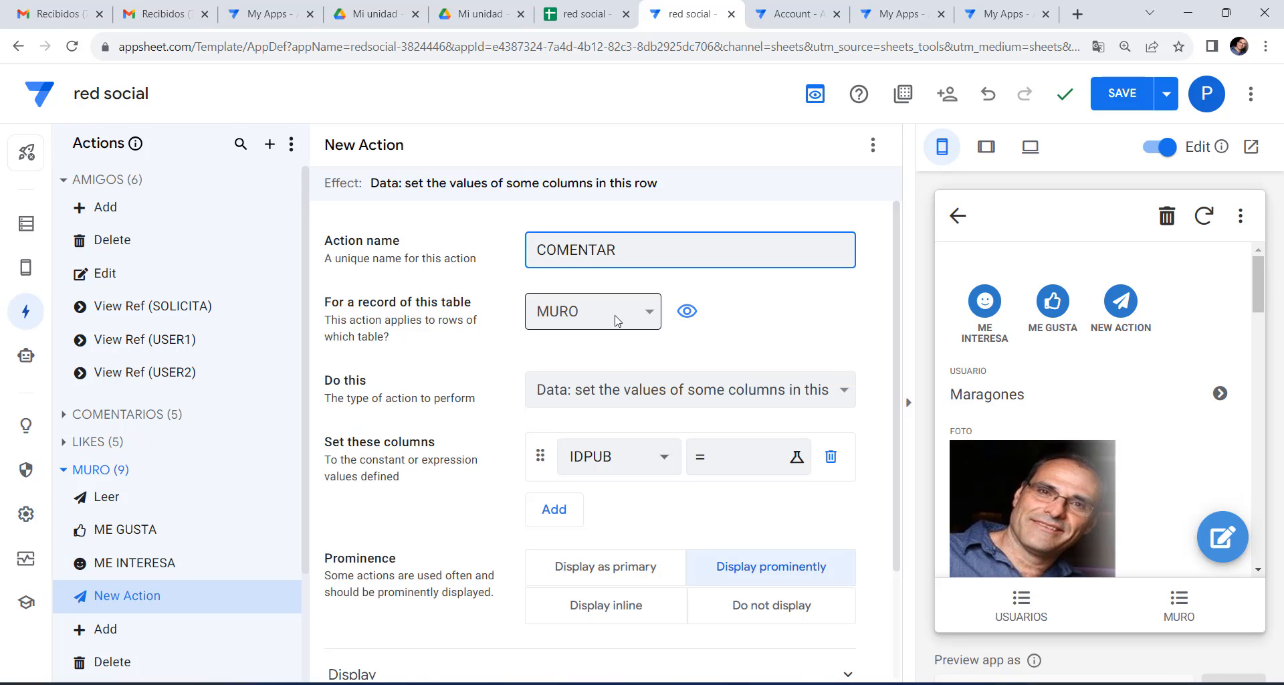
pyautogui.click(616, 390)
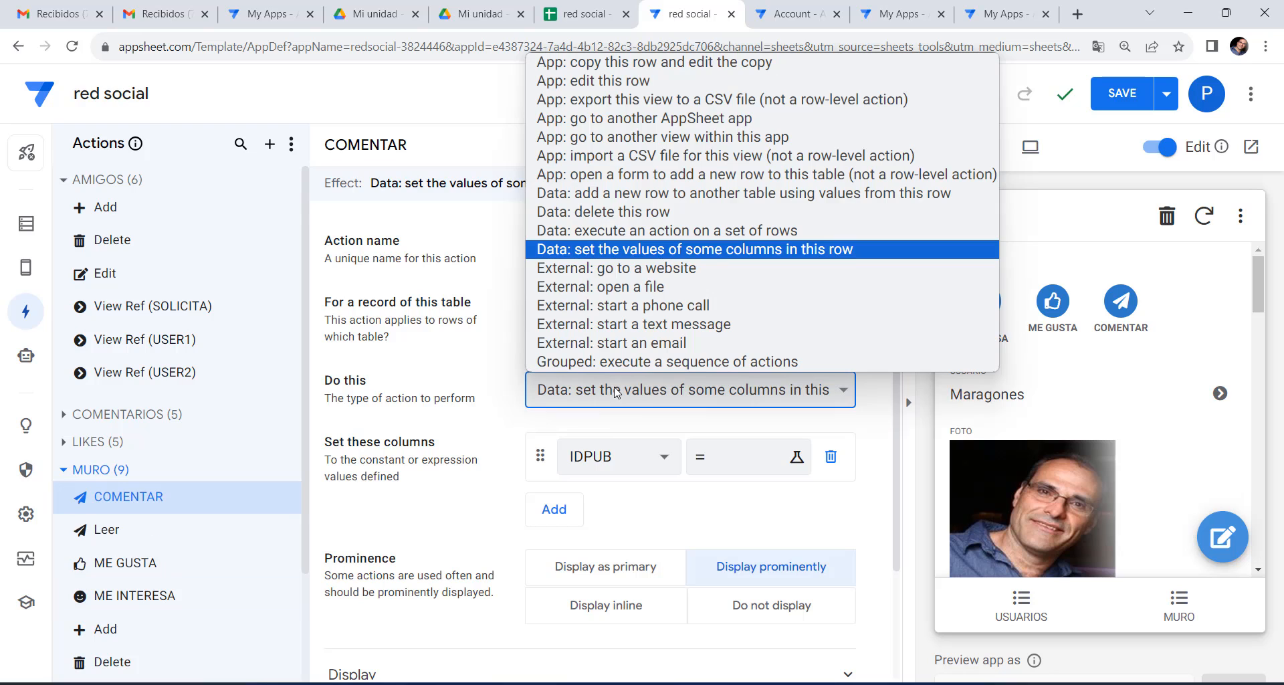
pyautogui.click(637, 137)
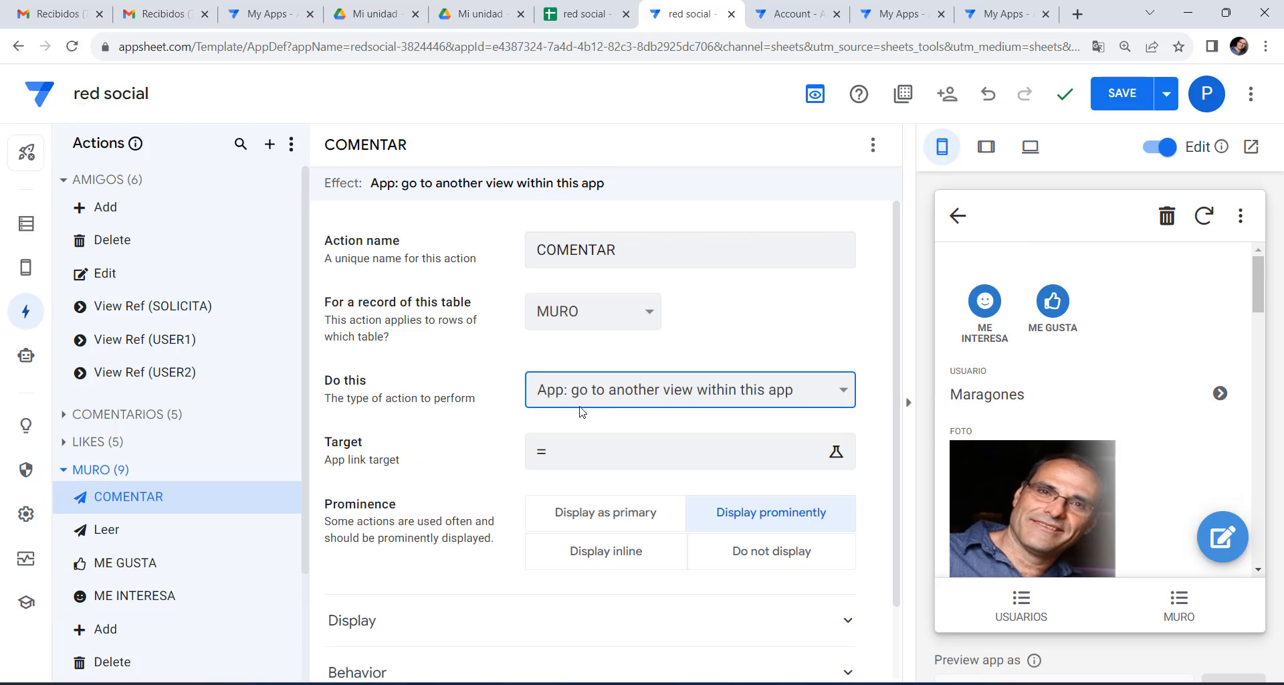
# Paste the copied LINKTOFORM expression into COMENTAR's Target.
pyautogui.click(662, 451)
pyautogui.rightClick(331, 238)
pyautogui.click(369, 370)
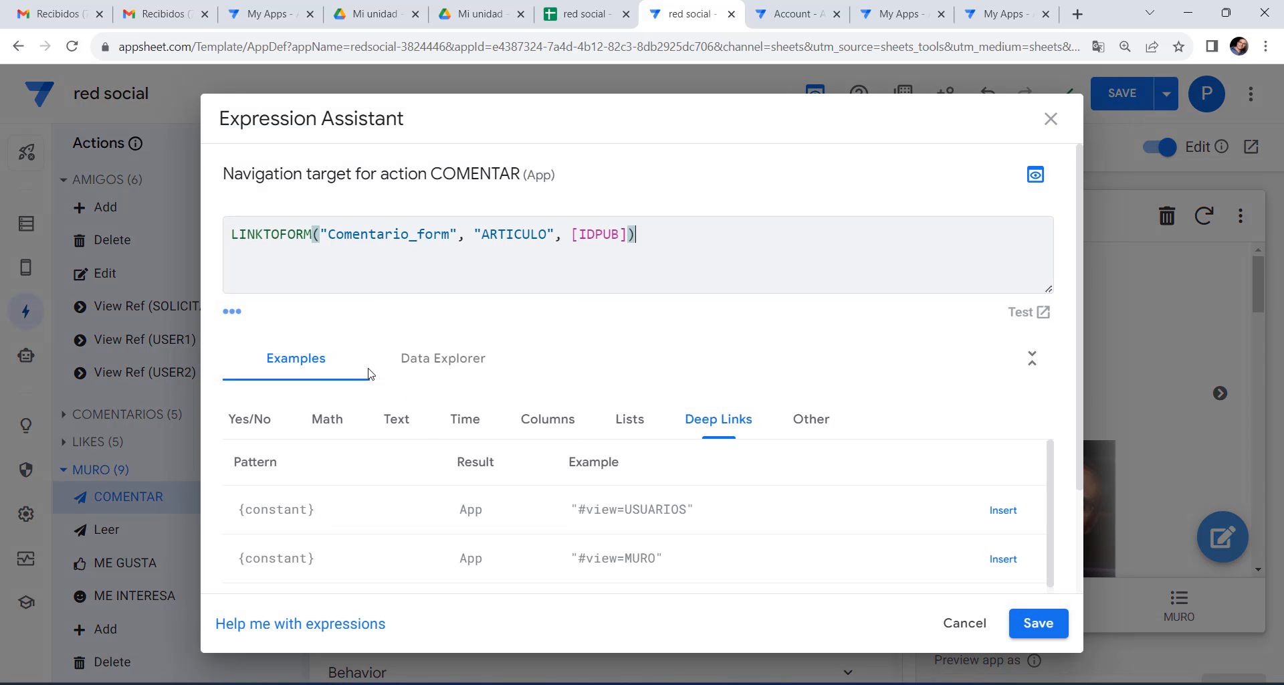
pyautogui.moveTo(231, 233); pyautogui.dragTo(314, 227)
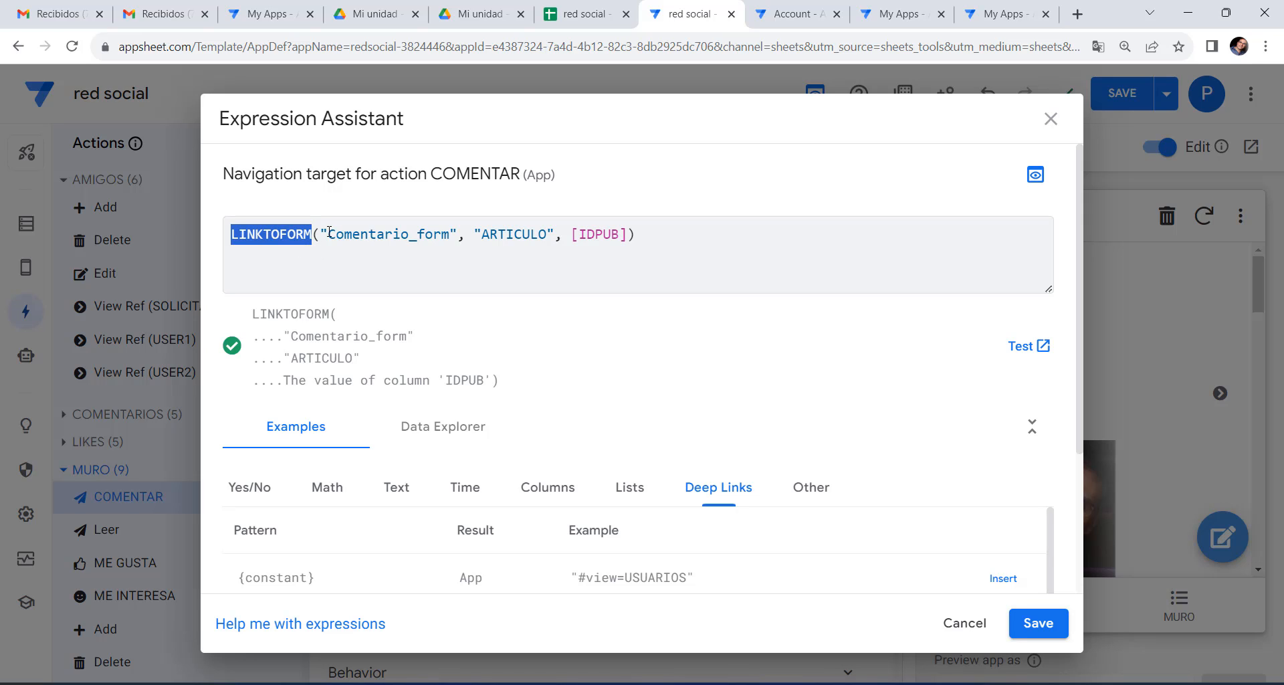
pyautogui.moveTo(329, 231); pyautogui.dragTo(442, 233)
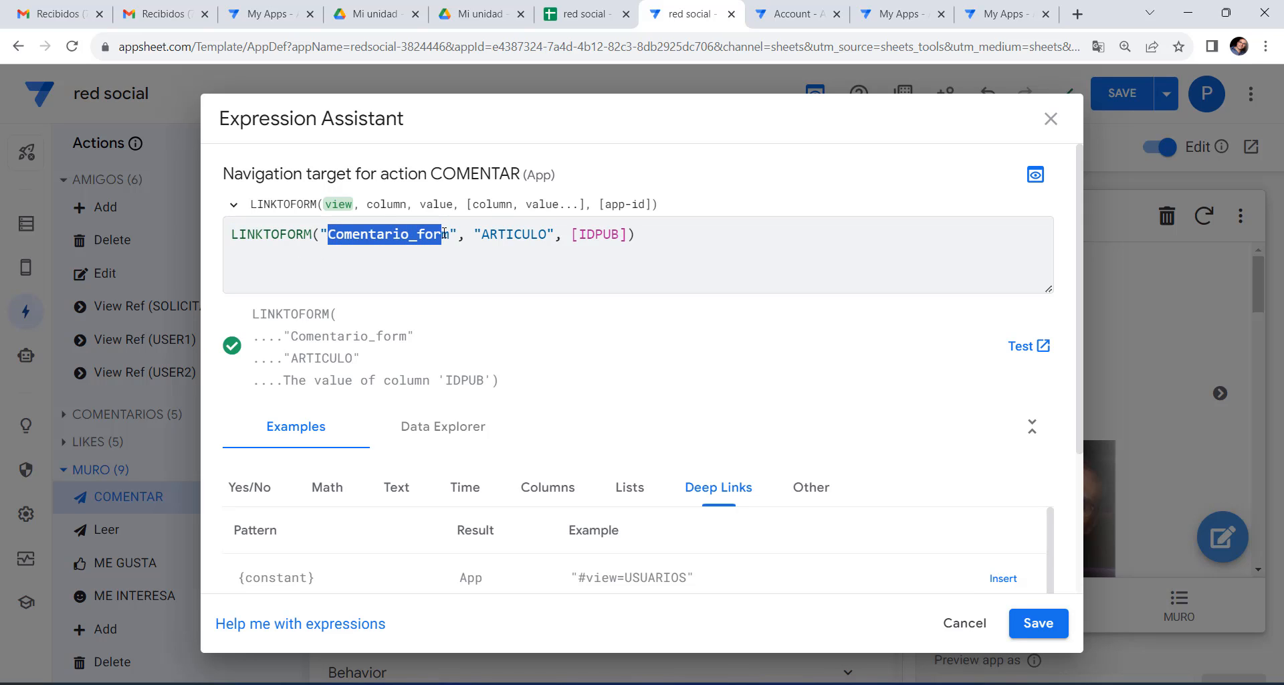
# Correct the form name to Comentarios_form, keeping ARTICULO and [IDPUB], and save the expression.
pyautogui.click(410, 235)
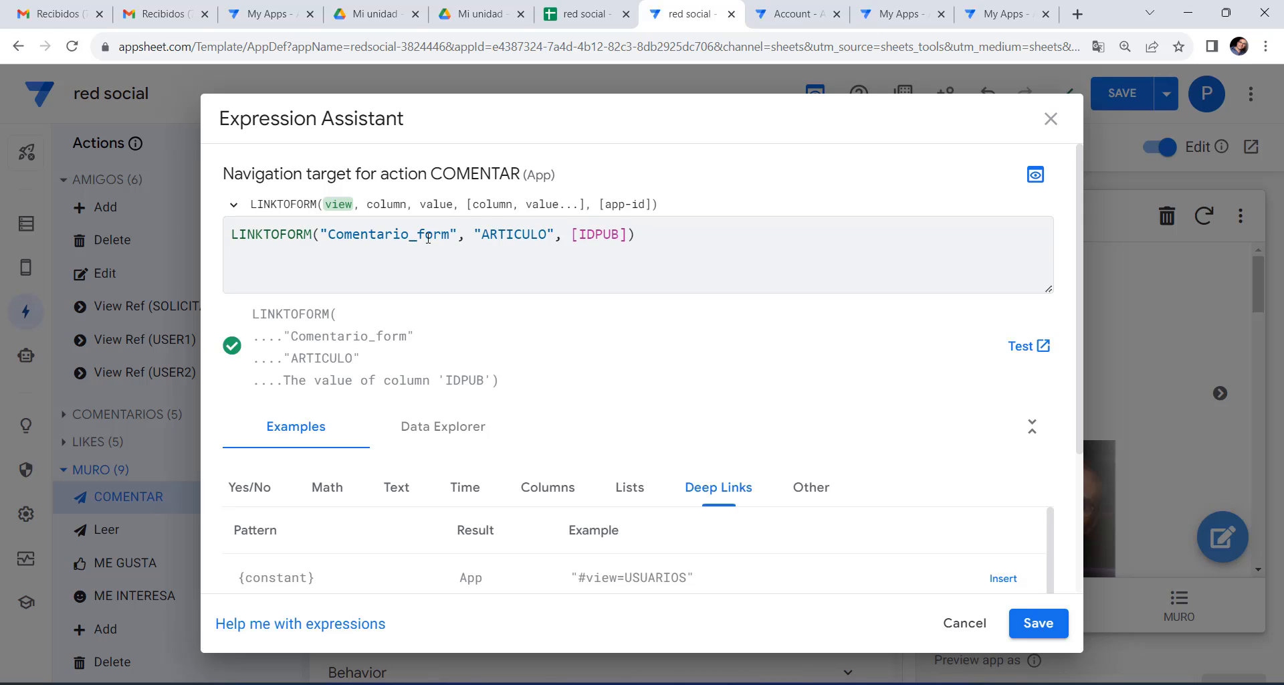
pyautogui.write('S')
pyautogui.press('BackSpace')
pyautogui.write('s')
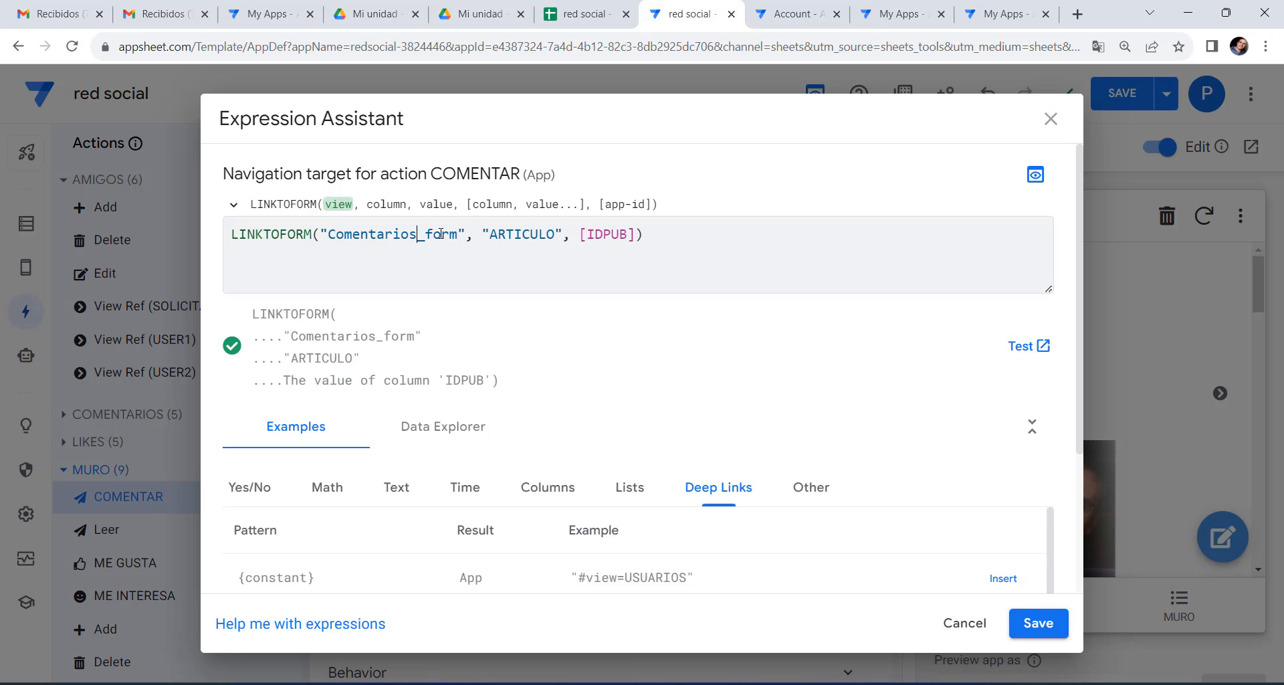
pyautogui.click(490, 234)
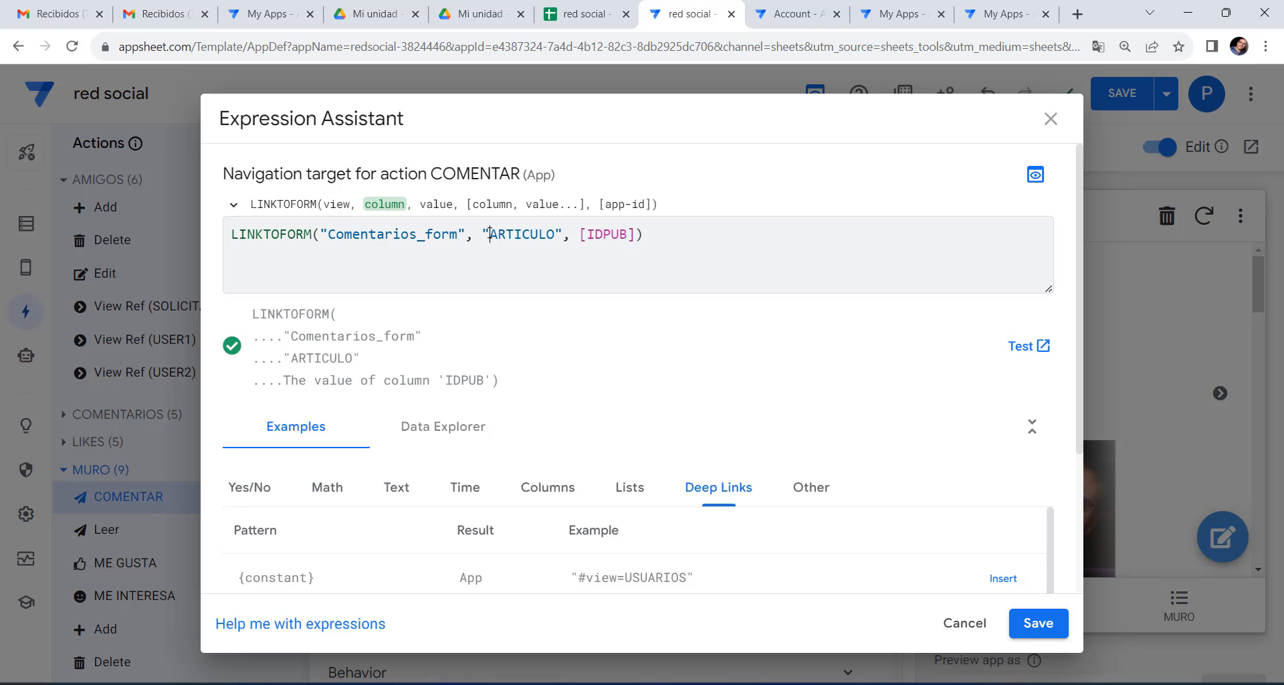
pyautogui.moveTo(494, 233); pyautogui.dragTo(554, 233)
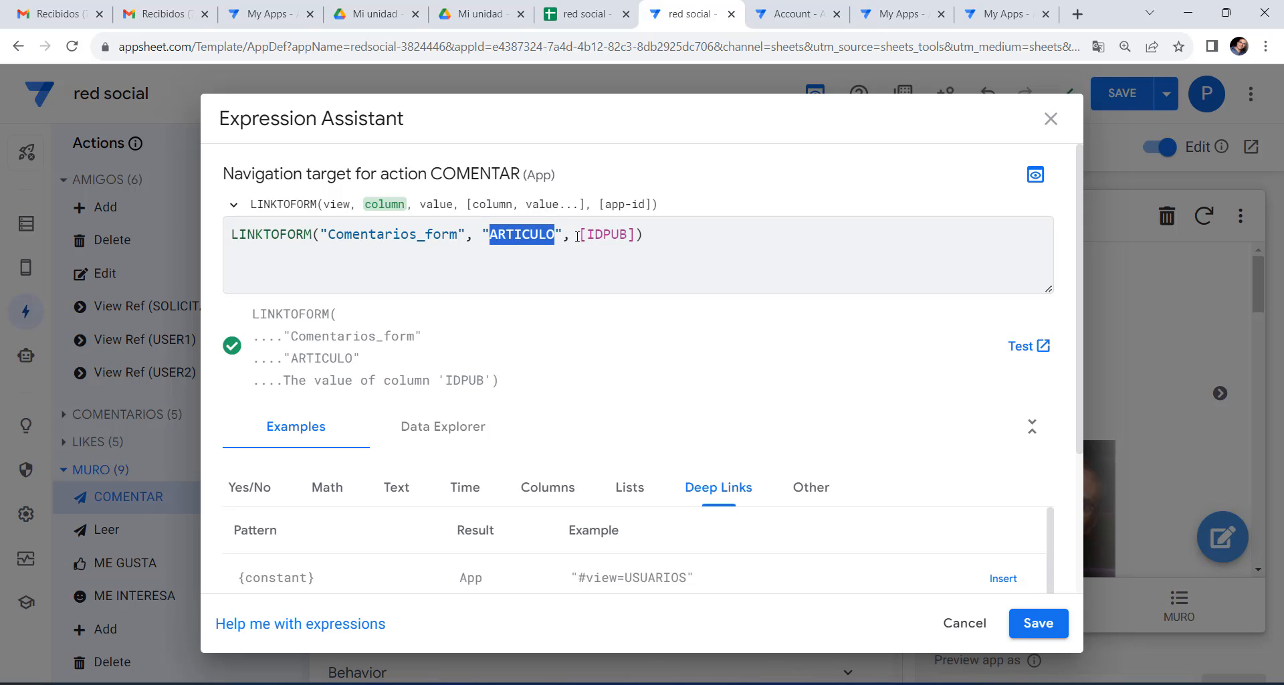
pyautogui.moveTo(579, 235); pyautogui.dragTo(636, 235)
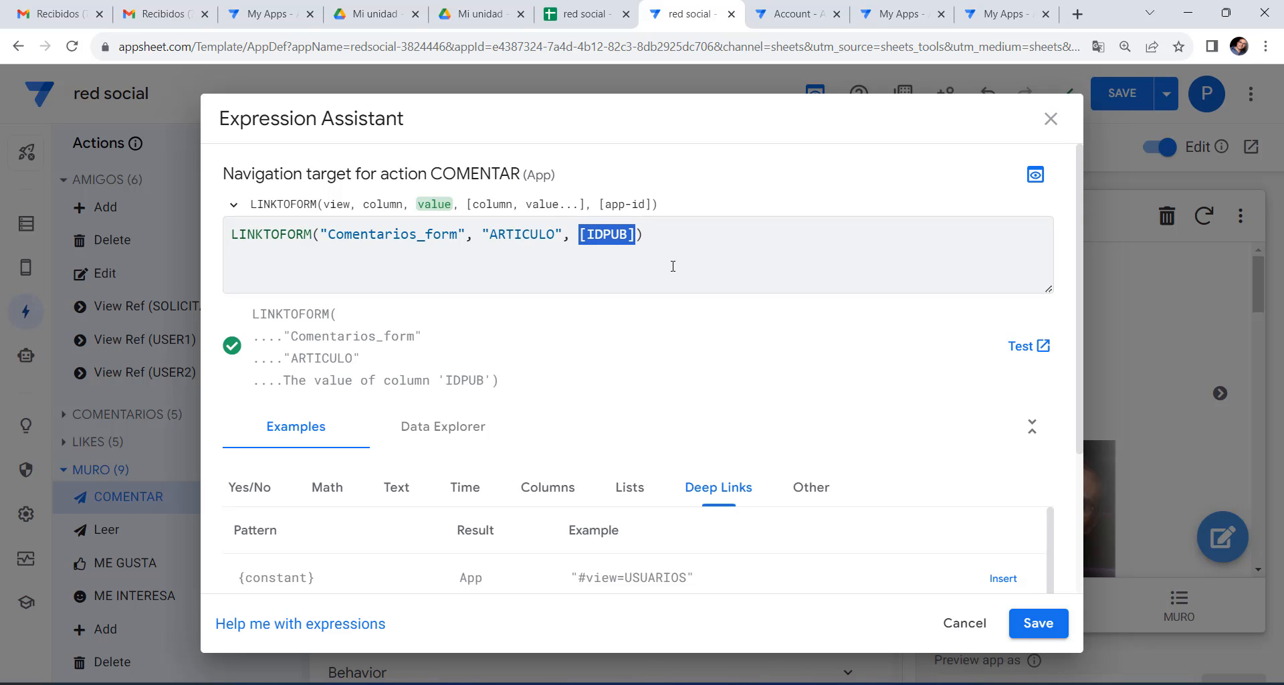
pyautogui.click(1036, 625)
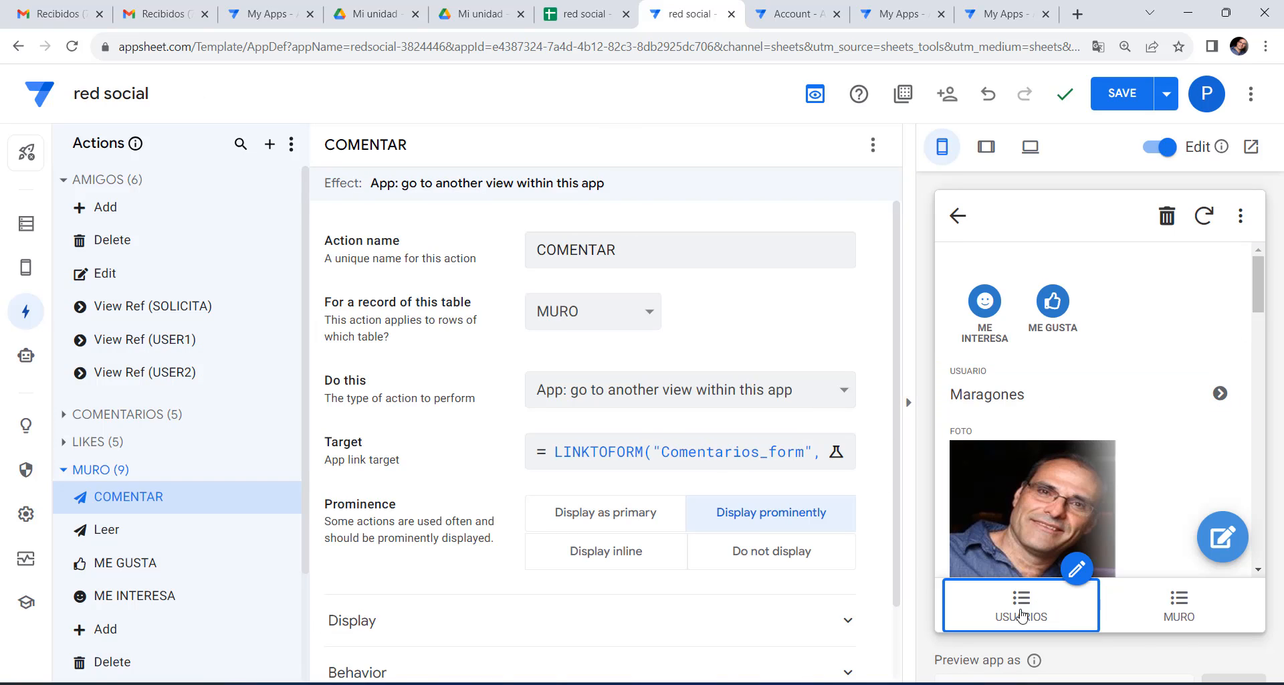
# Open a post's detail from the MURO list in the preview and save the app.
pyautogui.click(1193, 608)
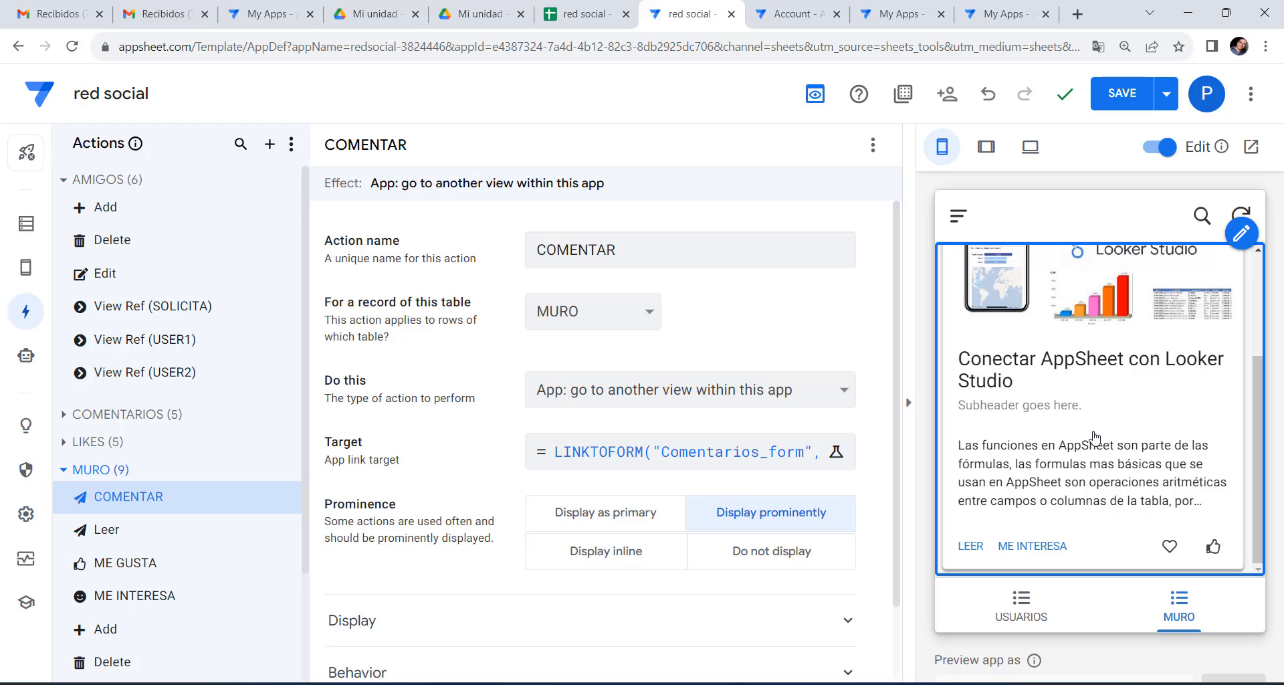
pyautogui.click(976, 550)
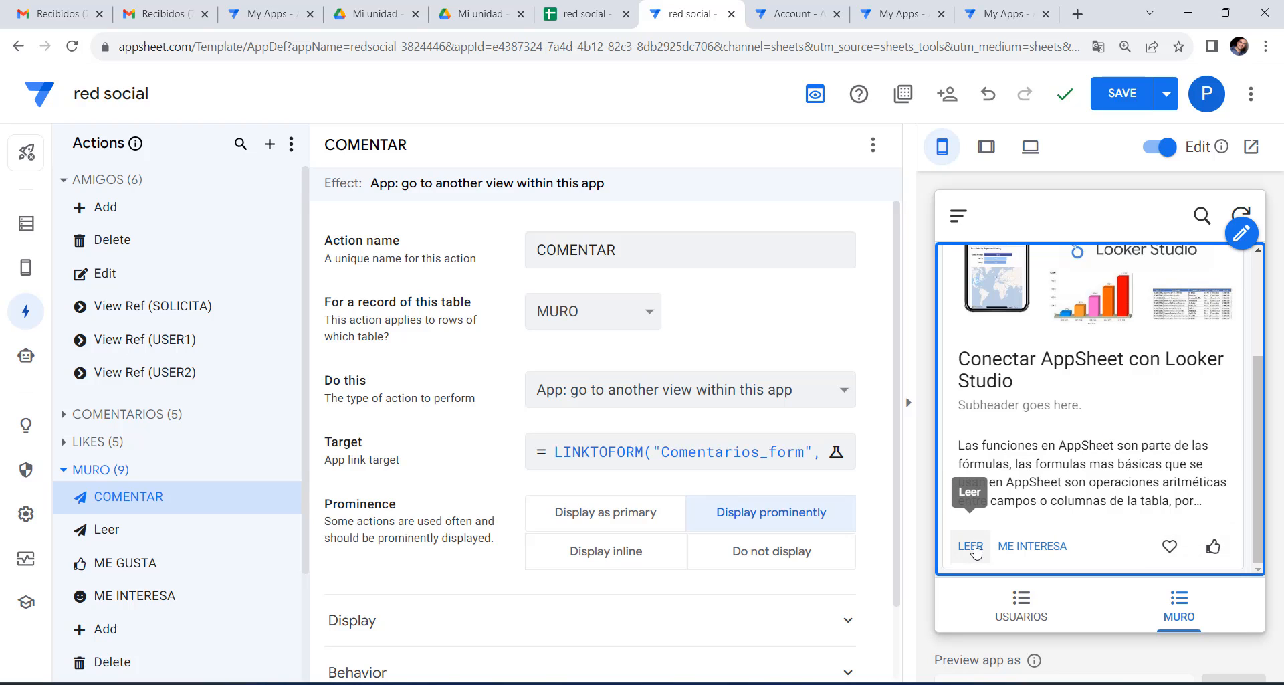
pyautogui.click(1109, 99)
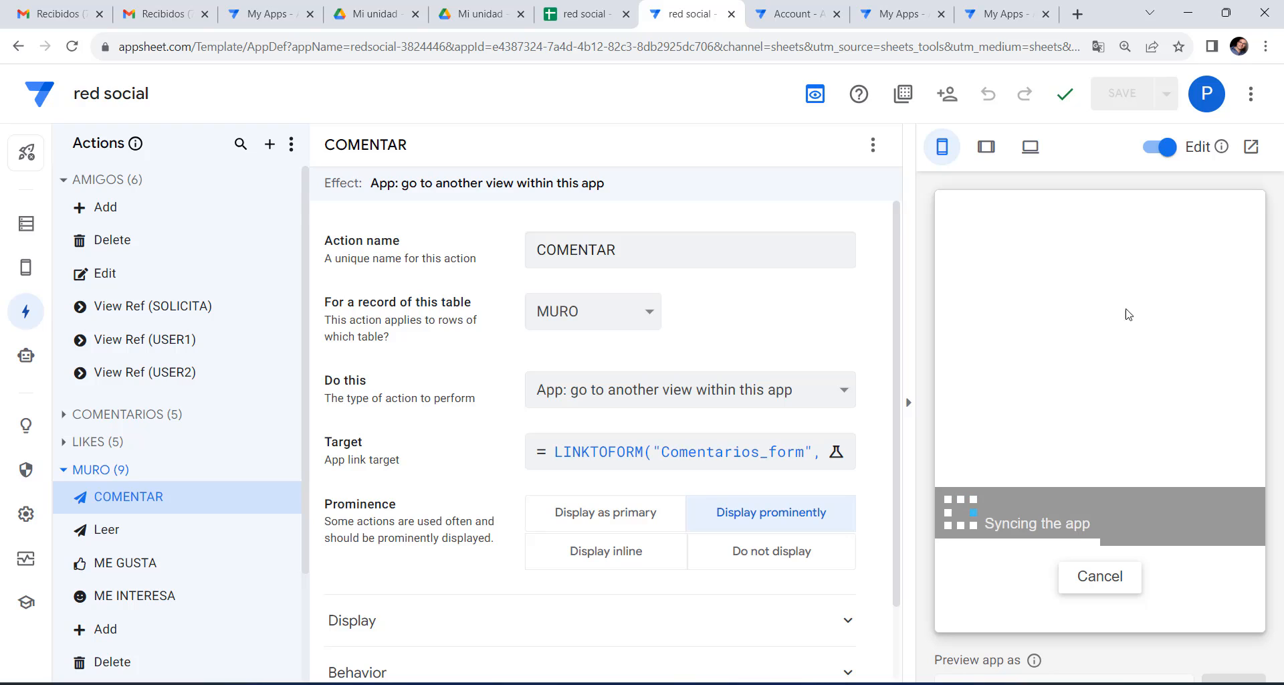
# Give COMENTAR a comment-bubble icon, found by searching 'comm', and try it to open the comment form.
pyautogui.click(474, 614)
pyautogui.scroll(-4, 519, 529)
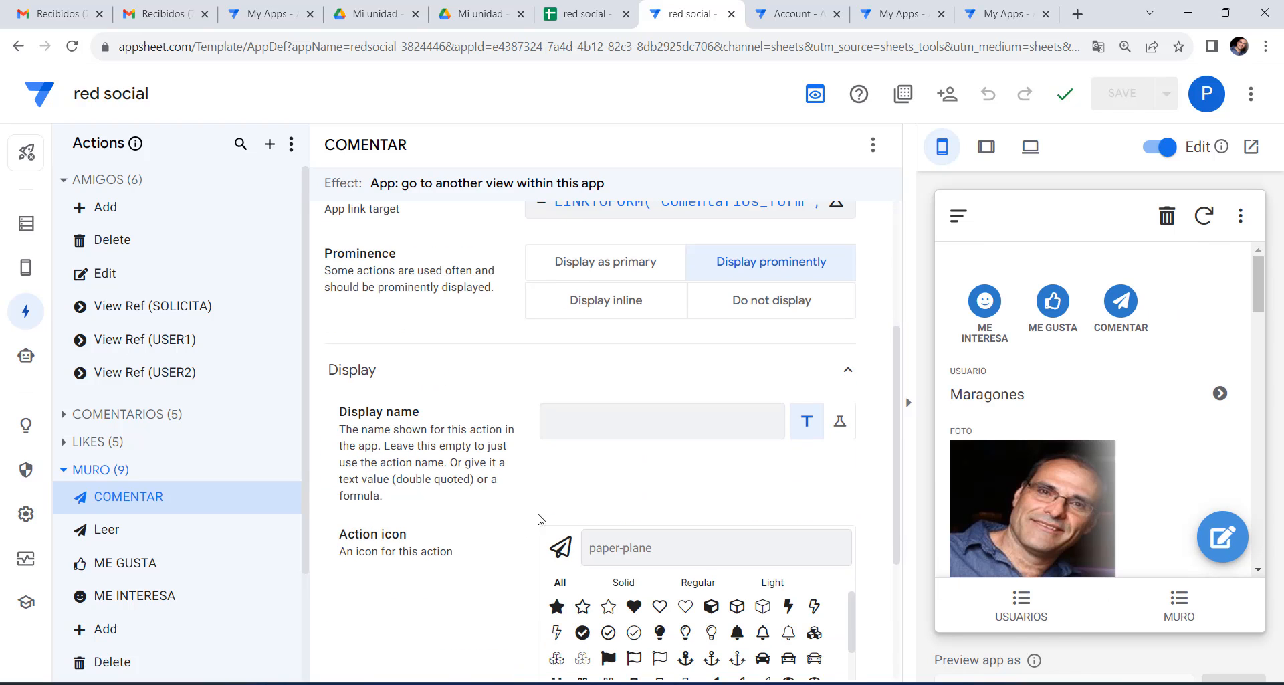
pyautogui.click(681, 539)
pyautogui.write('comm')
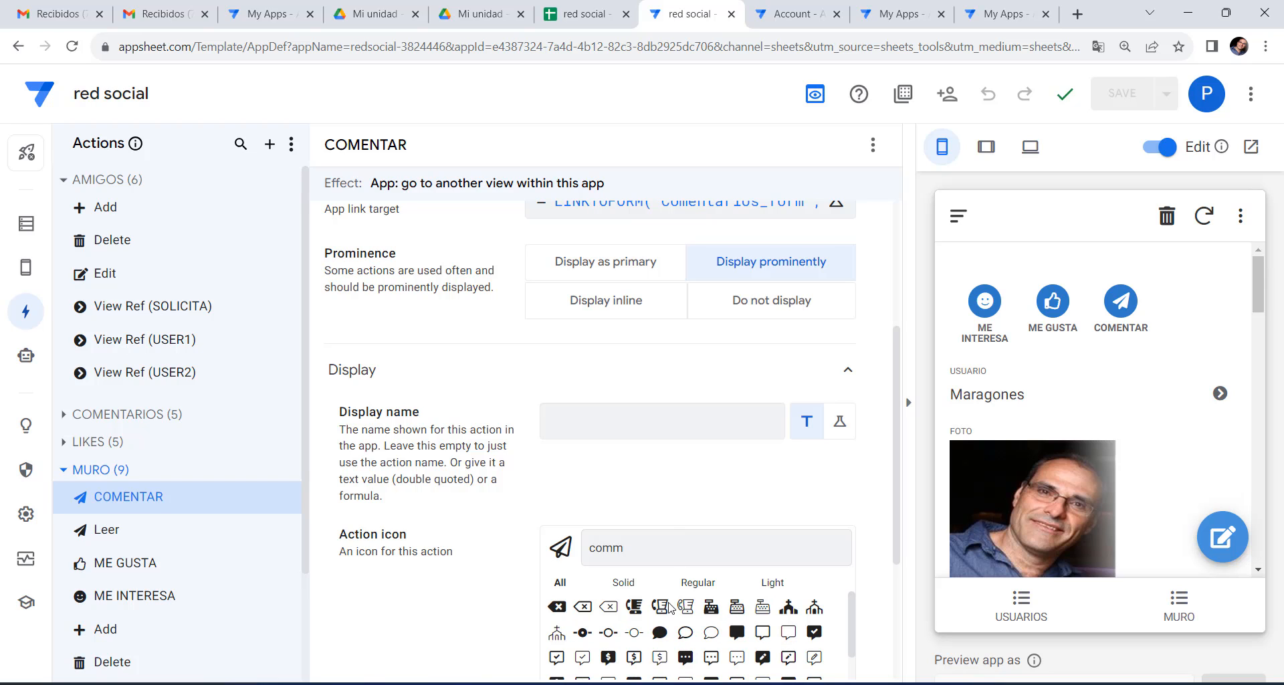
pyautogui.scroll(-3, 669, 606)
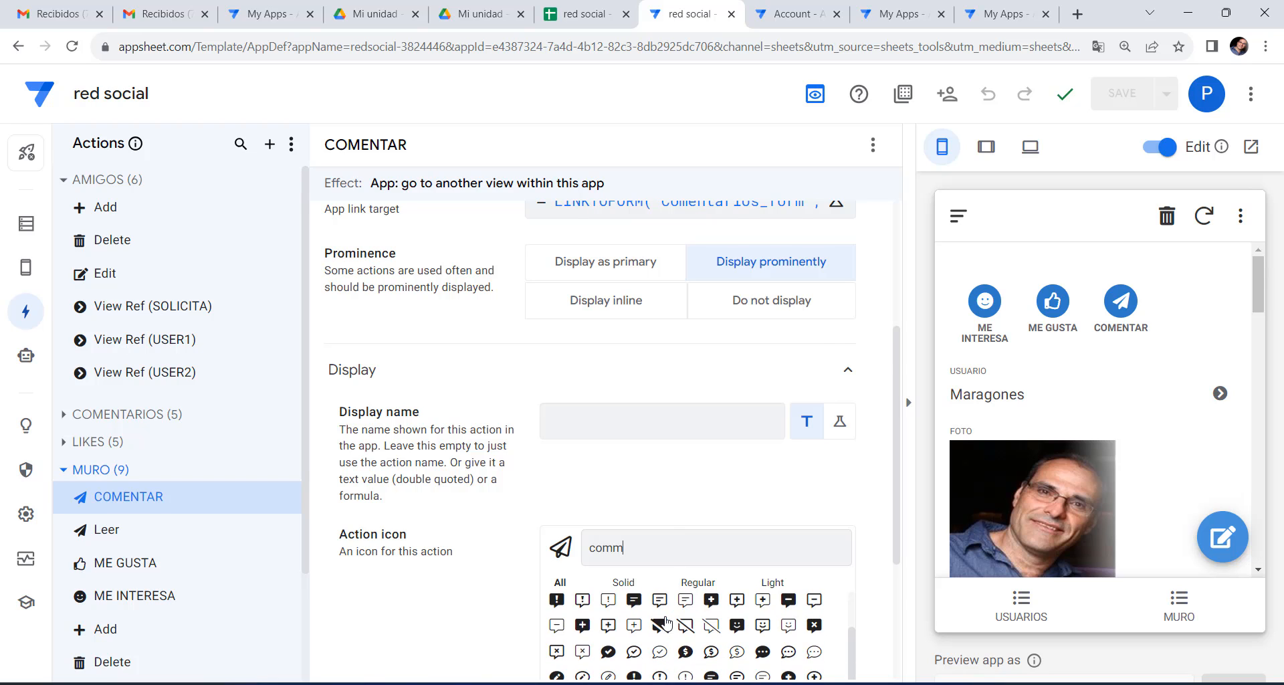
pyautogui.scroll(-1, 666, 622)
pyautogui.click(711, 593)
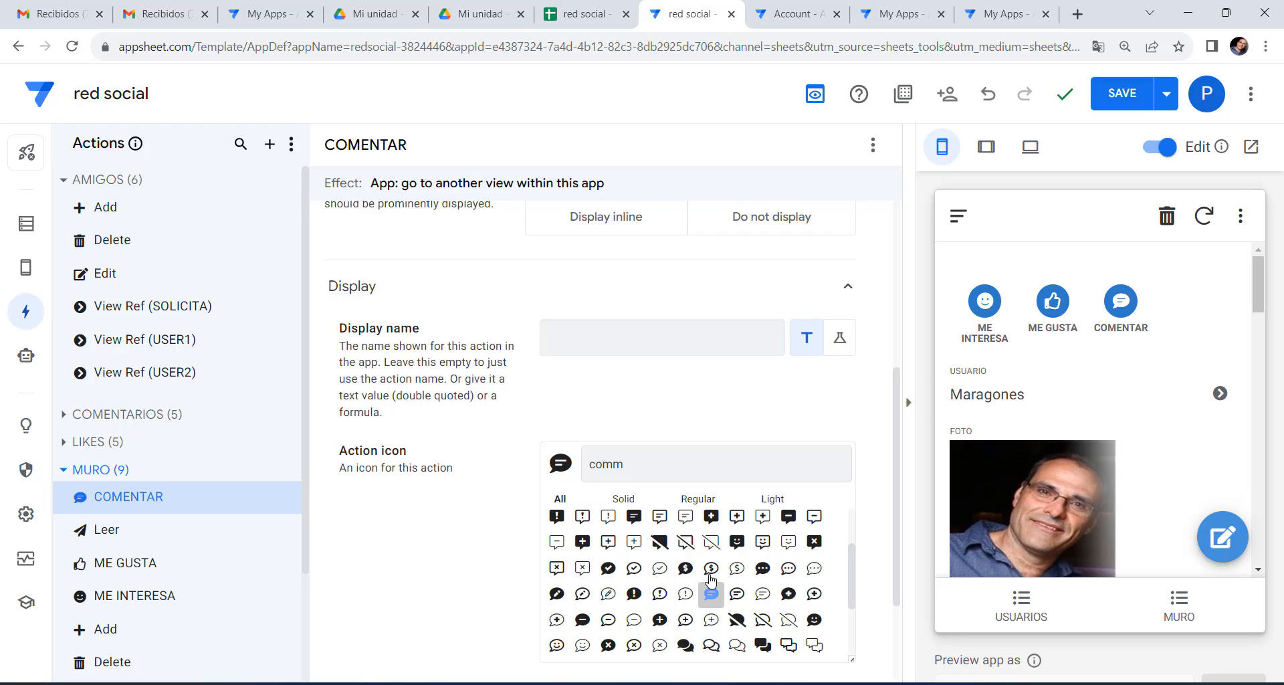
pyautogui.click(1123, 312)
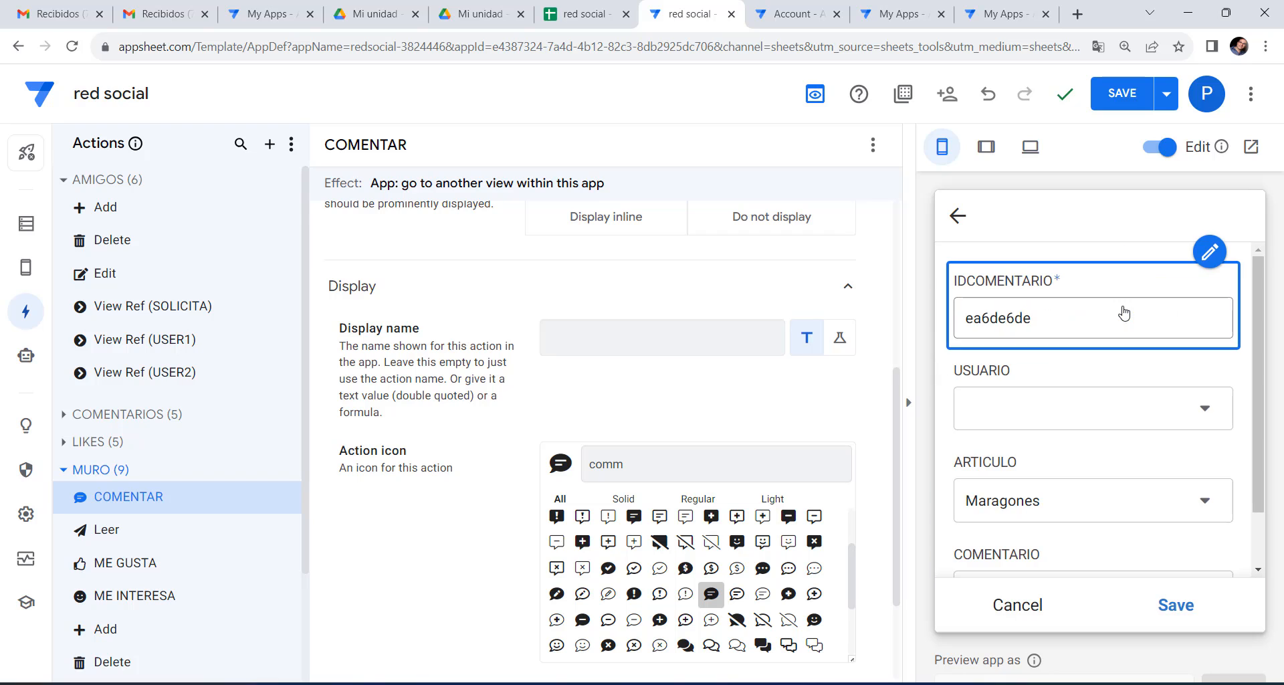
pyautogui.click(585, 14)
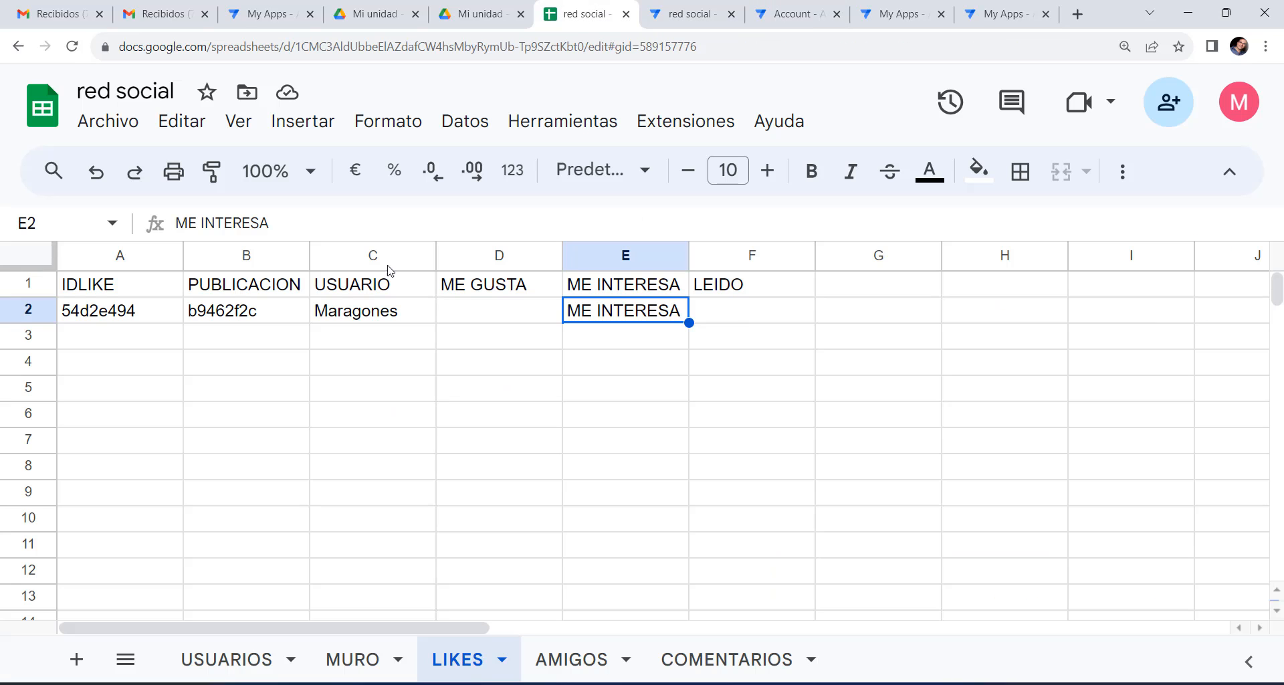
pyautogui.click(739, 674)
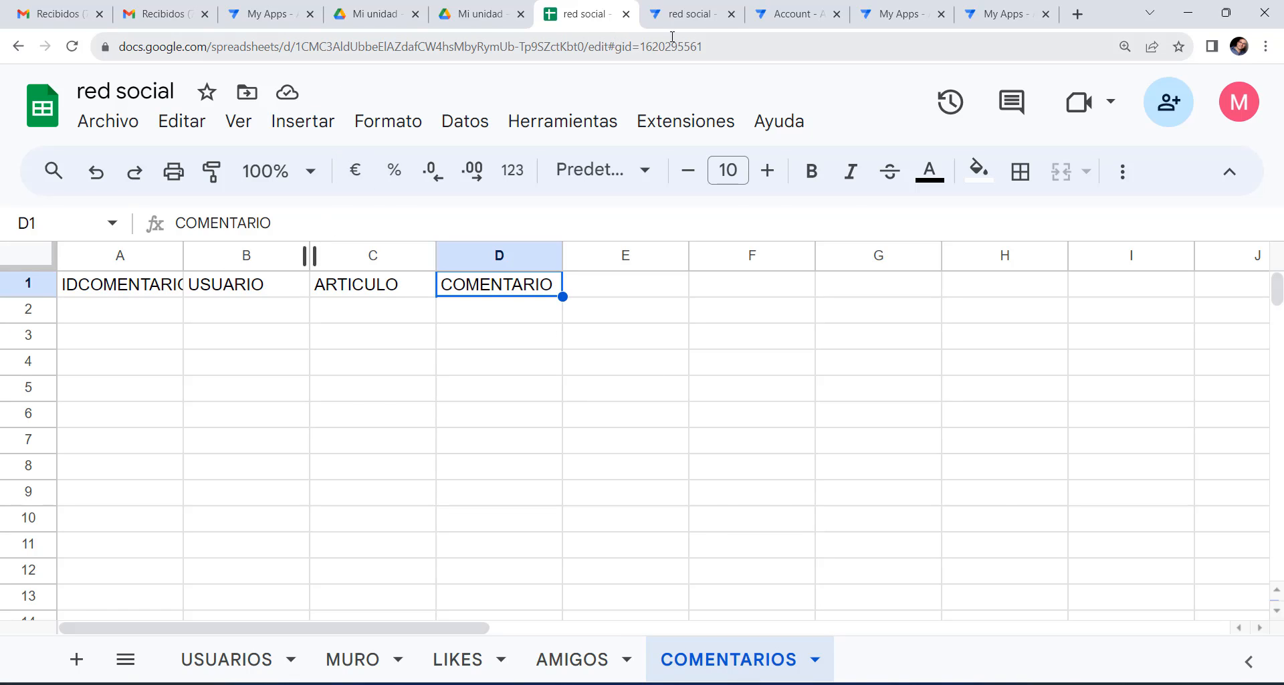
pyautogui.click(688, 20)
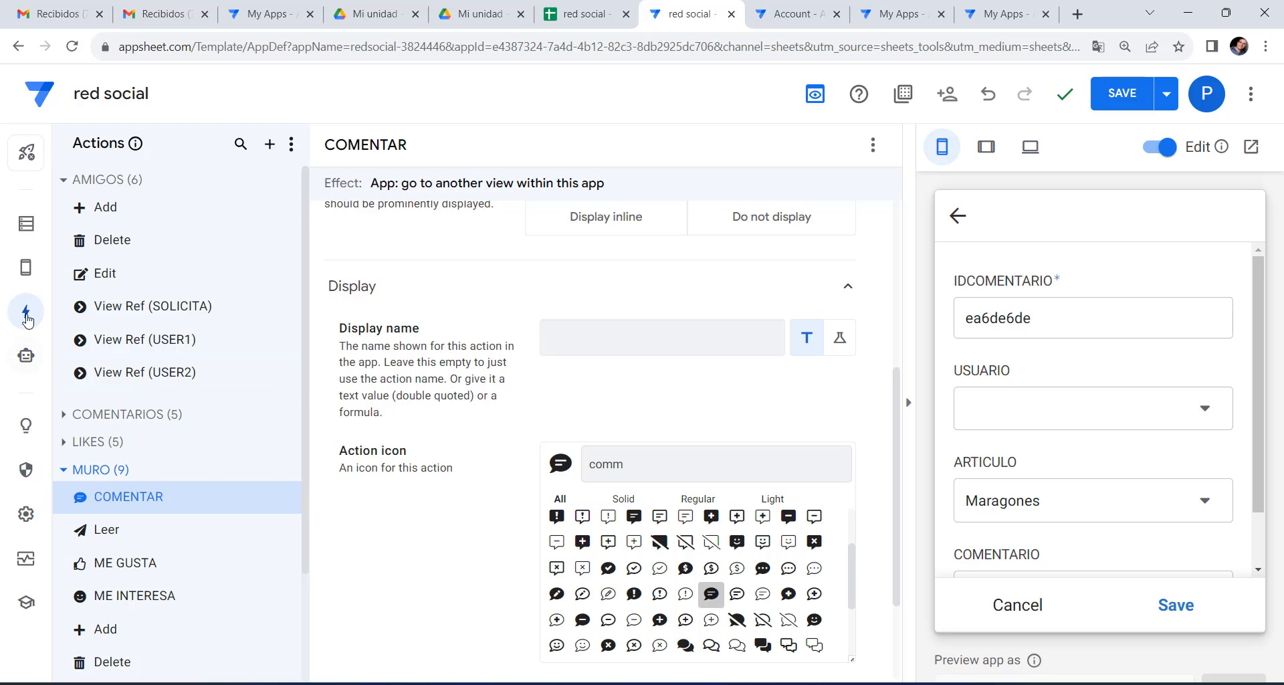
# Uncheck SHOW? for IDCOMENTARIO in the COMENTARIOS table's columns.
pyautogui.click(26, 234)
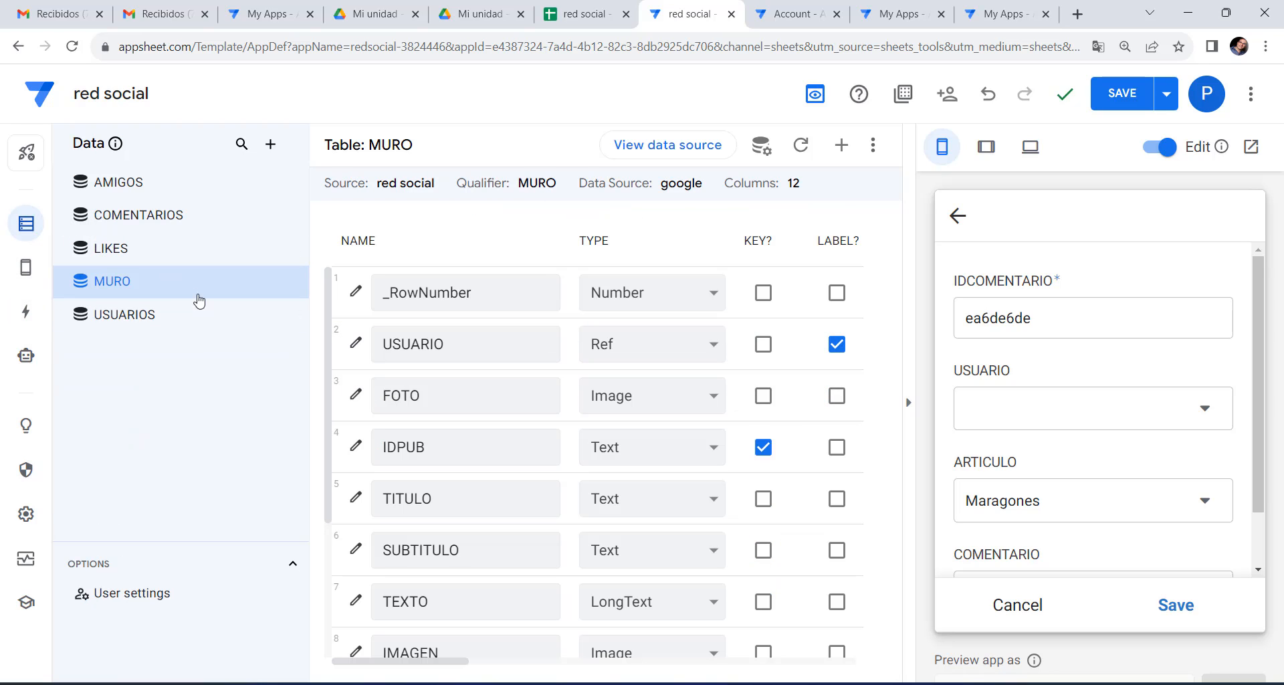
pyautogui.click(161, 224)
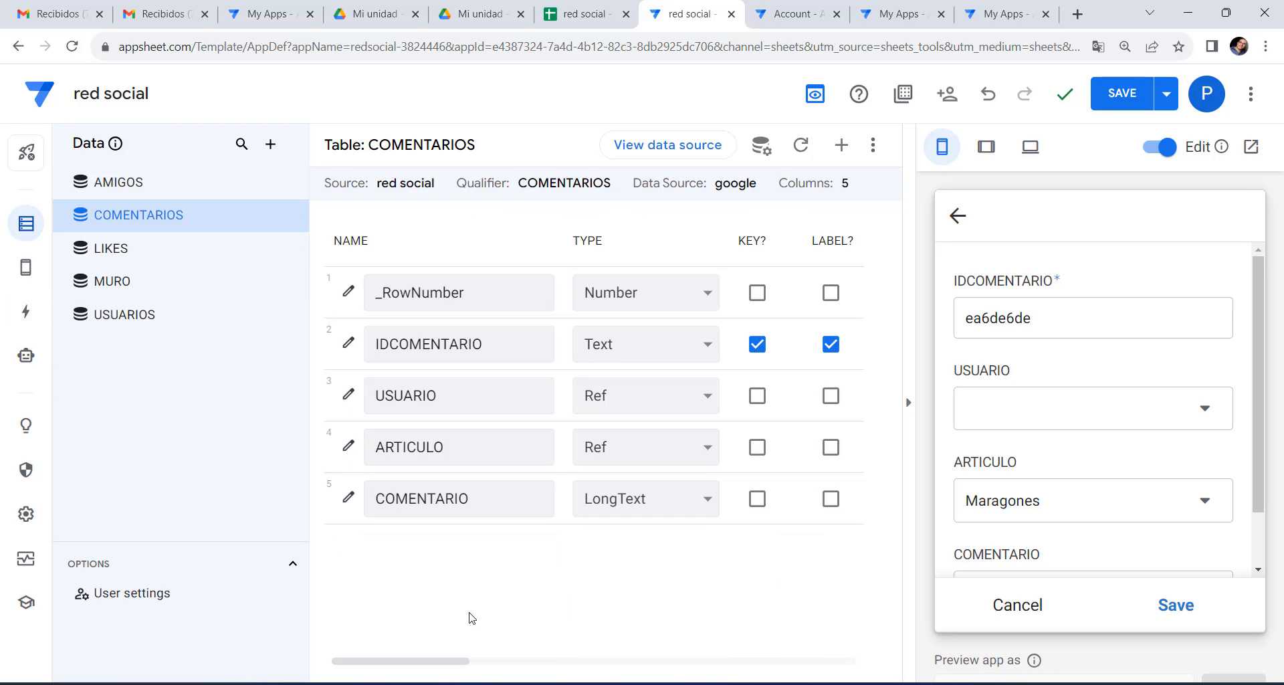
pyautogui.moveTo(440, 665); pyautogui.dragTo(559, 665)
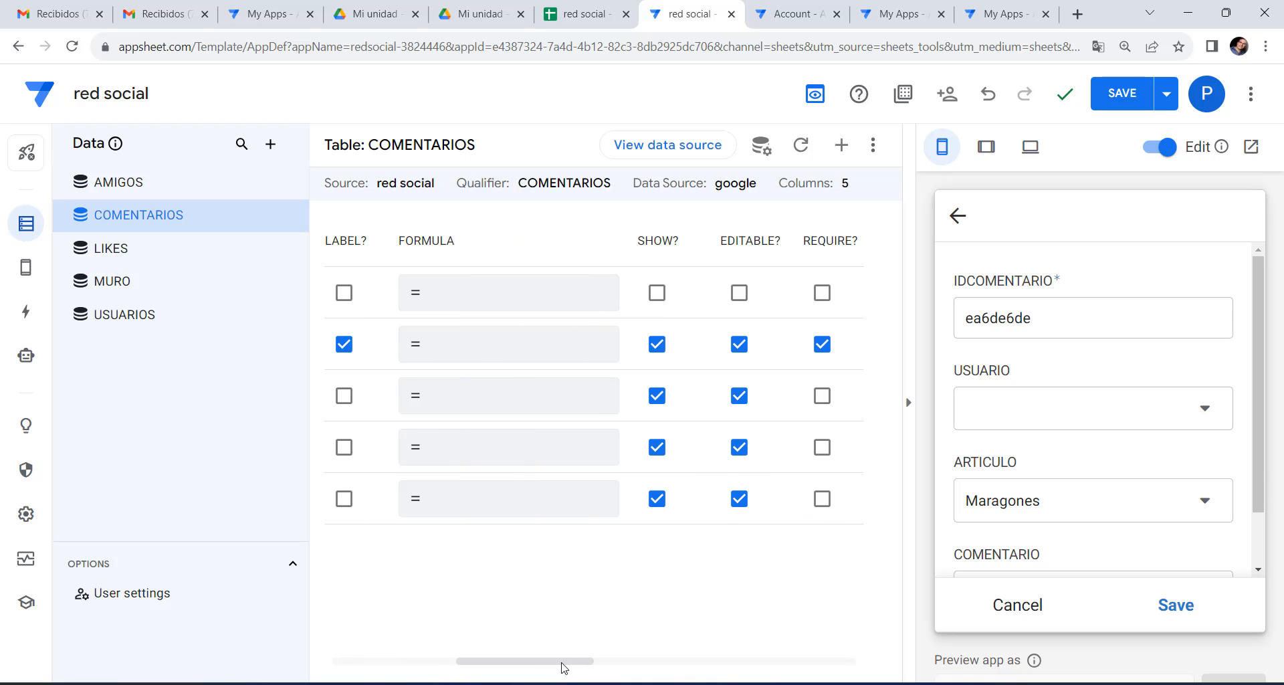
pyautogui.click(657, 344)
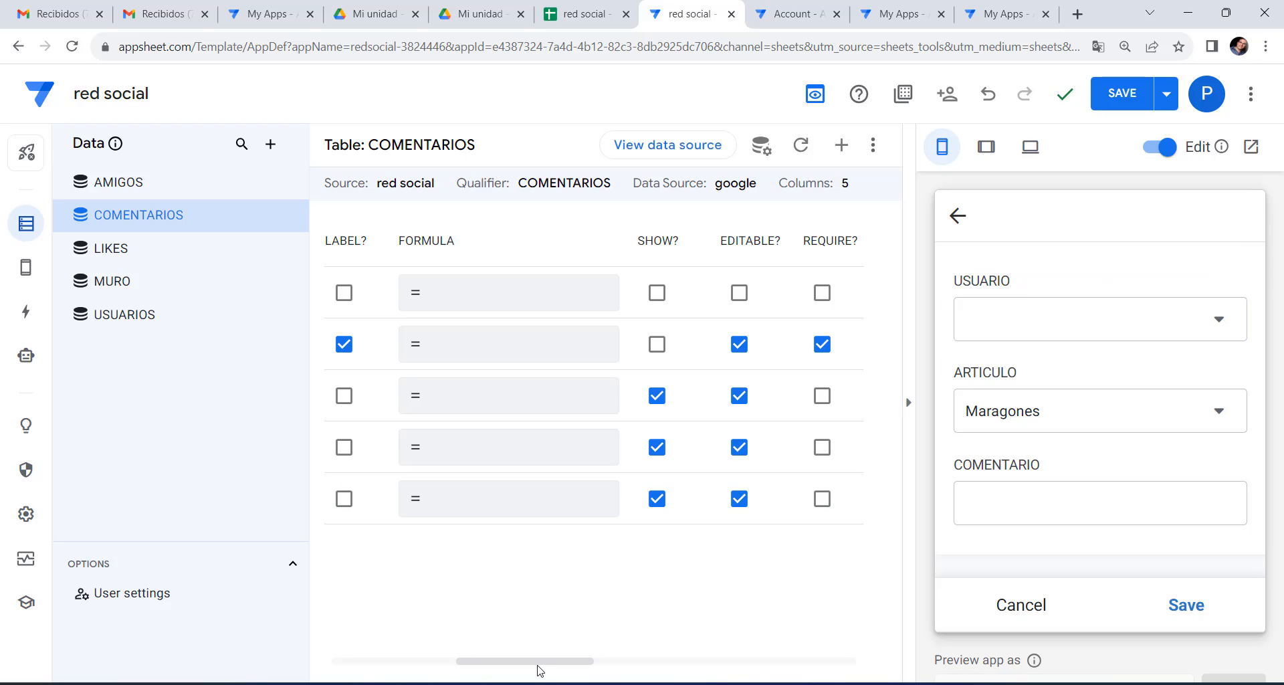
pyautogui.moveTo(497, 662)
pyautogui.mouseDown()
pyautogui.moveTo(364, 665)
pyautogui.moveTo(487, 669)
pyautogui.mouseUp()
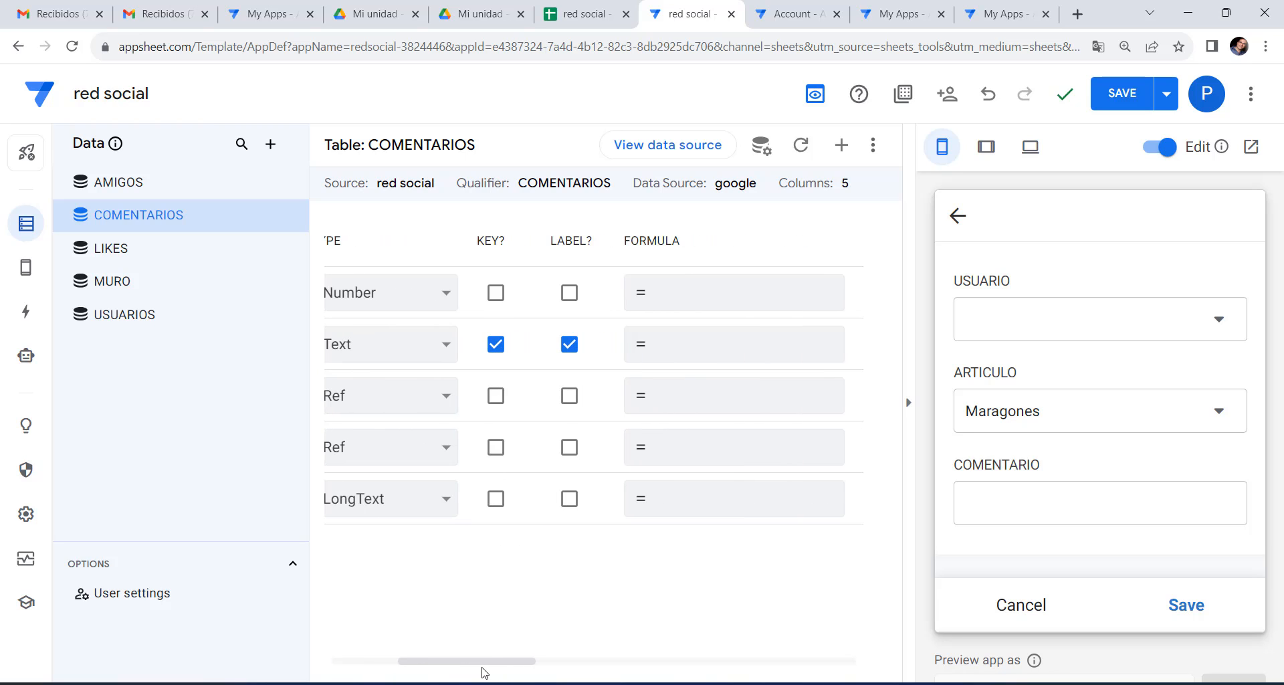
# Set USUARIO's App Formula to LOOKUP(USEREMAIL(),"USUARIOS","EMAIL","IDUSUARIO") and save it.
pyautogui.click(673, 398)
pyautogui.rightClick(348, 241)
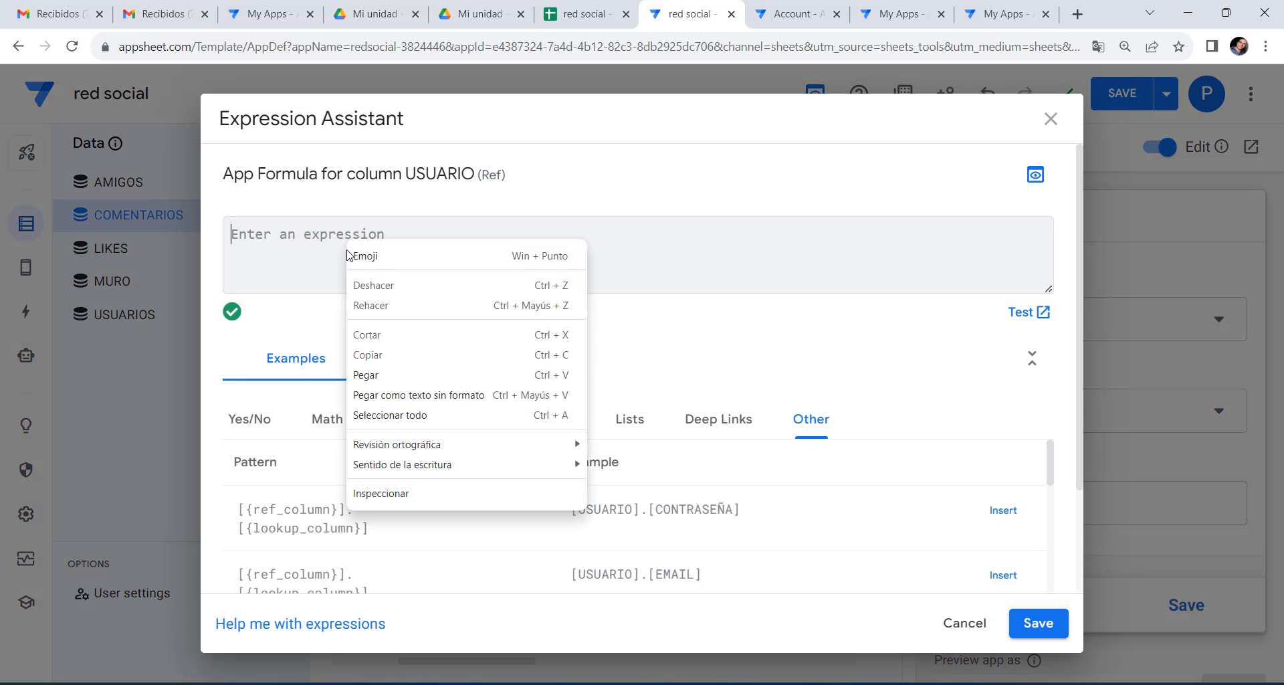
pyautogui.click(376, 375)
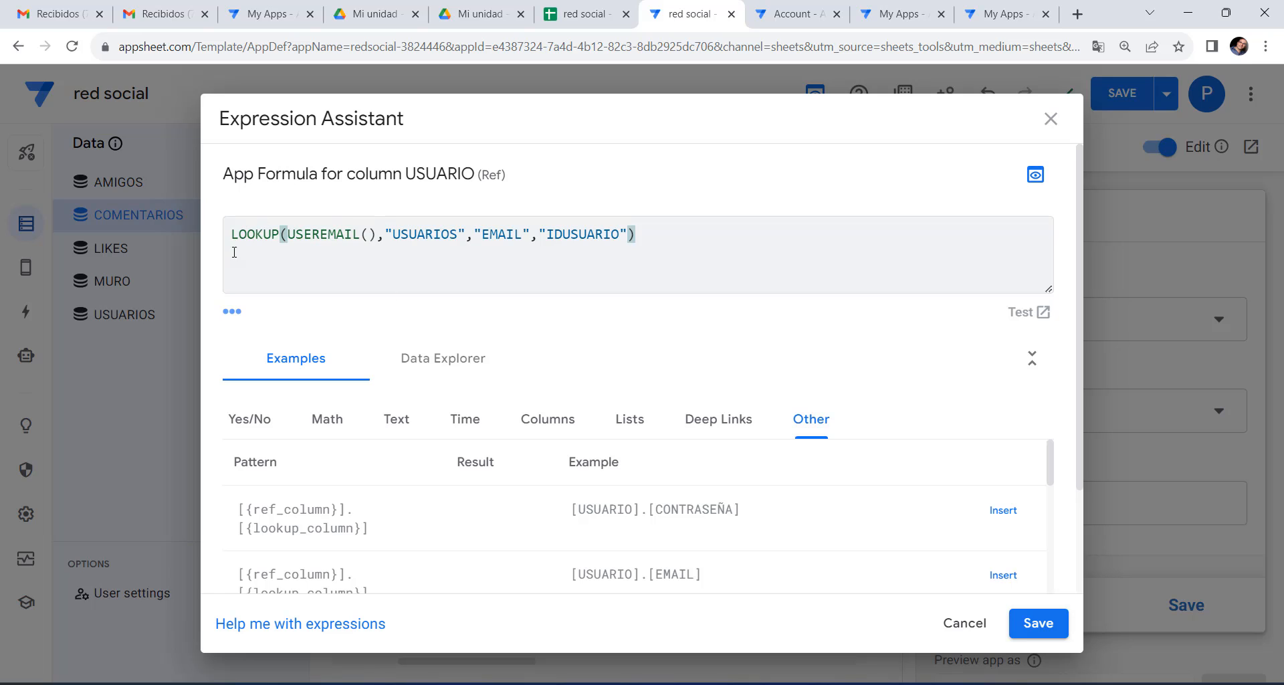
pyautogui.moveTo(235, 239); pyautogui.dragTo(604, 261)
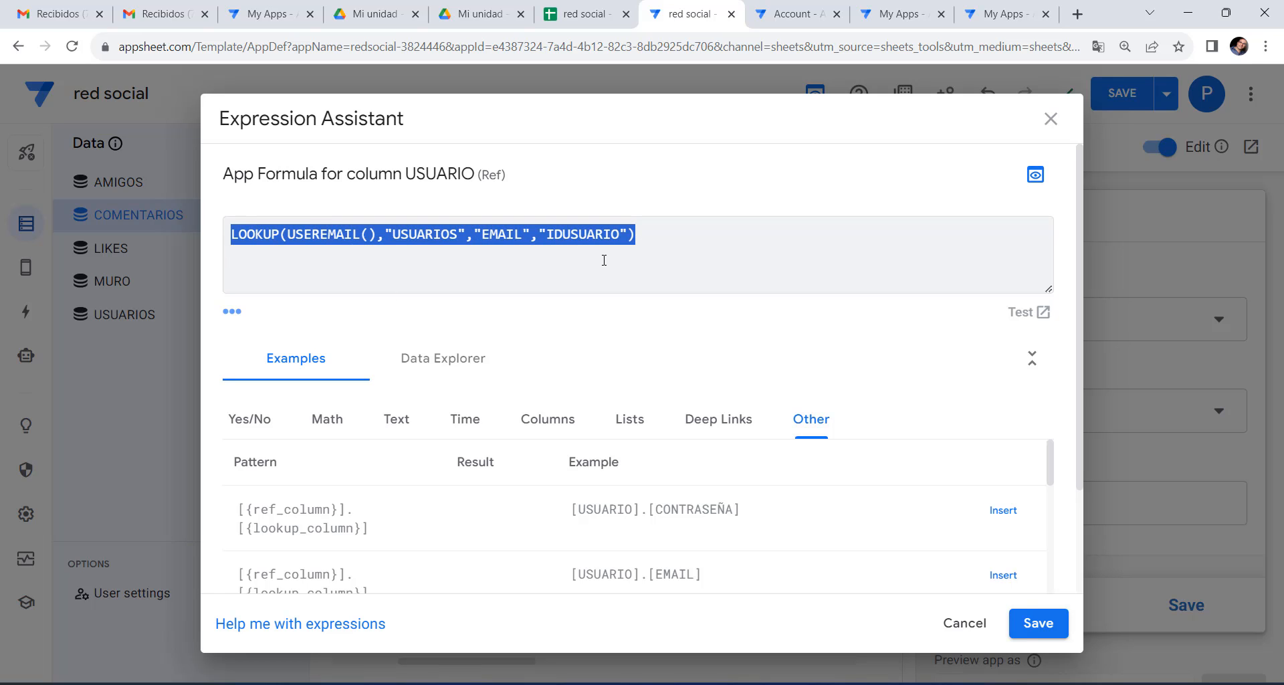
pyautogui.click(1039, 619)
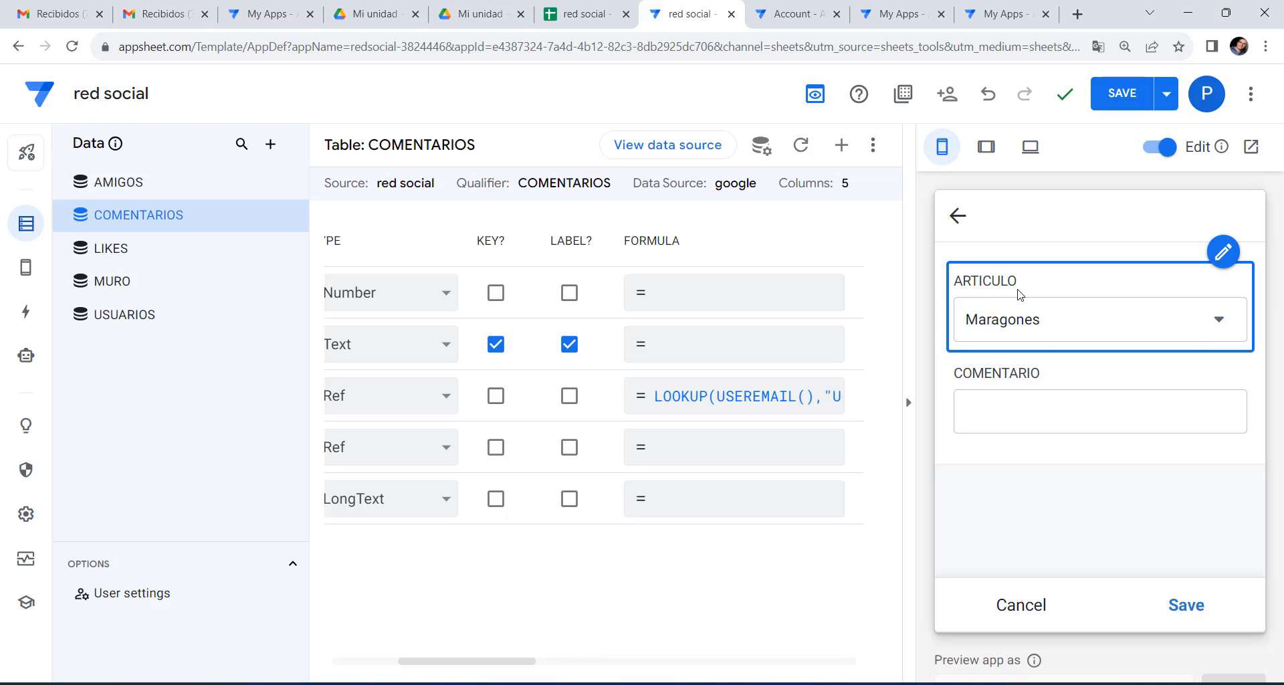
# Go from the COMENTAR action settings to the MURO table's columns grid.
pyautogui.click(23, 313)
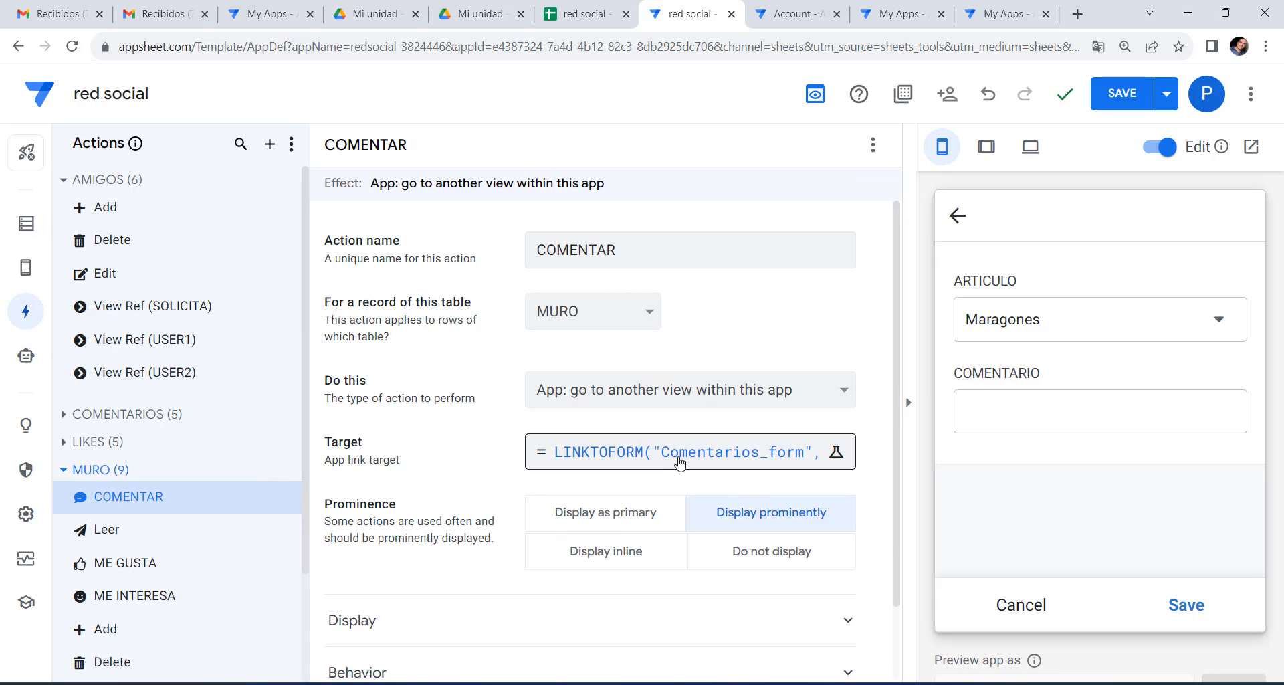
pyautogui.click(27, 224)
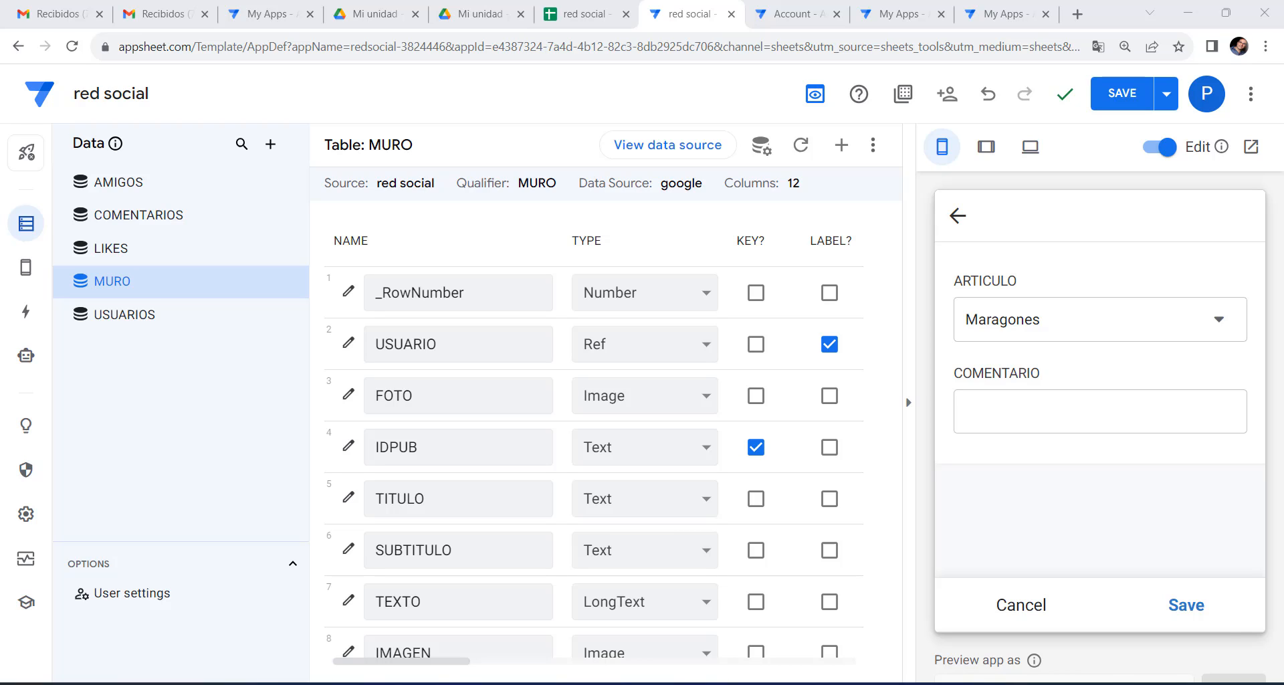
pyautogui.click(115, 283)
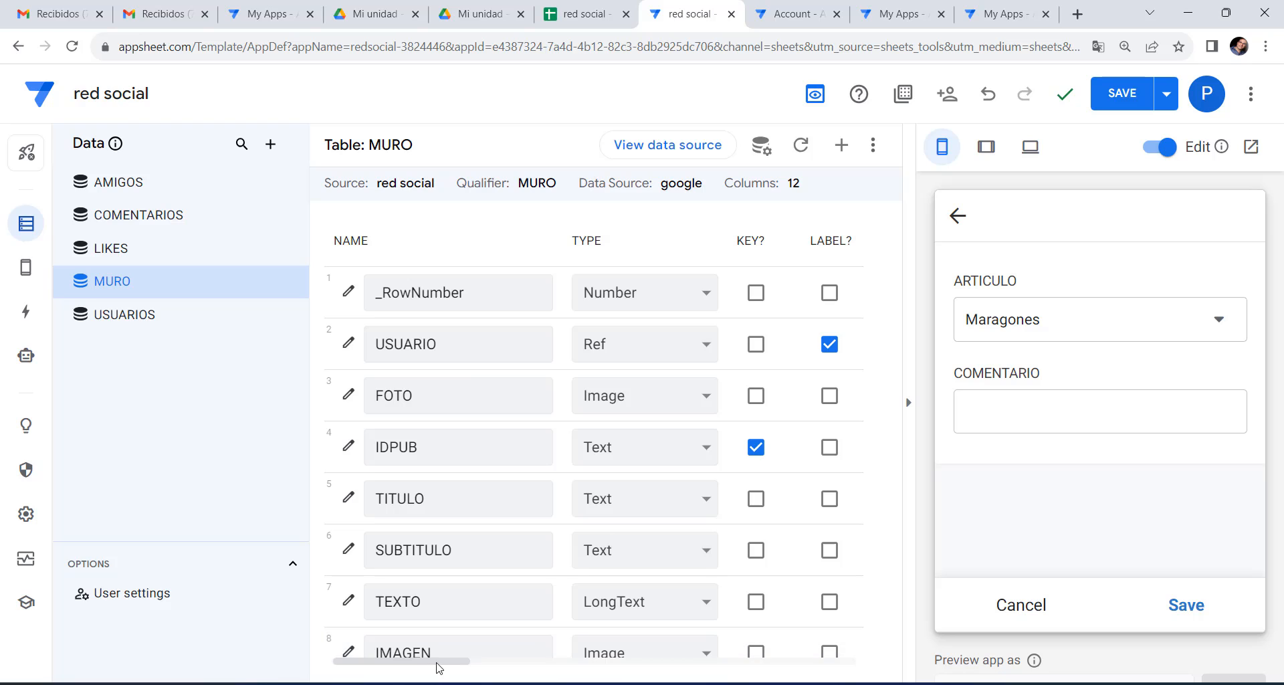
pyautogui.moveTo(436, 665); pyautogui.dragTo(552, 668)
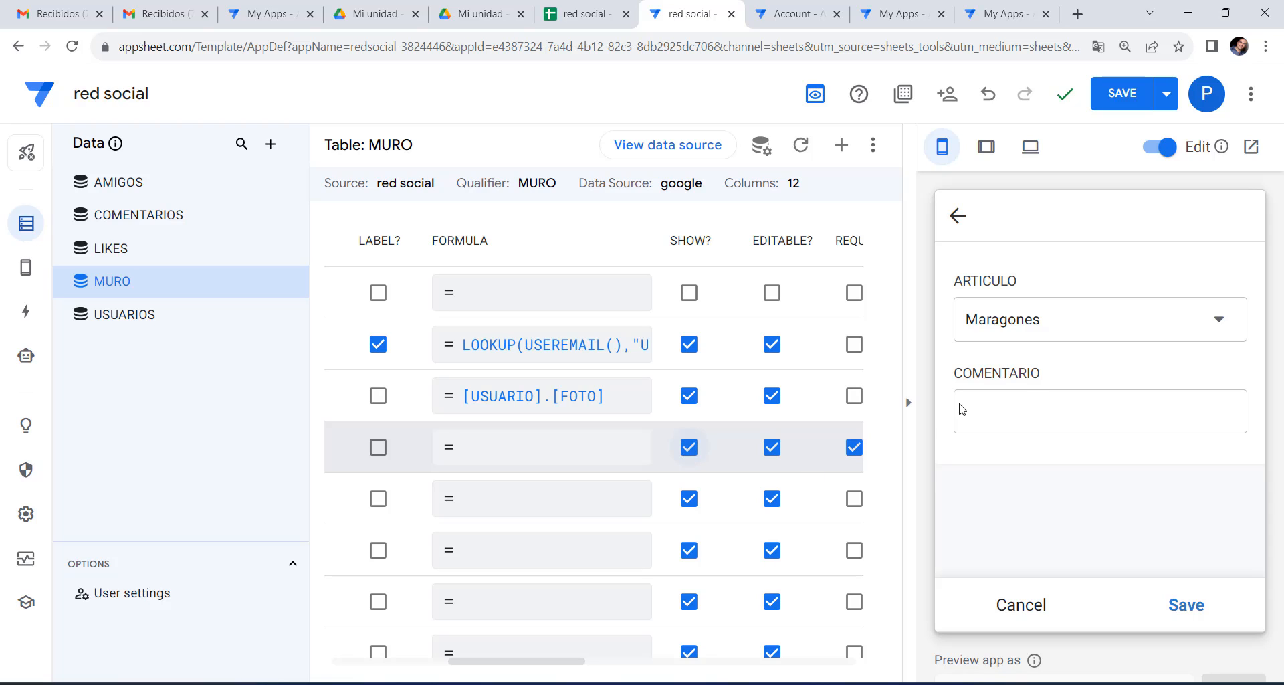
# Cancel the preview's comment form, open a post's detail page, and scroll the columns grid back left.
pyautogui.click(1022, 606)
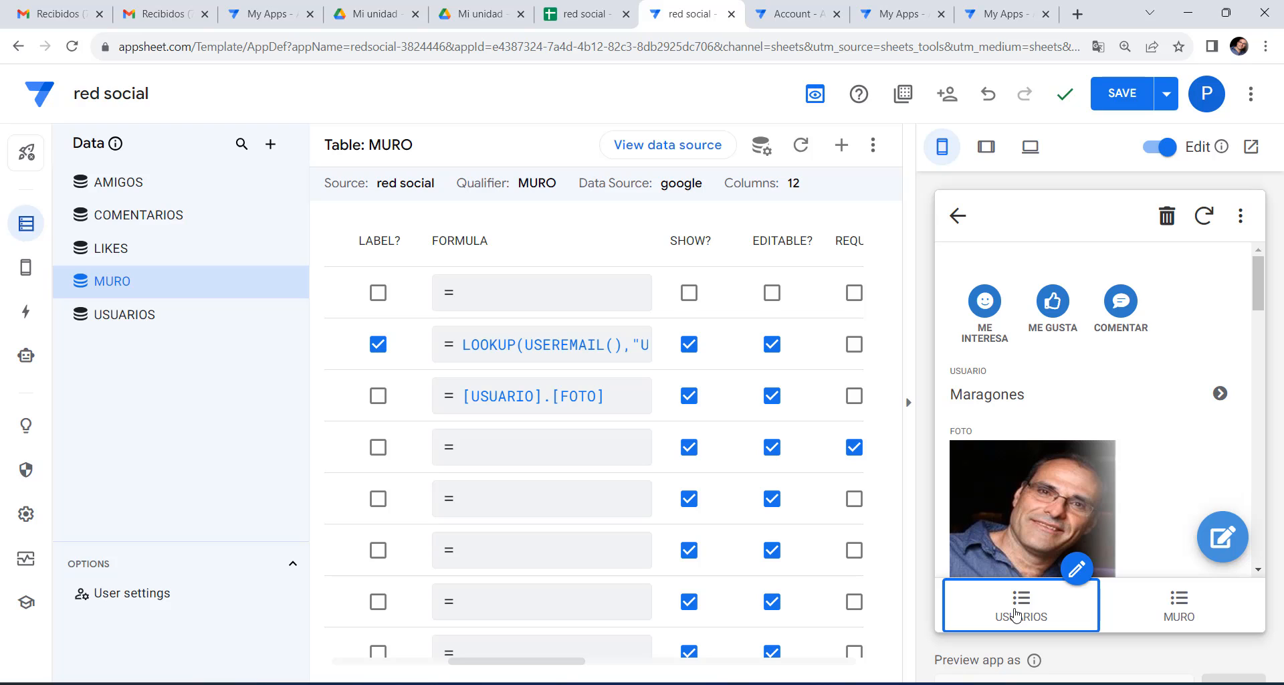
pyautogui.click(1177, 610)
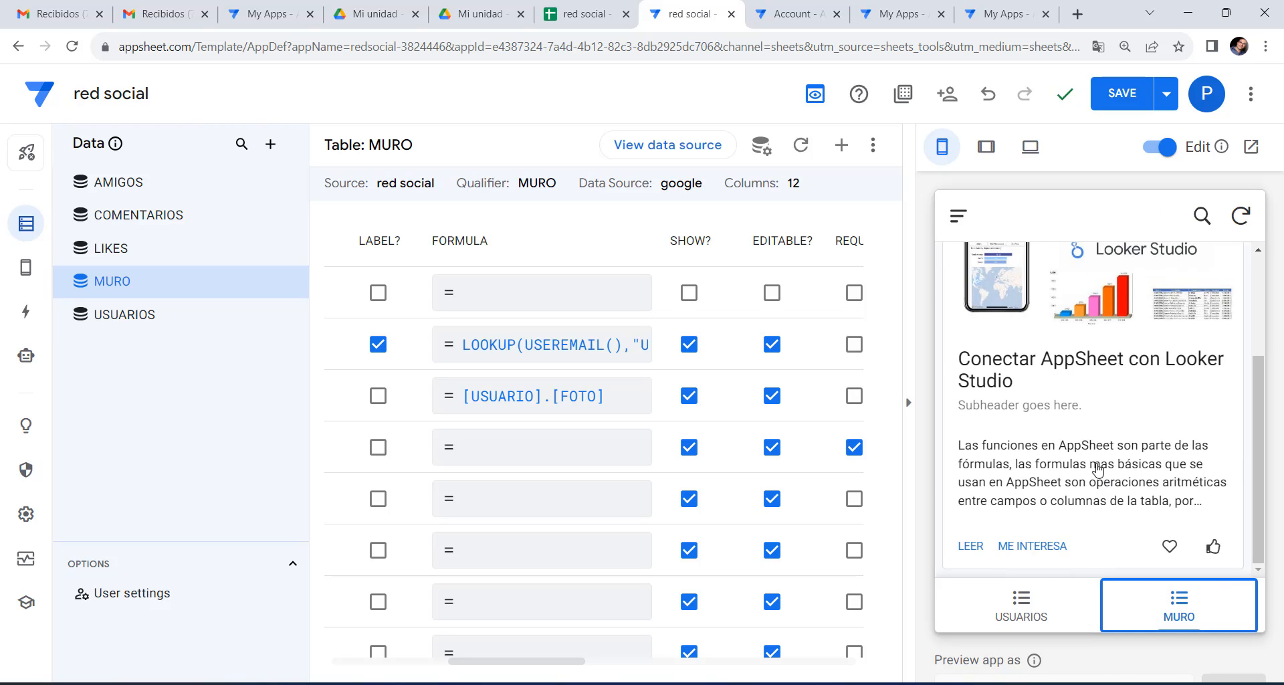
pyautogui.scroll(-3, 1068, 433)
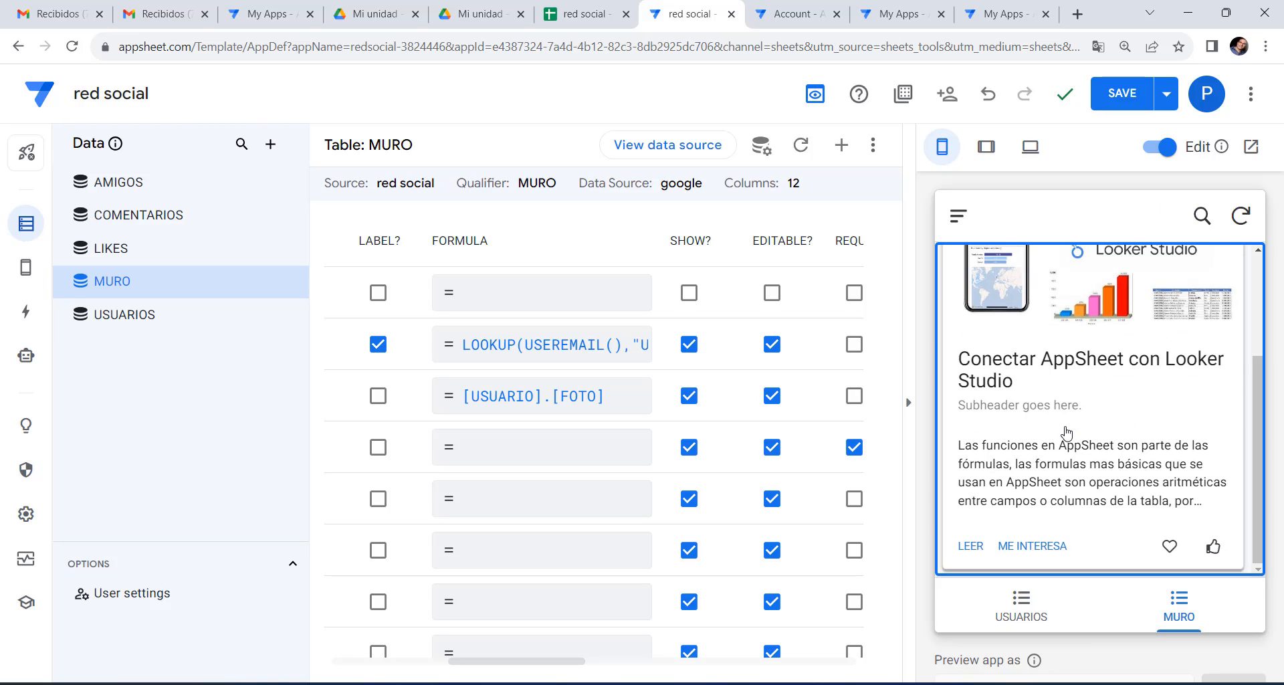
pyautogui.click(971, 546)
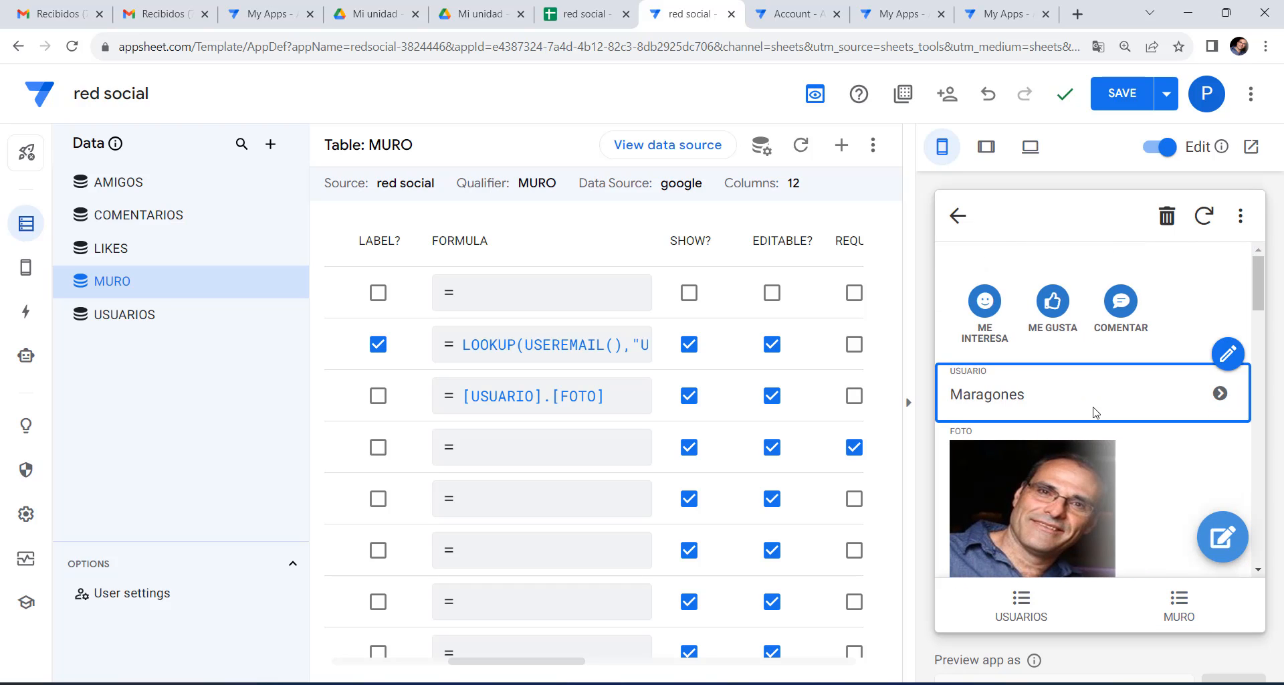
pyautogui.scroll(-5, 1092, 410)
pyautogui.scroll(-10, 1092, 410)
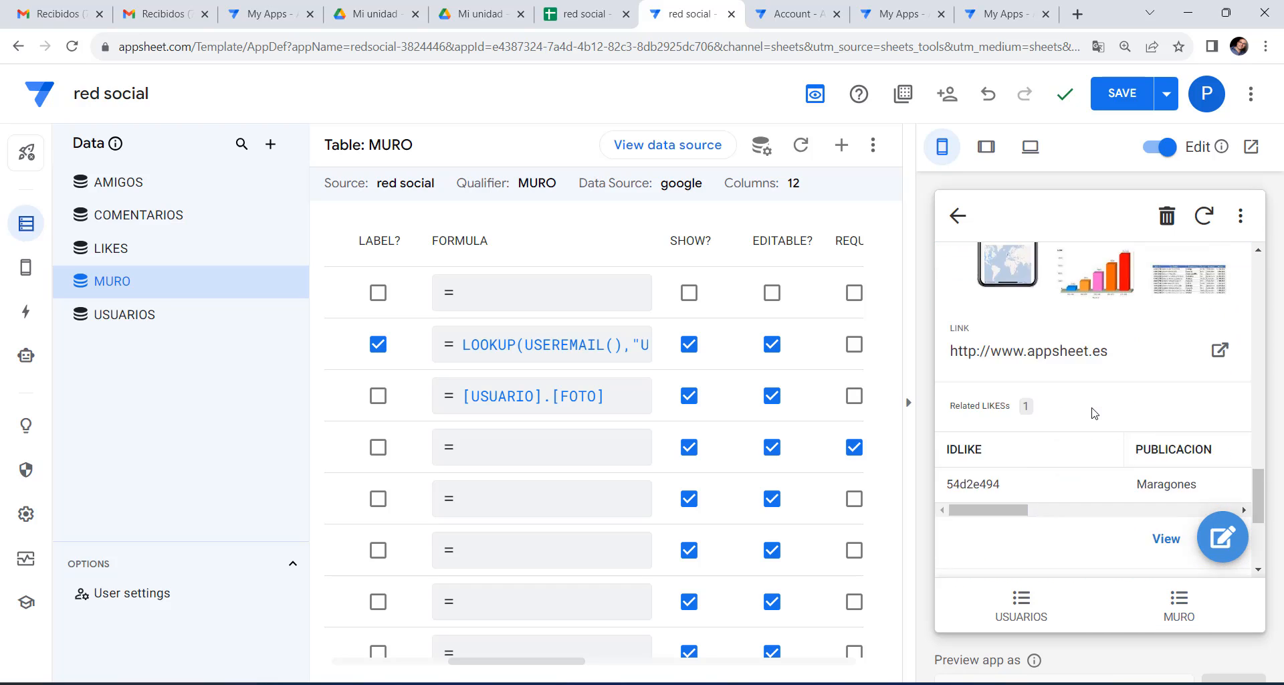
pyautogui.scroll(15, 1092, 413)
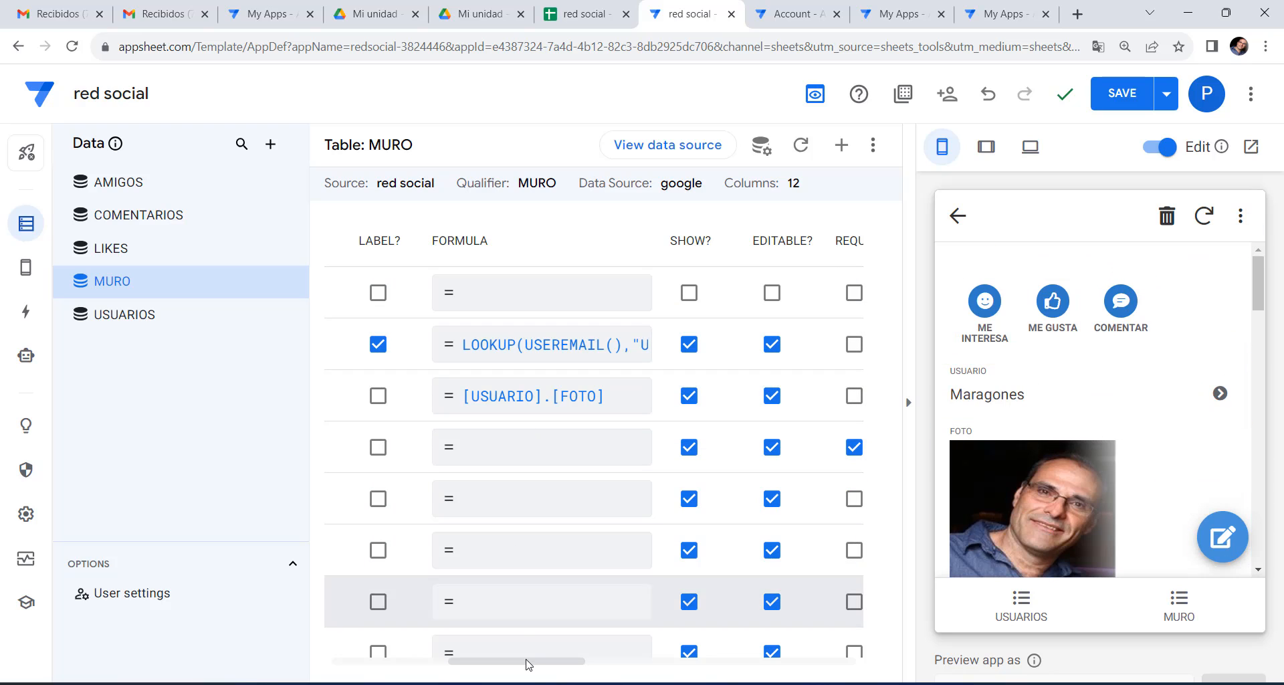
pyautogui.moveTo(505, 664); pyautogui.dragTo(384, 662)
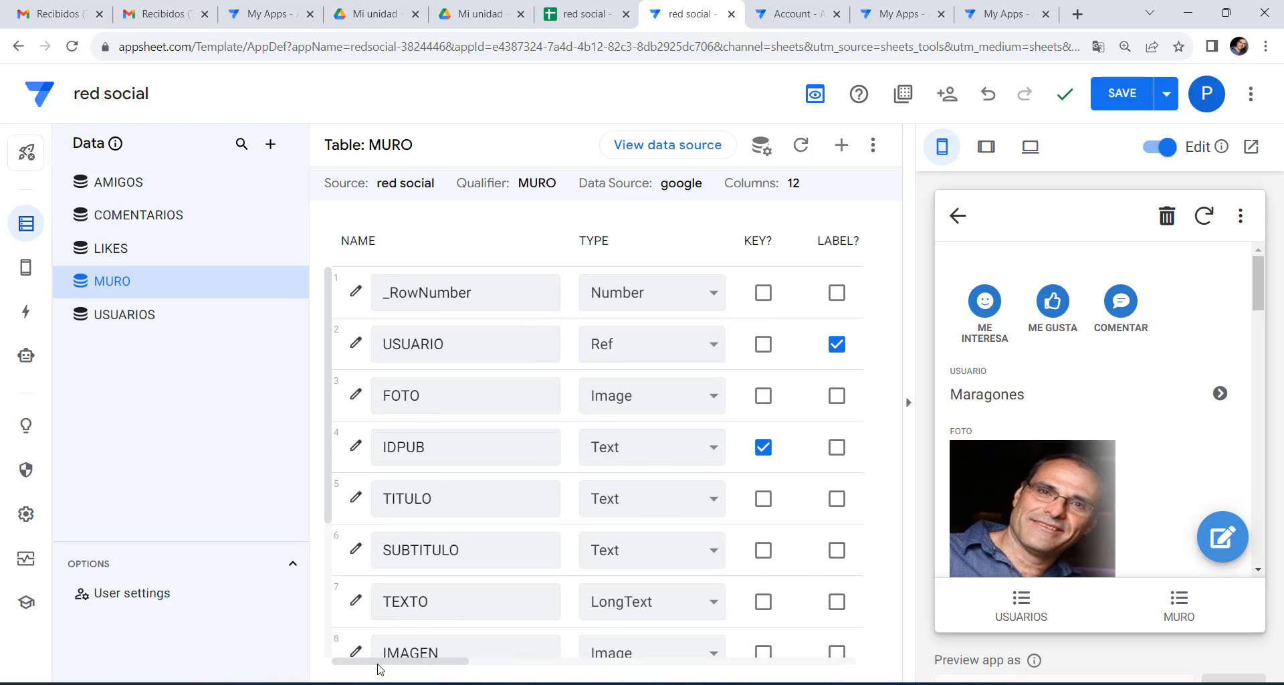
# Save the app and open a post's detail page from the MURO list in the preview.
pyautogui.click(1126, 106)
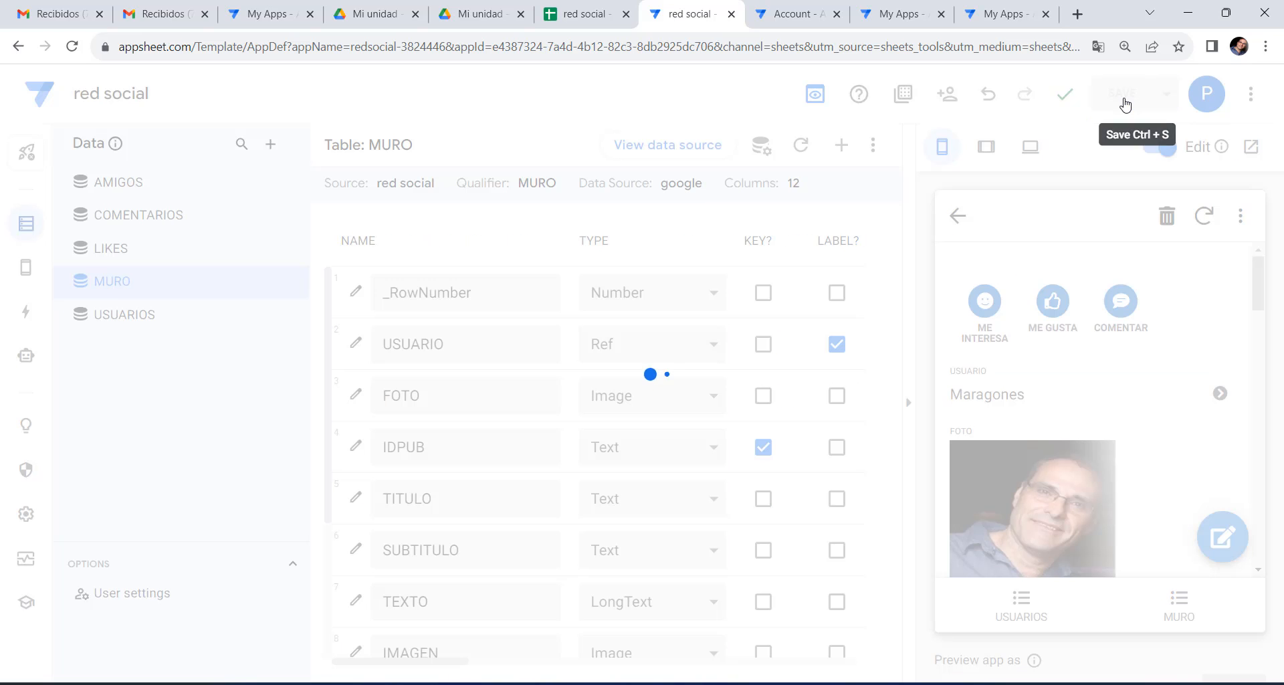
pyautogui.click(1177, 611)
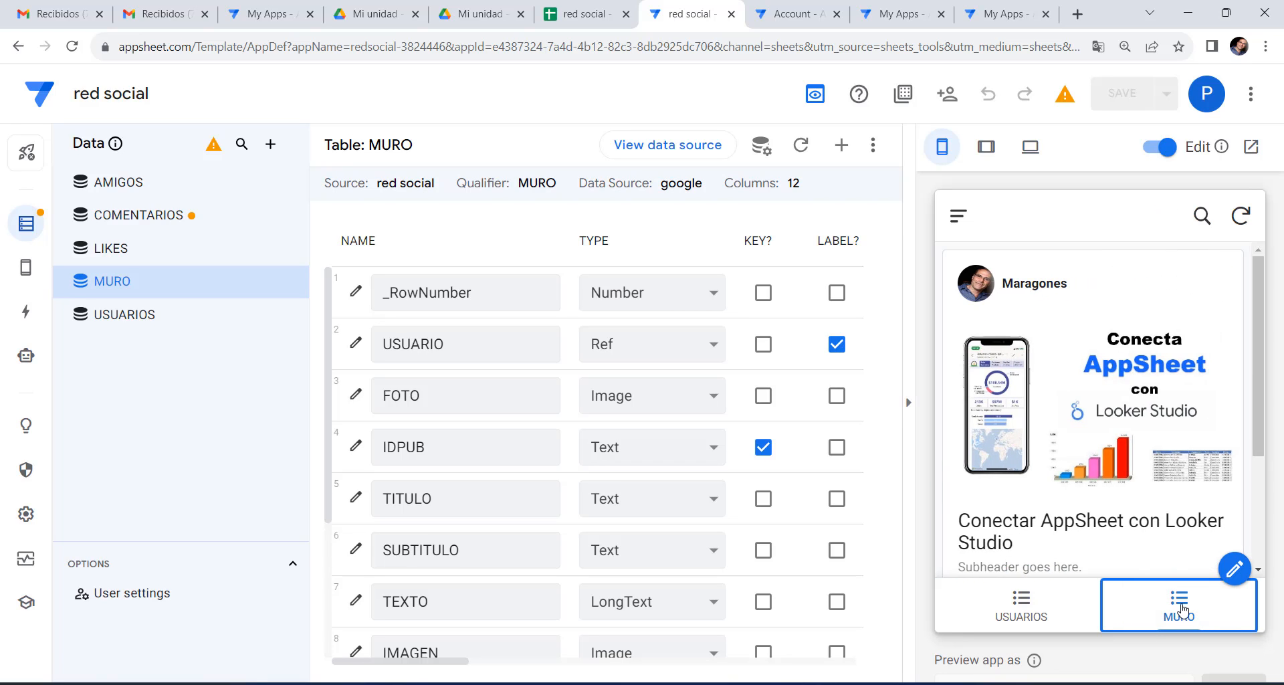
pyautogui.scroll(-3, 975, 567)
pyautogui.click(971, 528)
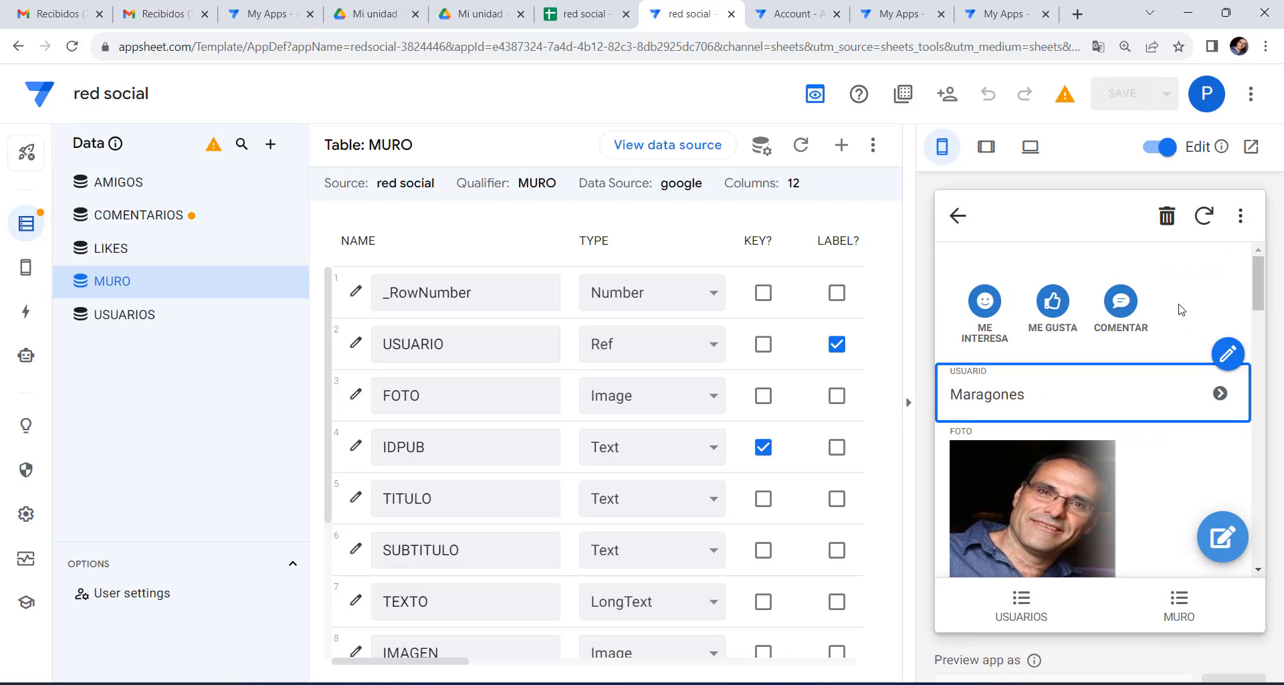
# Open the post's comment form, make TITULO the MURO table's label, and save.
pyautogui.click(1133, 308)
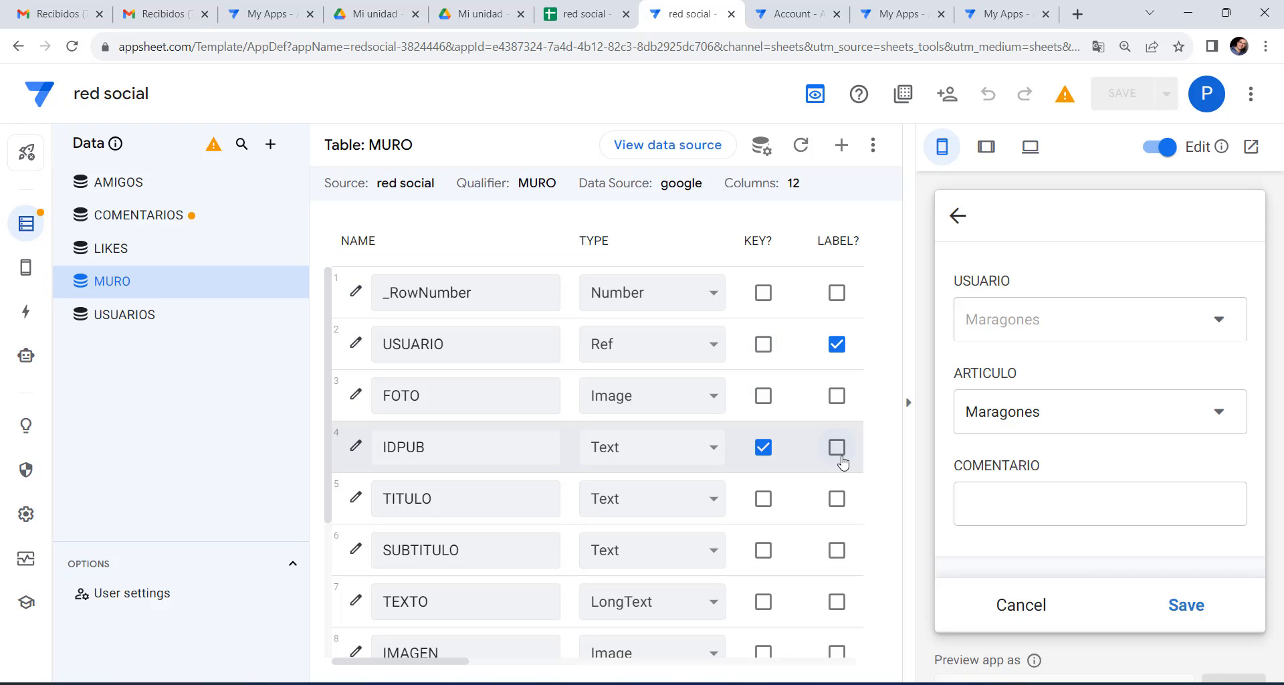
pyautogui.click(840, 503)
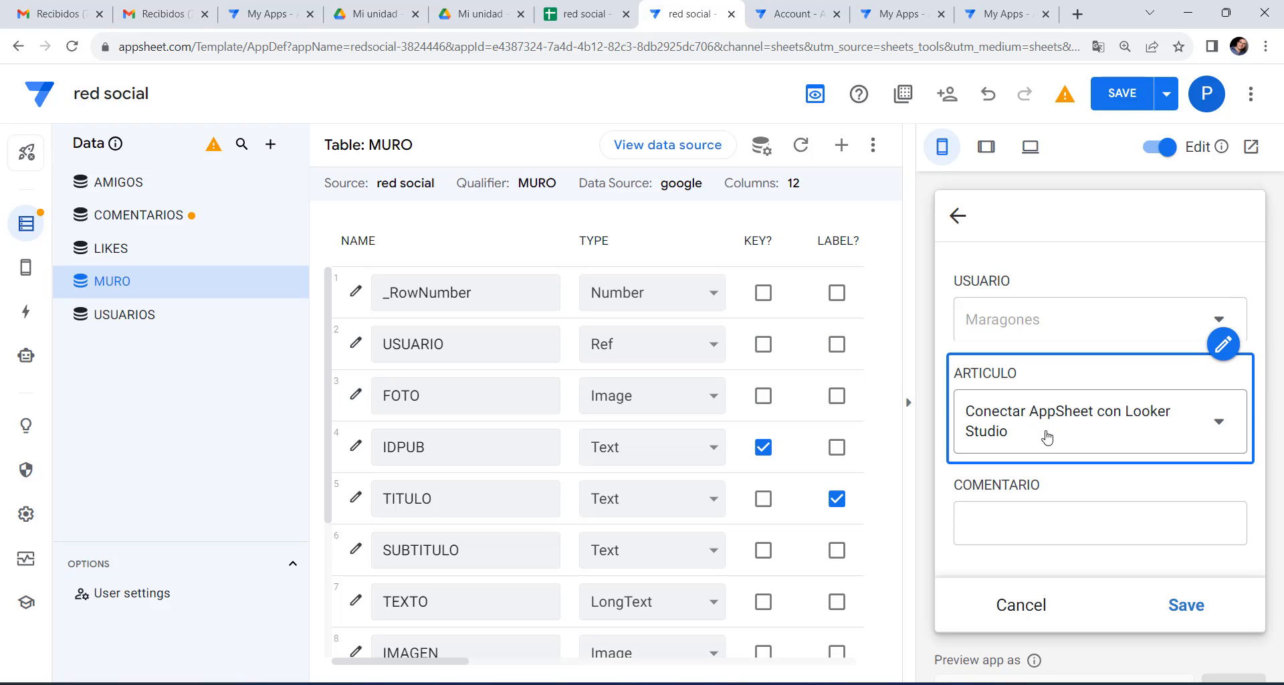
pyautogui.click(1119, 95)
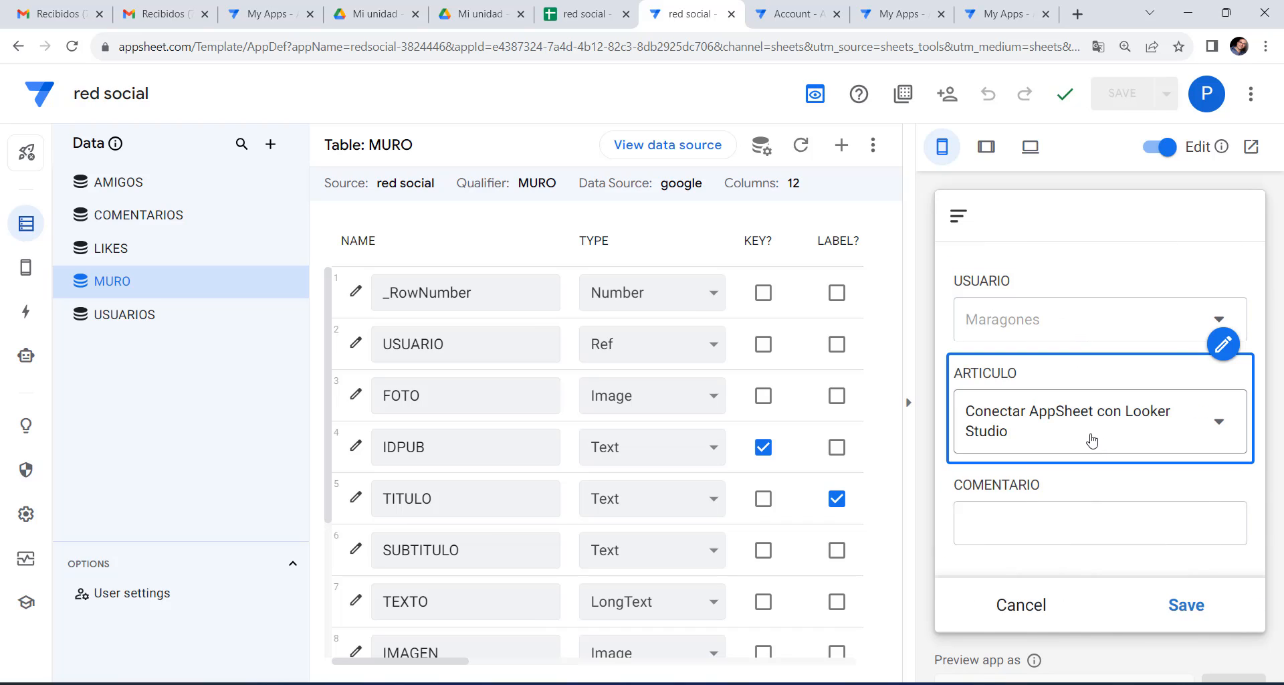
# Submit the test comment 'SFSDFS' and confirm it in the COMENTARIOS sheet.
pyautogui.click(1075, 527)
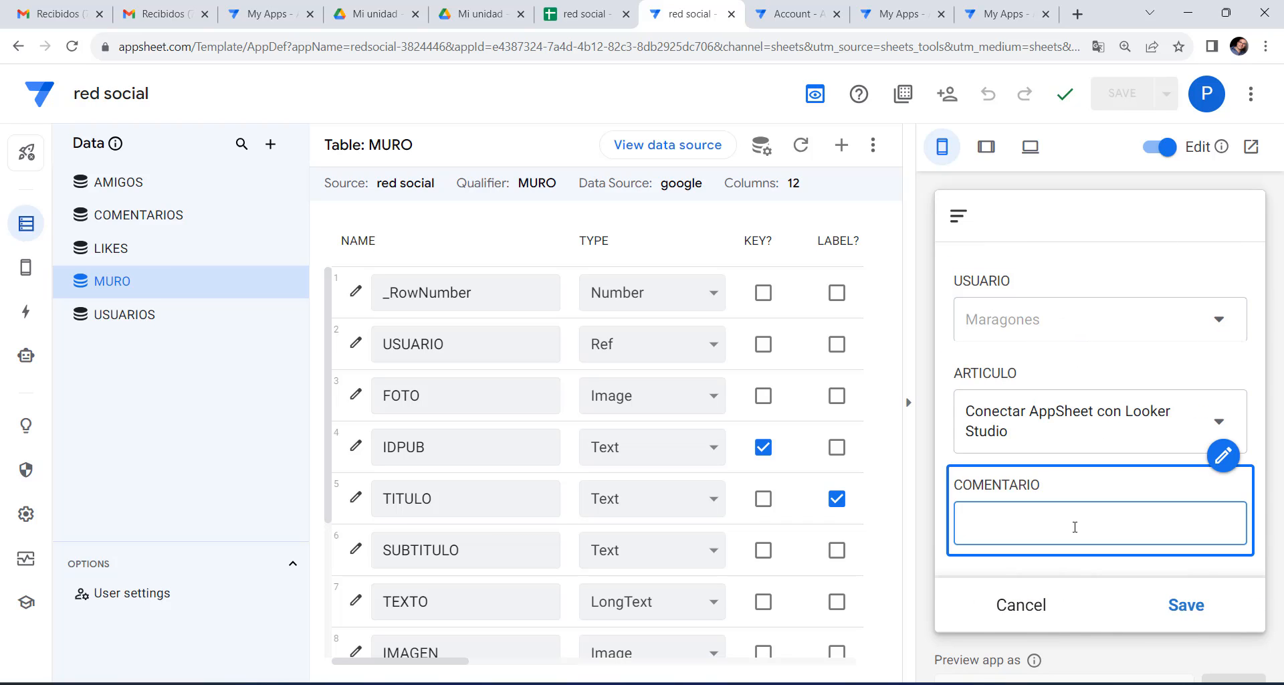
pyautogui.write('SFSDFS')
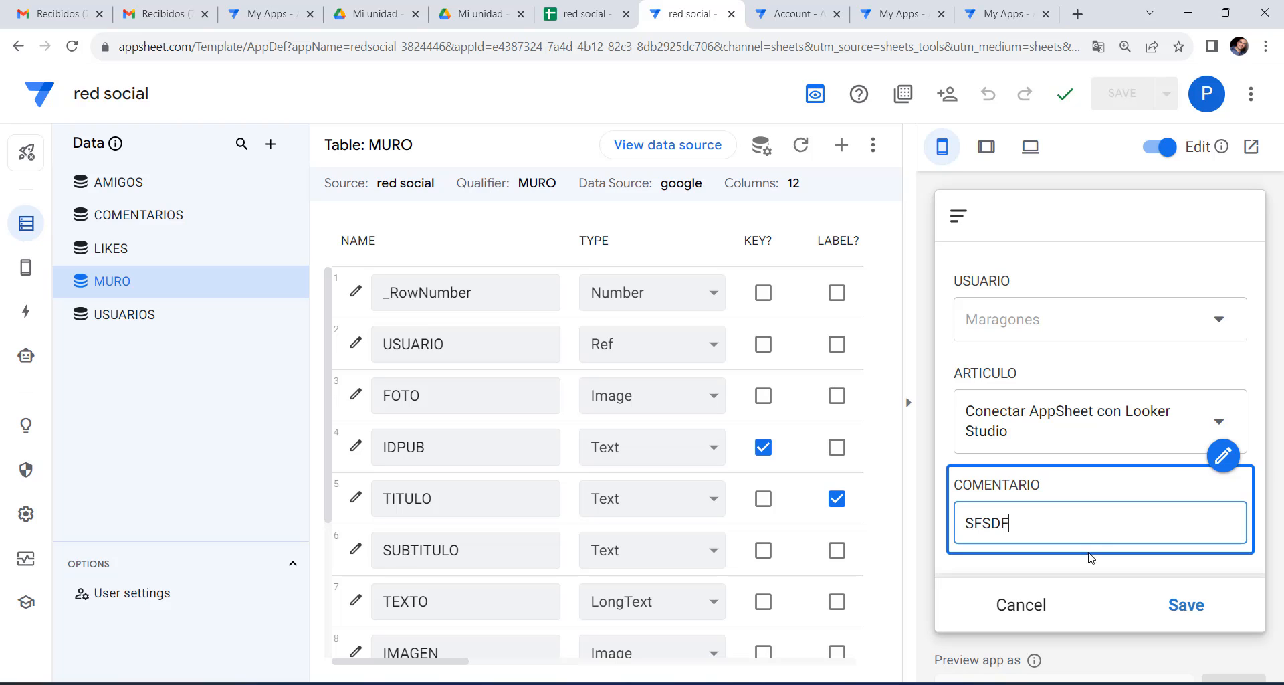
pyautogui.click(1186, 605)
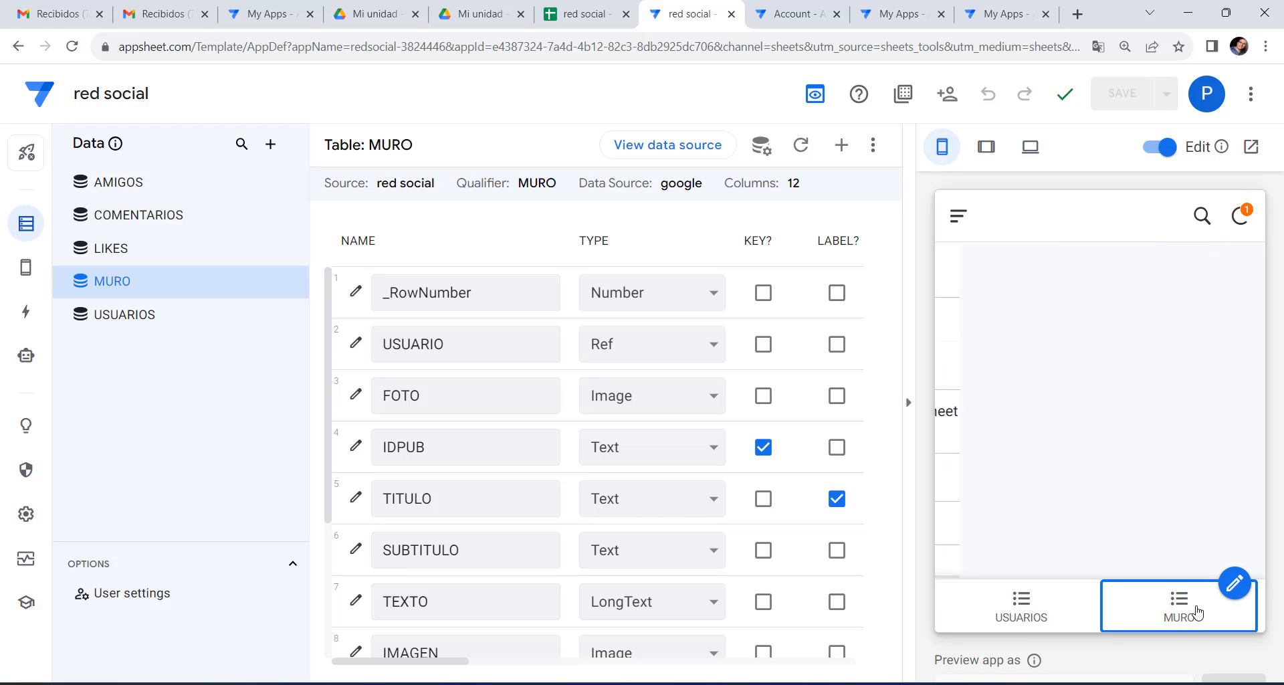
pyautogui.click(581, 14)
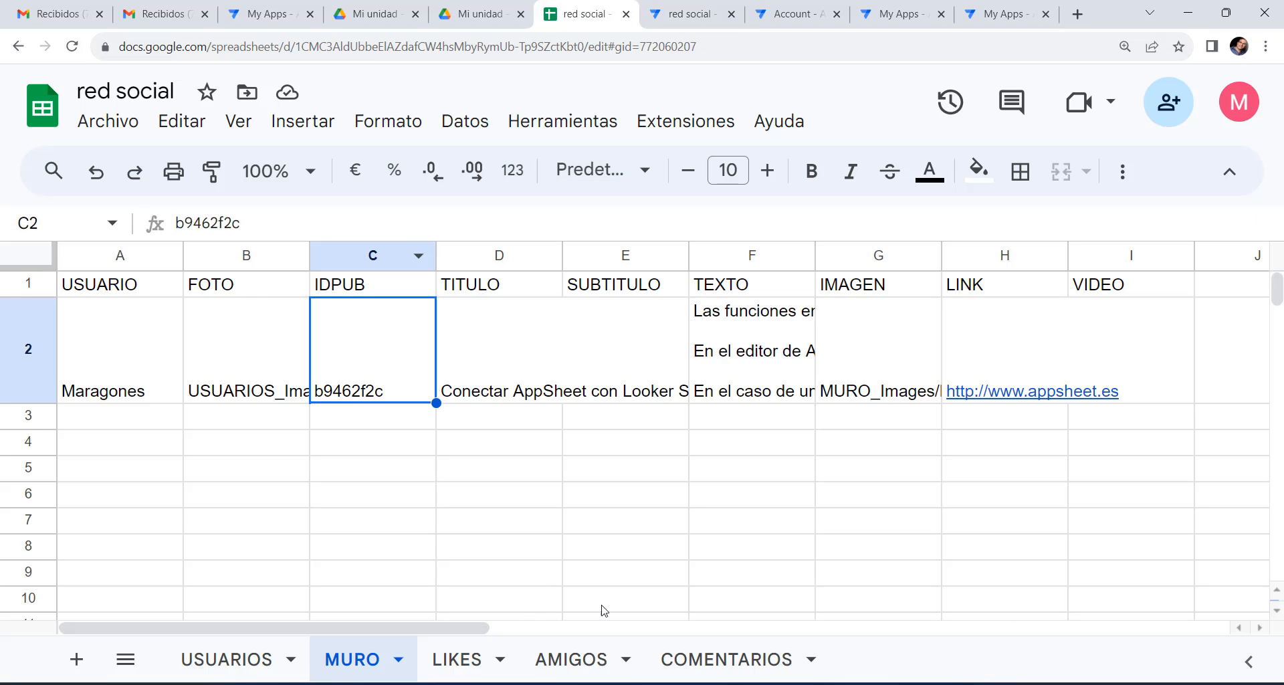
pyautogui.click(756, 661)
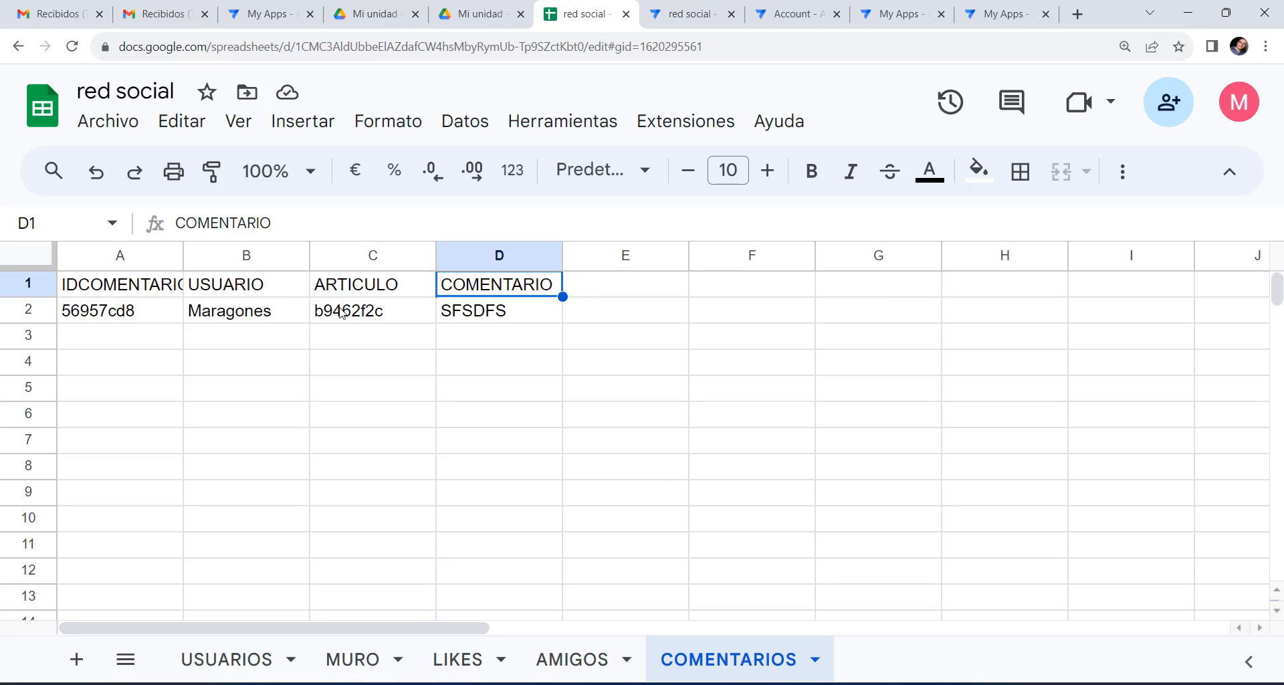
pyautogui.click(687, 25)
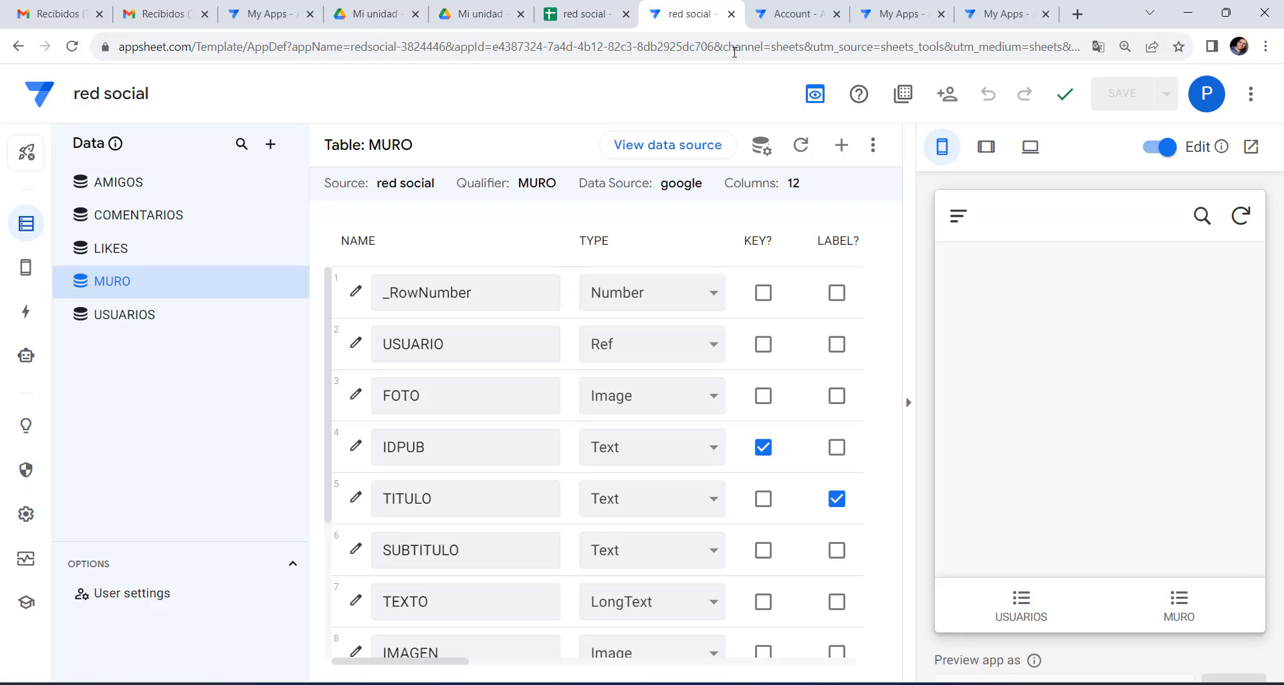
pyautogui.click(1187, 611)
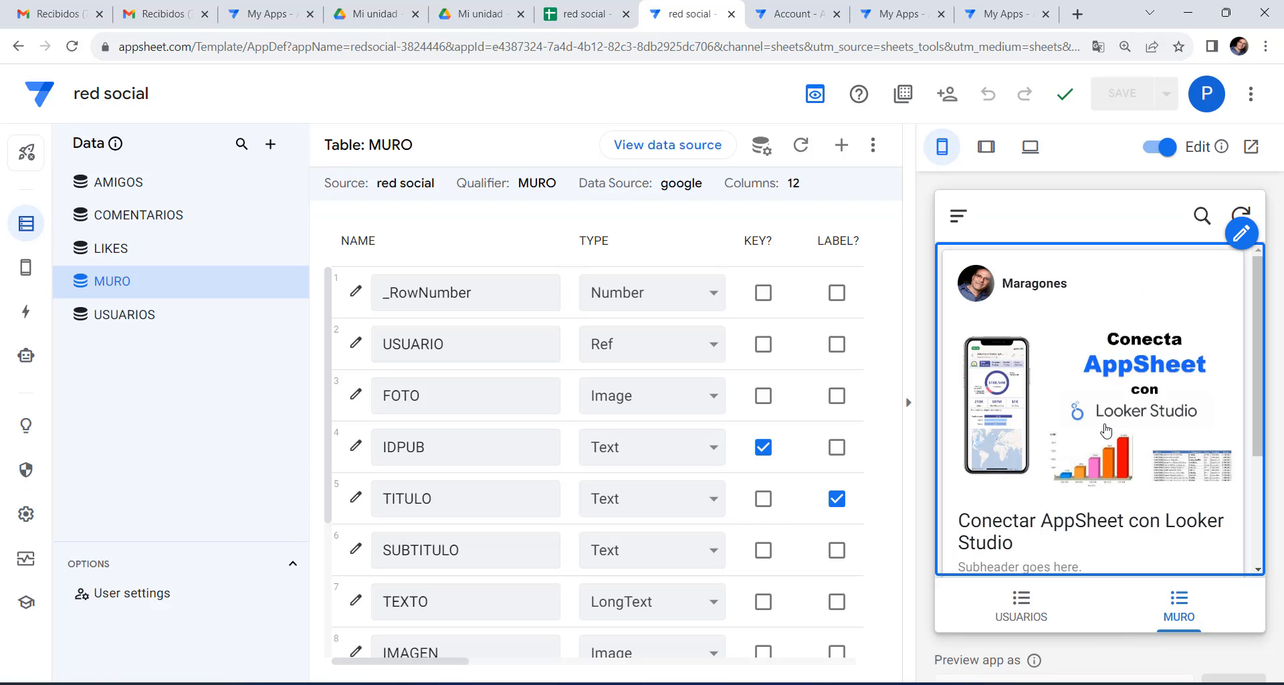
pyautogui.scroll(-3, 1103, 428)
pyautogui.scroll(3, 1090, 414)
pyautogui.scroll(-3, 1030, 525)
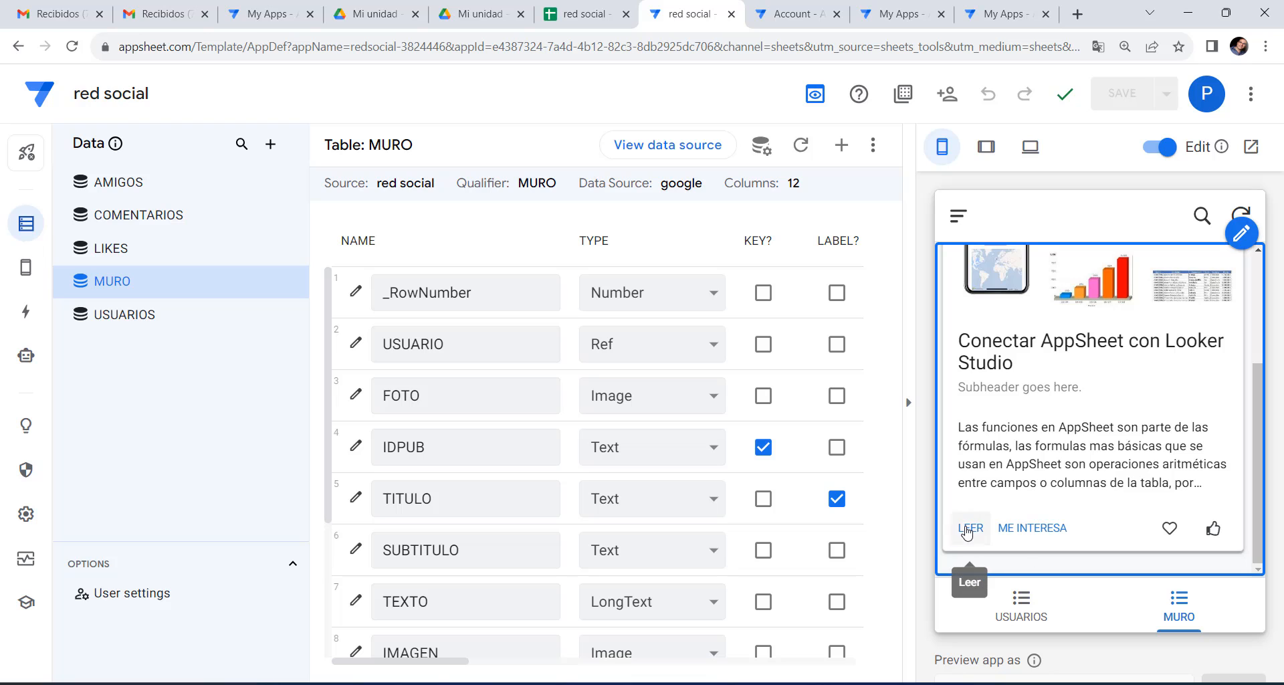
pyautogui.click(968, 526)
pyautogui.scroll(-10, 1163, 440)
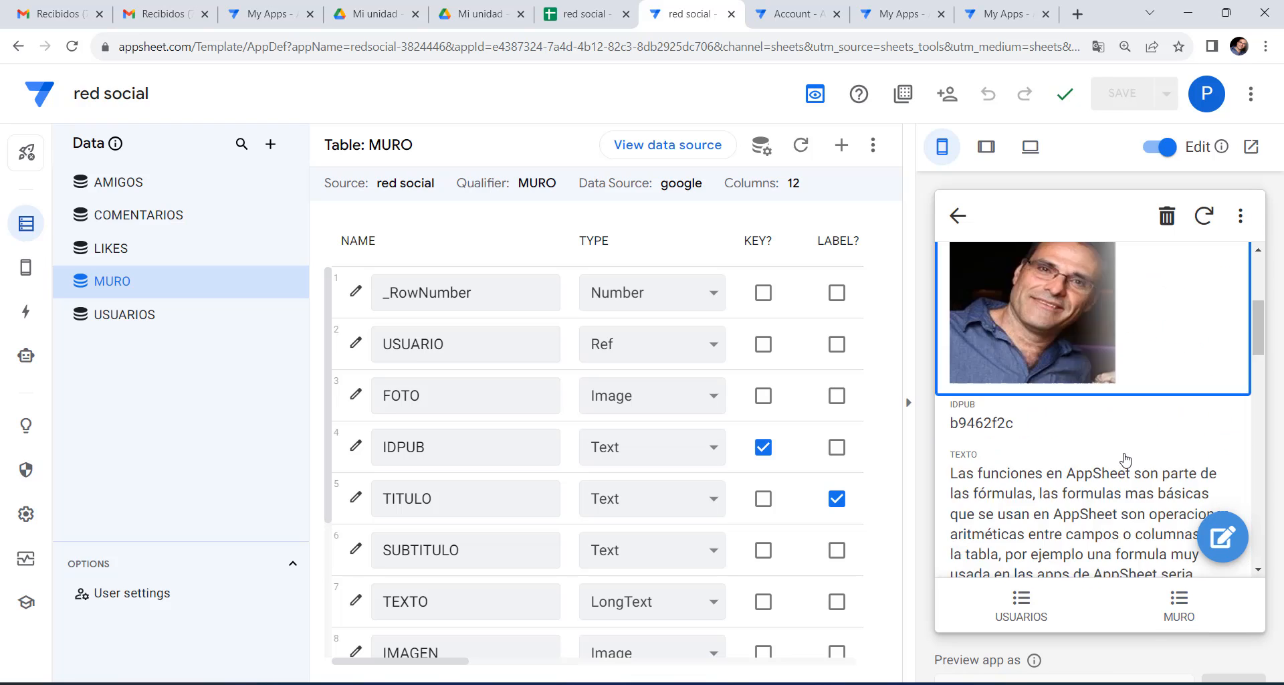
pyautogui.scroll(-10, 1137, 468)
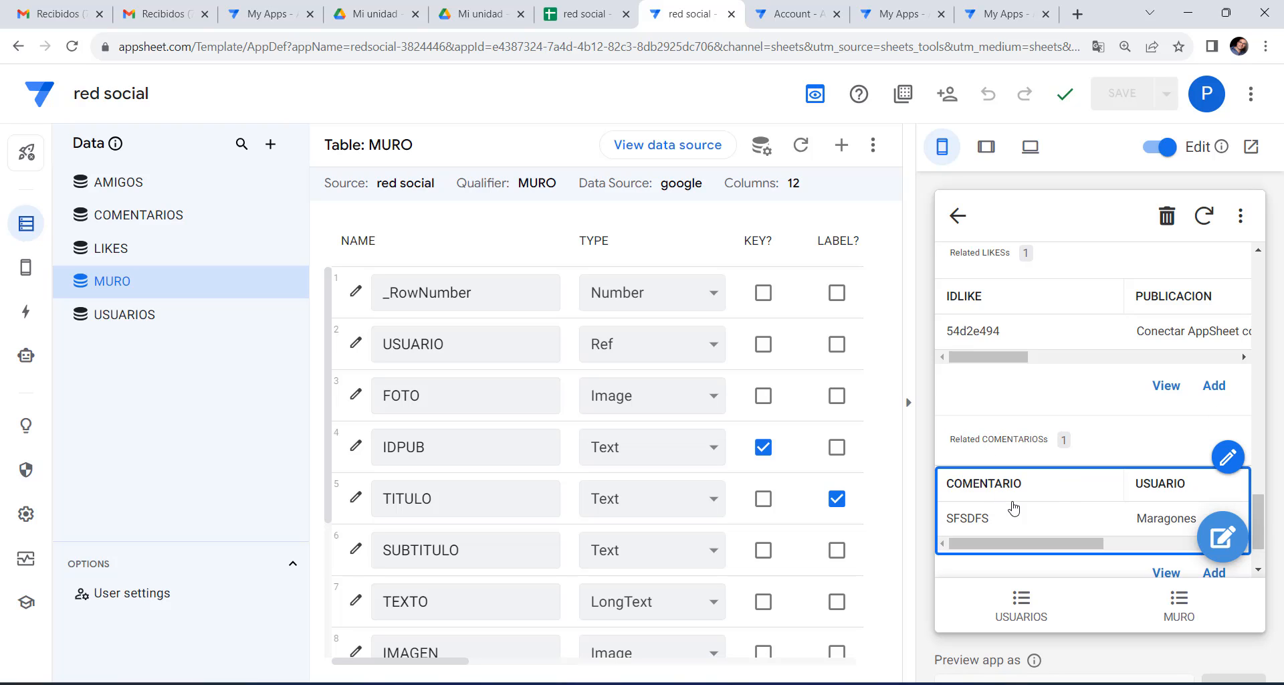
pyautogui.click(1200, 610)
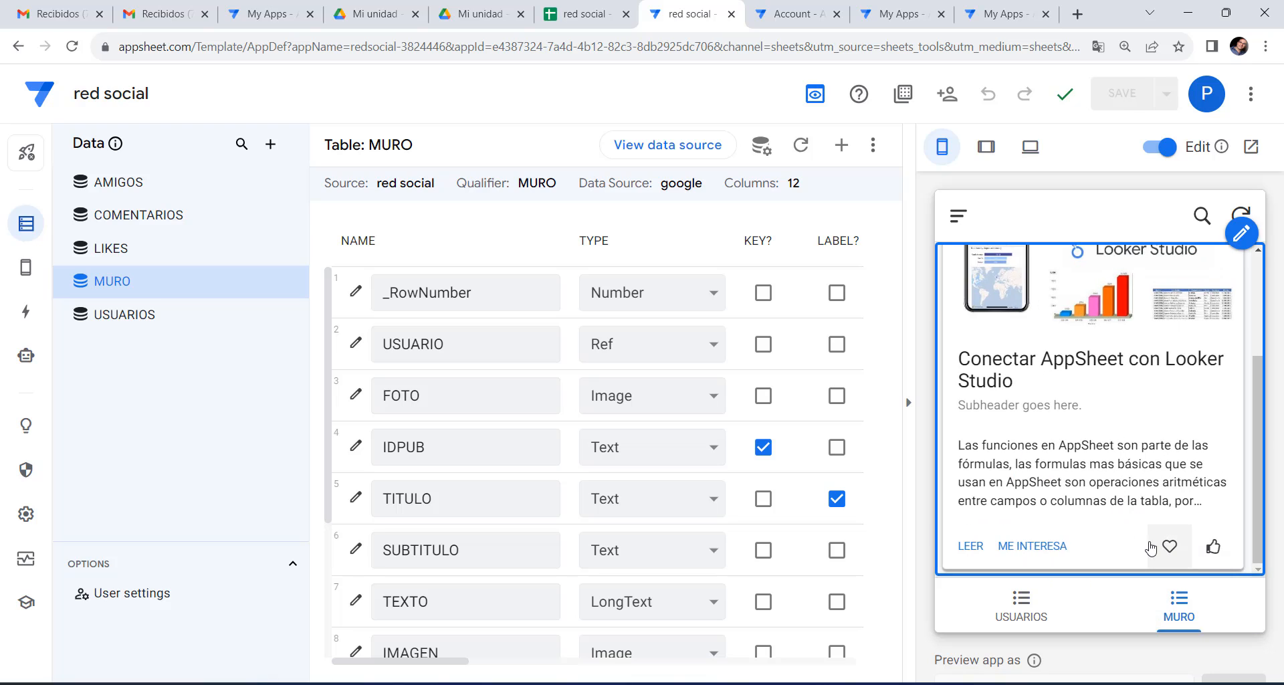
# Set the MURO card's heart button to run the COMENTAR action and save.
pyautogui.click(22, 278)
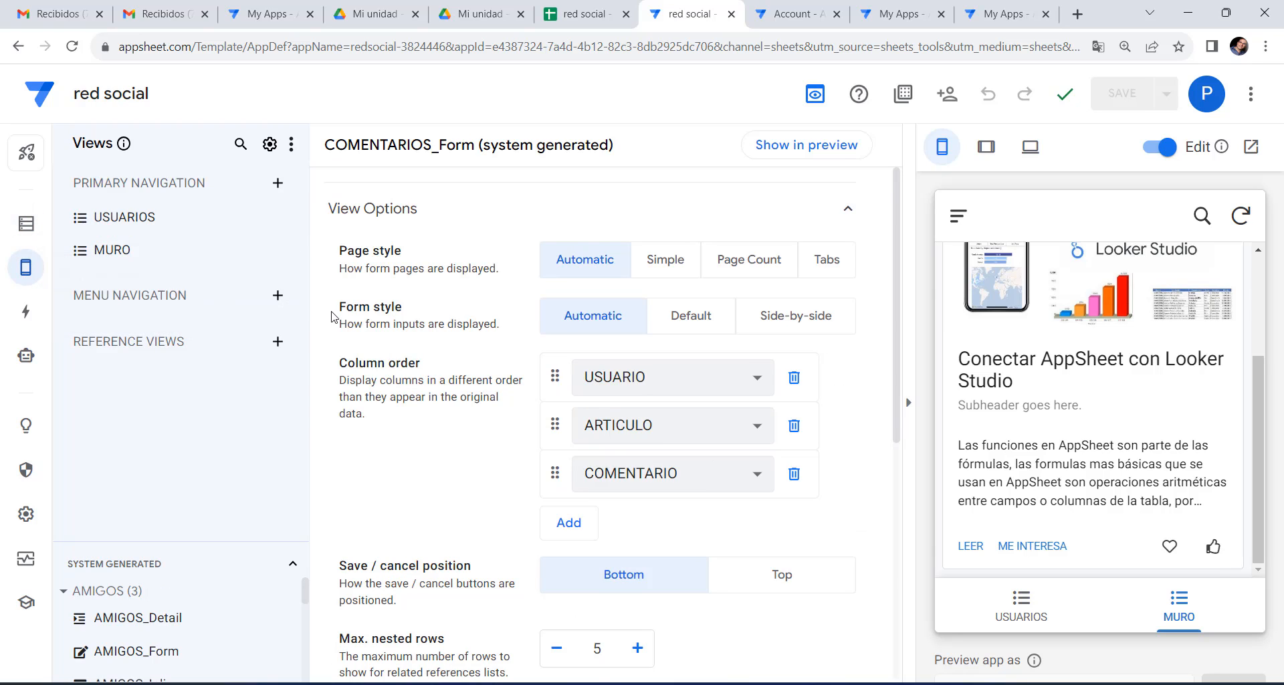
pyautogui.click(115, 258)
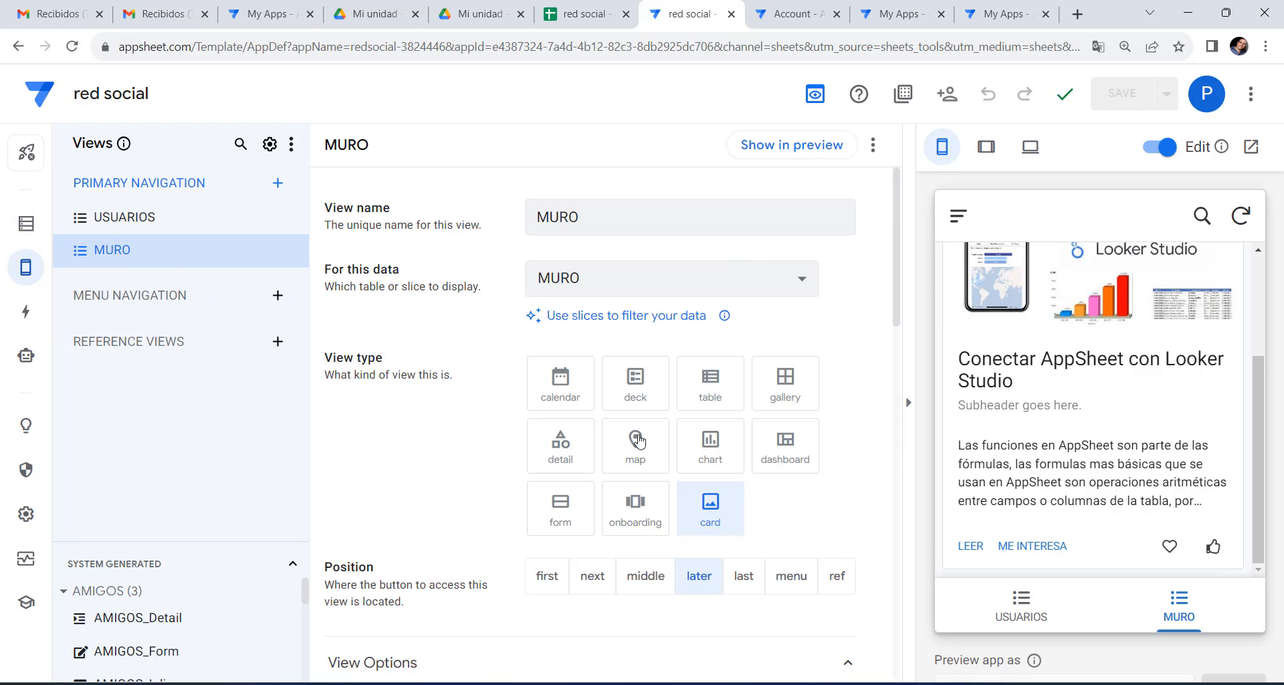
pyautogui.scroll(-15, 653, 444)
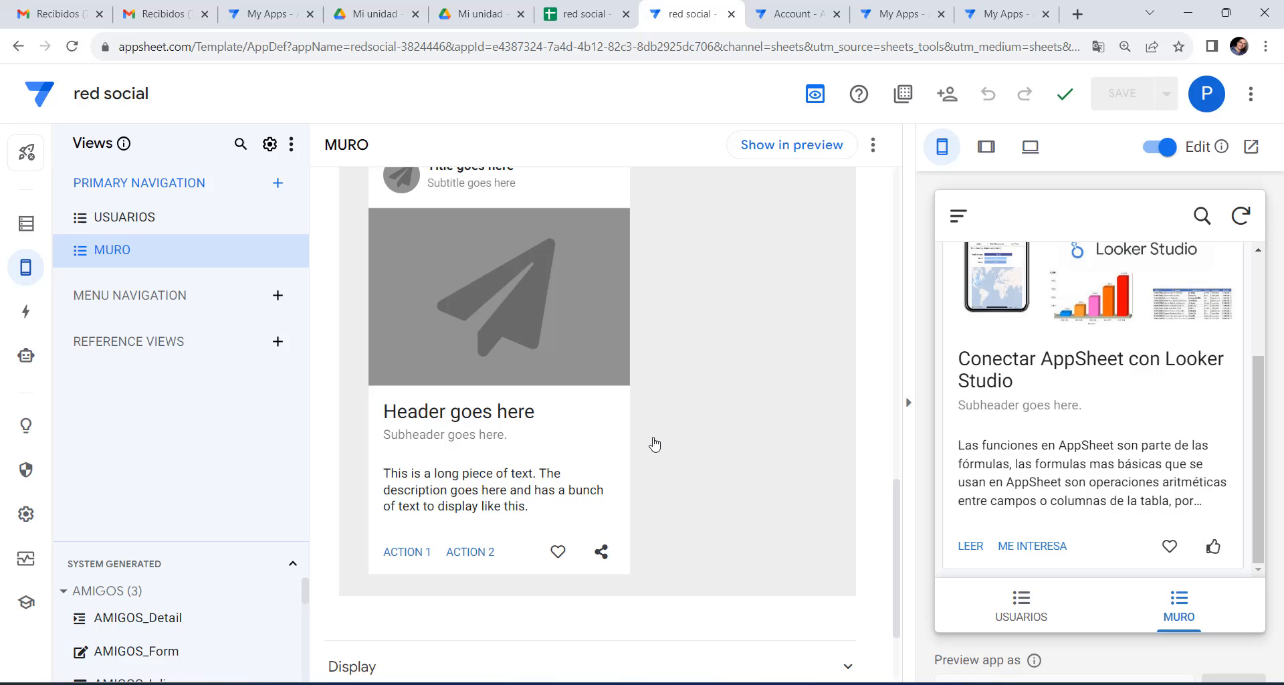
pyautogui.click(557, 552)
pyautogui.click(702, 365)
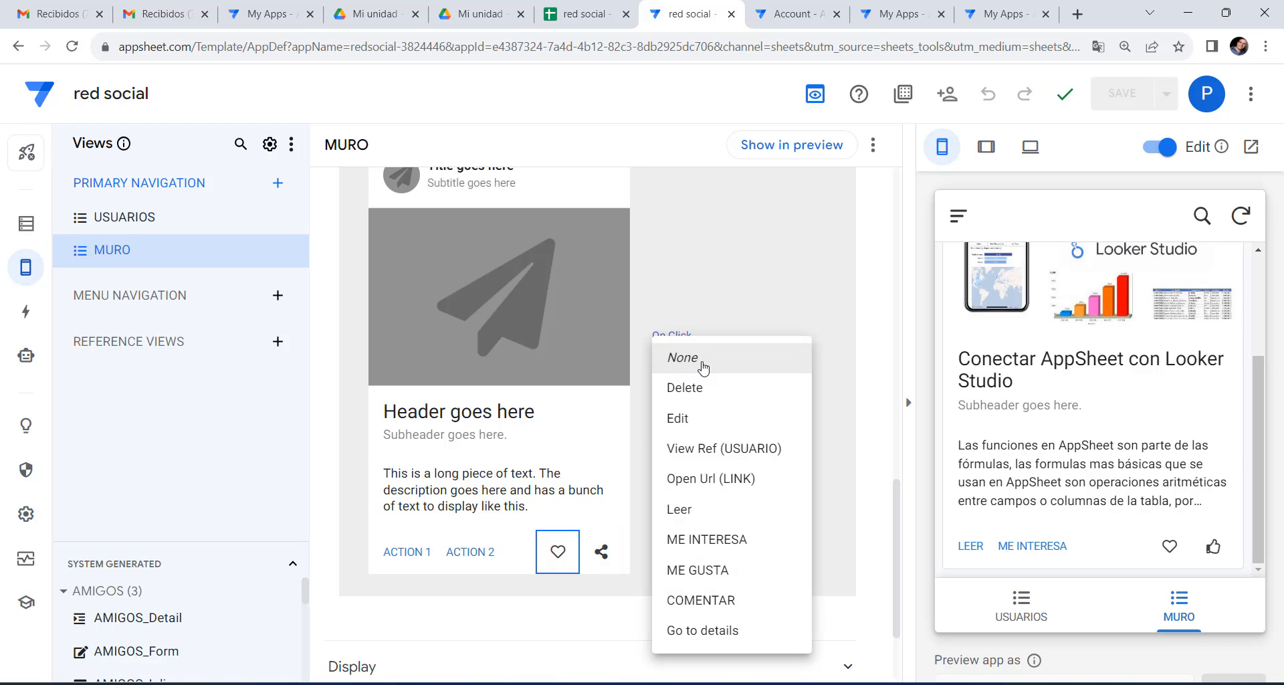
pyautogui.click(714, 601)
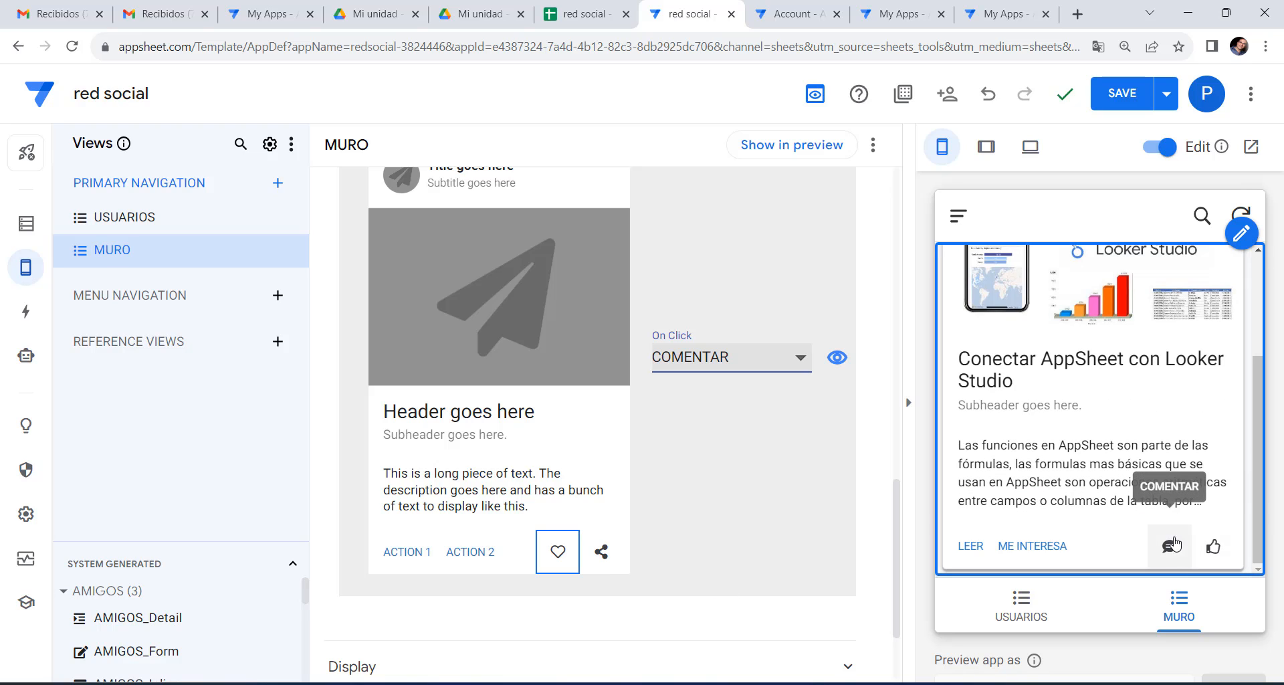
pyautogui.click(1126, 94)
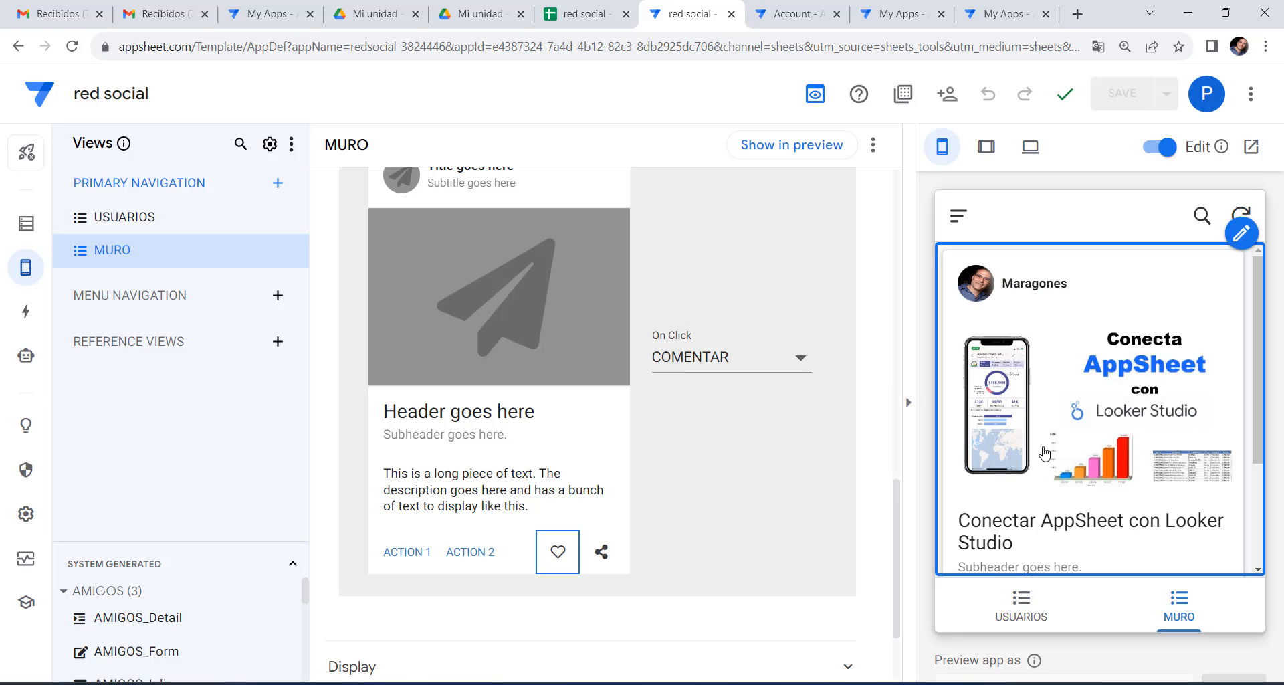
# Test by opening a post's detail page in the preview, then bring up the app's actions.
pyautogui.scroll(-3, 1040, 453)
pyautogui.click(970, 546)
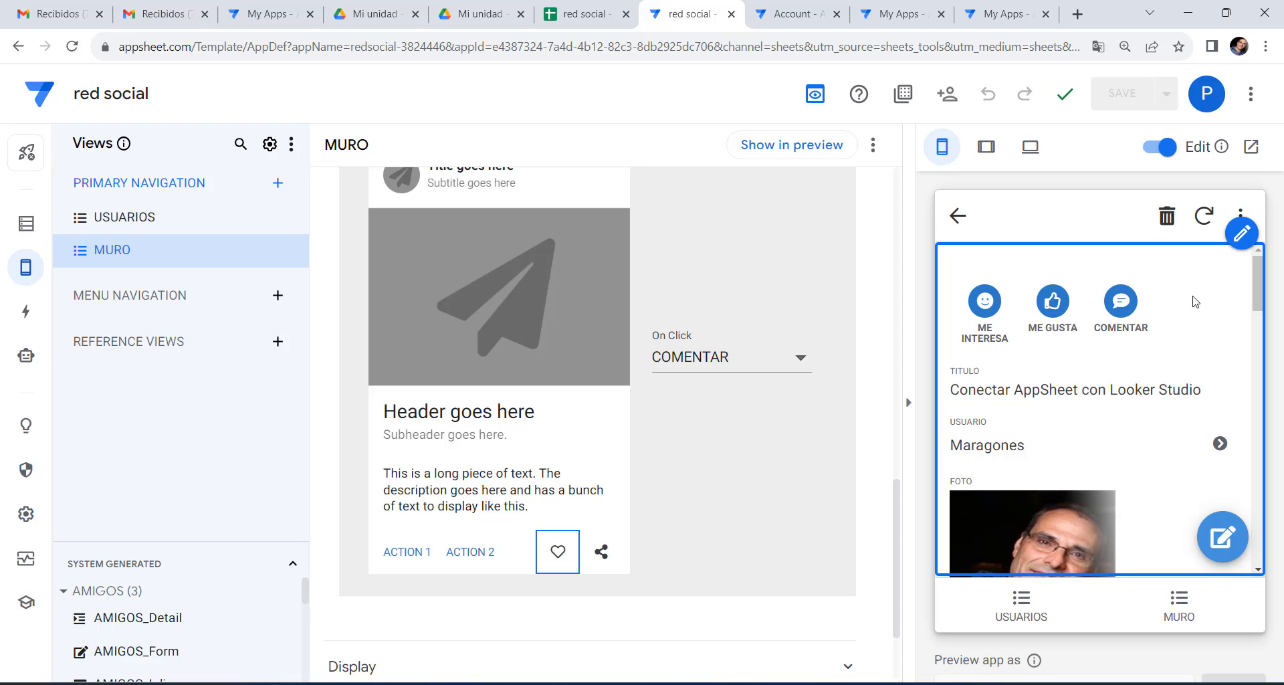
pyautogui.click(26, 311)
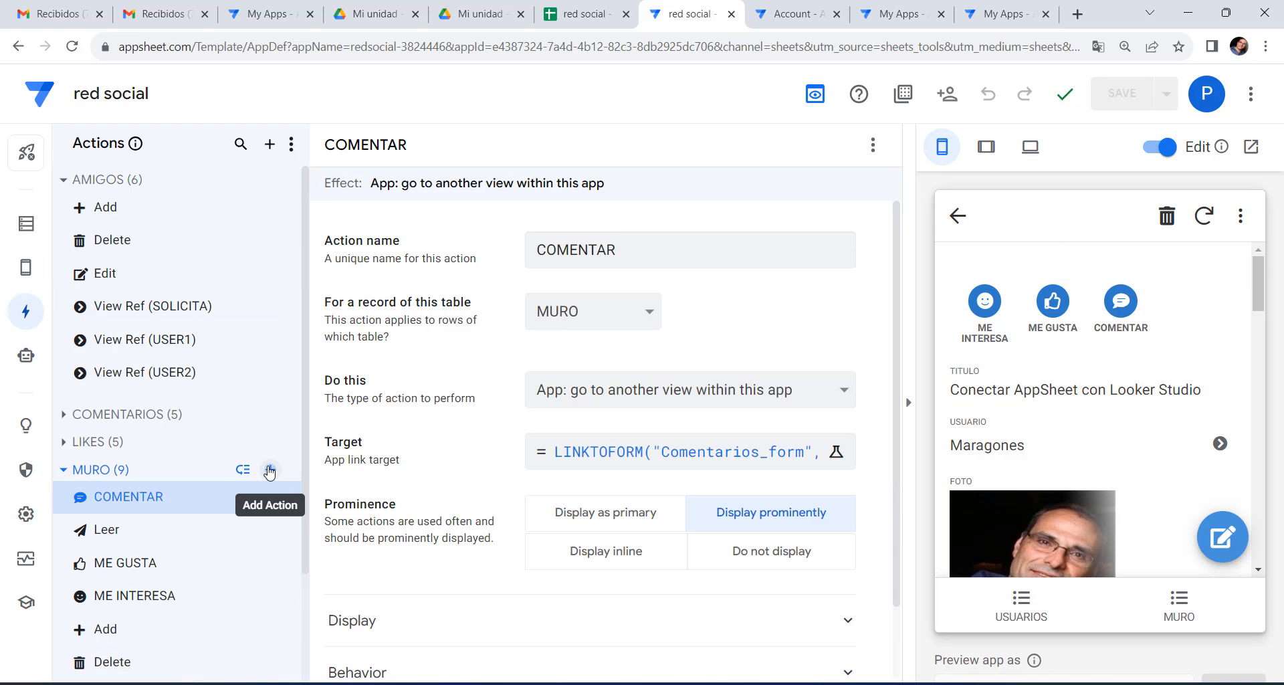
# Create a new action on the MURO table named COMPARTIR.
pyautogui.click(268, 469)
pyautogui.click(464, 516)
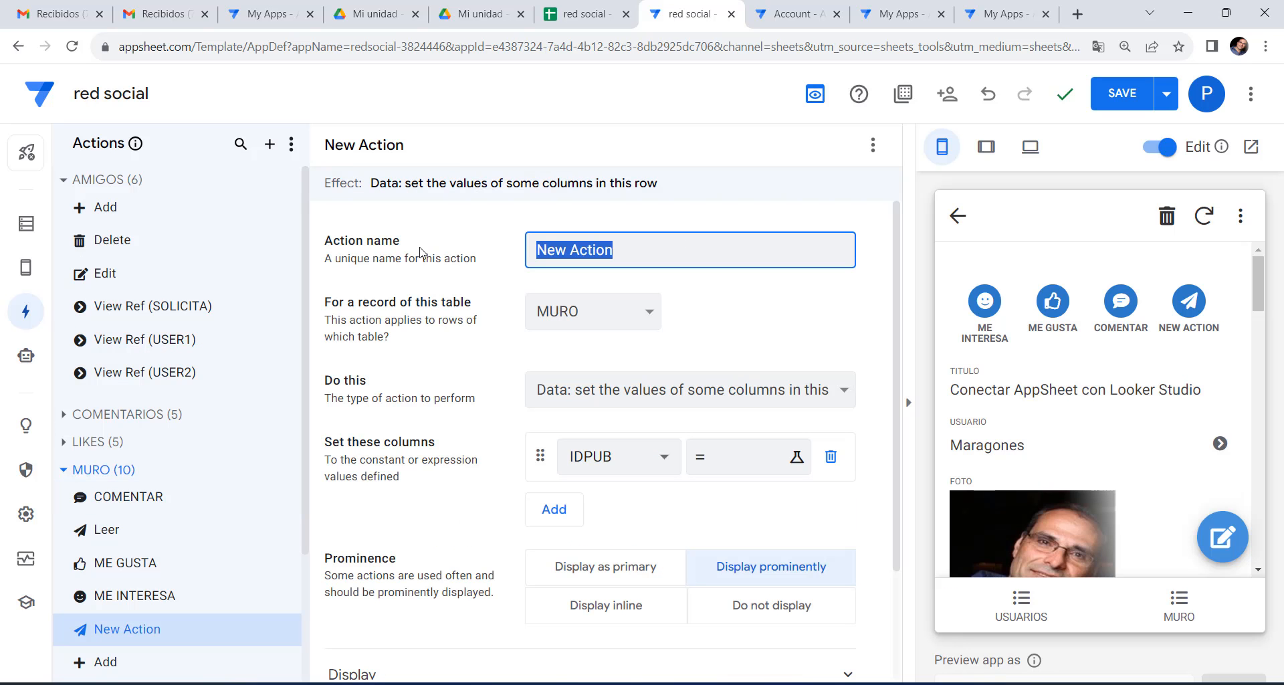
pyautogui.write('COMPARTIR')
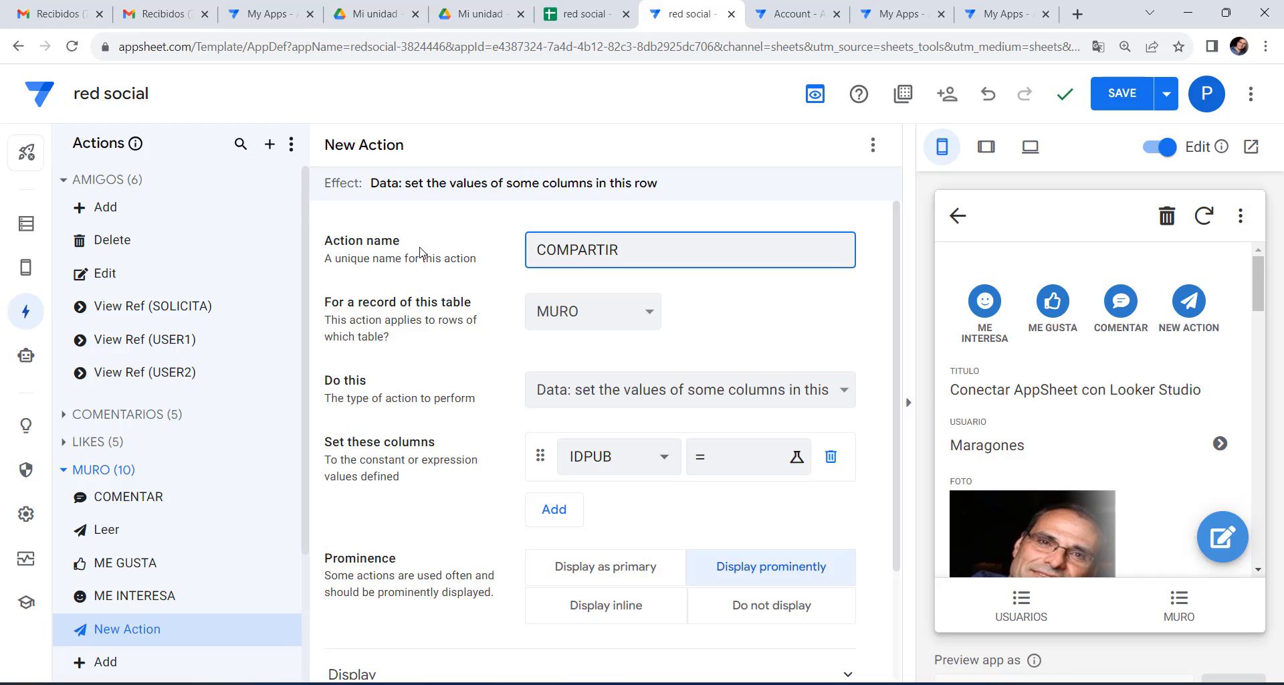
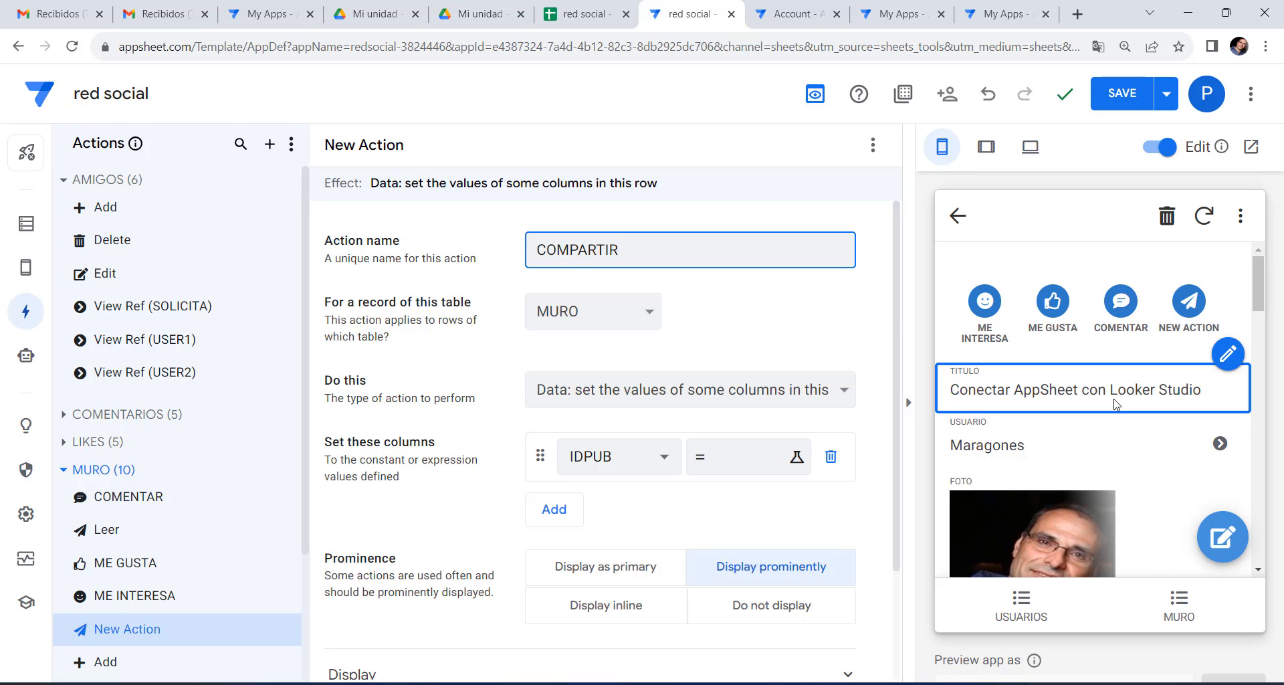
# Make COMPARTIR add a new row to the MURO table using values from the current row.
pyautogui.click(677, 400)
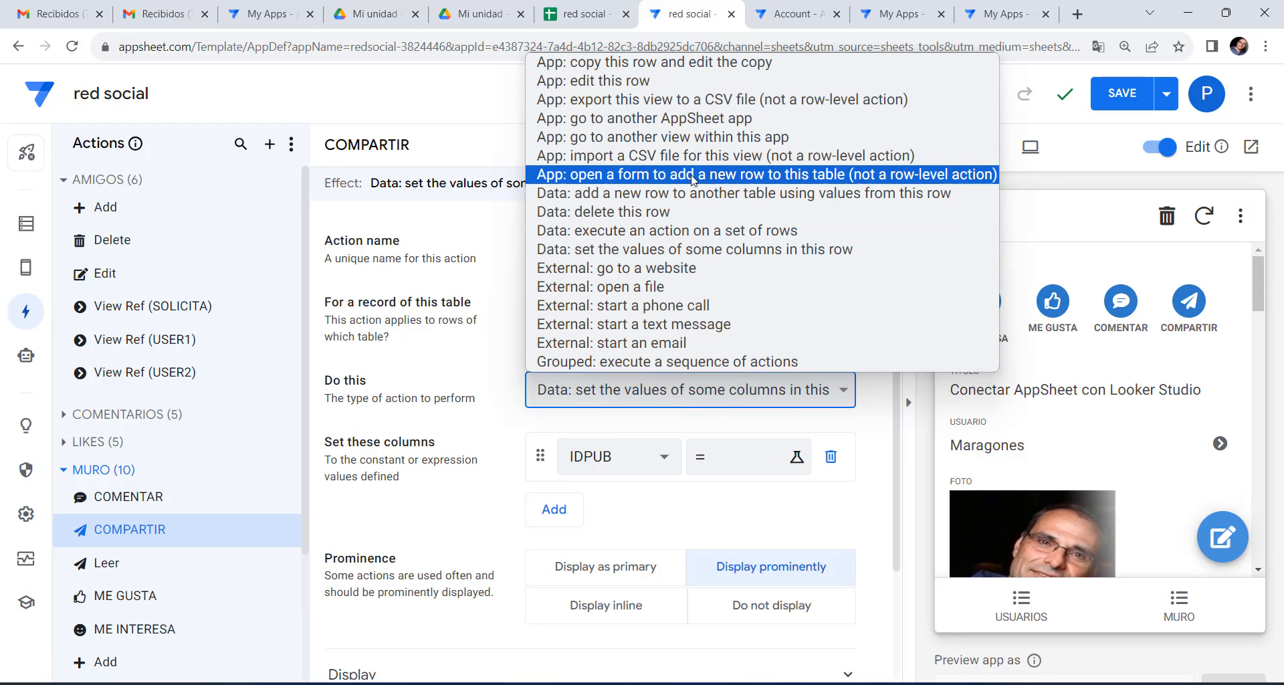
pyautogui.click(677, 193)
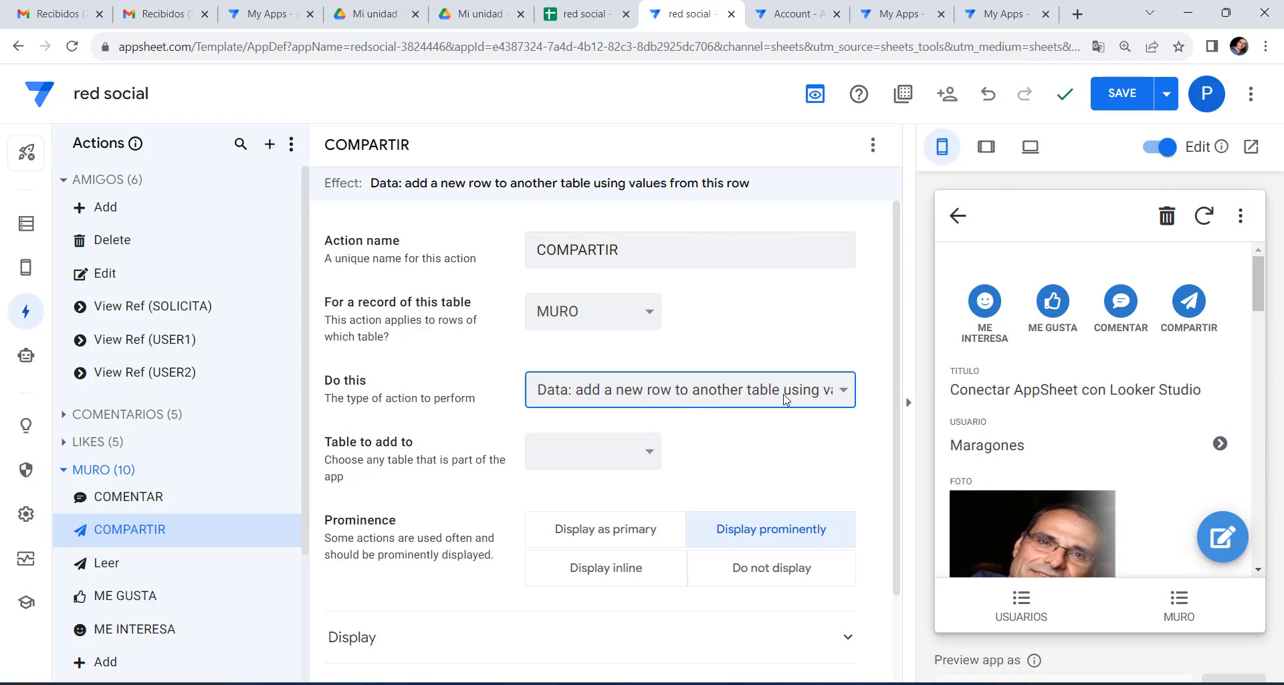
pyautogui.click(645, 461)
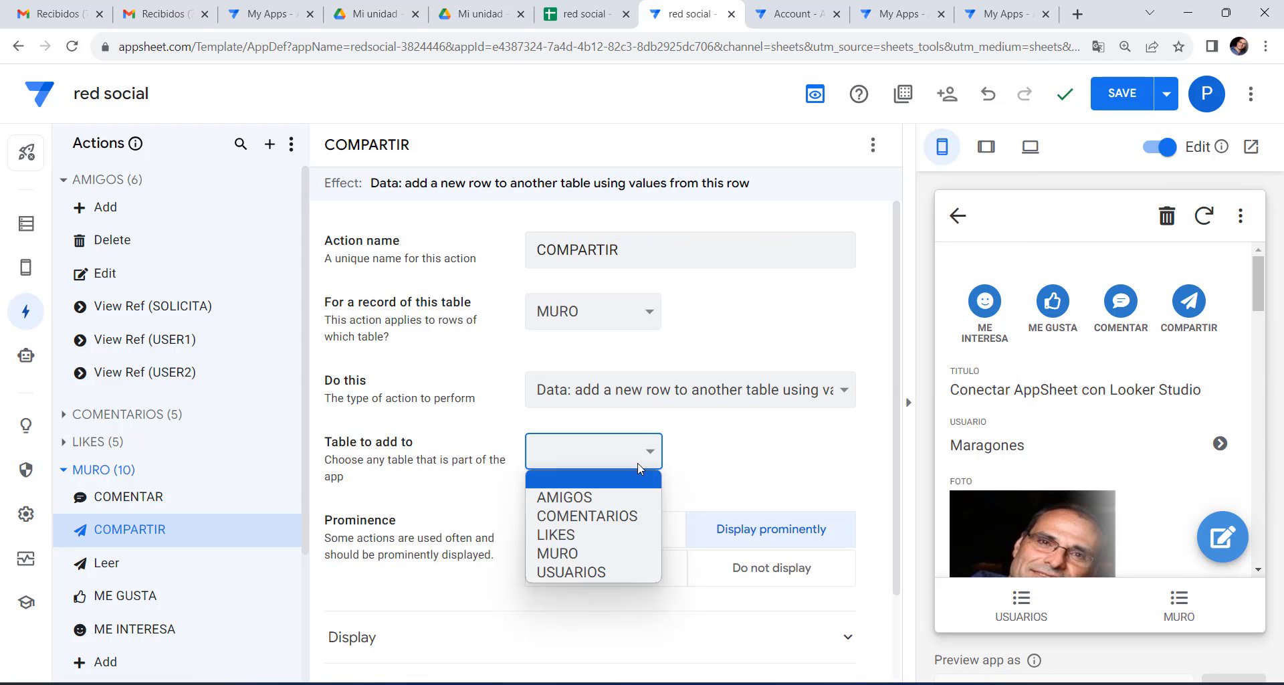
pyautogui.click(576, 543)
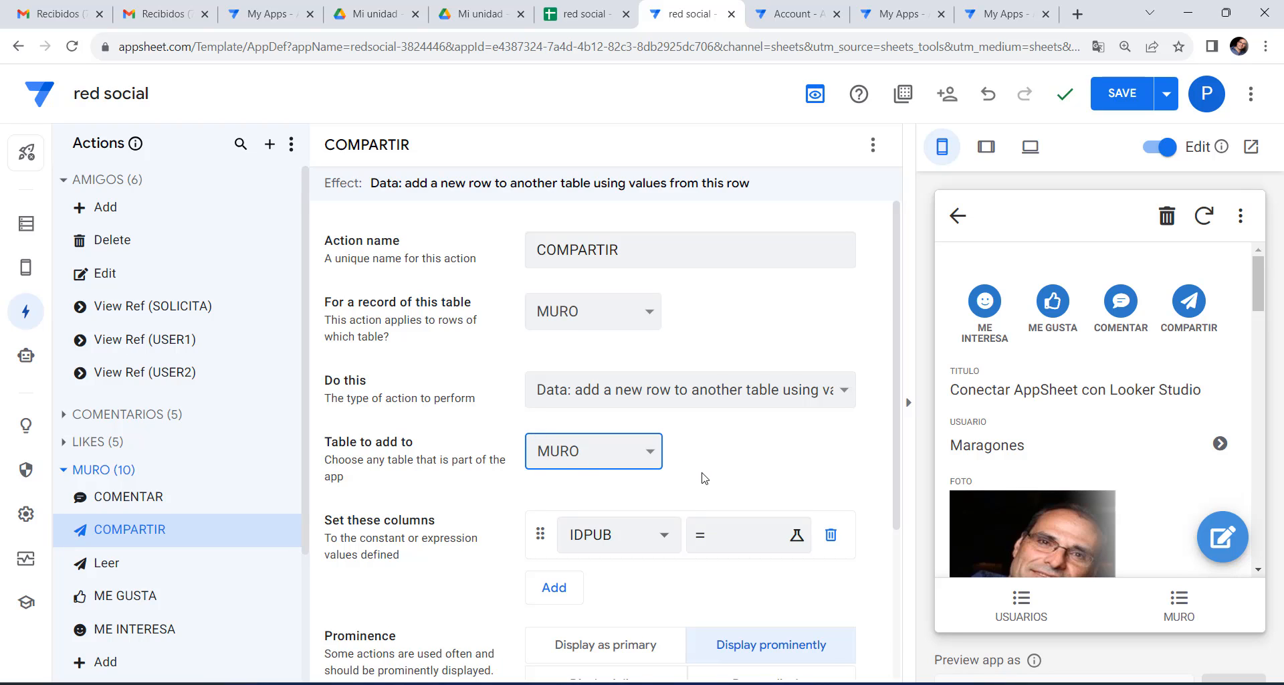
pyautogui.scroll(-3, 704, 478)
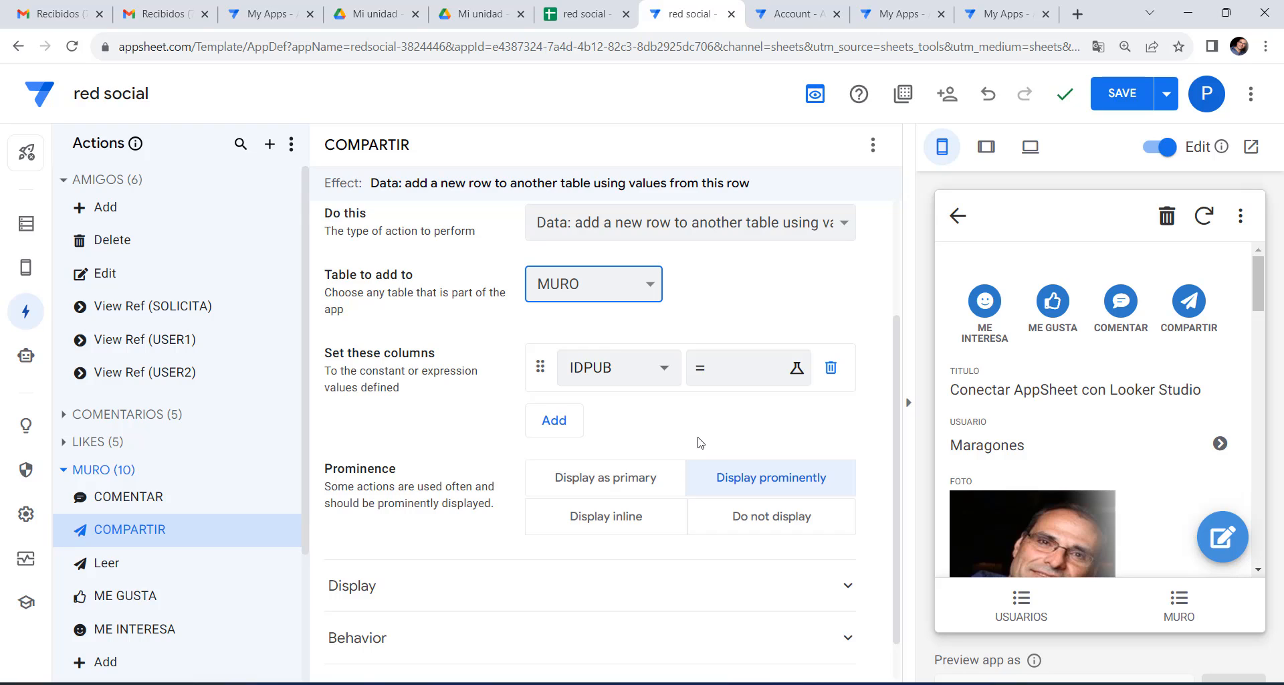
# Replace the IDPUB assignment with TITULO = [TITULO] and SUBTITULO = [SUBTITULO].
pyautogui.click(830, 369)
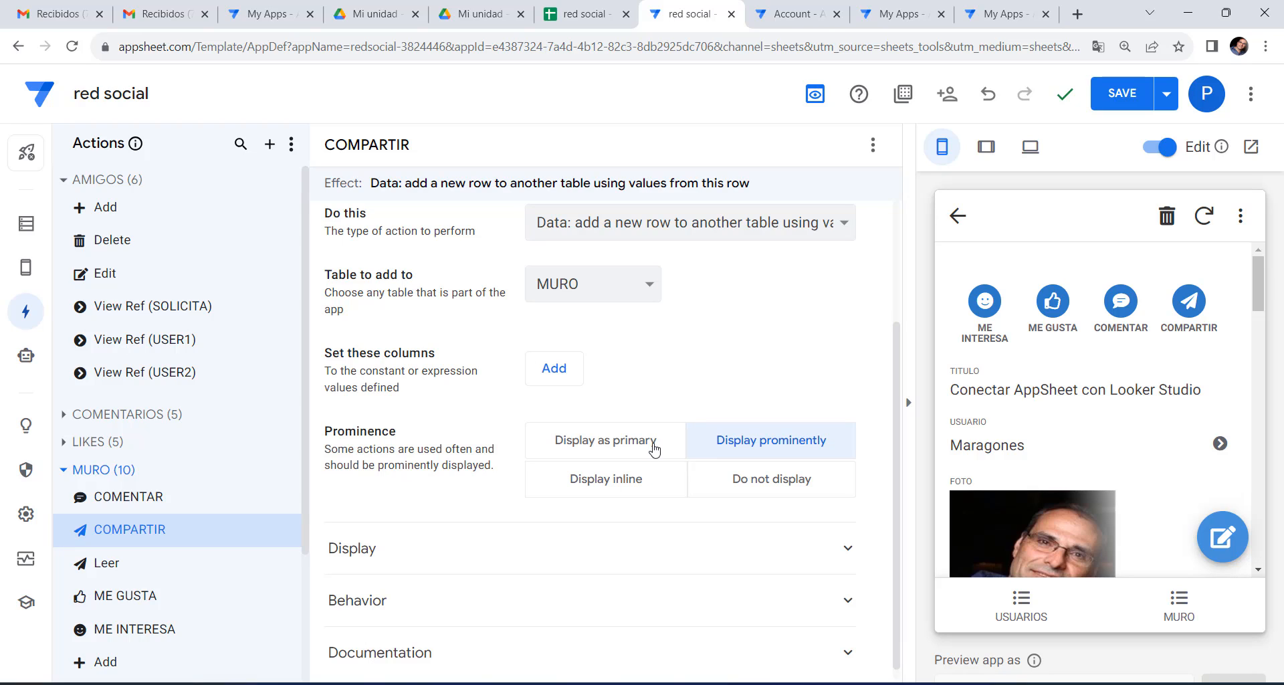
pyautogui.click(561, 372)
pyautogui.click(629, 375)
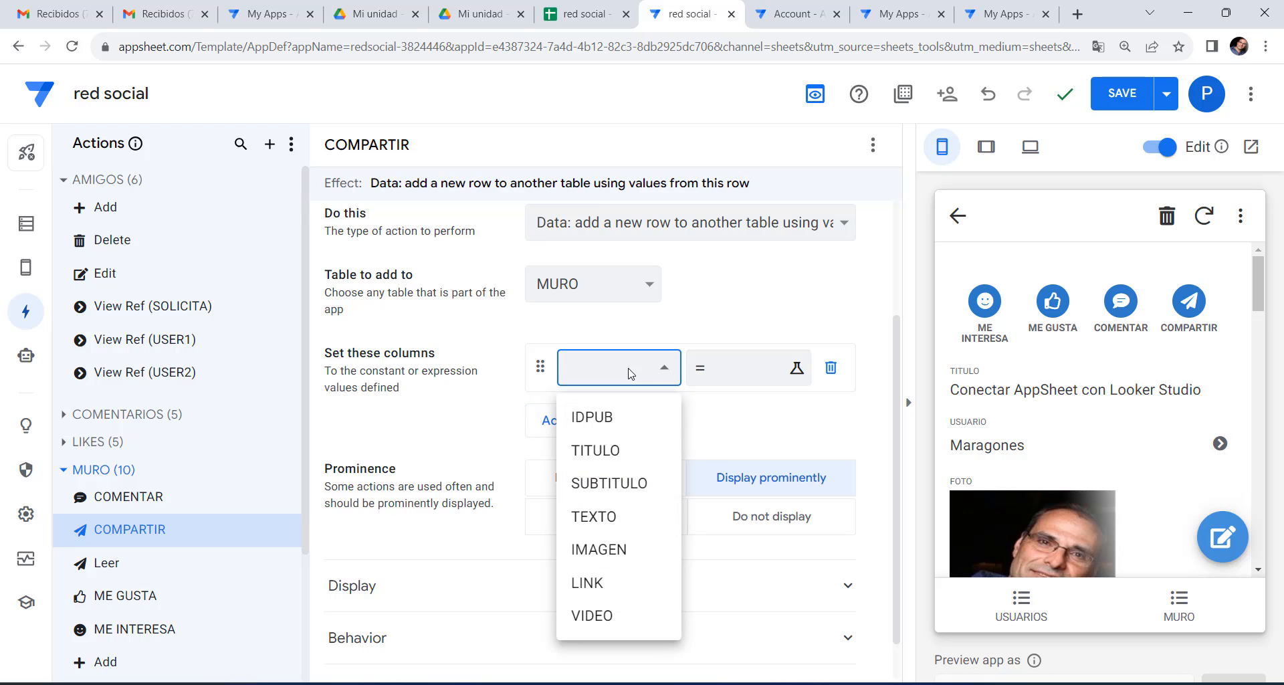
pyautogui.click(615, 452)
pyautogui.click(728, 369)
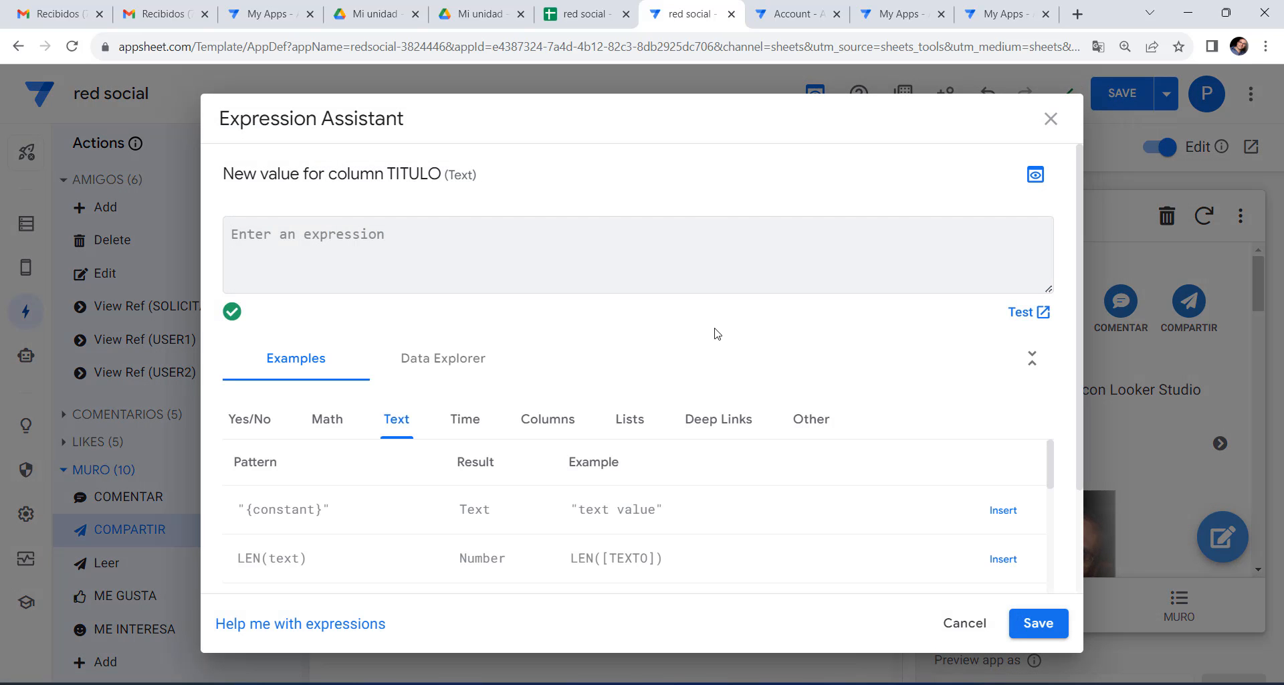
pyautogui.write('[TI')
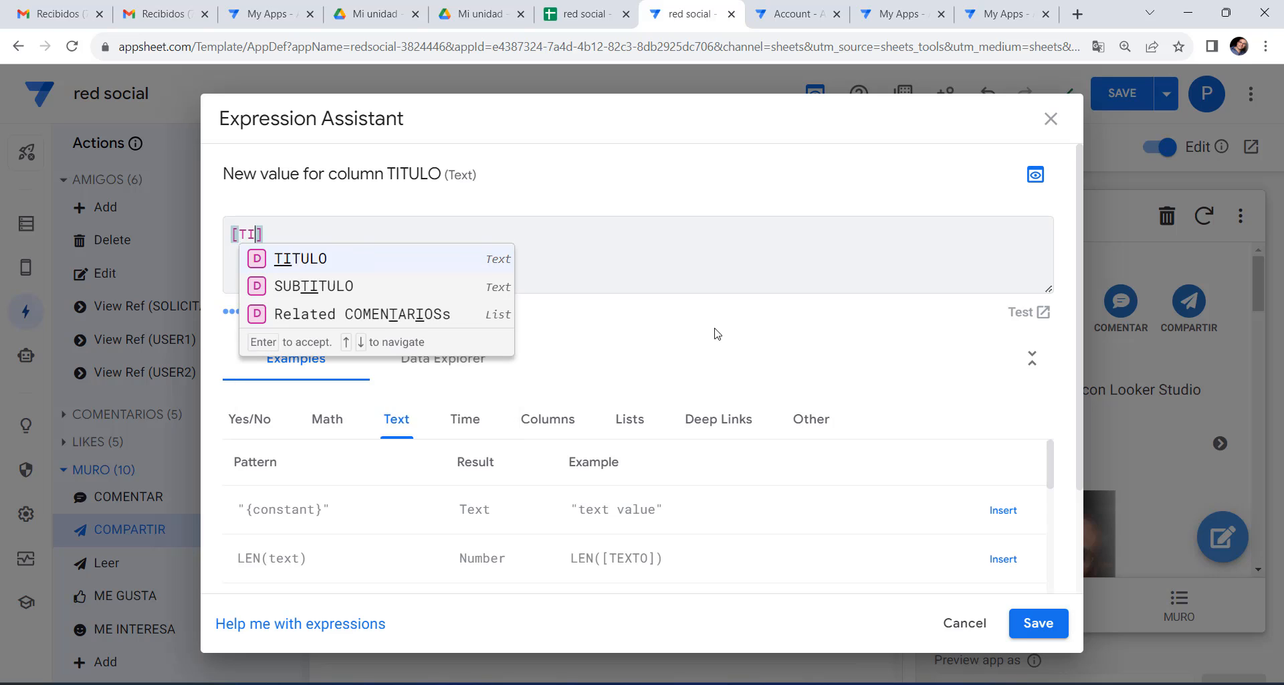
pyautogui.click(311, 261)
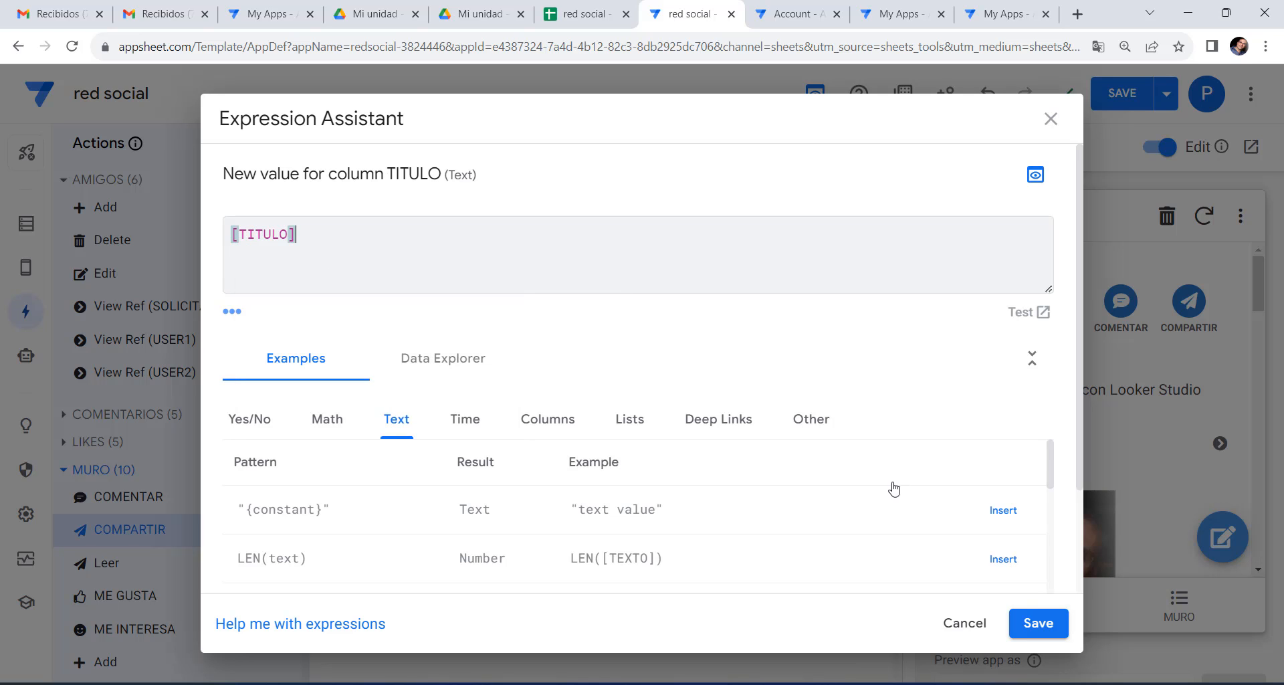
pyautogui.click(1038, 623)
pyautogui.click(555, 423)
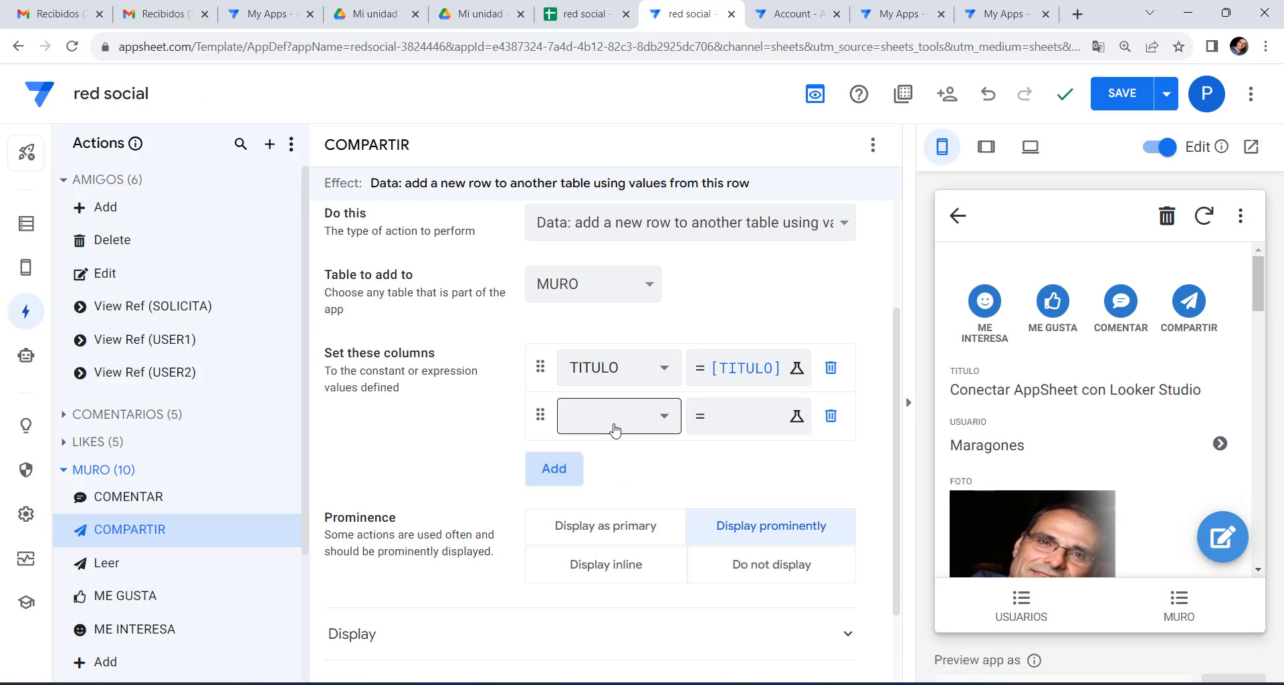
pyautogui.click(616, 429)
pyautogui.click(608, 511)
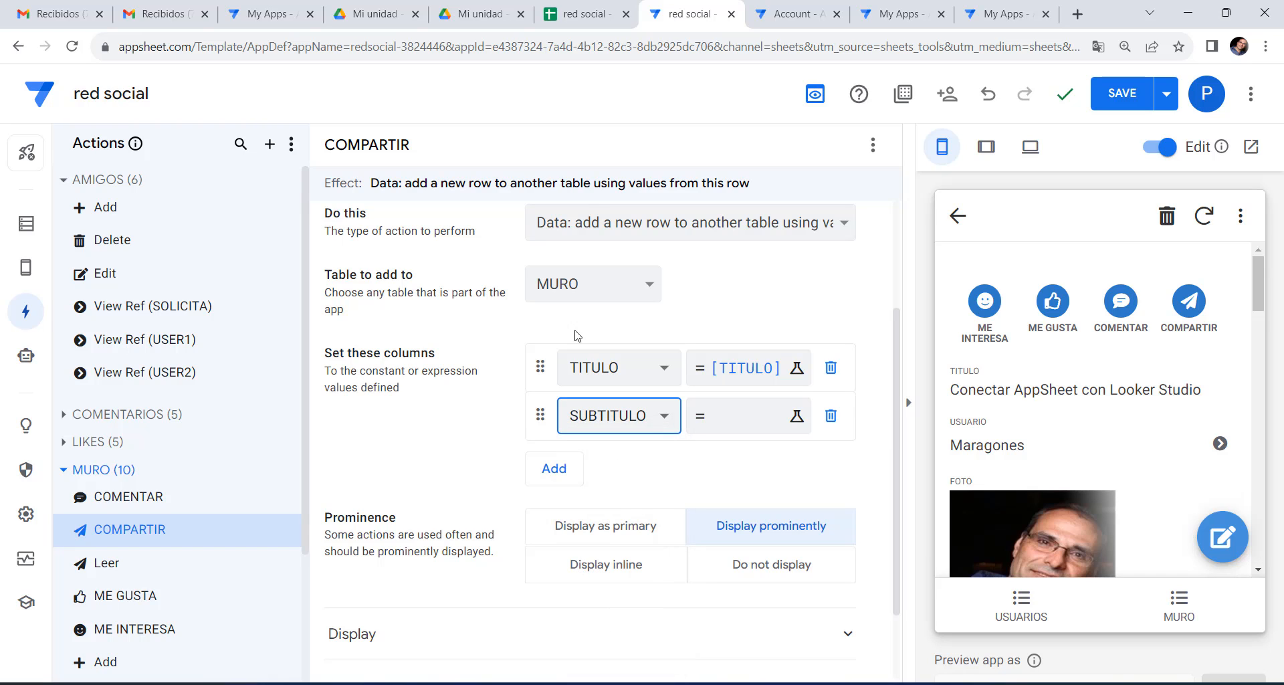
pyautogui.click(742, 426)
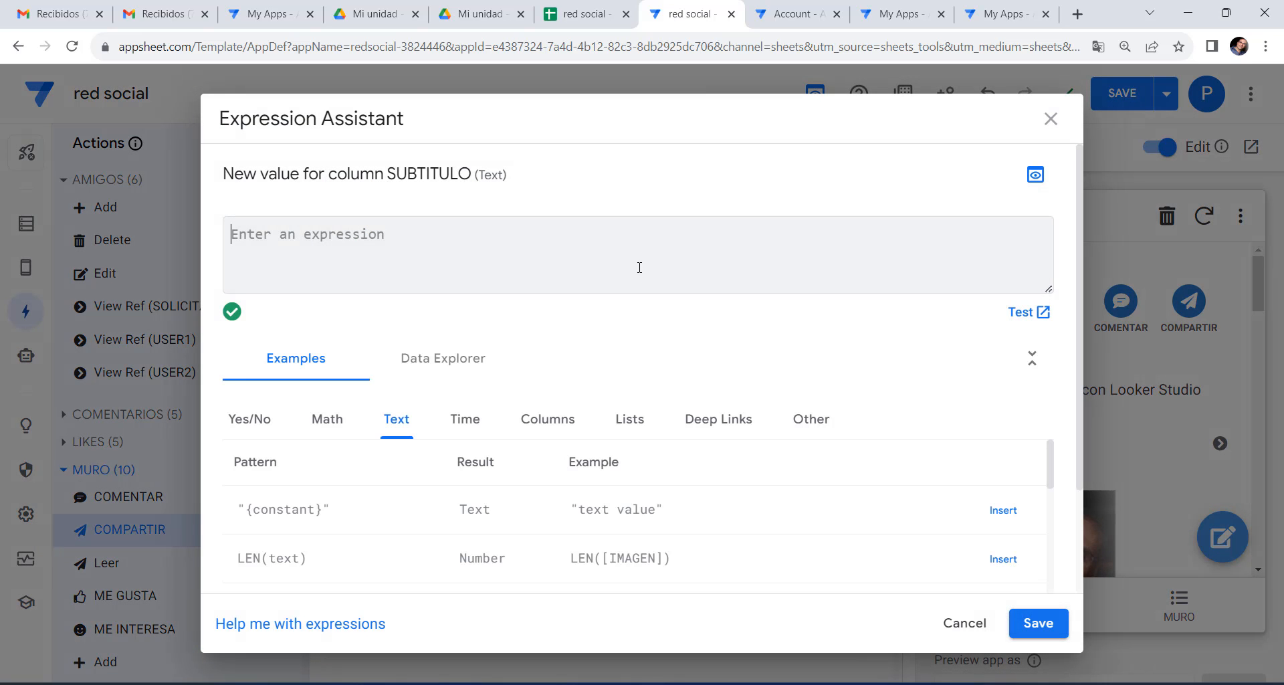
pyautogui.write('[SUB')
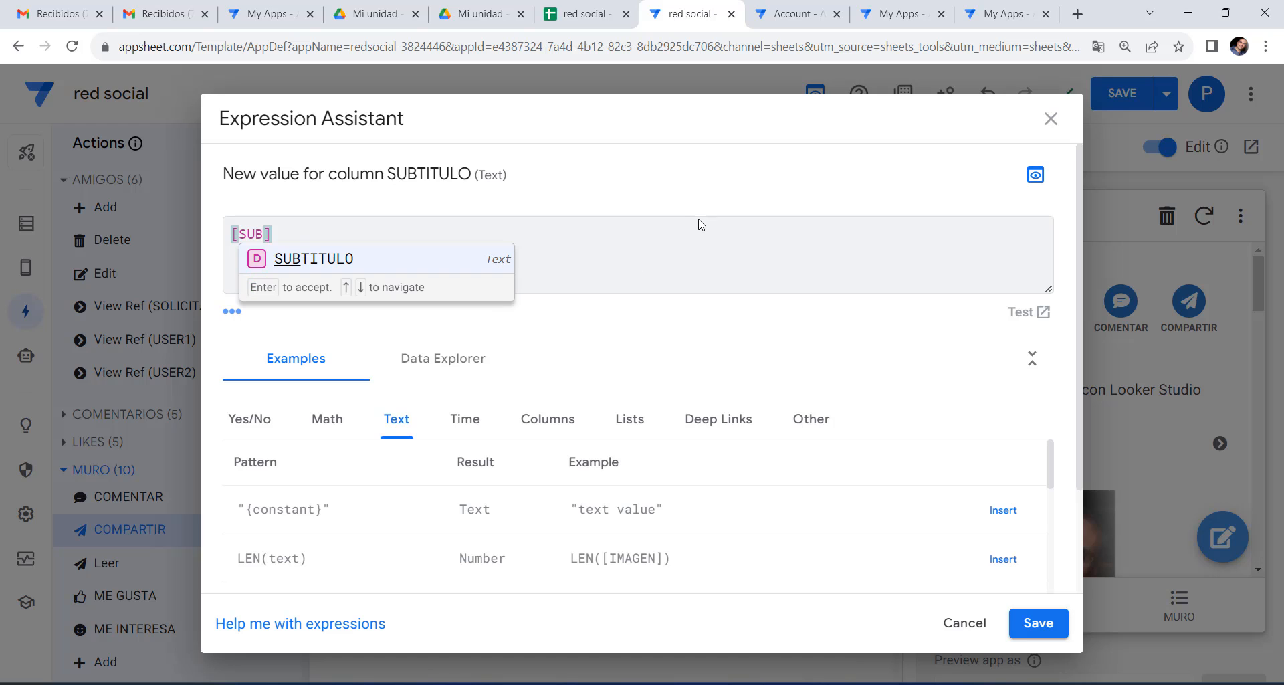
pyautogui.click(325, 261)
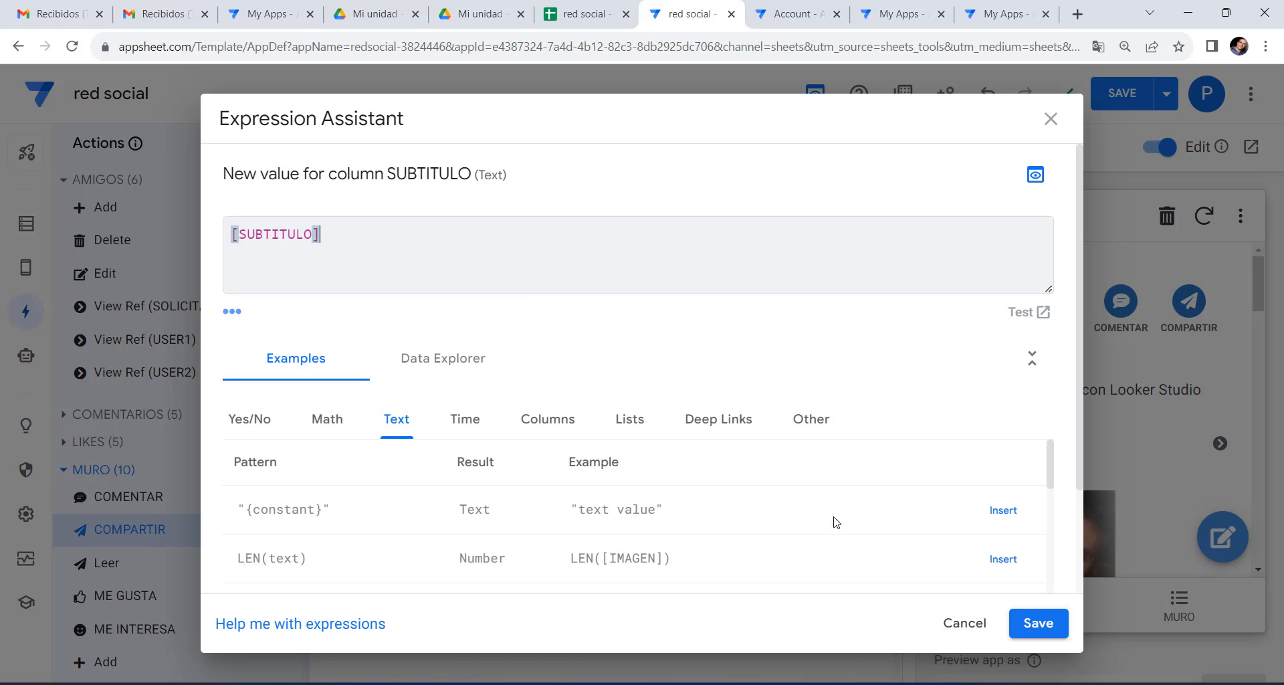
pyautogui.click(1038, 622)
# Add assignments setting TEXTO to [TEXTO] and IMAGEN to [IMAGEN].
pyautogui.click(551, 468)
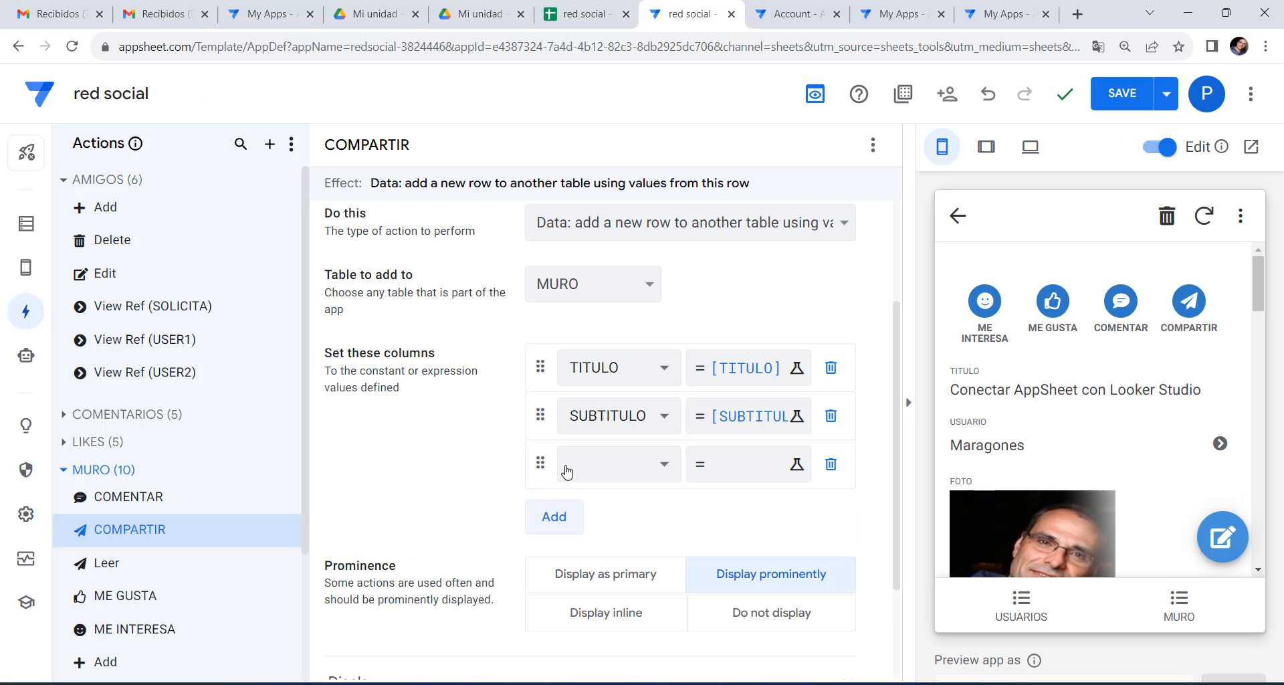
pyautogui.click(569, 463)
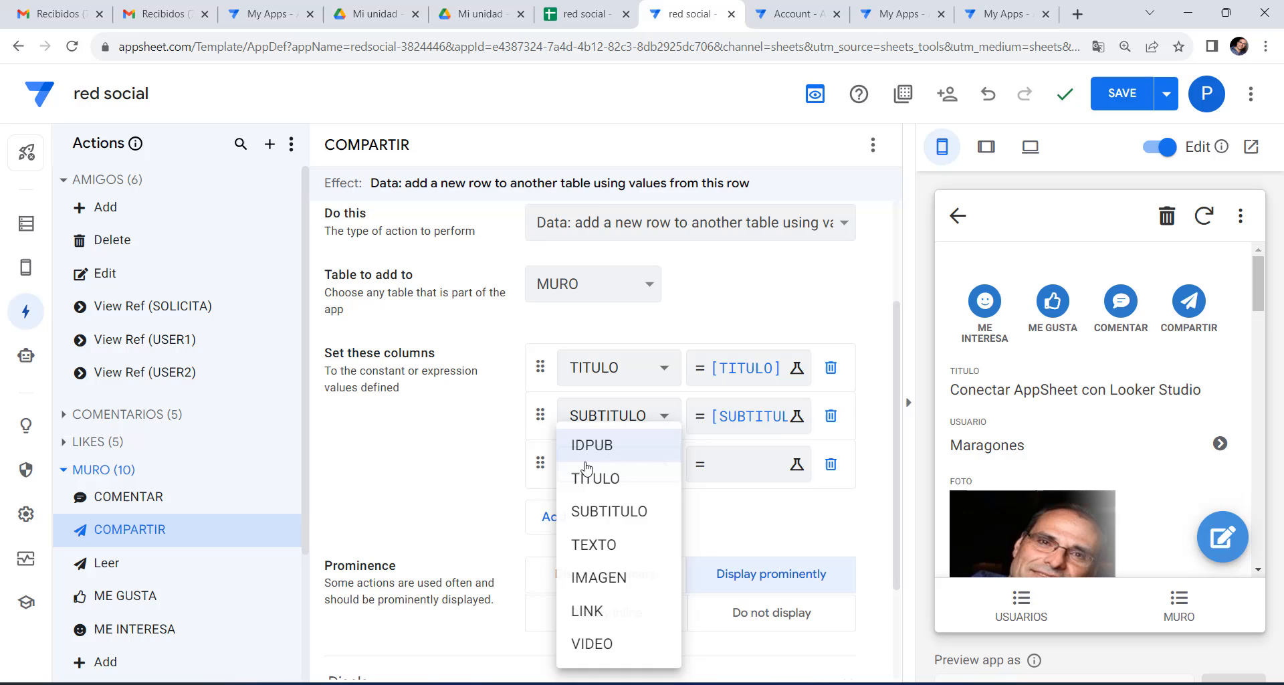
pyautogui.click(592, 543)
pyautogui.click(739, 463)
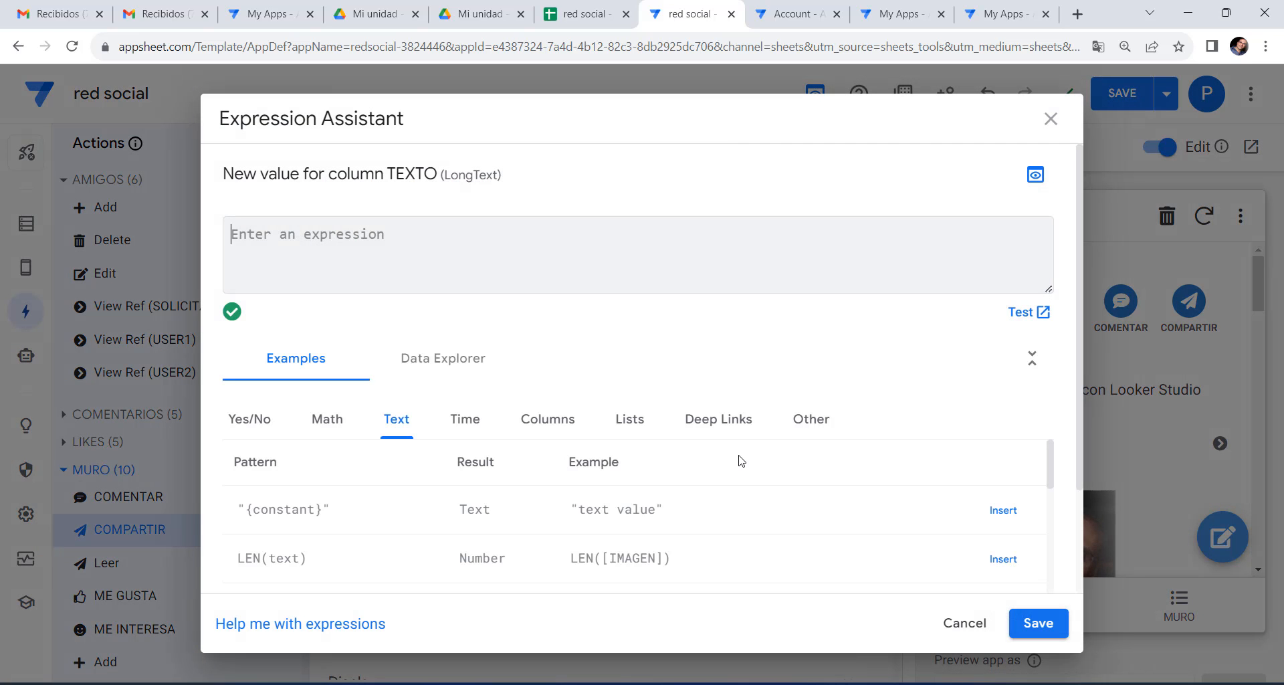
pyautogui.write('[')
pyautogui.scroll(-3, 360, 361)
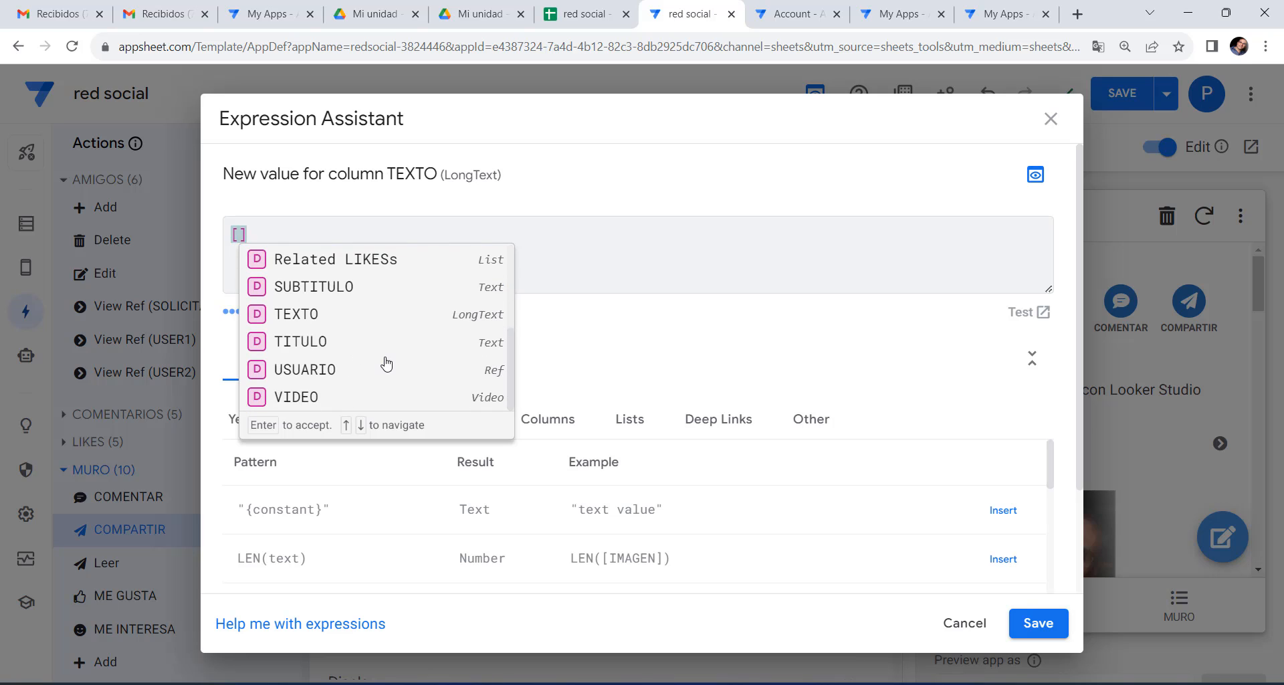
pyautogui.click(300, 321)
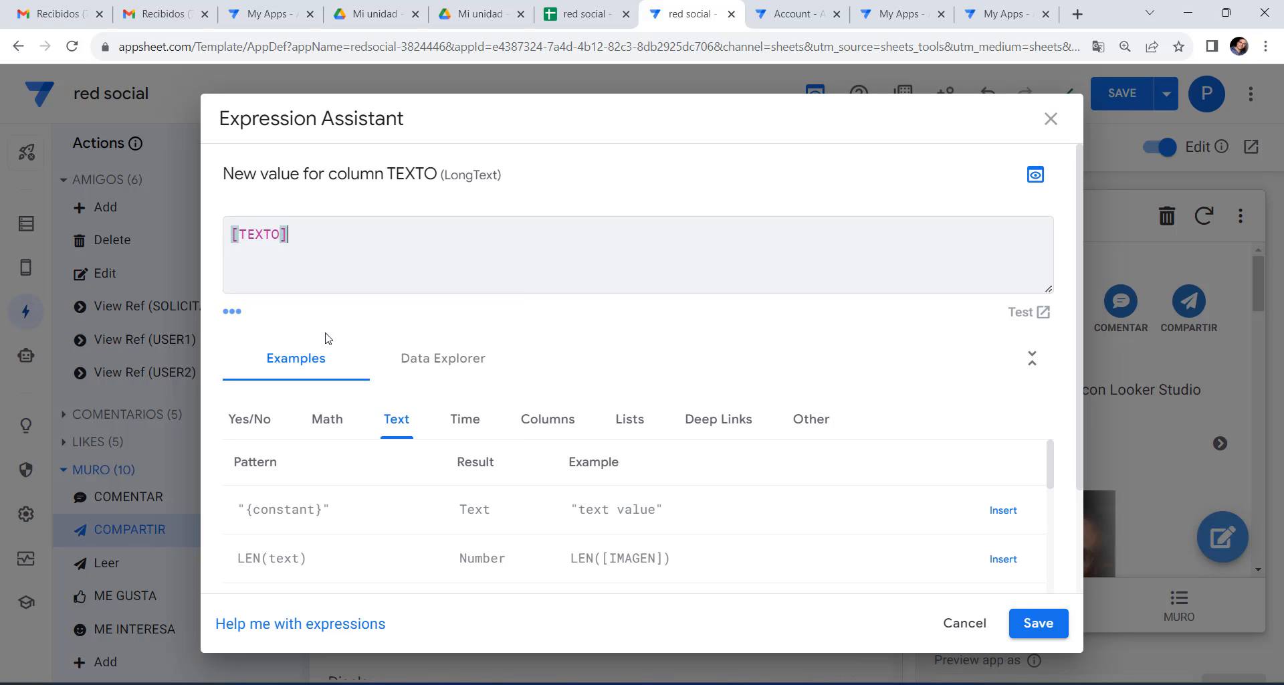
pyautogui.click(1024, 624)
pyautogui.click(542, 517)
pyautogui.click(602, 519)
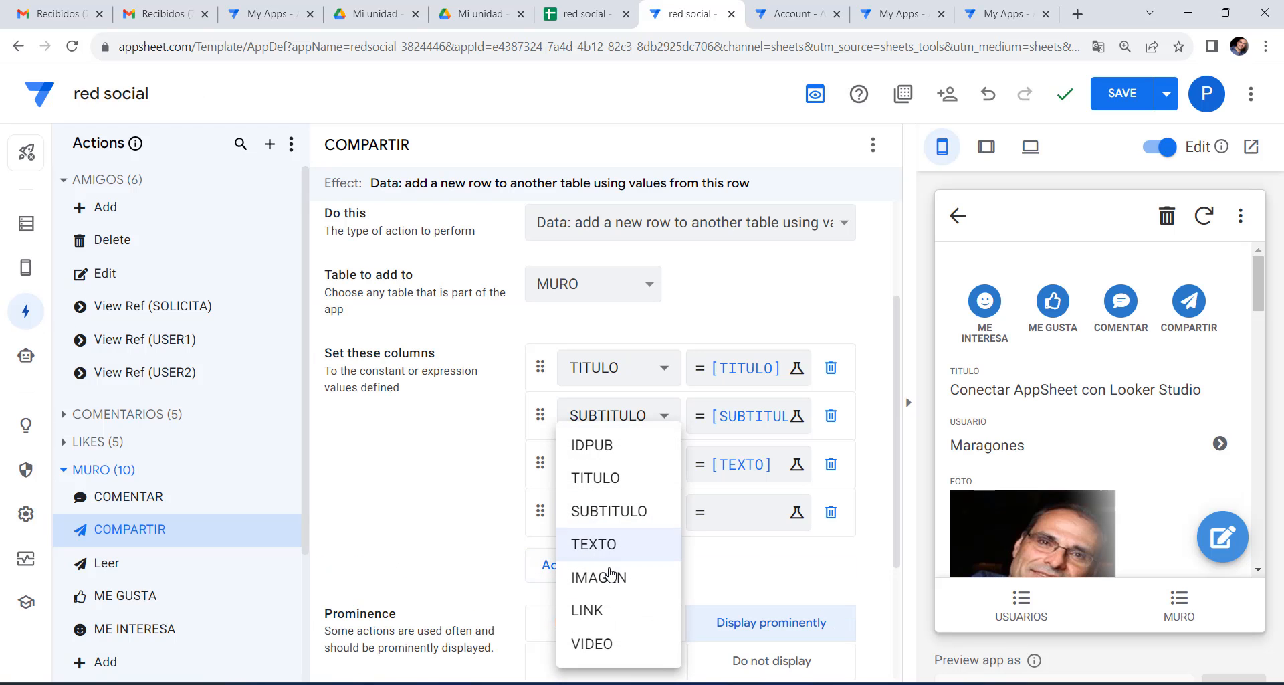
pyautogui.click(648, 571)
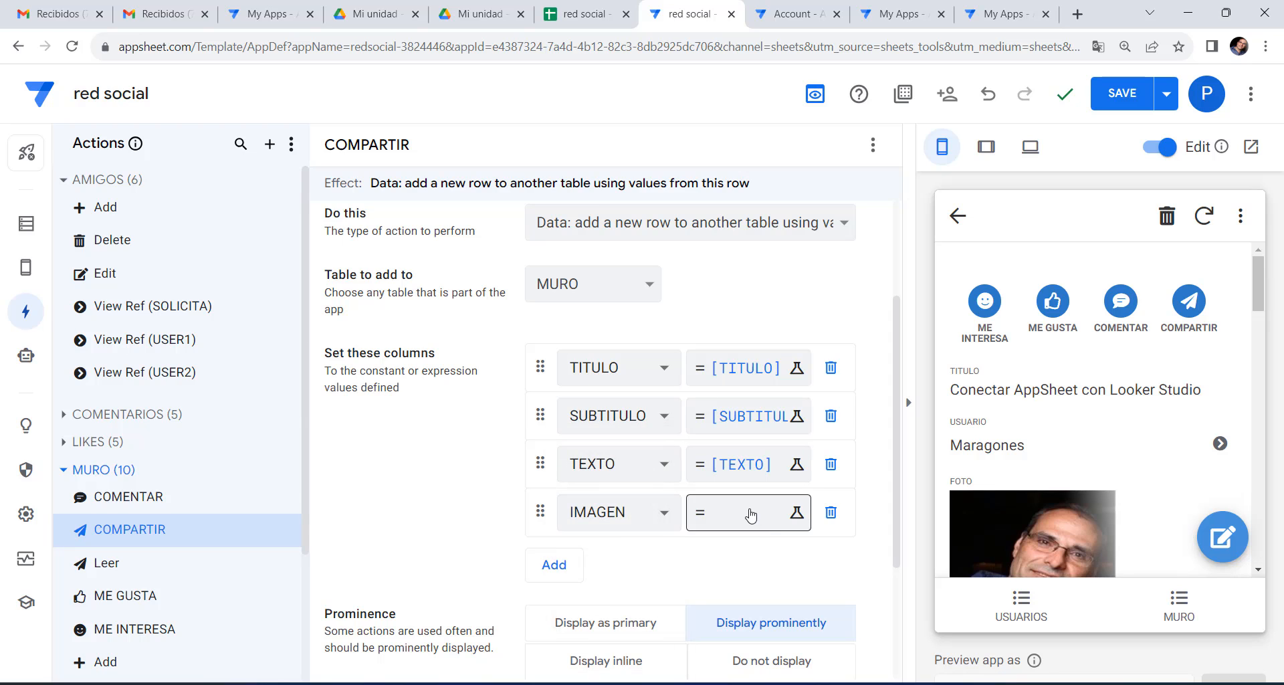
pyautogui.click(748, 519)
pyautogui.write('[IMA')
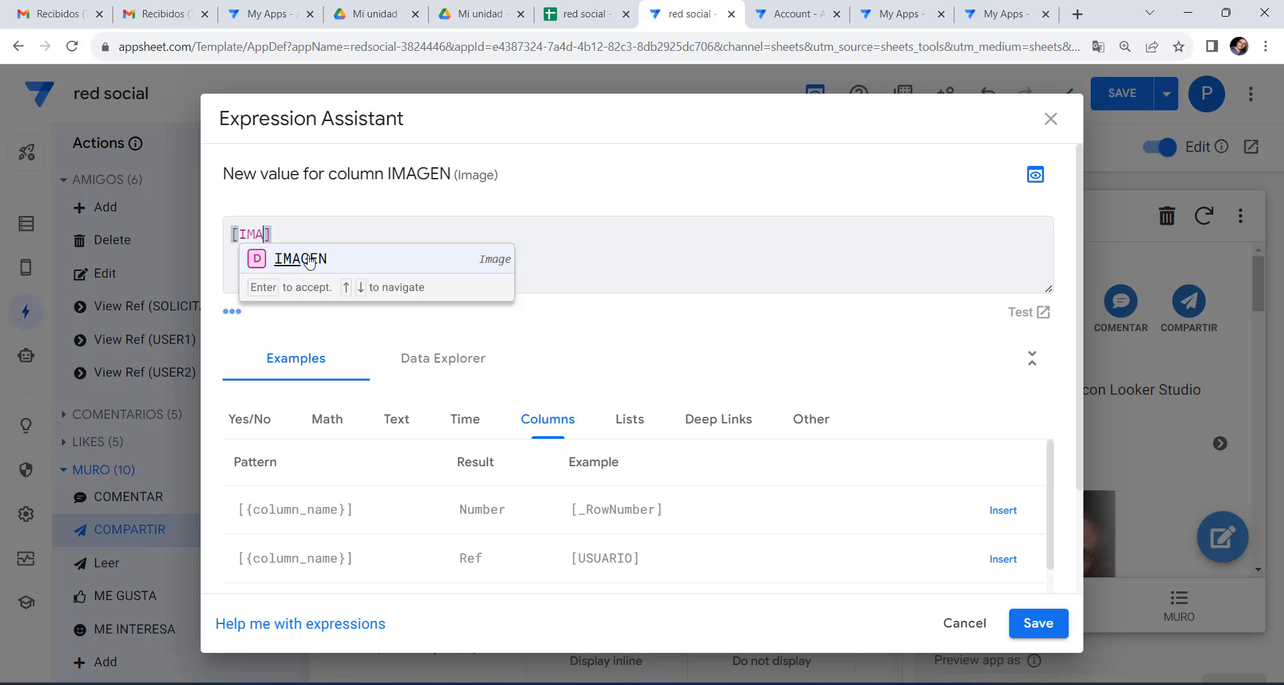
pyautogui.click(309, 260)
pyautogui.click(1027, 622)
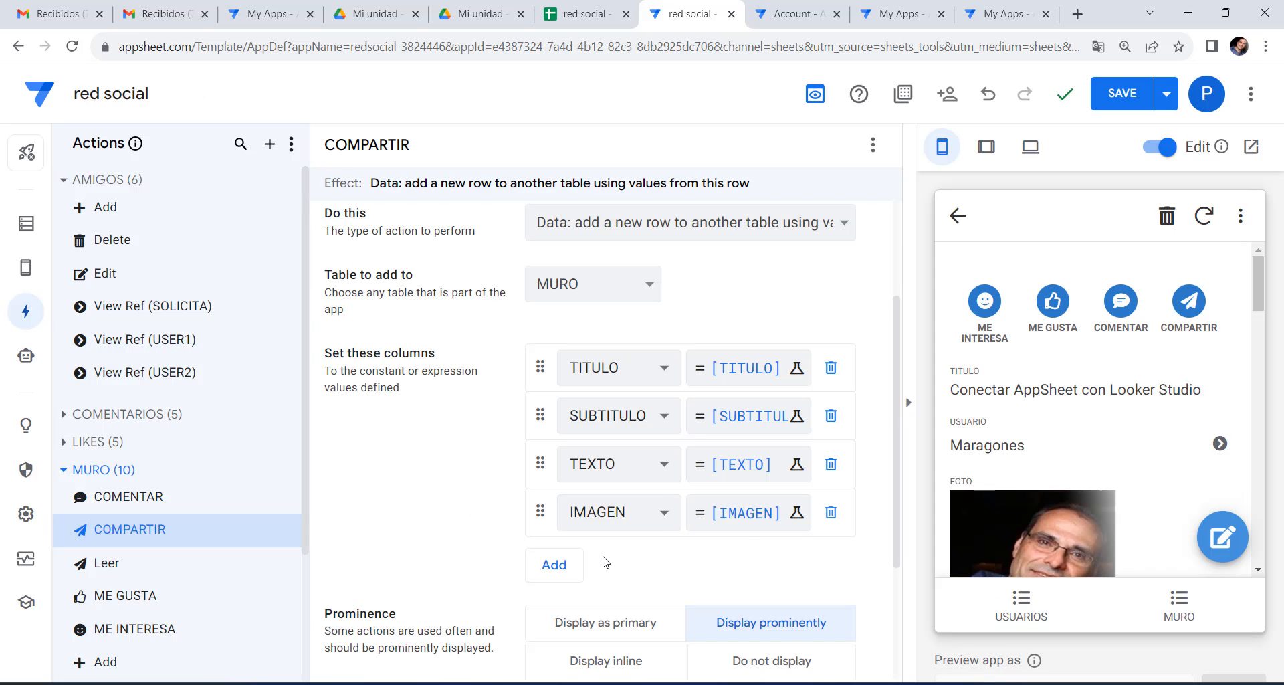
# Add assignments setting LINK to [LINK] and VIDEO to [VIDEO].
pyautogui.click(548, 565)
pyautogui.click(615, 561)
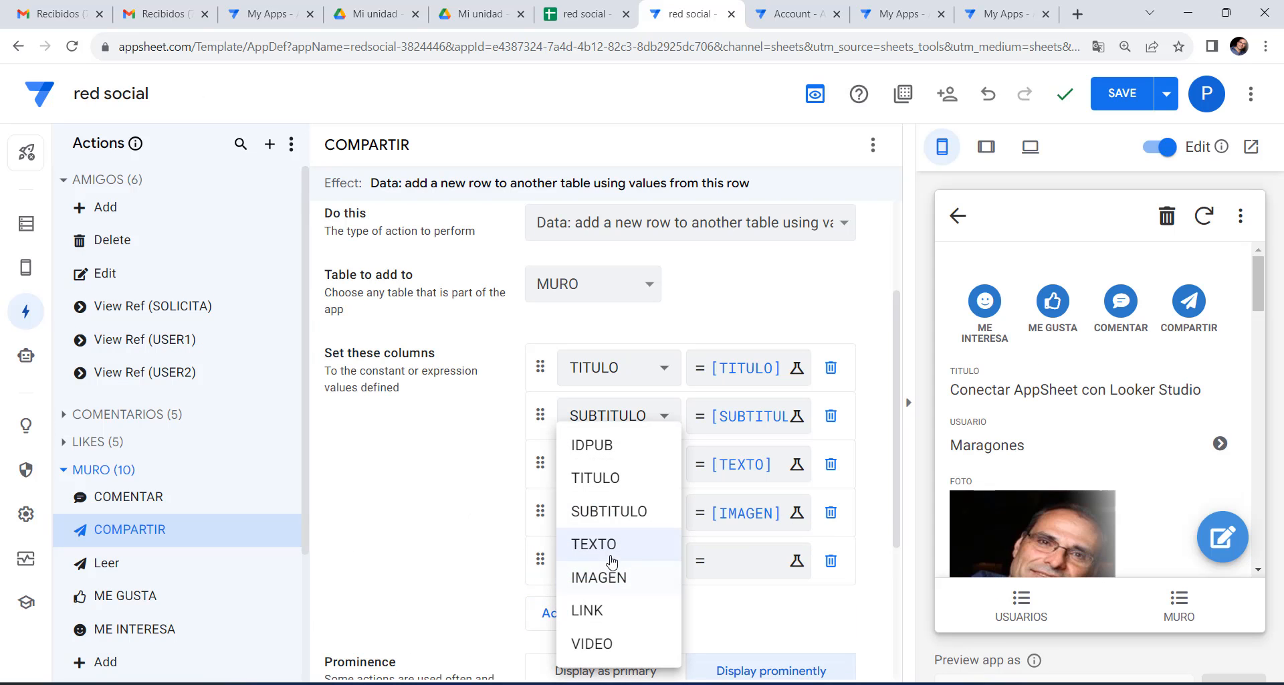
pyautogui.click(589, 610)
pyautogui.click(729, 561)
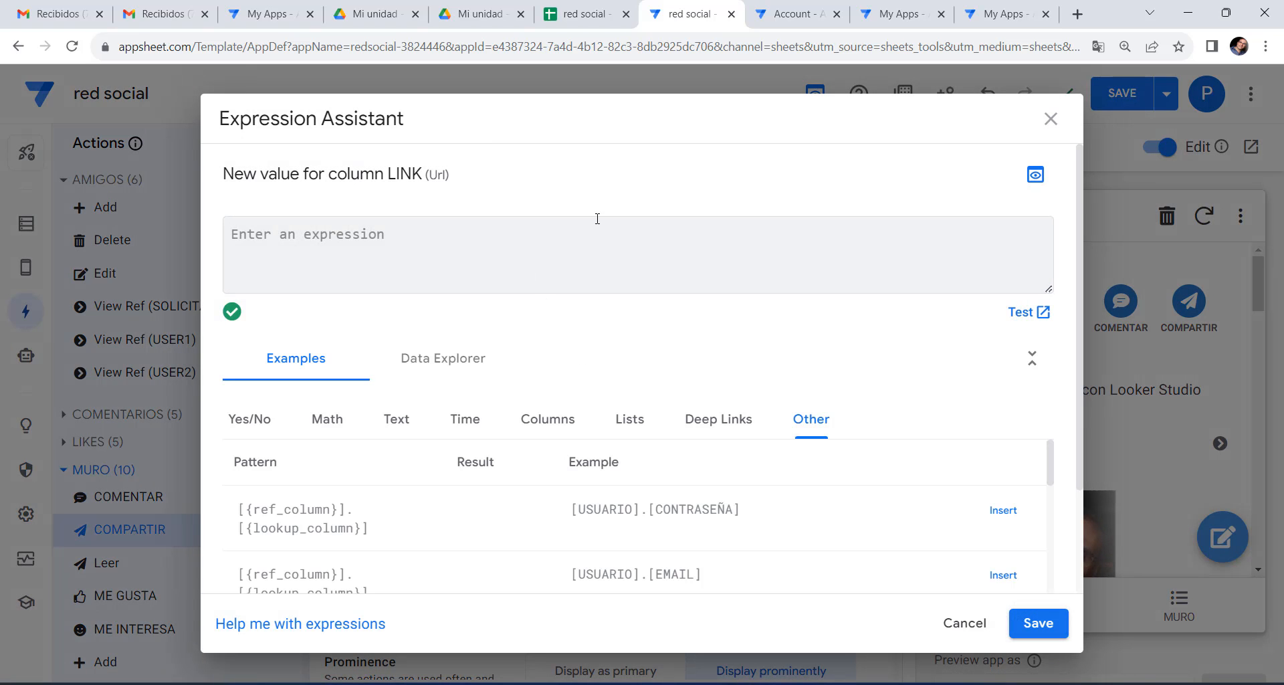
pyautogui.write('[LINK')
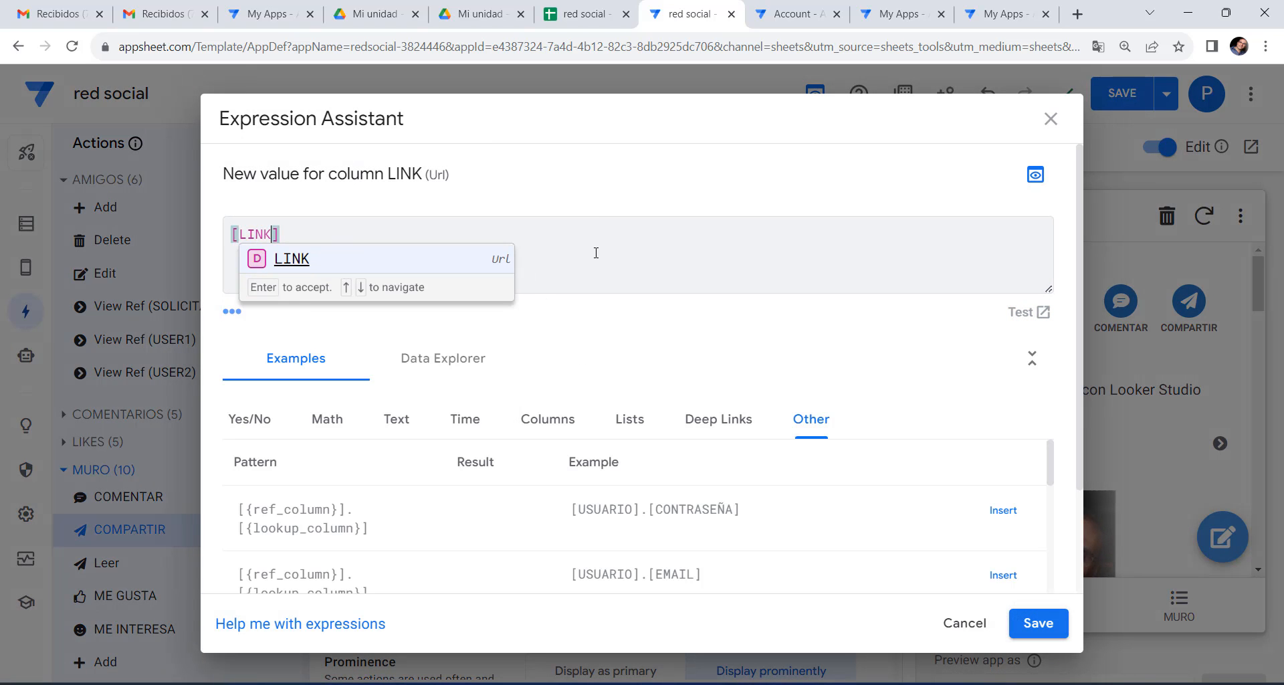
pyautogui.click(303, 261)
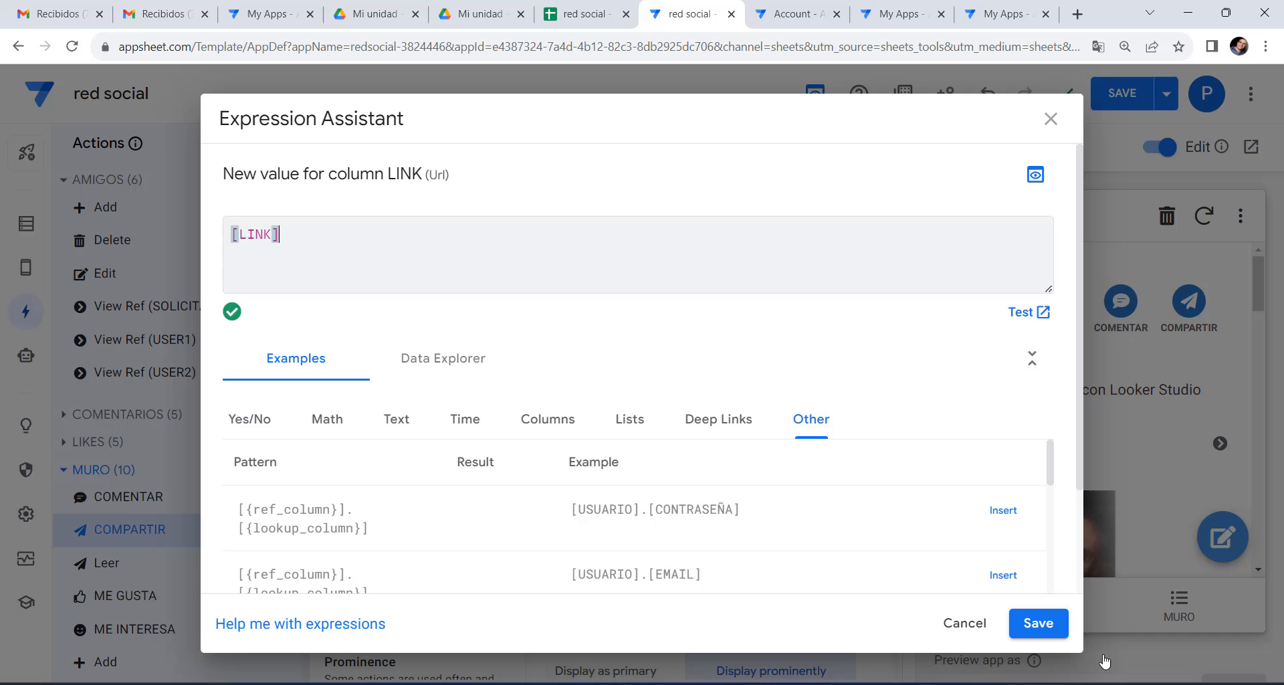
pyautogui.click(1060, 635)
pyautogui.click(545, 610)
pyautogui.click(612, 610)
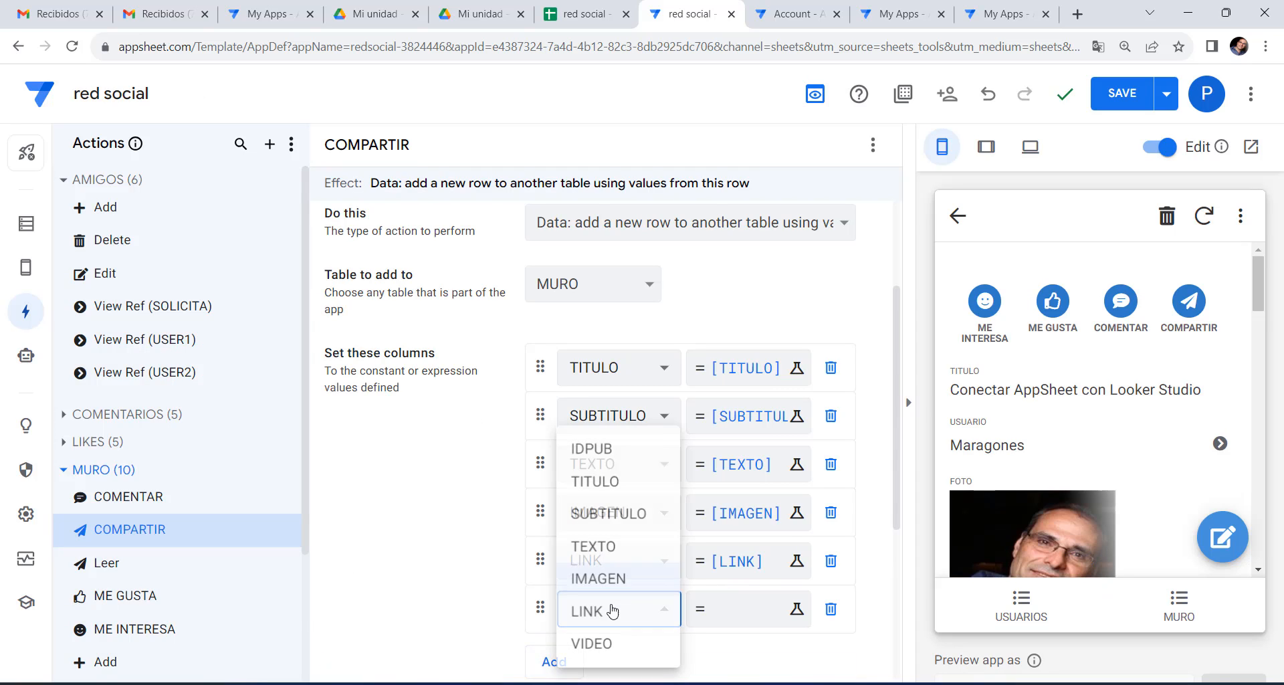
pyautogui.click(597, 642)
pyautogui.click(718, 609)
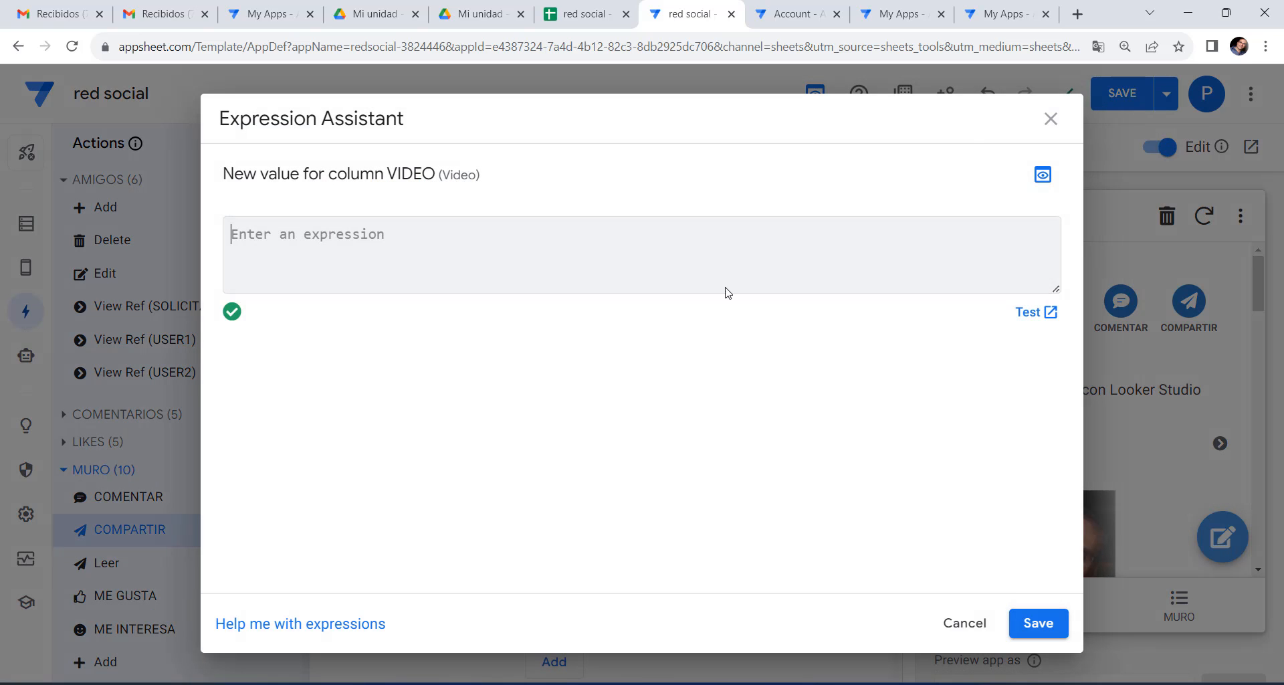
pyautogui.write('[VI')
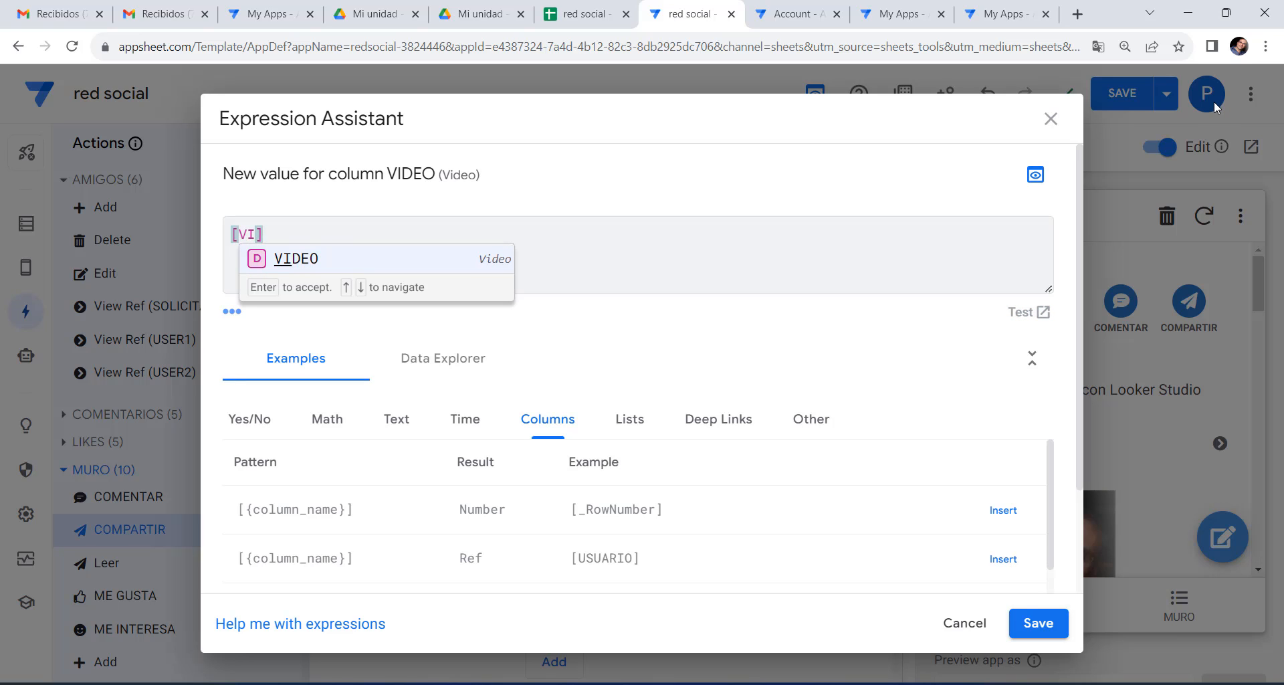
pyautogui.click(317, 260)
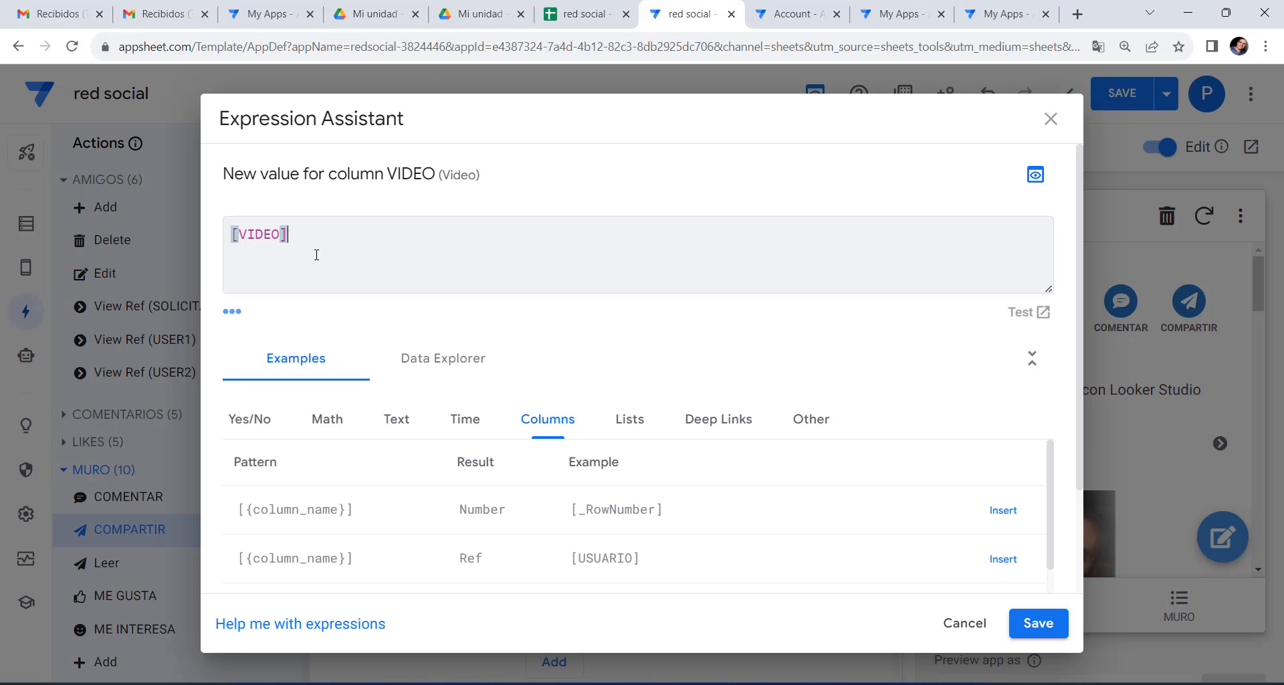
pyautogui.click(1048, 625)
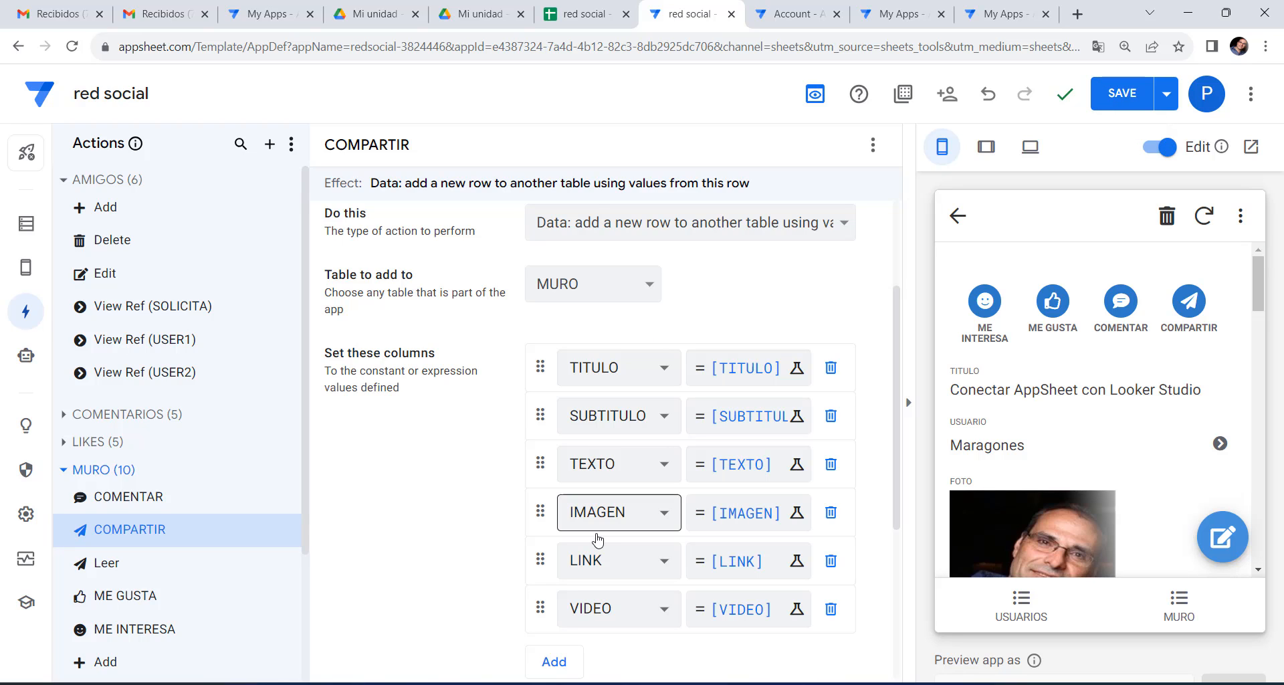
# In COMPARTIR's Display settings, clear the display name so it is empty.
pyautogui.scroll(-4, 485, 564)
pyautogui.click(487, 535)
pyautogui.scroll(-4, 508, 508)
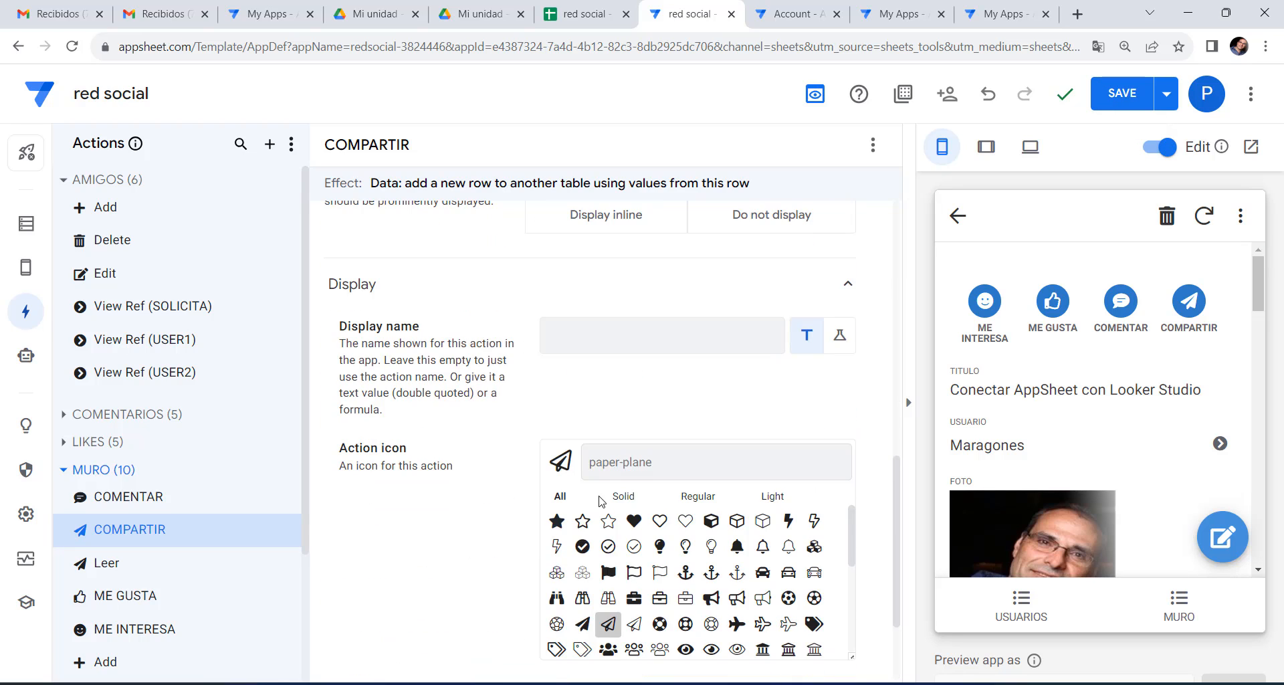
pyautogui.click(619, 337)
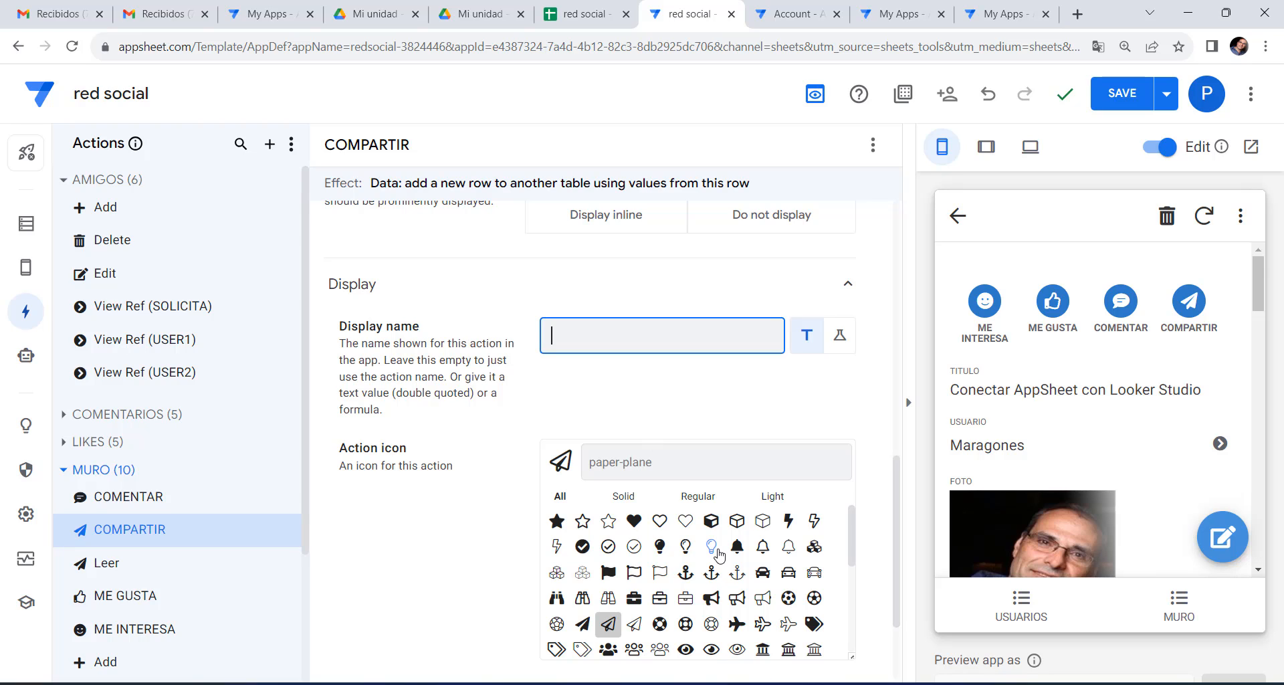
pyautogui.write('ARROW')
pyautogui.scroll(-5, 750, 609)
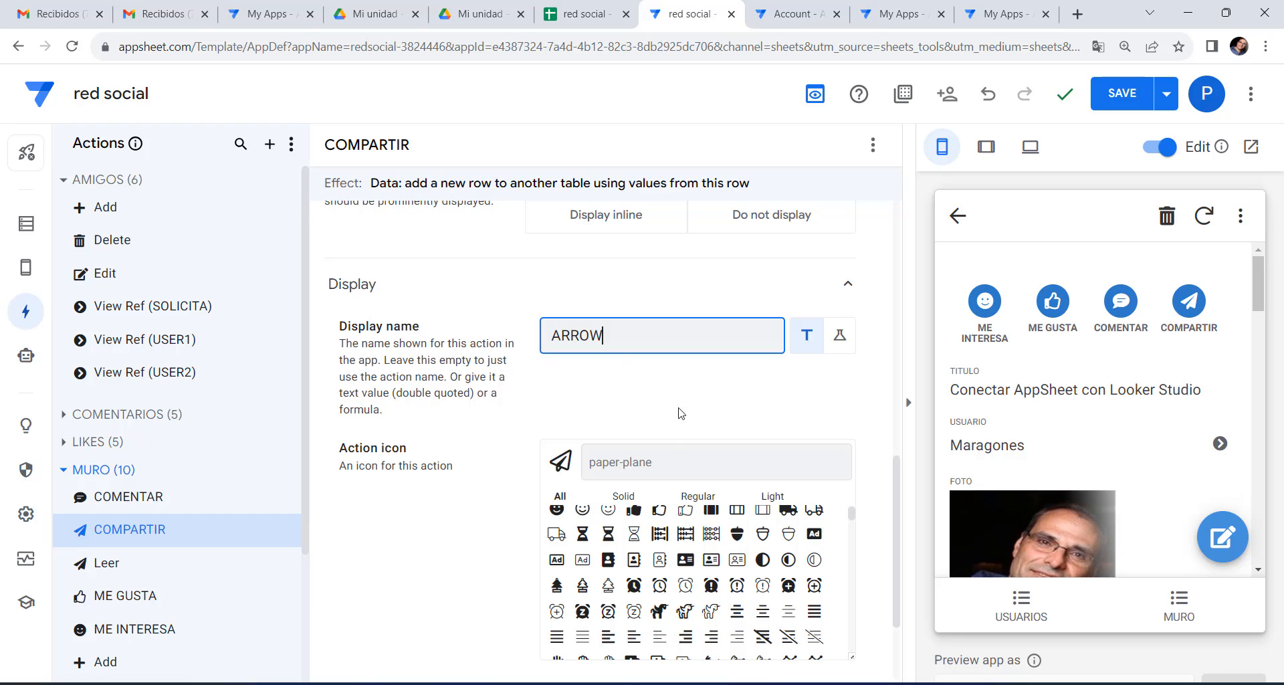
pyautogui.hotkey('ctrl', 'a')
pyautogui.press('BackSpace')
# Search the action icons for 'share' and choose the curved share arrow.
pyautogui.click(646, 463)
pyautogui.write('arrow')
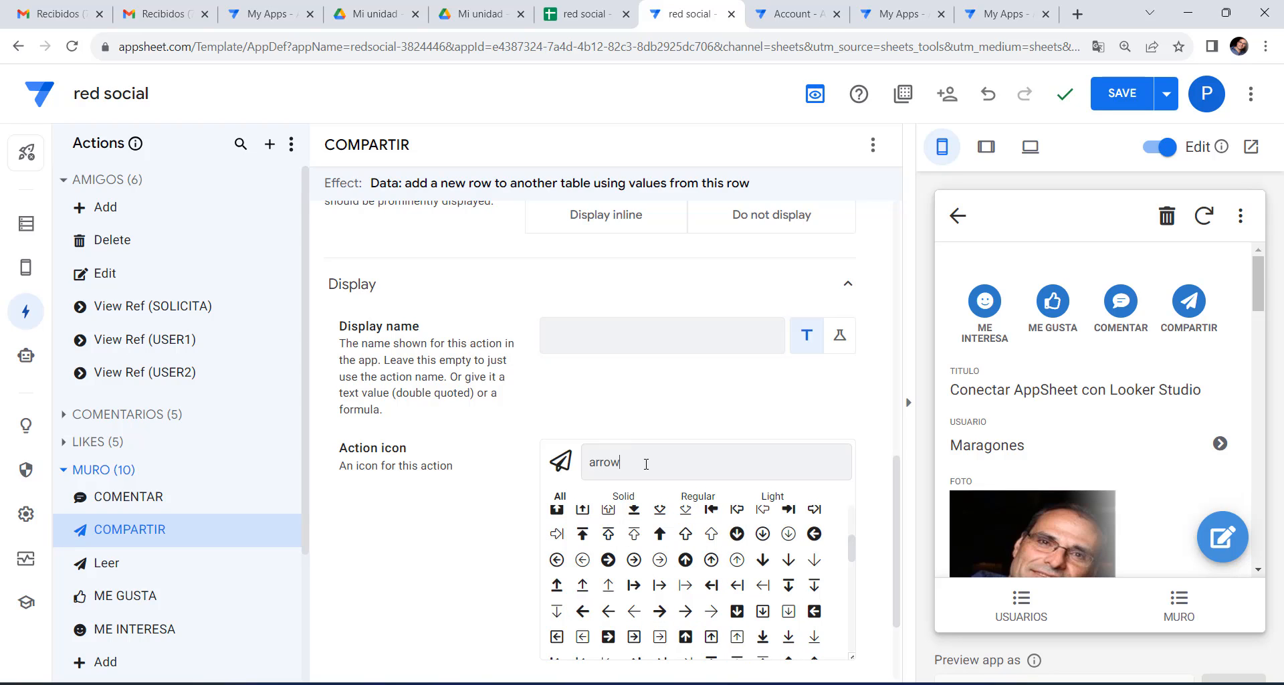
pyautogui.scroll(-2, 715, 586)
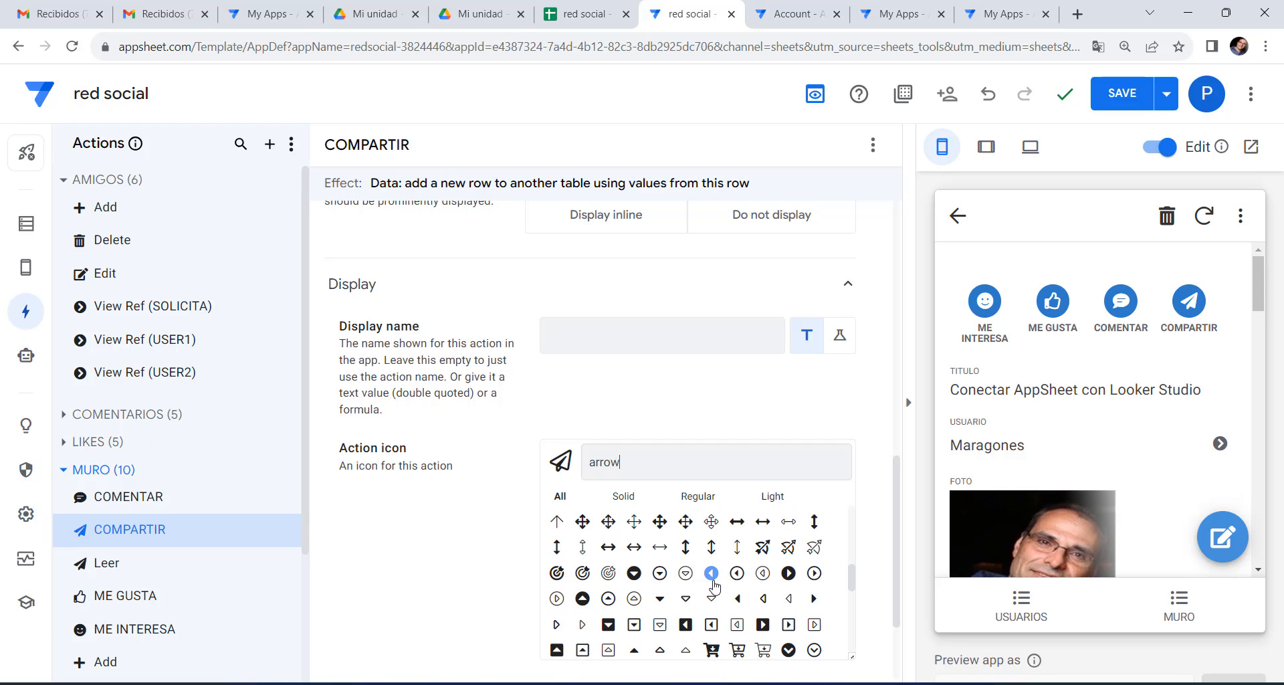
pyautogui.scroll(-4, 715, 587)
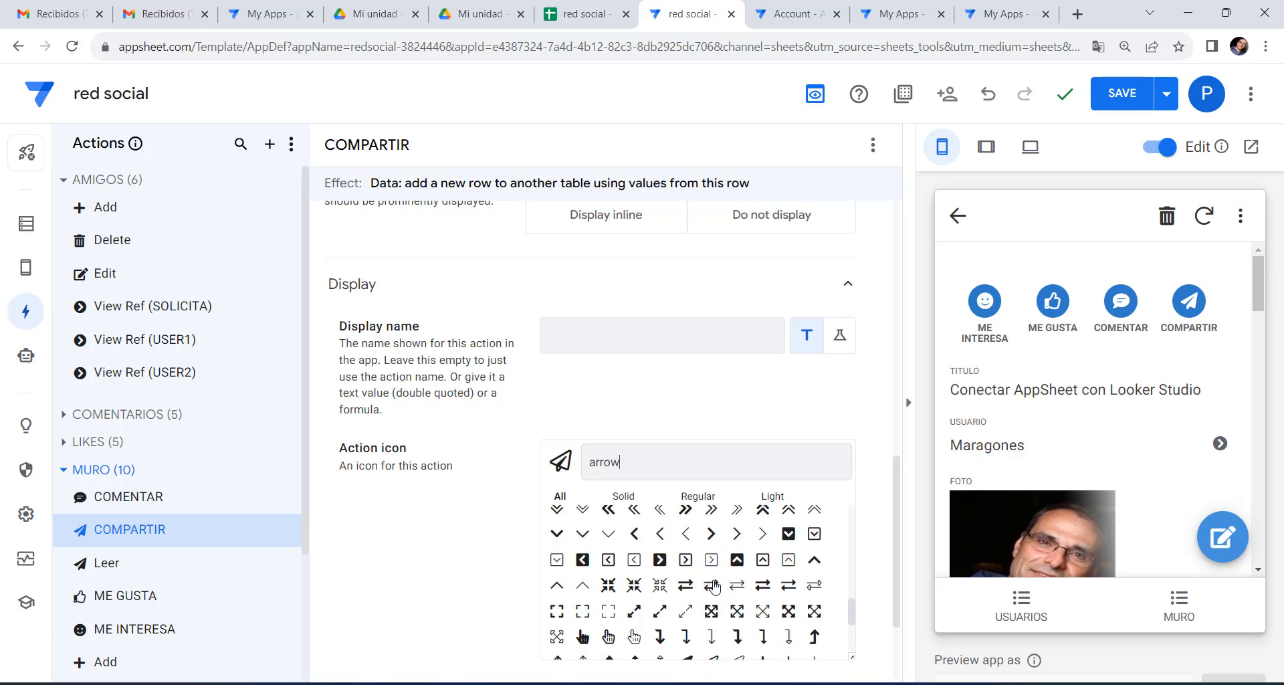
pyautogui.press('BackSpace')
pyautogui.press('BackSpace')
pyautogui.press('BackSpace')
pyautogui.press('BackSpace')
pyautogui.press('BackSpace')
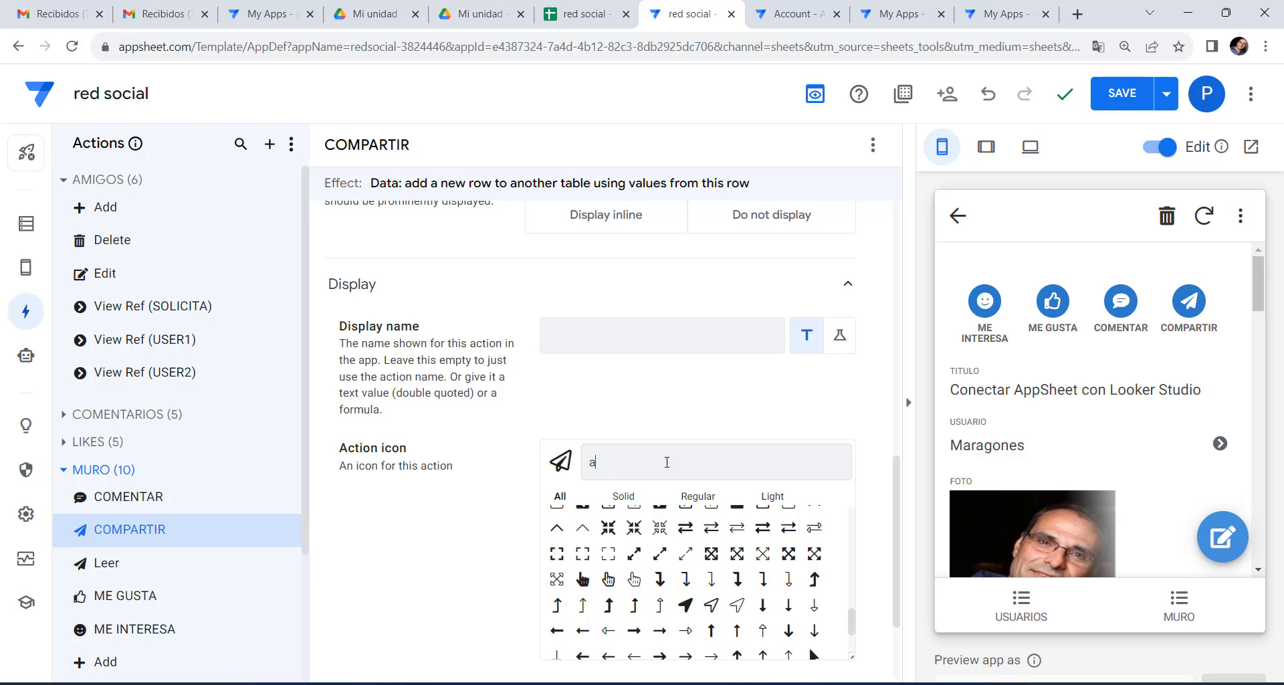
pyautogui.write('share')
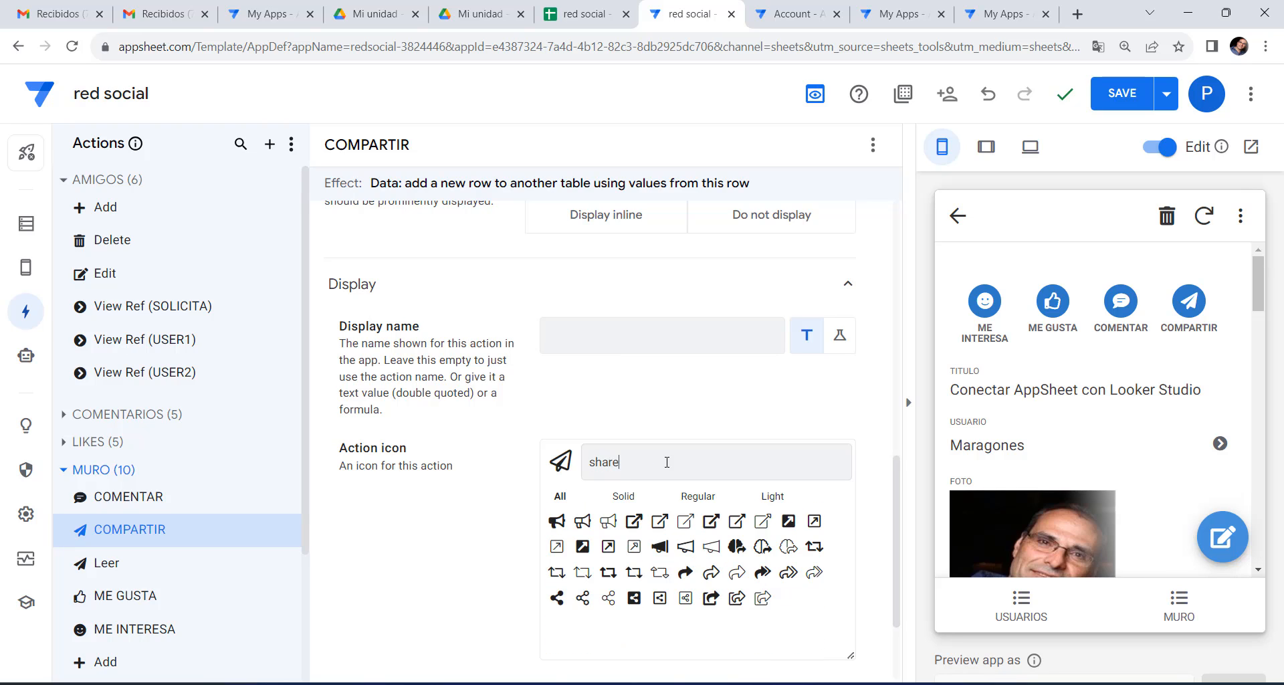
pyautogui.click(686, 574)
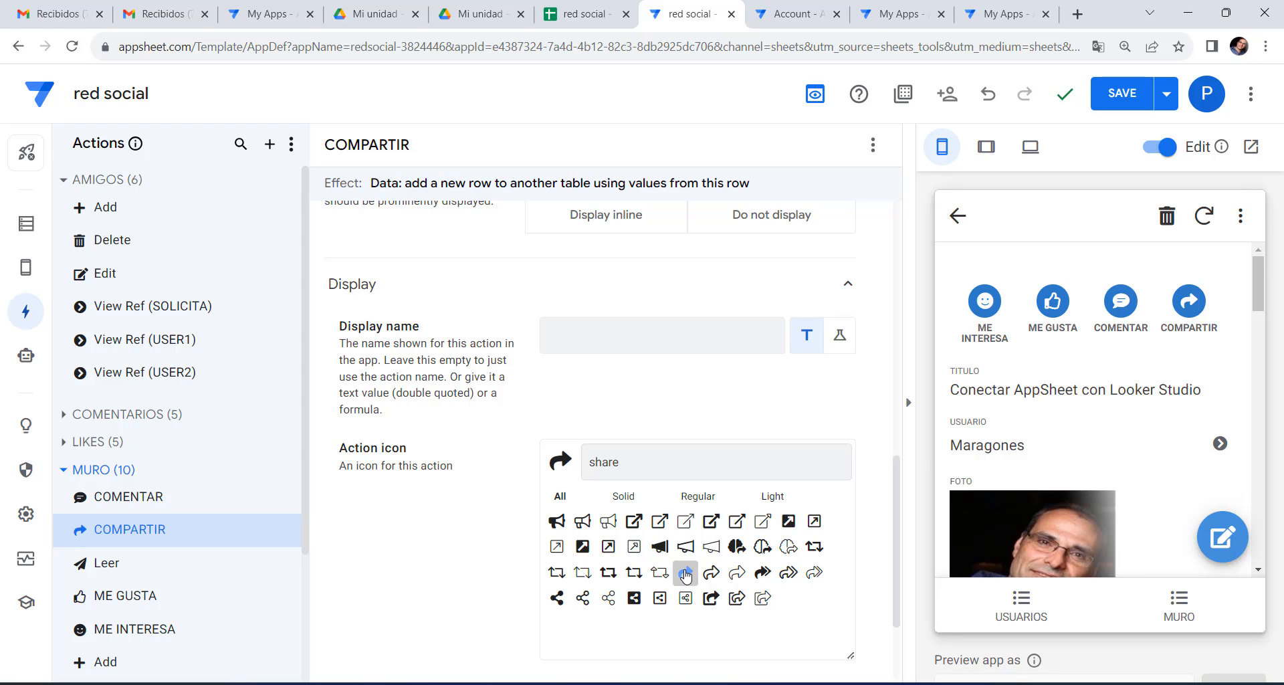
pyautogui.moveTo(1188, 311)
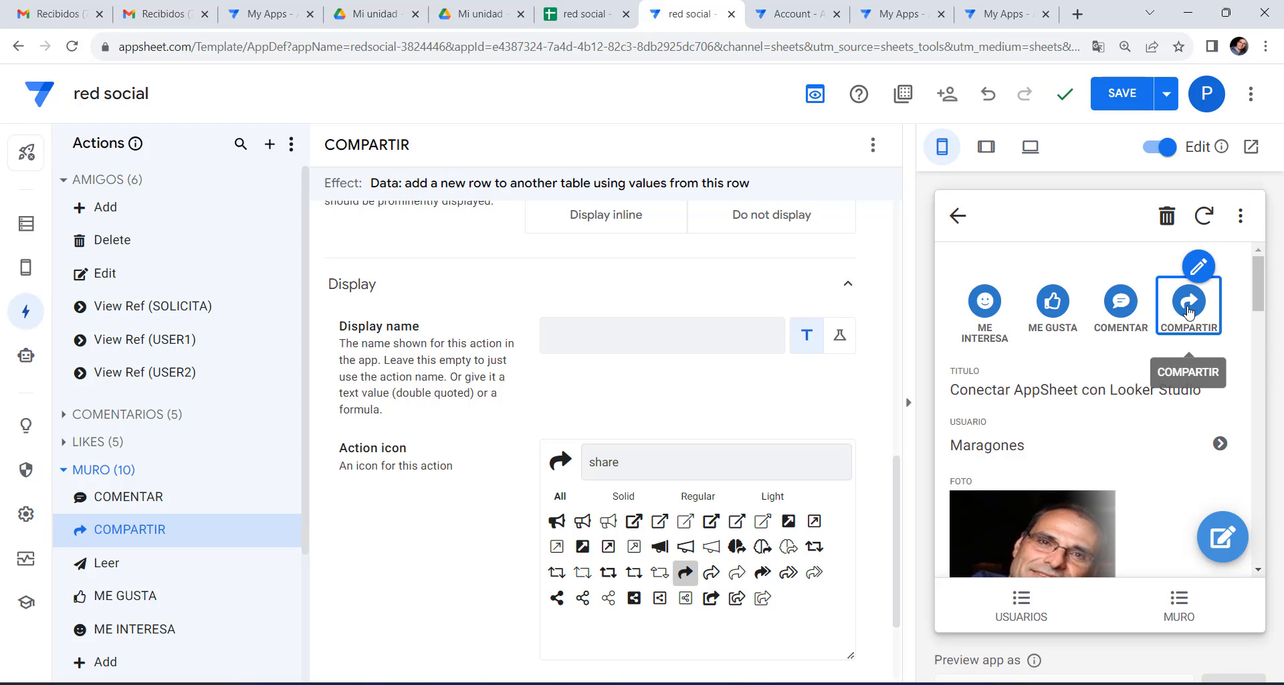
# Save the app and check the share icon on the post in the preview.
pyautogui.click(1128, 98)
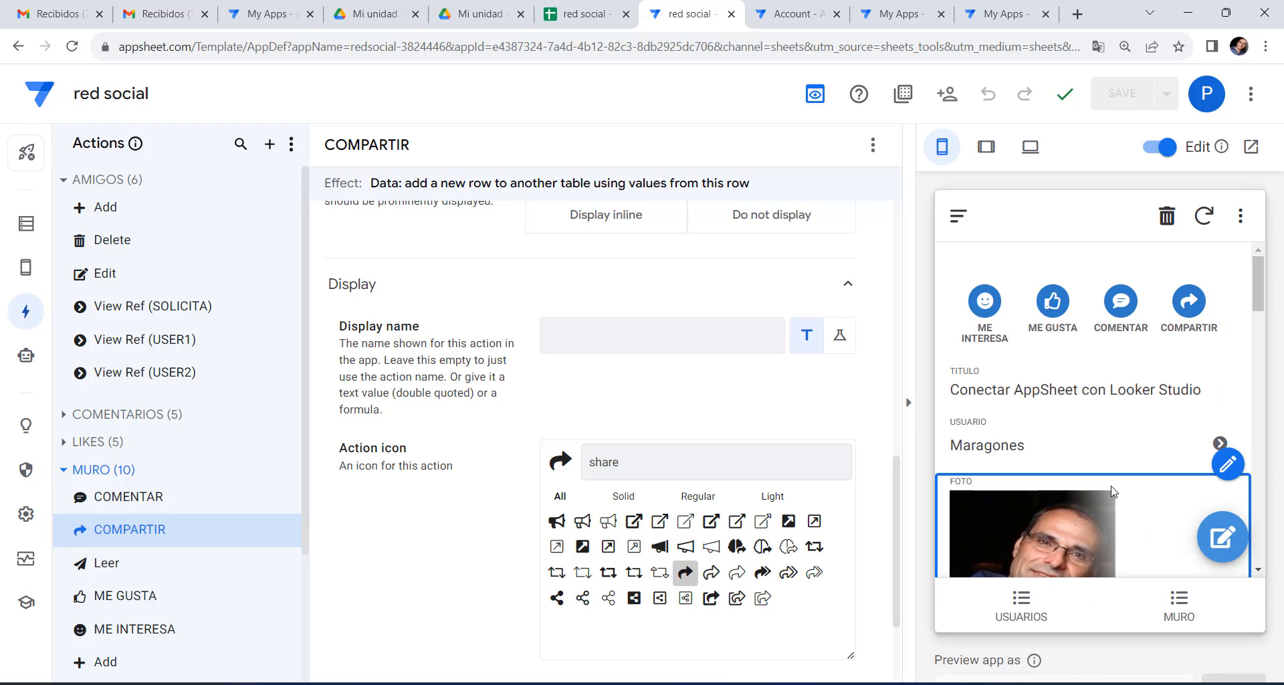
pyautogui.scroll(-3, 1097, 454)
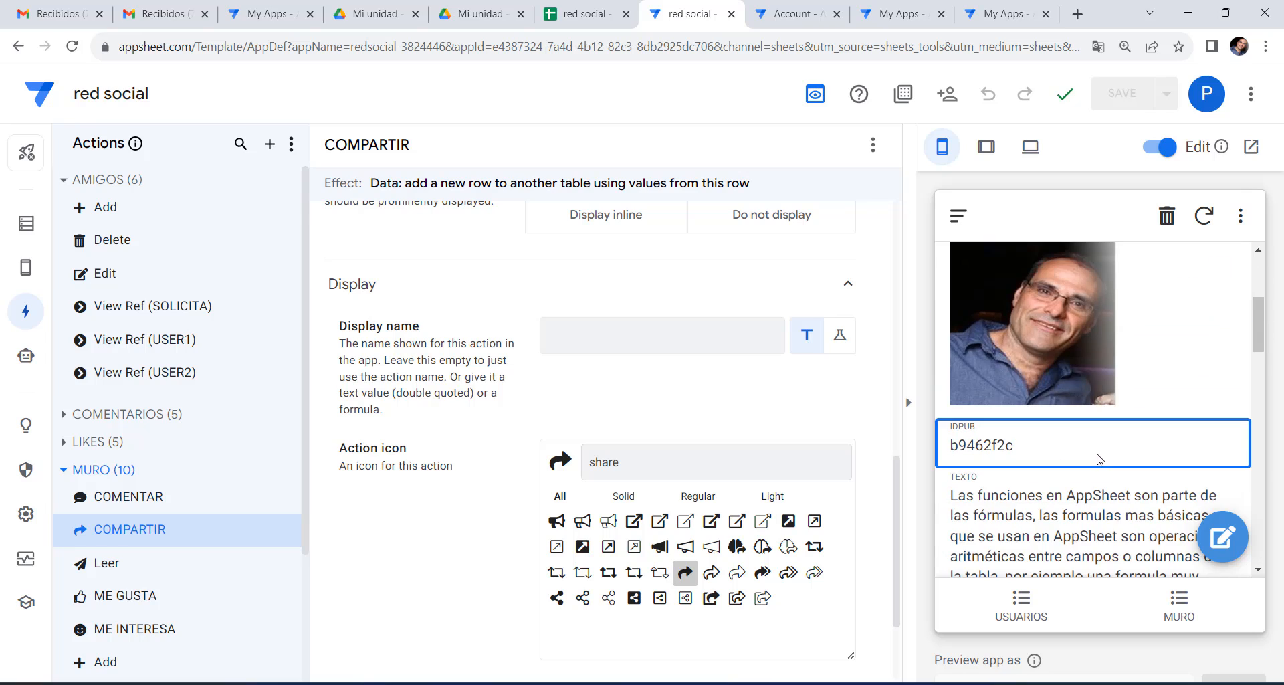
pyautogui.scroll(3, 1097, 460)
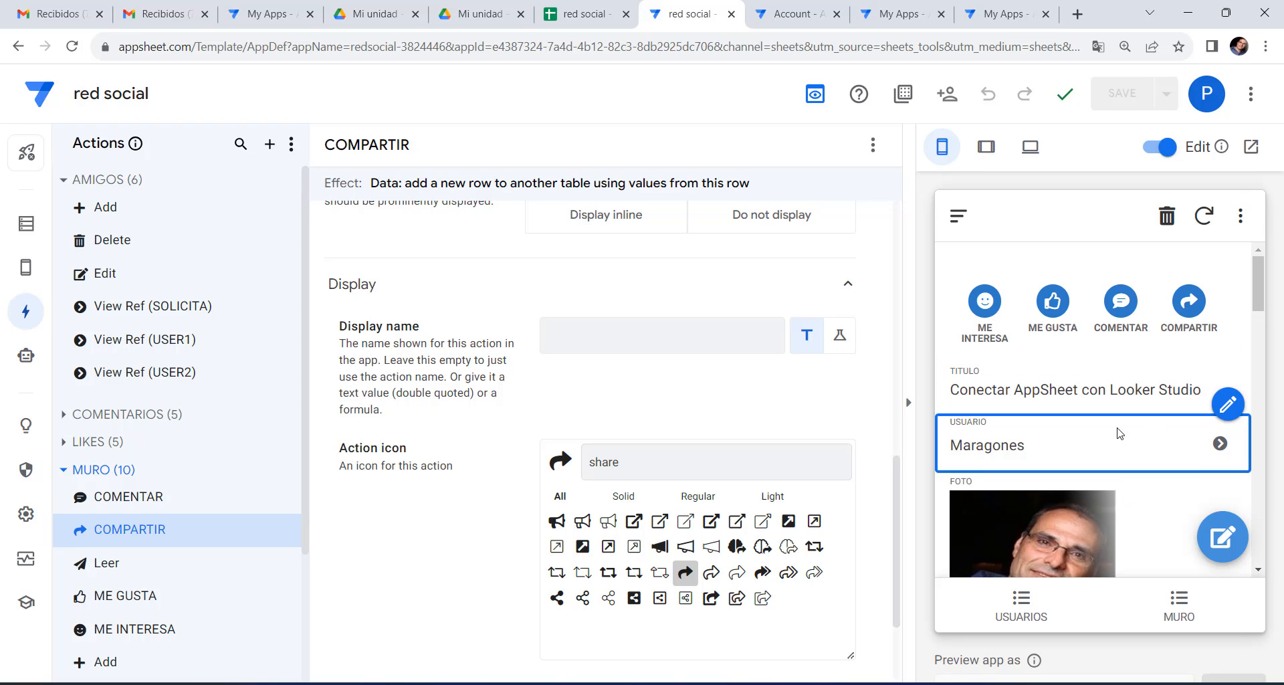
pyautogui.scroll(-10, 1104, 428)
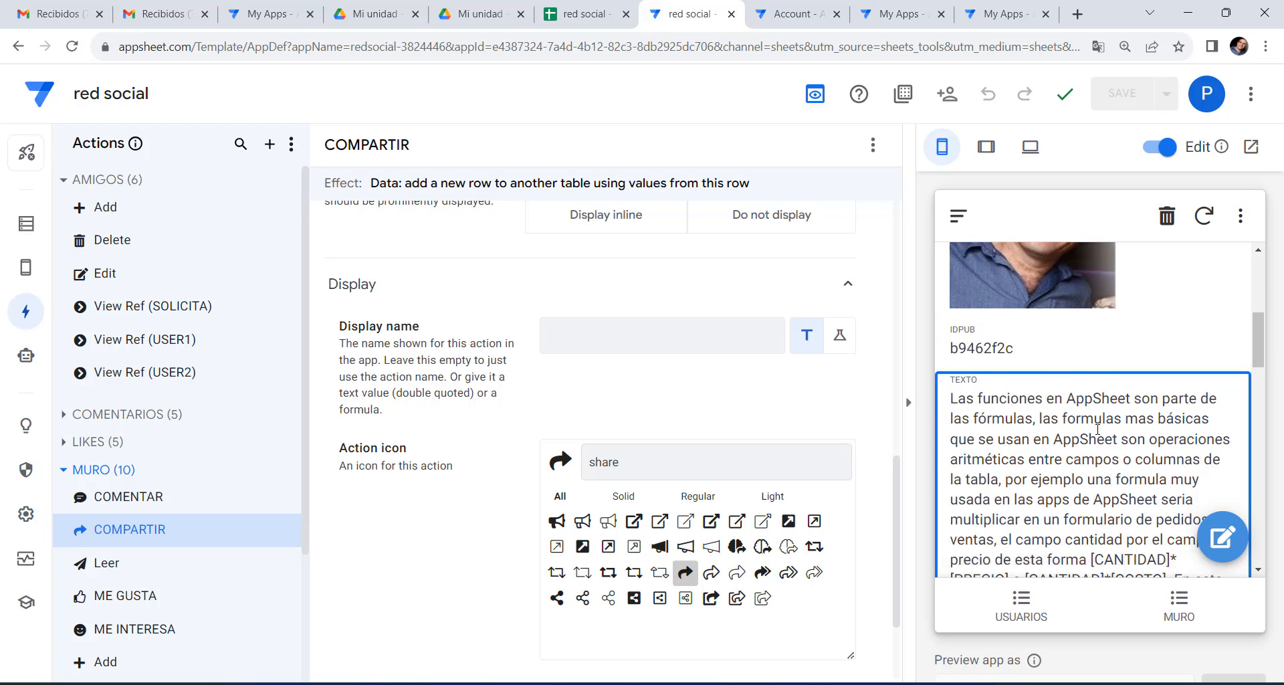
pyautogui.scroll(-5, 1095, 444)
pyautogui.scroll(15, 1097, 429)
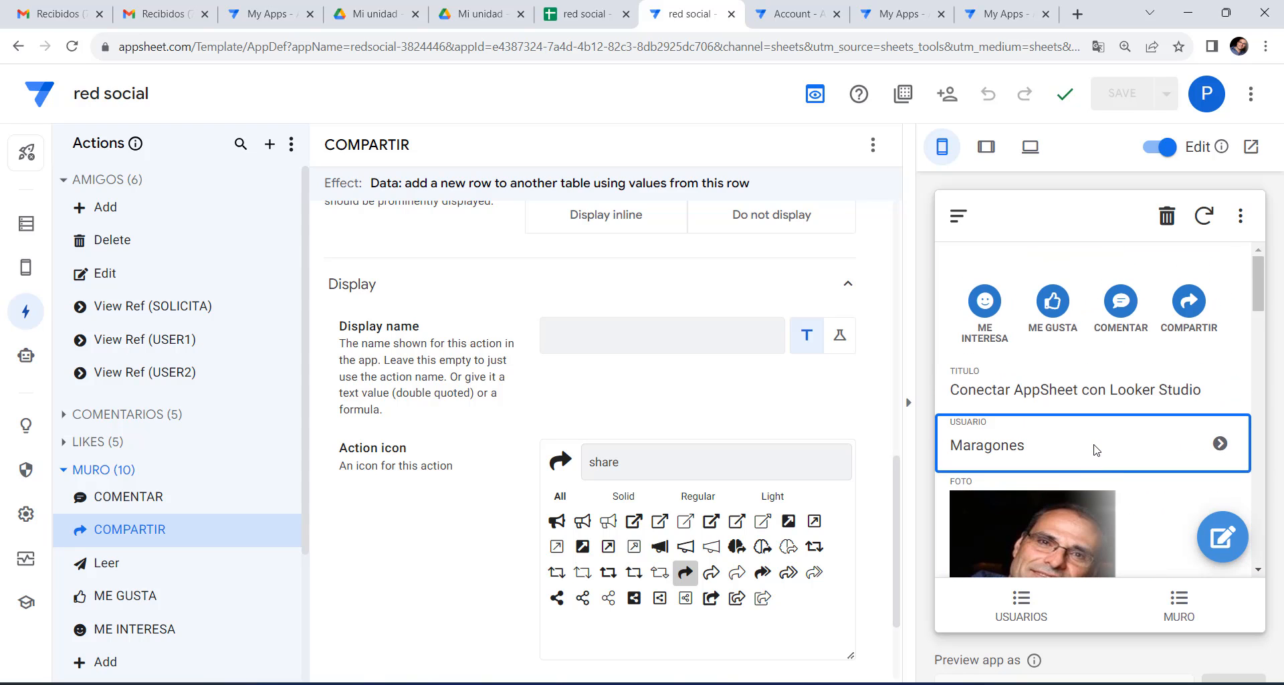
pyautogui.scroll(-5, 1103, 390)
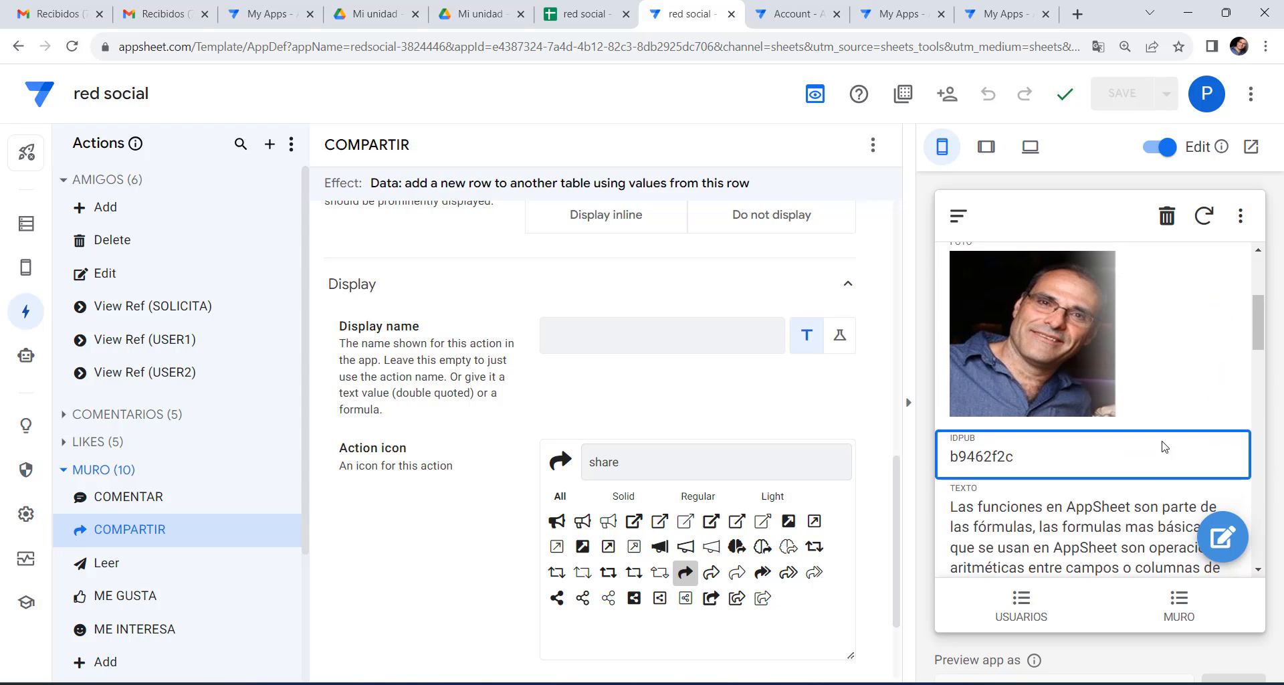
pyautogui.scroll(3, 1161, 447)
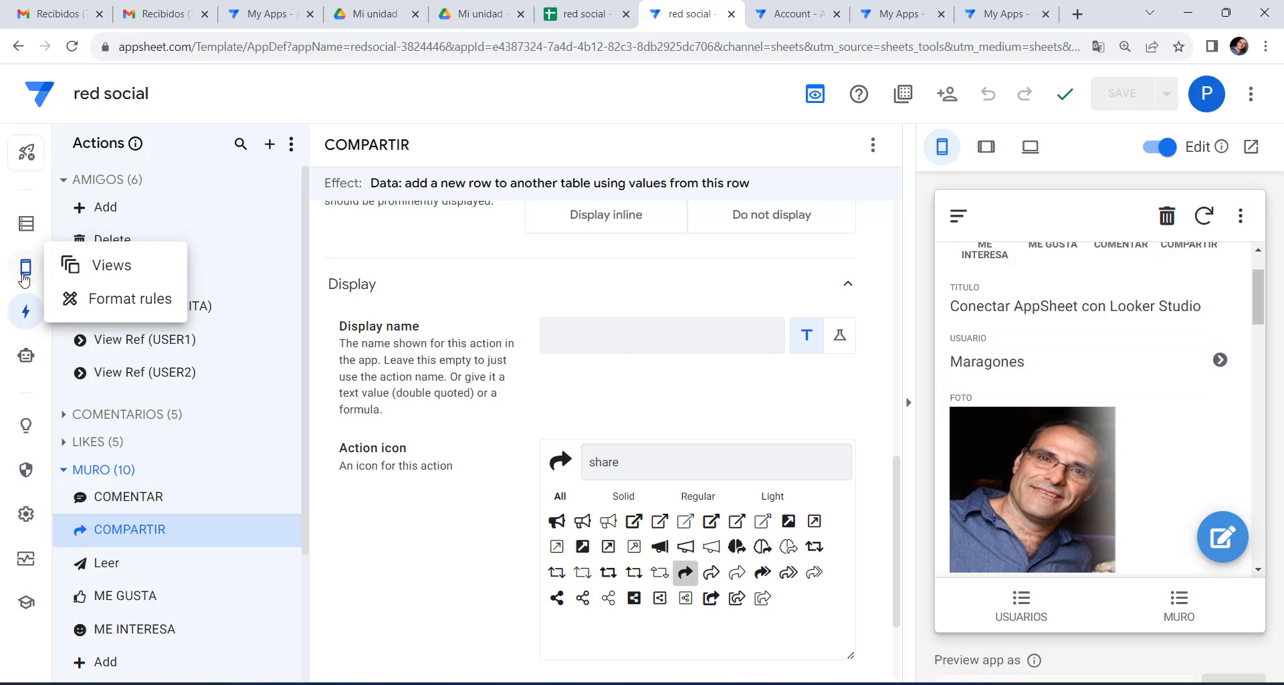
# Open the system-generated MURO_Detail view's settings and scroll to its Column order.
pyautogui.click(111, 264)
pyautogui.moveTo(175, 545); pyautogui.dragTo(210, 236)
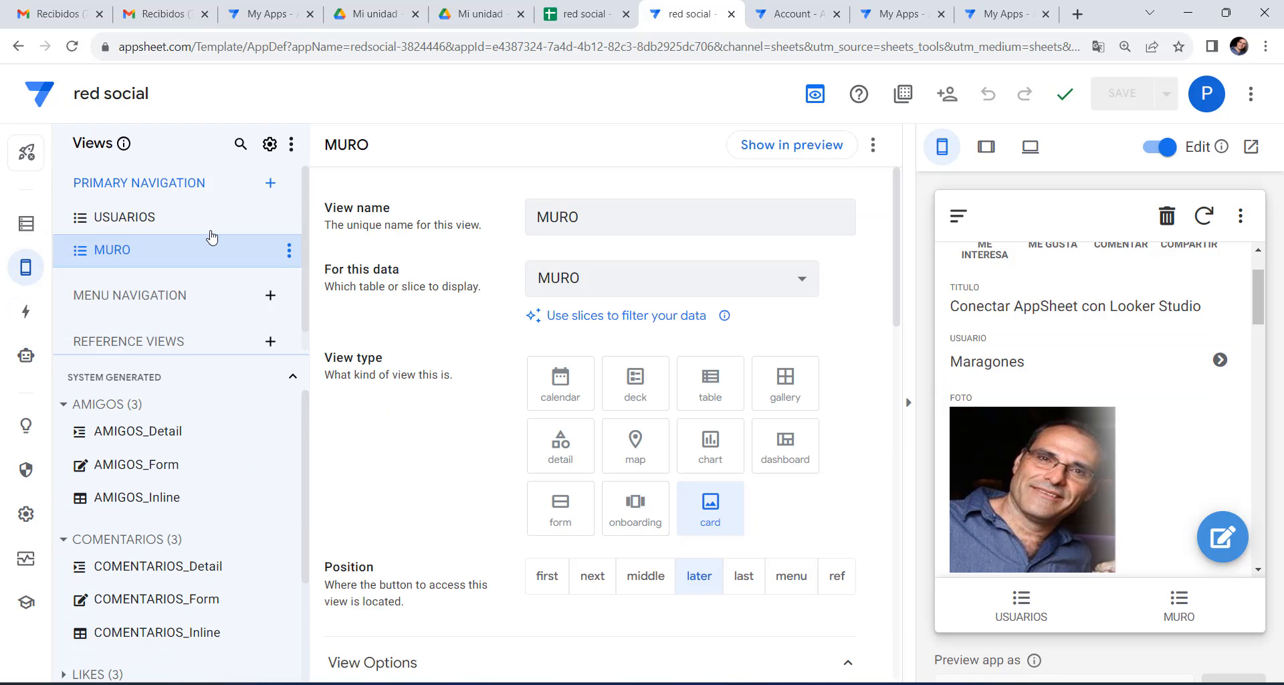
pyautogui.scroll(-2, 173, 562)
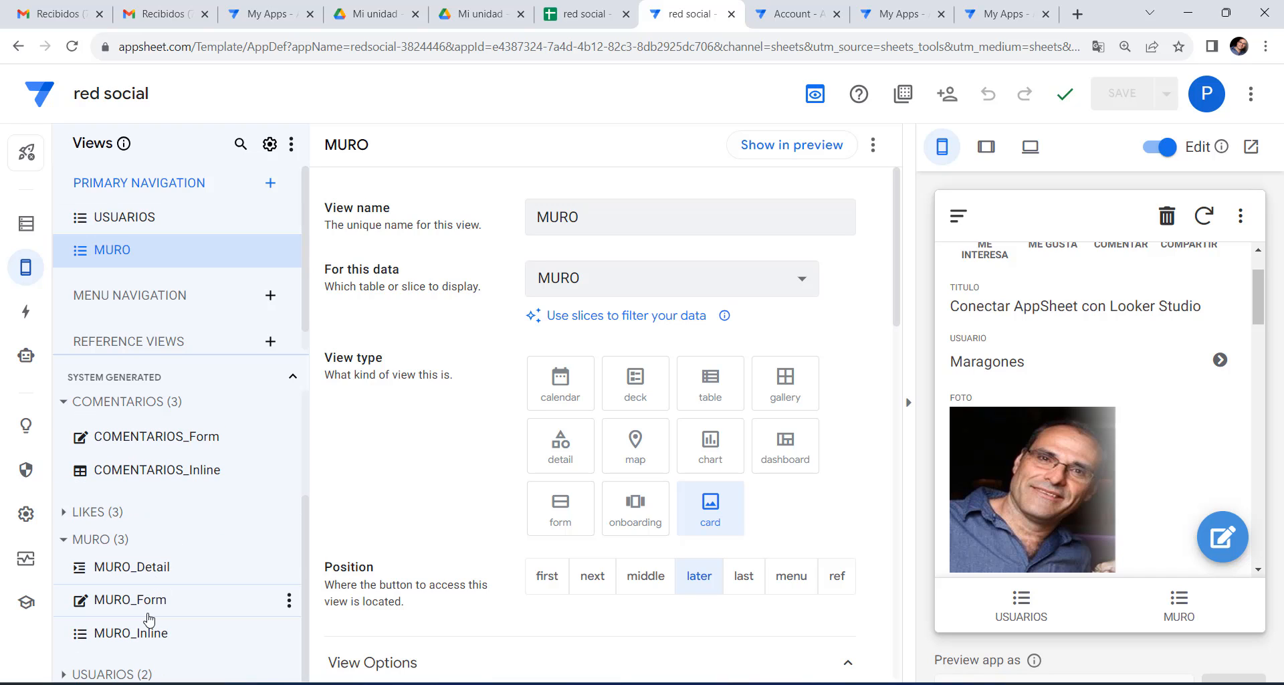
pyautogui.click(145, 572)
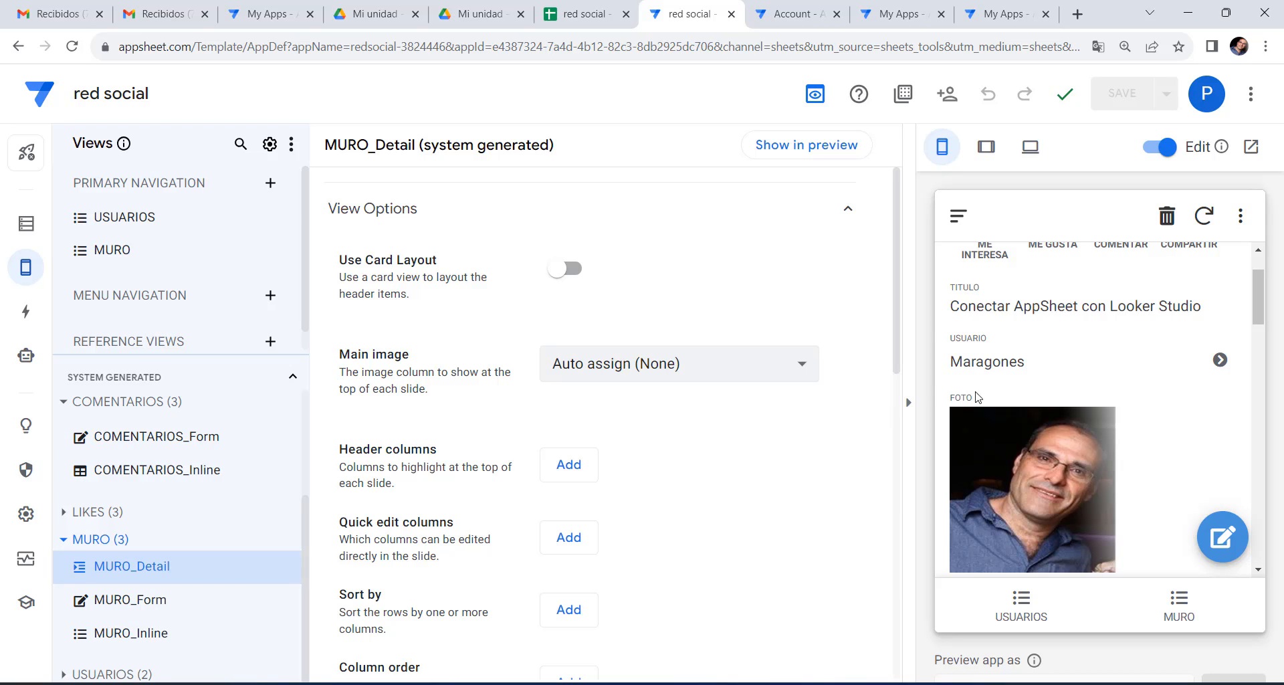
pyautogui.scroll(2, 1078, 358)
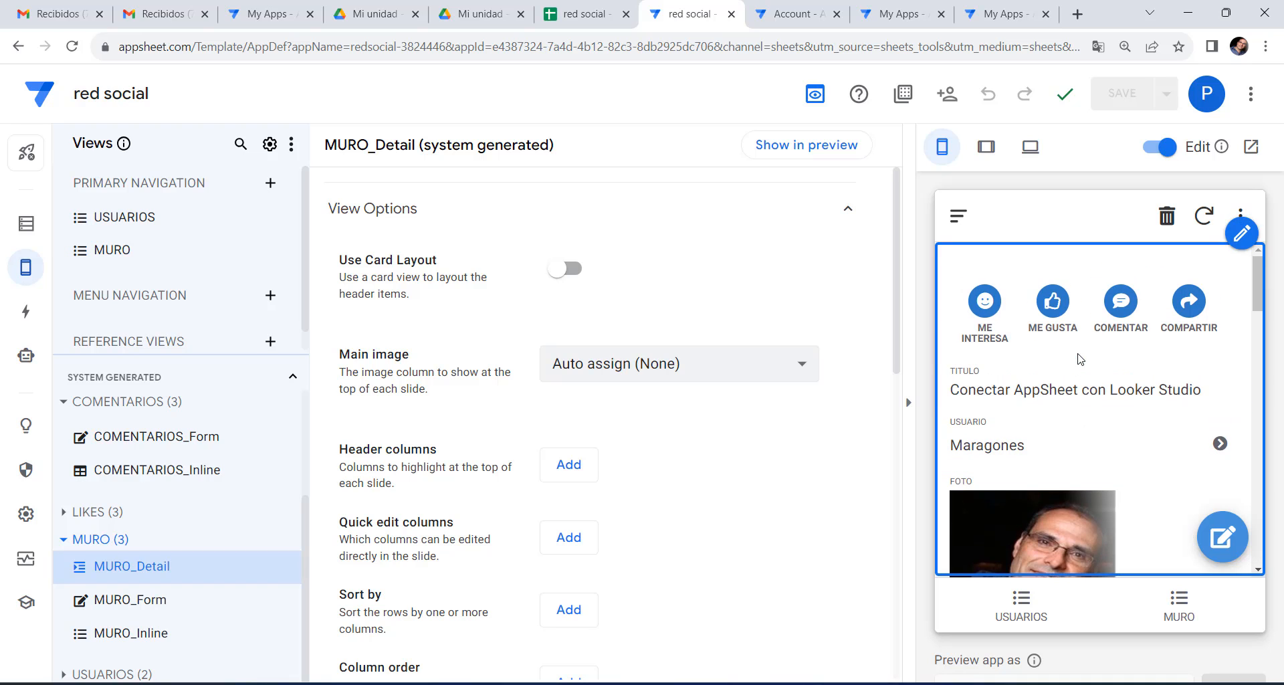
pyautogui.scroll(-4, 613, 408)
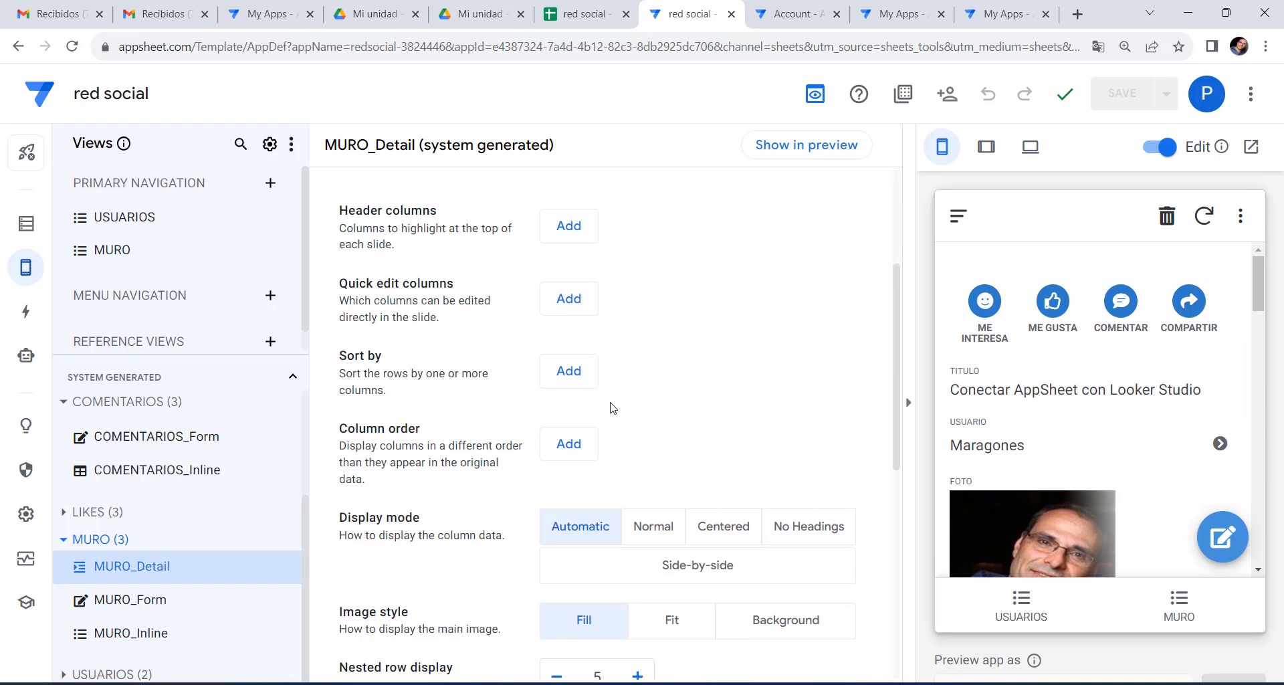
# Add USUARIO, TITULO, SUBTITULO and TEXTO as the first four column order entries.
pyautogui.click(573, 431)
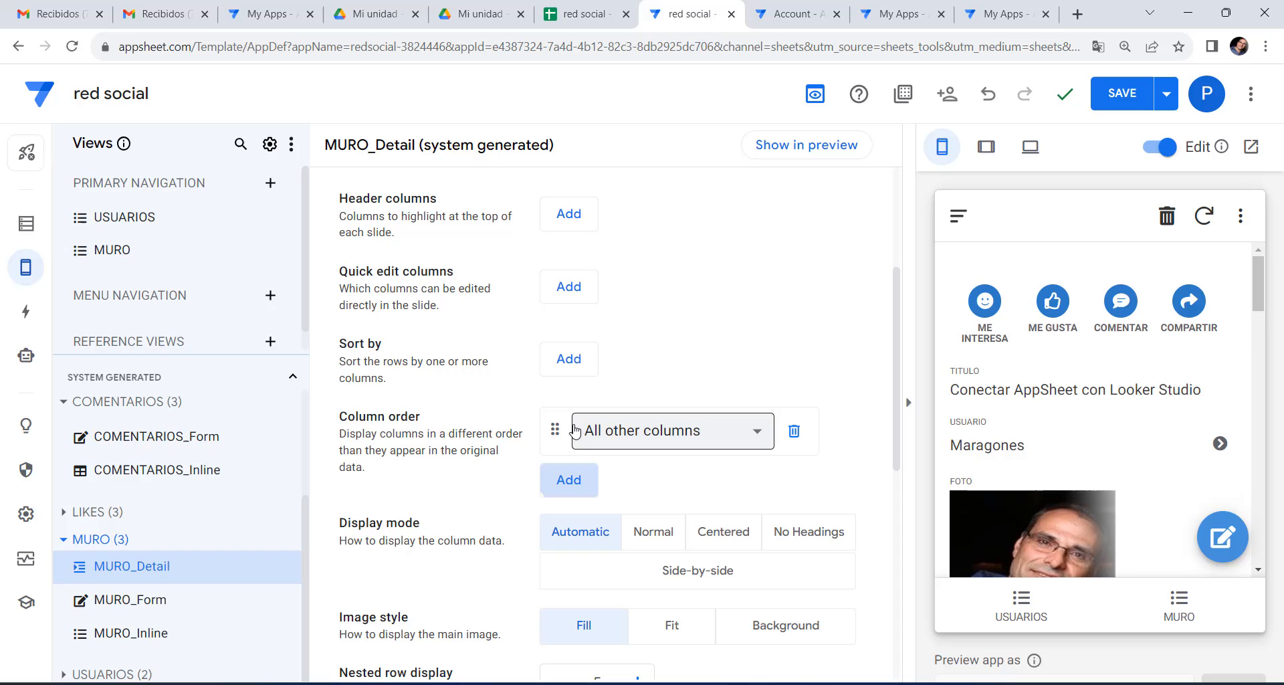
pyautogui.click(645, 434)
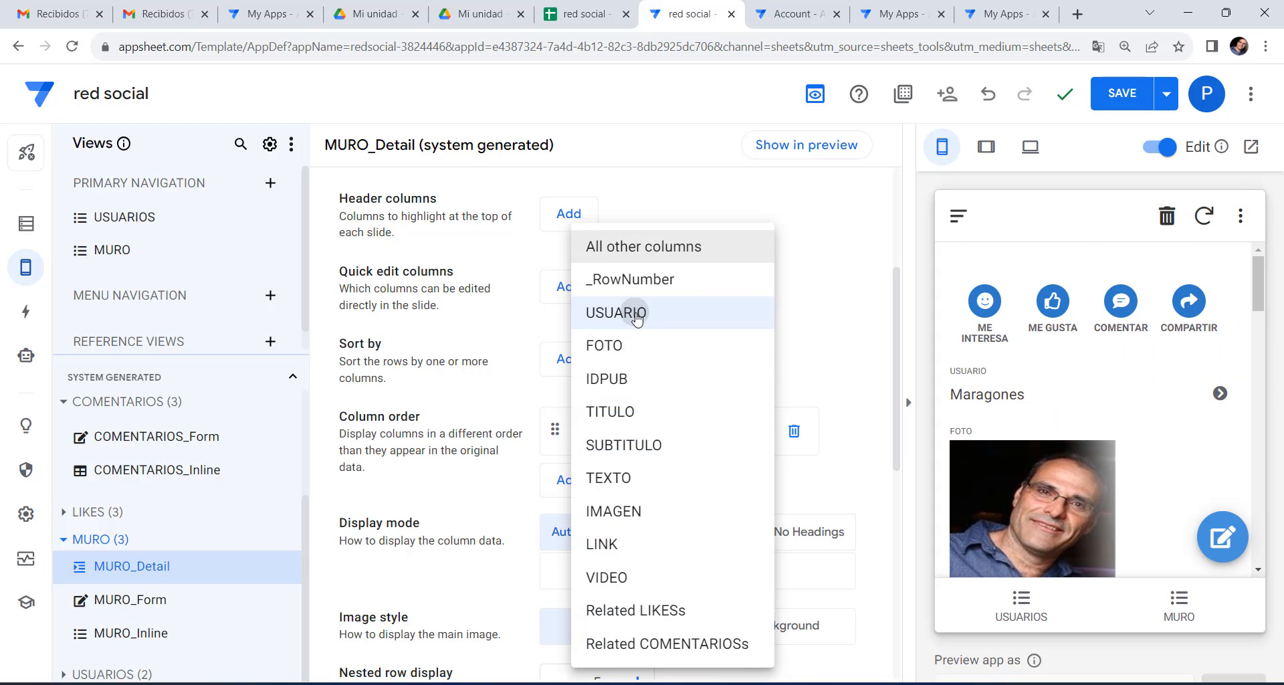
pyautogui.click(636, 315)
pyautogui.click(568, 480)
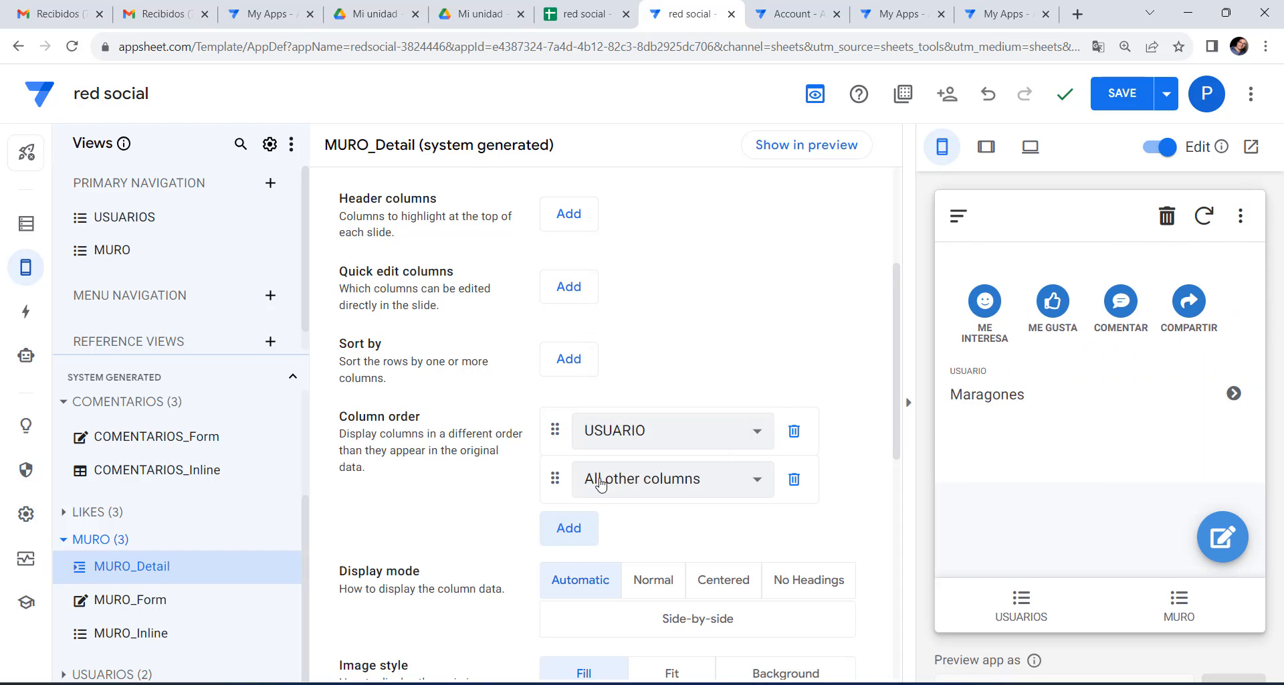
pyautogui.click(626, 479)
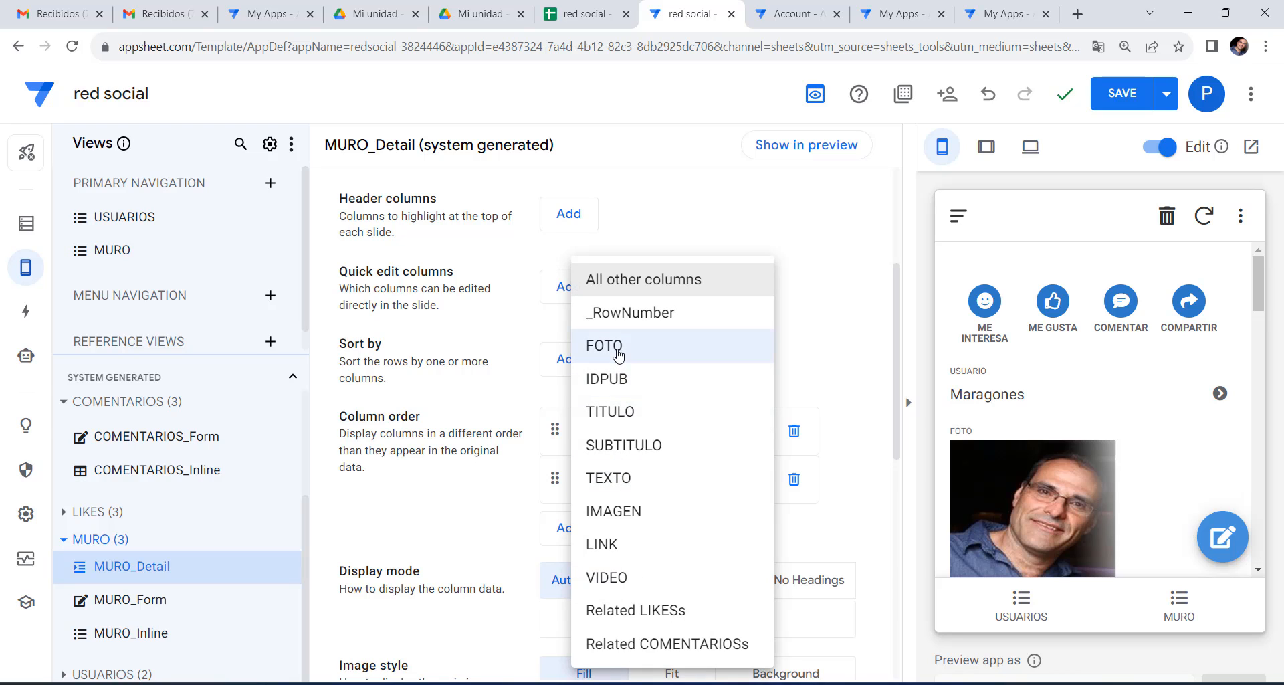
pyautogui.click(612, 412)
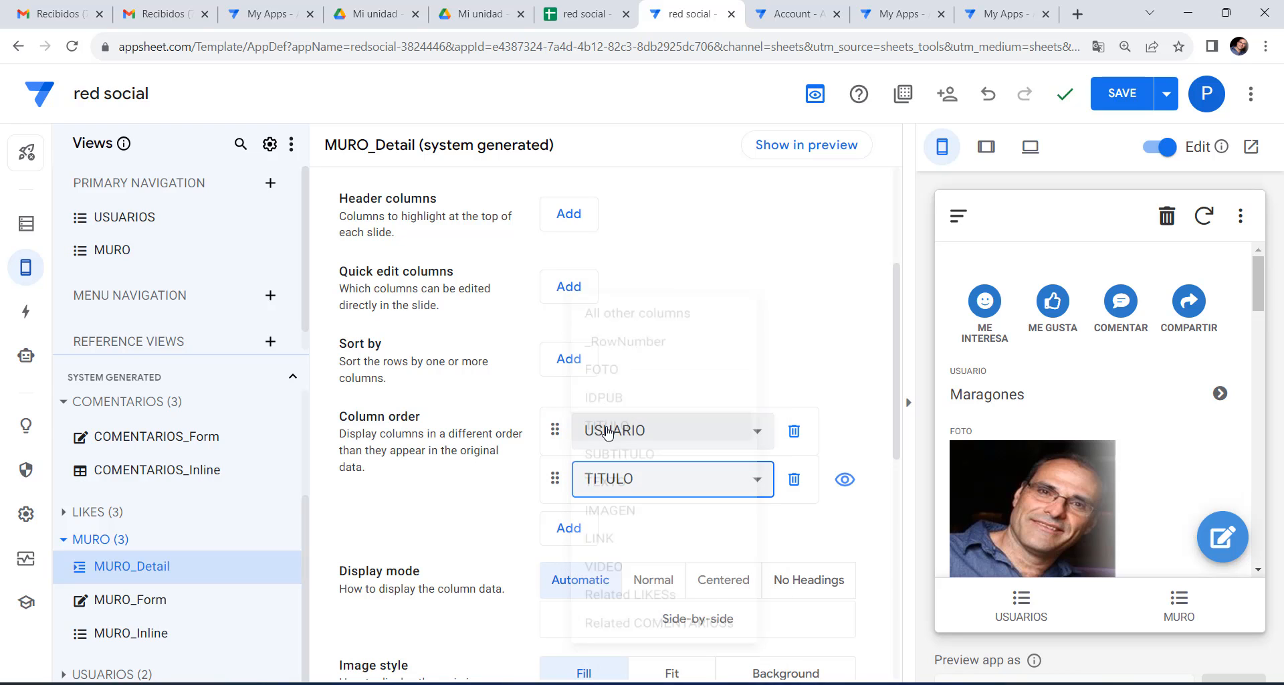
pyautogui.click(568, 529)
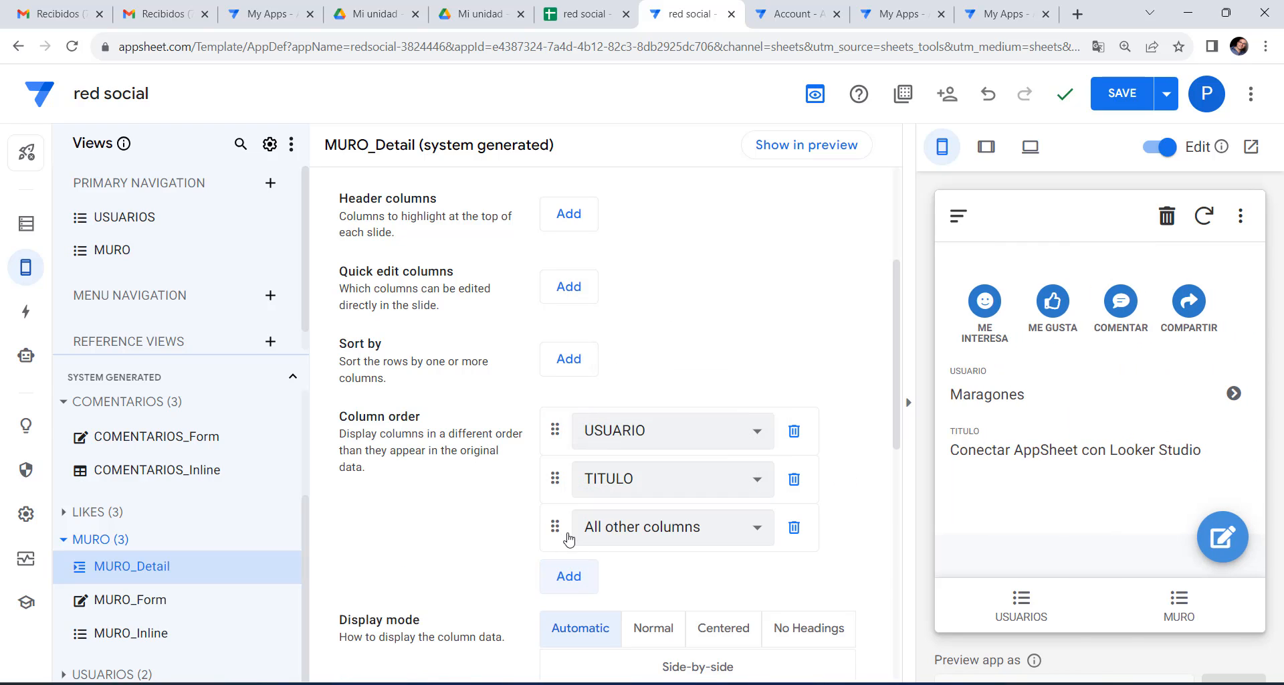
pyautogui.click(652, 534)
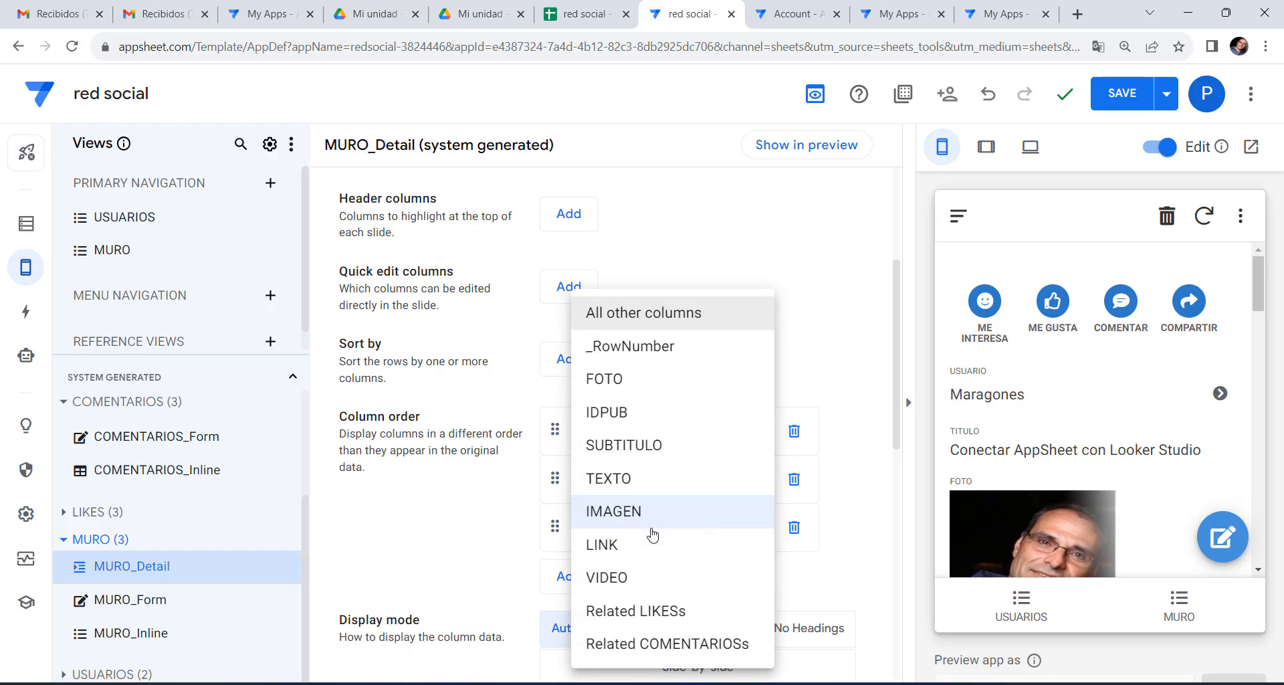
pyautogui.click(631, 446)
pyautogui.click(569, 575)
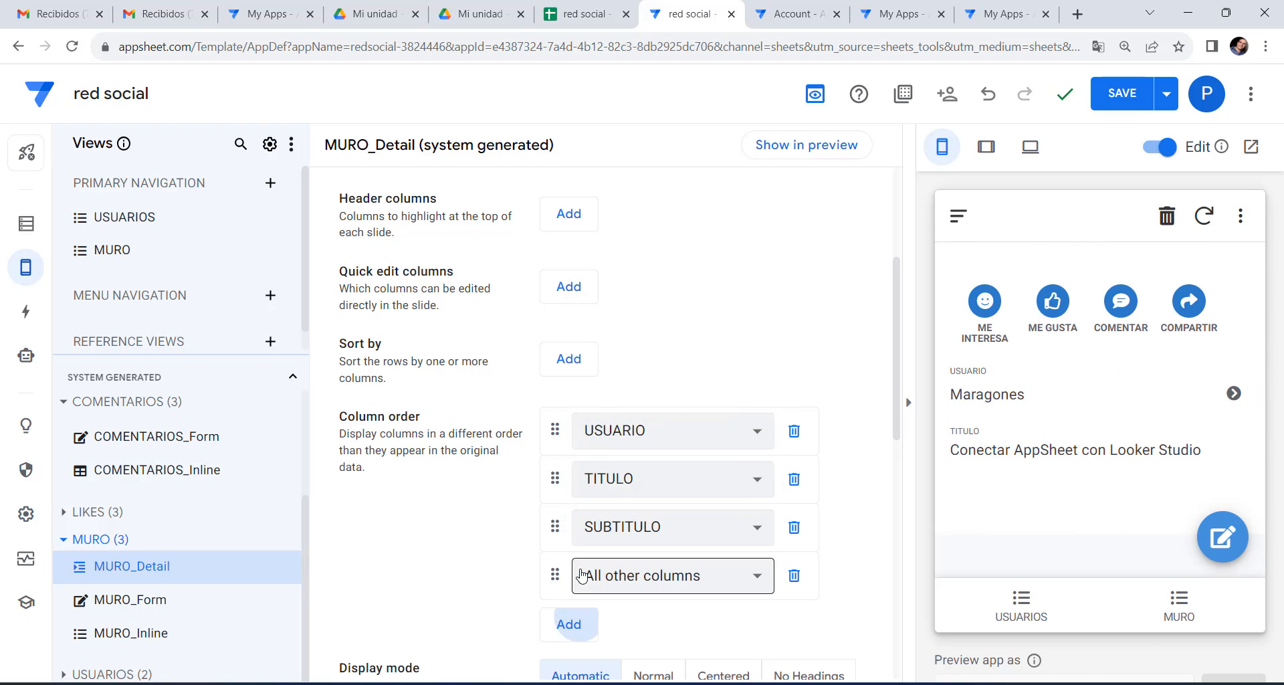
pyautogui.click(641, 573)
pyautogui.click(632, 478)
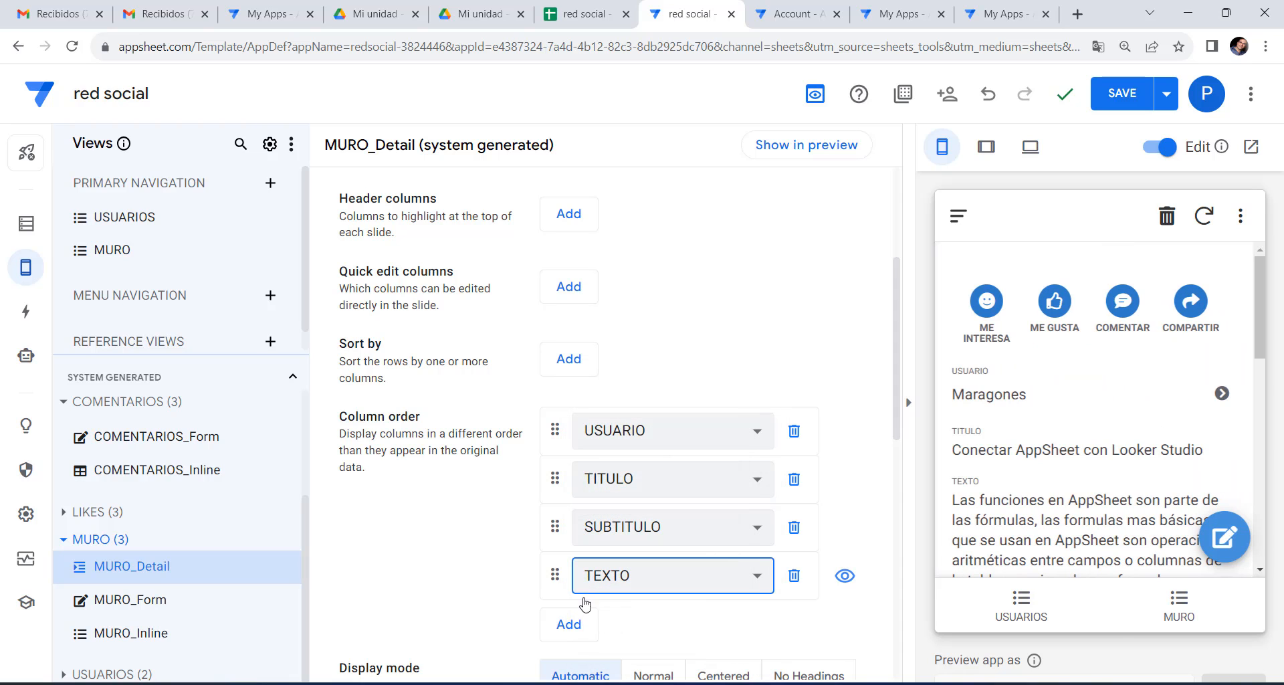
# Append IMAGEN, LINK and VIDEO to the column order.
pyautogui.click(574, 624)
pyautogui.click(616, 622)
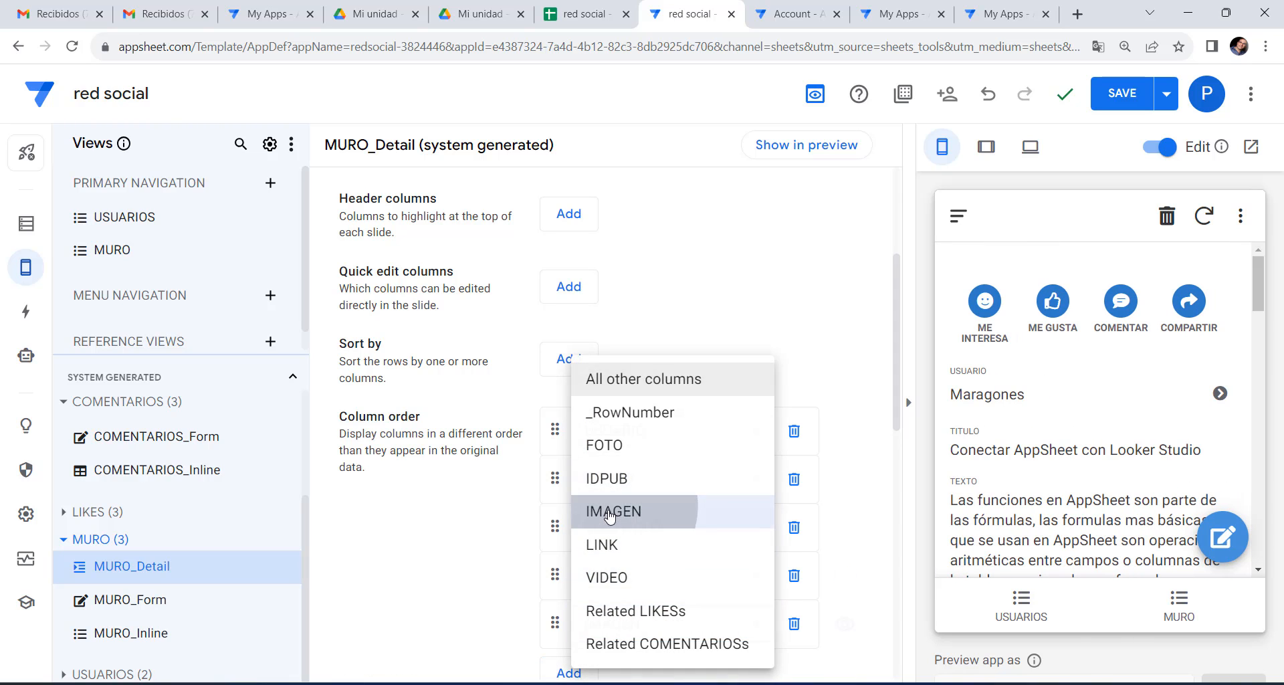
pyautogui.click(610, 514)
pyautogui.scroll(-3, 457, 588)
pyautogui.click(567, 420)
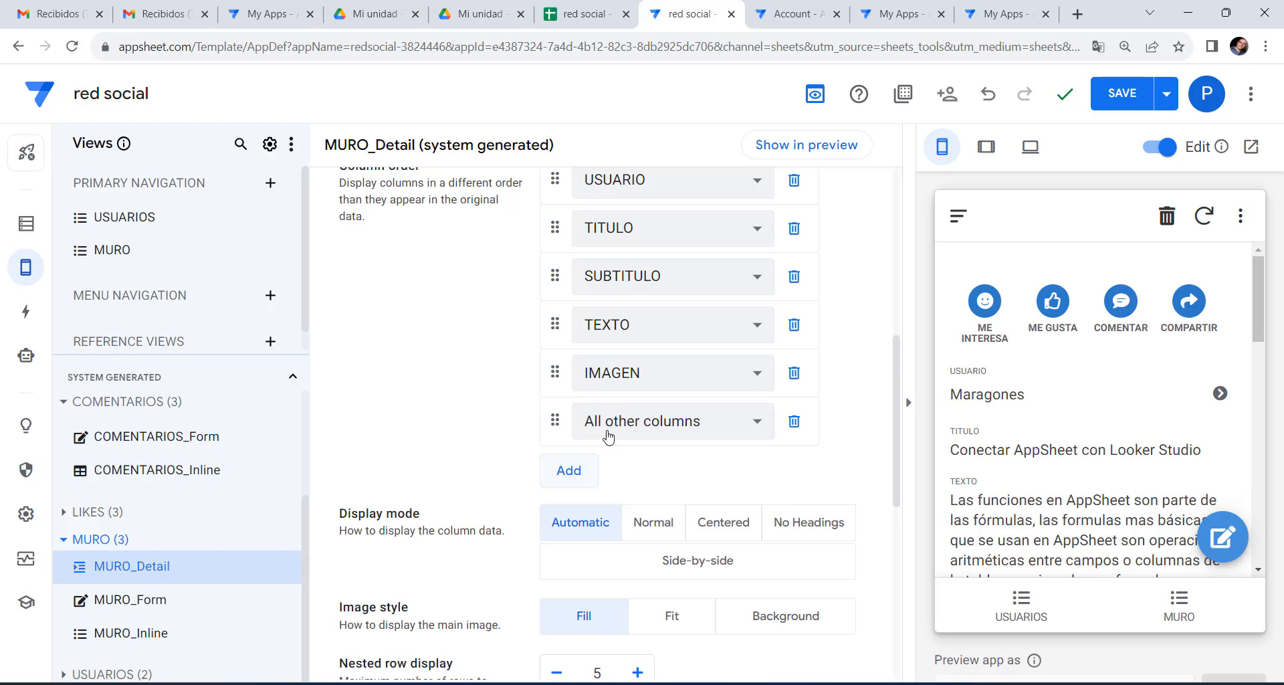
pyautogui.click(609, 437)
pyautogui.click(608, 555)
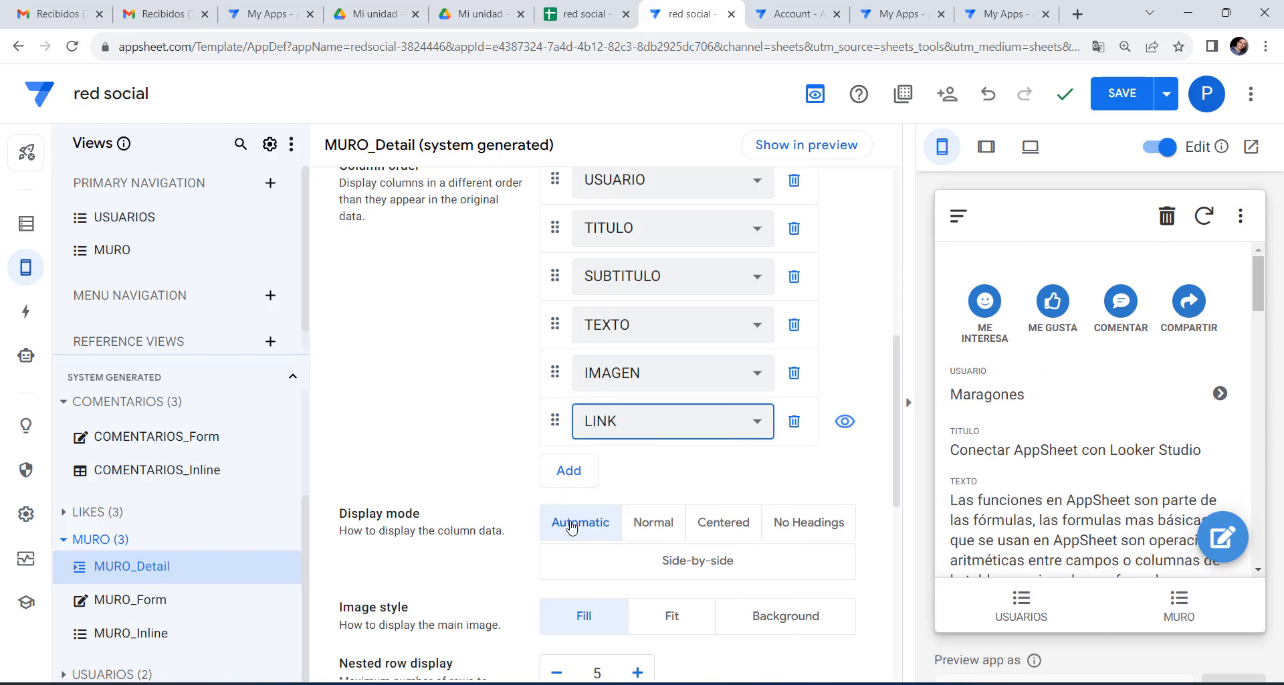
pyautogui.click(568, 468)
pyautogui.click(608, 468)
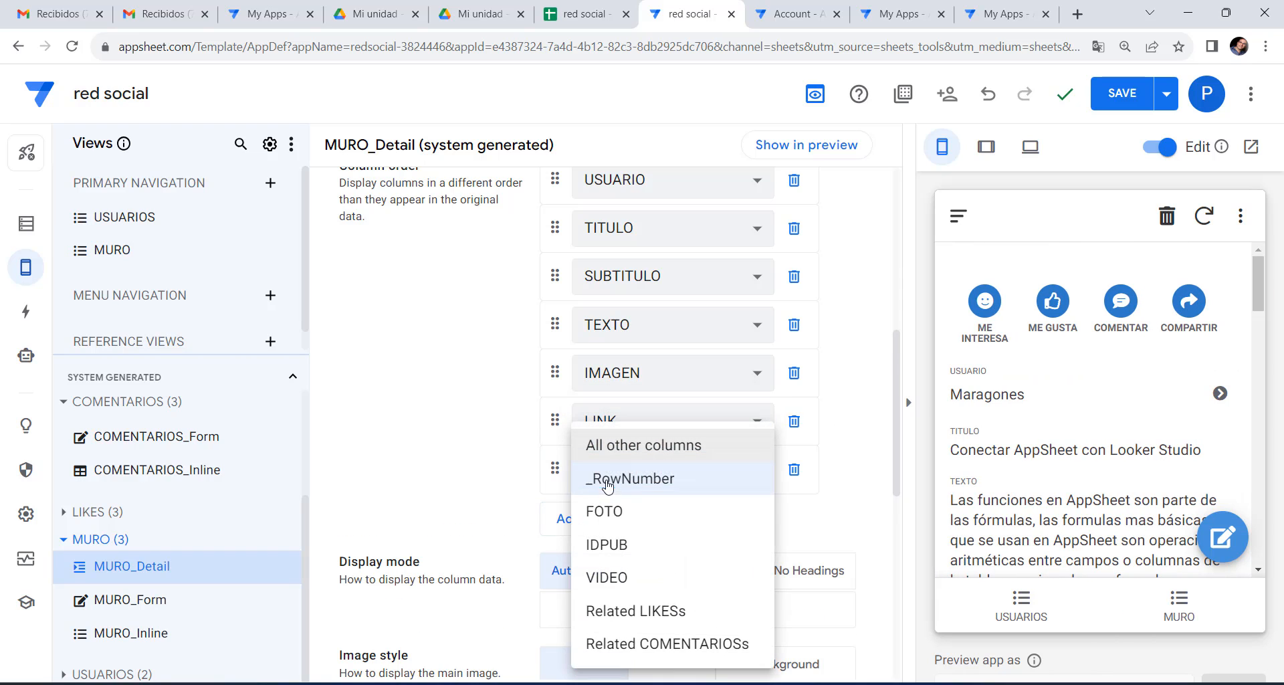
pyautogui.click(604, 578)
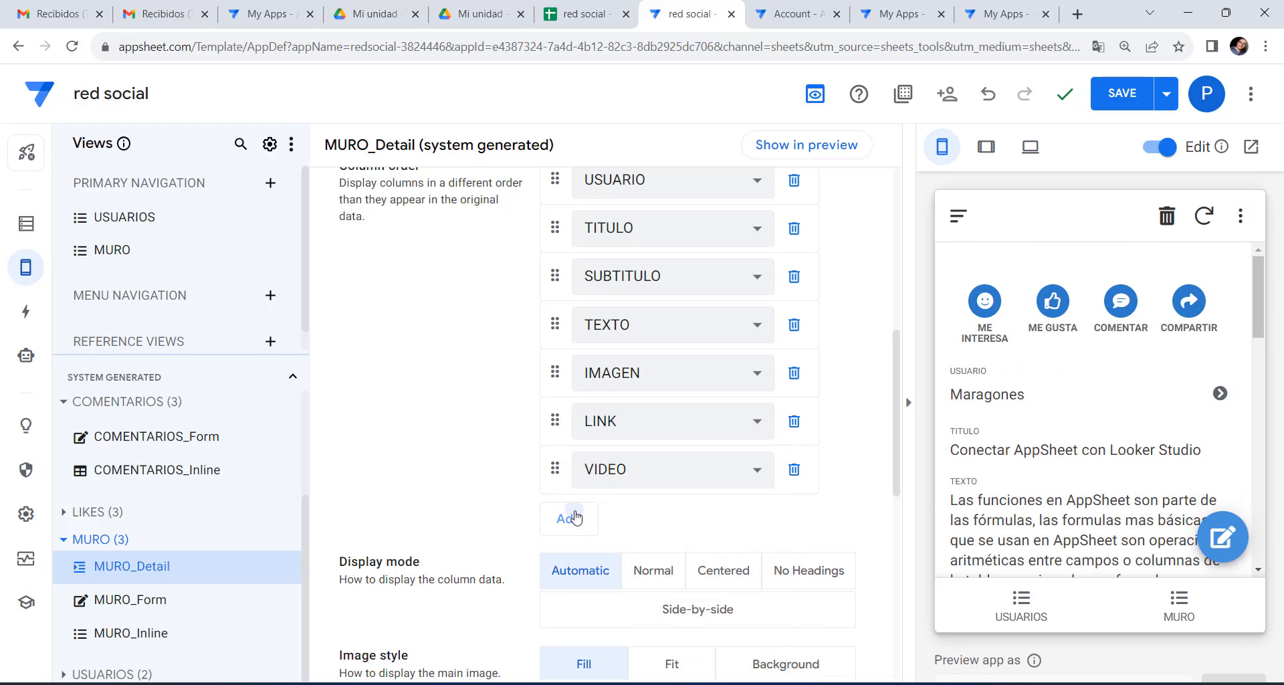
# Finish the column order with Related LIKESs and Related COMENTARIOSs.
pyautogui.click(569, 518)
pyautogui.click(632, 525)
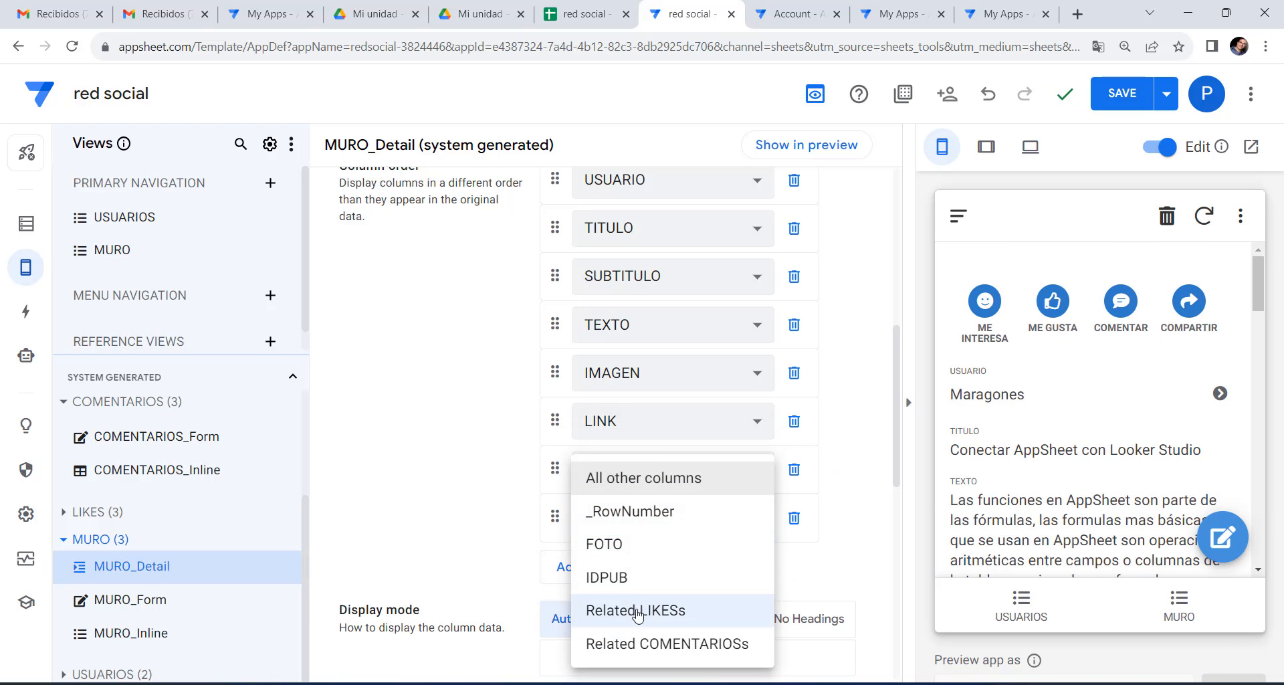
pyautogui.click(637, 610)
pyautogui.click(567, 566)
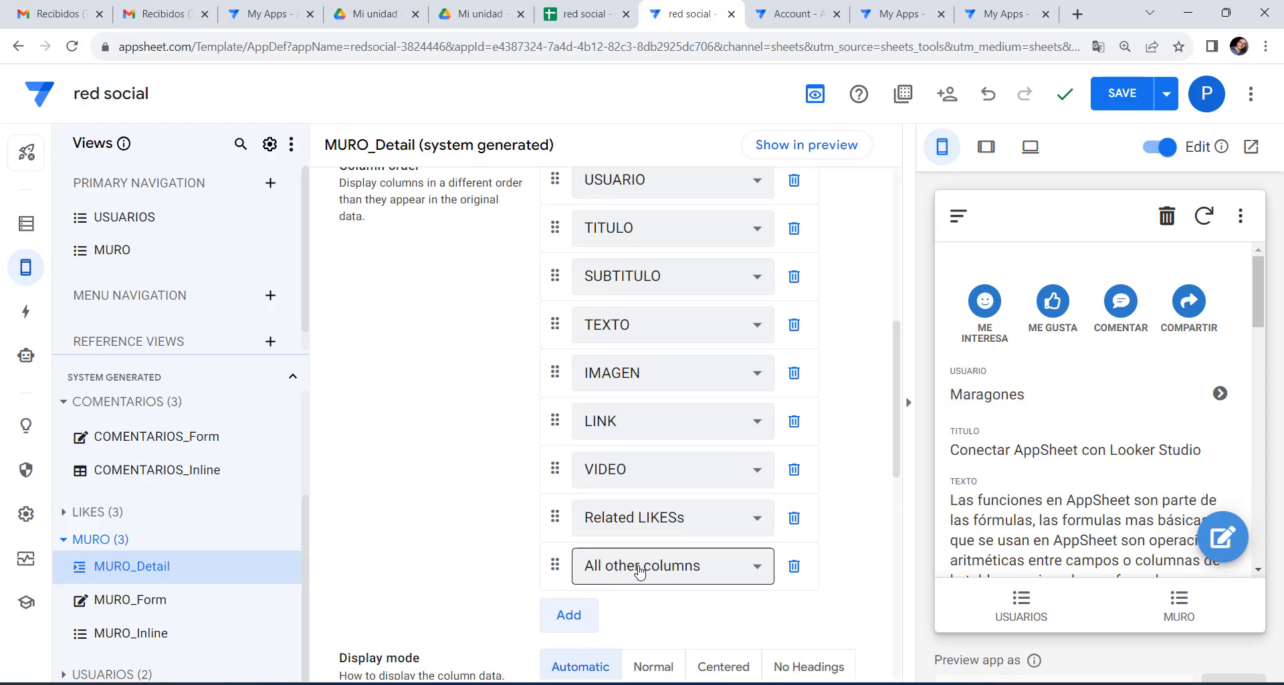
pyautogui.click(639, 567)
pyautogui.click(642, 643)
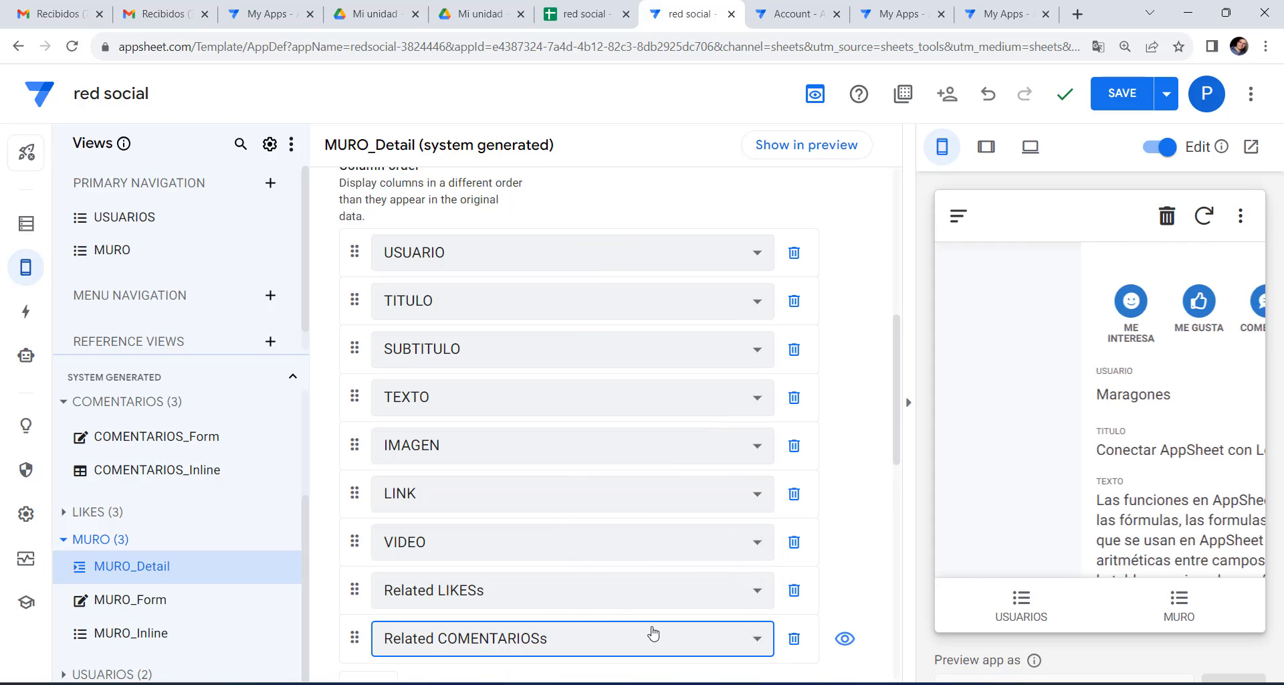
pyautogui.scroll(-15, 1081, 407)
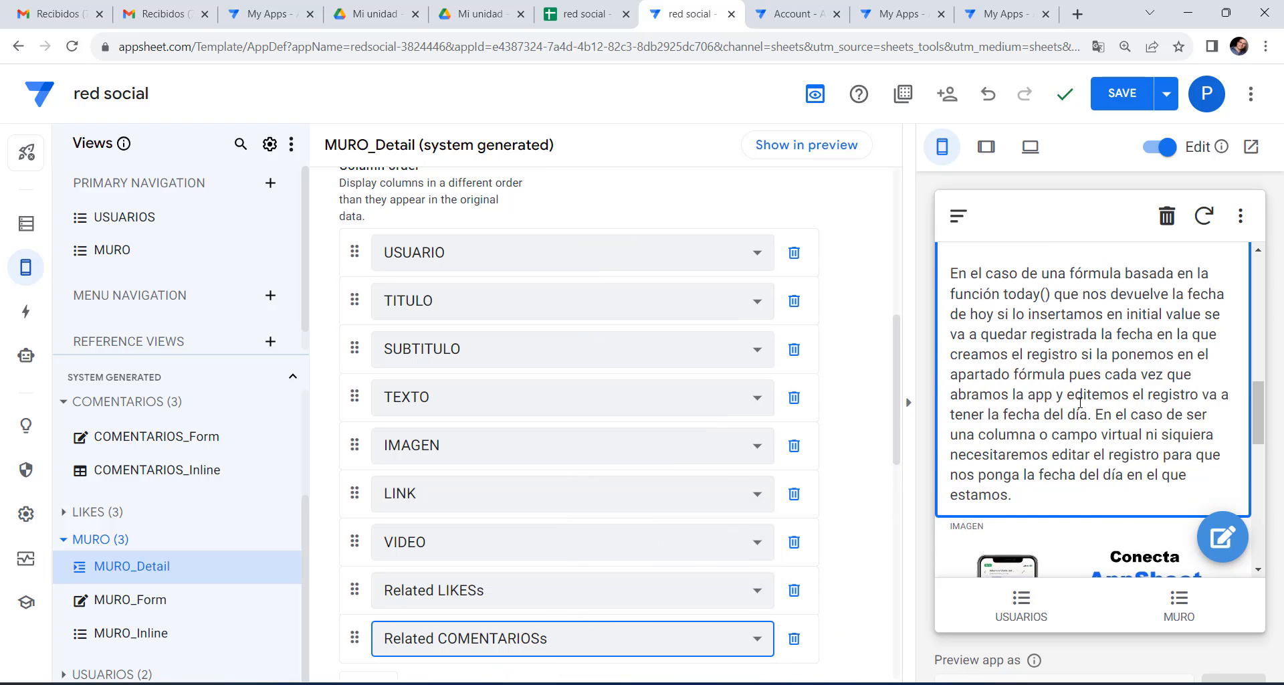
pyautogui.scroll(-5, 1081, 404)
pyautogui.scroll(20, 1081, 407)
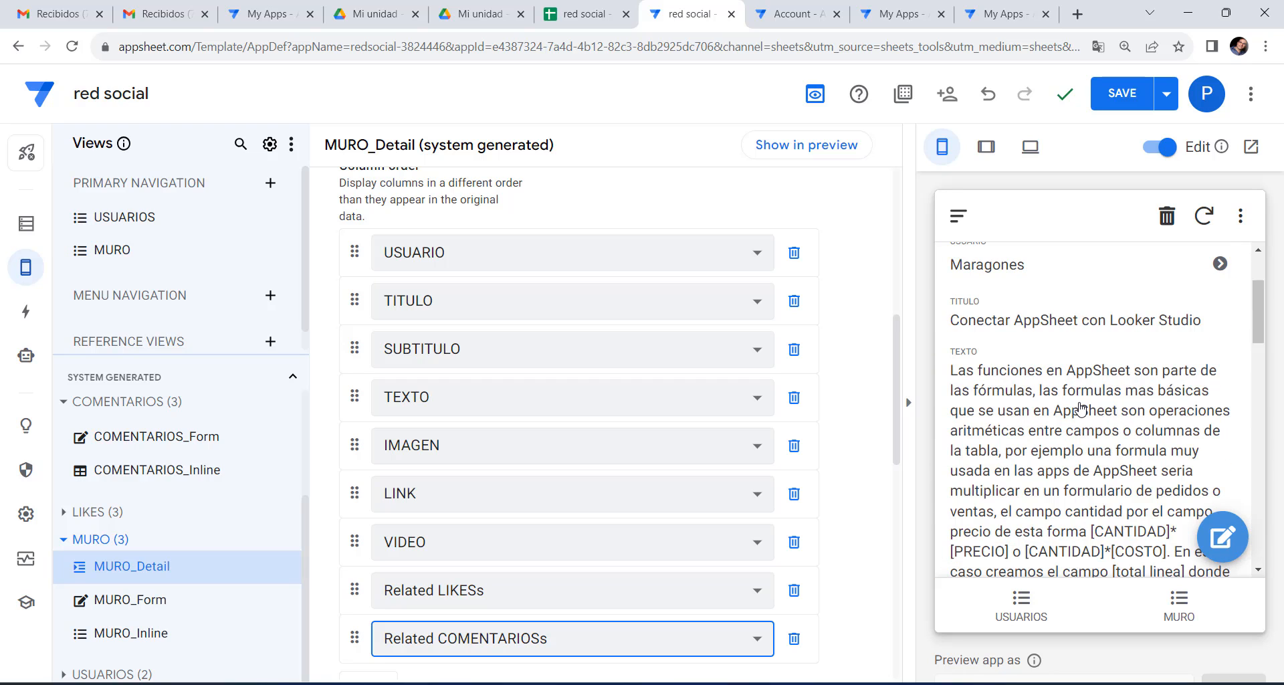
pyautogui.scroll(3, 1082, 407)
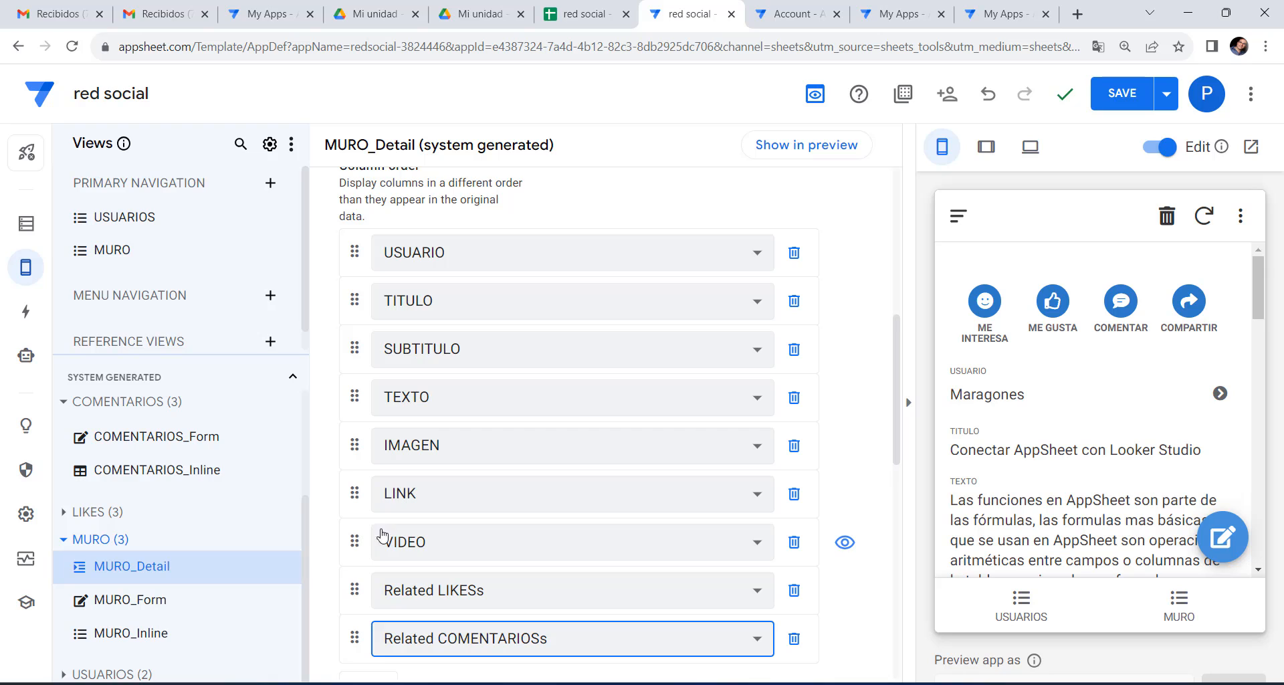
# Drag IMAGEN above TEXTO in the column order and review the post in the preview.
pyautogui.moveTo(355, 445); pyautogui.dragTo(365, 402)
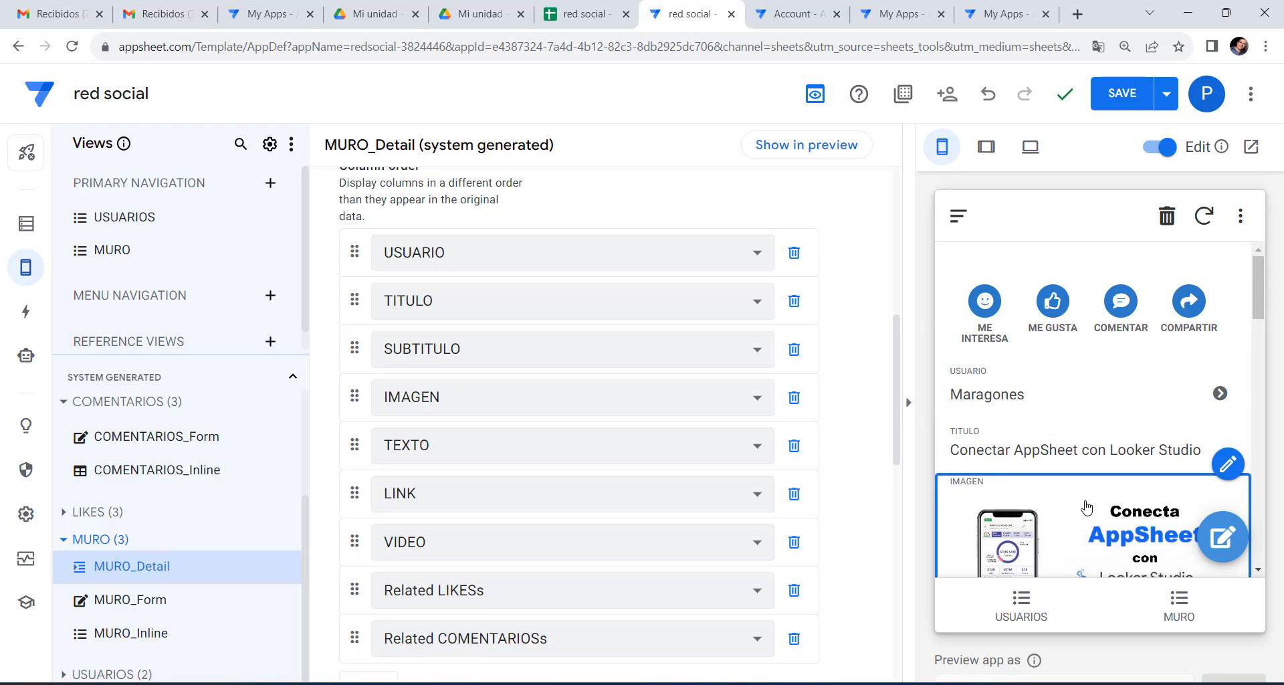
pyautogui.scroll(-1, 1087, 508)
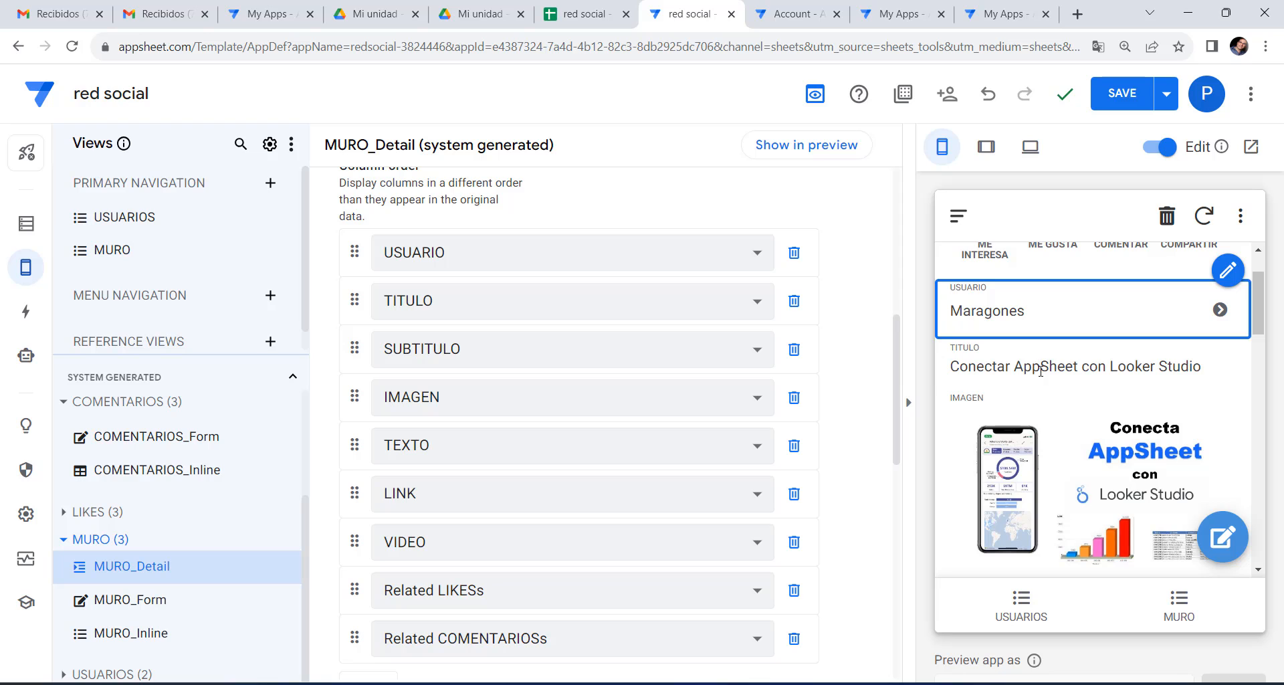
pyautogui.scroll(-10, 1033, 482)
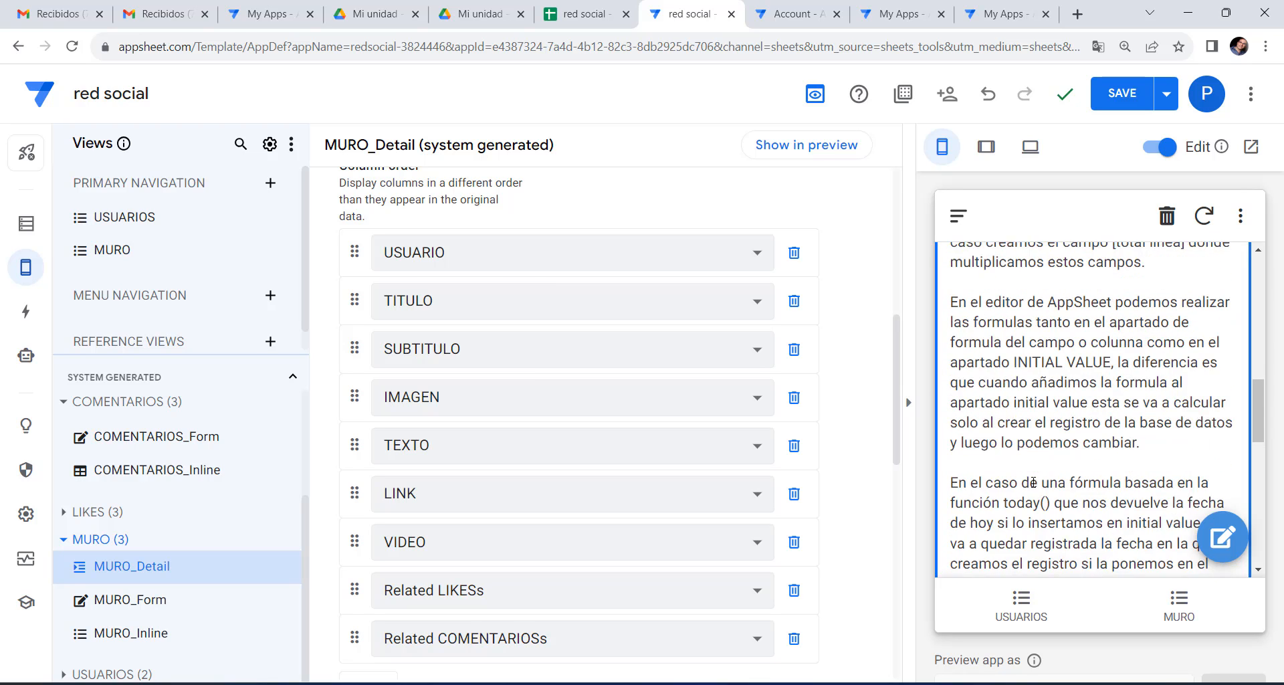
pyautogui.scroll(-5, 1033, 481)
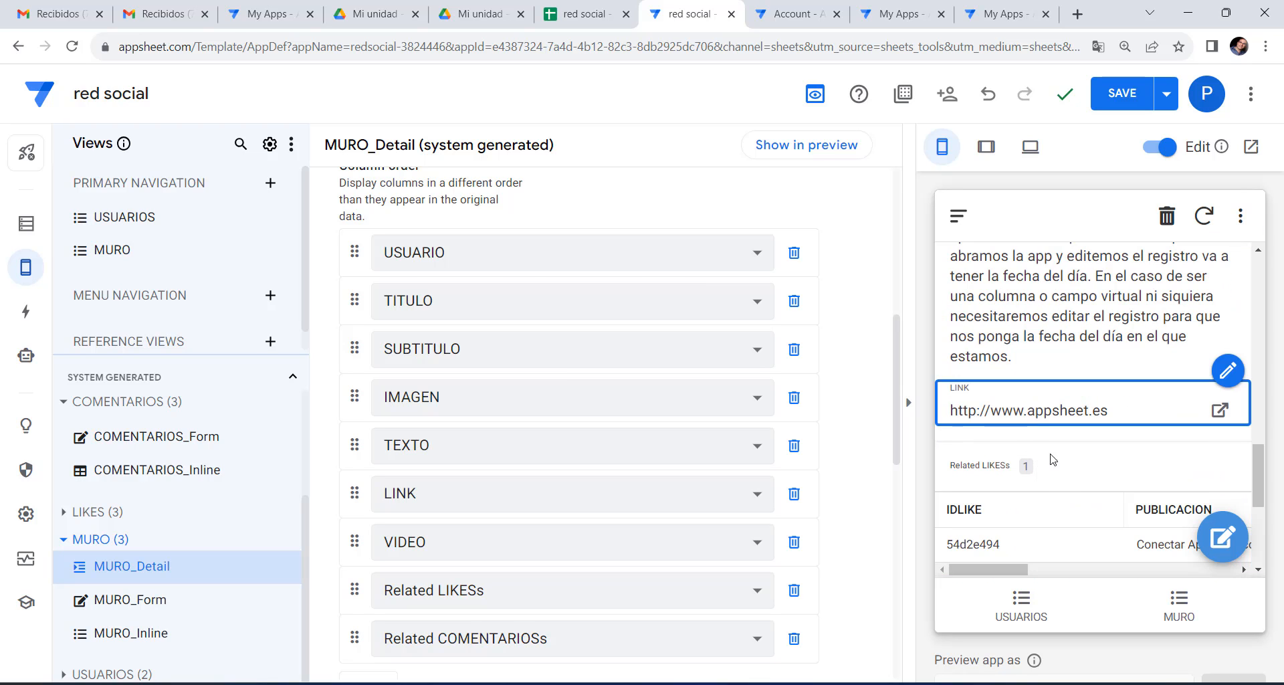
pyautogui.scroll(-3, 1052, 460)
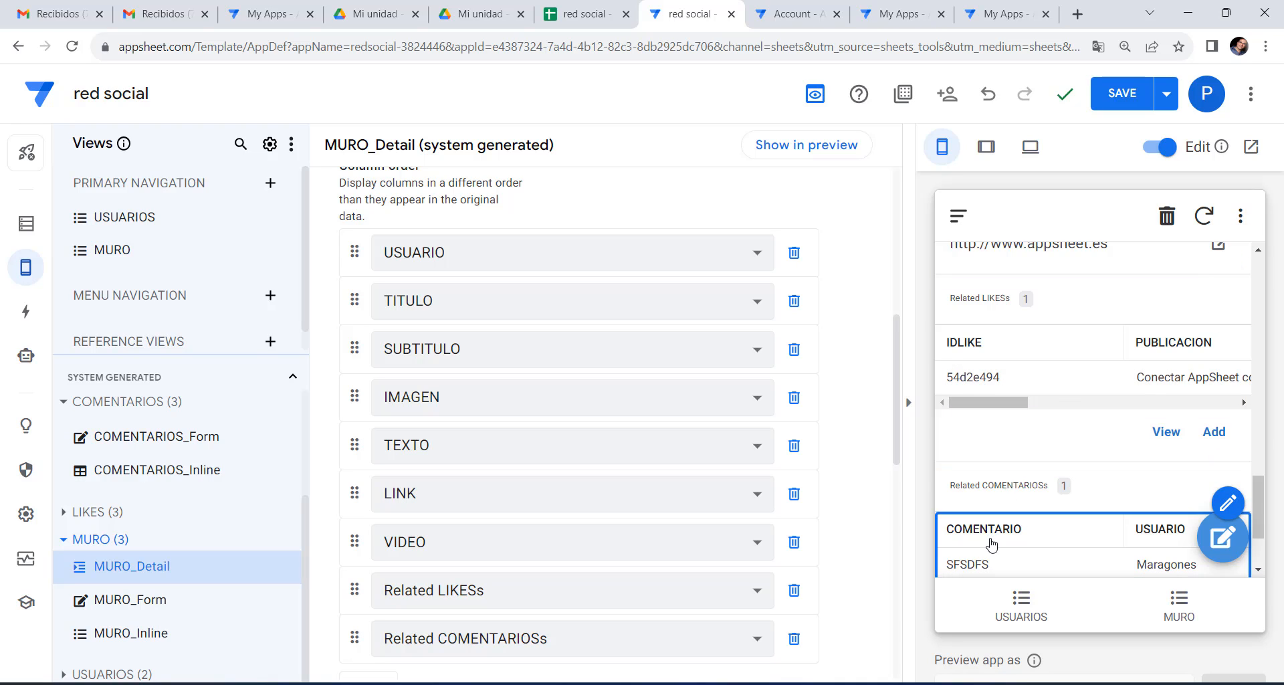
pyautogui.scroll(-2, 991, 539)
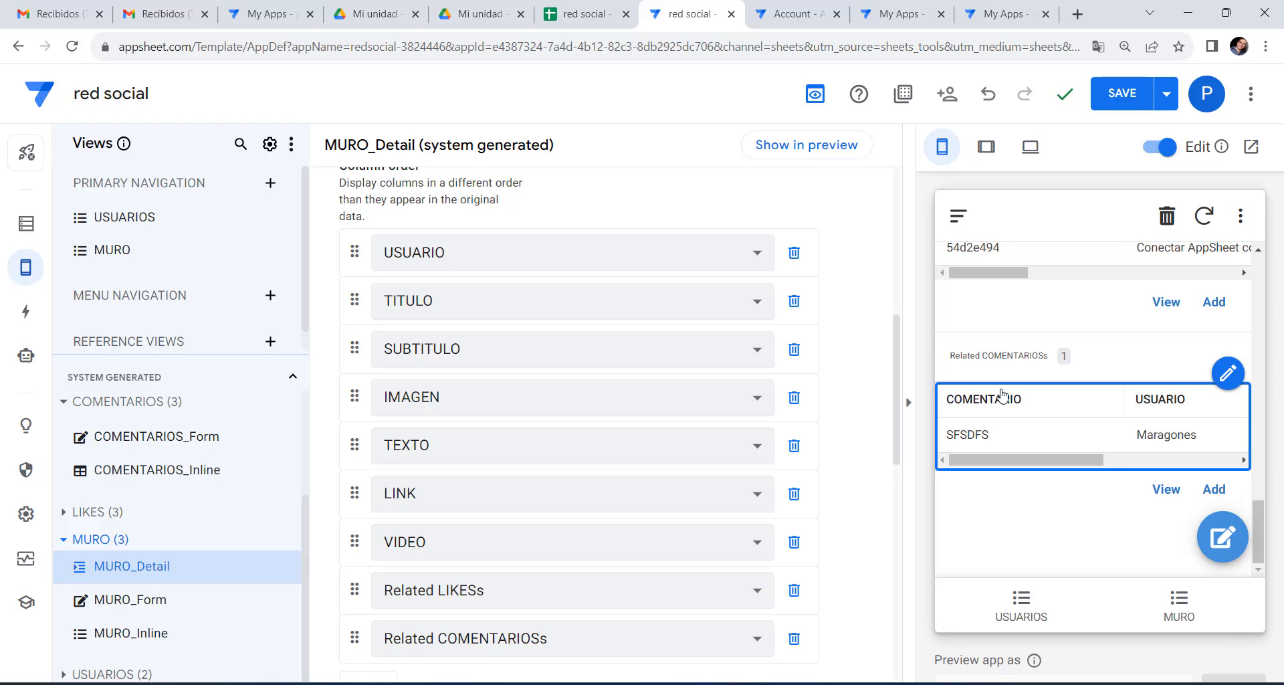
pyautogui.scroll(15, 1009, 397)
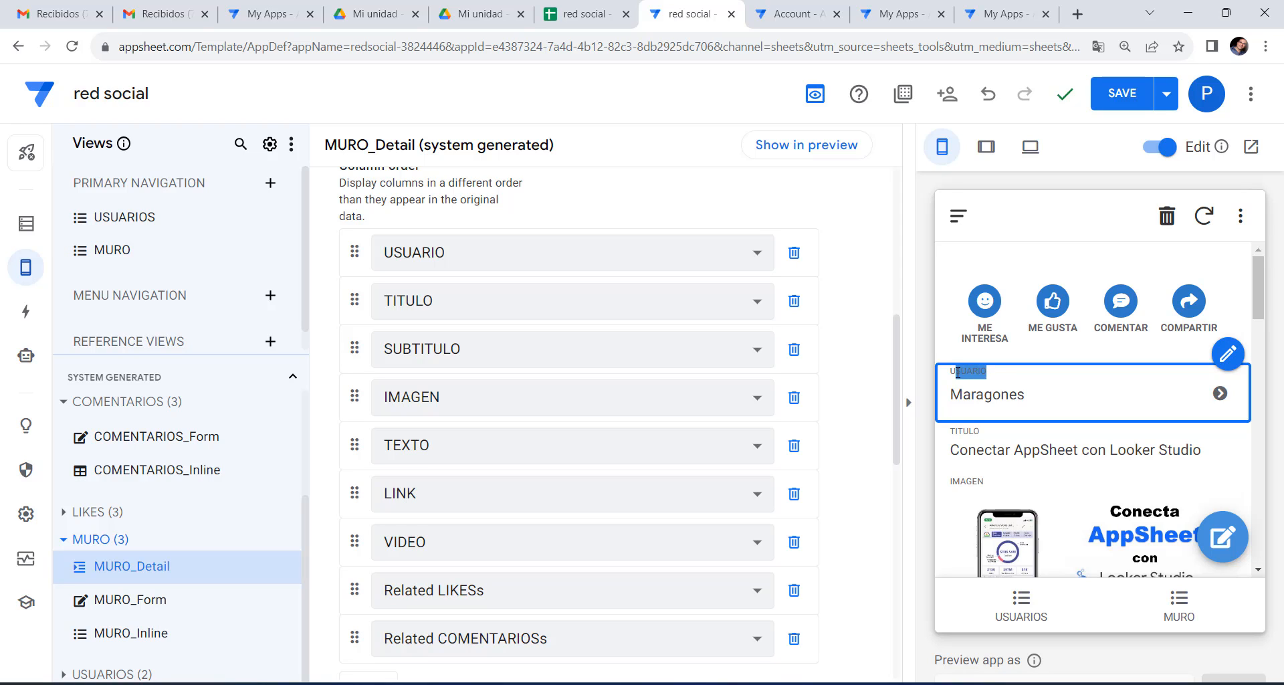
pyautogui.moveTo(983, 432); pyautogui.dragTo(980, 433)
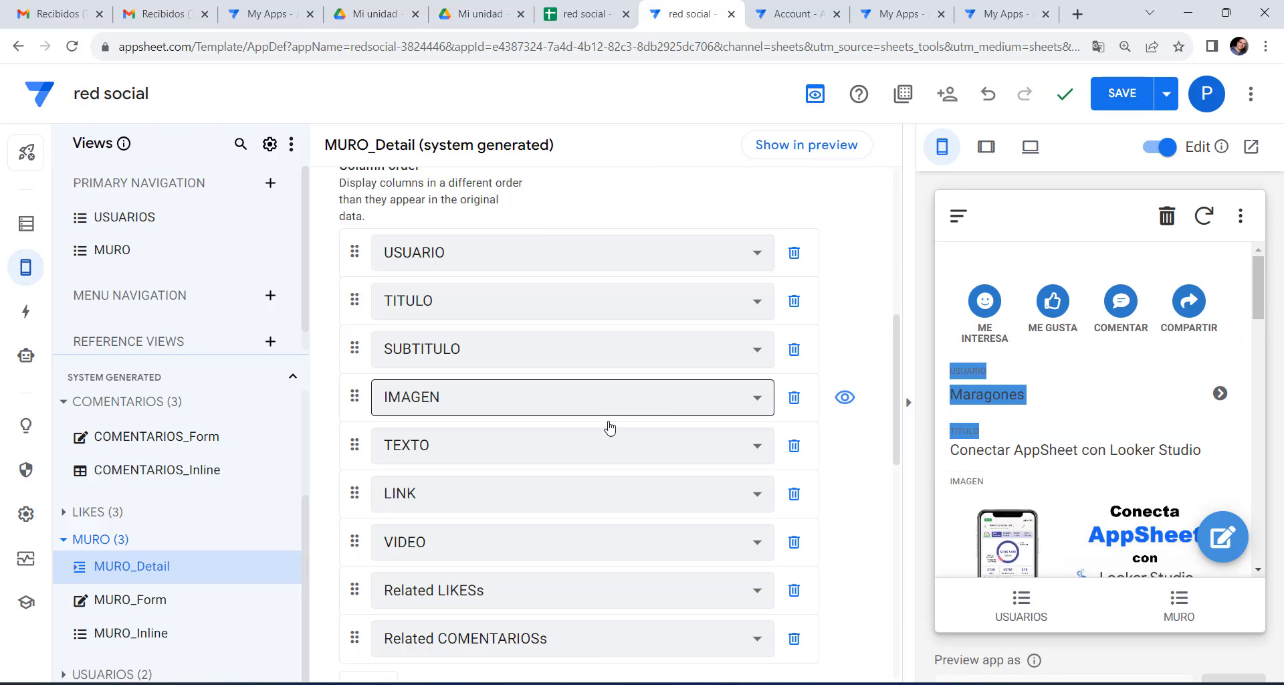
# Set MURO_Detail's display mode to No Headings and save the app.
pyautogui.scroll(-7, 607, 429)
pyautogui.scroll(-3, 654, 444)
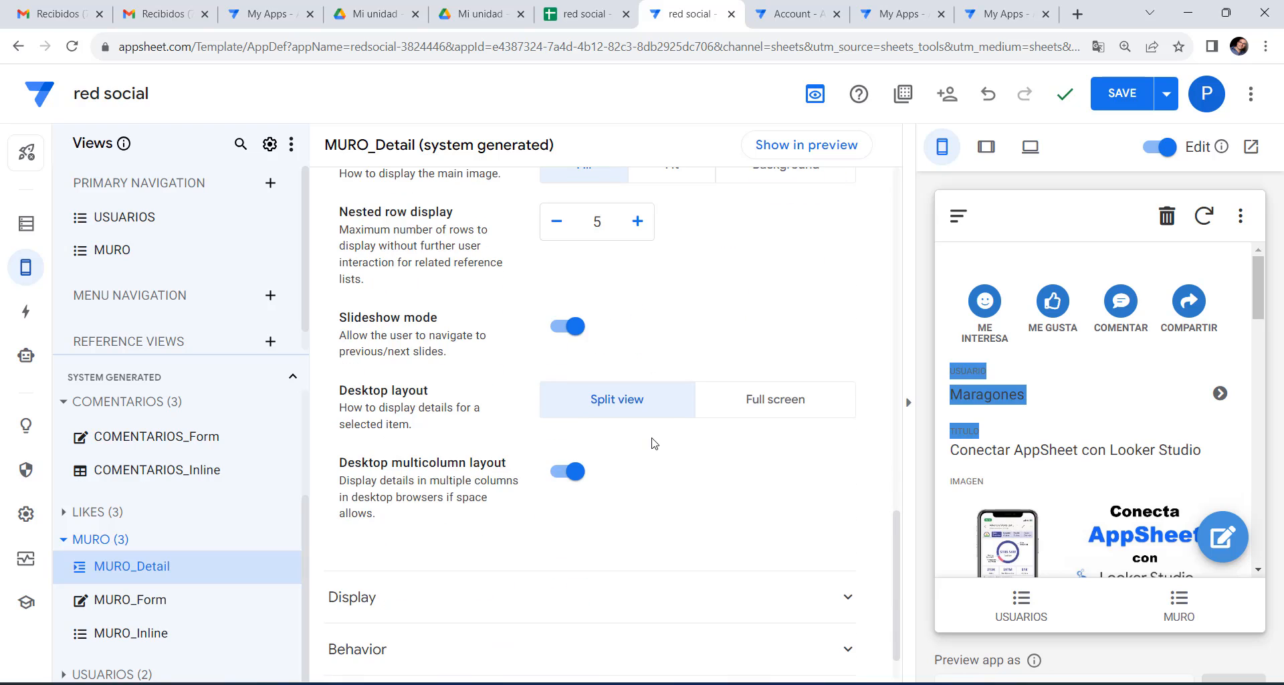
pyautogui.scroll(4, 654, 443)
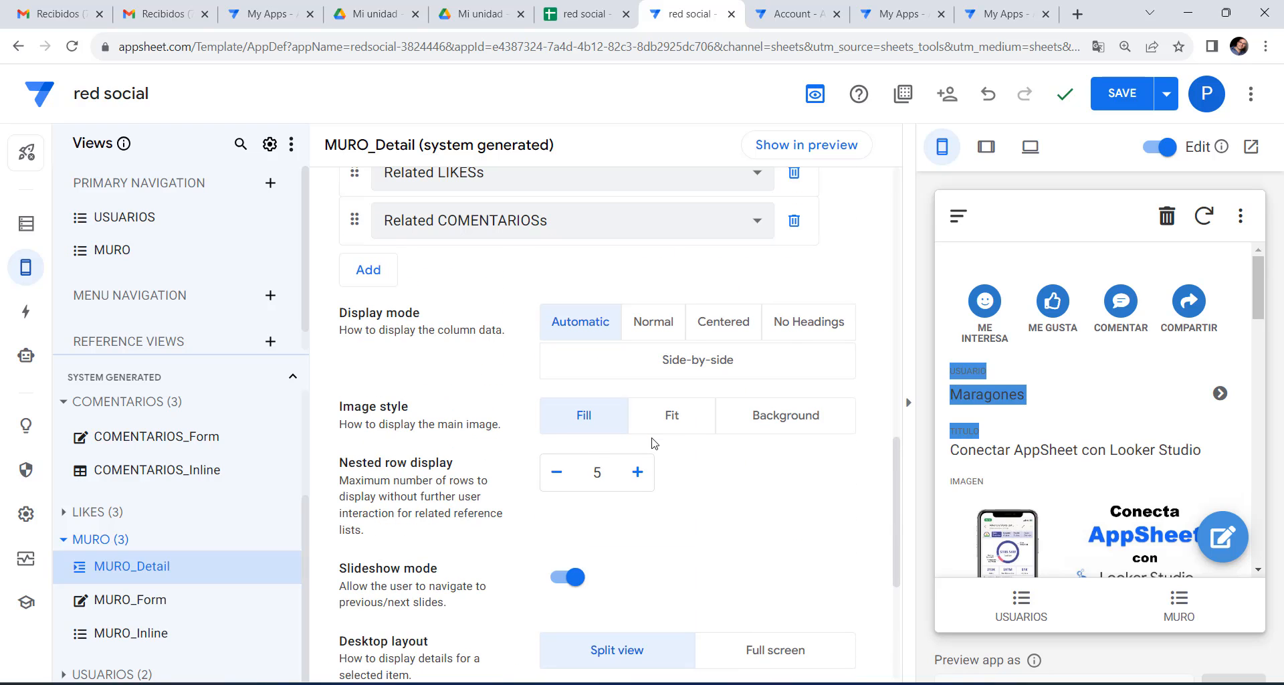
pyautogui.click(800, 329)
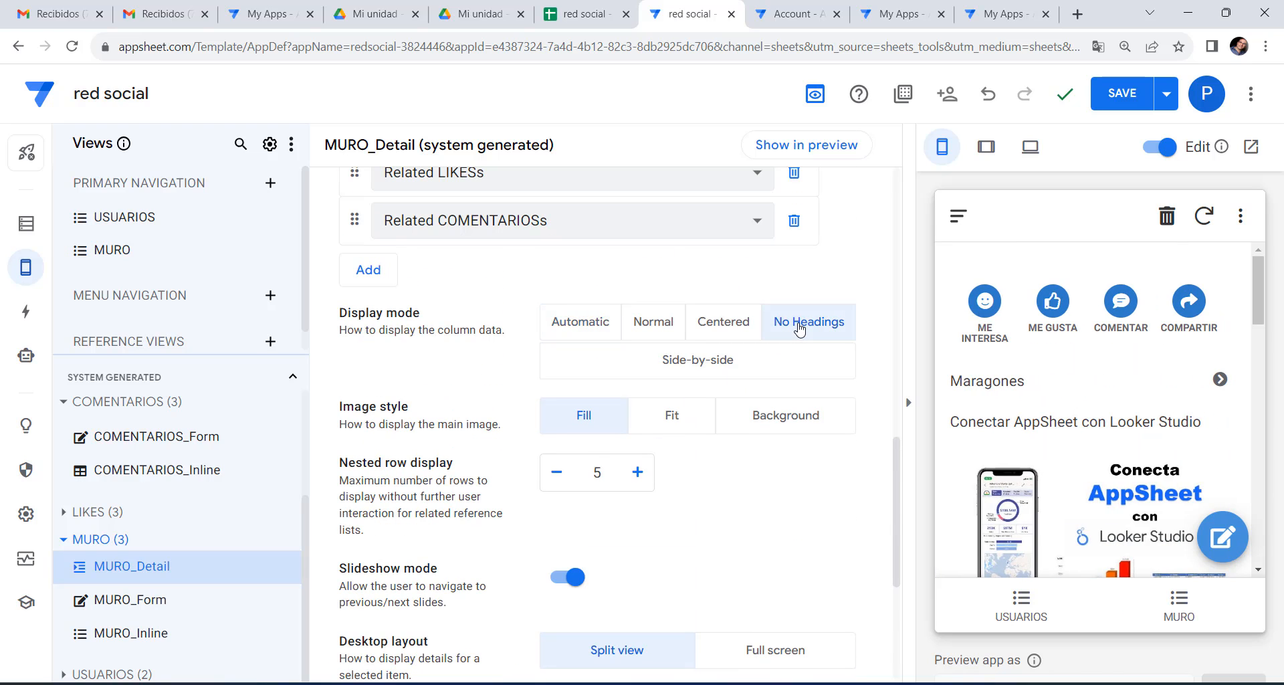
pyautogui.scroll(-10, 1080, 428)
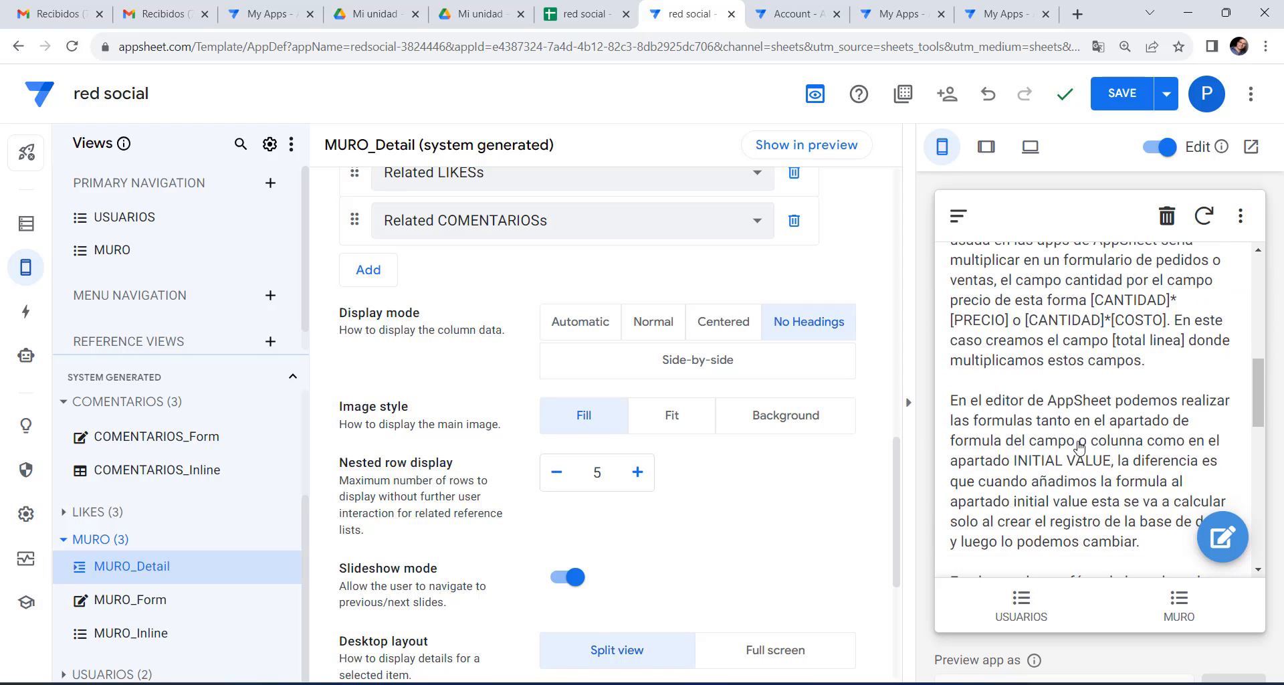
pyautogui.scroll(-3, 1079, 442)
pyautogui.scroll(12, 1079, 444)
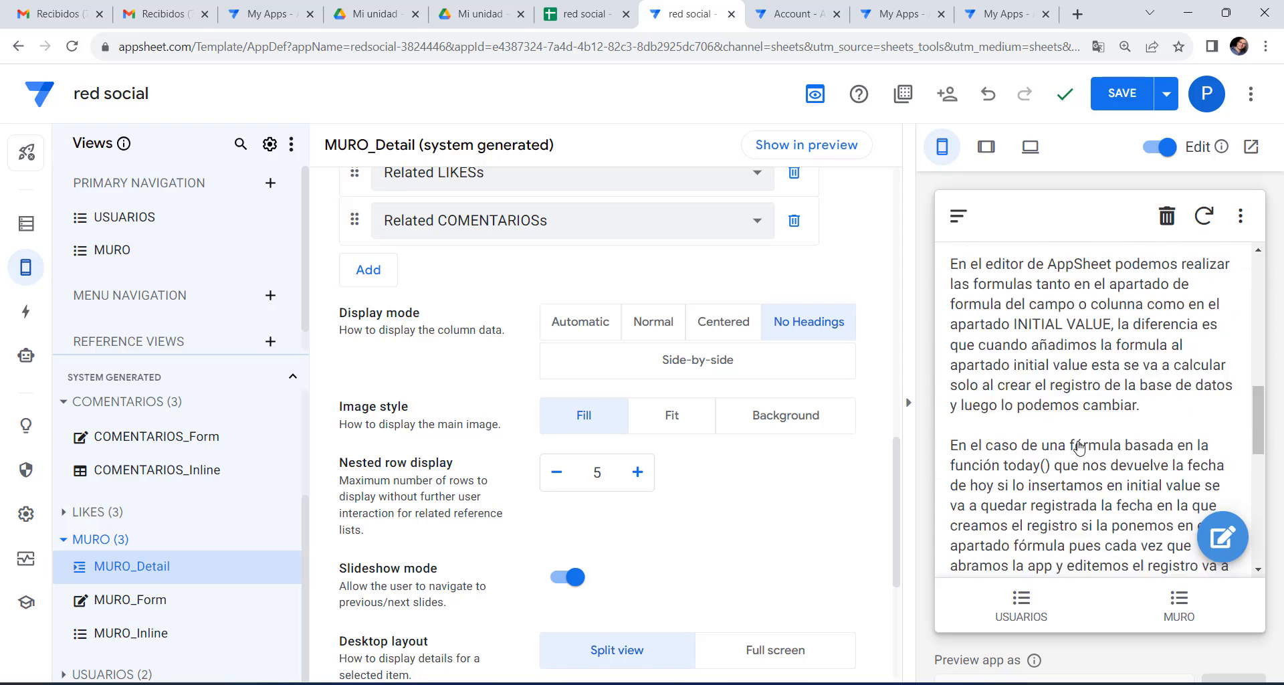
pyautogui.click(1130, 99)
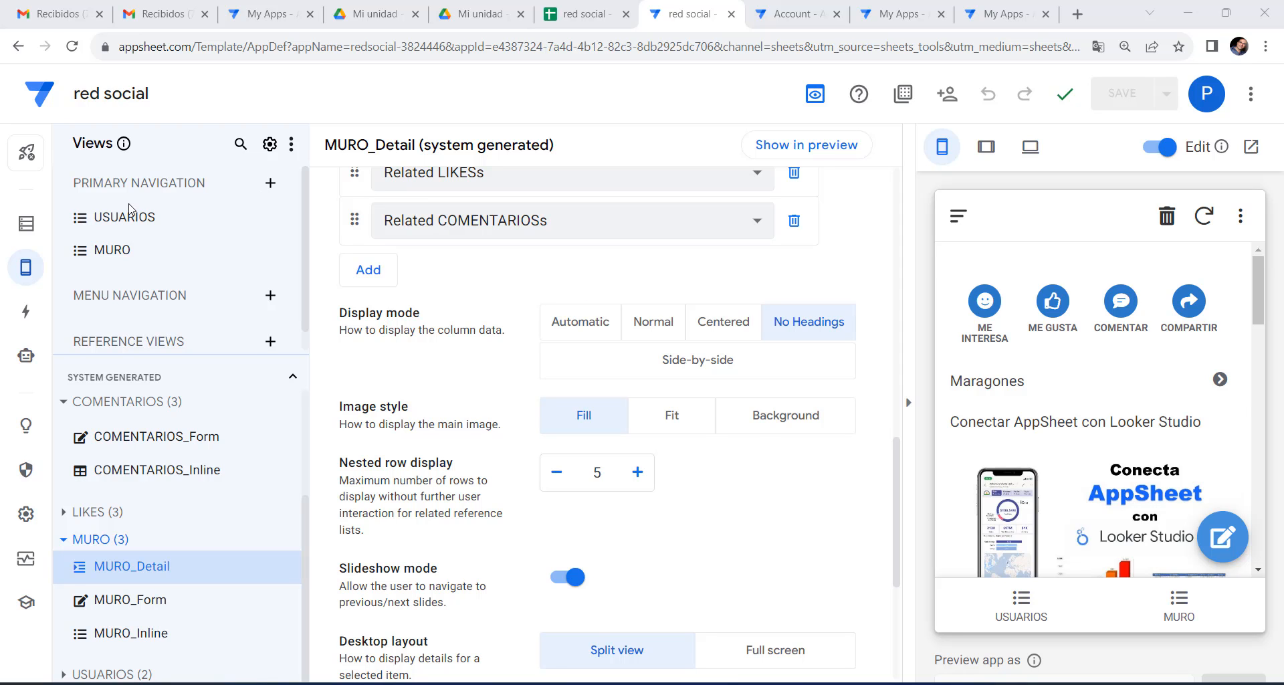
# Create a primary navigation view named AMIGOS on the AMIGOS table with deck view type.
pyautogui.click(270, 183)
pyautogui.click(353, 519)
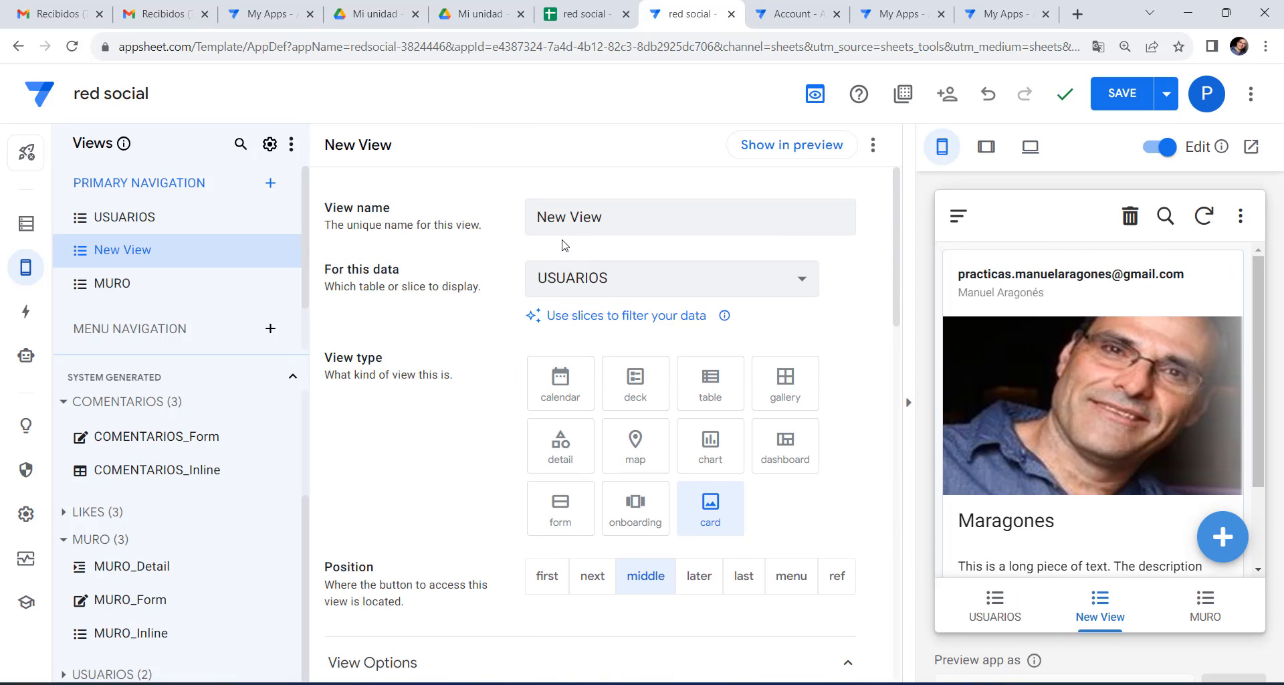
pyautogui.moveTo(625, 216); pyautogui.dragTo(395, 218)
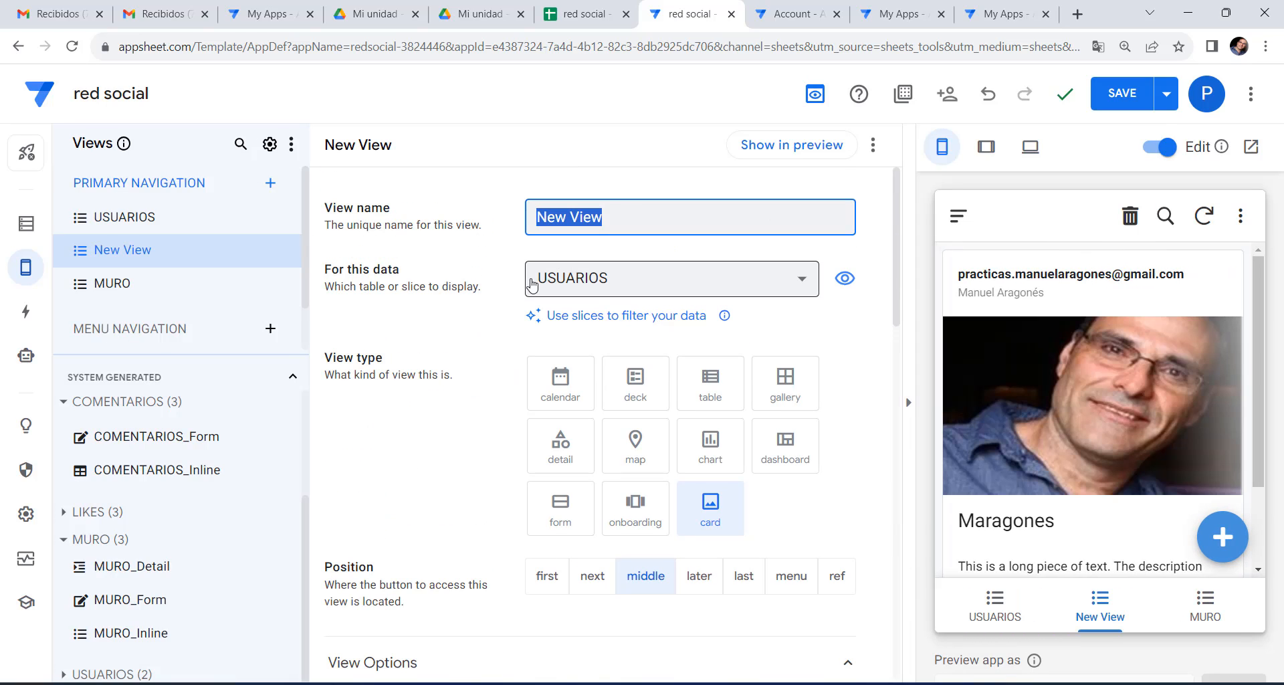
pyautogui.click(643, 286)
pyautogui.click(581, 429)
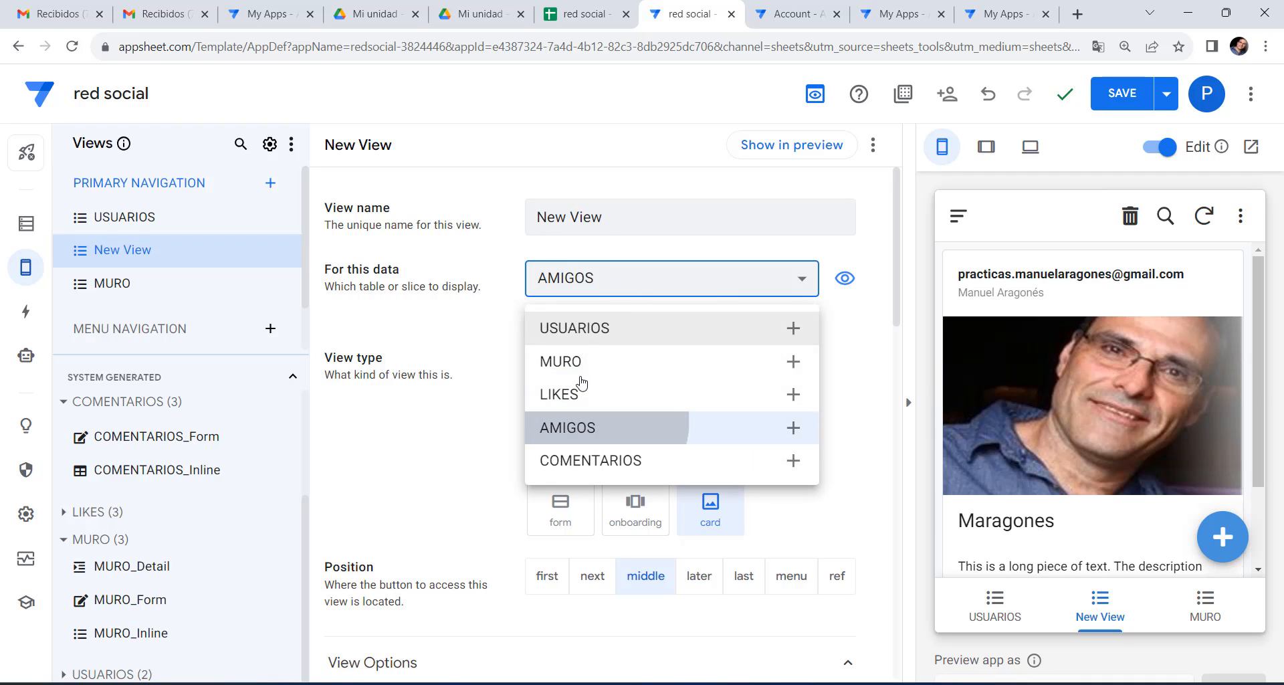
pyautogui.moveTo(642, 210); pyautogui.dragTo(444, 214)
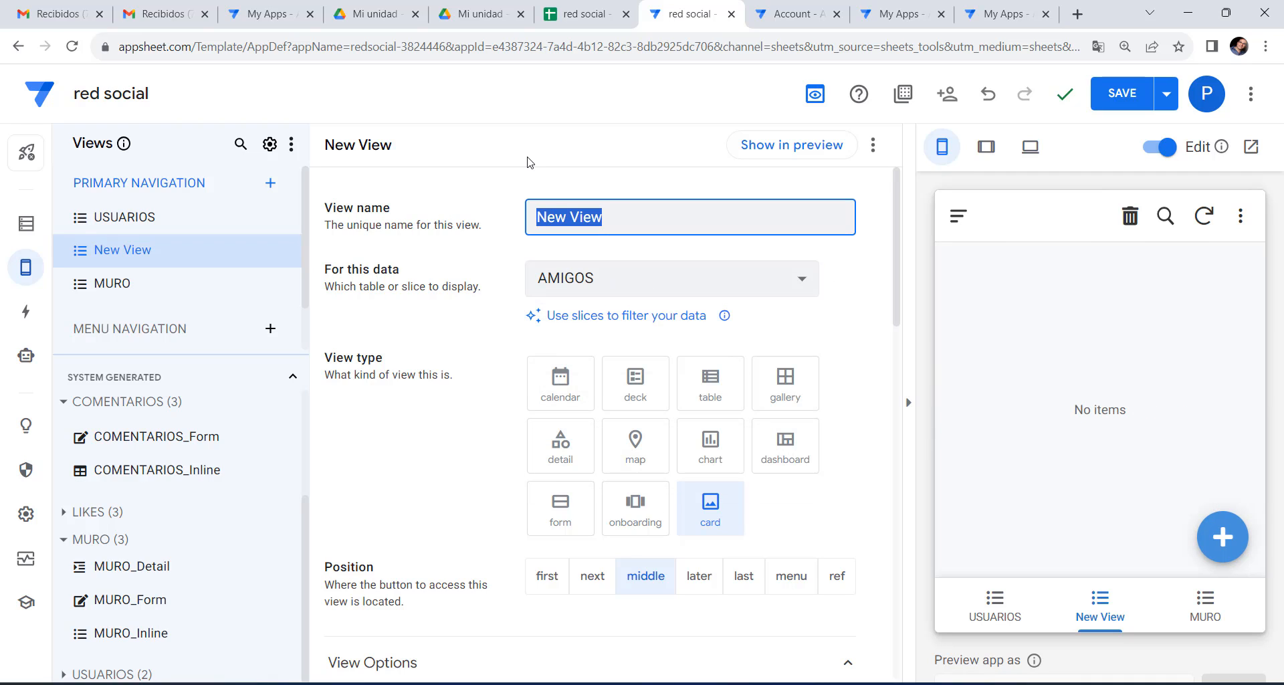
pyautogui.write('AMIGOS')
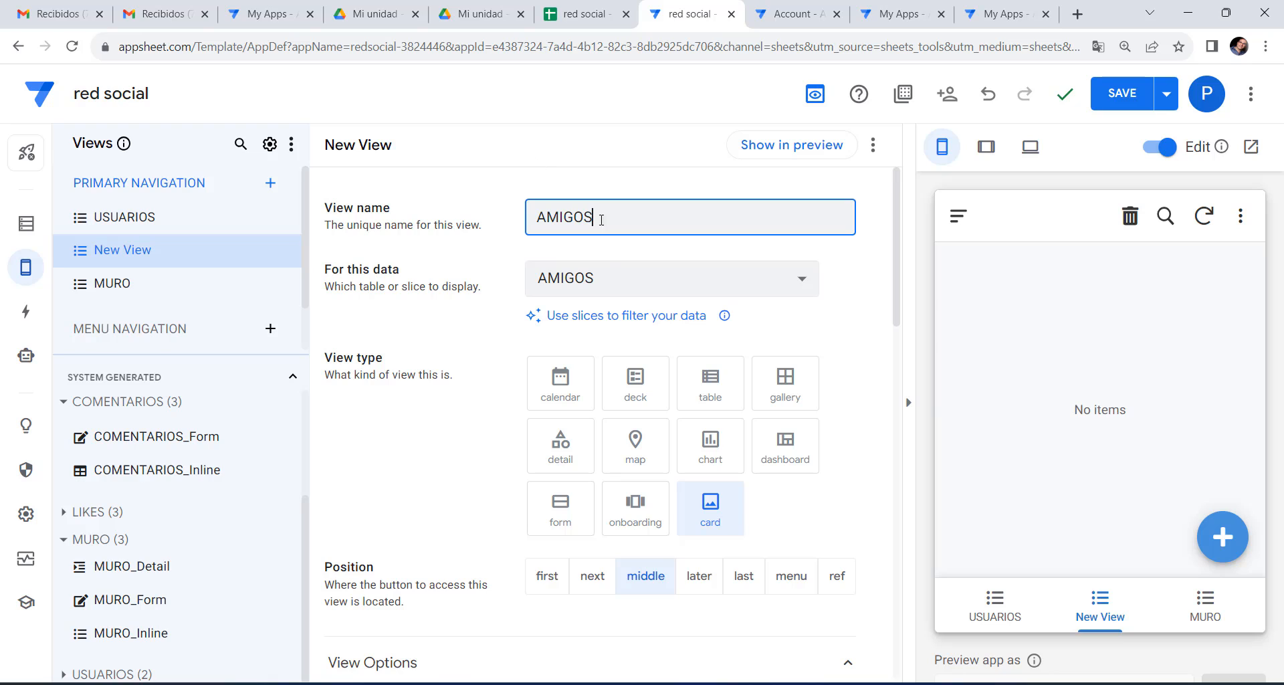
pyautogui.click(638, 400)
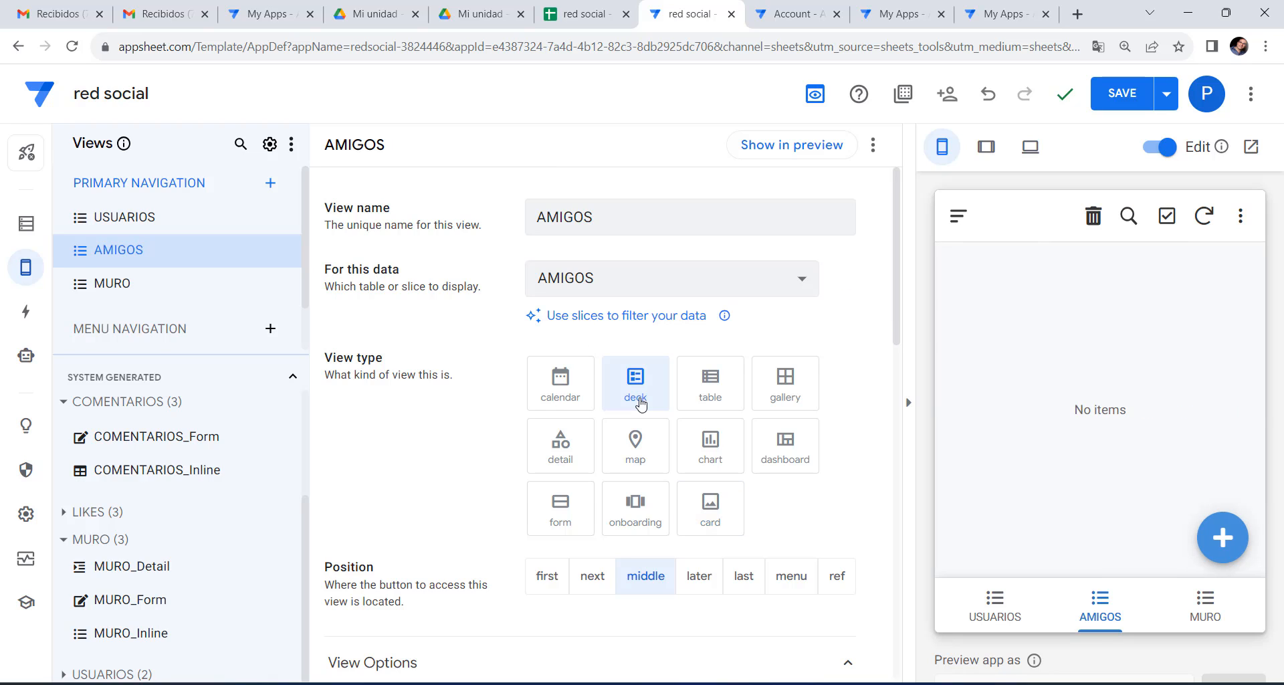
pyautogui.scroll(-3, 651, 401)
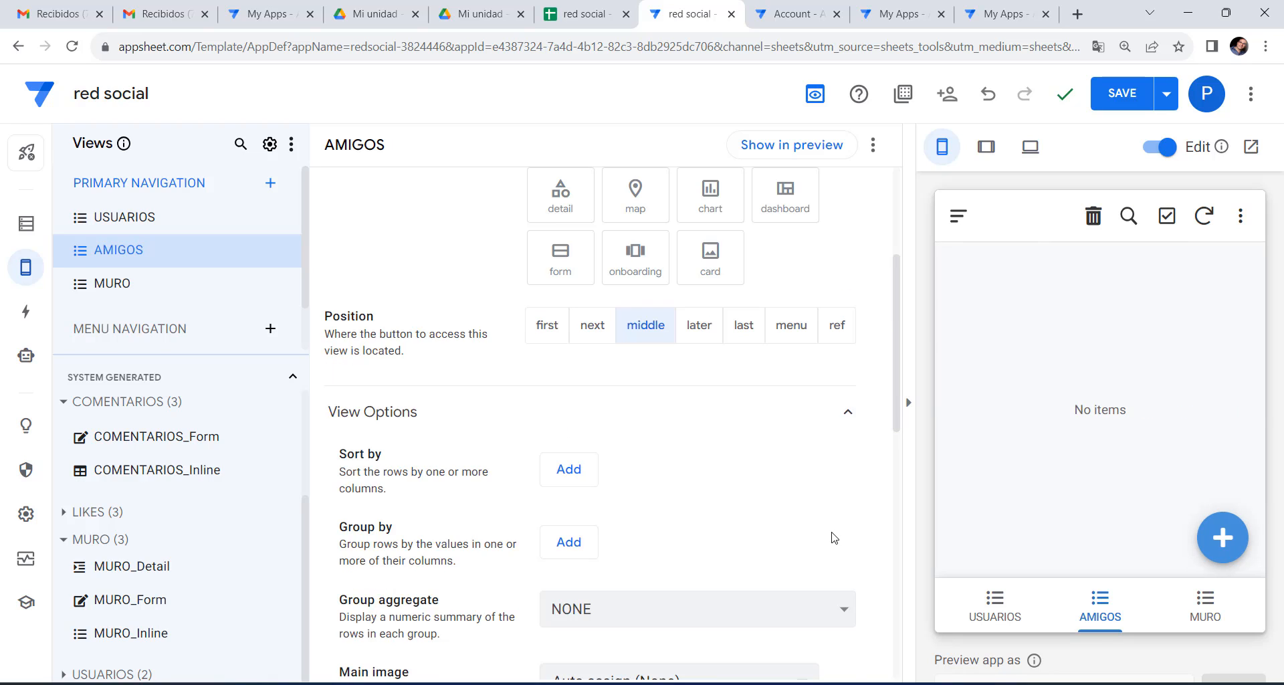
pyautogui.scroll(3, 828, 528)
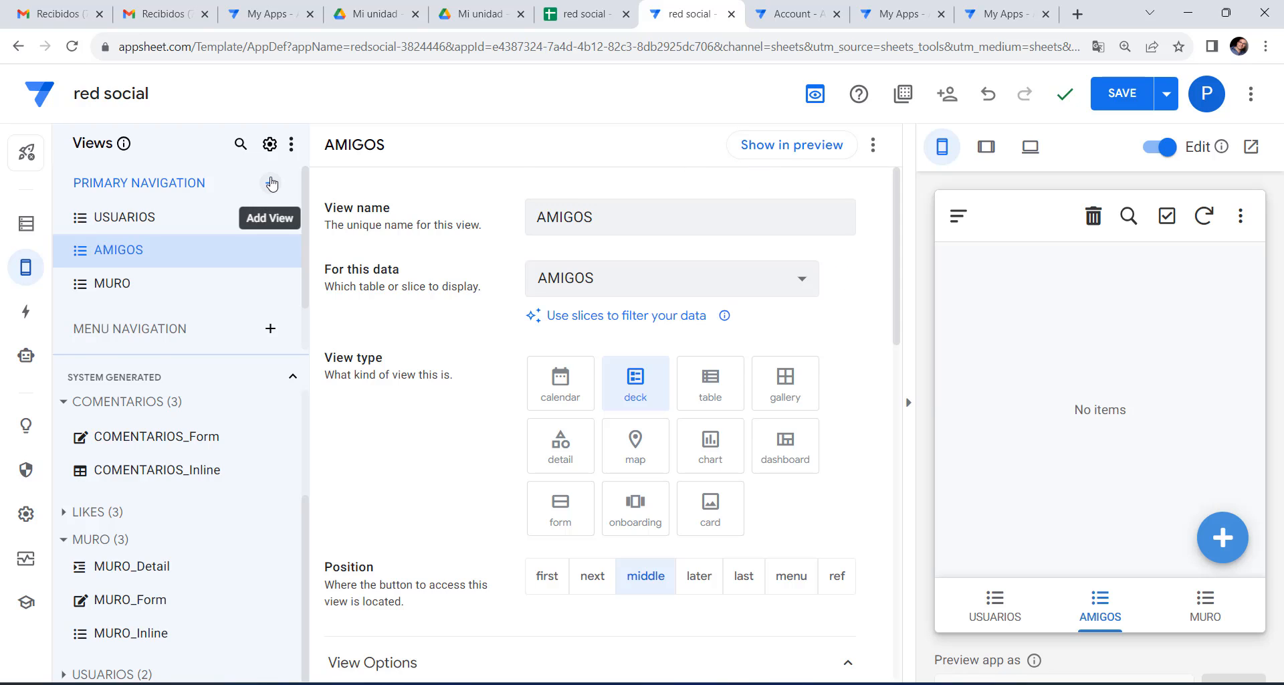
# Add a new navigation view named SOLICITUDES DE AMISTAD that uses the AMIGOS table.
pyautogui.click(270, 183)
pyautogui.click(385, 513)
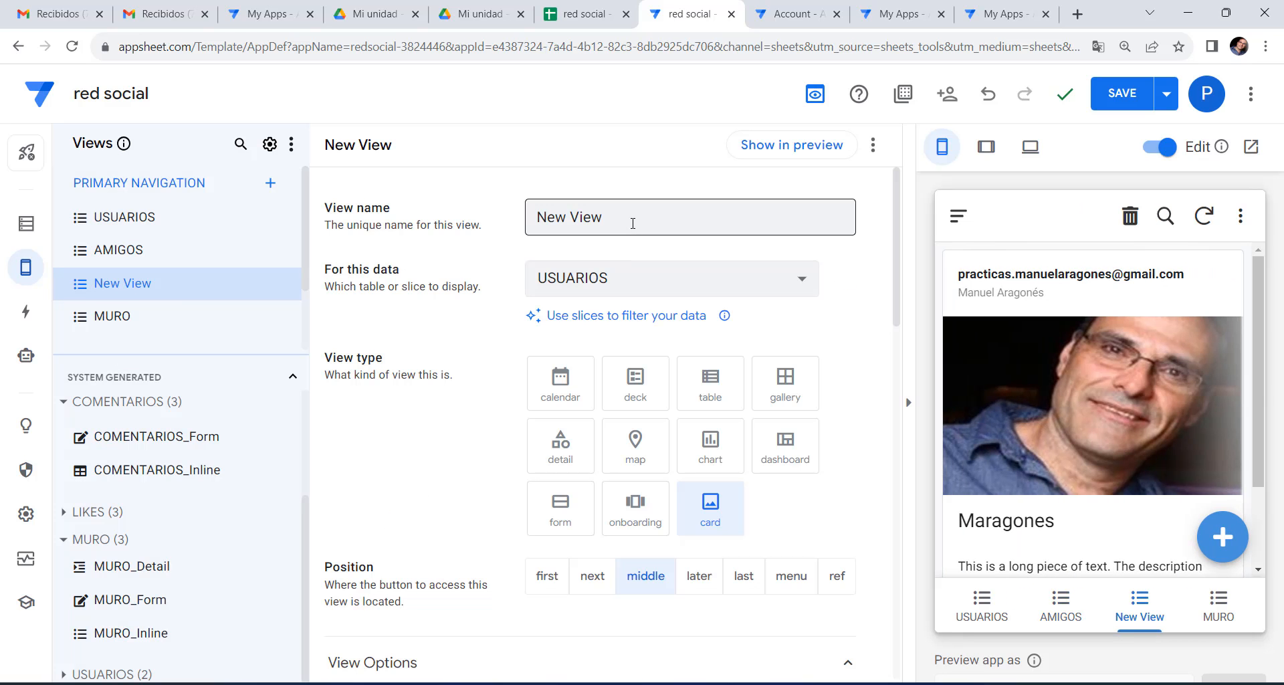
pyautogui.moveTo(630, 220); pyautogui.dragTo(492, 227)
pyautogui.write('so')
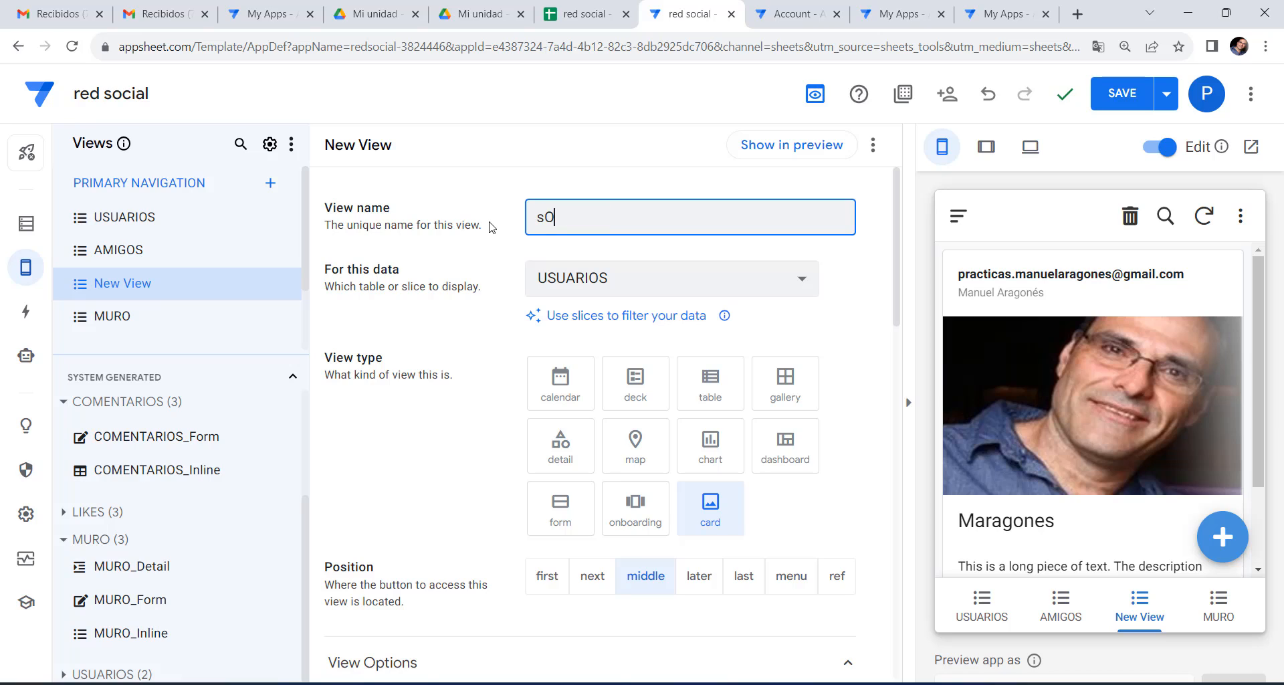
pyautogui.press('BackSpace')
pyautogui.press('BackSpace')
pyautogui.write('so')
pyautogui.press('BackSpace')
pyautogui.write('SOLICITUDES DE AMISTAD')
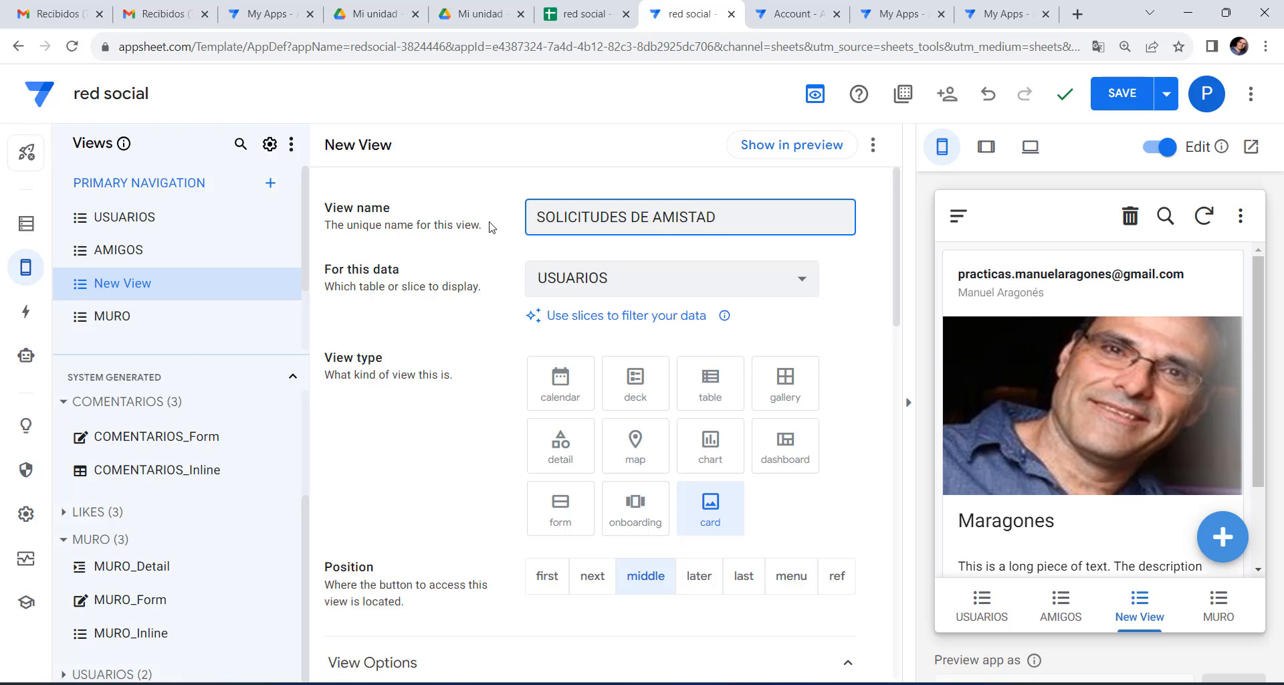
pyautogui.click(632, 279)
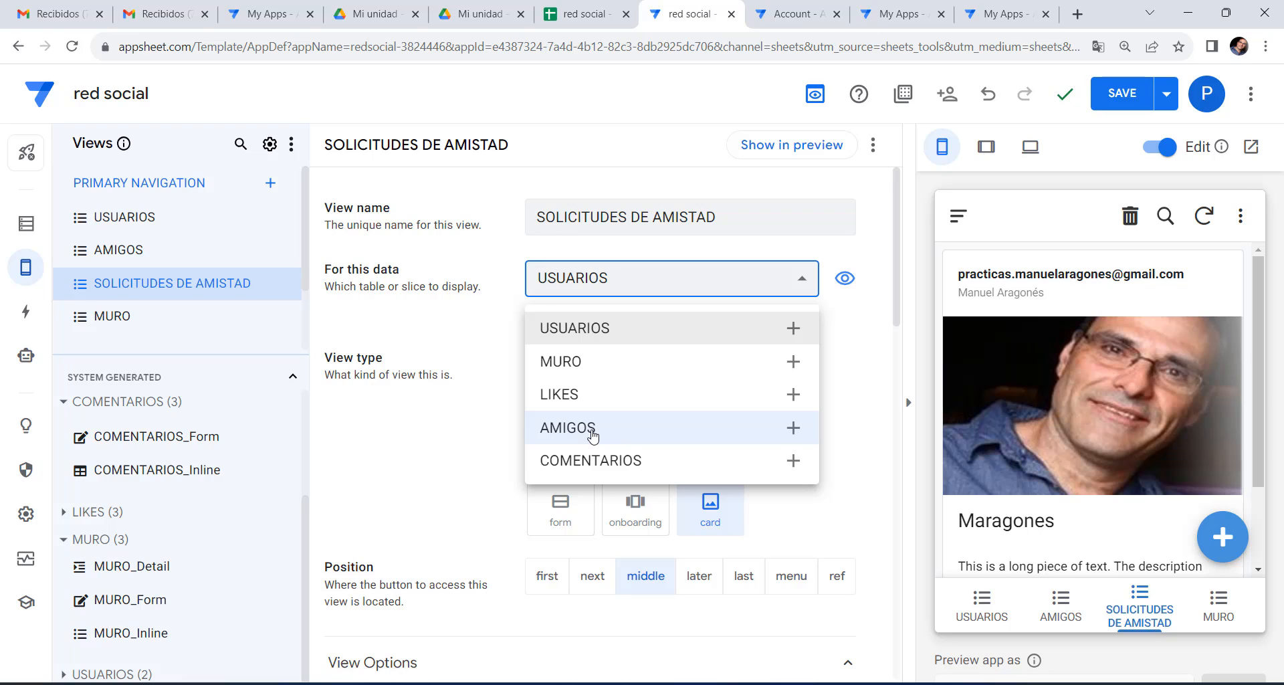
pyautogui.click(593, 436)
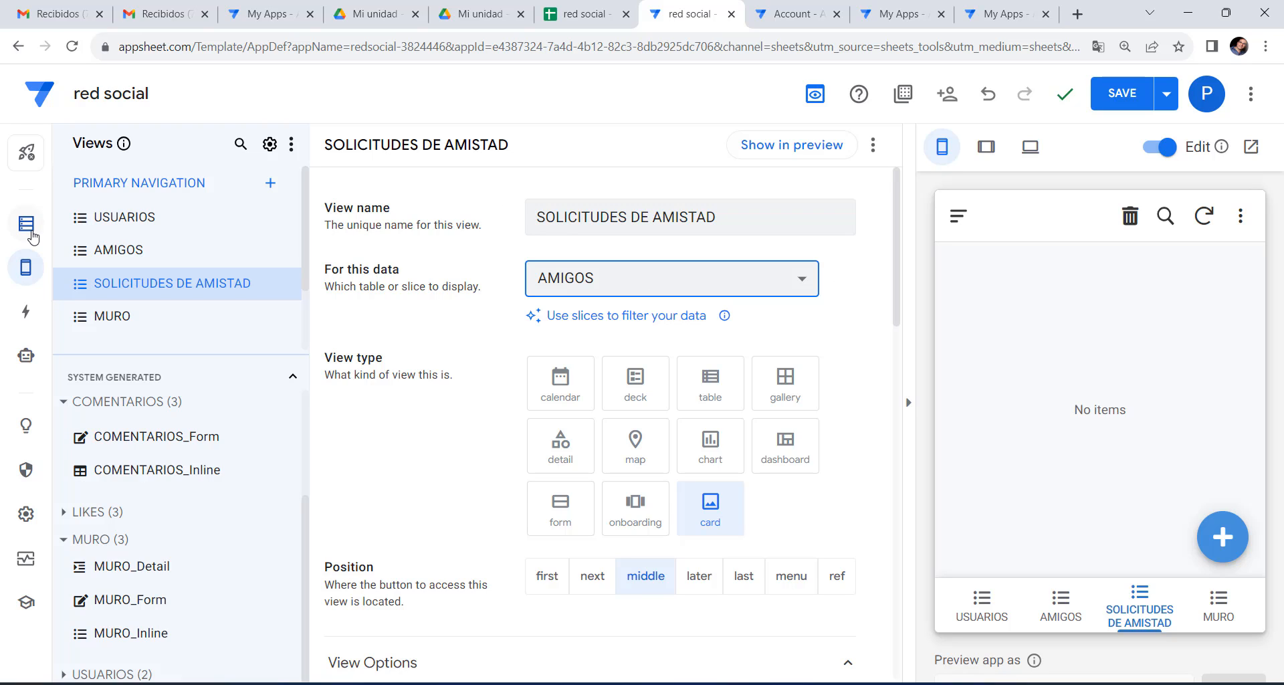
# Inspect the AMIGOS table's SOLICITA, USER1 and USER2 columns in the Data pane.
pyautogui.click(27, 231)
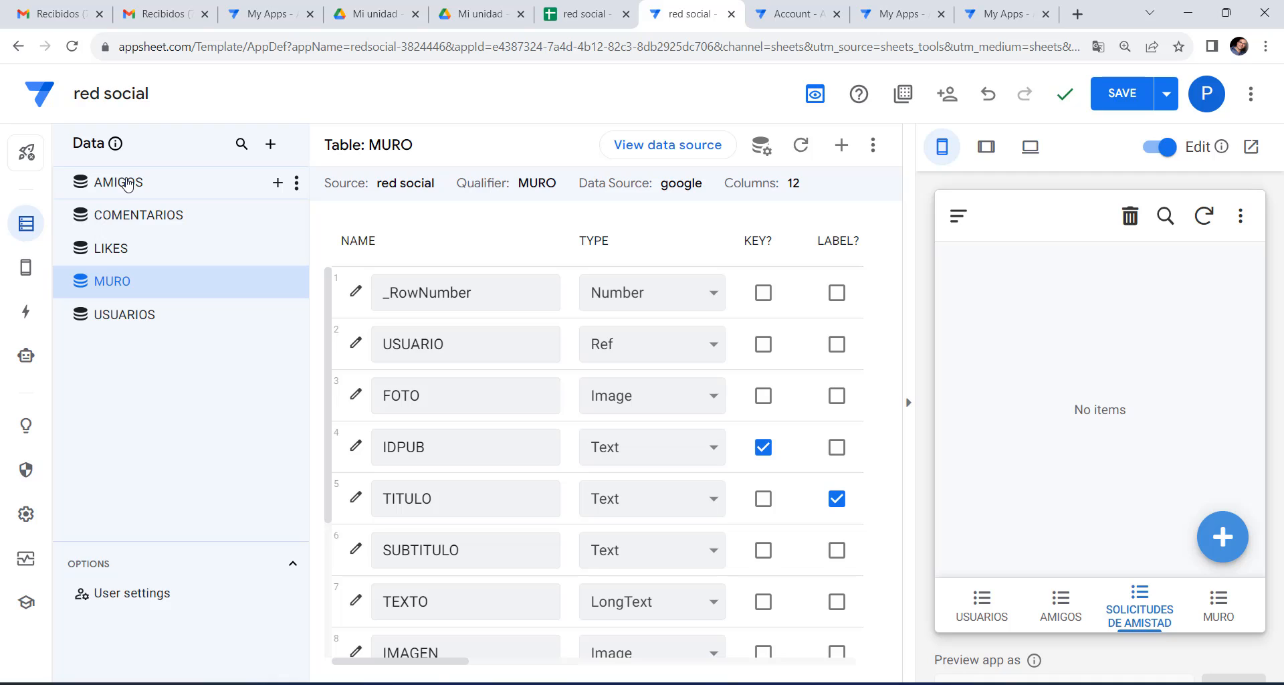
pyautogui.click(127, 184)
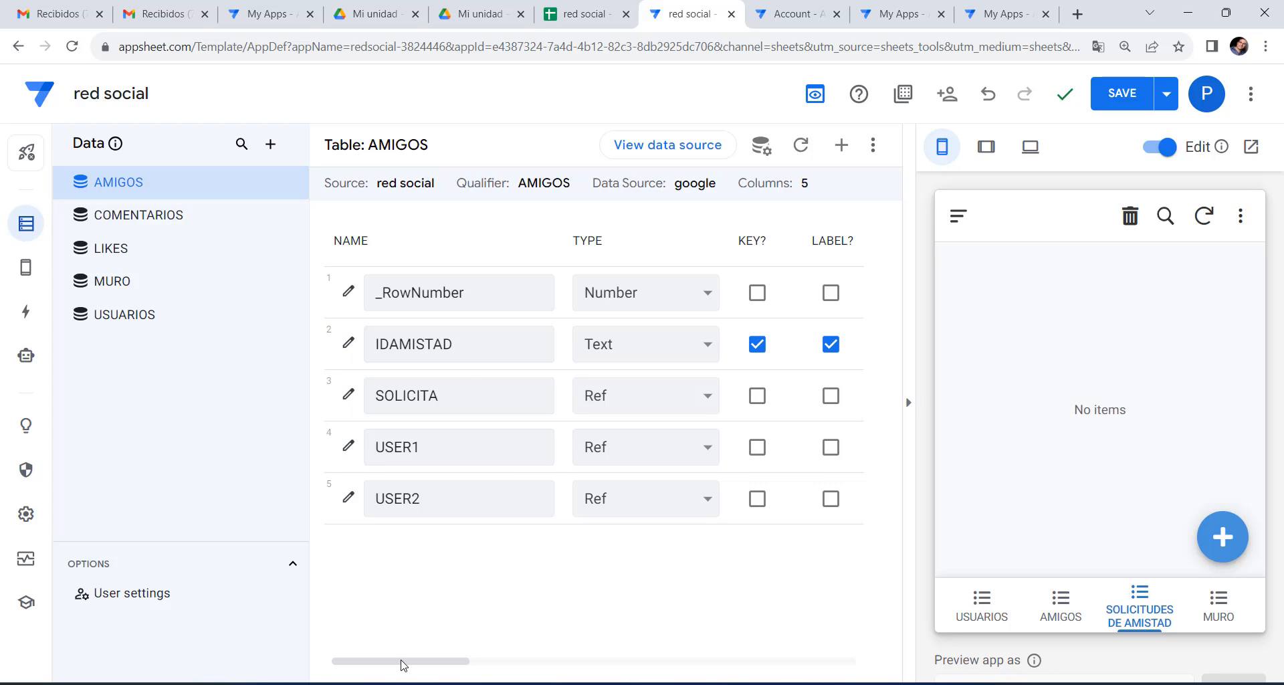
pyautogui.moveTo(403, 664); pyautogui.dragTo(375, 664)
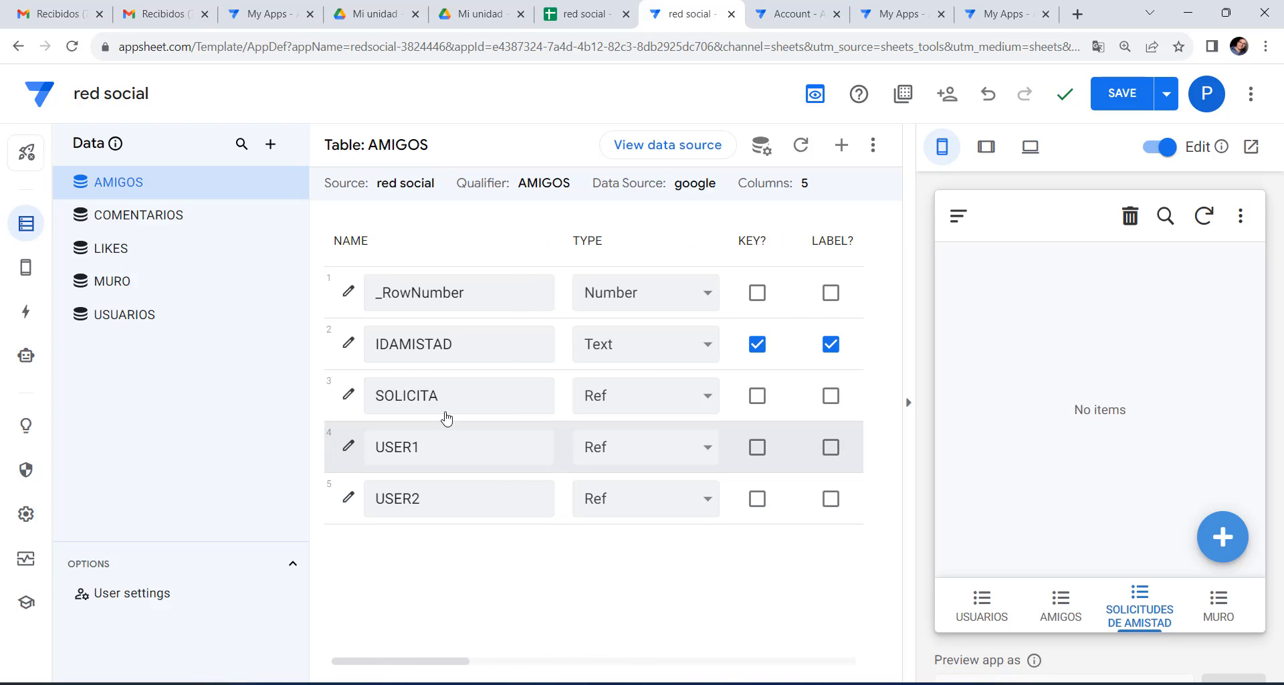
pyautogui.click(464, 392)
pyautogui.click(440, 449)
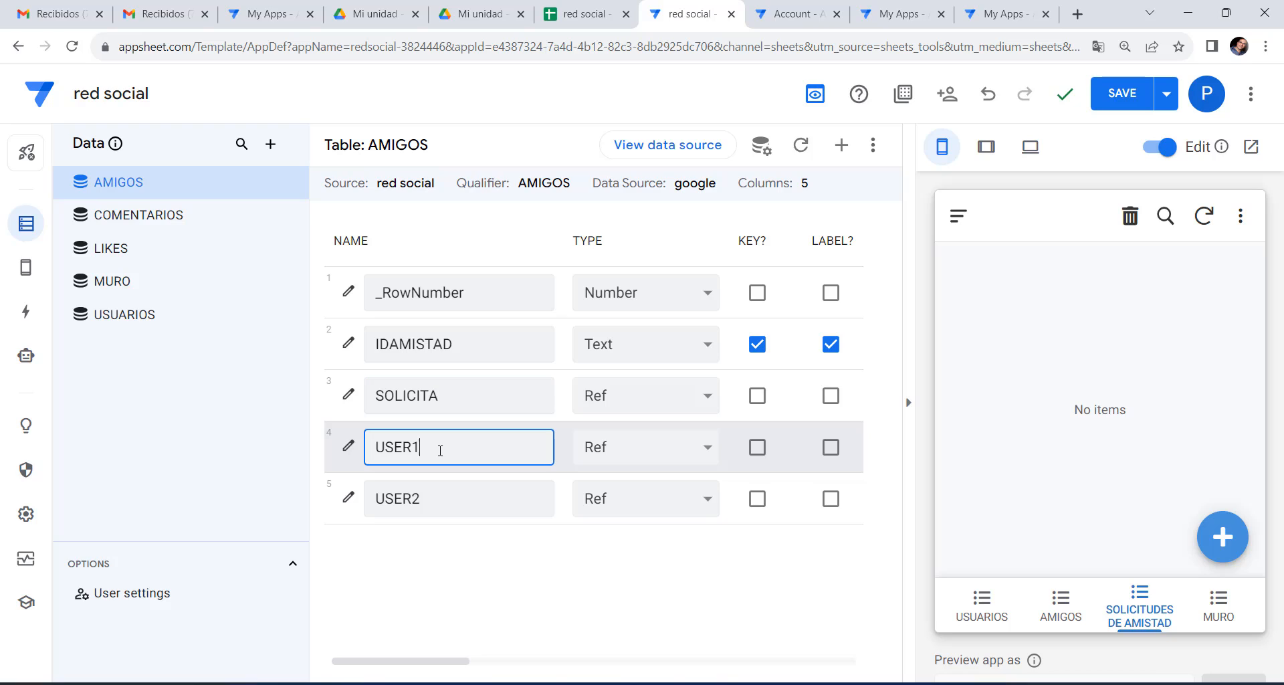
pyautogui.click(449, 502)
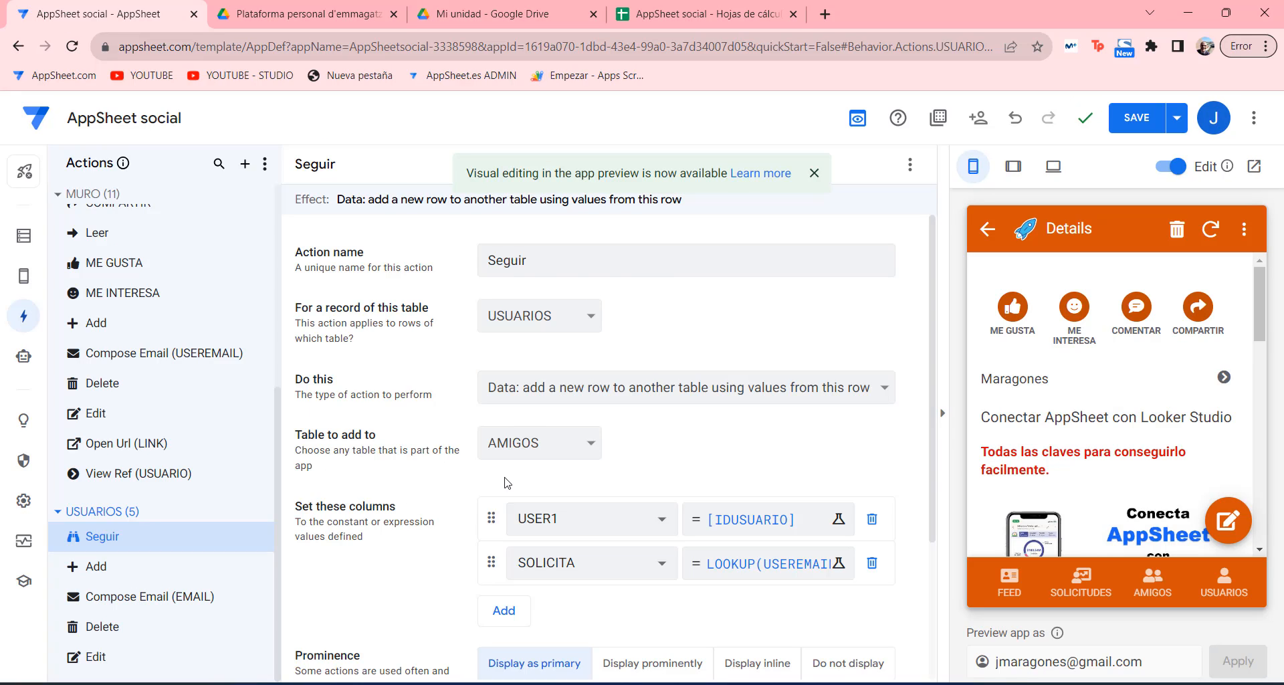
# Show the USUARIOS list in the app preview, then switch to the AppSheet social spreadsheet.
pyautogui.scroll(-4, 507, 481)
pyautogui.scroll(2, 421, 499)
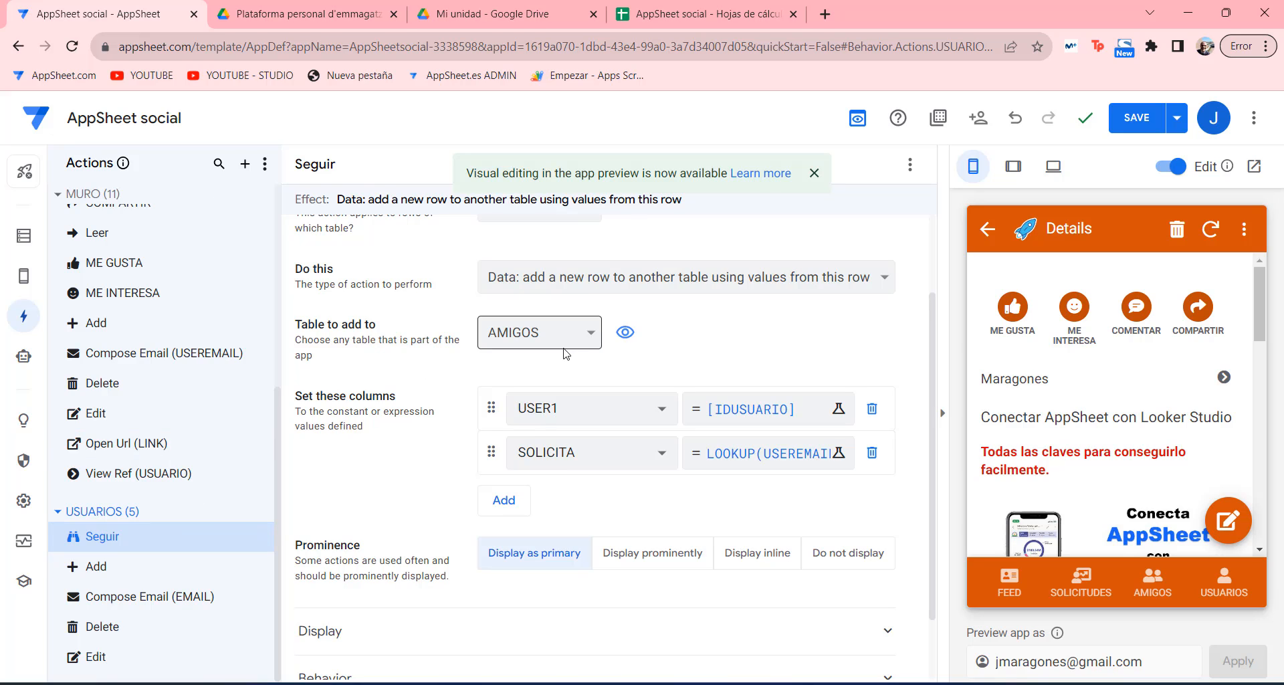
pyautogui.scroll(1, 635, 361)
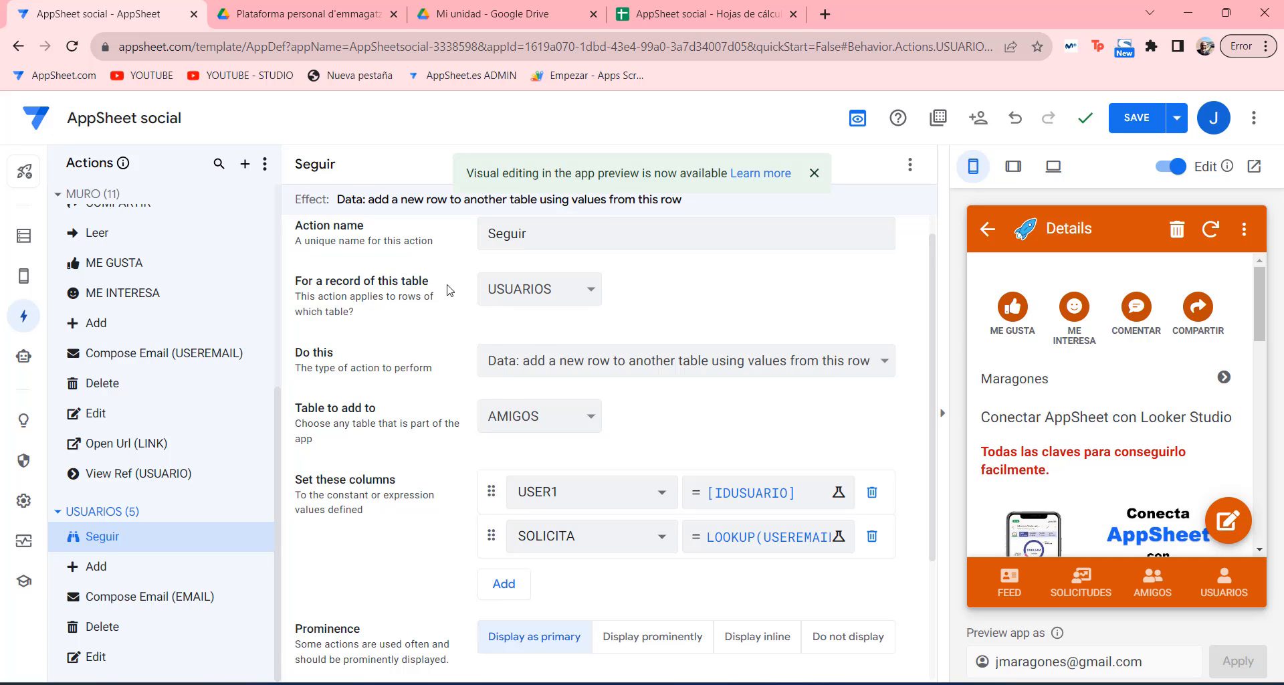
pyautogui.click(1213, 586)
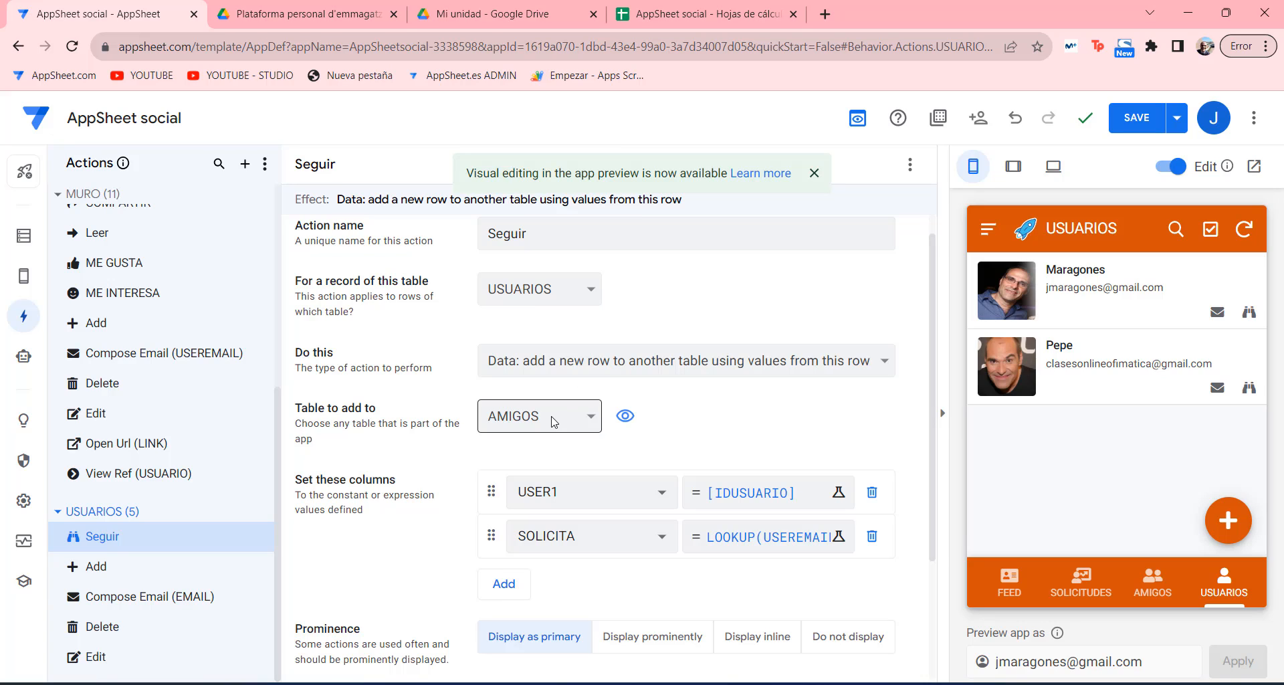
pyautogui.click(673, 25)
# Look over the USUARIOS and AMIGOS sheets, then go back to the AppSheet editor.
pyautogui.click(415, 670)
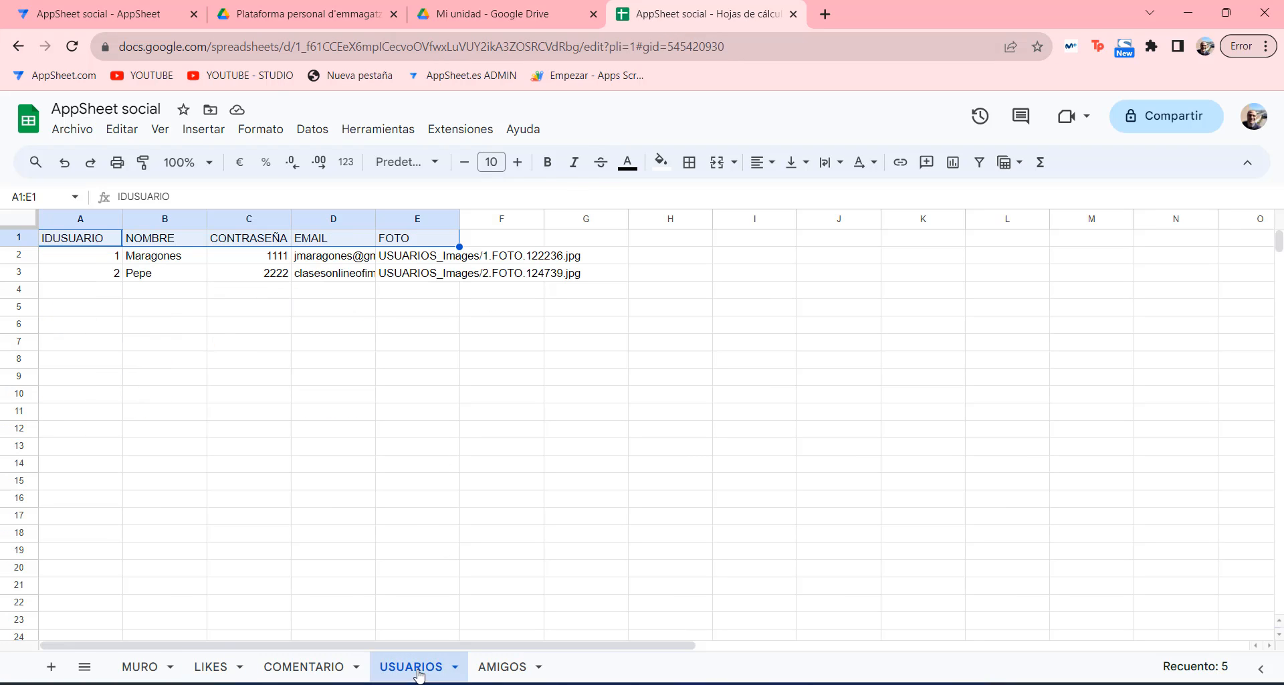
pyautogui.click(503, 667)
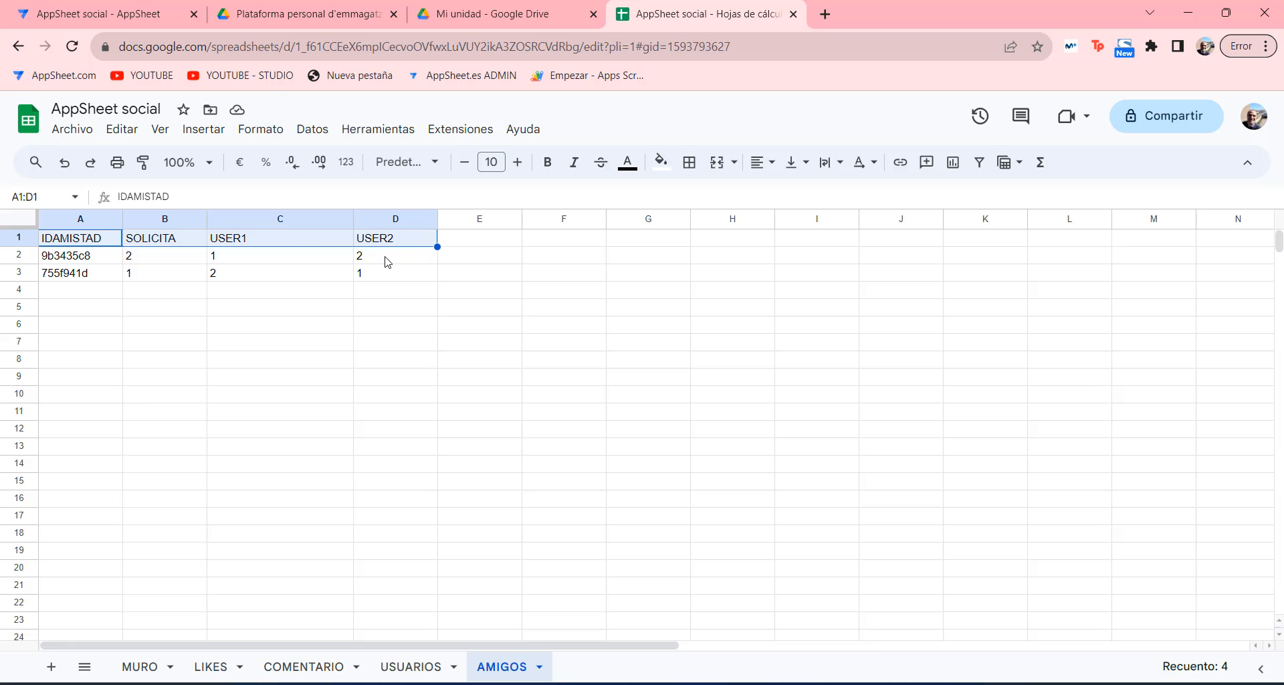
pyautogui.click(140, 14)
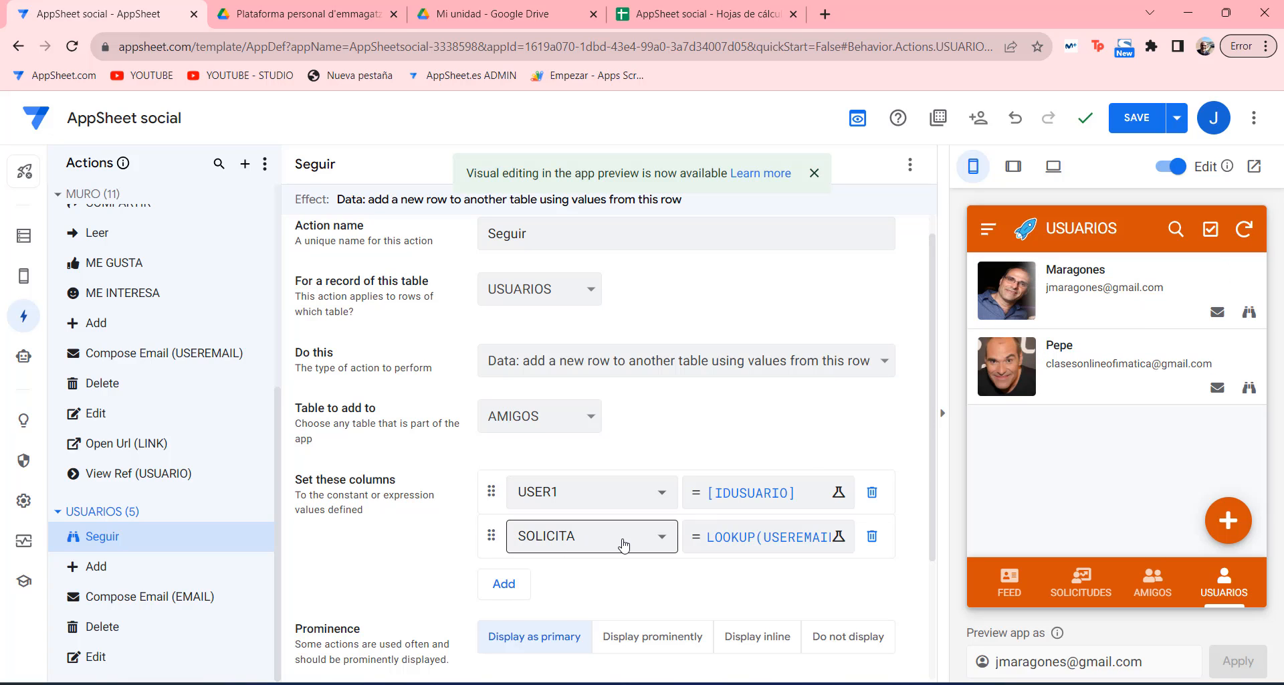
pyautogui.click(731, 536)
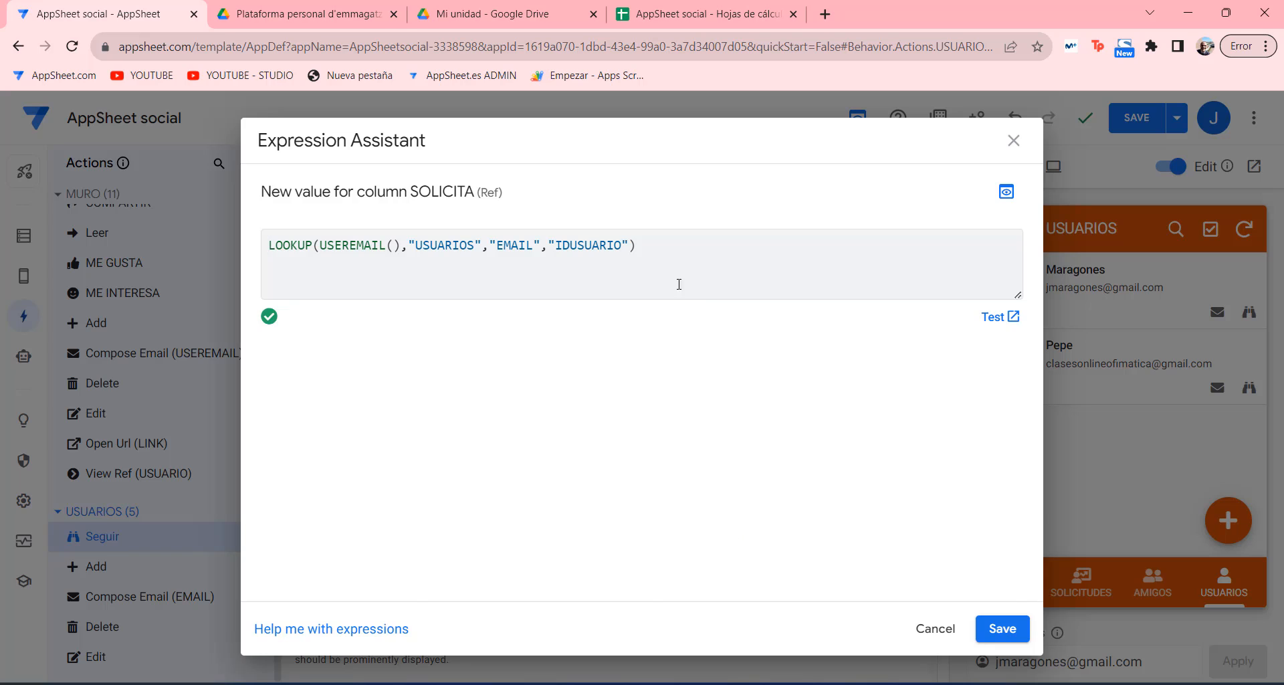
pyautogui.moveTo(637, 245); pyautogui.dragTo(264, 244)
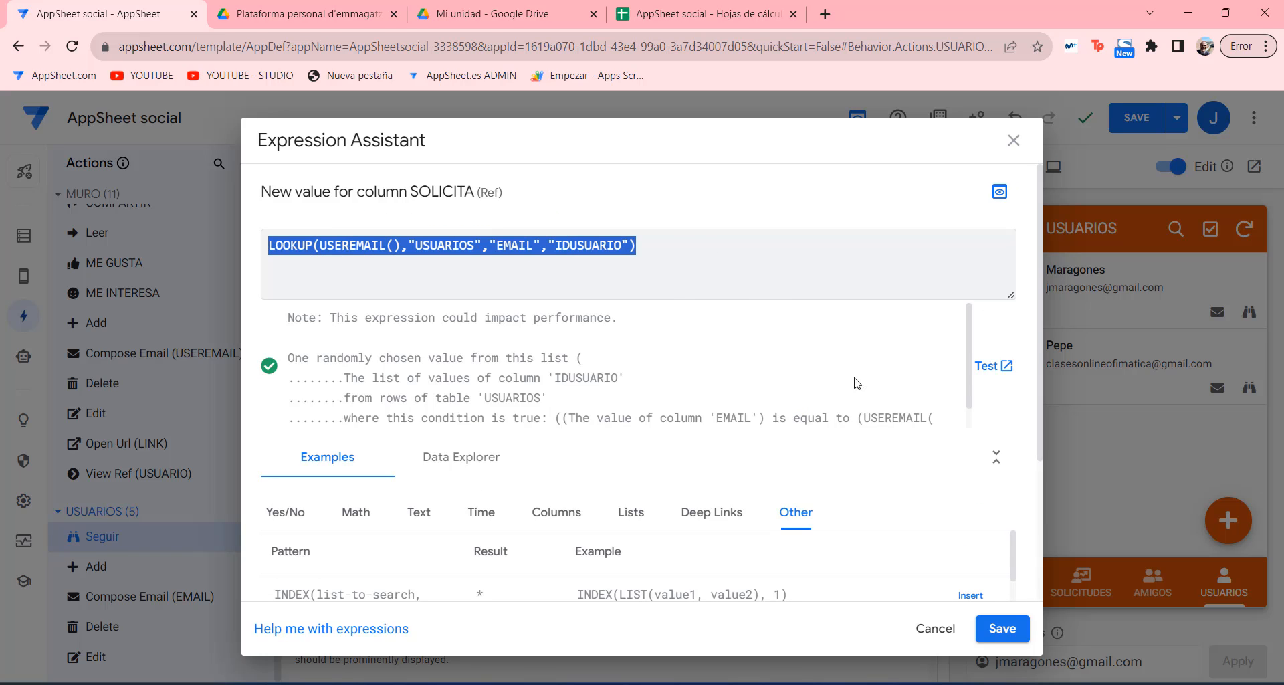
pyautogui.click(935, 628)
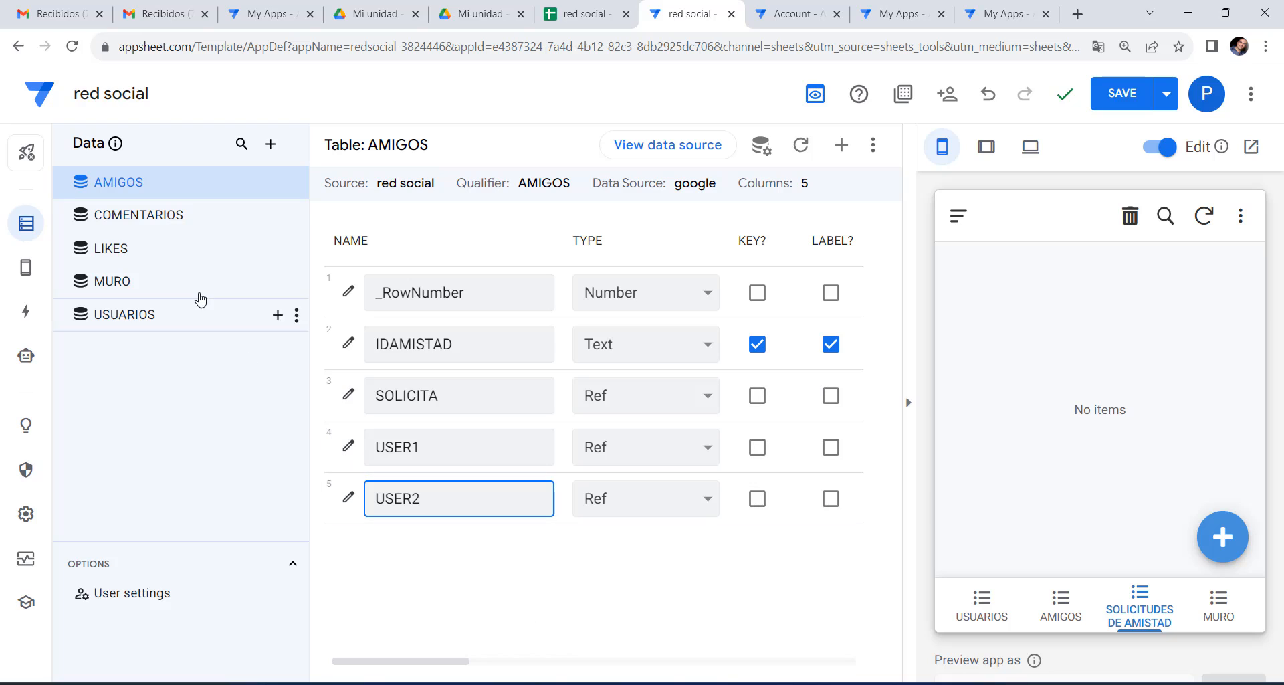
pyautogui.click(26, 311)
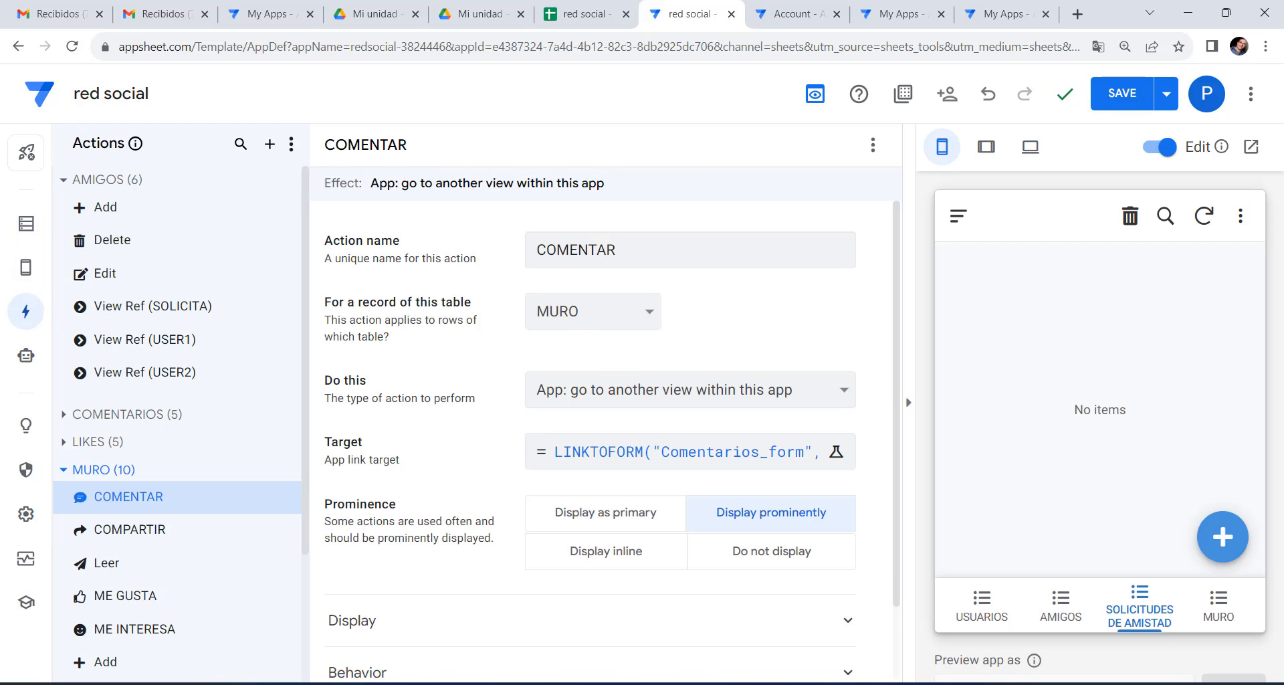
pyautogui.click(999, 682)
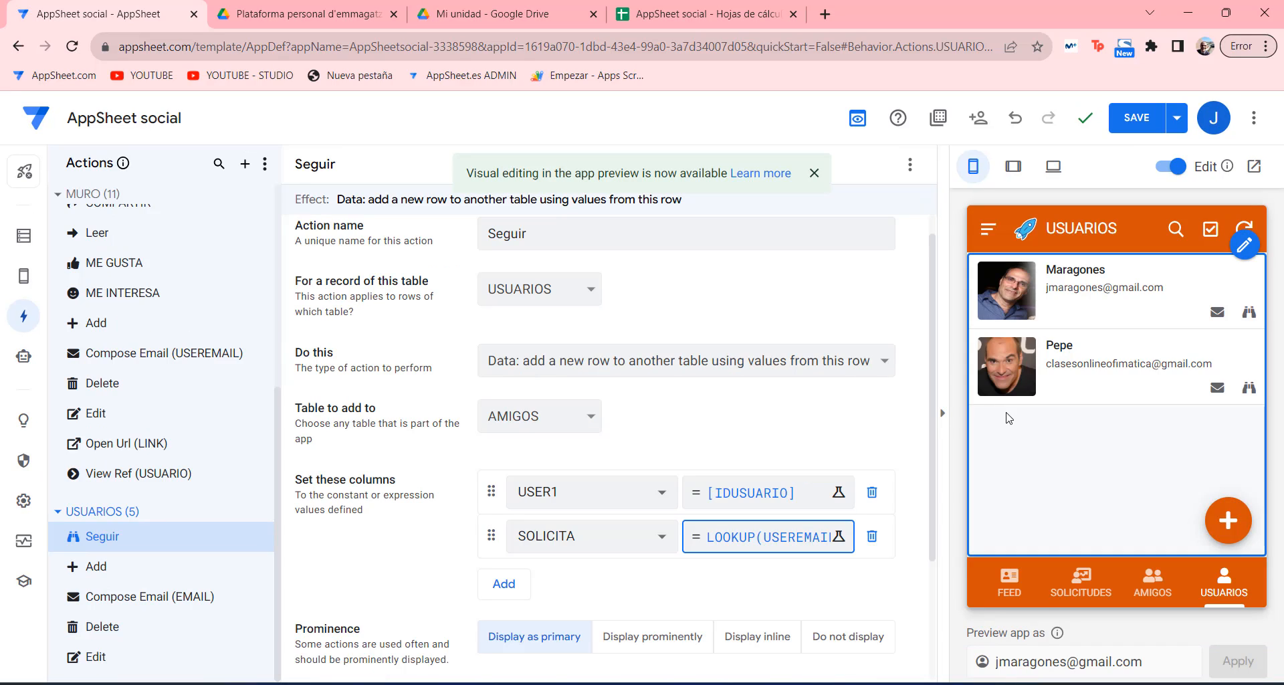
# Compare the AMIGOS table's MIS AMIGOS and SOLICITUDES slices.
pyautogui.click(23, 236)
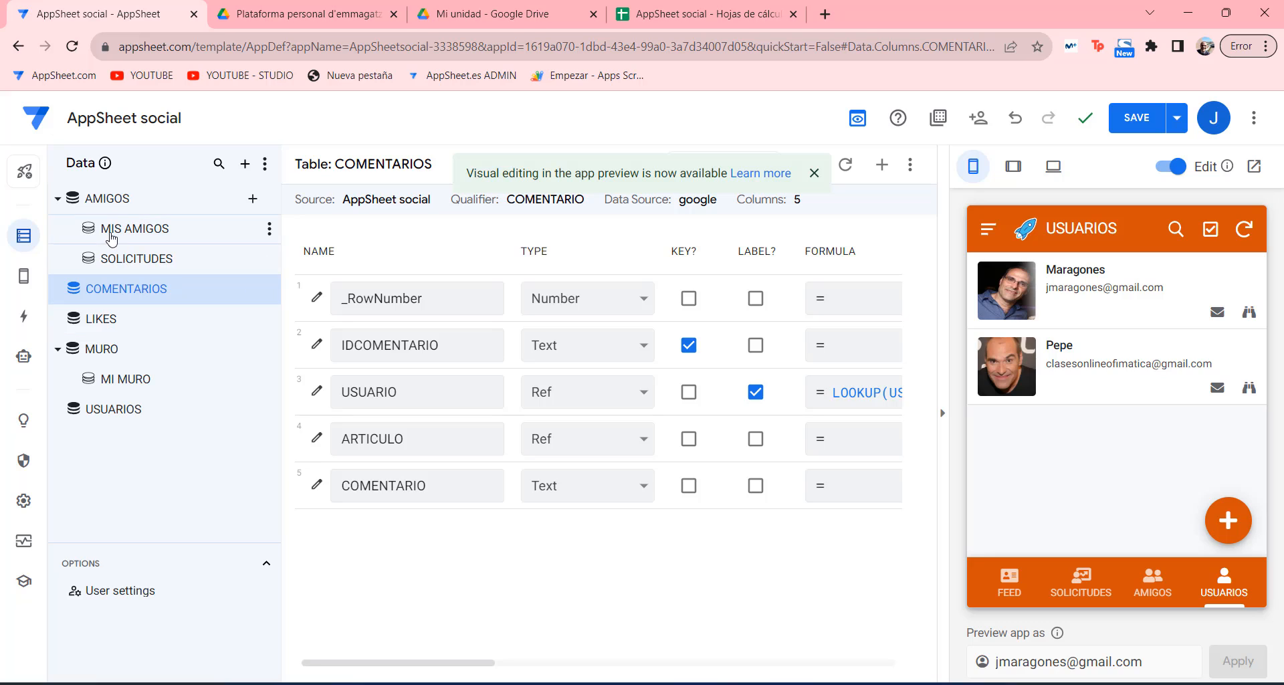
pyautogui.click(107, 198)
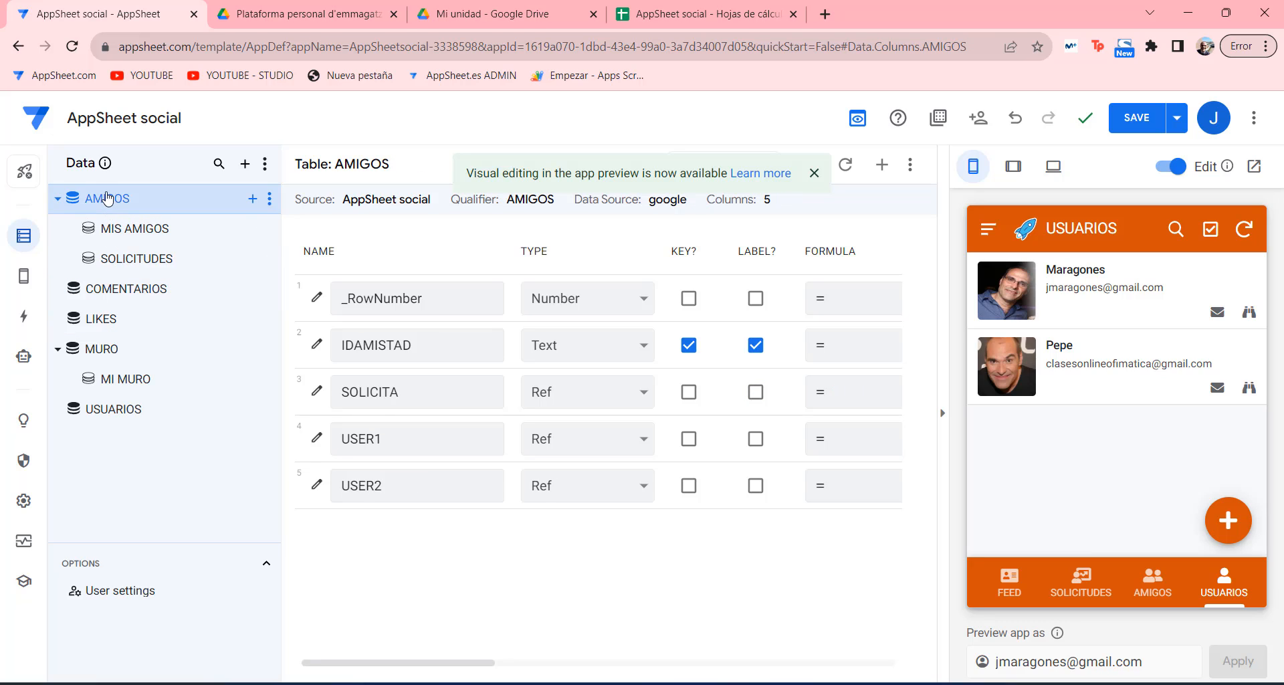
pyautogui.click(133, 229)
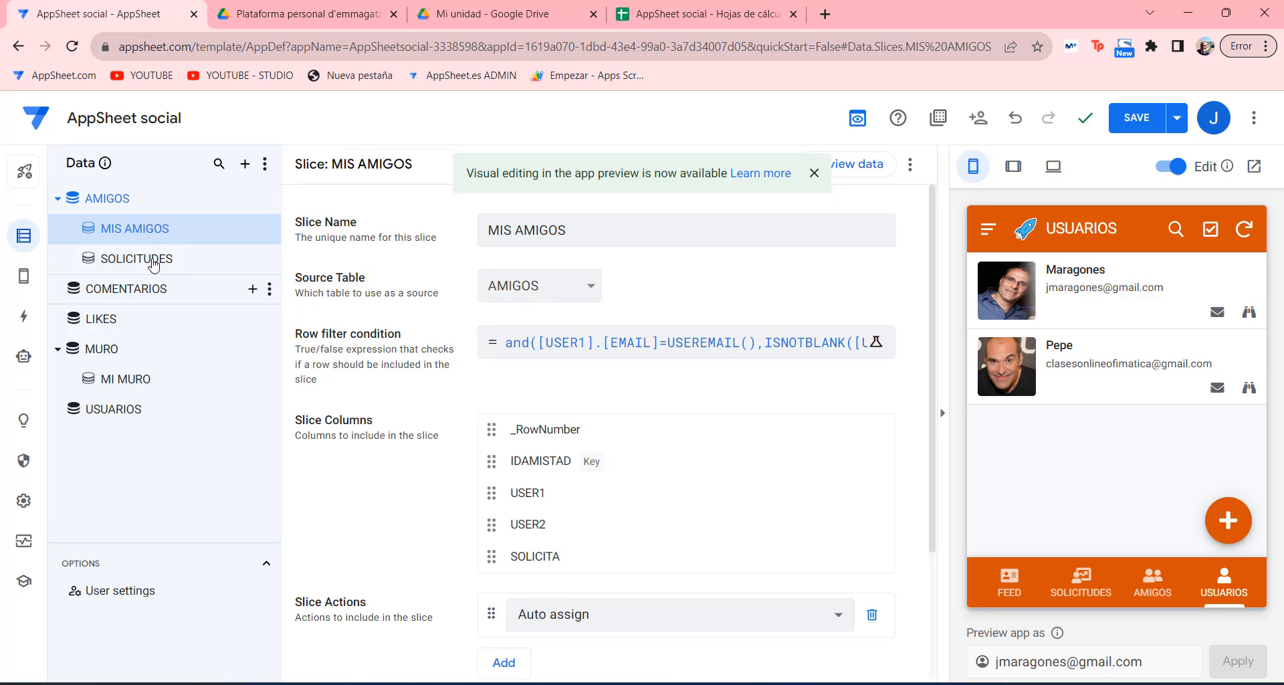
pyautogui.click(133, 259)
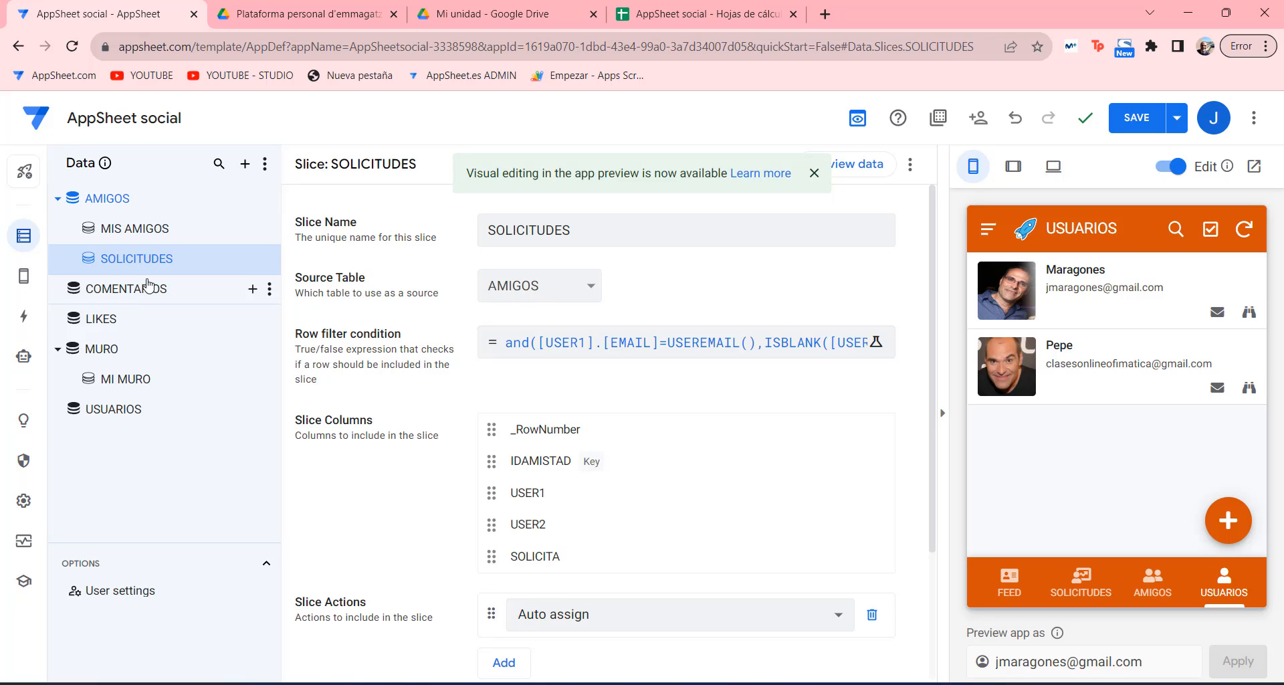
pyautogui.click(133, 233)
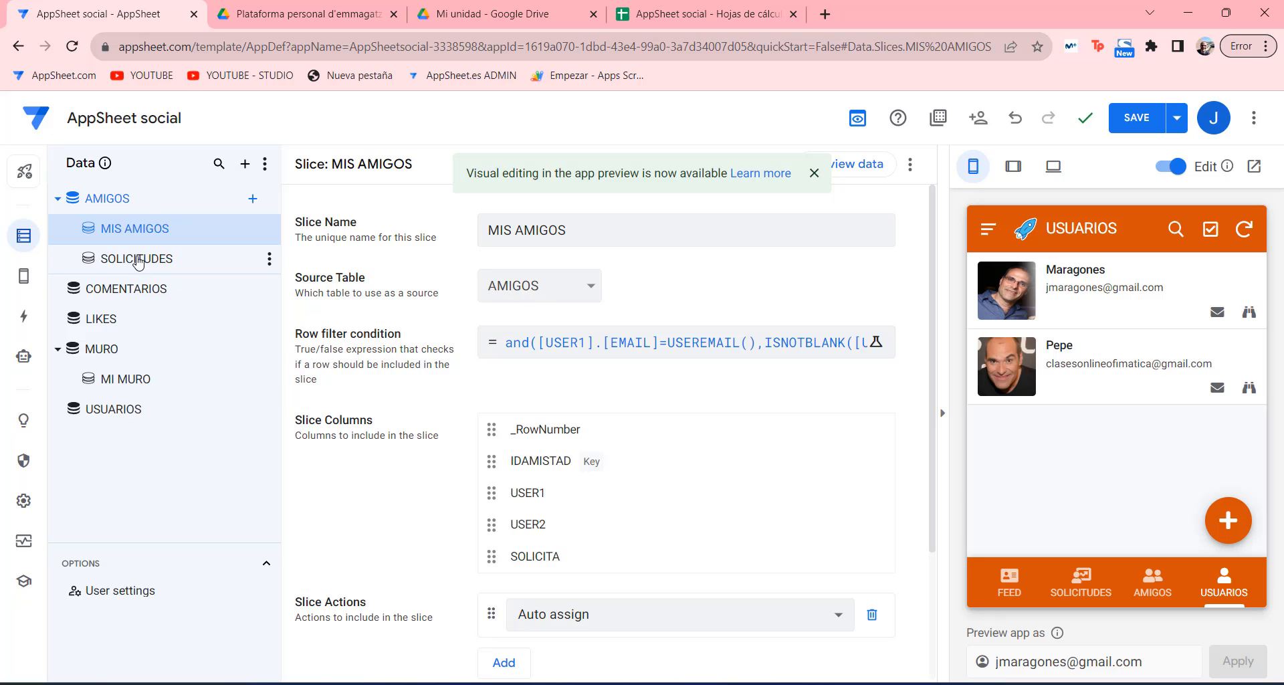
pyautogui.click(137, 259)
# Inspect the SOLICITUDES row filter and([USER1].[EMAIL]=USEREMAIL(),ISBLANK([USER2])) without changing it.
pyautogui.click(719, 344)
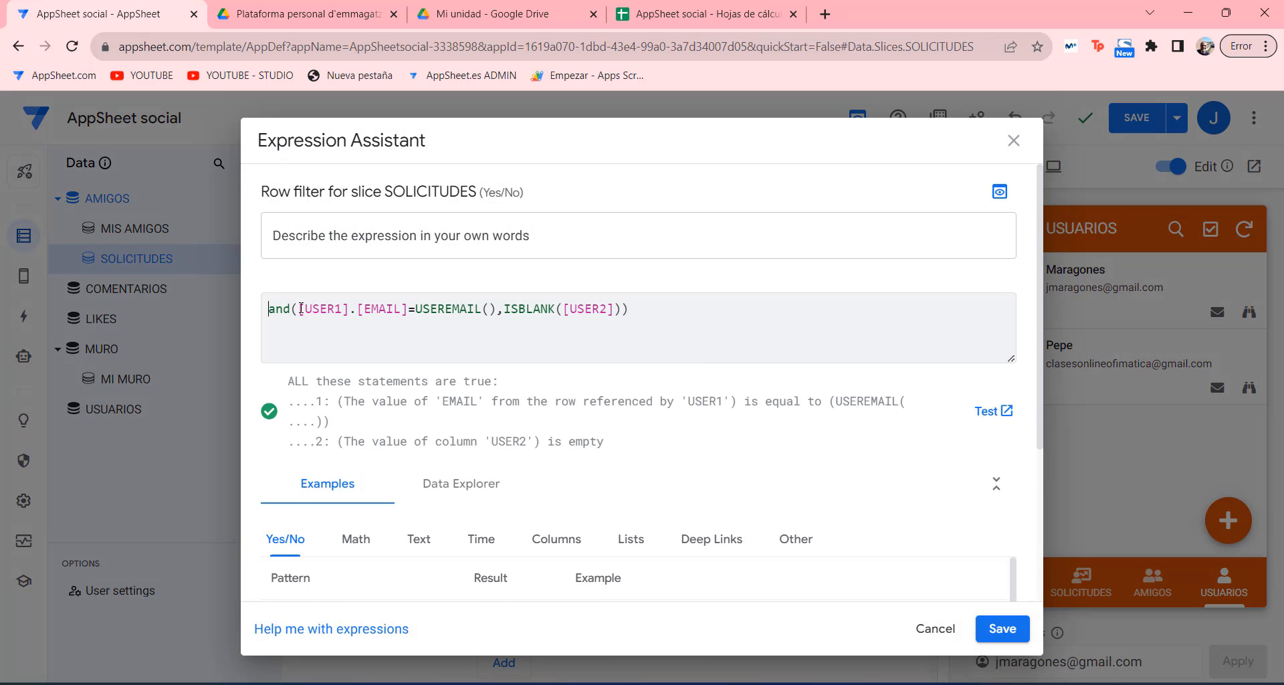
pyautogui.moveTo(301, 308); pyautogui.dragTo(626, 302)
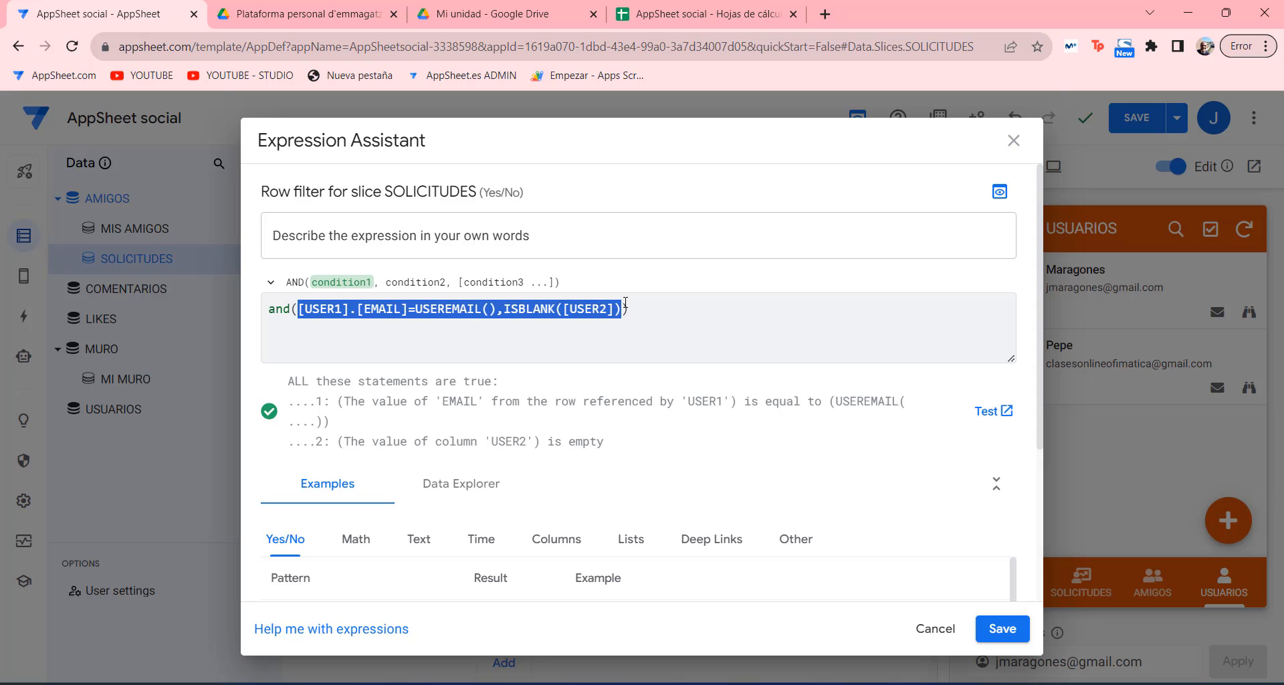
pyautogui.click(359, 317)
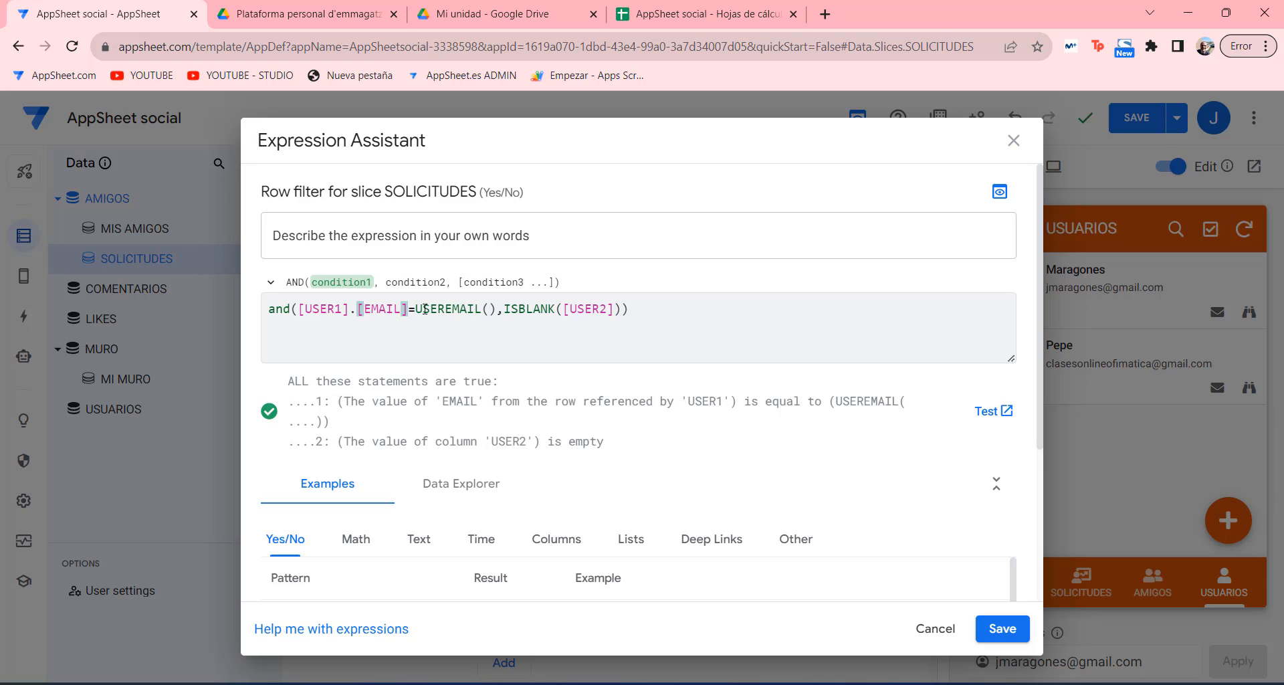
pyautogui.moveTo(415, 309); pyautogui.dragTo(613, 307)
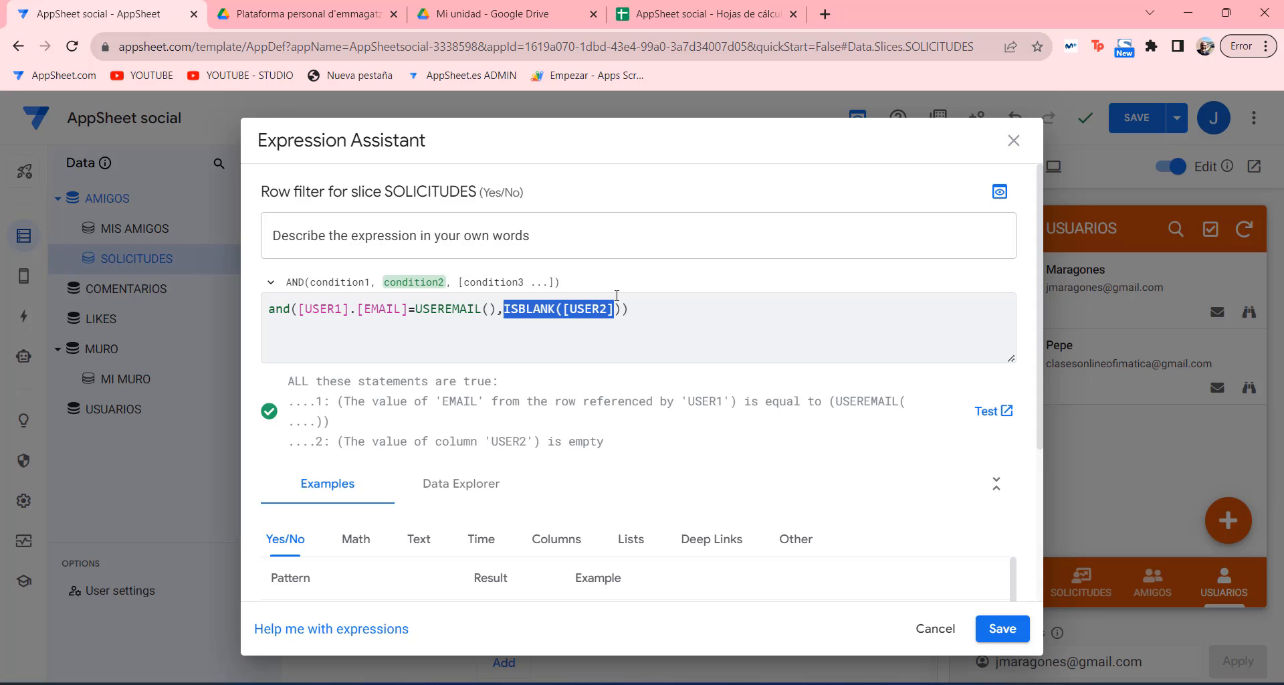
pyautogui.click(1015, 143)
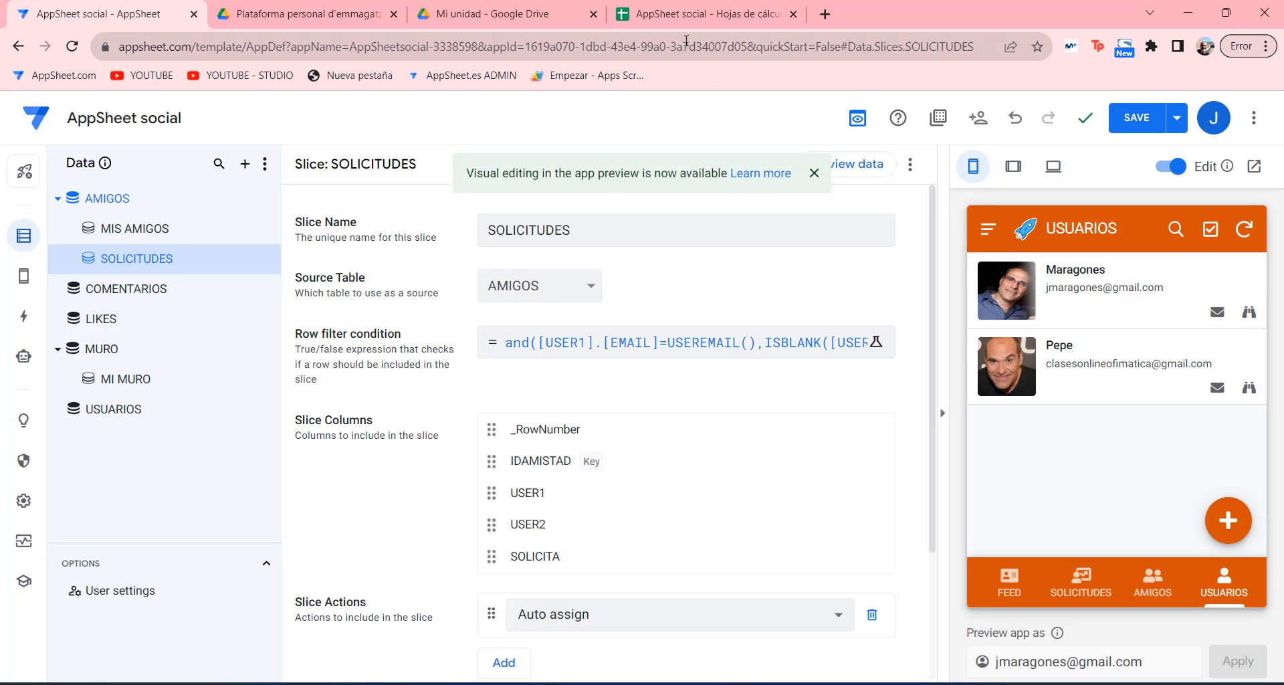
# Check the USER1 and USER2 values in cells C2 and D2 of the AMIGOS sheet.
pyautogui.click(688, 18)
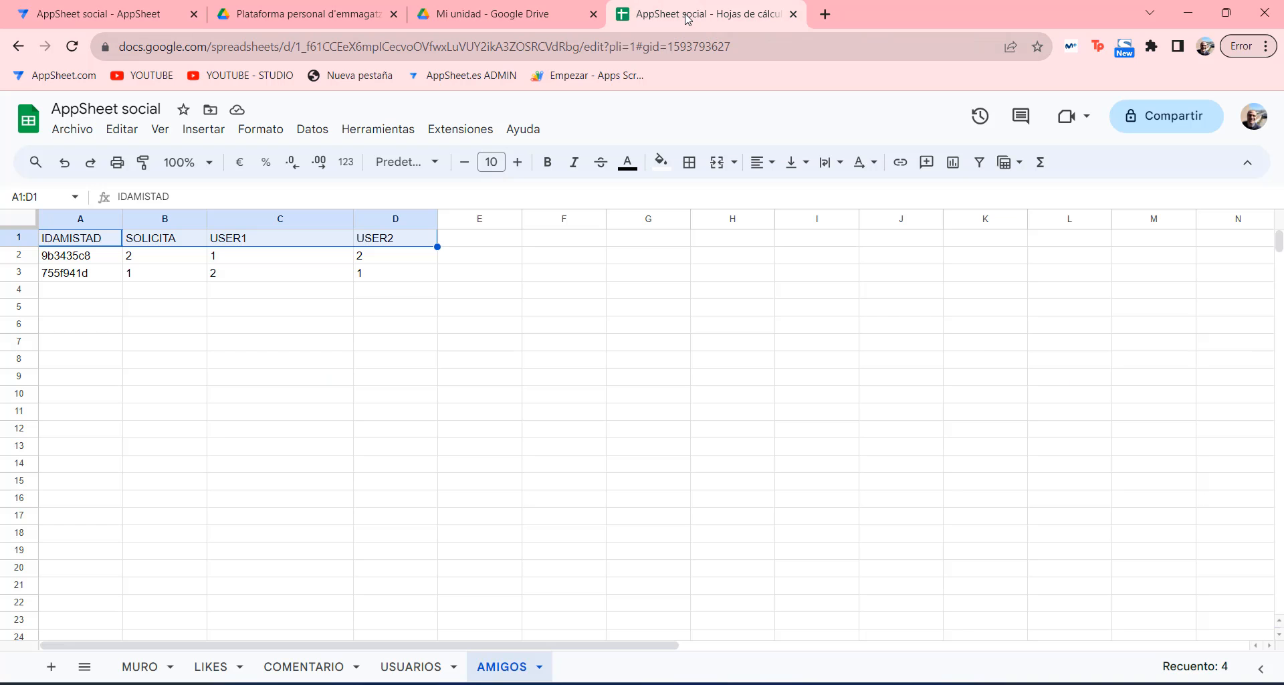
pyautogui.click(276, 261)
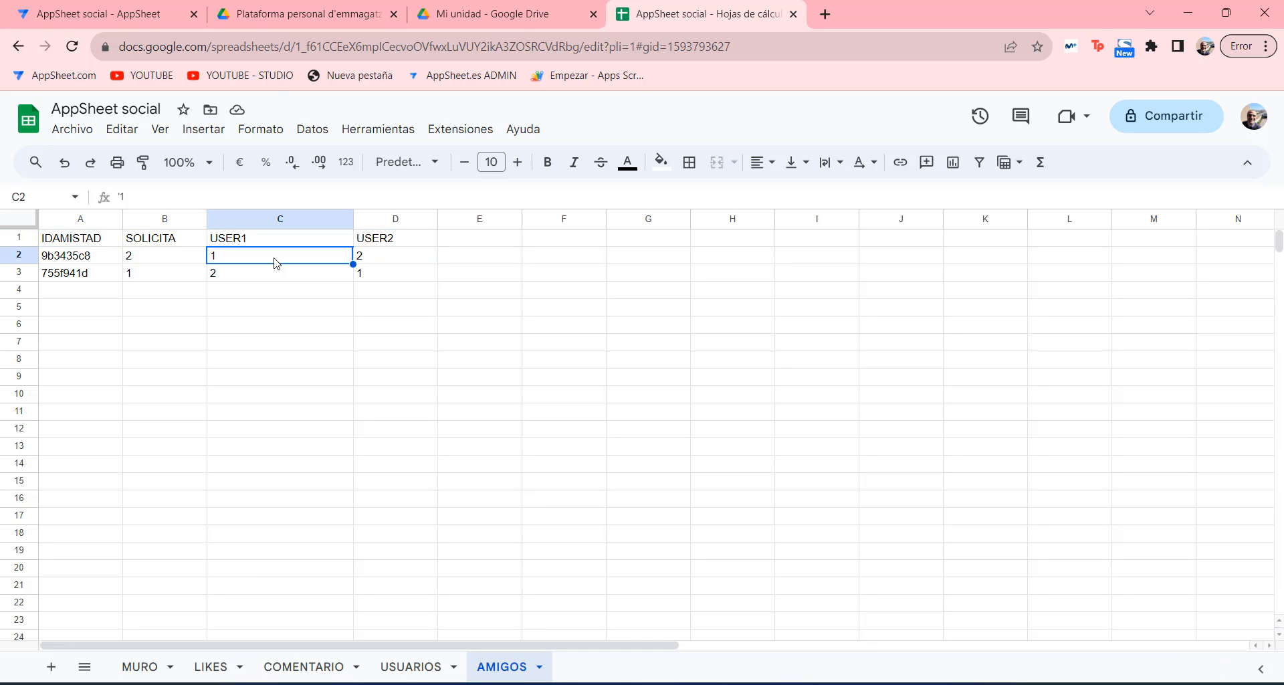
pyautogui.click(375, 261)
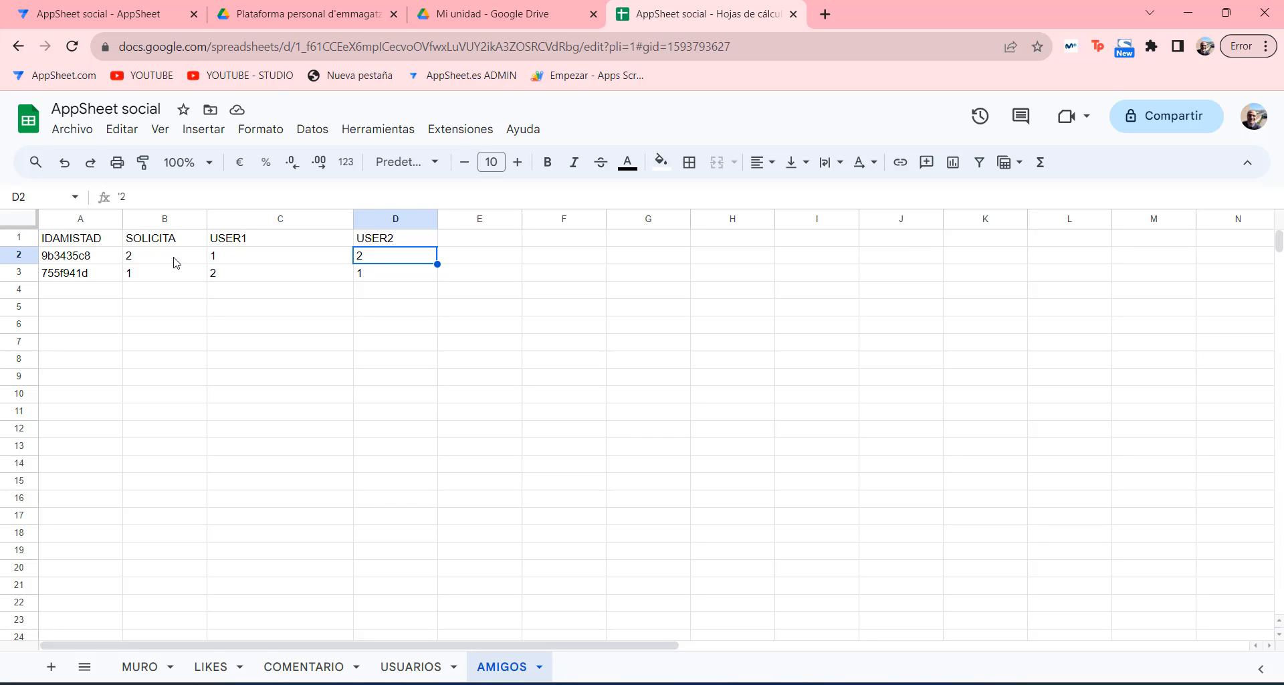
# Return to the AppSheet editor and browse the app's actions list.
pyautogui.click(119, 14)
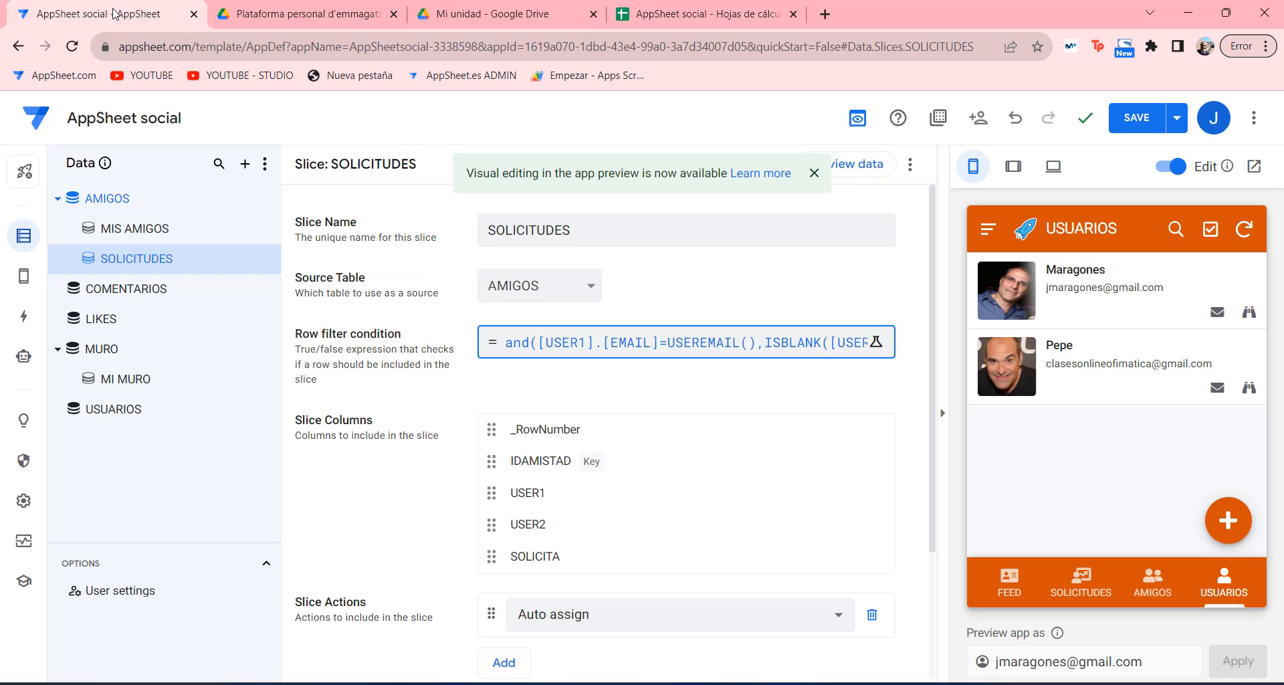
pyautogui.click(24, 315)
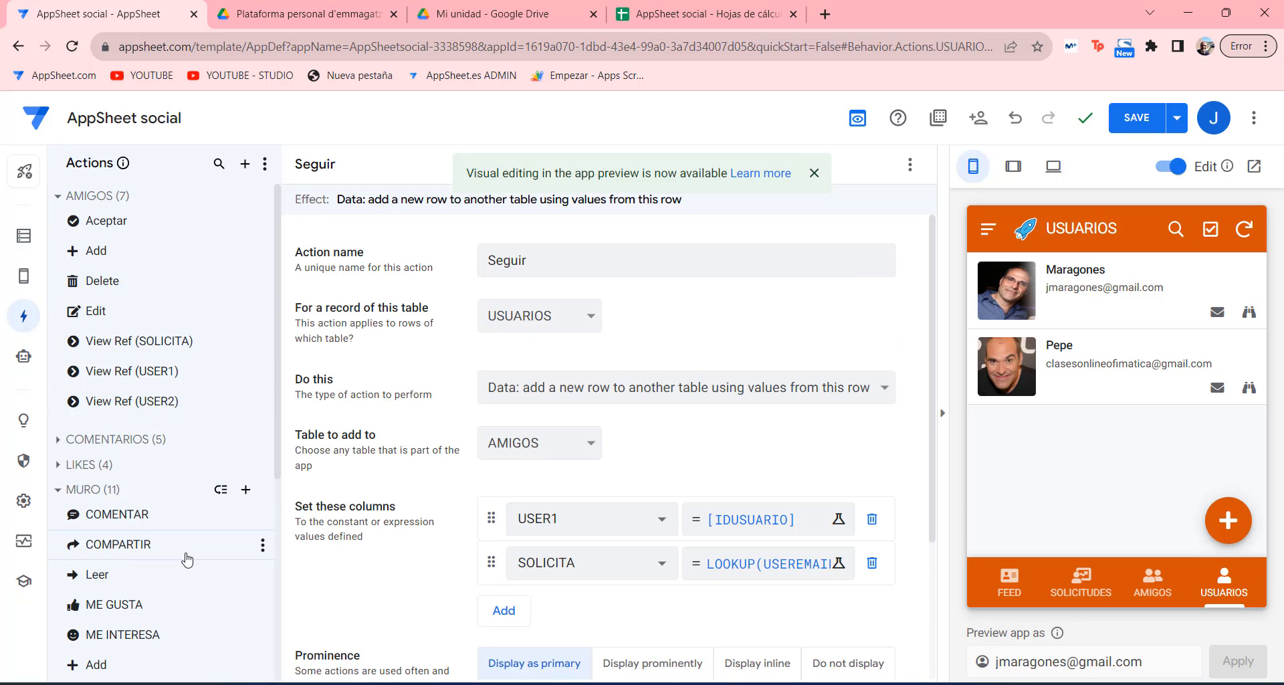
pyautogui.scroll(-4, 187, 560)
pyautogui.scroll(4, 180, 559)
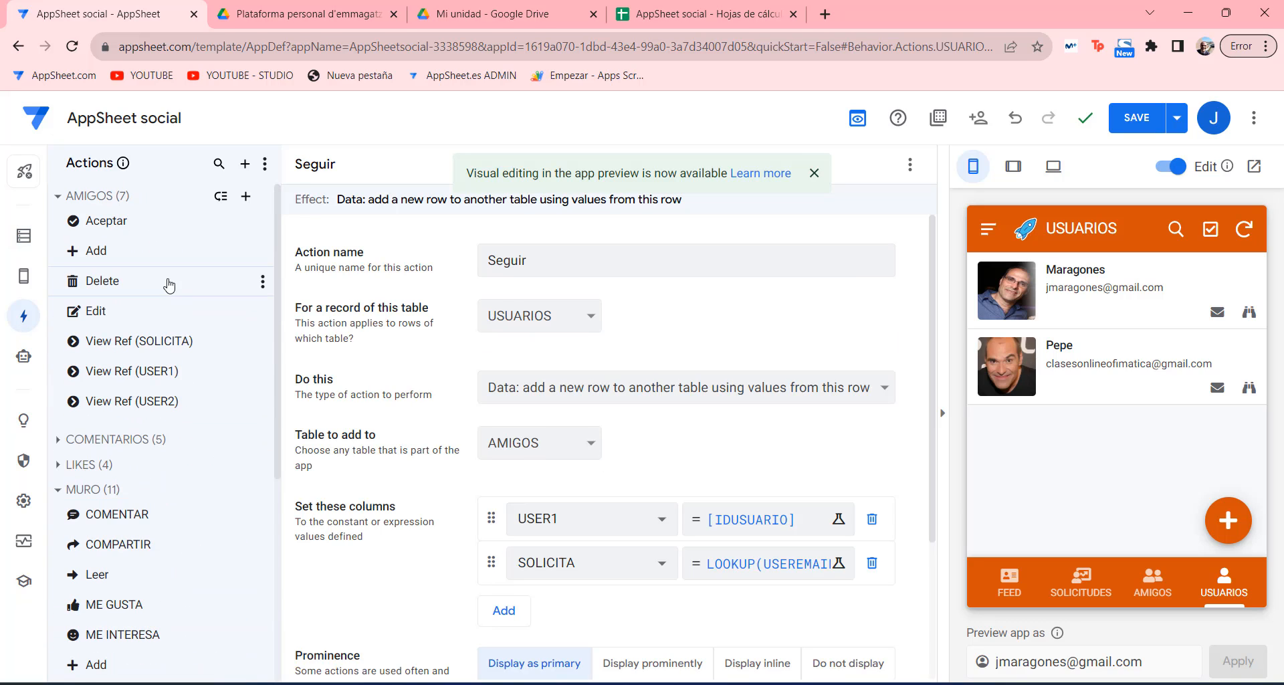
pyautogui.scroll(-5, 148, 483)
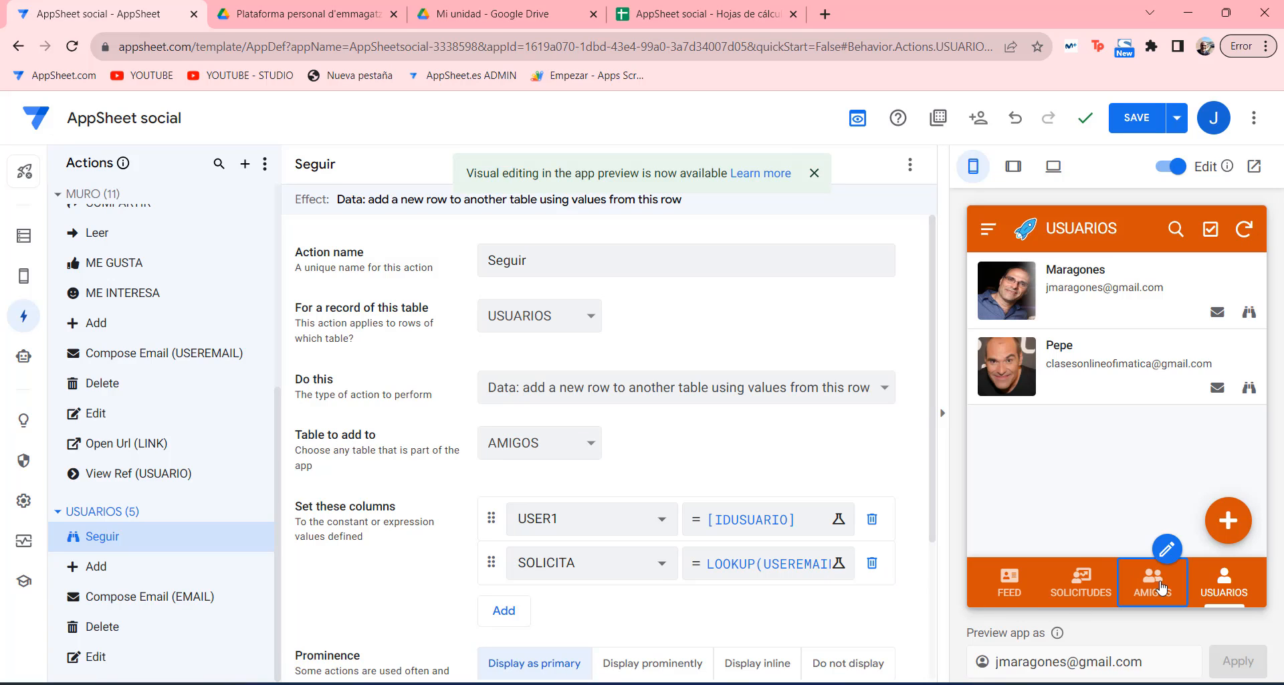
# Show the empty SOLICITUDES view in the app preview.
pyautogui.click(1081, 582)
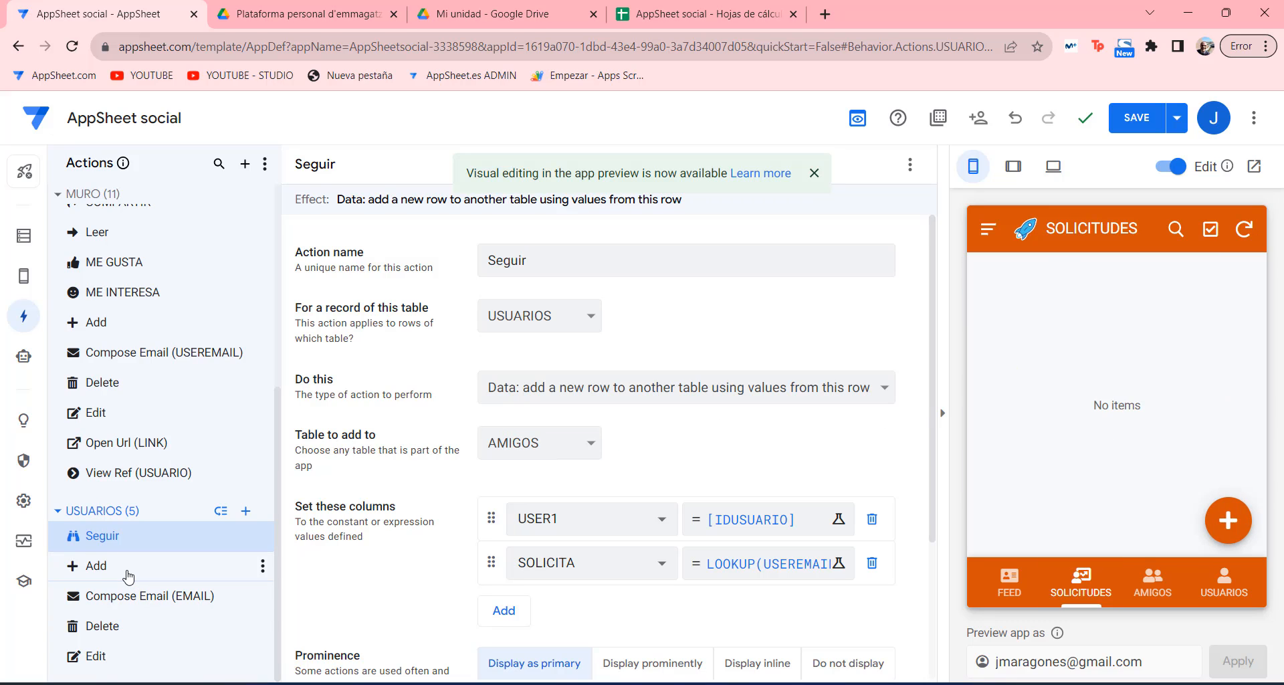
pyautogui.scroll(5, 129, 576)
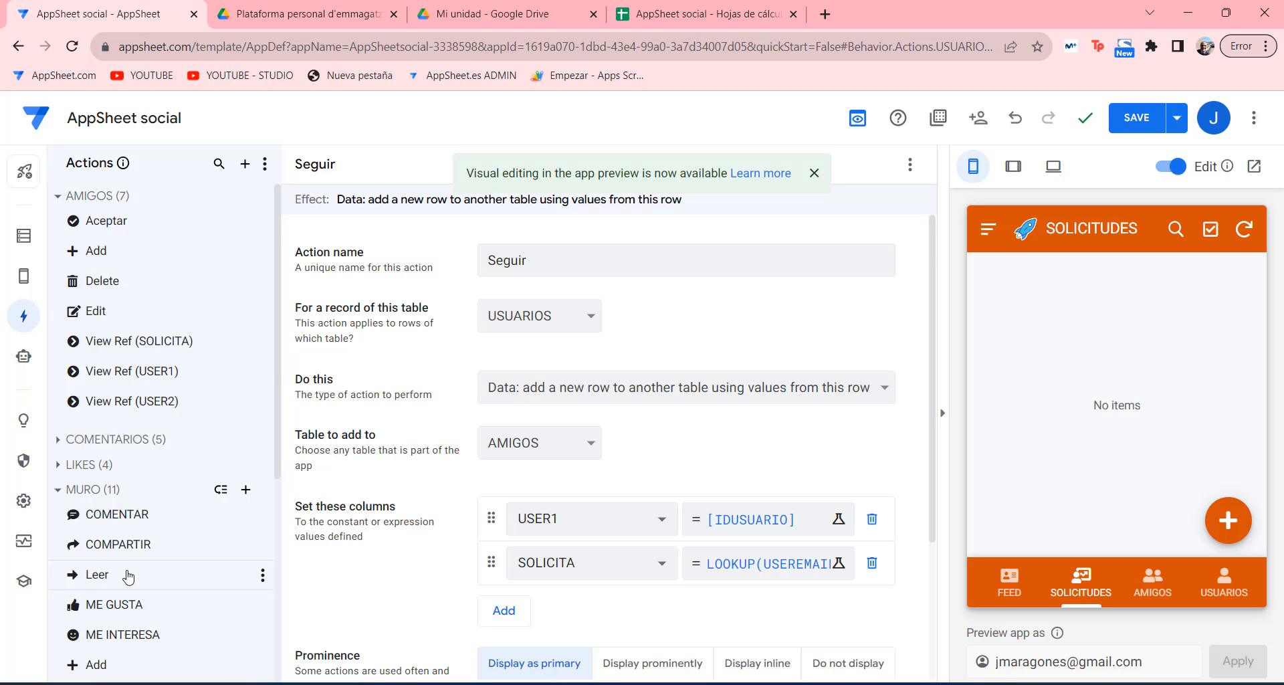
pyautogui.scroll(-5, 128, 577)
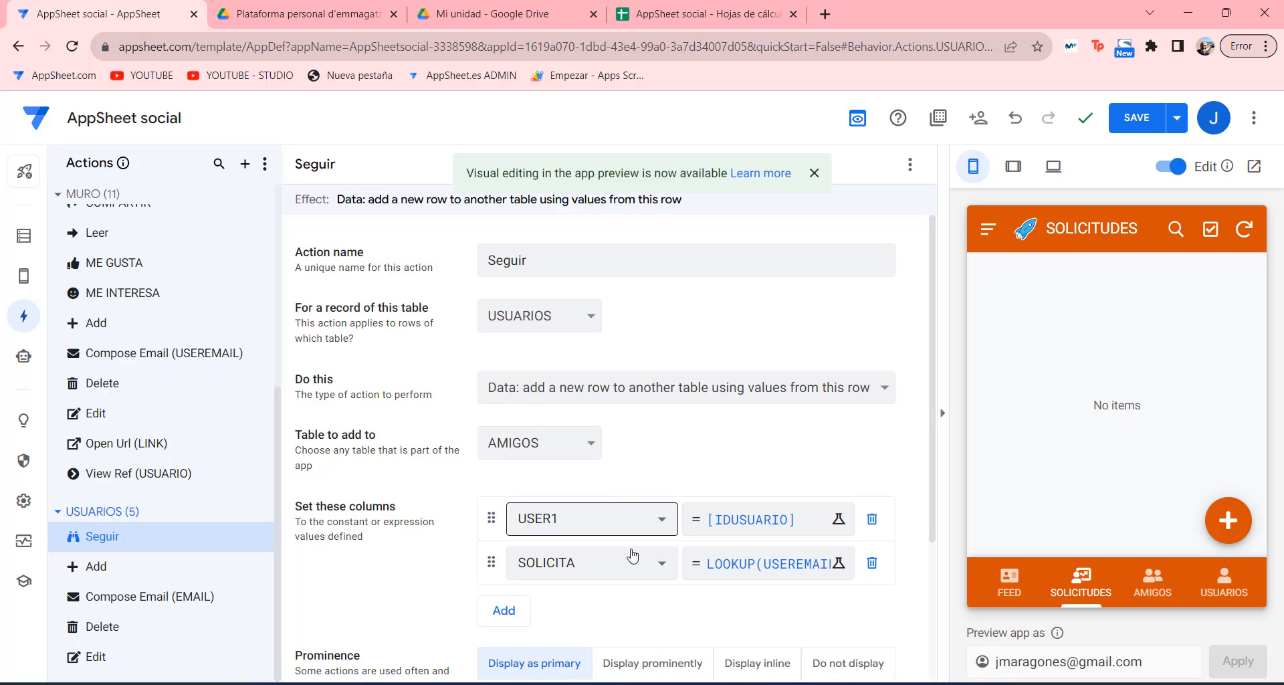
# Switch to the red social editor and review the existing USUARIOS actions.
pyautogui.moveTo(558, 684)
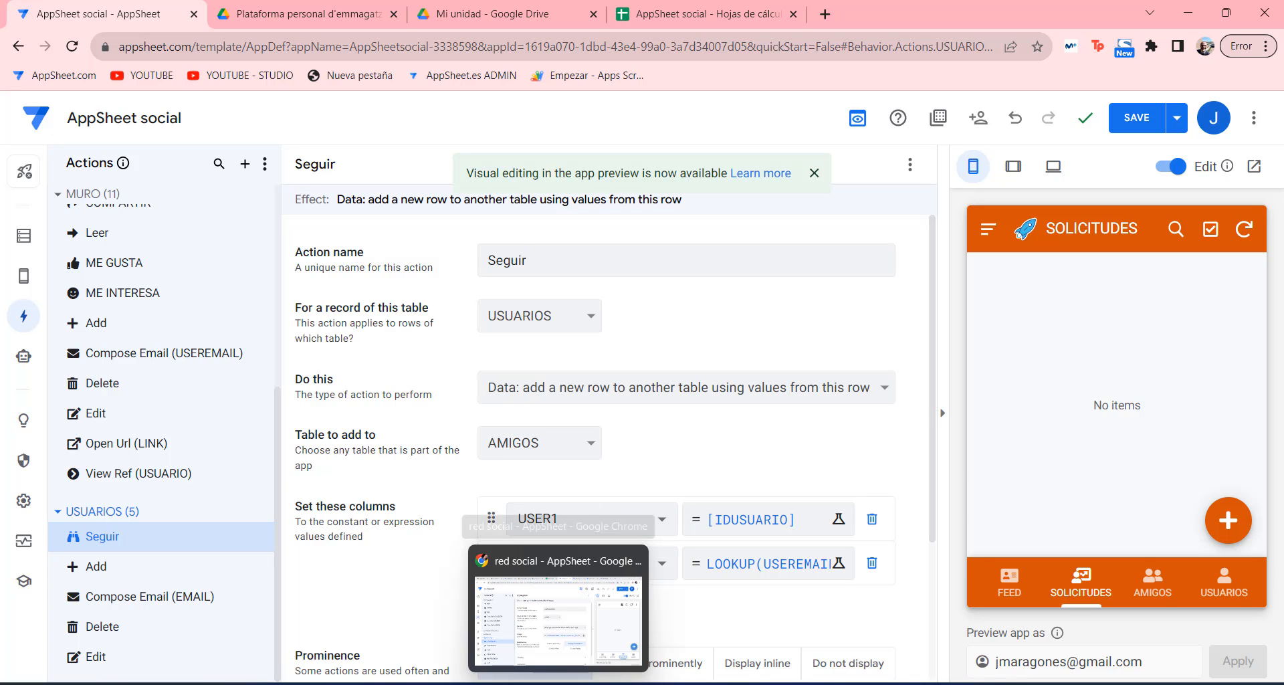
pyautogui.click(558, 682)
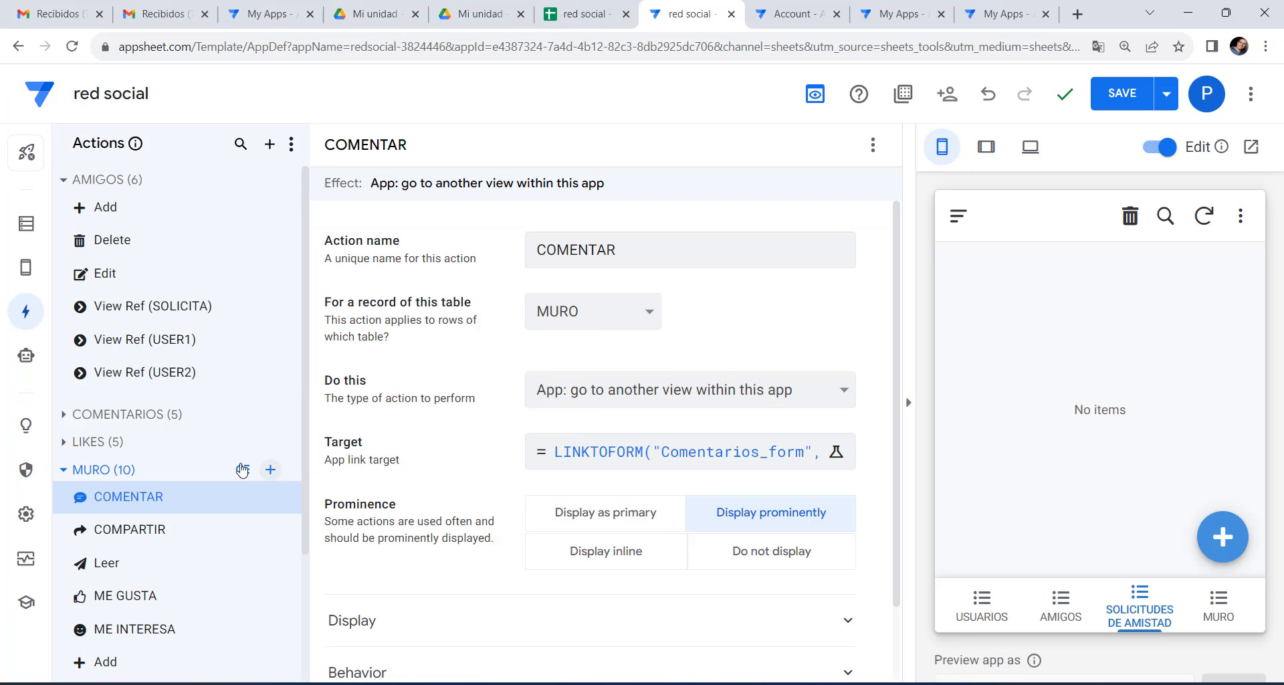
pyautogui.scroll(-2, 134, 473)
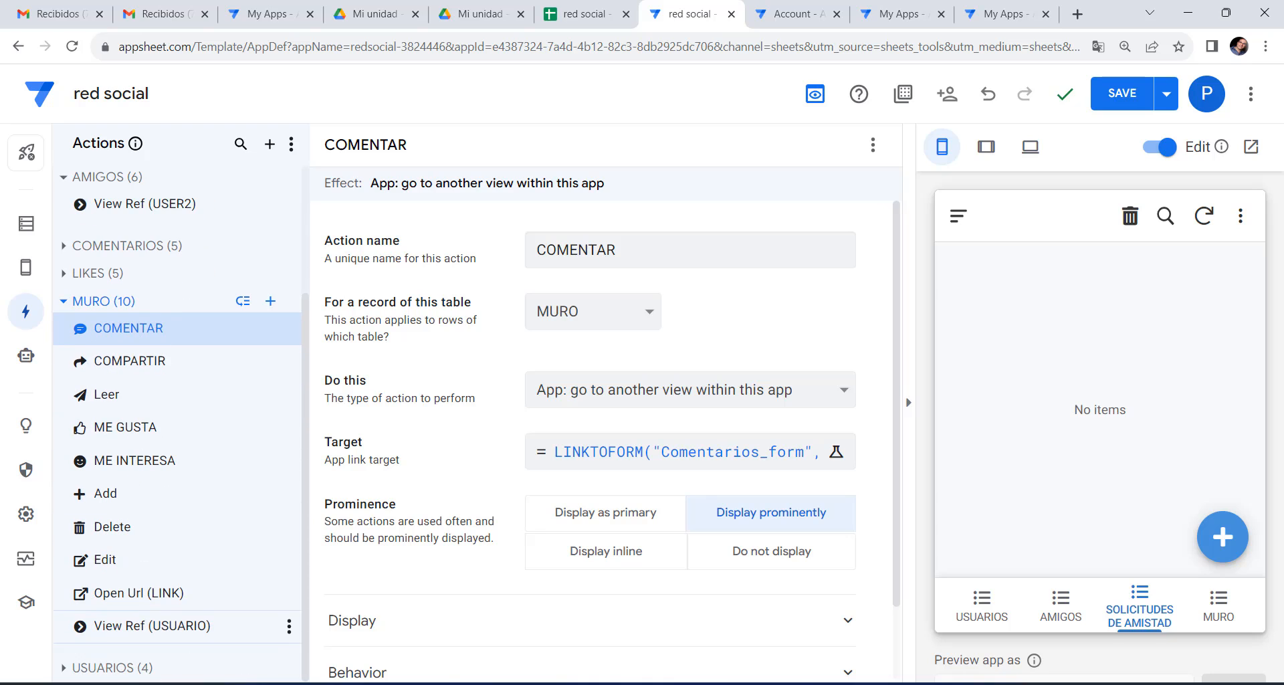
pyautogui.scroll(-2, 152, 577)
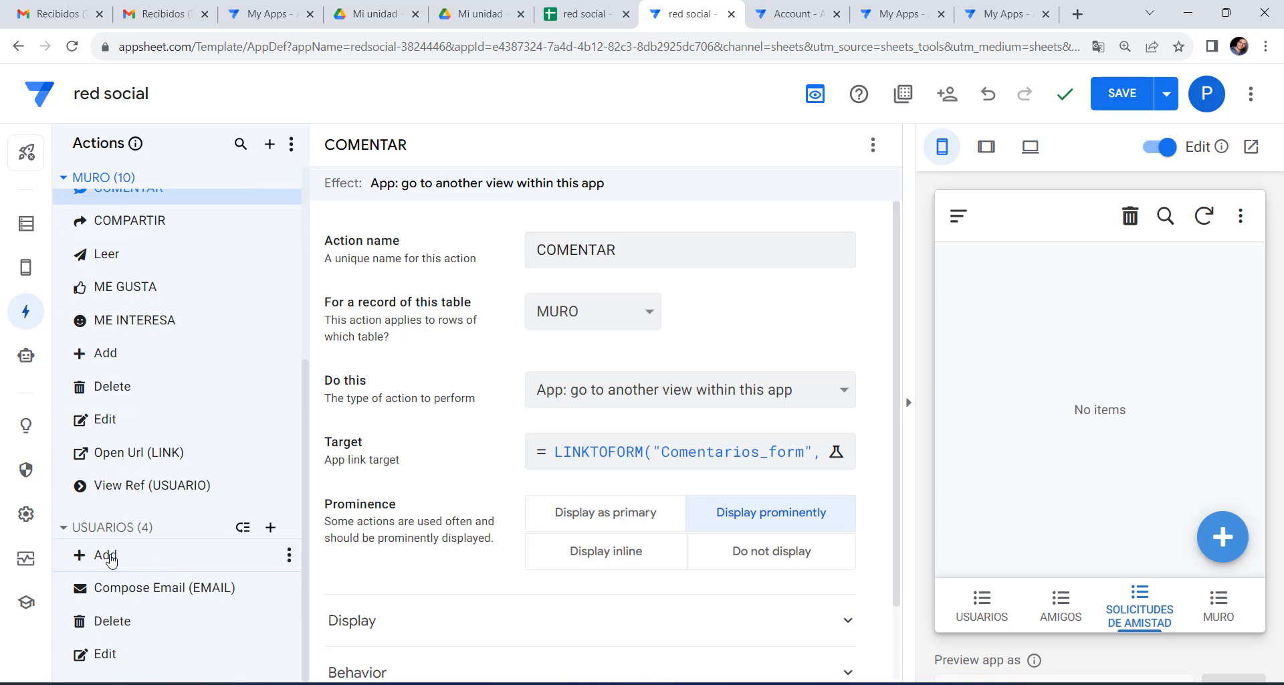
pyautogui.click(111, 560)
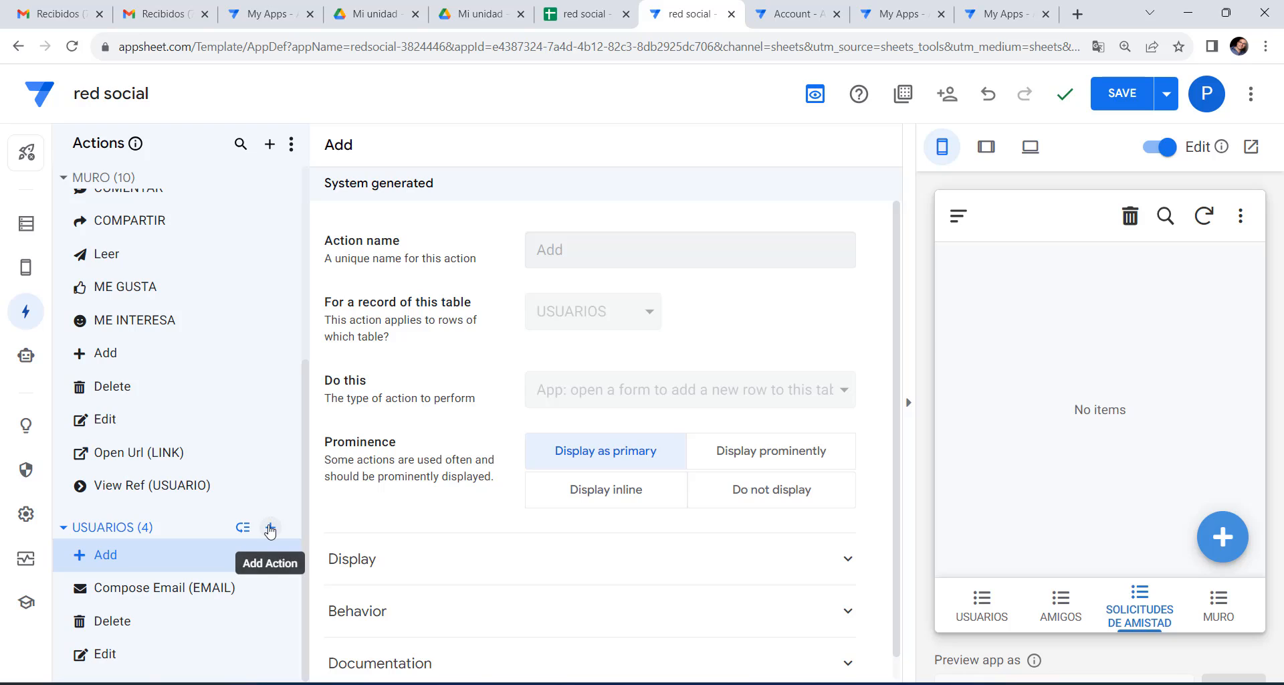
# Create a new USUARIOS action named SEGUIR.
pyautogui.click(270, 527)
pyautogui.click(454, 524)
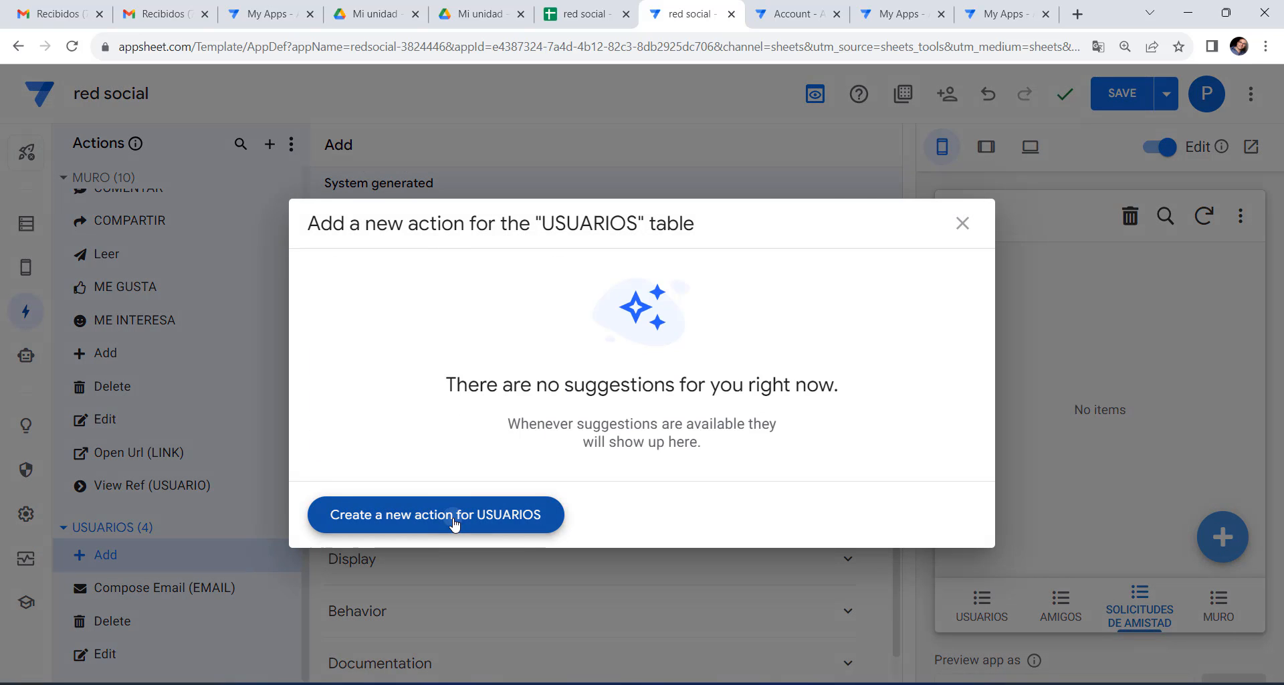
pyautogui.click(643, 250)
pyautogui.hotkey('ctrl', 'a')
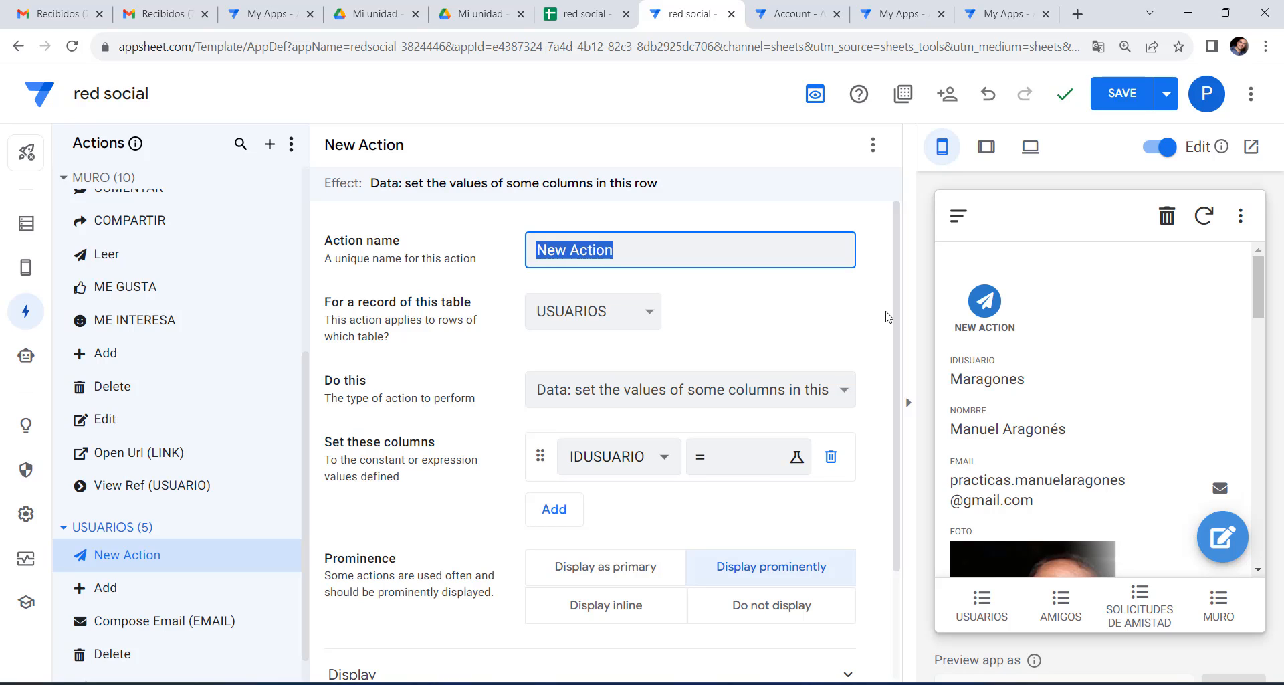
pyautogui.write('s')
pyautogui.write('SEGUIR')
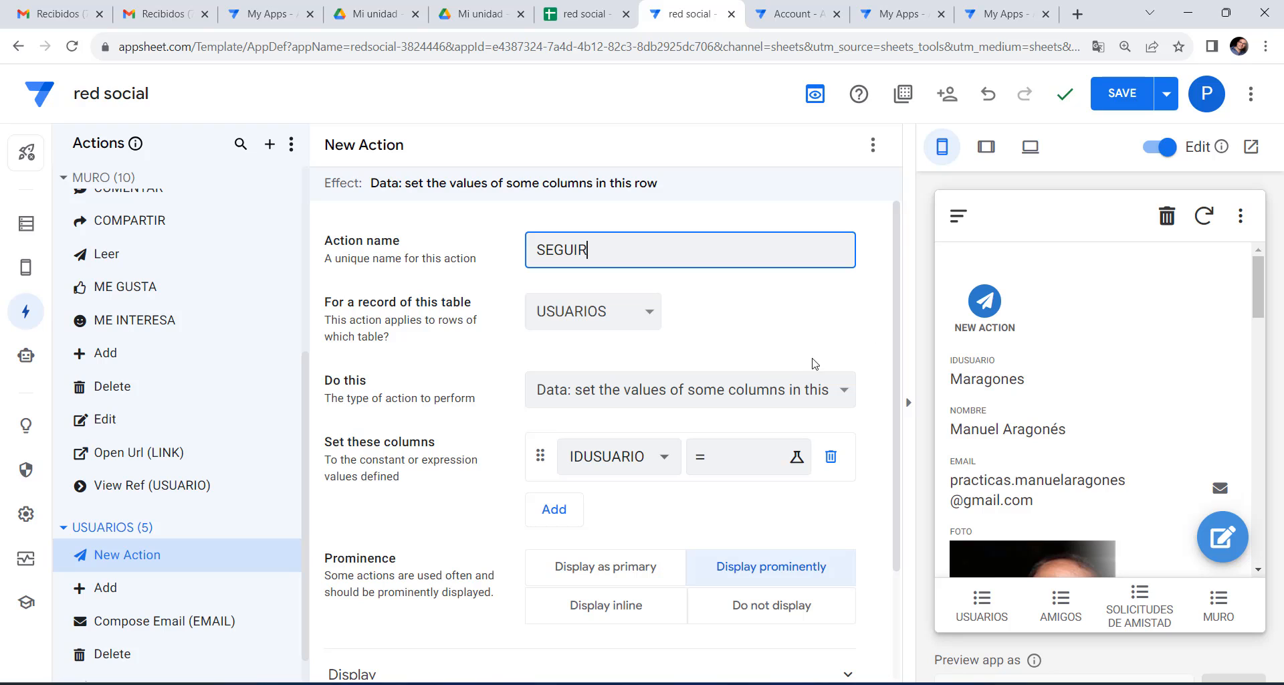
# Make SEGUIR add a row to the AMIGOS table, setting the USER1 column.
pyautogui.click(622, 400)
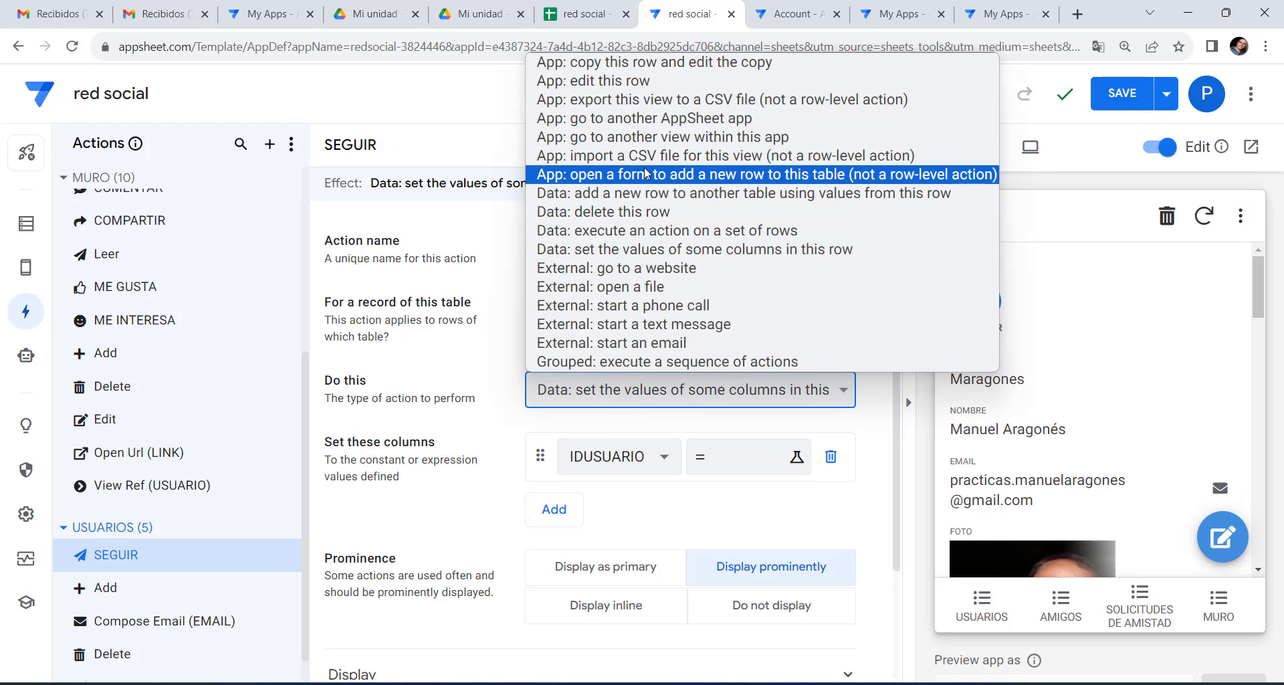
pyautogui.click(657, 195)
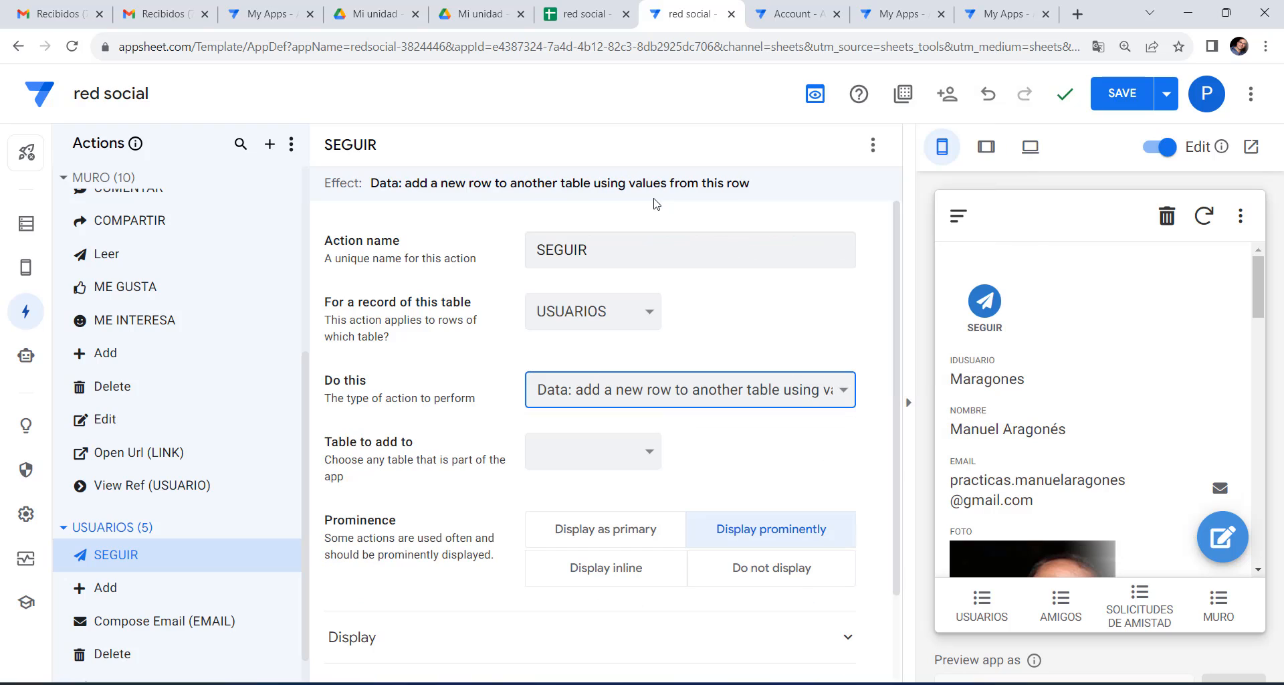
pyautogui.click(623, 447)
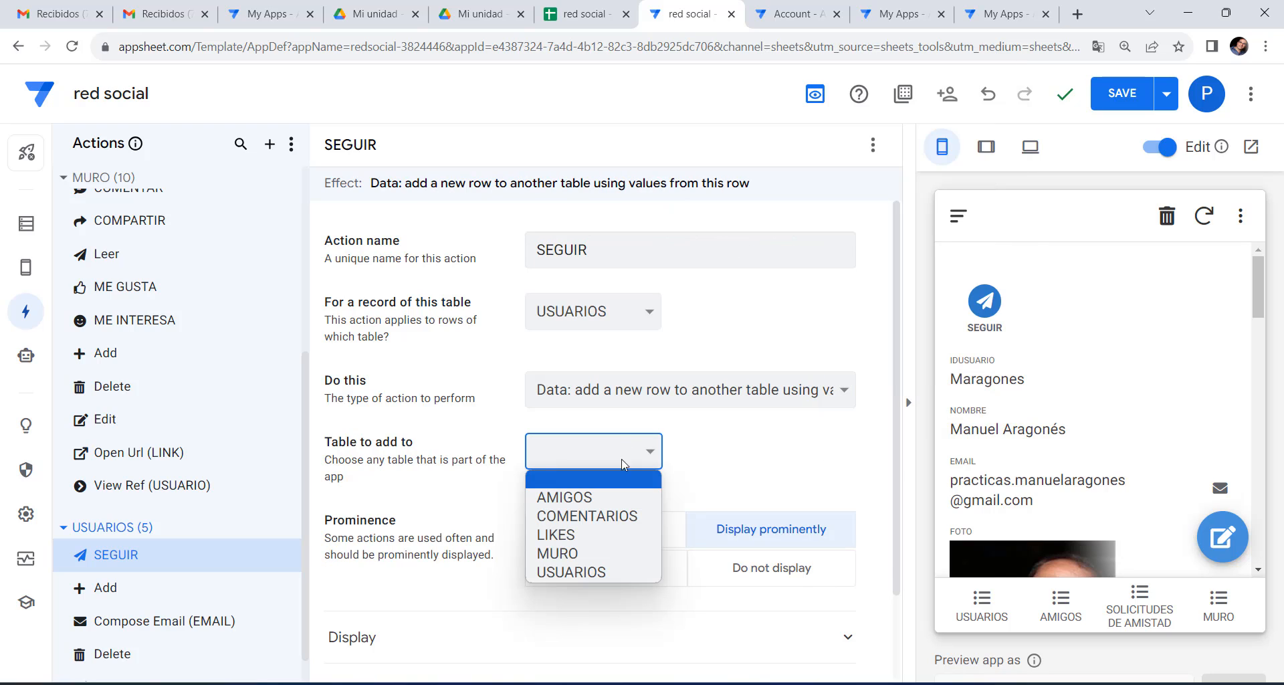
pyautogui.click(616, 497)
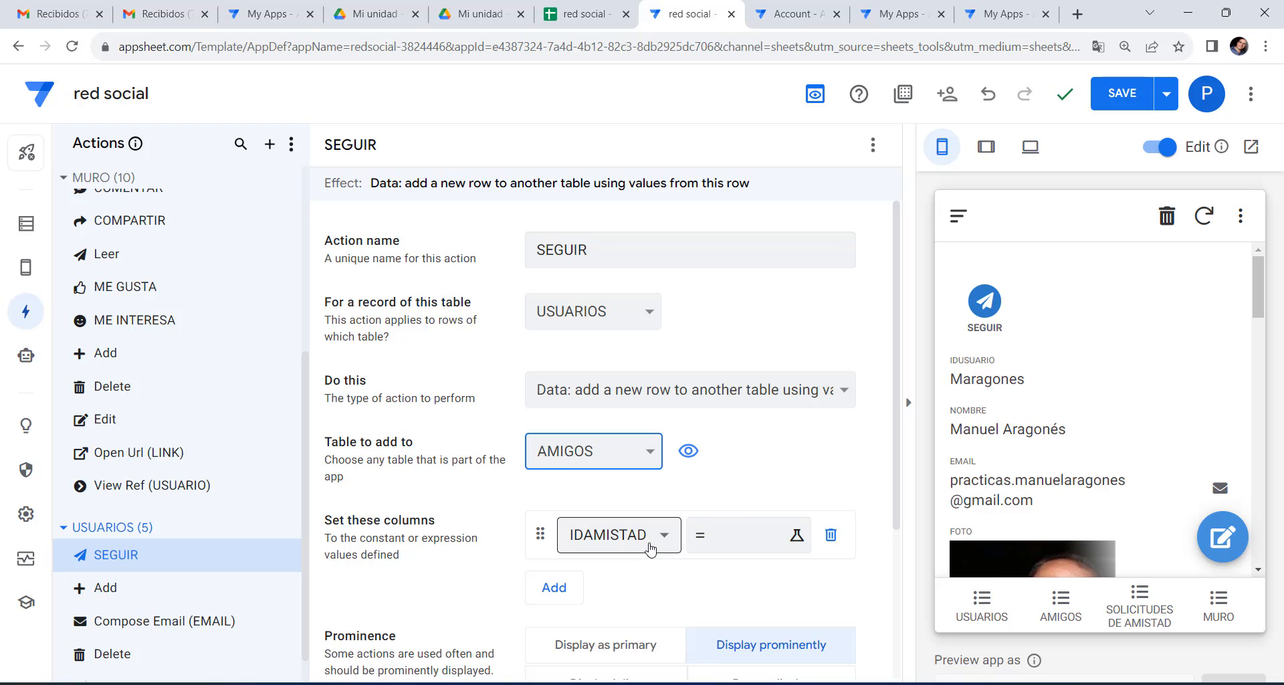
pyautogui.click(650, 550)
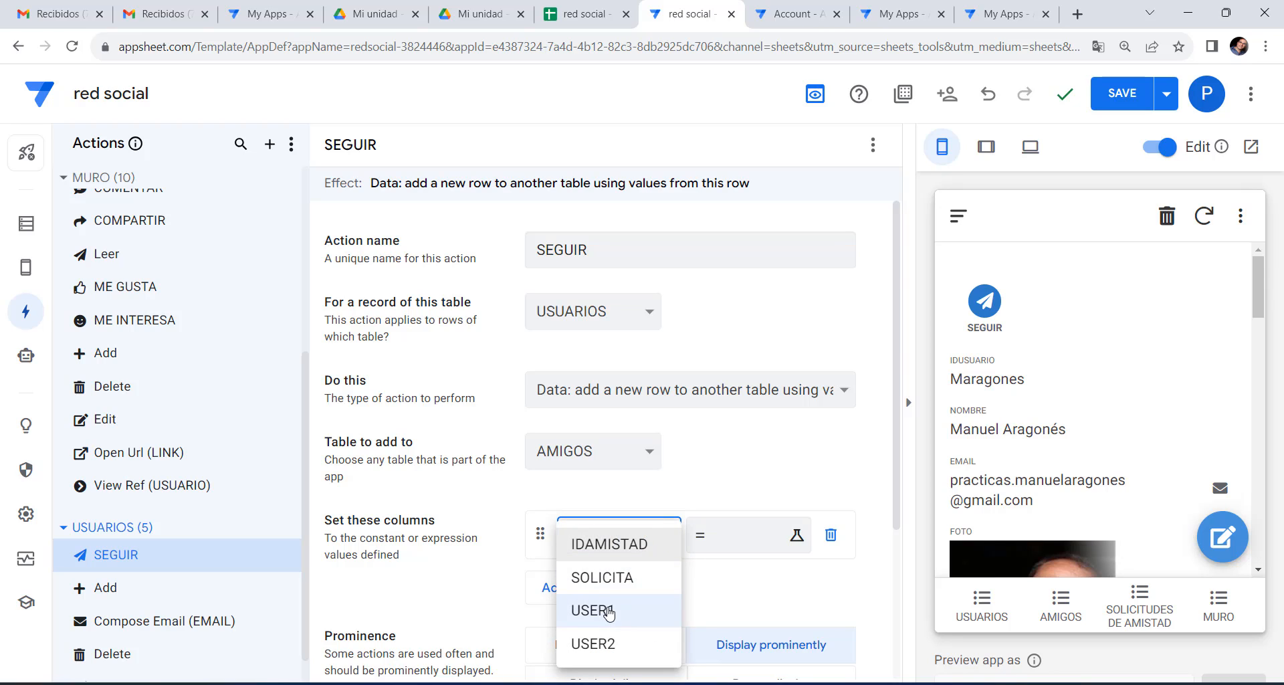
pyautogui.click(608, 611)
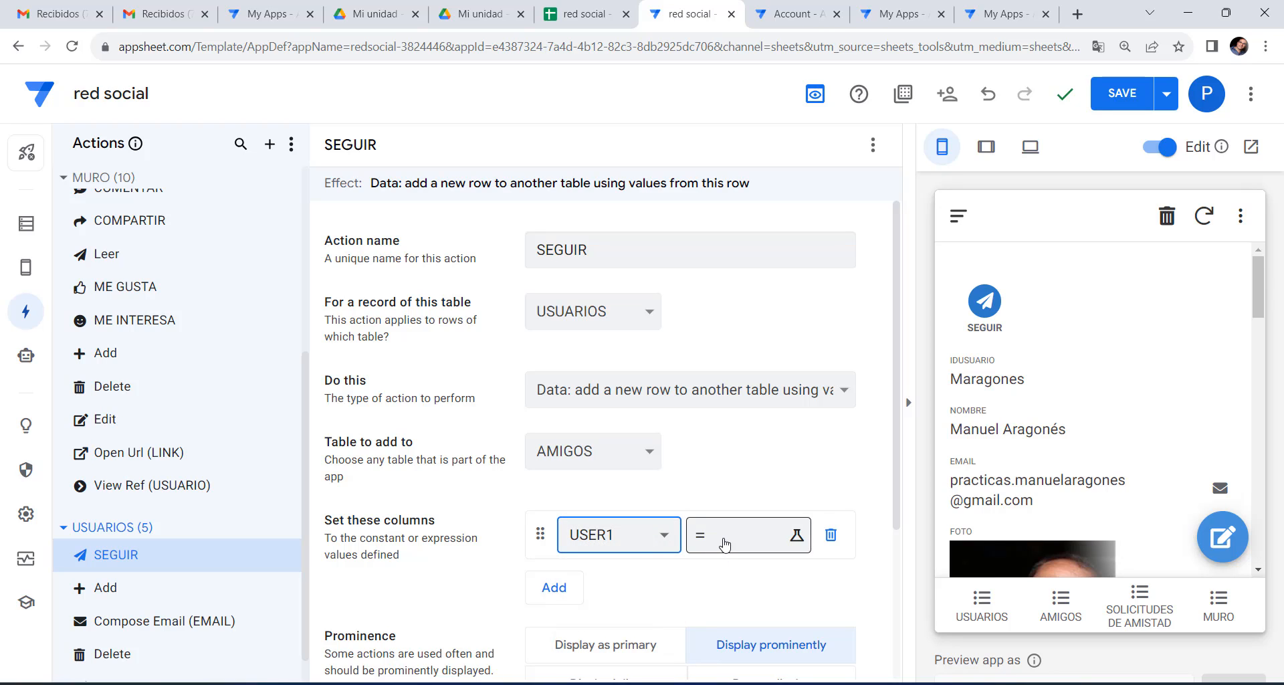
pyautogui.click(724, 543)
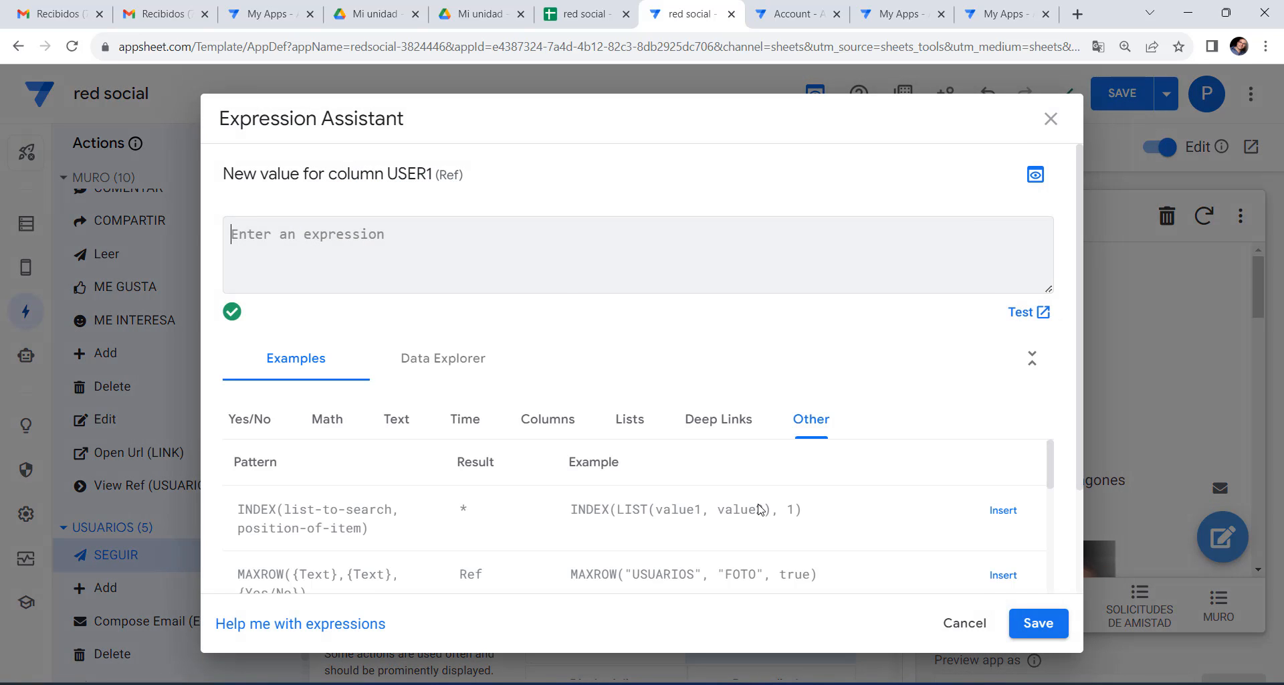
# Set USER1's value to [IDUSUARIO] and show the USUARIOS list in the preview.
pyautogui.write('[ID')
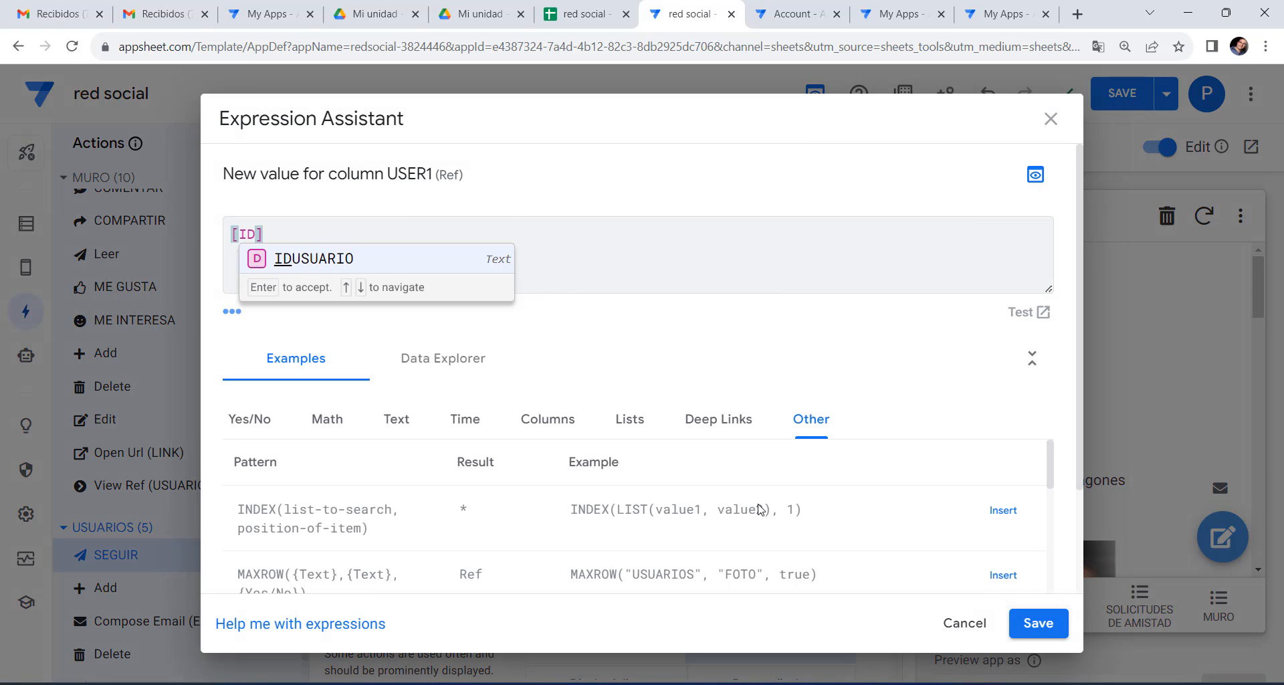
pyautogui.press('Return')
pyautogui.click(1038, 623)
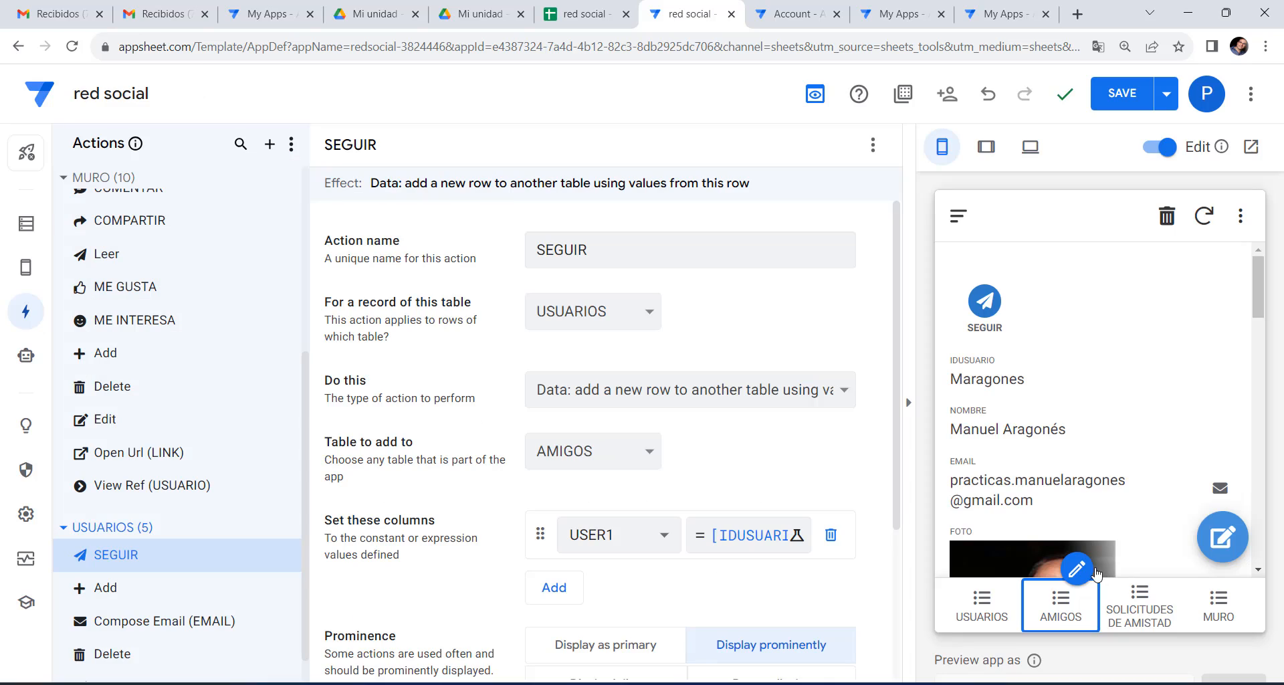
pyautogui.click(1003, 595)
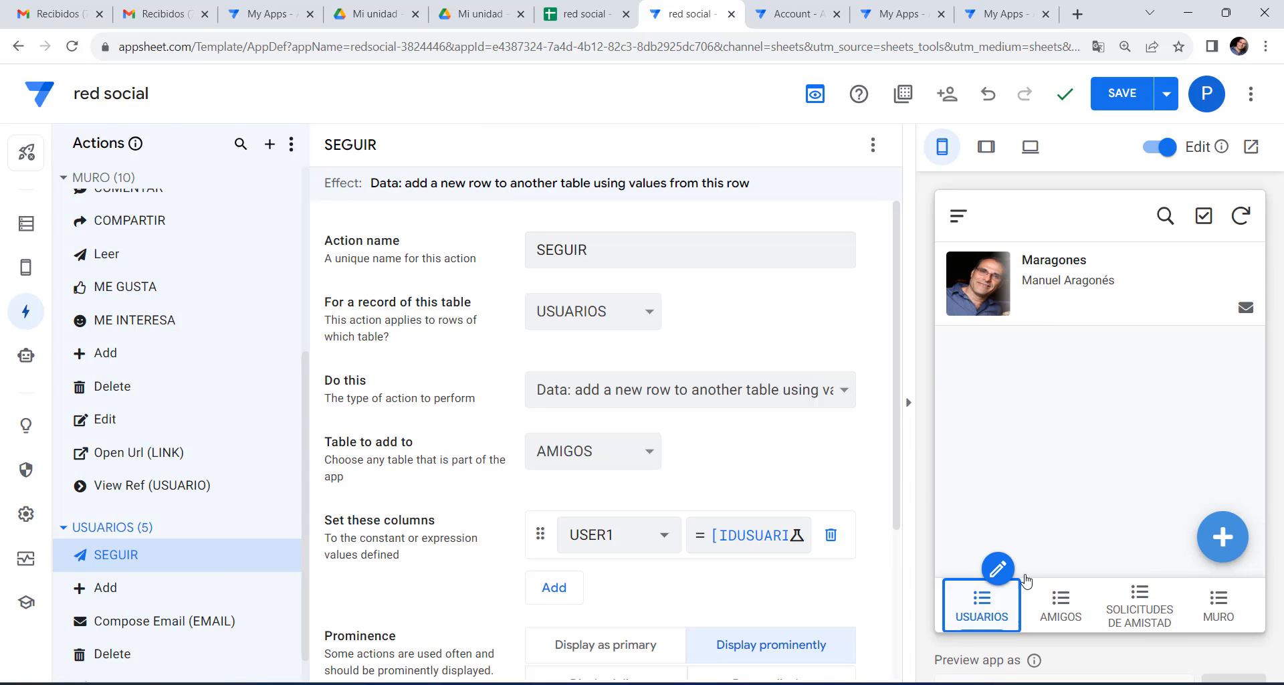
pyautogui.moveTo(964, 683)
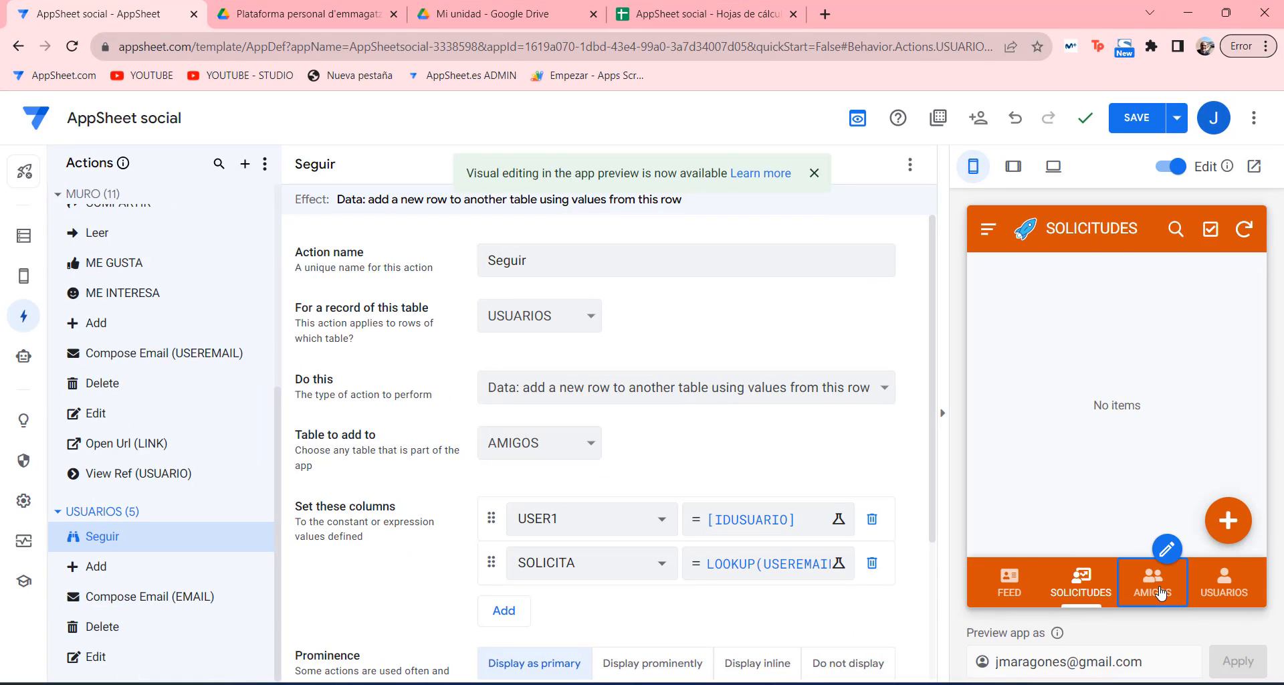
pyautogui.click(1224, 582)
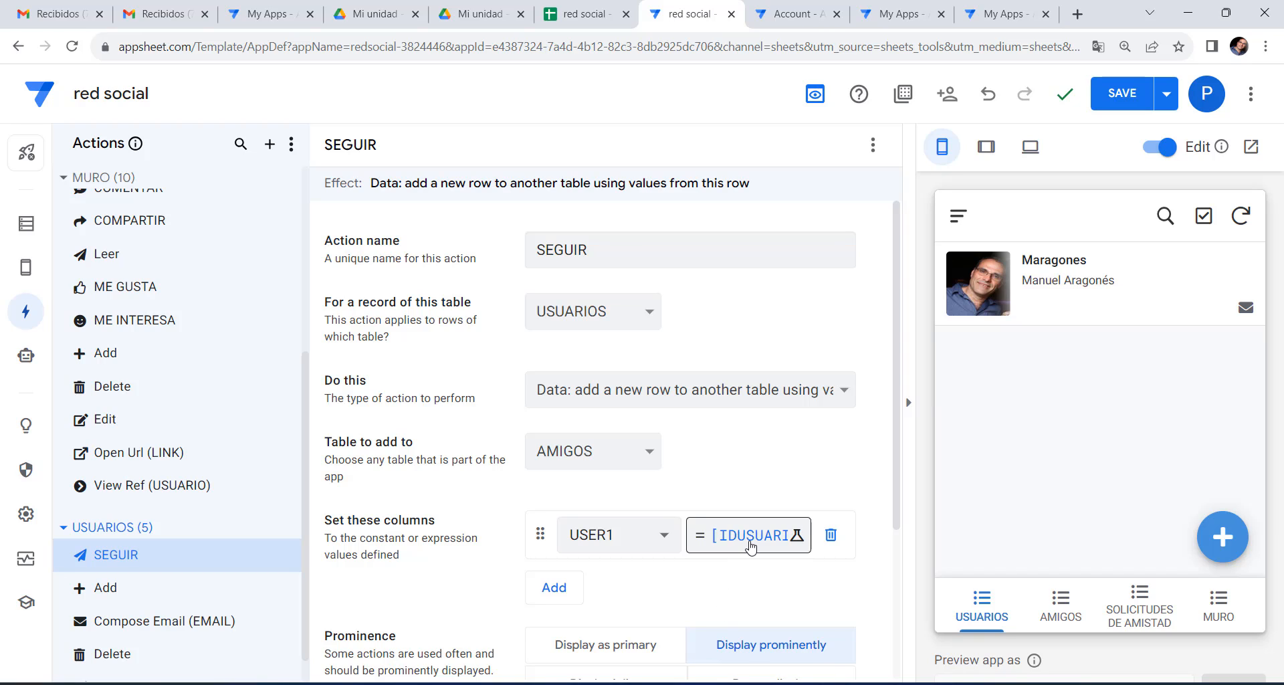
# Set SOLICITA to LOOKUP(USEREMAIL(),"USUARIOS","EMAIL","IDUSUARIO") and save the app.
pyautogui.click(554, 589)
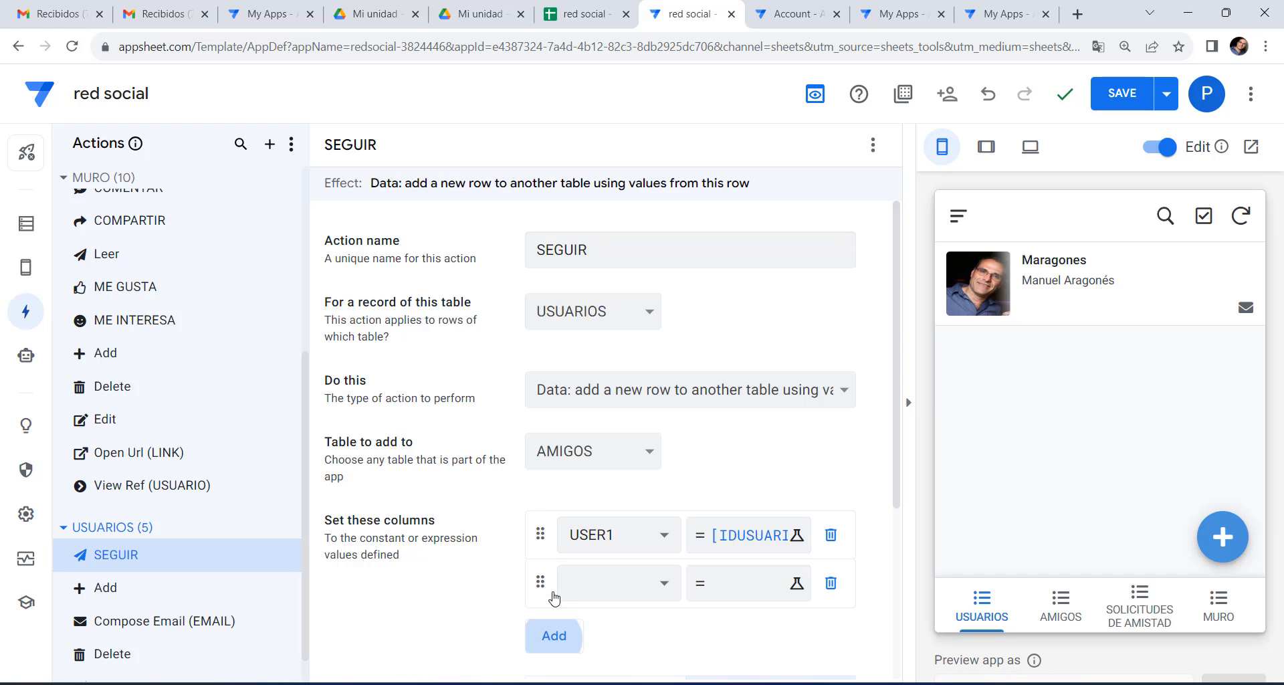
pyautogui.click(588, 581)
pyautogui.click(590, 582)
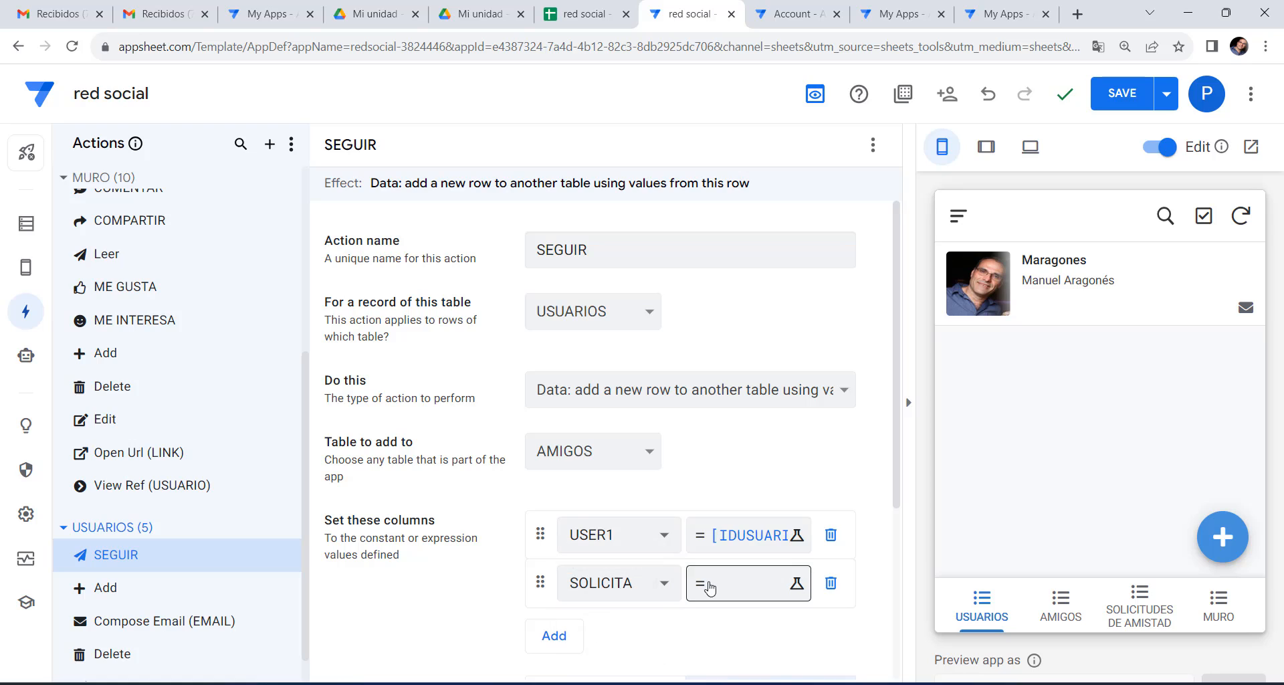
pyautogui.click(709, 585)
pyautogui.rightClick(328, 242)
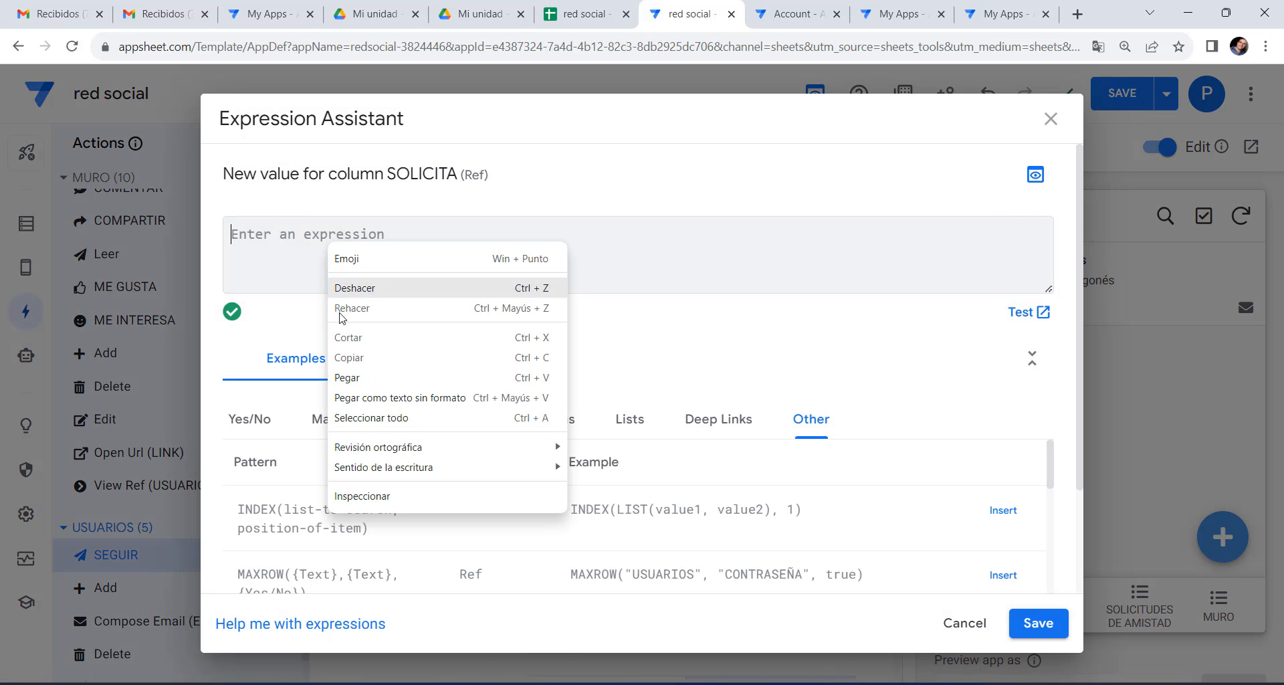
pyautogui.click(351, 376)
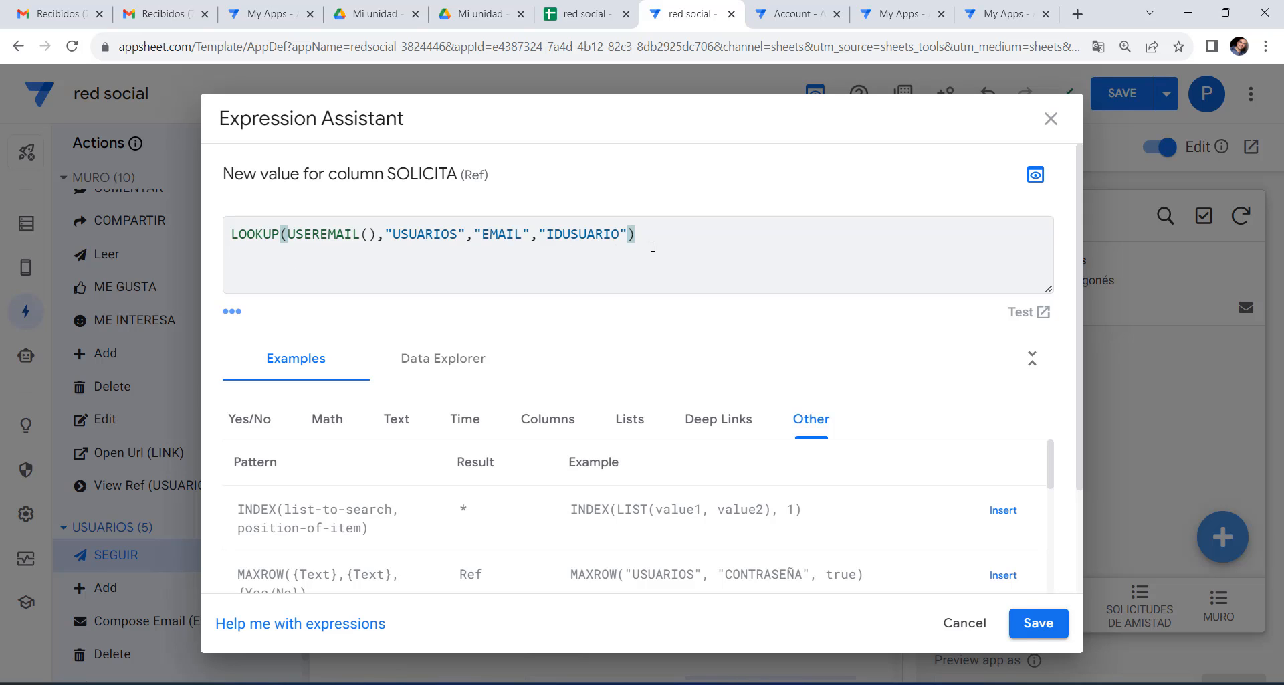
pyautogui.doubleClick(301, 233)
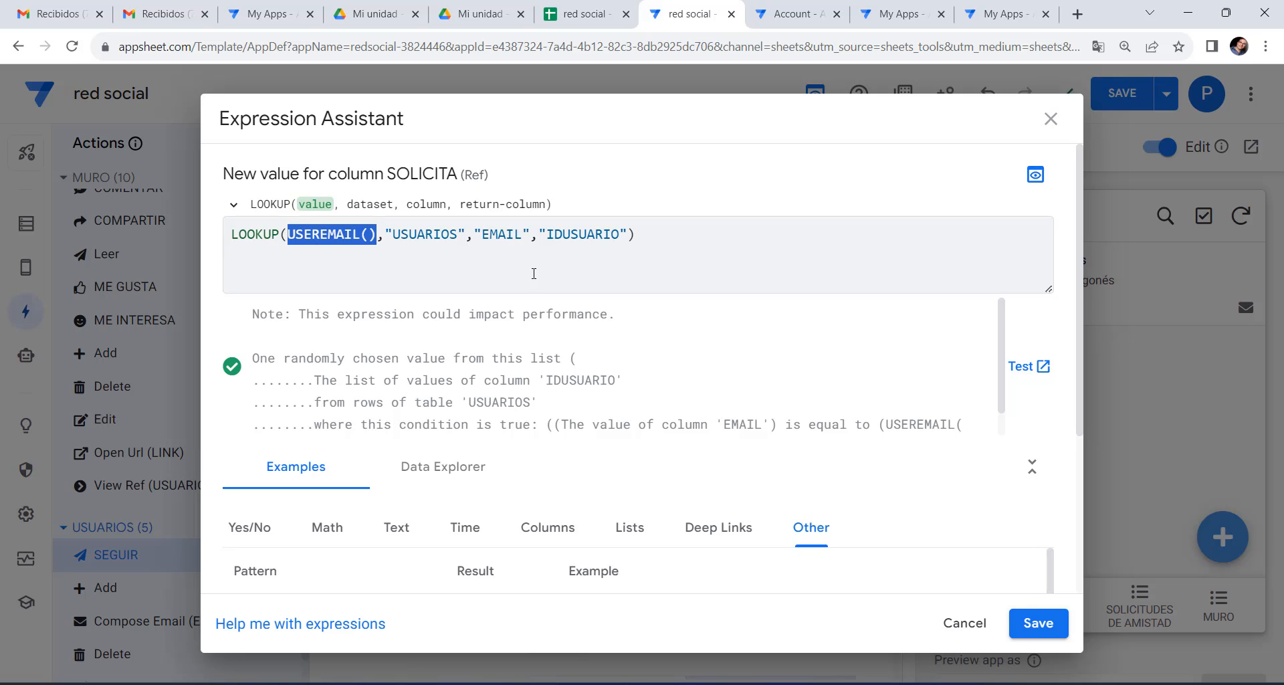
pyautogui.click(1038, 622)
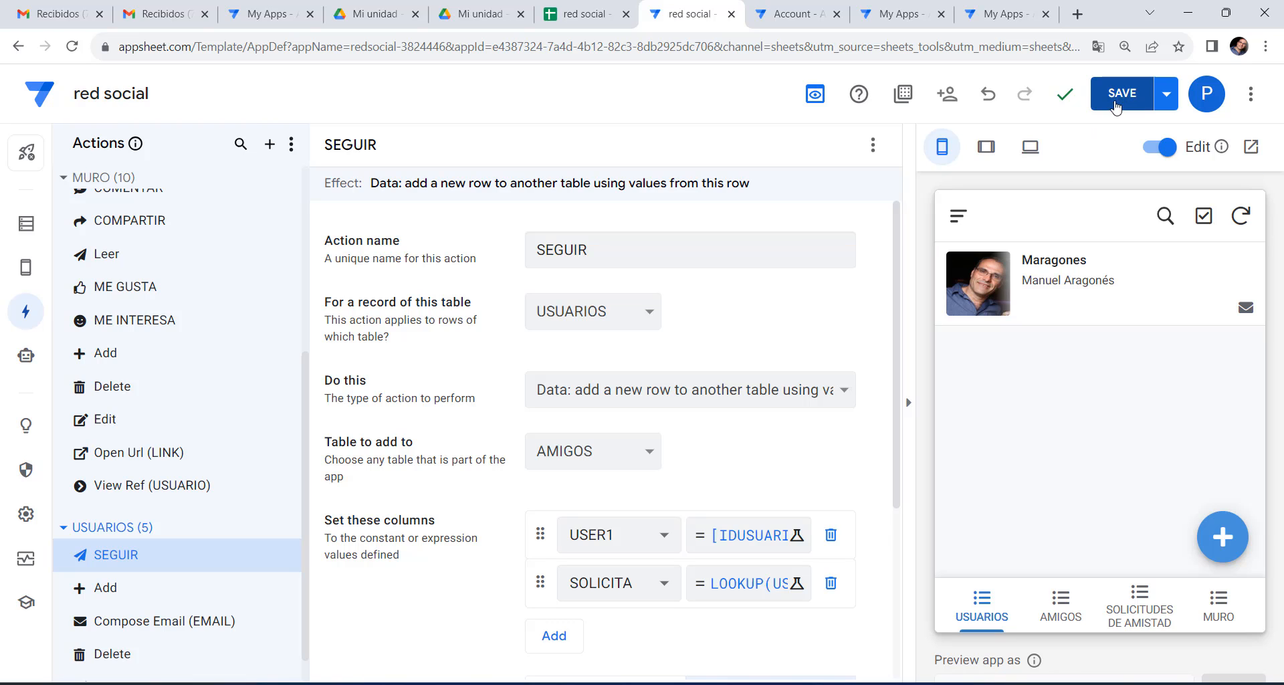
pyautogui.click(1122, 93)
pyautogui.scroll(5, 211, 328)
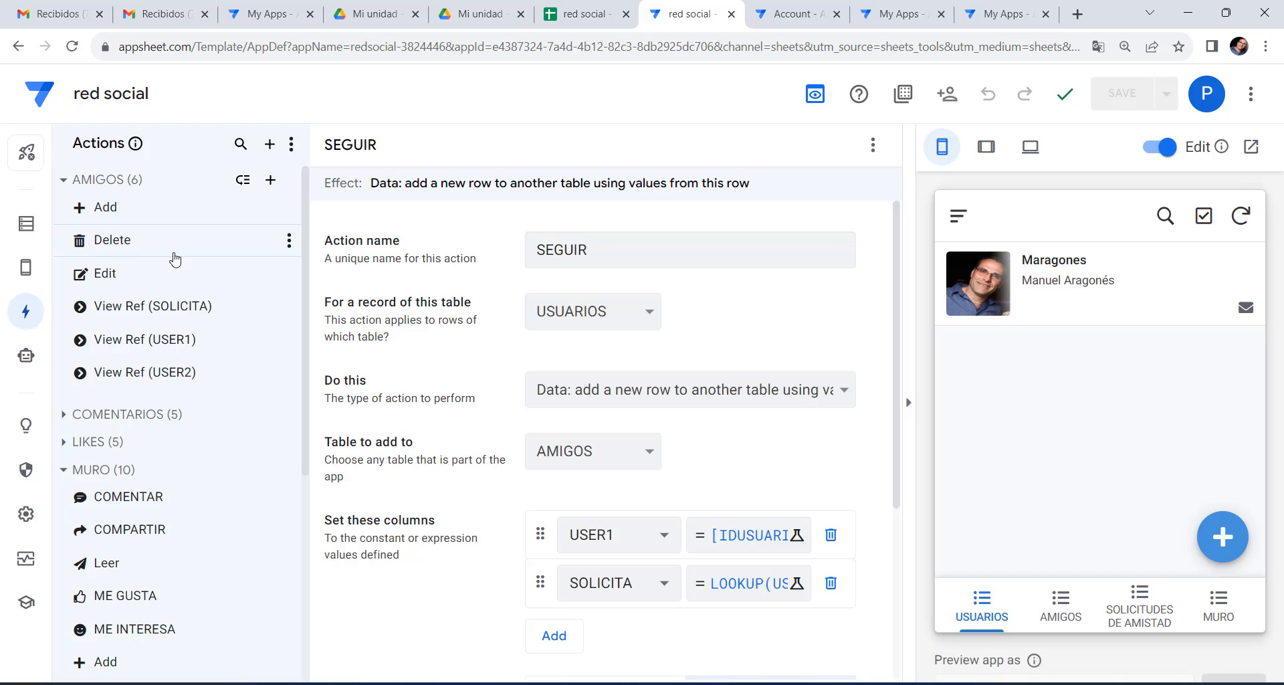
# Create a new slice of the AMIGOS table named MIS AMIGOS.
pyautogui.click(27, 223)
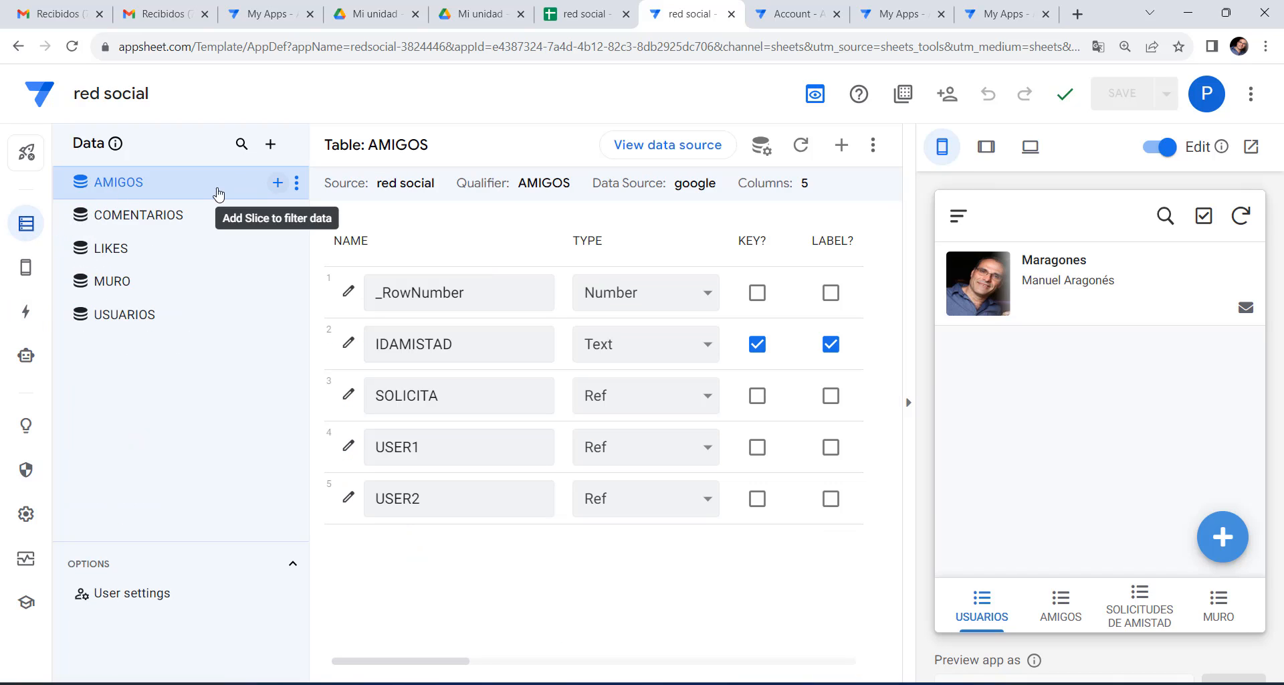
pyautogui.click(279, 182)
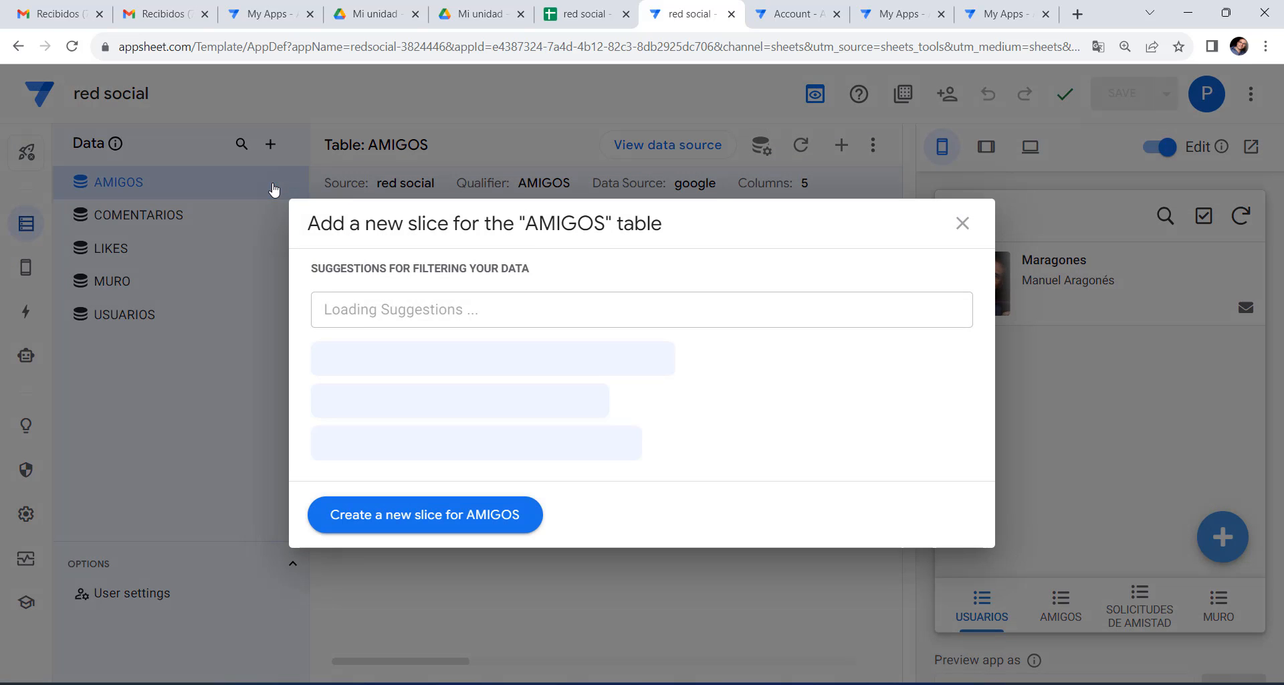
pyautogui.click(419, 520)
pyautogui.moveTo(668, 218); pyautogui.dragTo(426, 224)
pyautogui.write('MIS AMIGOS')
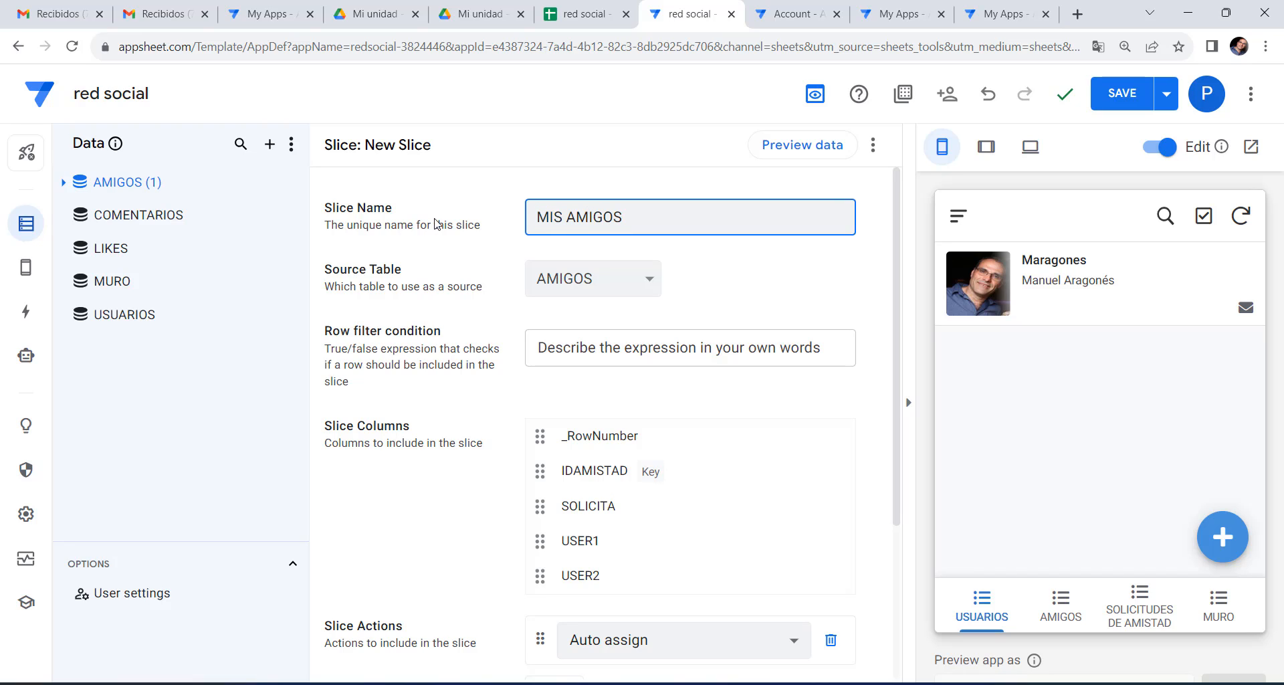
pyautogui.click(578, 293)
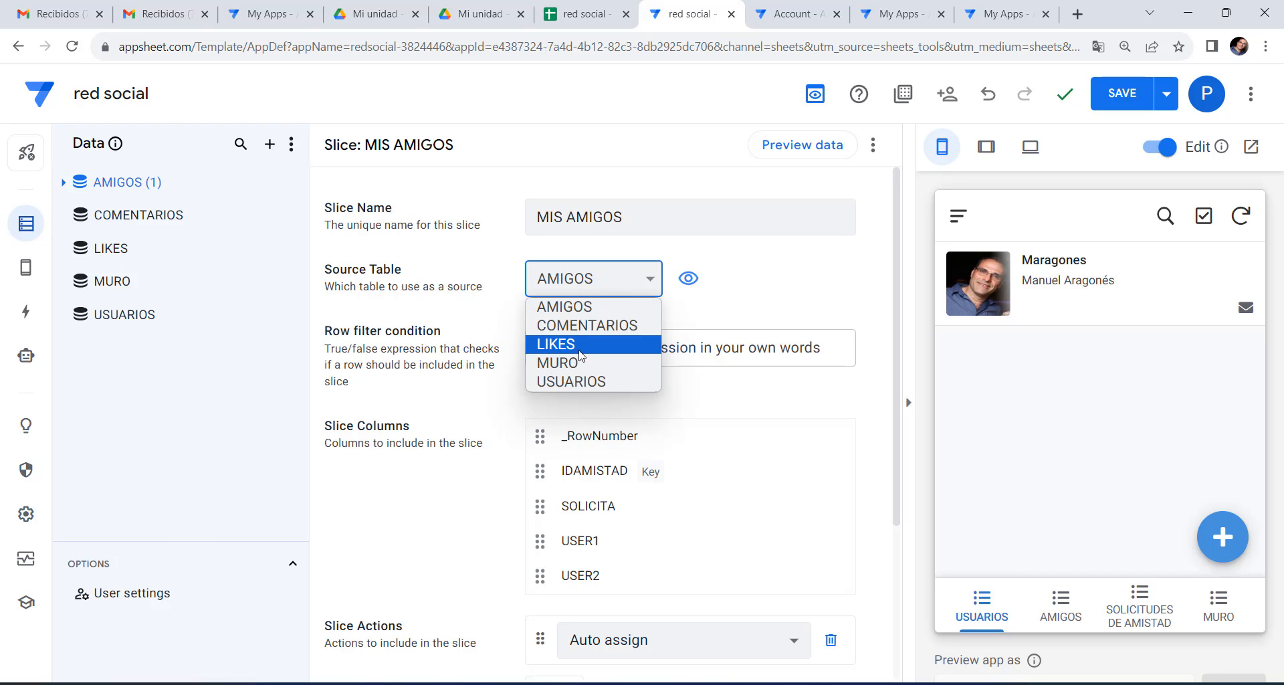
pyautogui.click(759, 276)
# Set the MIS AMIGOS row filter to and([USER1].[EMAIL]=USEREMAIL(),ISNOTBLANK([USER2])).
pyautogui.click(756, 347)
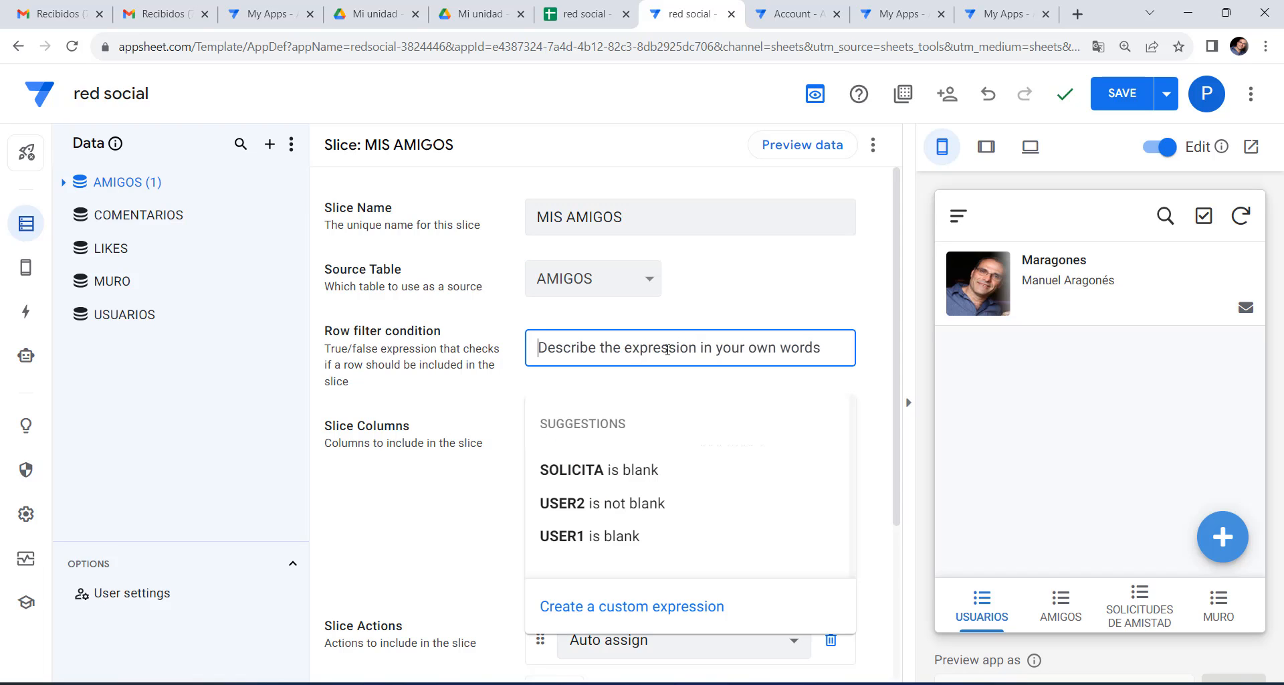
pyautogui.click(619, 609)
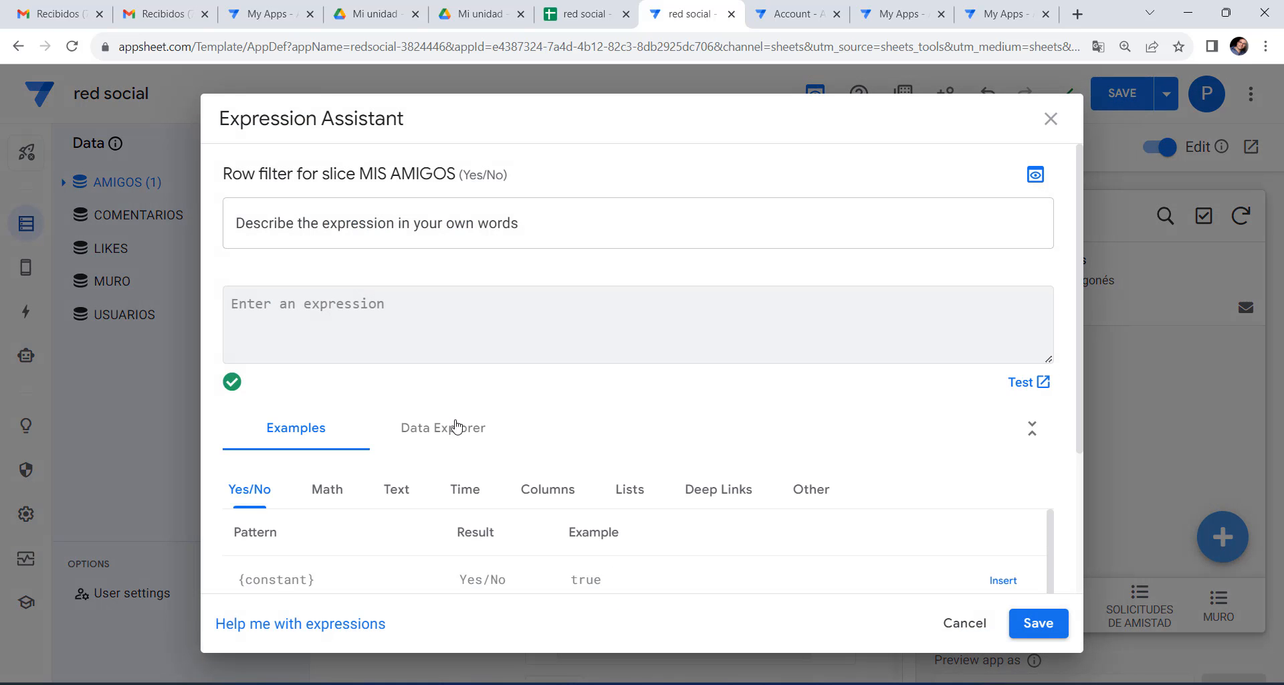
pyautogui.write('and([USER1].[EMAIL]=USEREMAIL(),ISNOTBLANK([USER2]))')
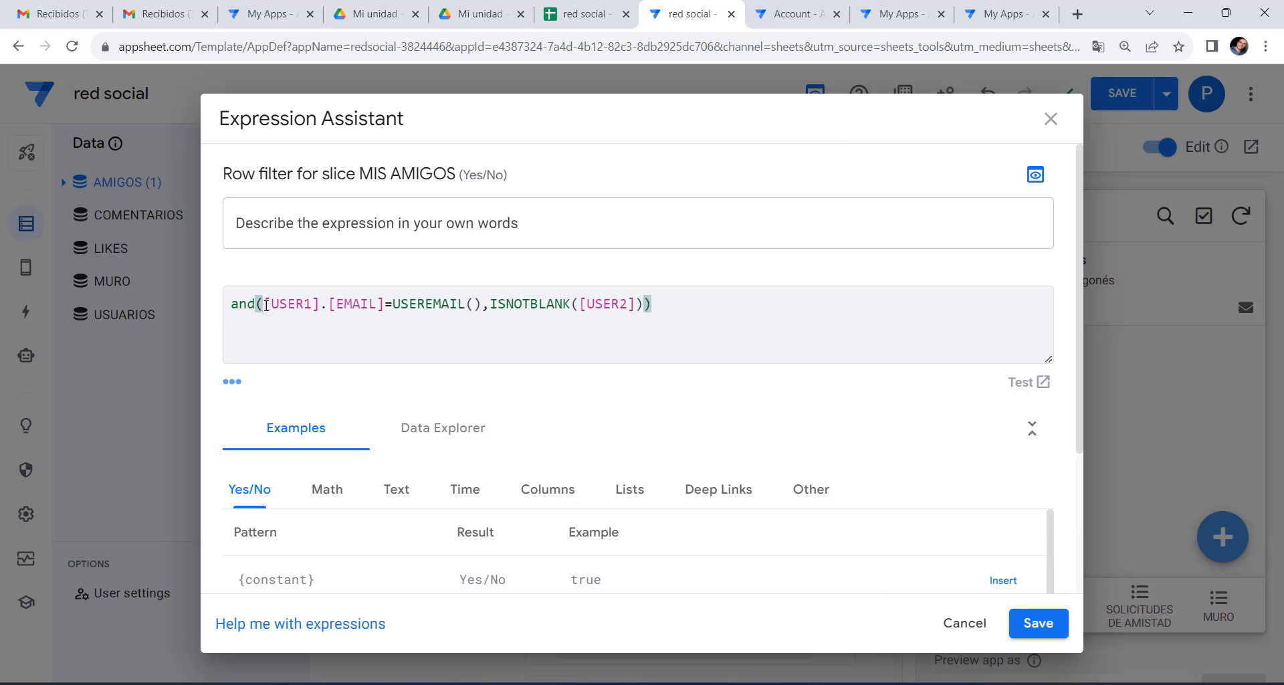
pyautogui.moveTo(261, 302); pyautogui.dragTo(386, 310)
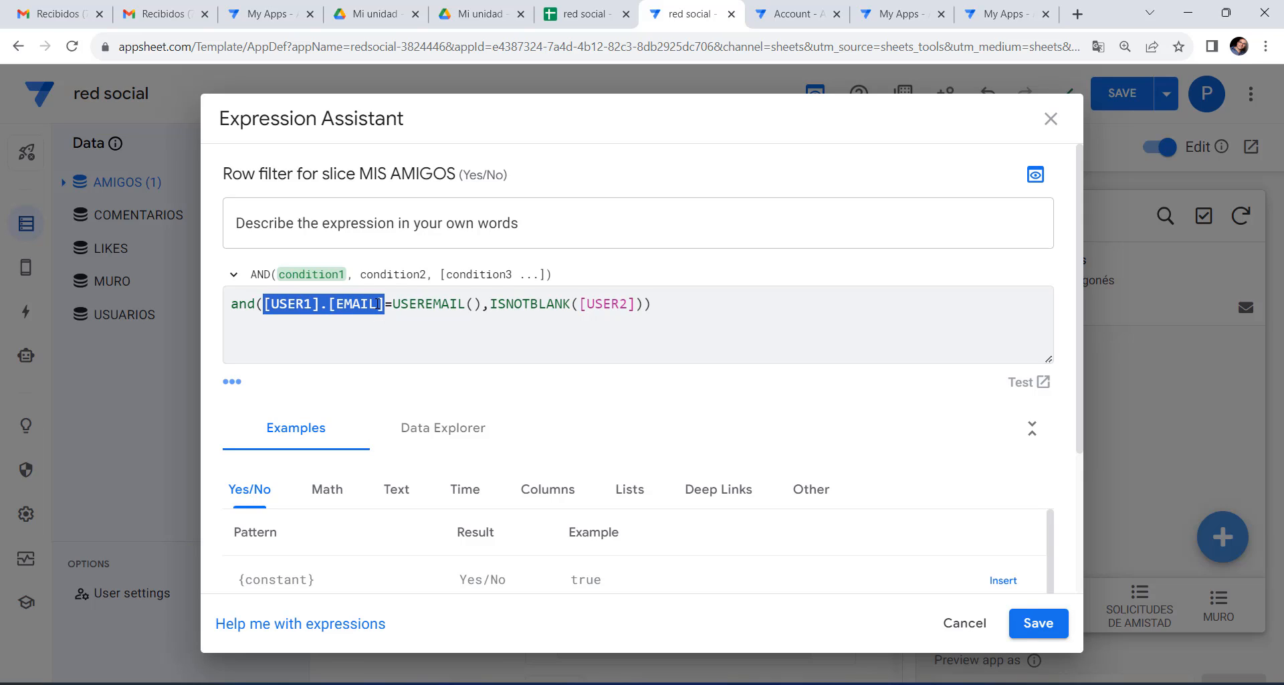
pyautogui.moveTo(392, 304); pyautogui.dragTo(484, 303)
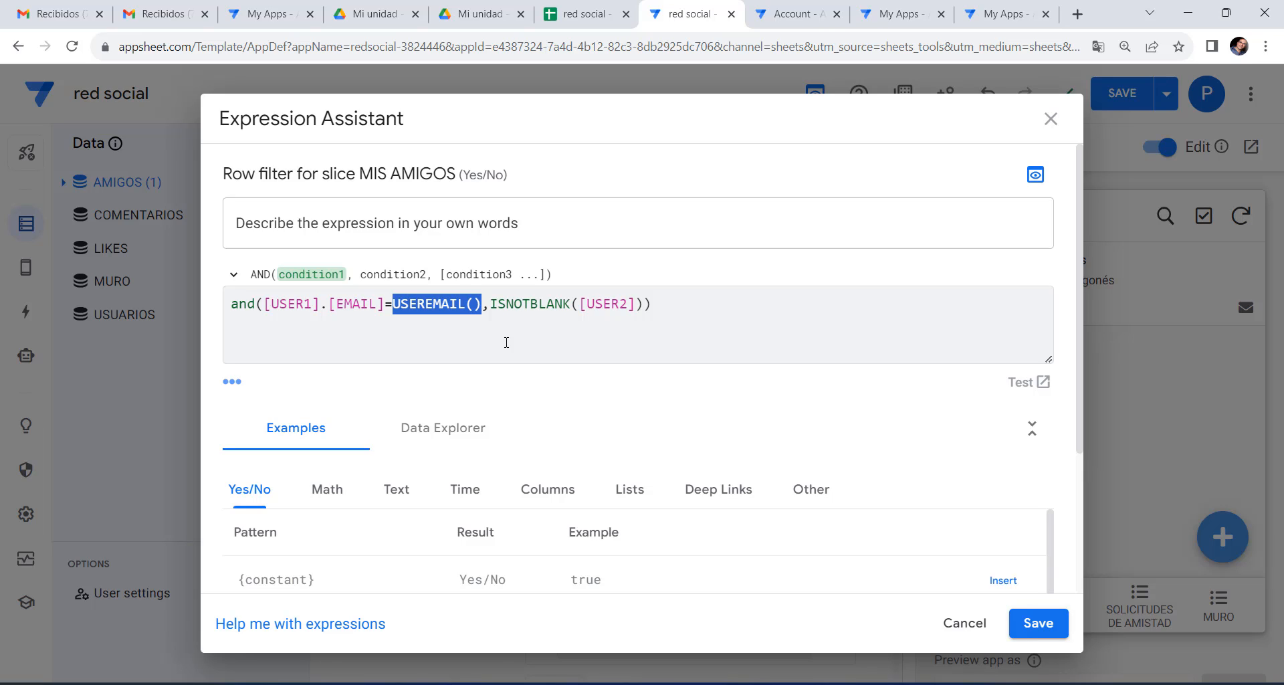
pyautogui.moveTo(490, 304); pyautogui.dragTo(668, 307)
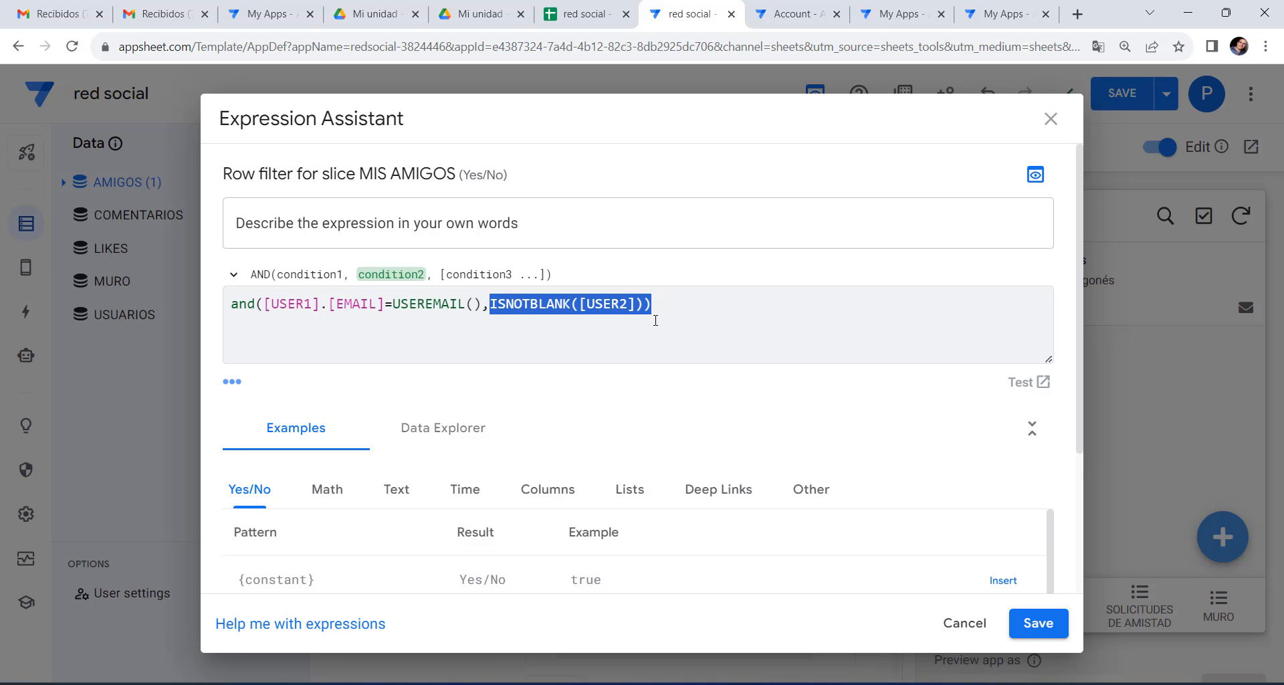
pyautogui.click(1038, 635)
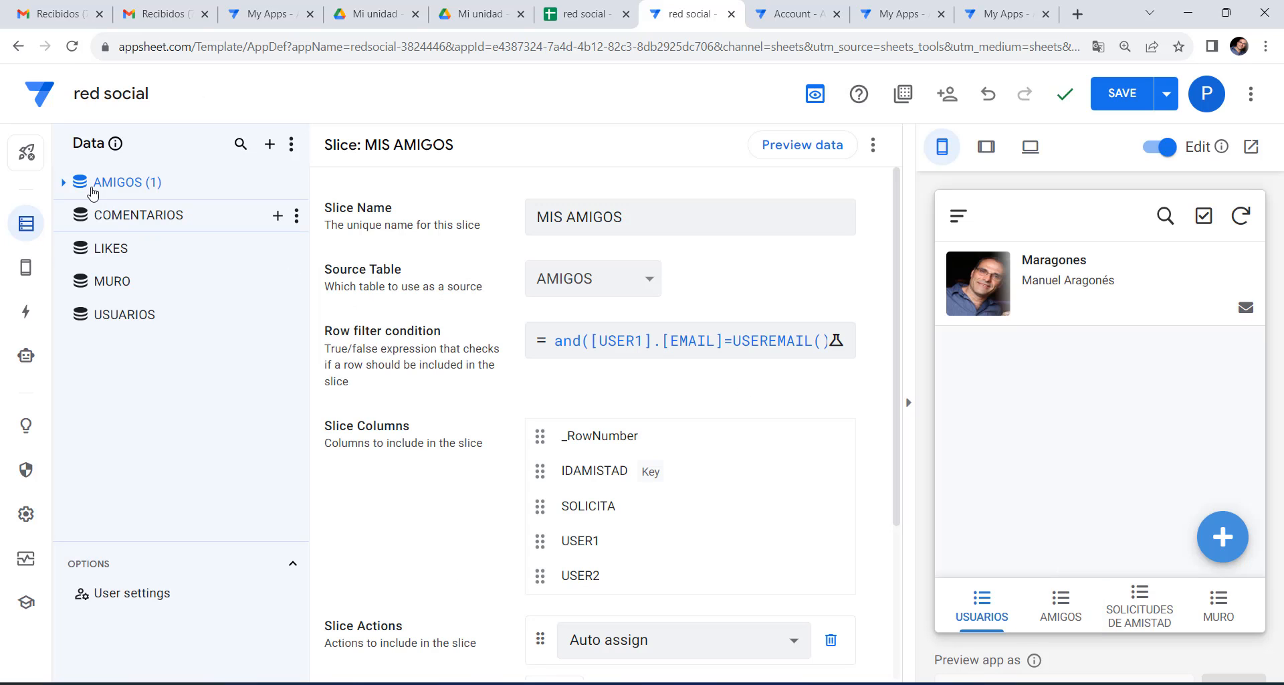
pyautogui.click(64, 184)
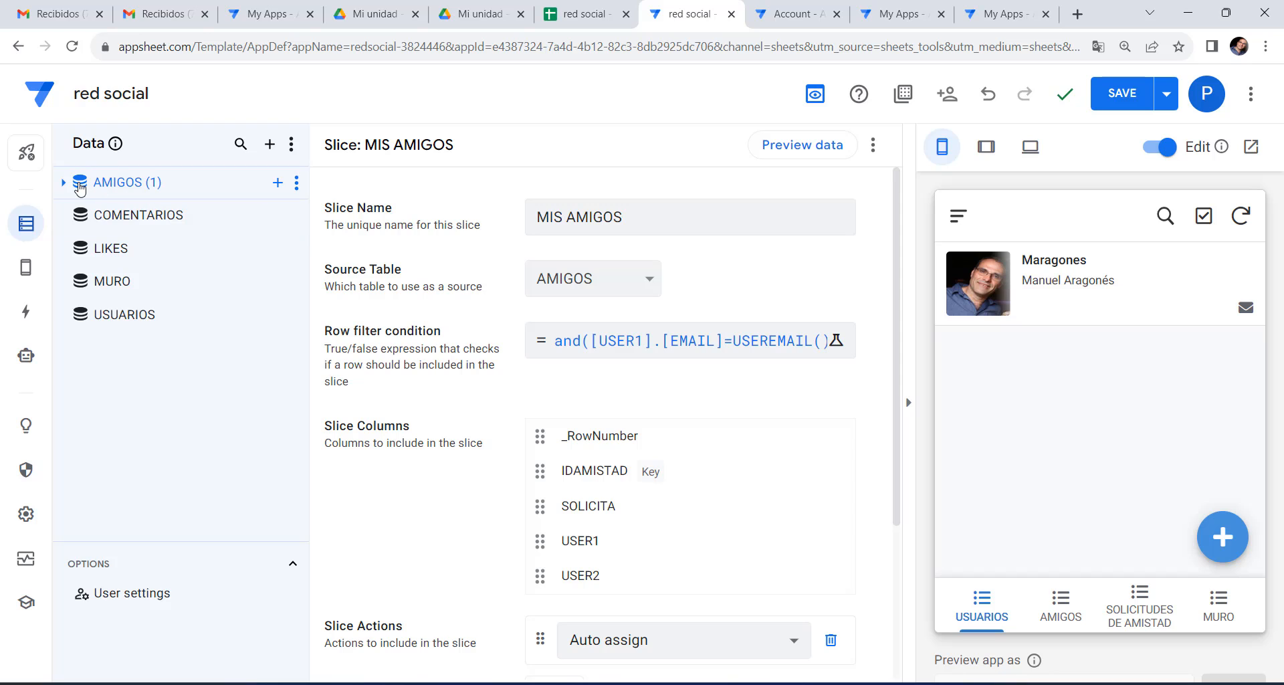
pyautogui.click(64, 187)
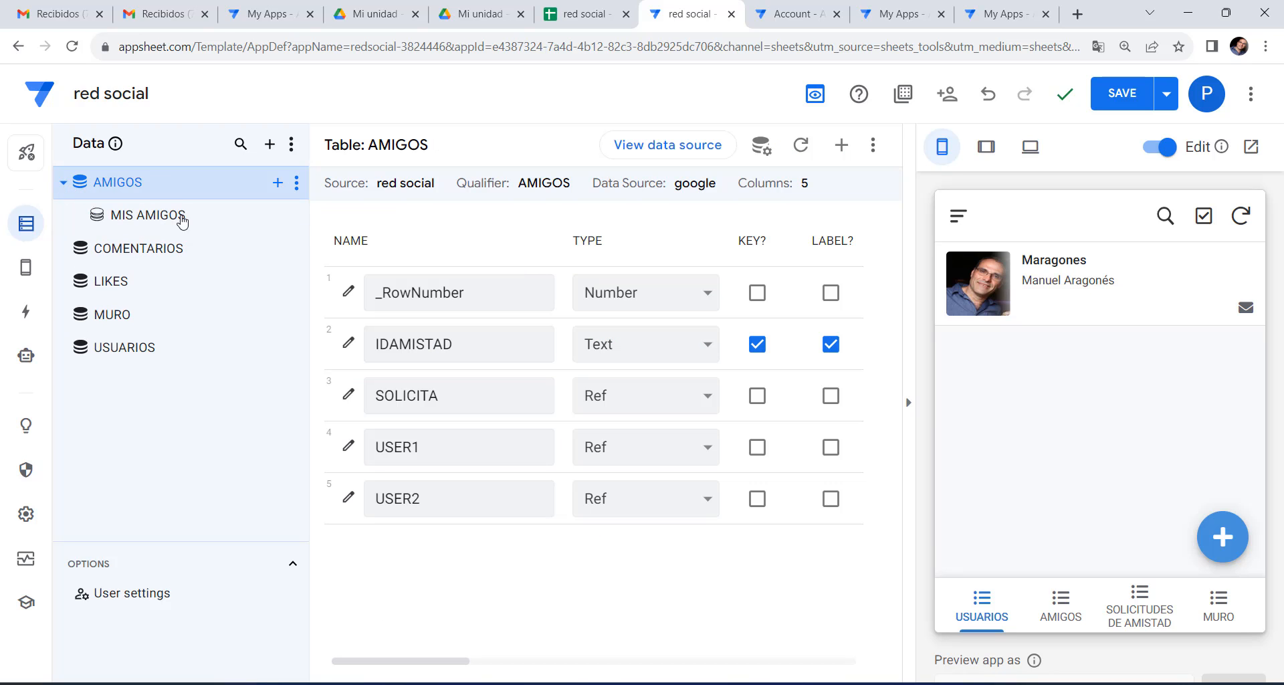
# Create another AMIGOS slice named SOLICITUDES.
pyautogui.click(277, 182)
pyautogui.click(498, 515)
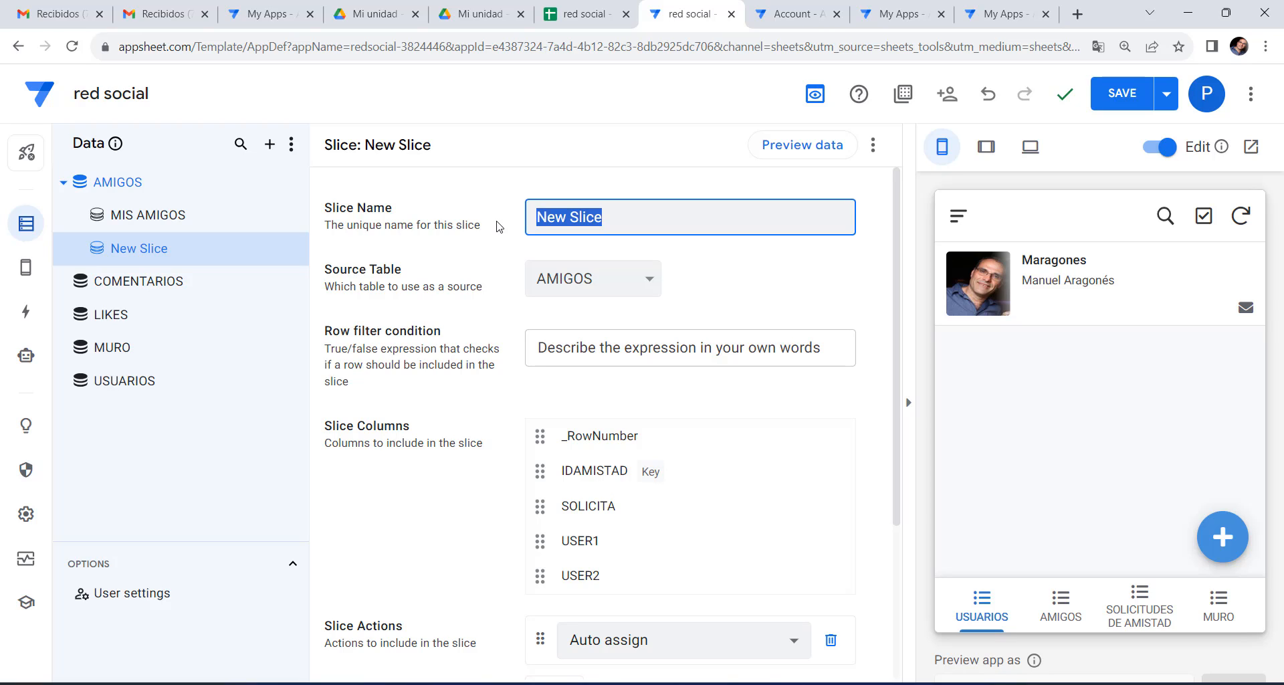
pyautogui.write('SOLICITUDES')
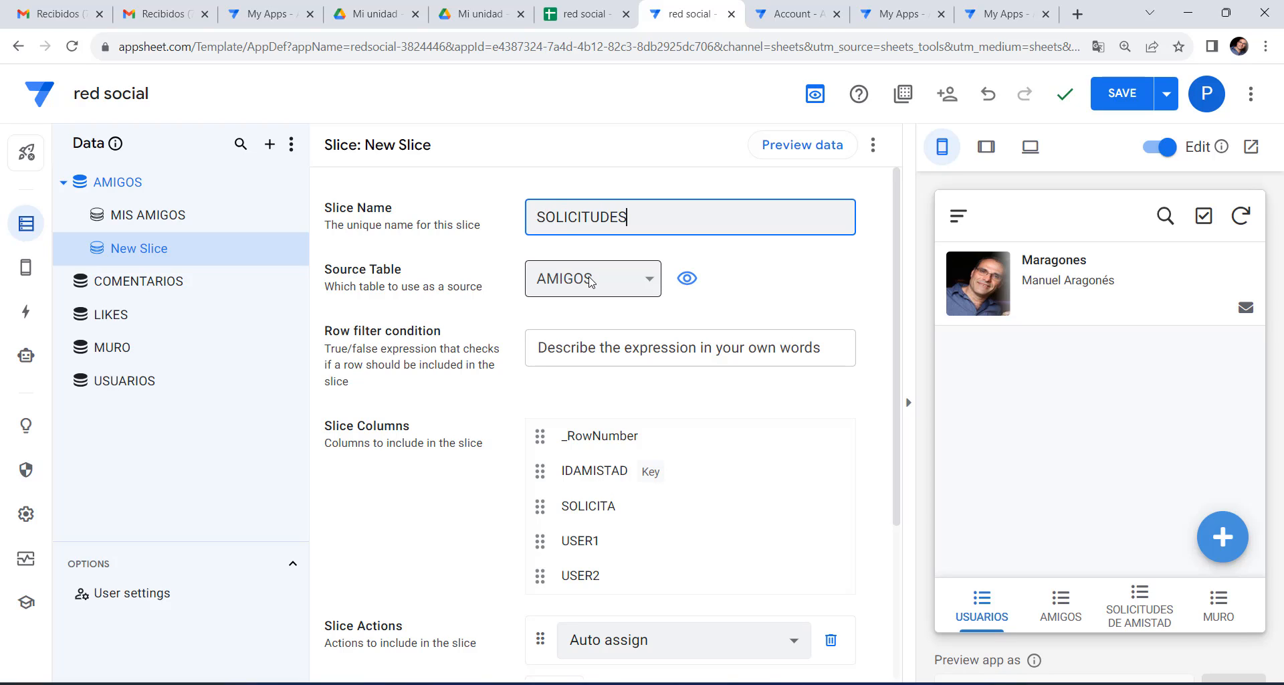
pyautogui.click(612, 348)
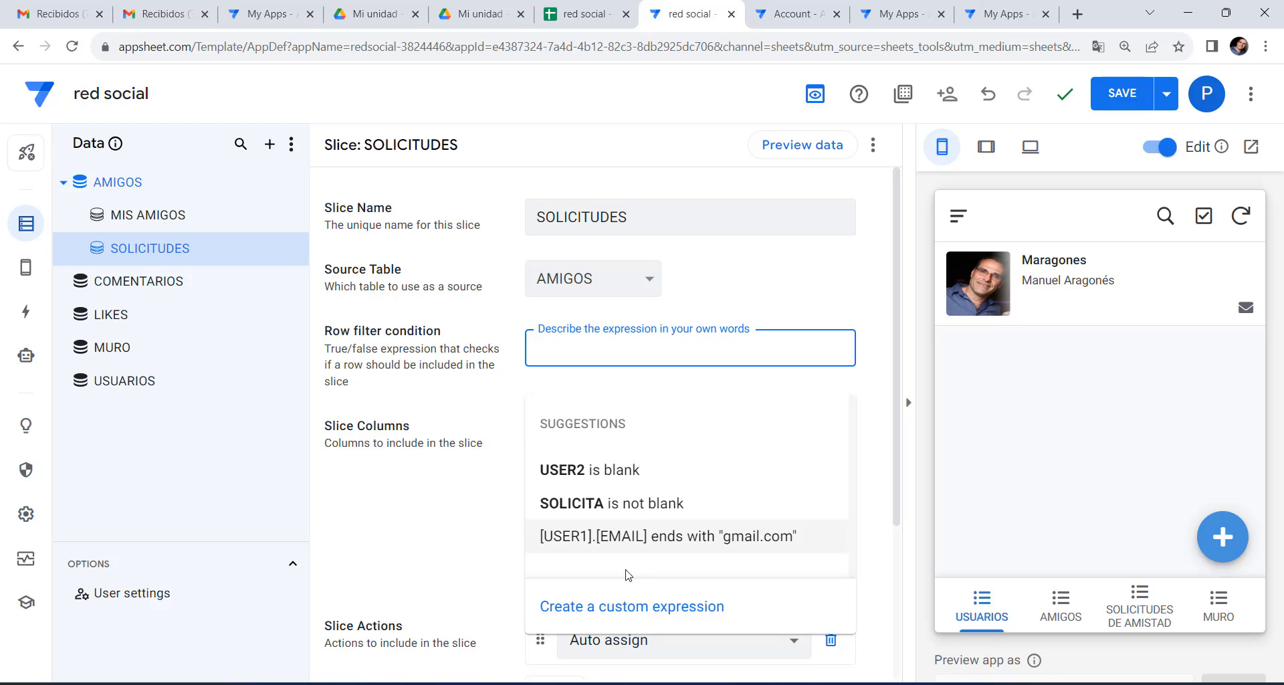
# Set the SOLICITUDES row filter to and([USER1].[EMAIL]=USEREMAIL(),ISBLANK([USER2])).
pyautogui.click(648, 607)
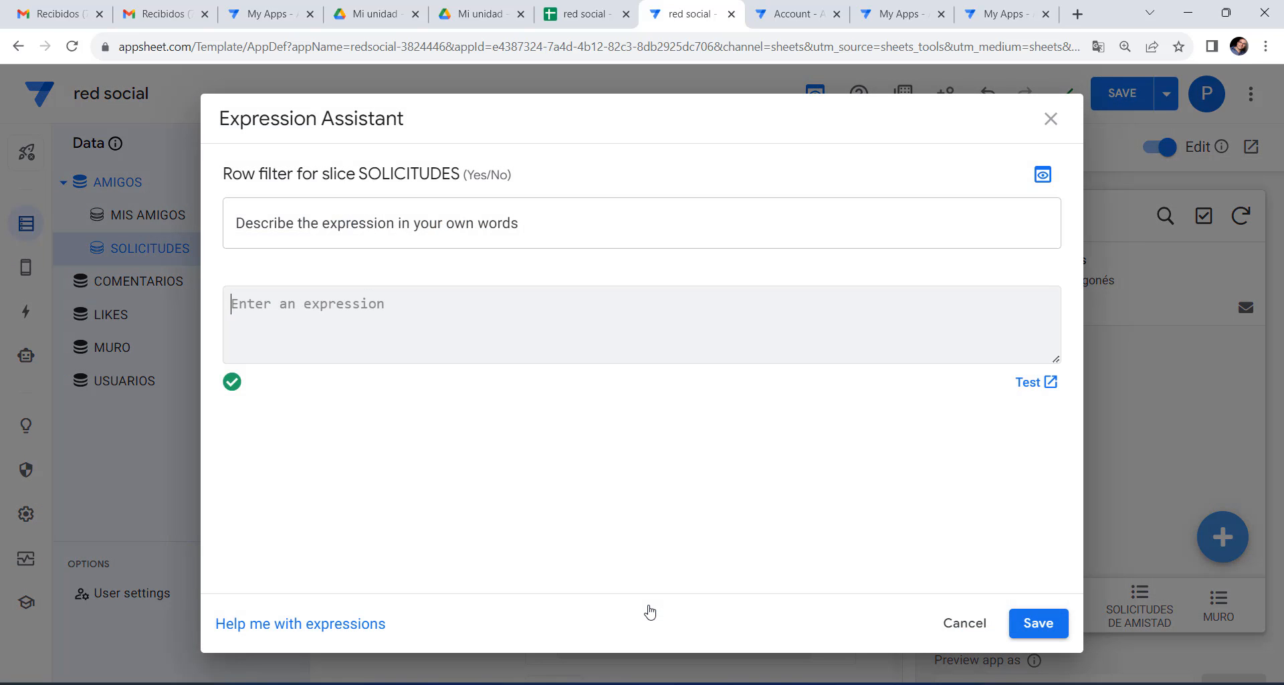
pyautogui.rightClick(353, 307)
pyautogui.click(379, 441)
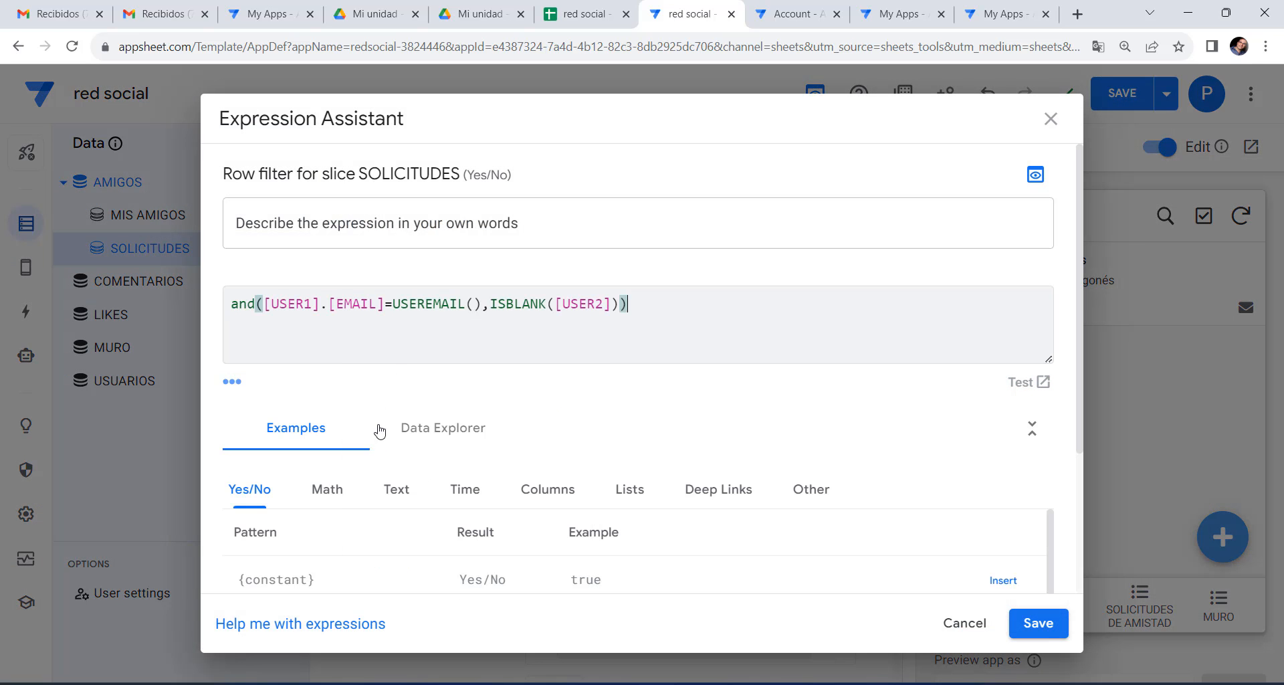
pyautogui.moveTo(266, 307)
pyautogui.mouseDown()
pyautogui.moveTo(496, 307)
pyautogui.moveTo(482, 311)
pyautogui.mouseUp()
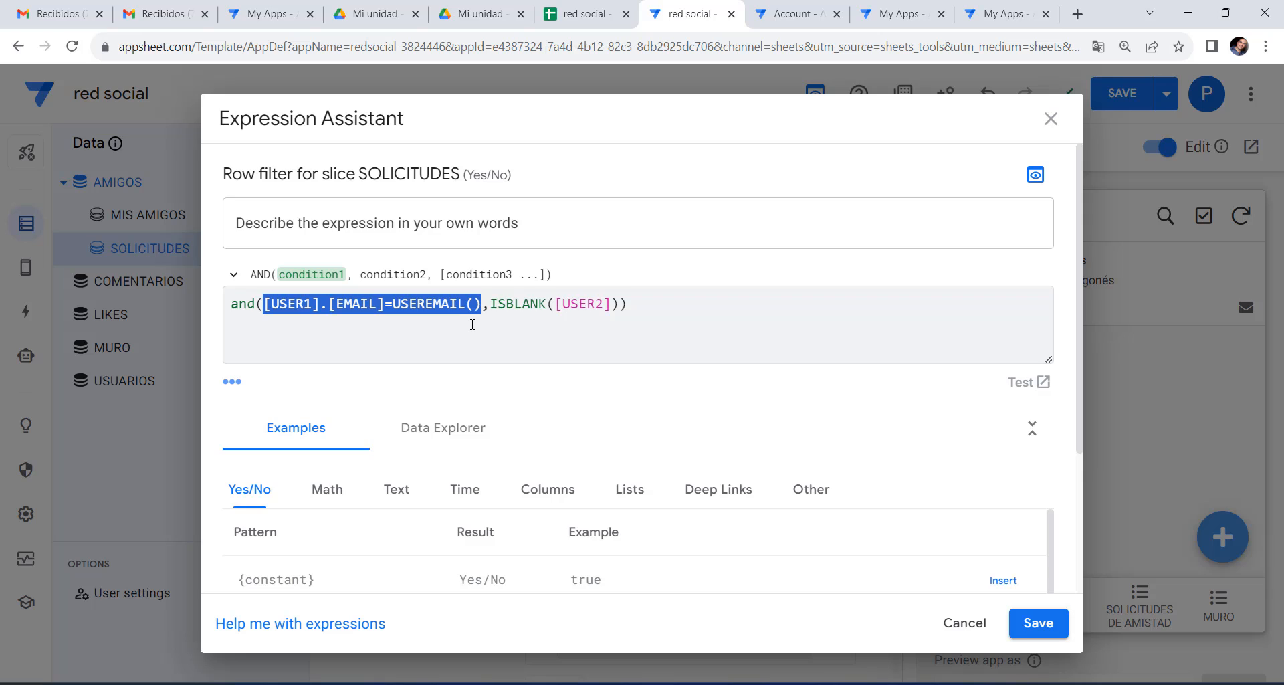
pyautogui.moveTo(490, 302); pyautogui.dragTo(618, 308)
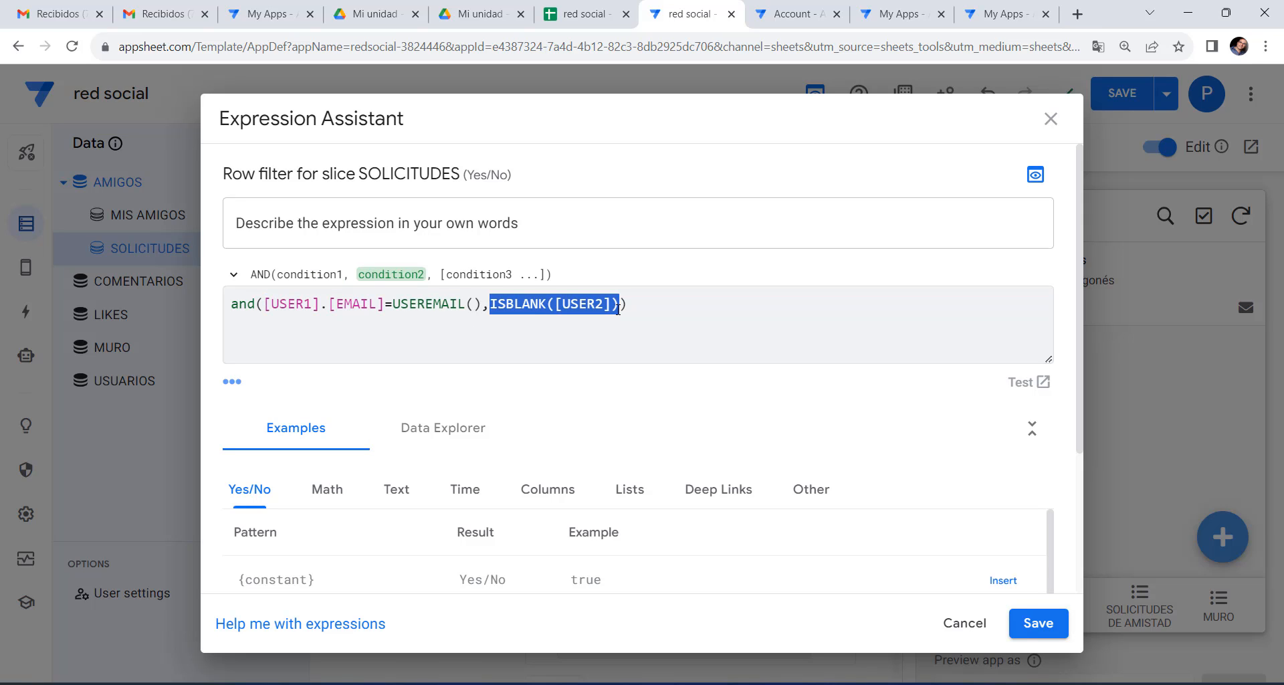
pyautogui.click(1033, 634)
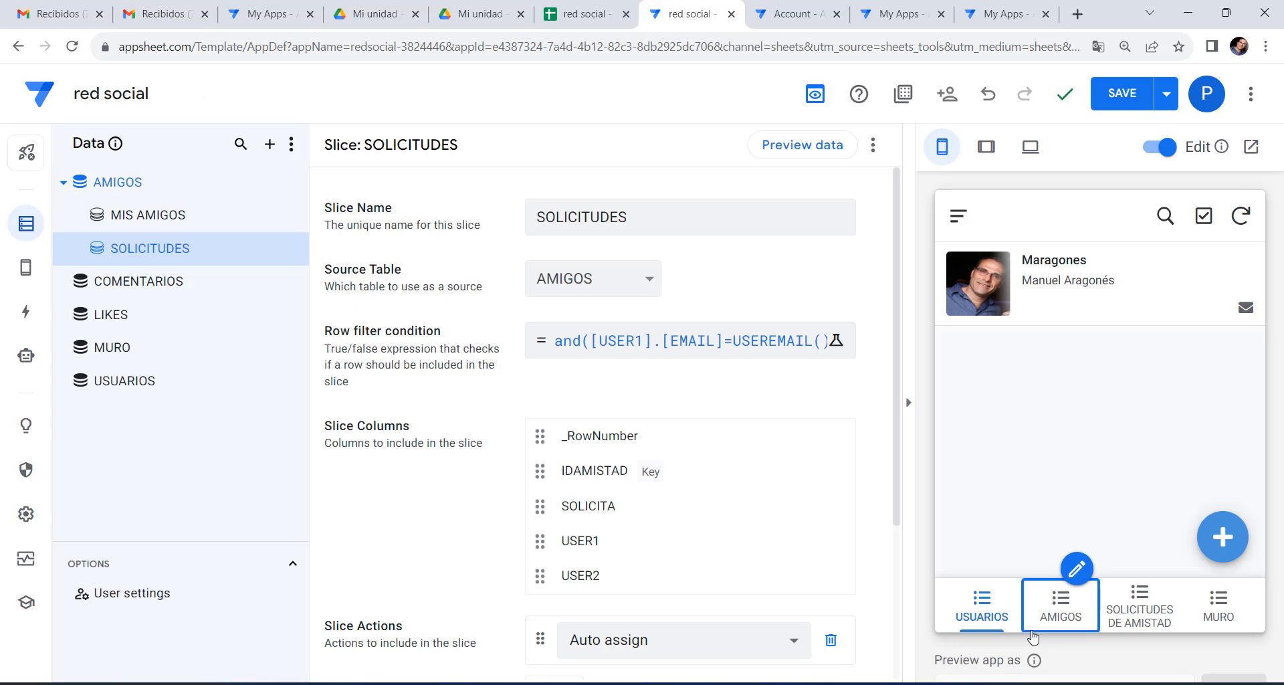
# Review the MIS AMIGOS and SOLICITUDES slices and save the app.
pyautogui.click(147, 217)
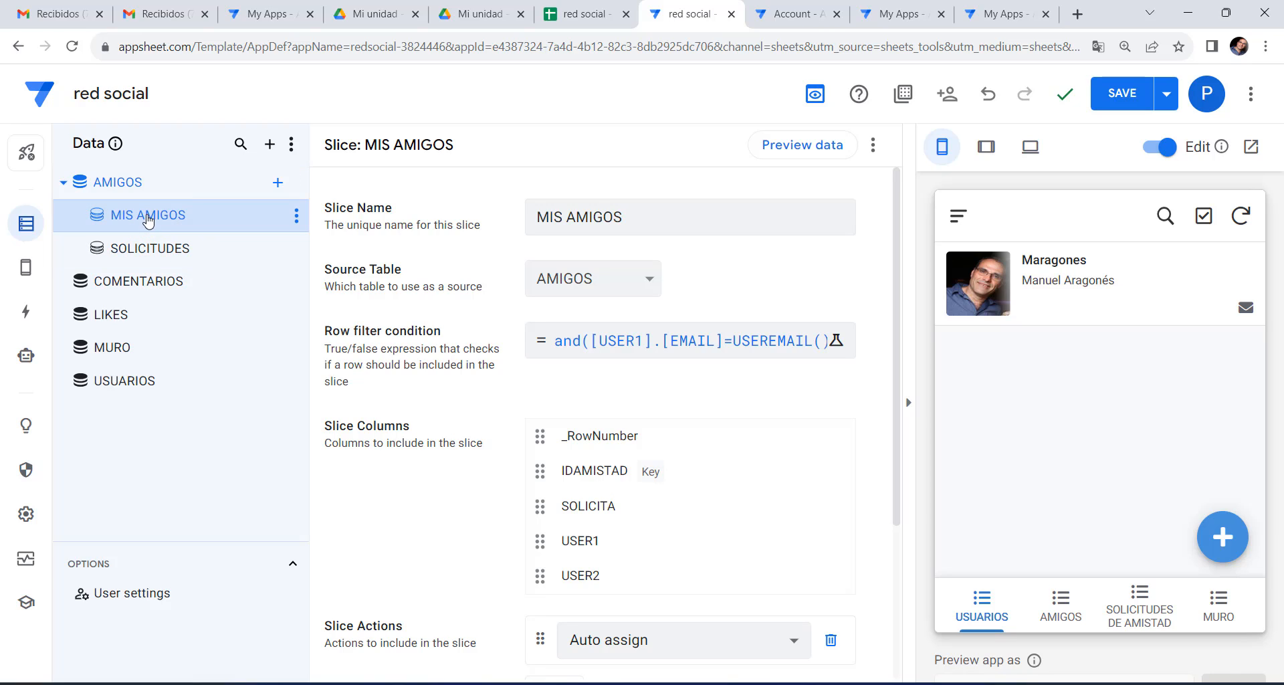
pyautogui.click(158, 256)
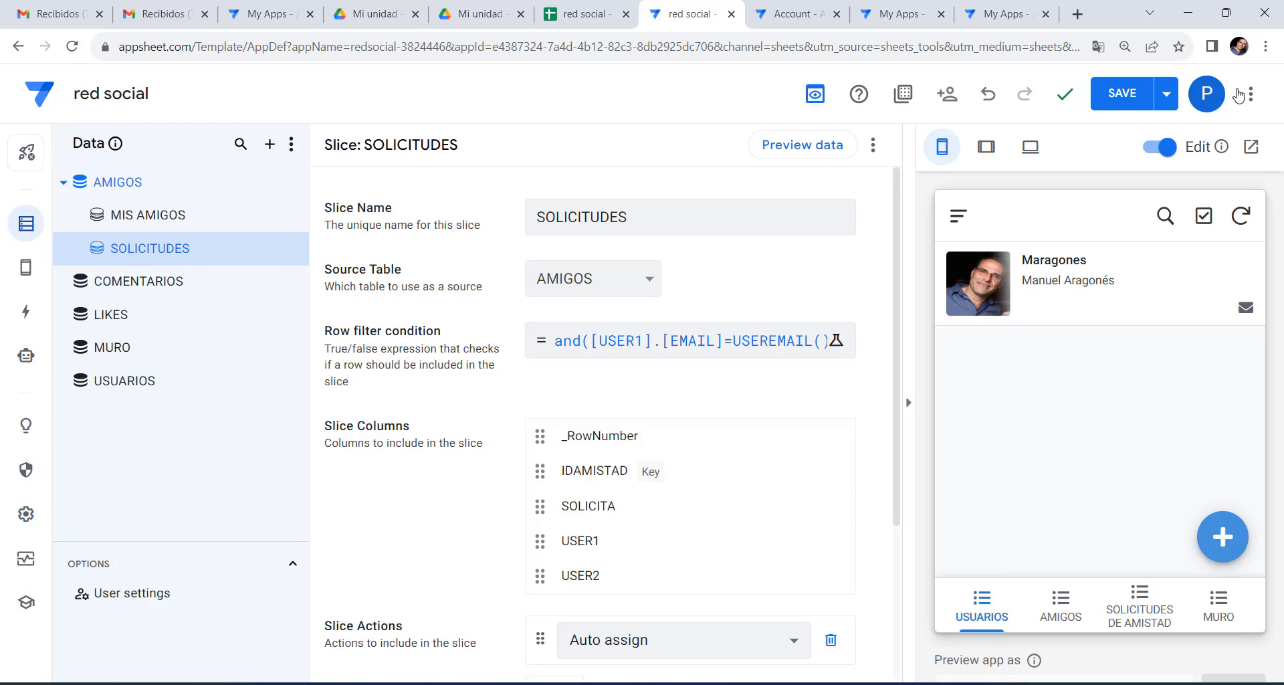
pyautogui.click(1122, 93)
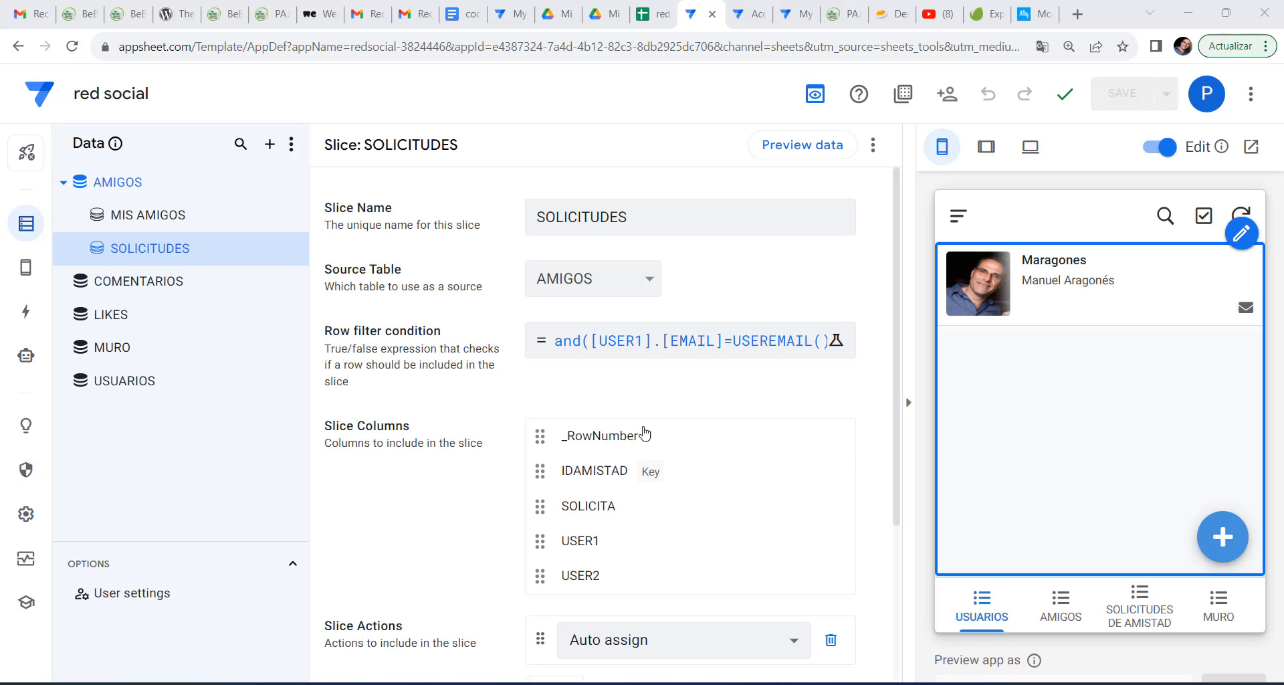
# Set the AMIGOS view's data source to the MIS AMIGOS slice.
pyautogui.click(27, 273)
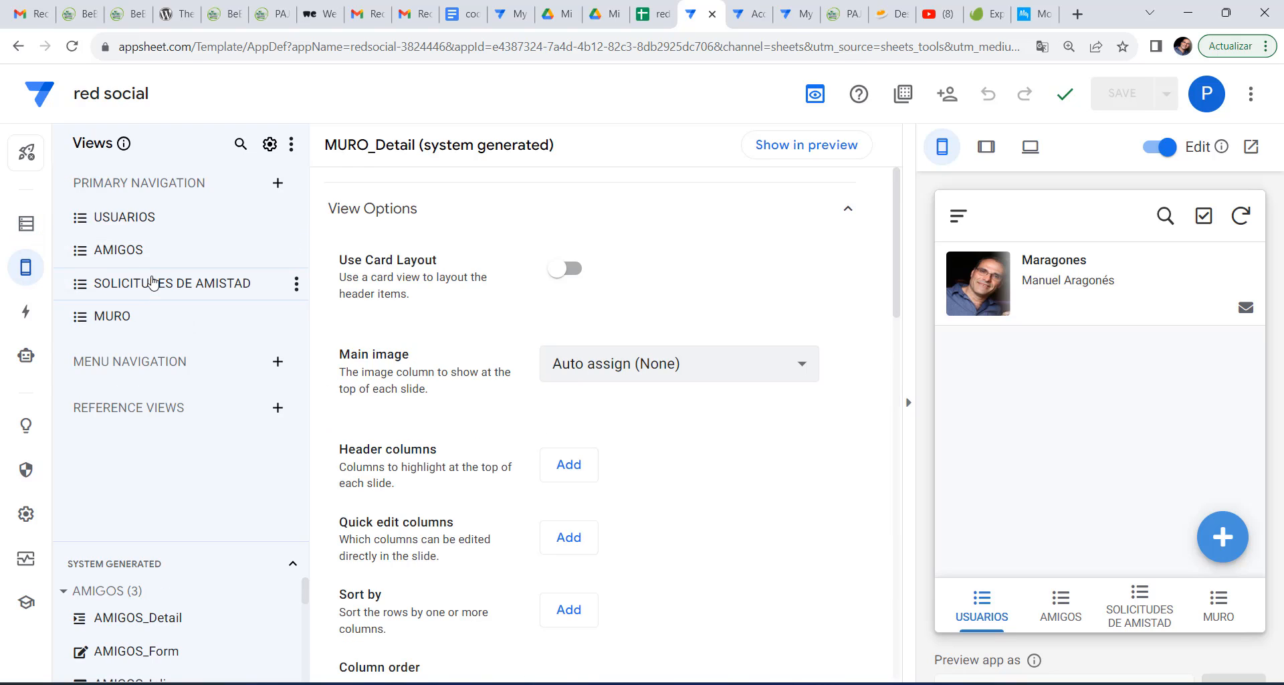
pyautogui.click(153, 283)
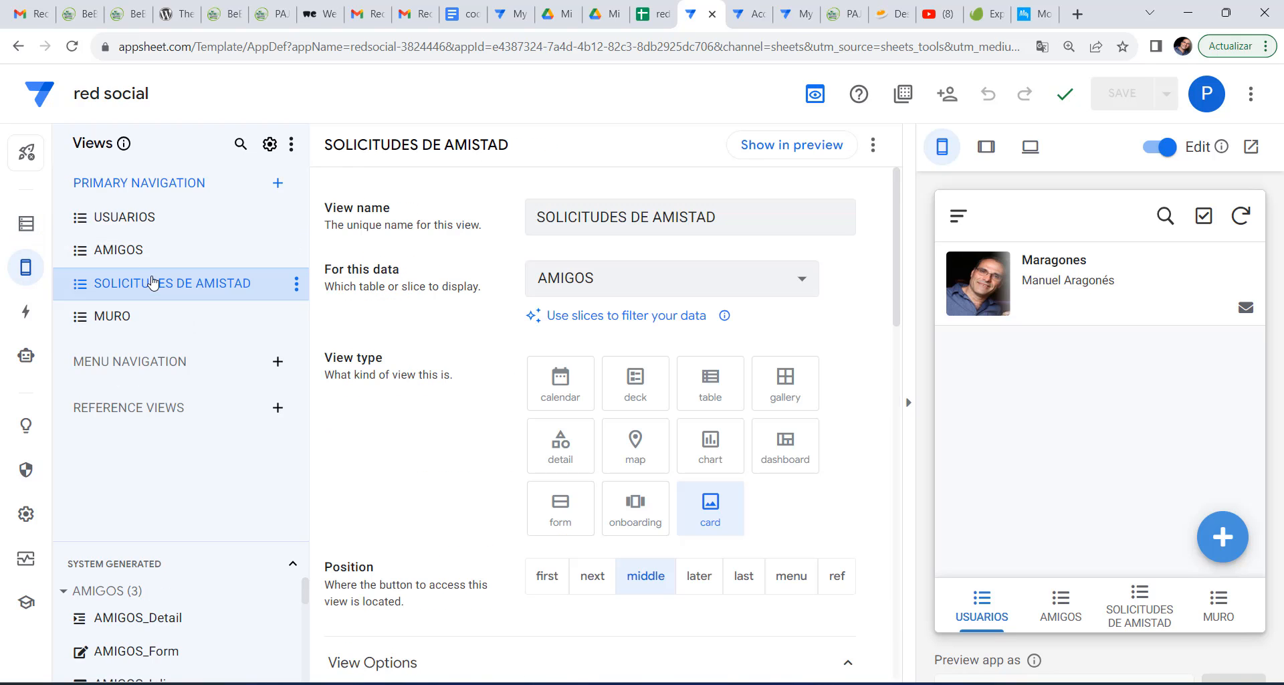
pyautogui.click(123, 260)
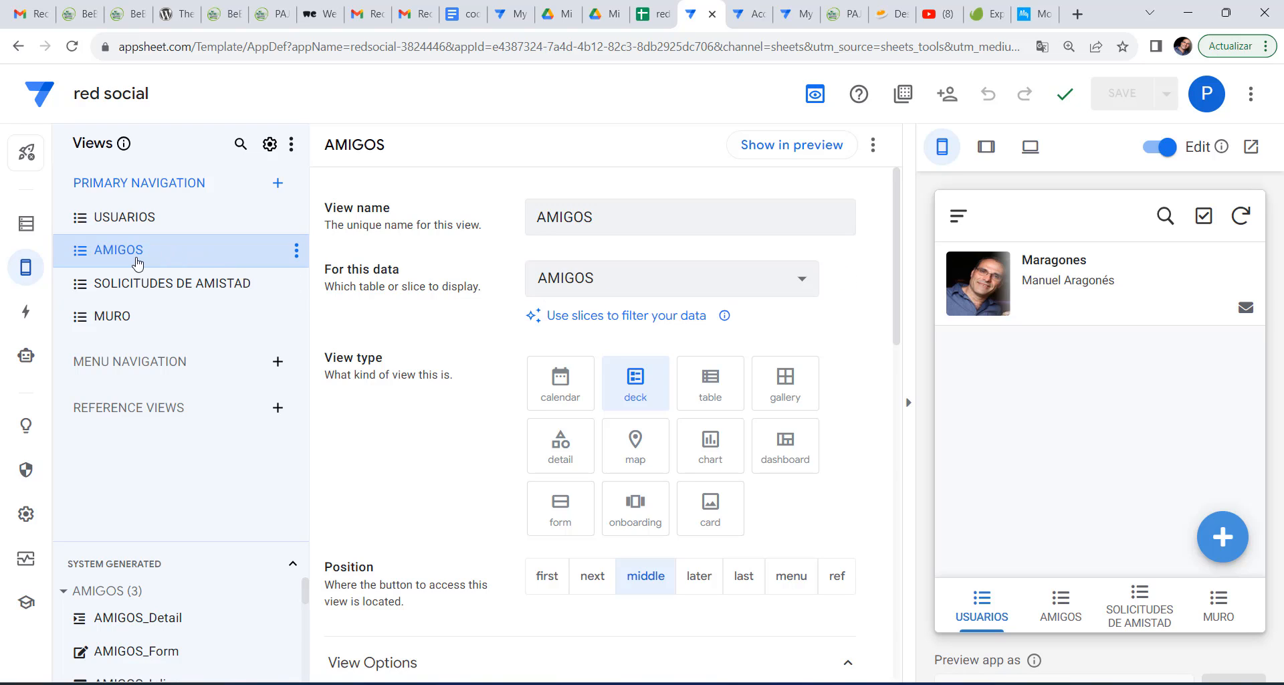
pyautogui.click(778, 279)
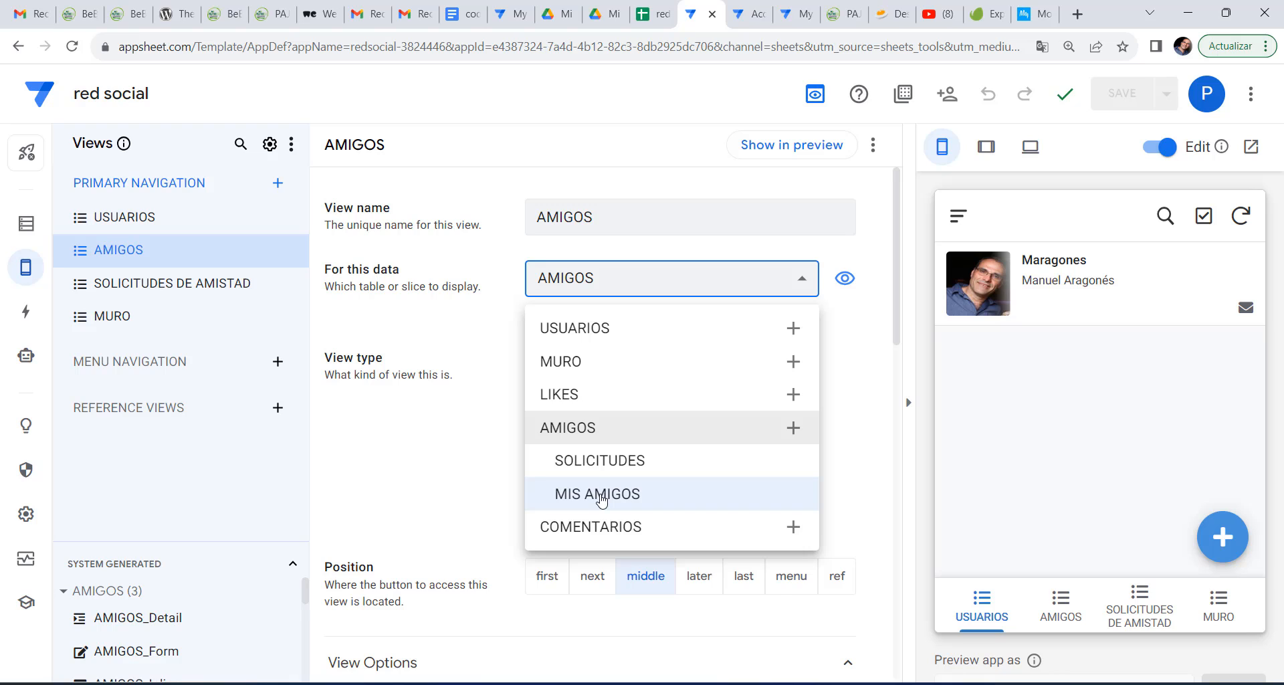
pyautogui.click(602, 496)
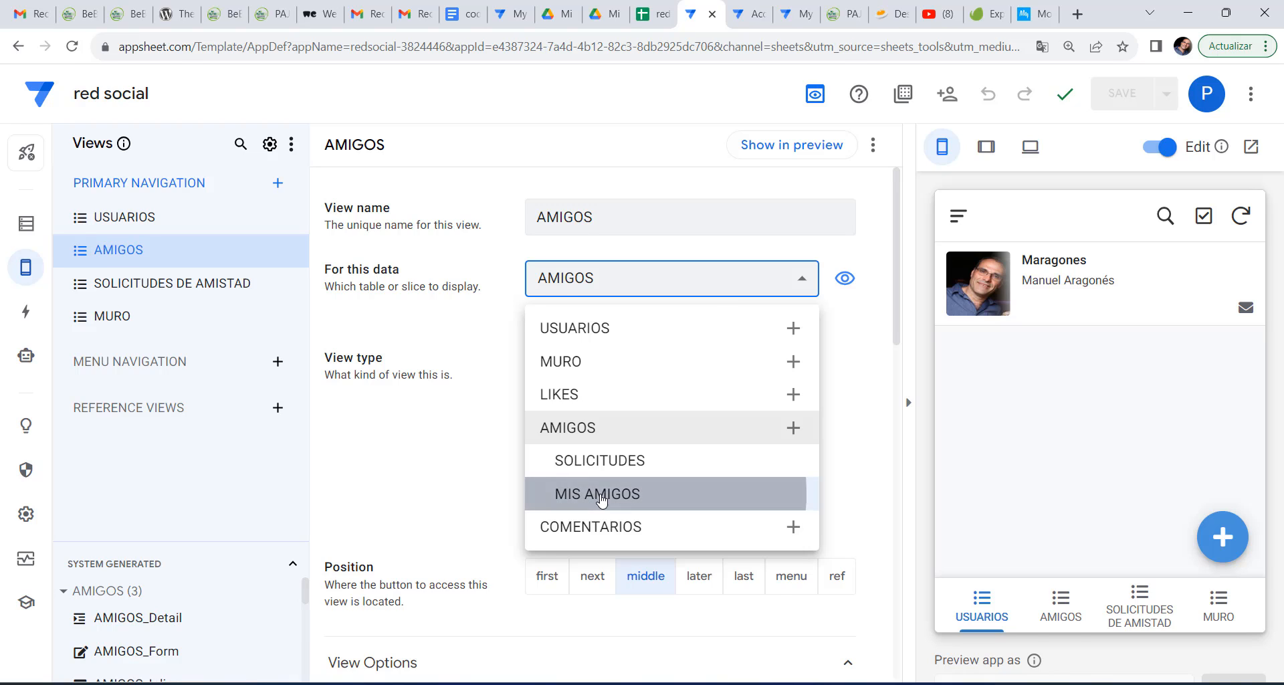
# Point the SOLICITUDES DE AMISTAD view at the SOLICITUDES slice and save.
pyautogui.click(155, 292)
pyautogui.click(625, 278)
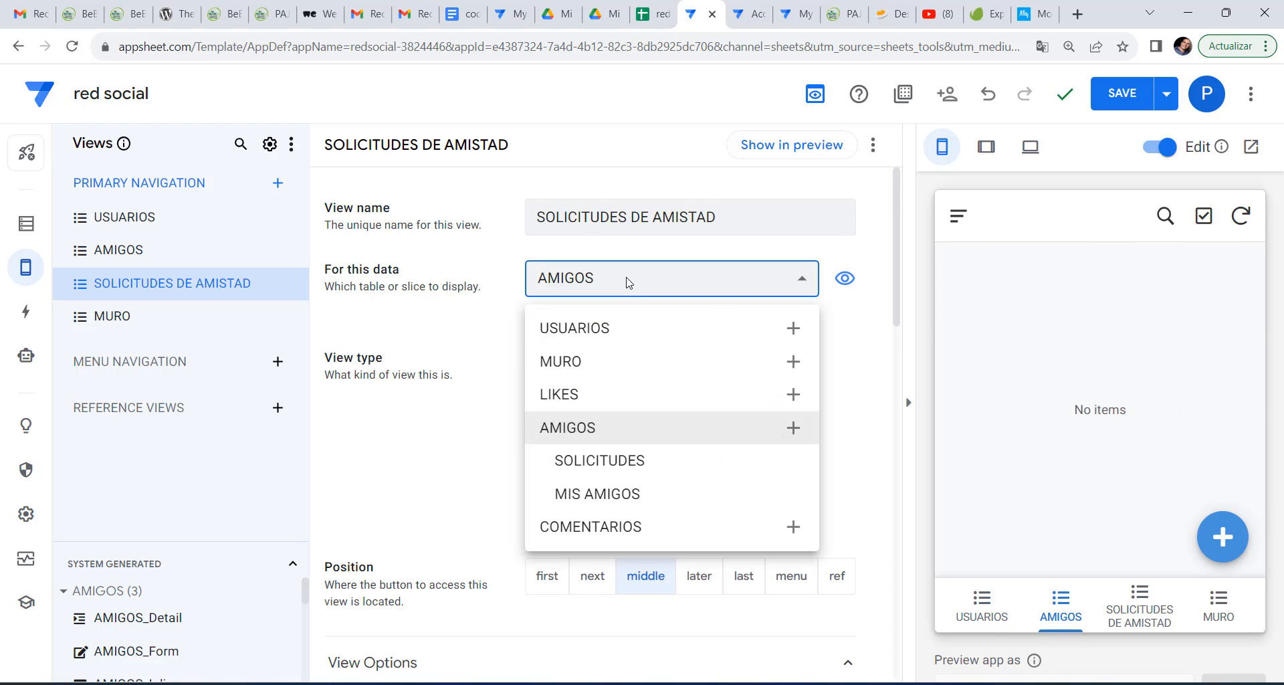
pyautogui.click(620, 469)
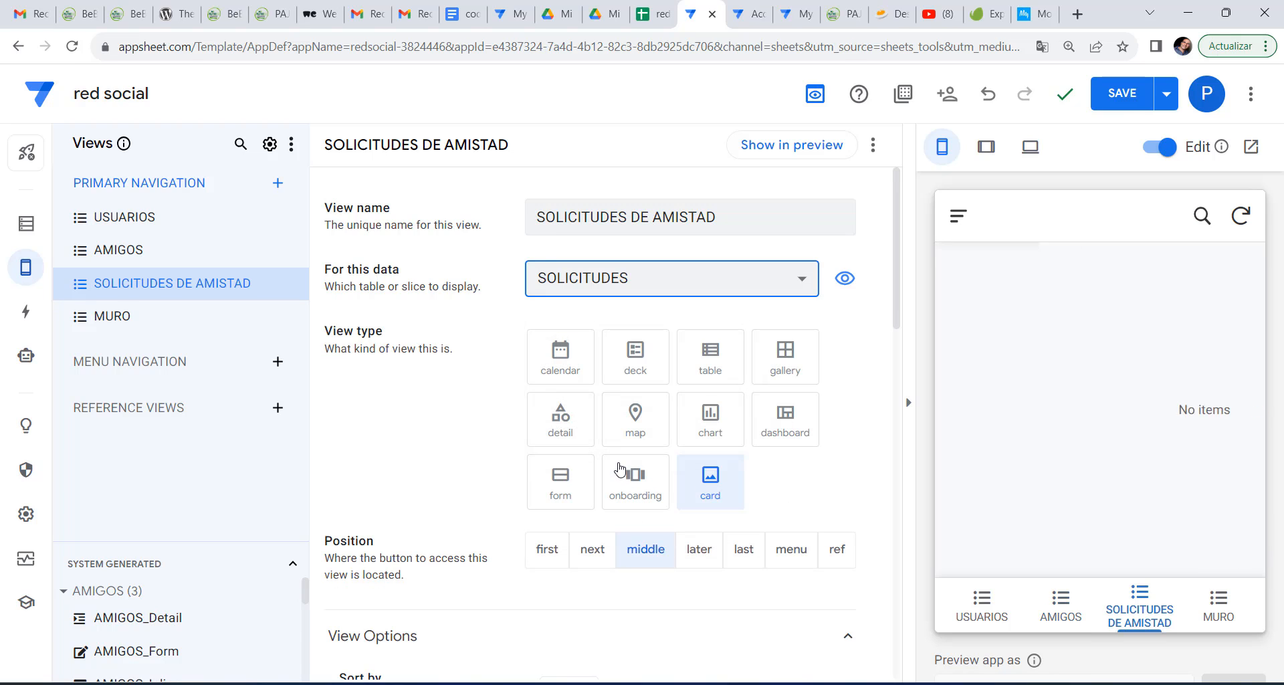
pyautogui.click(1132, 102)
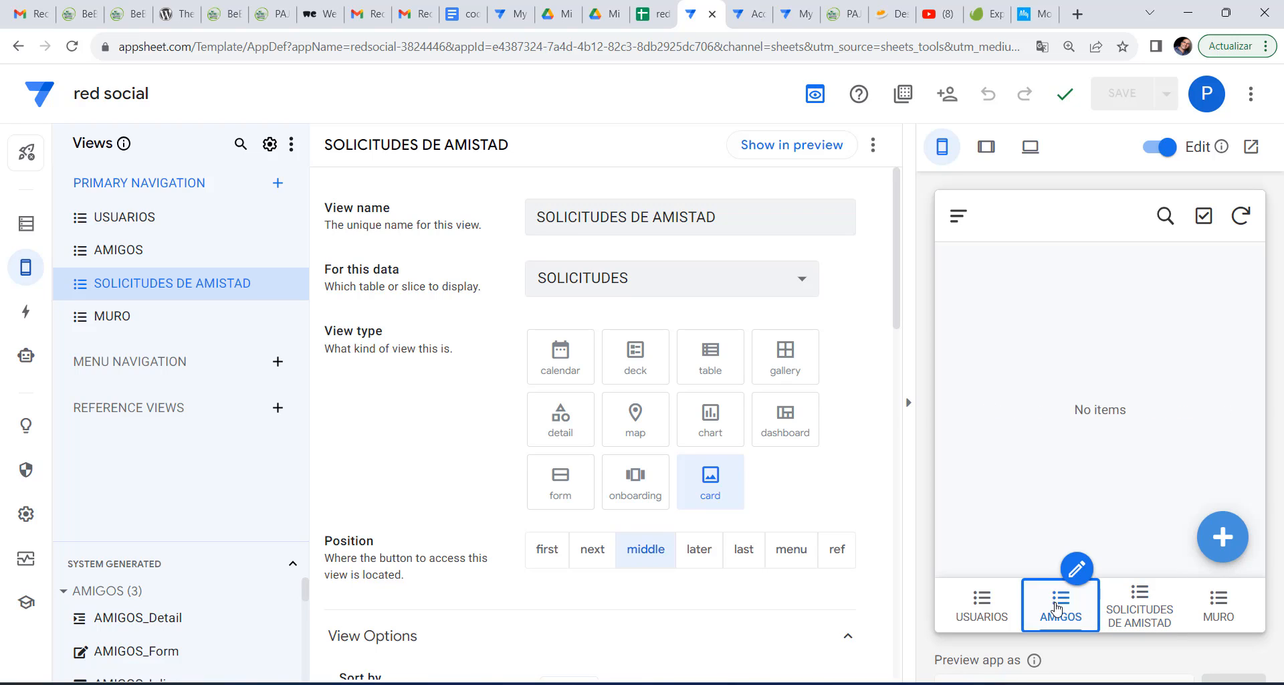
# In the preview, add a new USUARIOS record with the user's full name and e-mail address.
pyautogui.click(1056, 607)
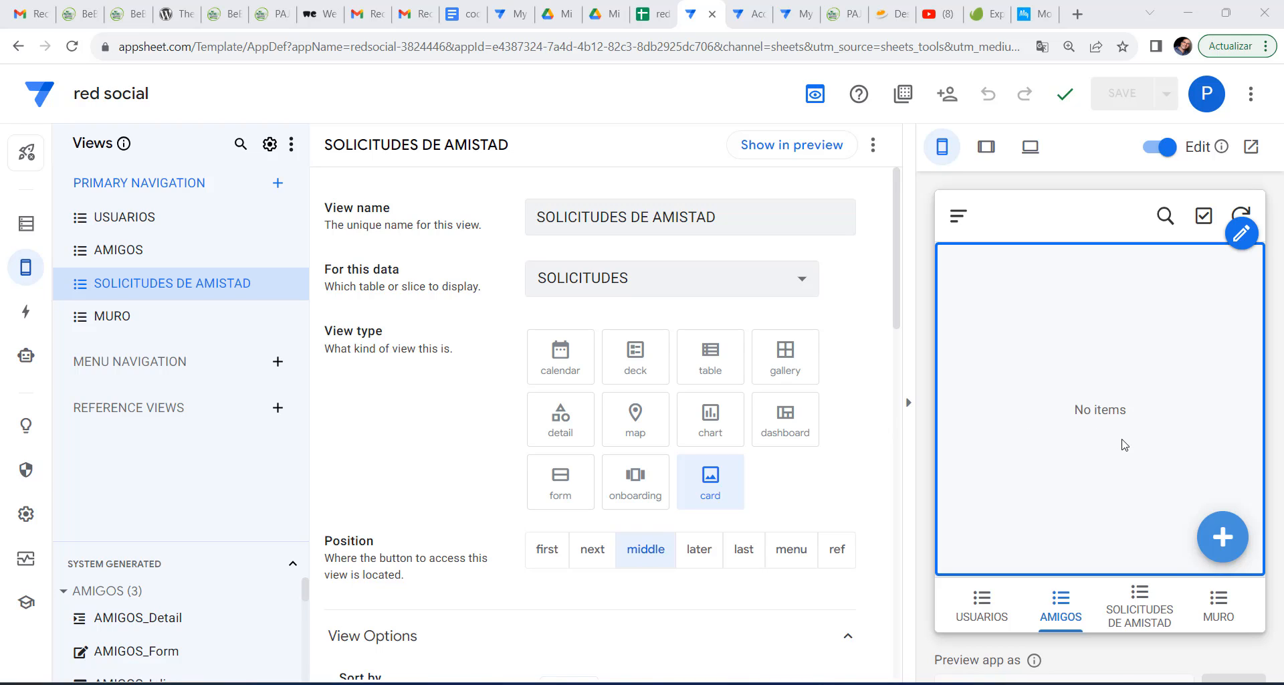
pyautogui.click(982, 606)
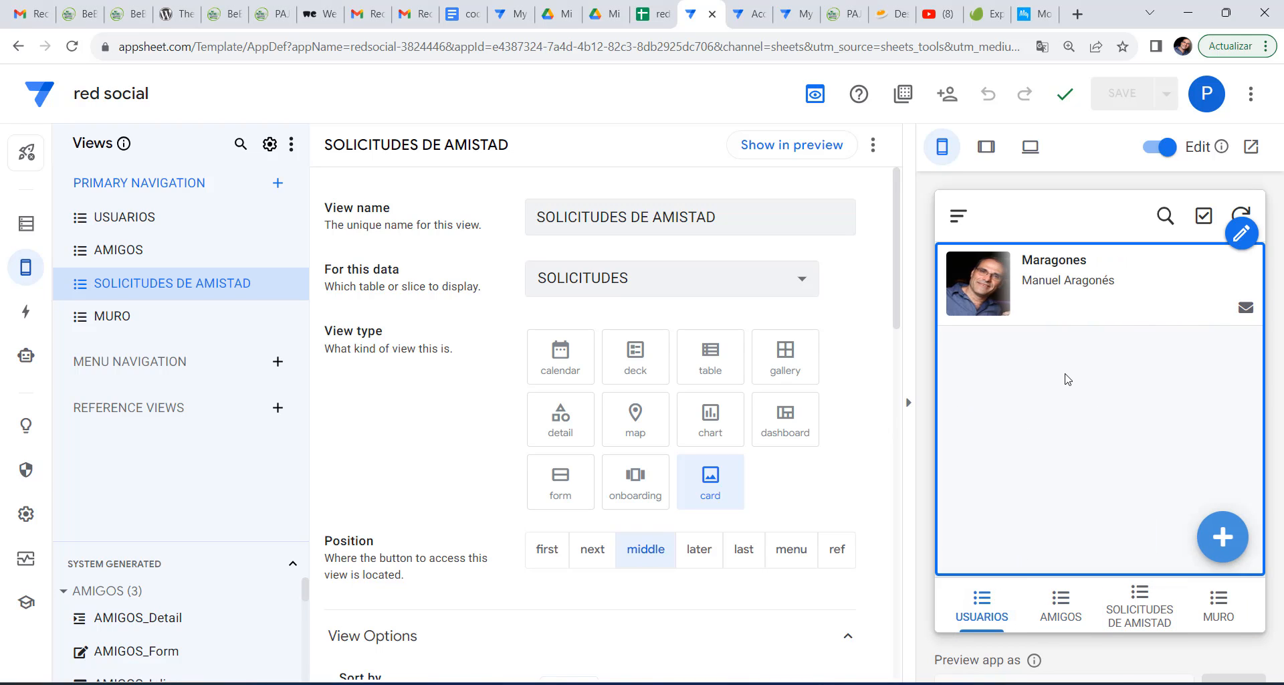
pyautogui.click(1223, 546)
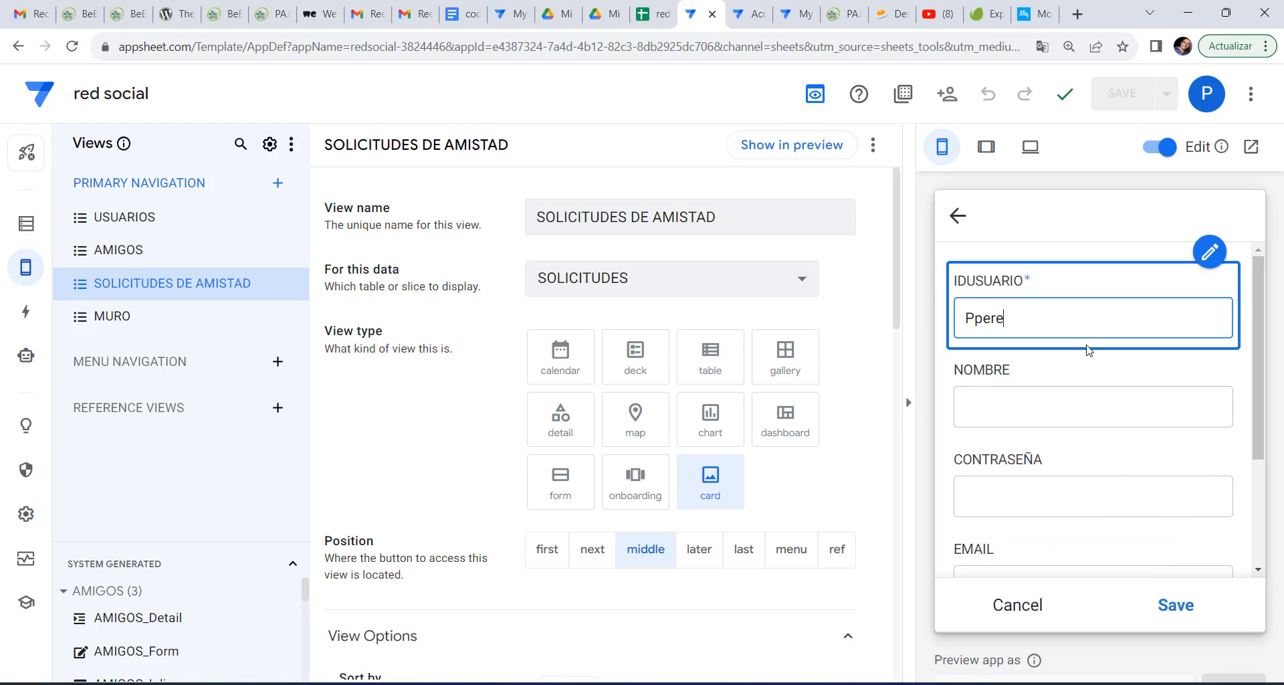
pyautogui.click(1084, 415)
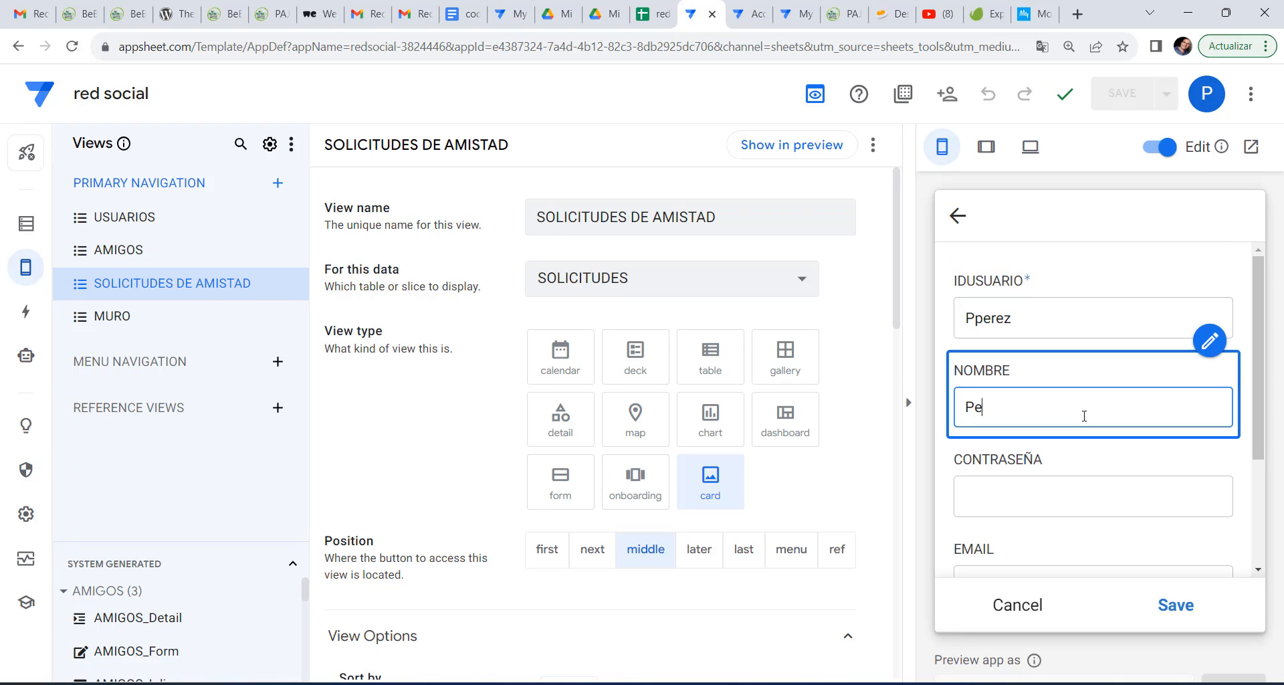
pyautogui.write('Pedro Perez')
pyautogui.click(1084, 496)
pyautogui.scroll(-3, 1083, 495)
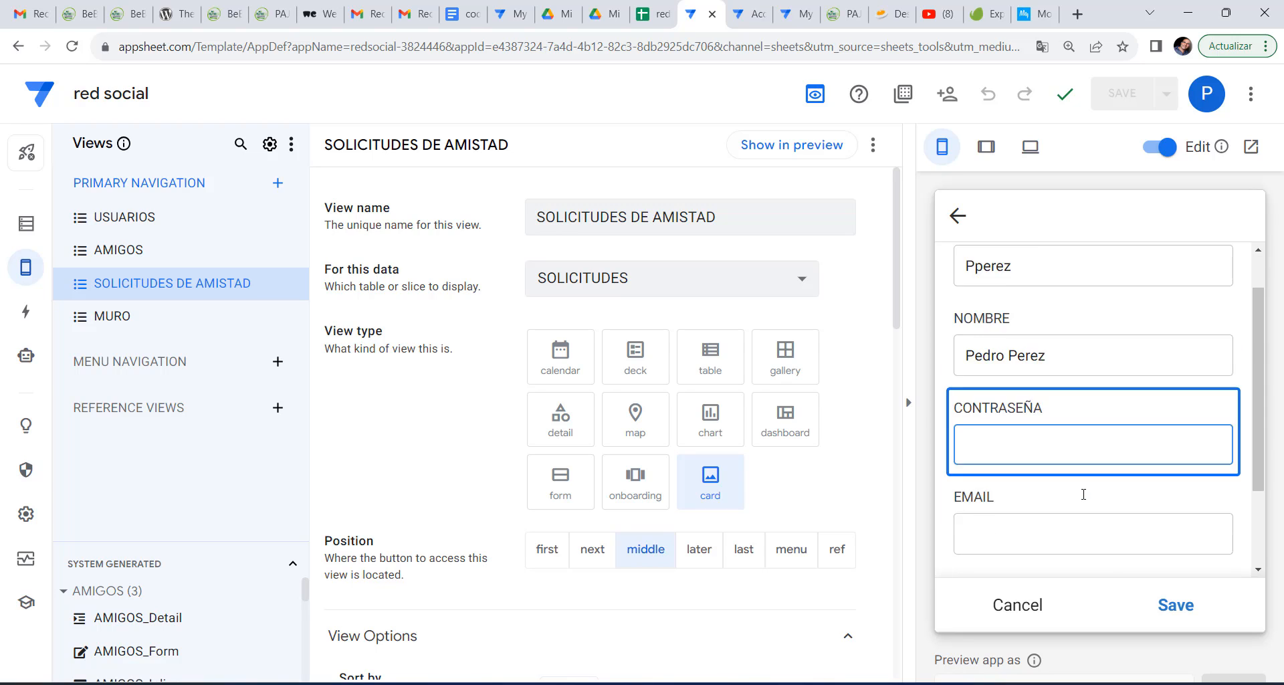
pyautogui.click(1042, 436)
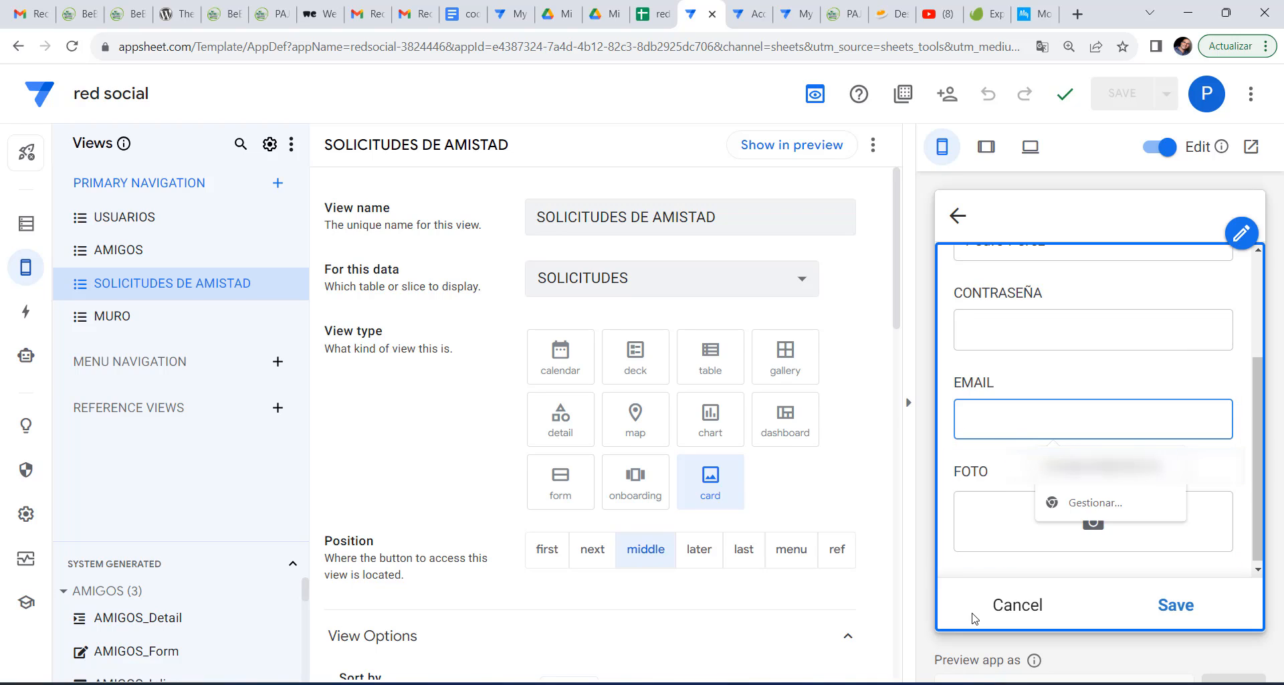
pyautogui.click(941, 346)
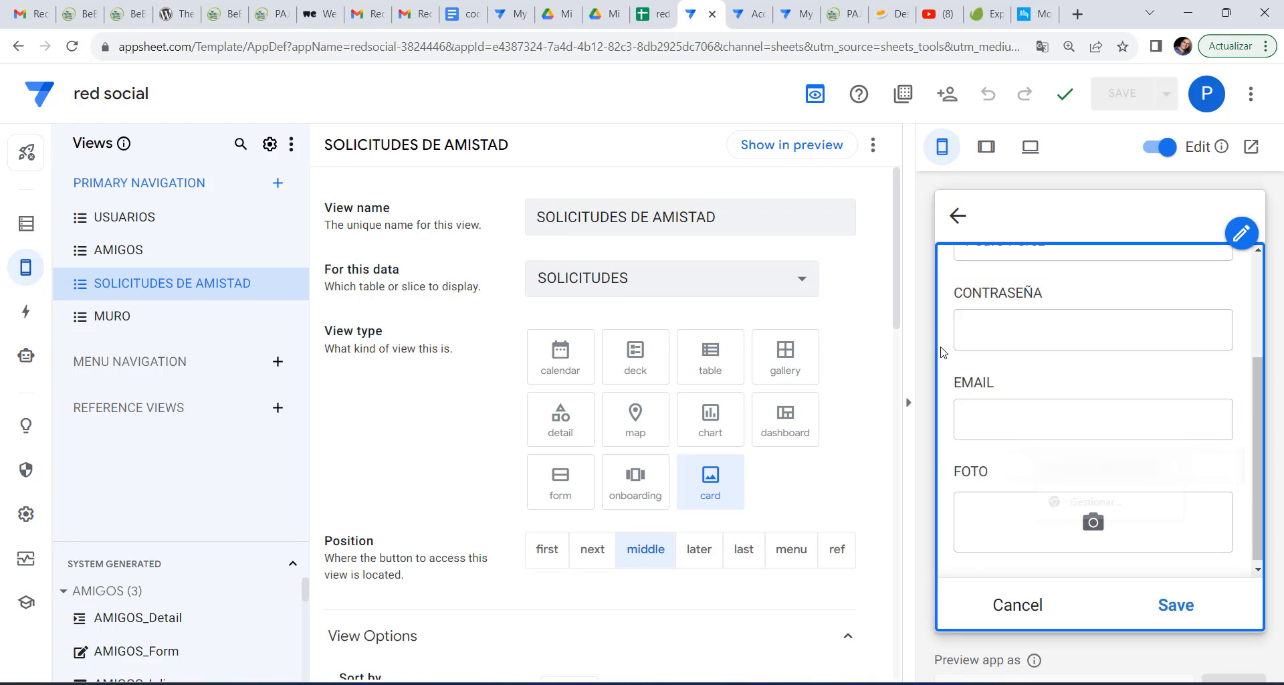
pyautogui.click(1016, 415)
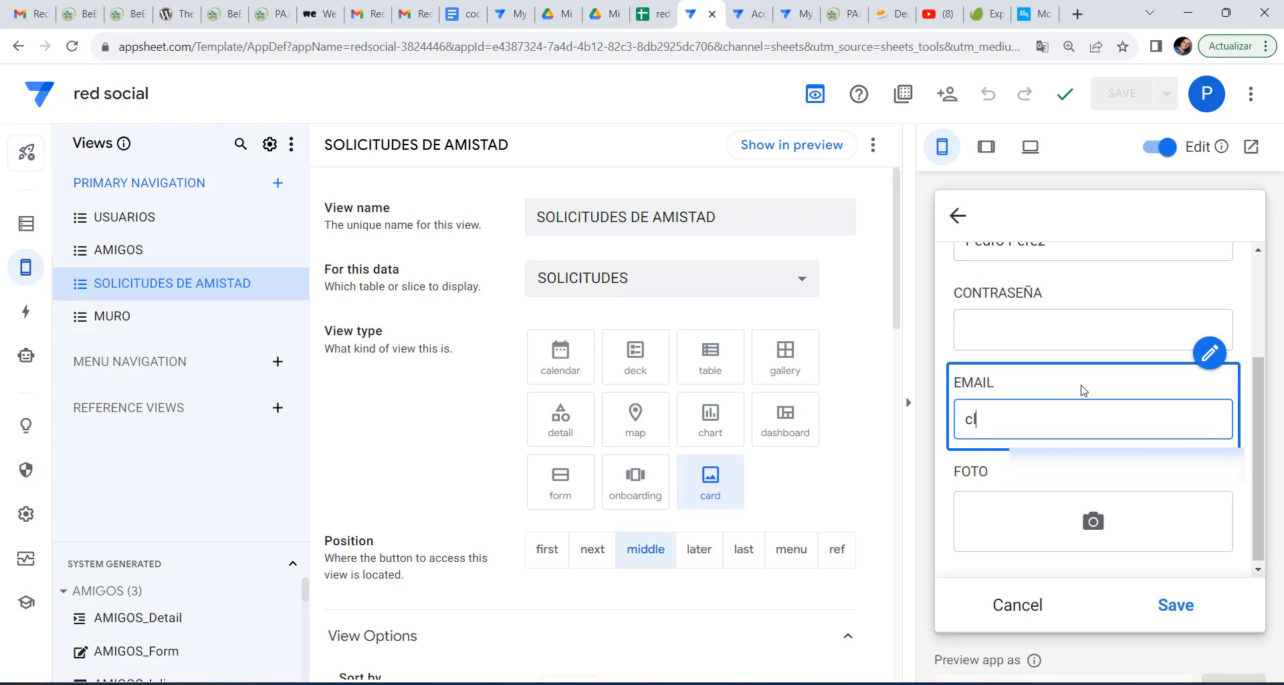
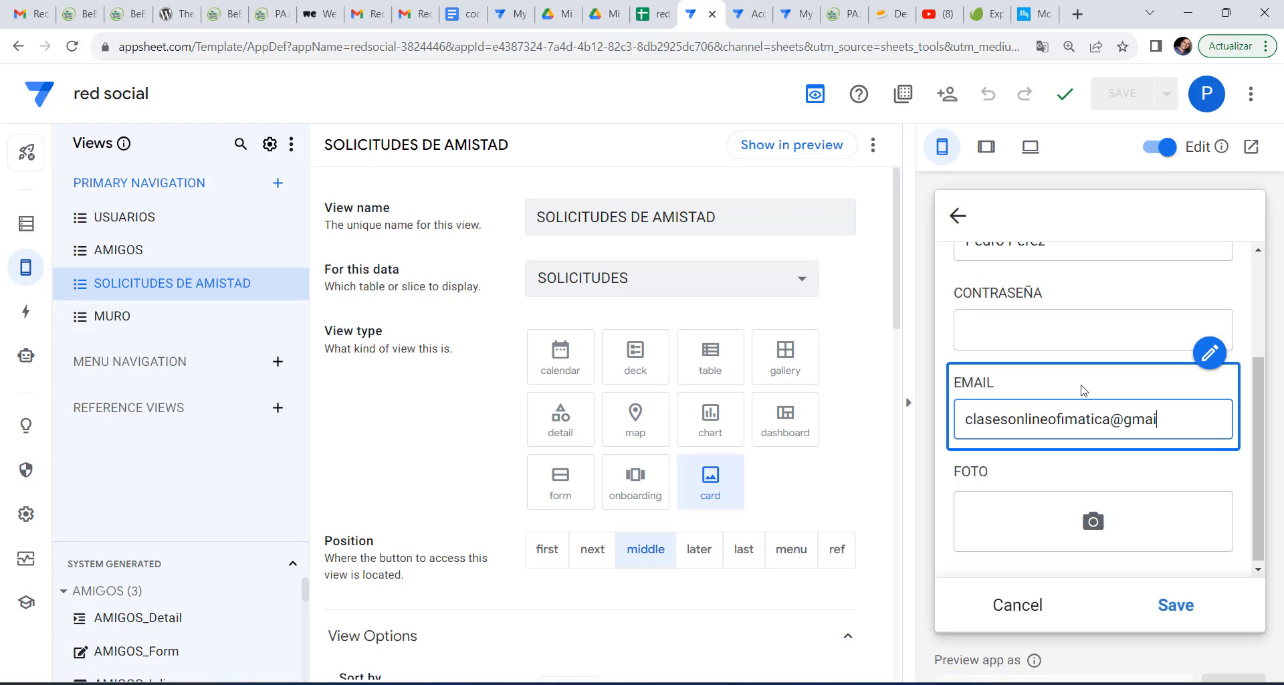
# Attach fotomia.jpg from Imágenes as the user's FOTO and save the record.
pyautogui.click(1094, 521)
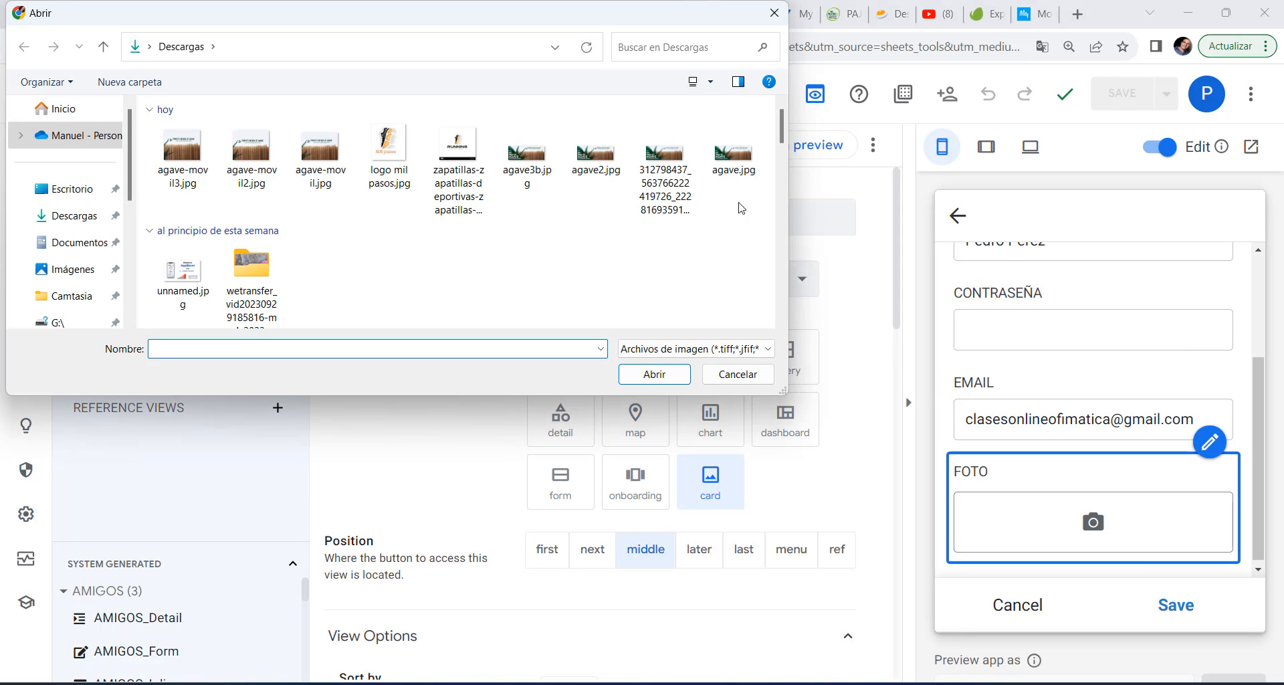
pyautogui.click(72, 269)
pyautogui.doubleClick(547, 235)
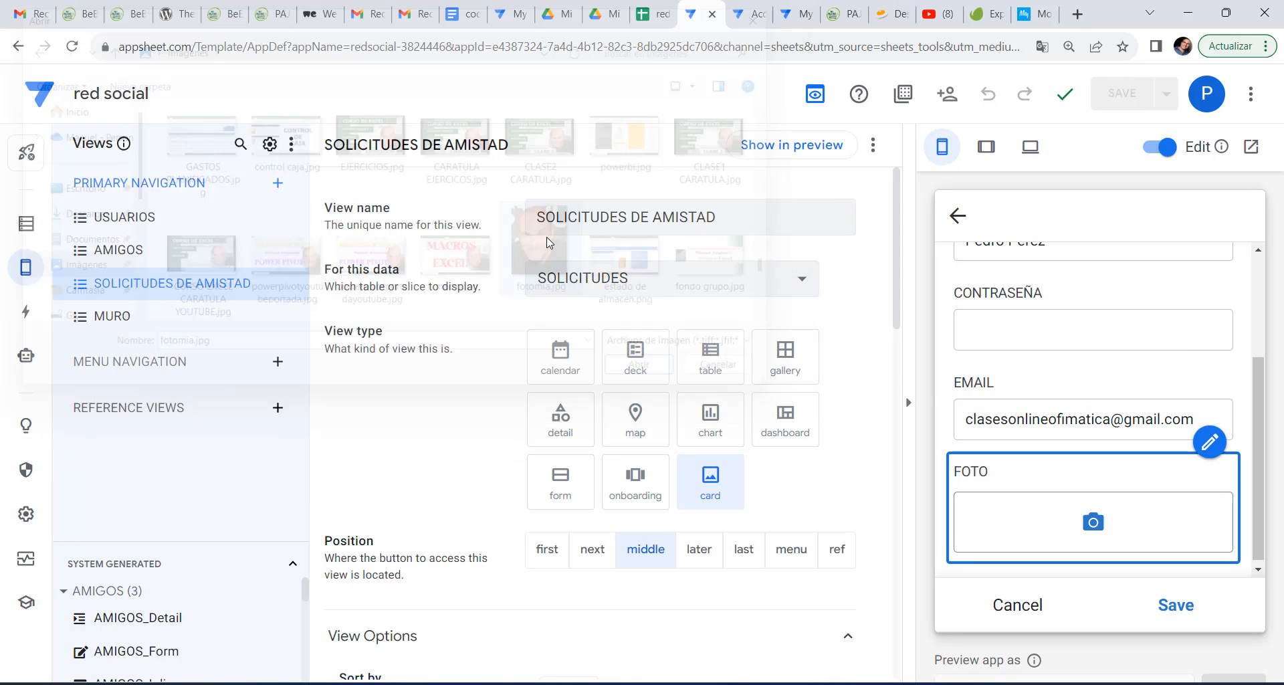
pyautogui.scroll(-5, 1065, 483)
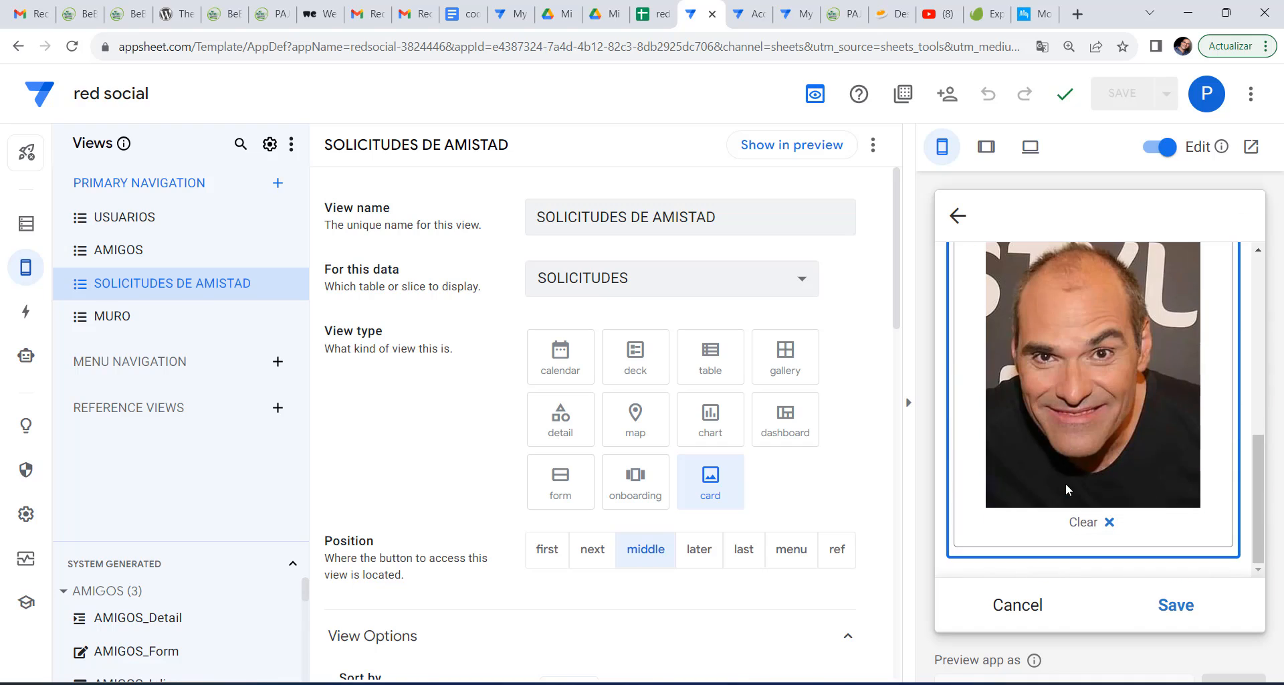
pyautogui.click(1171, 605)
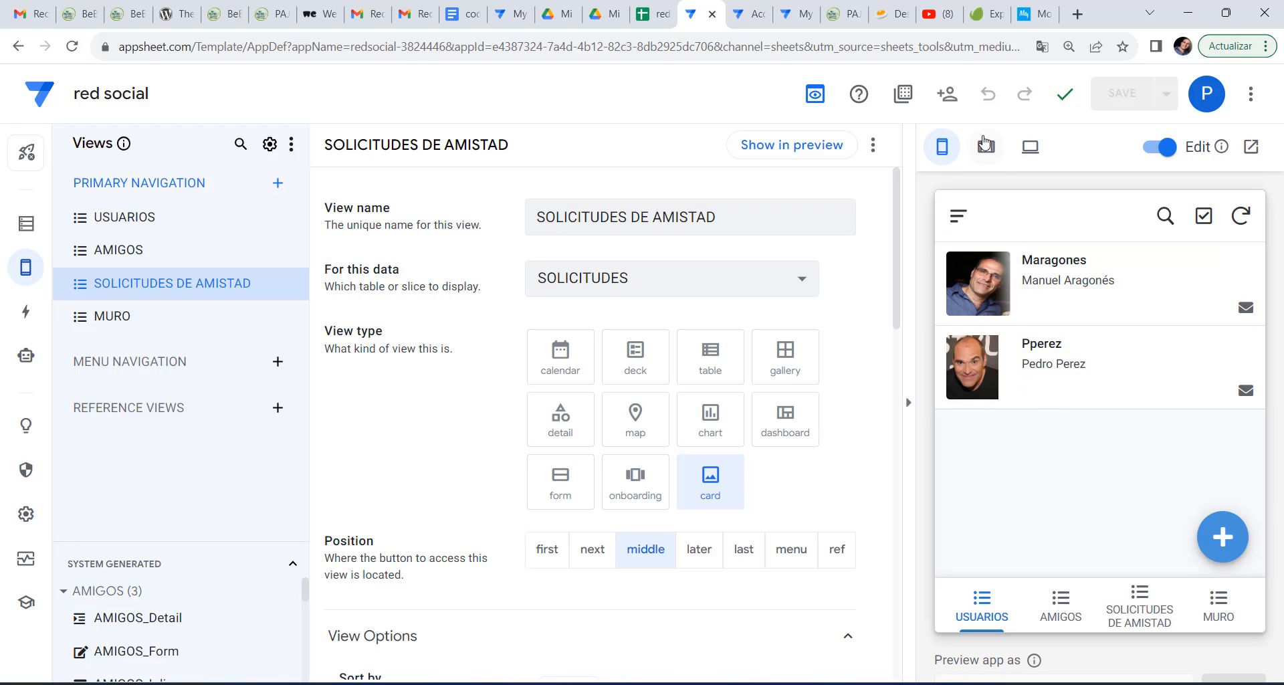
# Copy the new user's e-mail address from their record.
pyautogui.click(1137, 386)
pyautogui.click(1222, 543)
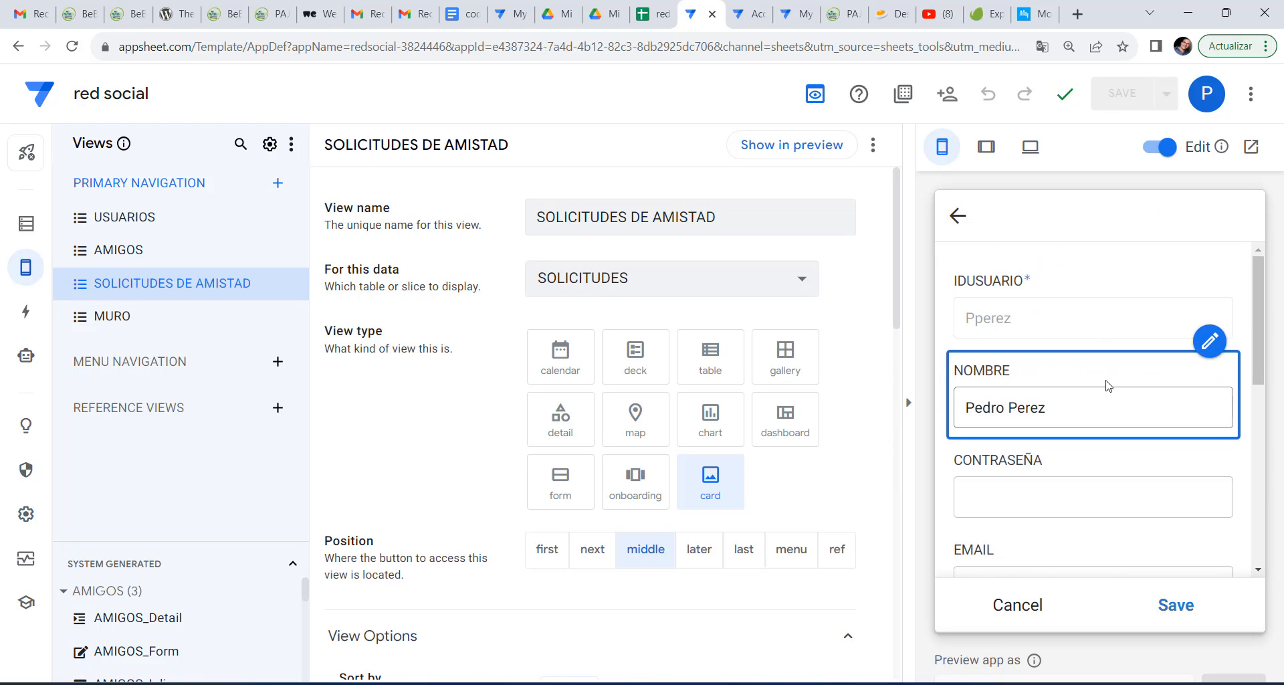
pyautogui.scroll(-2, 1100, 484)
pyautogui.moveTo(1206, 415); pyautogui.dragTo(950, 413)
pyautogui.hotkey('ctrl', 'c')
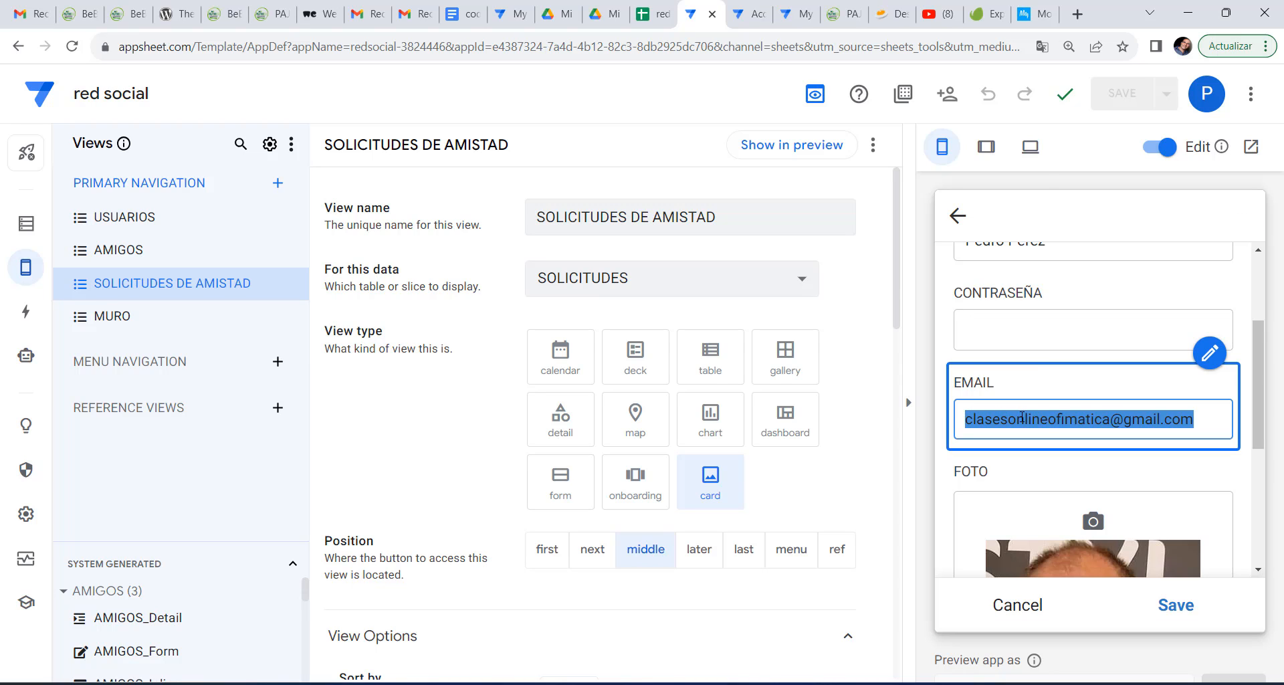
pyautogui.rightClick(1045, 420)
pyautogui.click(739, 206)
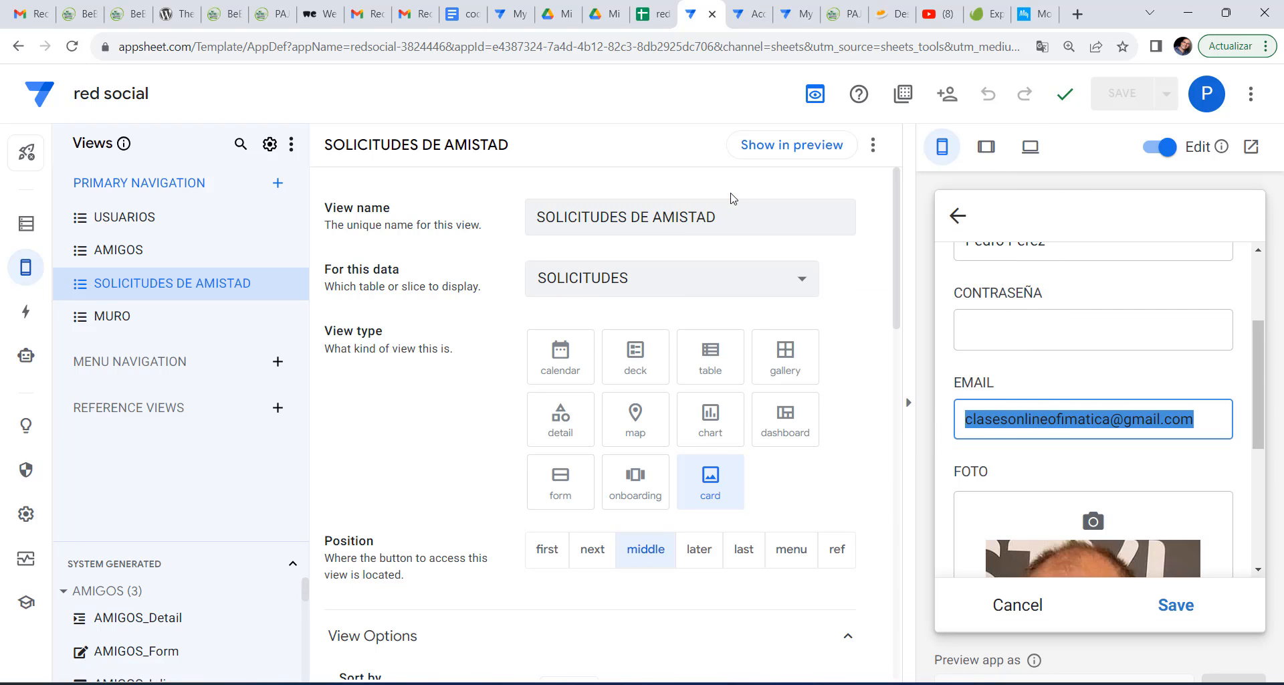
# Share the app with that e-mail address with Edit definition access and send the invitation.
pyautogui.click(945, 96)
pyautogui.click(458, 213)
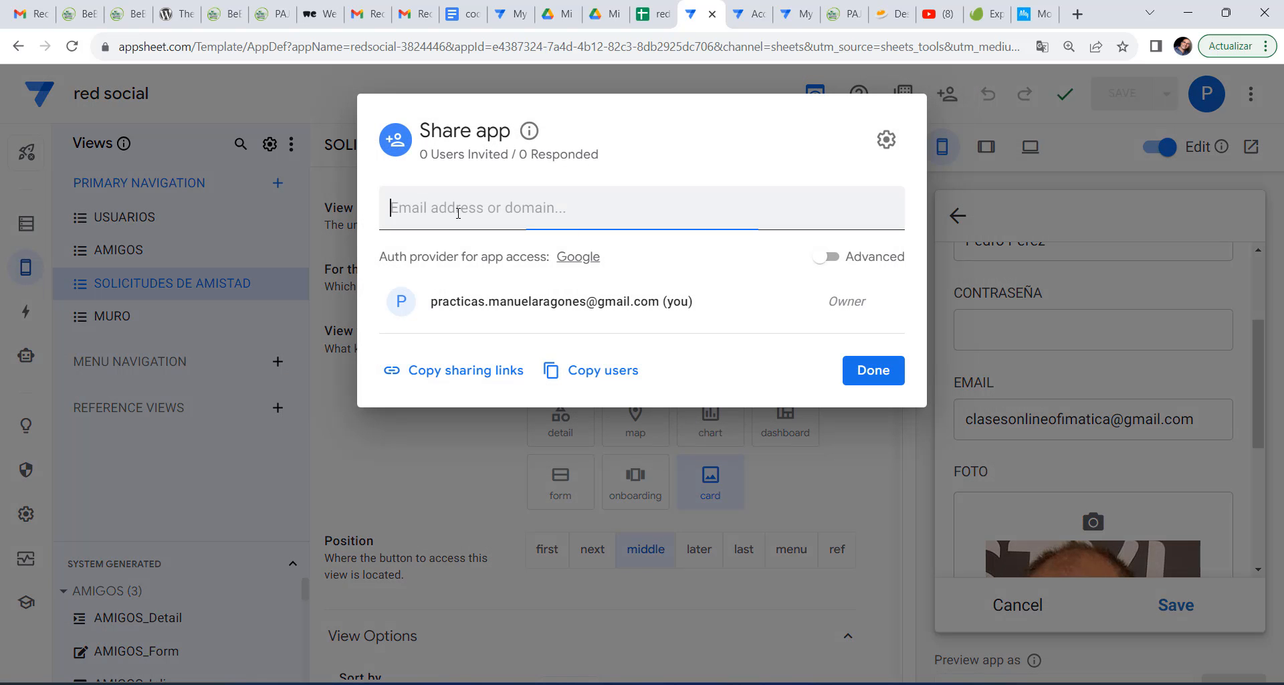
pyautogui.rightClick(458, 213)
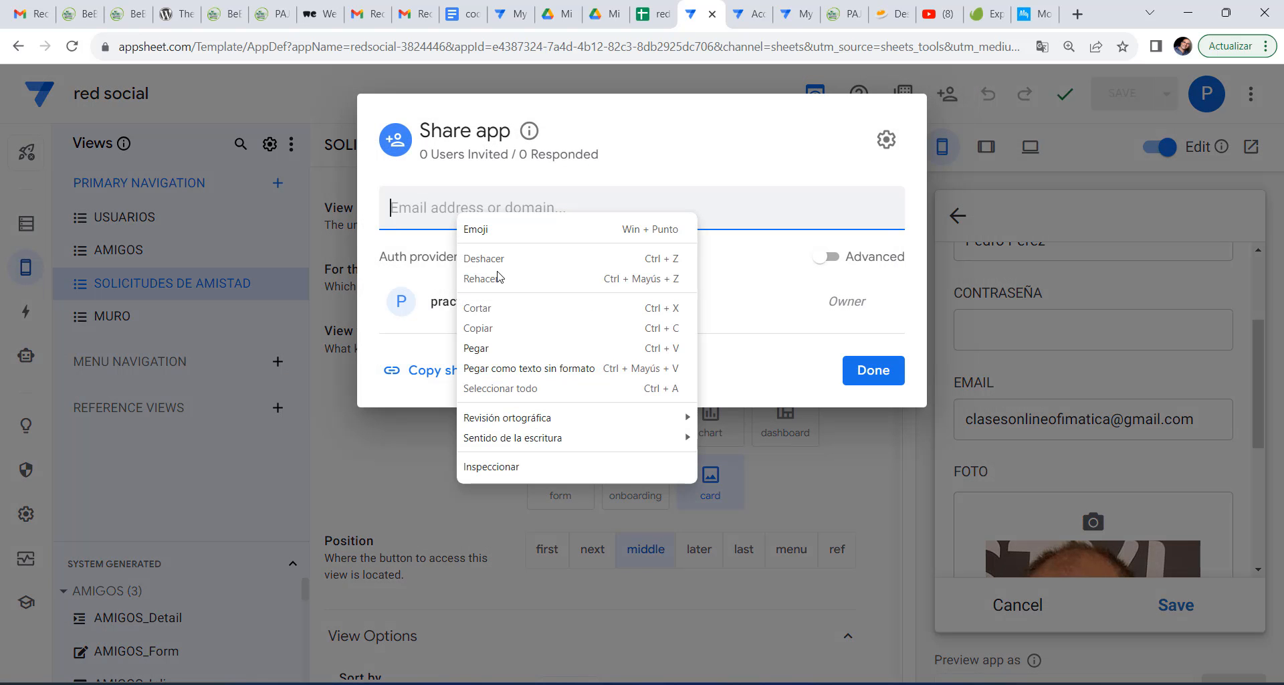
pyautogui.click(500, 346)
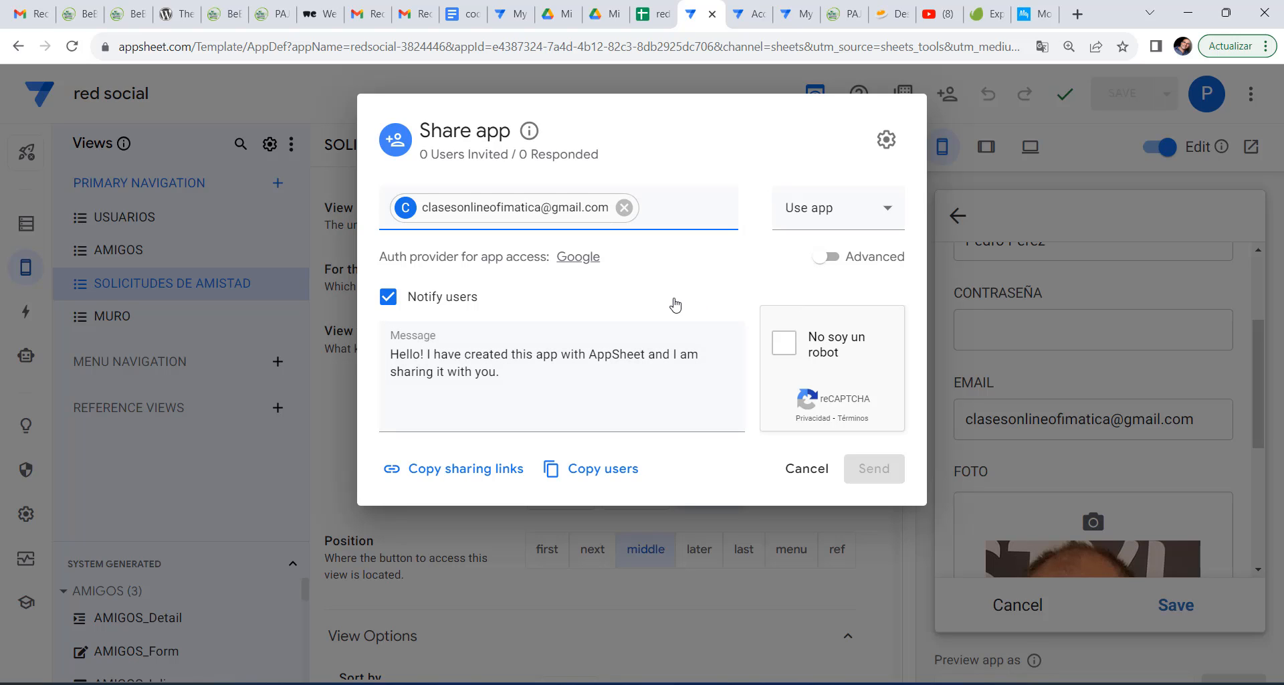
pyautogui.click(840, 211)
pyautogui.click(831, 269)
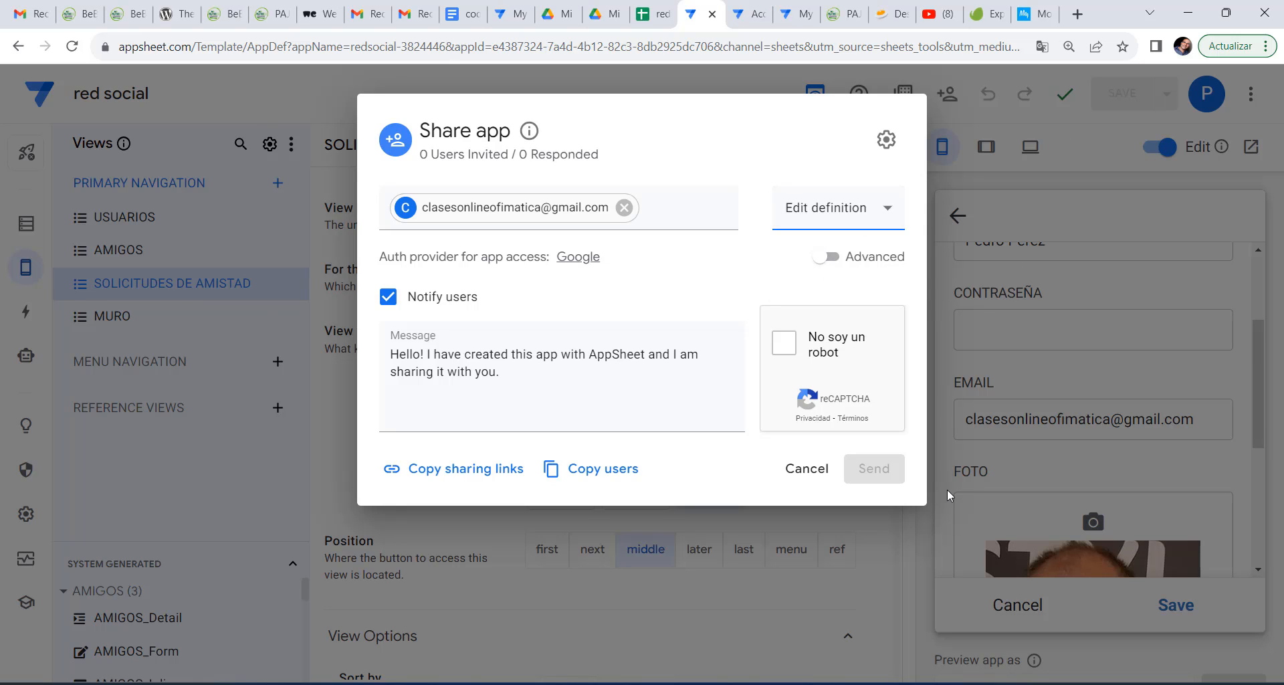
pyautogui.click(785, 345)
pyautogui.click(866, 471)
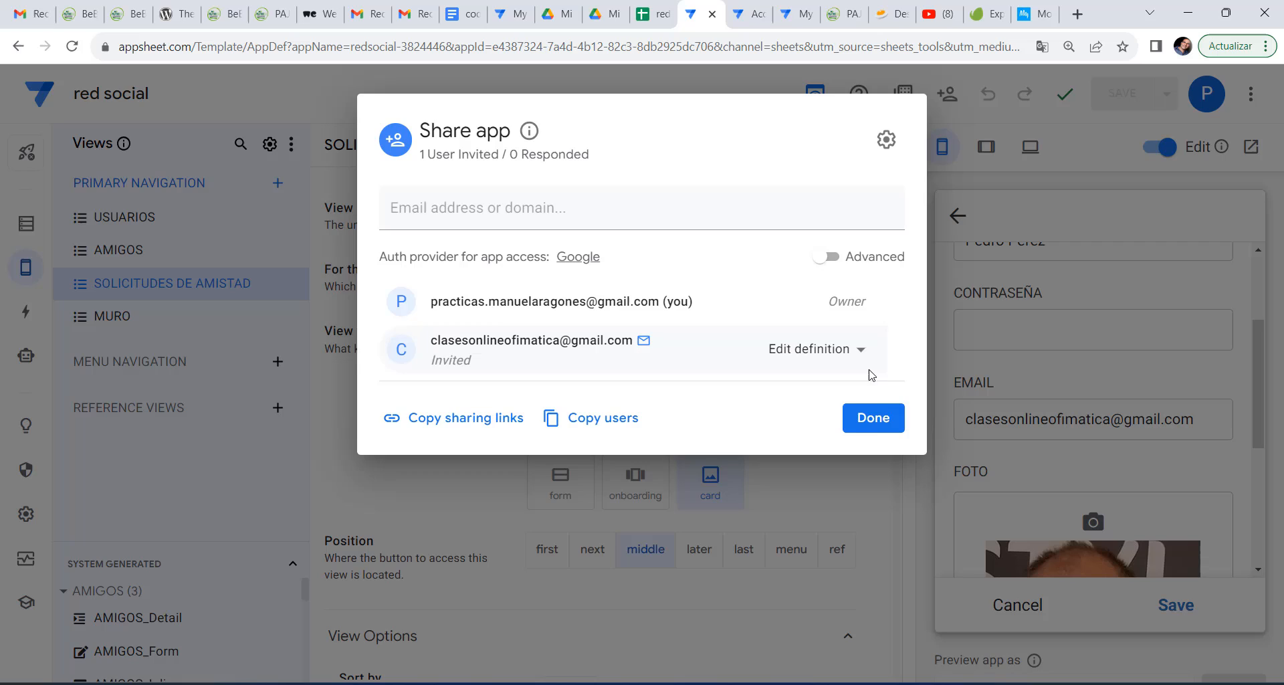
pyautogui.click(875, 422)
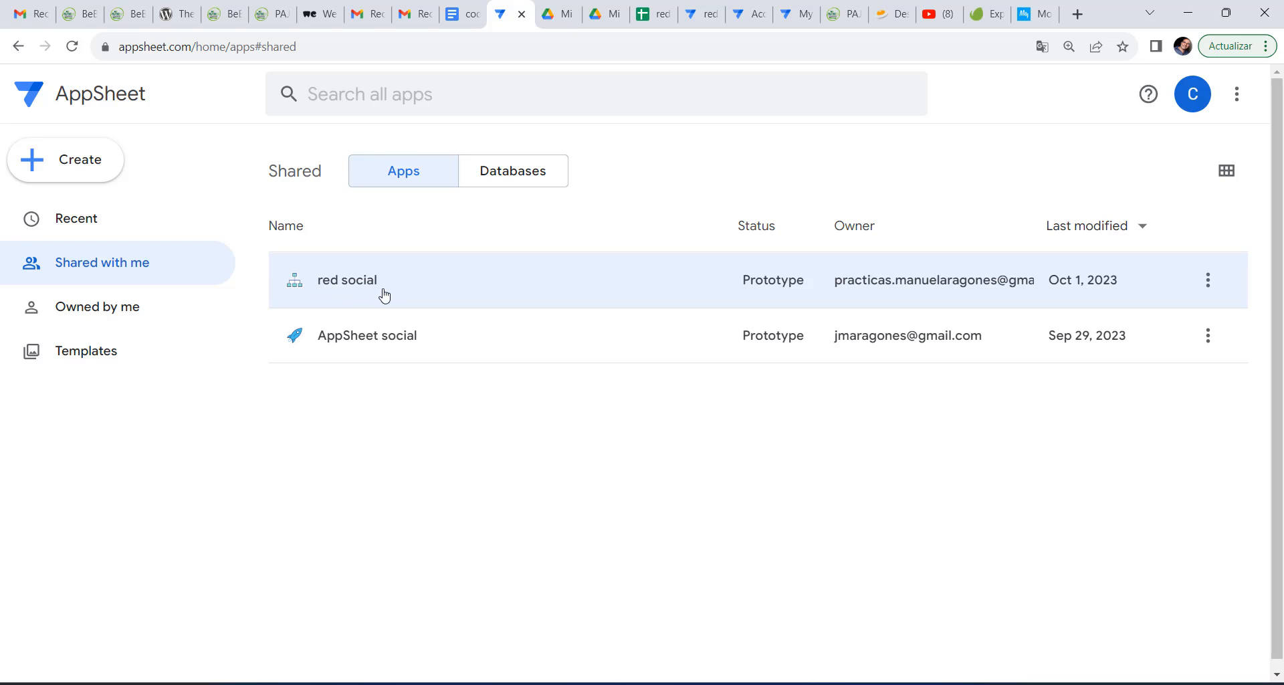
# Open red social from the second account's shared apps and accept the data consent.
pyautogui.click(1192, 92)
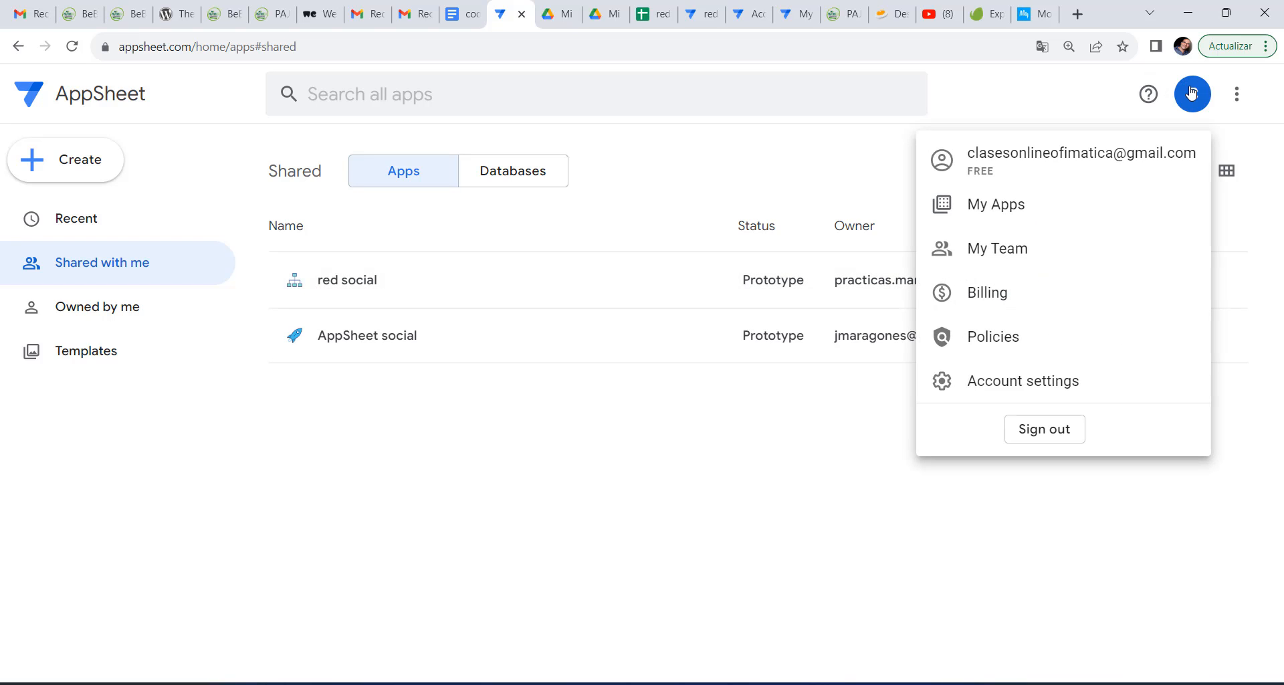
pyautogui.click(661, 459)
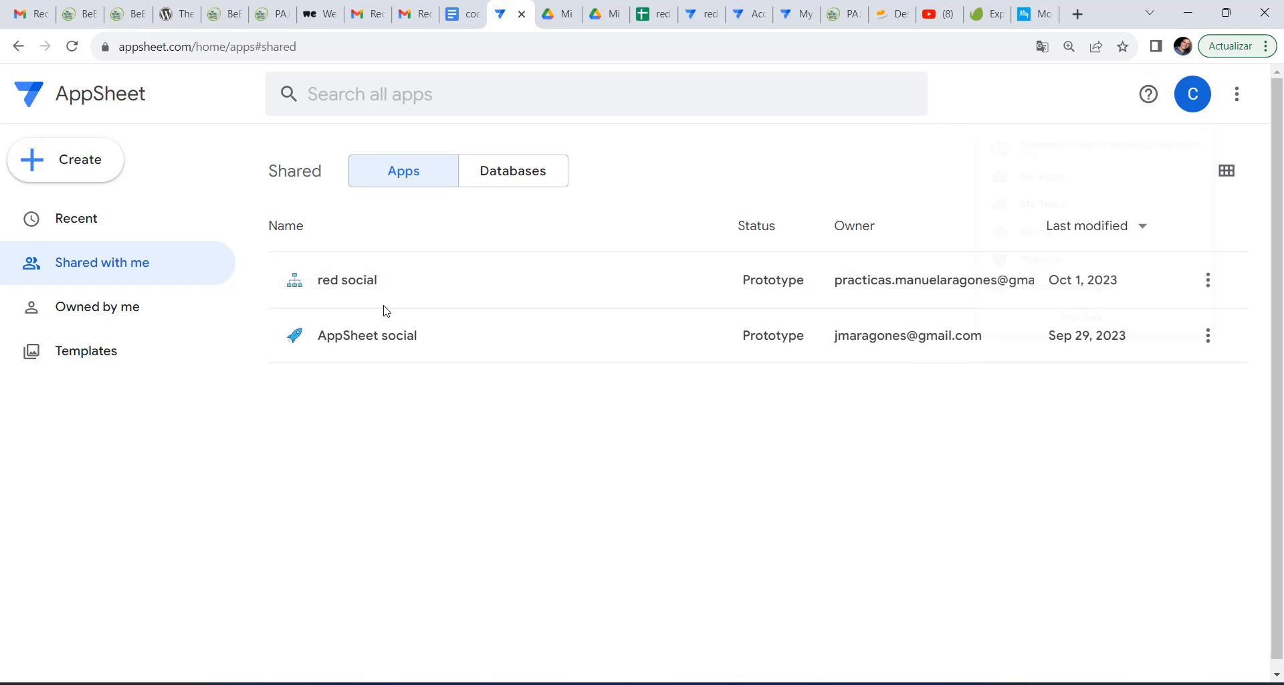
pyautogui.click(339, 282)
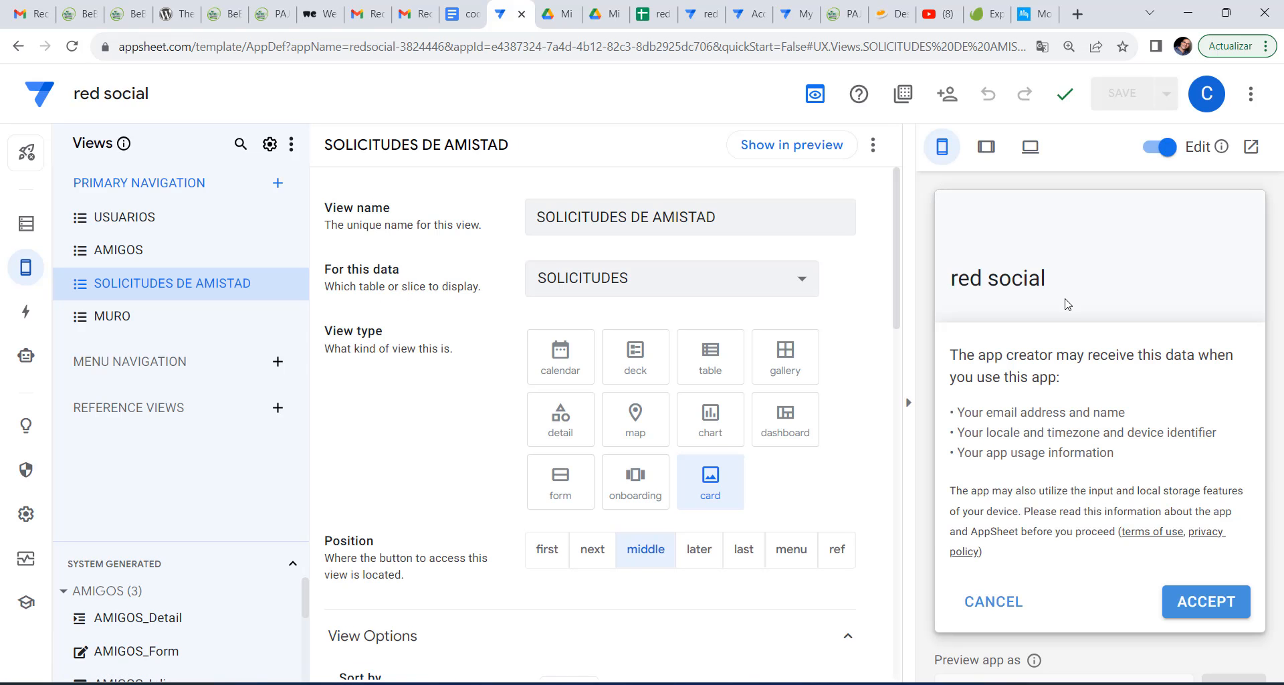
pyautogui.click(1206, 601)
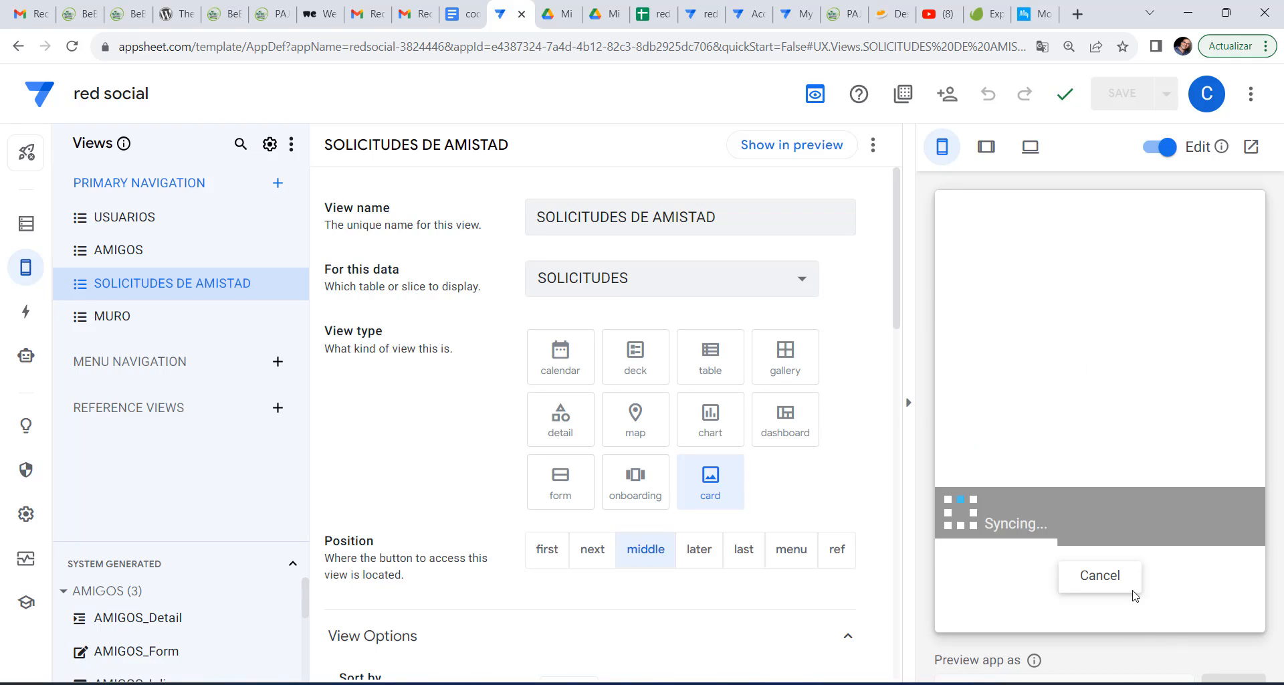
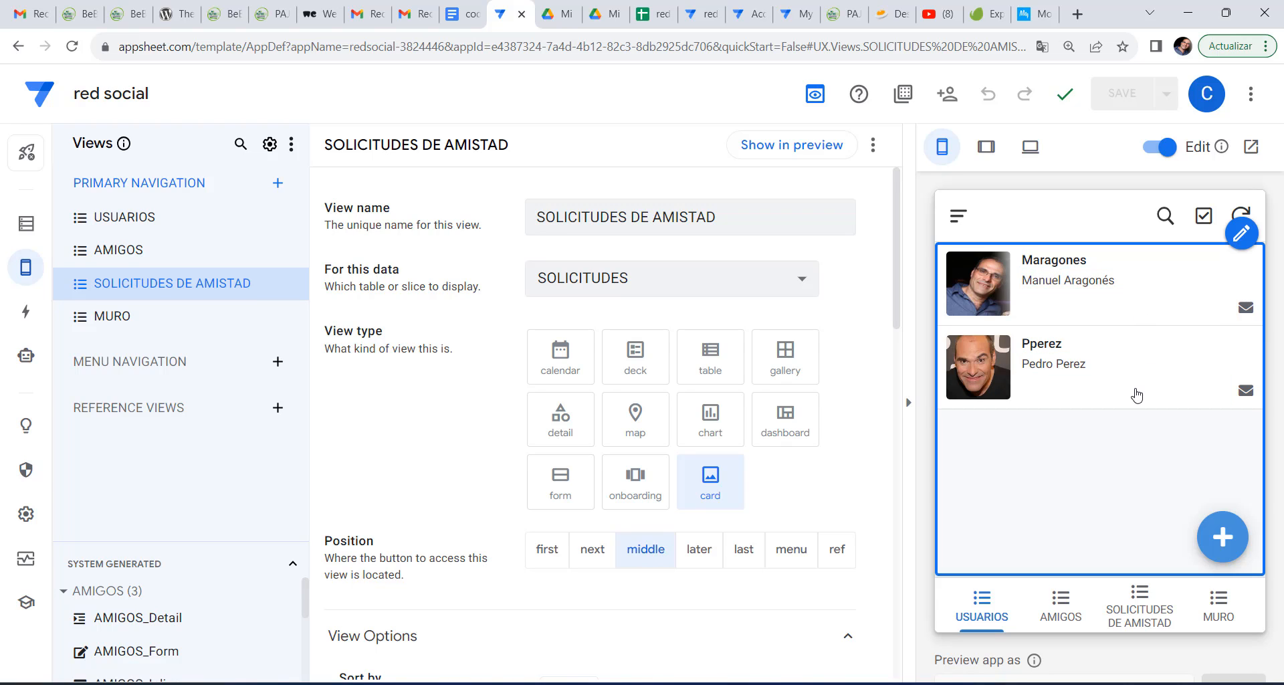
# Review the USUARIOS SEGUIR action, which adds an AMIGOS row setting USER1 and SOLICITA.
pyautogui.click(26, 312)
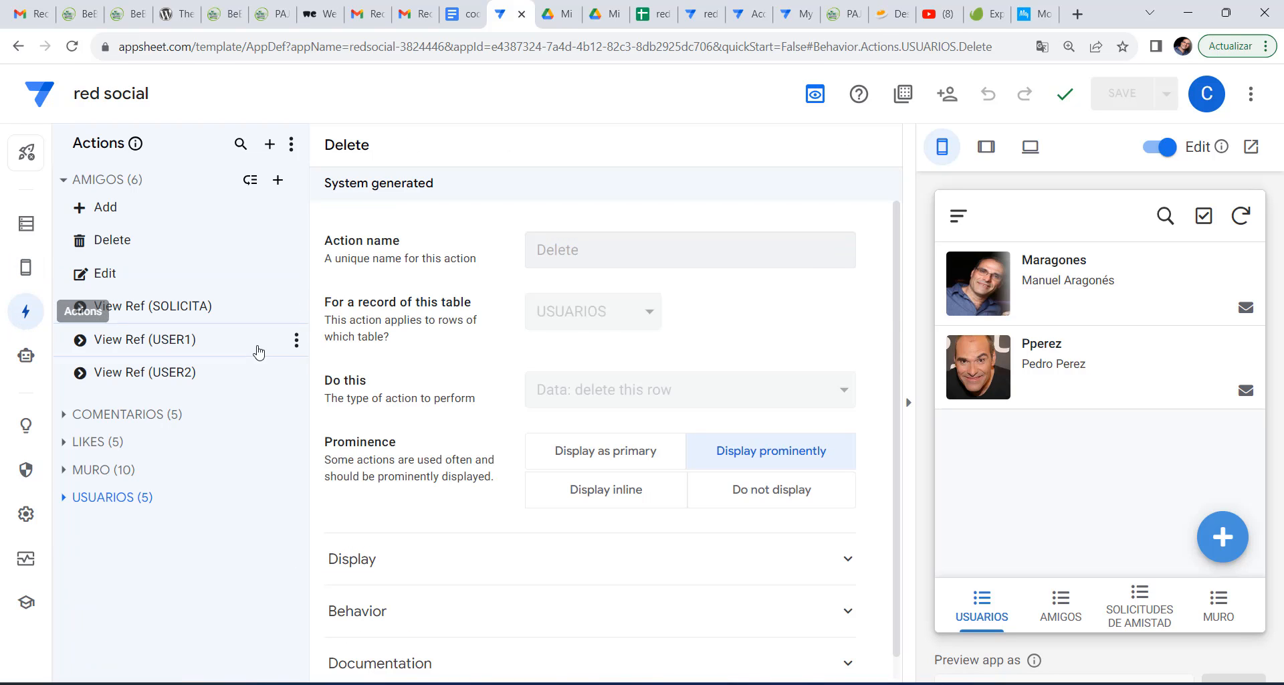
pyautogui.click(79, 499)
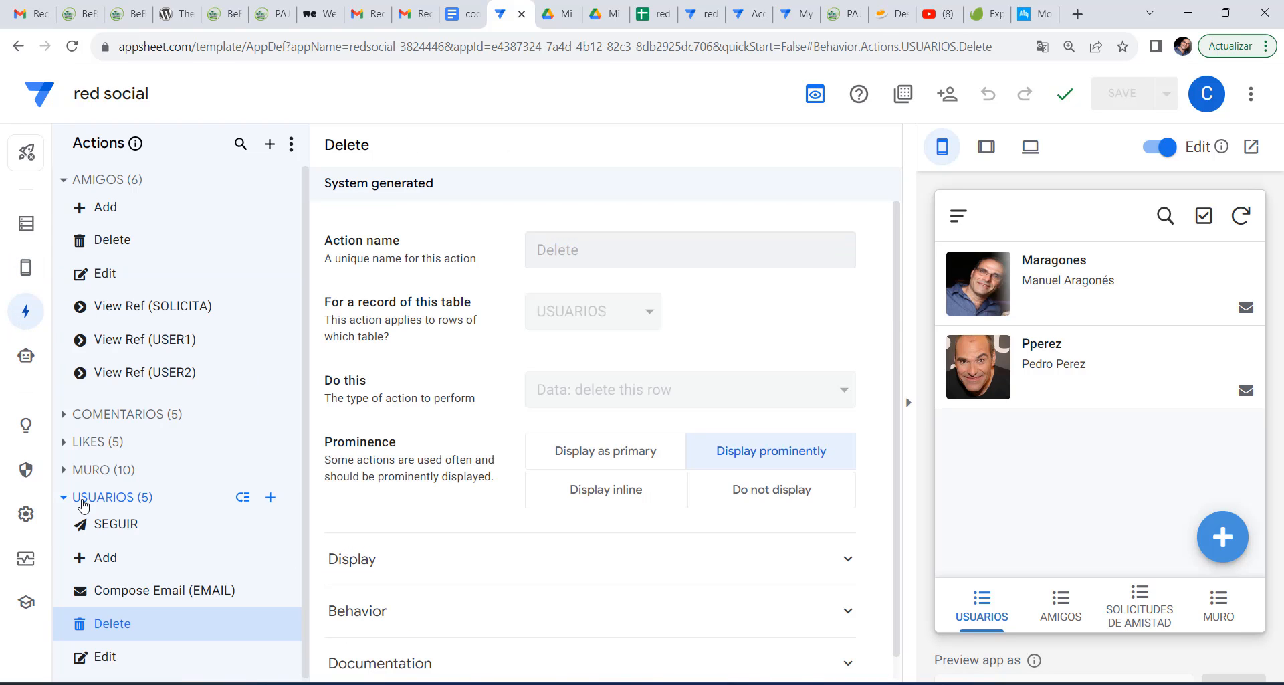
pyautogui.click(129, 533)
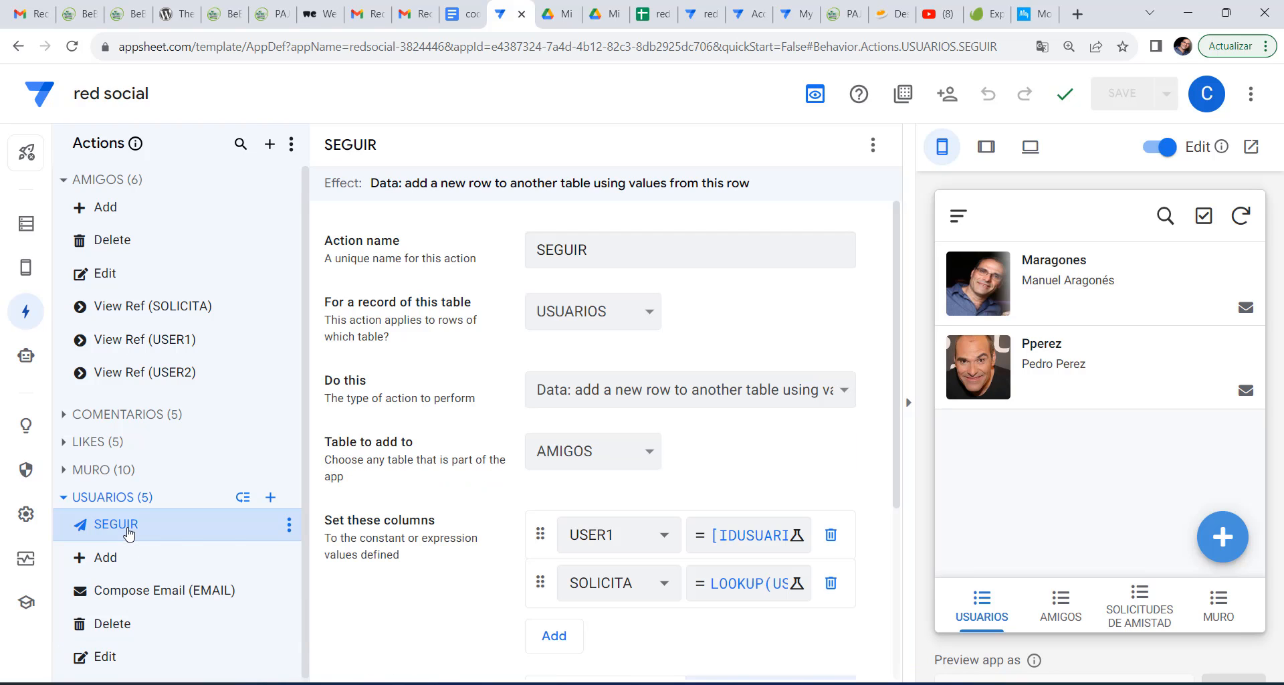
pyautogui.scroll(-4, 786, 459)
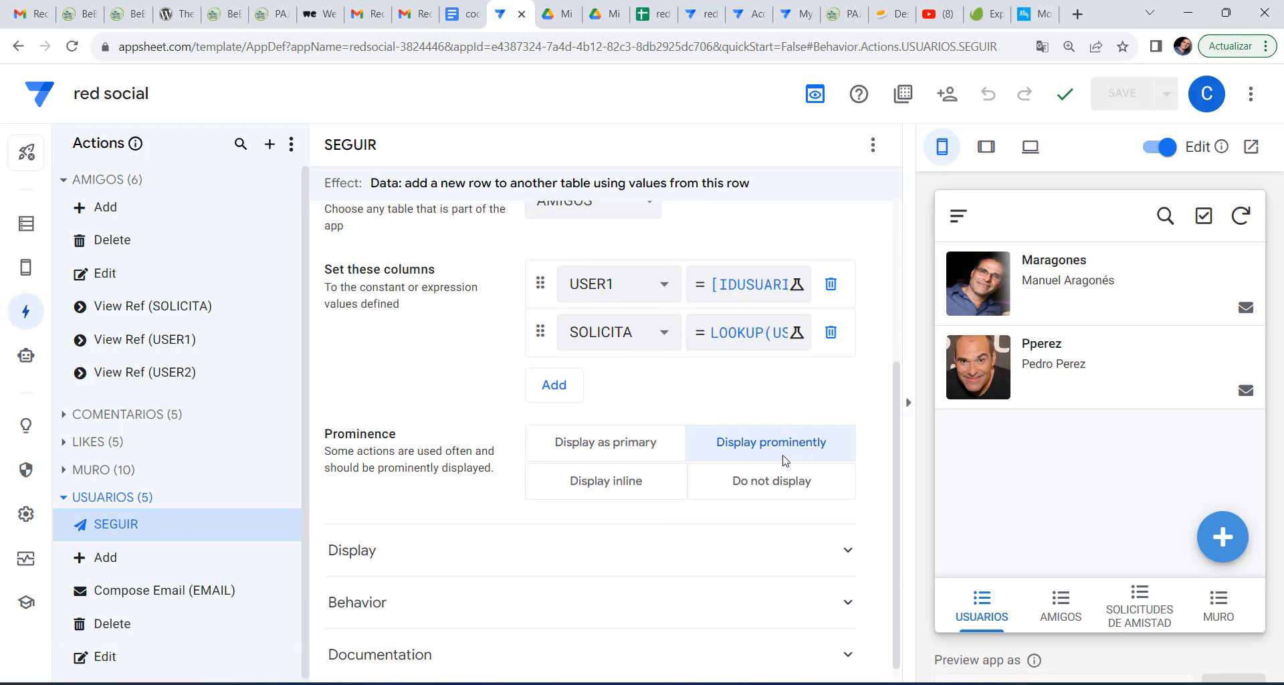
pyautogui.scroll(1, 786, 460)
pyautogui.scroll(1, 784, 462)
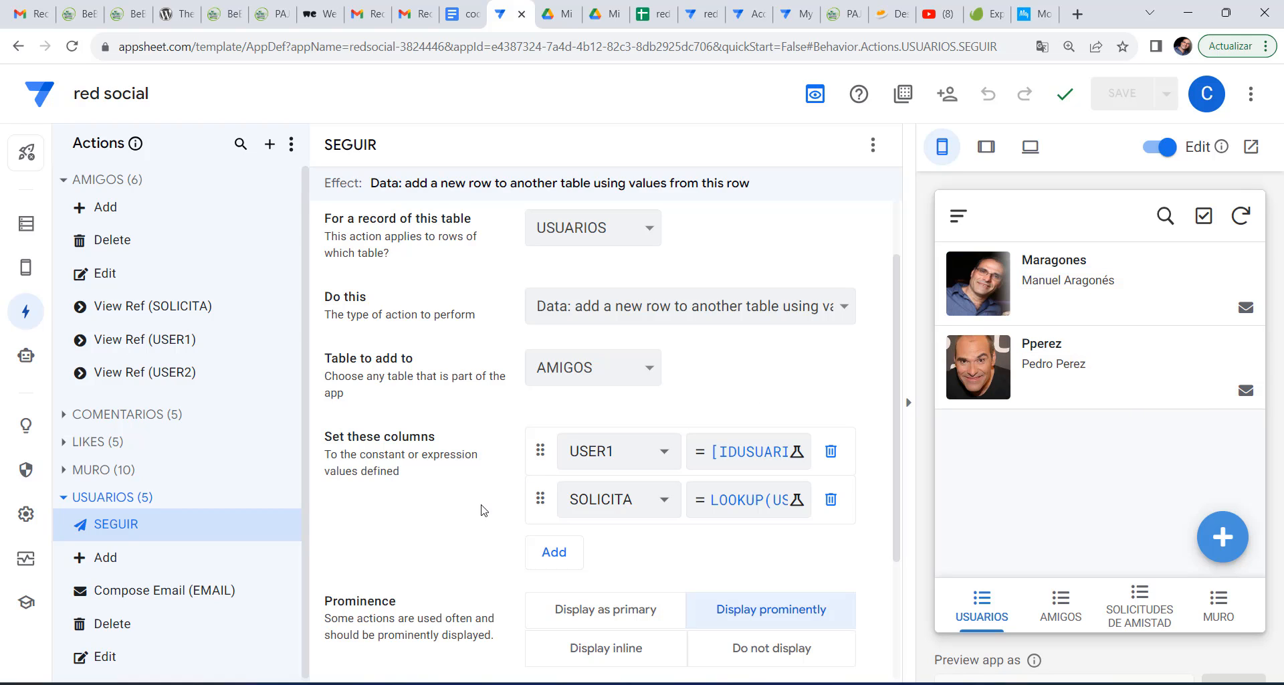
pyautogui.scroll(-3, 495, 510)
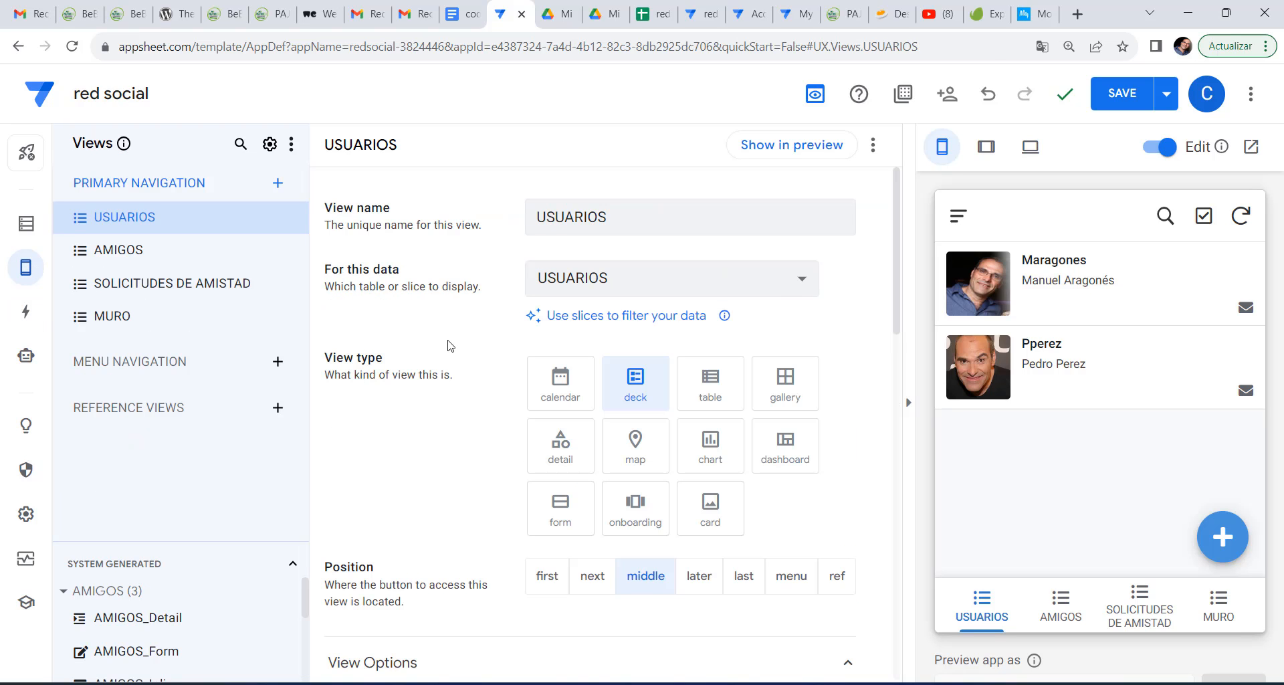
# Add SEGUIR to the USUARIOS view's row actions beside Compose Email.
pyautogui.scroll(-8, 450, 345)
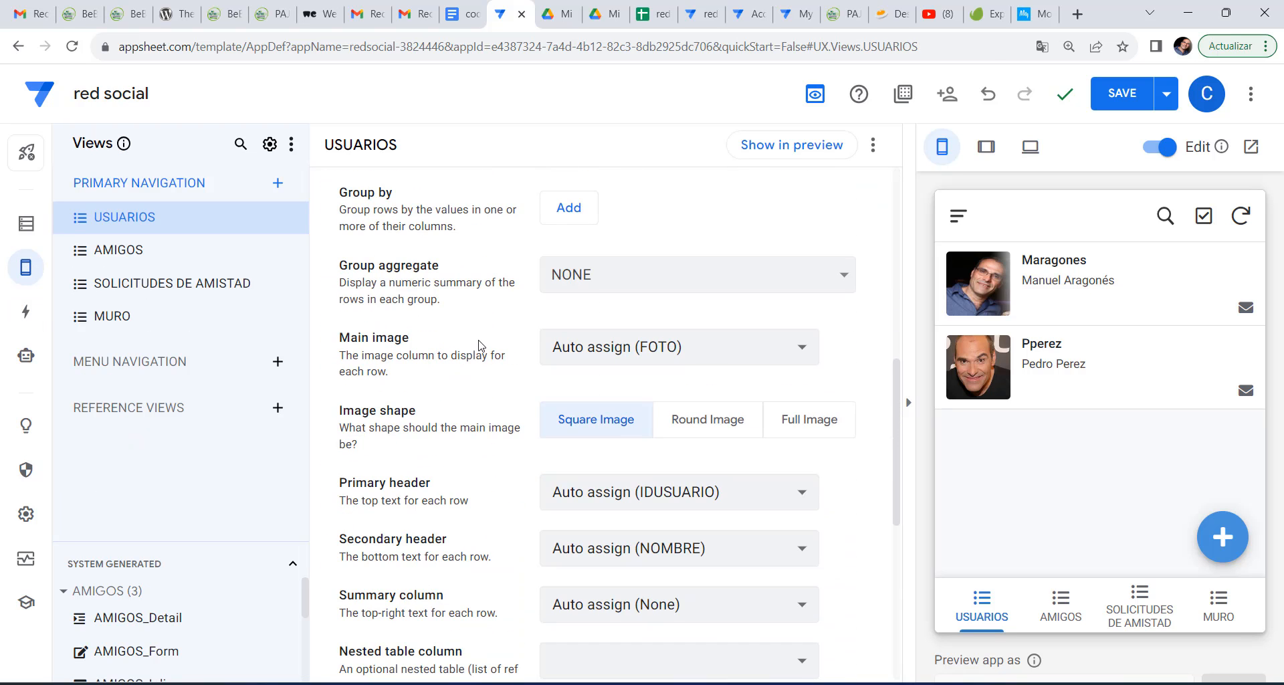
pyautogui.scroll(8, 479, 345)
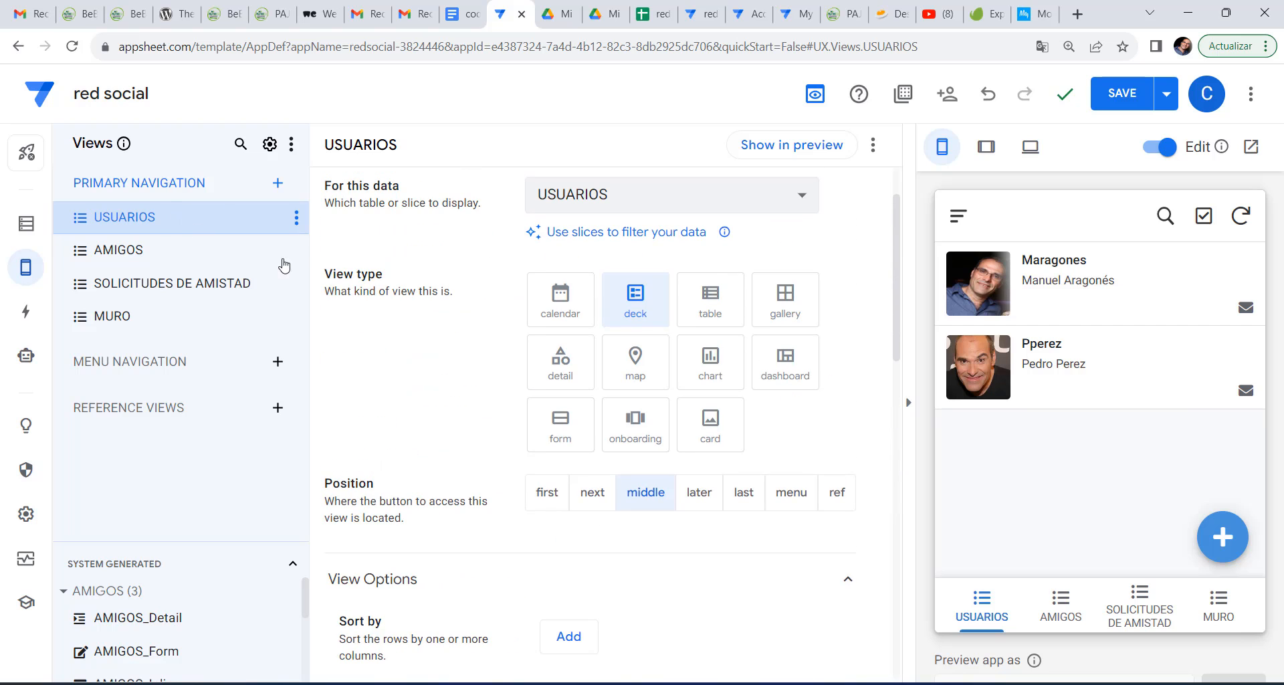
pyautogui.scroll(-12, 495, 309)
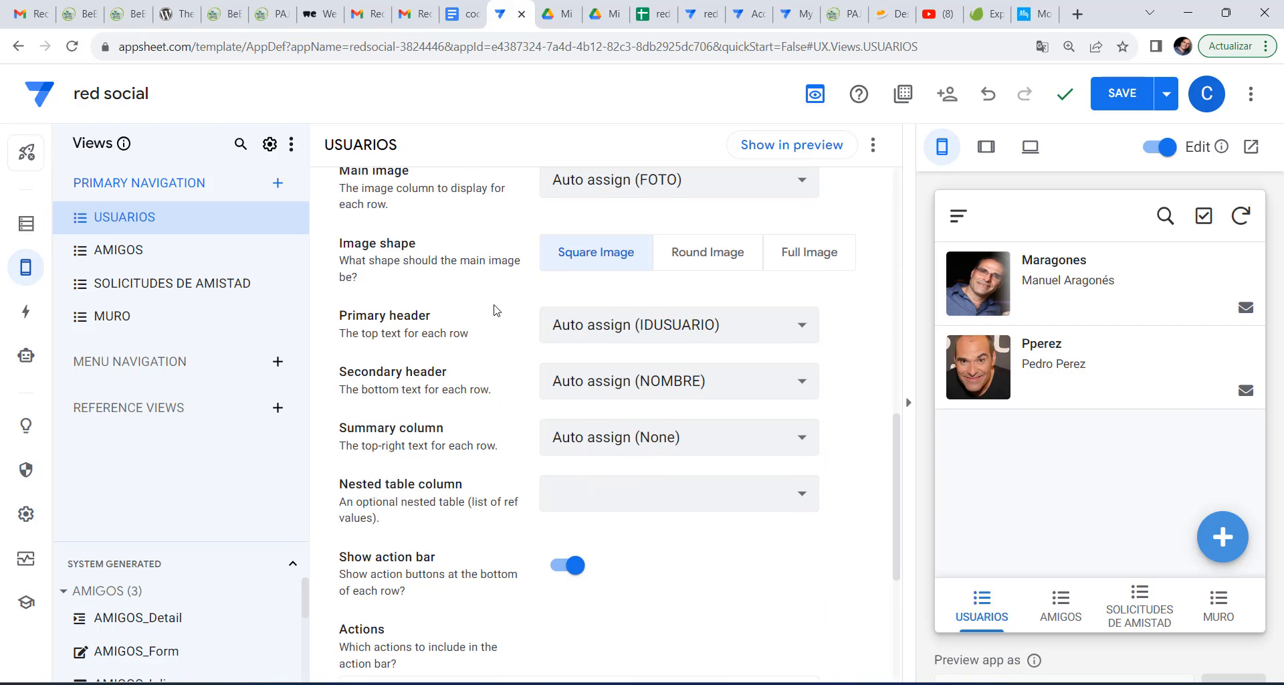
pyautogui.scroll(-2, 495, 309)
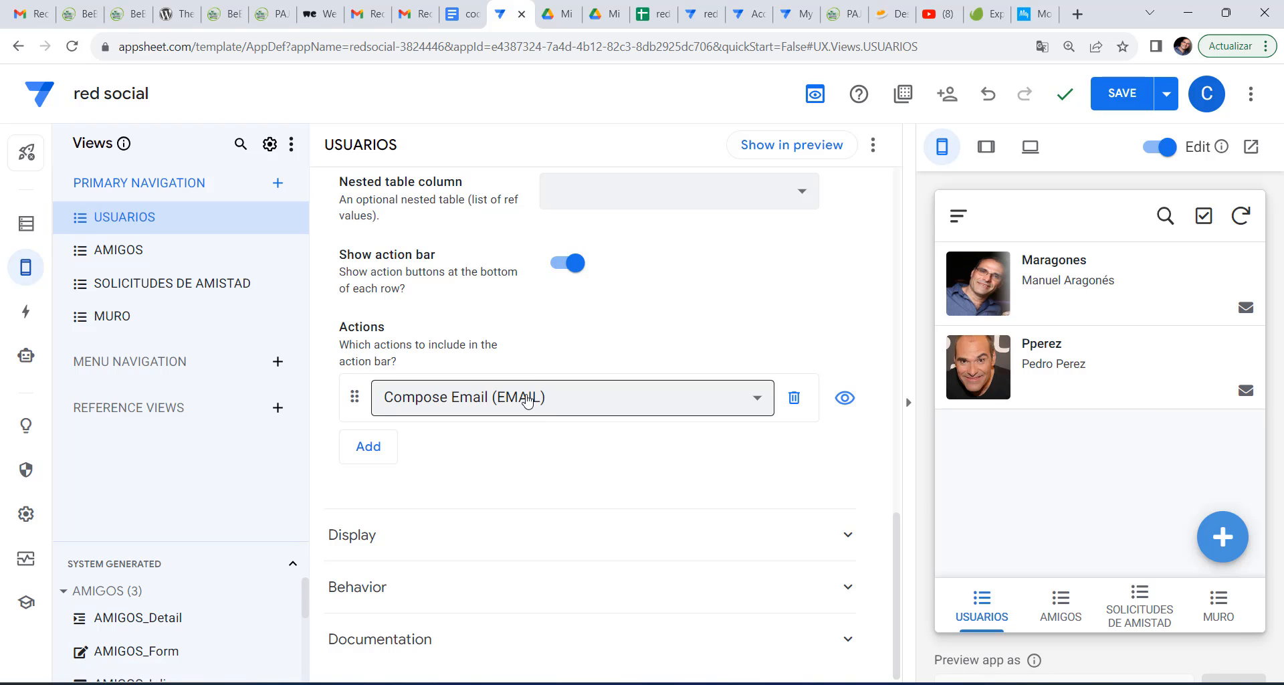
pyautogui.click(367, 446)
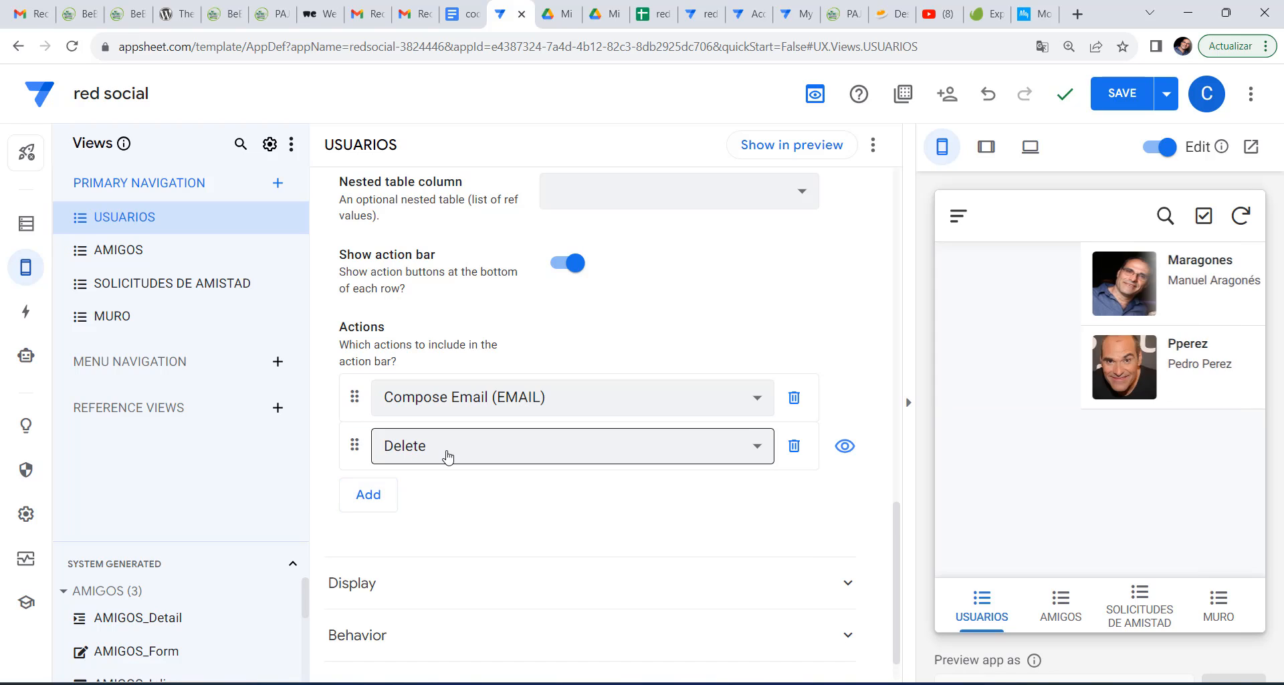
pyautogui.click(447, 457)
pyautogui.click(425, 630)
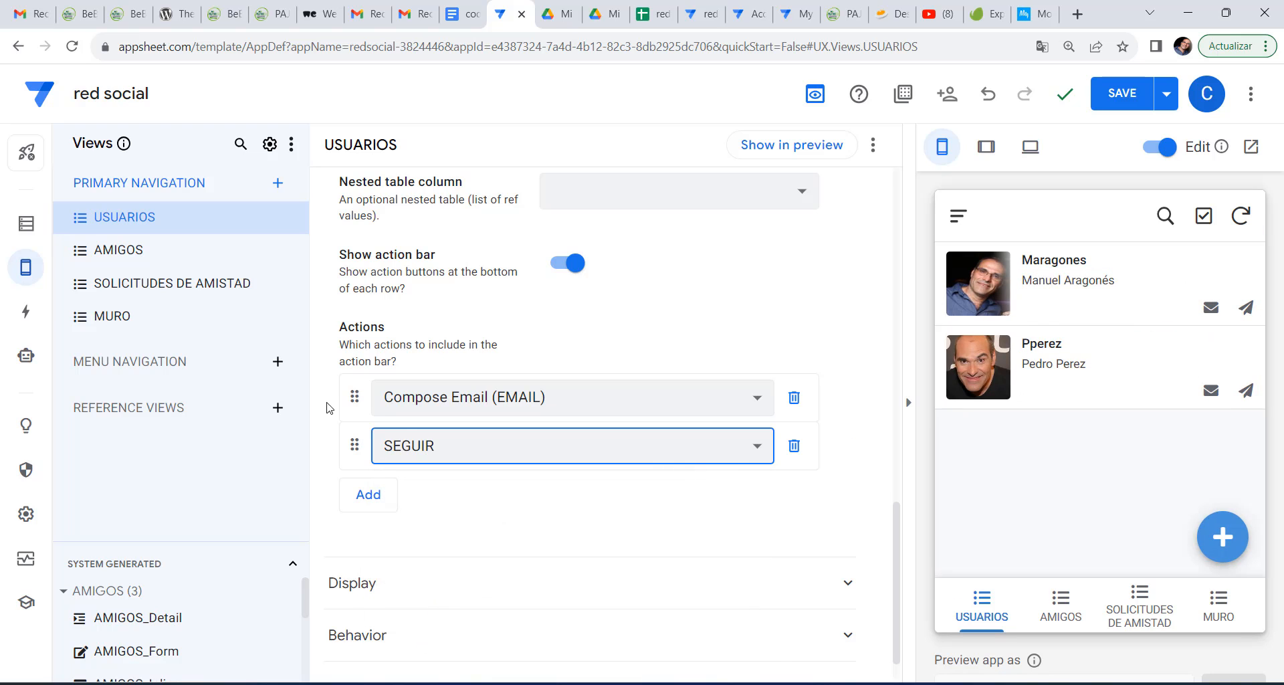
pyautogui.click(30, 317)
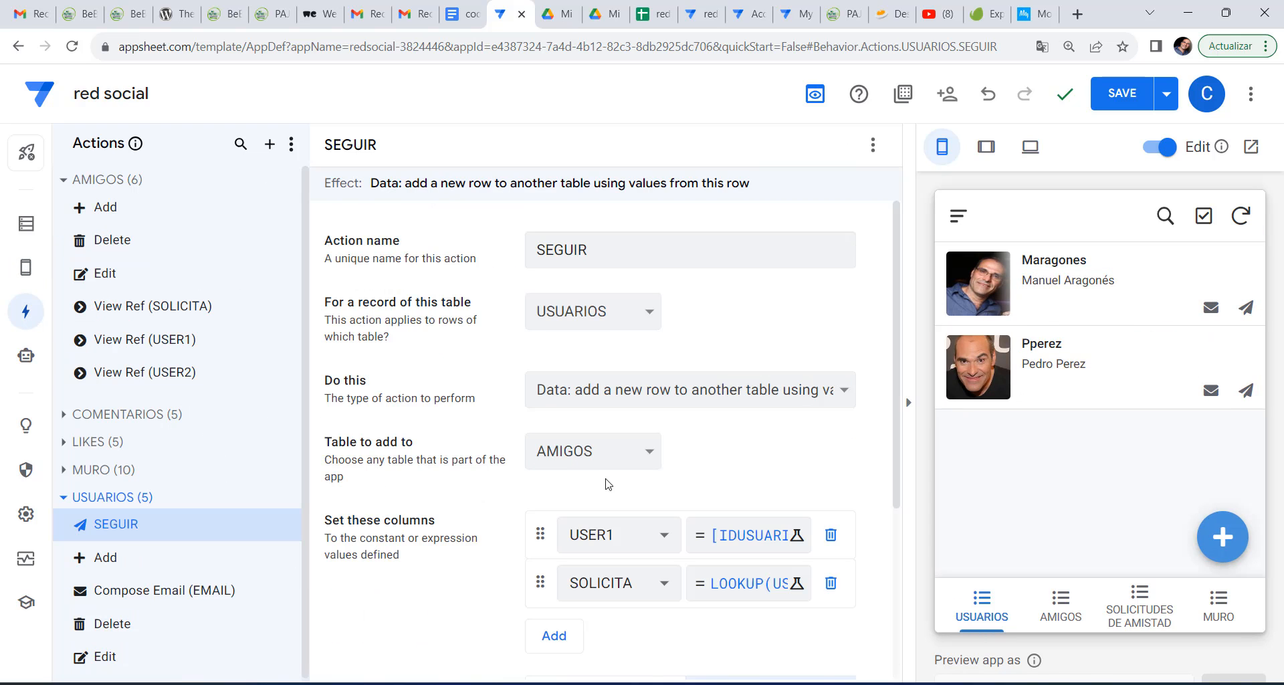
# Give the SEGUIR action the solid binoculars icon.
pyautogui.scroll(-4, 653, 488)
pyautogui.click(580, 539)
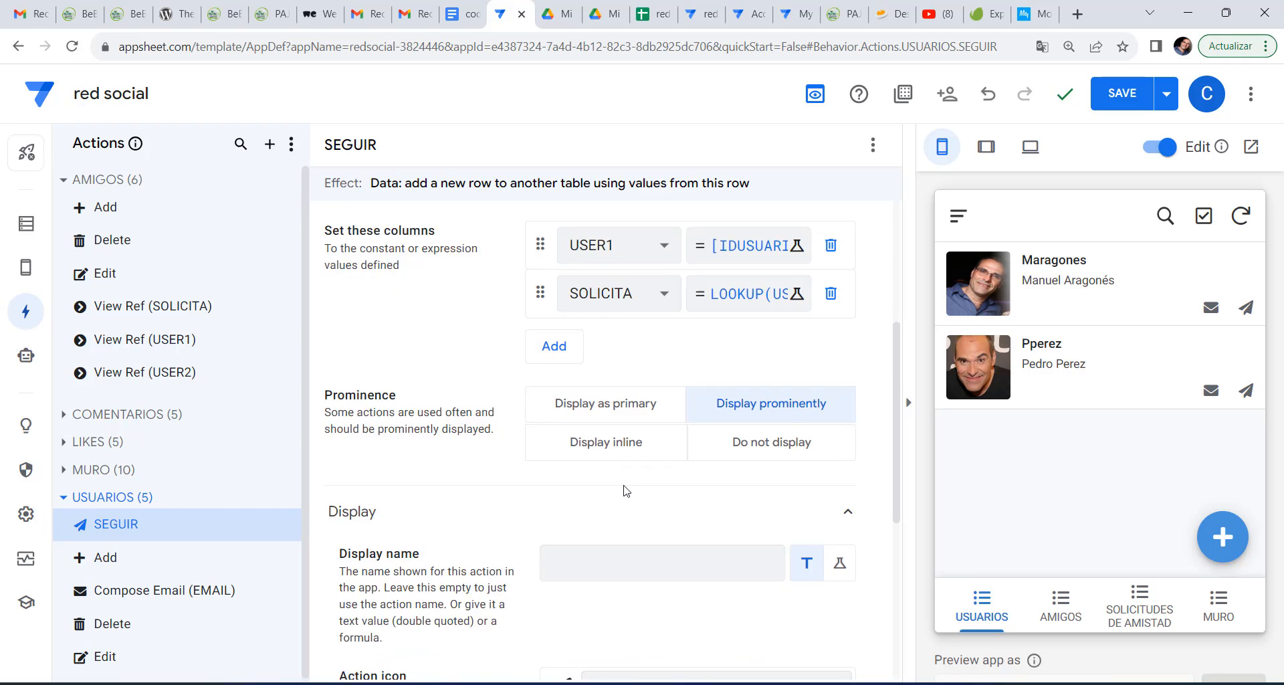
pyautogui.scroll(-5, 636, 334)
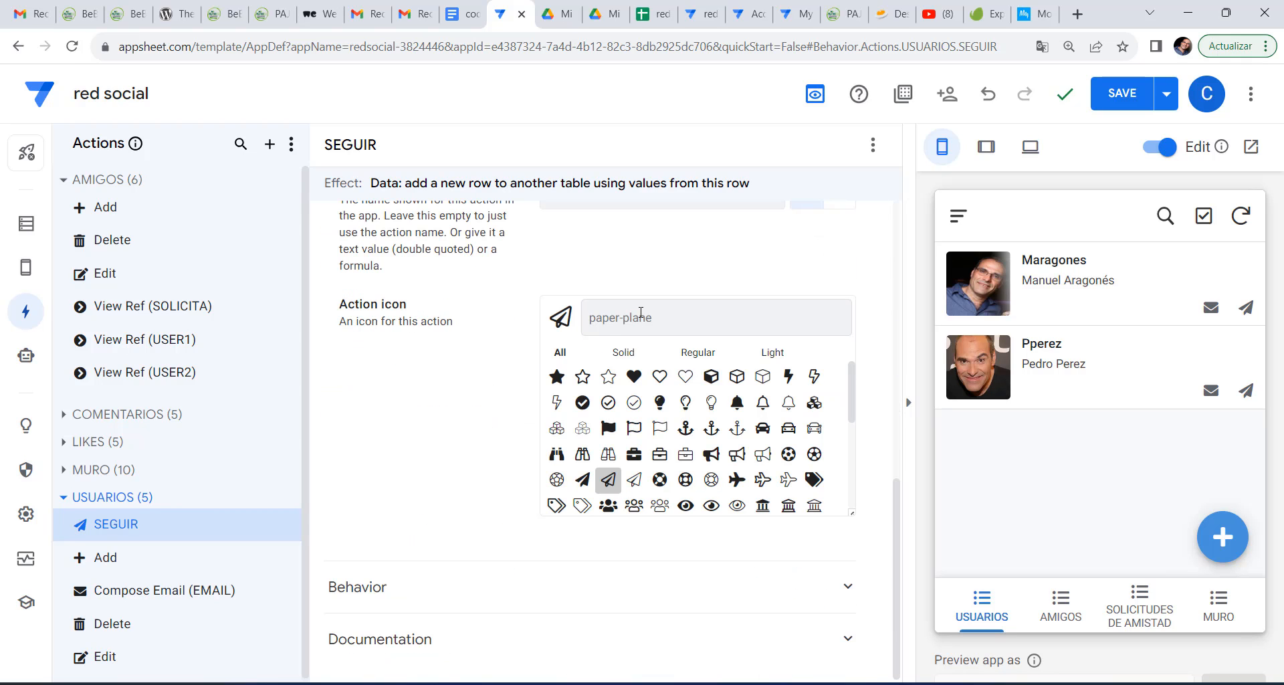
pyautogui.click(641, 317)
pyautogui.write('bino')
pyautogui.click(556, 377)
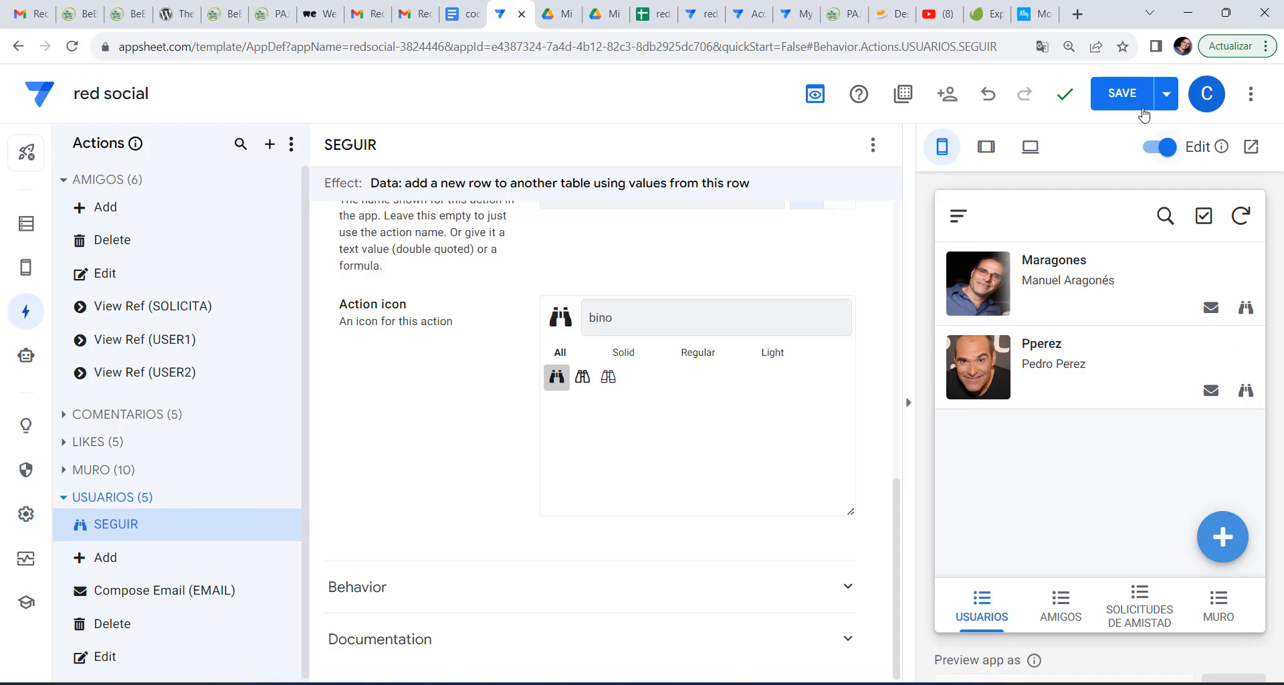
# Save the app, resync the preview and follow a user with the binoculars.
pyautogui.click(1114, 91)
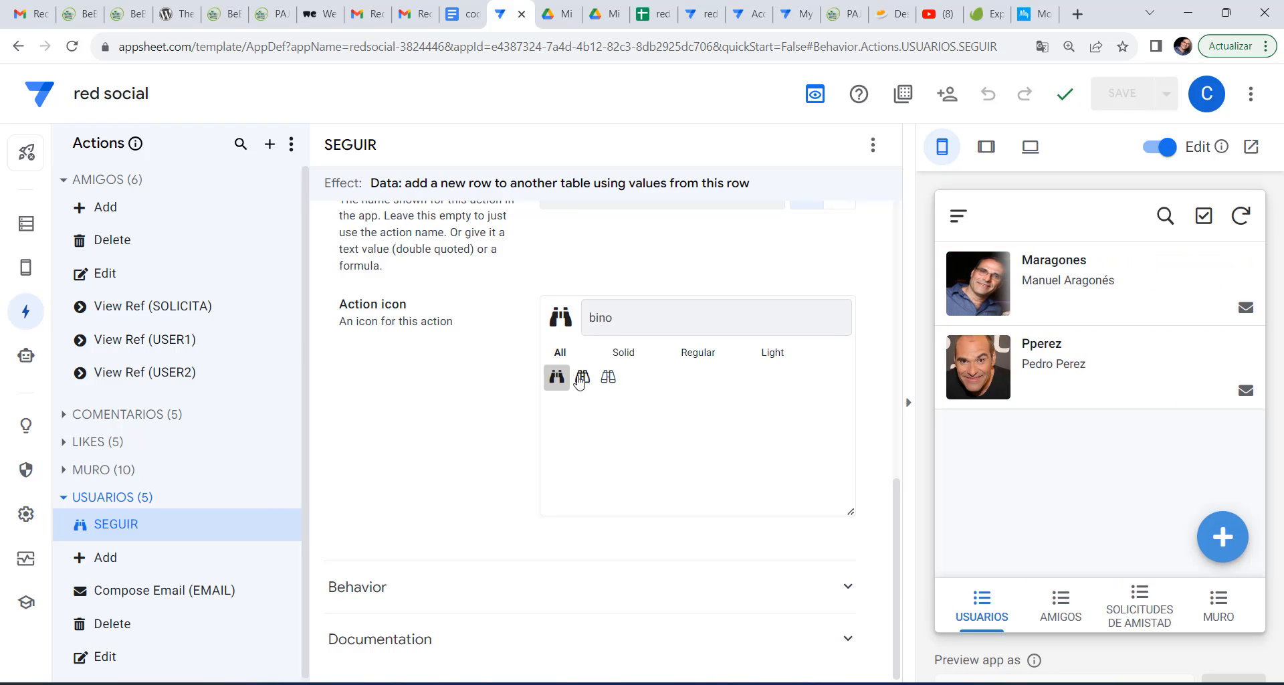
pyautogui.click(1239, 218)
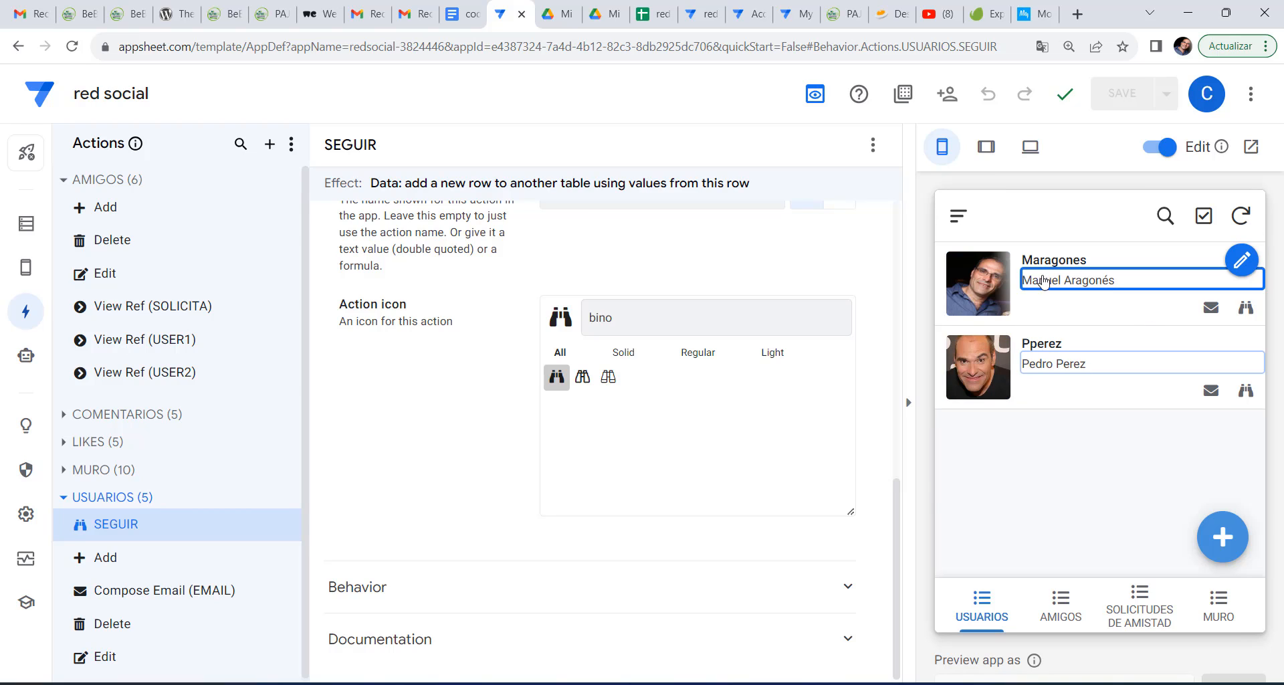
pyautogui.click(1245, 311)
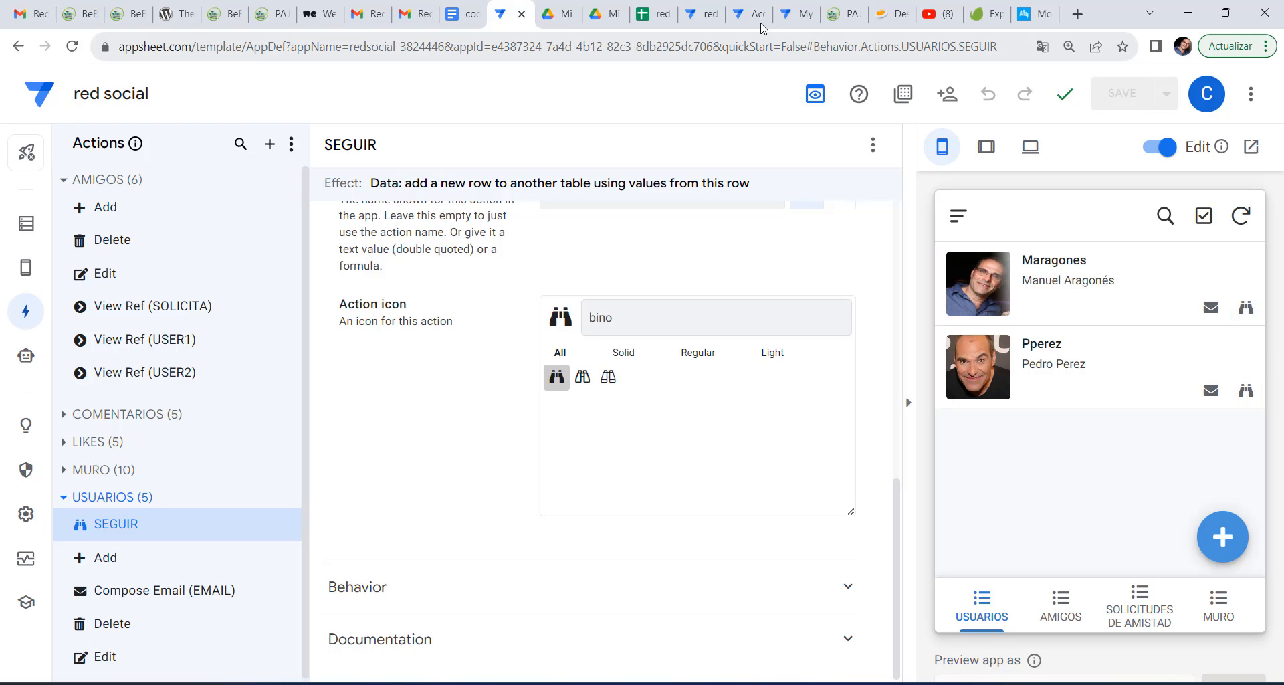
# In the other app tab, show the SOLICITUDES DE AMISTAD view in the preview.
pyautogui.click(699, 13)
pyautogui.click(1208, 95)
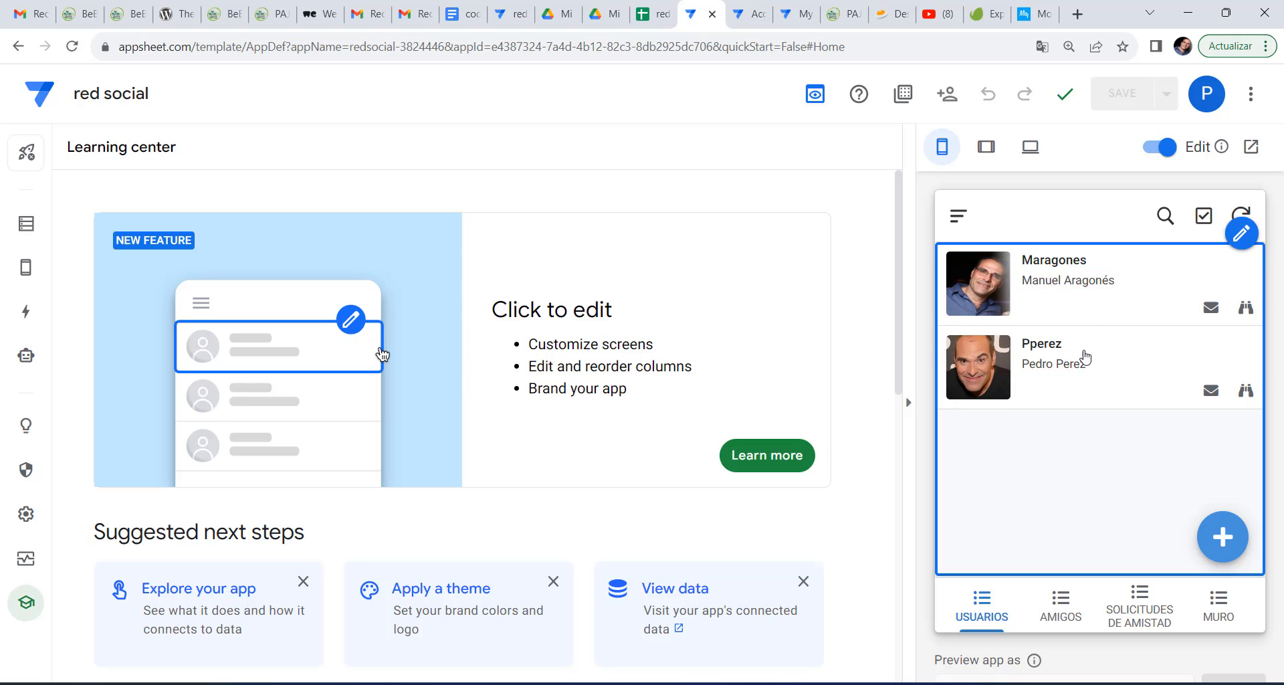
pyautogui.click(1150, 619)
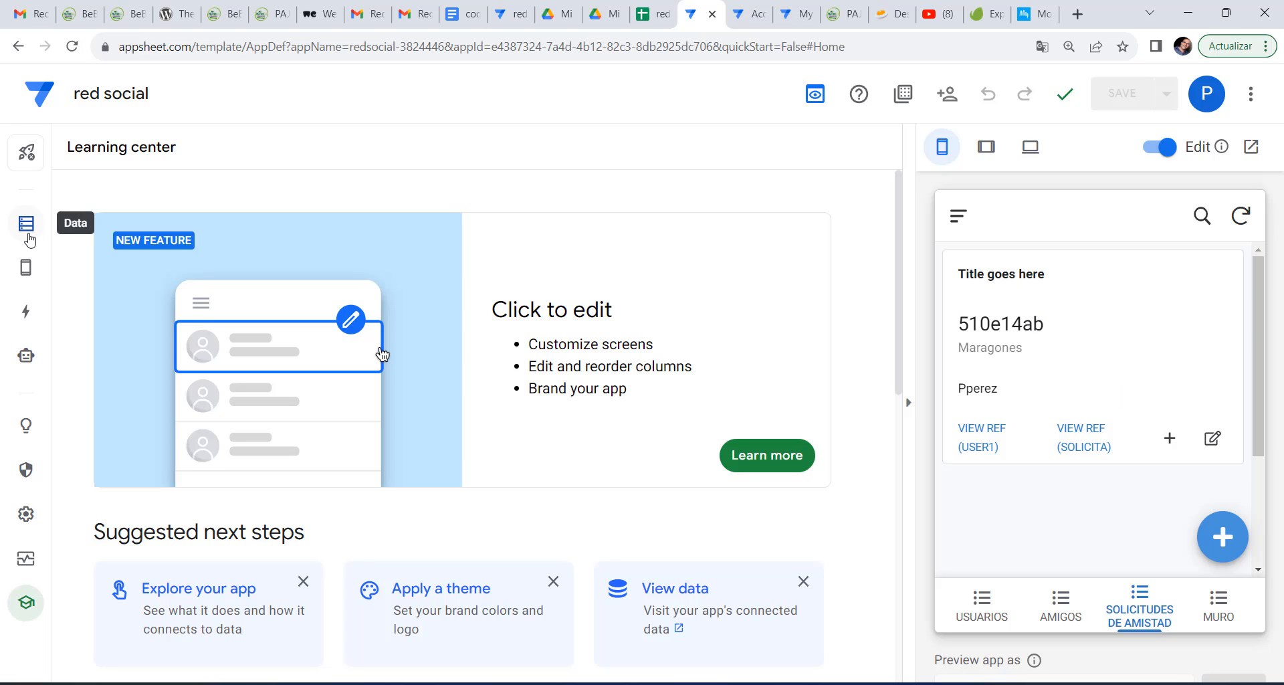
# Change the SOLICITUDES DE AMISTAD view type from card to deck.
pyautogui.moveTo(27, 266)
pyautogui.click(104, 263)
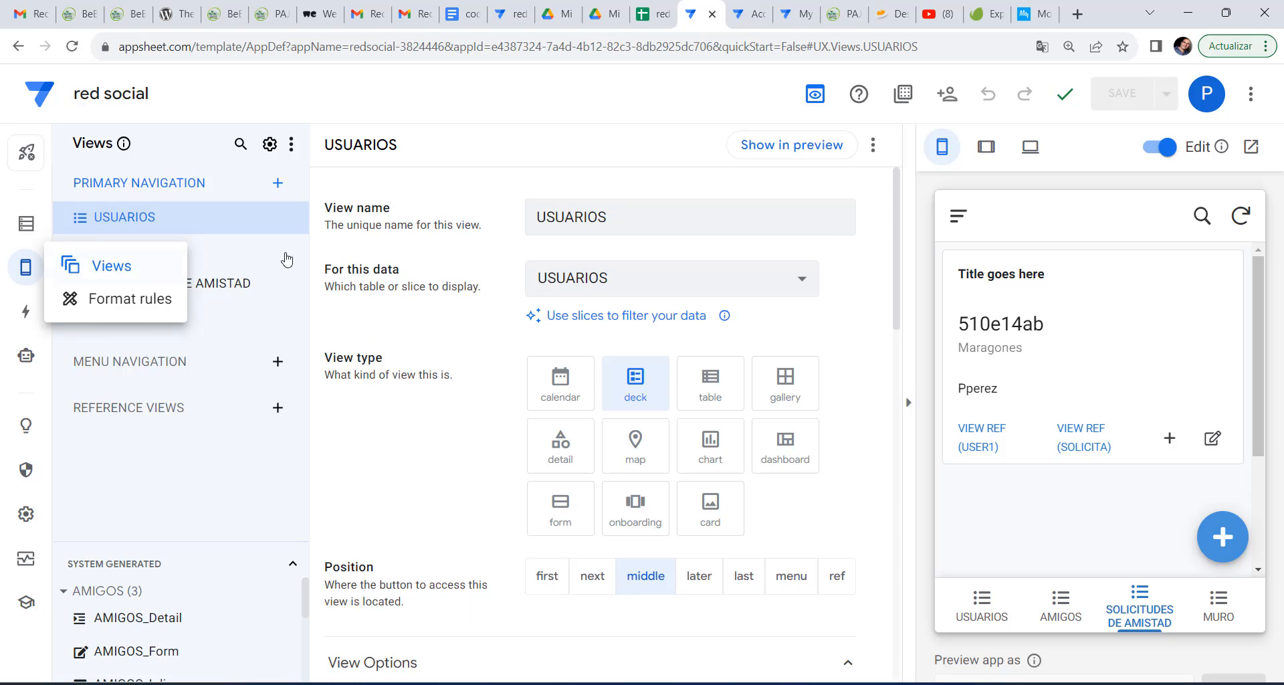
pyautogui.click(161, 288)
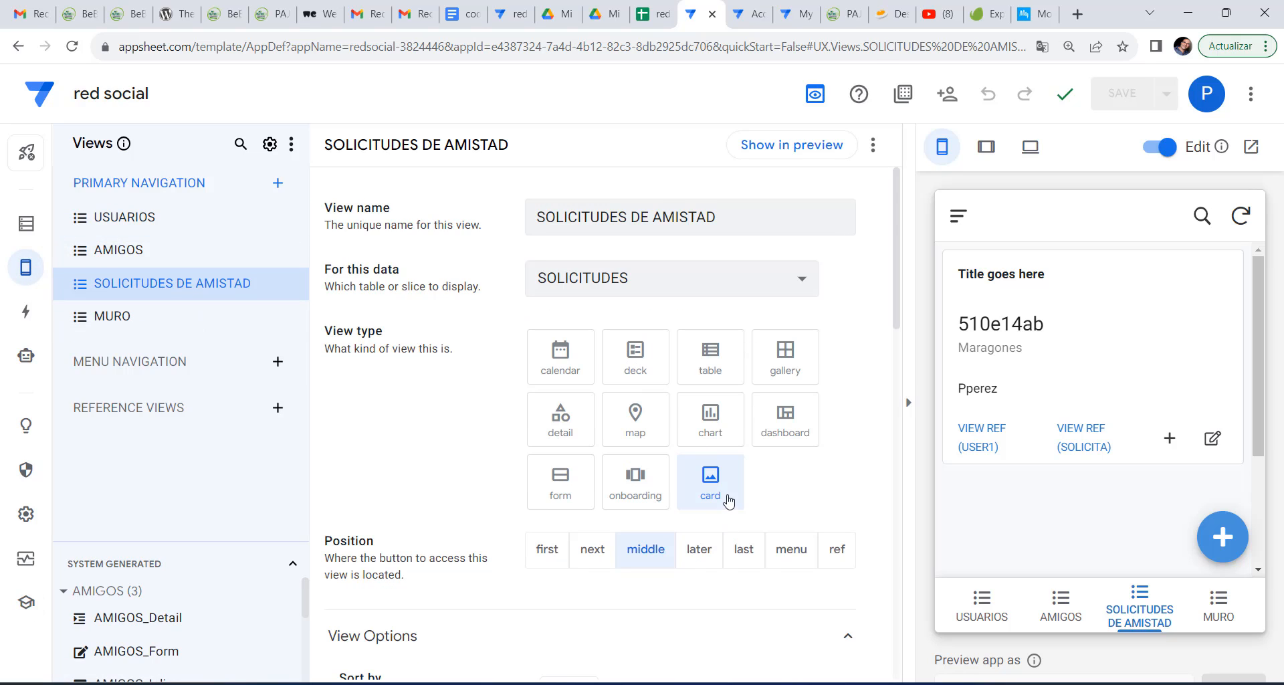
pyautogui.click(629, 375)
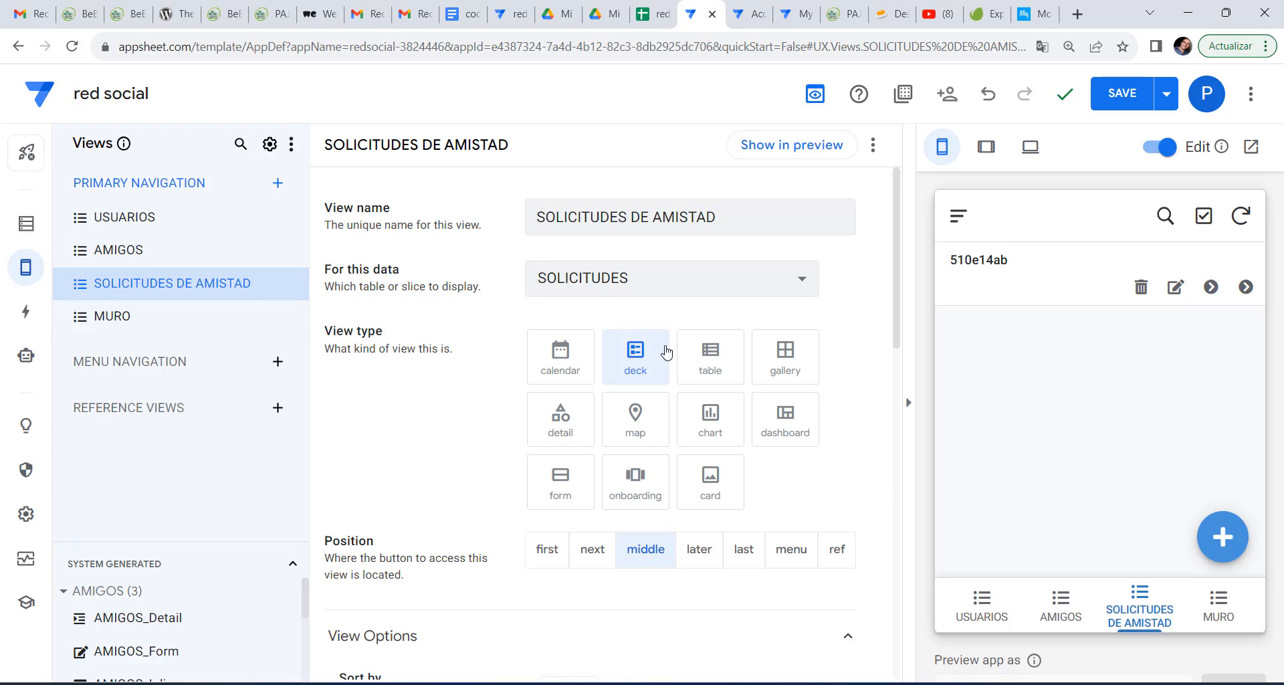
pyautogui.scroll(-6, 673, 353)
pyautogui.scroll(-3, 675, 353)
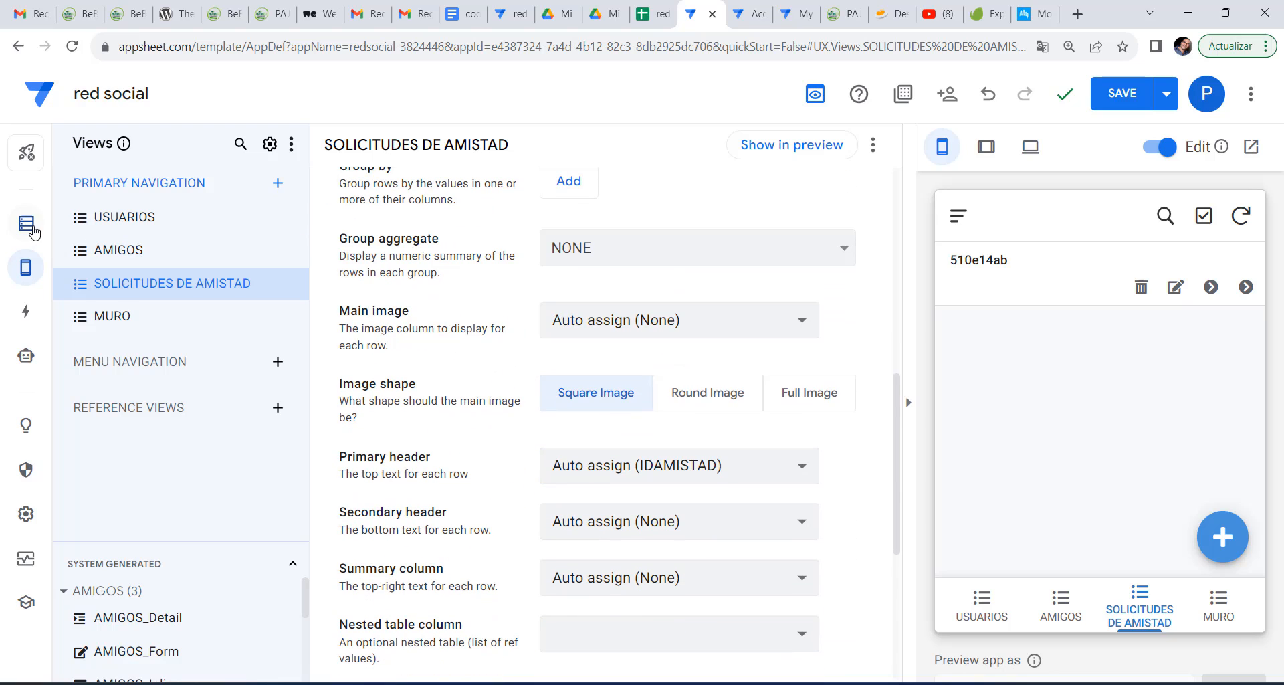
pyautogui.click(97, 229)
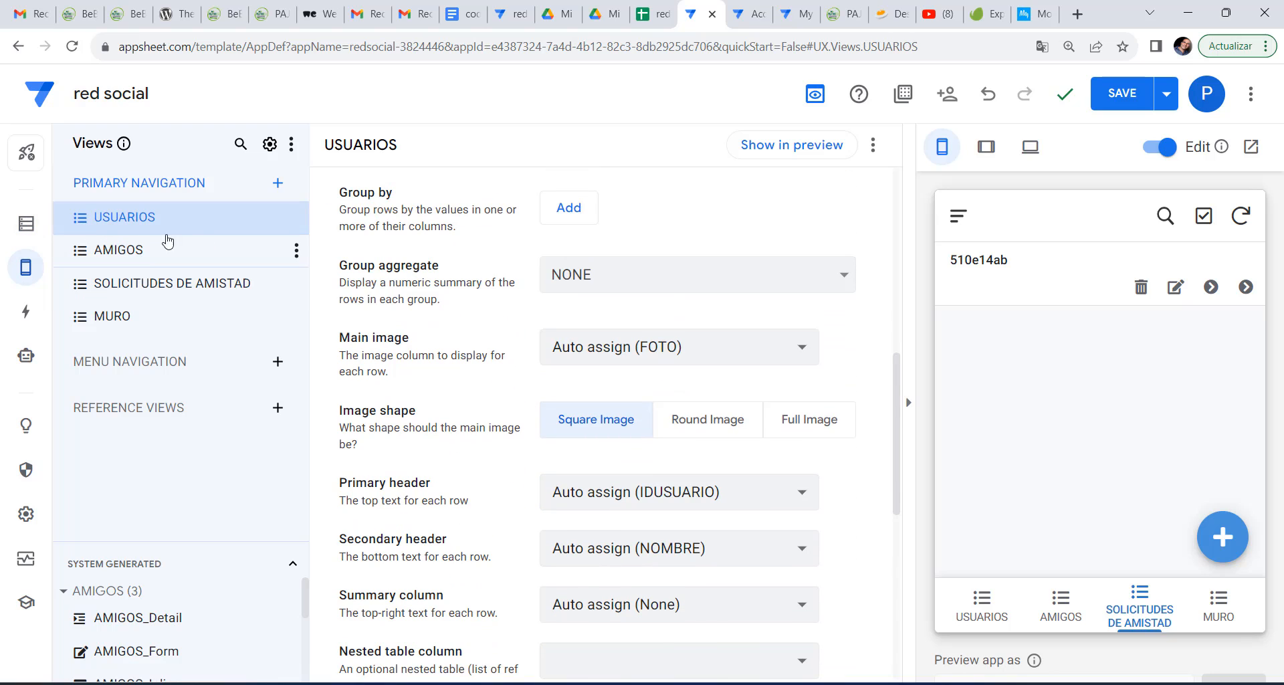
# Tick NOMBRE as the USUARIOS label column in place of IDUSUARIO and save.
pyautogui.click(41, 227)
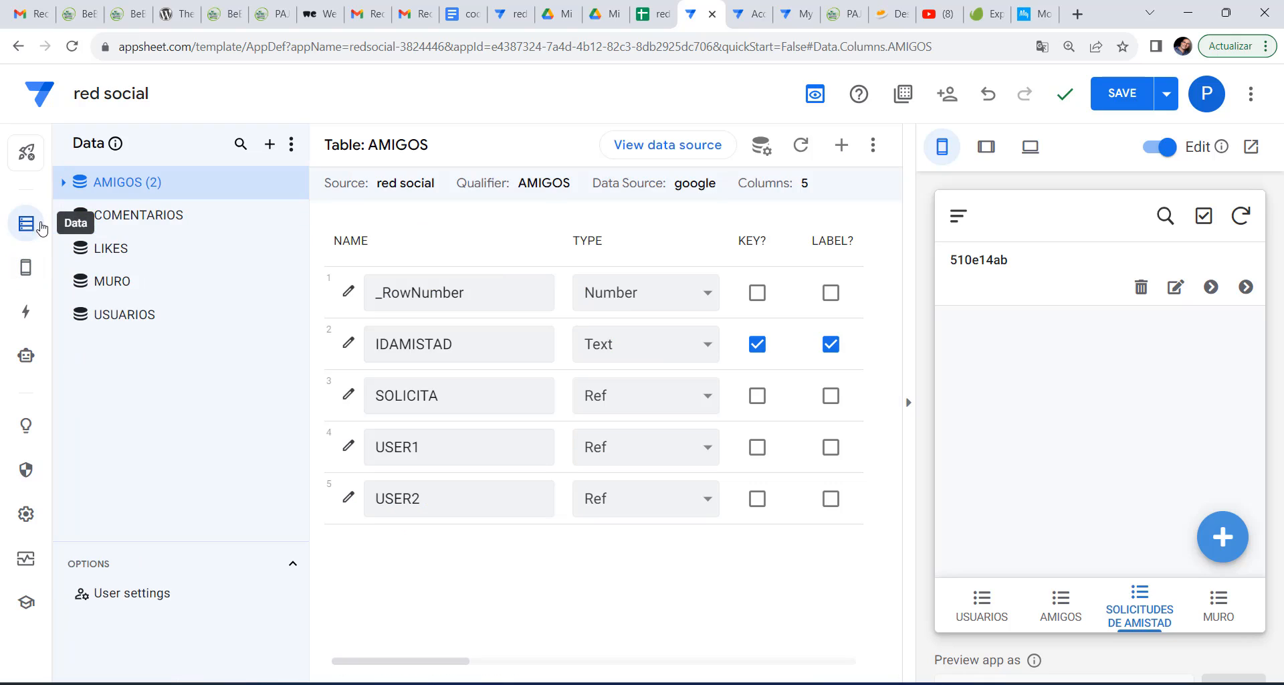
pyautogui.click(166, 317)
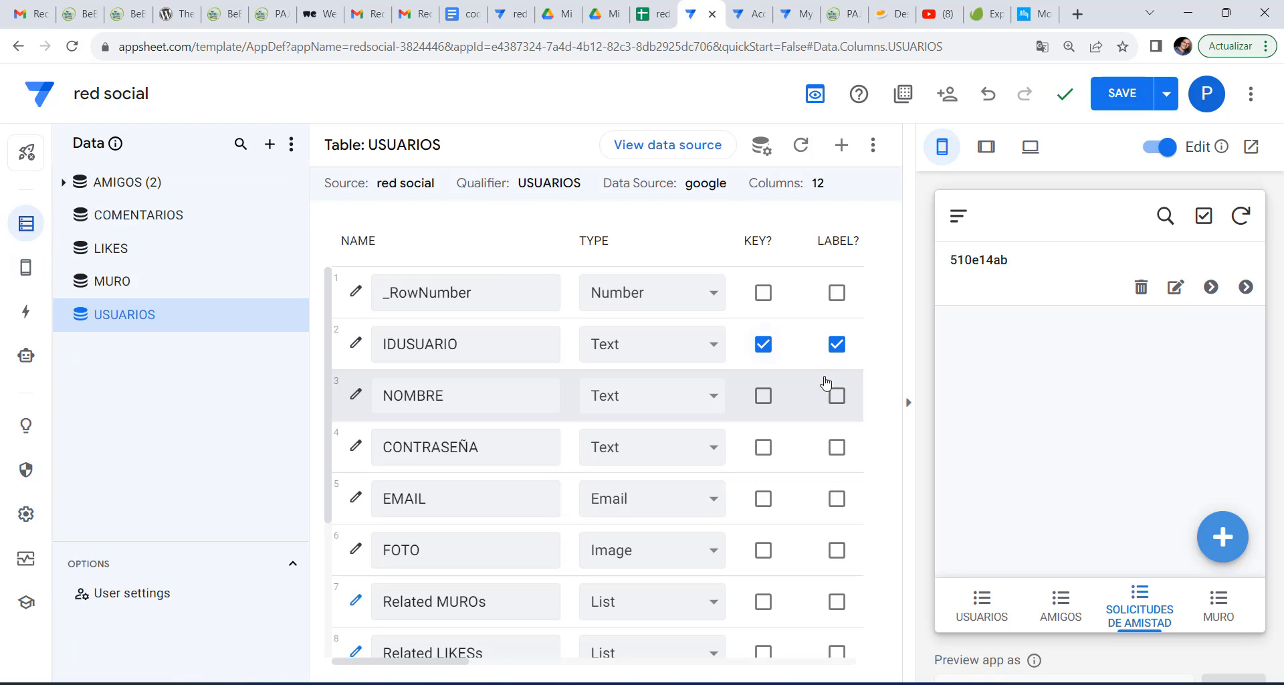
pyautogui.click(837, 398)
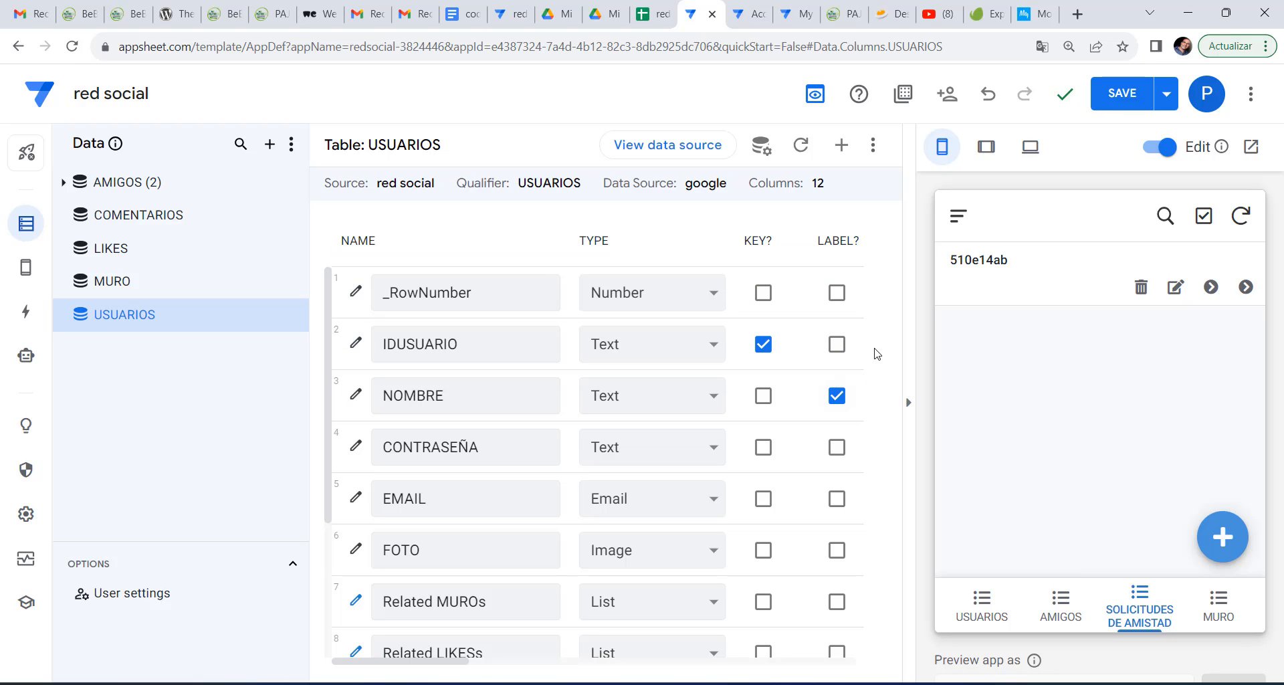
pyautogui.click(1119, 94)
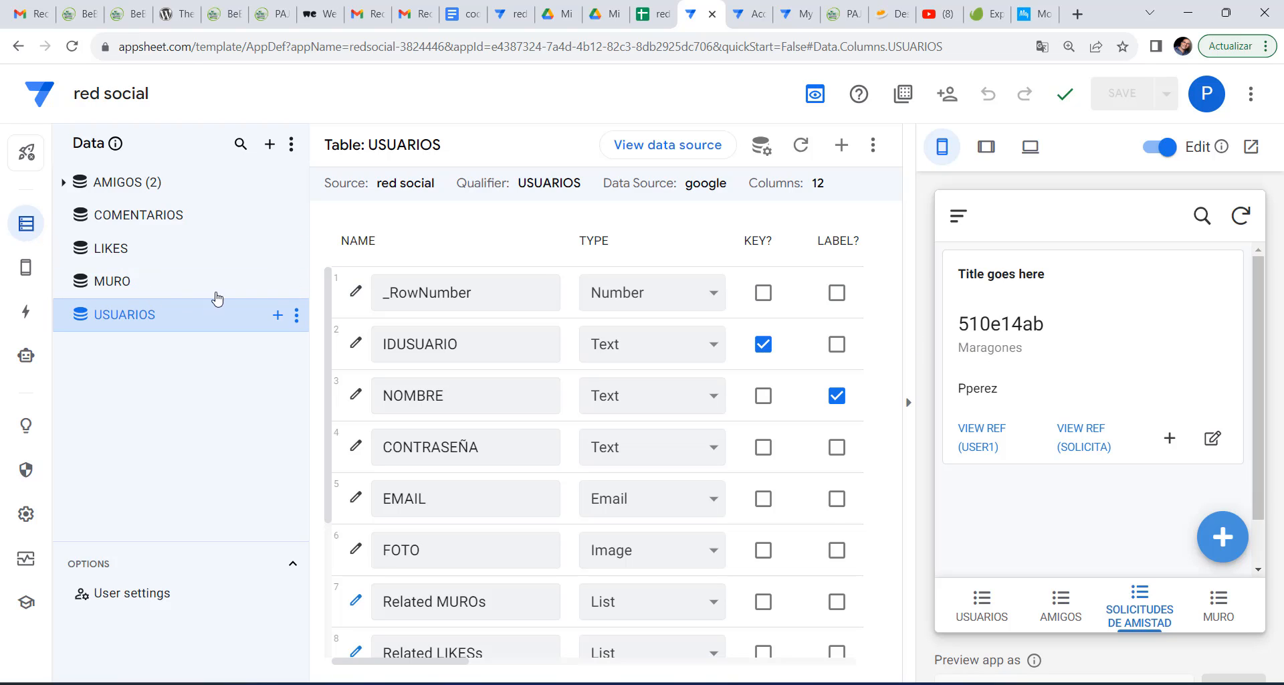
# Set the USUARIOS view's primary header to NOMBRE.
pyautogui.click(107, 265)
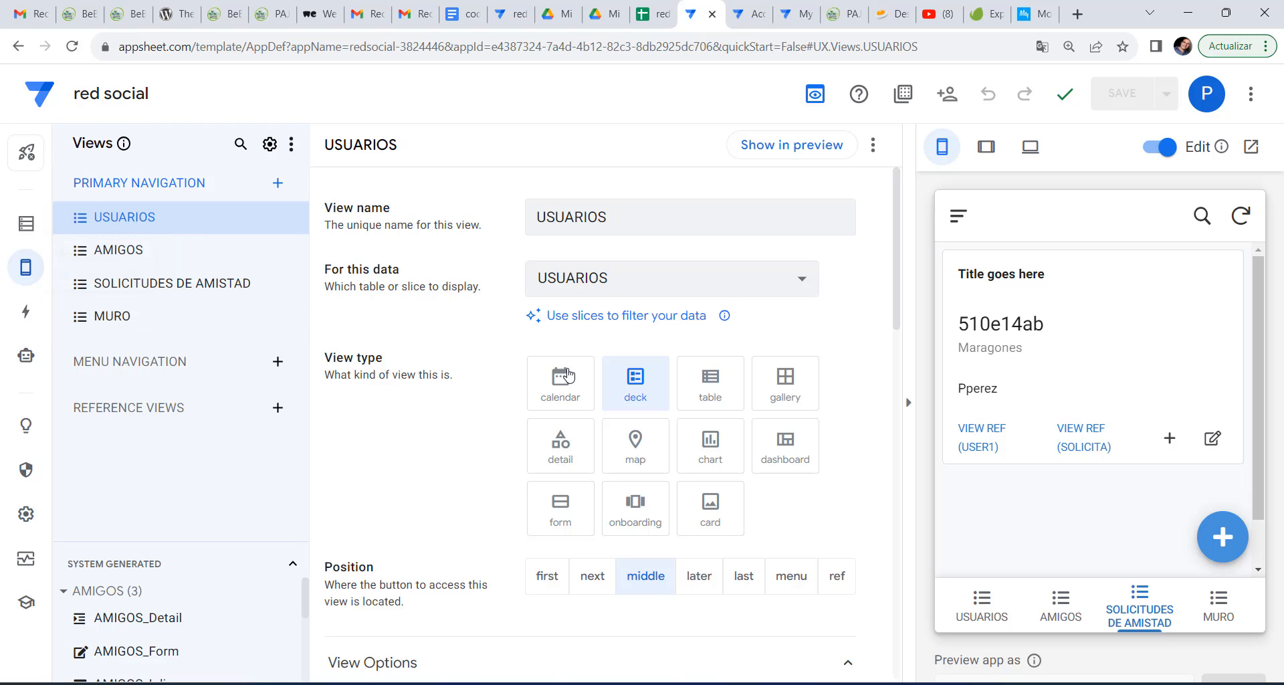
pyautogui.scroll(-3, 565, 379)
pyautogui.scroll(-4, 564, 383)
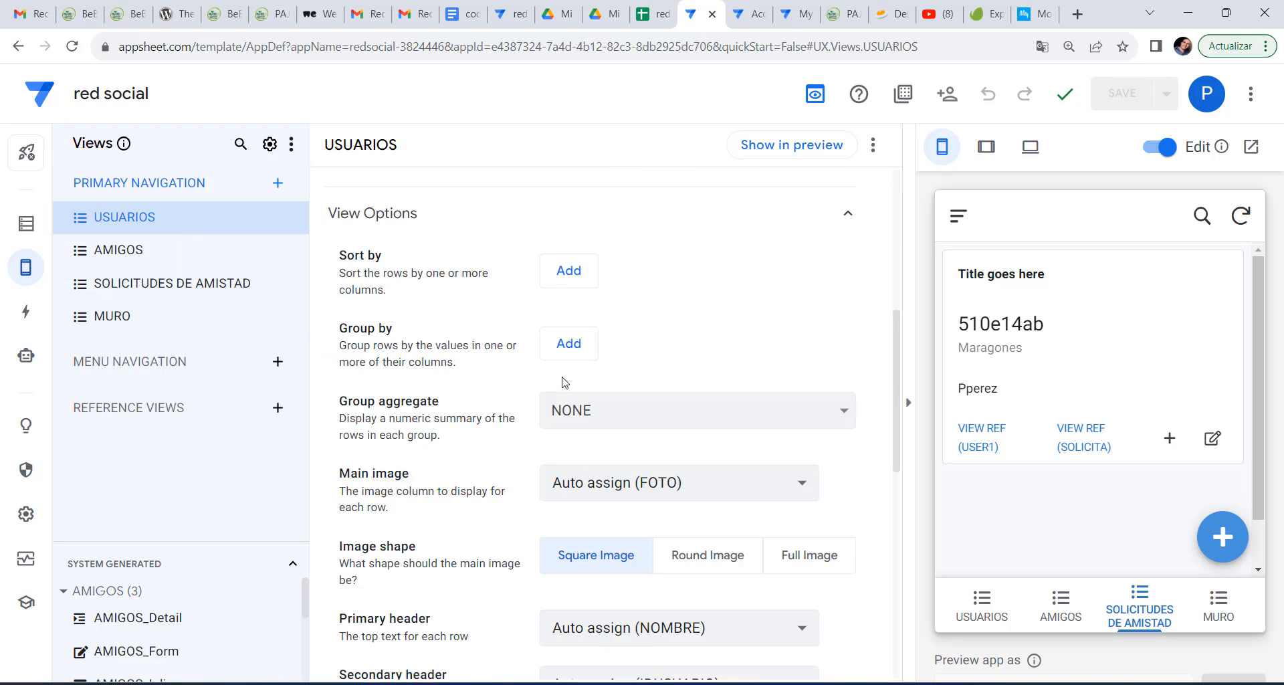
pyautogui.scroll(-2, 613, 428)
pyautogui.click(613, 428)
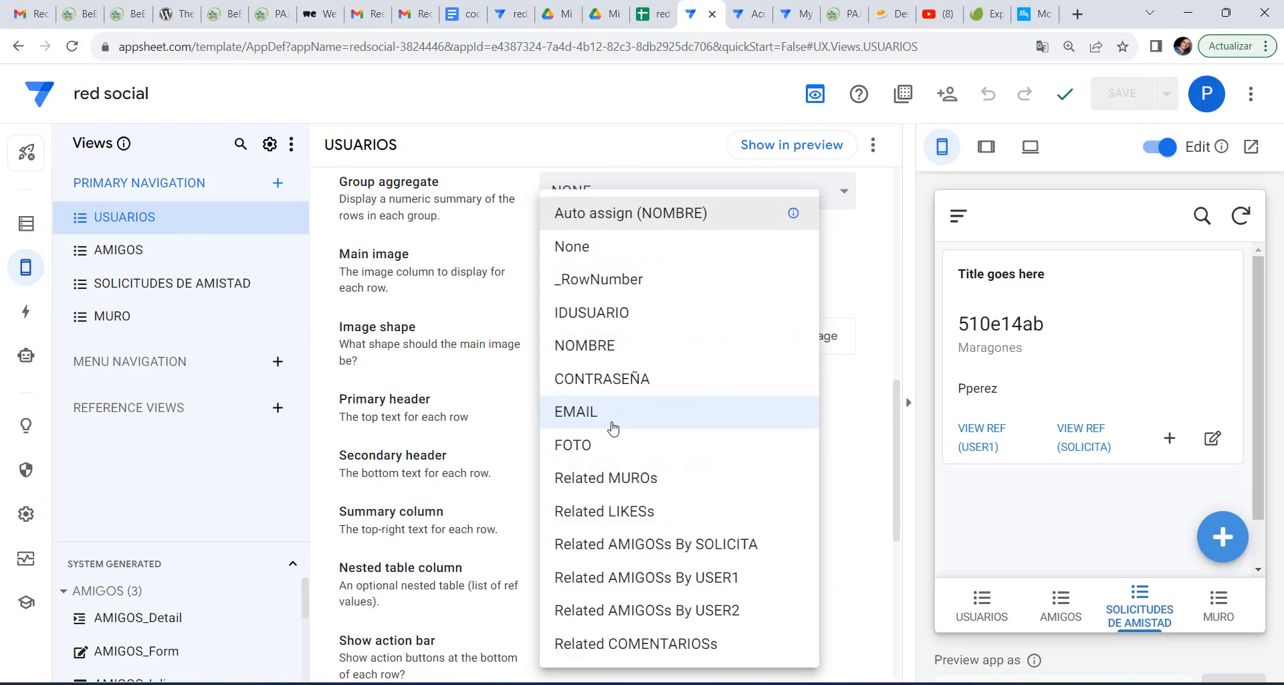
pyautogui.click(580, 313)
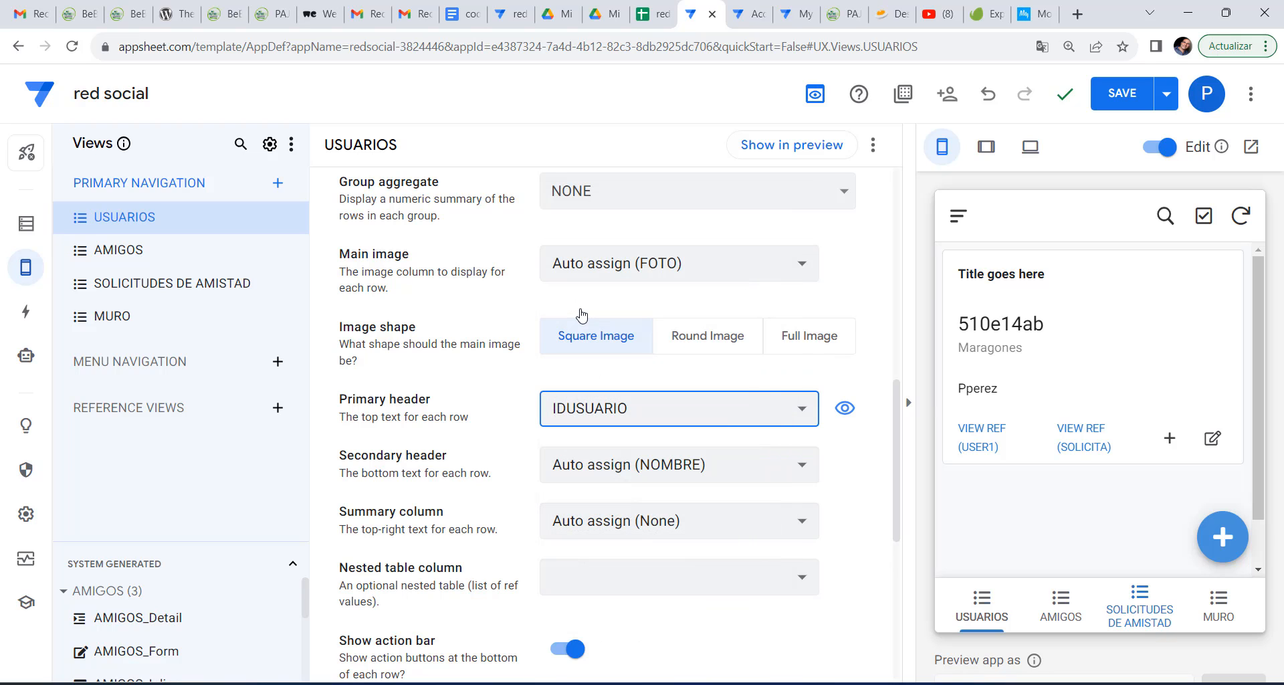
pyautogui.click(602, 418)
pyautogui.click(591, 357)
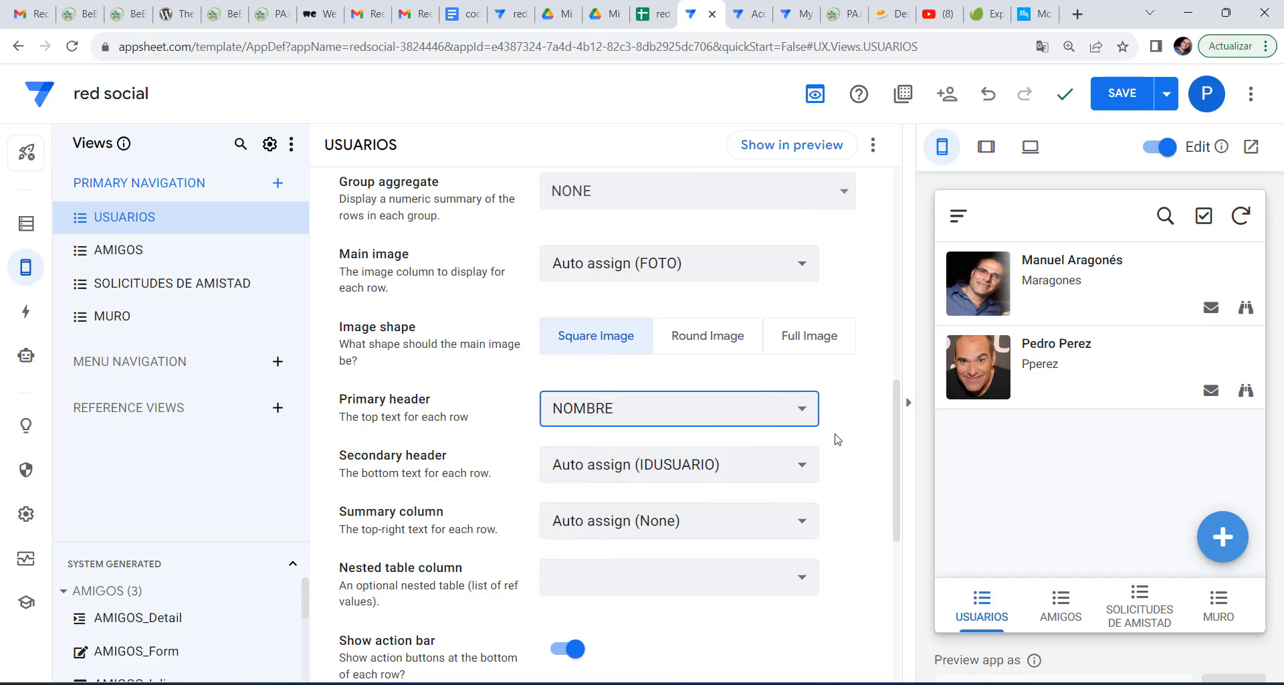
# Head SOLICITUDES DE AMISTAD rows with SOLICITA and set the secondary header to None.
pyautogui.click(157, 286)
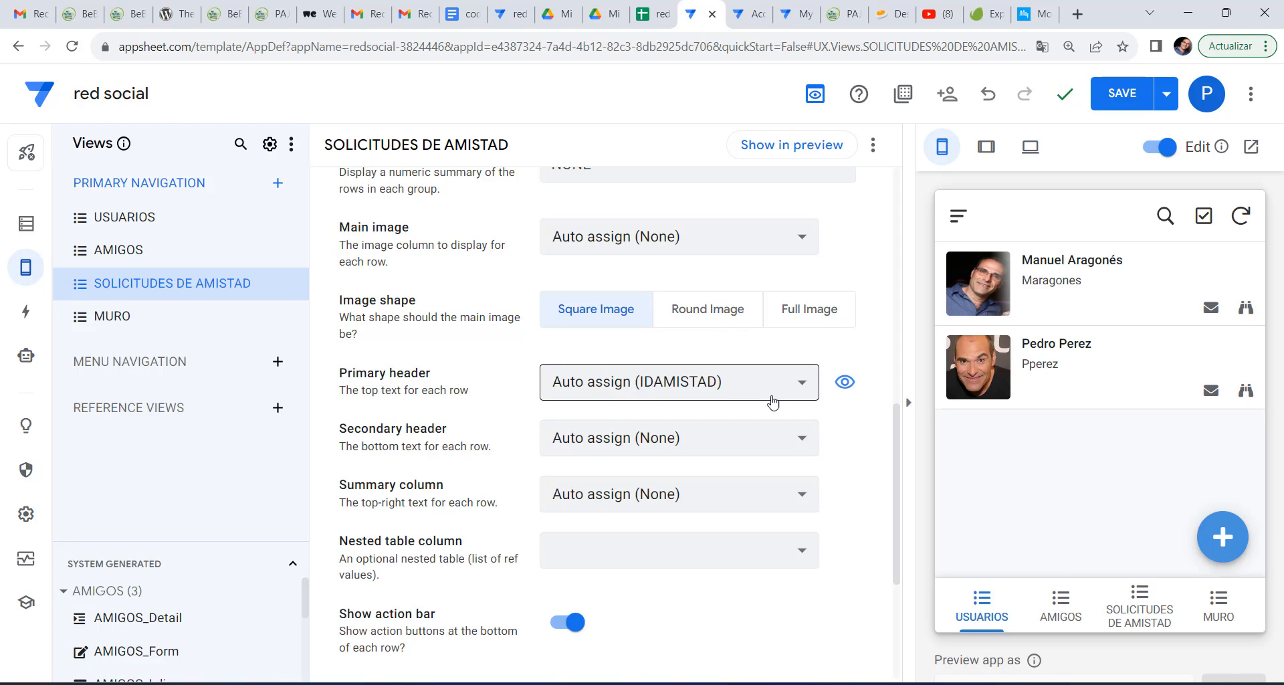
pyautogui.click(1147, 609)
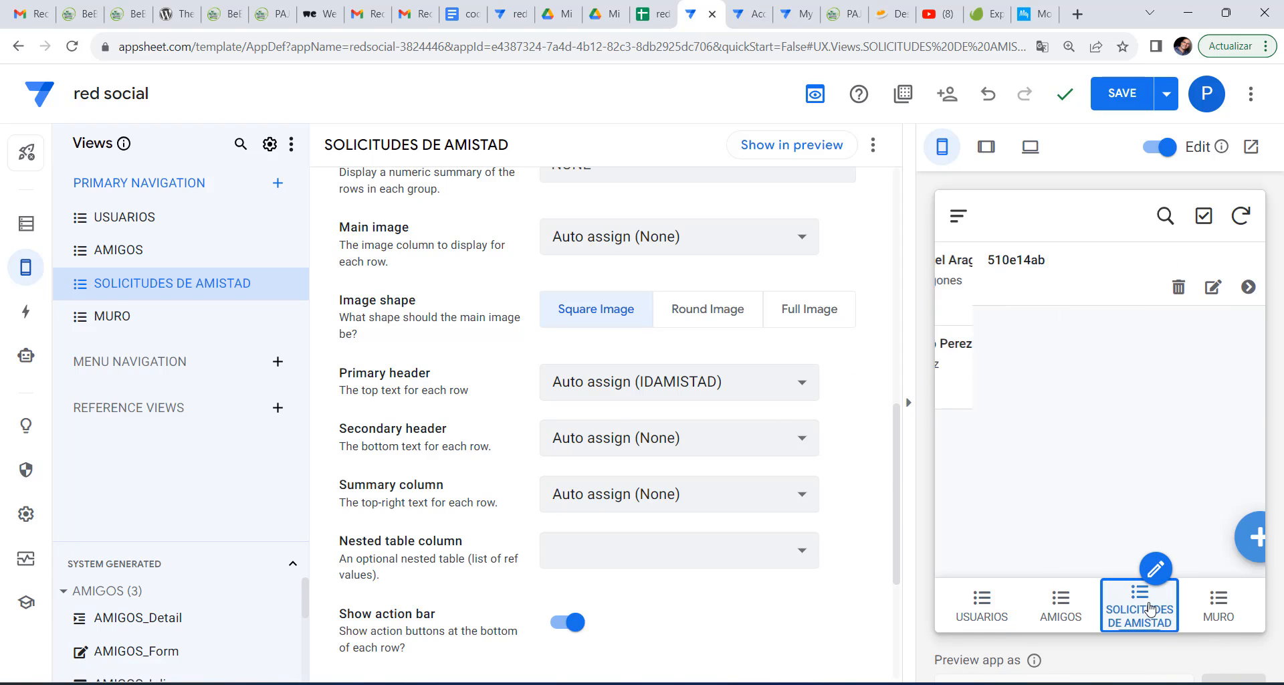
pyautogui.click(1018, 273)
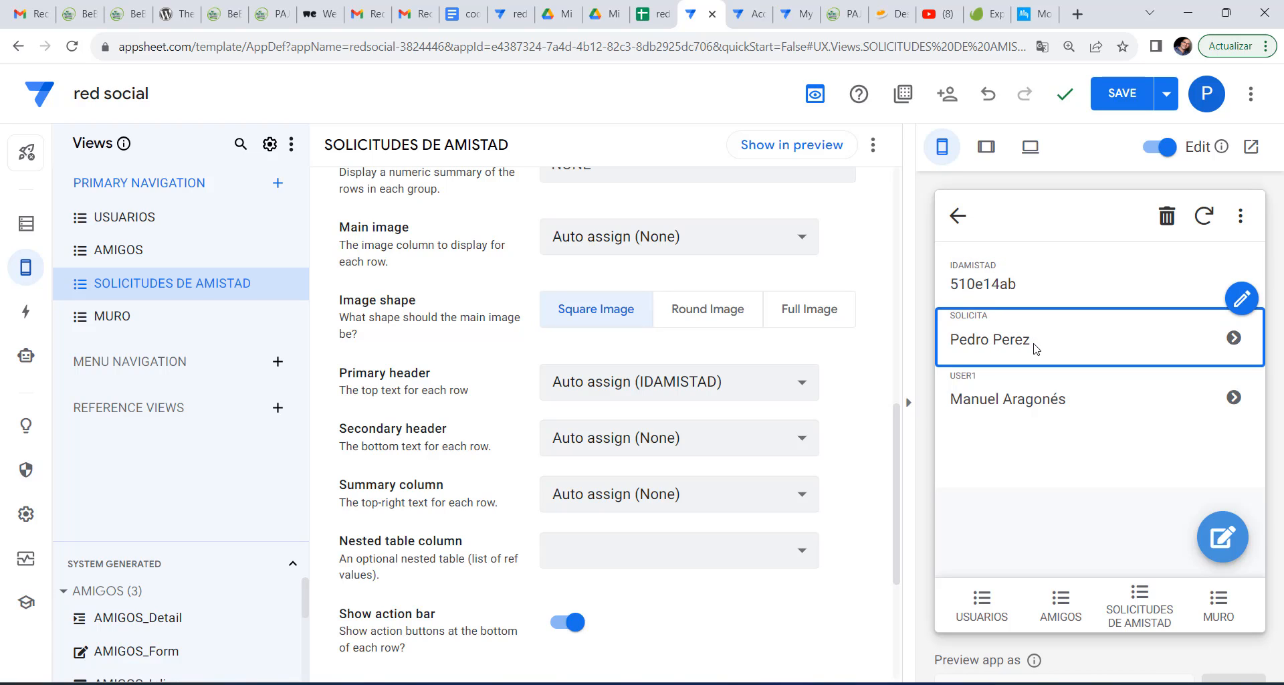
pyautogui.click(581, 379)
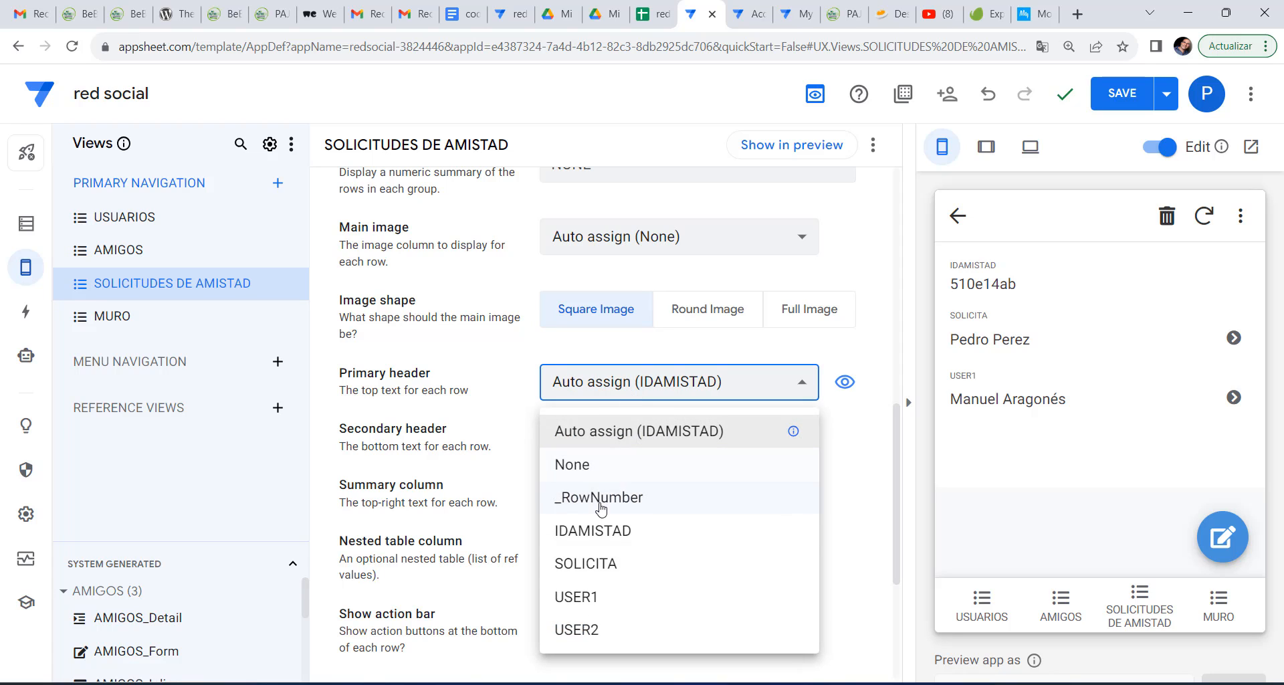
pyautogui.click(602, 563)
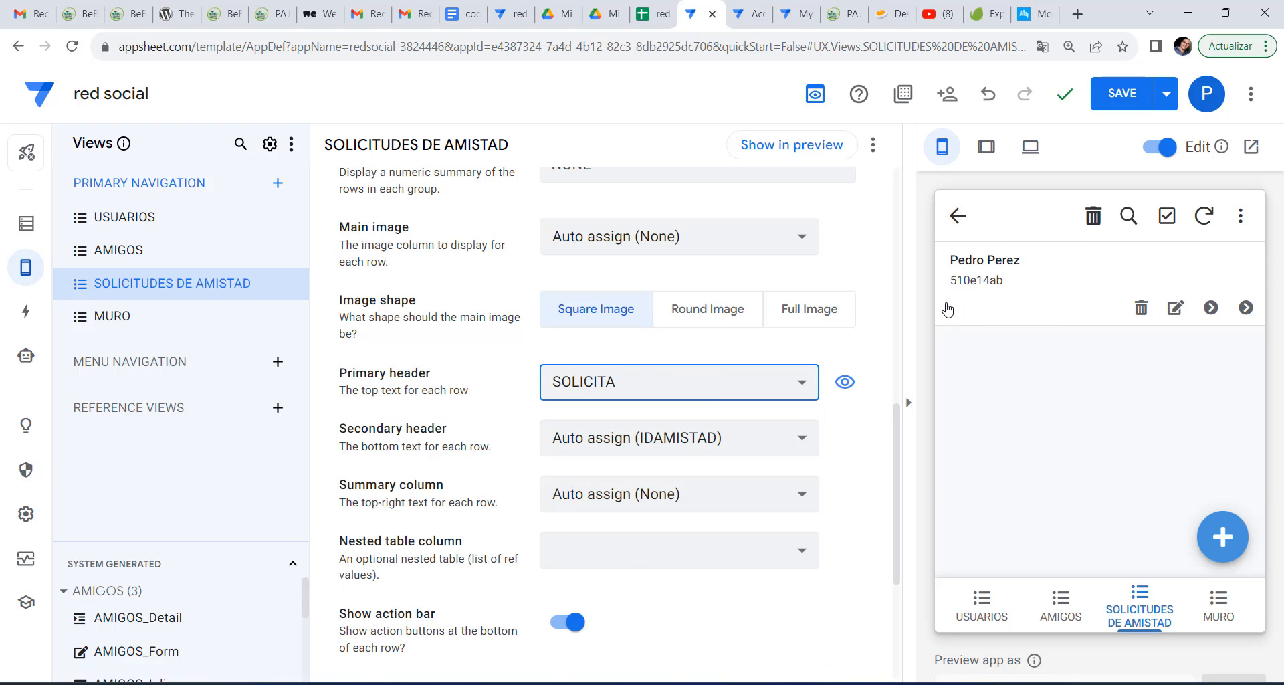
pyautogui.click(602, 438)
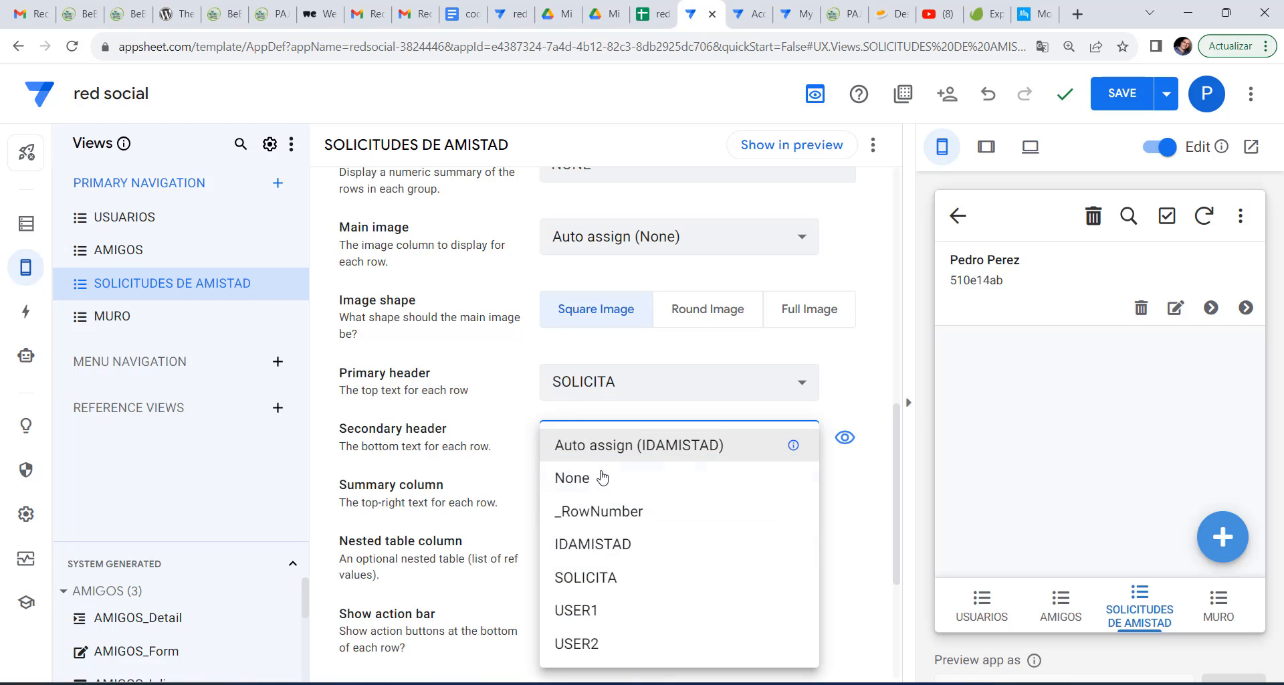
pyautogui.click(602, 477)
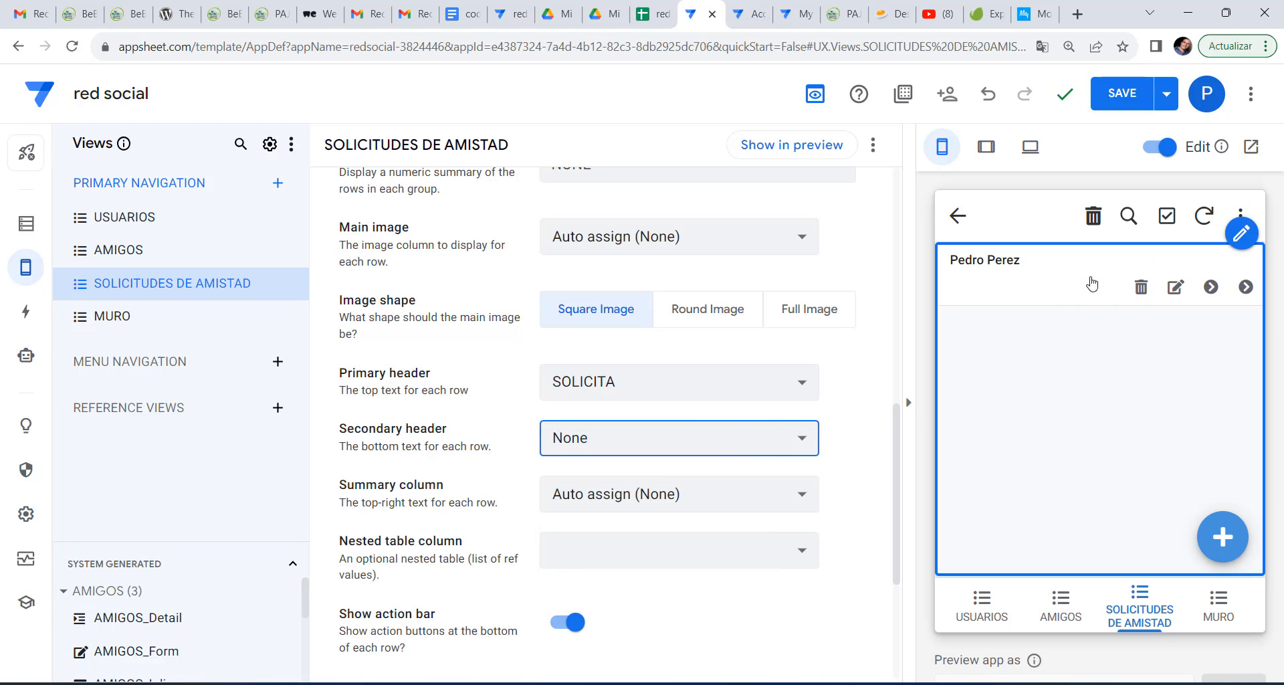
# Inspect the 510e14ab request's edit form, now showing user names in SOLICITA and USER1.
pyautogui.click(1190, 289)
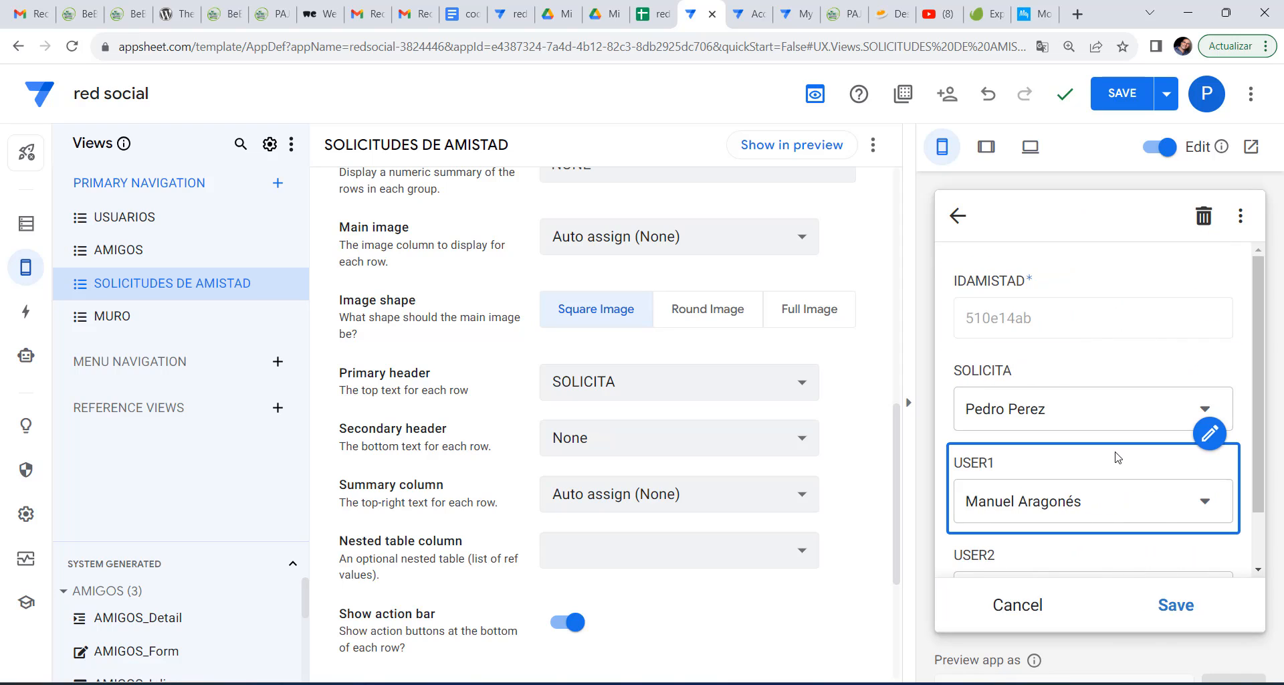
pyautogui.scroll(-1, 1115, 456)
pyautogui.scroll(1, 1113, 455)
pyautogui.scroll(-1, 1068, 431)
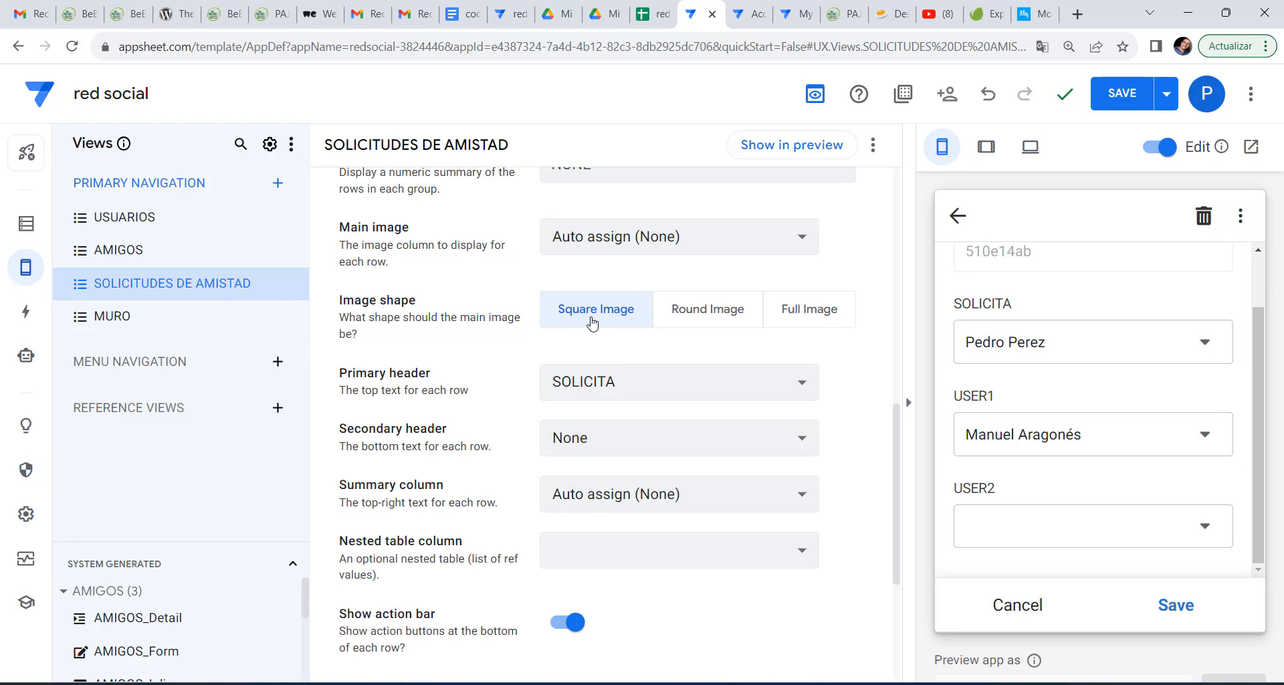
pyautogui.scroll(8, 596, 325)
pyautogui.scroll(2, 595, 325)
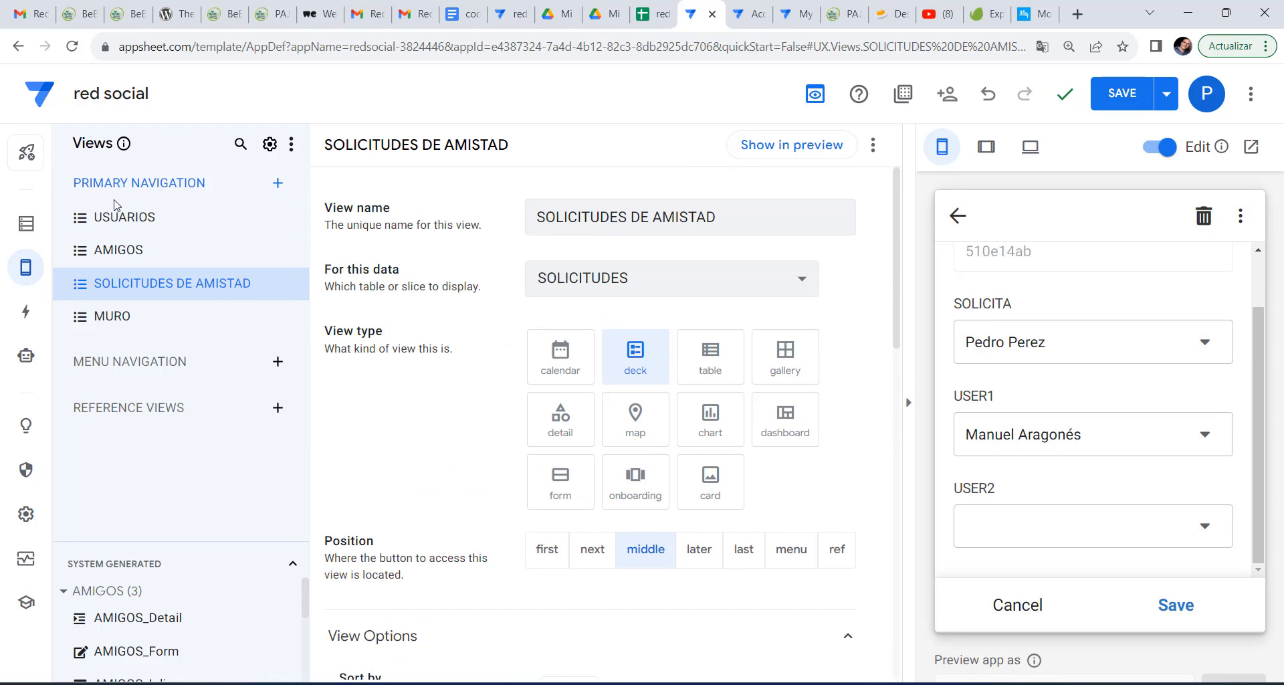
pyautogui.click(150, 221)
# Add a virtual column foto to AMIGOS with formula [SOLICITA].[FOTO].
pyautogui.click(26, 223)
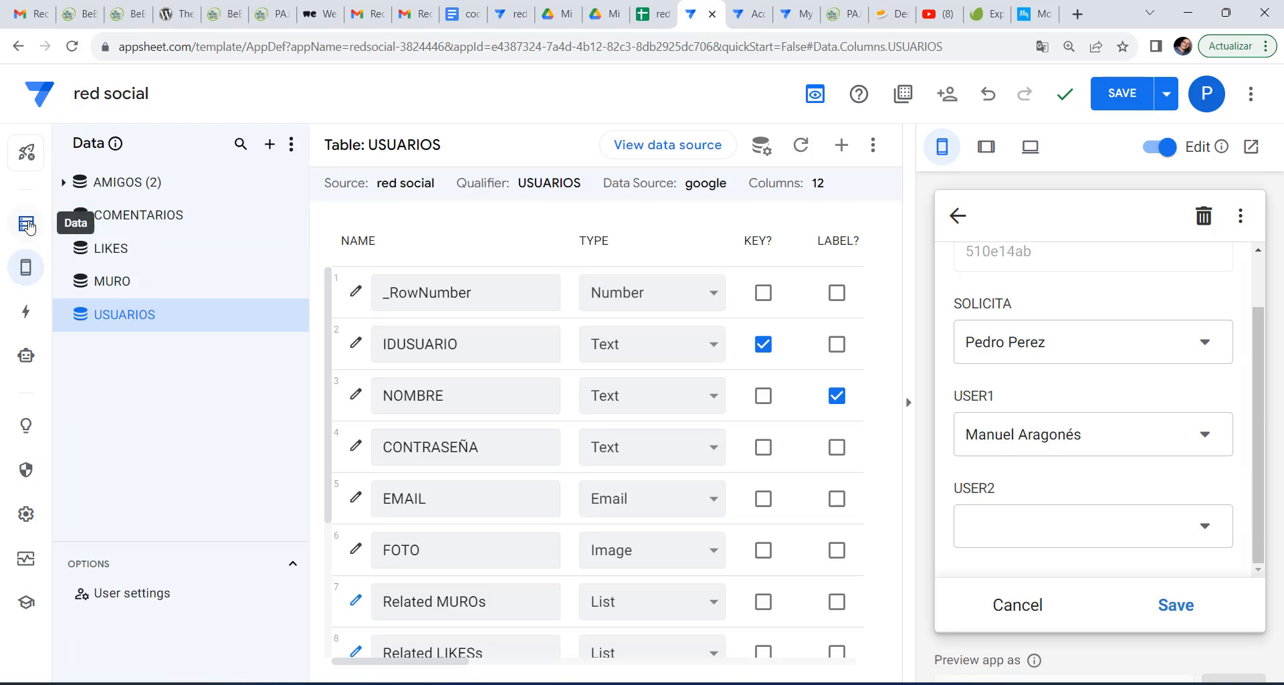
pyautogui.click(120, 186)
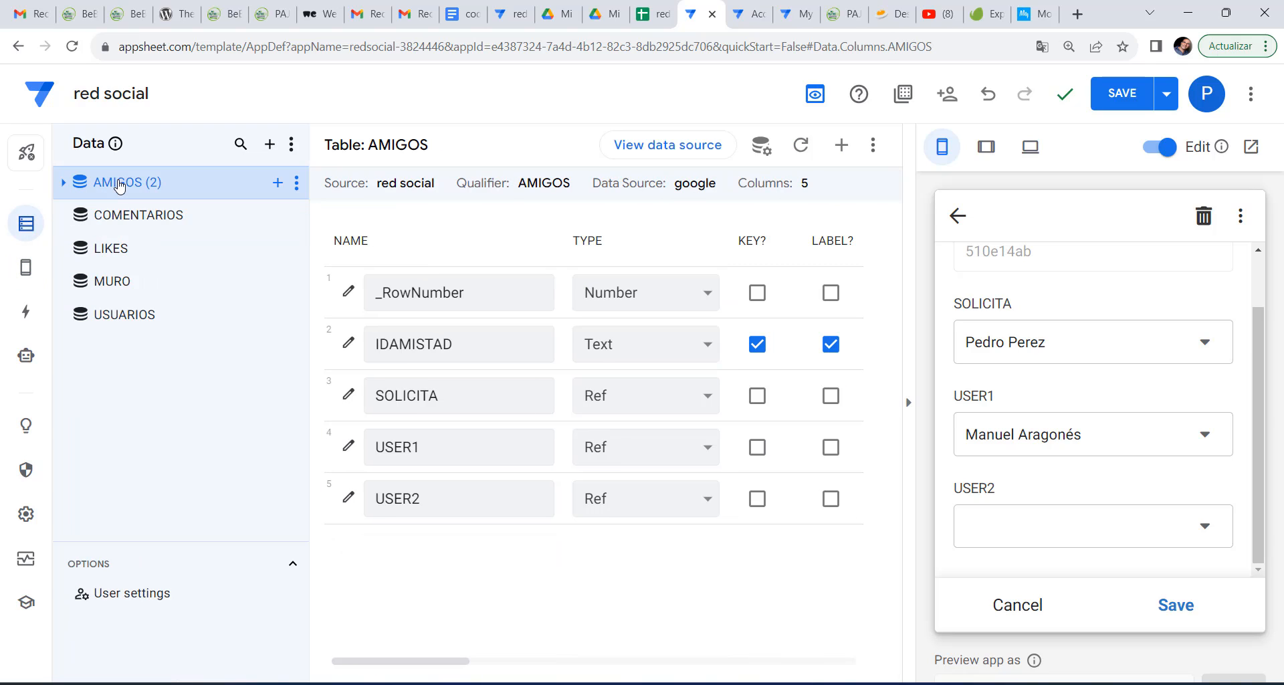
pyautogui.click(843, 145)
pyautogui.moveTo(696, 252); pyautogui.dragTo(446, 245)
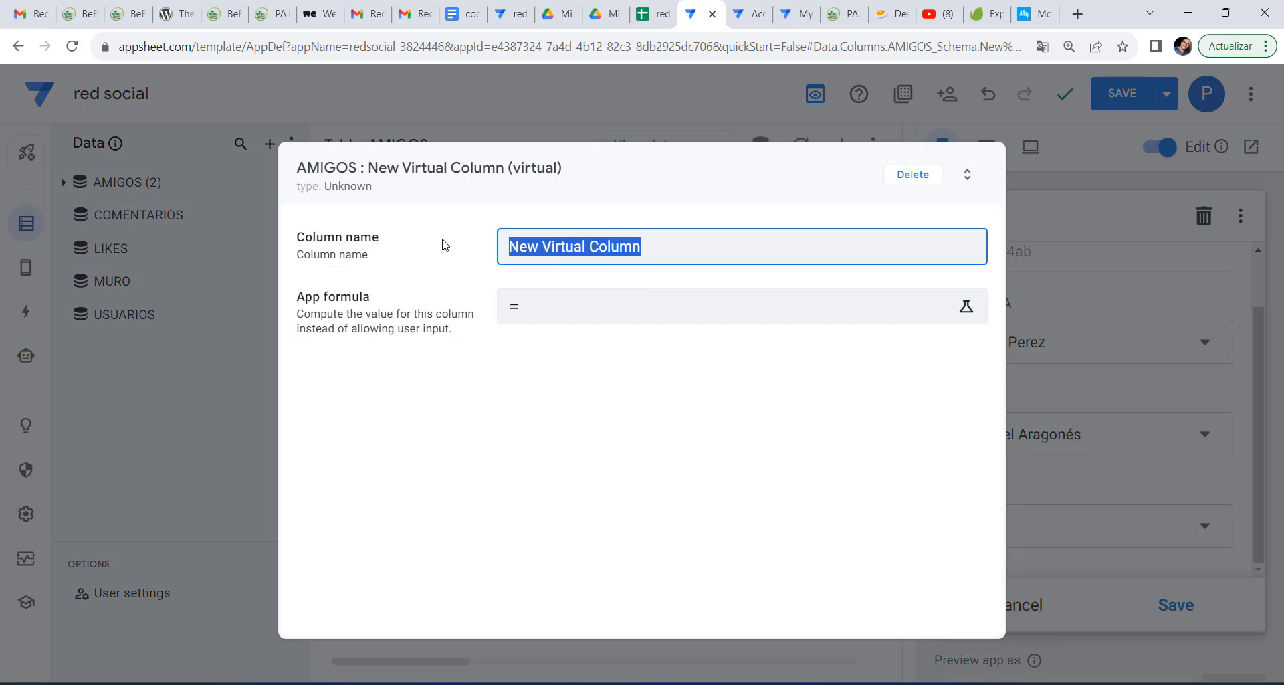
pyautogui.write('foto')
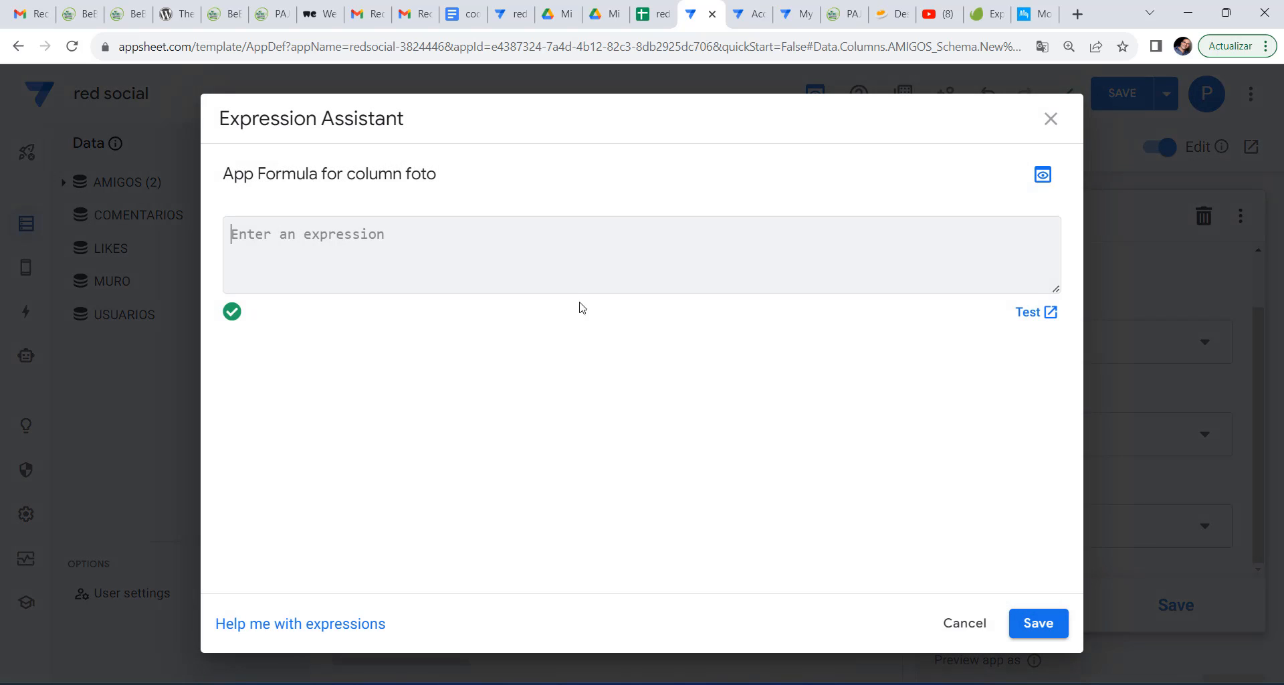
pyautogui.write('[s')
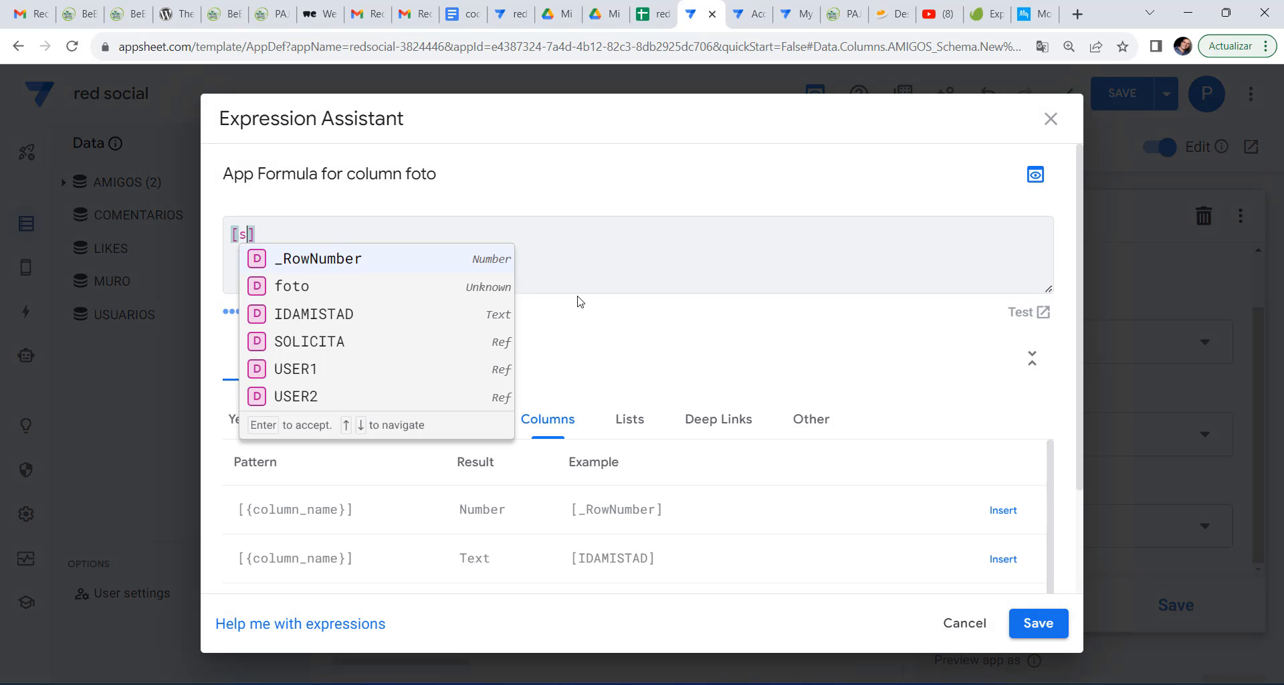
pyautogui.write('oli')
pyautogui.click(343, 262)
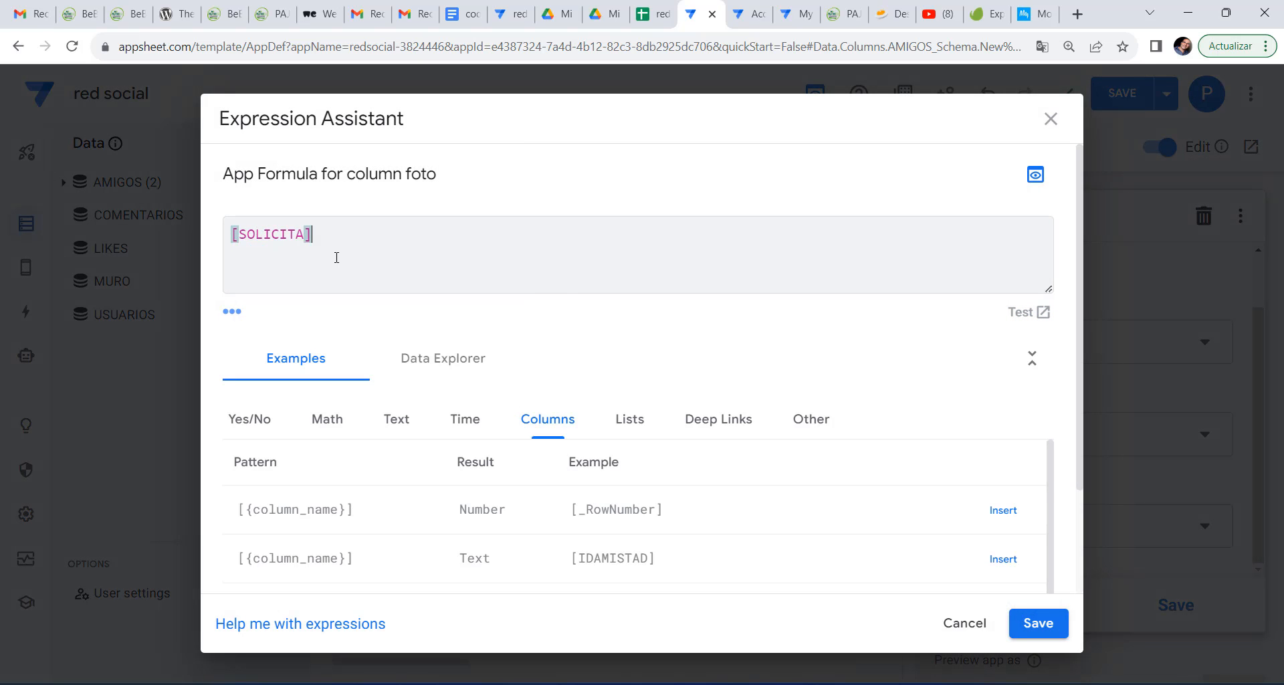
pyautogui.write('.[')
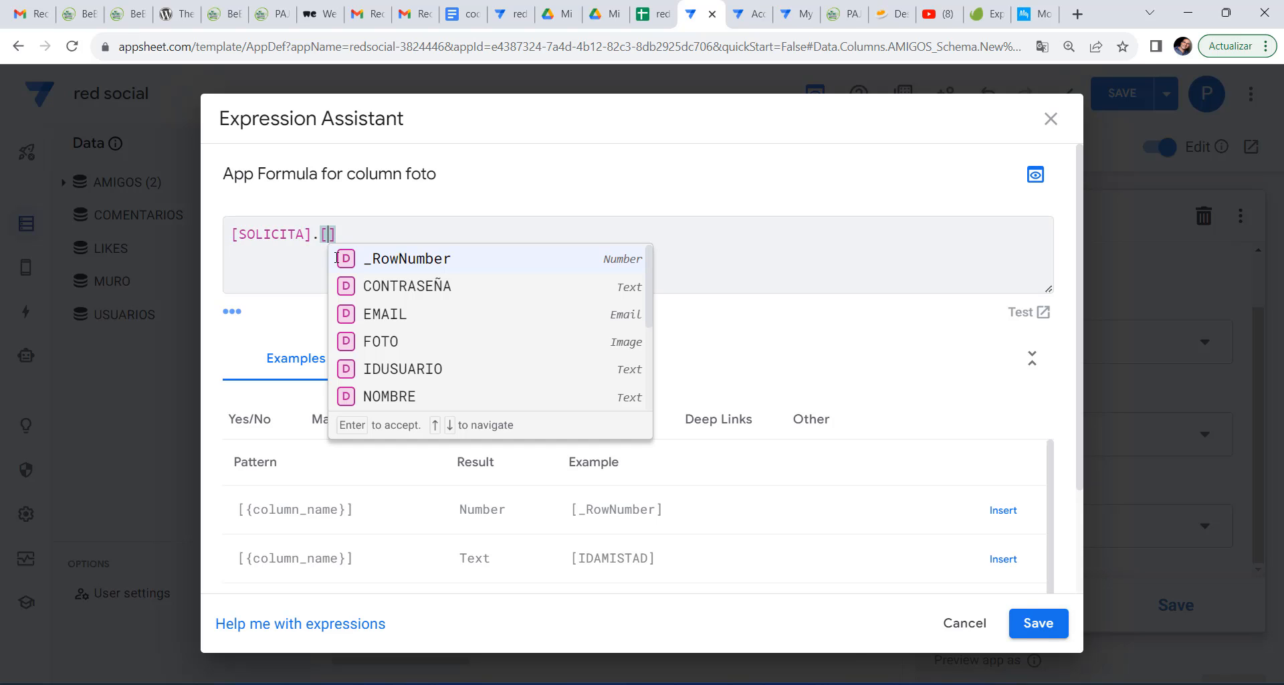
pyautogui.write('fot')
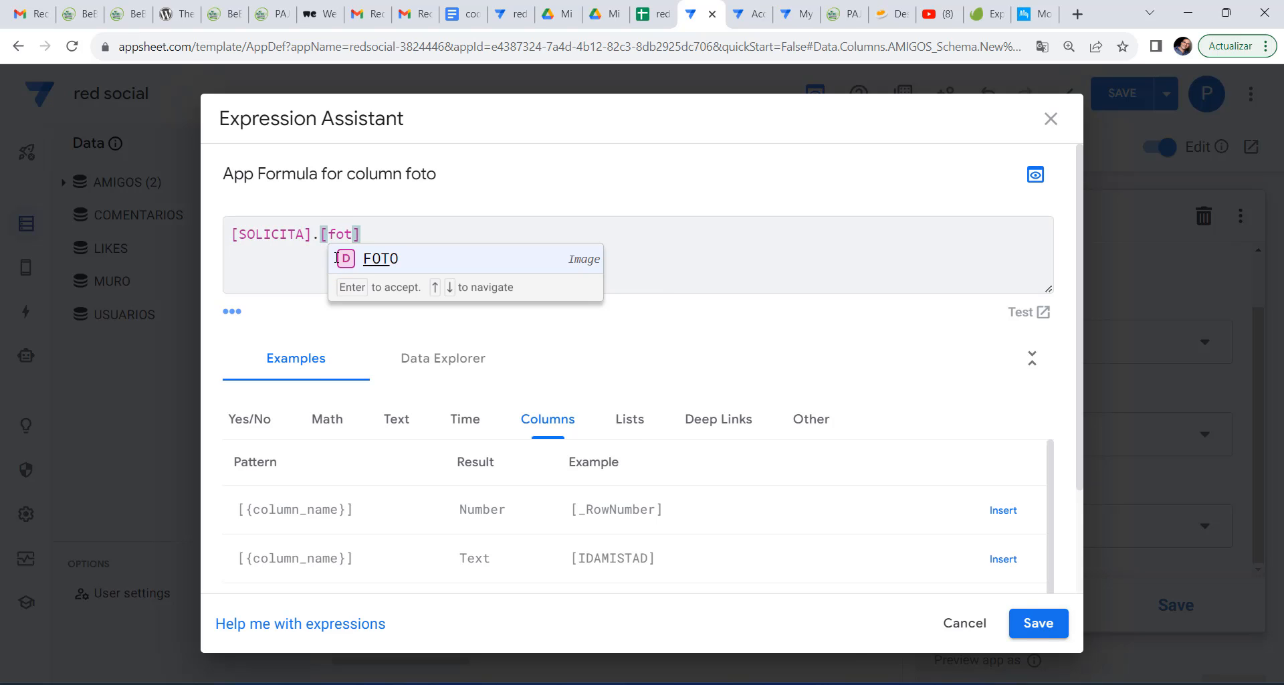
pyautogui.click(375, 256)
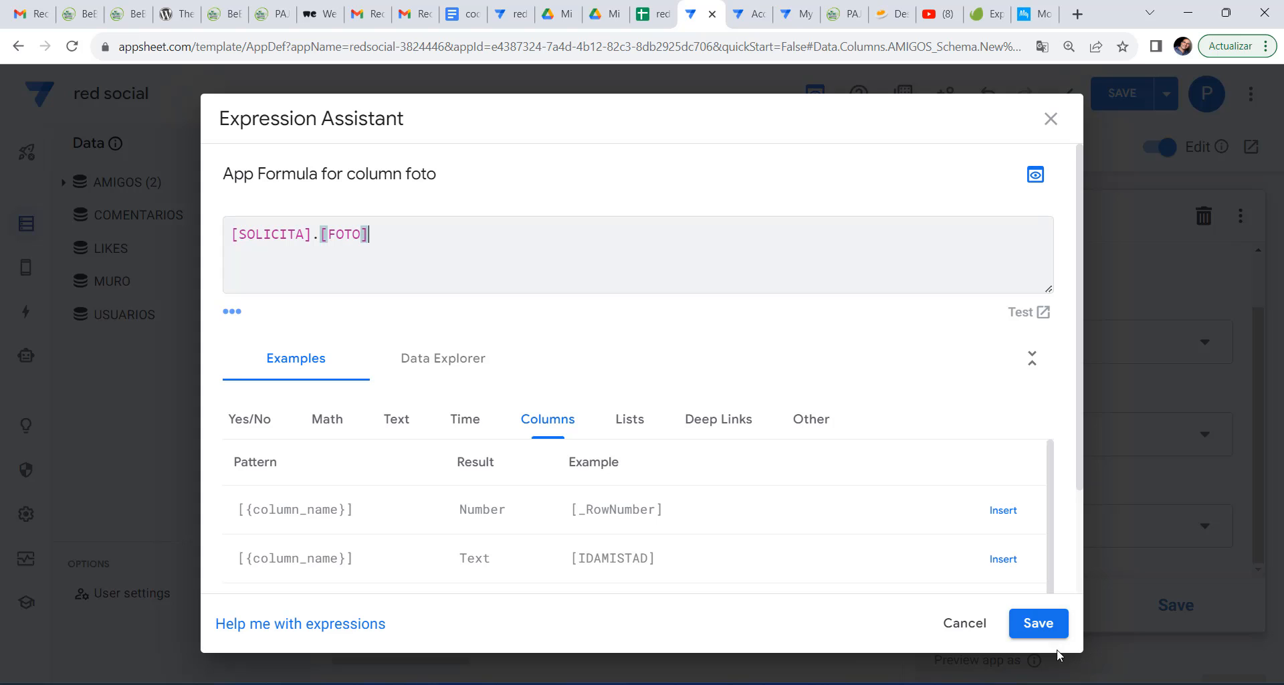
pyautogui.click(1039, 624)
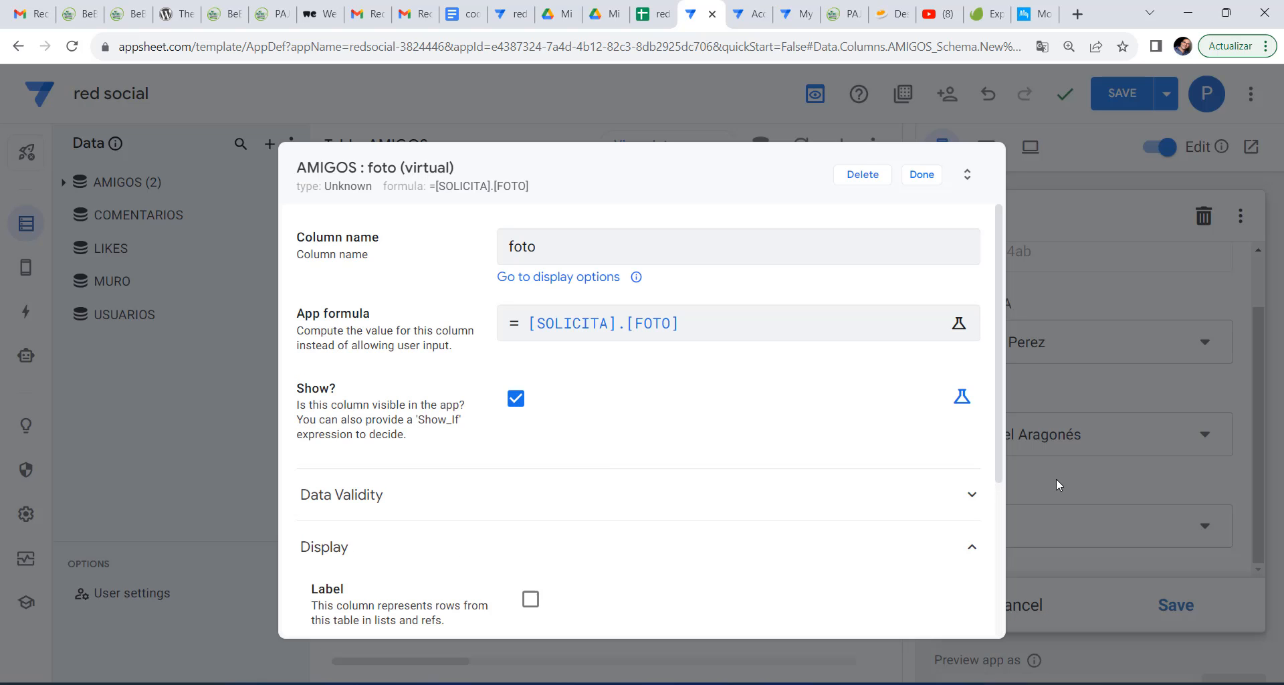
pyautogui.click(929, 178)
# Save the app and cancel the open preview form.
pyautogui.click(1135, 87)
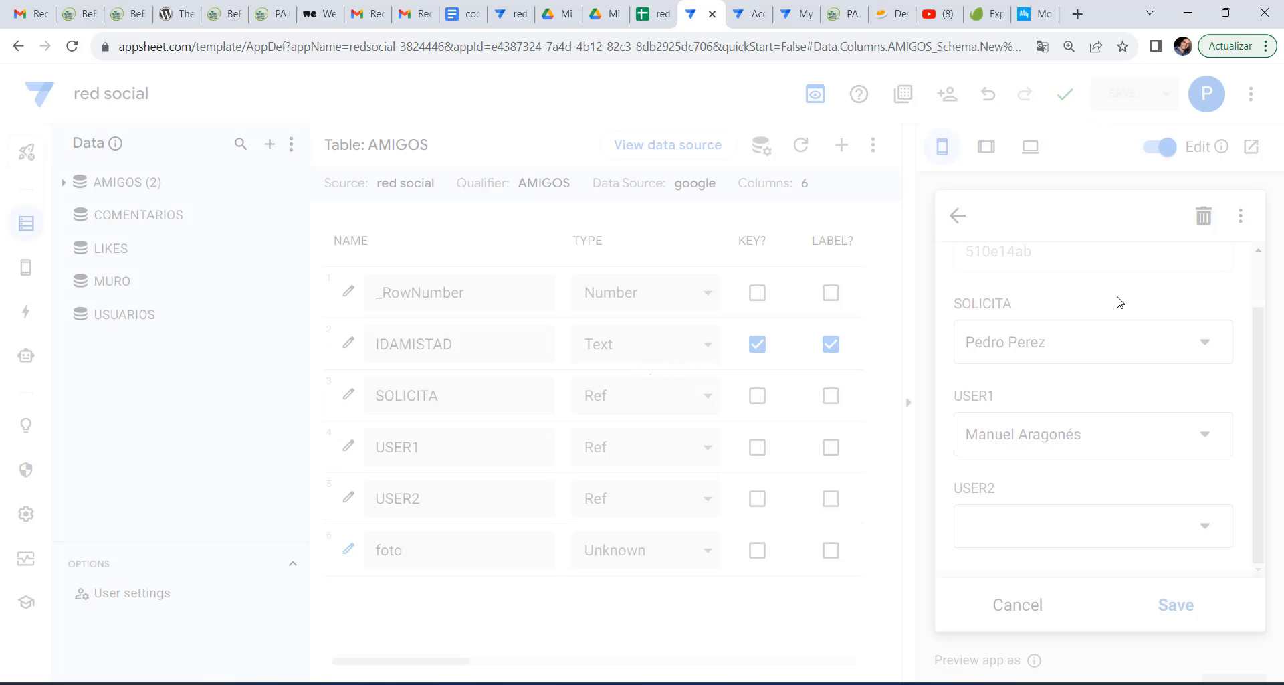
pyautogui.scroll(-4, 1135, 483)
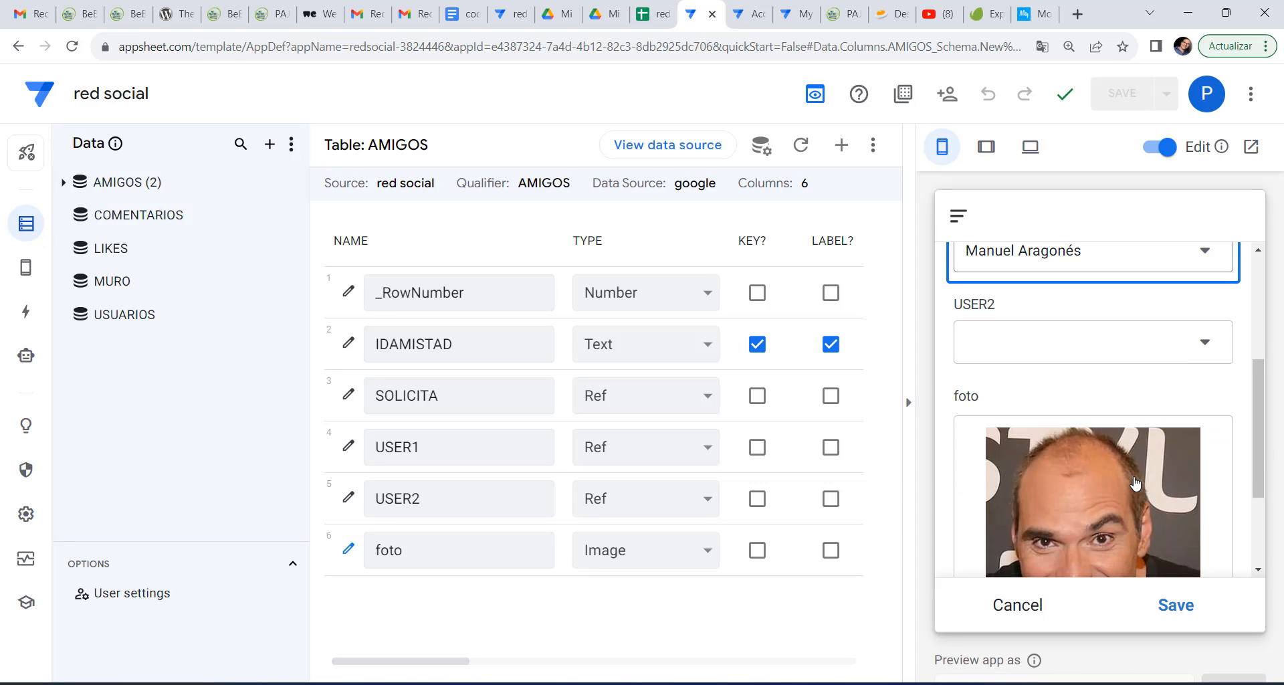
pyautogui.scroll(-3, 1133, 475)
pyautogui.click(1015, 604)
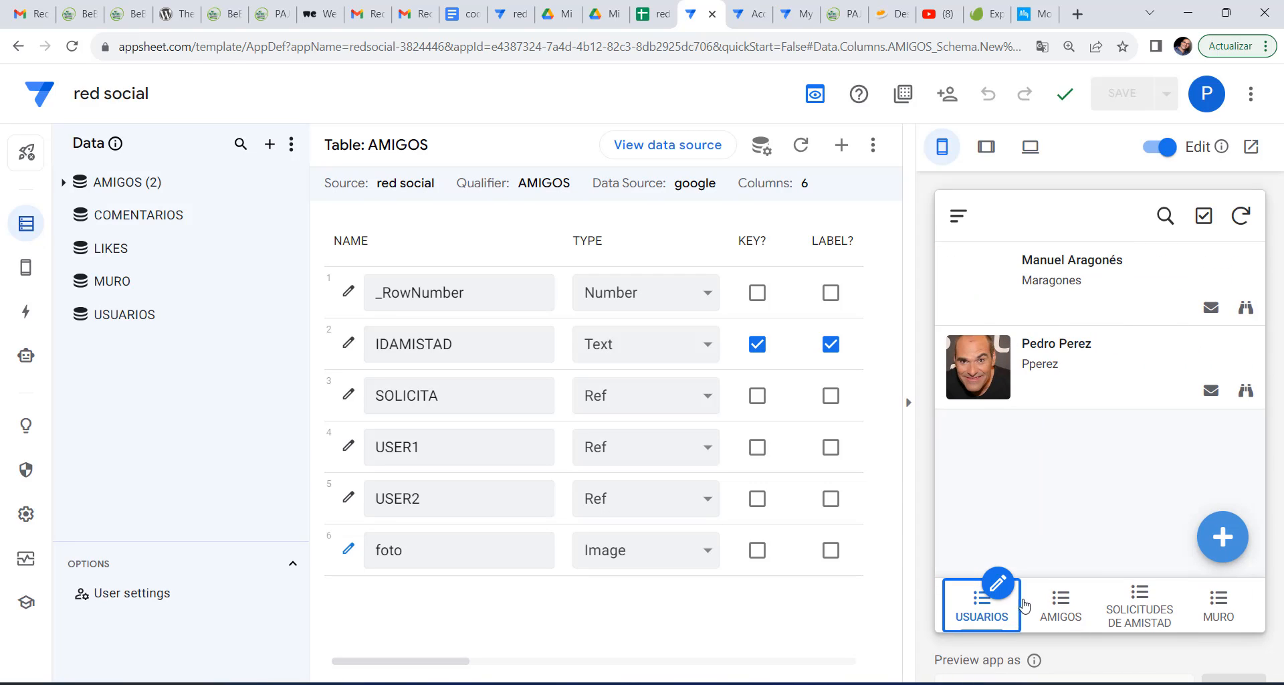
# Check the SOLICITUDES DE AMISTAD view and refresh the preview to show requester photos and names.
pyautogui.click(1127, 605)
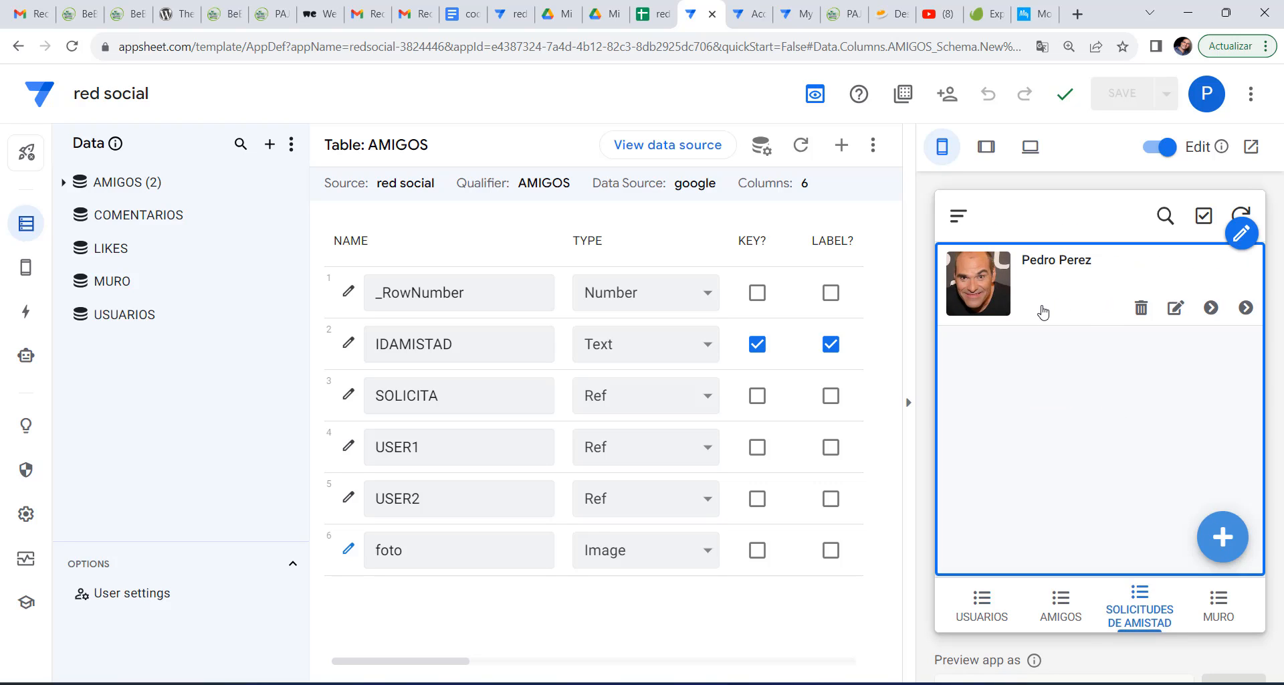
pyautogui.click(24, 267)
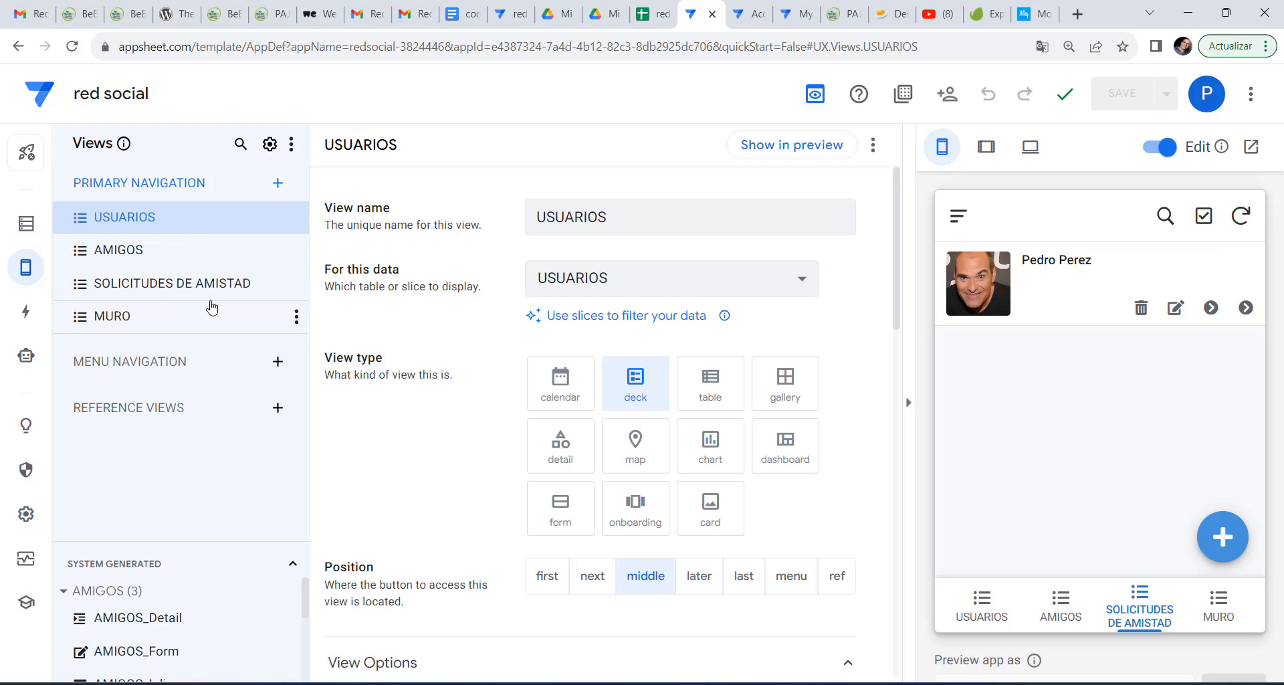
pyautogui.click(201, 299)
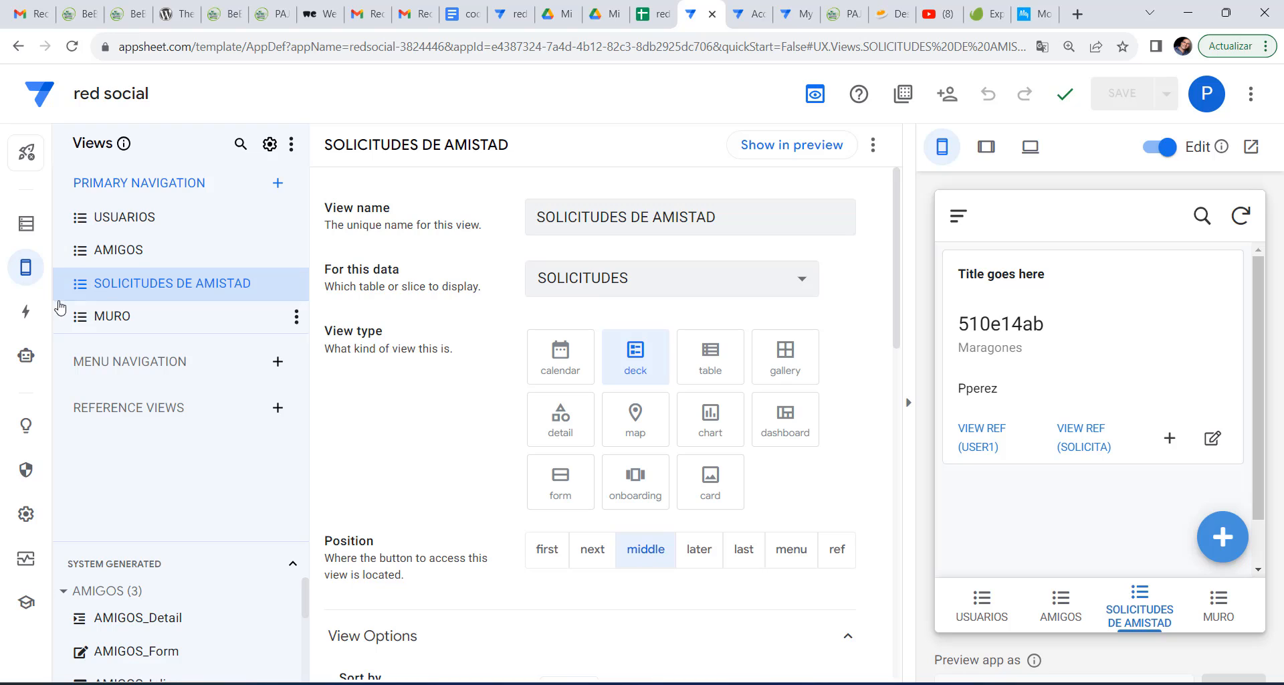
pyautogui.click(24, 315)
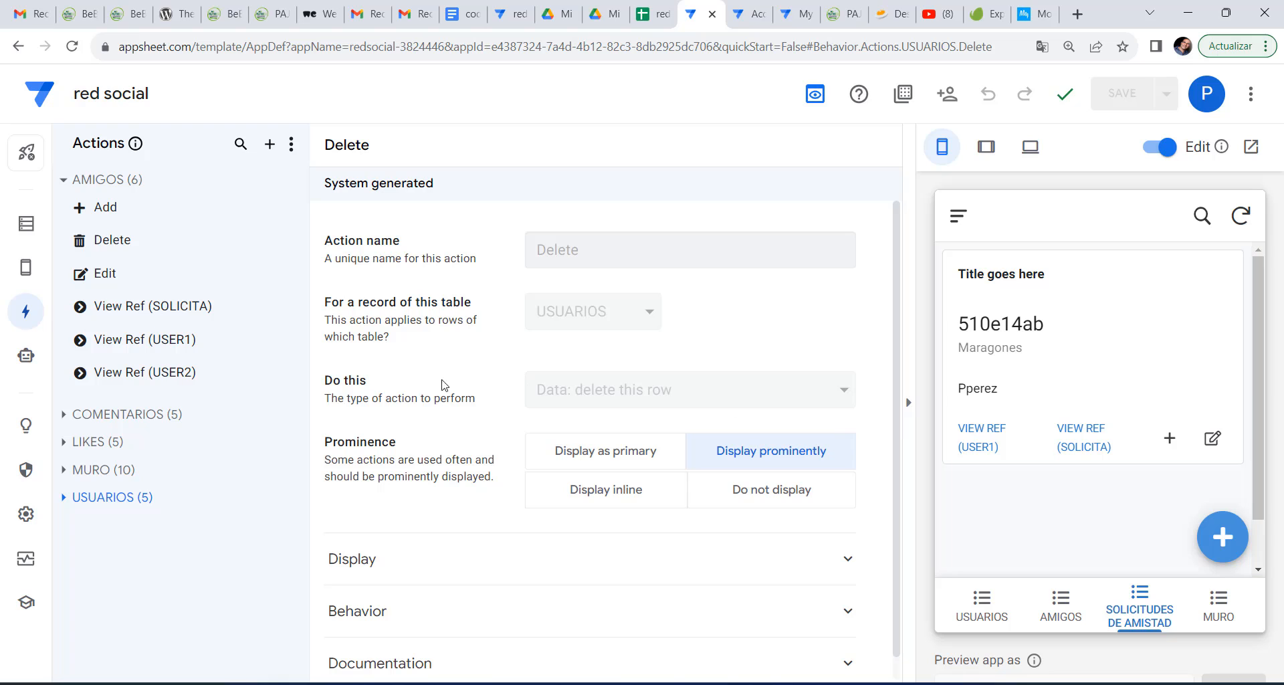
pyautogui.click(26, 224)
pyautogui.click(24, 268)
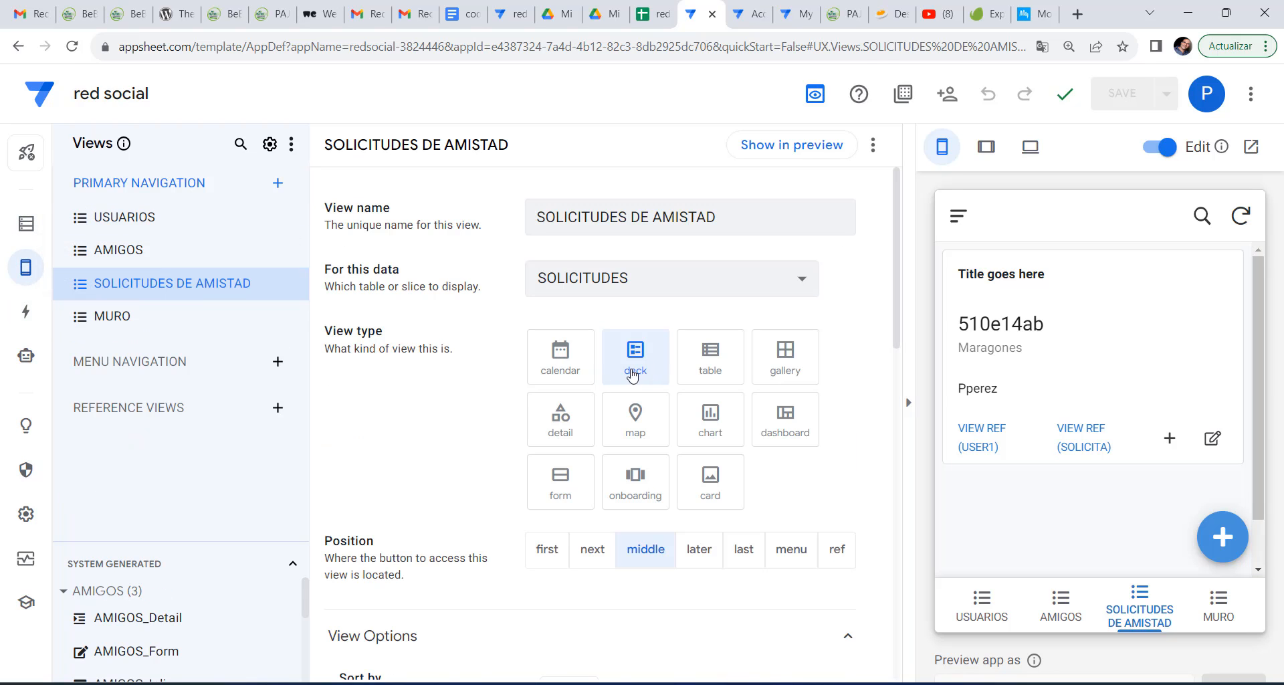
pyautogui.click(1241, 216)
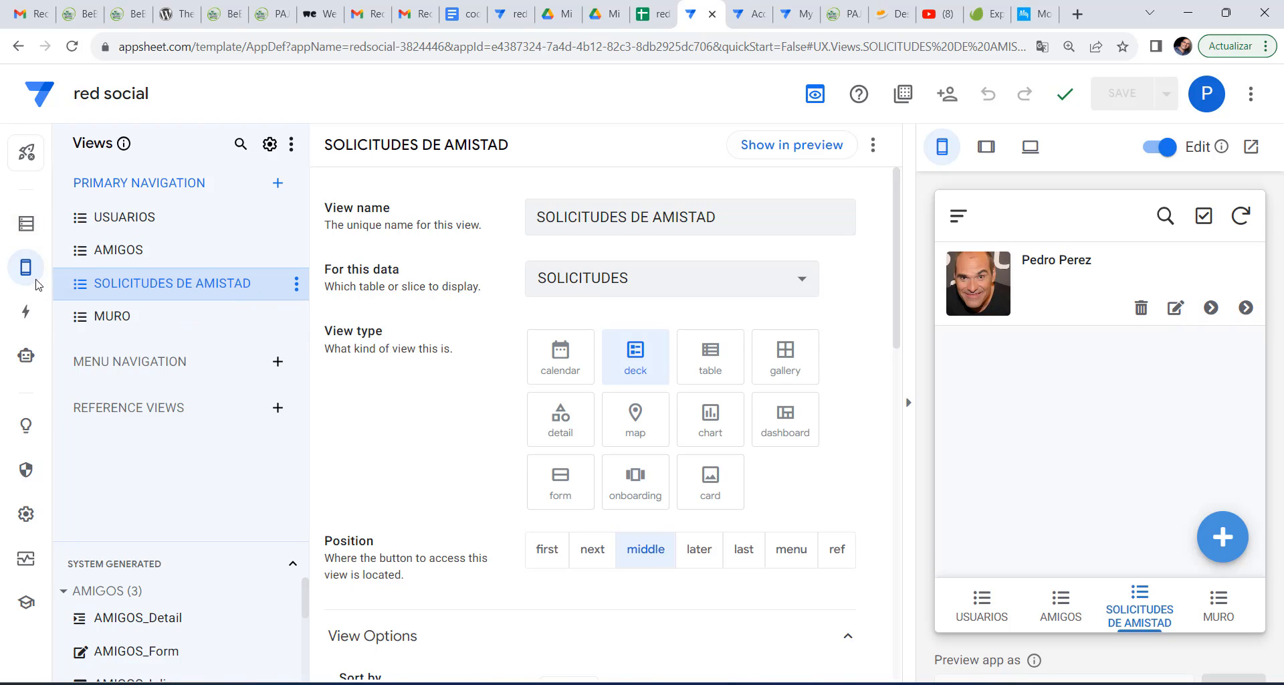
pyautogui.click(25, 311)
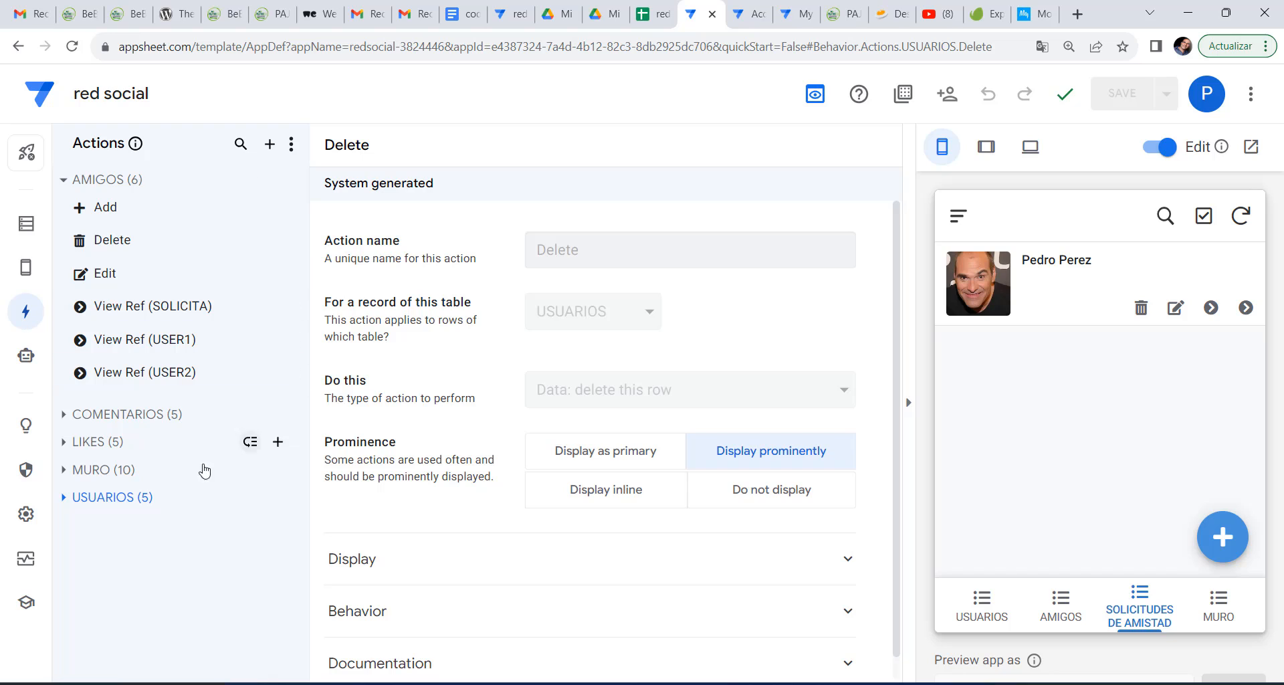
# Set the AMIGOS View Ref (SOLICITA), View Ref (USER1) and Edit actions to Do not display.
pyautogui.click(162, 320)
pyautogui.click(763, 553)
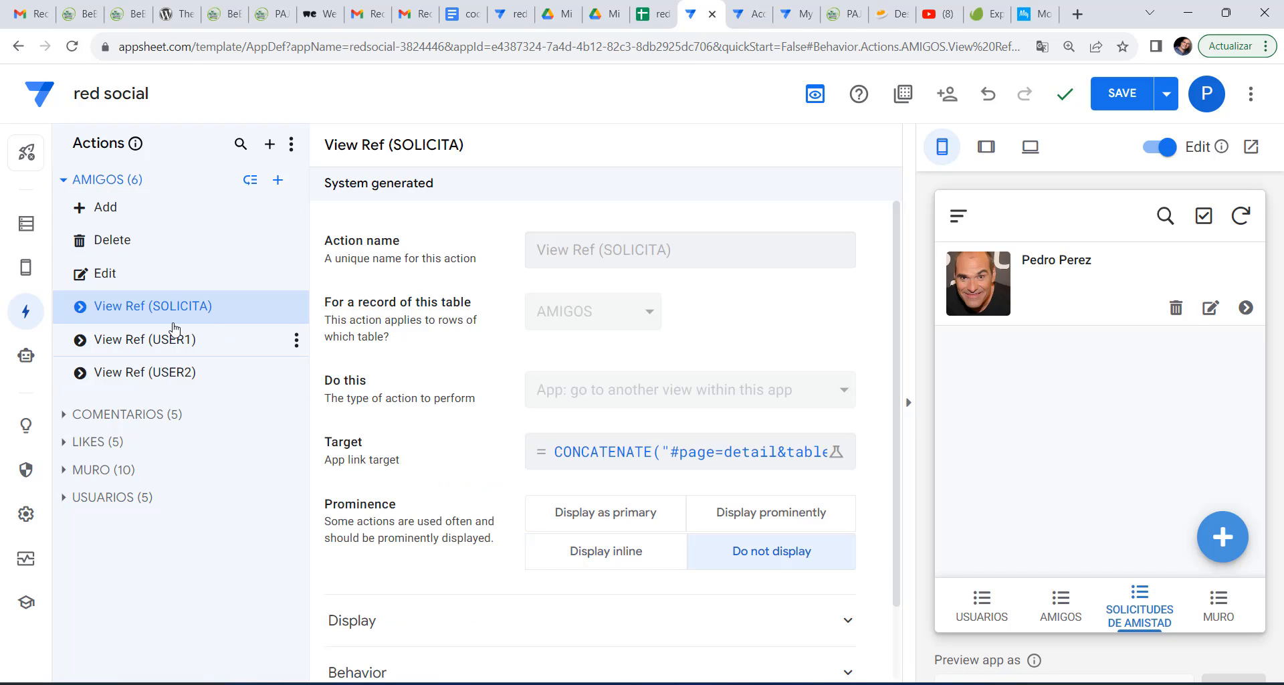
pyautogui.click(179, 341)
pyautogui.click(772, 552)
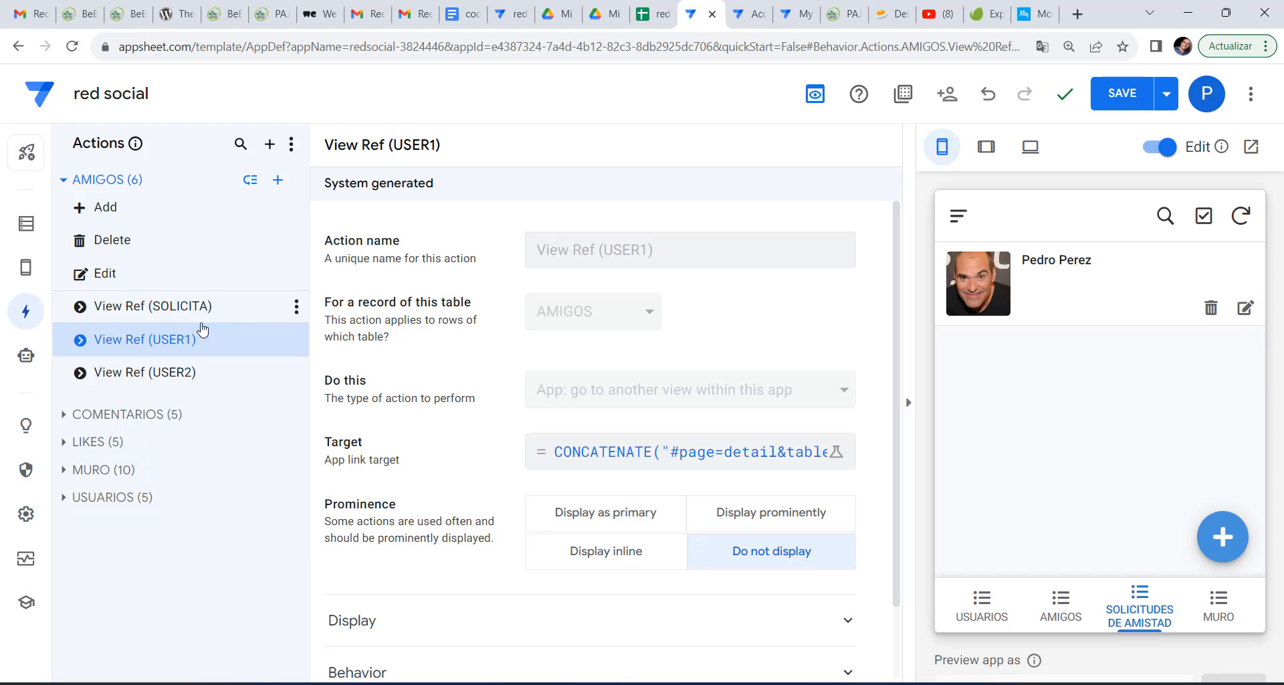
pyautogui.click(135, 282)
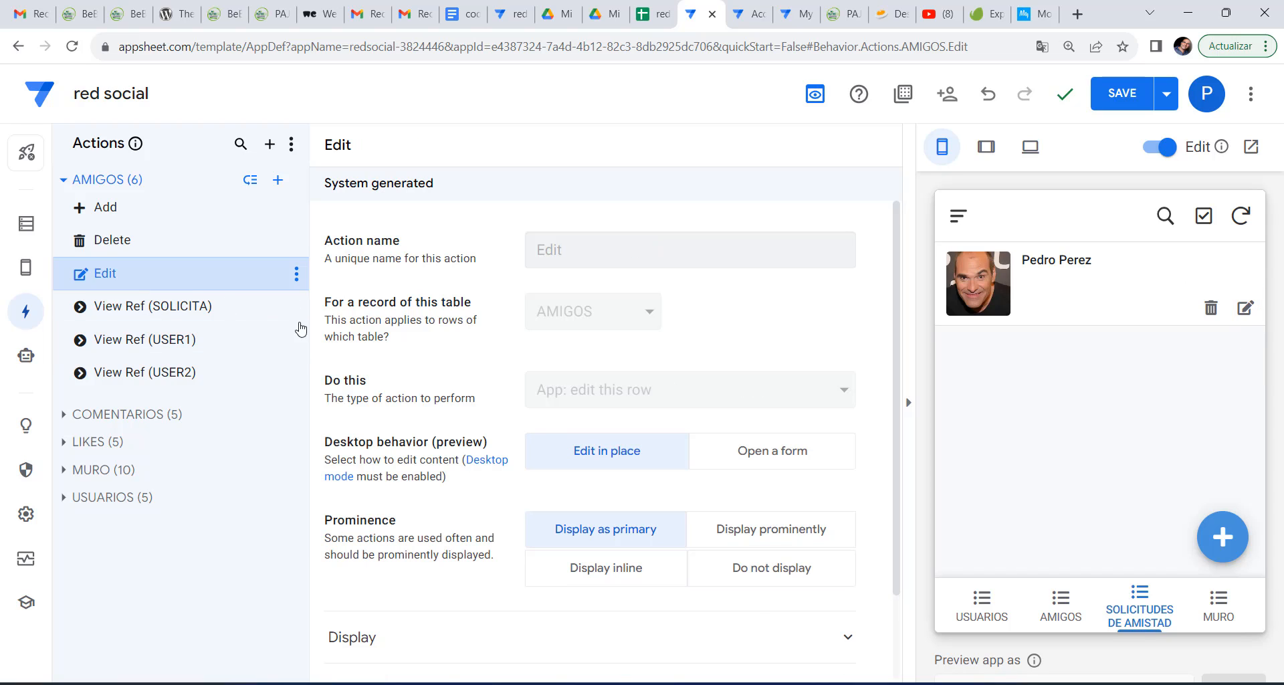
pyautogui.click(756, 574)
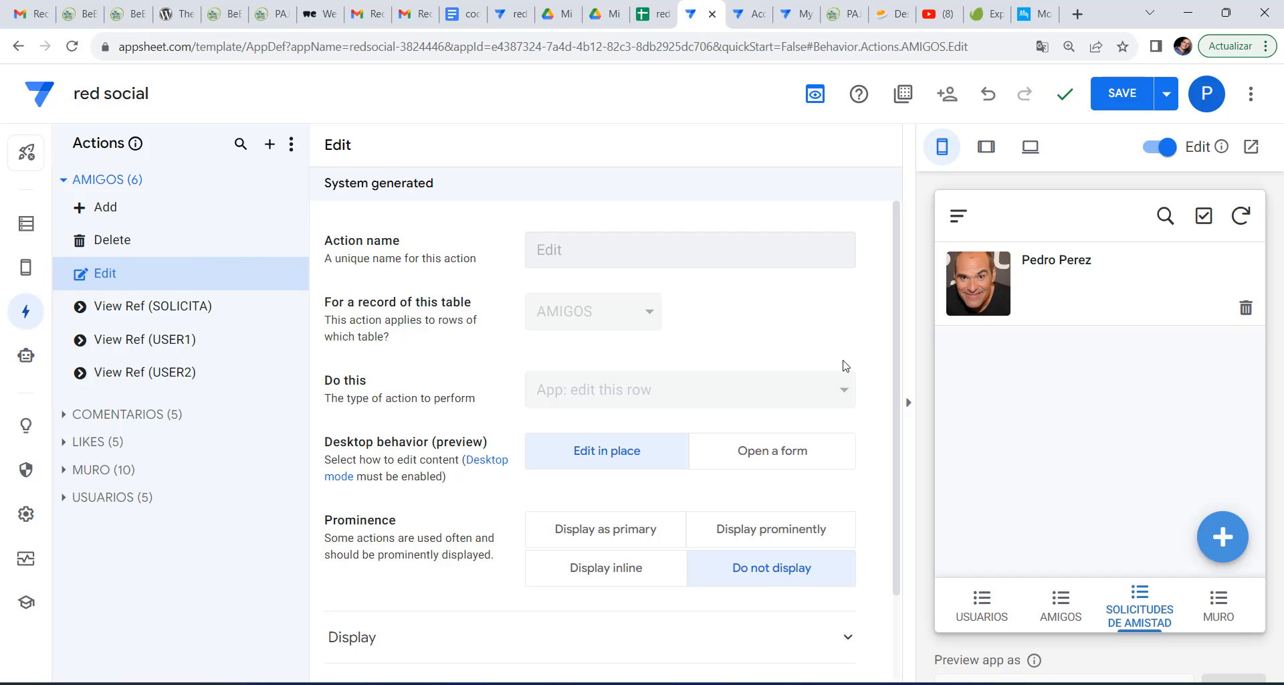
# Create a new Aceptar action on the AMIGOS table that sets column values.
pyautogui.click(269, 145)
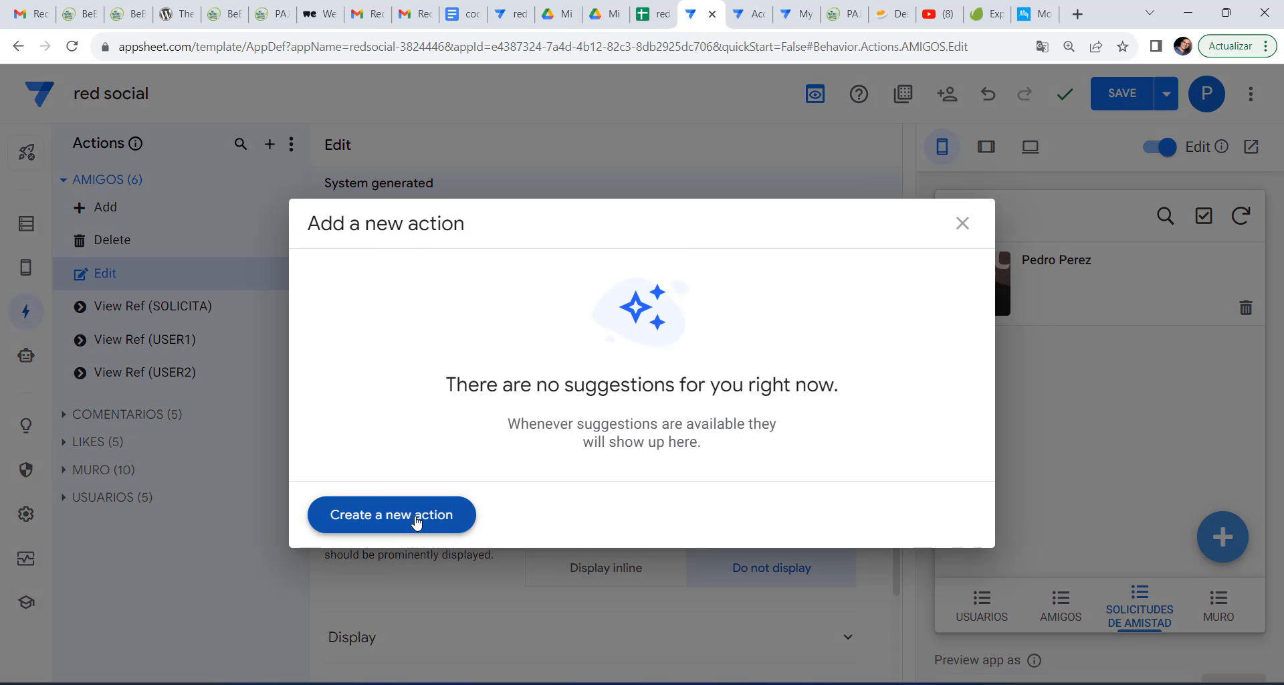
pyautogui.click(418, 522)
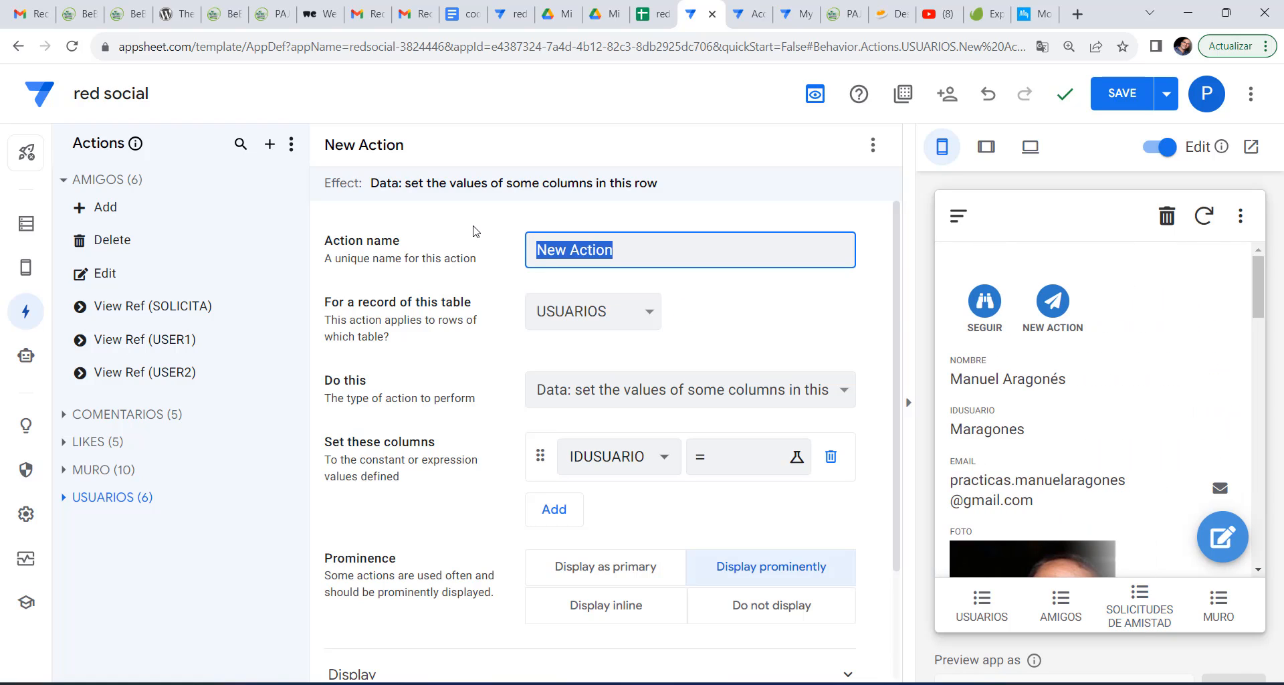
pyautogui.write('Aceptar')
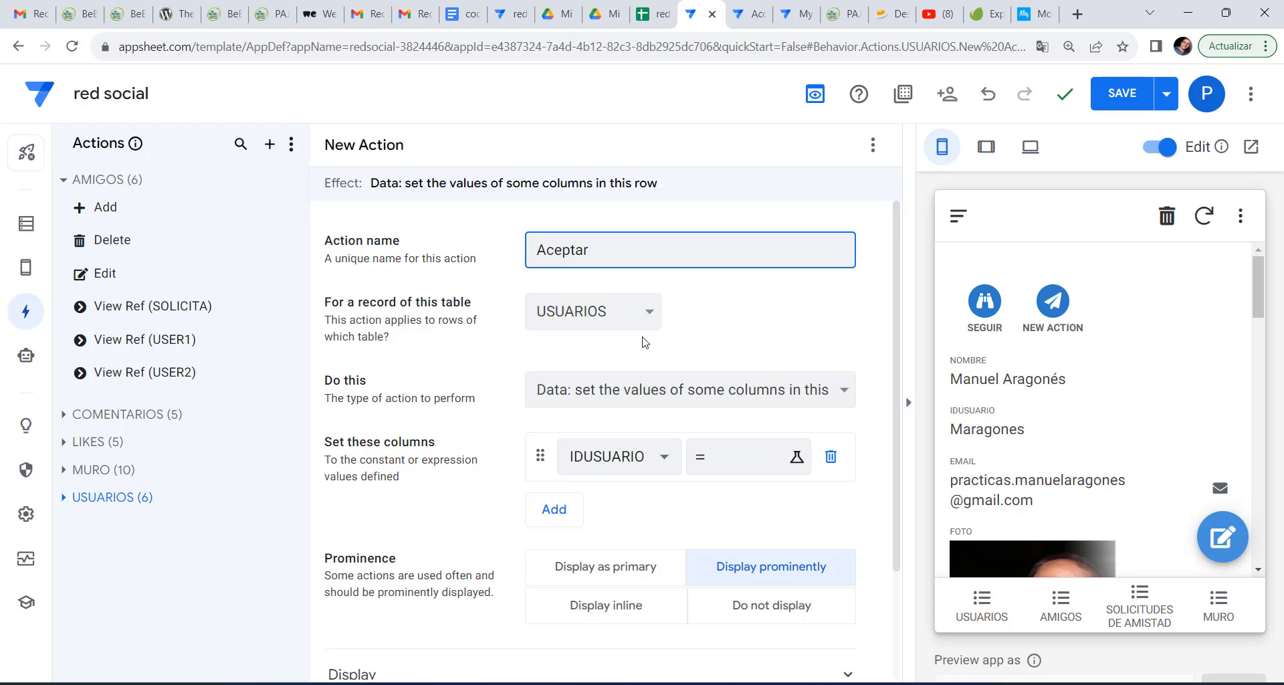
pyautogui.click(701, 395)
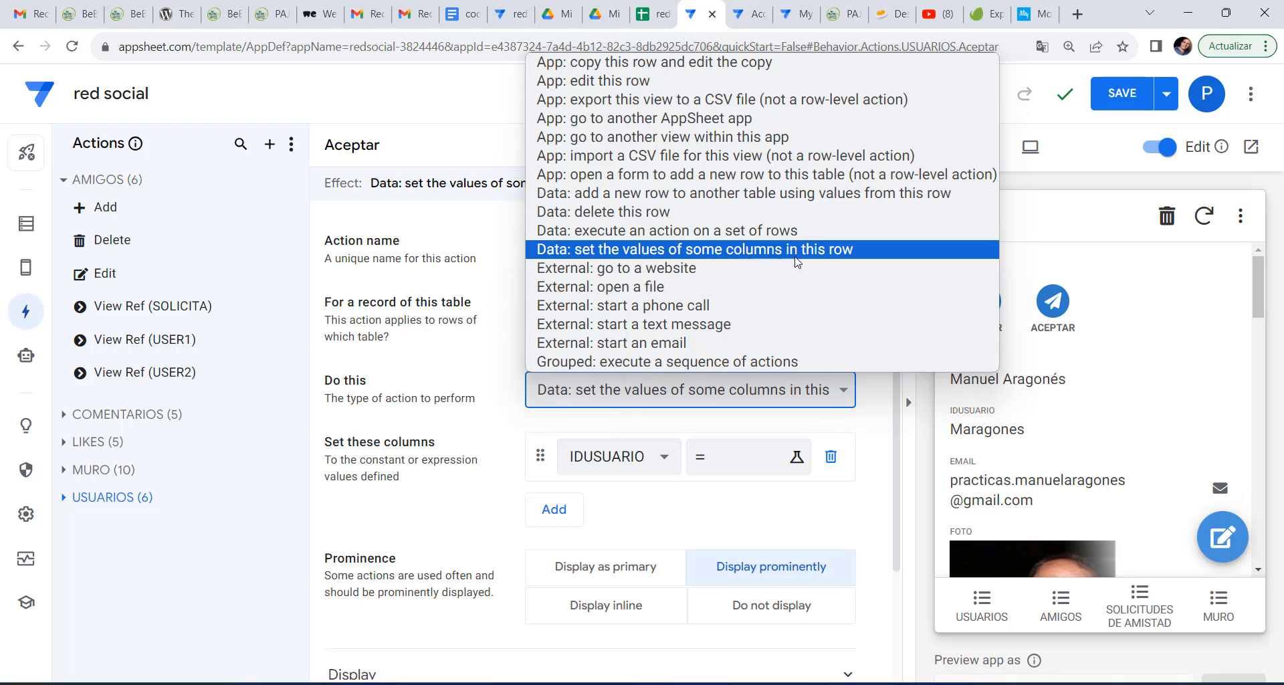
pyautogui.click(739, 254)
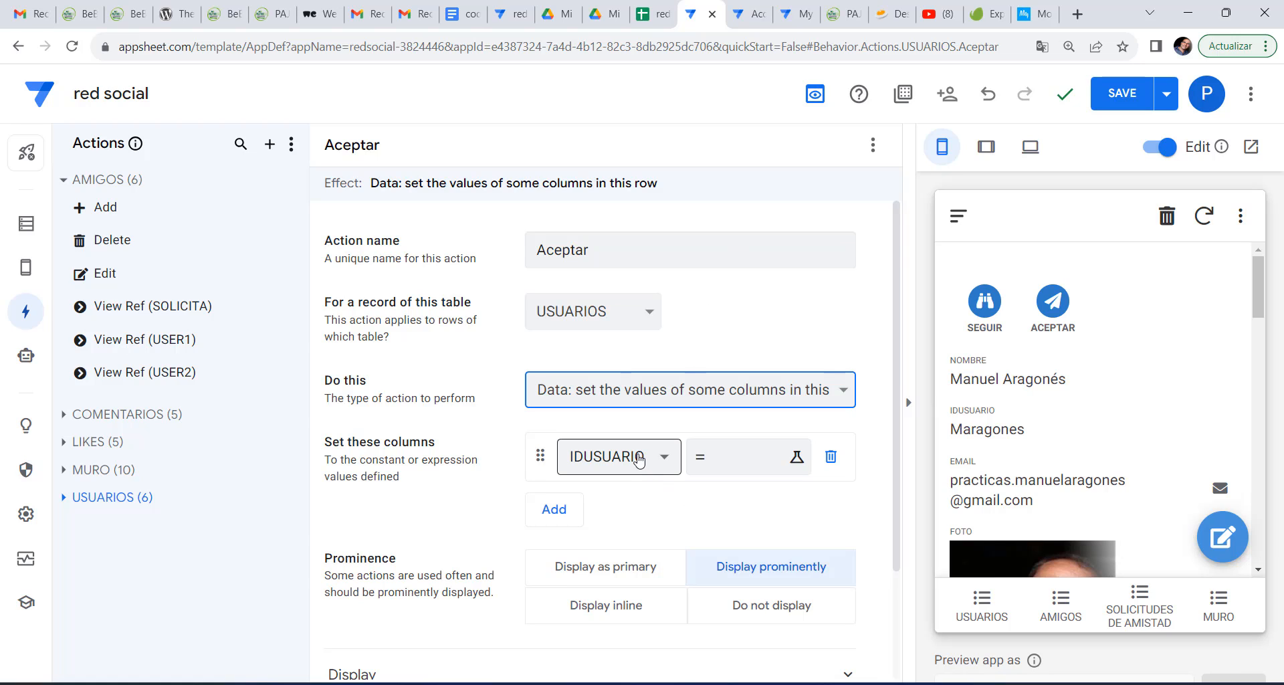
pyautogui.click(641, 457)
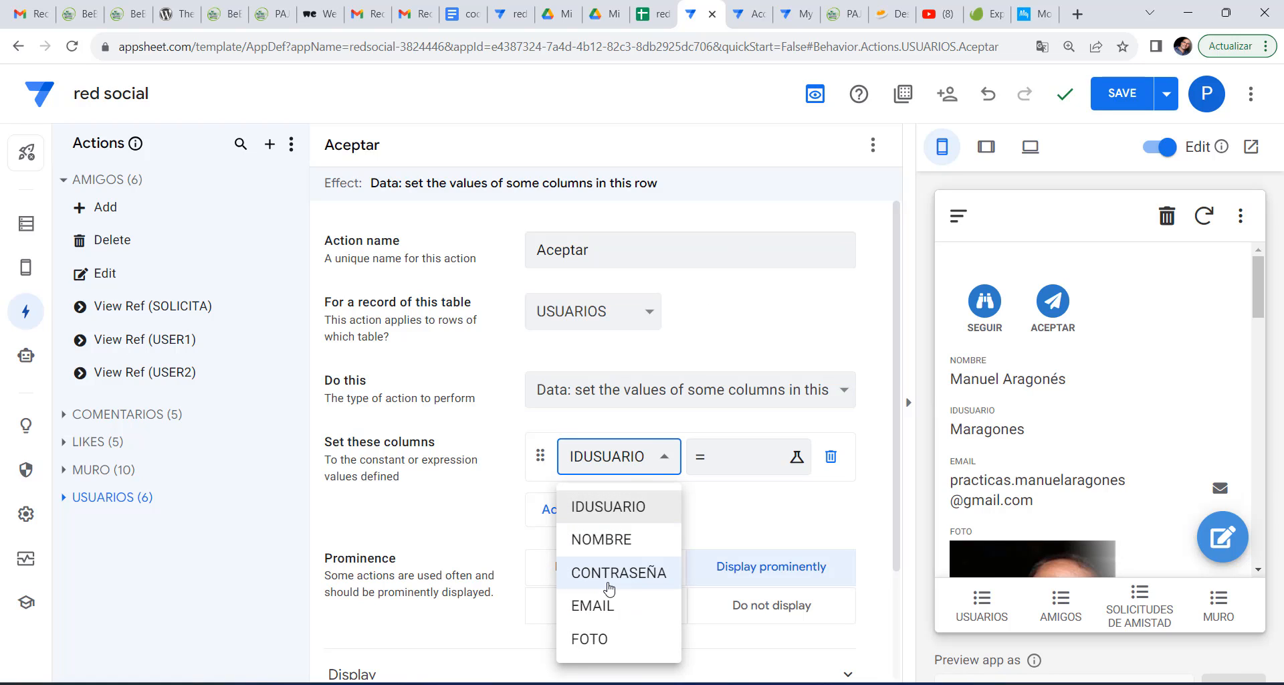
pyautogui.click(627, 323)
pyautogui.click(628, 323)
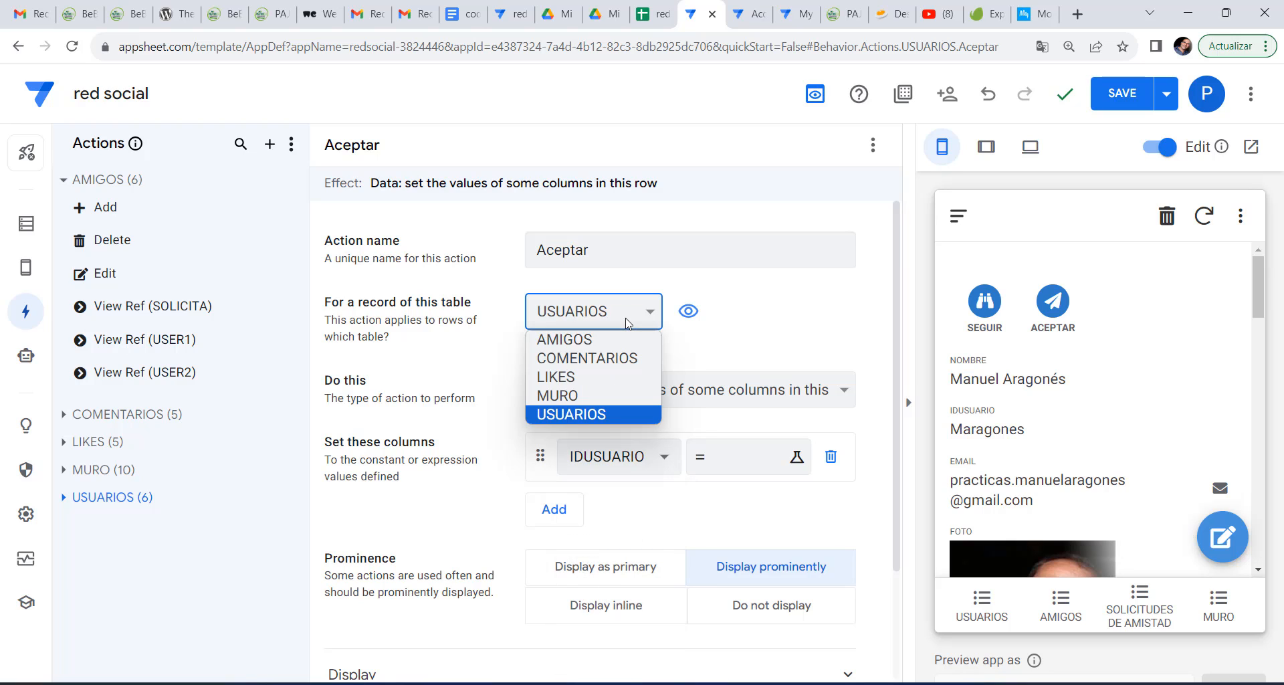
pyautogui.click(608, 340)
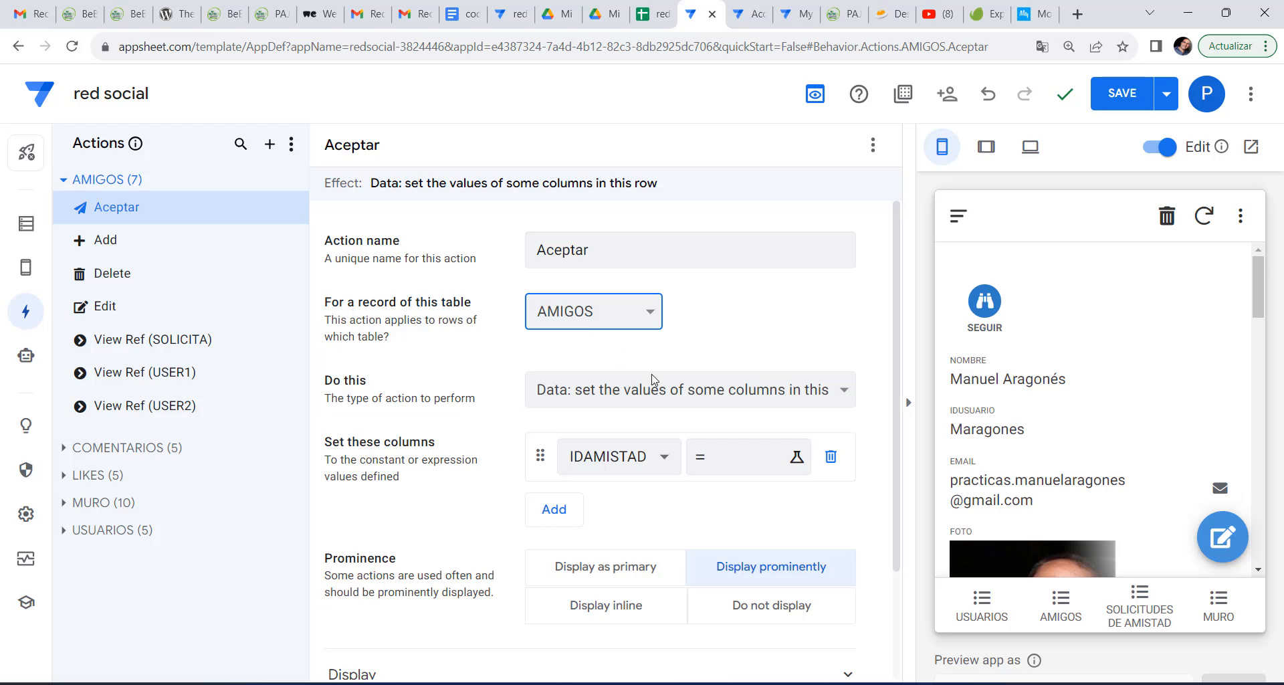
# Make Aceptar set USER2 to [SOLICITA] and save the app.
pyautogui.click(661, 457)
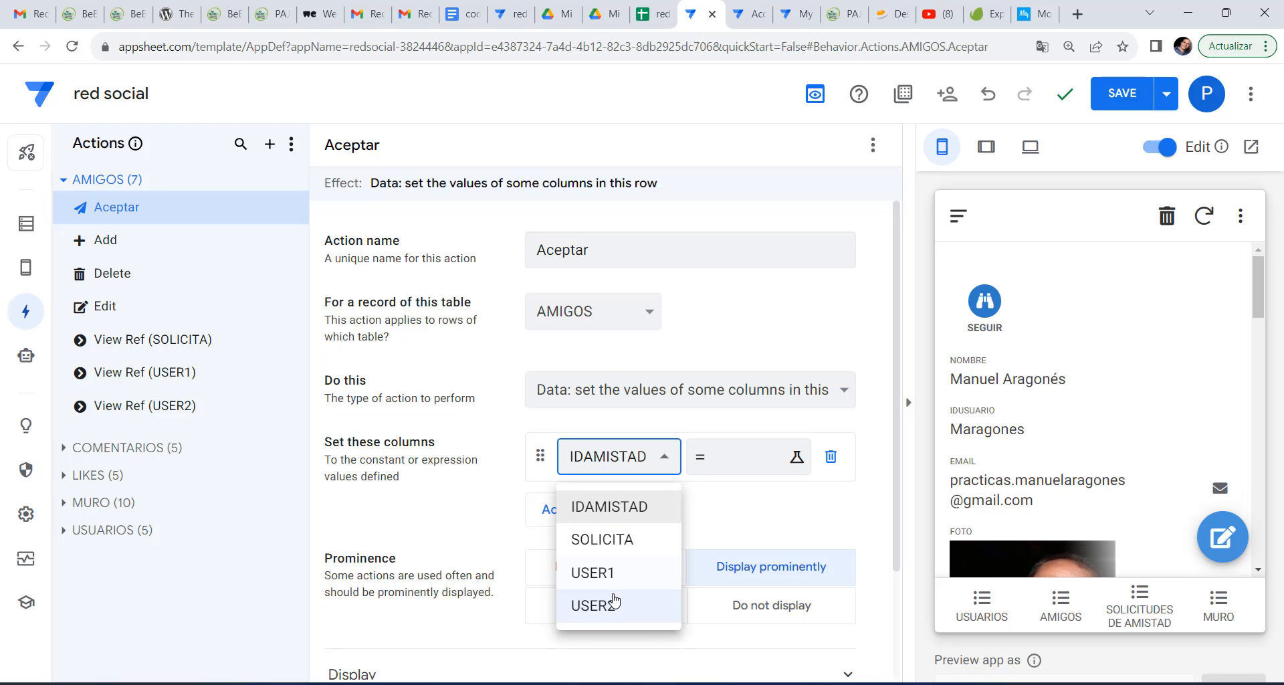
pyautogui.click(614, 606)
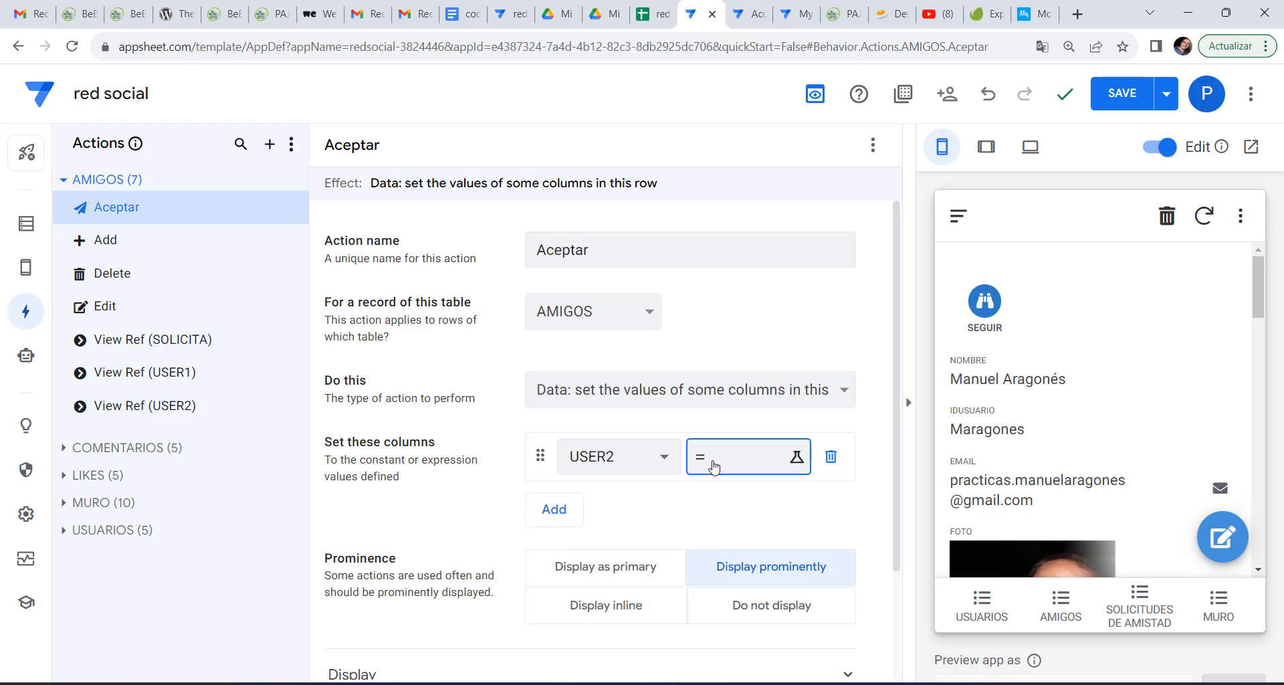
pyautogui.click(722, 456)
pyautogui.write('[soc')
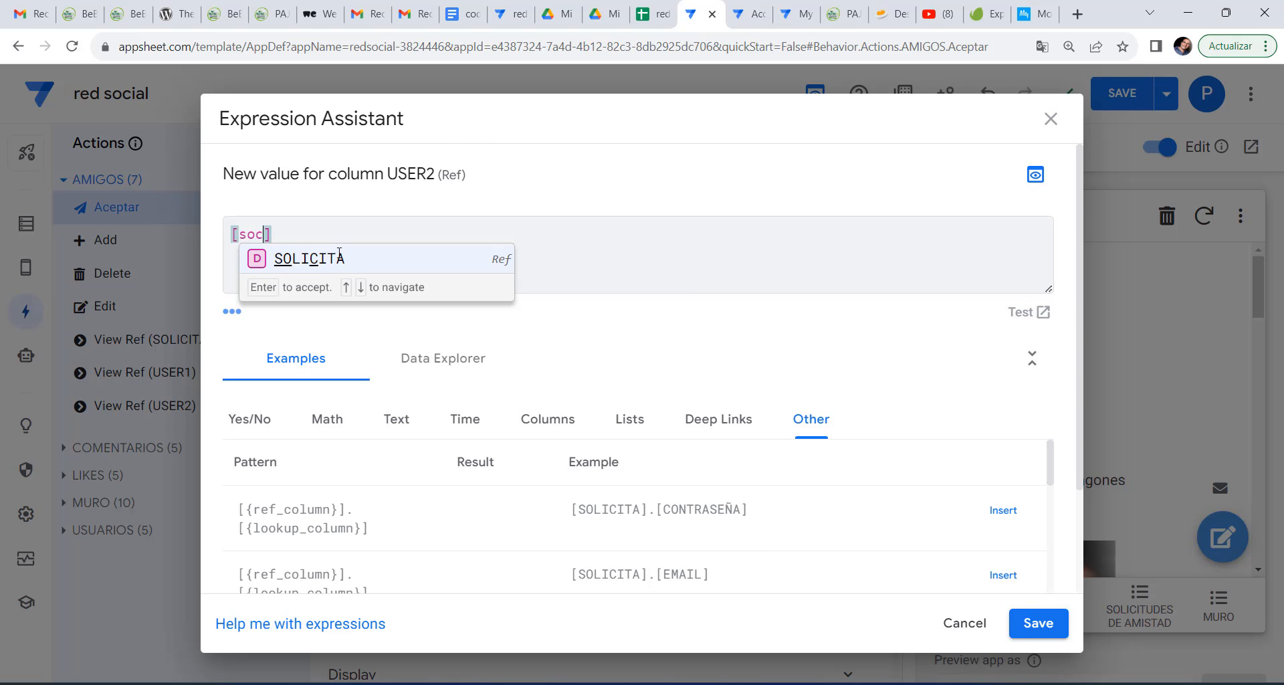
pyautogui.click(322, 266)
pyautogui.click(1049, 640)
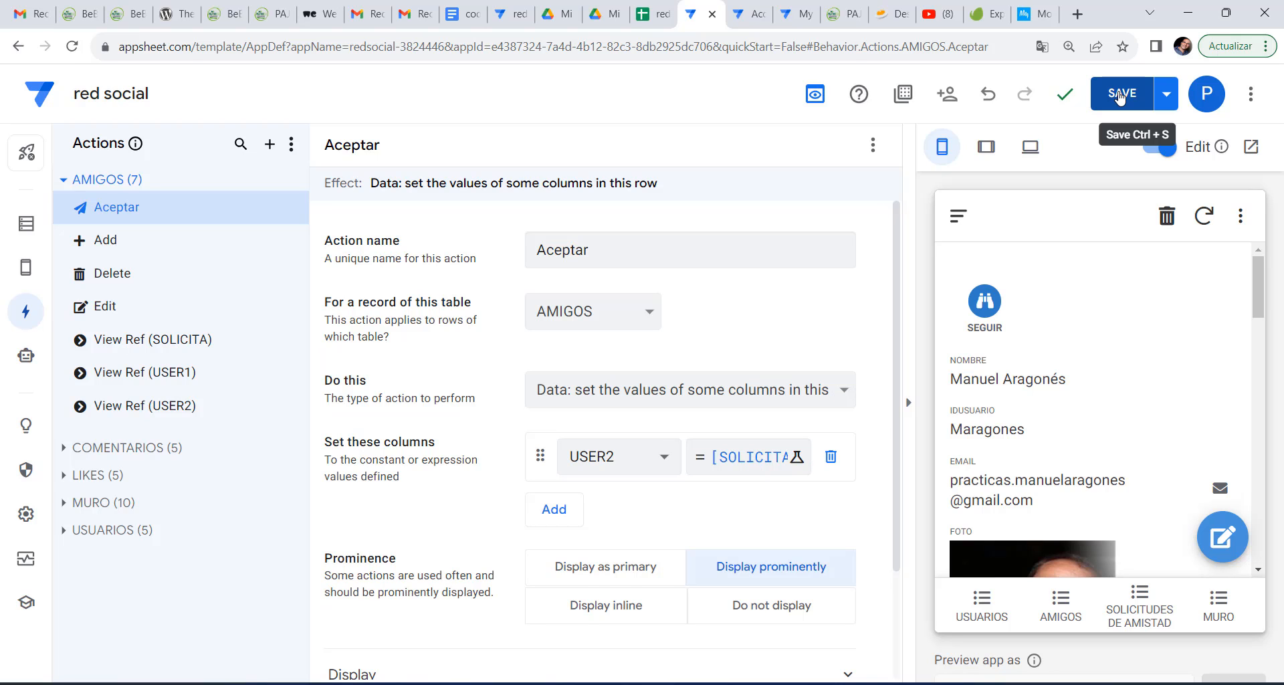
pyautogui.click(1120, 97)
pyautogui.click(1151, 610)
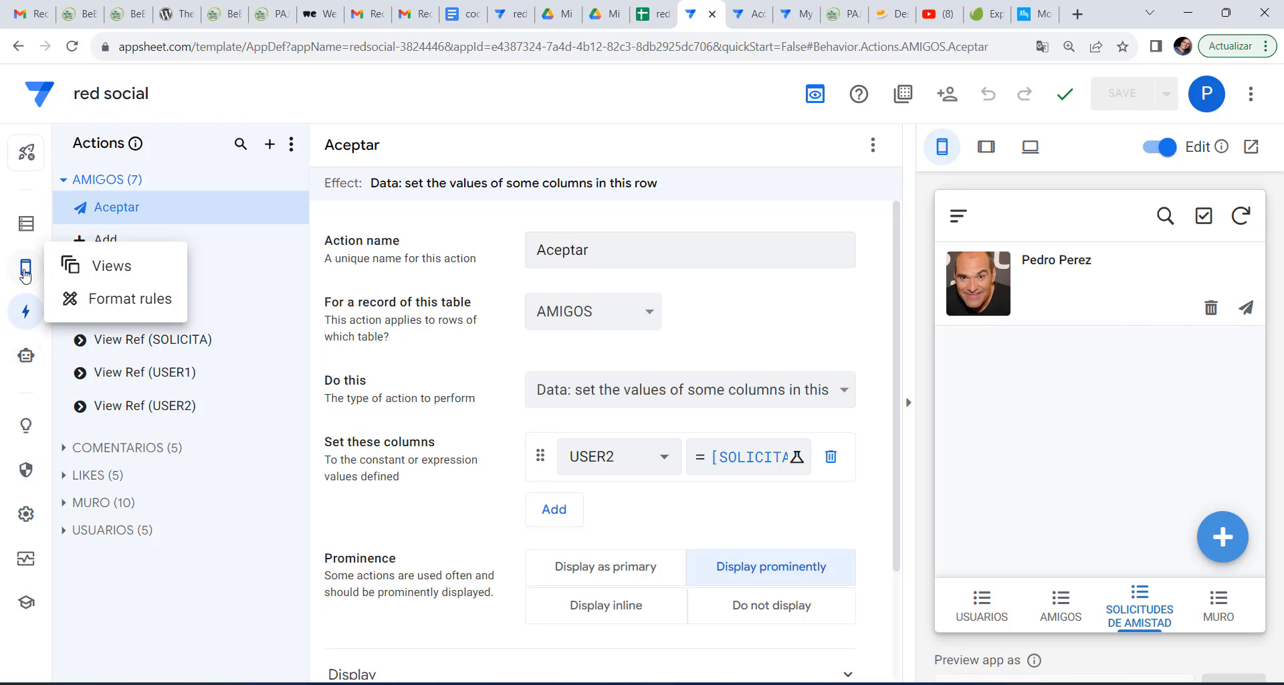
# Give the Aceptar action a check-circle icon and save.
pyautogui.click(99, 266)
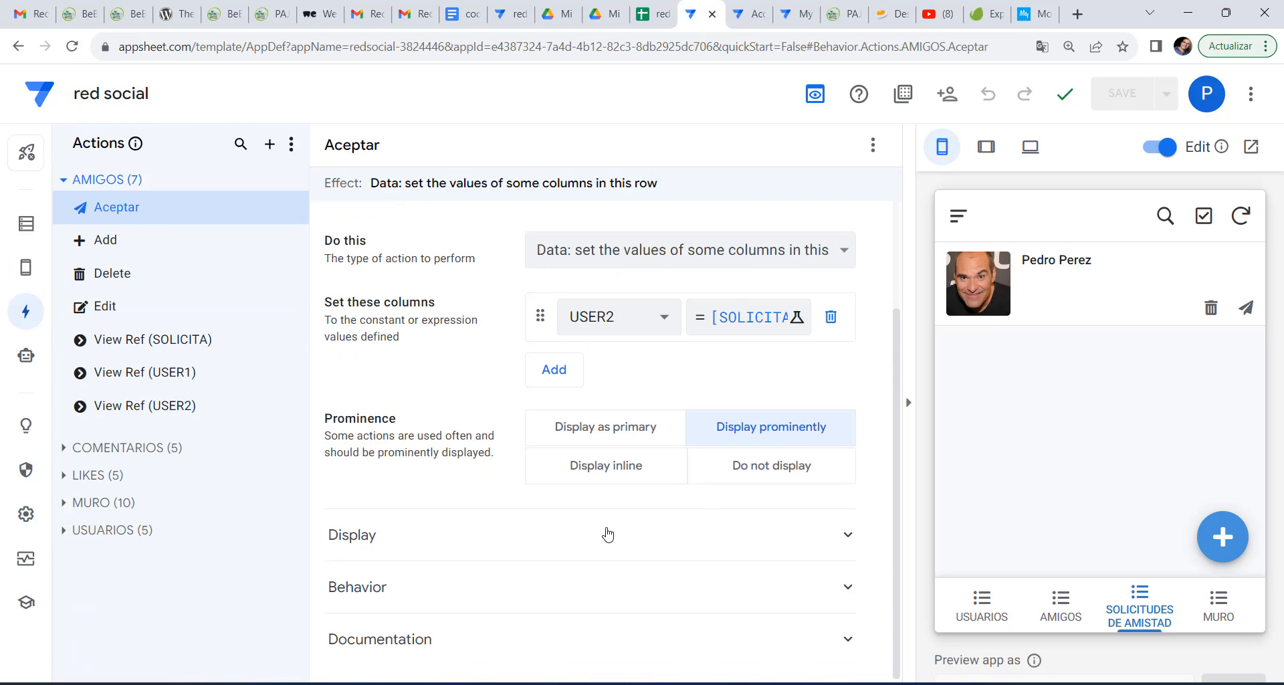
pyautogui.click(607, 535)
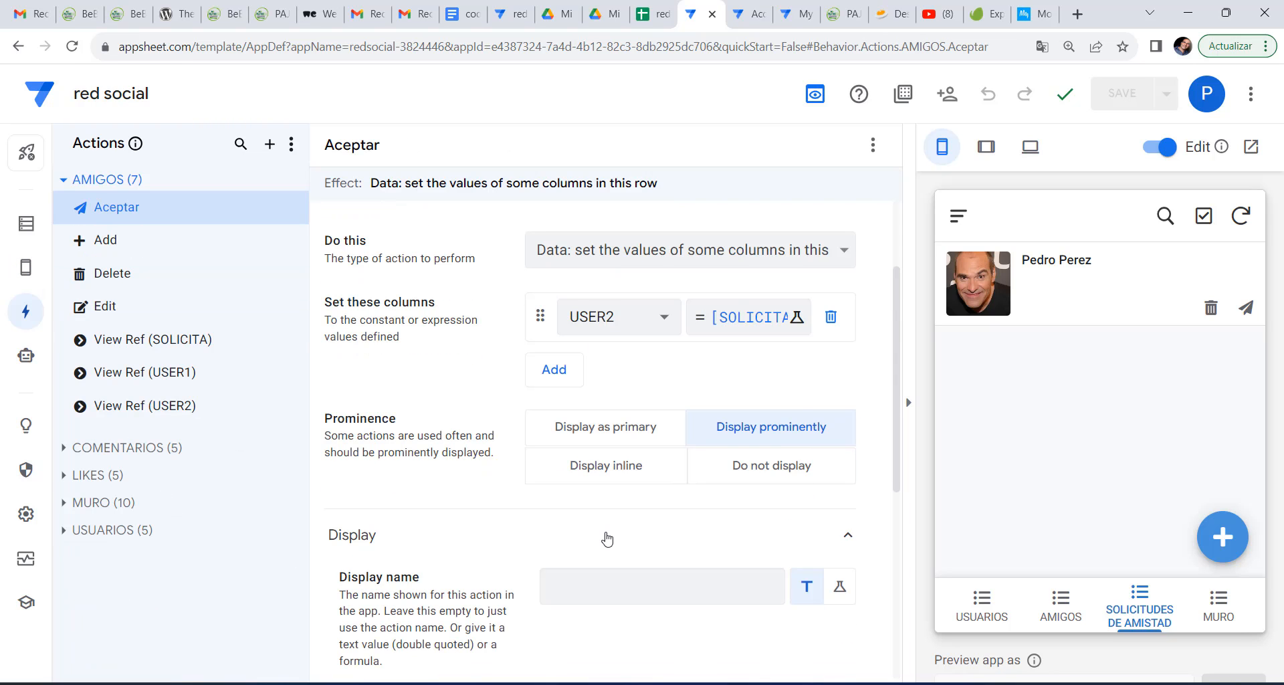
pyautogui.scroll(-6, 607, 539)
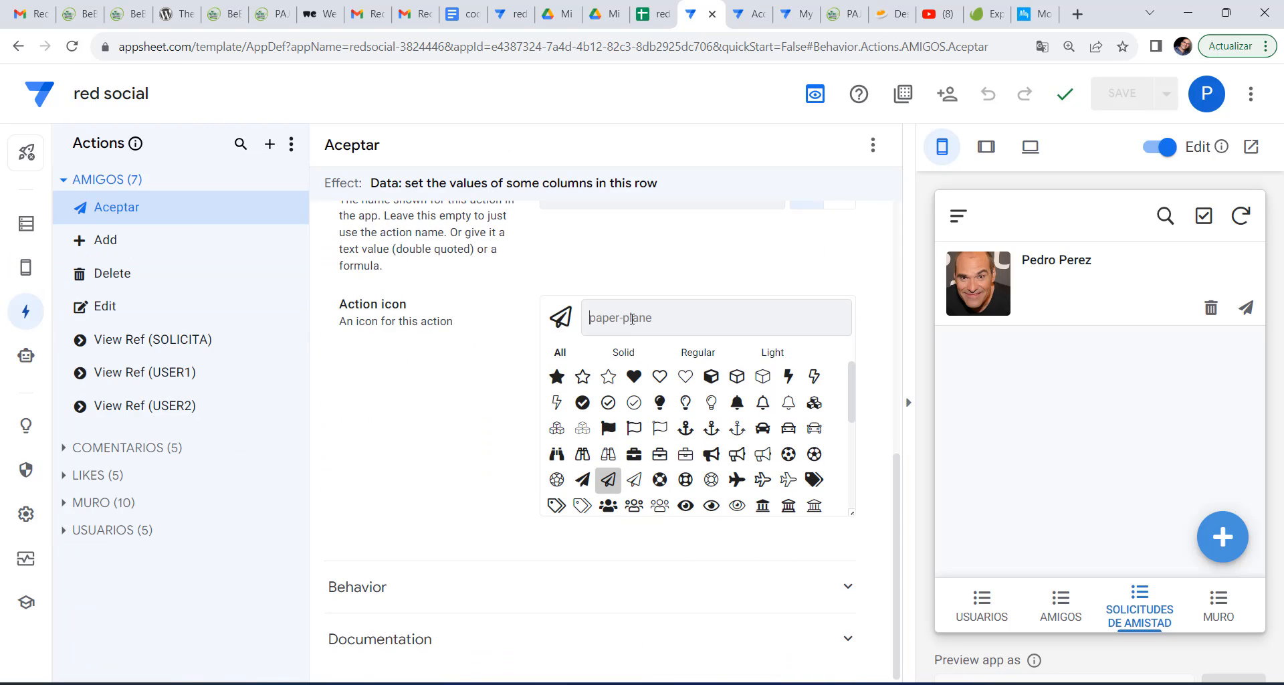
pyautogui.click(632, 319)
pyautogui.write('chek')
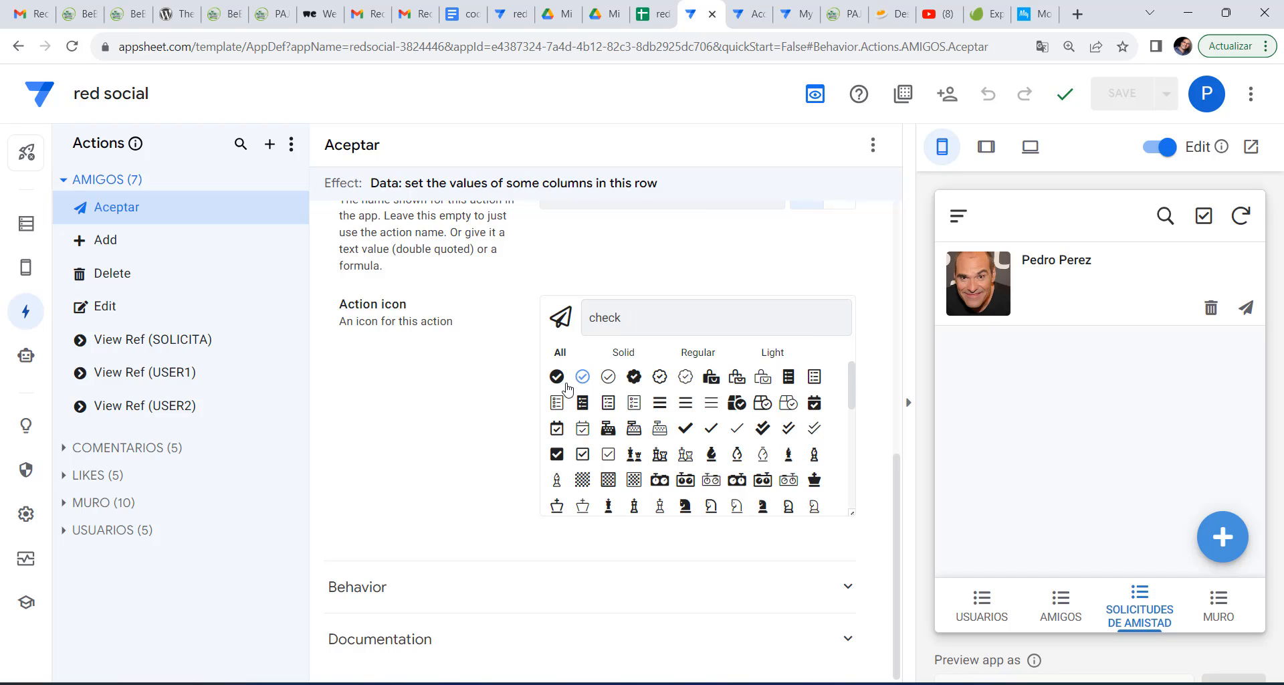
pyautogui.click(556, 376)
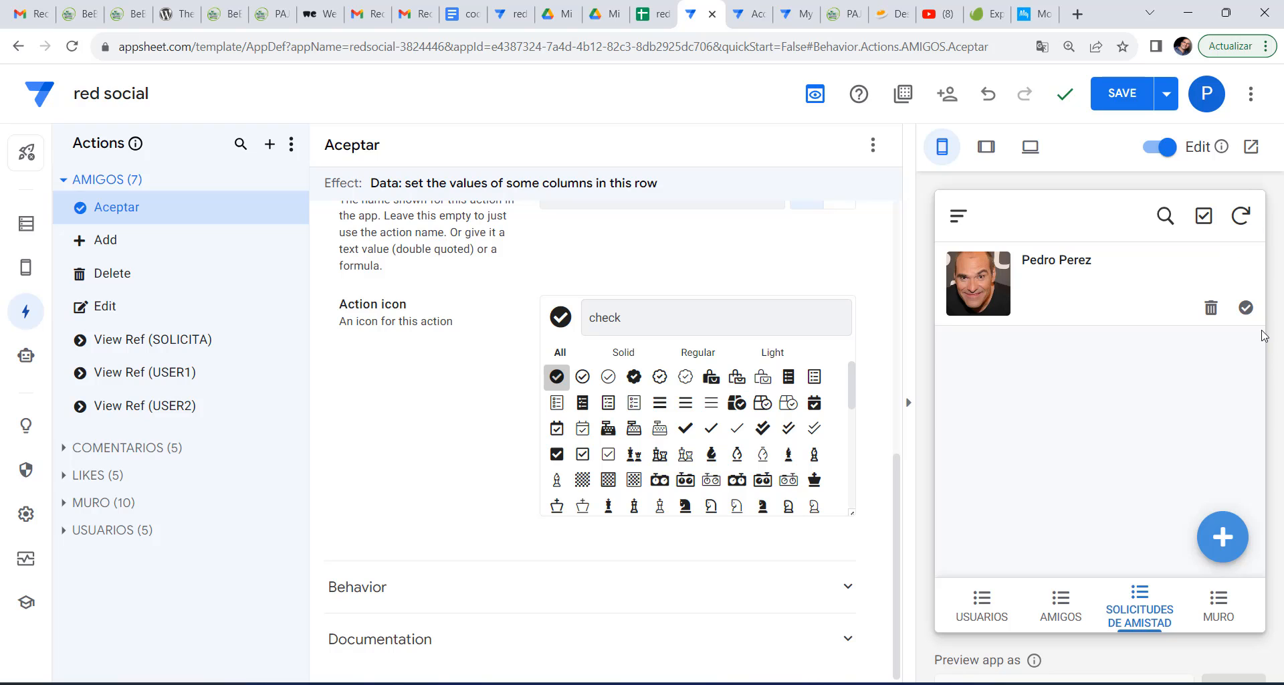
pyautogui.click(1108, 99)
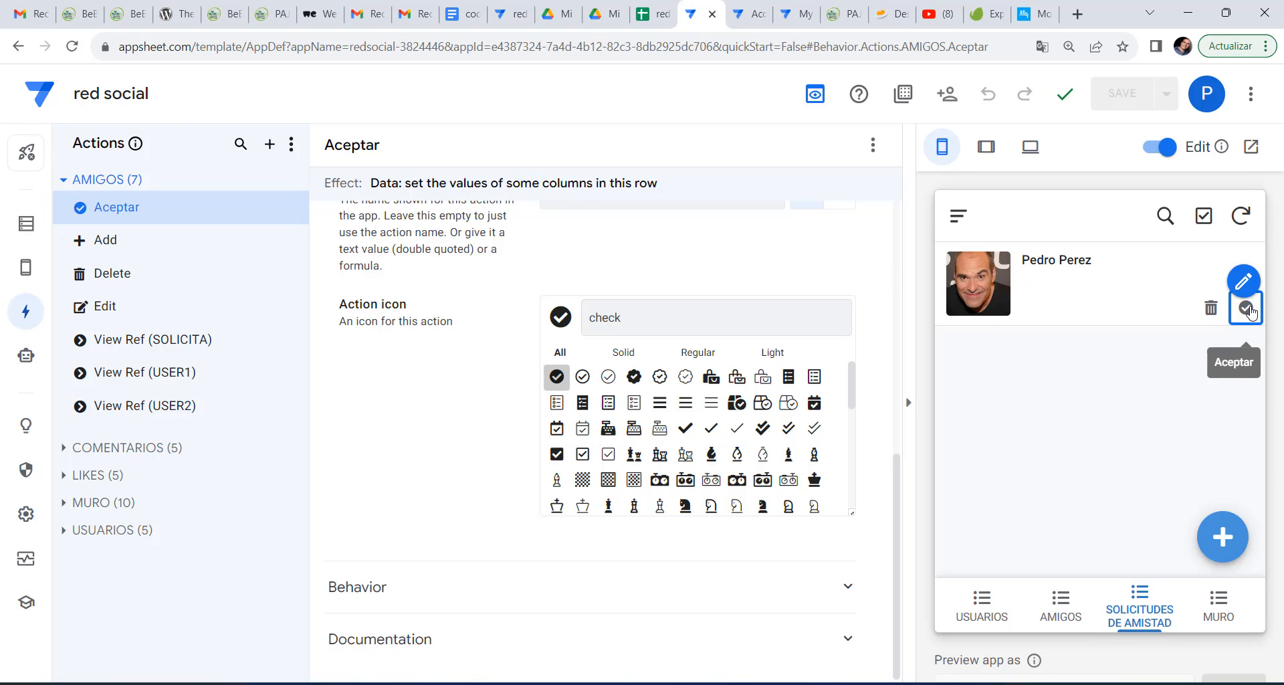
# Accept the pending friend request in the preview and see it listed under AMIGOS.
pyautogui.click(1214, 99)
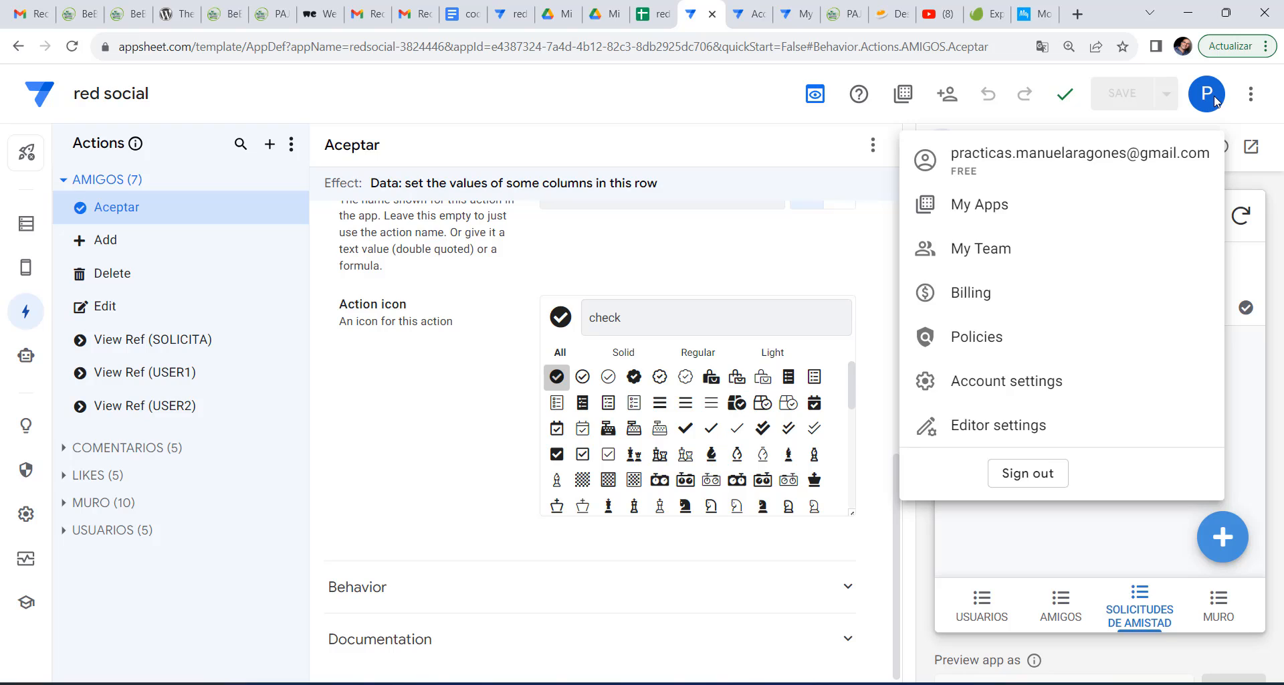
pyautogui.click(1214, 99)
pyautogui.click(1246, 309)
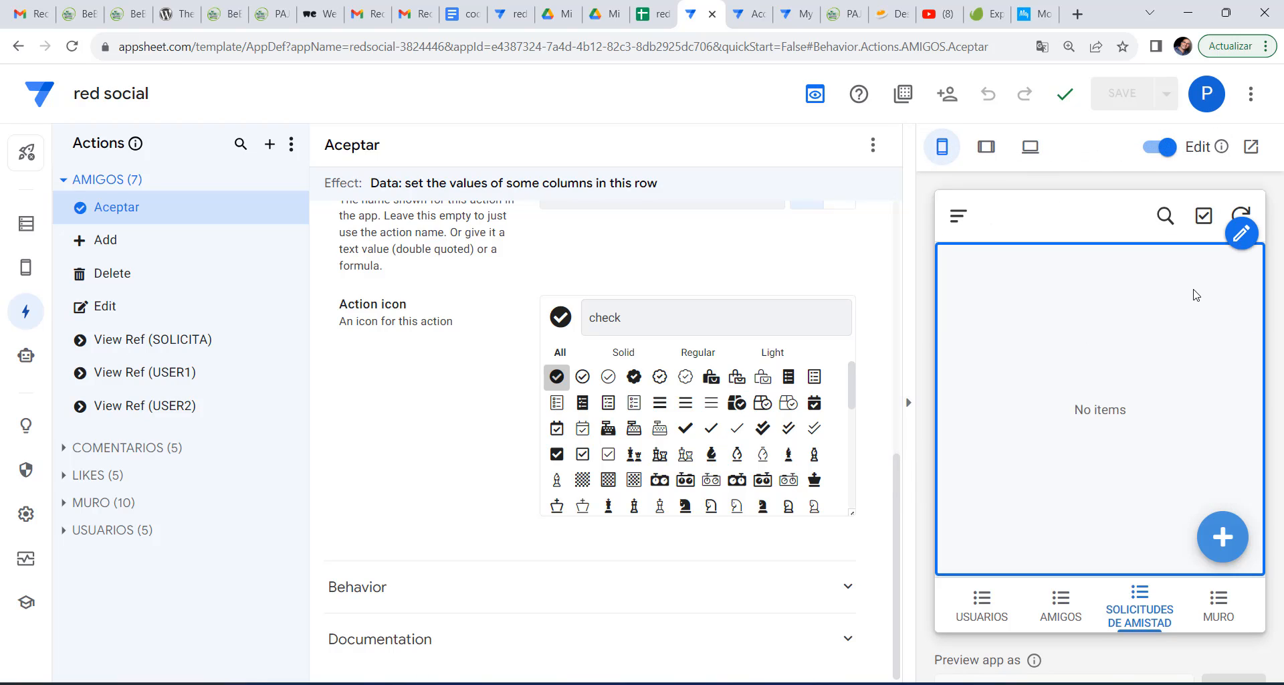
pyautogui.click(1061, 607)
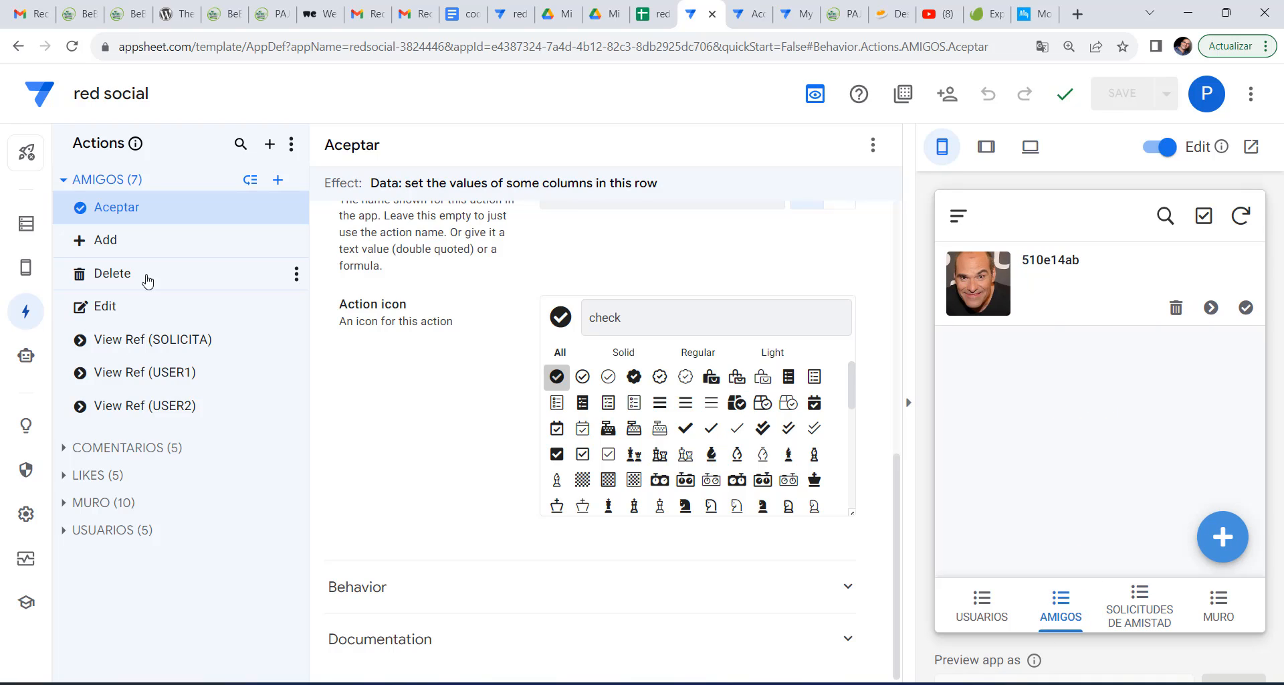
# In the AMIGOS view settings, set the primary header to USER2 after trying USER1 and SOLICITA.
pyautogui.click(110, 263)
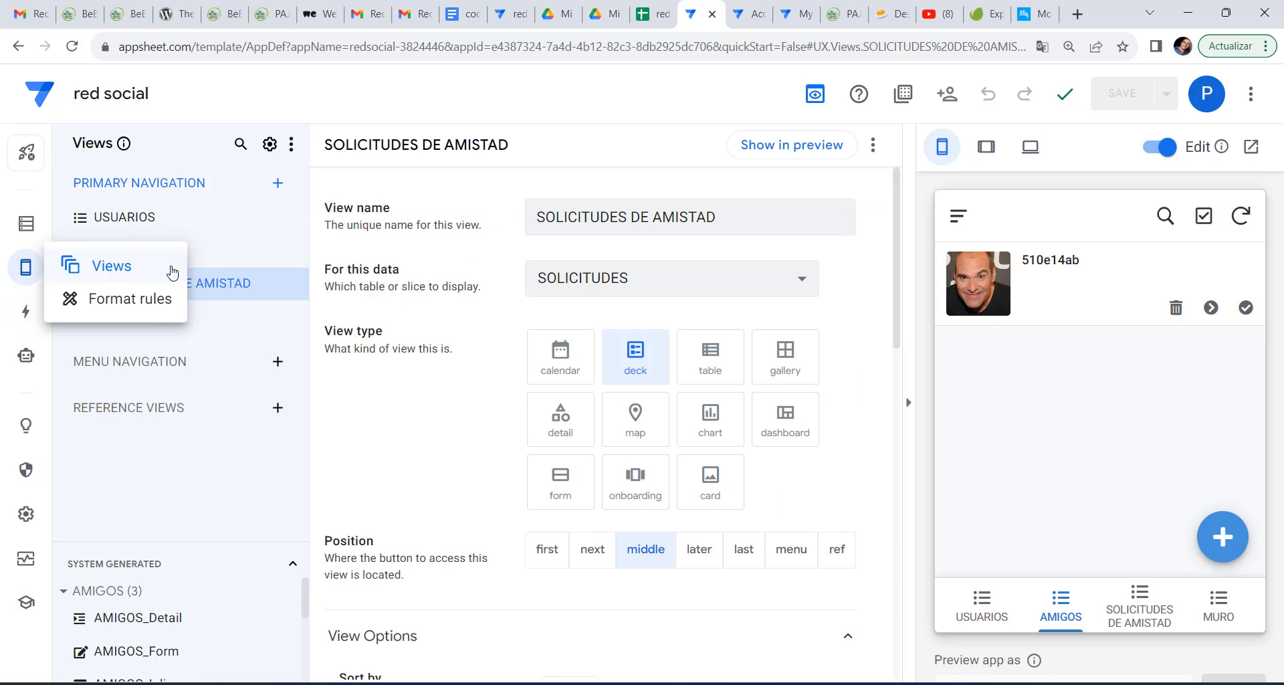
pyautogui.click(143, 252)
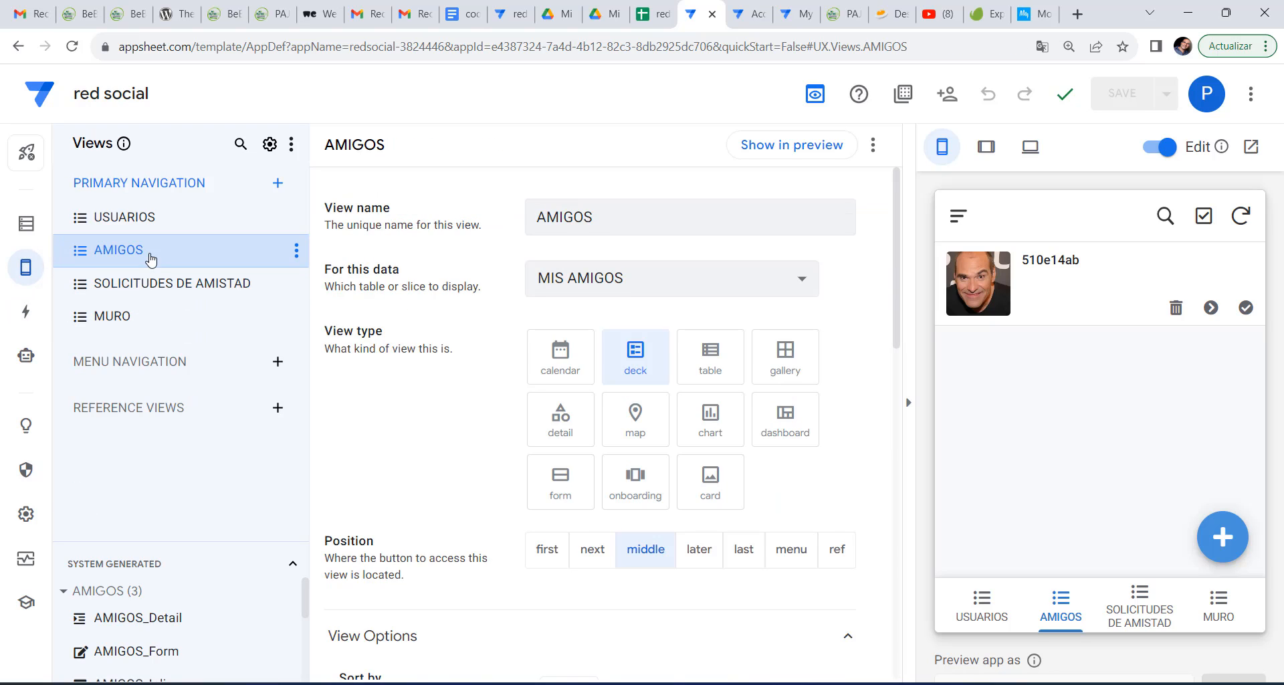
pyautogui.scroll(-6, 665, 579)
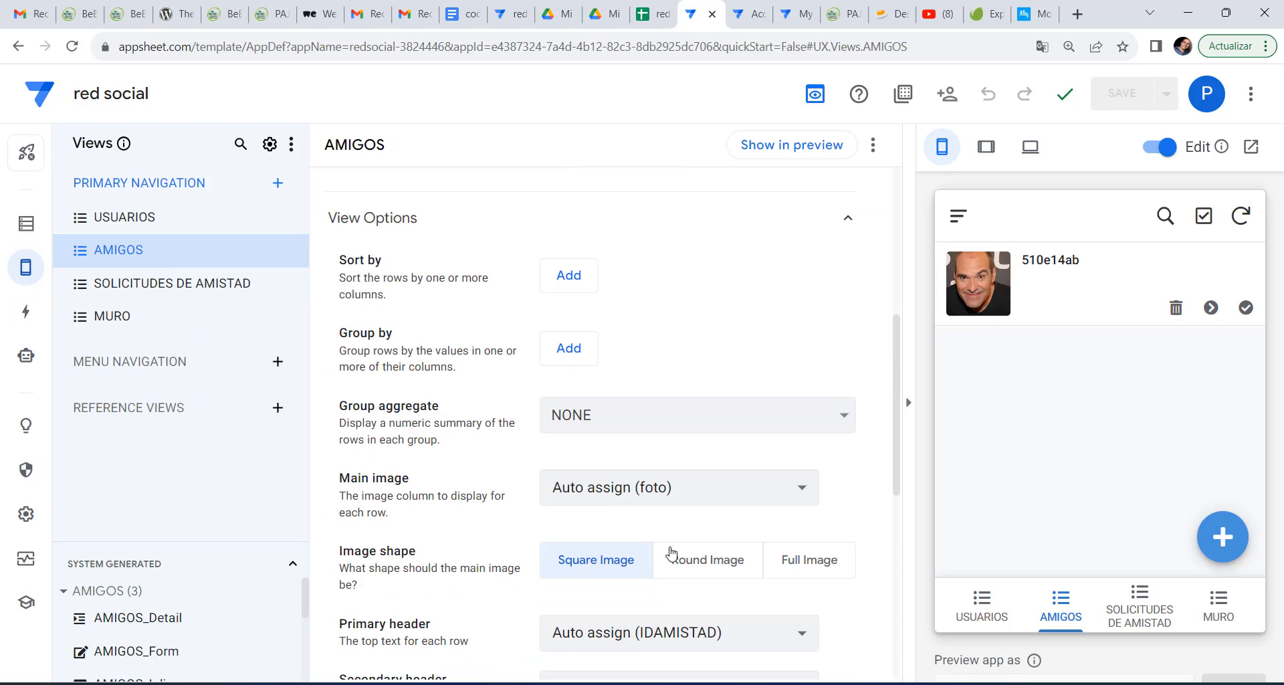
pyautogui.scroll(-2, 653, 510)
pyautogui.click(659, 465)
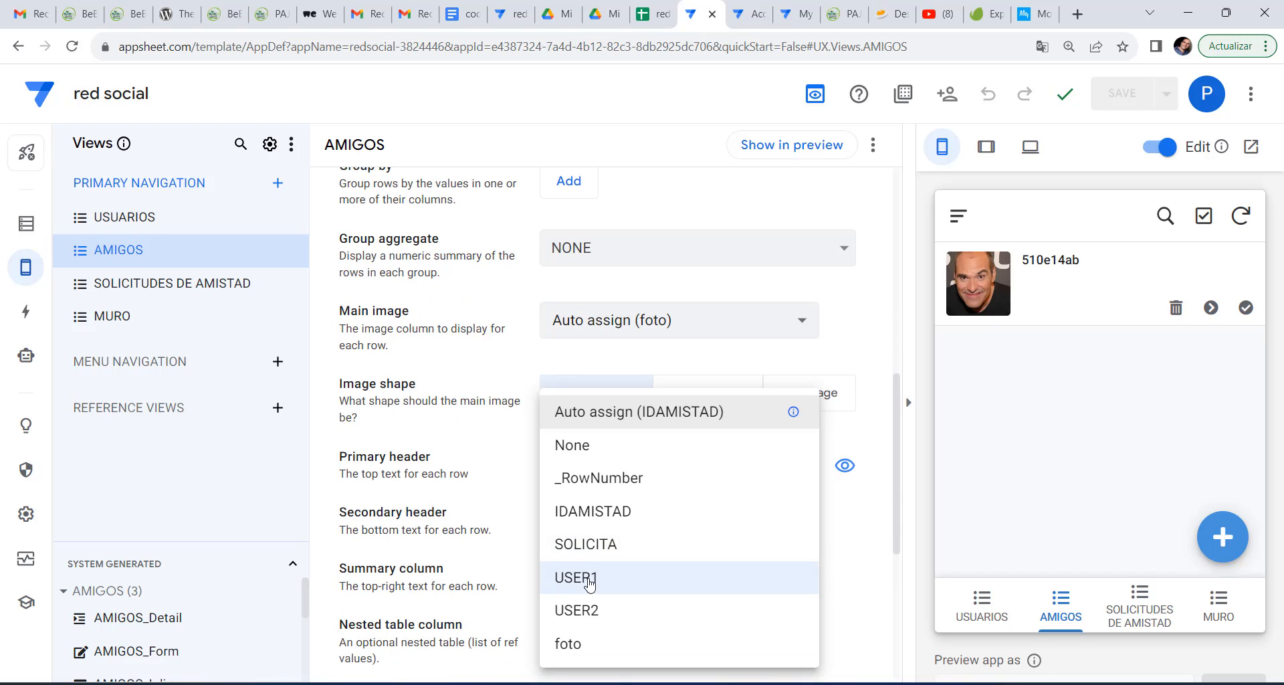
pyautogui.click(592, 581)
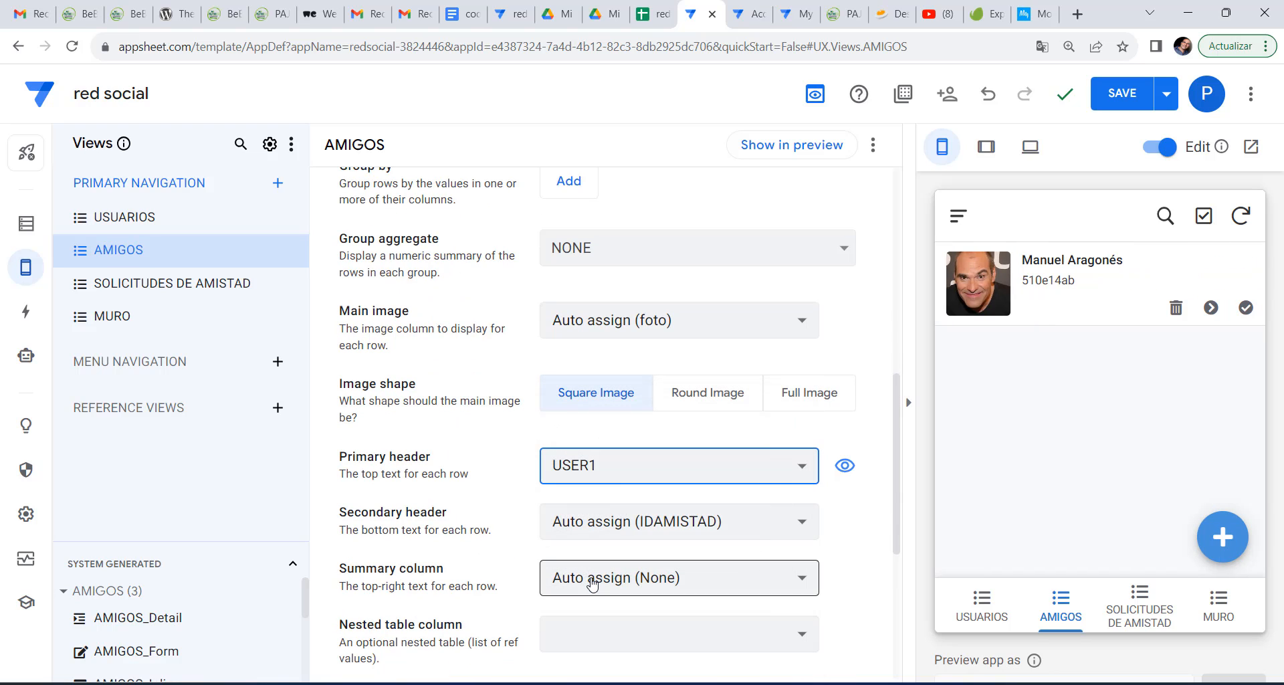
pyautogui.click(606, 471)
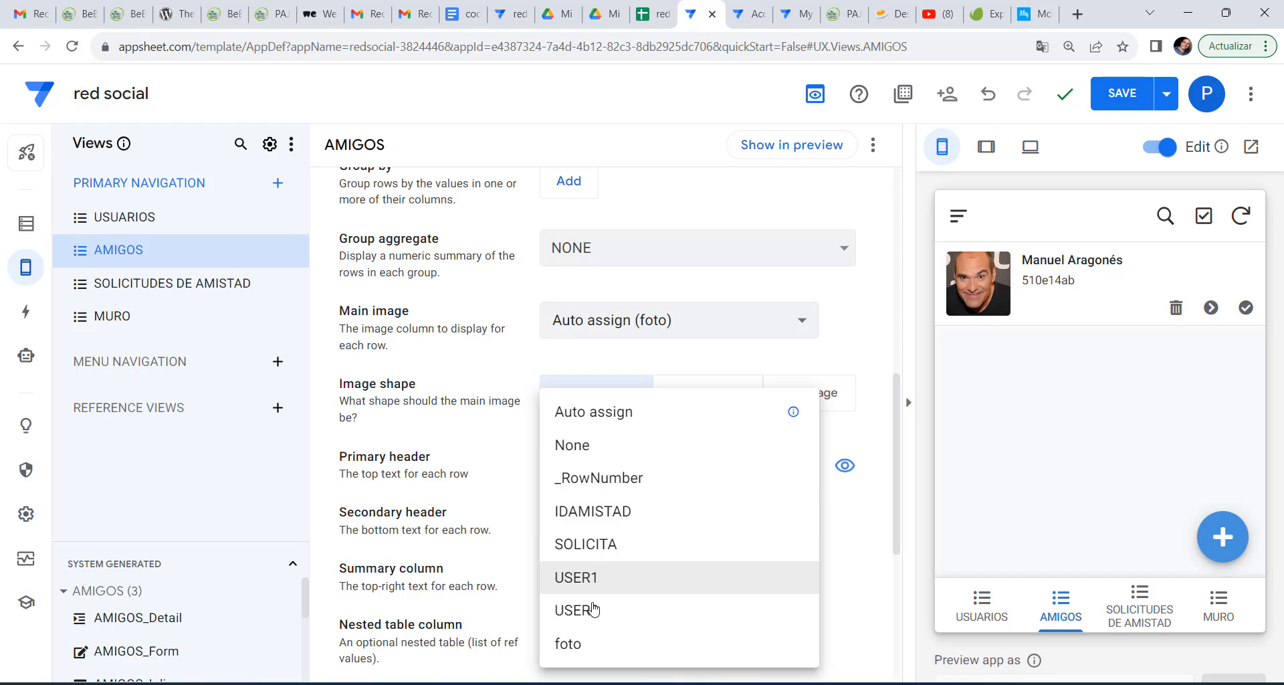
pyautogui.click(578, 546)
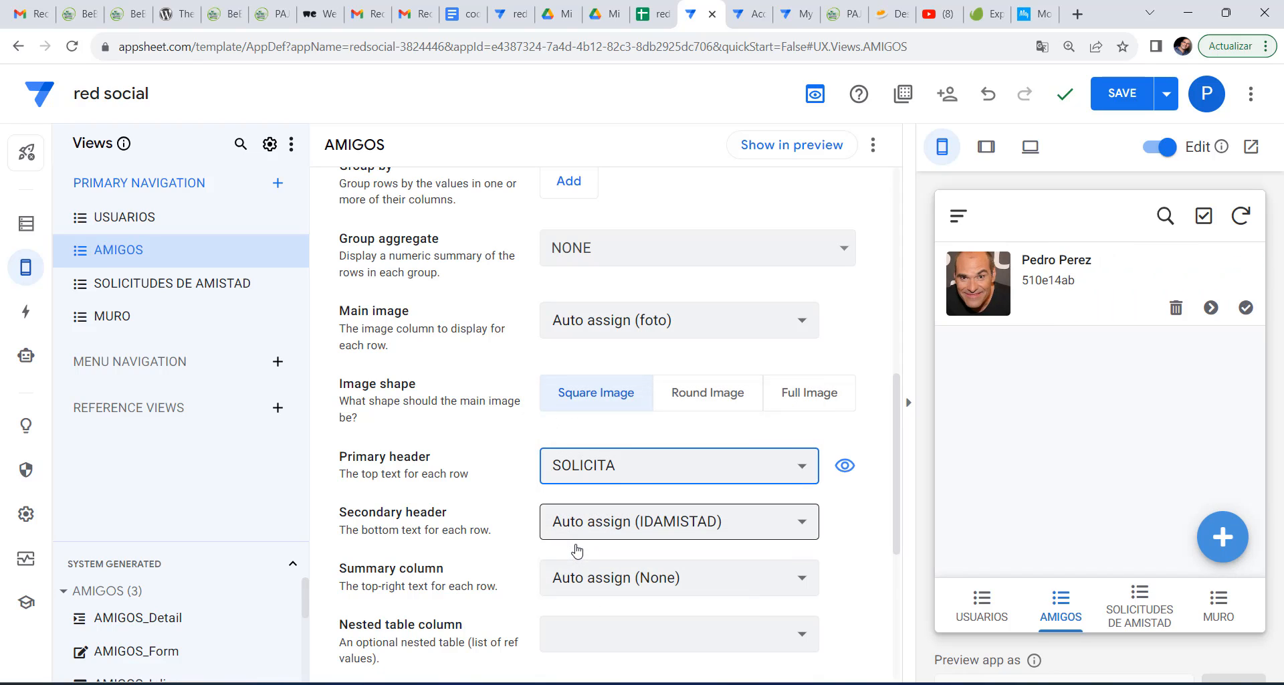
pyautogui.click(626, 477)
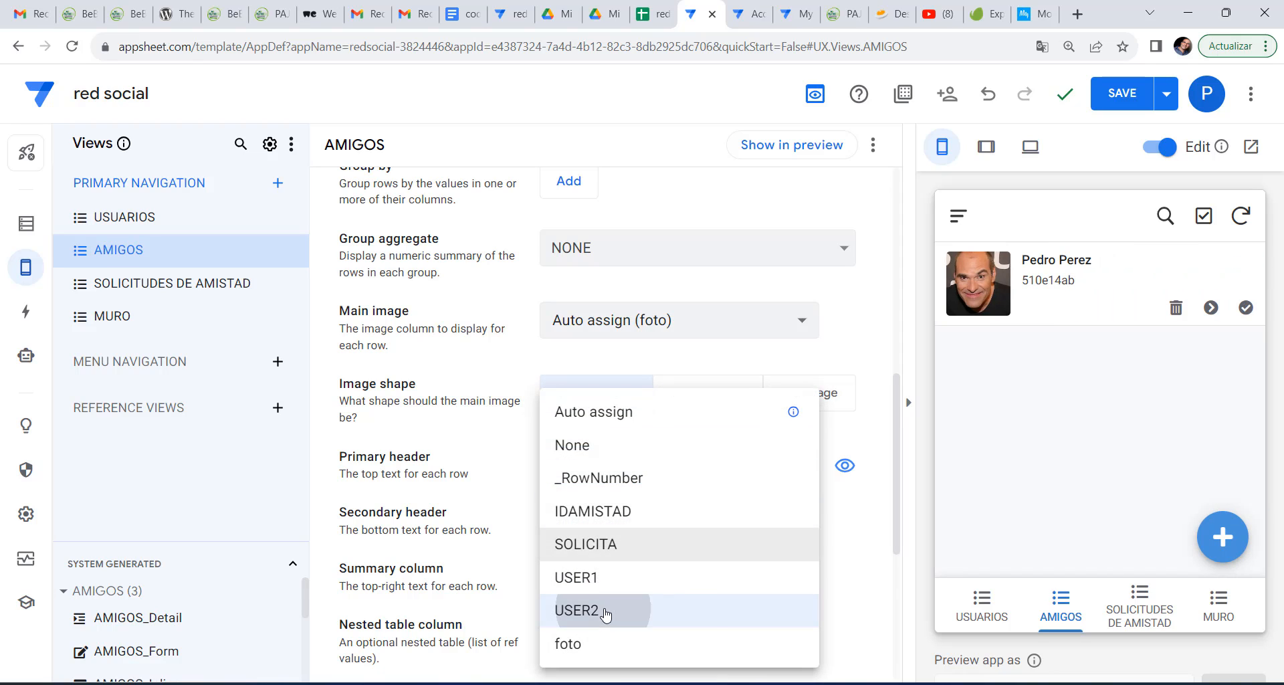
pyautogui.click(576, 609)
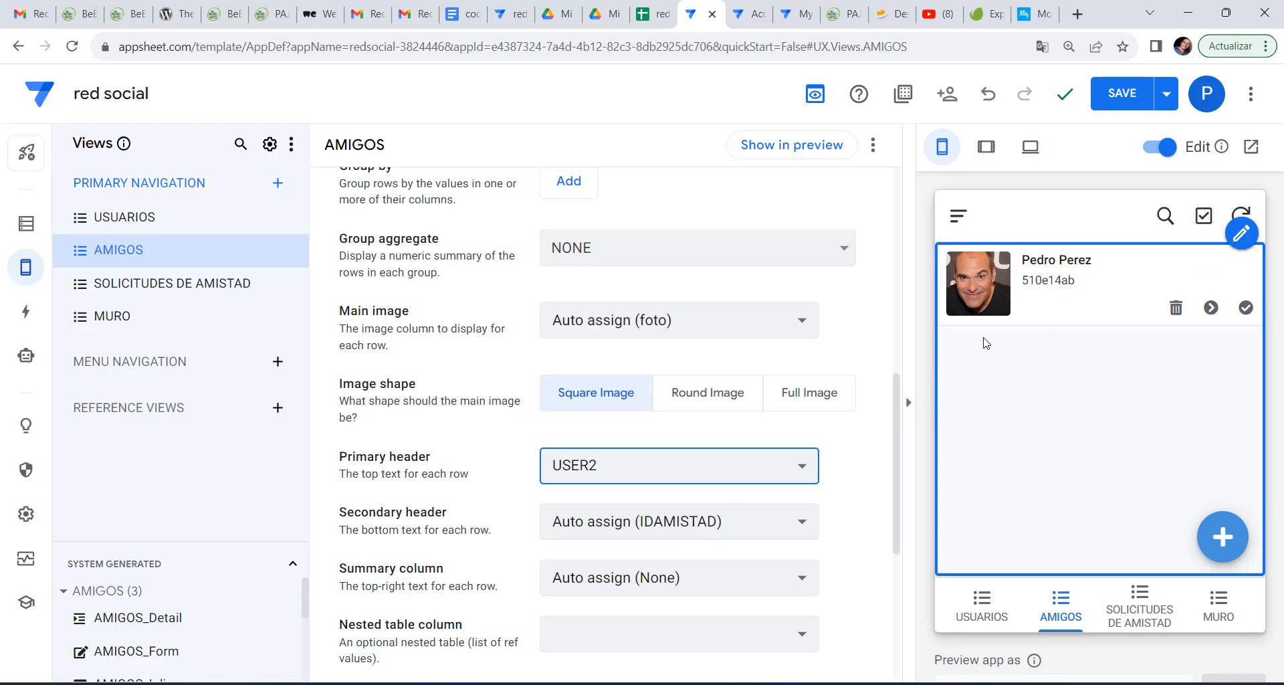
# Set the AMIGOS view's secondary header and summary column to None, and save.
pyautogui.click(639, 521)
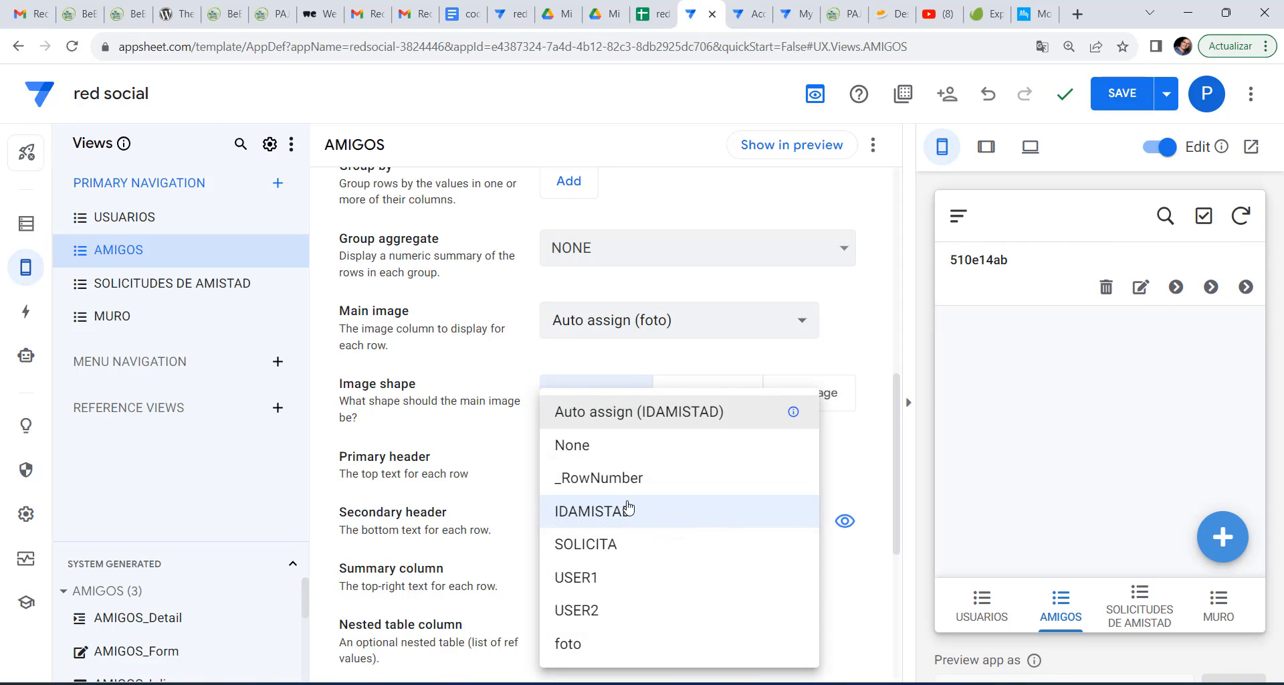
pyautogui.click(574, 445)
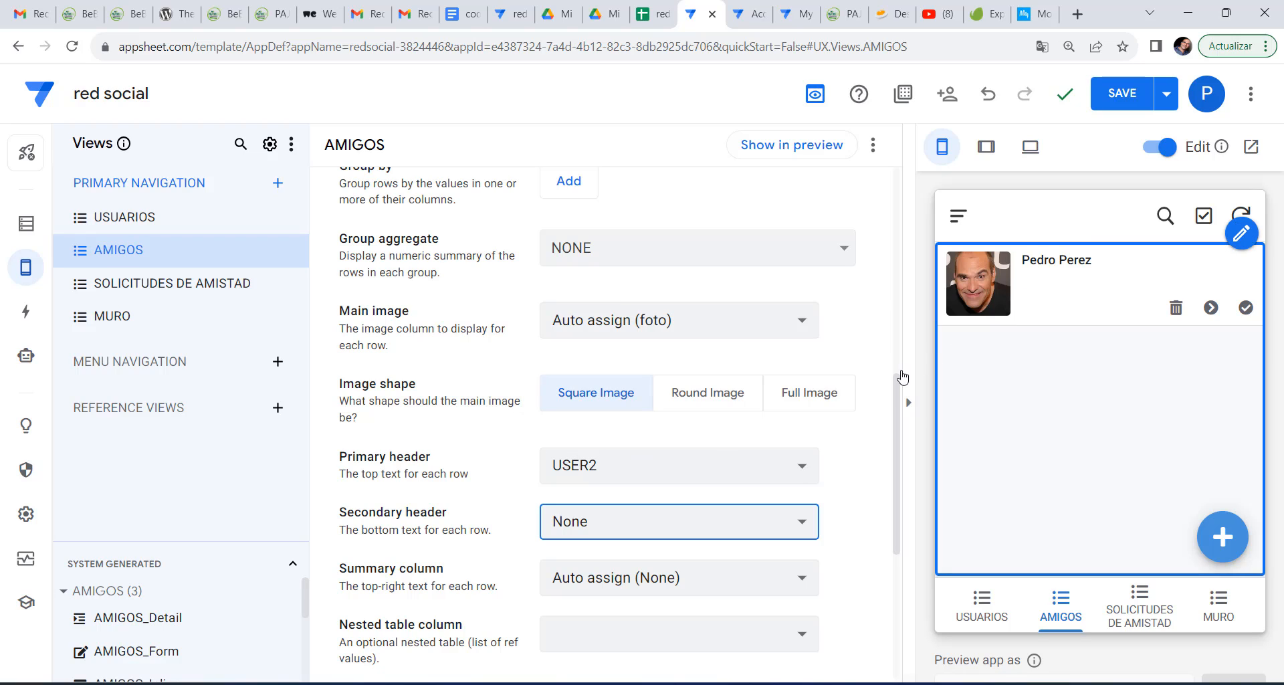
pyautogui.click(637, 577)
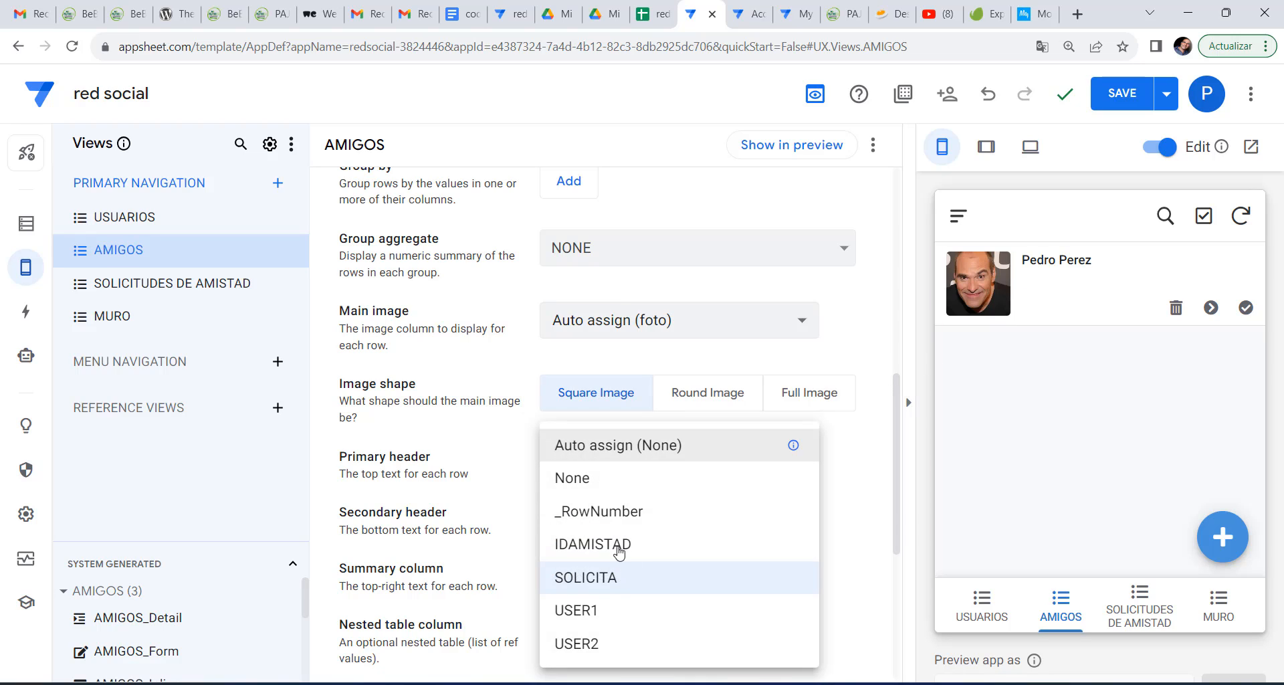
pyautogui.click(612, 541)
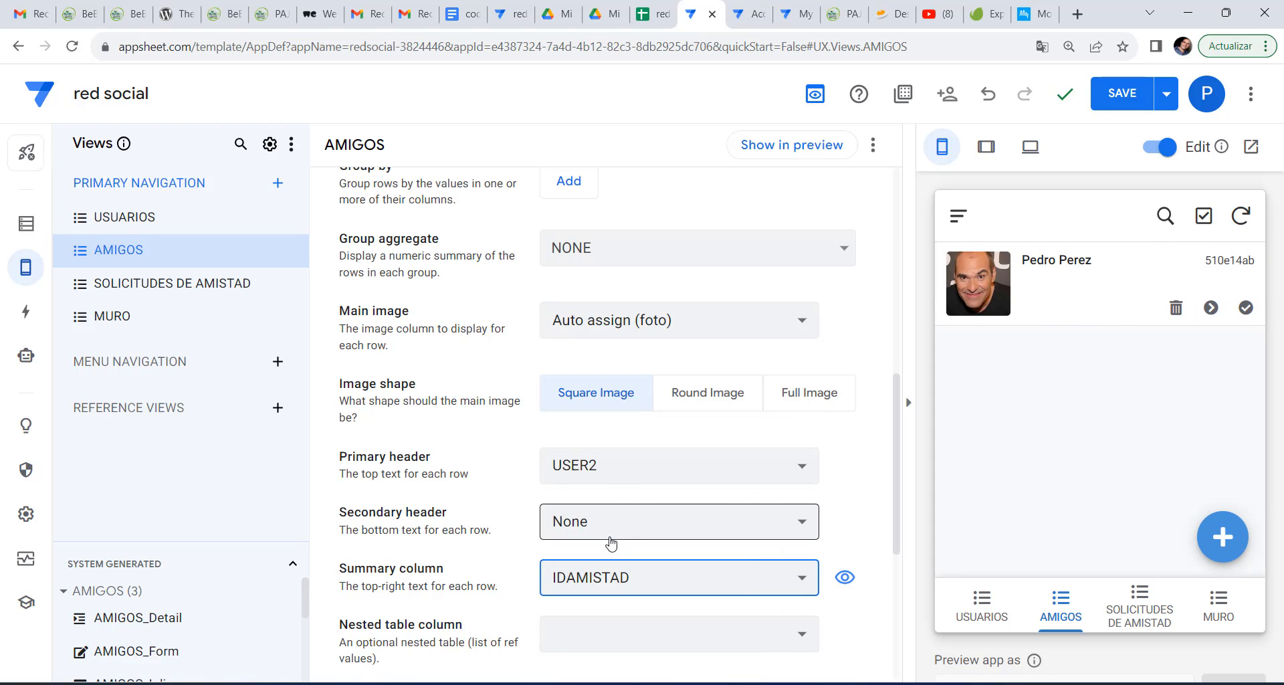
pyautogui.click(611, 548)
pyautogui.click(613, 476)
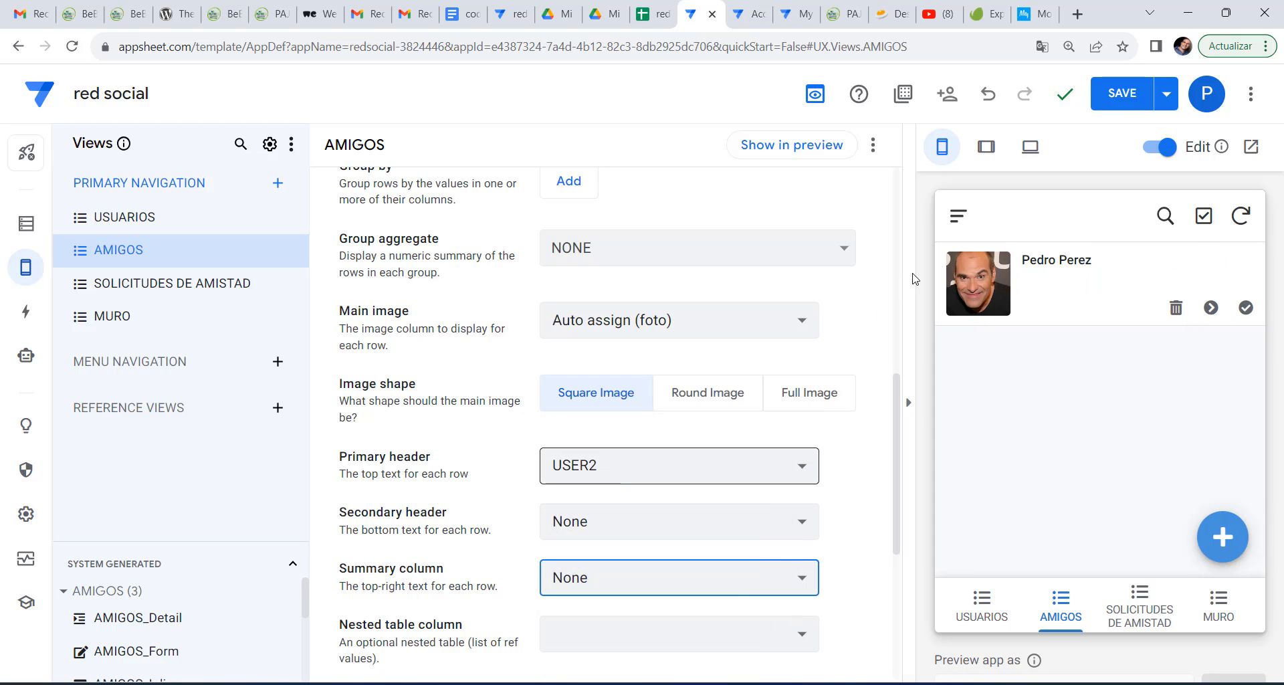
pyautogui.click(1123, 94)
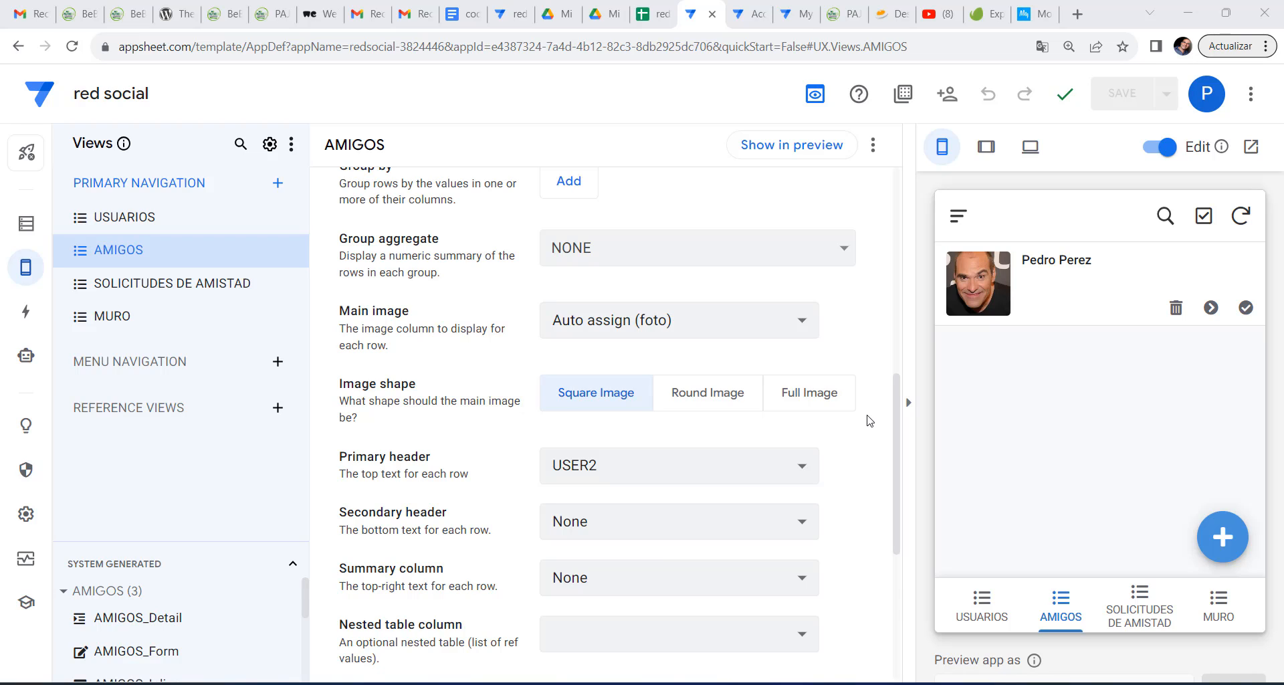
# Go to the MURO table's data and add a blank new slice for it.
pyautogui.click(27, 227)
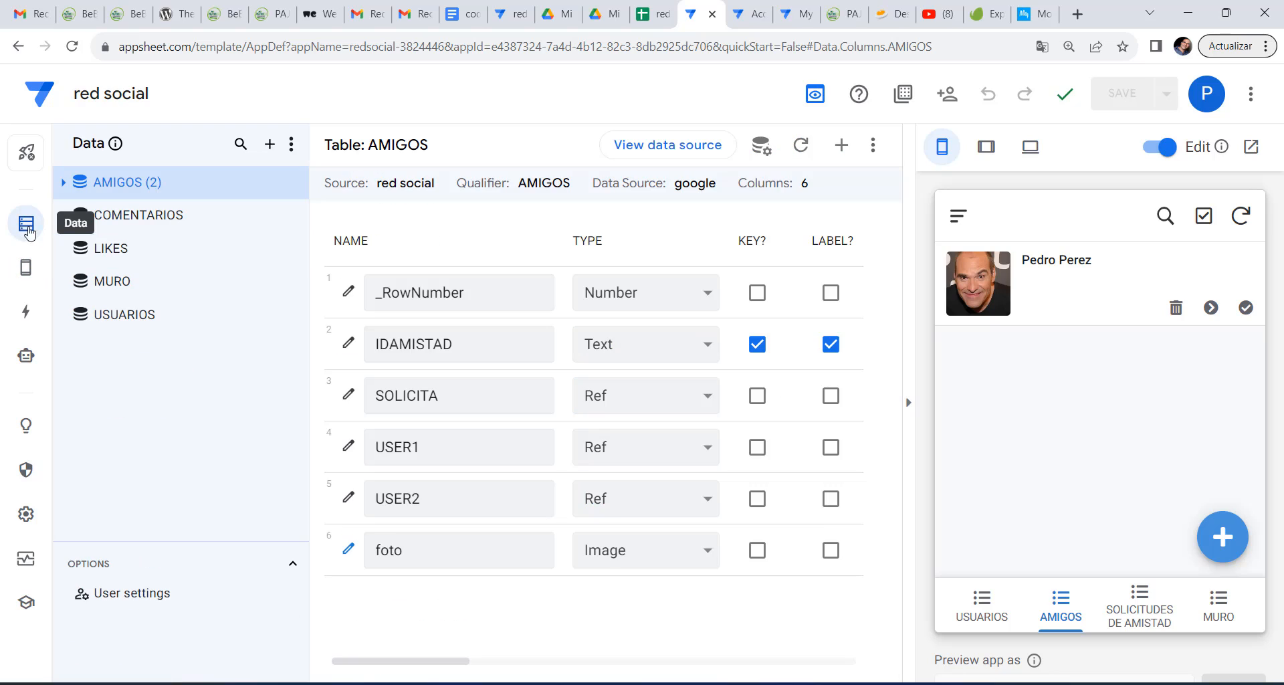
pyautogui.click(112, 286)
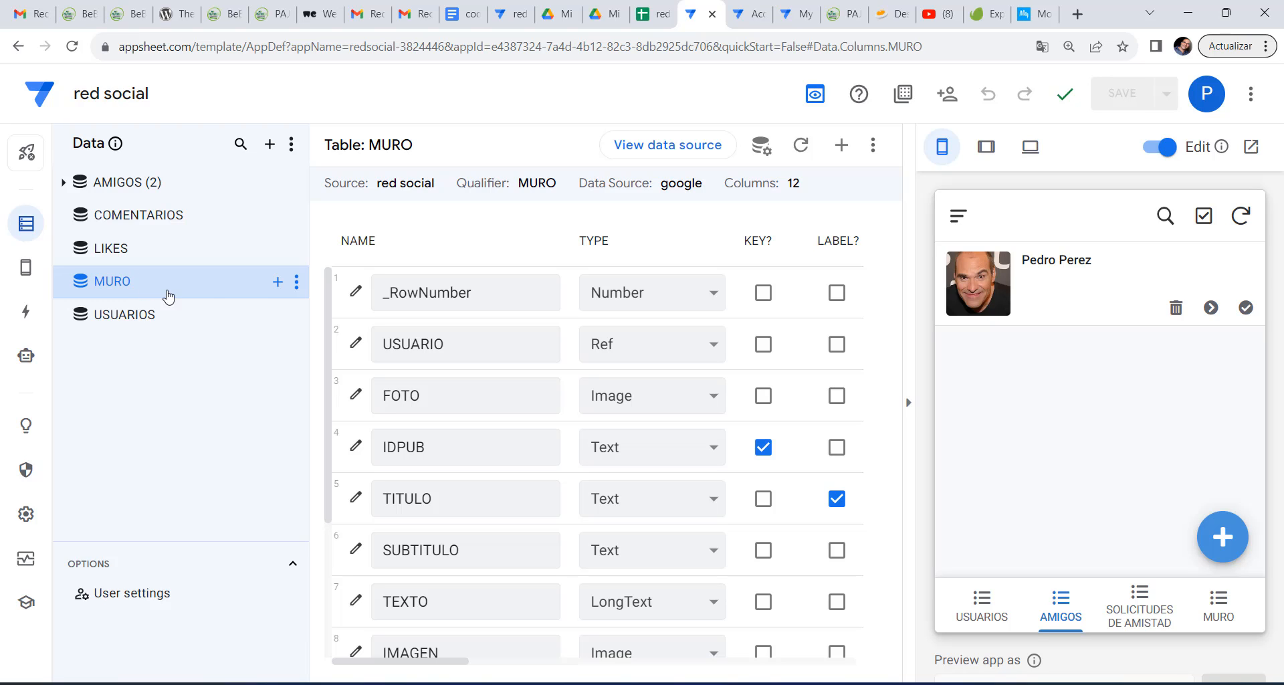
pyautogui.click(278, 283)
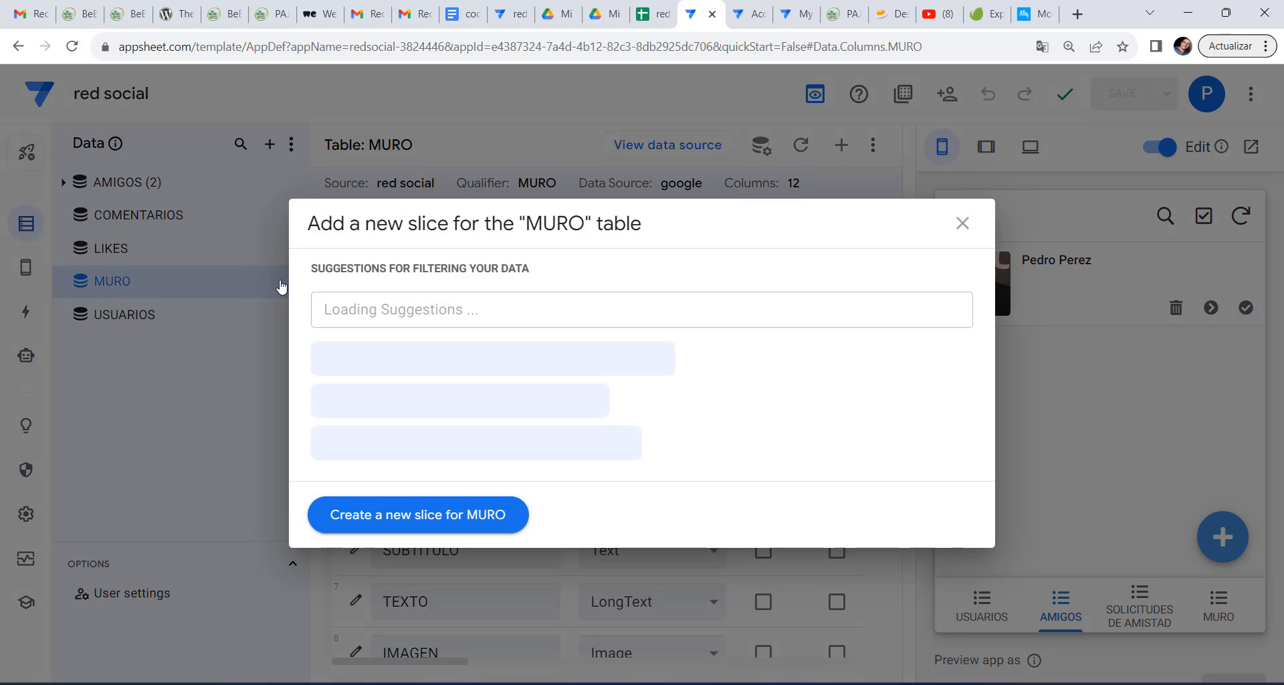
pyautogui.click(418, 528)
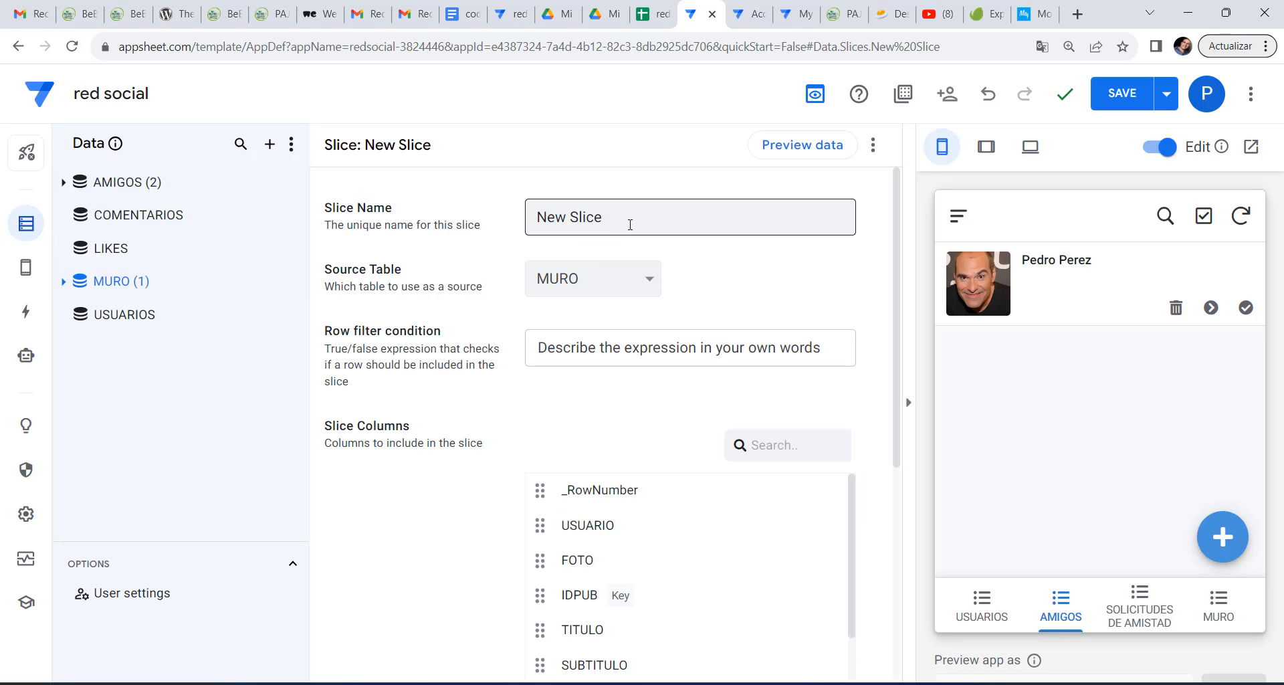
# Name the new slice 'MI MURO'.
pyautogui.click(630, 224)
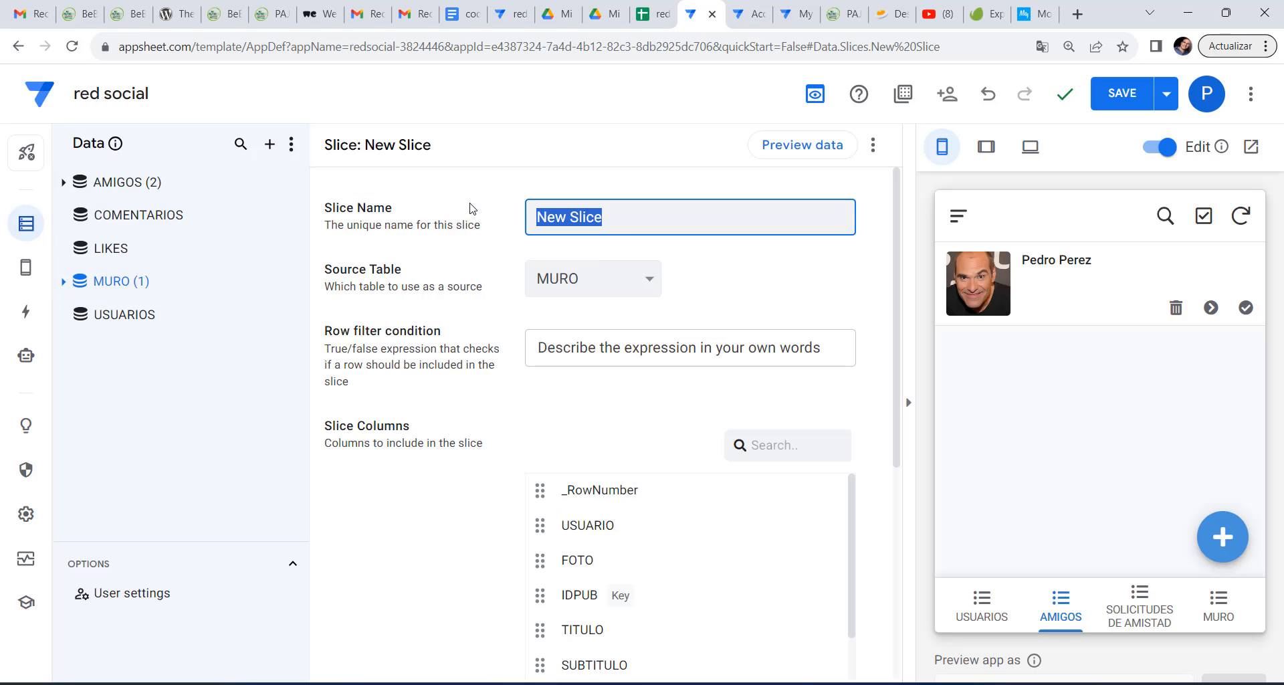
pyautogui.write('m')
pyautogui.press('BackSpace')
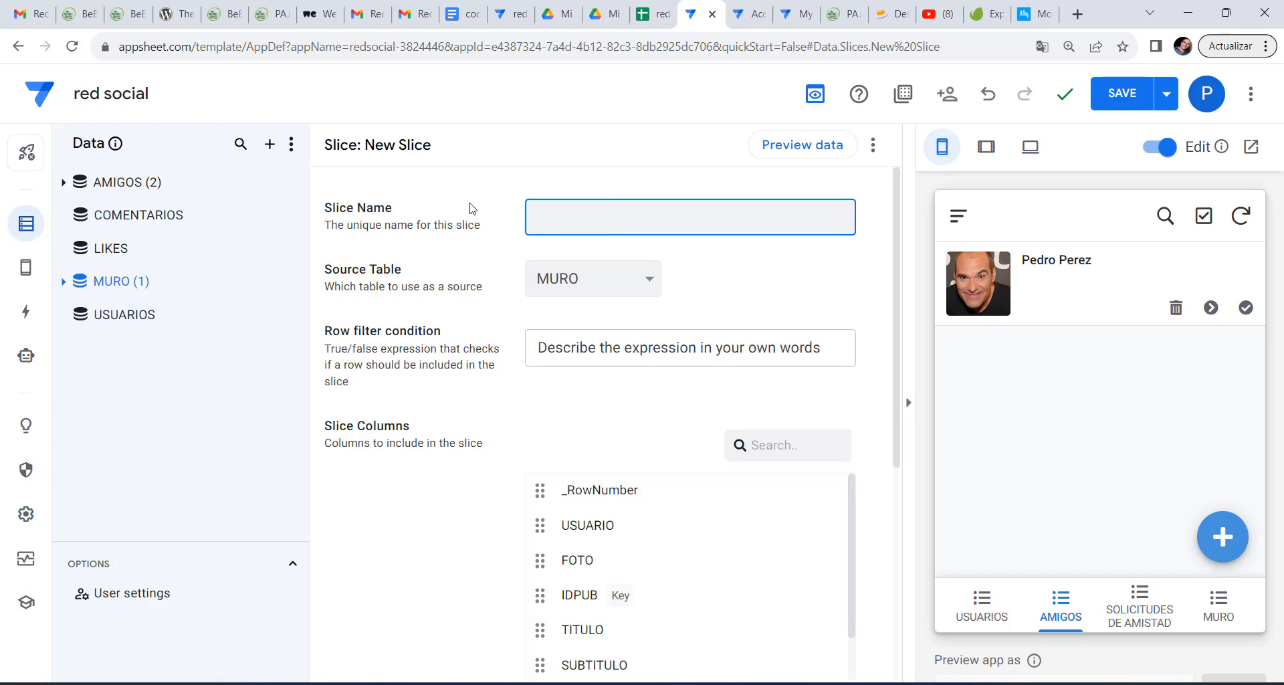
pyautogui.write('MI MURO')
# Bring up the suggestions for the MI MURO slice's row filter condition.
pyautogui.click(622, 347)
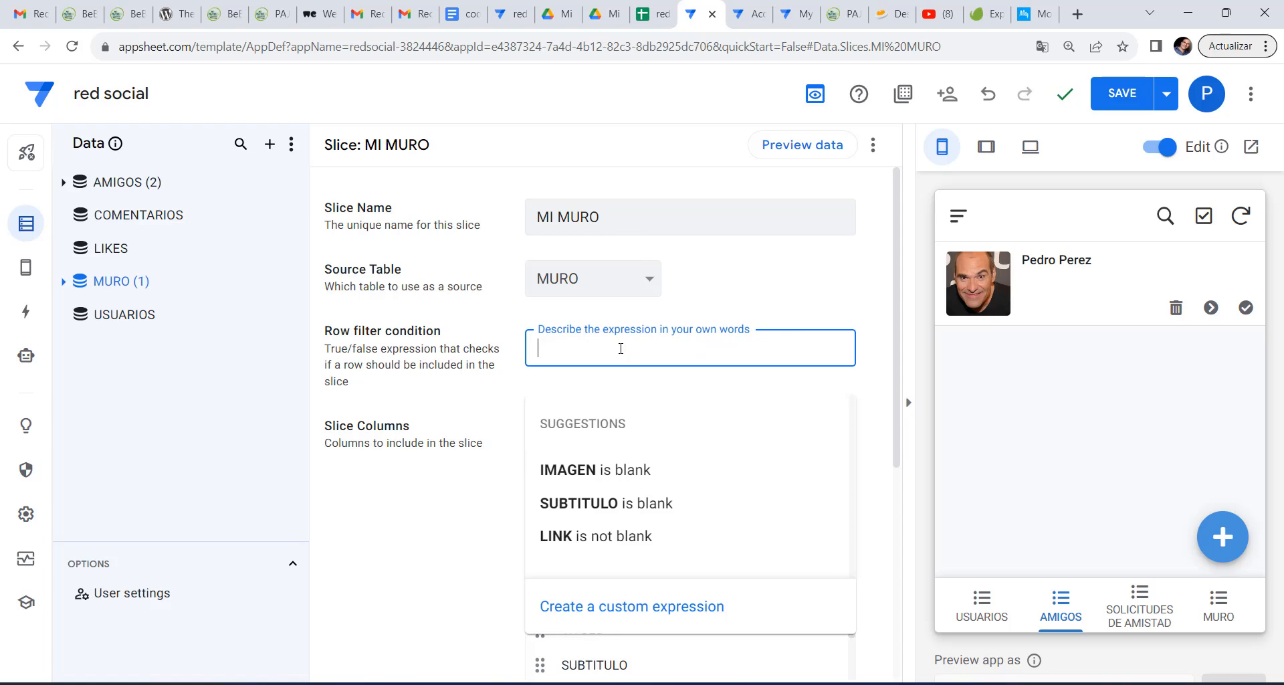
pyautogui.click(596, 614)
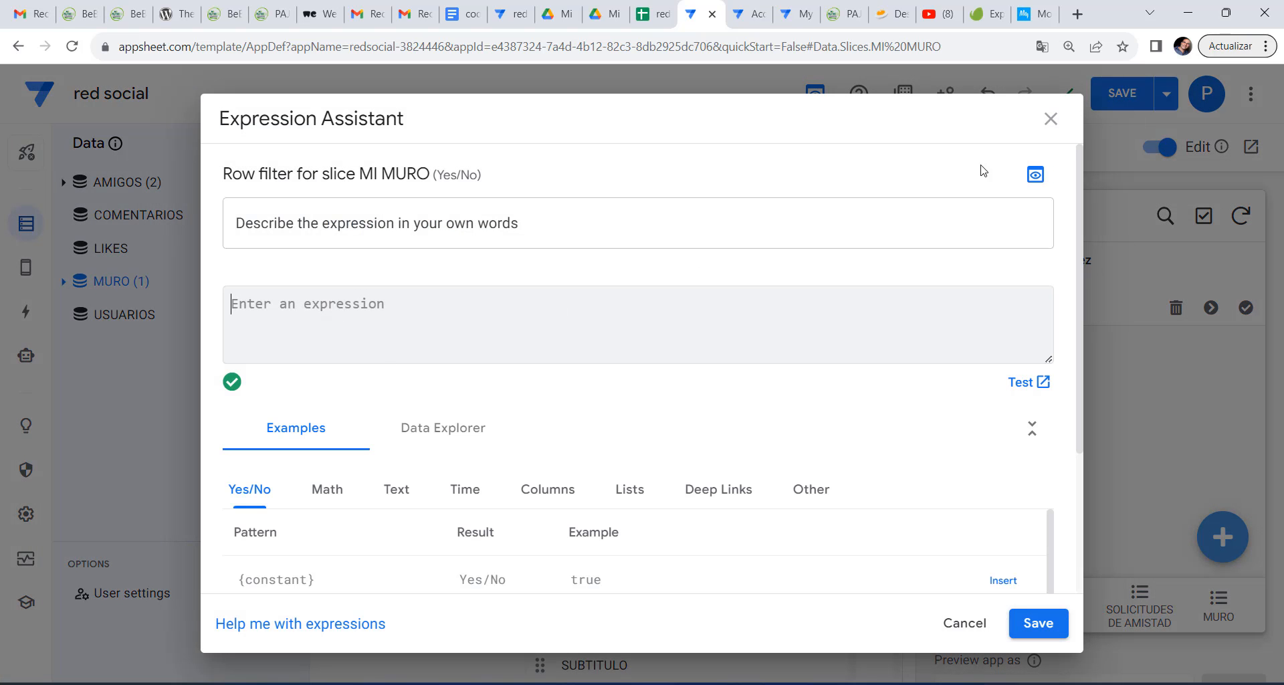
pyautogui.click(1050, 120)
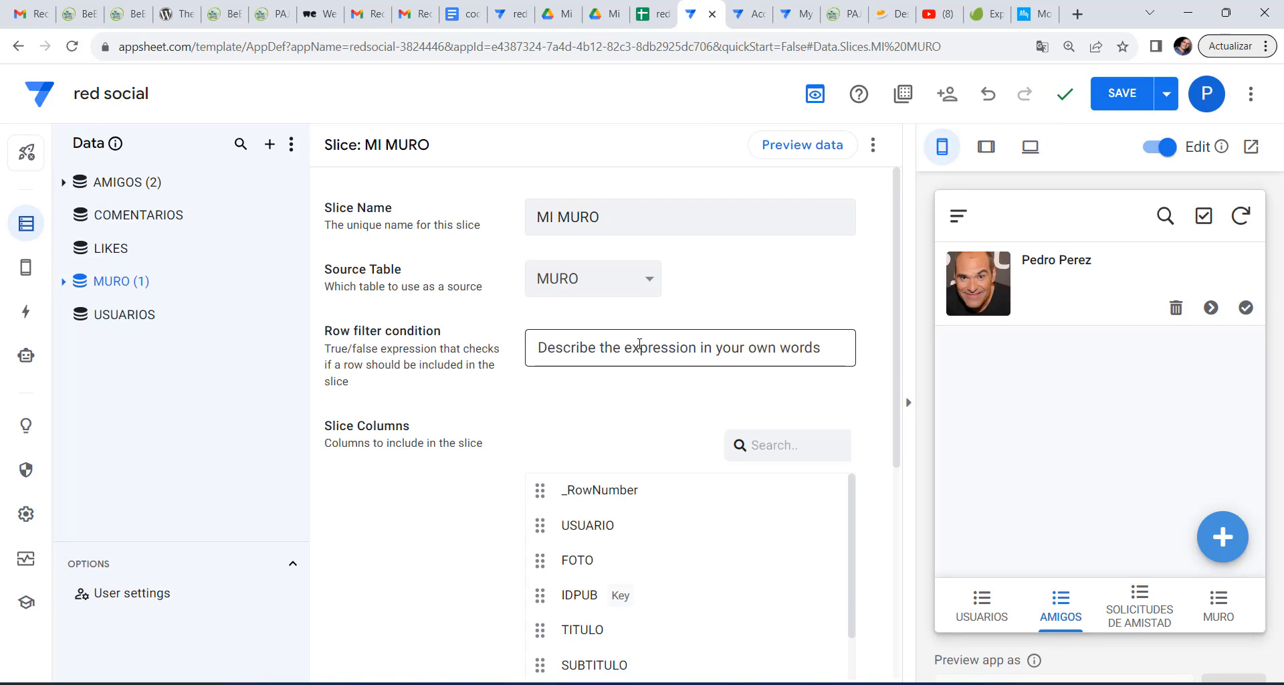
pyautogui.click(635, 351)
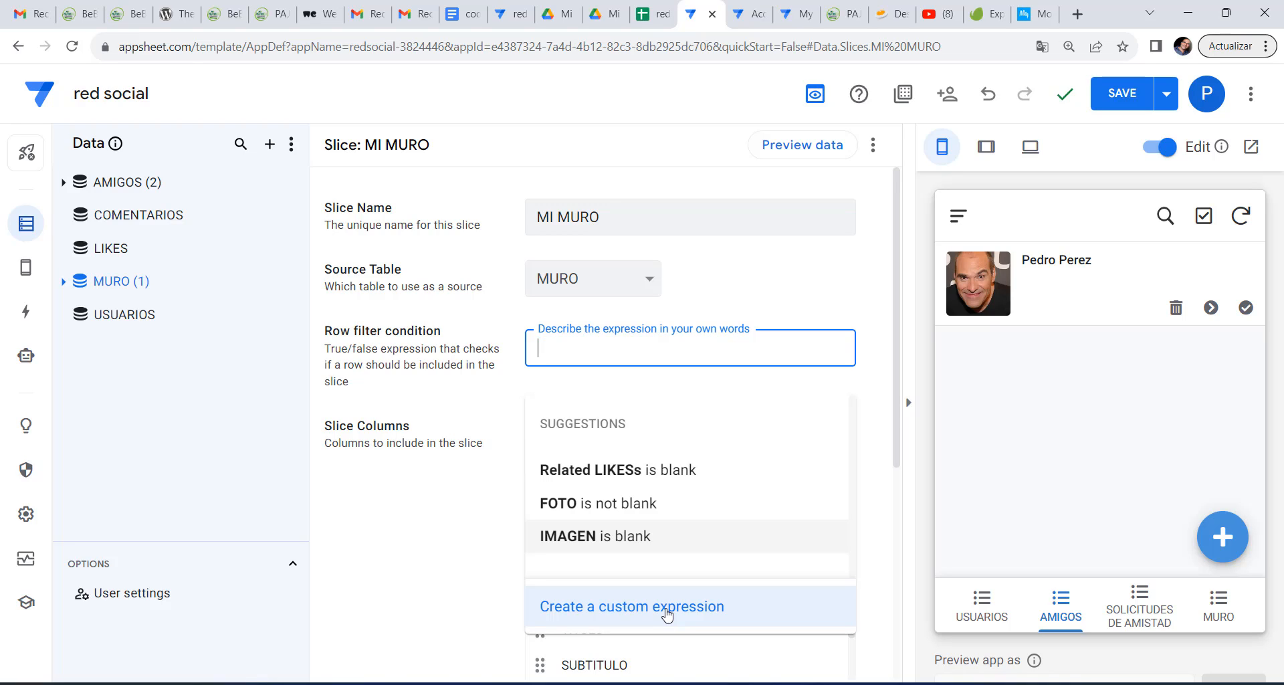
# Paste the OR filter expression and review its [USUARIO].[EMAIL]=USEREMAIL() condition.
pyautogui.click(667, 611)
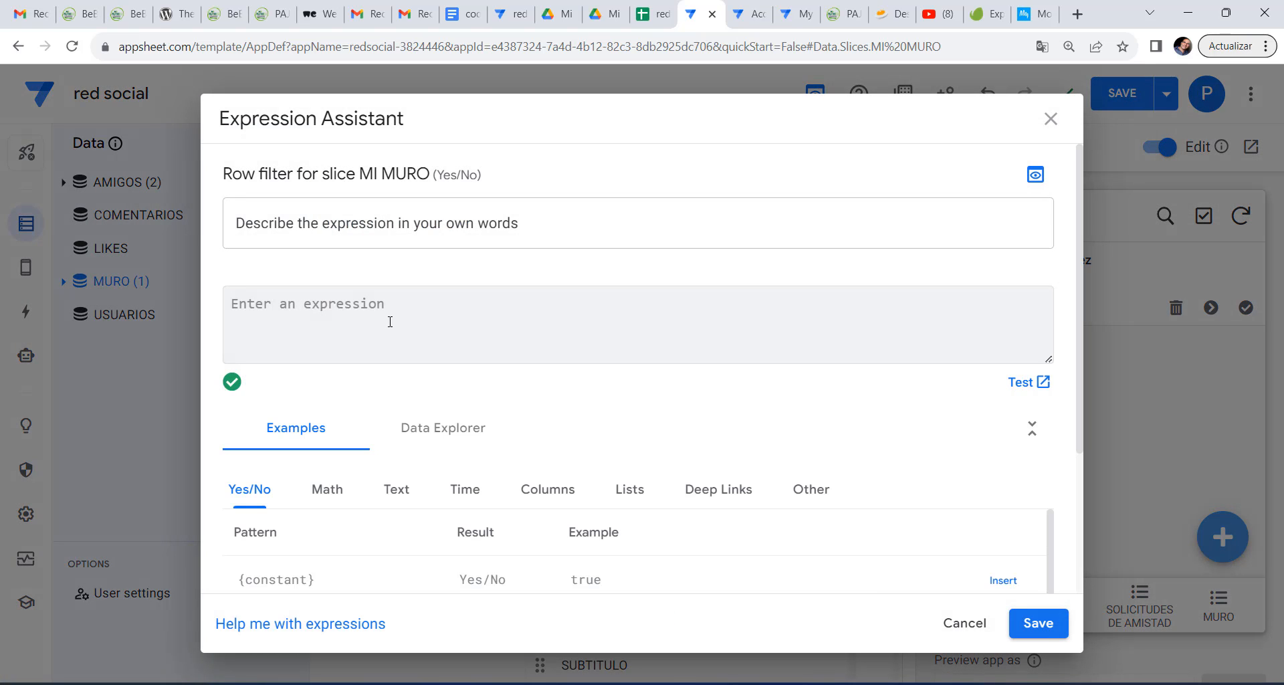
pyautogui.write('OR([USUARIO].[EMAIL]=USEREMAIL(),IN(LOOKUP(USEREMAIL(),"USUARIOS","EMAIL","IDUSUARIO"),select(amigos[USER2],[USER1]=[USUARIO])))')
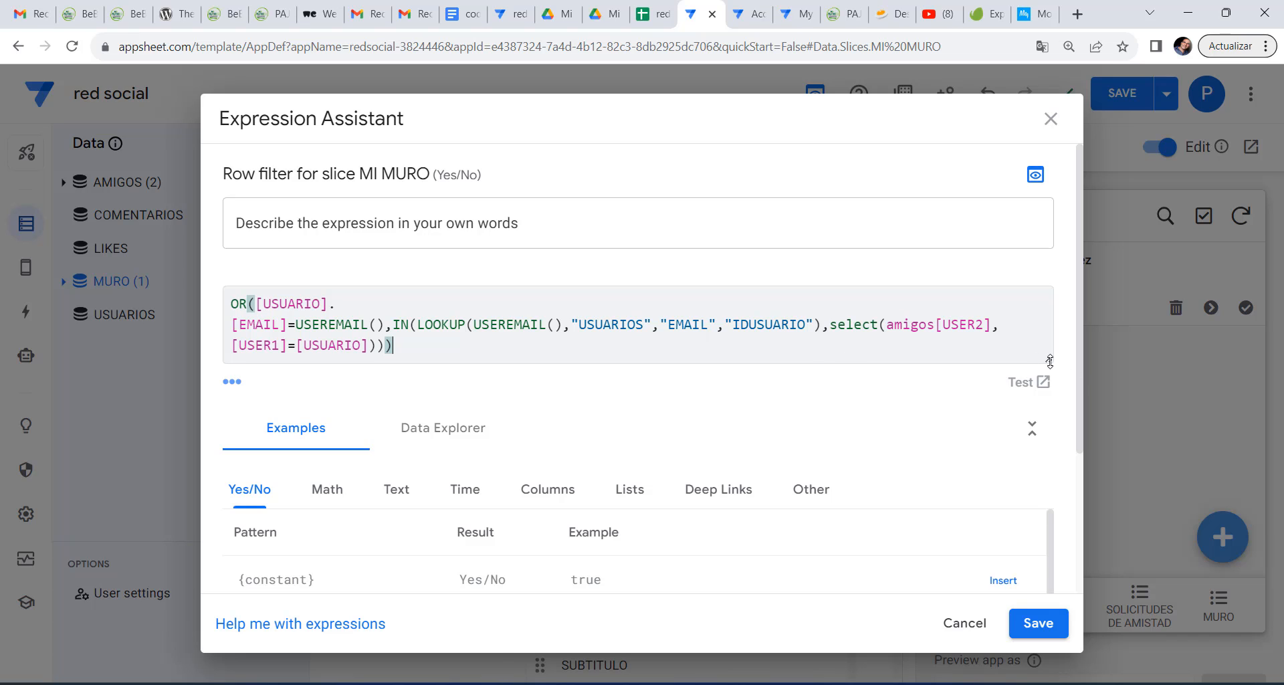
pyautogui.moveTo(1050, 361); pyautogui.dragTo(1049, 435)
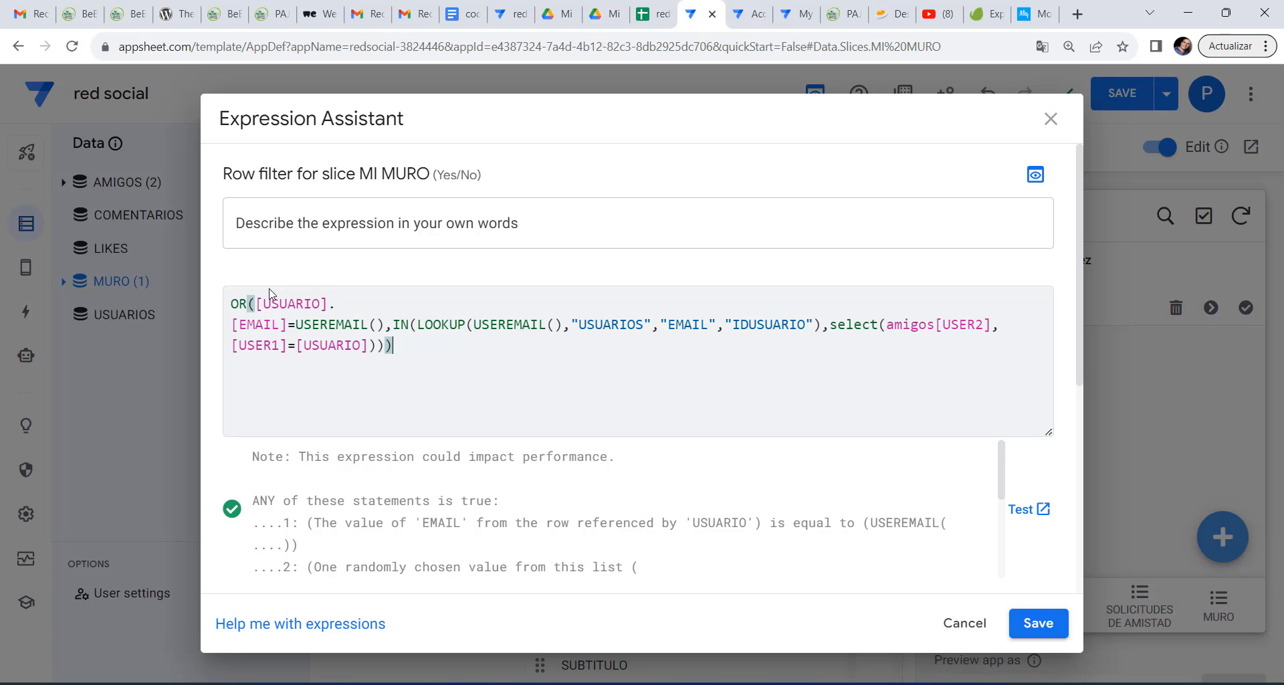
pyautogui.moveTo(250, 301); pyautogui.dragTo(230, 303)
pyautogui.click(415, 345)
pyautogui.moveTo(259, 303); pyautogui.dragTo(289, 325)
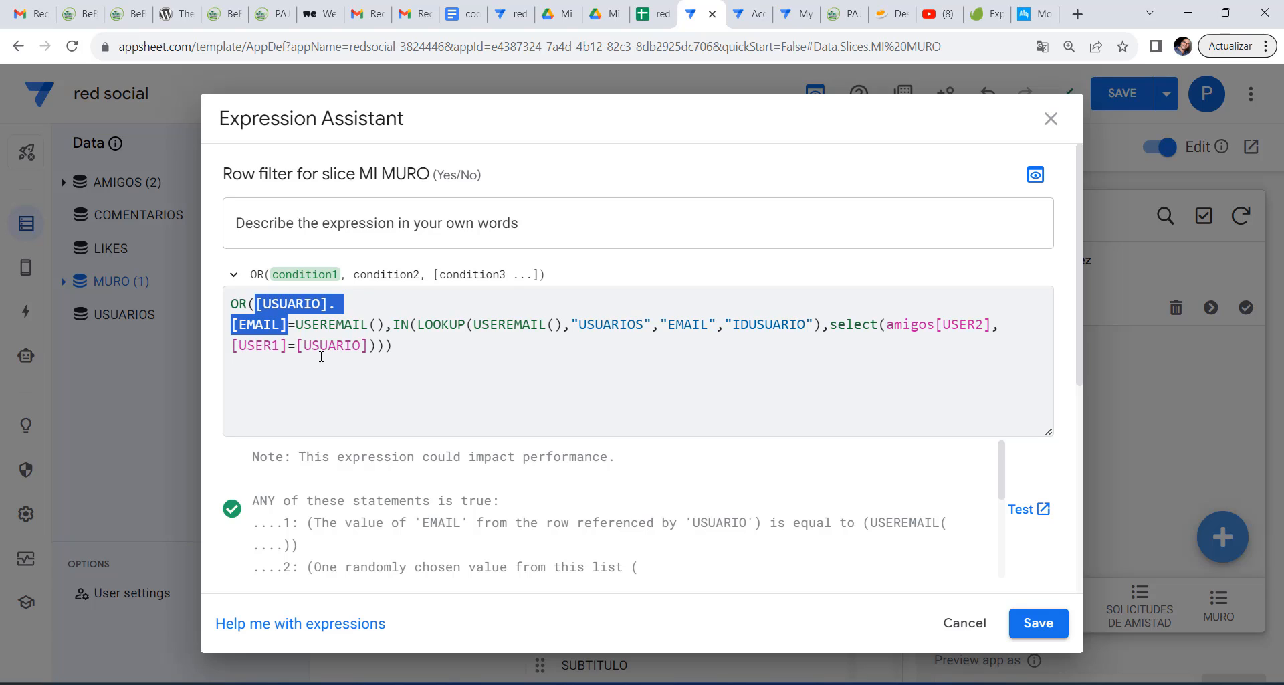
pyautogui.moveTo(385, 325); pyautogui.dragTo(259, 302)
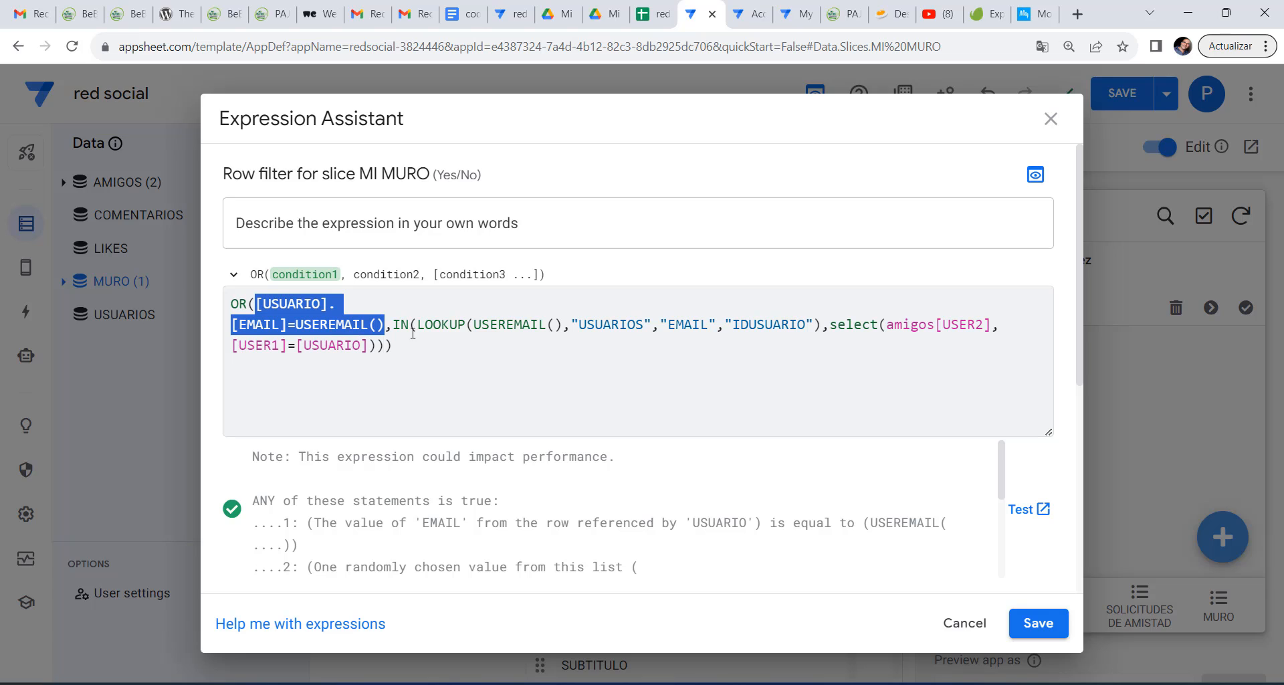
# Review the IN(... SELECT(amigos[USER2],[USER1]=[USUARIO])) condition, then save the row filter.
pyautogui.moveTo(396, 327); pyautogui.dragTo(543, 372)
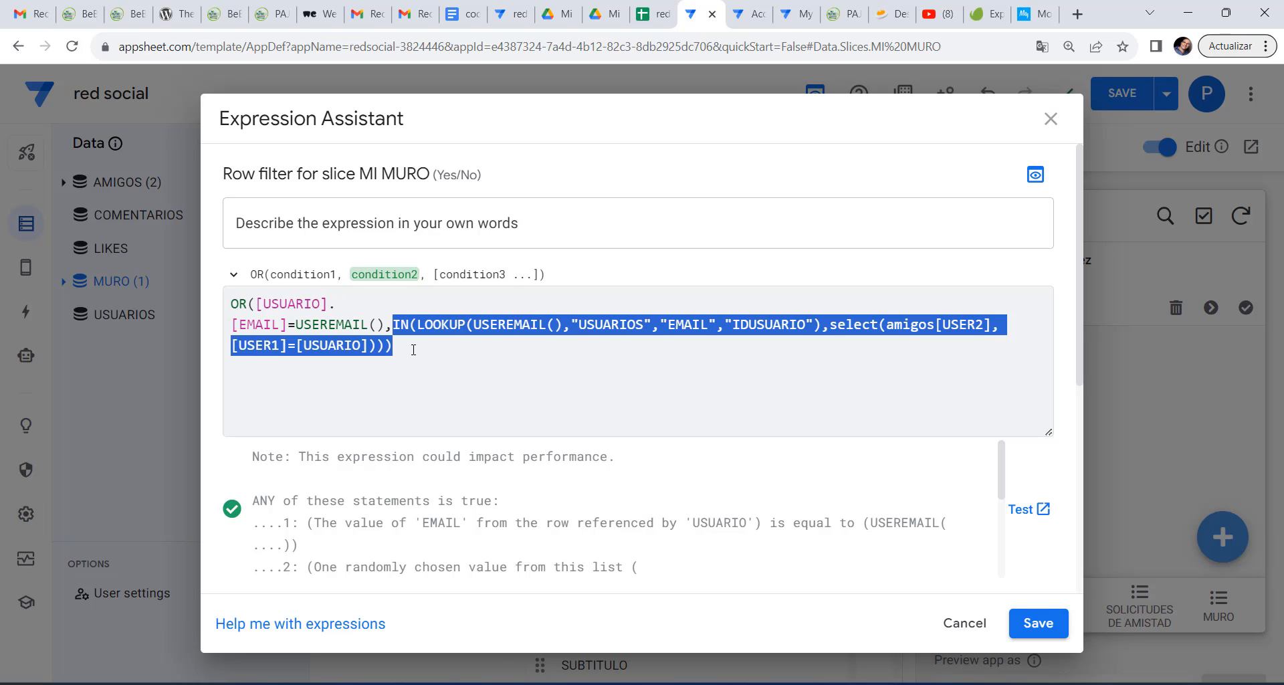
pyautogui.click(392, 322)
pyautogui.moveTo(392, 322); pyautogui.dragTo(408, 324)
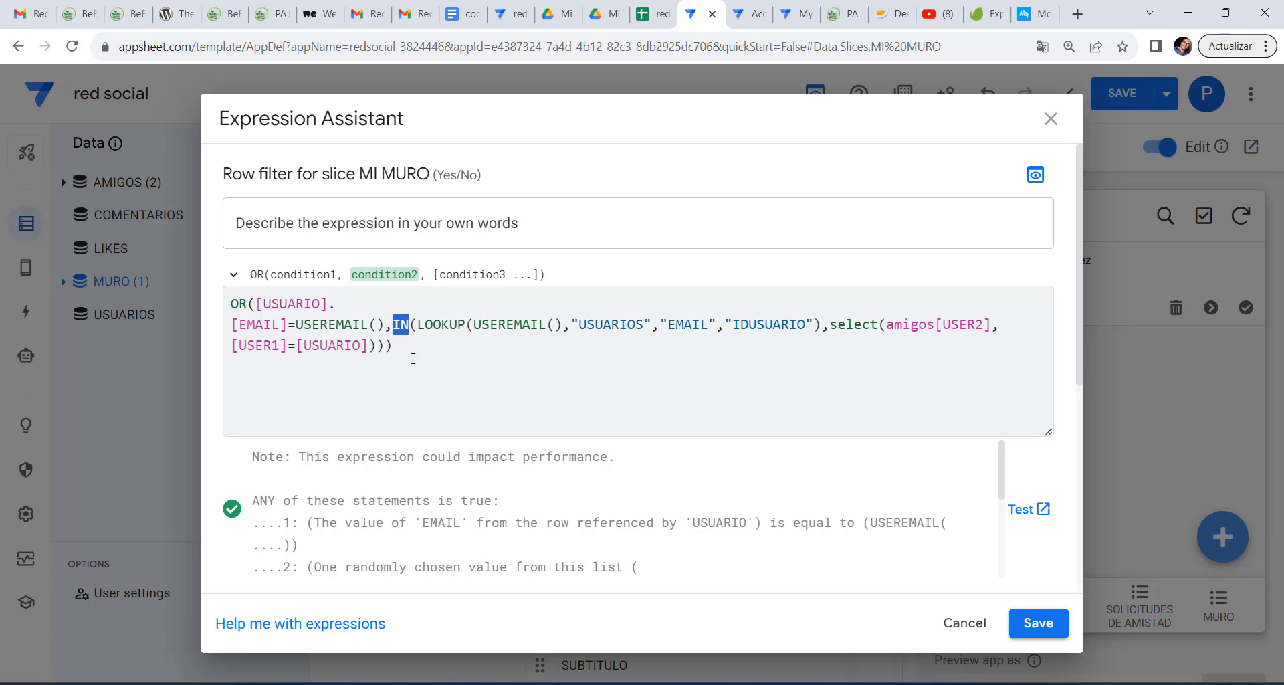
pyautogui.click(418, 325)
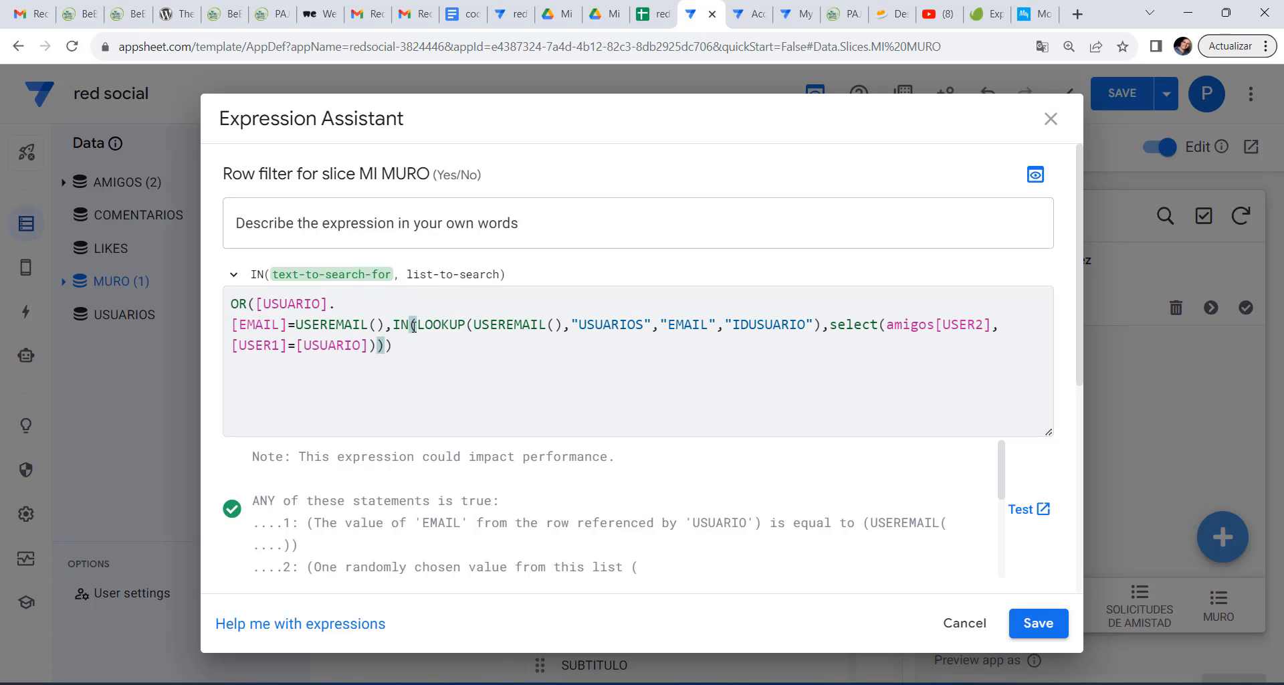
pyautogui.moveTo(418, 325); pyautogui.dragTo(819, 336)
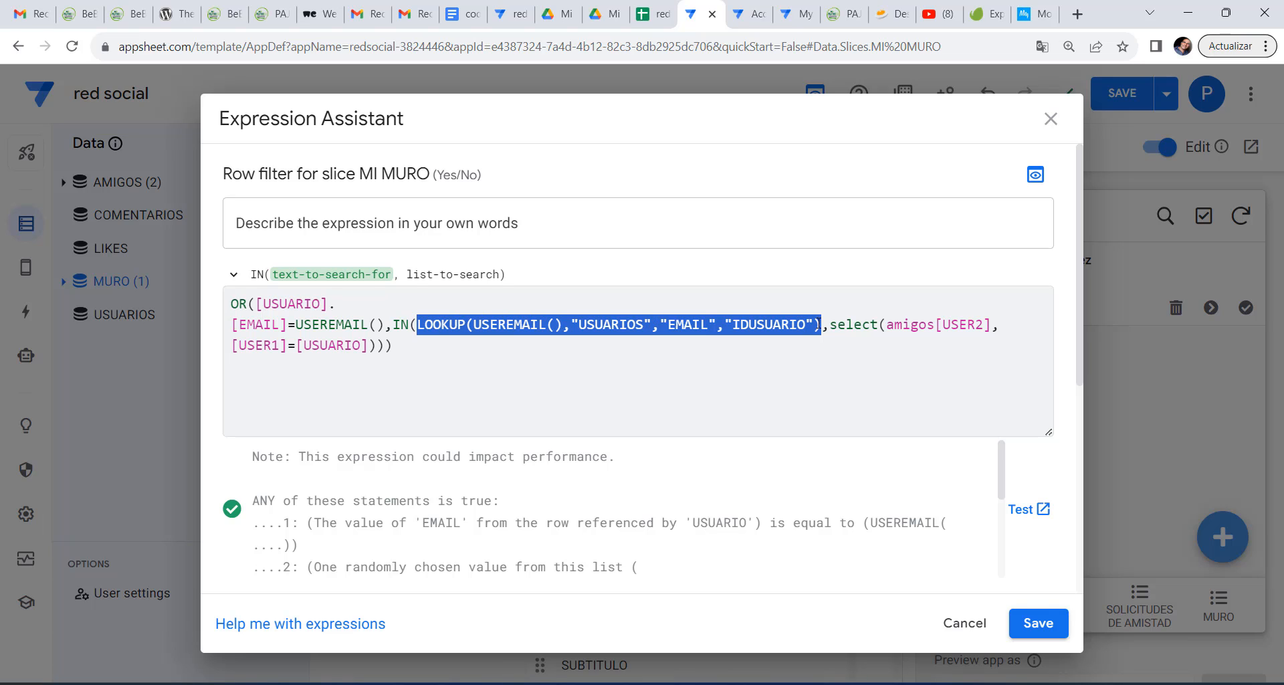
pyautogui.moveTo(834, 326); pyautogui.dragTo(910, 355)
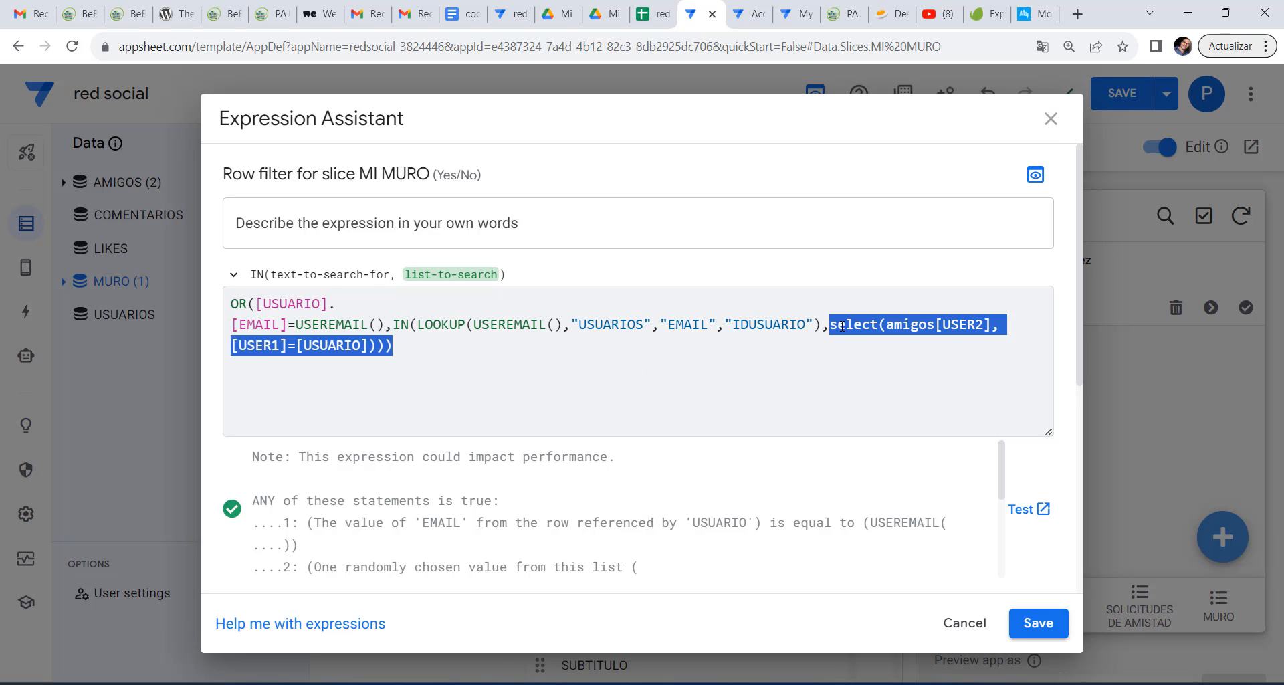
pyautogui.click(891, 328)
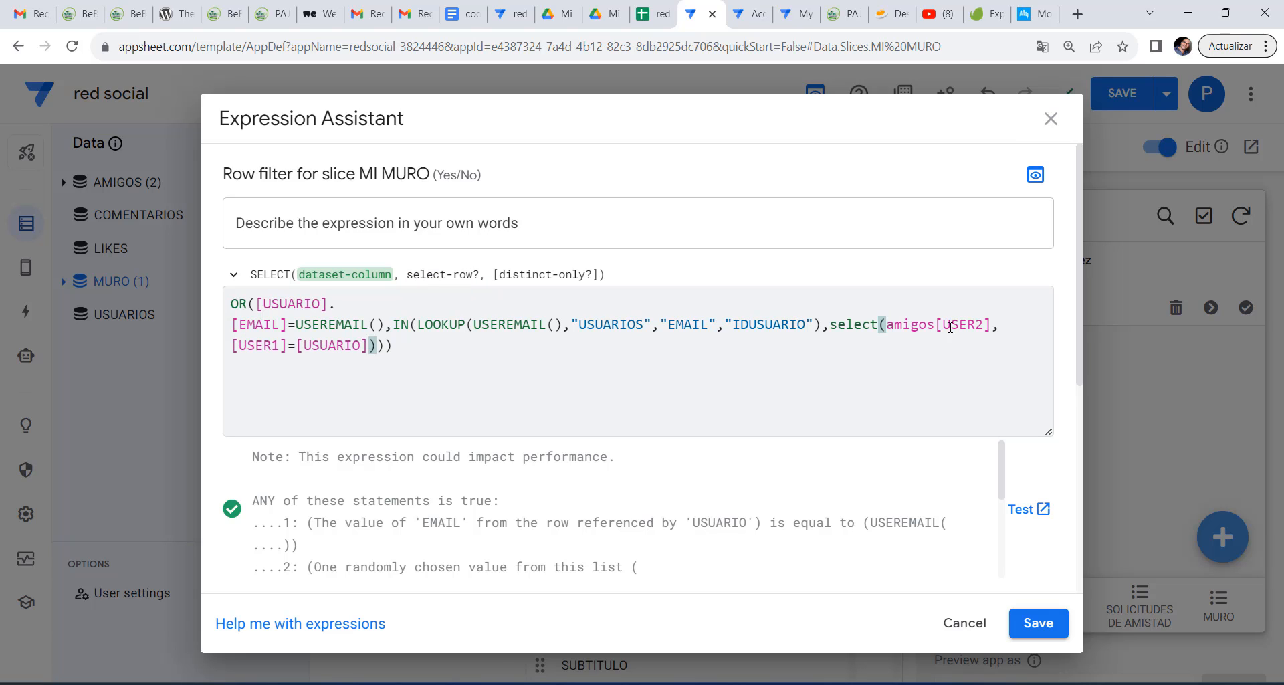
pyautogui.moveTo(943, 325); pyautogui.dragTo(981, 325)
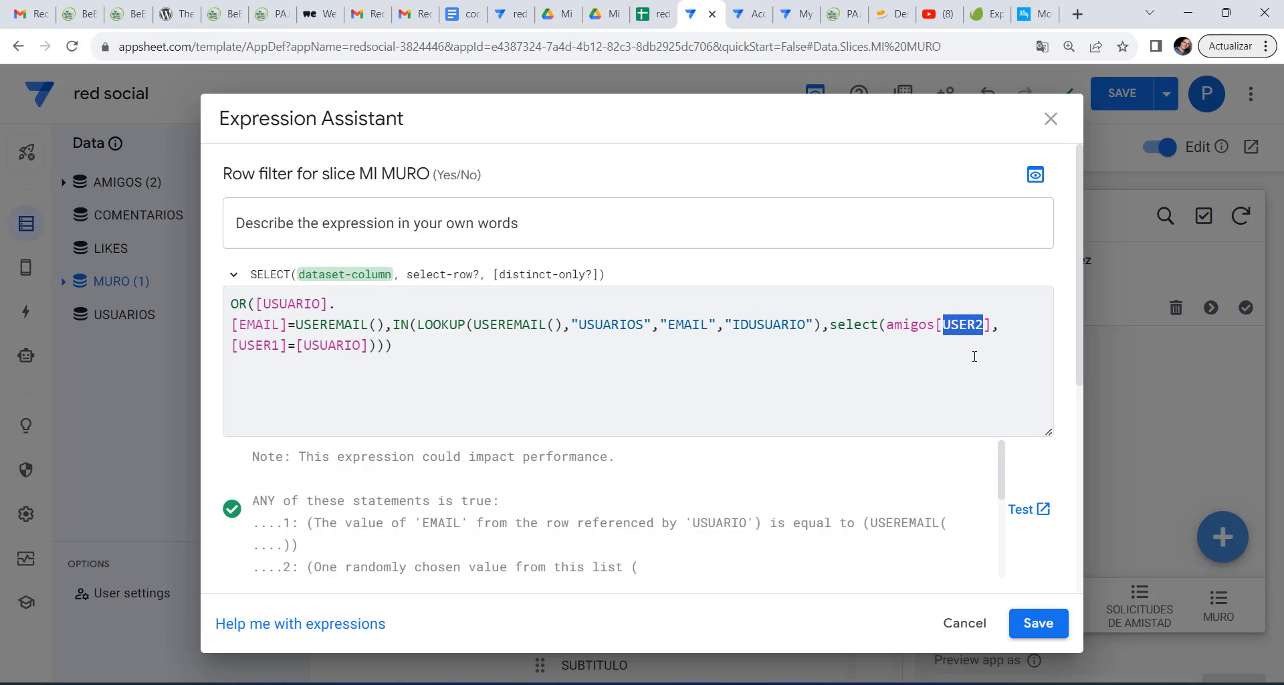
pyautogui.moveTo(232, 345); pyautogui.dragTo(370, 347)
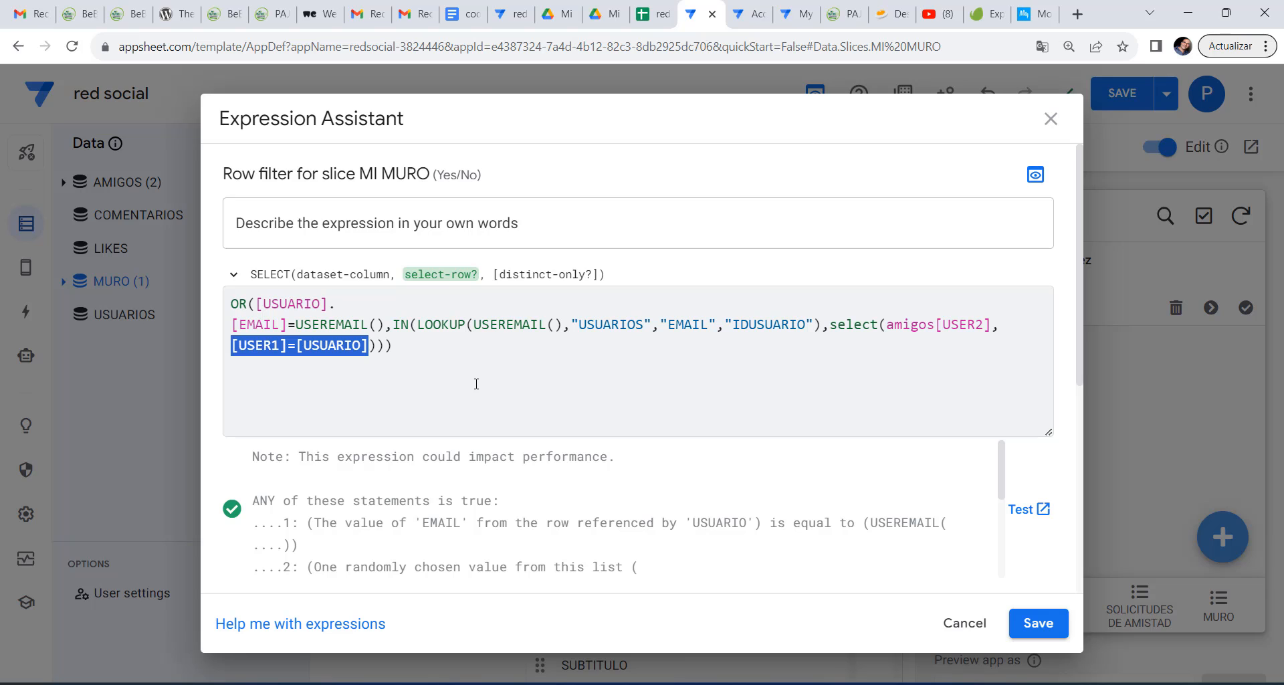
pyautogui.click(1038, 623)
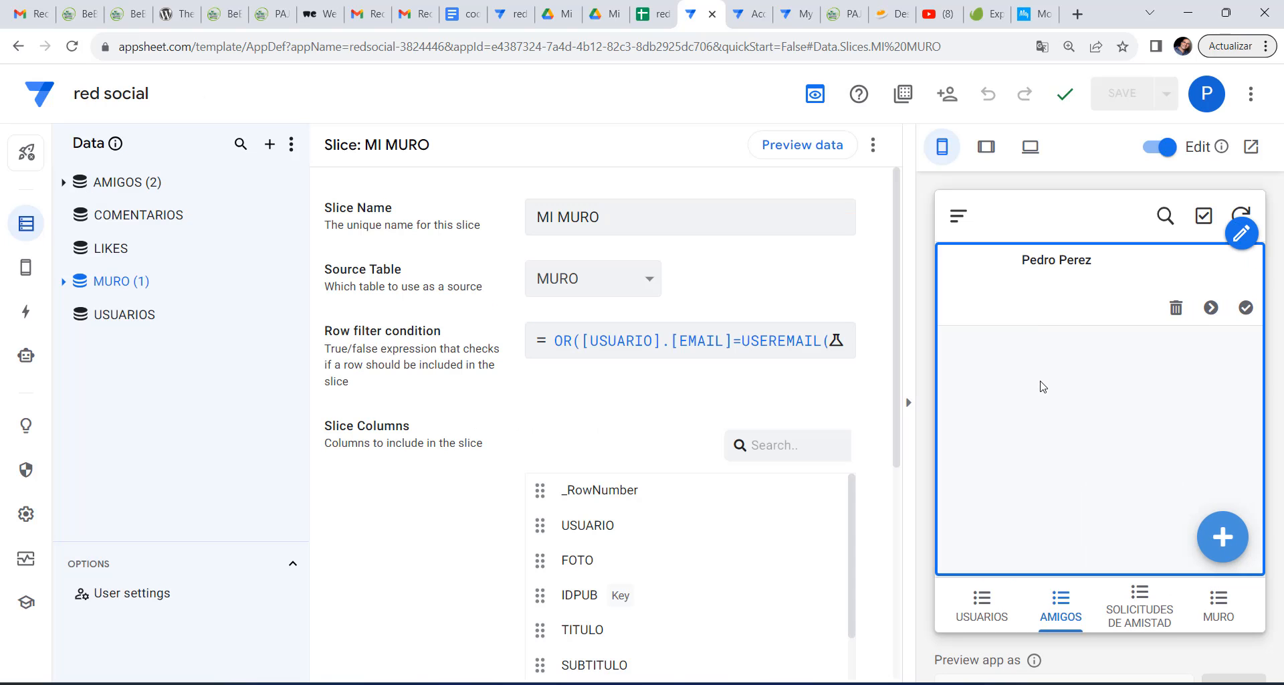
pyautogui.click(1241, 216)
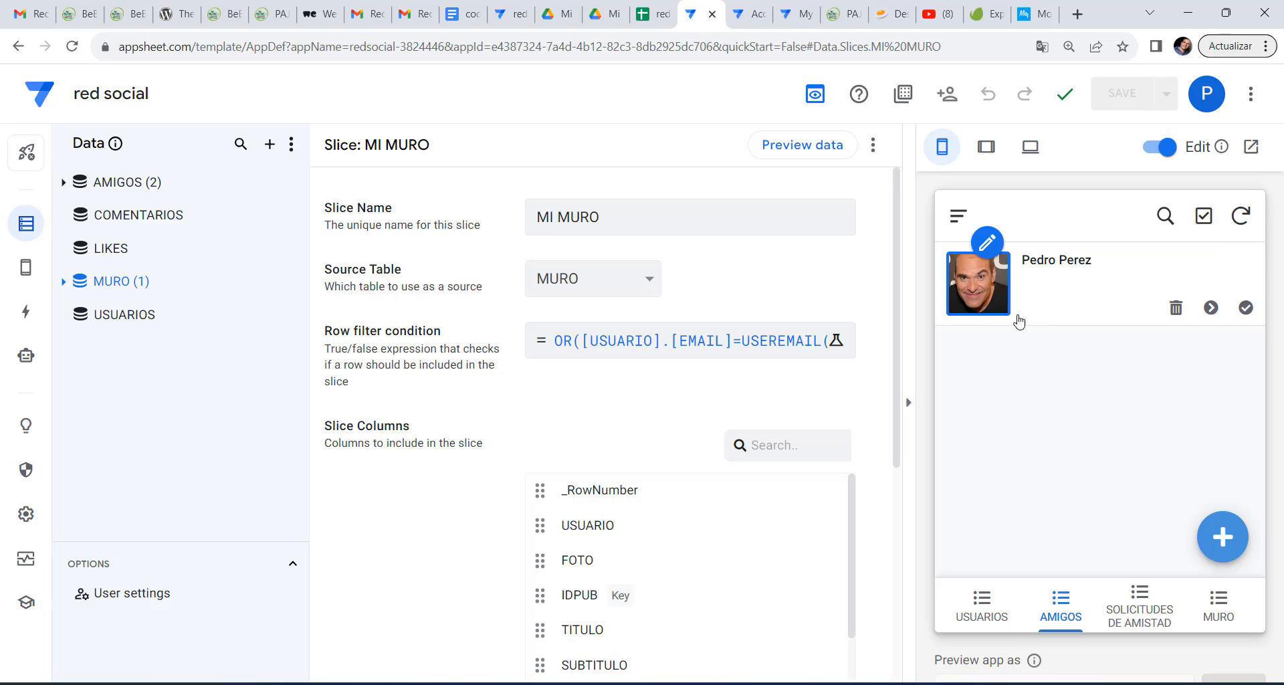
pyautogui.click(1217, 600)
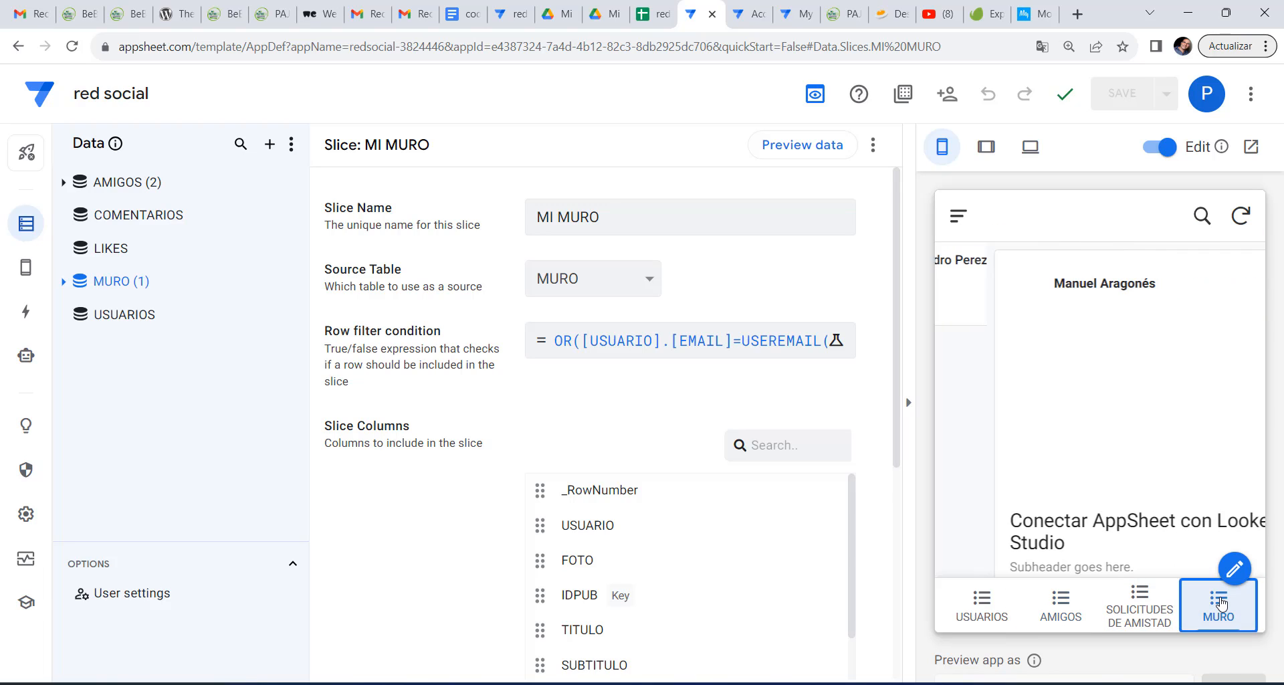
pyautogui.scroll(-3, 1066, 417)
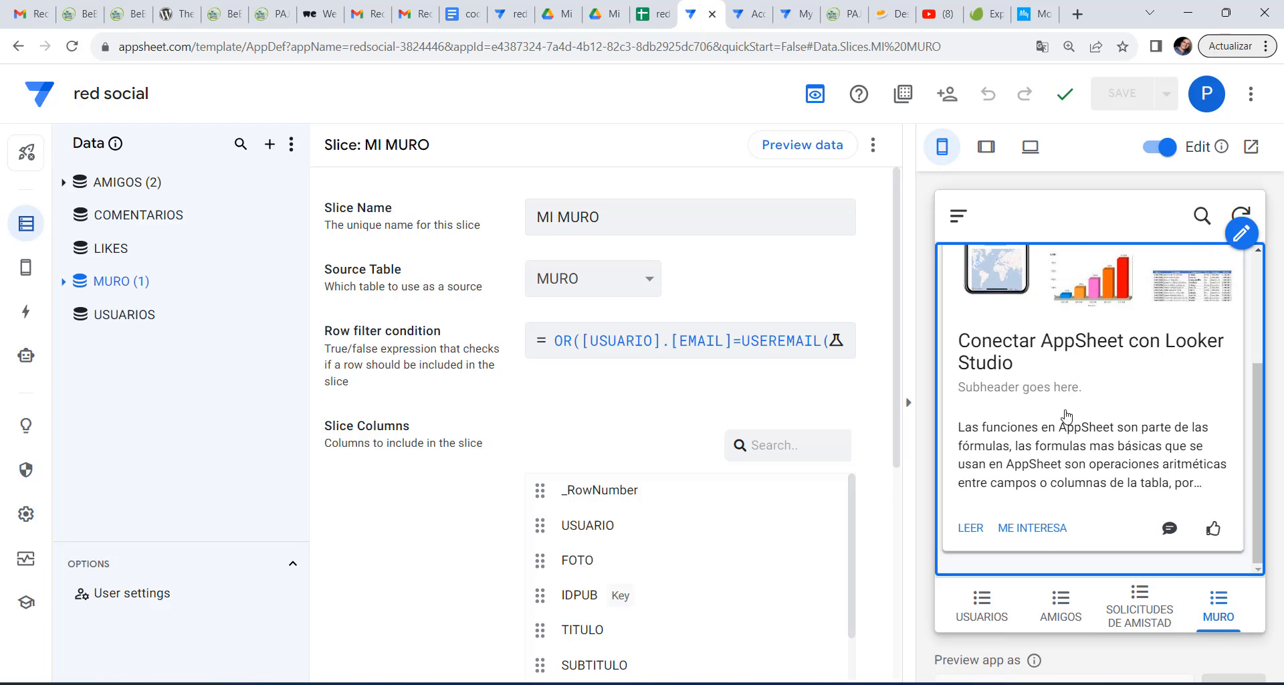
pyautogui.scroll(3, 1066, 417)
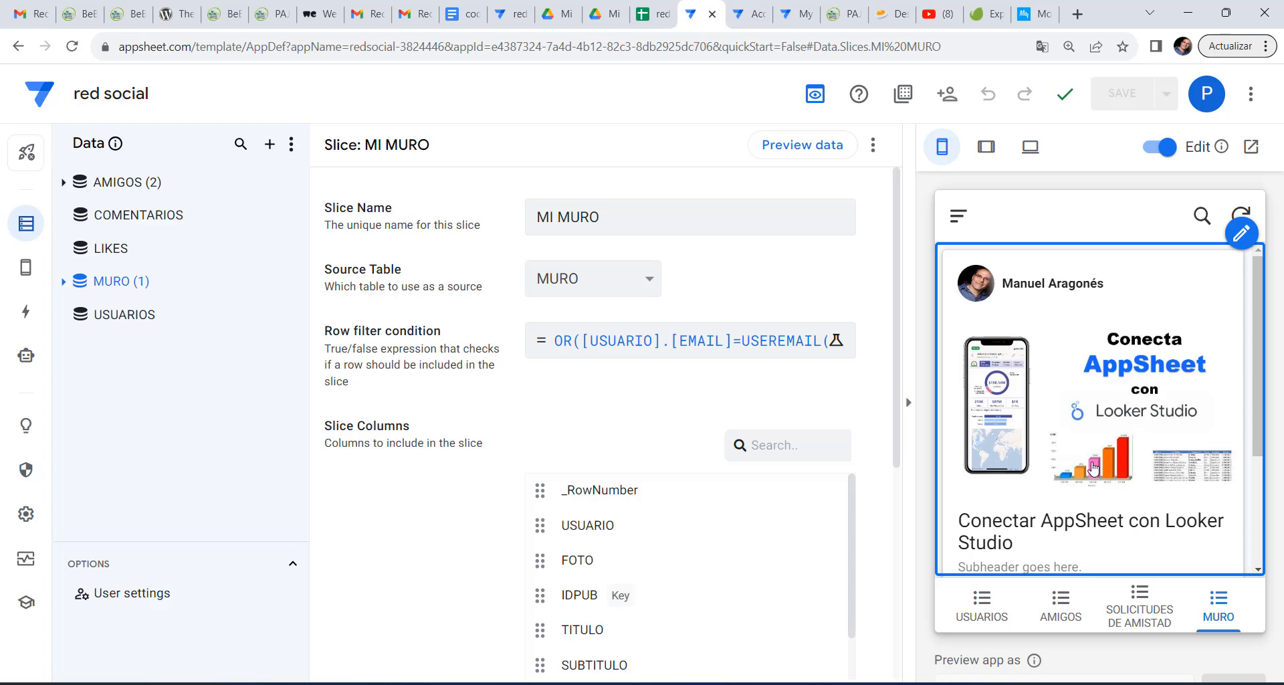
pyautogui.scroll(-3, 1105, 435)
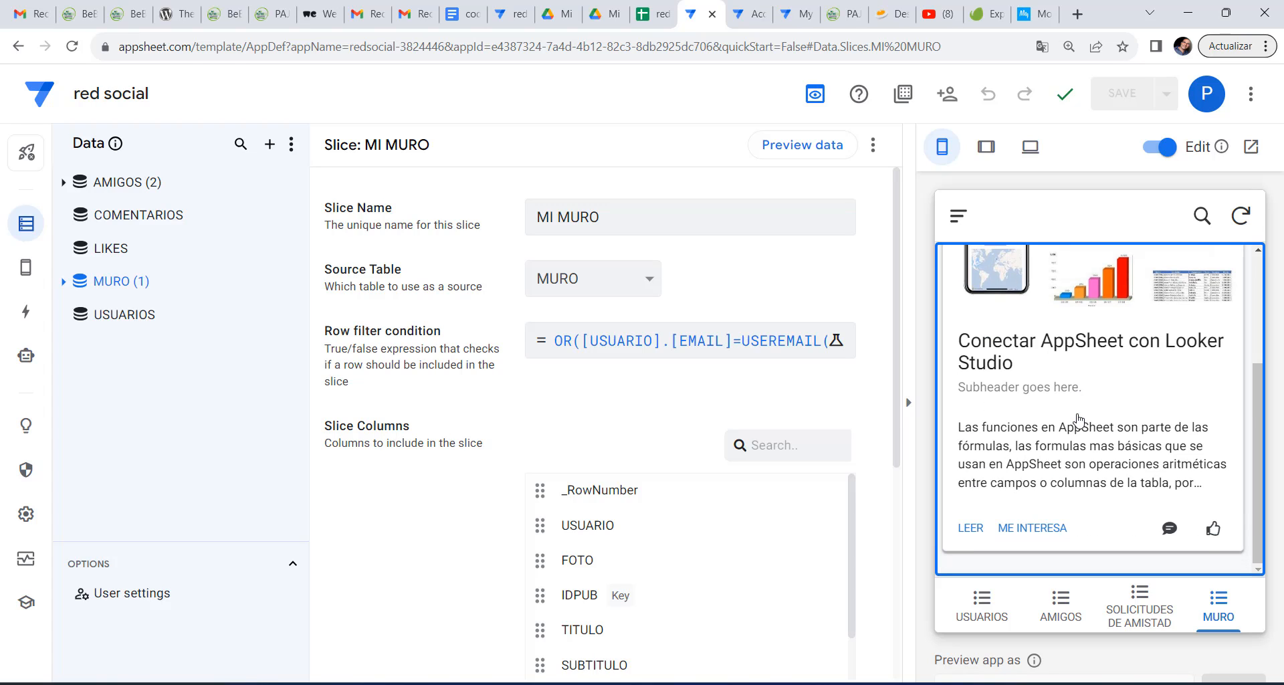
pyautogui.scroll(3, 1077, 423)
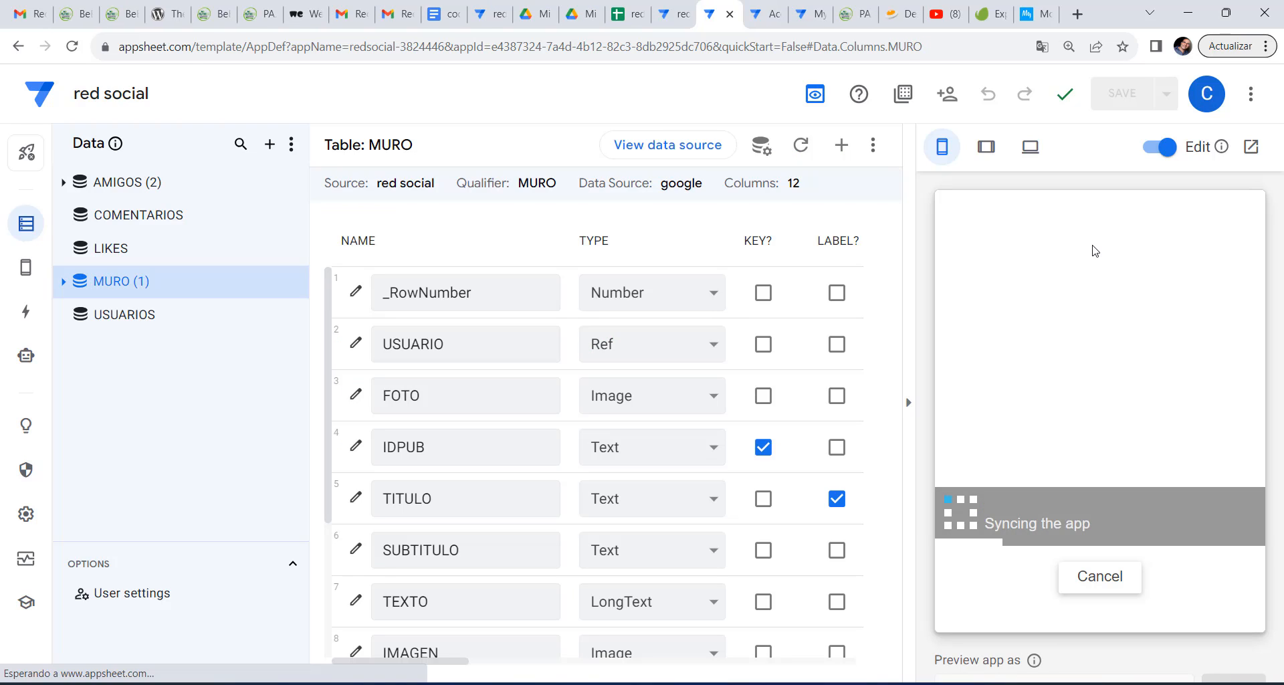
# Check the preview account, view the MURO wall's Looker Studio post, then switch to the red social spreadsheet.
pyautogui.click(1207, 94)
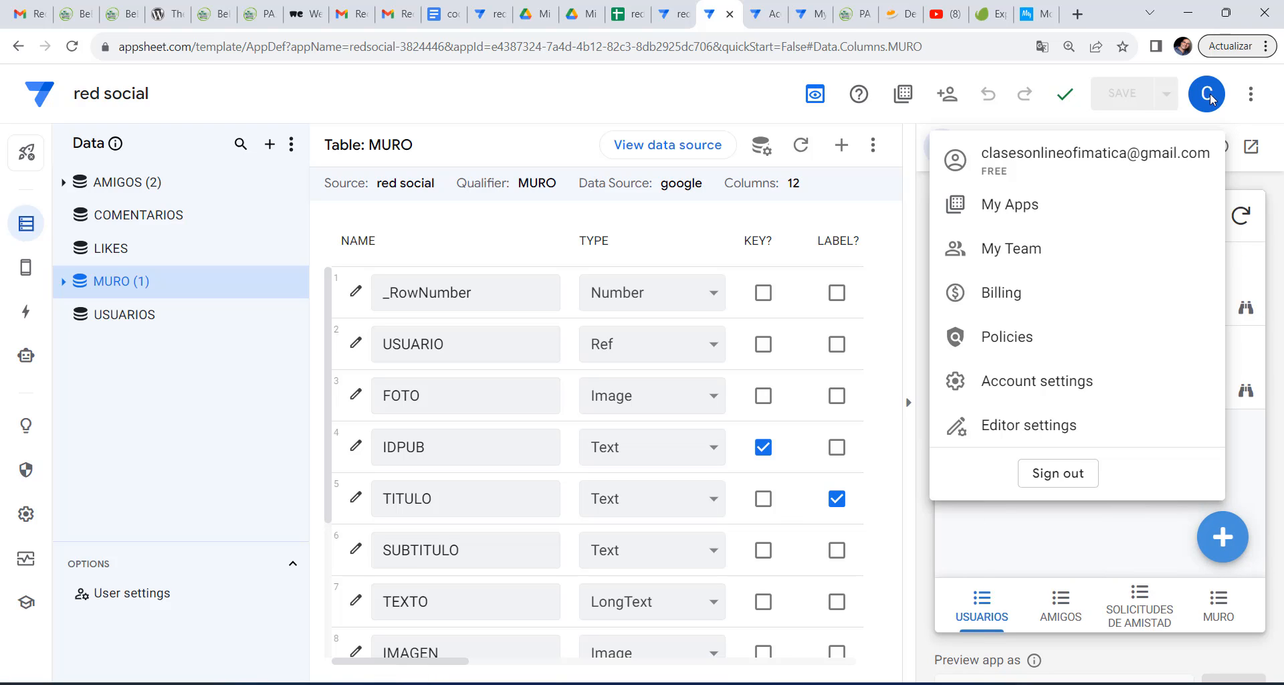
pyautogui.click(1212, 99)
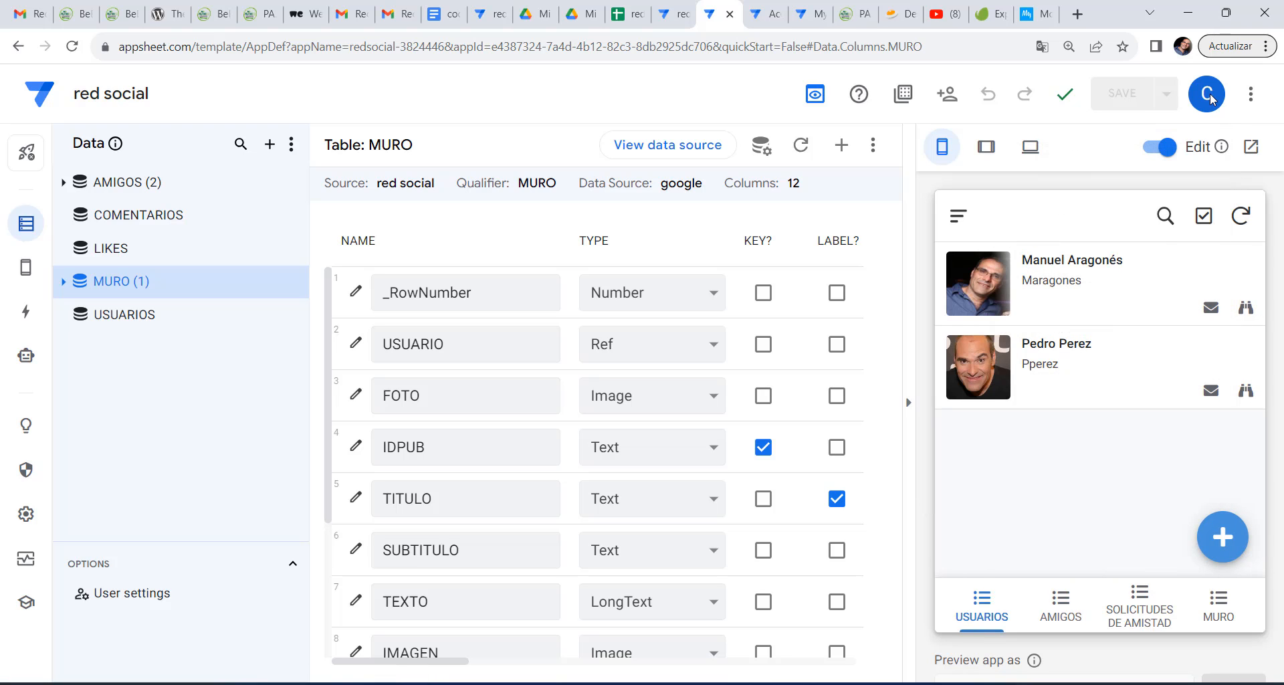
pyautogui.click(1229, 612)
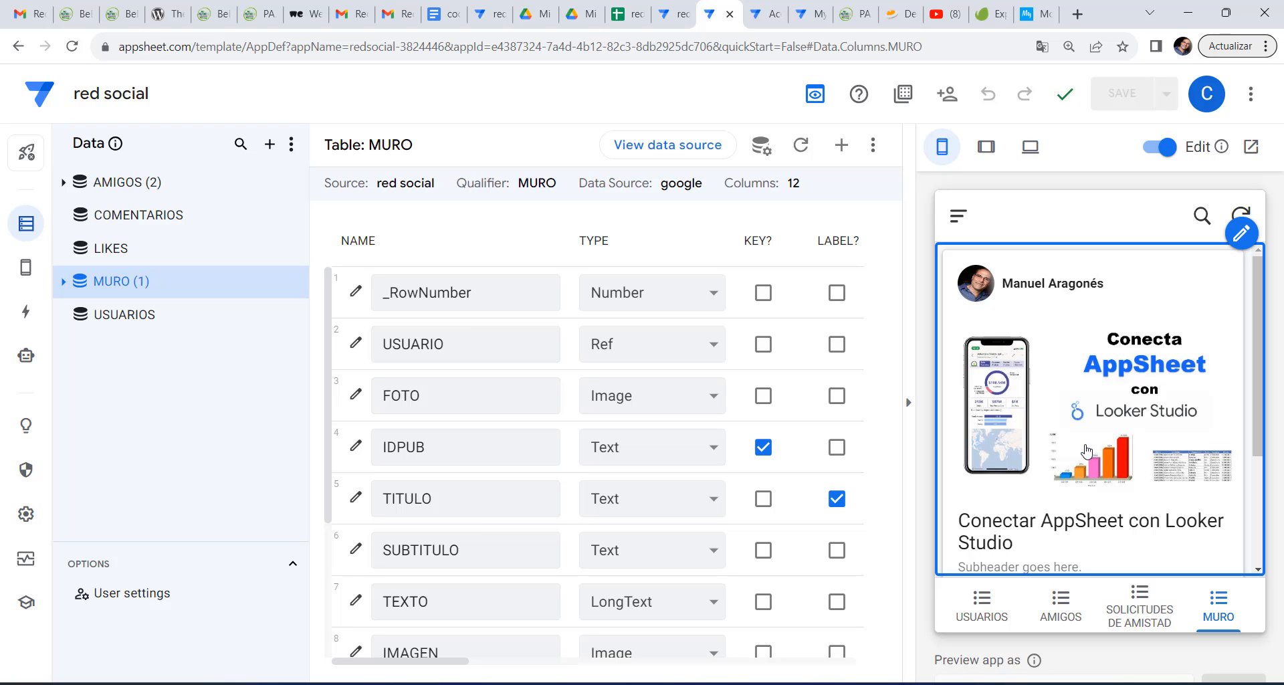
pyautogui.click(629, 16)
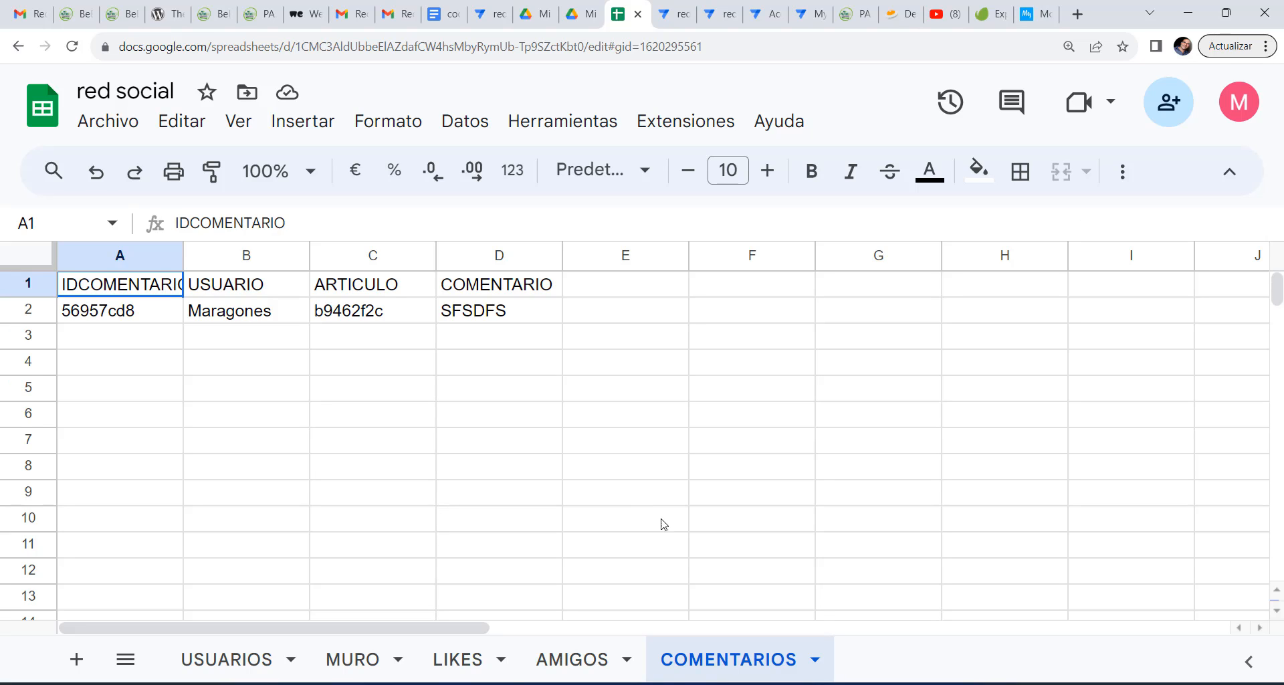
# Erase the 510e14ab friendship record in AMIGOS rows A2:D3, then return to AppSheet.
pyautogui.click(582, 664)
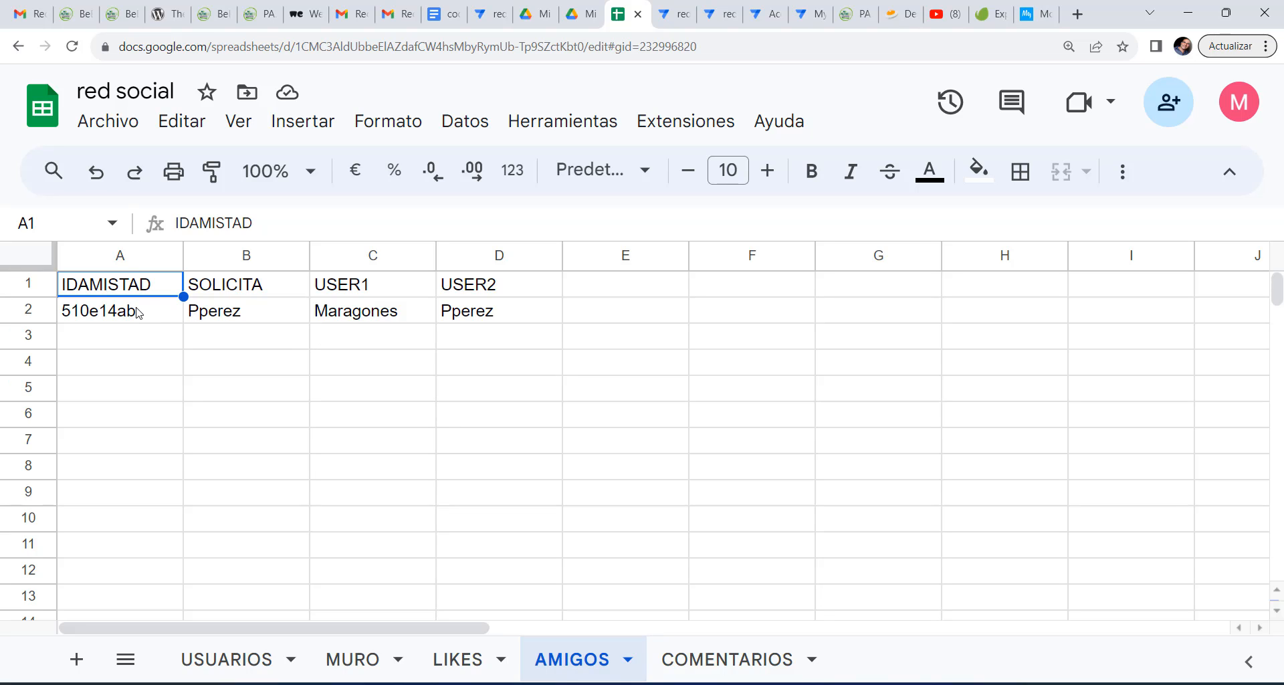
pyautogui.click(247, 319)
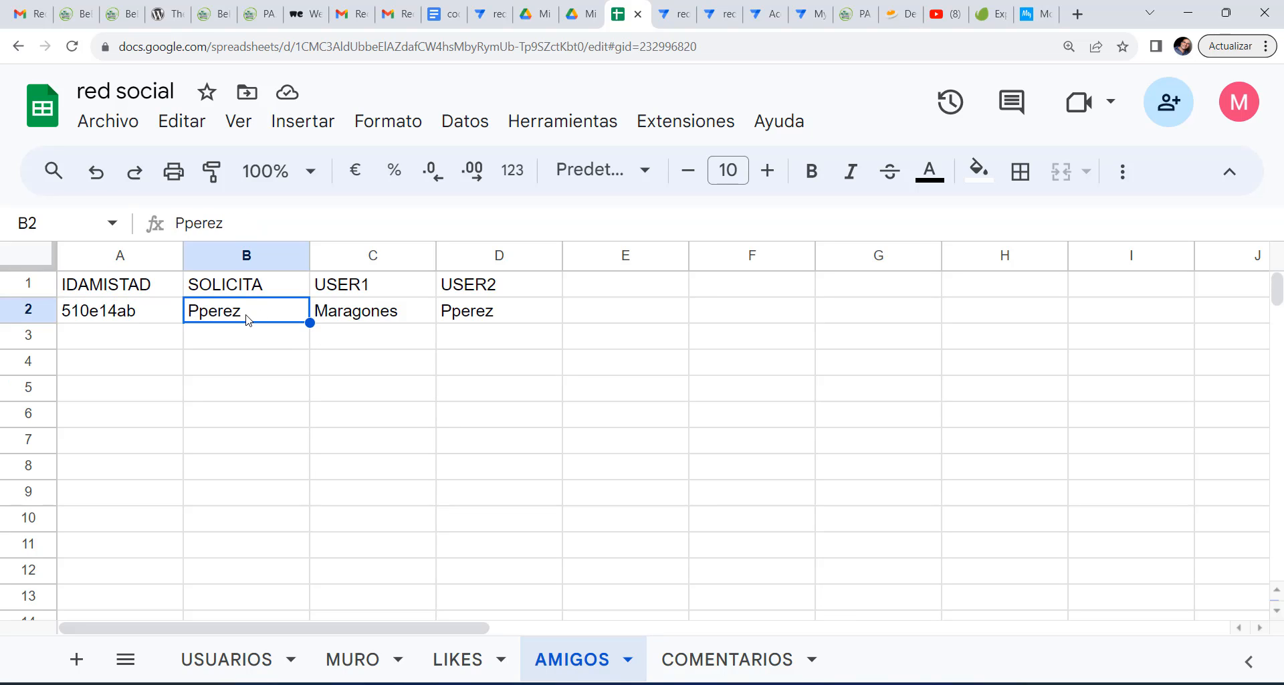
pyautogui.click(371, 320)
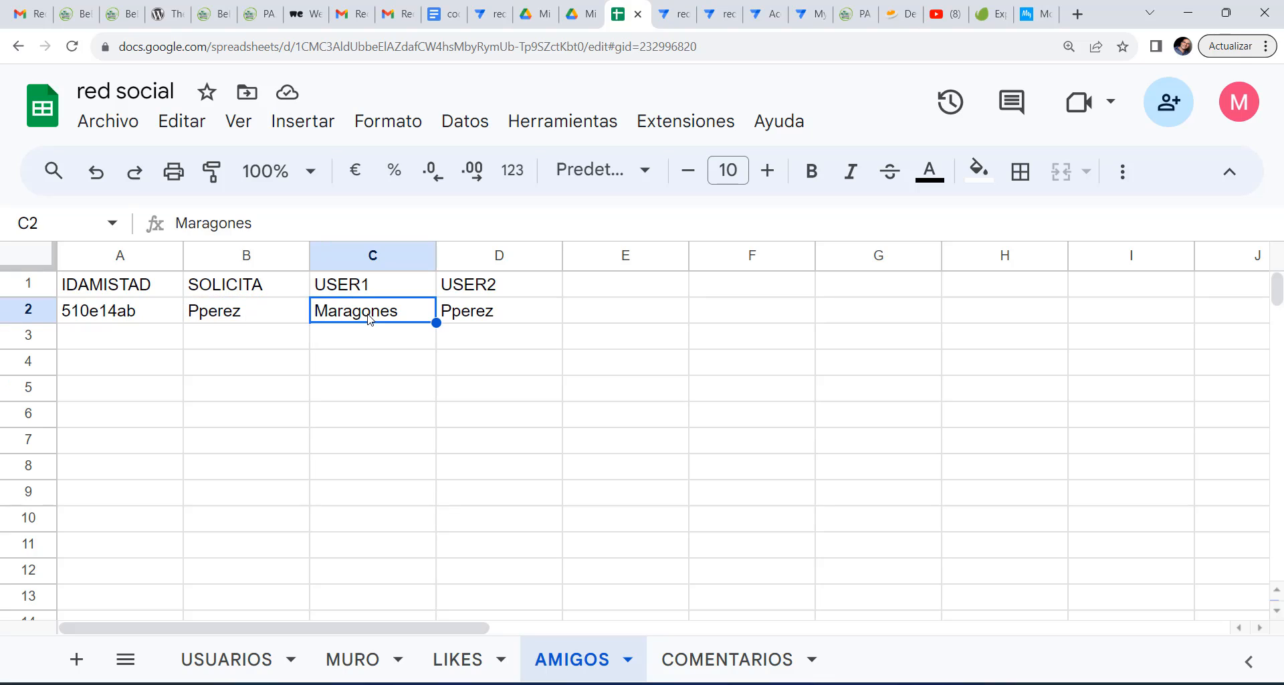
pyautogui.click(488, 322)
pyautogui.moveTo(265, 320); pyautogui.dragTo(468, 327)
pyautogui.click(460, 399)
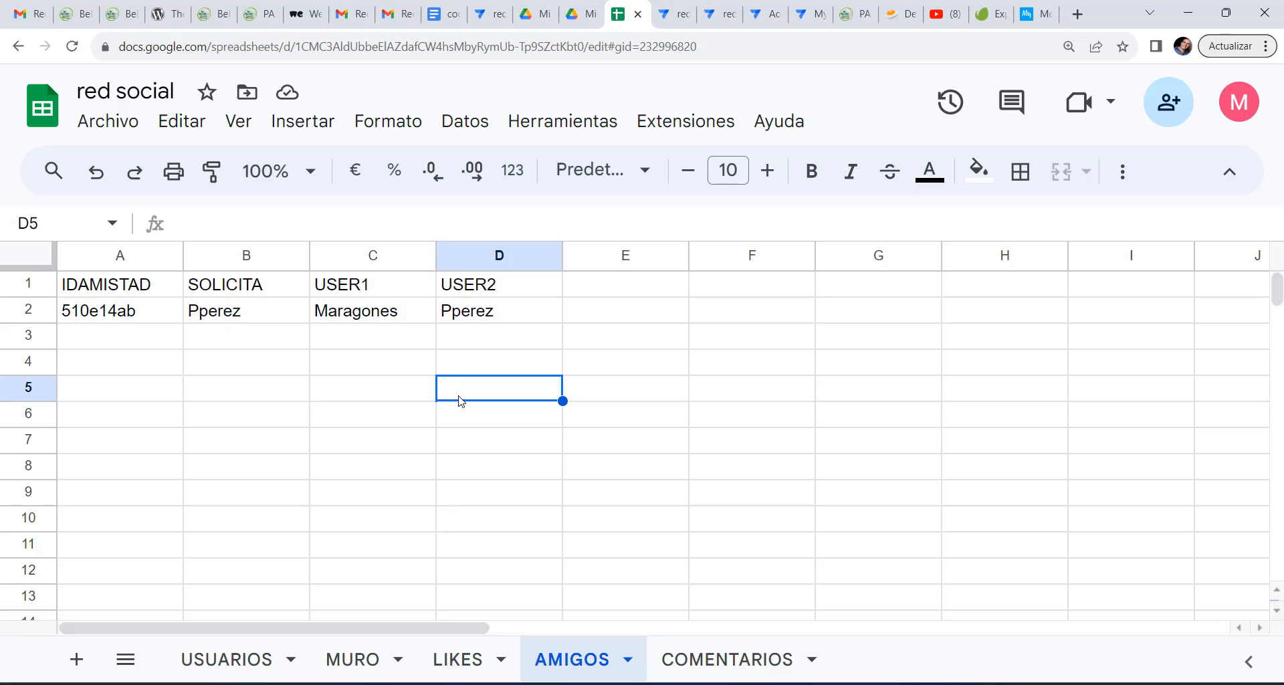
pyautogui.moveTo(142, 319); pyautogui.dragTo(470, 327)
pyautogui.press('Delete')
pyautogui.click(246, 388)
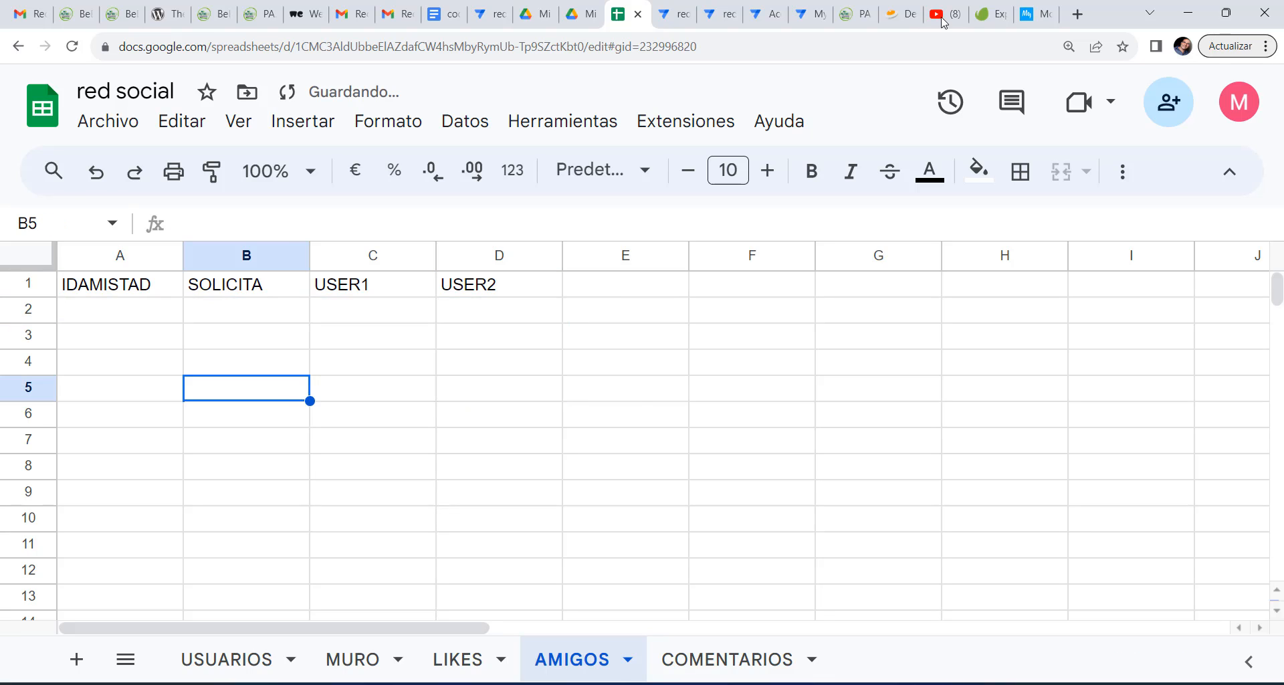
pyautogui.click(679, 18)
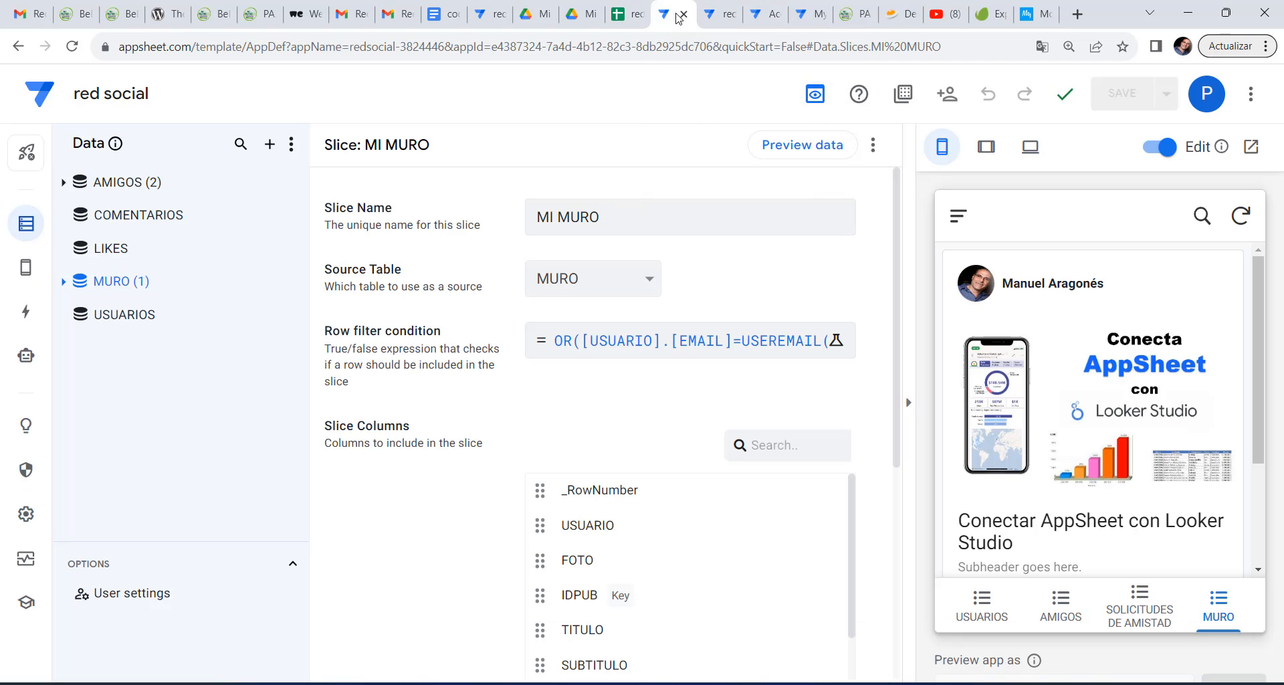
pyautogui.click(1241, 214)
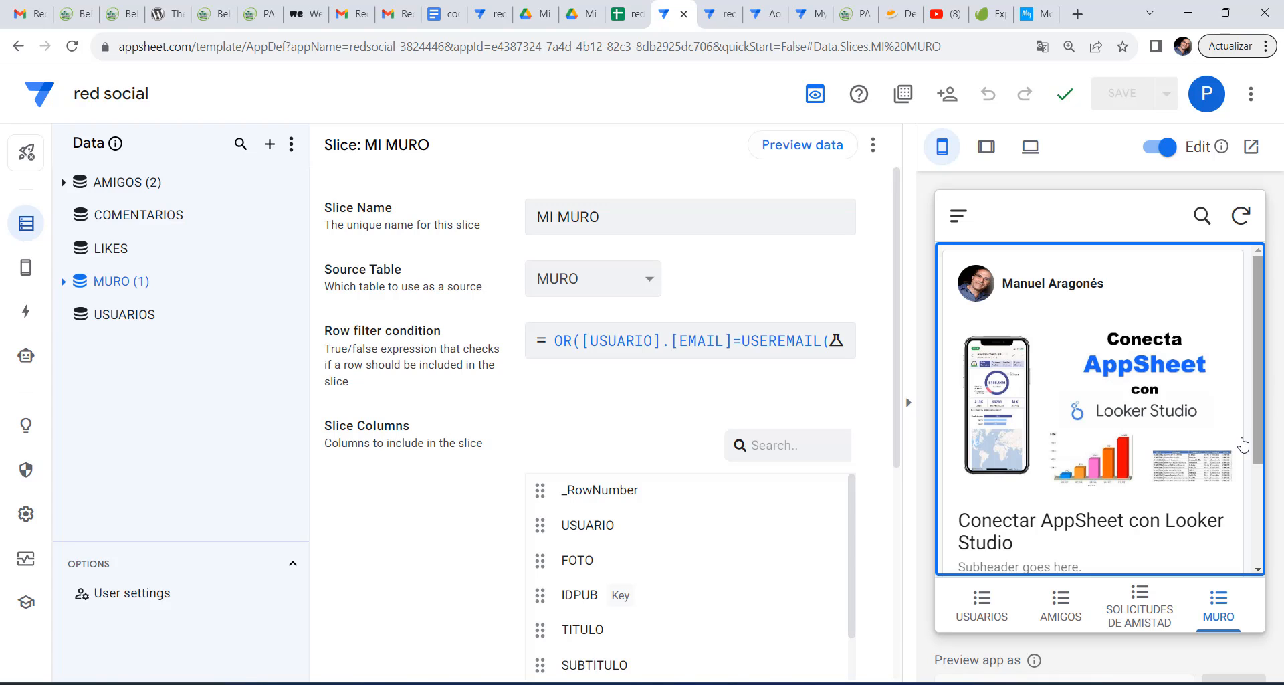
pyautogui.scroll(-4, 1237, 450)
pyautogui.scroll(4, 1235, 455)
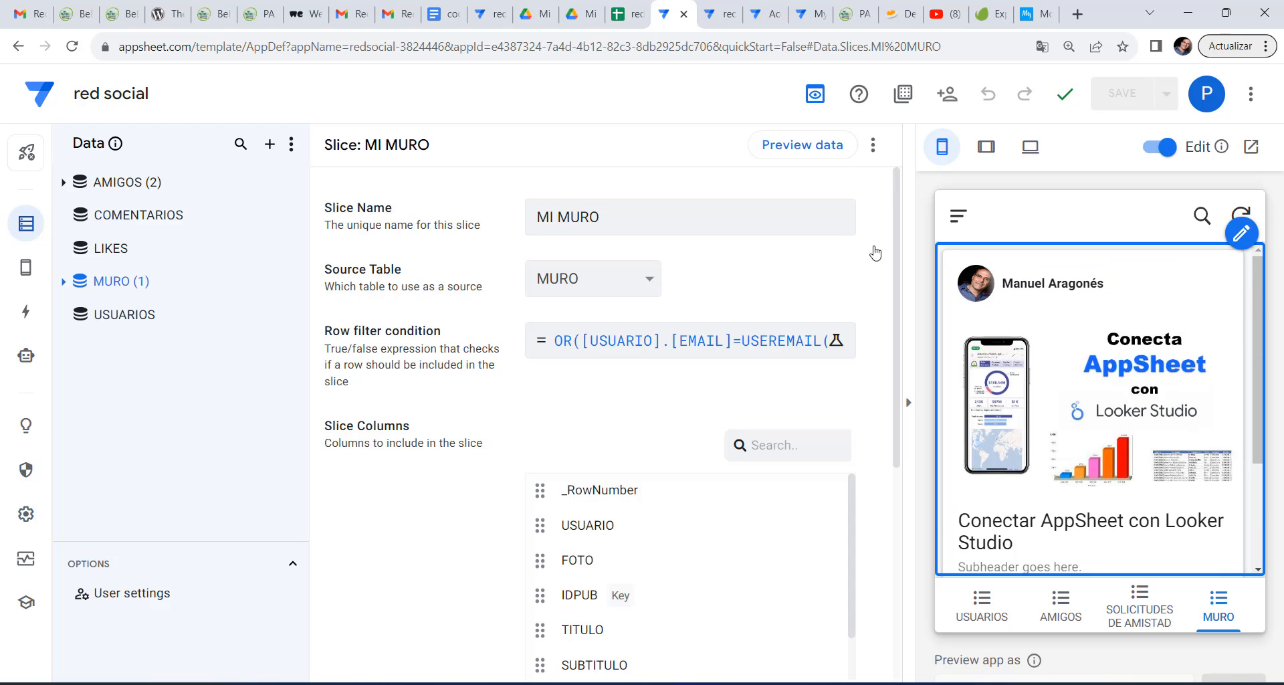
# Make the MURO view use the MI MURO slice as its data source.
pyautogui.click(22, 275)
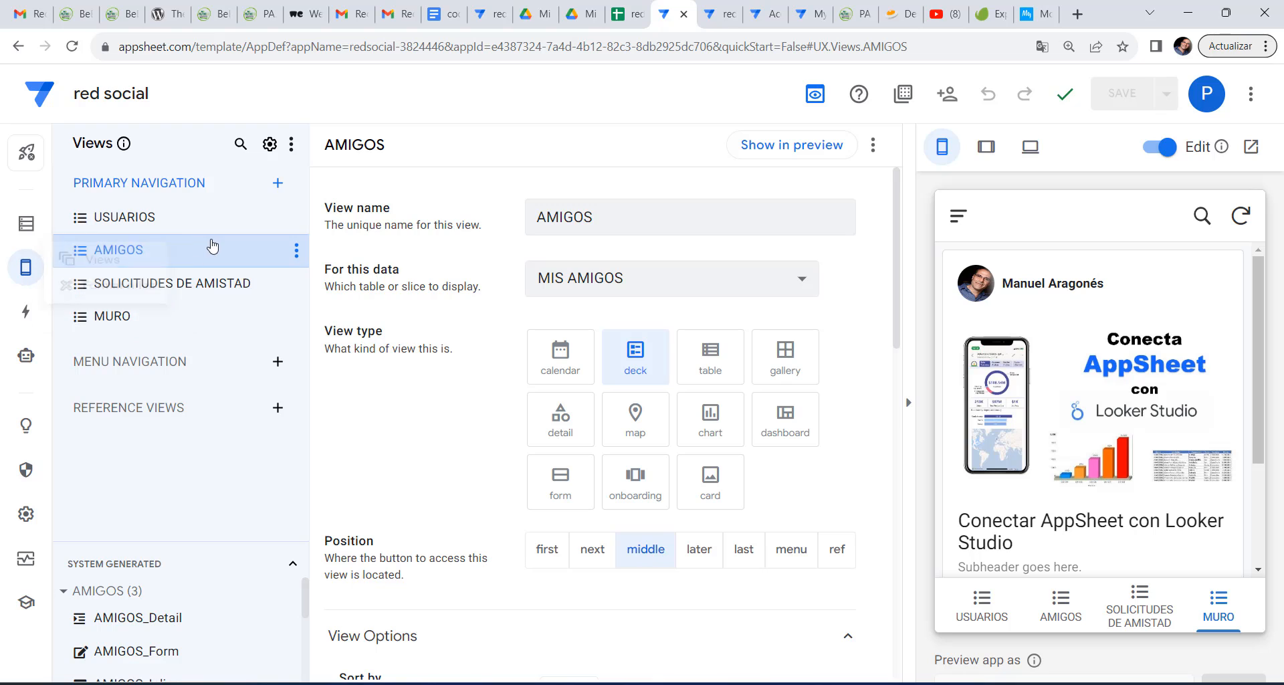
pyautogui.click(176, 318)
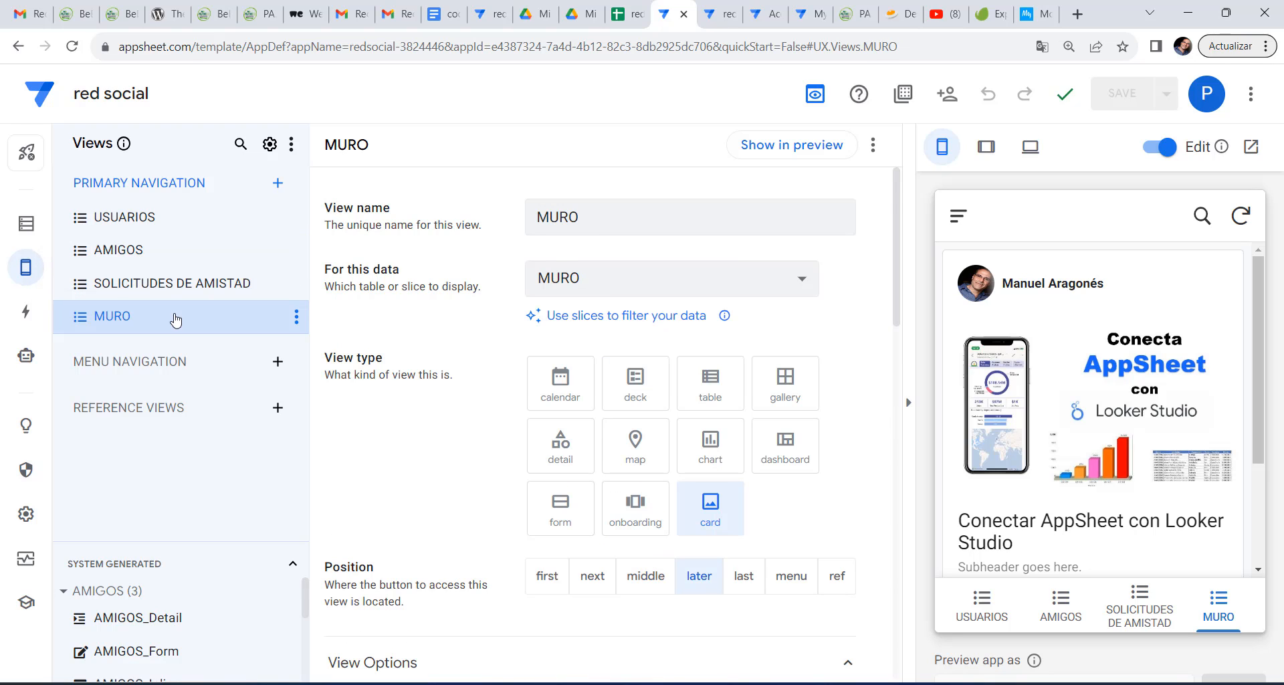
pyautogui.click(646, 285)
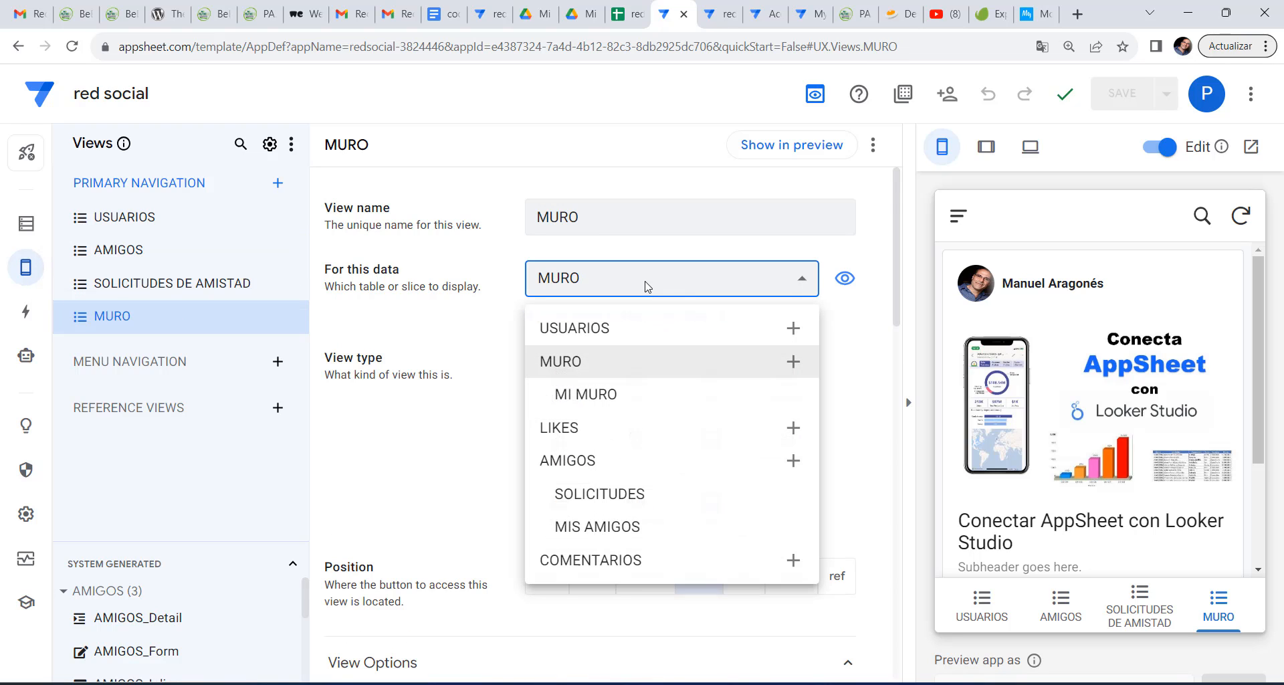
pyautogui.click(600, 394)
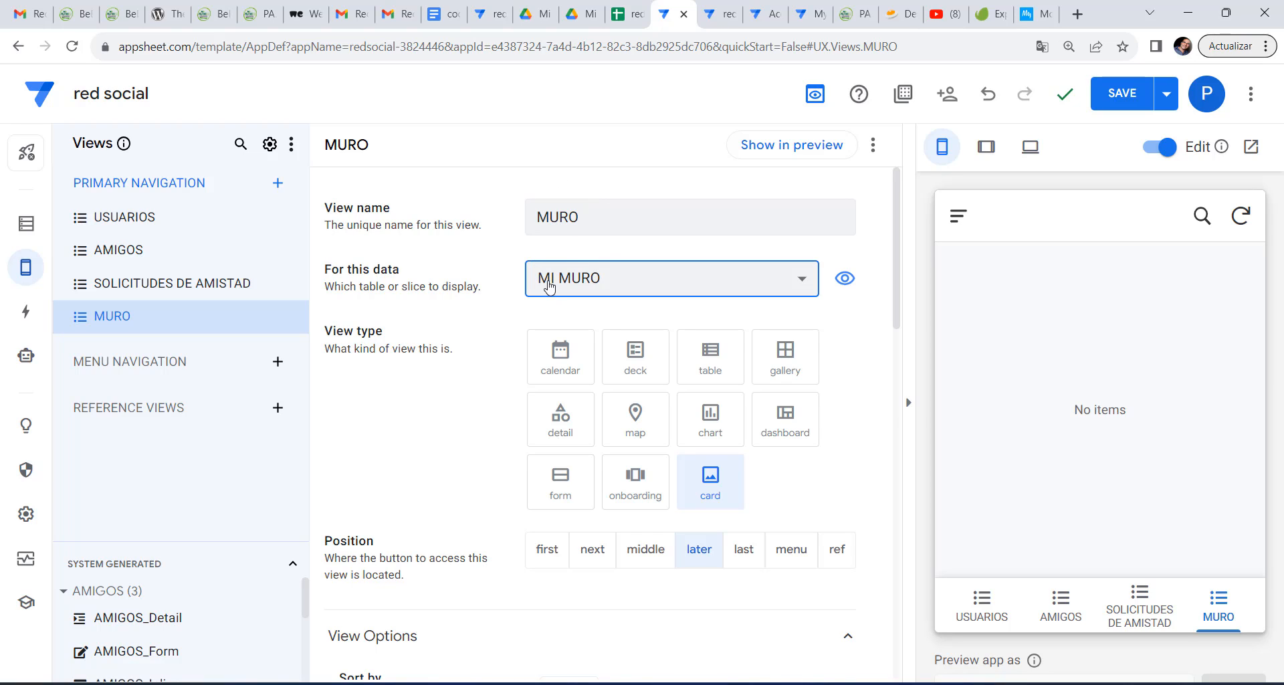
# Undo the deletion in the spreadsheet to restore the 510e14ab friendship row.
pyautogui.click(628, 14)
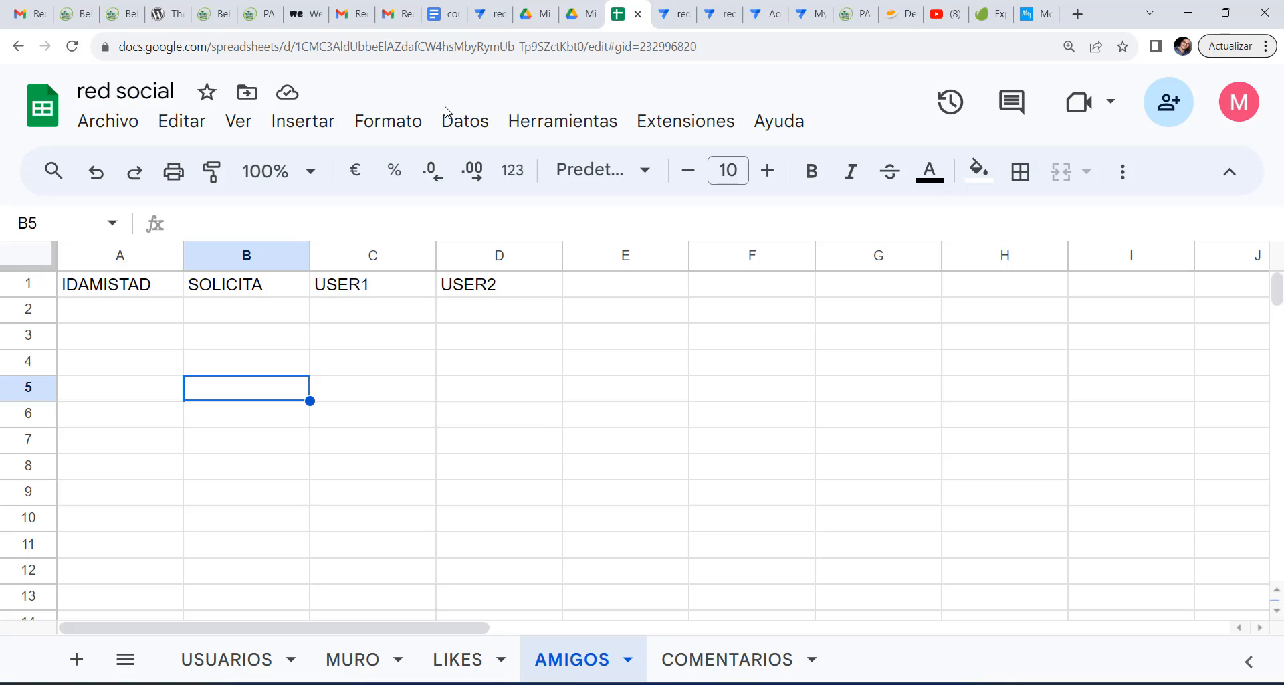
pyautogui.click(96, 172)
pyautogui.click(395, 400)
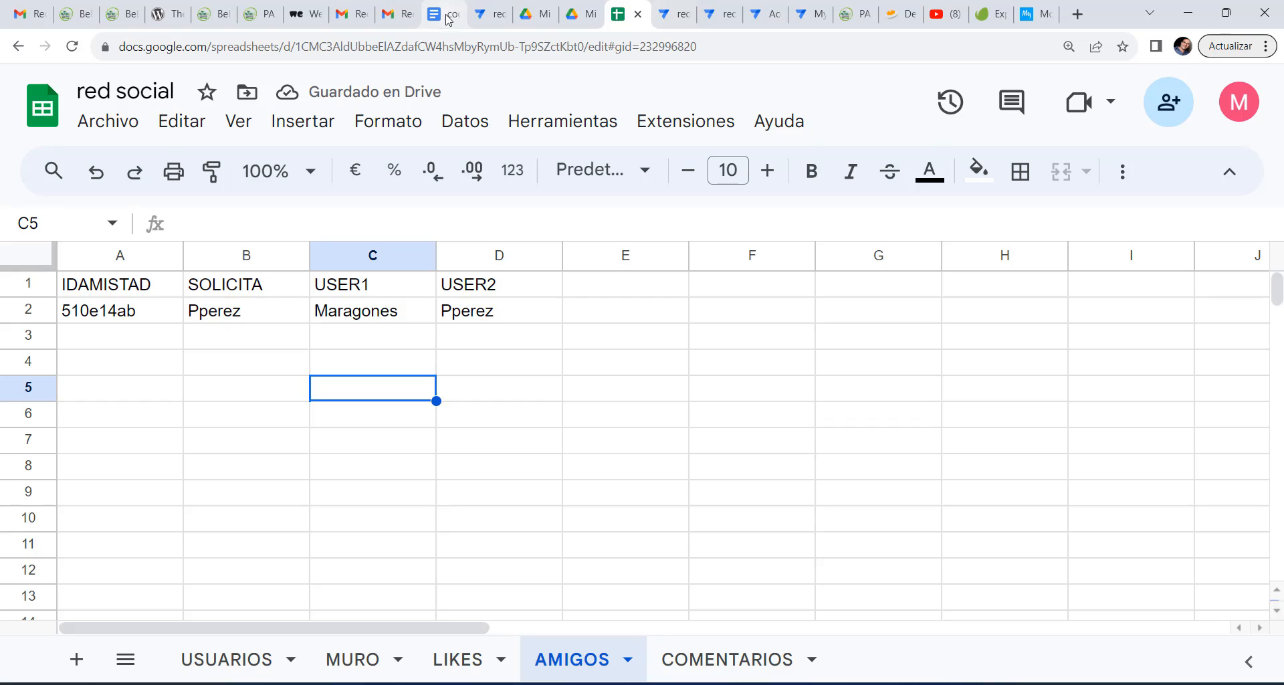
pyautogui.click(482, 21)
# Resync the preview and open the MURO wall, scrolling through the friend's Looker Studio post.
pyautogui.click(1215, 98)
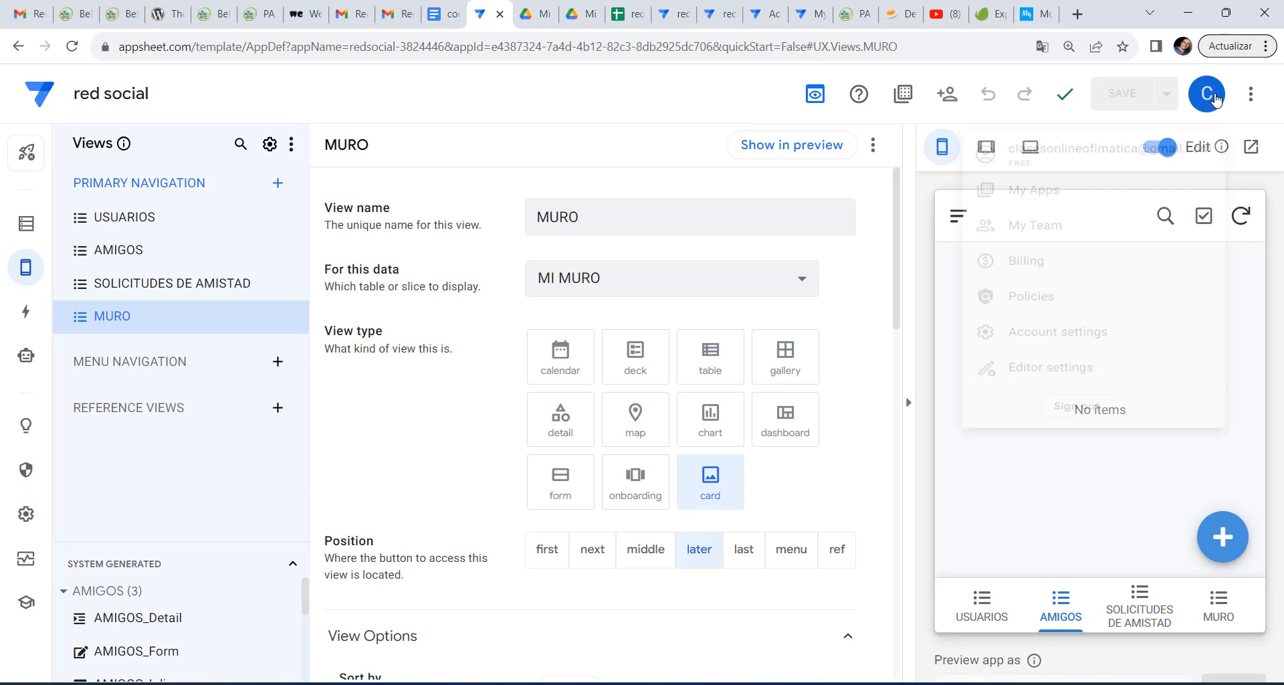
pyautogui.click(1214, 98)
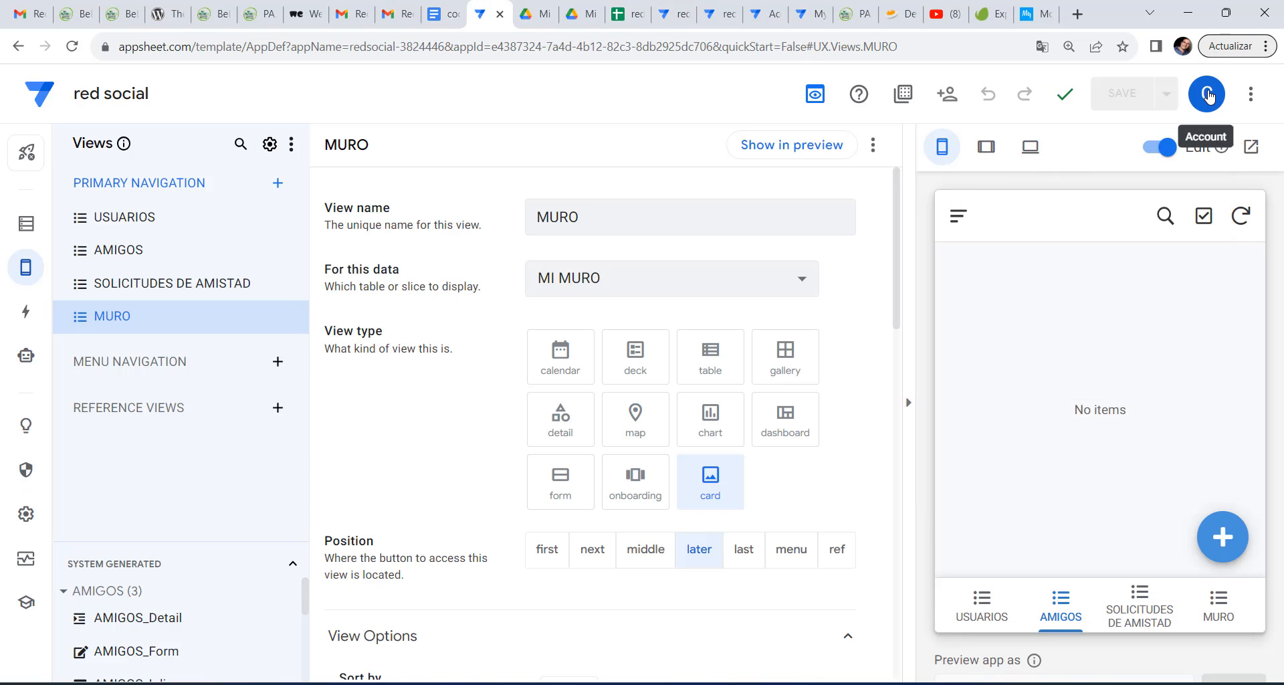
pyautogui.click(1239, 217)
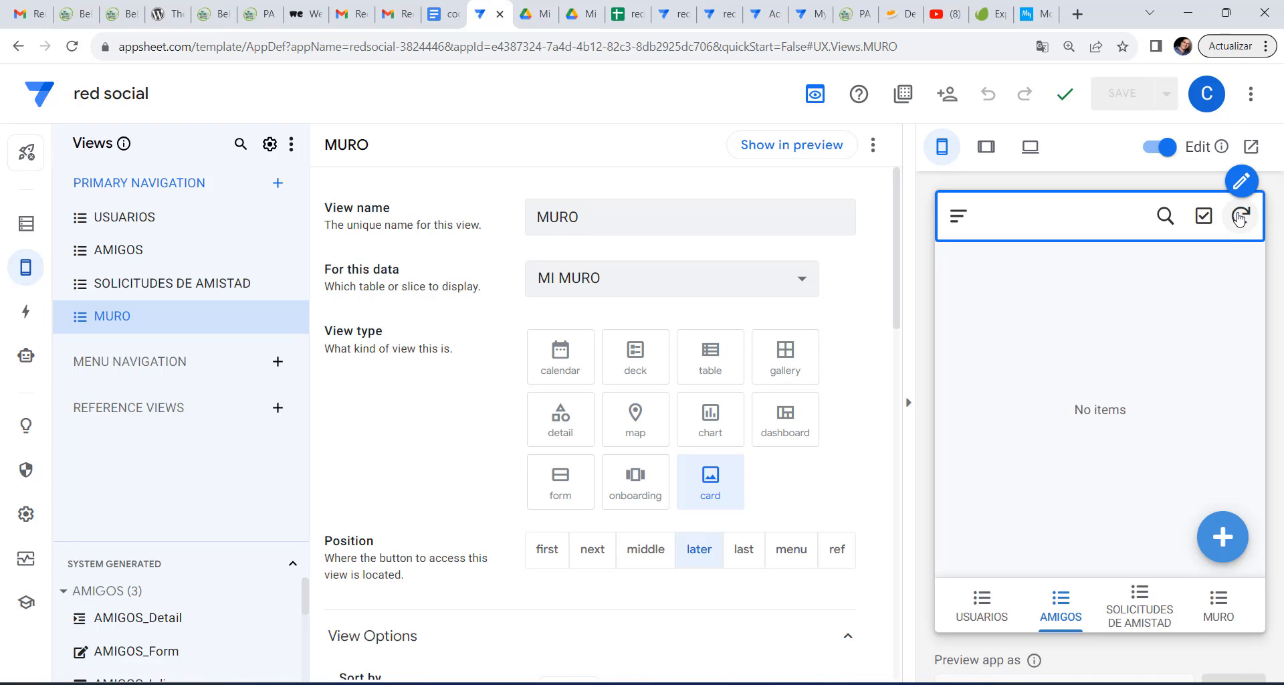
pyautogui.click(1235, 634)
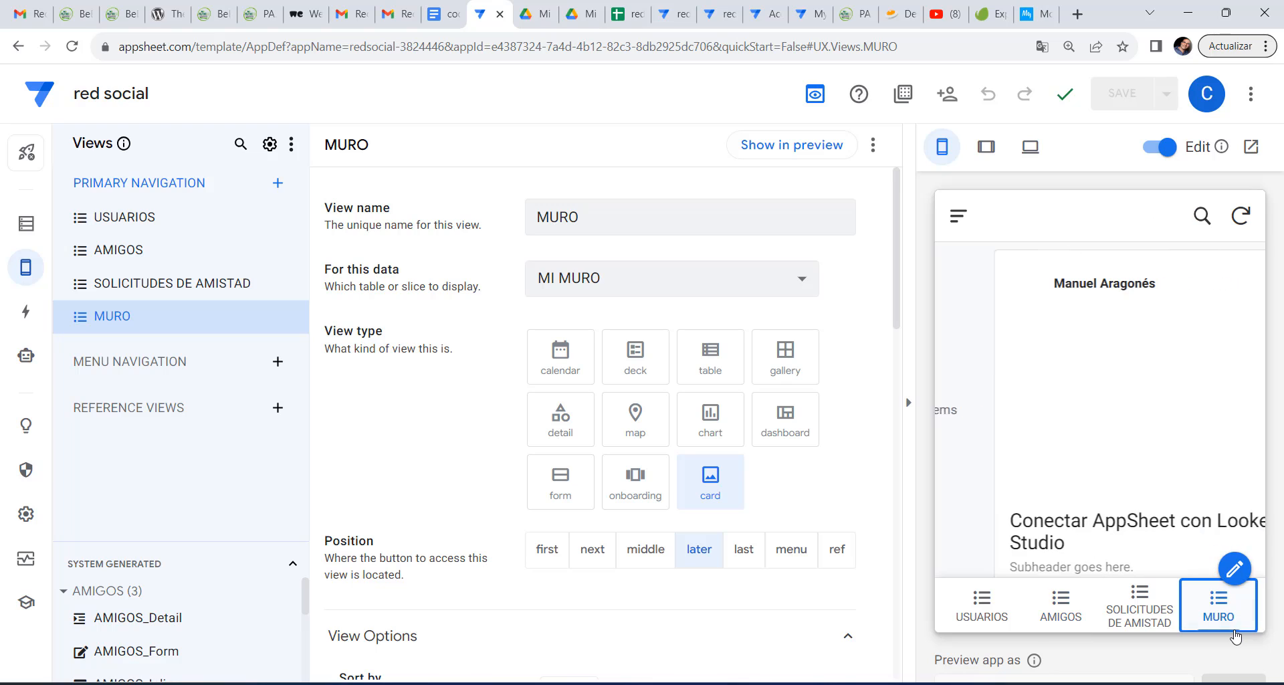
pyautogui.scroll(-3, 1148, 406)
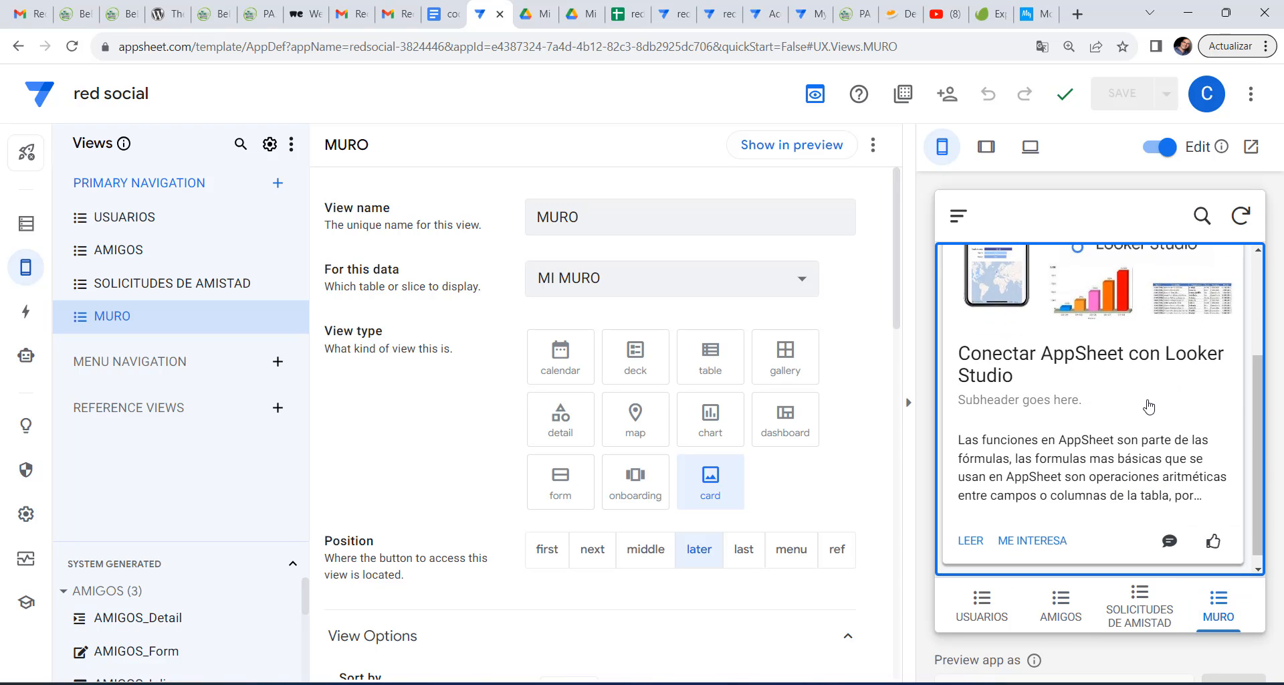
pyautogui.scroll(3, 1148, 405)
pyautogui.scroll(-2, 1149, 406)
pyautogui.scroll(-2, 1149, 405)
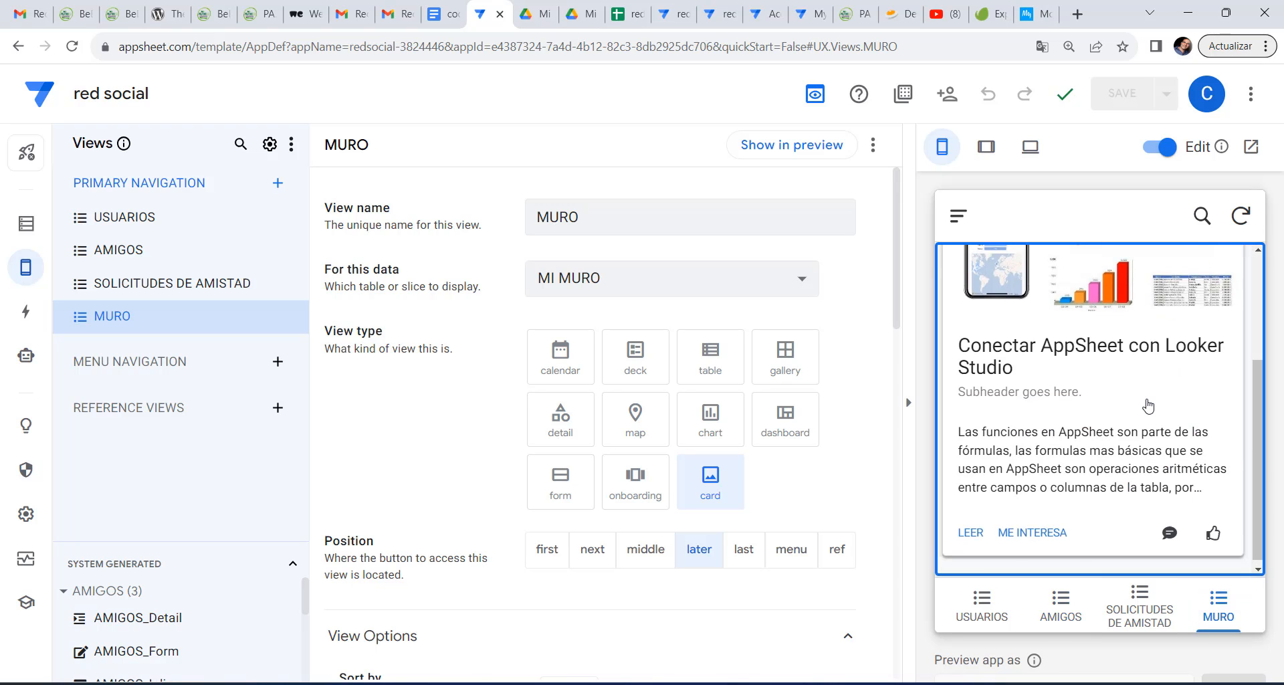
pyautogui.scroll(5, 1149, 406)
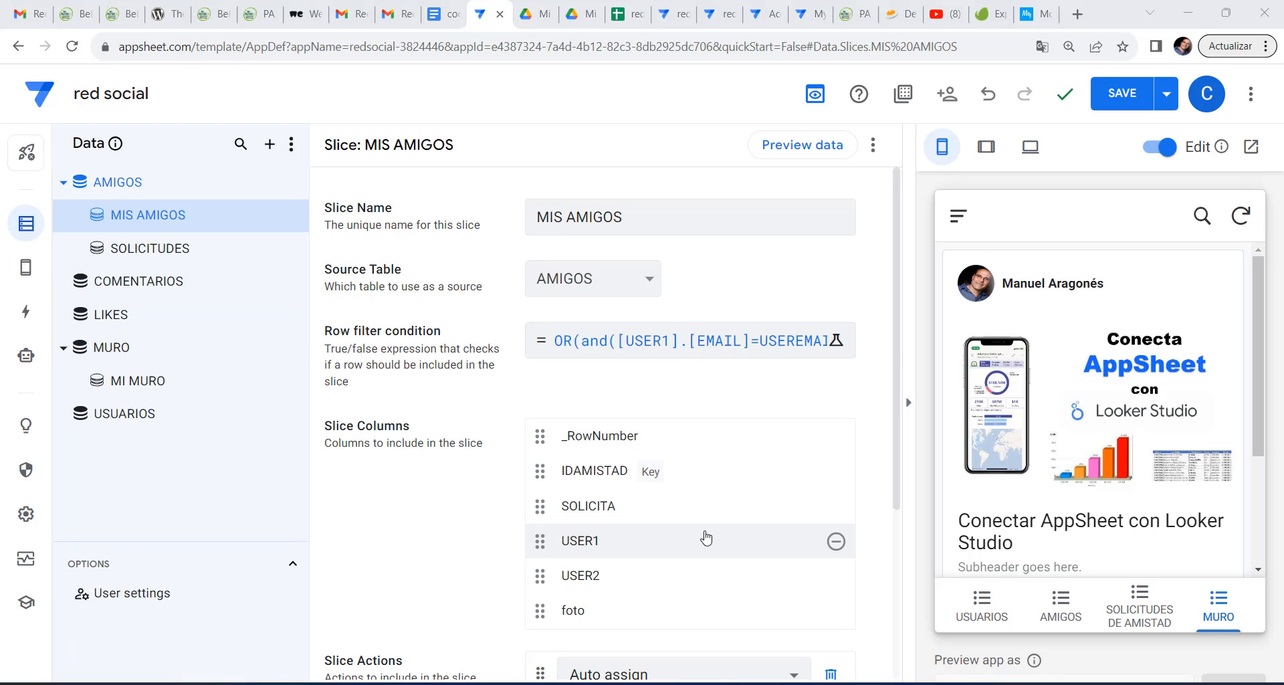